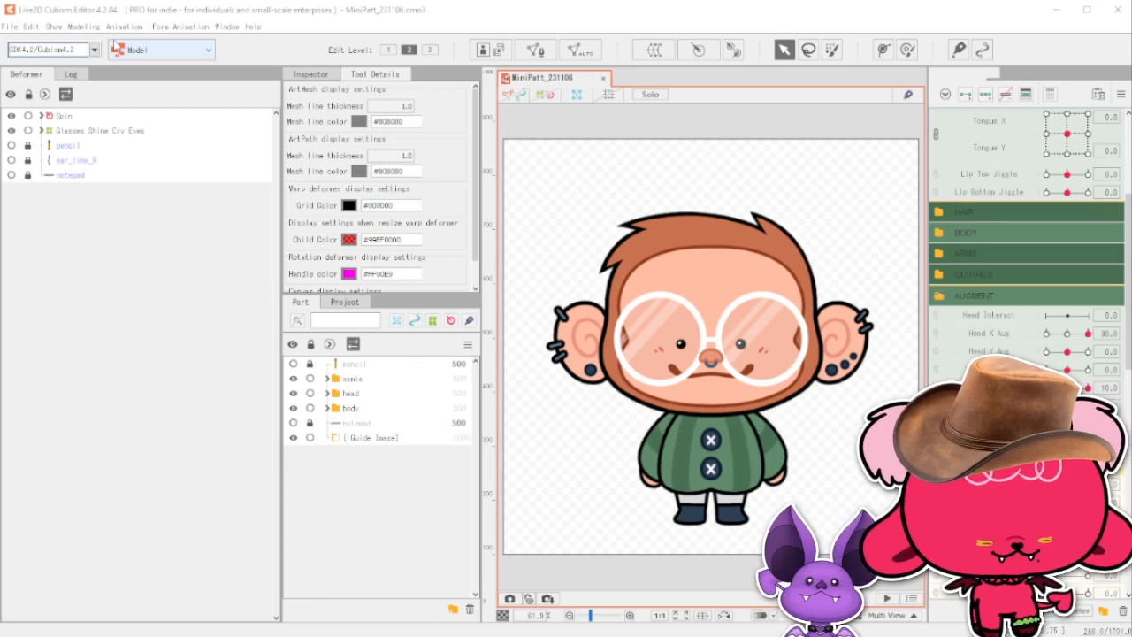
# Open the Physics/Scene Blending Settings window and shift it aside to make its parameter list and preview easier to reach.
pyautogui.click(83, 27)
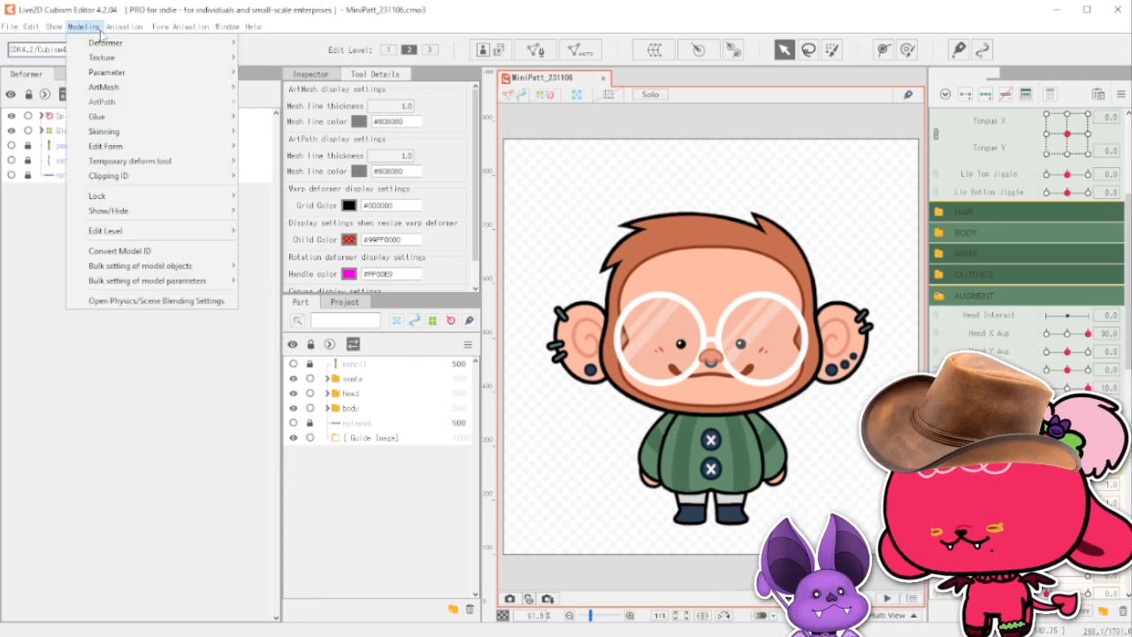
pyautogui.click(151, 299)
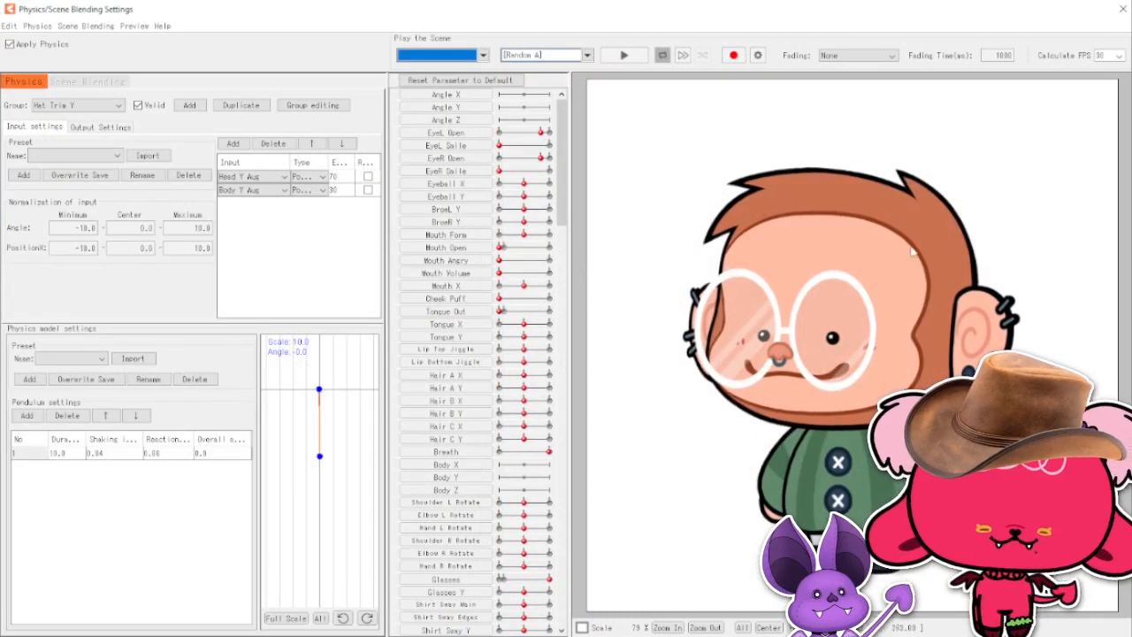
pyautogui.moveTo(947, 18); pyautogui.dragTo(849, 19)
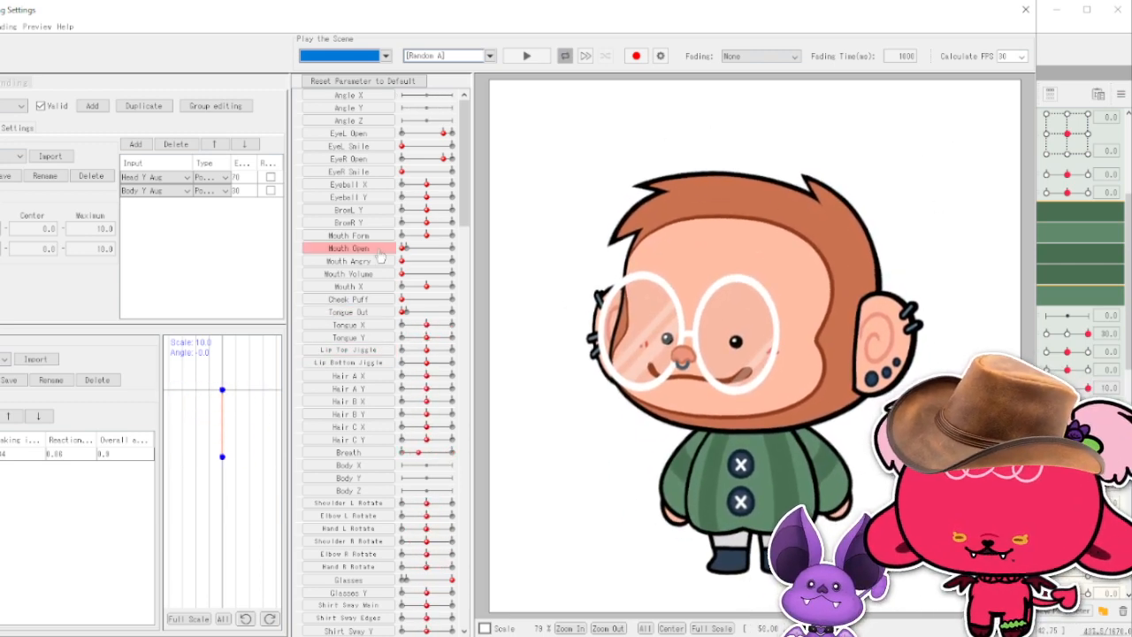
# Set the Heart Eyes and Hearts On parameters to their maximum.
pyautogui.scroll(-15, 416, 361)
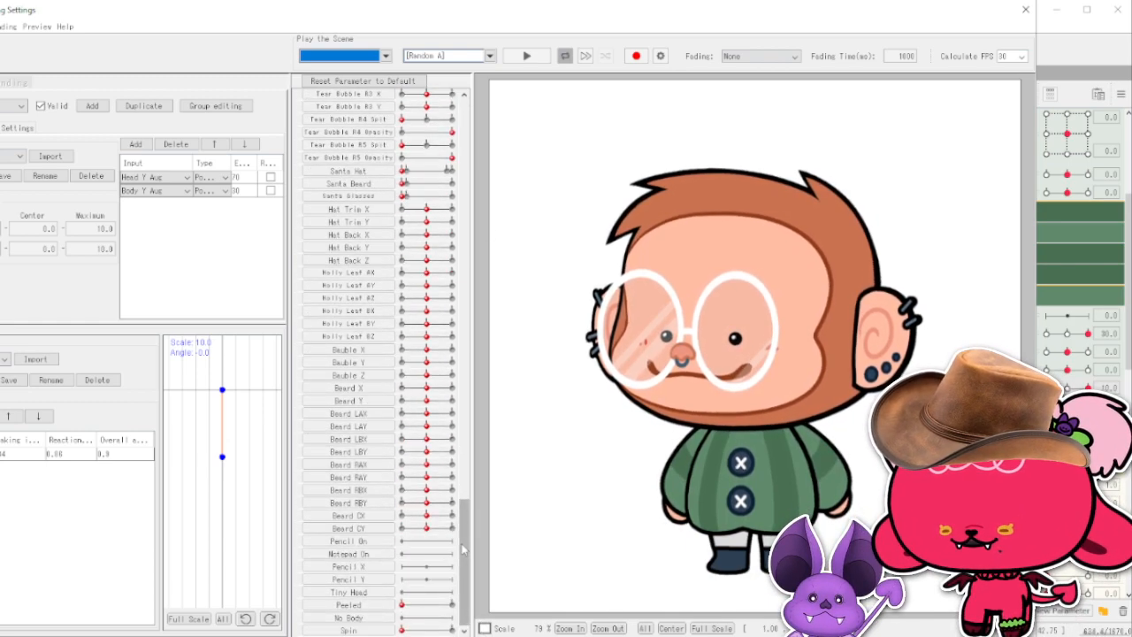
pyautogui.scroll(7, 415, 361)
pyautogui.moveTo(476, 478); pyautogui.dragTo(503, 304)
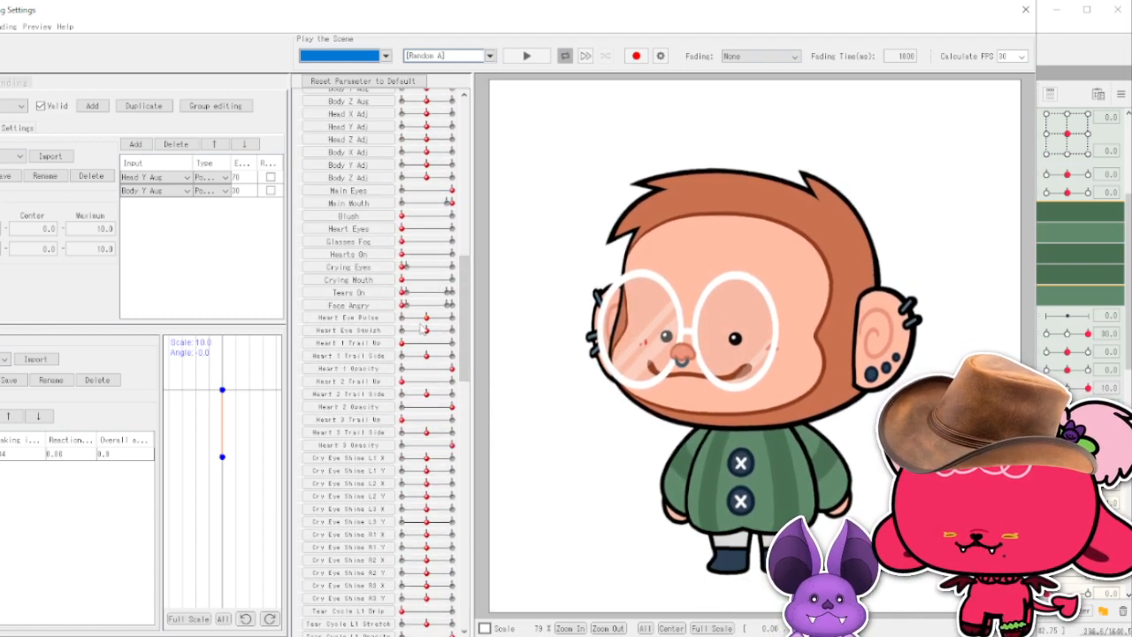
pyautogui.scroll(2, 422, 327)
pyautogui.scroll(1, 429, 306)
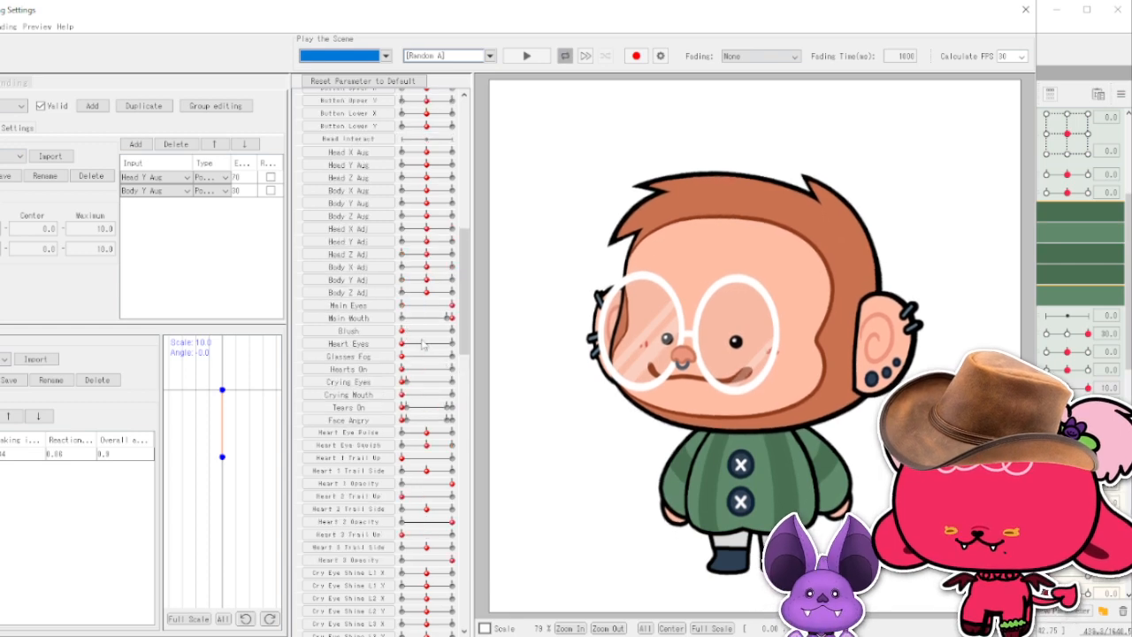
pyautogui.click(446, 344)
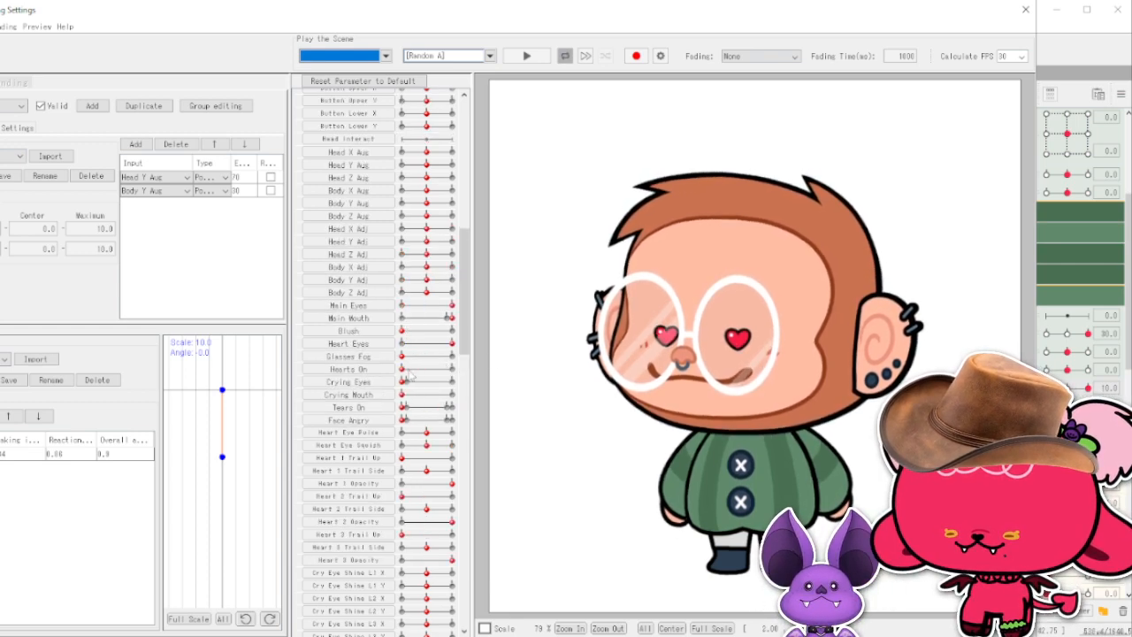
# Link Heart 1 Trail Up with Heart 1 Trail Side and move the first heart up above the head.
pyautogui.scroll(-4, 413, 379)
pyautogui.click(311, 308)
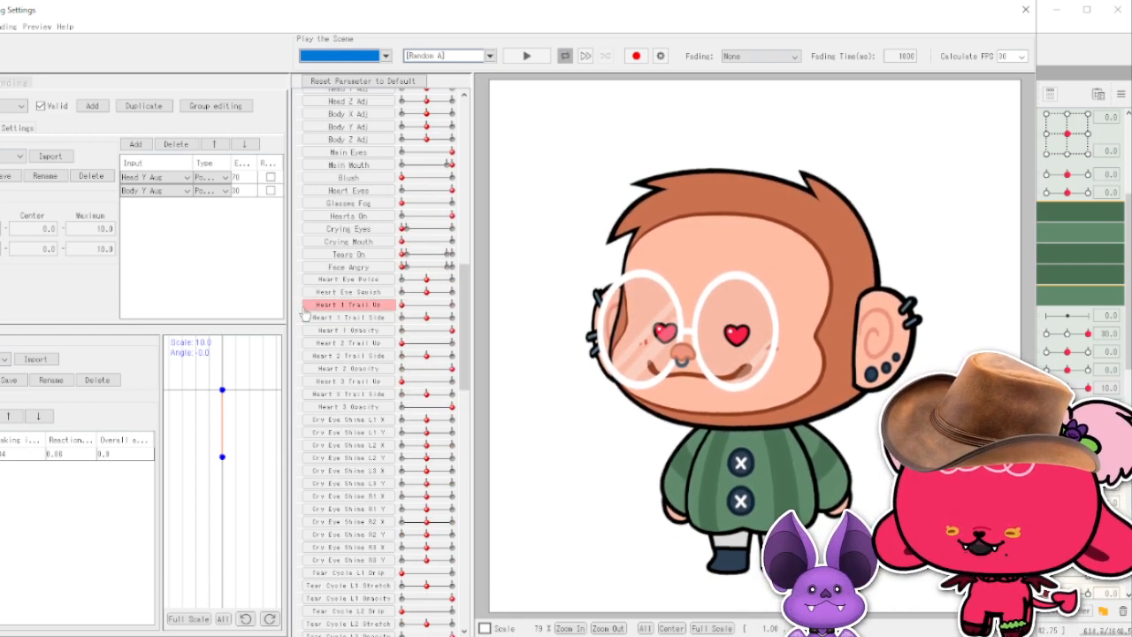
pyautogui.click(299, 312)
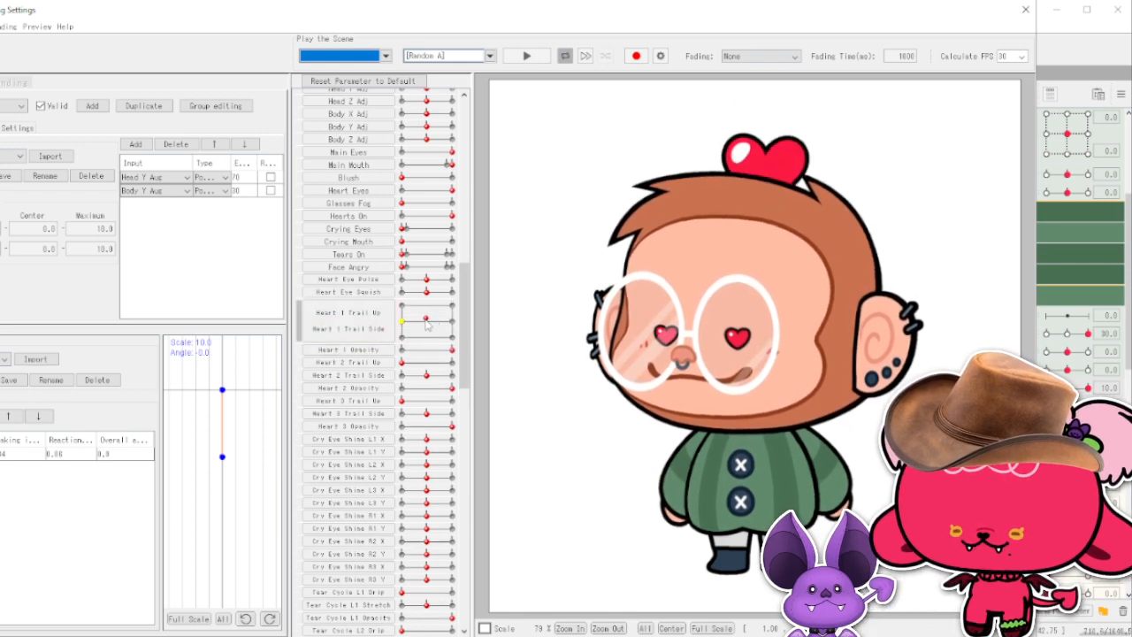
pyautogui.moveTo(428, 325)
pyautogui.mouseDown()
pyautogui.moveTo(434, 345)
pyautogui.moveTo(457, 328)
pyautogui.moveTo(424, 336)
pyautogui.moveTo(466, 336)
pyautogui.moveTo(453, 323)
pyautogui.moveTo(457, 333)
pyautogui.moveTo(432, 330)
pyautogui.moveTo(441, 341)
pyautogui.mouseUp()
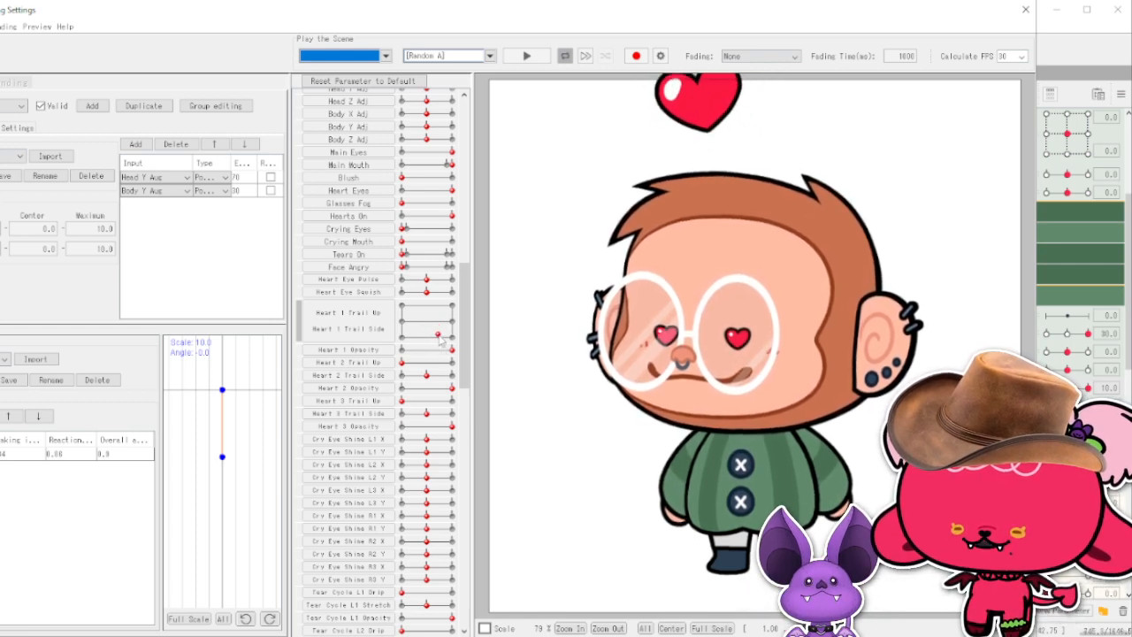
# Link Heart 2 Trail Up with Heart 2 Trail Side and move the second heart above the head beside the first.
pyautogui.click(299, 369)
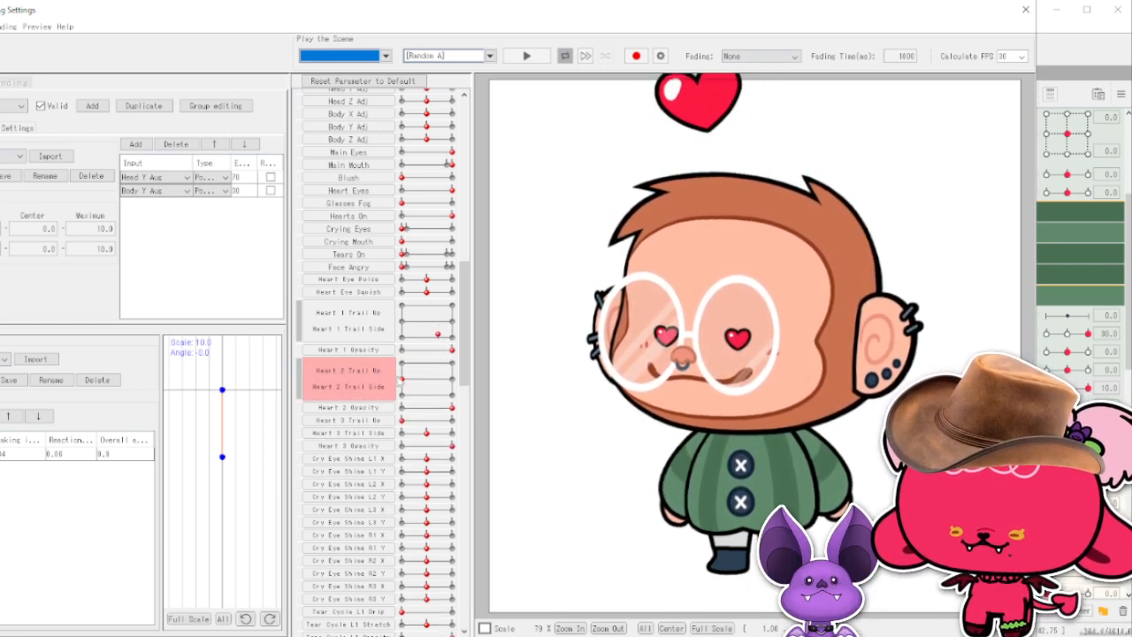
pyautogui.moveTo(403, 379); pyautogui.dragTo(429, 384)
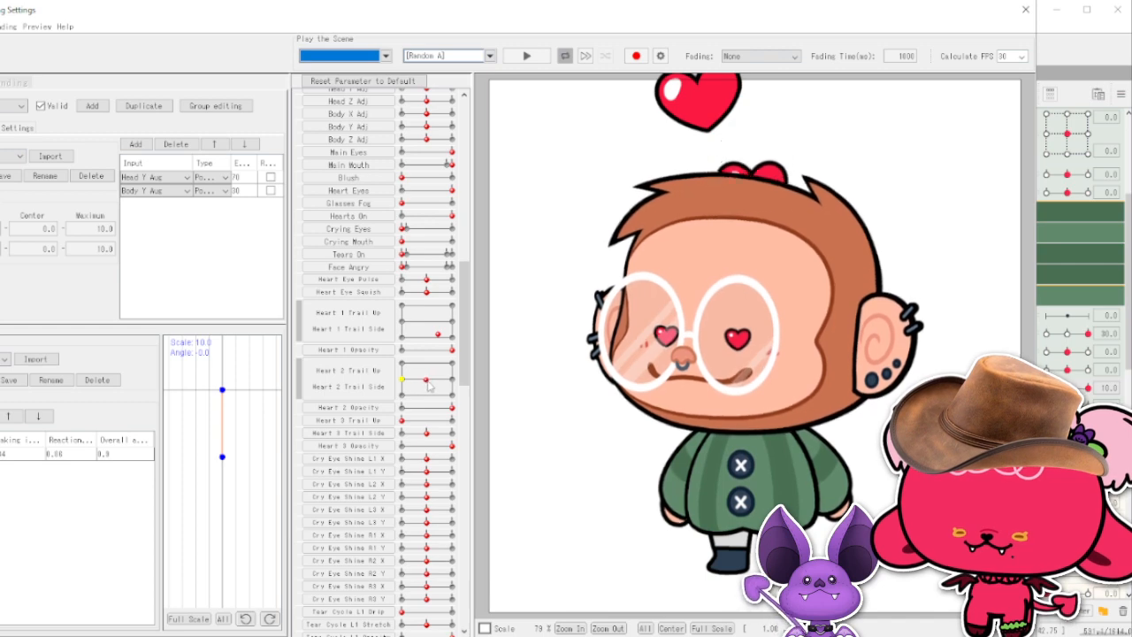
pyautogui.moveTo(435, 389); pyautogui.dragTo(436, 376)
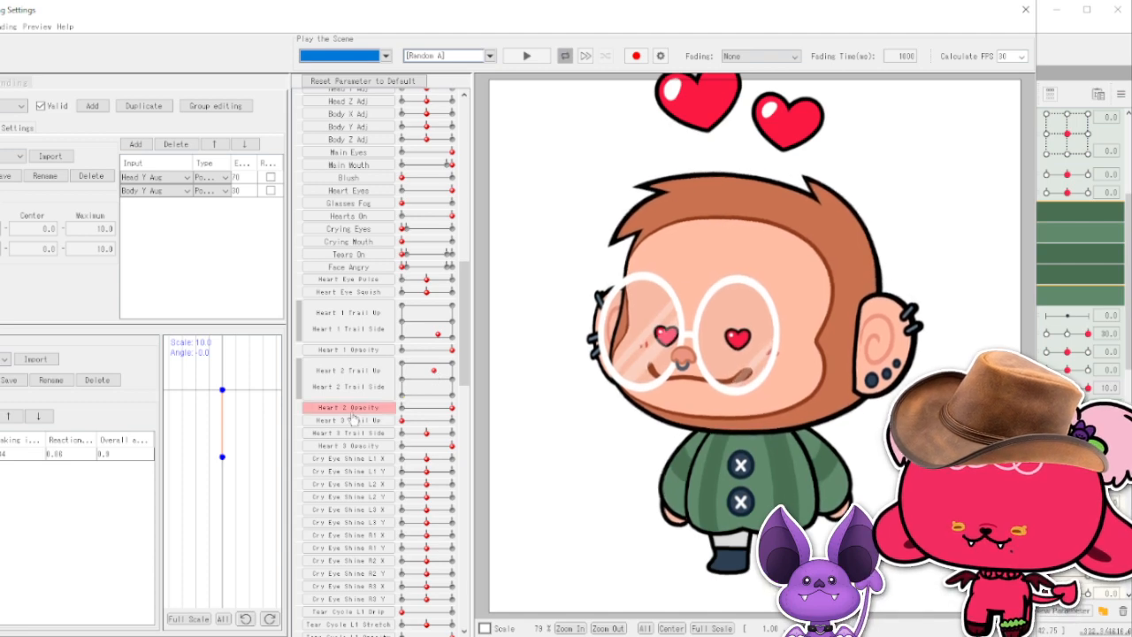
# Link Heart 3 Trail Up with Heart 3 Trail Side, place the third heart just above the head, and set Blush to maximum.
pyautogui.click(299, 426)
pyautogui.moveTo(425, 438); pyautogui.dragTo(433, 447)
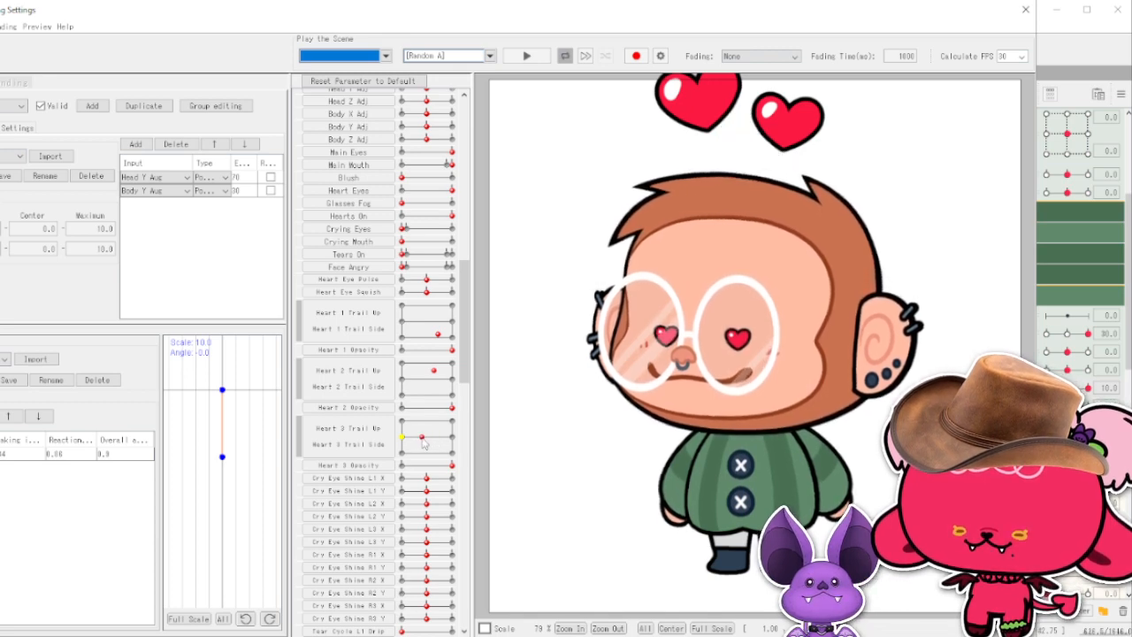
pyautogui.moveTo(422, 444)
pyautogui.mouseDown()
pyautogui.moveTo(436, 437)
pyautogui.moveTo(432, 448)
pyautogui.mouseUp()
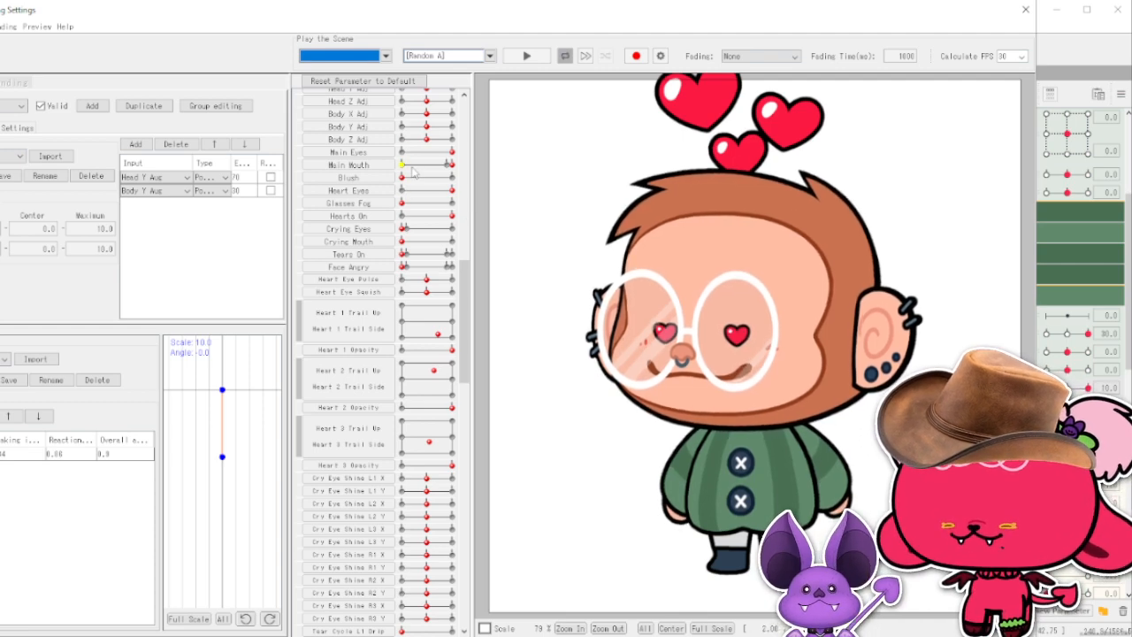
pyautogui.moveTo(402, 179); pyautogui.dragTo(520, 192)
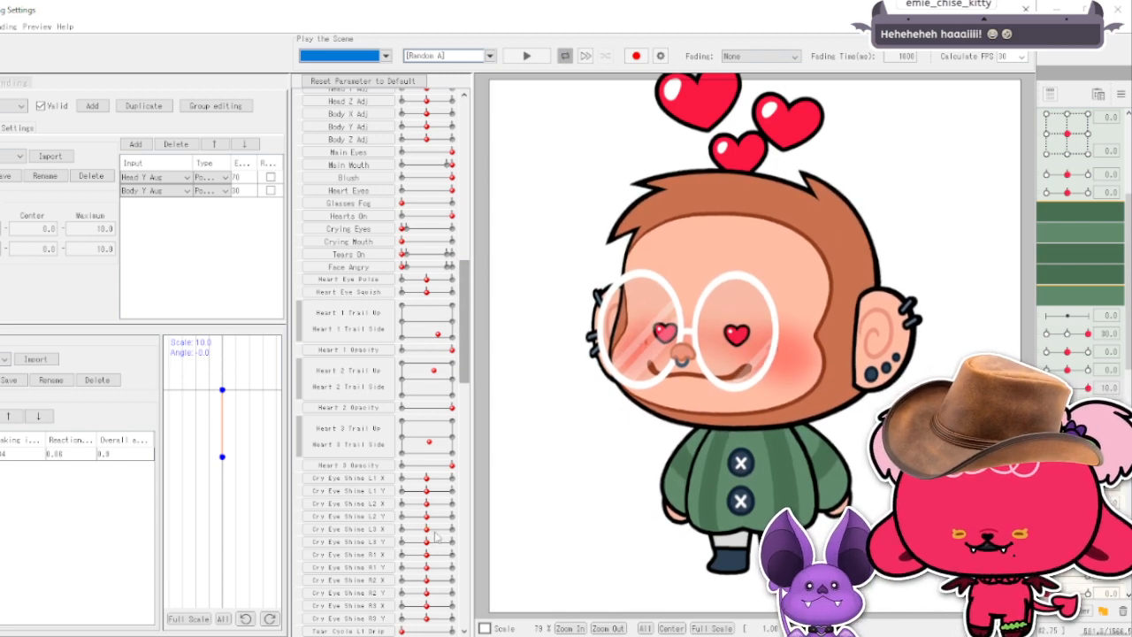
# Link Heart Eye Pulse with Heart Eye Squish and vary them to preview the heart eyes up close.
pyautogui.click(299, 286)
pyautogui.scroll(3, 697, 323)
pyautogui.scroll(3, 696, 323)
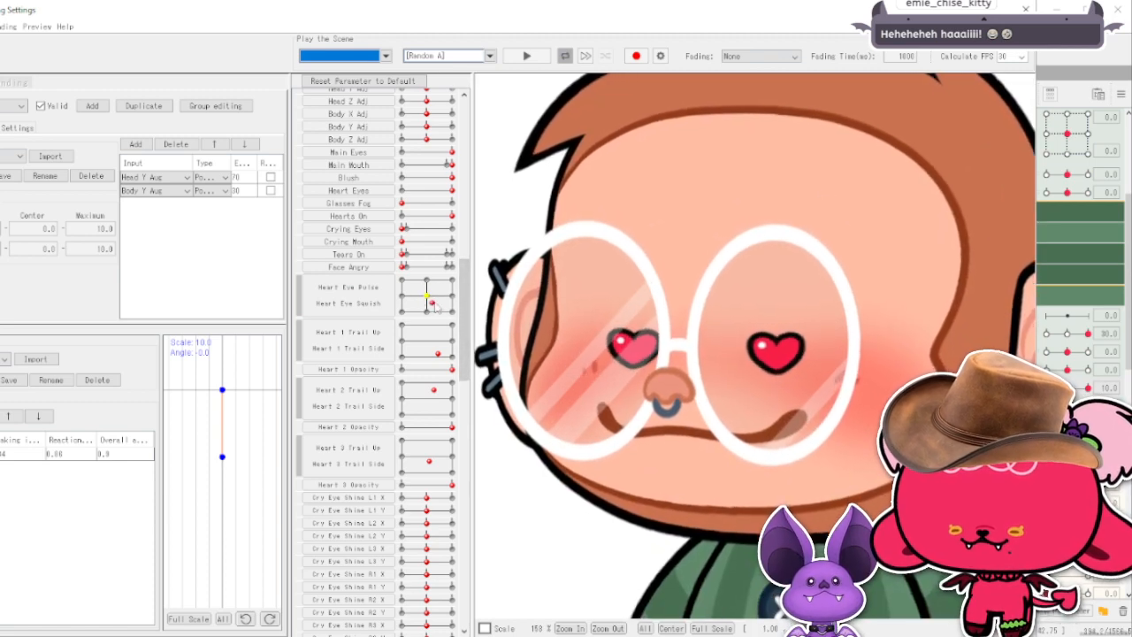
pyautogui.moveTo(431, 304); pyautogui.dragTo(450, 304)
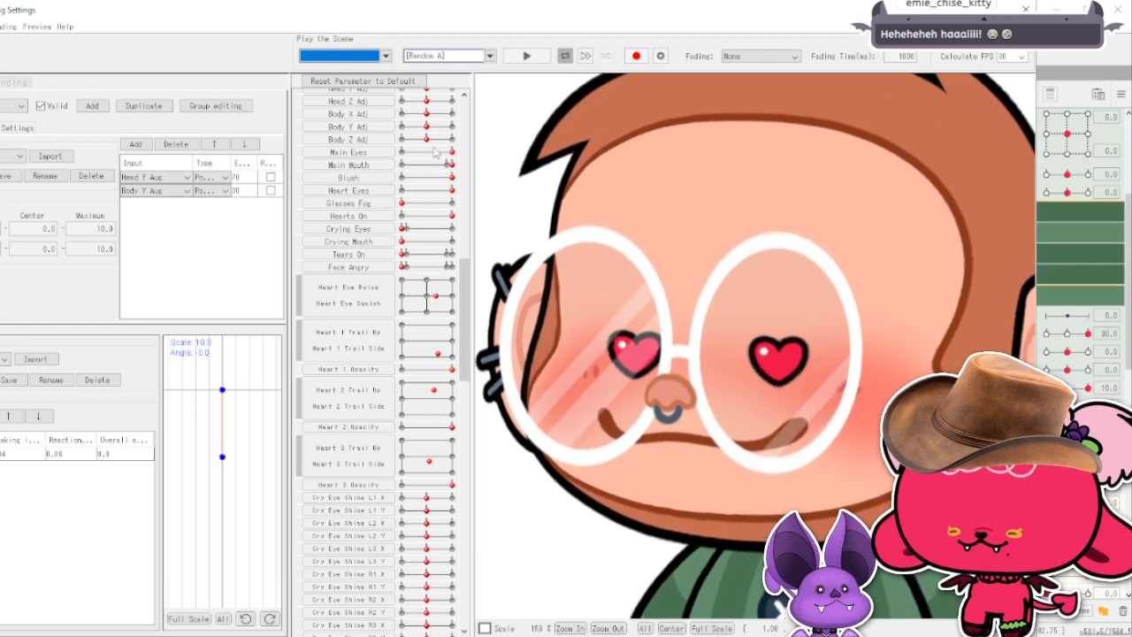
# Set Main Eyes to minimum, test the heart eyes' pulse and squish again, and unlink those two parameters.
pyautogui.moveTo(442, 152); pyautogui.dragTo(396, 161)
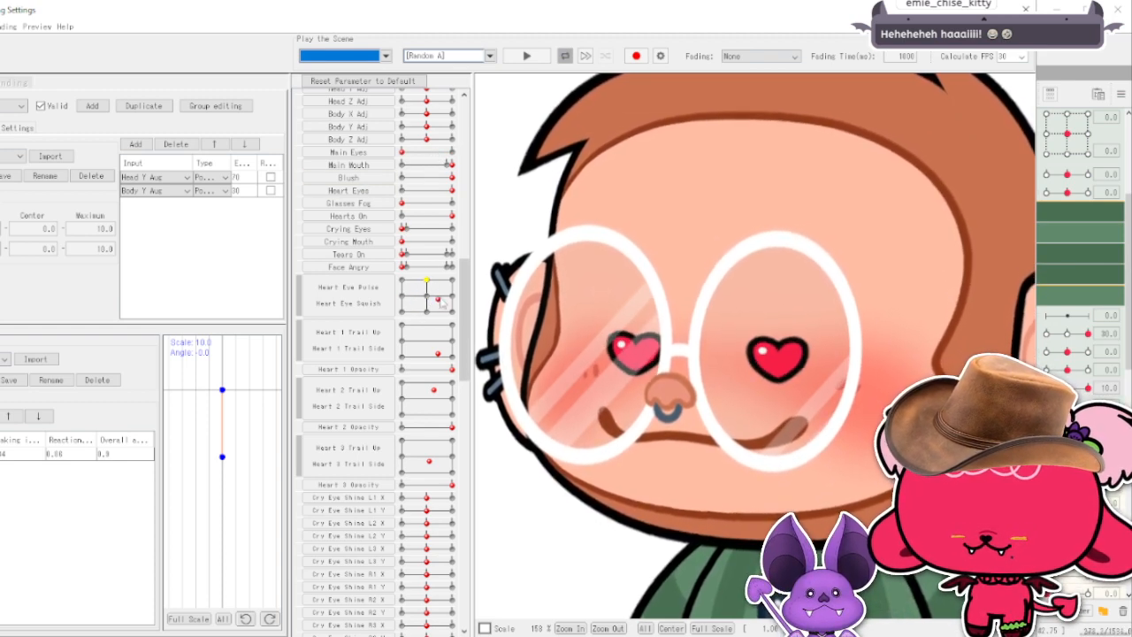
pyautogui.moveTo(440, 287)
pyautogui.mouseDown()
pyautogui.moveTo(422, 283)
pyautogui.moveTo(436, 306)
pyautogui.mouseUp()
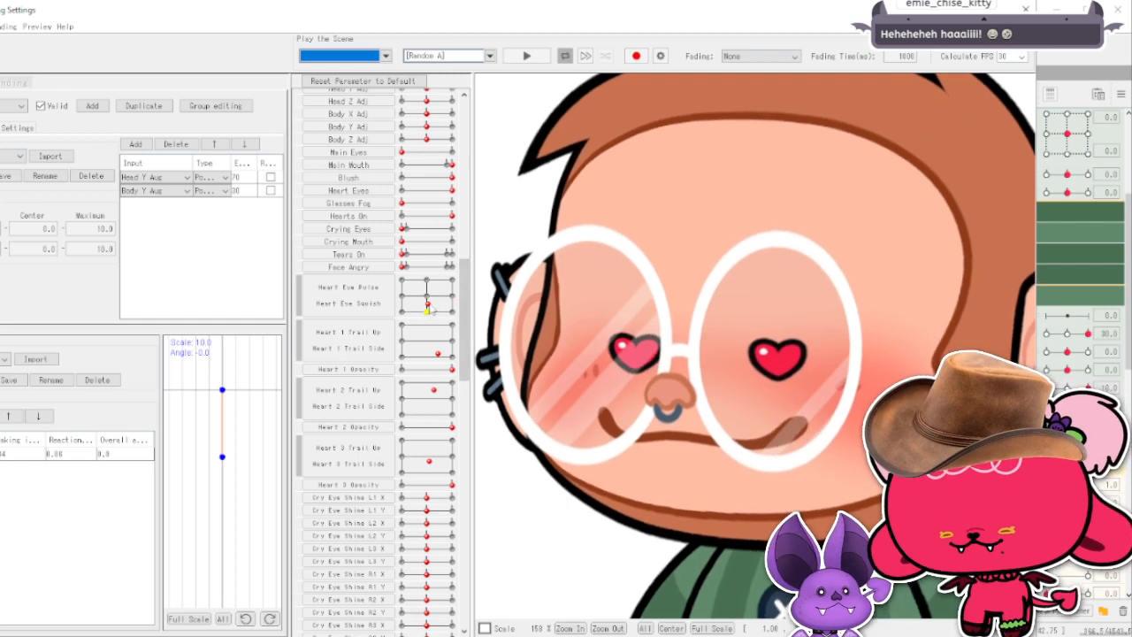
pyautogui.click(299, 303)
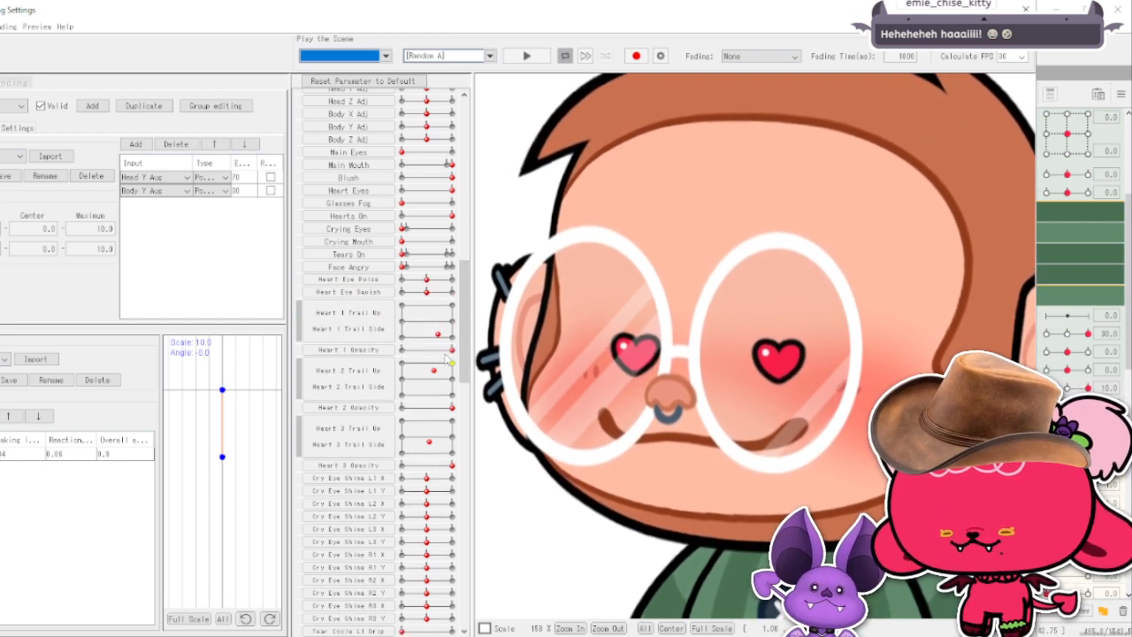
# Raise Head X Aug and Body X Aug close to their maximum so the whole model faces forward.
pyautogui.scroll(15, 466, 339)
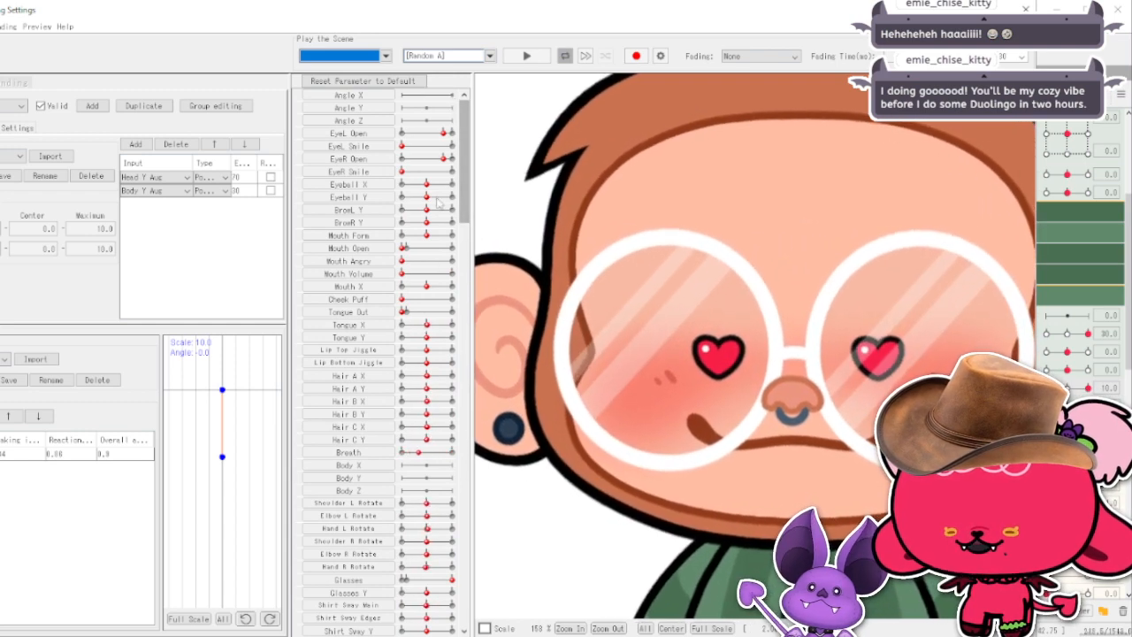
pyautogui.moveTo(462, 190); pyautogui.dragTo(462, 260)
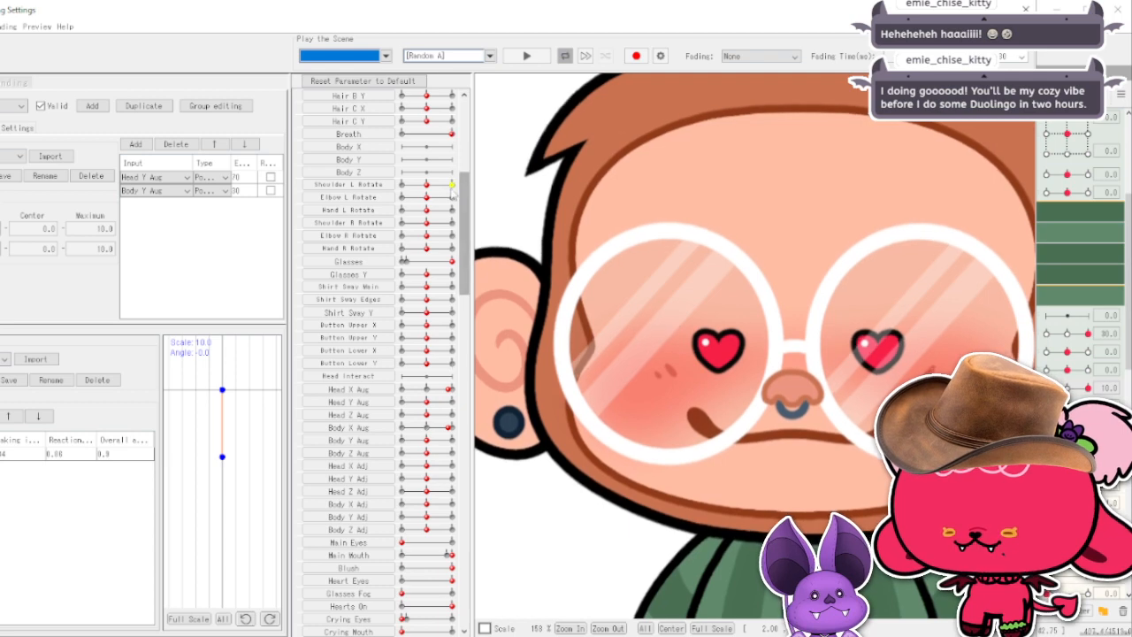
pyautogui.scroll(-2, 779, 327)
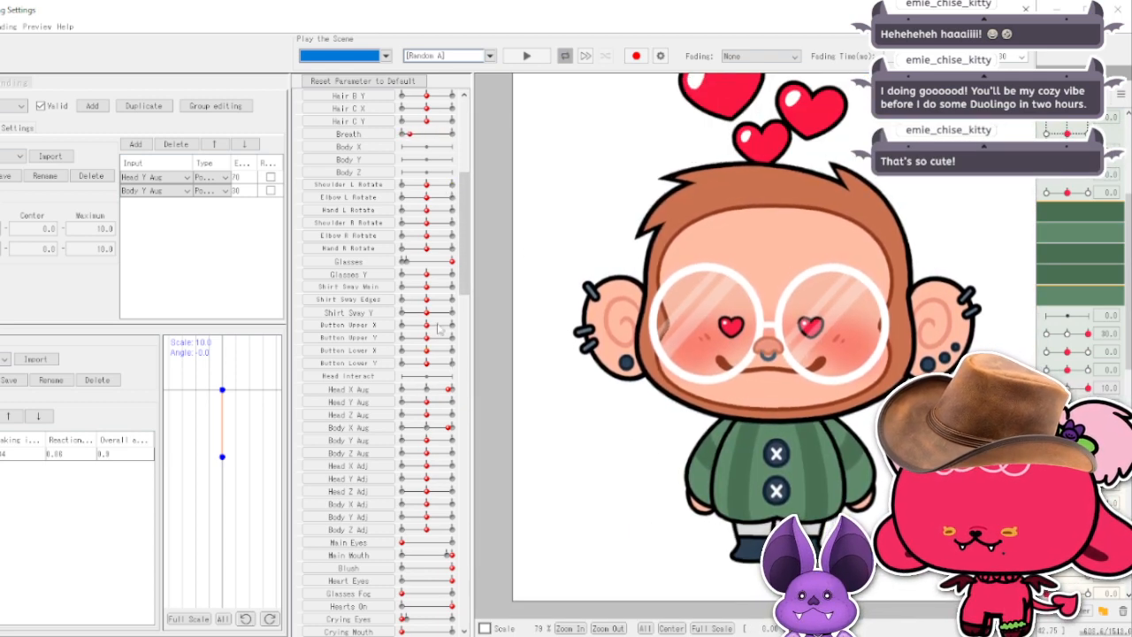
# Switch to the crying expression: restore Main Eyes, set Blush and Heart Eyes to minimum, and set Crying Eyes and Tears On to maximum.
pyautogui.scroll(-8, 467, 233)
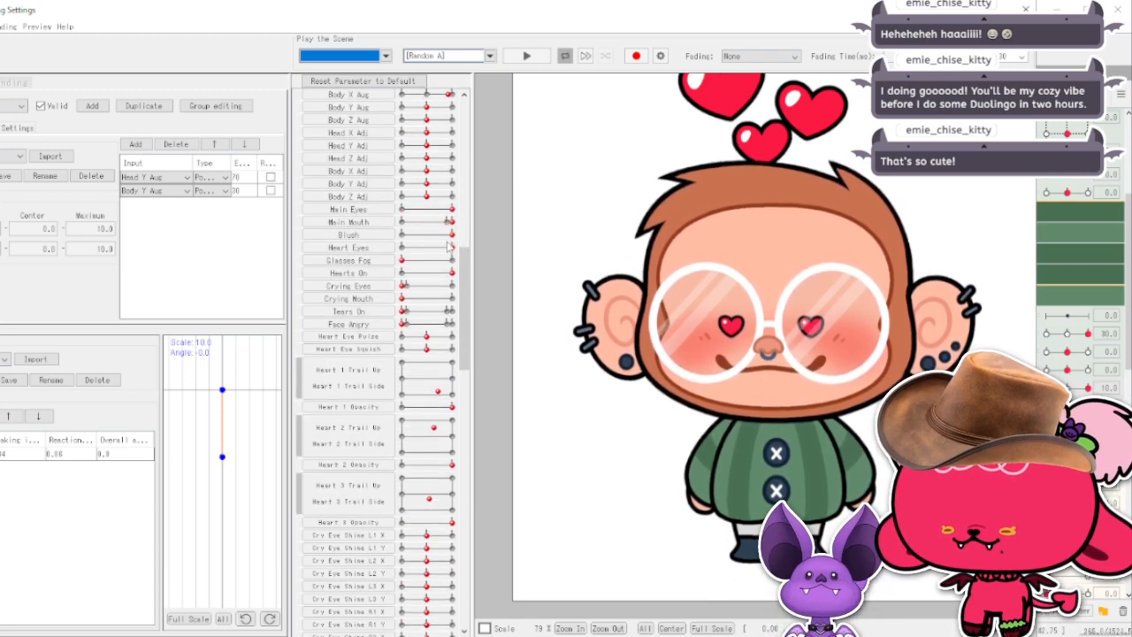
pyautogui.click(383, 237)
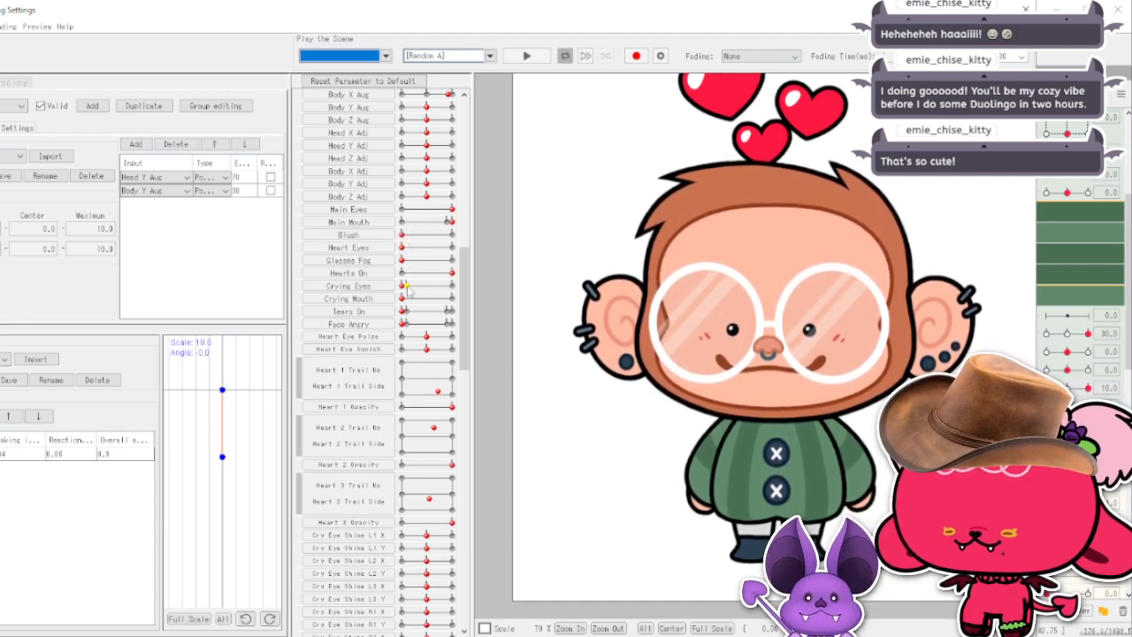
pyautogui.click(404, 286)
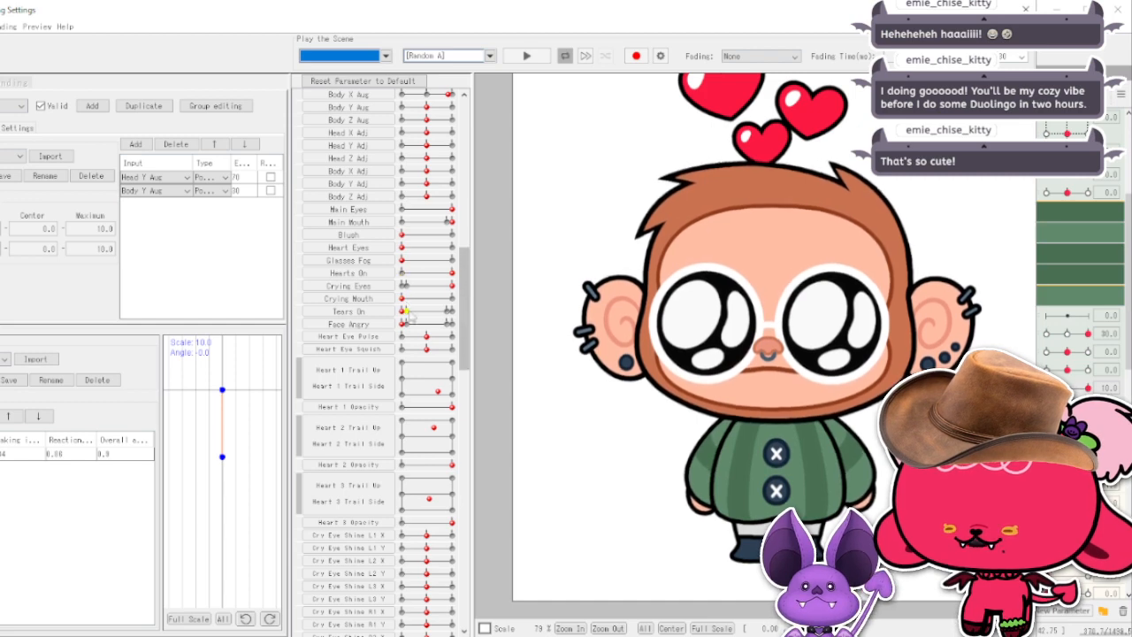
pyautogui.click(452, 312)
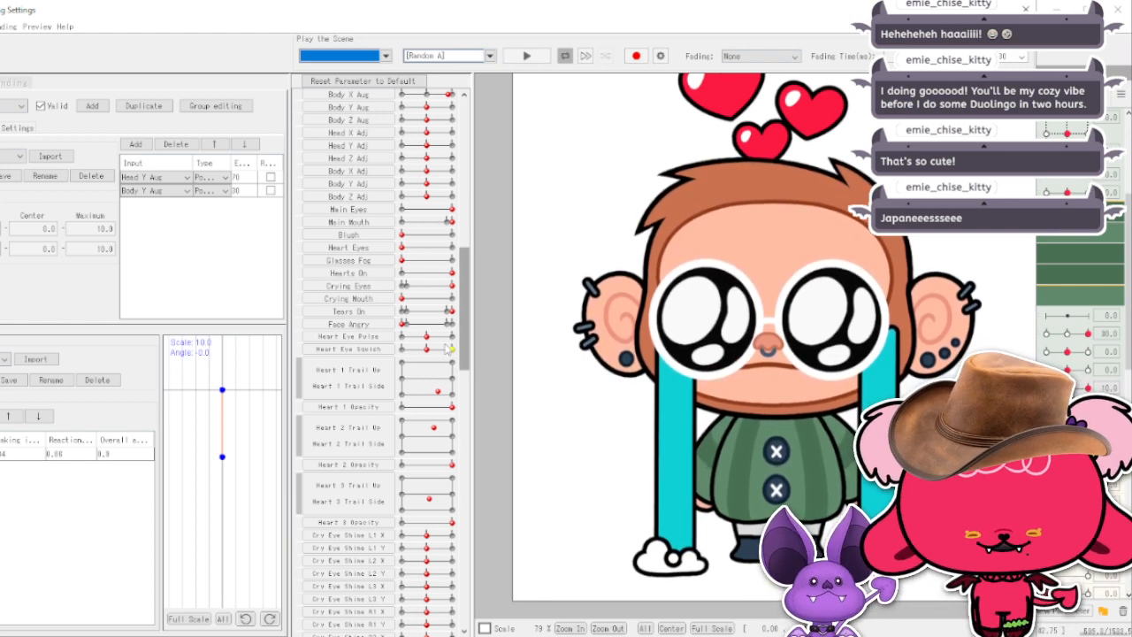
# Return the three hearts to their starting positions and unlink each heart's Trail Up and Trail Side parameters.
pyautogui.moveTo(469, 339); pyautogui.dragTo(467, 361)
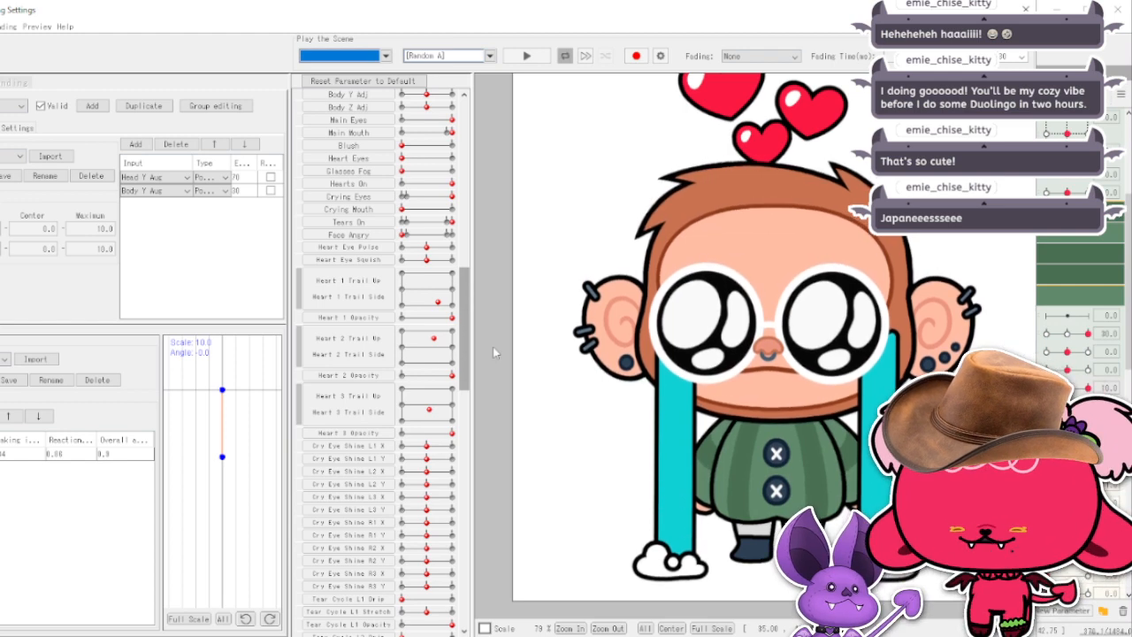
pyautogui.moveTo(466, 365); pyautogui.dragTo(465, 368)
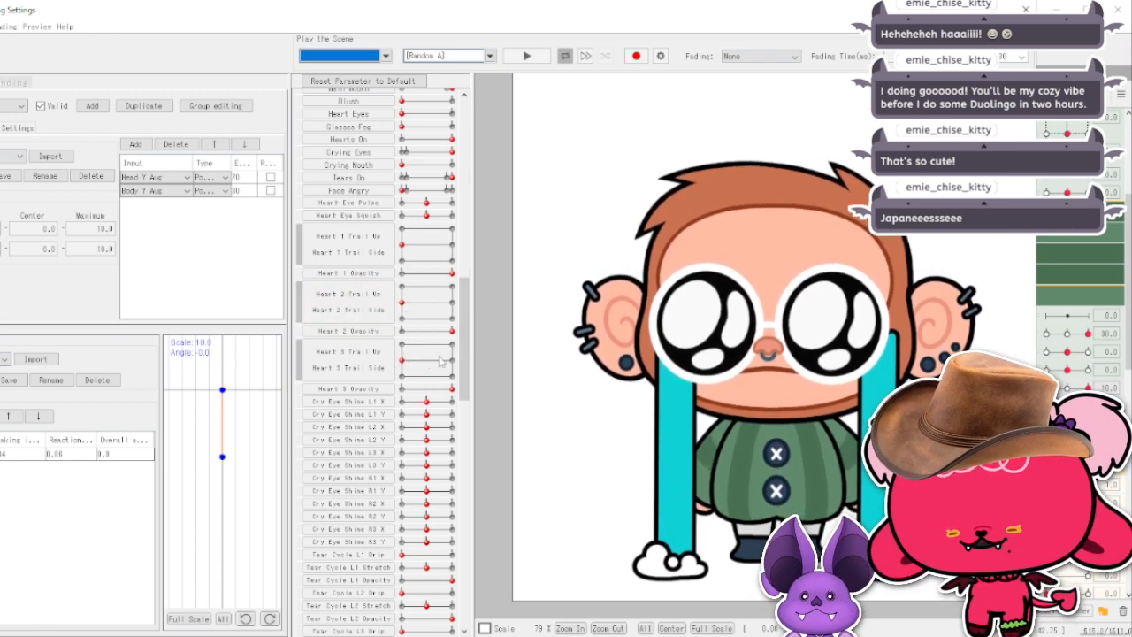
pyautogui.click(300, 304)
pyautogui.click(300, 247)
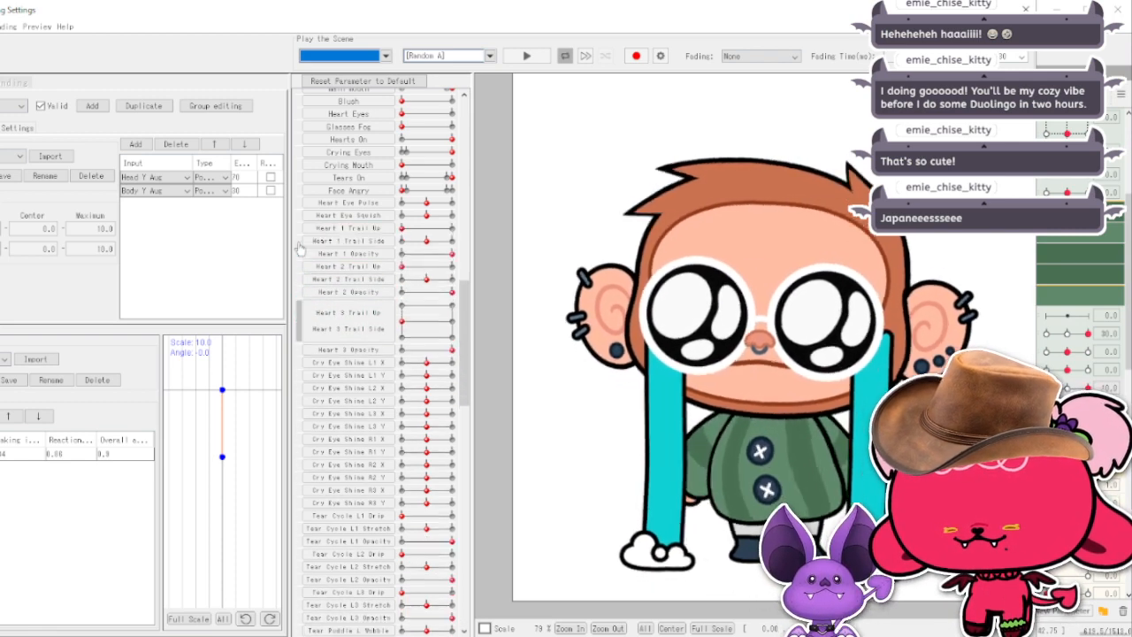
pyautogui.click(301, 323)
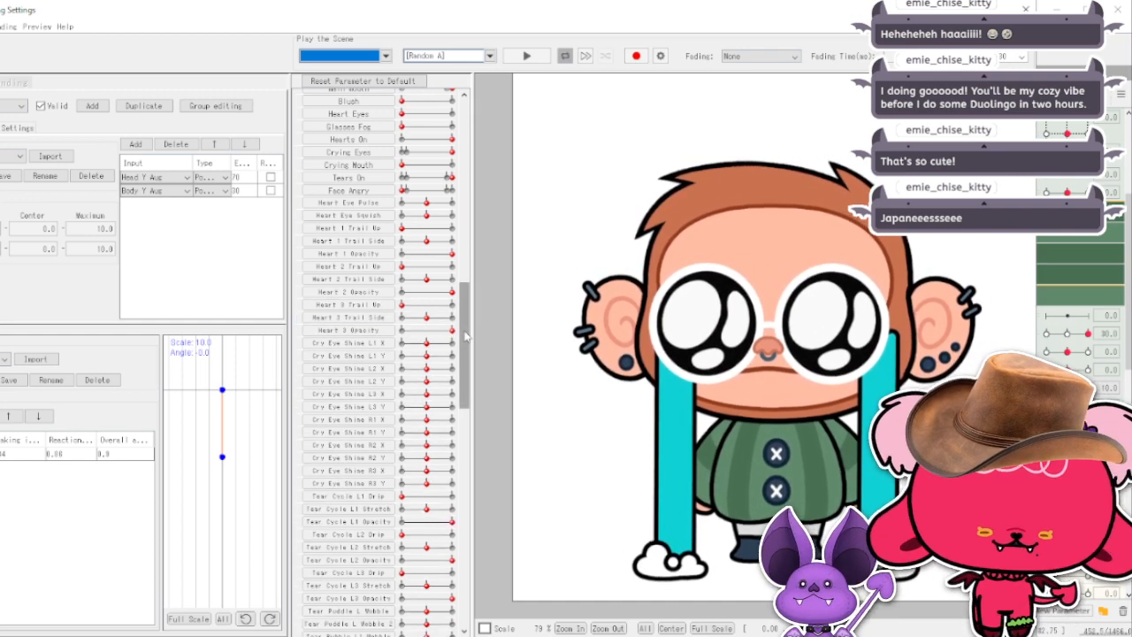
# Link Cry Eye Shine L1 X and Y, test the shine's movement, return it to centre, and unlink the two parameters.
pyautogui.moveTo(466, 336); pyautogui.dragTo(469, 343)
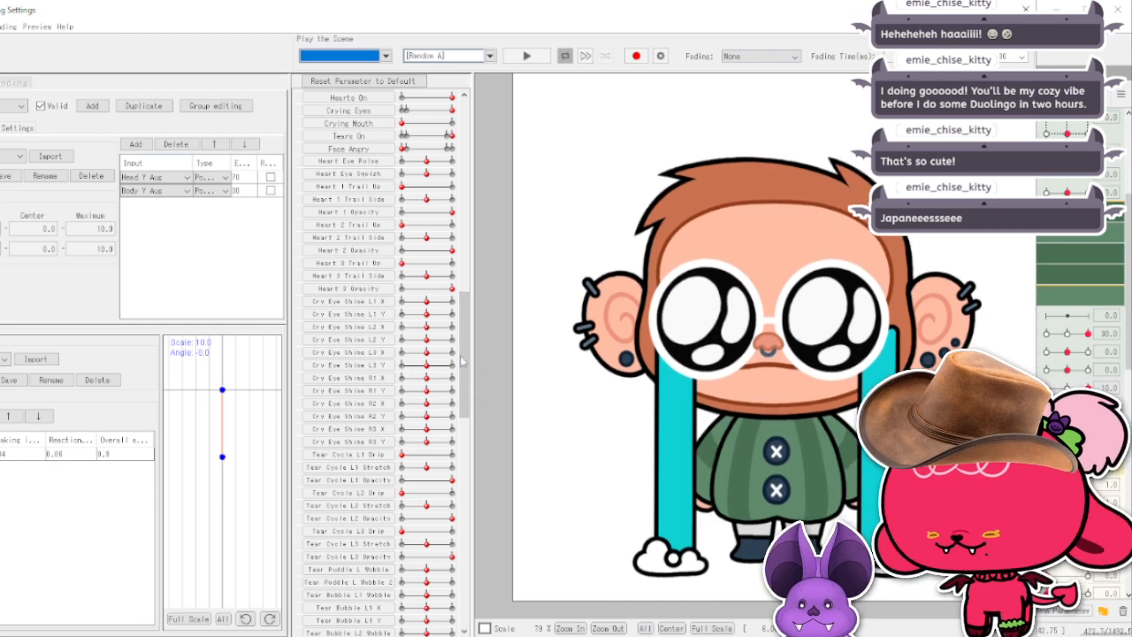
pyautogui.moveTo(467, 360); pyautogui.dragTo(467, 336)
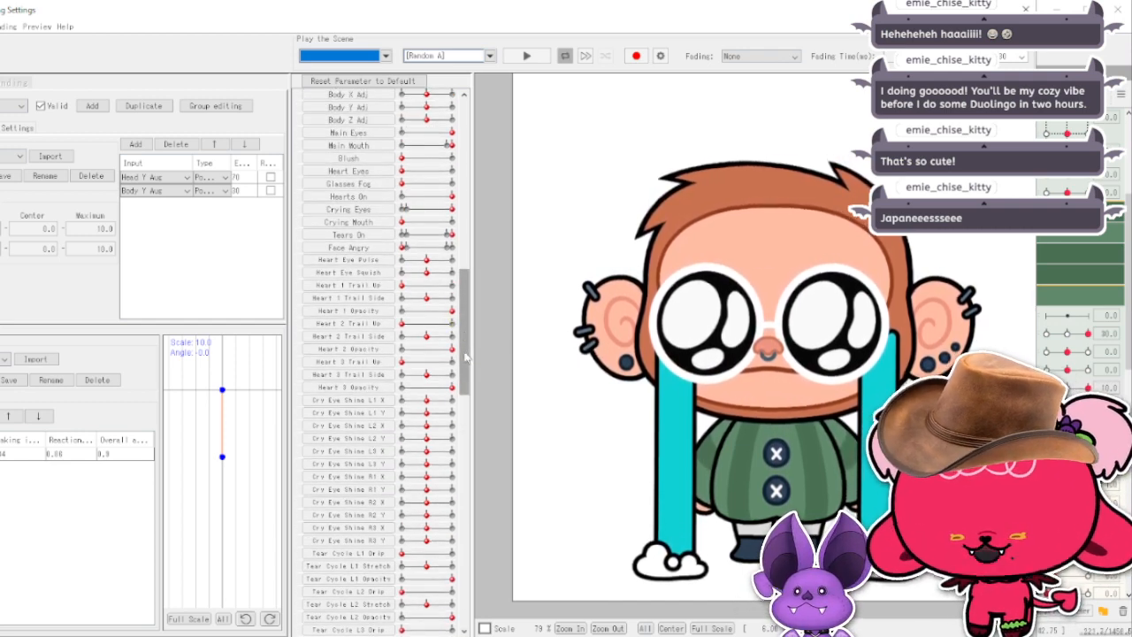
pyautogui.moveTo(463, 375); pyautogui.dragTo(465, 402)
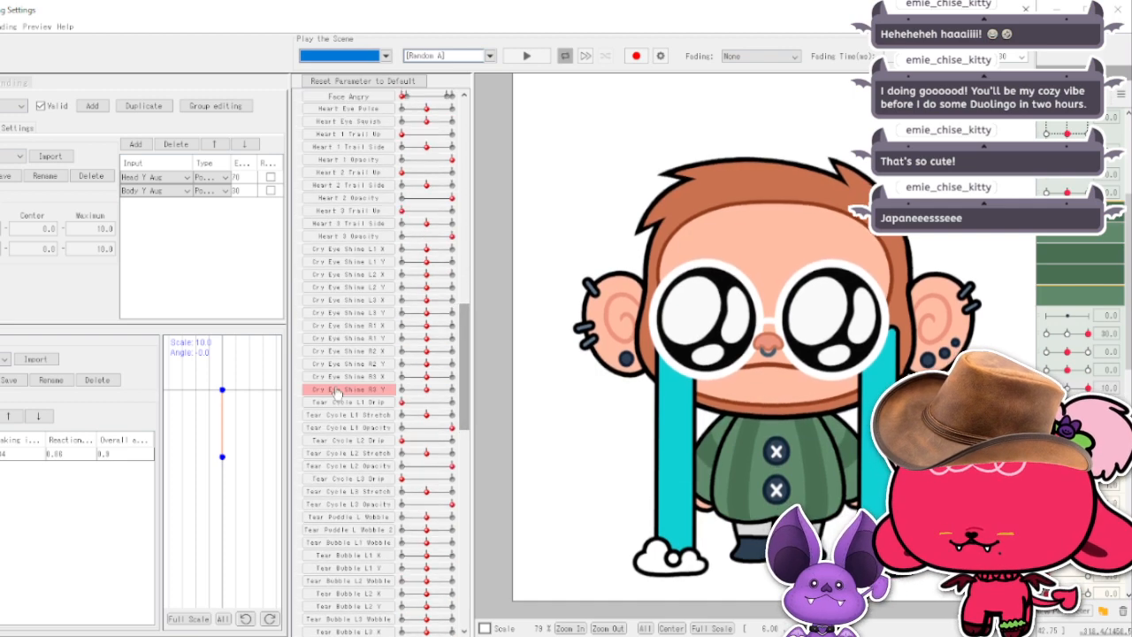
pyautogui.click(299, 260)
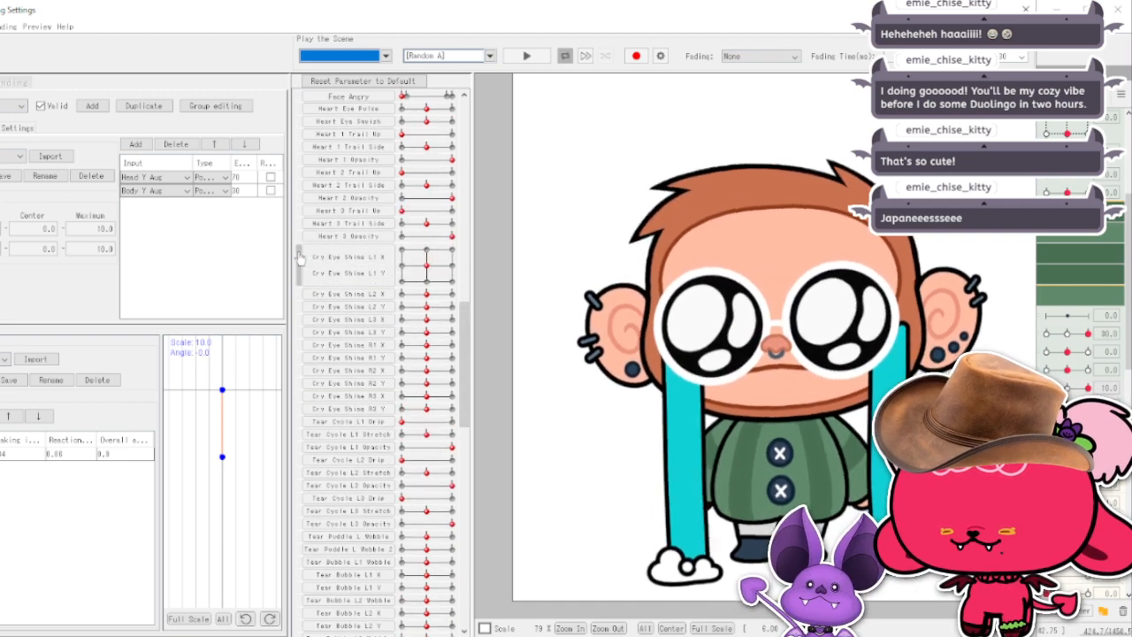
pyautogui.moveTo(439, 276)
pyautogui.mouseDown()
pyautogui.moveTo(442, 288)
pyautogui.moveTo(423, 257)
pyautogui.moveTo(425, 266)
pyautogui.mouseUp()
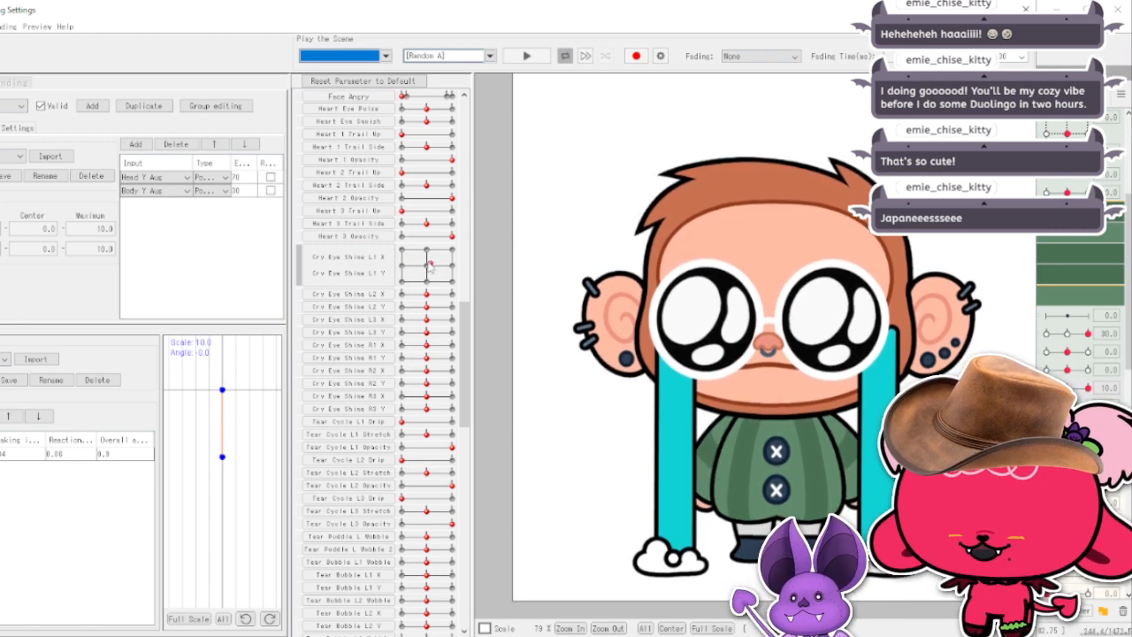
pyautogui.click(299, 277)
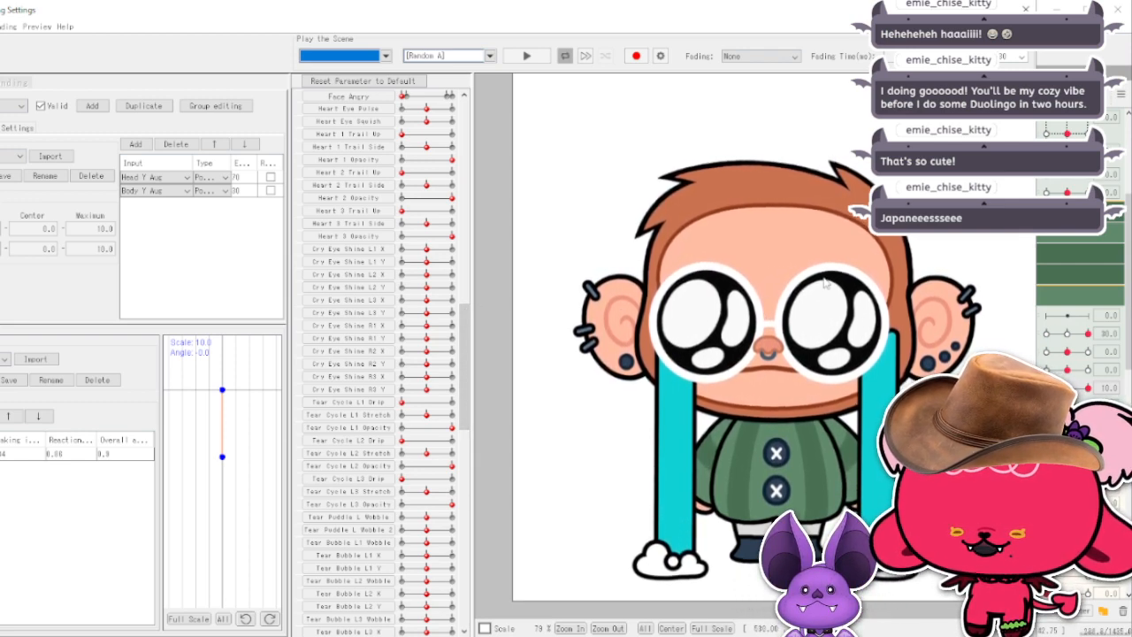
# Link Tear Cycle L1 Drip and Stretch, test the tear's movement, leave Drip at maximum with Stretch centred, and unlink them.
pyautogui.scroll(-1, 345, 389)
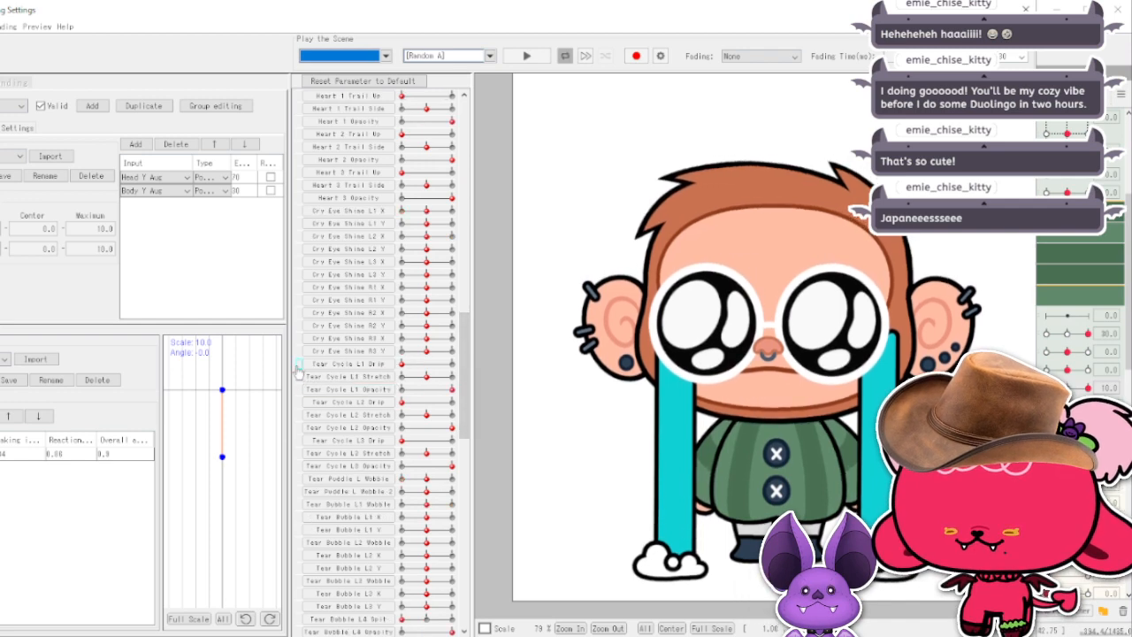
pyautogui.click(299, 372)
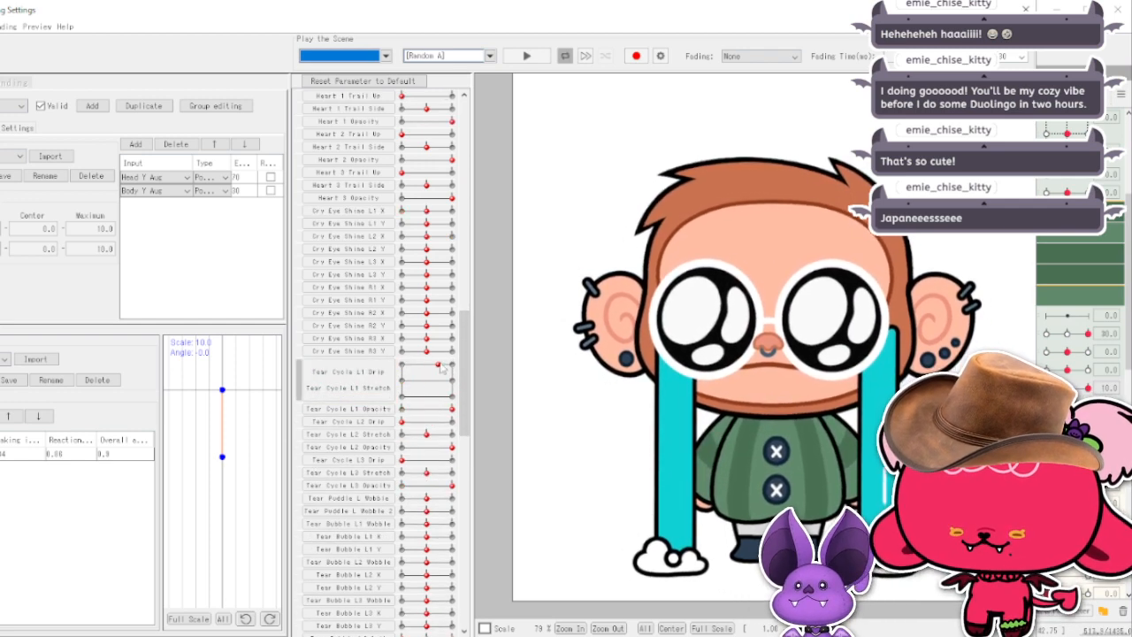
pyautogui.moveTo(442, 370); pyautogui.dragTo(448, 414)
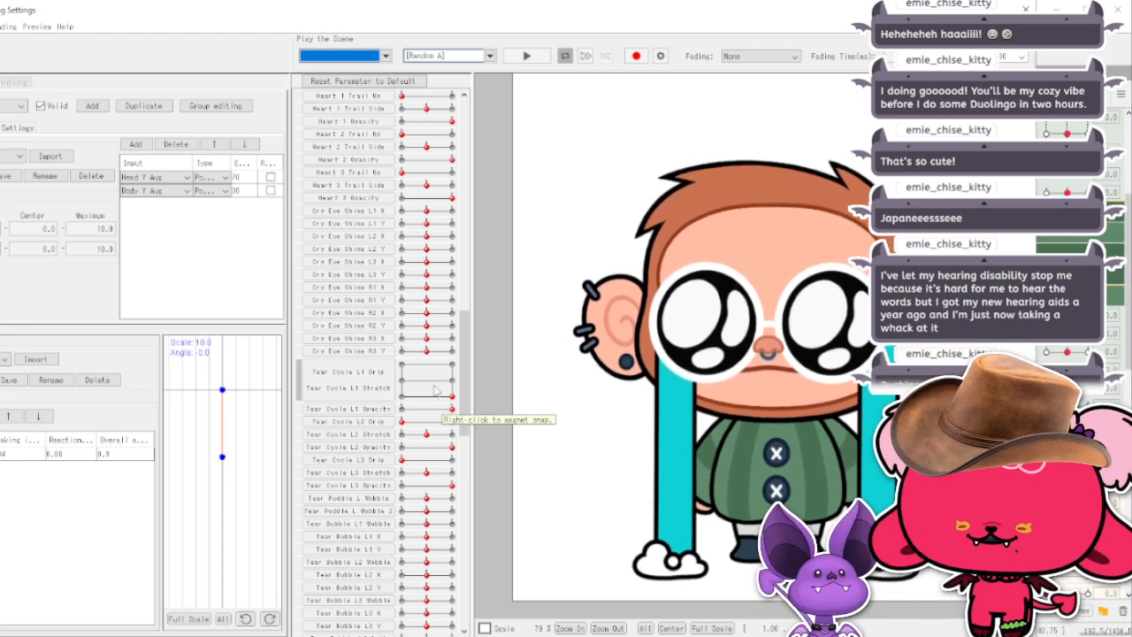
pyautogui.click(451, 383)
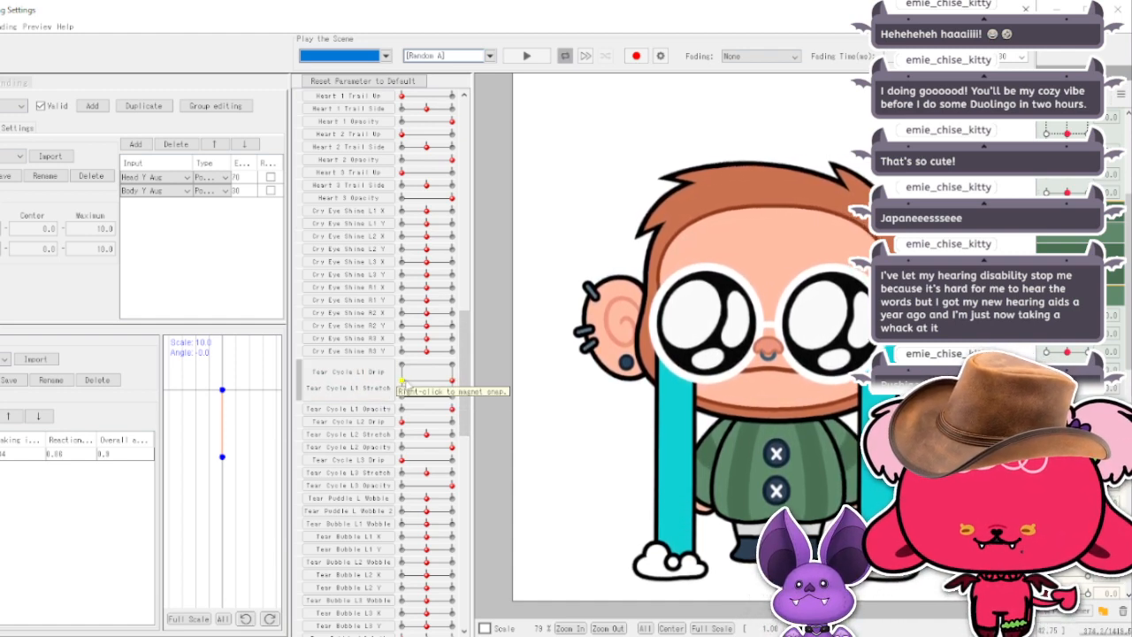
pyautogui.click(300, 387)
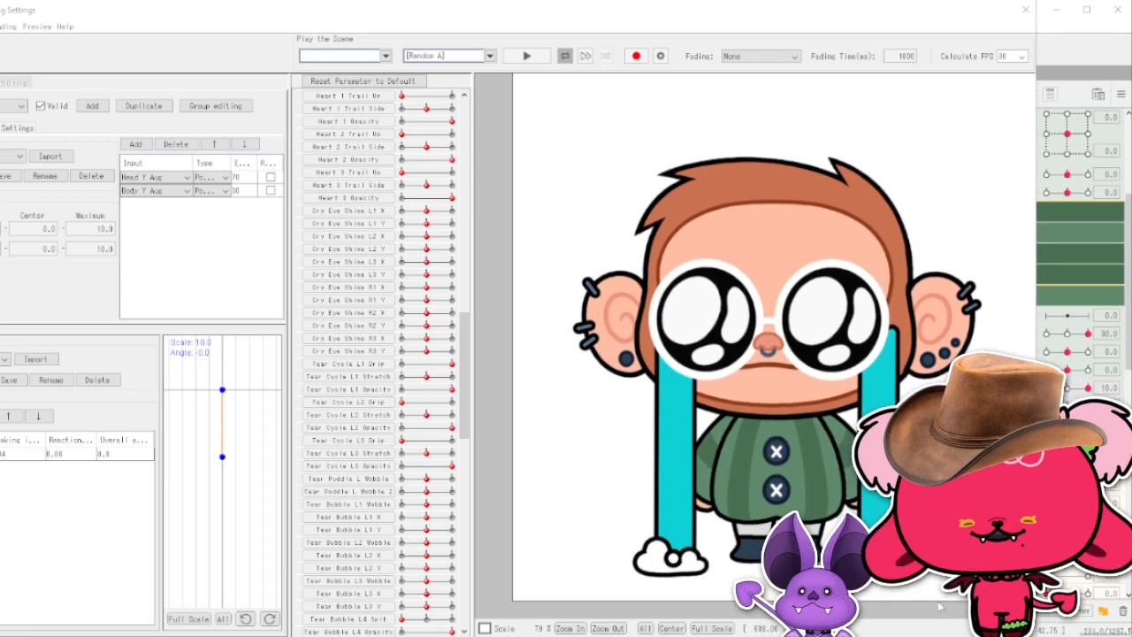
# Close the Physics/Scene Blending Settings window and collapse the MOUTH parameter group in the model editor.
pyautogui.moveTo(933, 635); pyautogui.dragTo(944, 634)
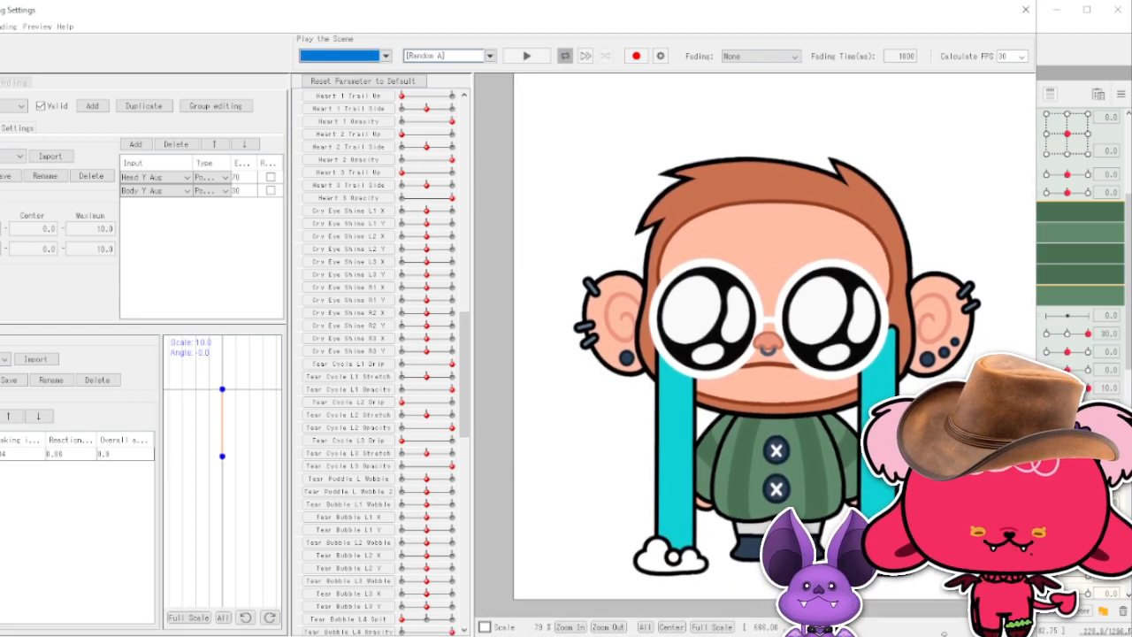
pyautogui.click(1025, 11)
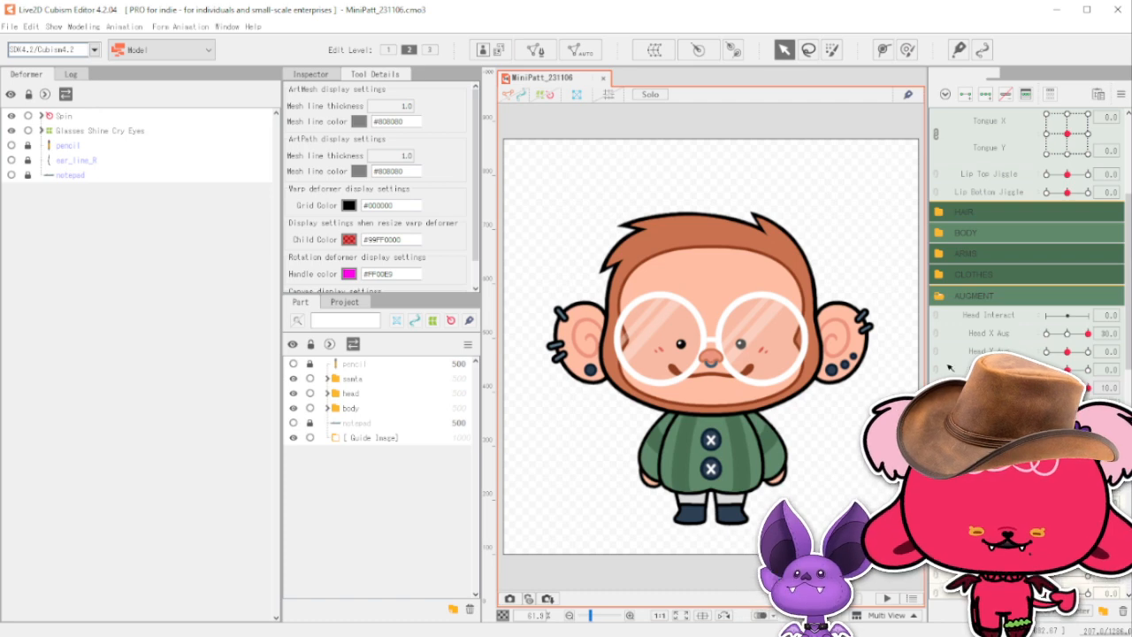
pyautogui.scroll(-8, 1027, 327)
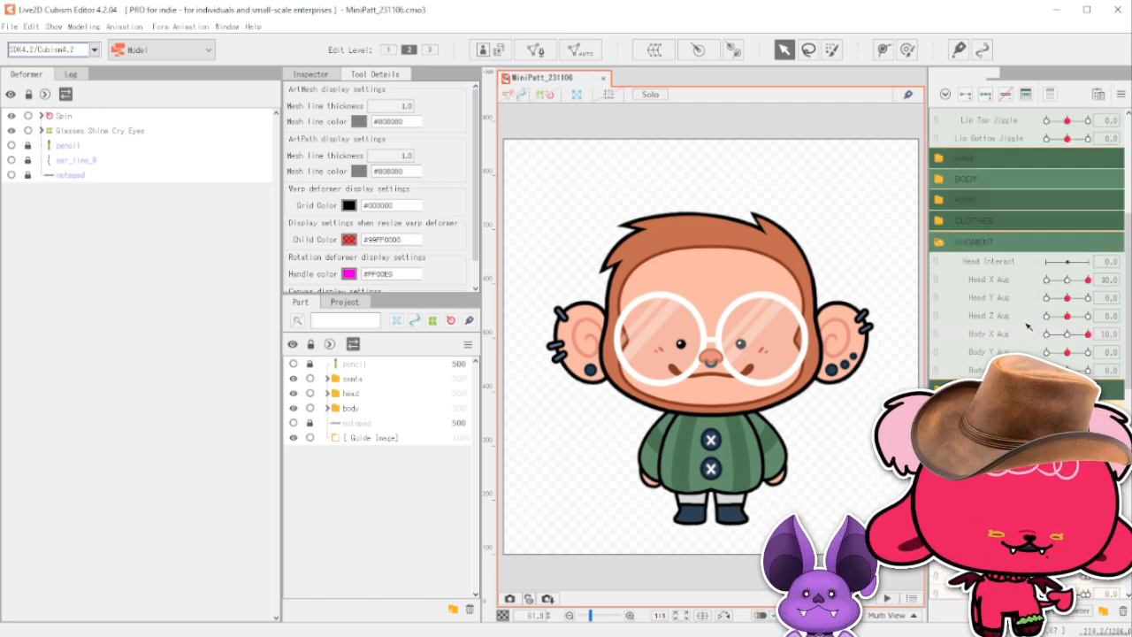
pyautogui.scroll(6, 1028, 327)
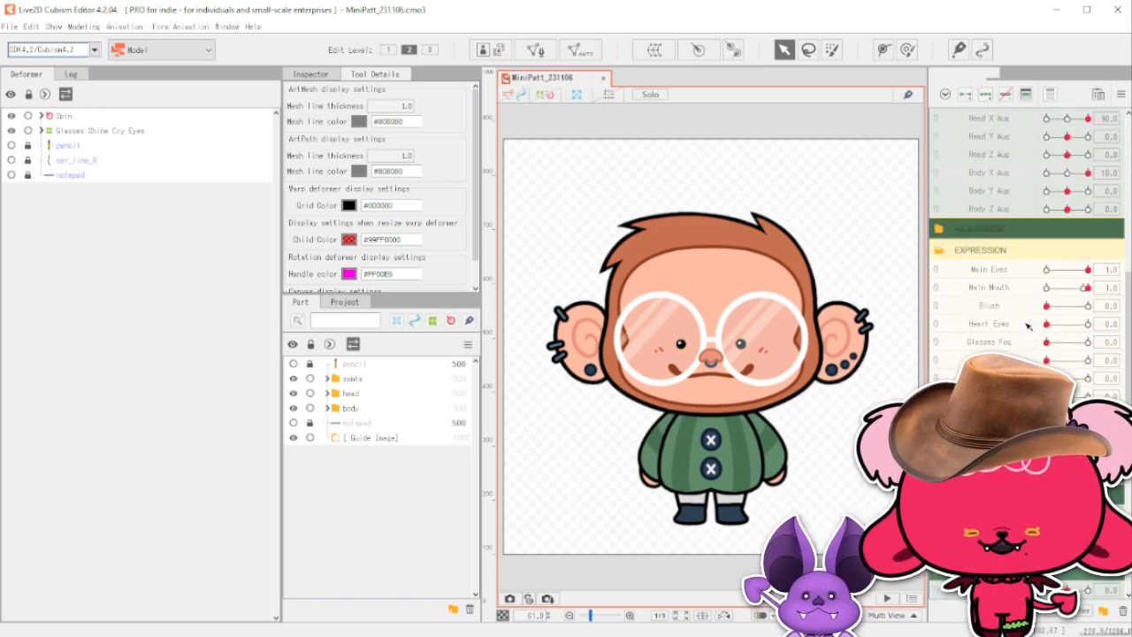
pyautogui.scroll(3, 1027, 326)
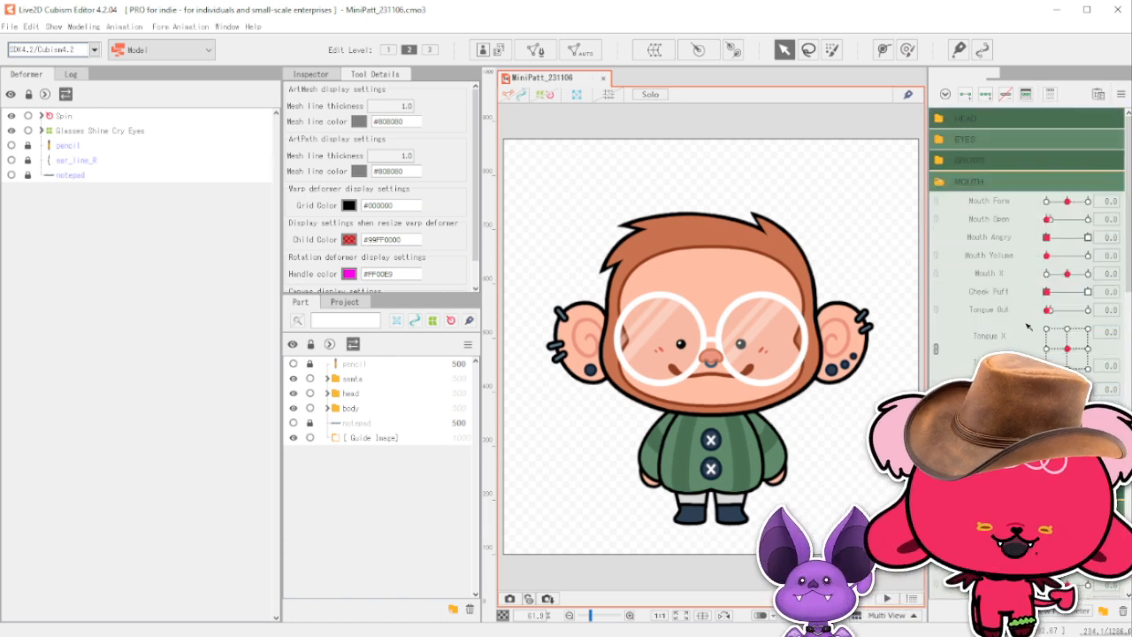
pyautogui.click(990, 189)
pyautogui.click(1032, 290)
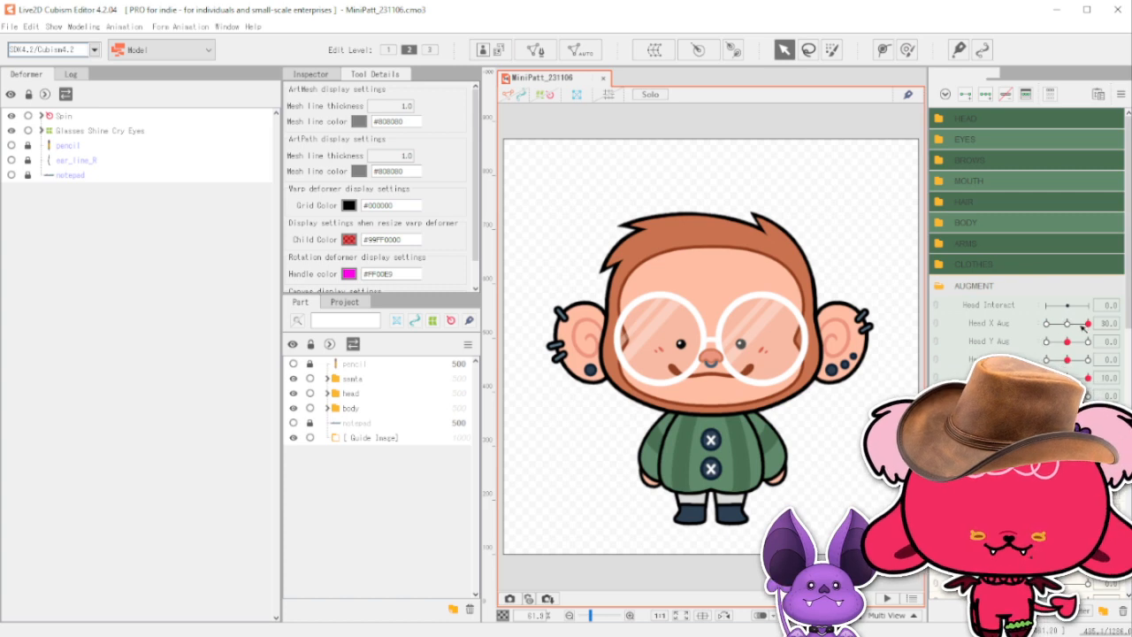
# Test Head X Aug between its centre and maximum keyforms, leaving Head X Aug at 30.0 and Body X Aug at 10.0.
pyautogui.moveTo(1086, 325)
pyautogui.mouseDown()
pyautogui.moveTo(1034, 339)
pyautogui.moveTo(1089, 328)
pyautogui.mouseUp()
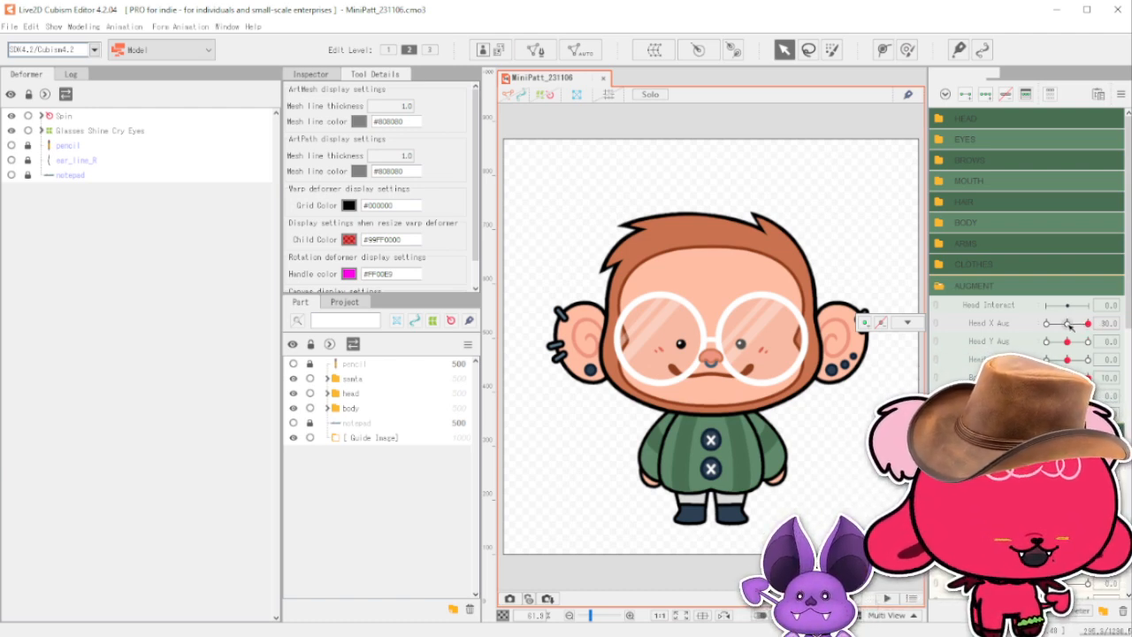
pyautogui.click(1068, 324)
pyautogui.moveTo(1067, 324); pyautogui.dragTo(1091, 333)
pyautogui.click(1068, 326)
pyautogui.click(1068, 325)
pyautogui.click(1089, 326)
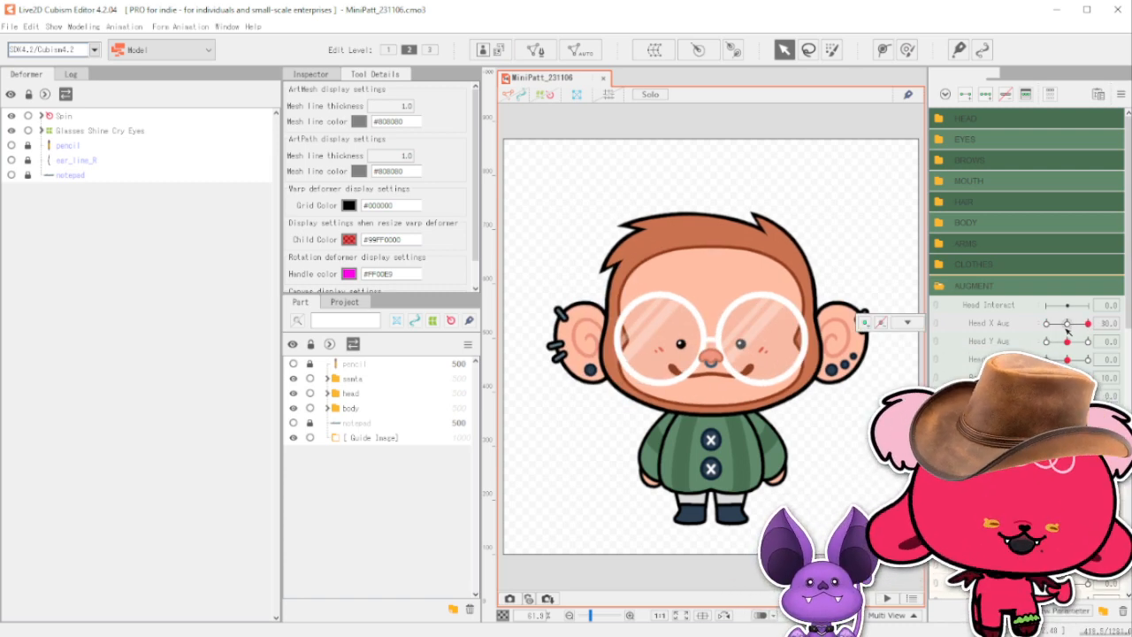
pyautogui.moveTo(1088, 325)
pyautogui.mouseDown()
pyautogui.moveTo(1046, 332)
pyautogui.moveTo(1089, 328)
pyautogui.mouseUp()
pyautogui.click(1068, 325)
pyautogui.click(1089, 324)
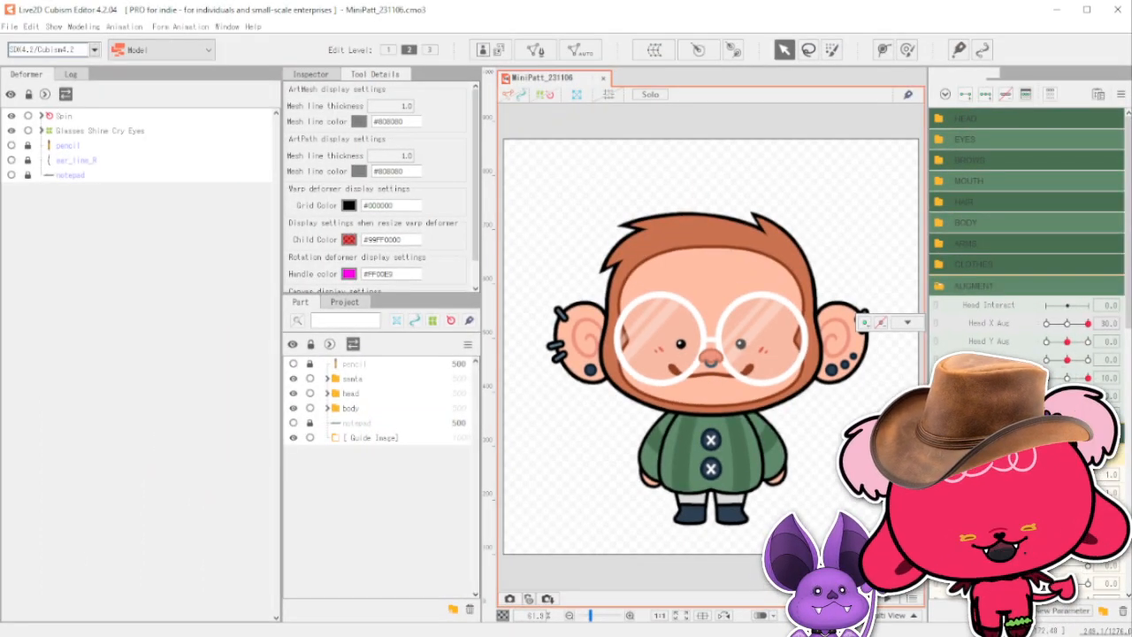
pyautogui.click(907, 322)
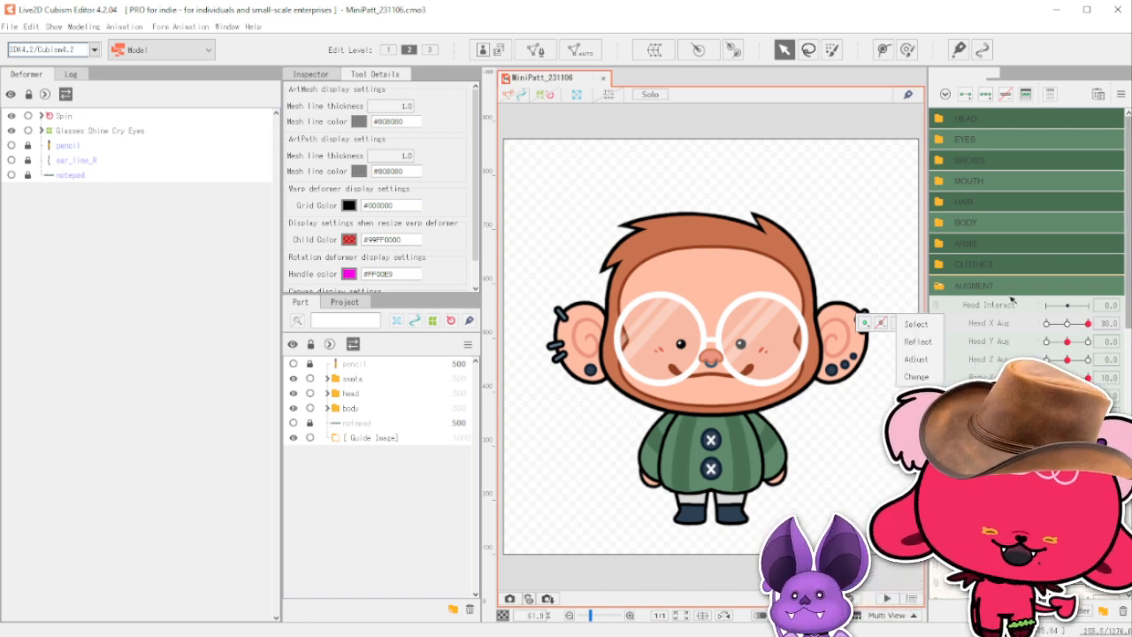
pyautogui.click(1073, 289)
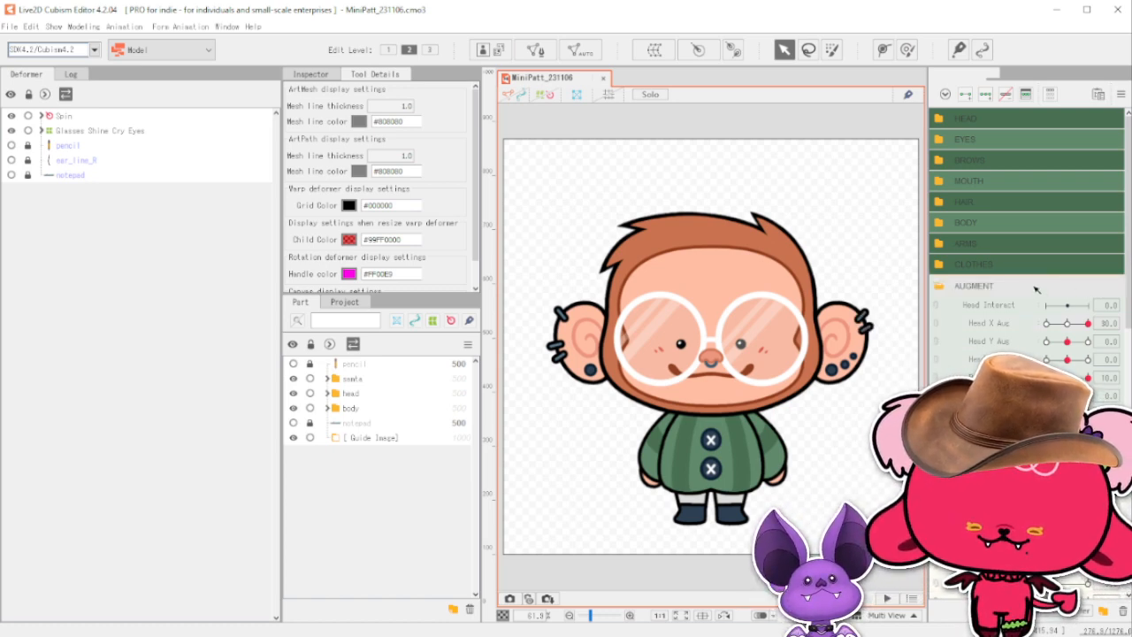
pyautogui.moveTo(1076, 328); pyautogui.dragTo(1088, 326)
pyautogui.moveTo(1087, 377)
pyautogui.mouseDown()
pyautogui.moveTo(1053, 378)
pyautogui.moveTo(1087, 375)
pyautogui.mouseUp()
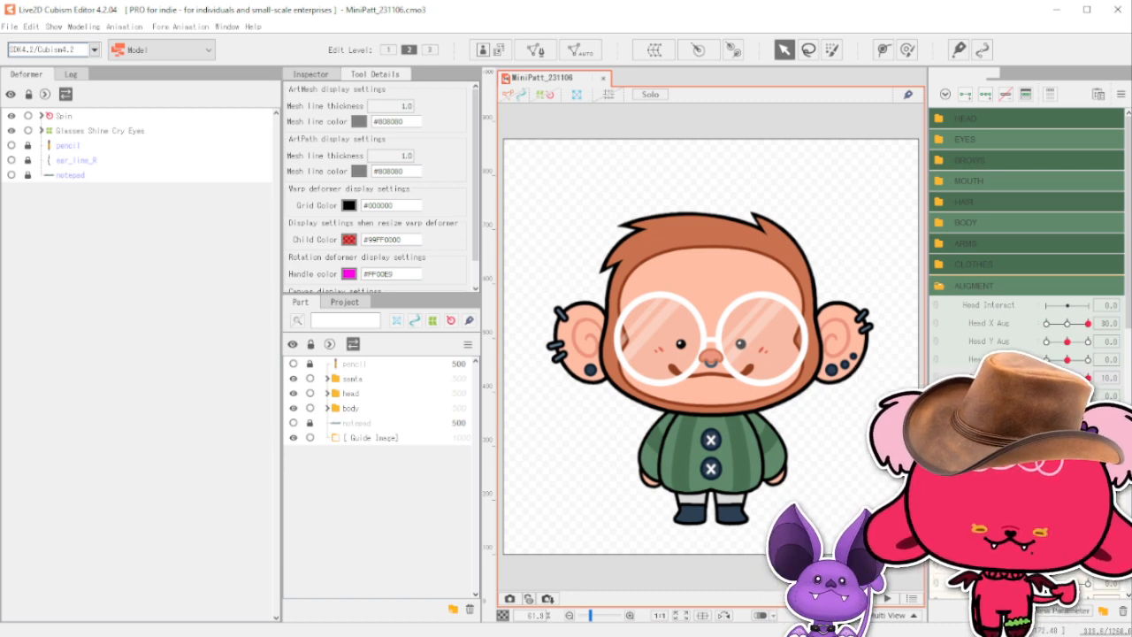
# Review the AUGMENT, EXPRESSION, HEART PHYSICS, TEARS PHYSICS, SANTA and SANTA HAT parameter groups.
pyautogui.scroll(-5, 1080, 292)
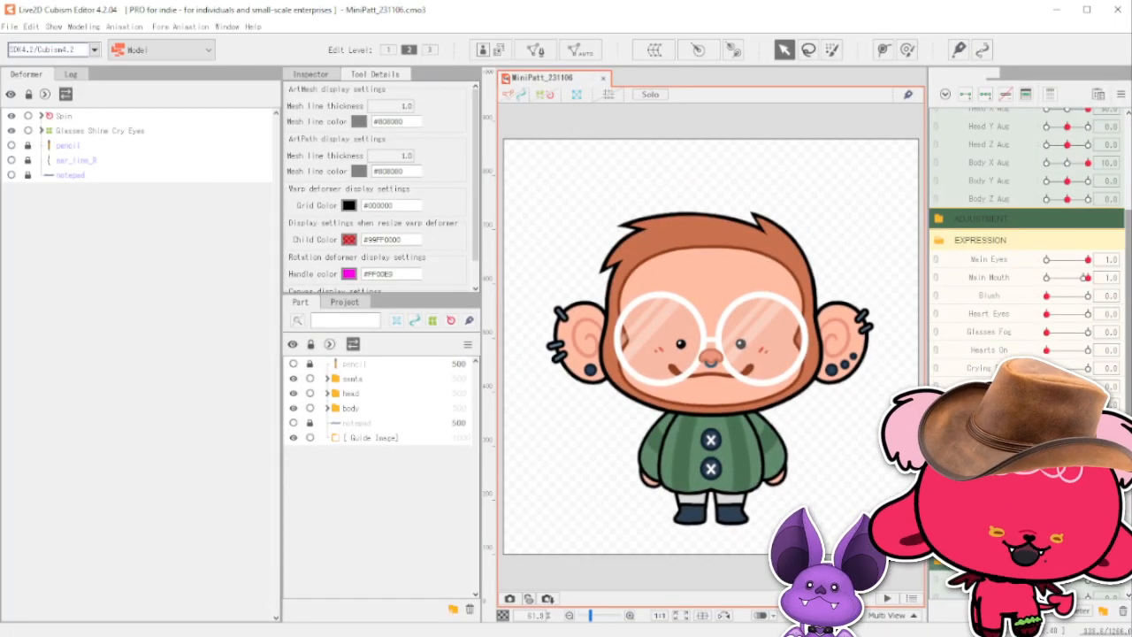
pyautogui.click(1082, 285)
pyautogui.scroll(-1, 1064, 361)
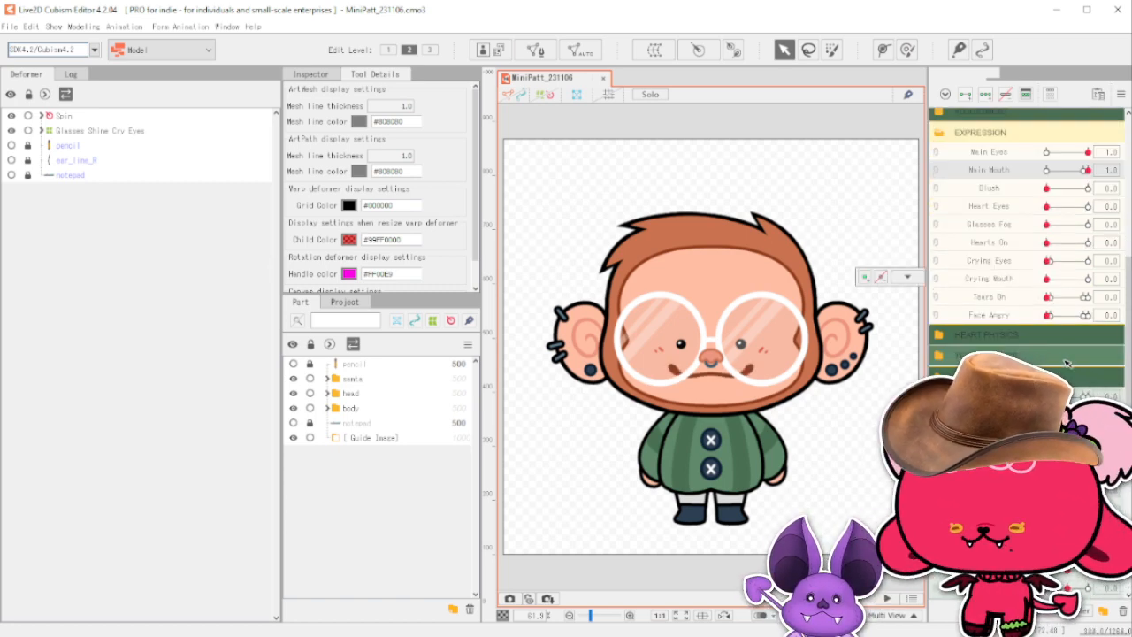
pyautogui.scroll(-2, 1066, 363)
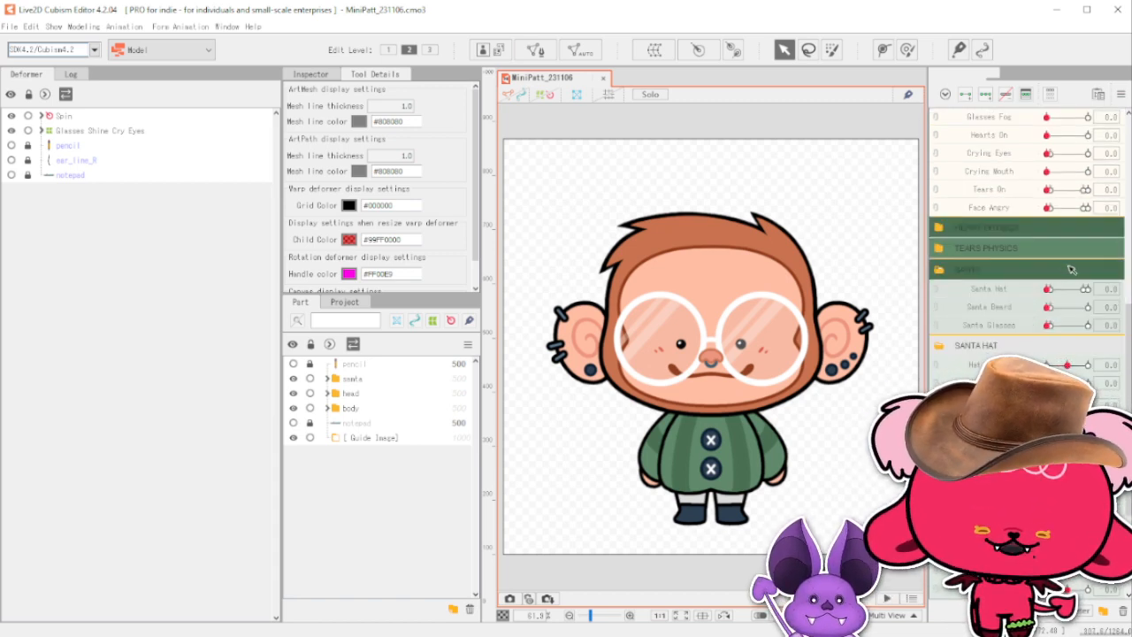
pyautogui.click(1081, 273)
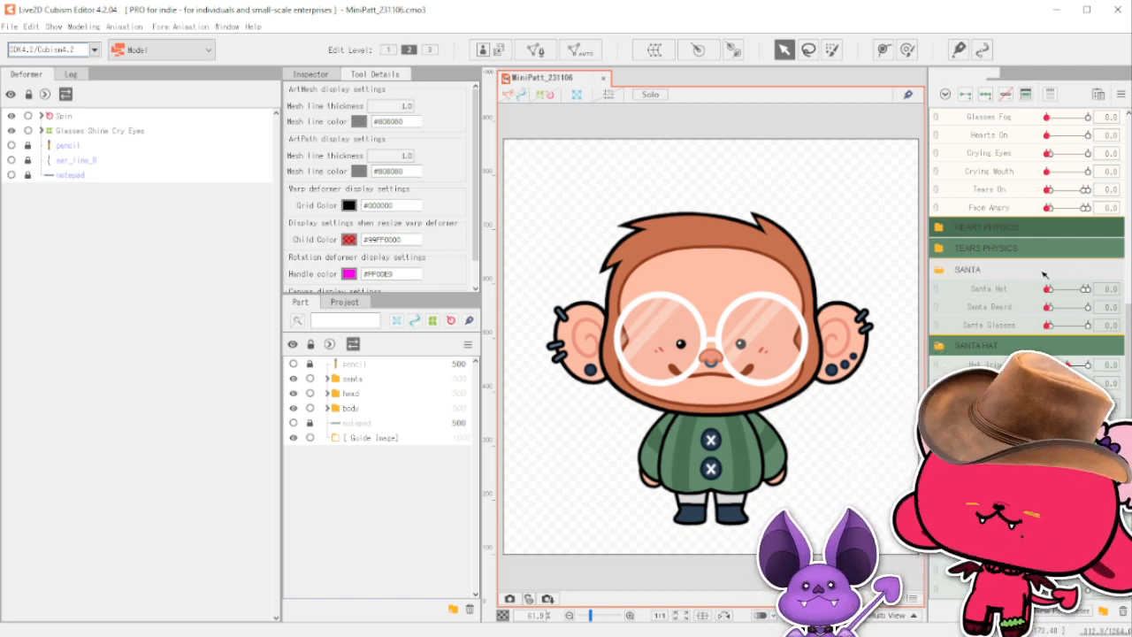
pyautogui.scroll(3, 1044, 274)
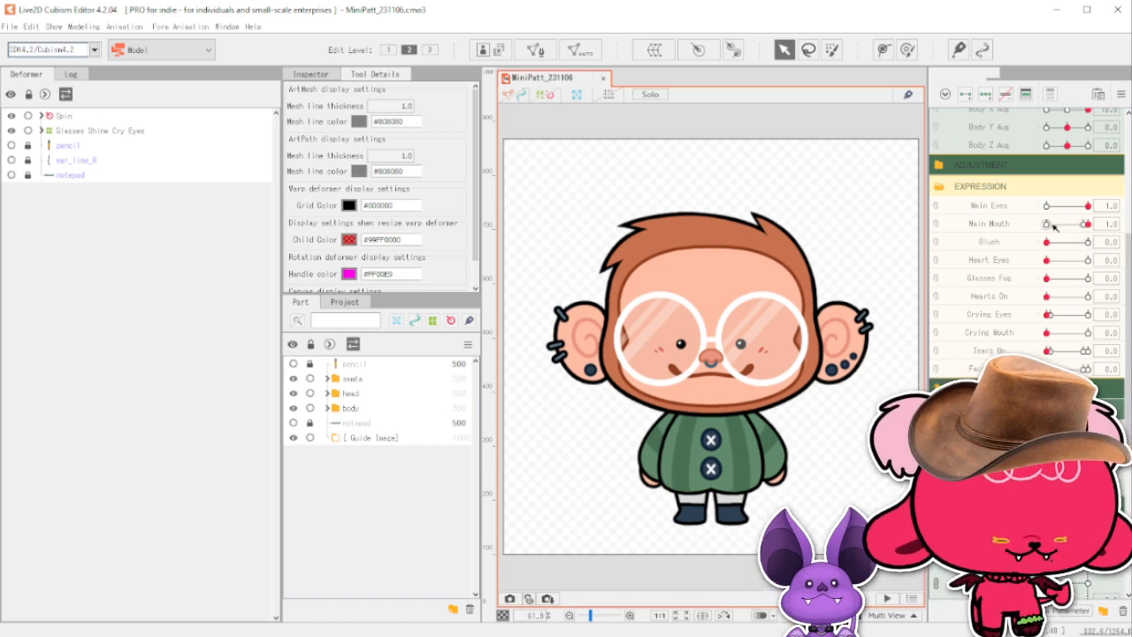
pyautogui.scroll(5, 1057, 229)
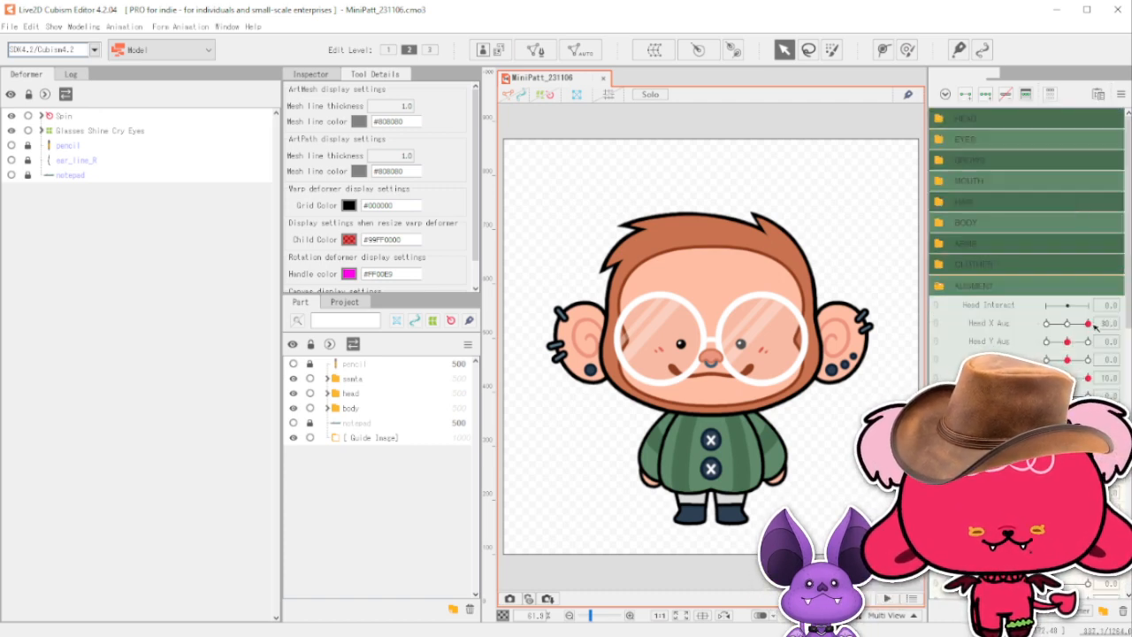
pyautogui.scroll(-4, 988, 262)
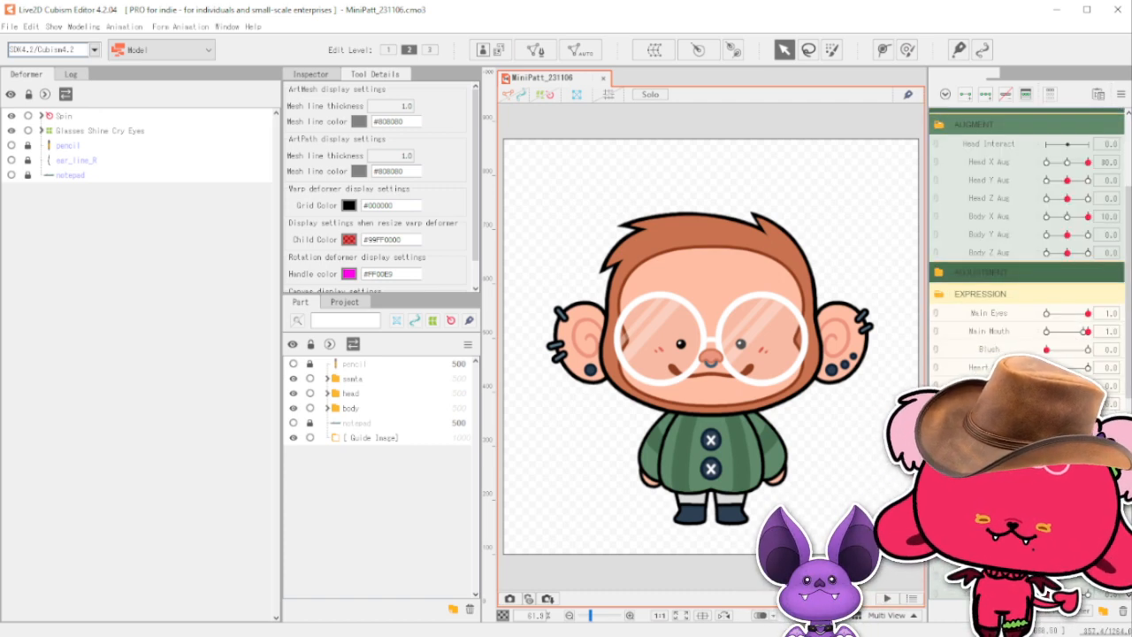
pyautogui.scroll(-10, 1059, 181)
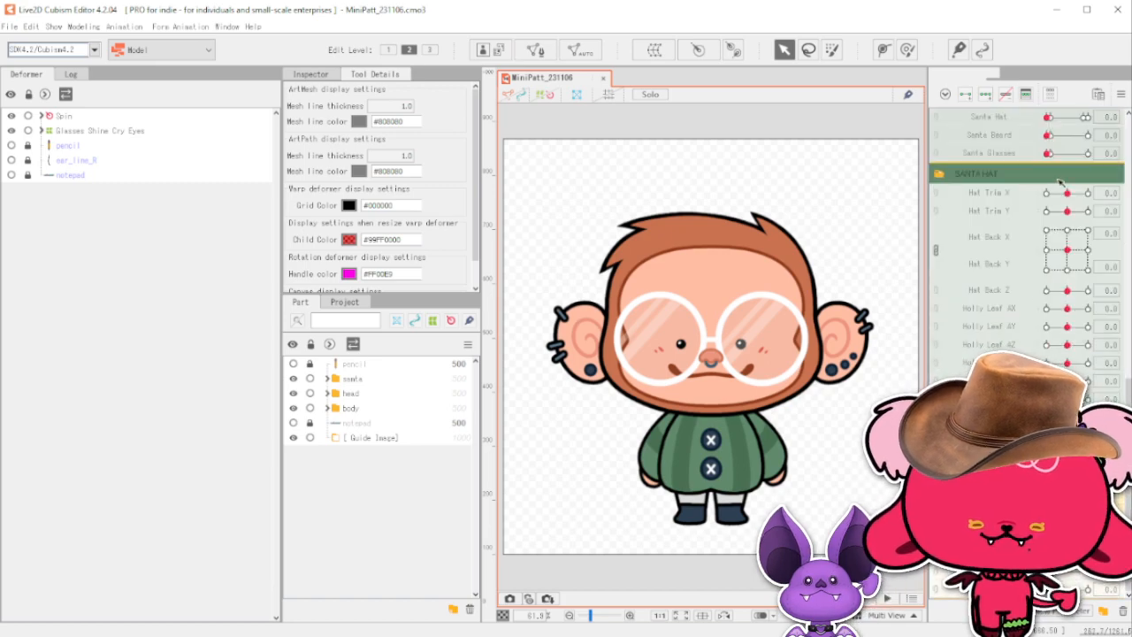
pyautogui.scroll(8, 1060, 182)
# Reopen the Physics/Scene Blending Settings, shift the window aside, and bring the Santa hat and beard parameters into view.
pyautogui.click(84, 26)
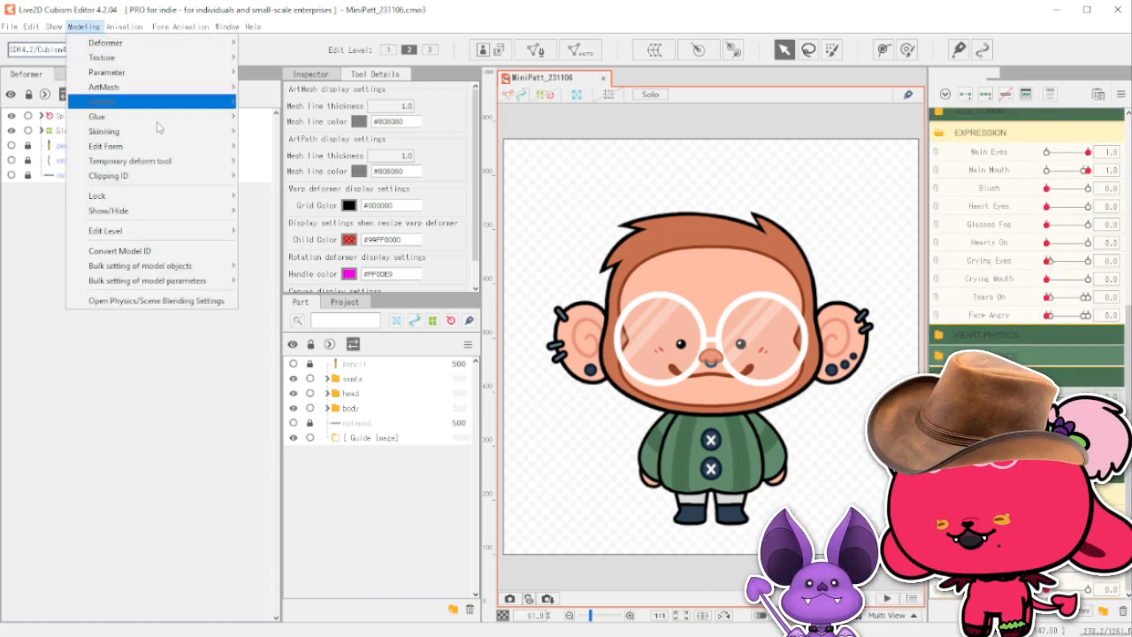
pyautogui.click(210, 301)
pyautogui.moveTo(561, 176); pyautogui.dragTo(559, 307)
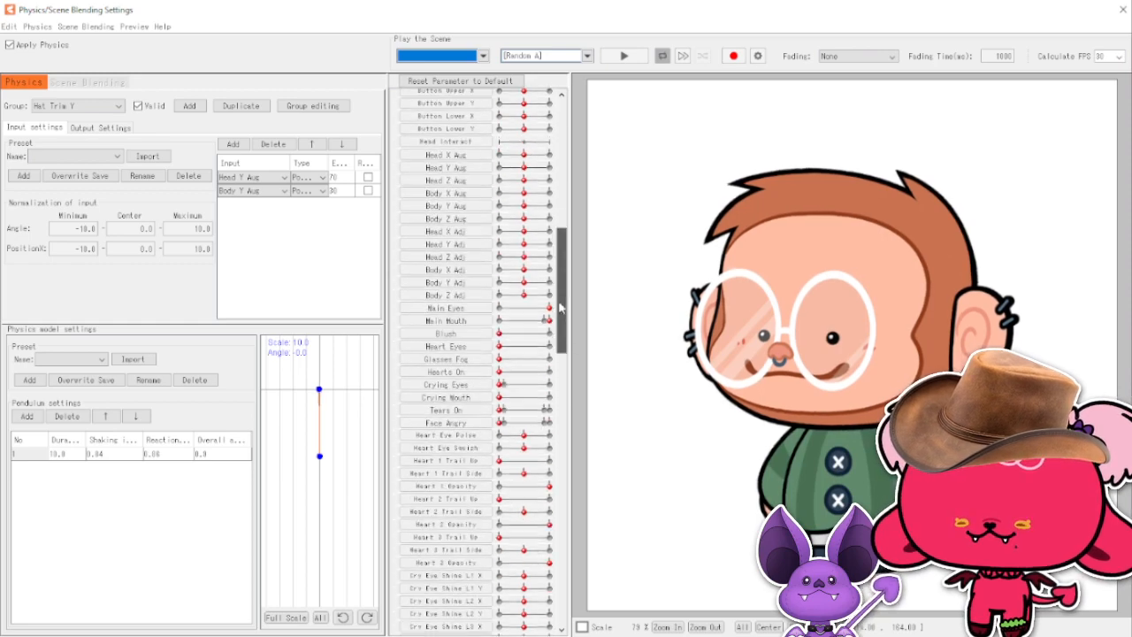
pyautogui.moveTo(838, 20); pyautogui.dragTo(738, 19)
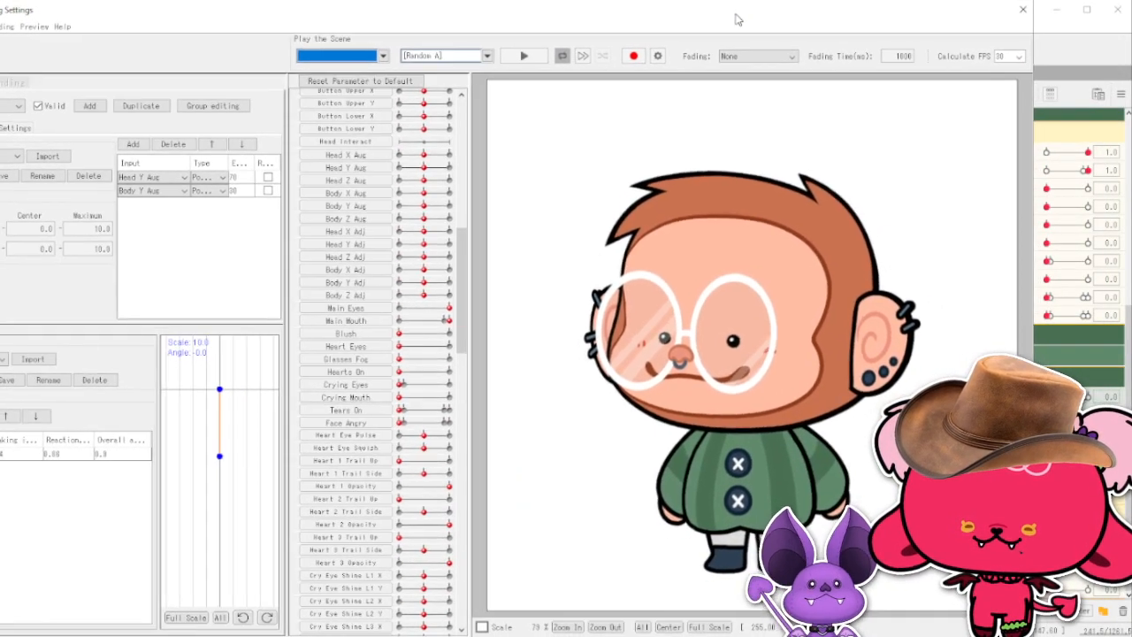
pyautogui.scroll(-15, 428, 329)
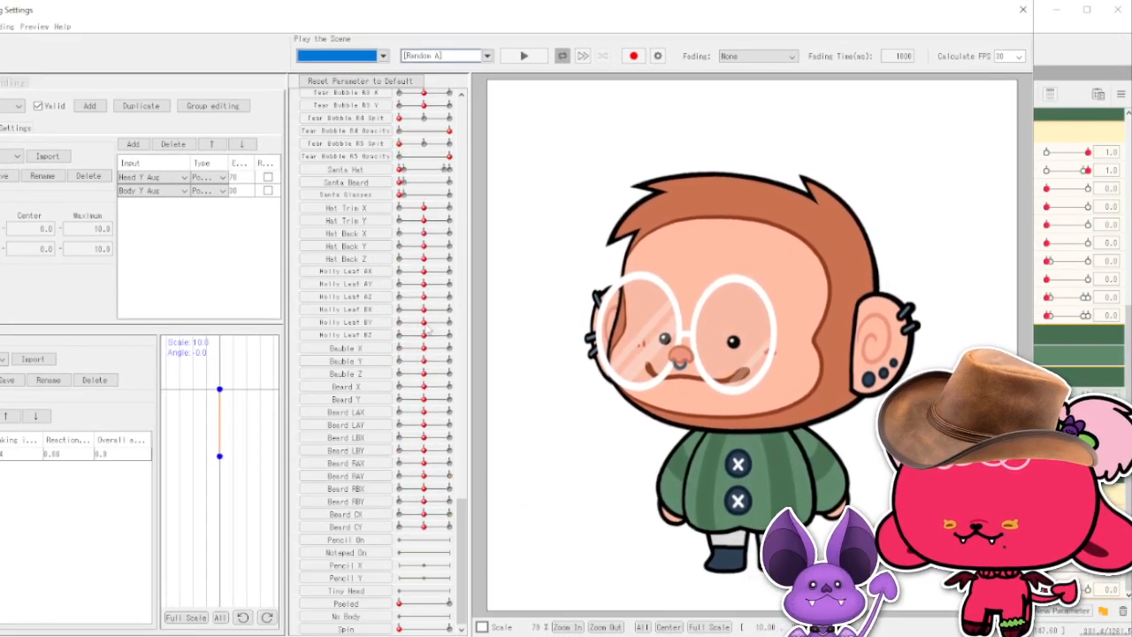
# Preview Santa Hat, Santa Glasses and Santa Beard at their maximum values, and close the Physics/Scene Blending Settings window.
pyautogui.moveTo(400, 170); pyautogui.dragTo(451, 170)
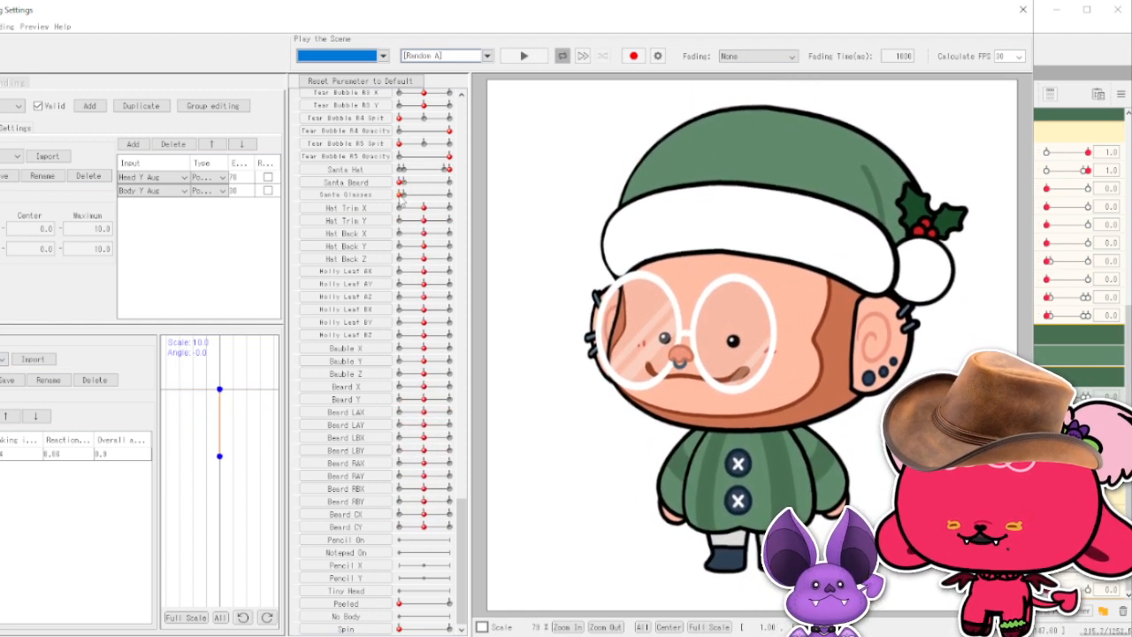
pyautogui.moveTo(400, 196); pyautogui.dragTo(523, 215)
pyautogui.moveTo(462, 537); pyautogui.dragTo(460, 490)
pyautogui.moveTo(401, 370); pyautogui.dragTo(475, 387)
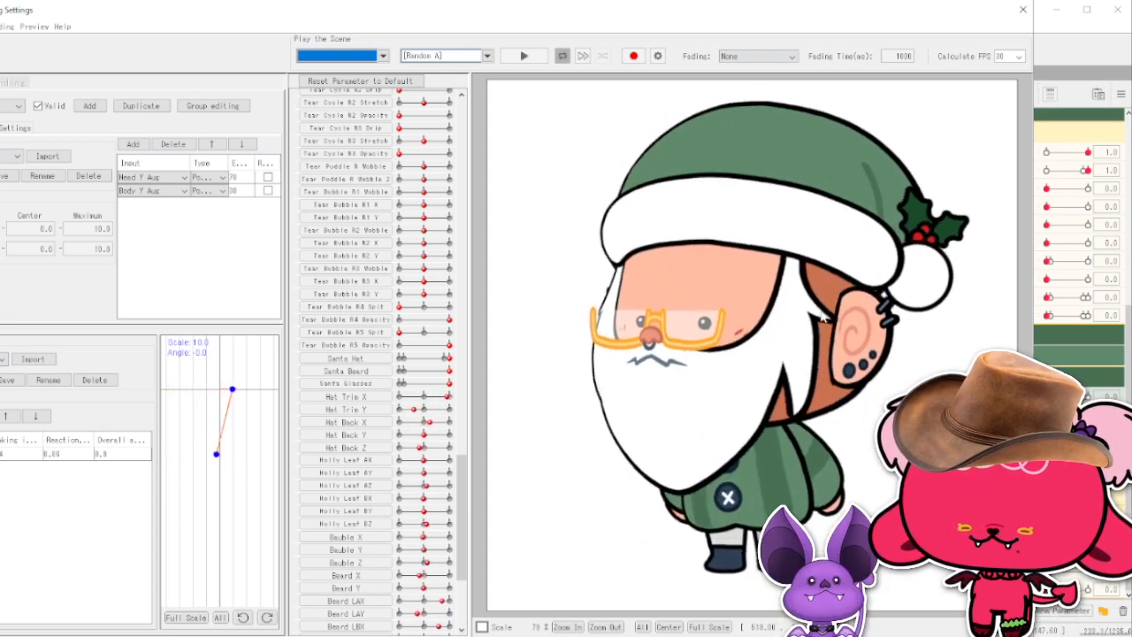
pyautogui.click(1024, 10)
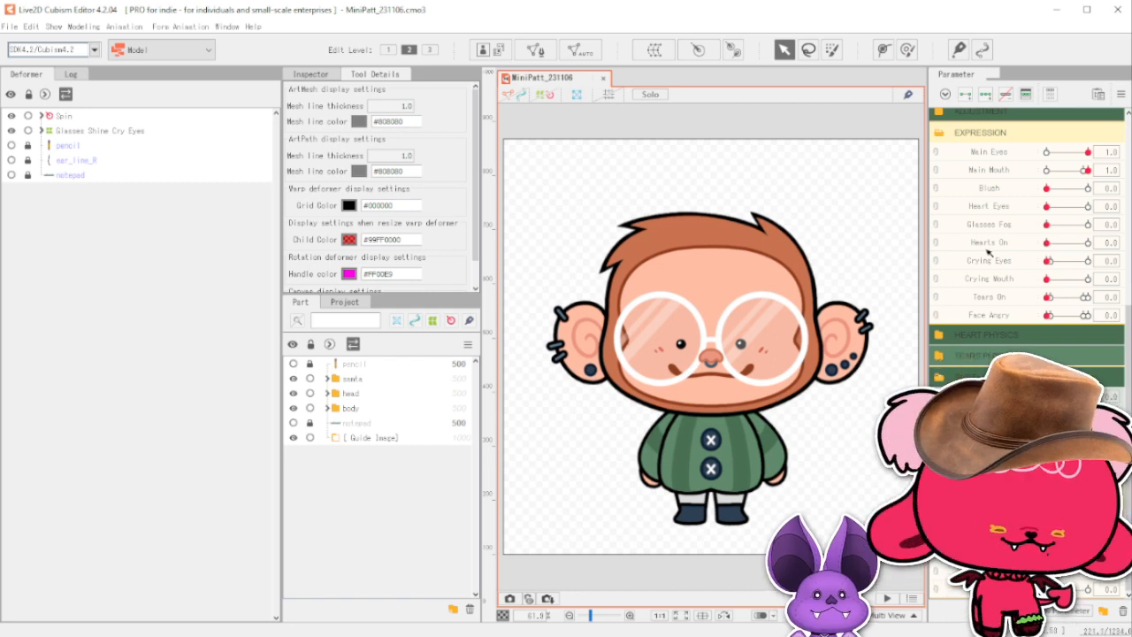
pyautogui.scroll(10, 1030, 168)
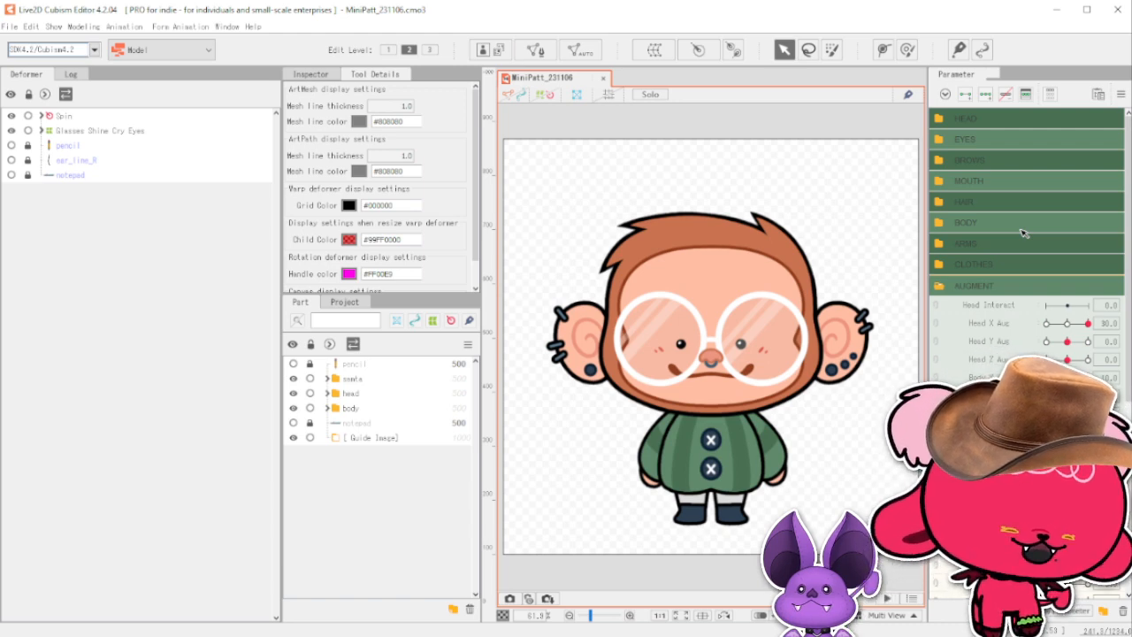
pyautogui.scroll(-3, 1022, 232)
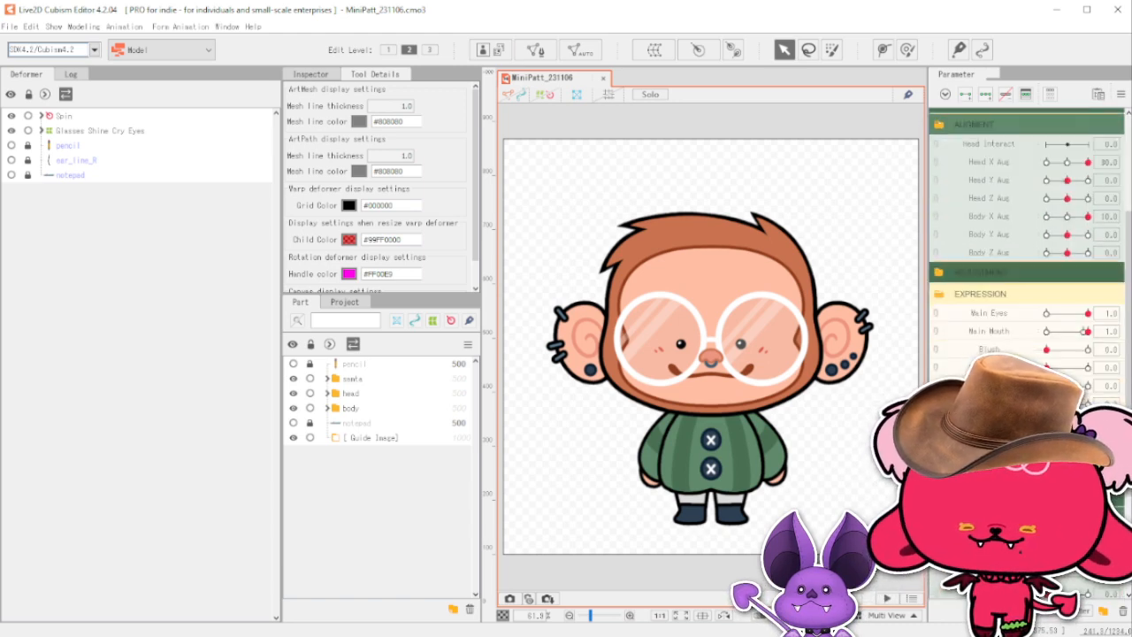
pyautogui.scroll(-4, 1026, 222)
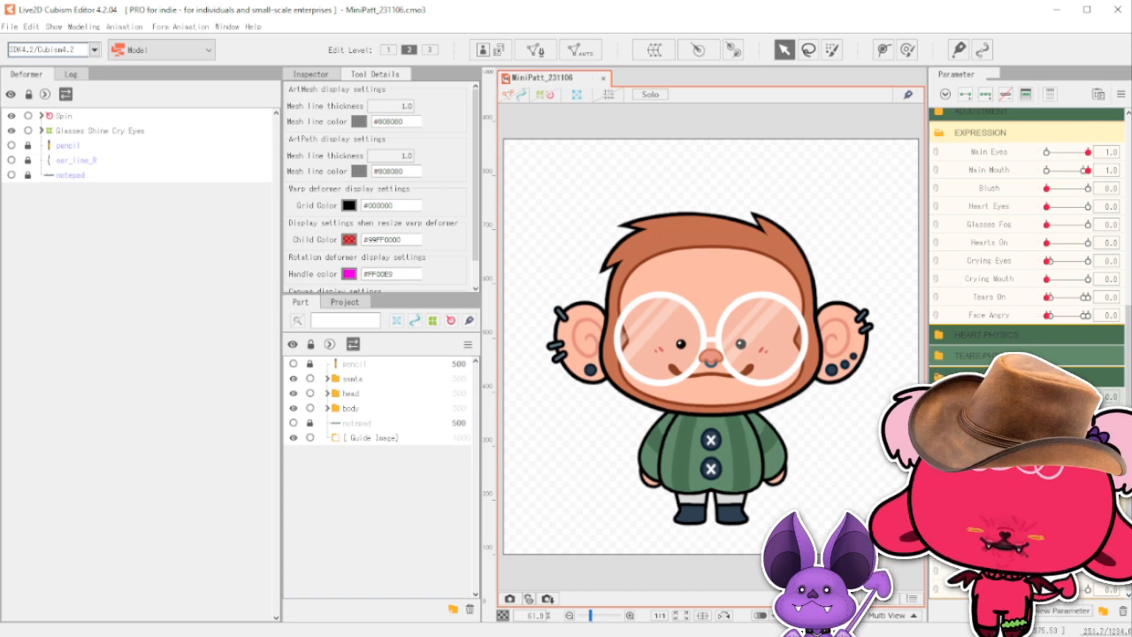
pyautogui.scroll(1, 1026, 221)
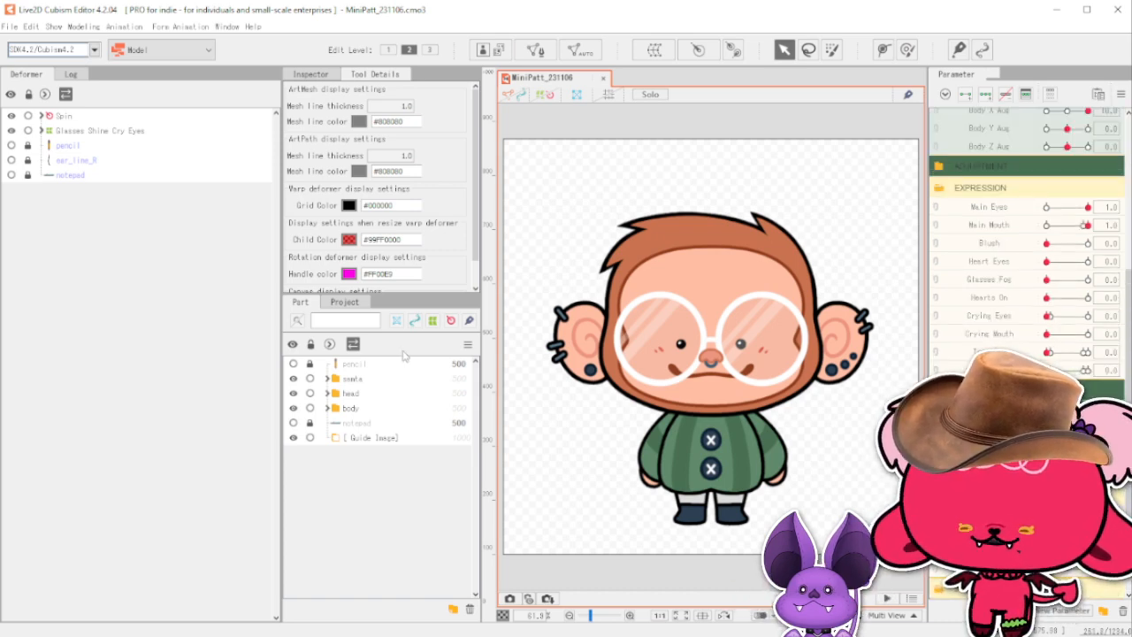
# Make the pencil and notepad visible with the pencil unlocked, and set the pencil's draw order to 550.
pyautogui.click(11, 146)
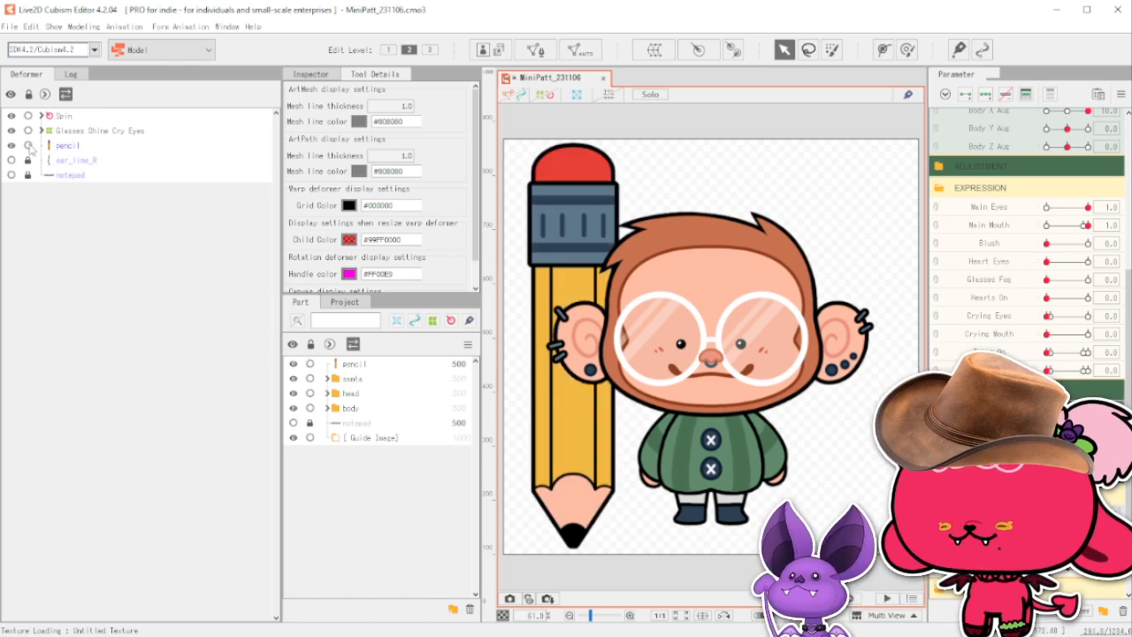
pyautogui.click(10, 175)
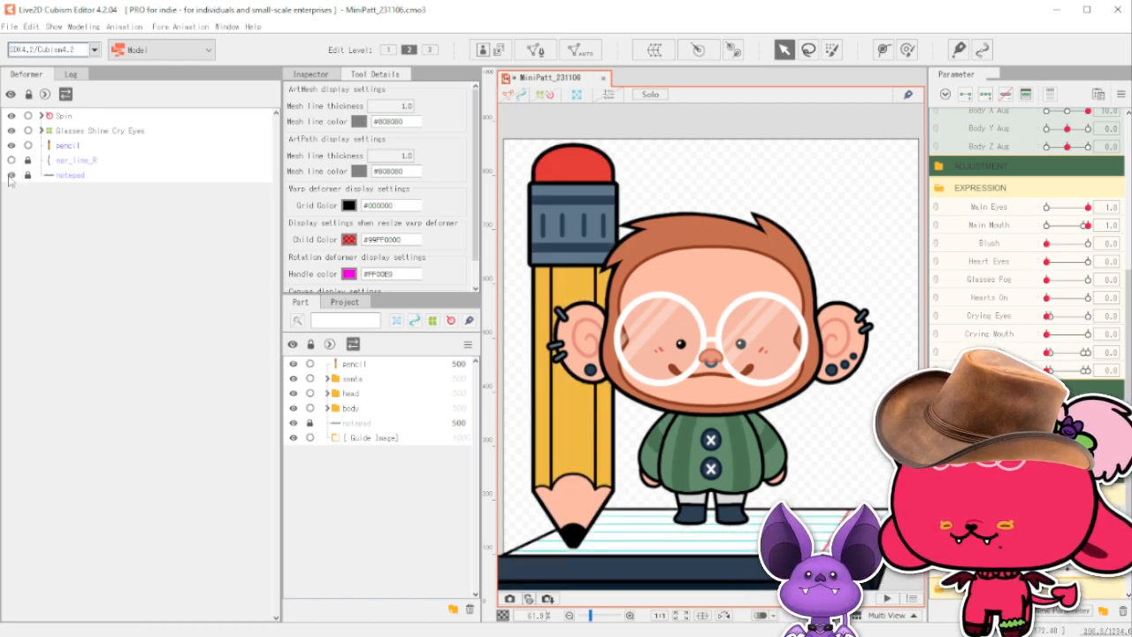
pyautogui.click(66, 147)
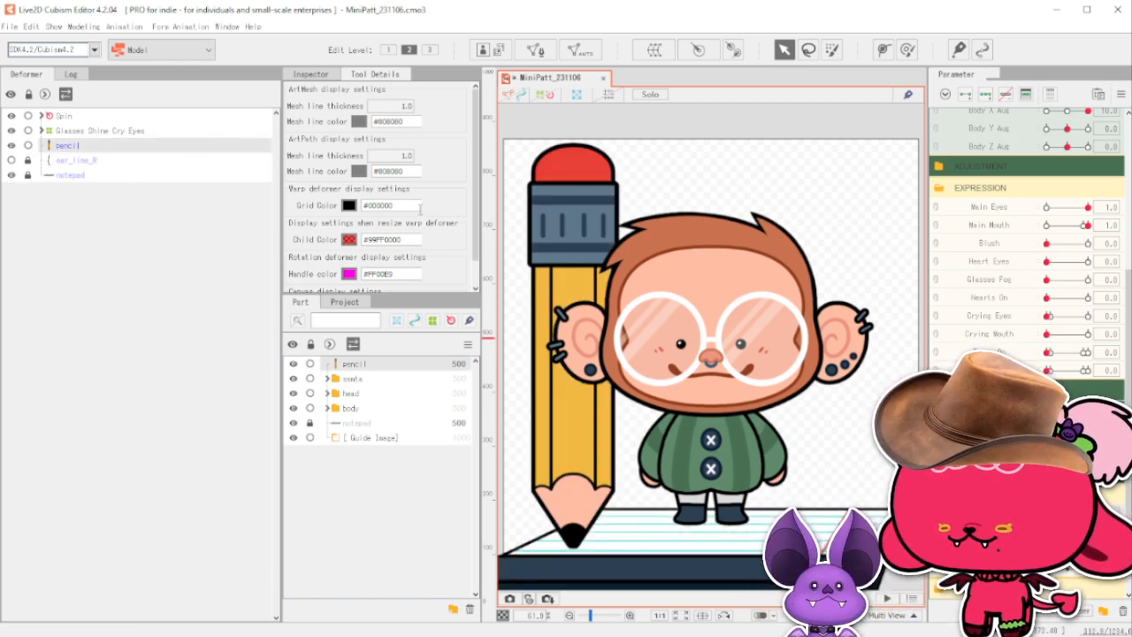
pyautogui.click(310, 74)
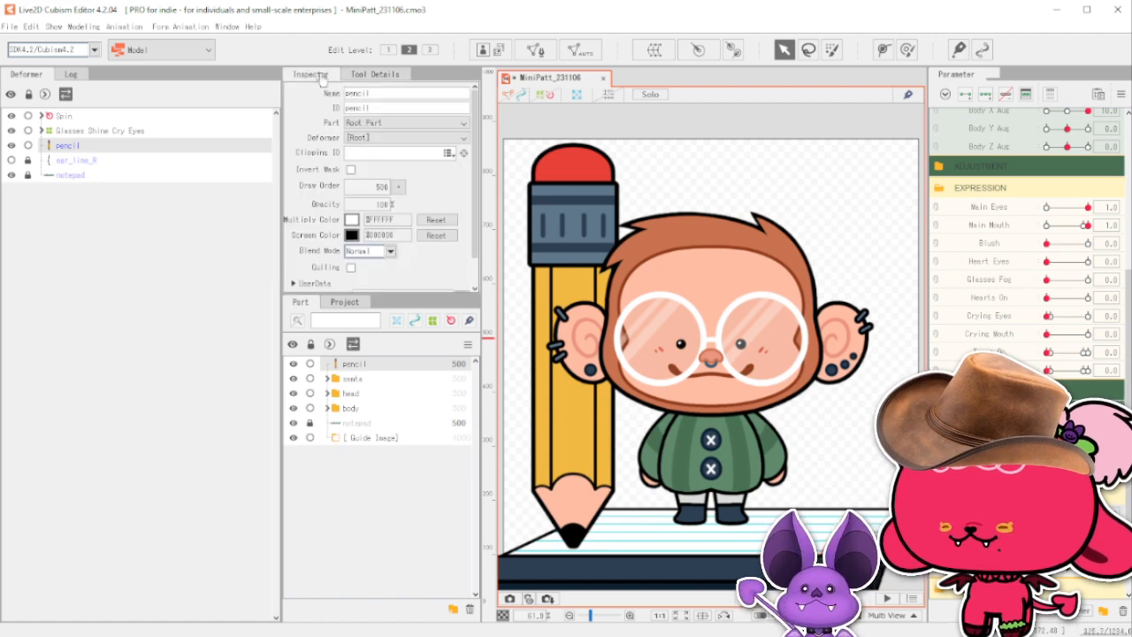
pyautogui.doubleClick(383, 186)
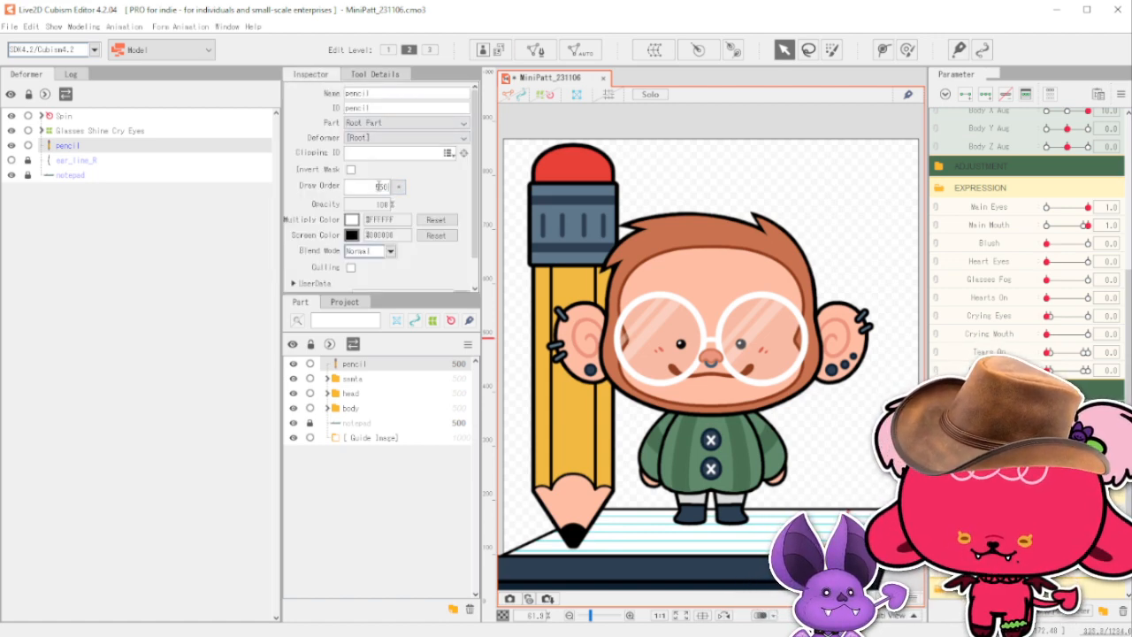
pyautogui.write('550')
pyautogui.press('Return')
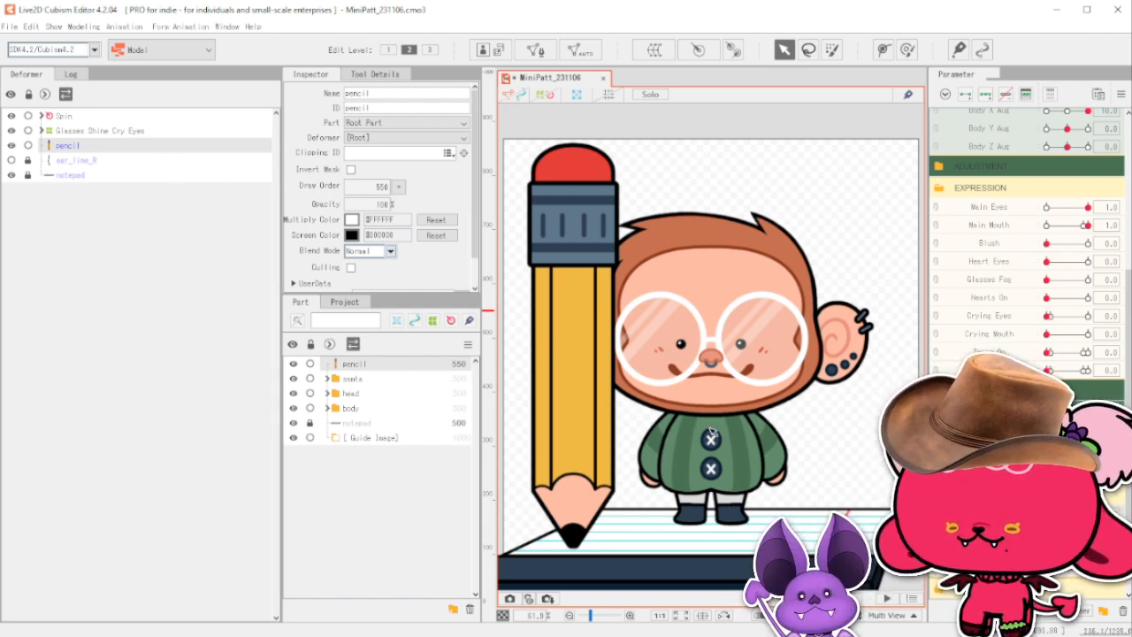
# Scale the pencil mesh down slightly and move it in front of the character, with its tip over the notepad.
pyautogui.click(544, 96)
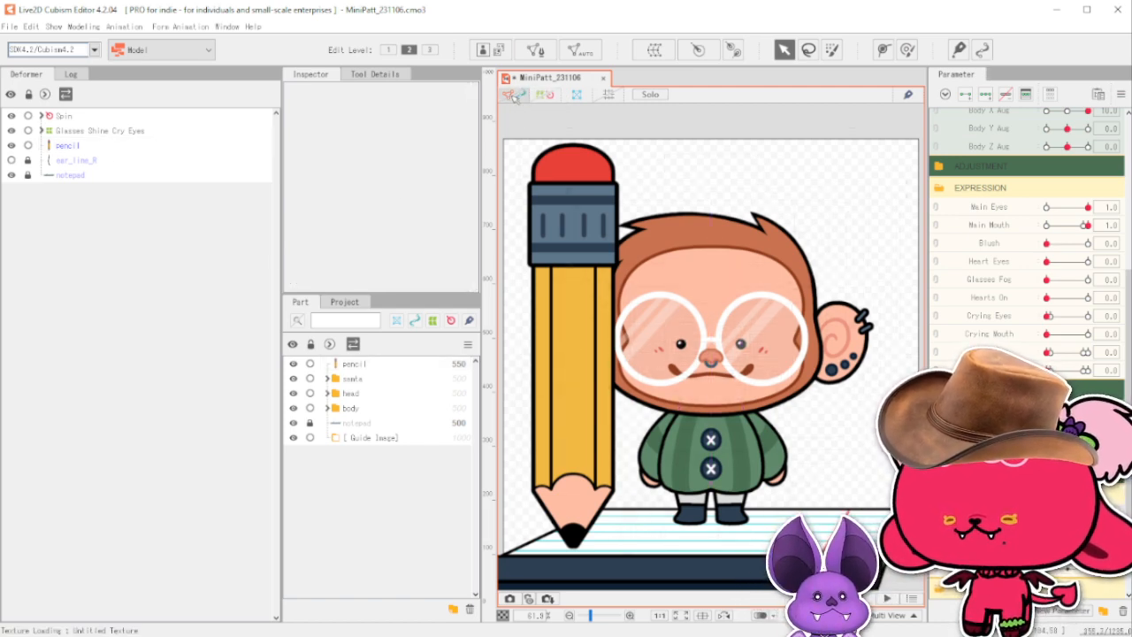
pyautogui.click(92, 149)
pyautogui.moveTo(642, 115); pyautogui.dragTo(619, 135)
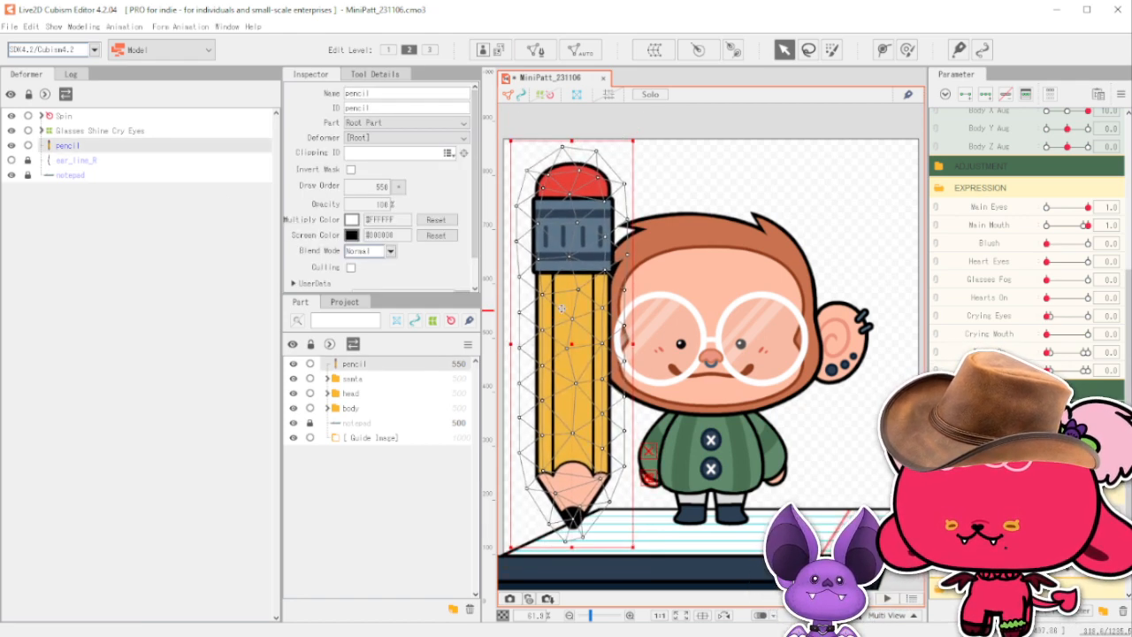
pyautogui.moveTo(576, 339)
pyautogui.mouseDown()
pyautogui.moveTo(577, 353)
pyautogui.moveTo(706, 353)
pyautogui.moveTo(753, 347)
pyautogui.moveTo(711, 340)
pyautogui.moveTo(780, 336)
pyautogui.moveTo(658, 360)
pyautogui.moveTo(764, 371)
pyautogui.moveTo(633, 389)
pyautogui.mouseUp()
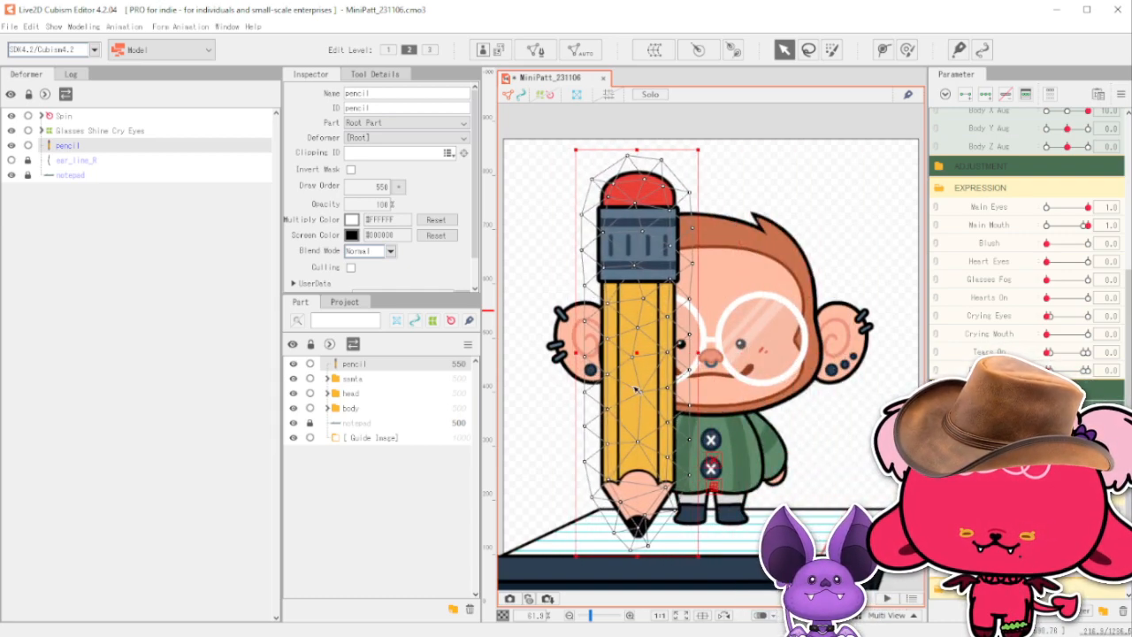
# Create a rotation deformer named Pencil Rotation in the Root Part as the parent of the pencil.
pyautogui.click(698, 50)
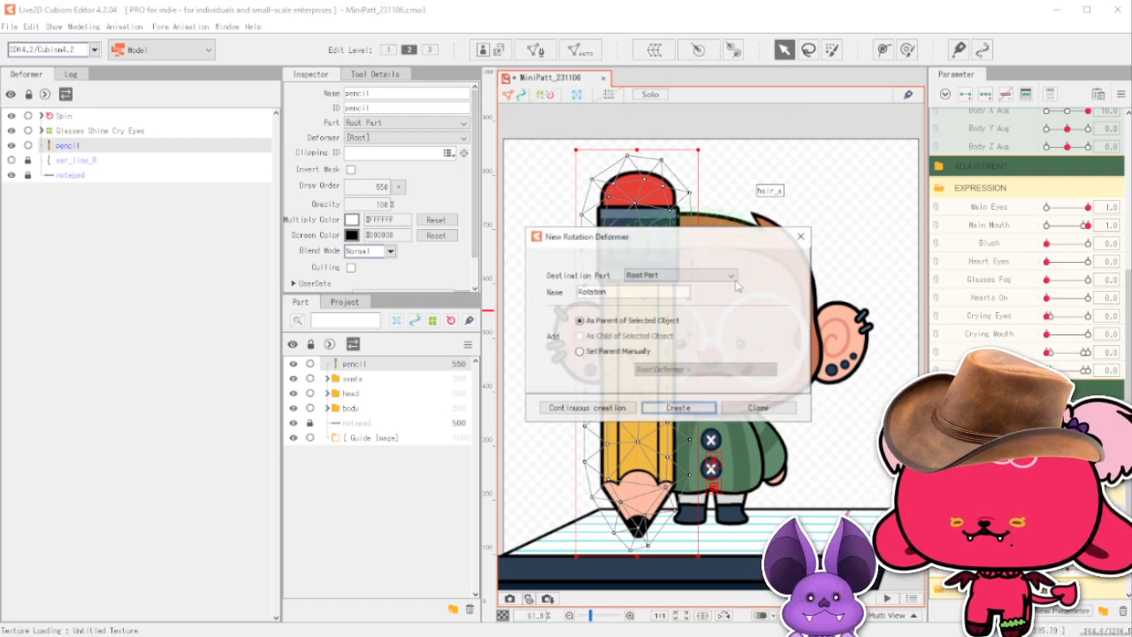
pyautogui.write('Pencil')
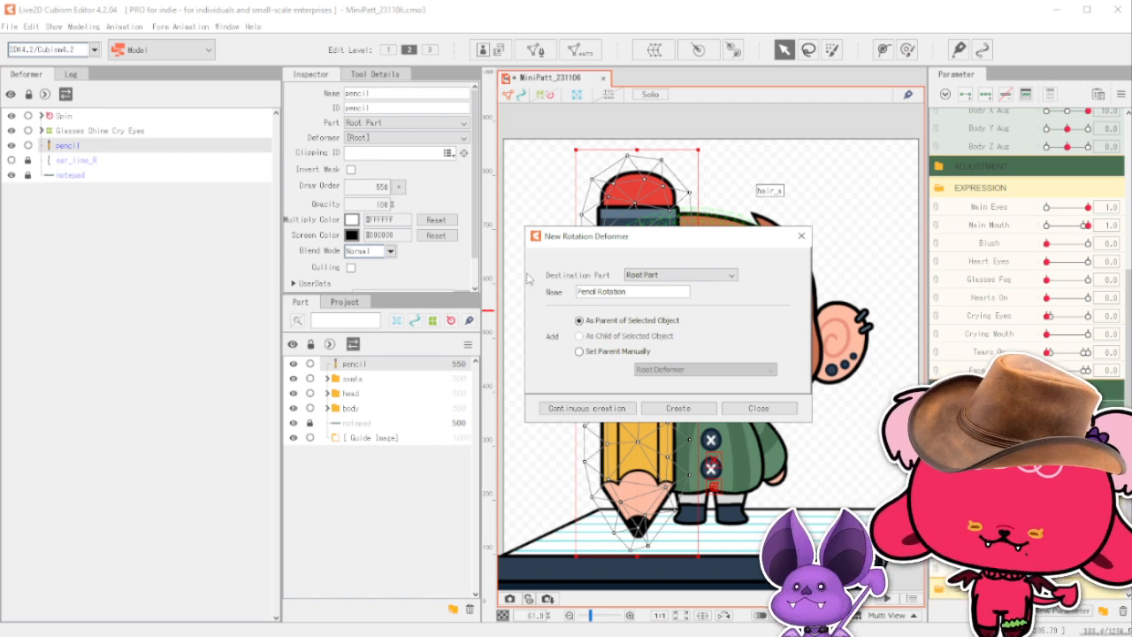
pyautogui.click(680, 408)
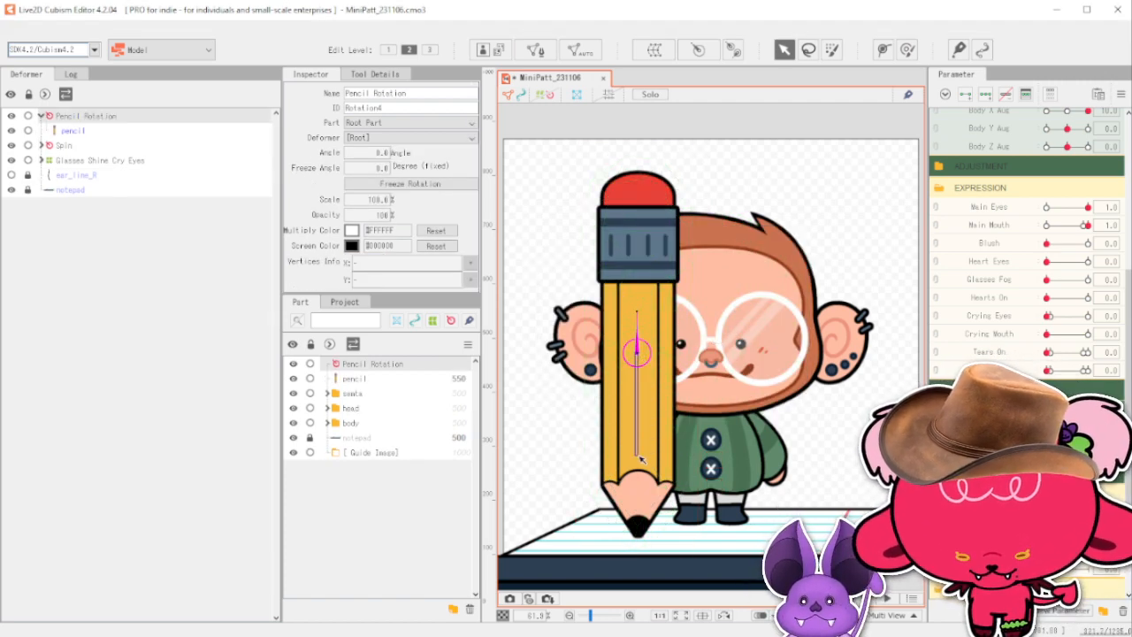
# Reposition only the Pencil Rotation deformer's pivot onto the centre of the pencil's black tip.
pyautogui.click(96, 132)
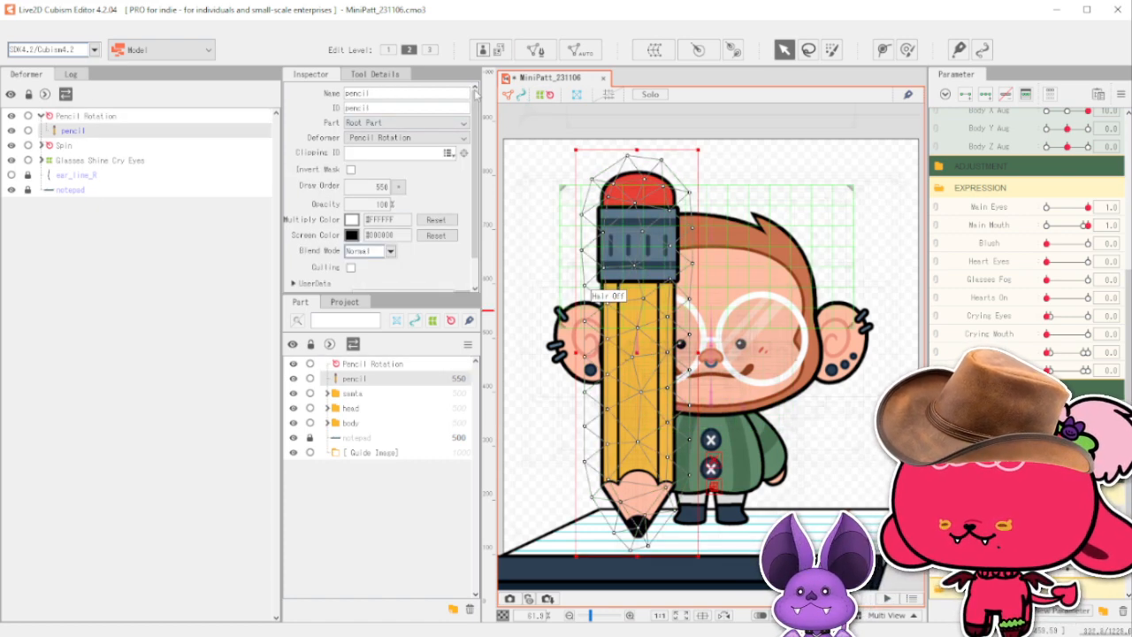
pyautogui.click(533, 129)
pyautogui.click(129, 117)
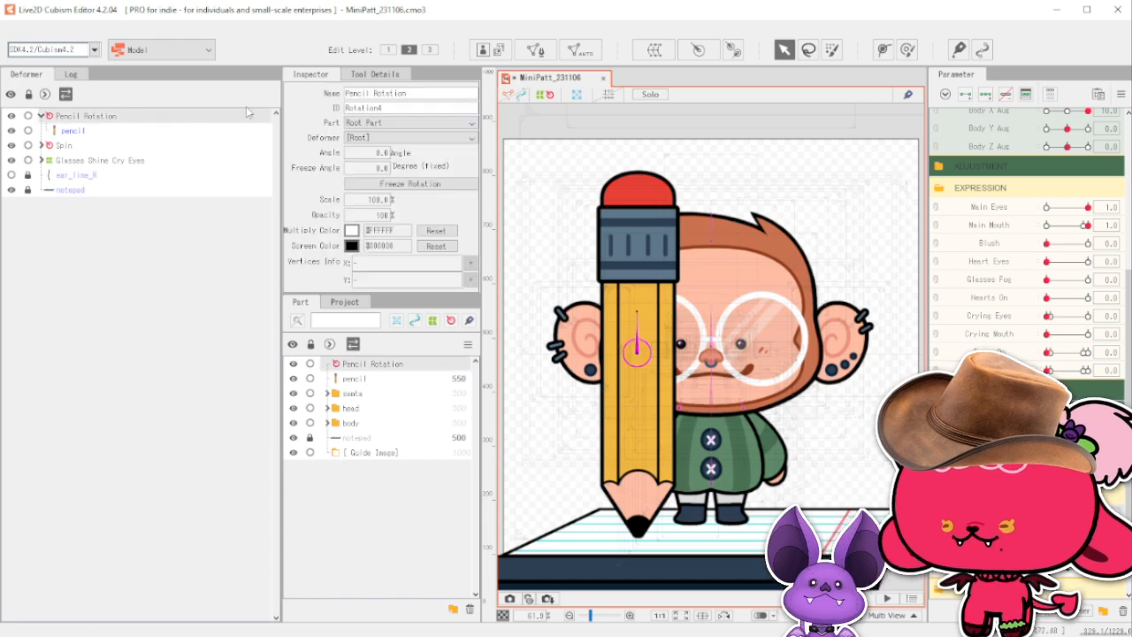
pyautogui.moveTo(643, 354); pyautogui.dragTo(637, 531)
pyautogui.scroll(5, 637, 532)
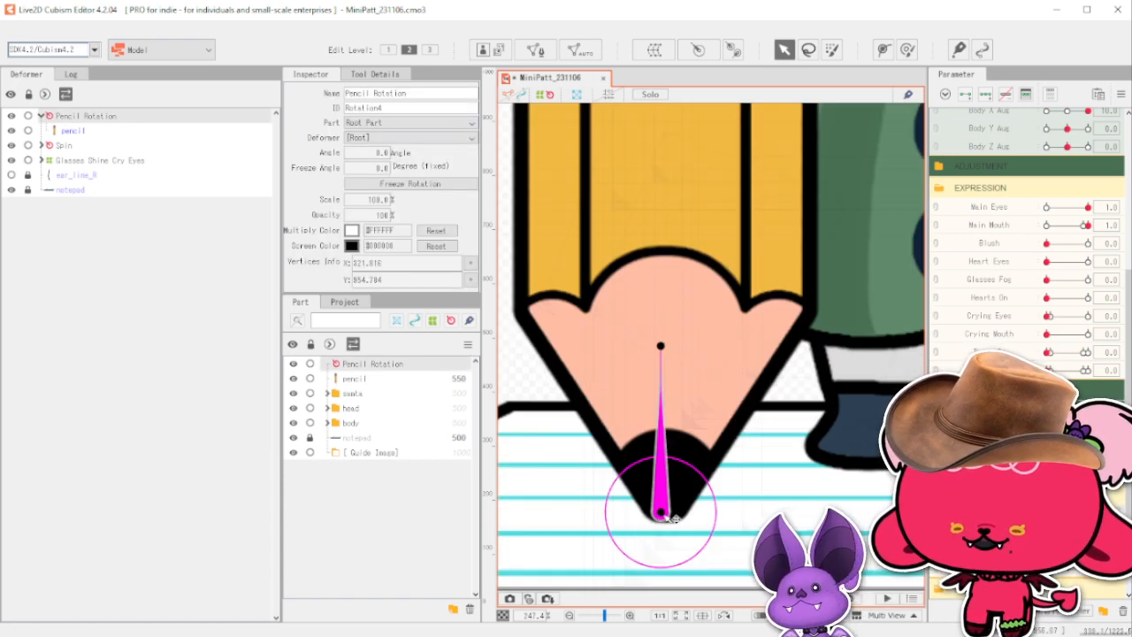
pyautogui.moveTo(676, 522); pyautogui.dragTo(681, 522)
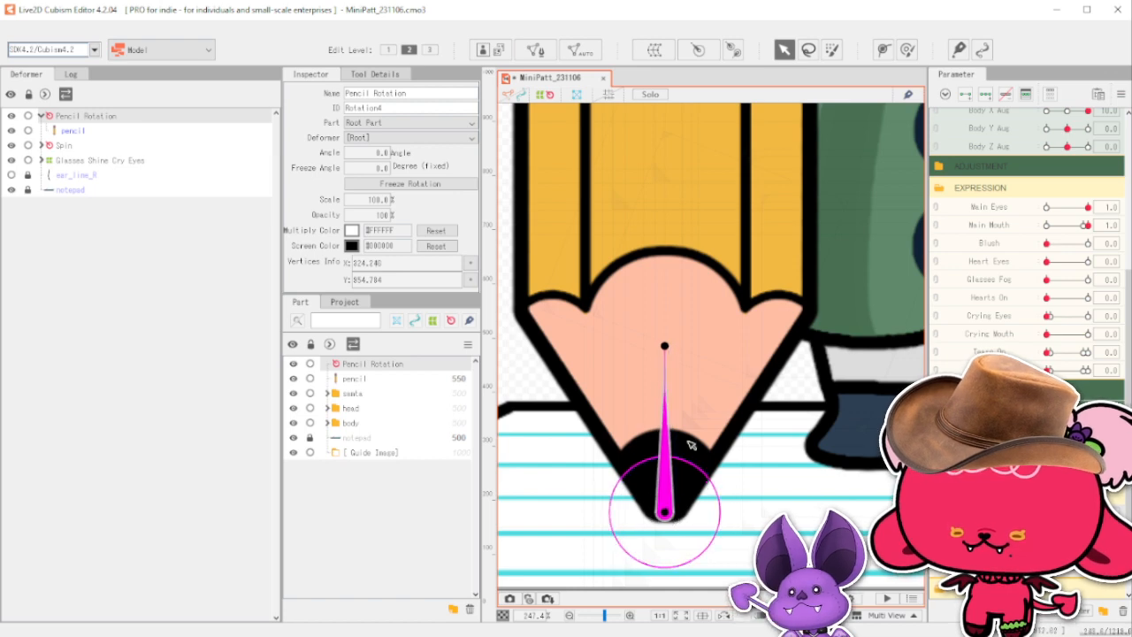
pyautogui.scroll(-10, 692, 445)
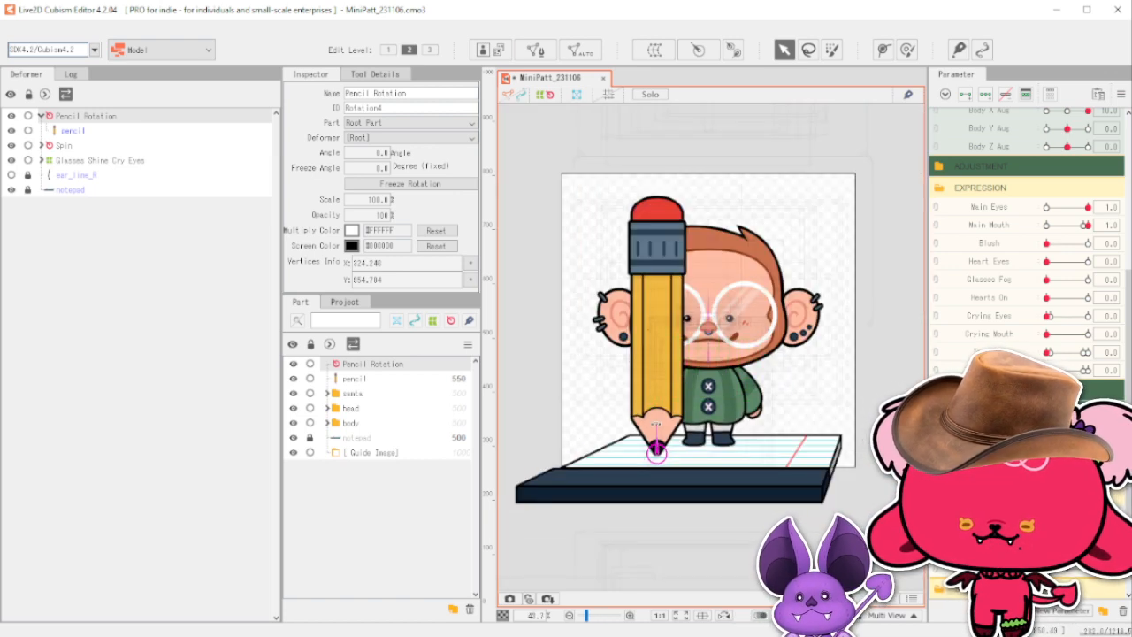
# Tilt the Pencil Rotation deformer to about -28° and move it to about X 475, Y 855 on the notepad.
pyautogui.moveTo(656, 425)
pyautogui.mouseDown()
pyautogui.moveTo(646, 429)
pyautogui.moveTo(697, 456)
pyautogui.mouseUp()
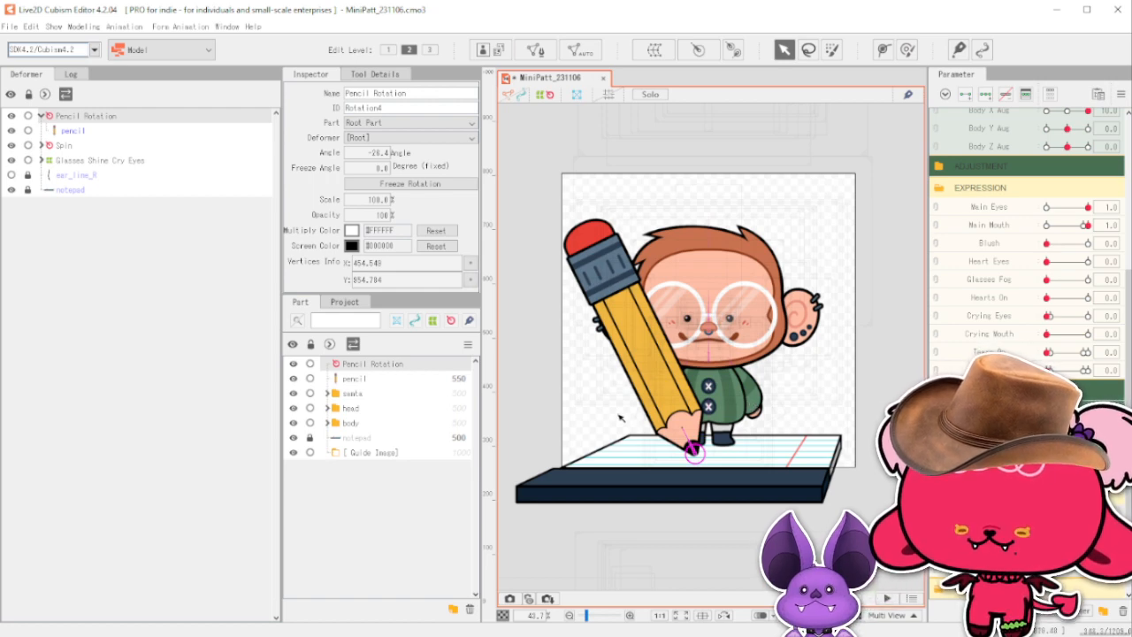
pyautogui.moveTo(725, 395)
pyautogui.mouseDown()
pyautogui.moveTo(678, 430)
pyautogui.moveTo(709, 454)
pyautogui.mouseUp()
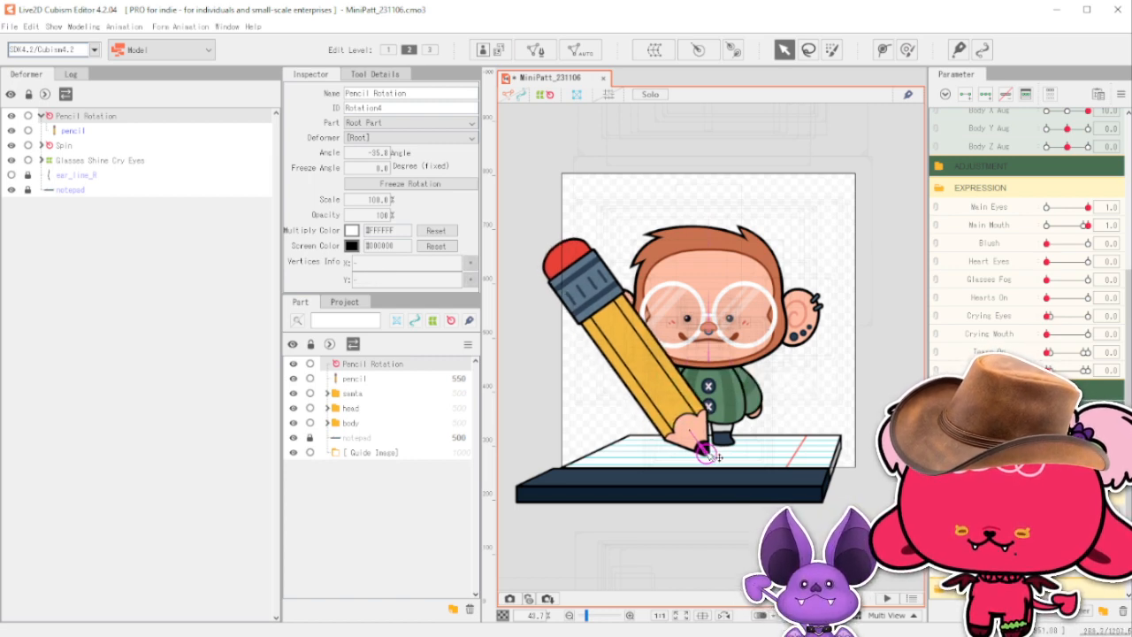
pyautogui.moveTo(719, 457); pyautogui.dragTo(722, 455)
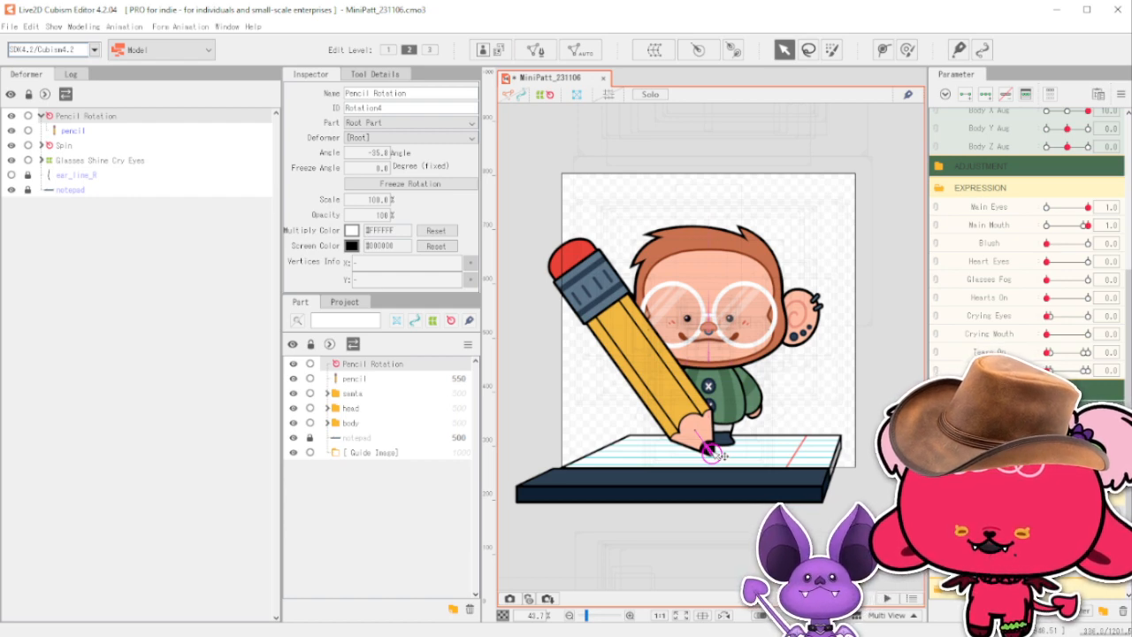
pyautogui.moveTo(716, 455); pyautogui.dragTo(726, 453)
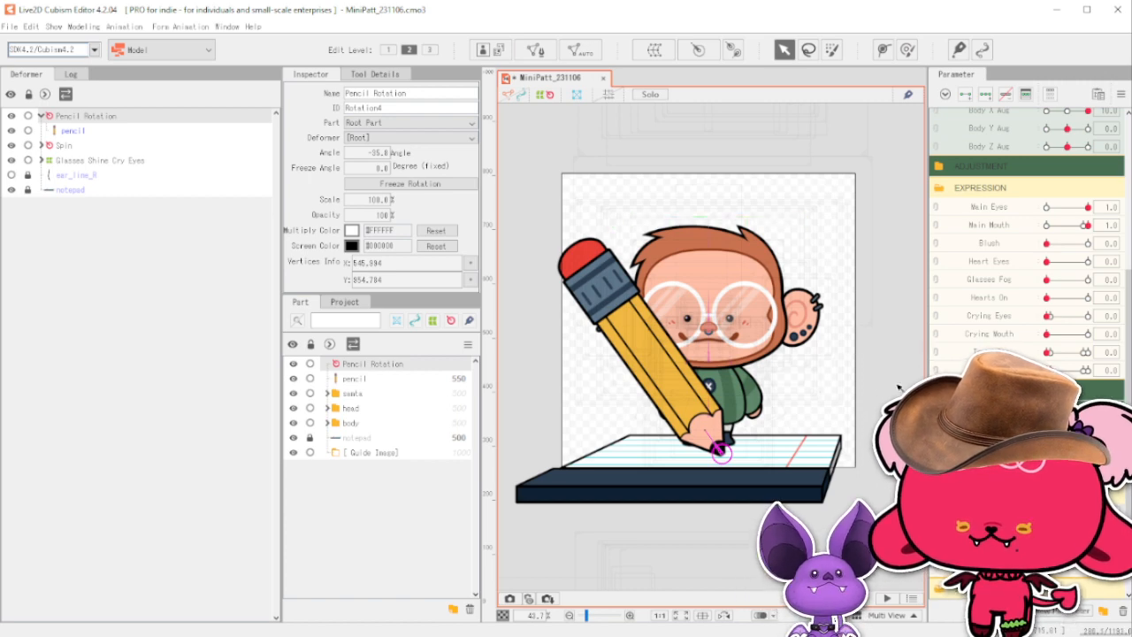
pyautogui.moveTo(708, 429)
pyautogui.mouseDown()
pyautogui.moveTo(717, 456)
pyautogui.moveTo(699, 452)
pyautogui.mouseUp()
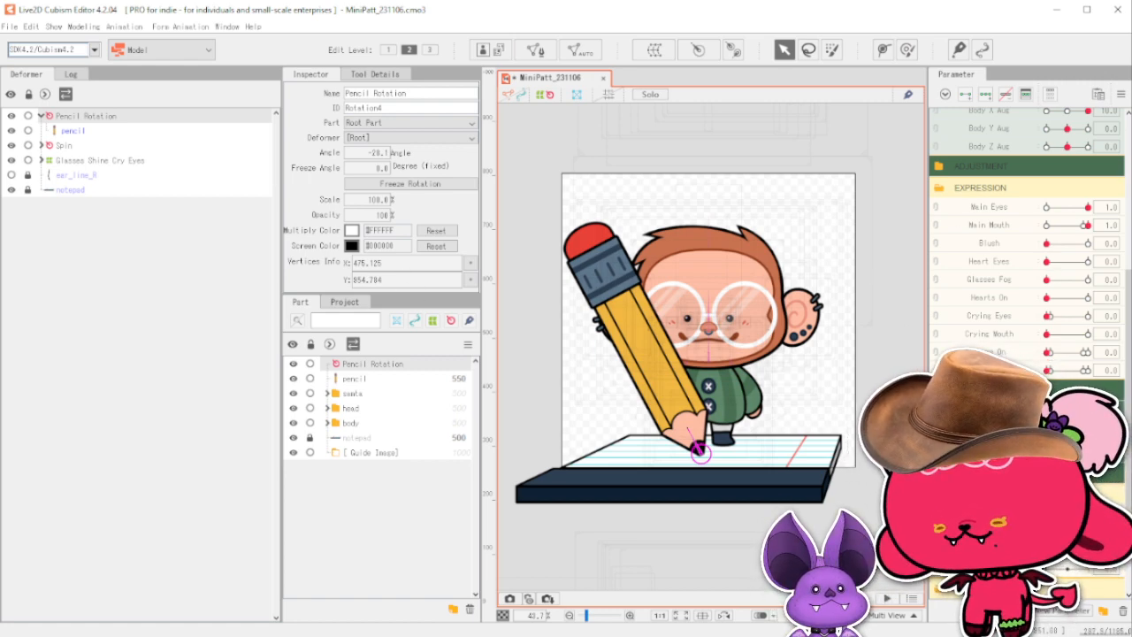
# Try out other positions and tilt angles for the pencil on the notepad, and revert these test changes.
pyautogui.scroll(-1, 1026, 239)
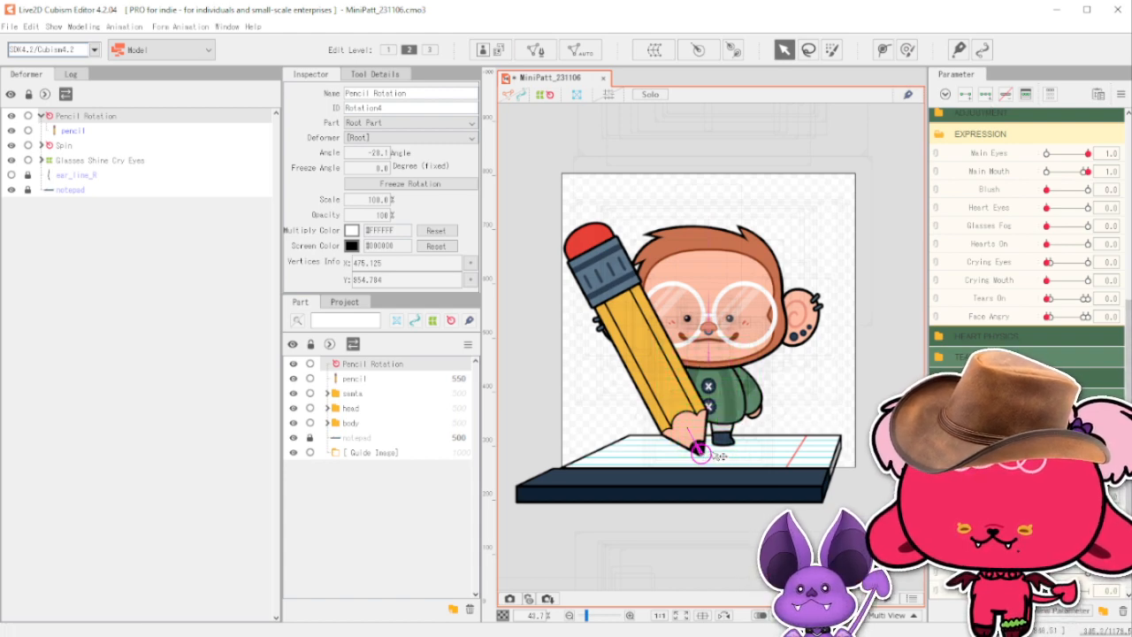
pyautogui.click(704, 455)
pyautogui.moveTo(700, 453)
pyautogui.mouseDown()
pyautogui.moveTo(730, 451)
pyautogui.moveTo(719, 432)
pyautogui.moveTo(698, 453)
pyautogui.moveTo(670, 455)
pyautogui.moveTo(715, 453)
pyautogui.moveTo(673, 452)
pyautogui.moveTo(700, 454)
pyautogui.mouseUp()
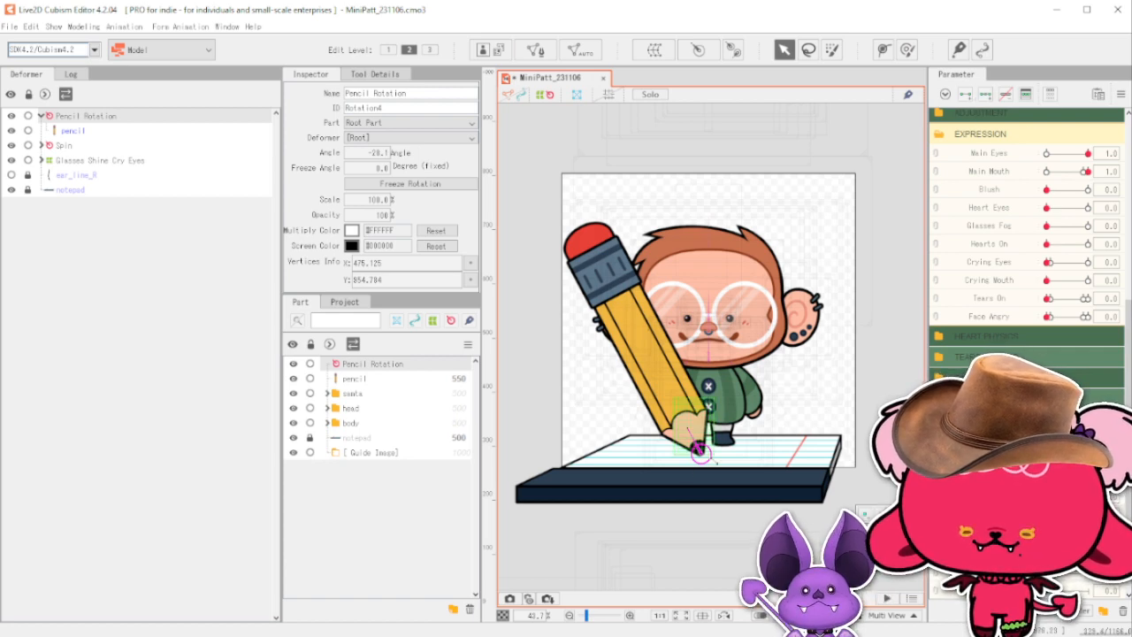
pyautogui.scroll(3, 700, 453)
pyautogui.moveTo(713, 460)
pyautogui.mouseDown()
pyautogui.moveTo(697, 473)
pyautogui.moveTo(683, 462)
pyautogui.moveTo(723, 445)
pyautogui.moveTo(701, 419)
pyautogui.mouseUp()
pyautogui.hotkey('ctrl', 'z')
pyautogui.scroll(-4, 721, 442)
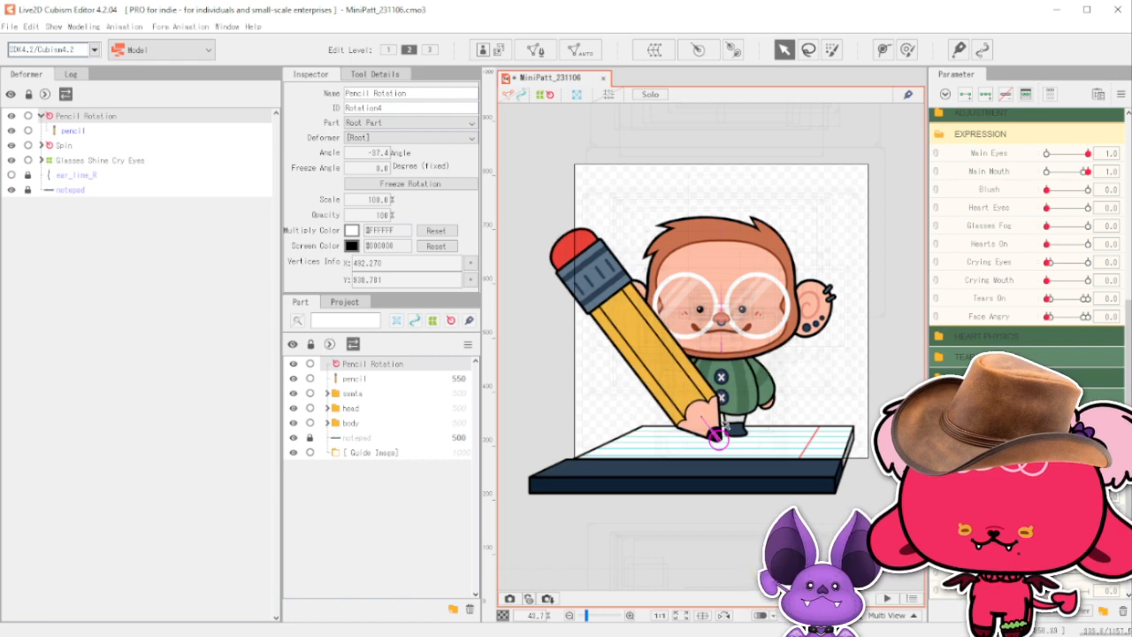
pyautogui.hotkey('ctrl', 'z')
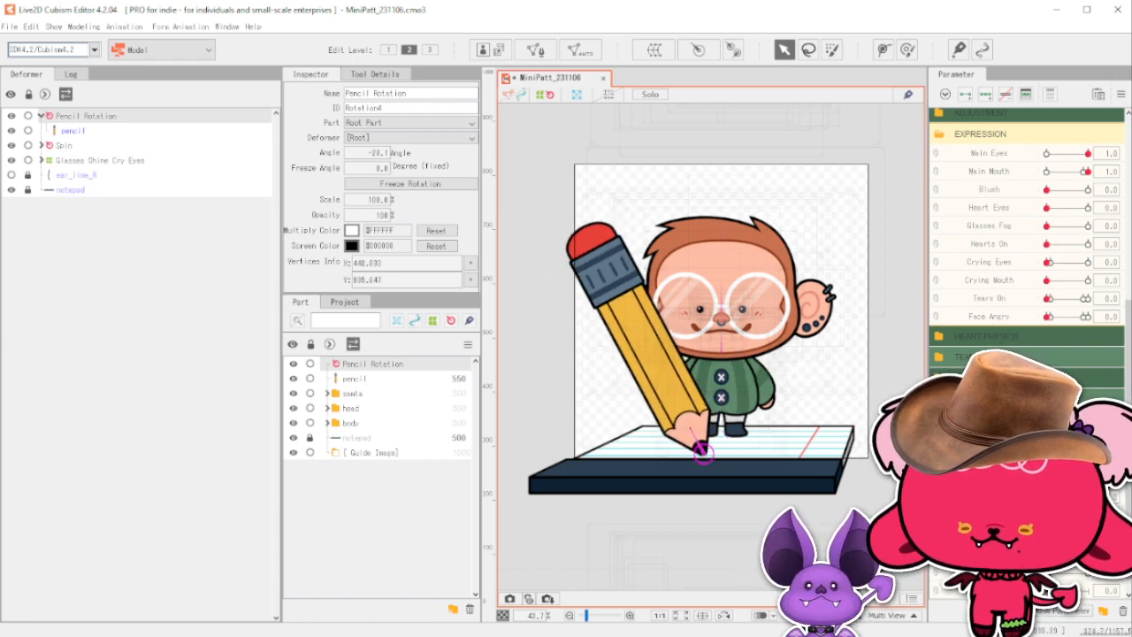
pyautogui.moveTo(701, 452)
pyautogui.mouseDown()
pyautogui.moveTo(719, 440)
pyautogui.moveTo(703, 416)
pyautogui.mouseUp()
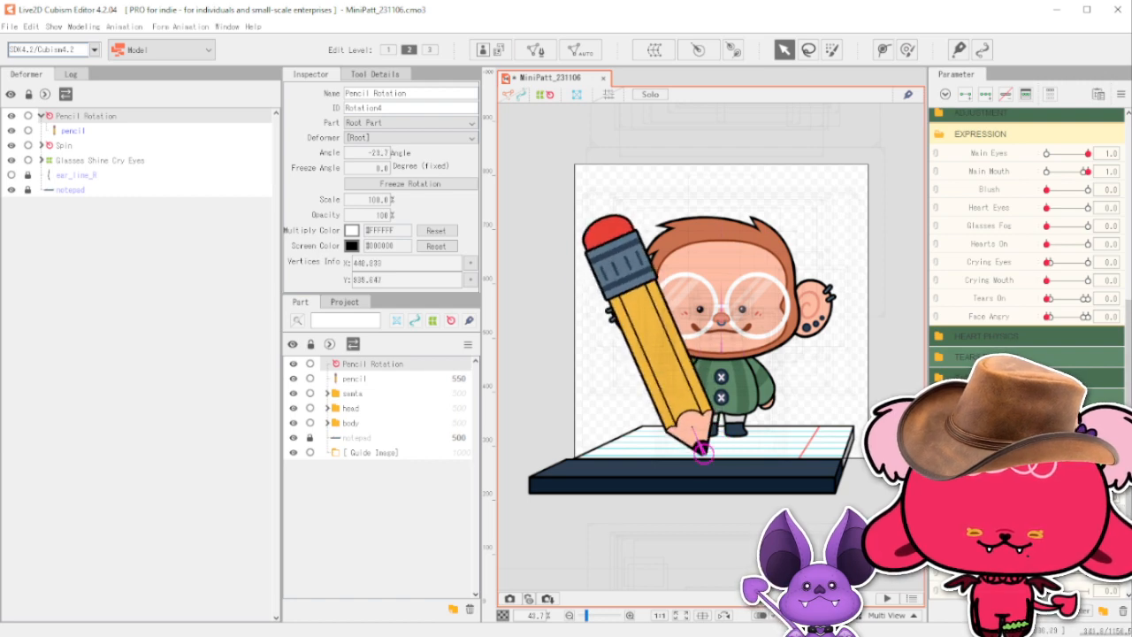
pyautogui.moveTo(701, 451); pyautogui.dragTo(713, 442)
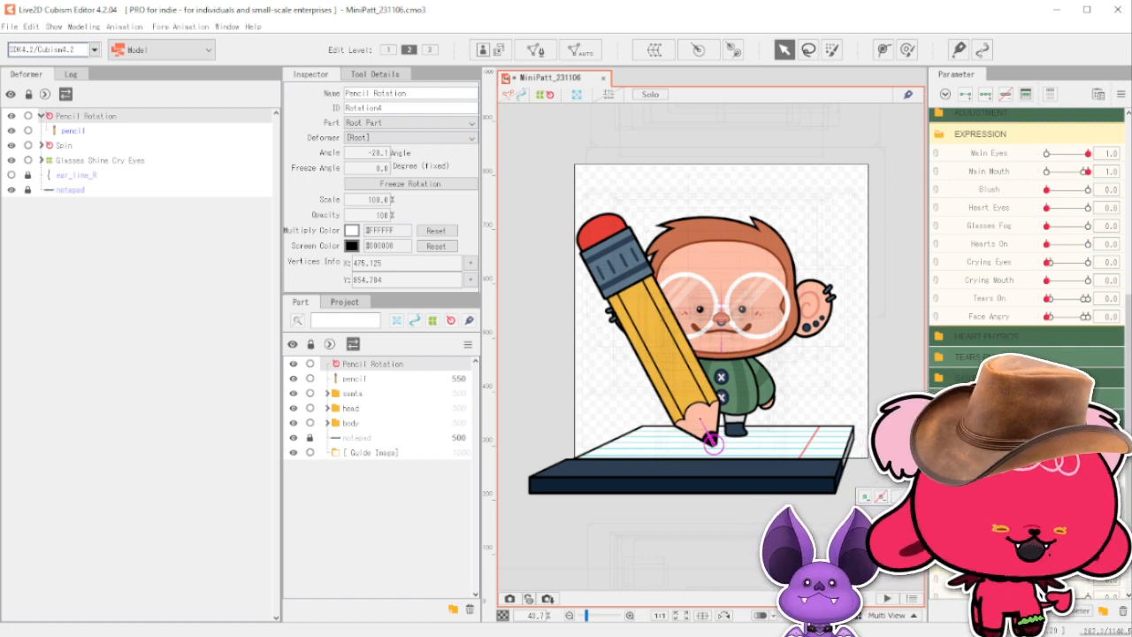
# Synthesize the corner keyforms of the Pencil Rotation deformer for Pencil X and Pencil Y, using the default value as reference.
pyautogui.click(1121, 94)
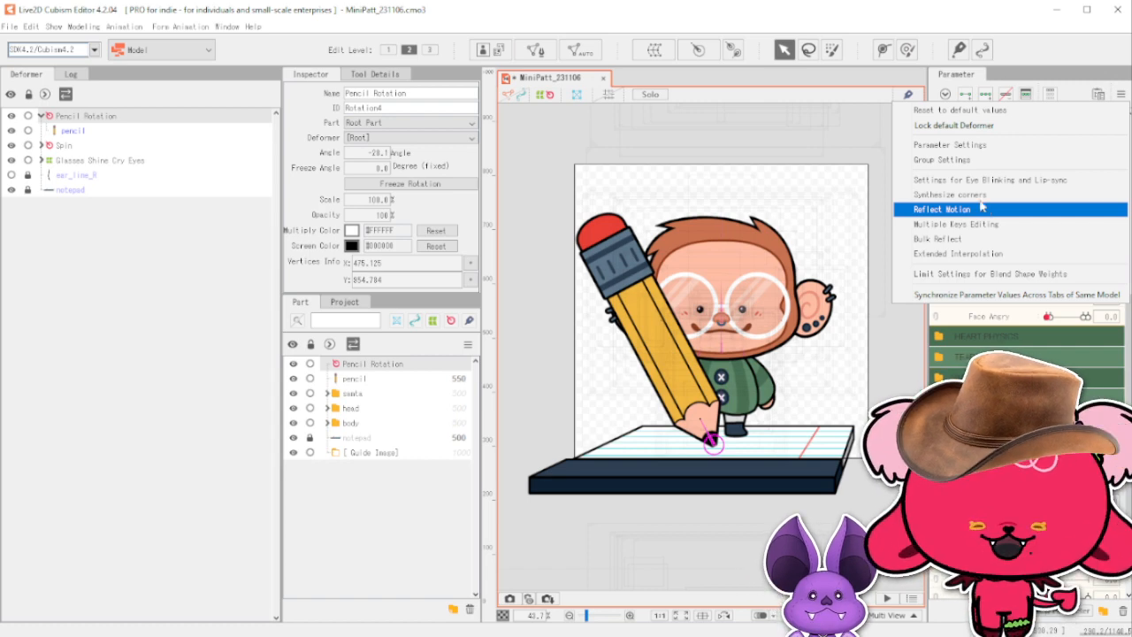
pyautogui.click(982, 195)
pyautogui.click(540, 449)
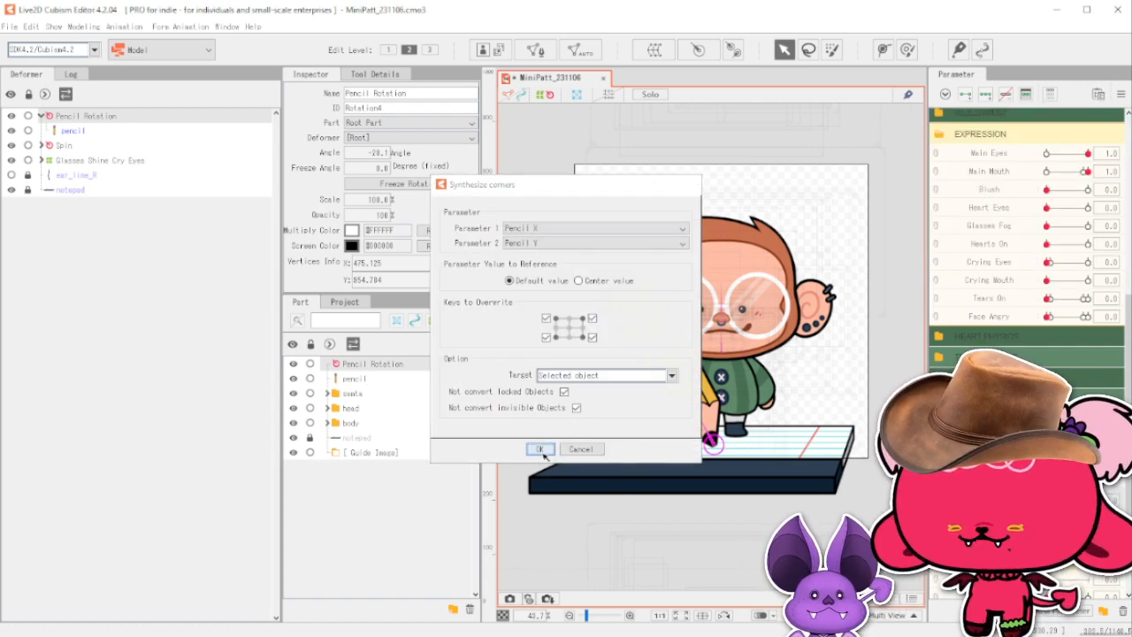
# Test the turned pose by raising Head X Aug and Body X Aug to their maximum values.
pyautogui.scroll(5, 1070, 230)
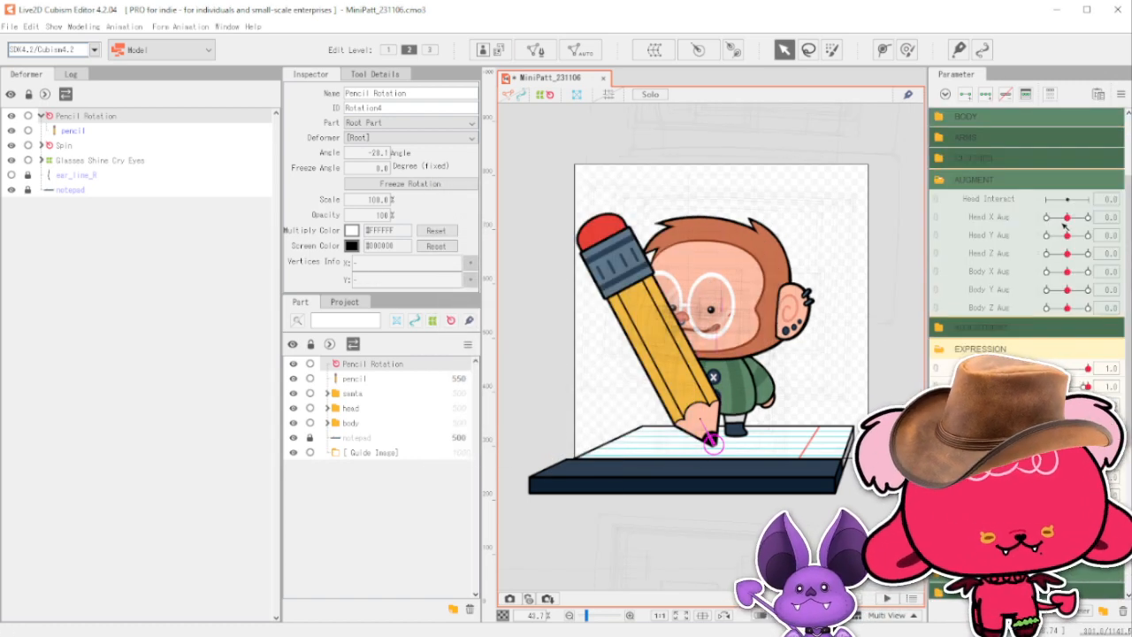
pyautogui.moveTo(1067, 217); pyautogui.dragTo(1093, 218)
pyautogui.moveTo(1067, 271); pyautogui.dragTo(1117, 284)
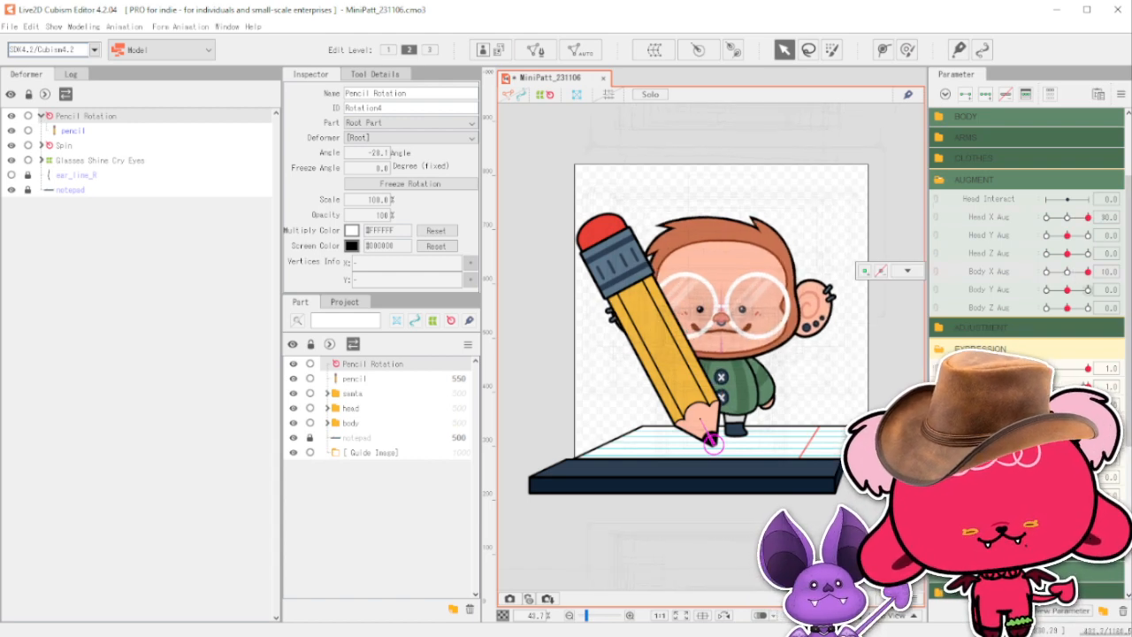
pyautogui.scroll(-5, 1061, 230)
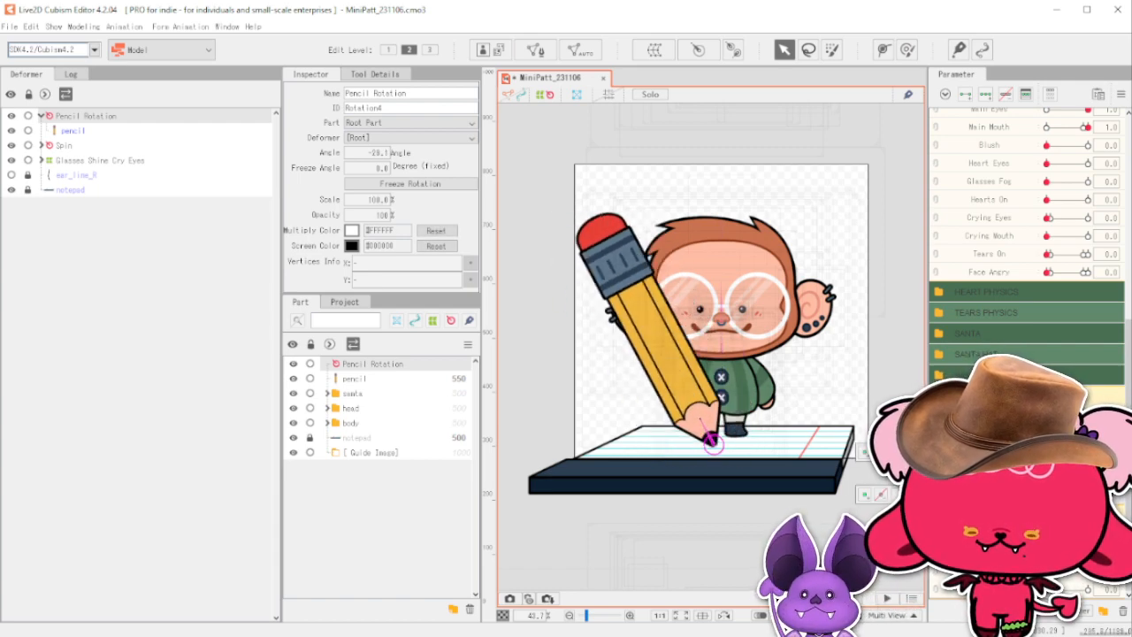
pyautogui.click(770, 408)
pyautogui.rightClick(770, 407)
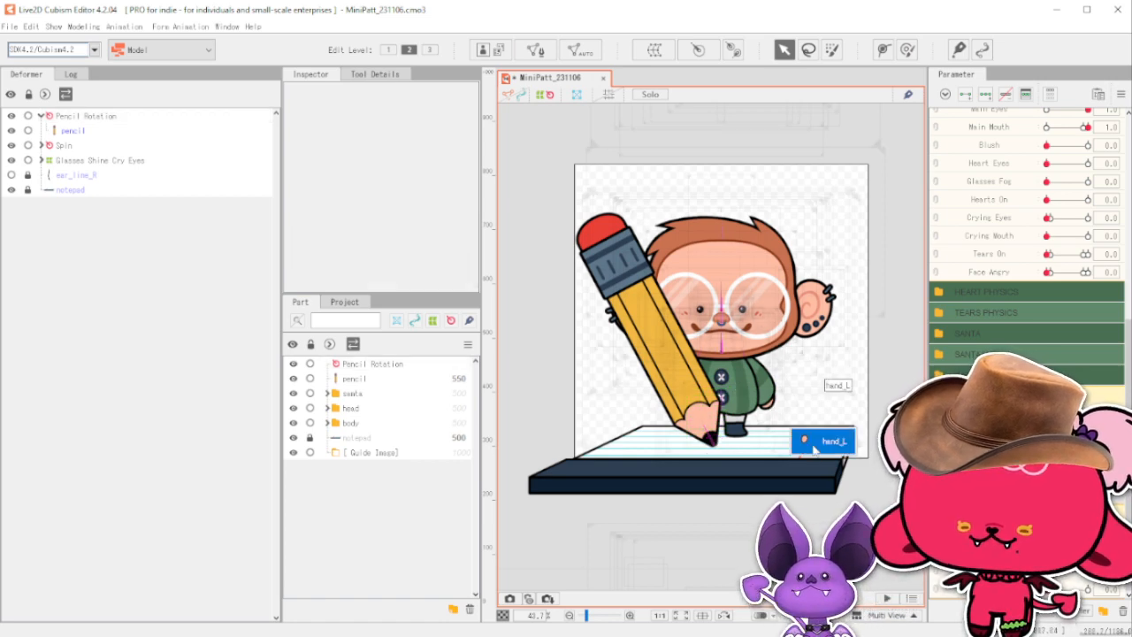
pyautogui.click(818, 445)
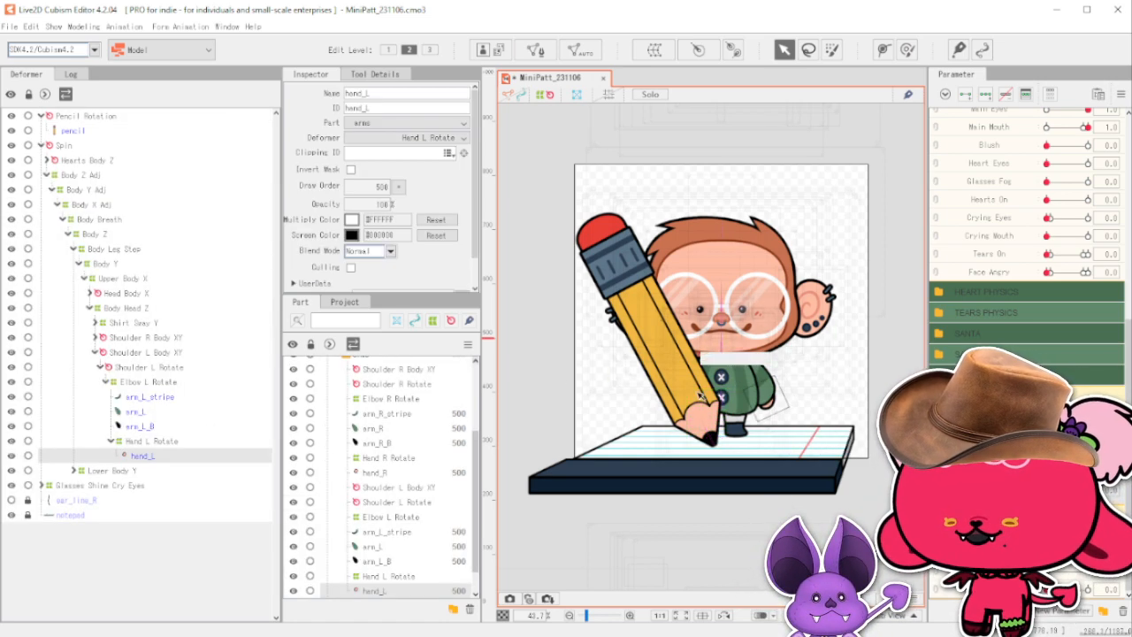
# Duplicate the hand_R art mesh behind the pencil within the Hand R Rotate deformer.
pyautogui.click(670, 409)
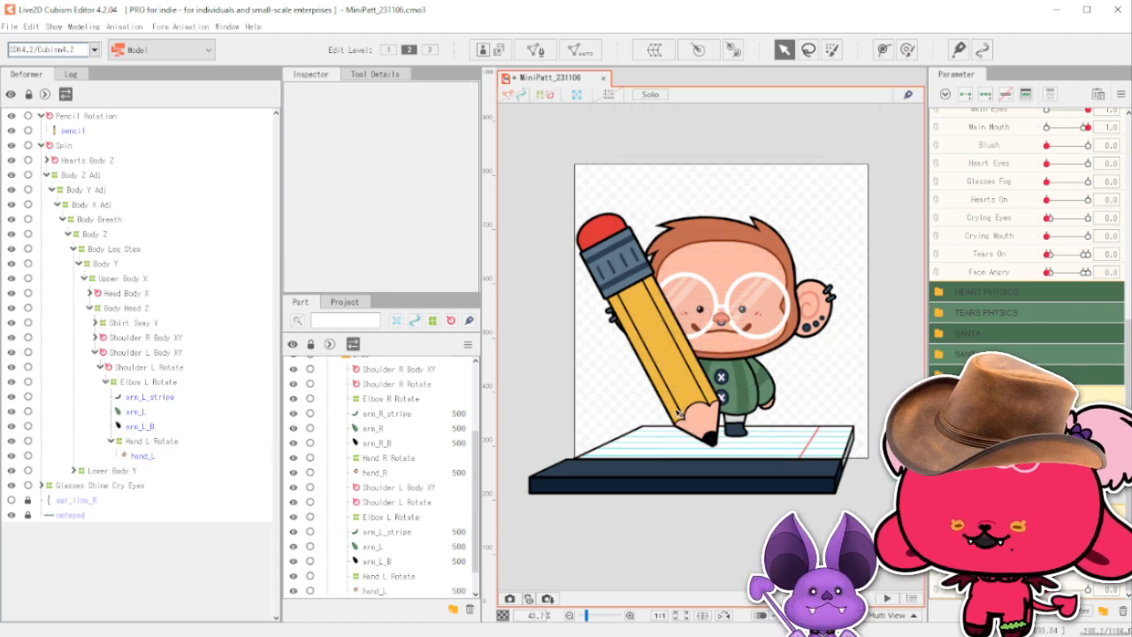
pyautogui.rightClick(681, 413)
pyautogui.click(739, 469)
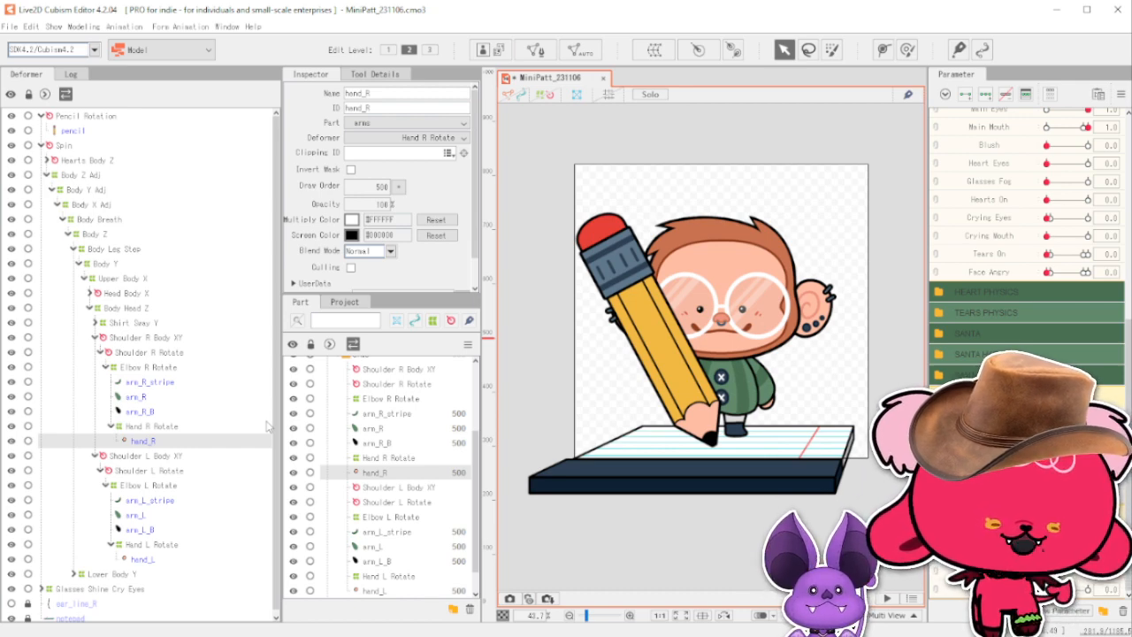
pyautogui.click(186, 426)
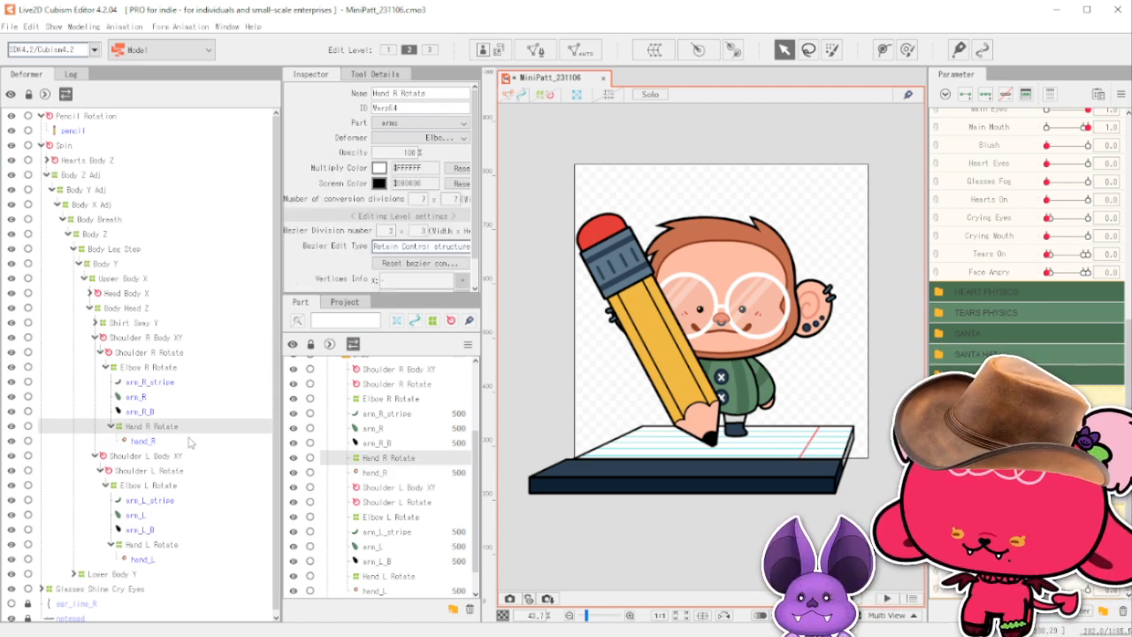
pyautogui.click(189, 441)
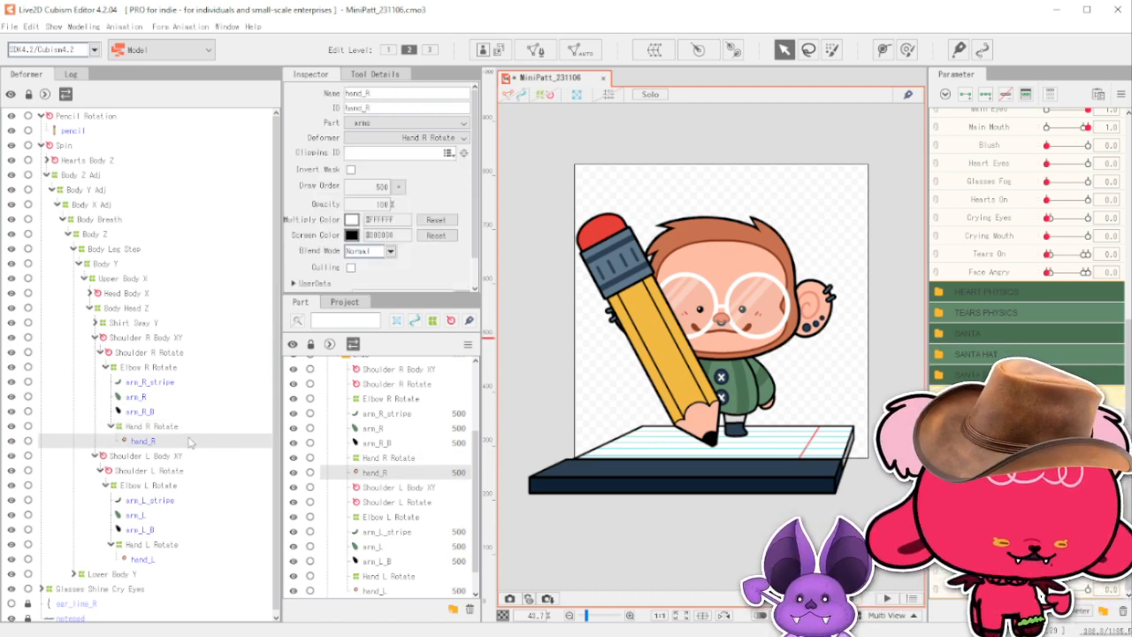
pyautogui.hotkey('ctrl', 'v')
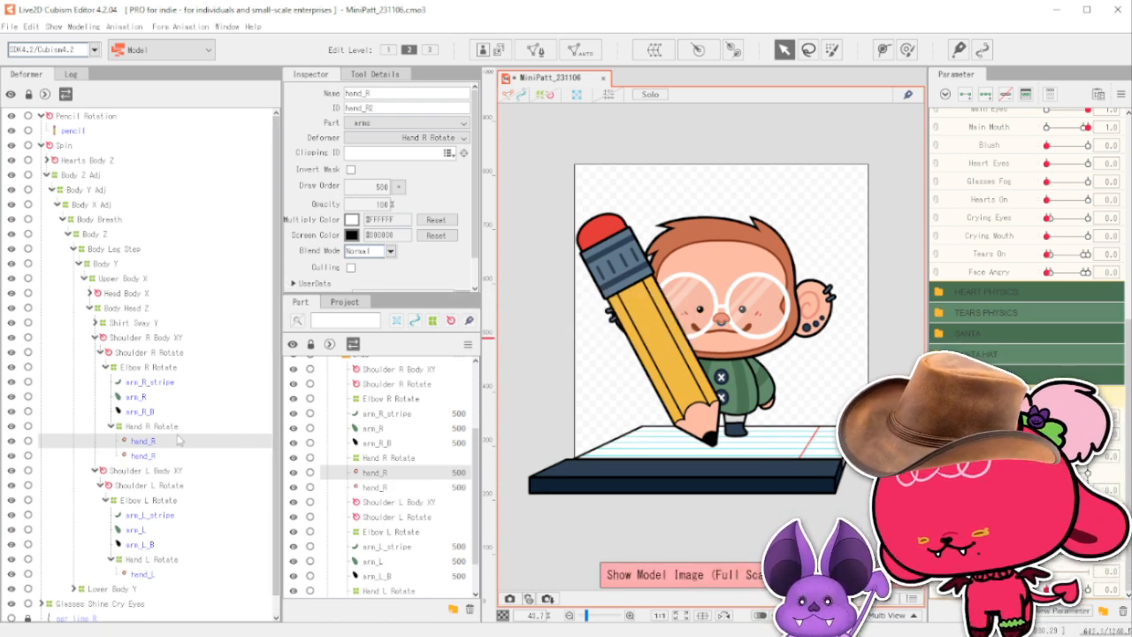
# Move the hand_R copy under the Pencil Rotation deformer and nudge it slightly towards the pencil's shaft.
pyautogui.click(161, 445)
pyautogui.moveTo(161, 447)
pyautogui.mouseDown()
pyautogui.moveTo(174, 413)
pyautogui.moveTo(157, 116)
pyautogui.moveTo(139, 138)
pyautogui.moveTo(147, 133)
pyautogui.mouseUp()
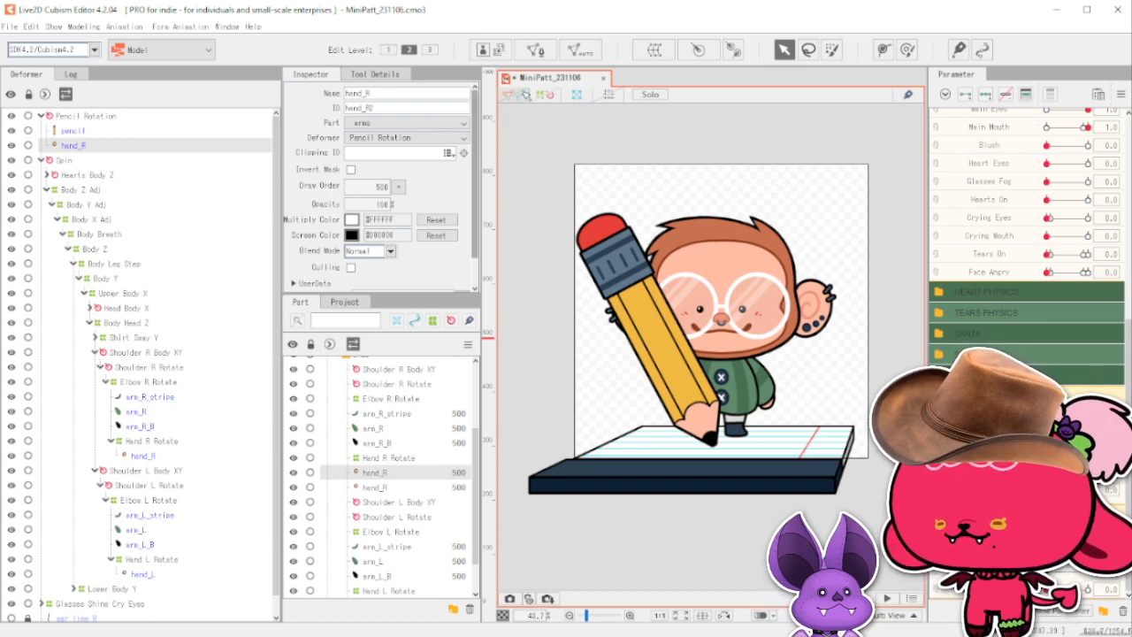
pyautogui.click(641, 373)
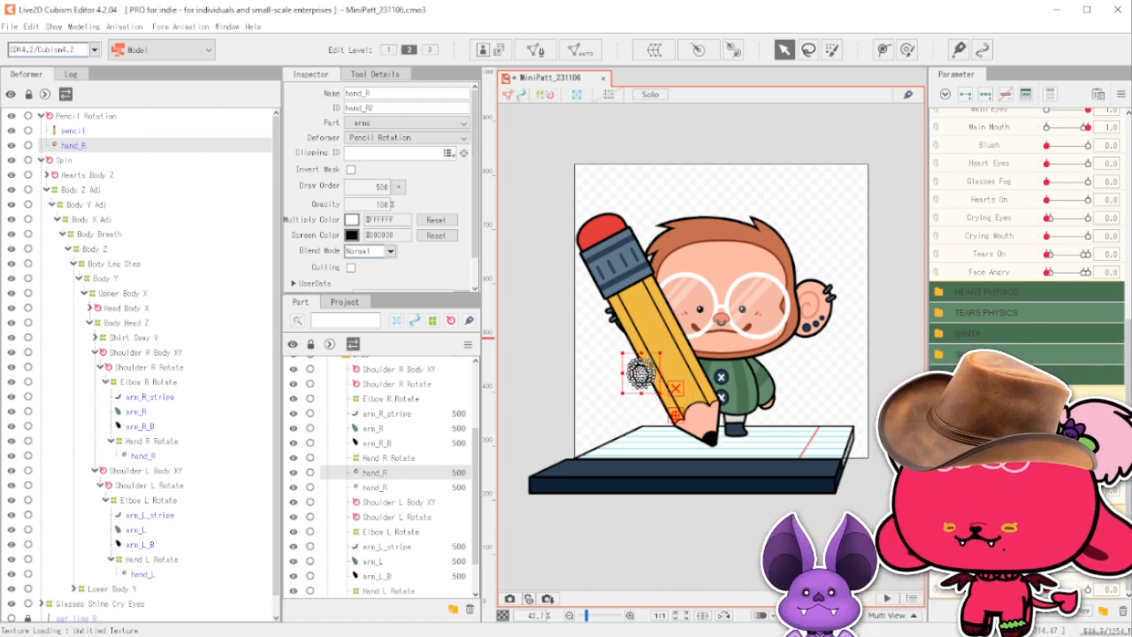
pyautogui.moveTo(640, 374); pyautogui.dragTo(645, 375)
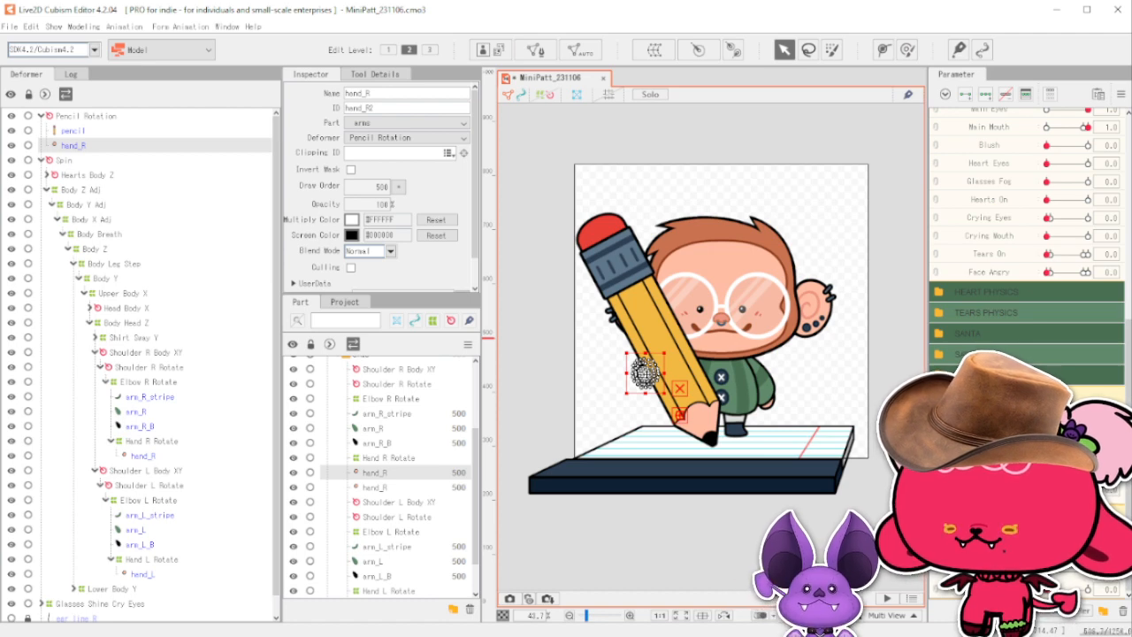
# Set the draw order of the hand_R copy to 560 and check how it overlaps the pencil.
pyautogui.doubleClick(364, 184)
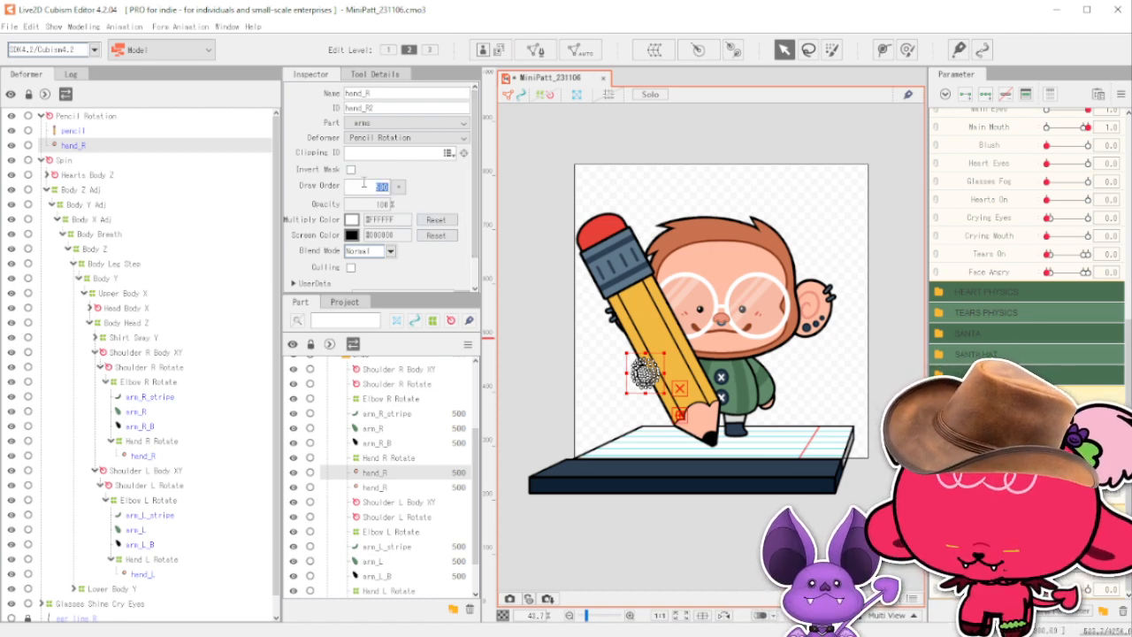
pyautogui.write('550')
pyautogui.press('Return')
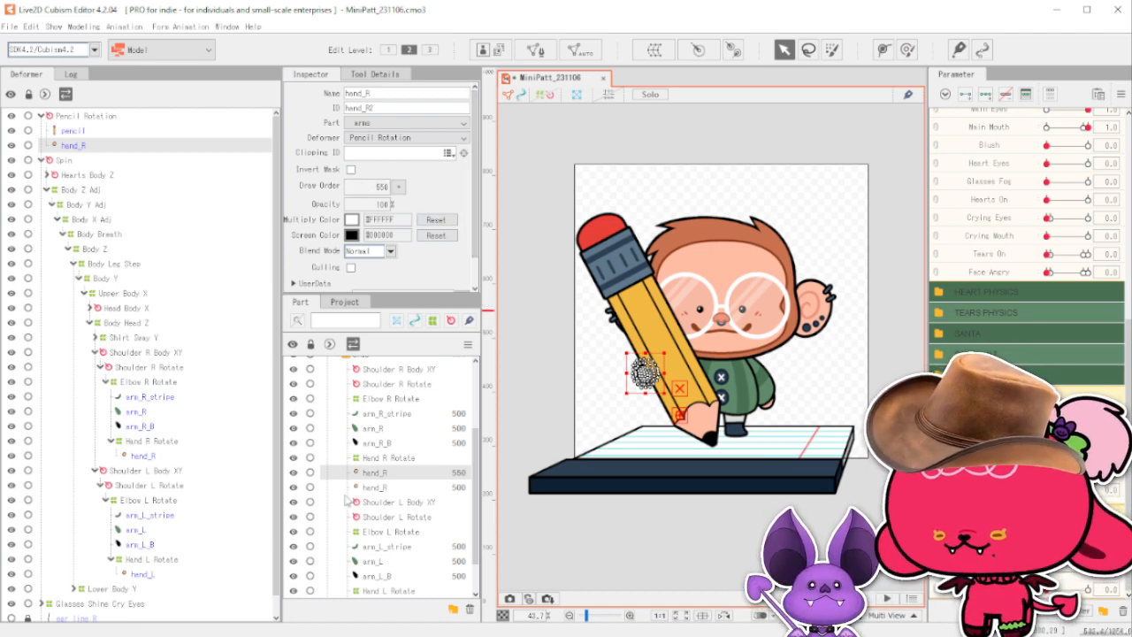
pyautogui.moveTo(371, 189); pyautogui.dragTo(373, 193)
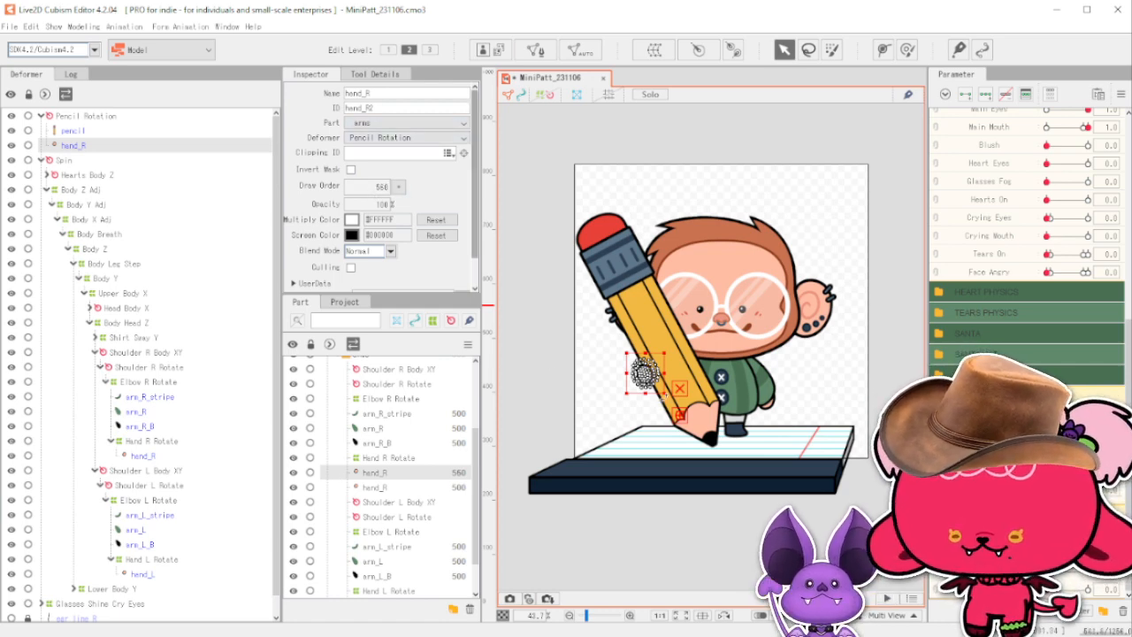
pyautogui.scroll(4, 646, 358)
pyautogui.scroll(-1, 655, 359)
pyautogui.click(556, 297)
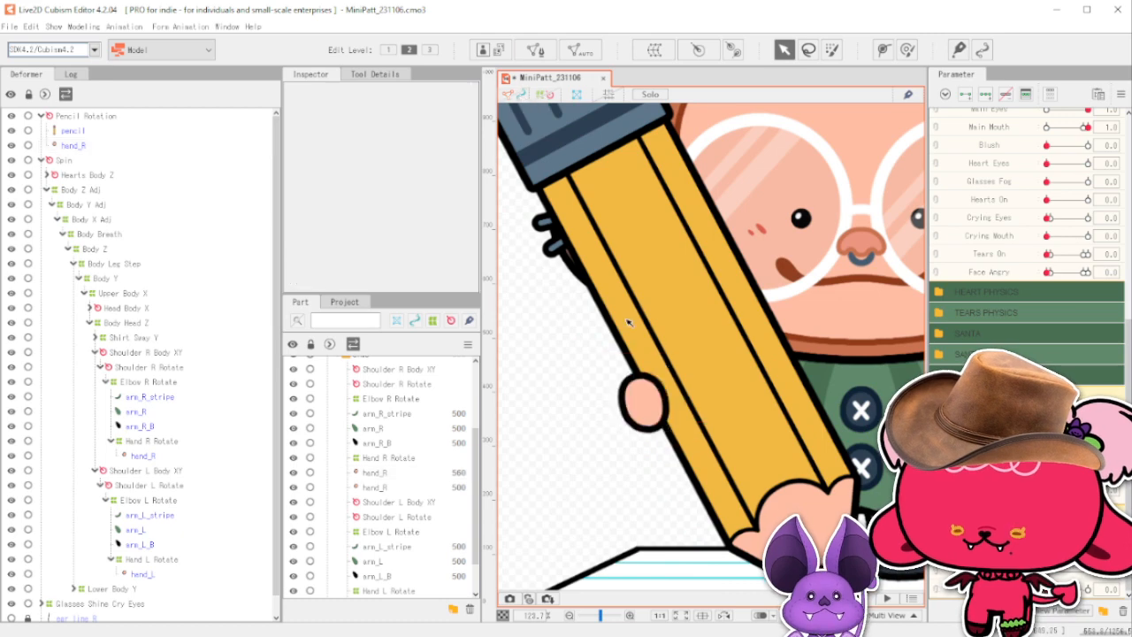
pyautogui.scroll(-5, 628, 322)
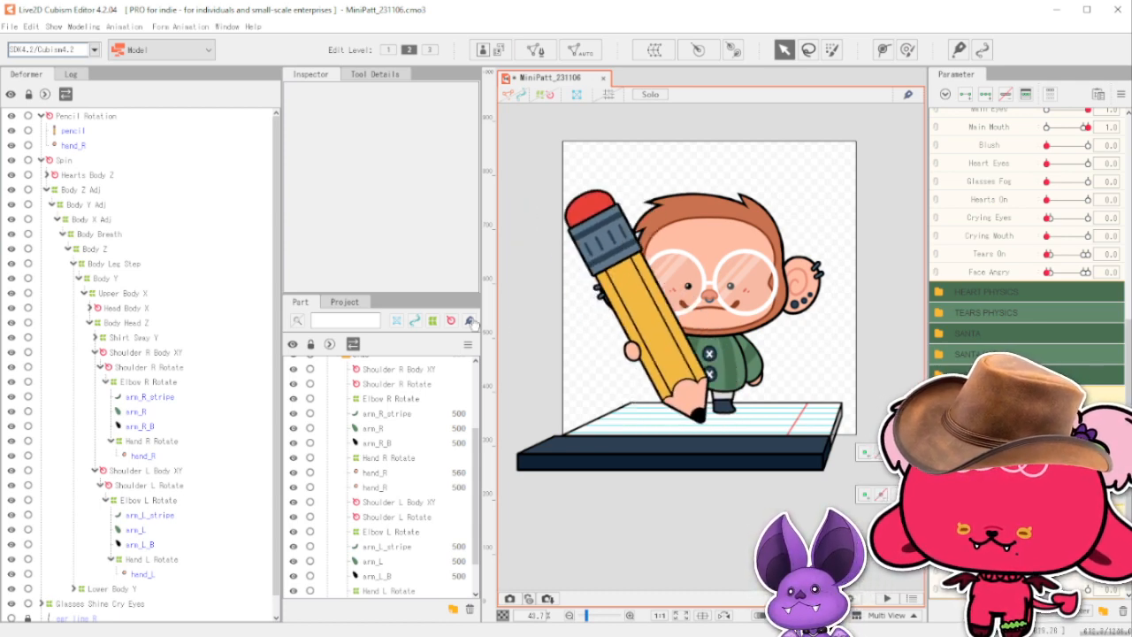
# Collapse the Pencil Rotation hierarchy and check the pencil's movement against the right arm.
pyautogui.click(41, 116)
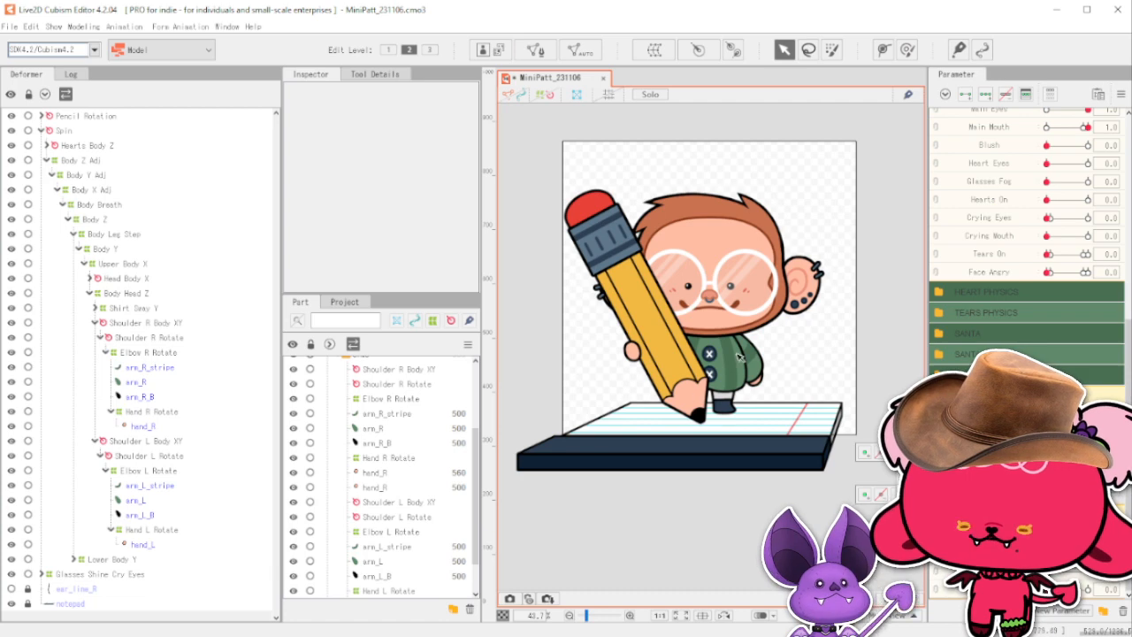
pyautogui.scroll(2, 705, 416)
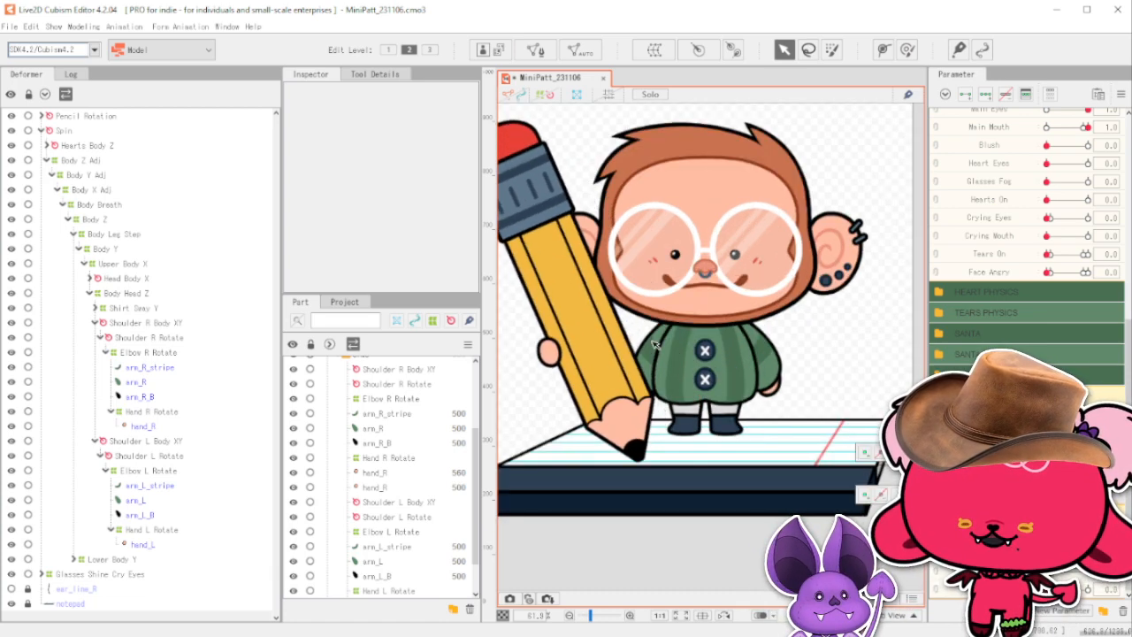
pyautogui.rightClick(673, 362)
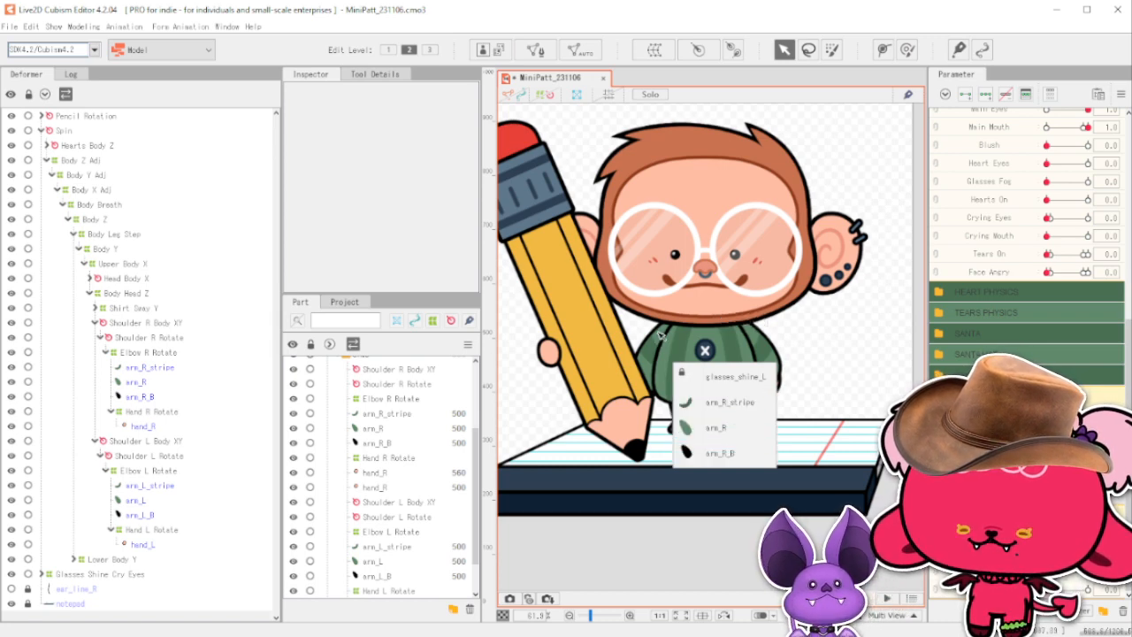
pyautogui.moveTo(1047, 496)
pyautogui.mouseDown()
pyautogui.moveTo(1088, 495)
pyautogui.moveTo(1050, 495)
pyautogui.mouseUp()
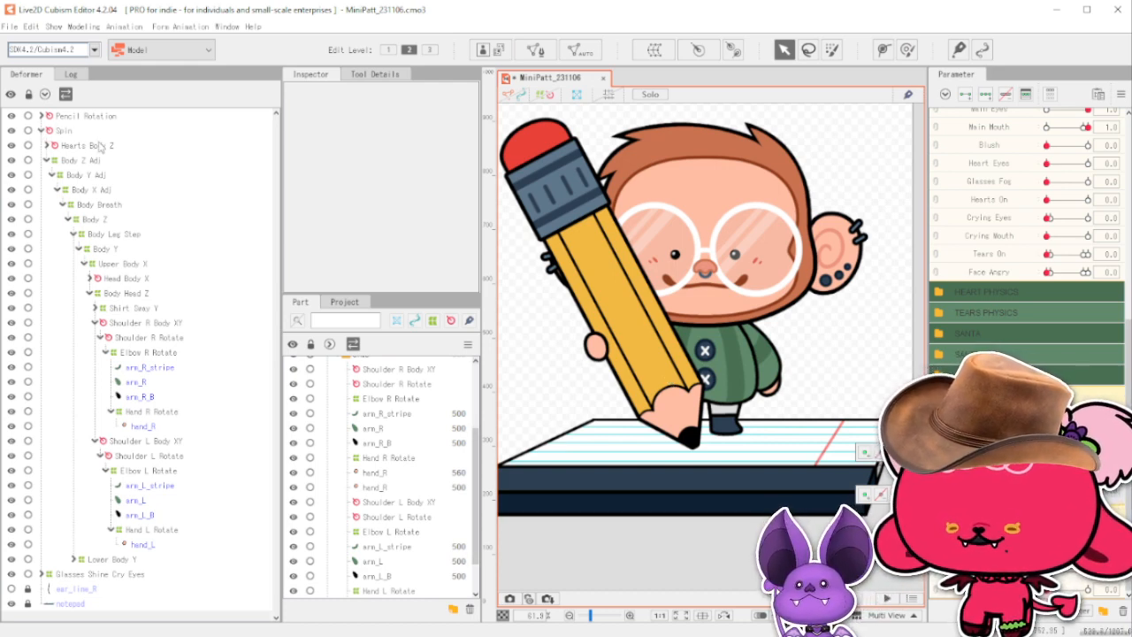
# Collapse the Spin deformer hierarchy and unlock the notepad art mesh.
pyautogui.click(69, 134)
pyautogui.click(41, 130)
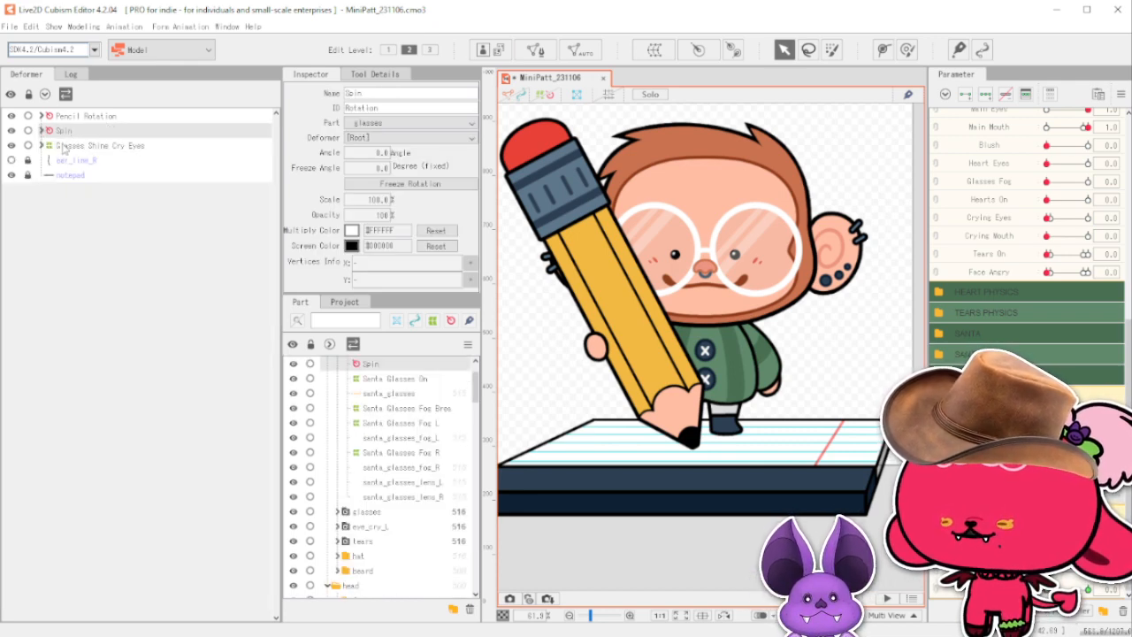
pyautogui.click(71, 147)
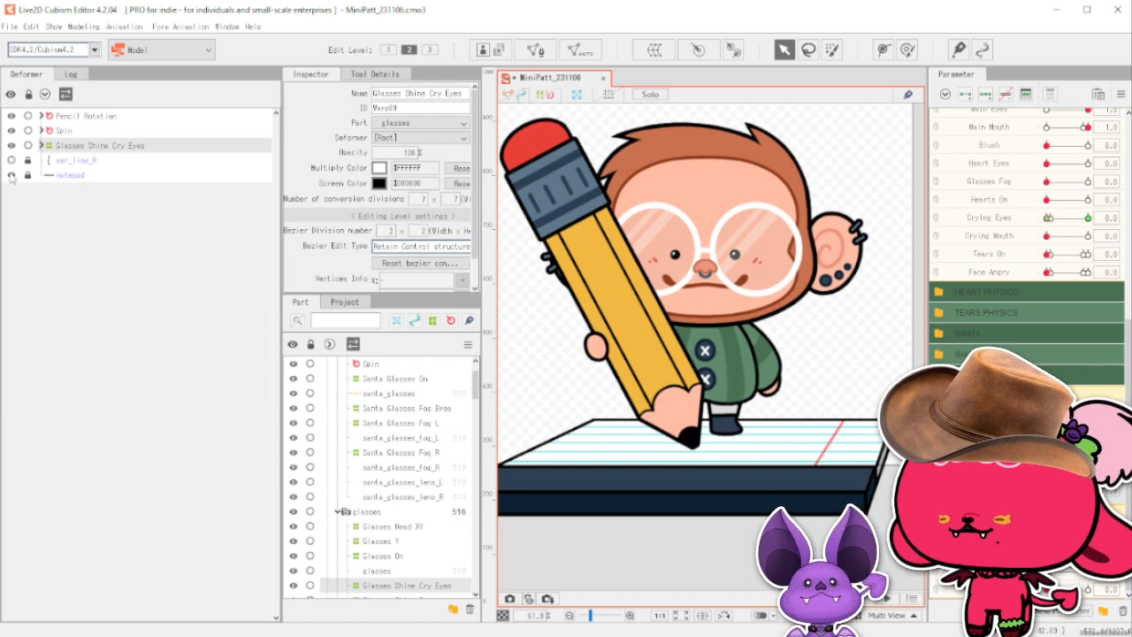
pyautogui.click(28, 176)
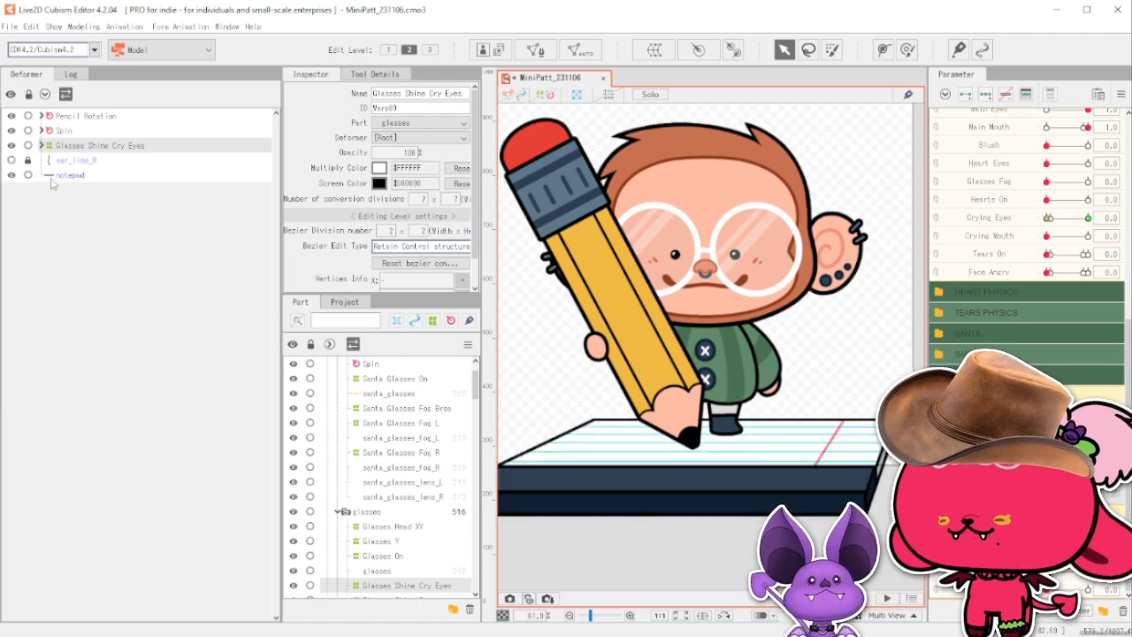
# Create a warp deformer named Notepad On in the Root Part as the parent of the notepad.
pyautogui.click(812, 427)
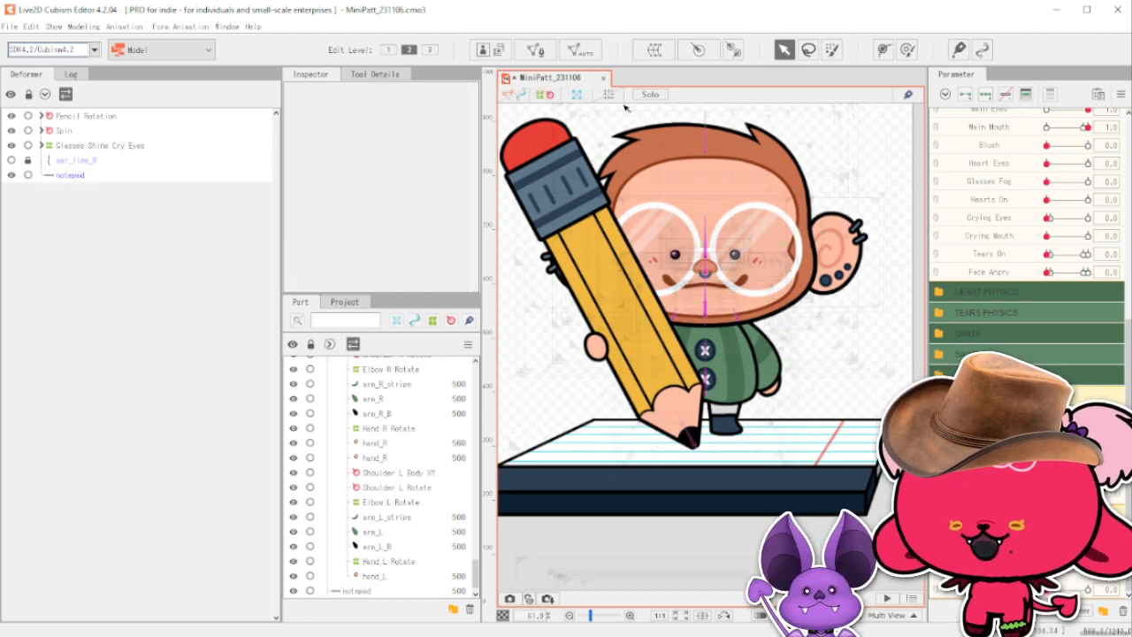
pyautogui.click(115, 176)
pyautogui.click(651, 51)
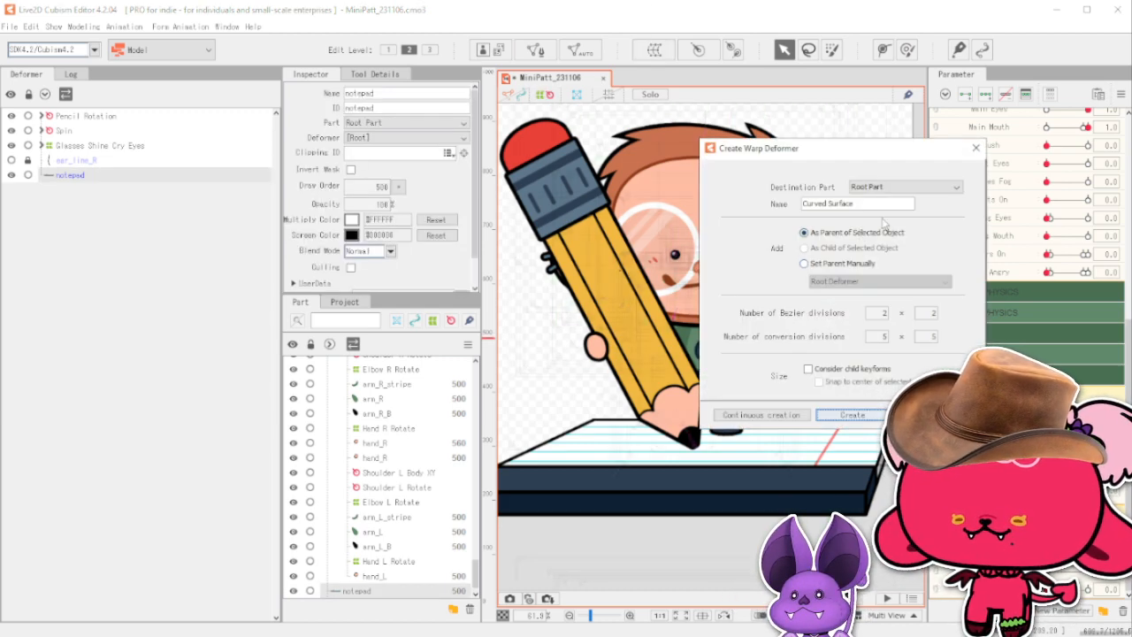
pyautogui.write('Ne')
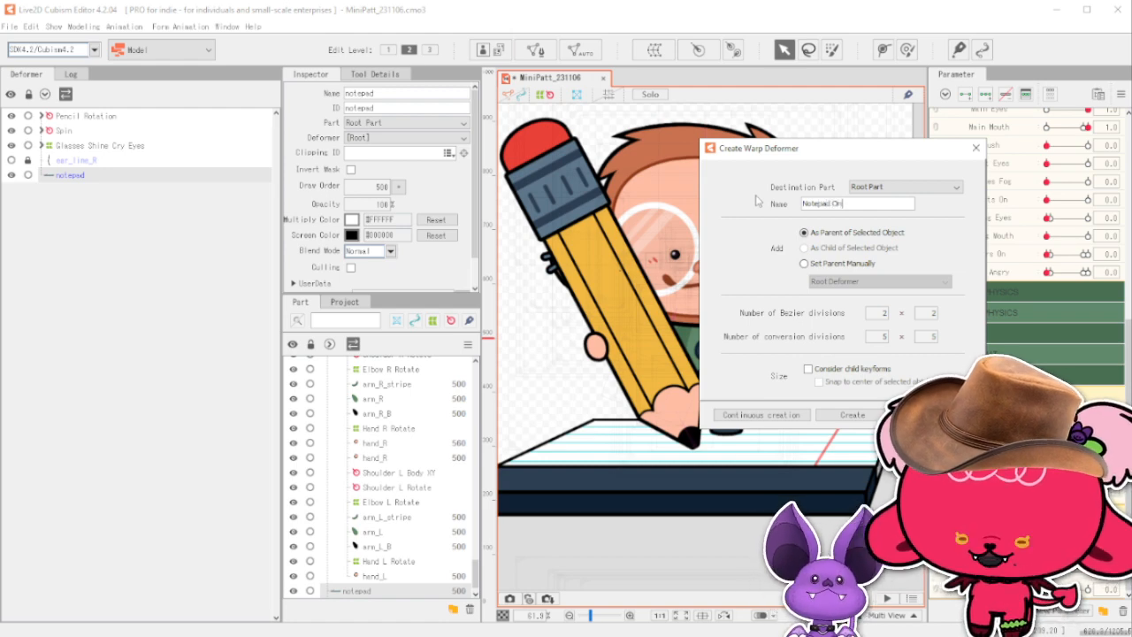
pyautogui.click(853, 416)
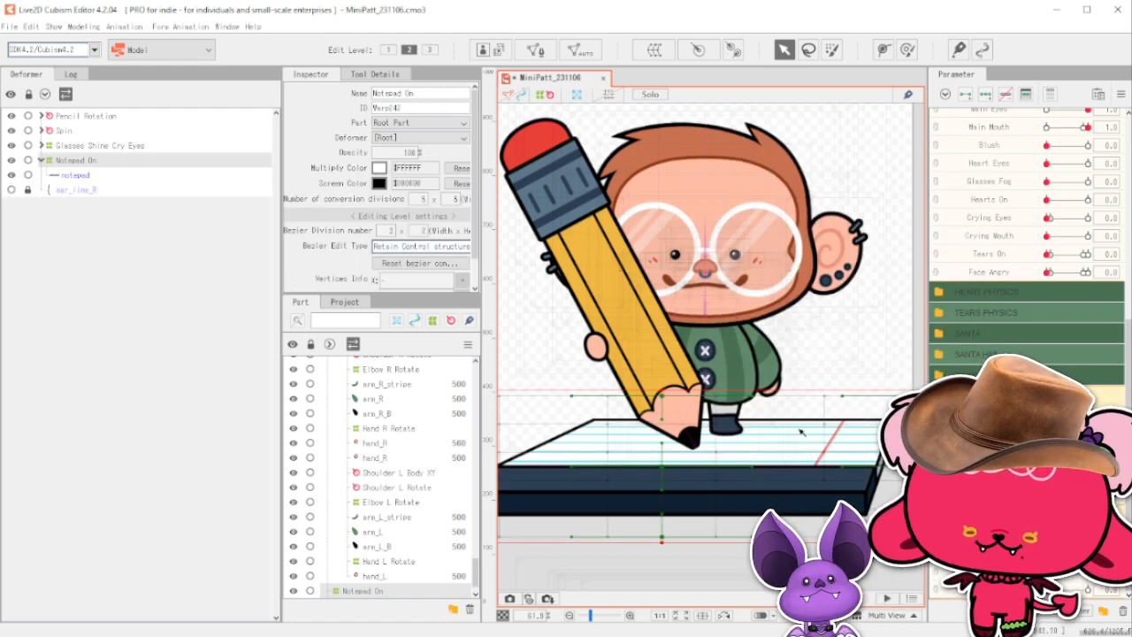
# Set the Notepad On deformer's number of conversion divisions to 14 × 4.
pyautogui.scroll(-2, 801, 432)
pyautogui.click(415, 199)
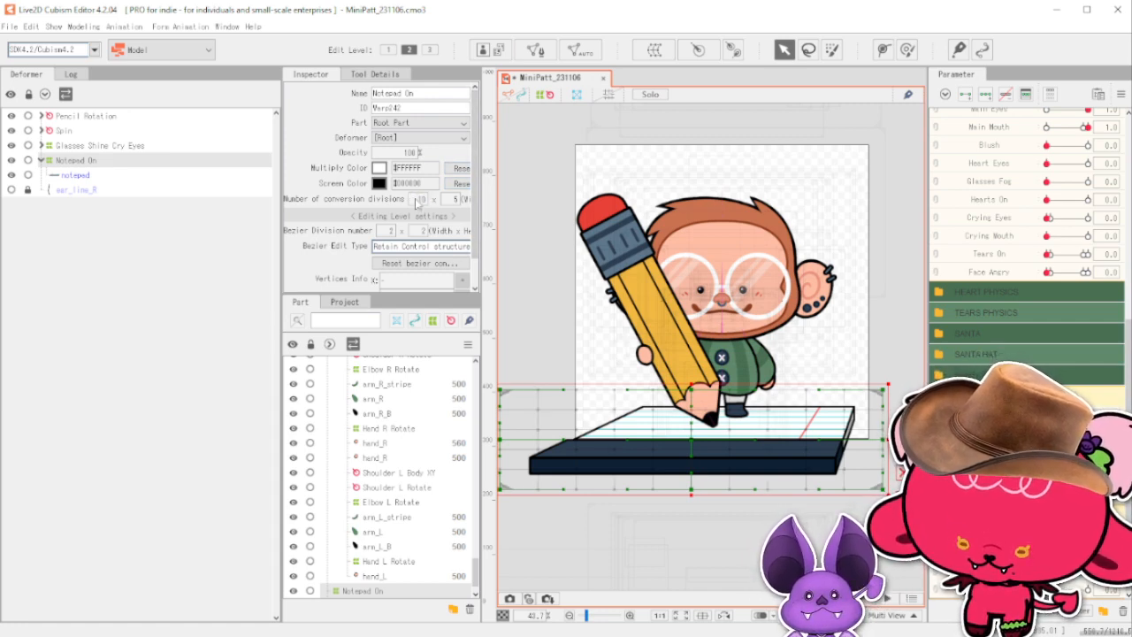
pyautogui.click(455, 199)
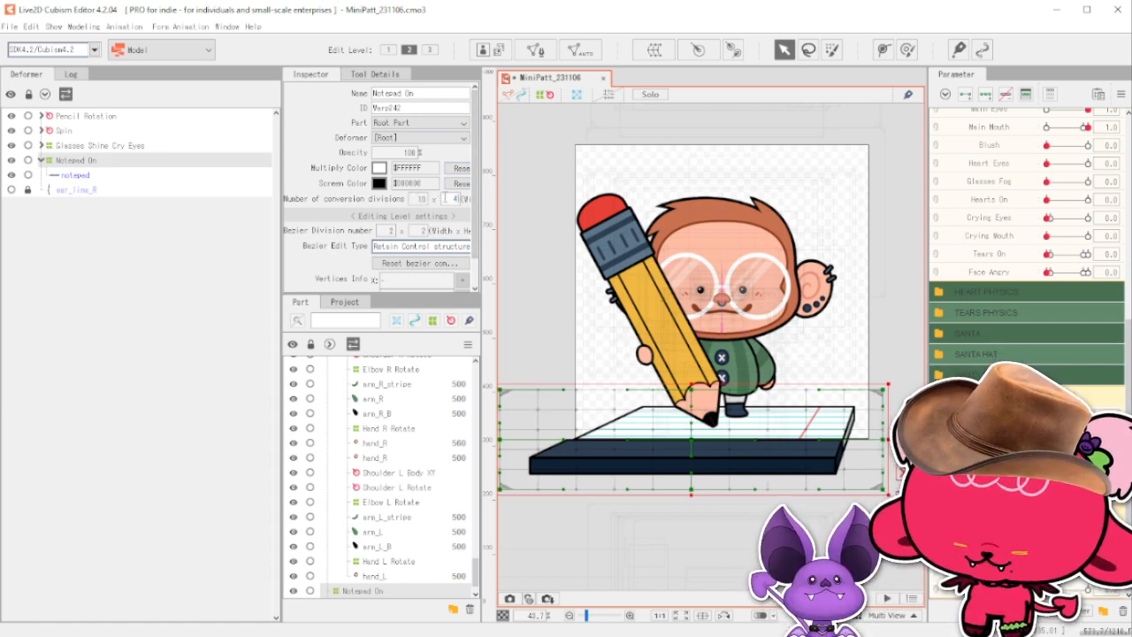
pyautogui.write('4')
pyautogui.click(422, 199)
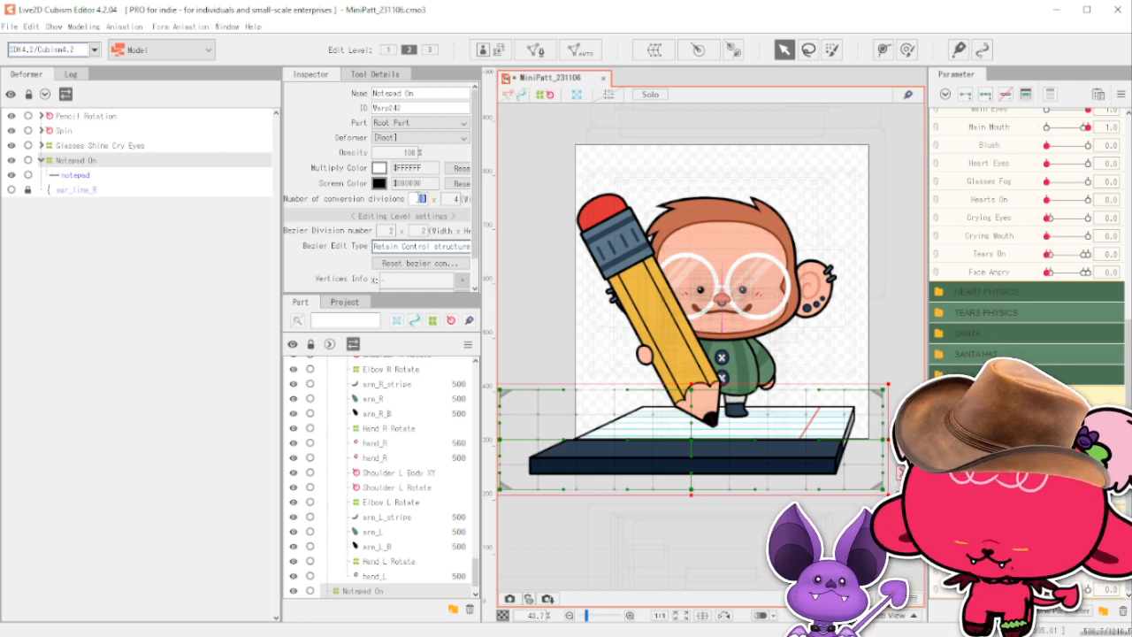
pyautogui.write('14')
pyautogui.press('Return')
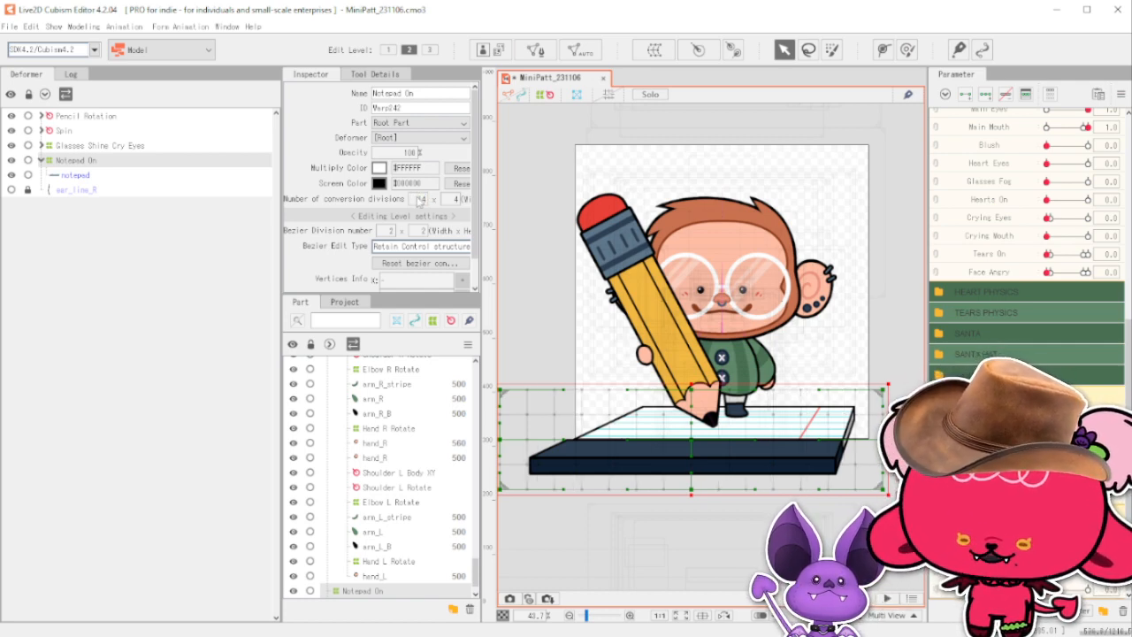
# Set the Notepad On deformer's number of conversion divisions to 16 × 4.
pyautogui.click(419, 200)
pyautogui.write('16')
pyautogui.press('Return')
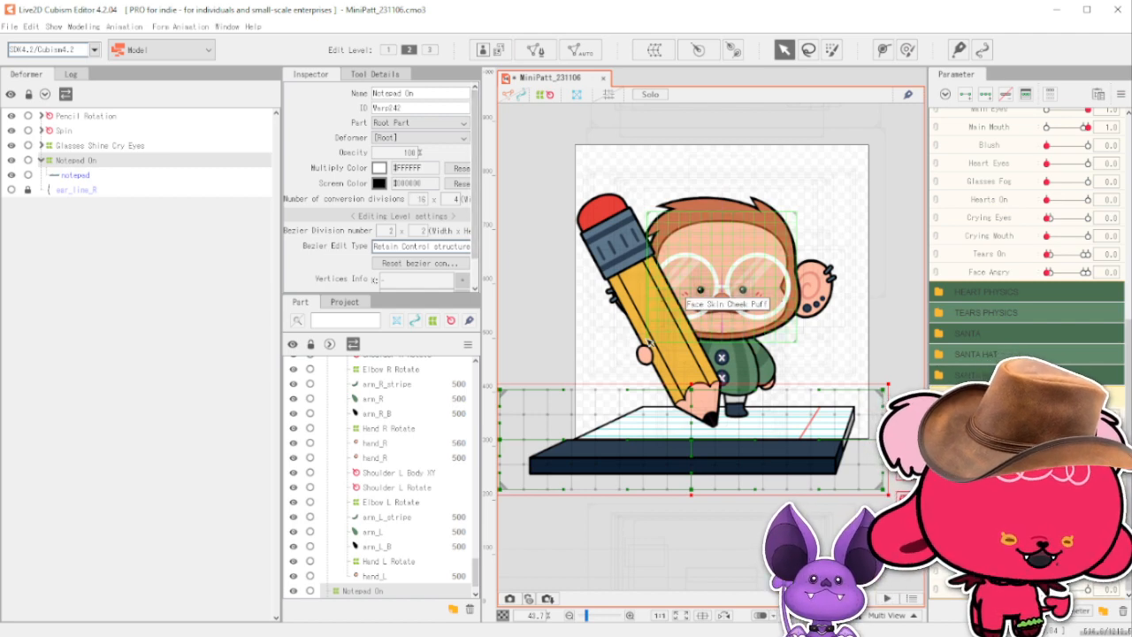
# Move the Notepad On deformer straight down below the canvas for its off key and check the motion along its parameter.
pyautogui.scroll(-2, 772, 422)
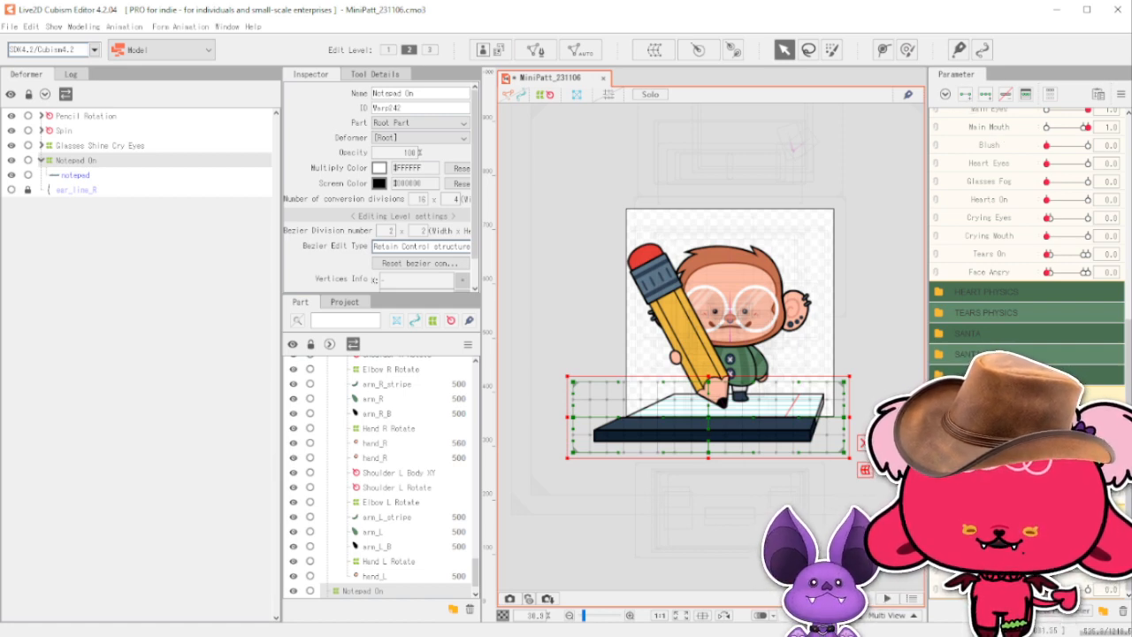
pyautogui.moveTo(703, 421); pyautogui.dragTo(713, 522)
pyautogui.moveTo(1048, 536)
pyautogui.mouseDown()
pyautogui.moveTo(1089, 536)
pyautogui.moveTo(1052, 536)
pyautogui.mouseUp()
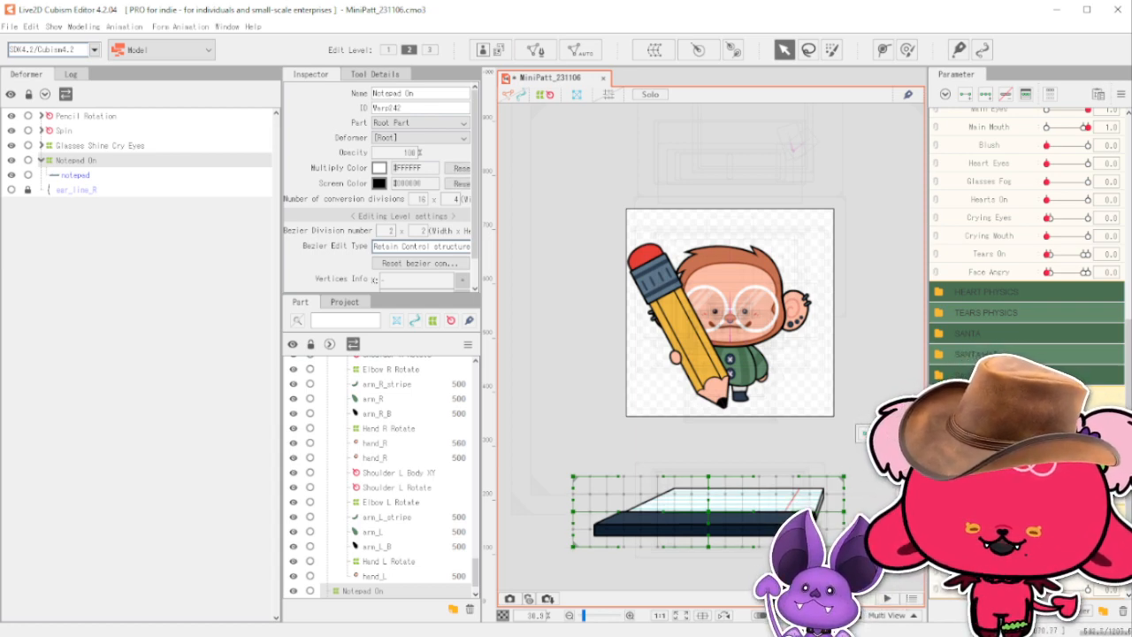
pyautogui.moveTo(1052, 535); pyautogui.dragTo(1047, 535)
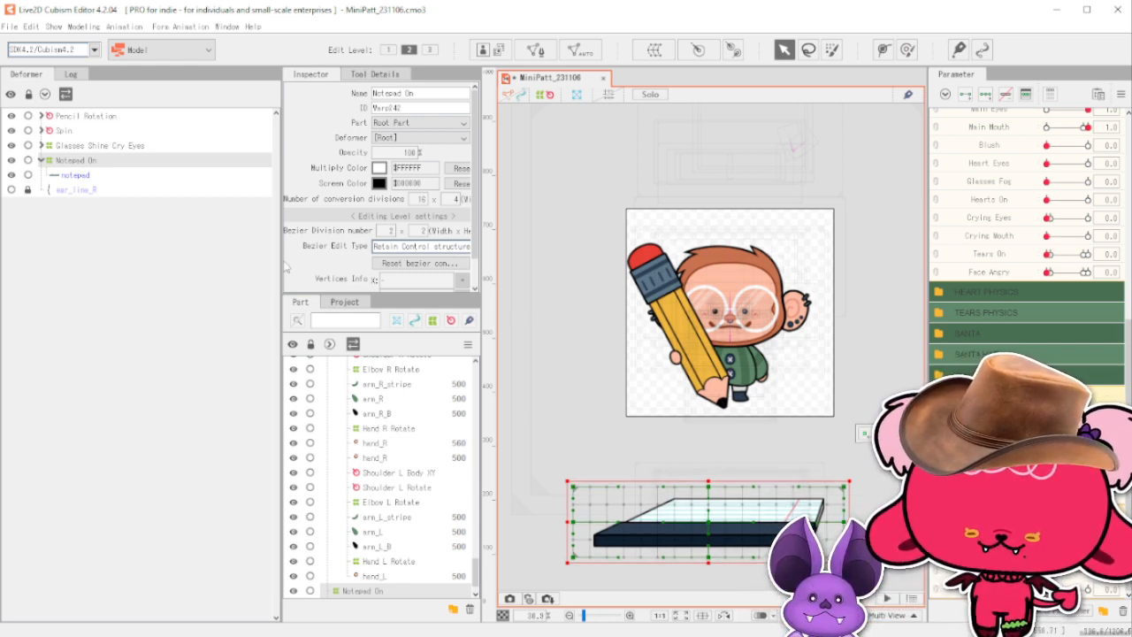
# Set the lowered Notepad On key's opacity to 0% and preview the notepad rising and fading in along its parameter.
pyautogui.click(392, 152)
pyautogui.write('0')
pyautogui.press('Return')
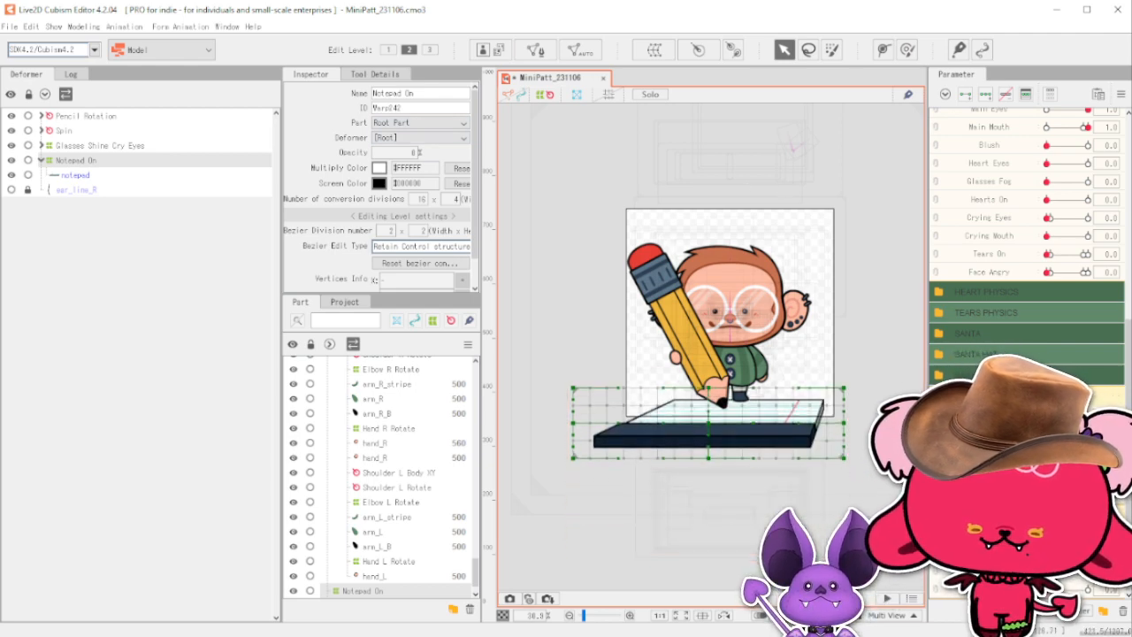
pyautogui.moveTo(1069, 487); pyautogui.dragTo(1088, 487)
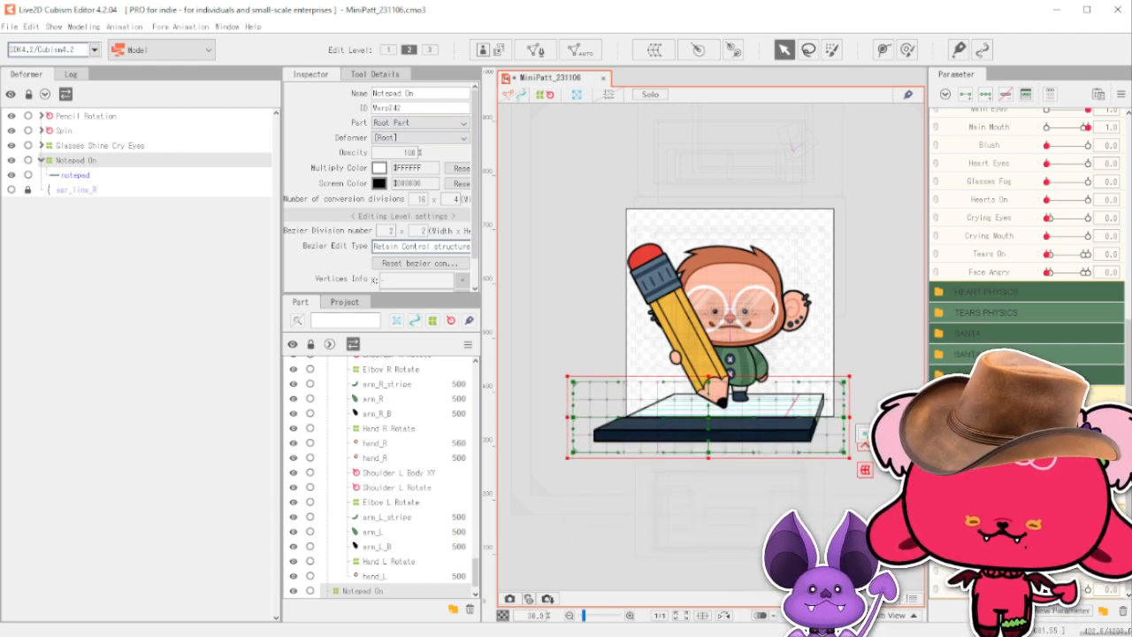
pyautogui.click(1046, 486)
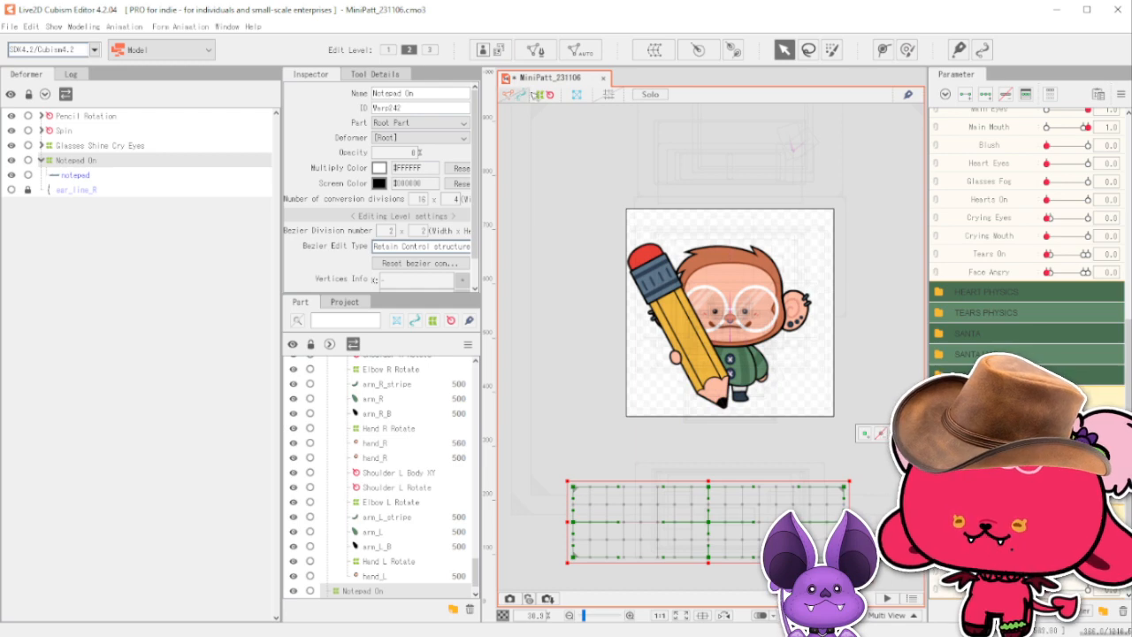
# Hide the deformers on the canvas and look over the character with the pencil and notepad.
pyautogui.click(547, 114)
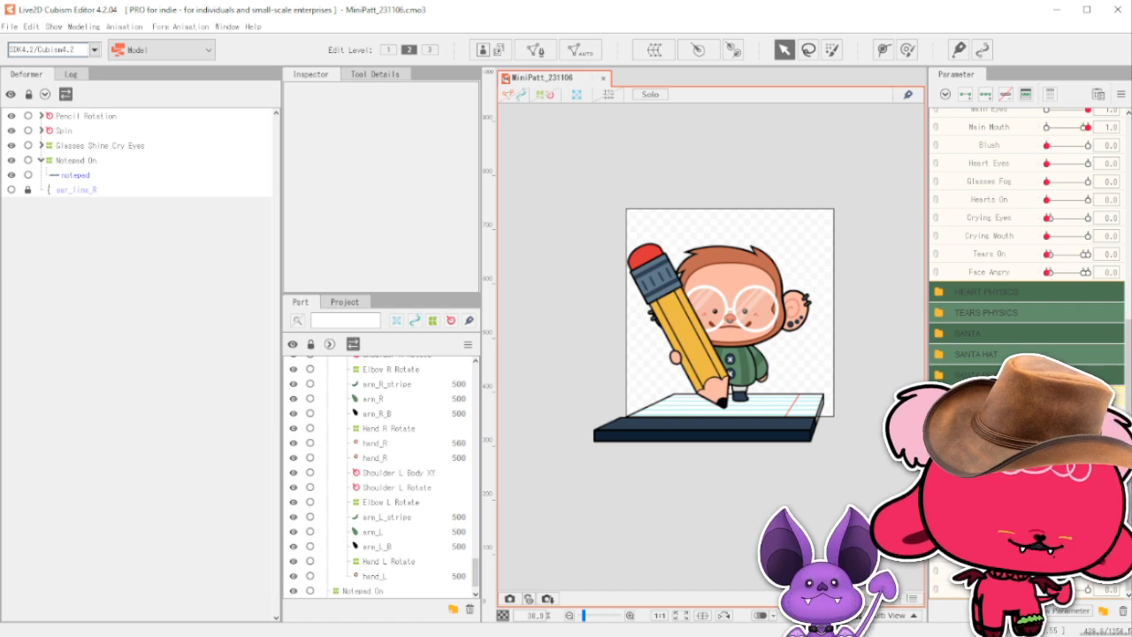
pyautogui.scroll(2, 732, 234)
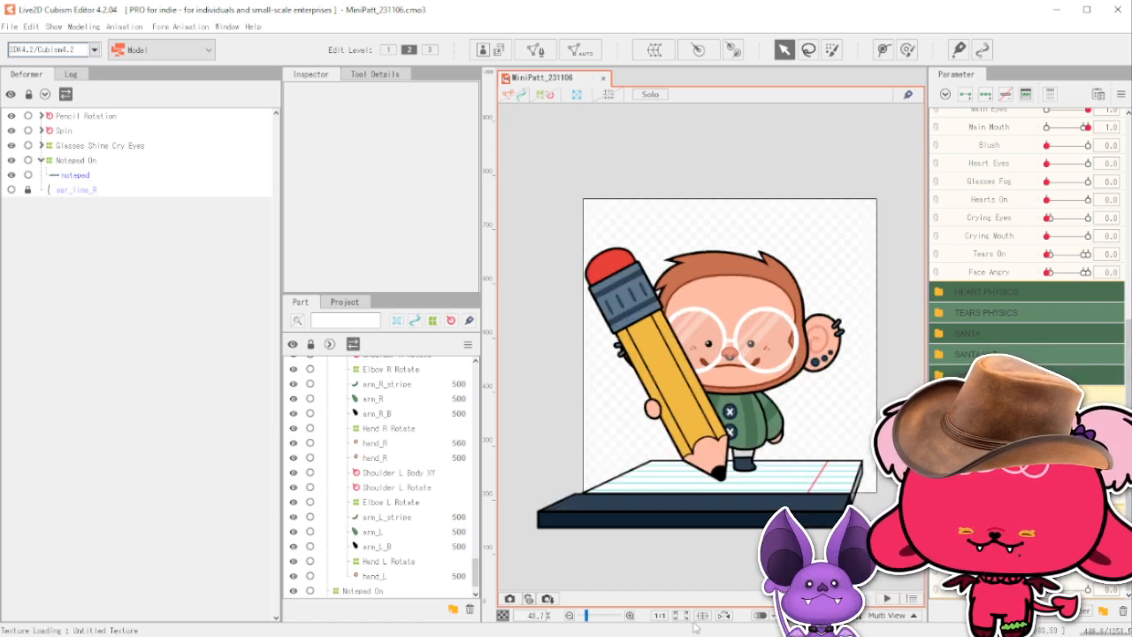
pyautogui.scroll(1, 706, 595)
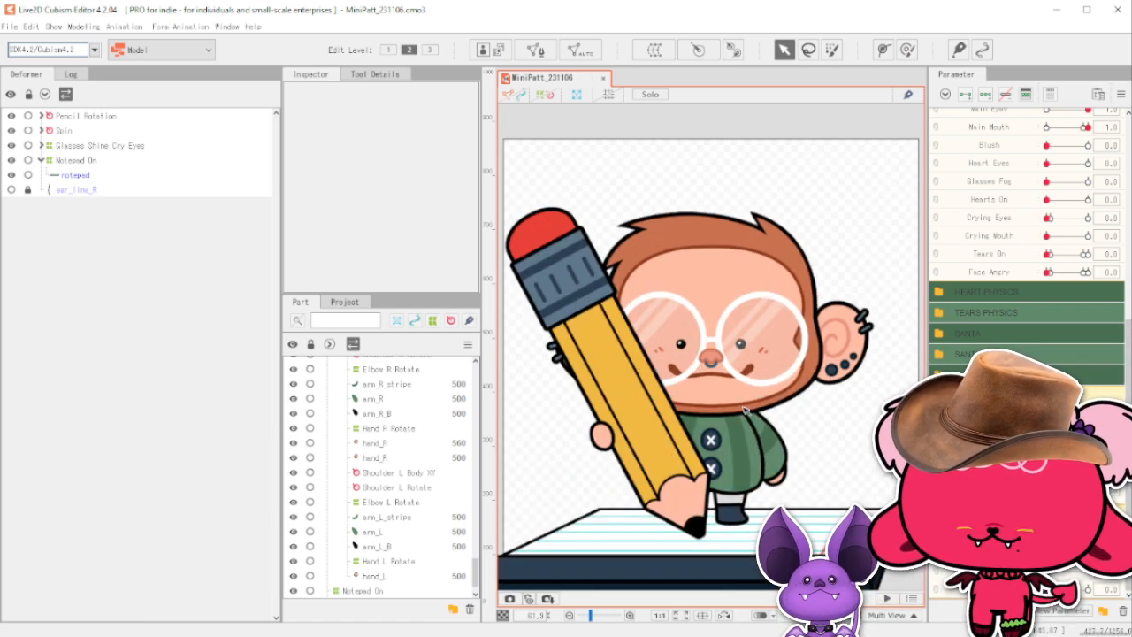
pyautogui.scroll(-1, 755, 363)
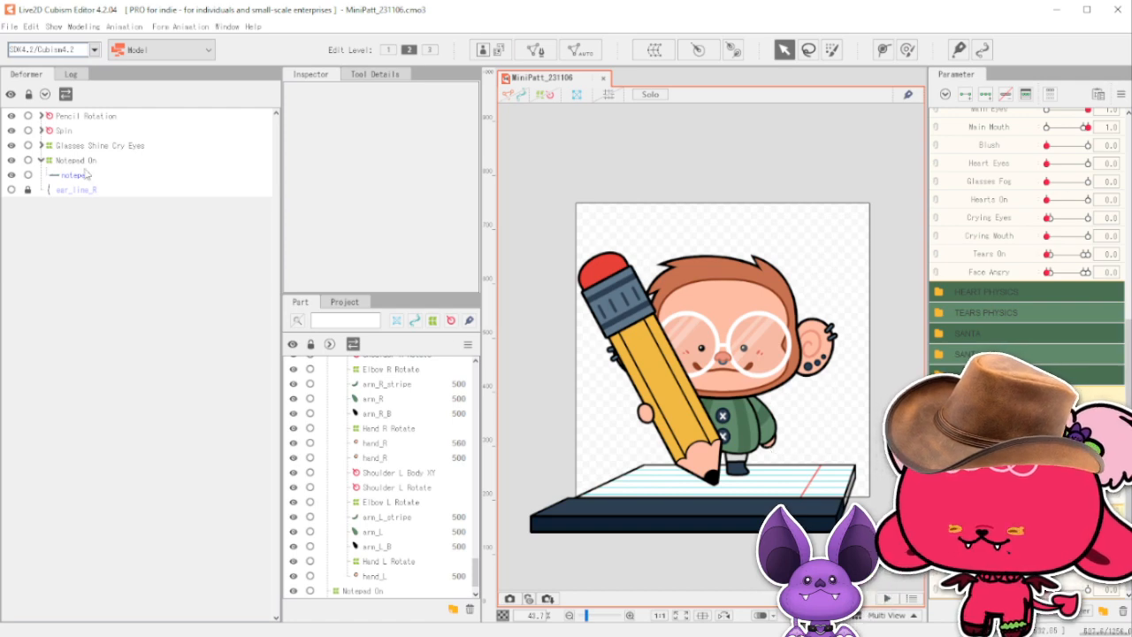
# Try to create a warp deformer named Pencil On in the Root Part as the parent of Pencil Rotation.
pyautogui.click(84, 118)
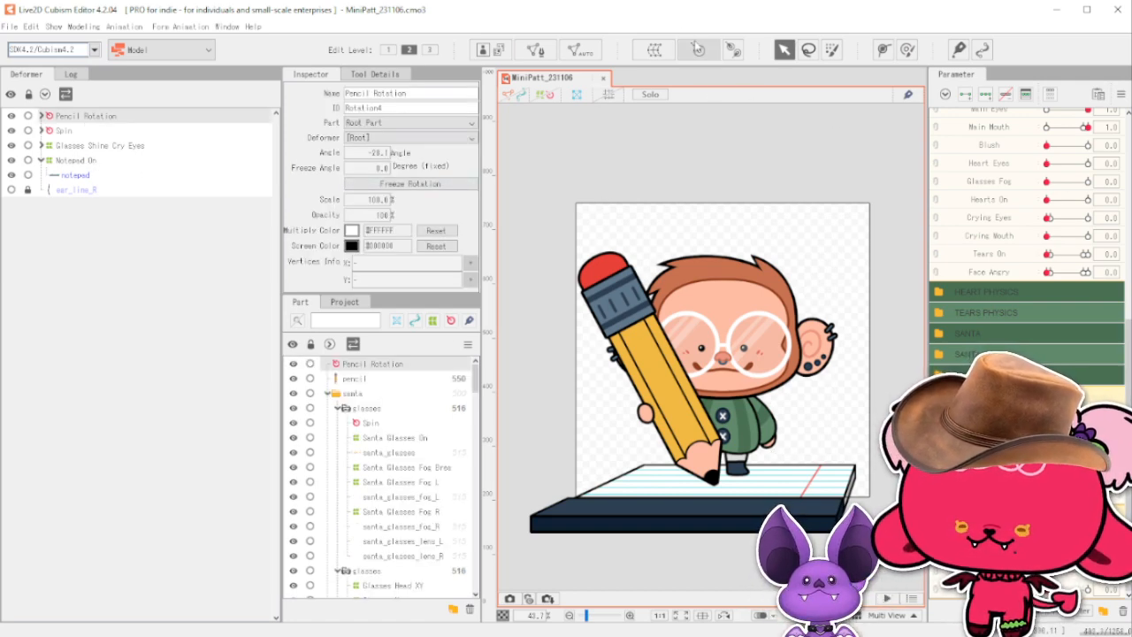
pyautogui.click(655, 49)
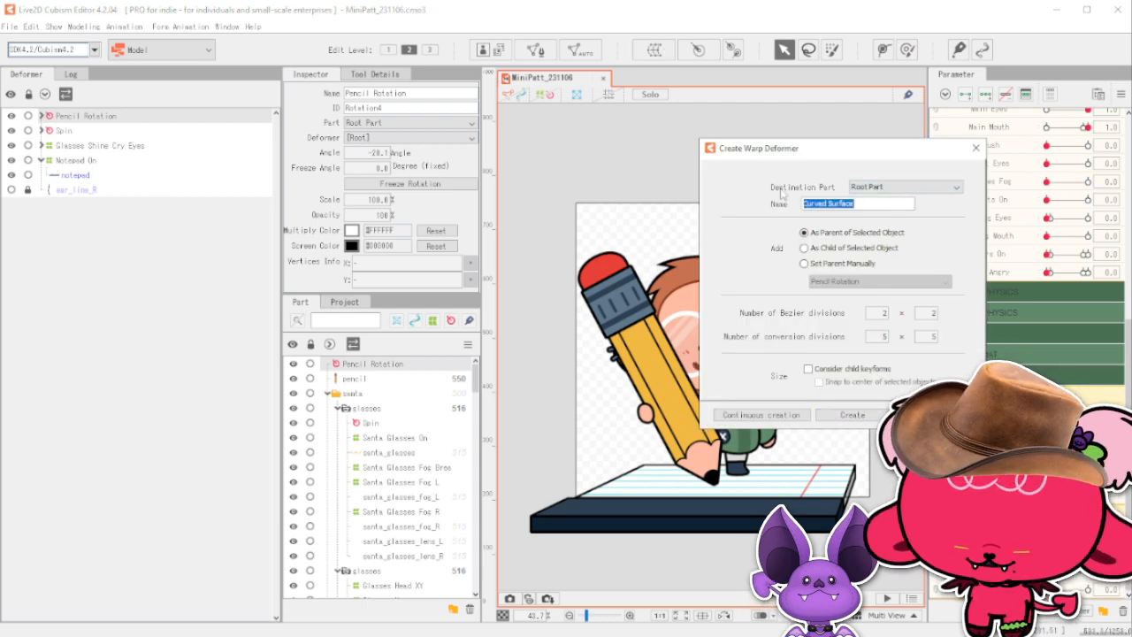
pyautogui.write('Pencil On')
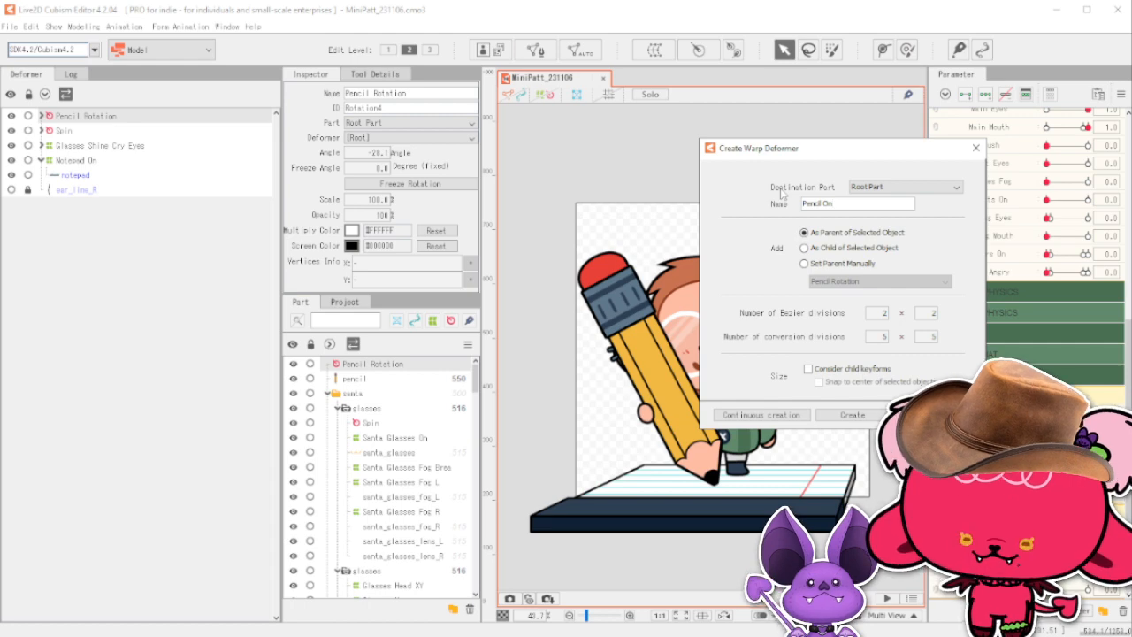
pyautogui.click(848, 416)
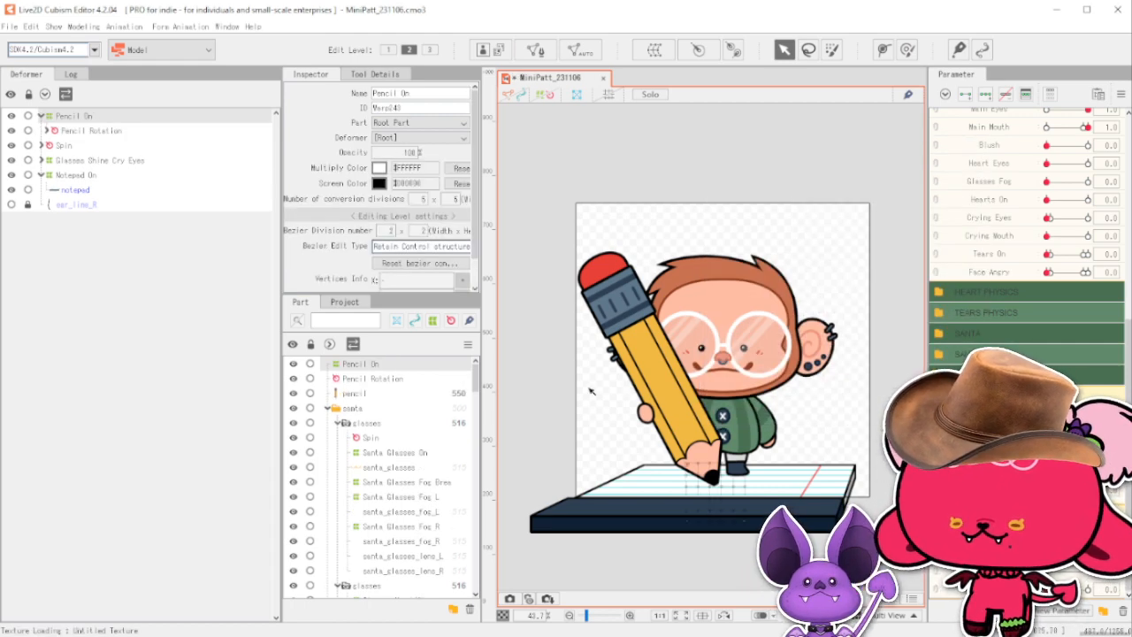
# Show the deformers on the canvas, inspect the Pencil On warp deformer around the pencil tip, and remove it.
pyautogui.click(552, 95)
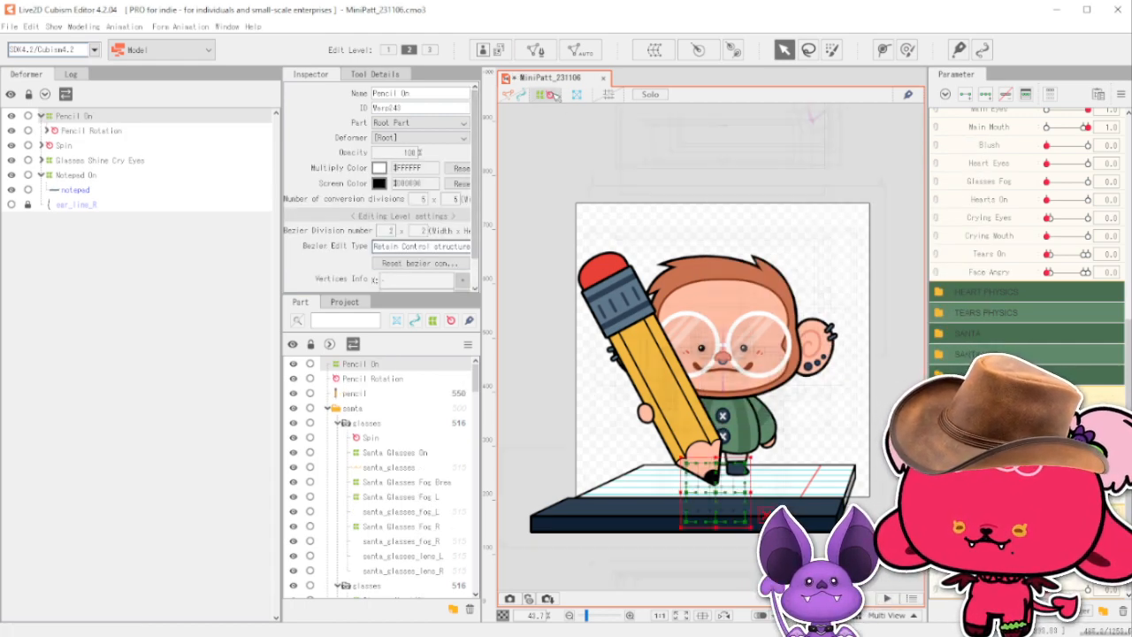
pyautogui.scroll(6, 708, 478)
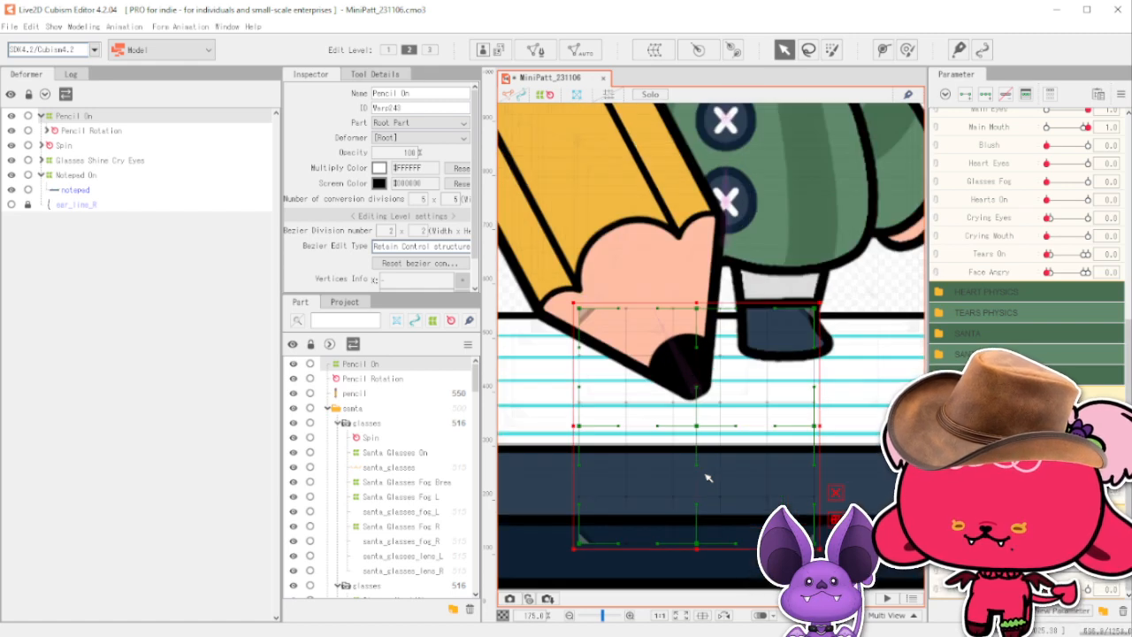
pyautogui.scroll(-3, 707, 477)
pyautogui.scroll(-4, 646, 447)
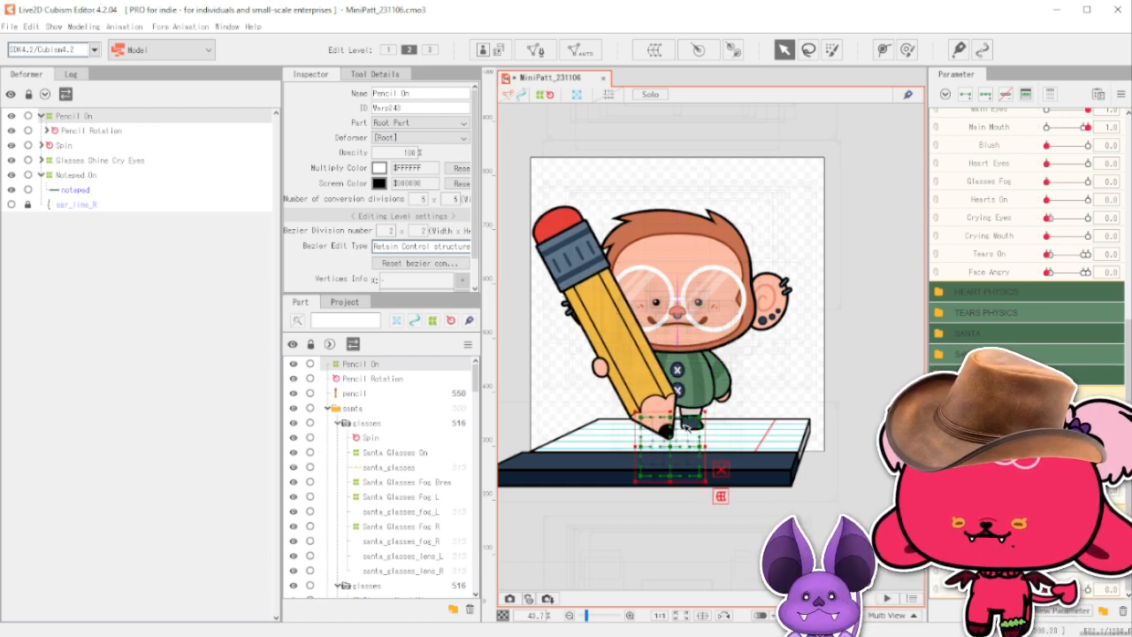
pyautogui.click(686, 429)
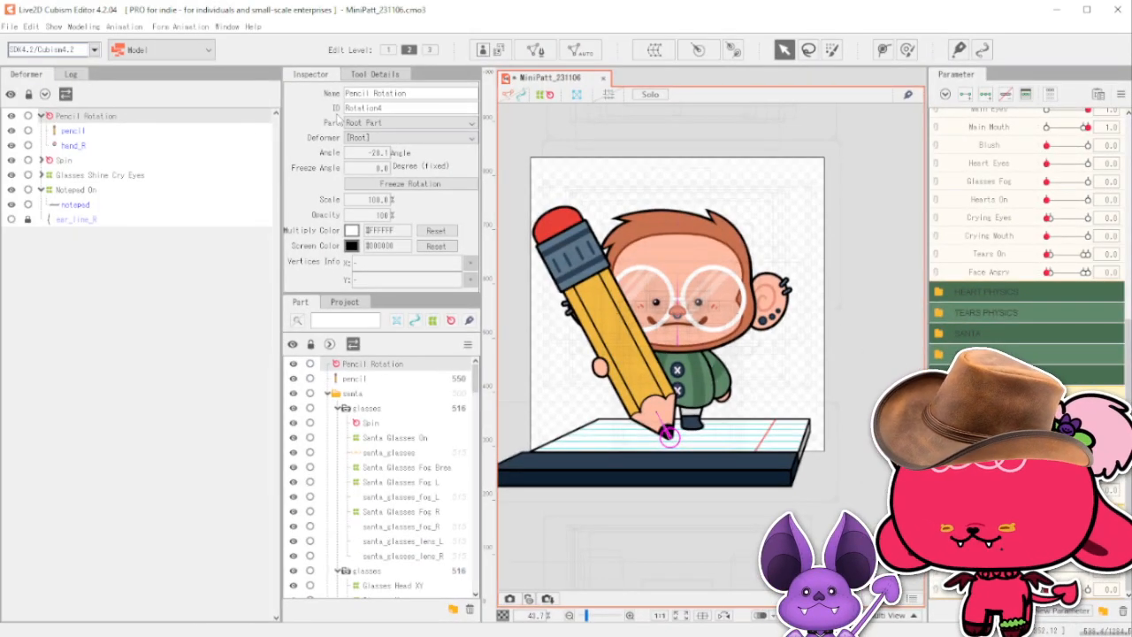
# Duplicate the Pencil Rotation deformer and delete the temporary position-adjusting deformer above the copy.
pyautogui.click(138, 132)
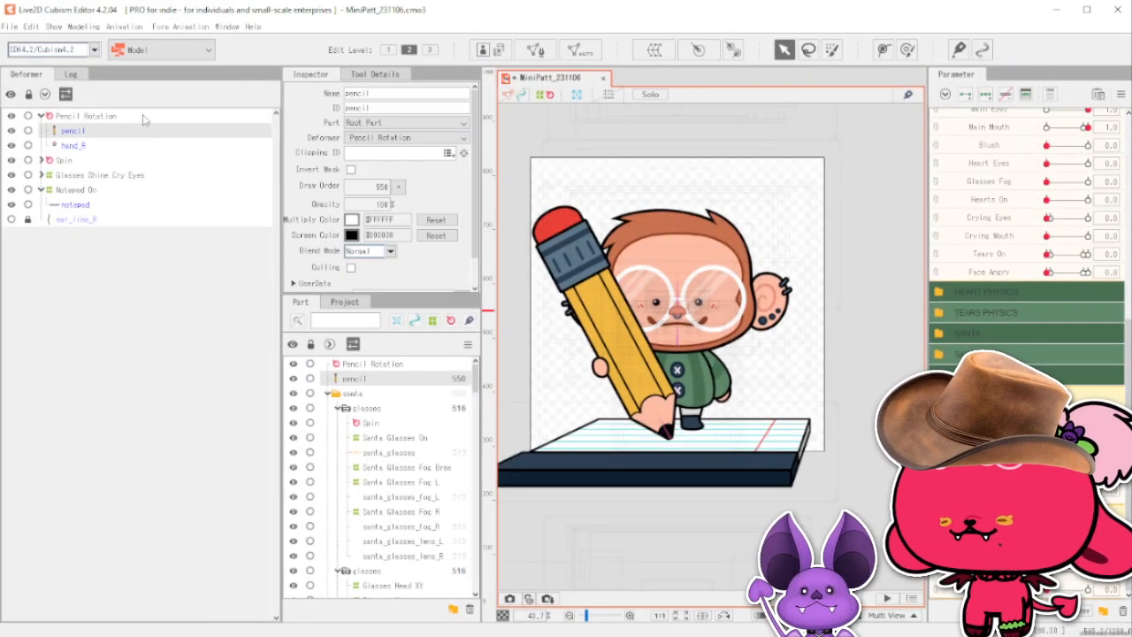
pyautogui.click(145, 116)
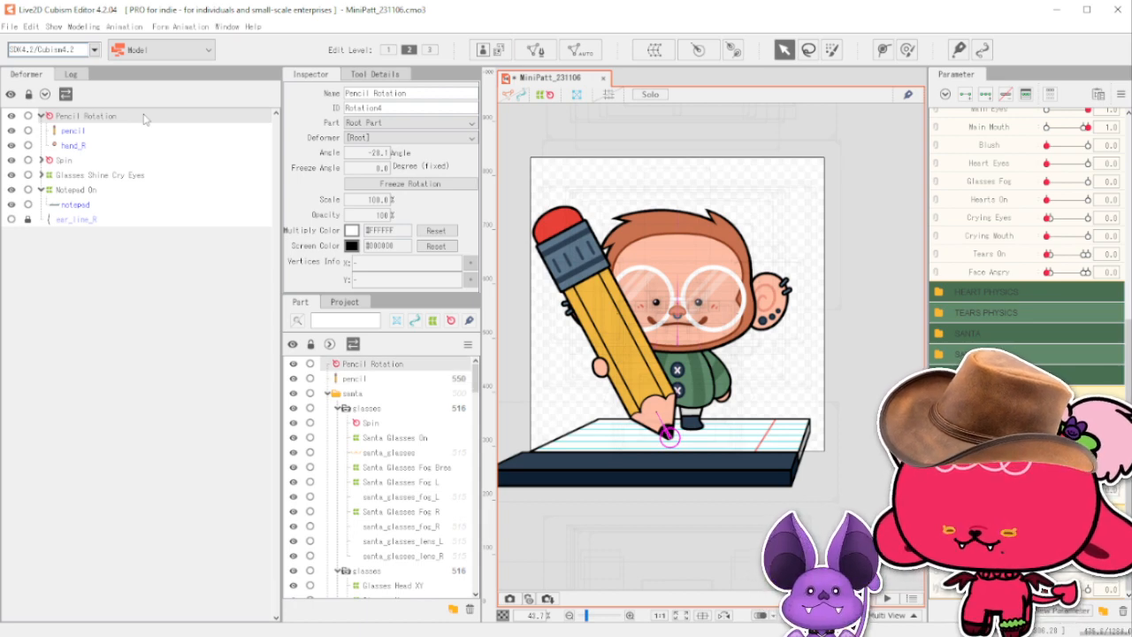
pyautogui.hotkey('ctrl', 'v')
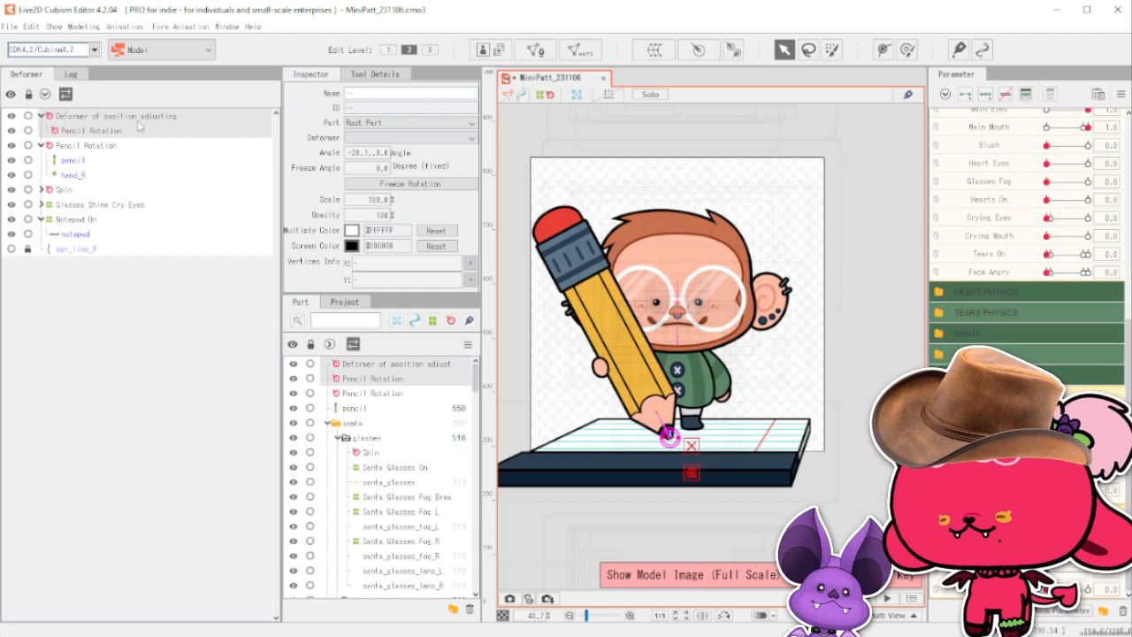
pyautogui.click(124, 119)
pyautogui.press('Delete')
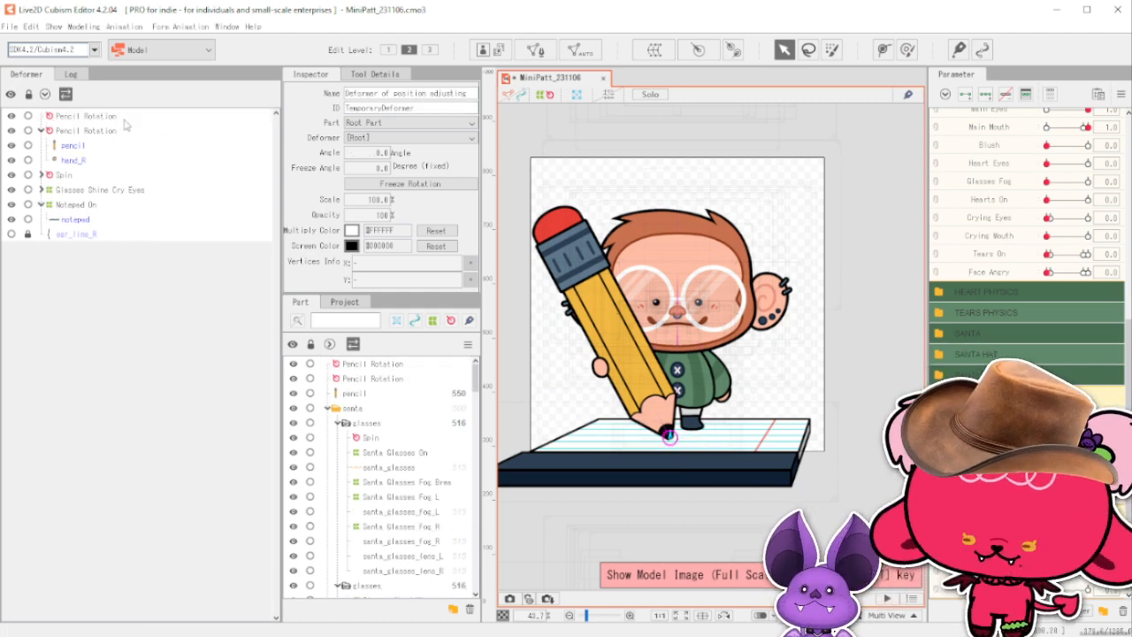
# Rename the duplicated rotation deformer Pencil On and make it the parent of Pencil Rotation.
pyautogui.scroll(1, 1026, 230)
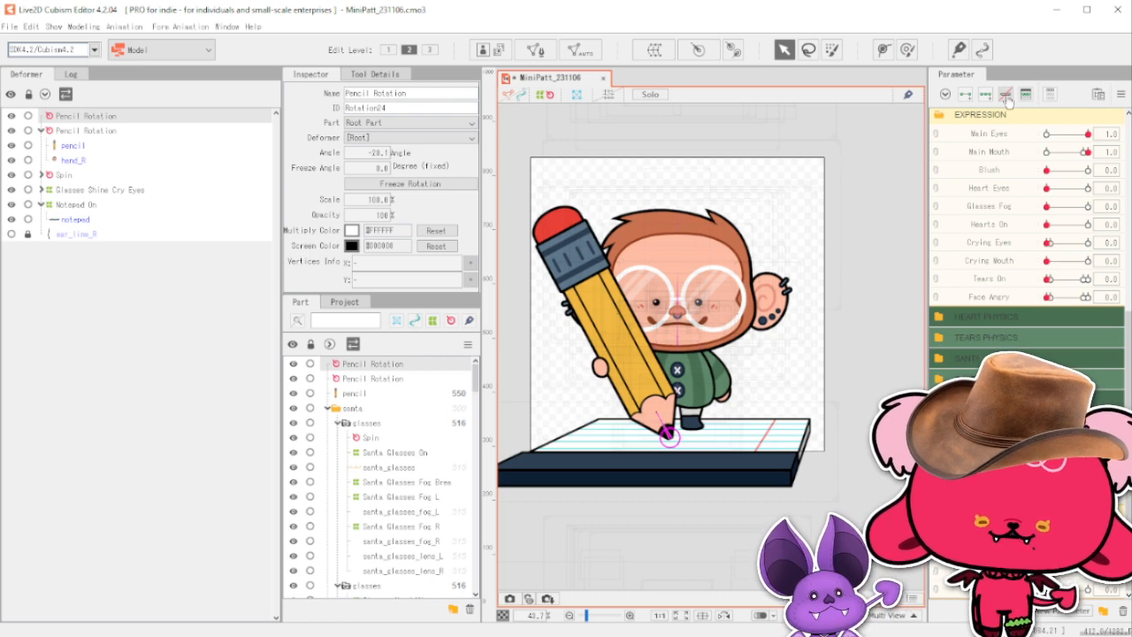
pyautogui.click(108, 133)
pyautogui.click(85, 116)
pyautogui.doubleClick(390, 93)
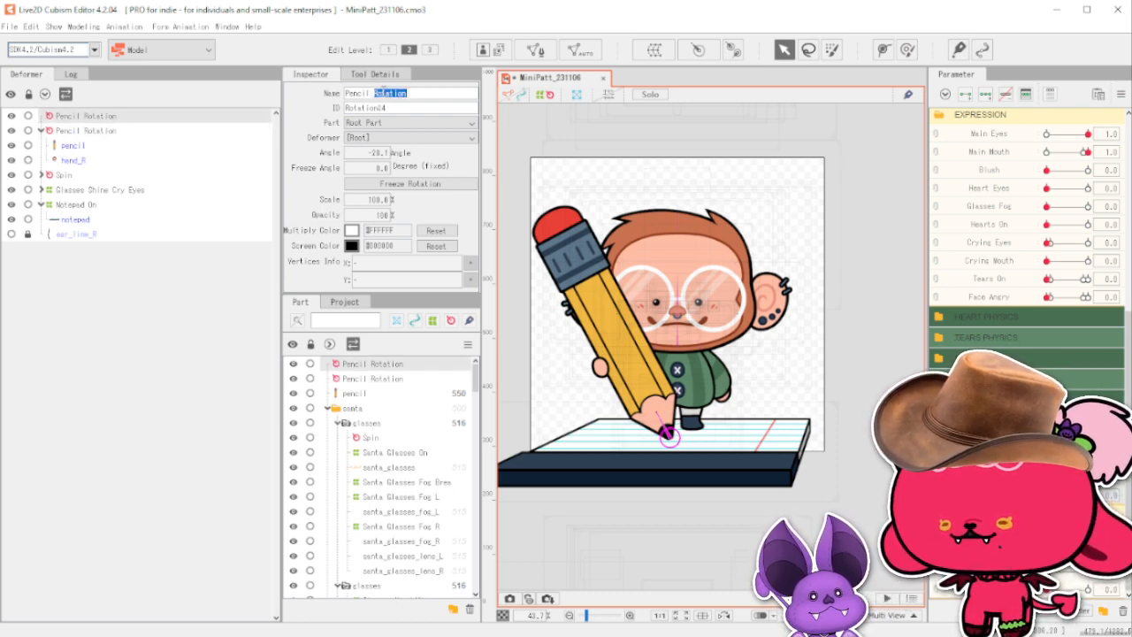
pyautogui.write('O')
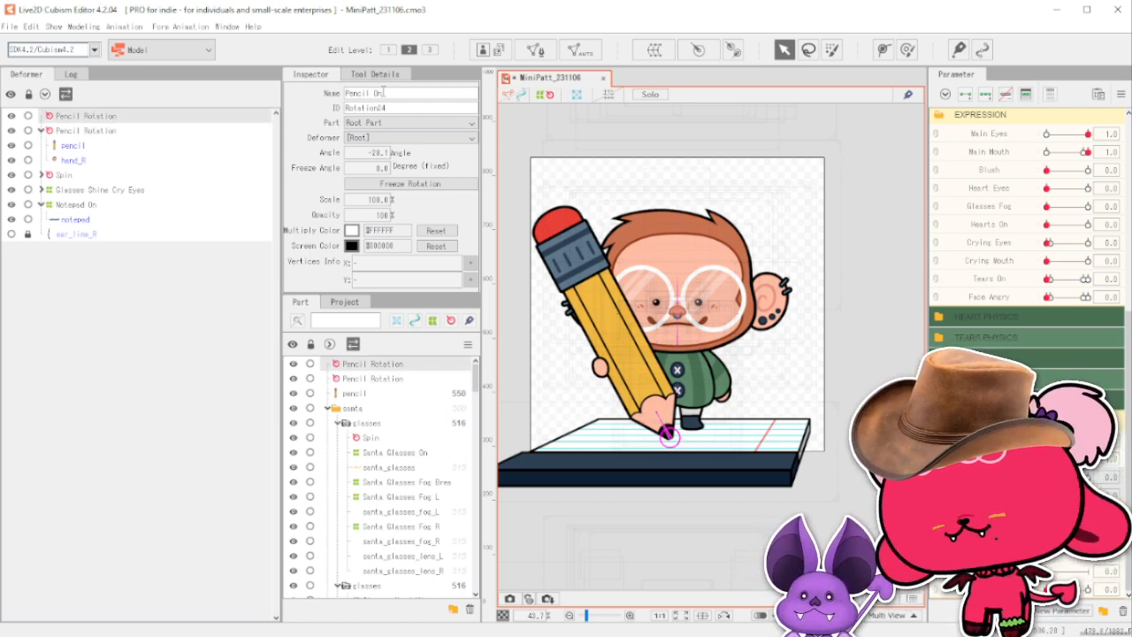
pyautogui.press('Return')
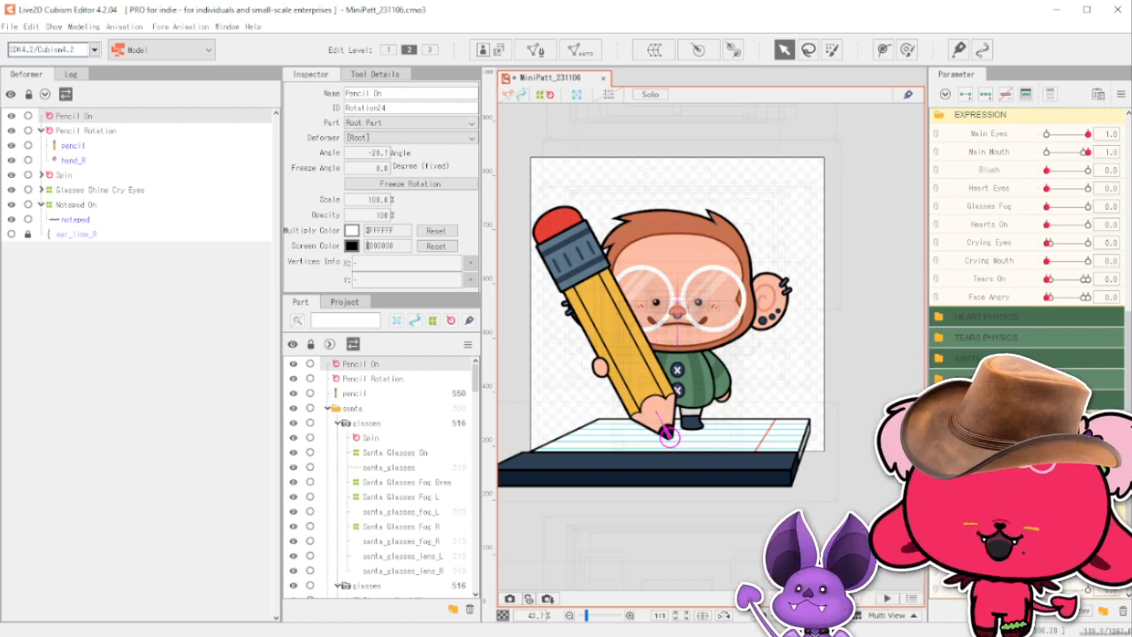
pyautogui.click(87, 131)
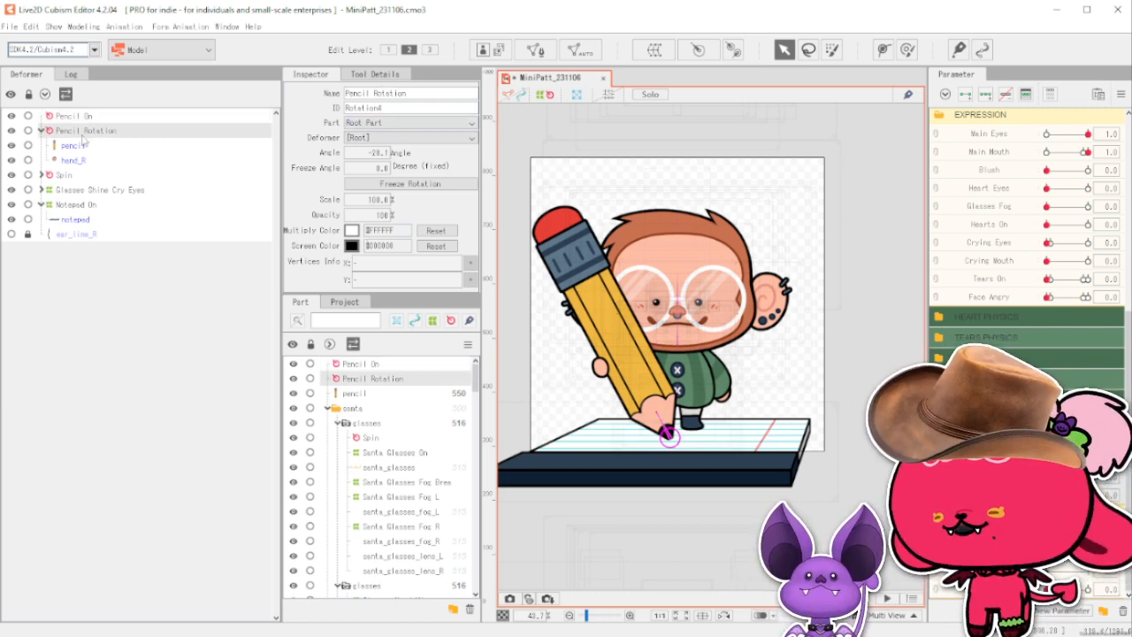
pyautogui.moveTo(77, 133); pyautogui.dragTo(79, 117)
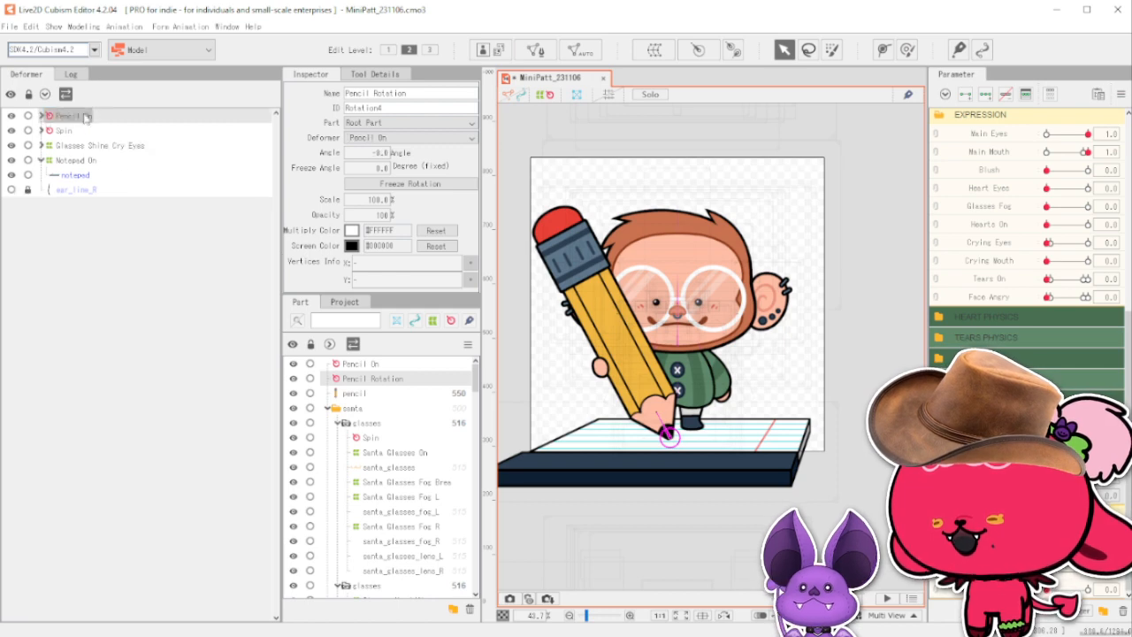
# Scale the Pencil On deformer to 15%, rotate it nearly horizontal, and move the small pencil onto the middle of the torso.
pyautogui.click(85, 116)
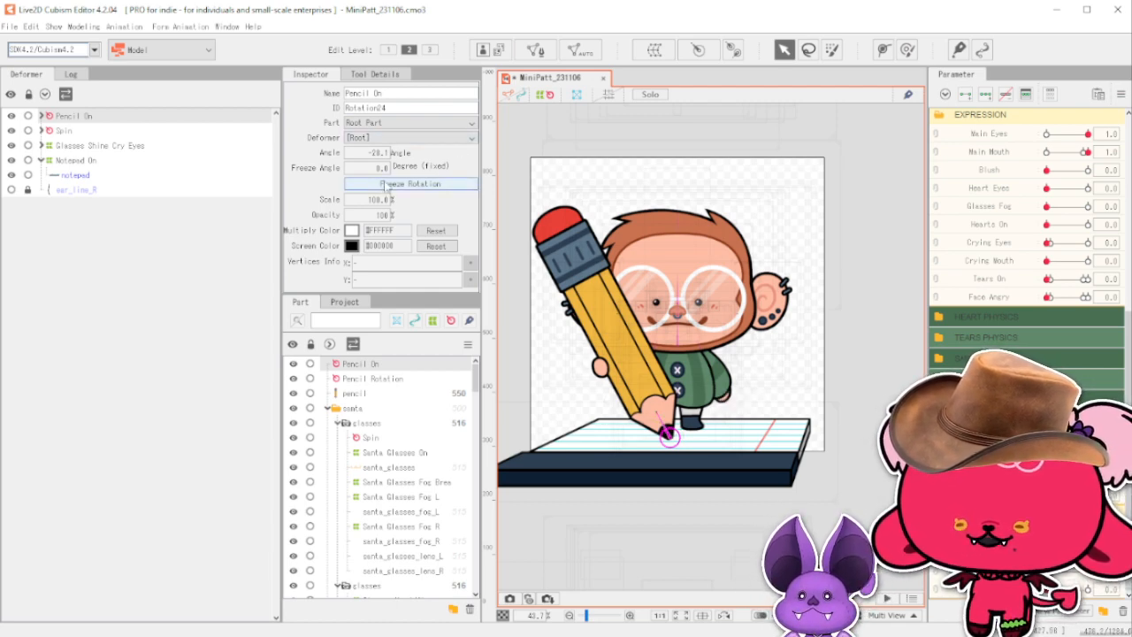
pyautogui.moveTo(380, 200); pyautogui.dragTo(326, 200)
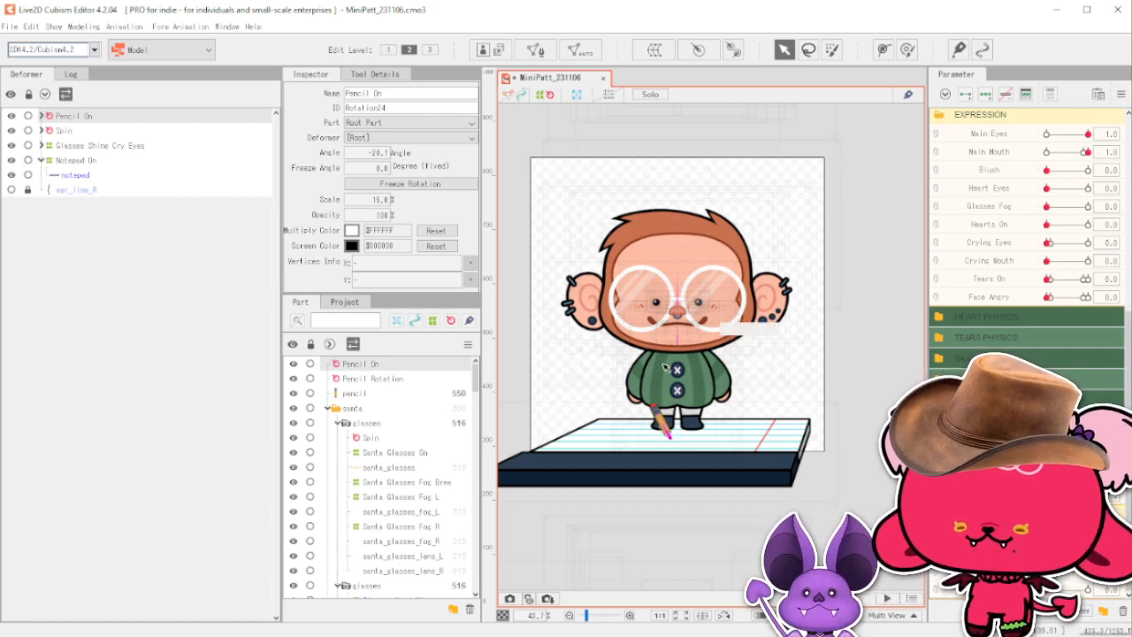
pyautogui.scroll(5, 659, 372)
pyautogui.moveTo(682, 500)
pyautogui.mouseDown()
pyautogui.moveTo(679, 478)
pyautogui.moveTo(691, 509)
pyautogui.moveTo(696, 395)
pyautogui.moveTo(686, 383)
pyautogui.moveTo(696, 388)
pyautogui.mouseUp()
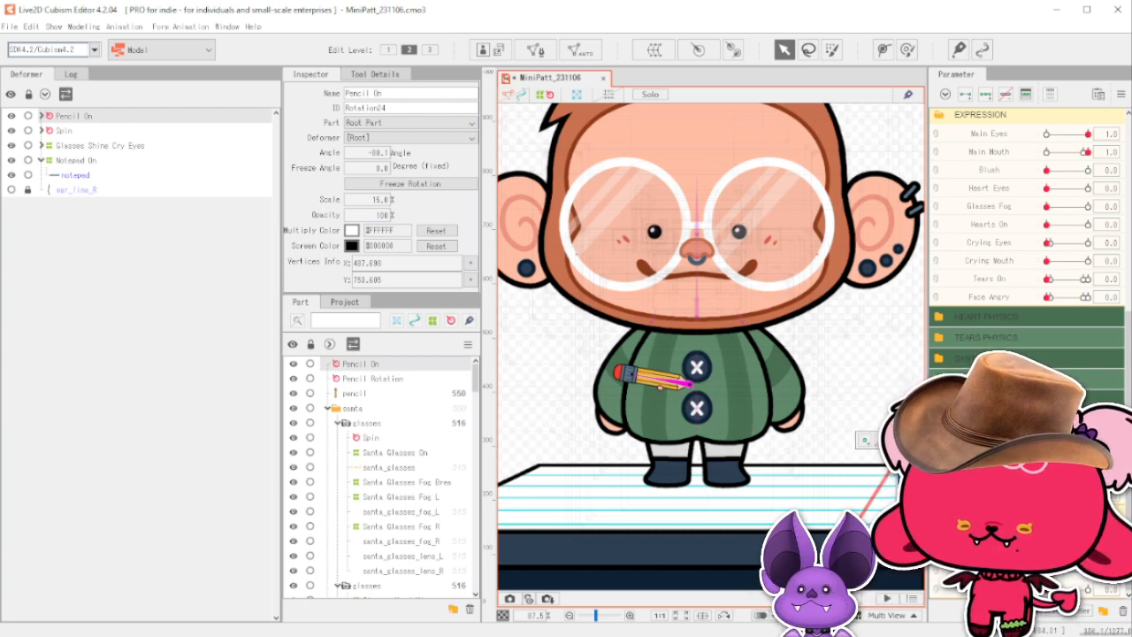
# Swap the Pencil On deformer's key values, 0.0 to 1.0 and 1.0 to 0.0, and preview the full-size pencil.
pyautogui.click(888, 440)
pyautogui.doubleClick(617, 281)
pyautogui.press('BackSpace')
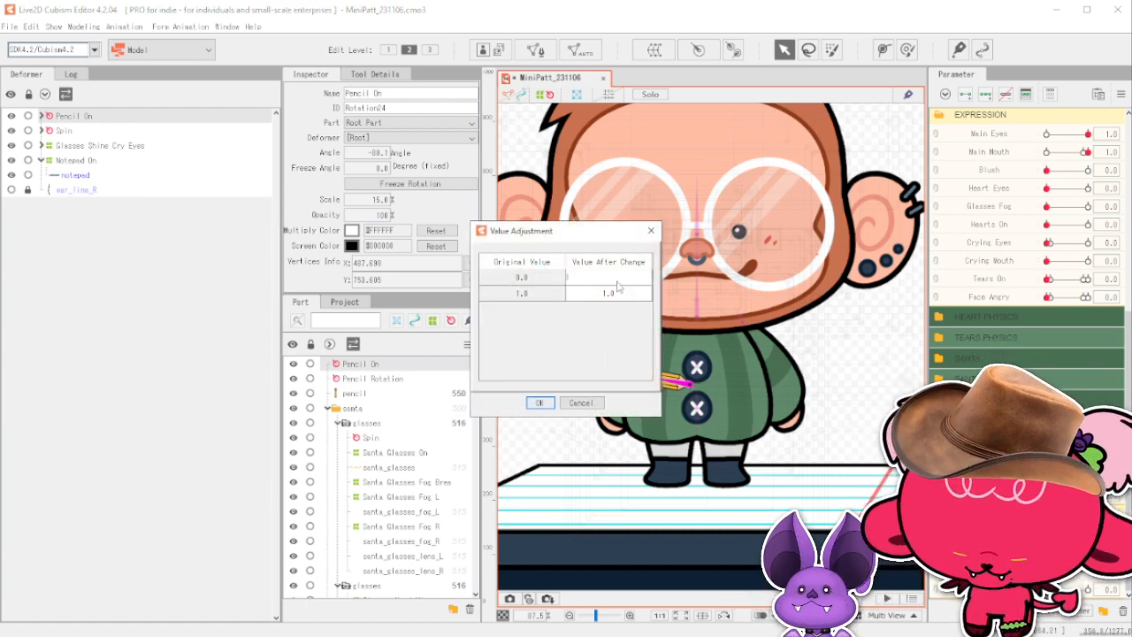
pyautogui.write('1')
pyautogui.press('Return')
pyautogui.write('0')
pyautogui.press('Return')
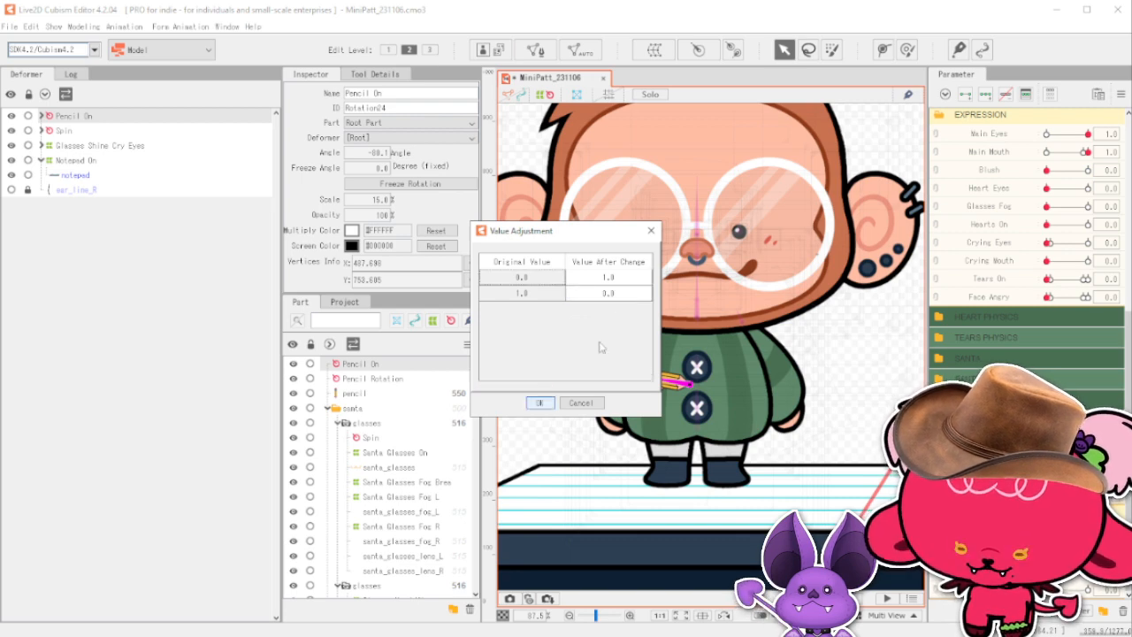
pyautogui.click(541, 404)
pyautogui.scroll(-3, 773, 366)
pyautogui.moveTo(1088, 516)
pyautogui.mouseDown()
pyautogui.moveTo(1047, 517)
pyautogui.moveTo(1088, 516)
pyautogui.mouseUp()
pyautogui.scroll(-2, 408, 512)
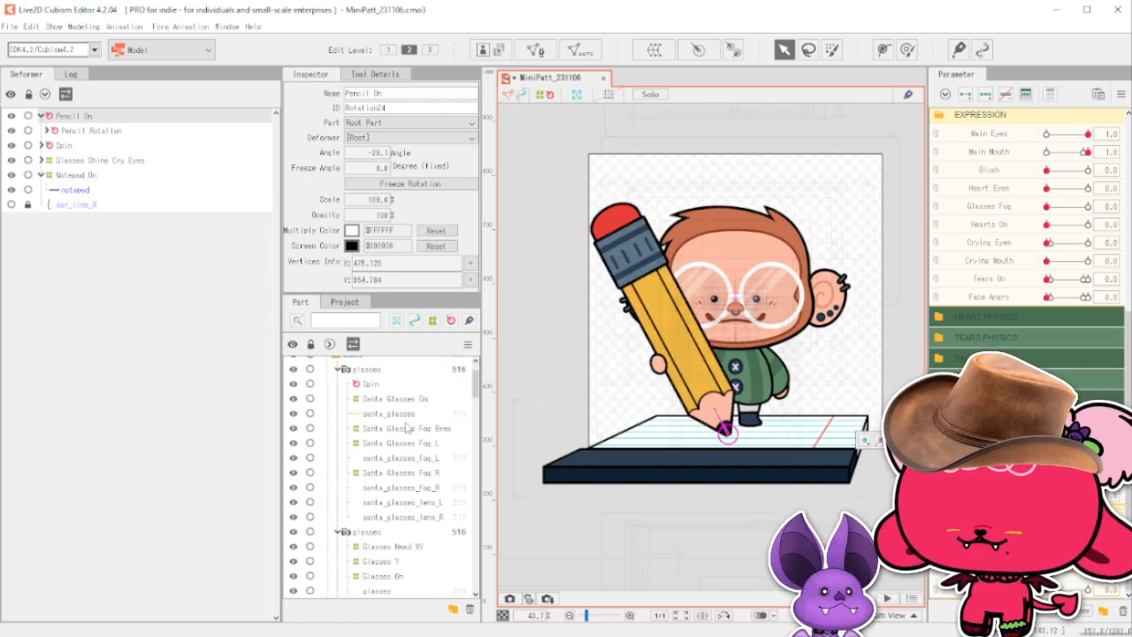
# Collapse the whole part tree and select the pencil art mesh.
pyautogui.scroll(-8, 408, 434)
pyautogui.scroll(-3, 408, 434)
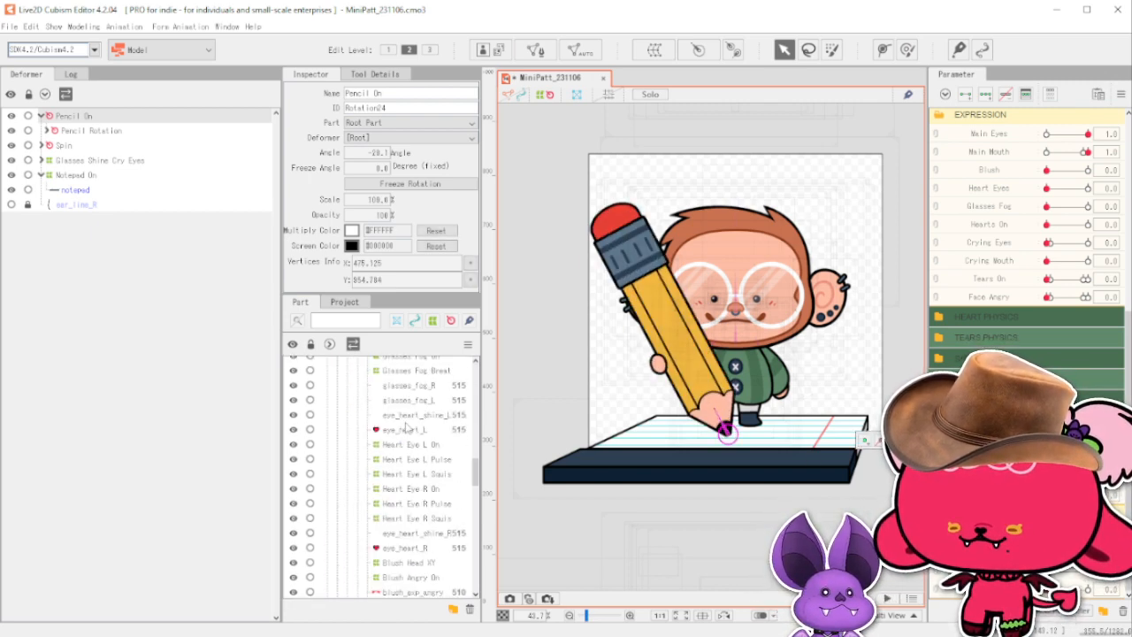
pyautogui.click(330, 344)
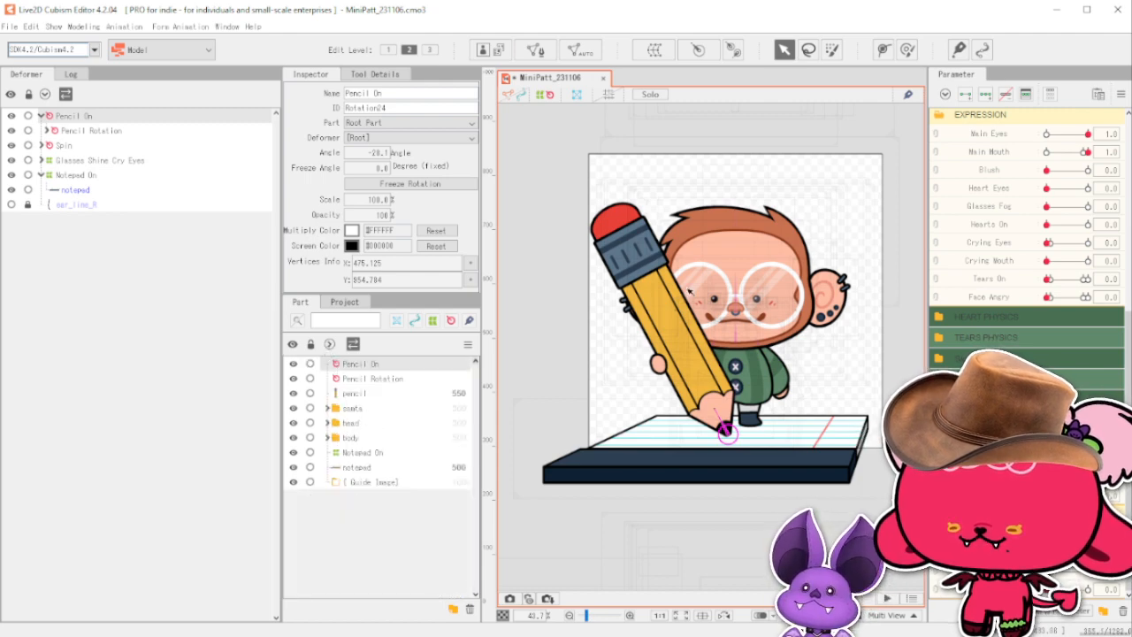
pyautogui.click(354, 395)
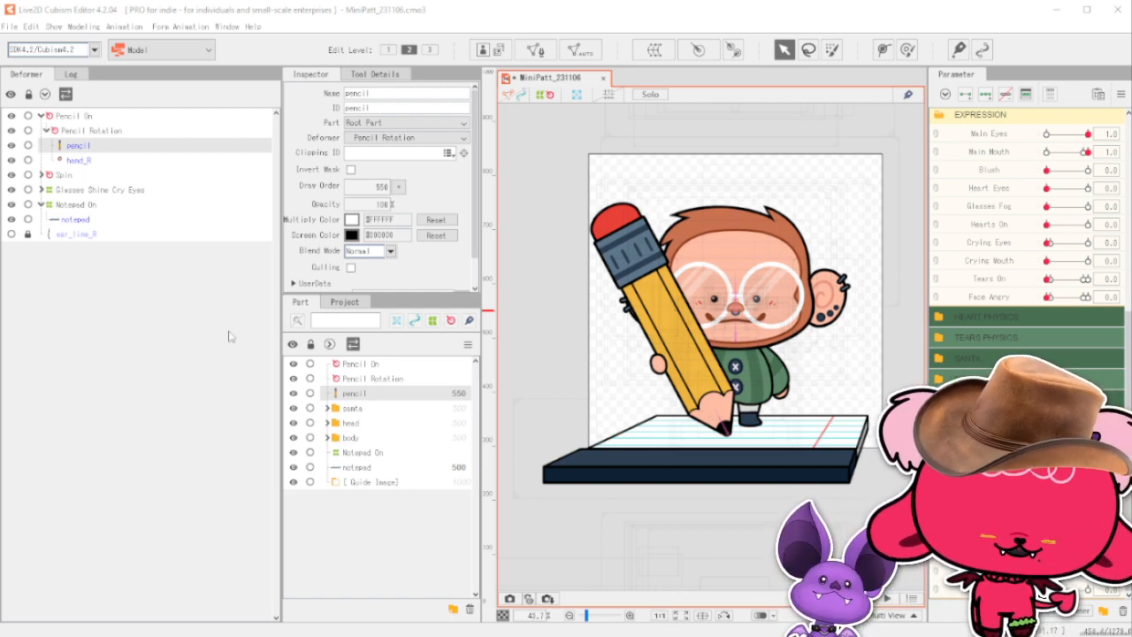
pyautogui.moveTo(1088, 496)
pyautogui.mouseDown()
pyautogui.moveTo(1046, 497)
pyautogui.moveTo(1088, 496)
pyautogui.mouseUp()
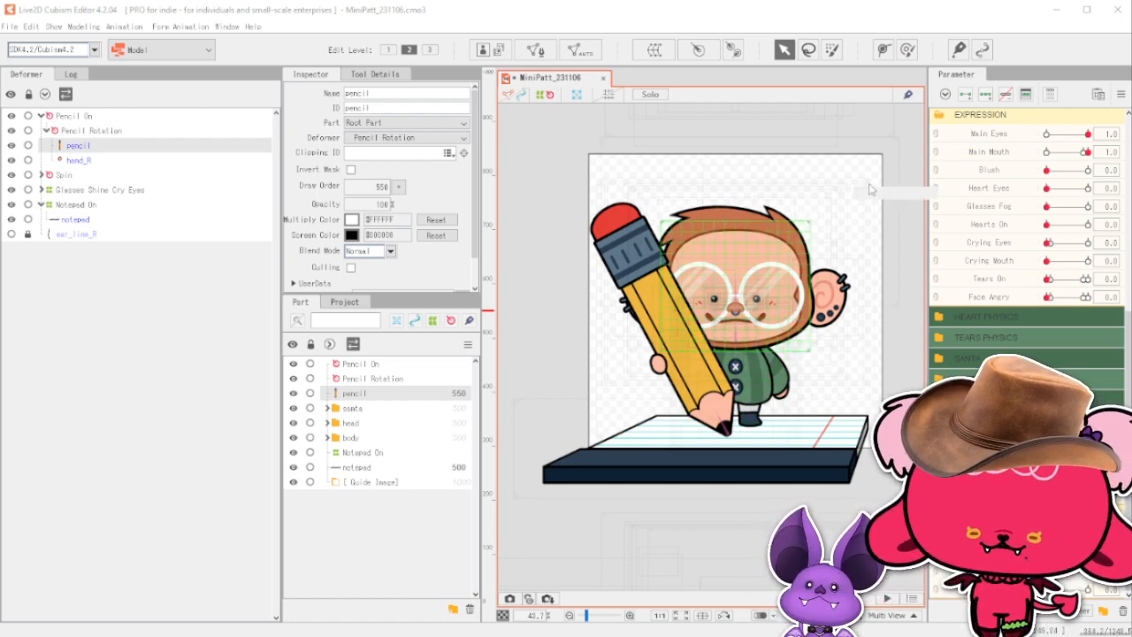
pyautogui.press('super+e')
pyautogui.click(1057, 10)
pyautogui.moveTo(885, 636)
pyautogui.mouseDown()
pyautogui.moveTo(849, 314)
pyautogui.moveTo(776, 13)
pyautogui.moveTo(819, 13)
pyautogui.mouseUp()
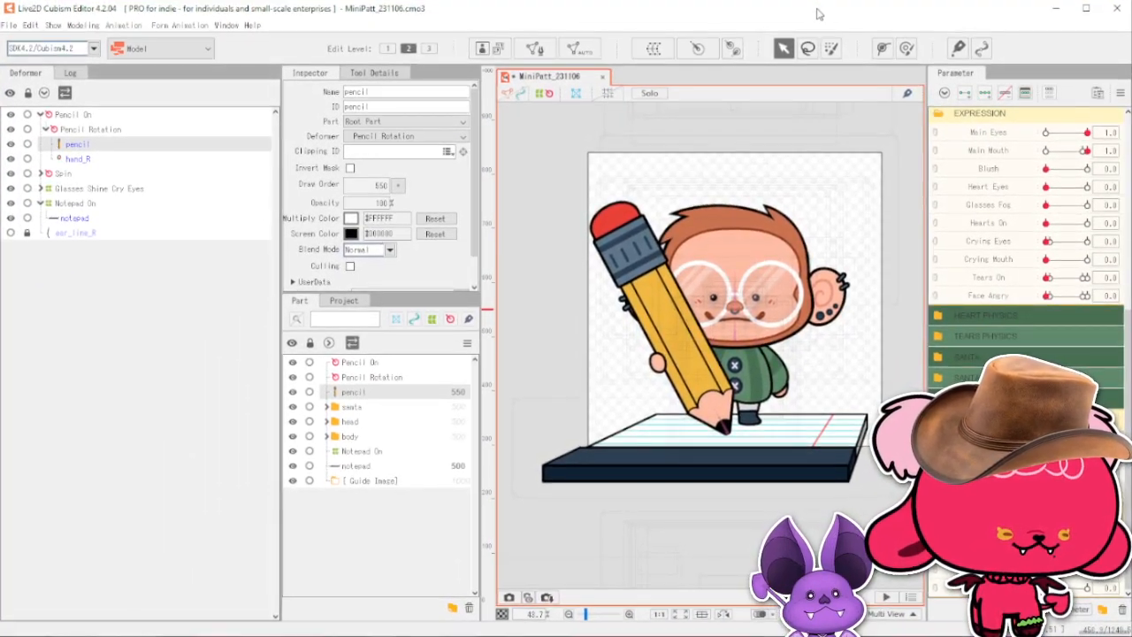
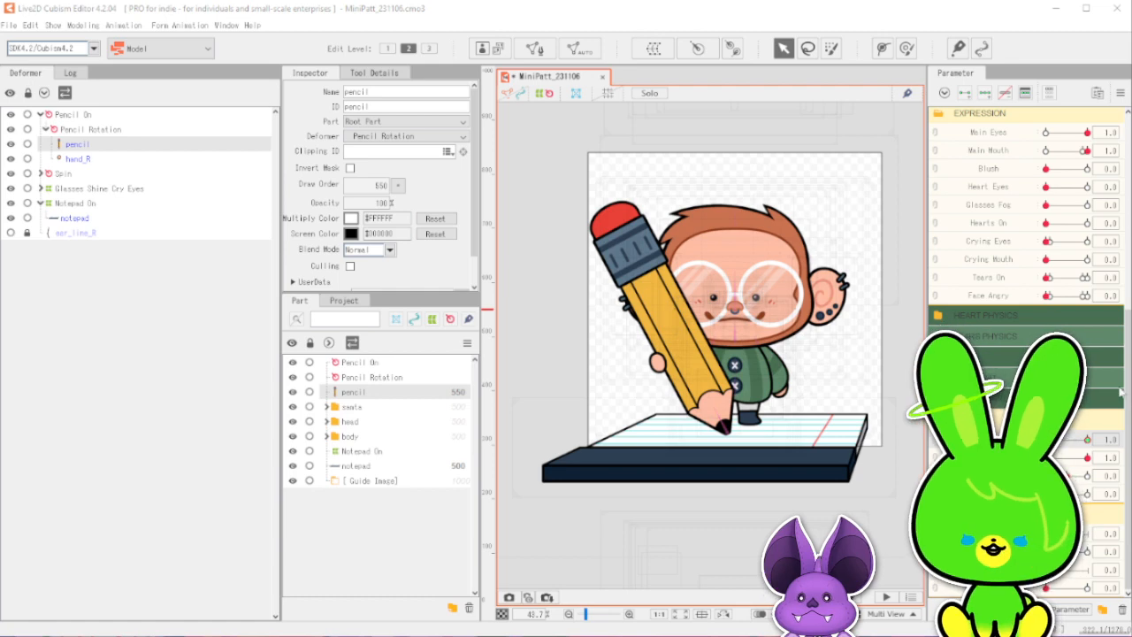
# Preview the Heart Eyes and Crying Eyes expressions at 1.0 with Main Eyes at 0.0, and reset both to 0.0.
pyautogui.scroll(3, 1020, 322)
pyautogui.scroll(-2, 1021, 321)
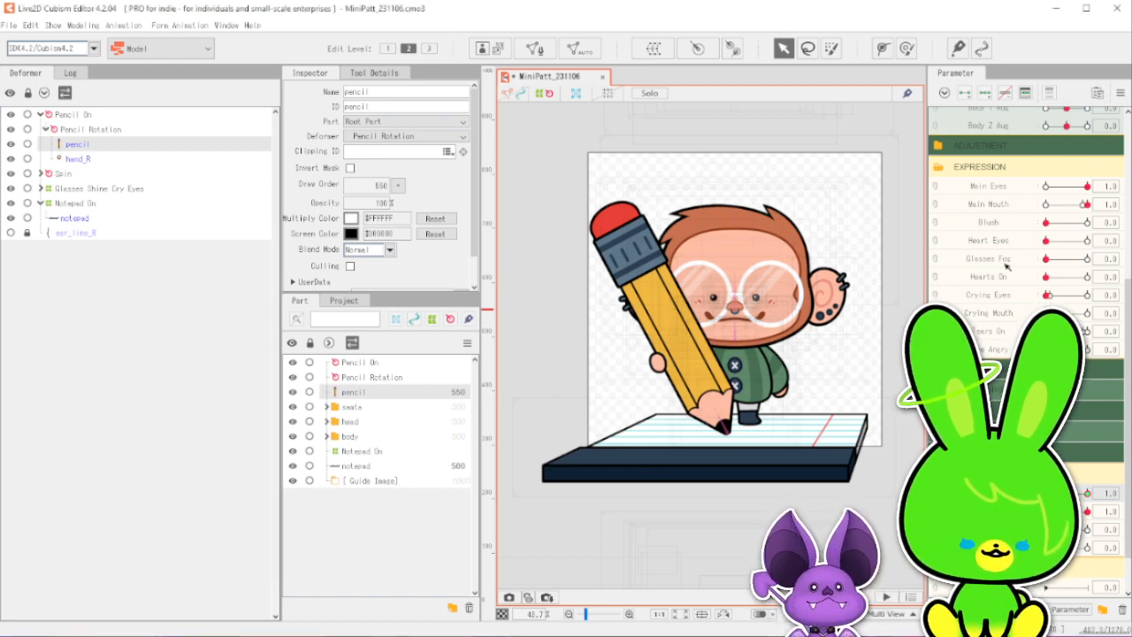
pyautogui.scroll(1, 1009, 266)
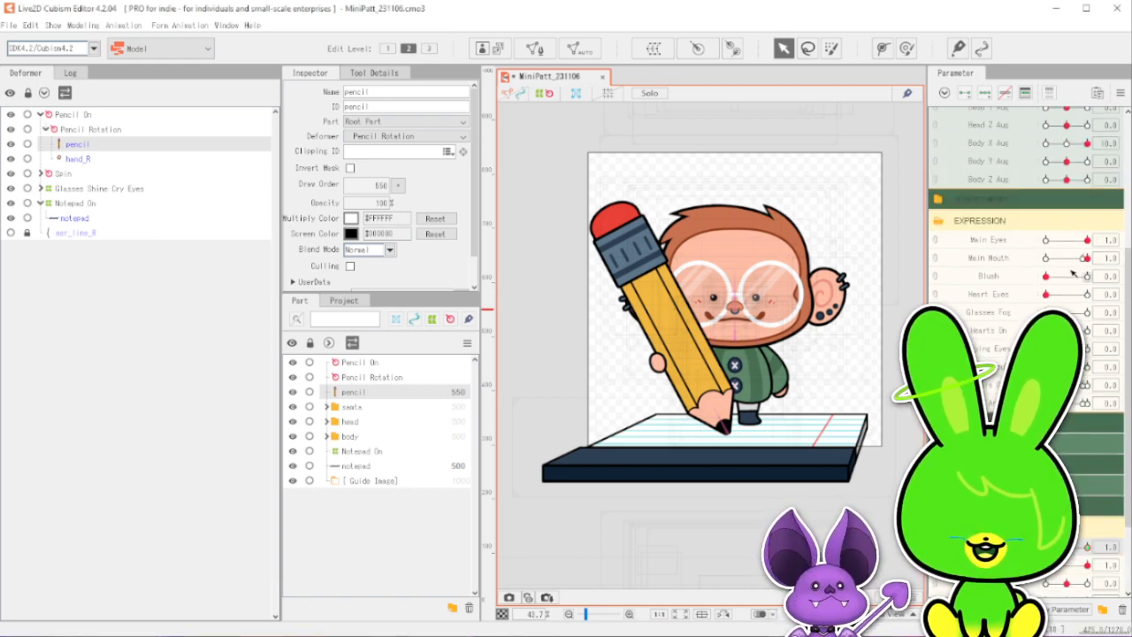
pyautogui.scroll(1, 1073, 266)
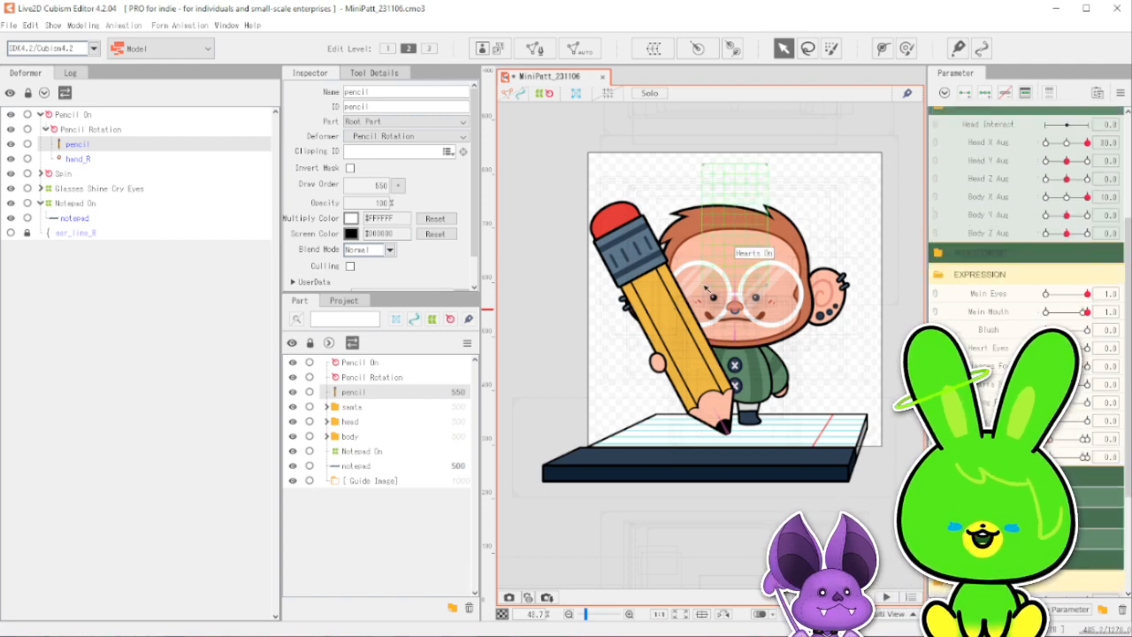
pyautogui.click(553, 104)
pyautogui.scroll(2, 737, 262)
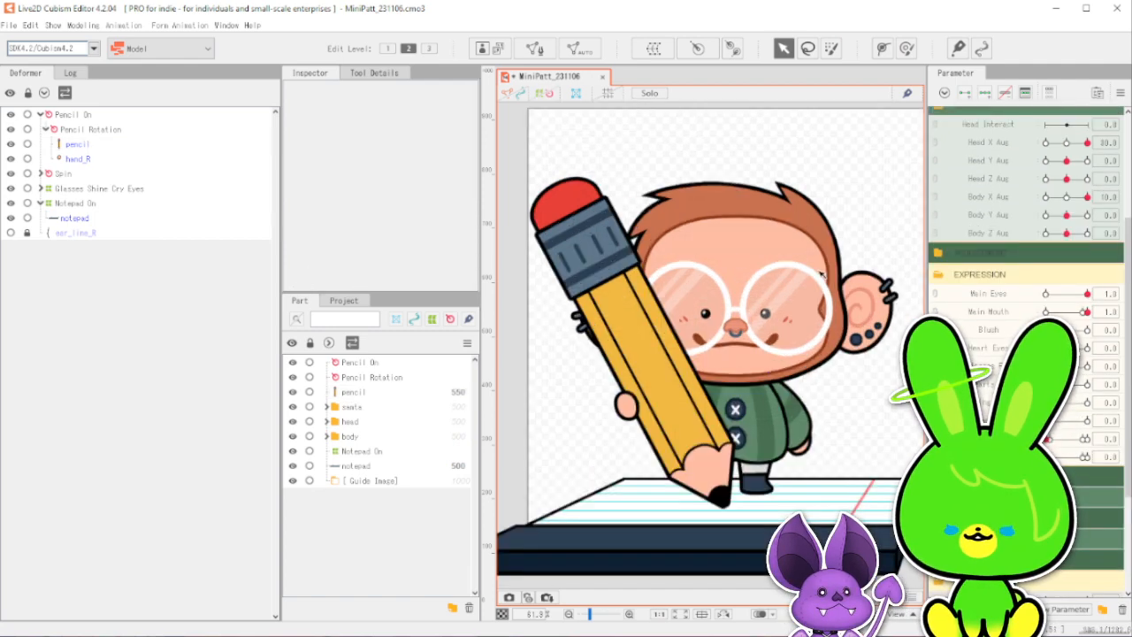
pyautogui.moveTo(1087, 293); pyautogui.dragTo(1090, 348)
pyautogui.moveTo(1046, 403)
pyautogui.mouseDown()
pyautogui.moveTo(1097, 406)
pyautogui.moveTo(1048, 405)
pyautogui.mouseUp()
pyautogui.moveTo(1048, 405); pyautogui.dragTo(1091, 405)
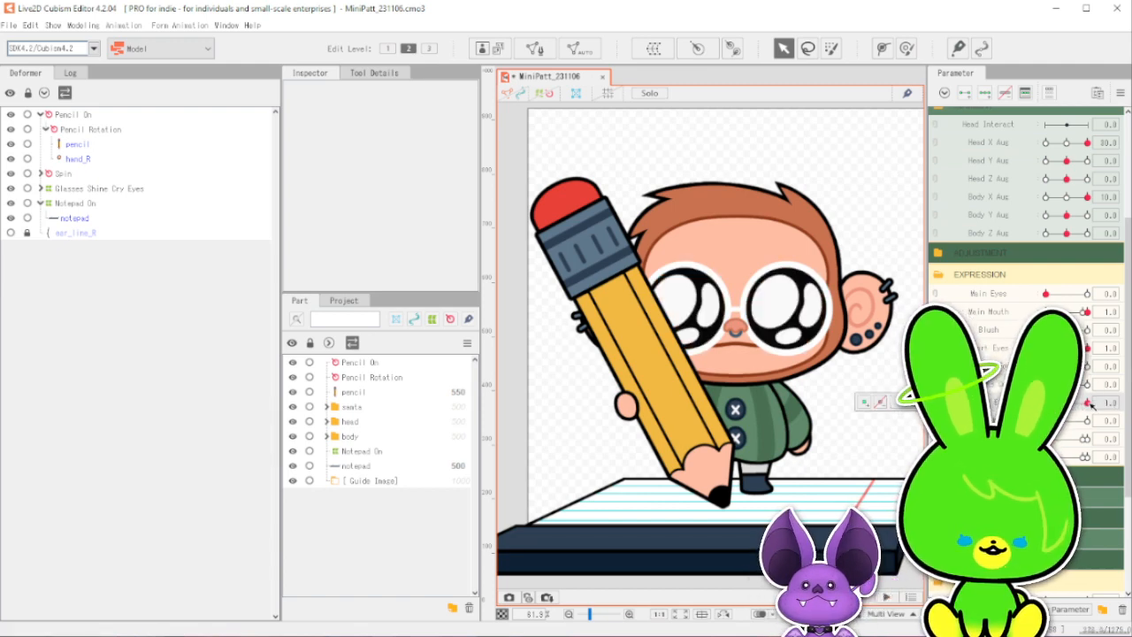
pyautogui.moveTo(1092, 405); pyautogui.dragTo(1048, 405)
pyautogui.moveTo(1090, 349); pyautogui.dragTo(1047, 349)
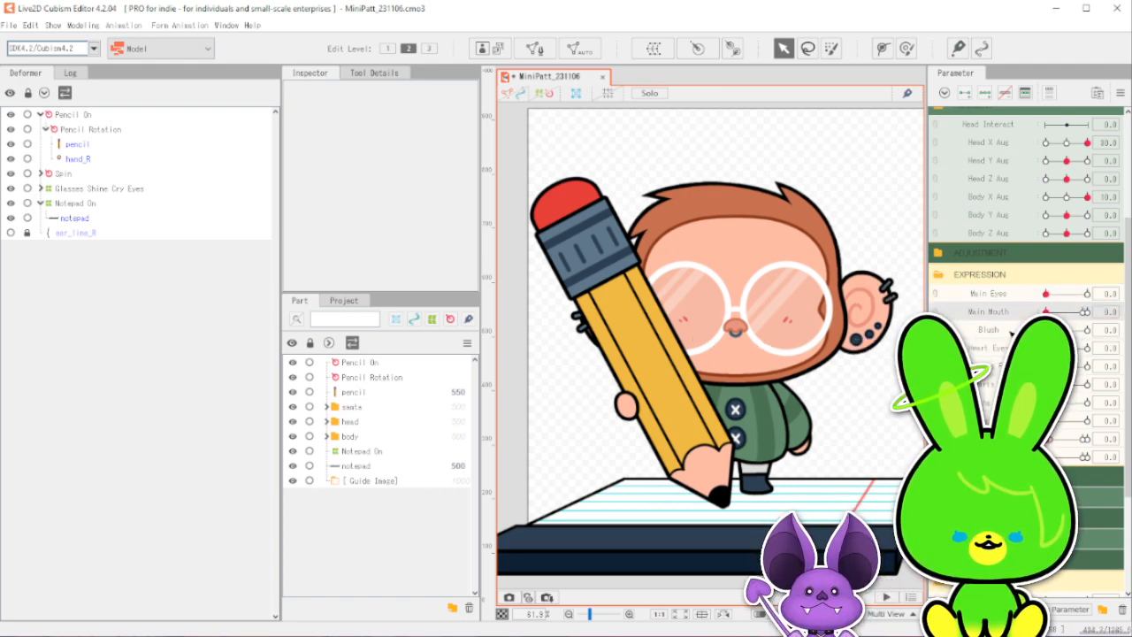
# Preview the face with Main Mouth at 0.0, and restore Main Eyes and Main Mouth to 1.0.
pyautogui.moveTo(1088, 312); pyautogui.dragTo(1046, 313)
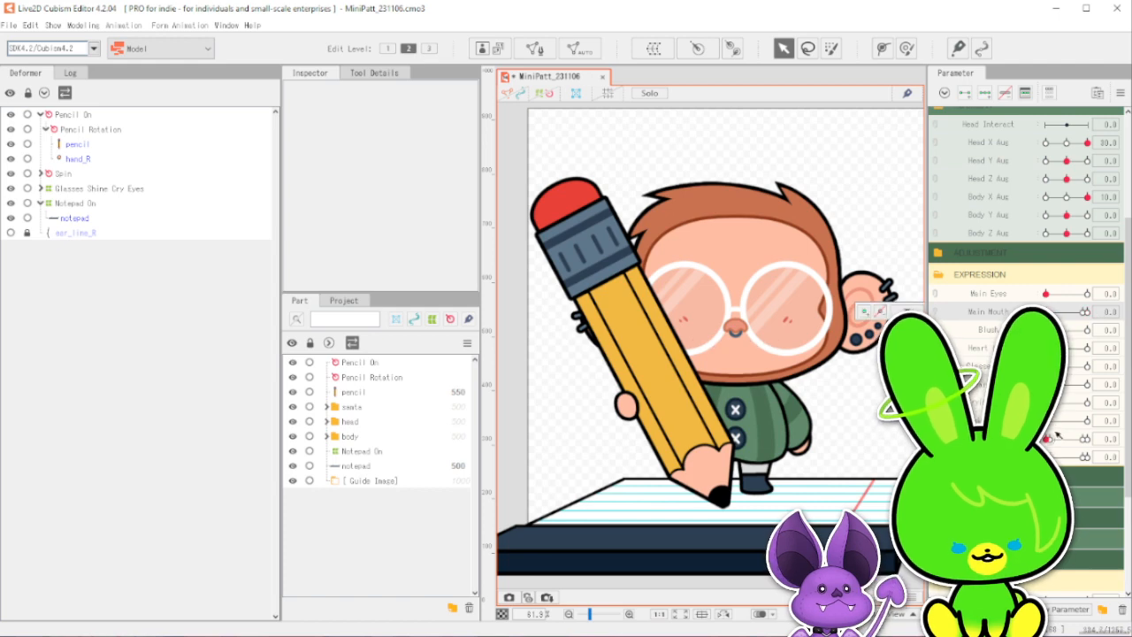
pyautogui.moveTo(1053, 425)
pyautogui.mouseDown()
pyautogui.moveTo(1097, 422)
pyautogui.moveTo(1044, 422)
pyautogui.mouseUp()
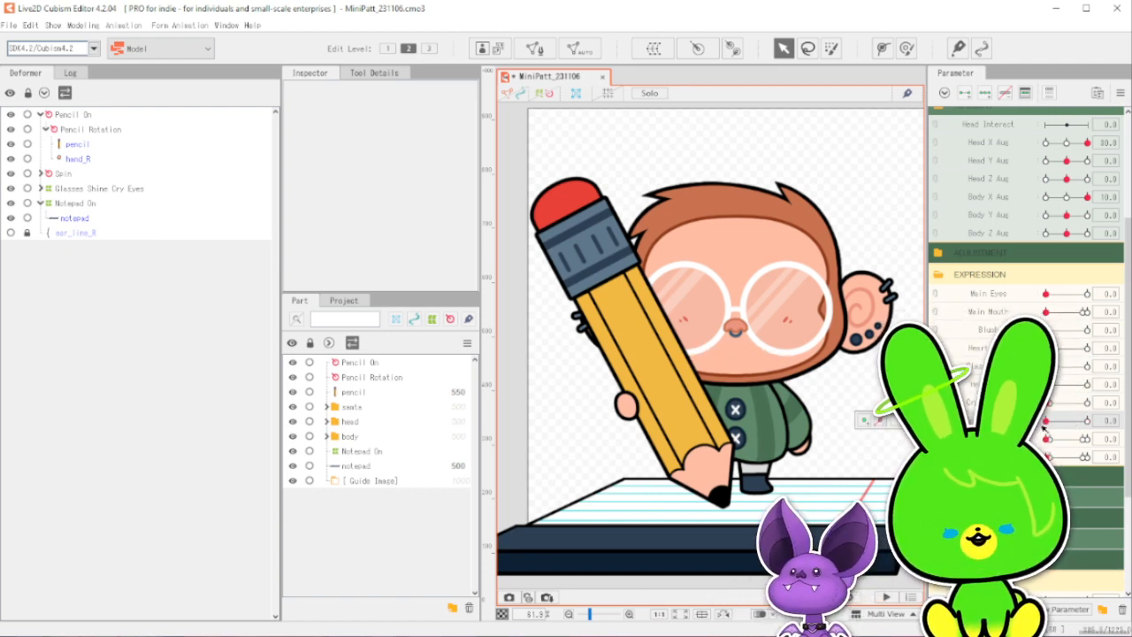
pyautogui.moveTo(1061, 300); pyautogui.dragTo(1018, 340)
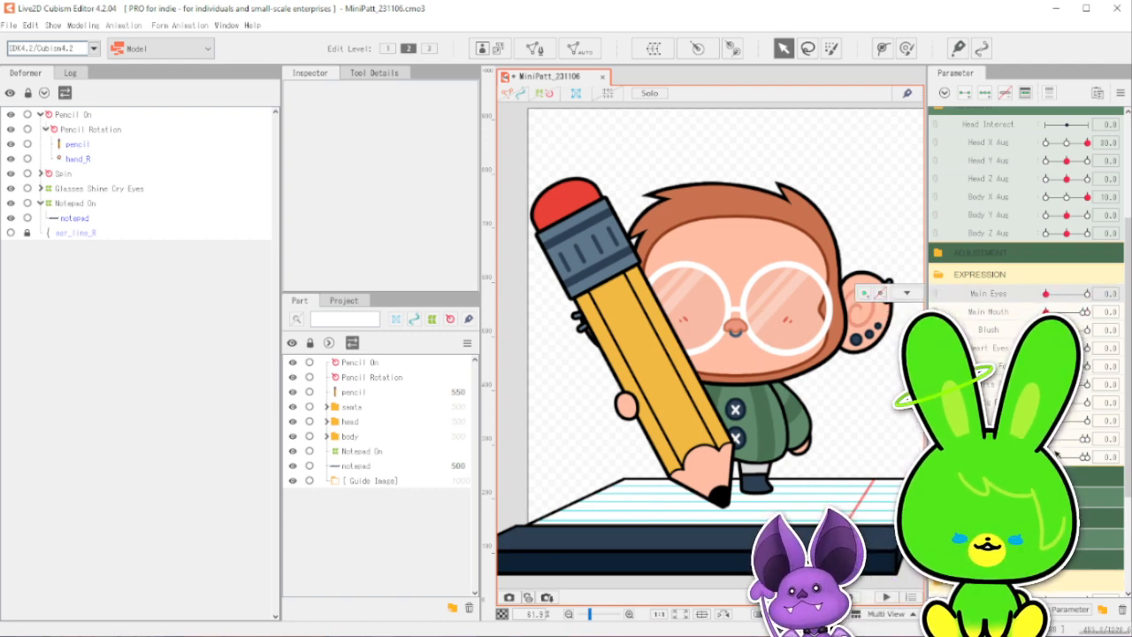
pyautogui.moveTo(1053, 294); pyautogui.dragTo(1088, 293)
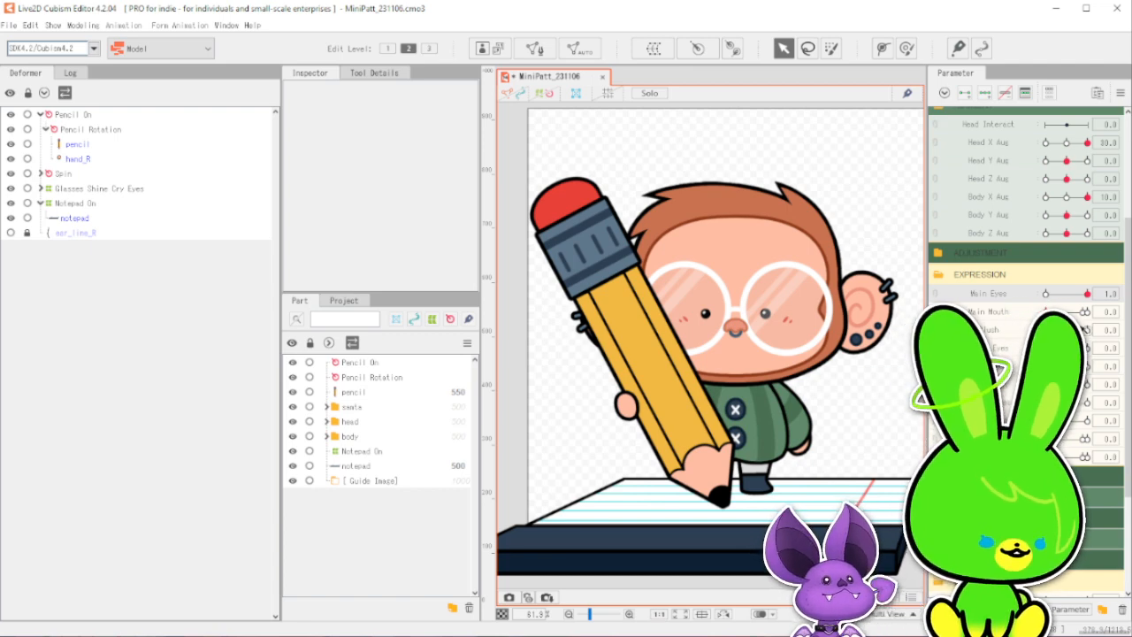
pyautogui.scroll(-1, 1026, 265)
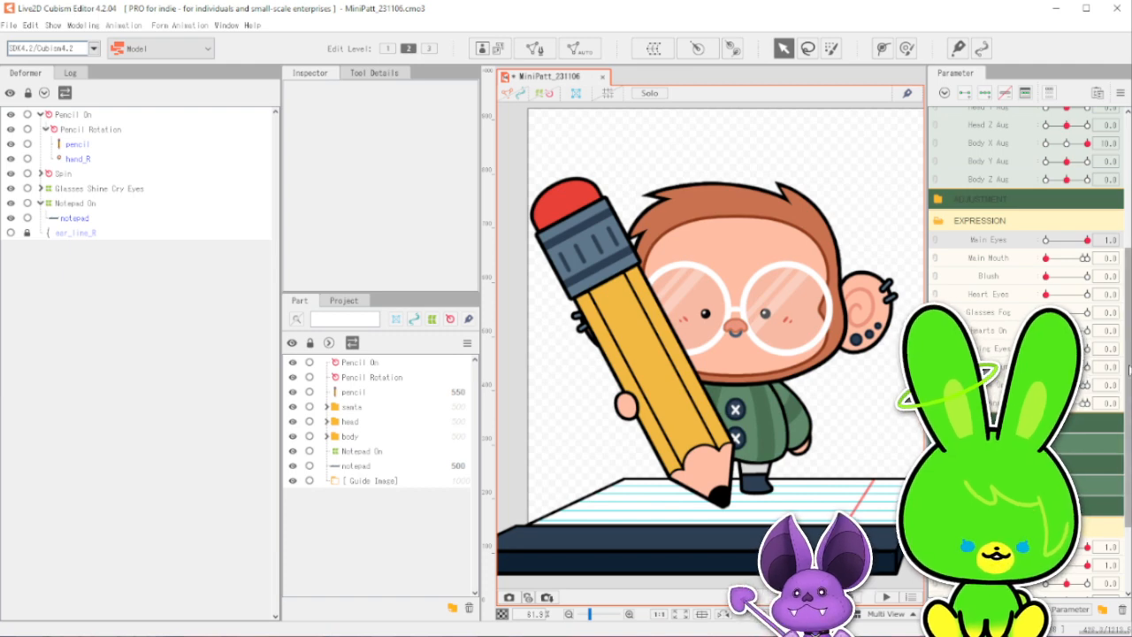
pyautogui.scroll(4, 1129, 370)
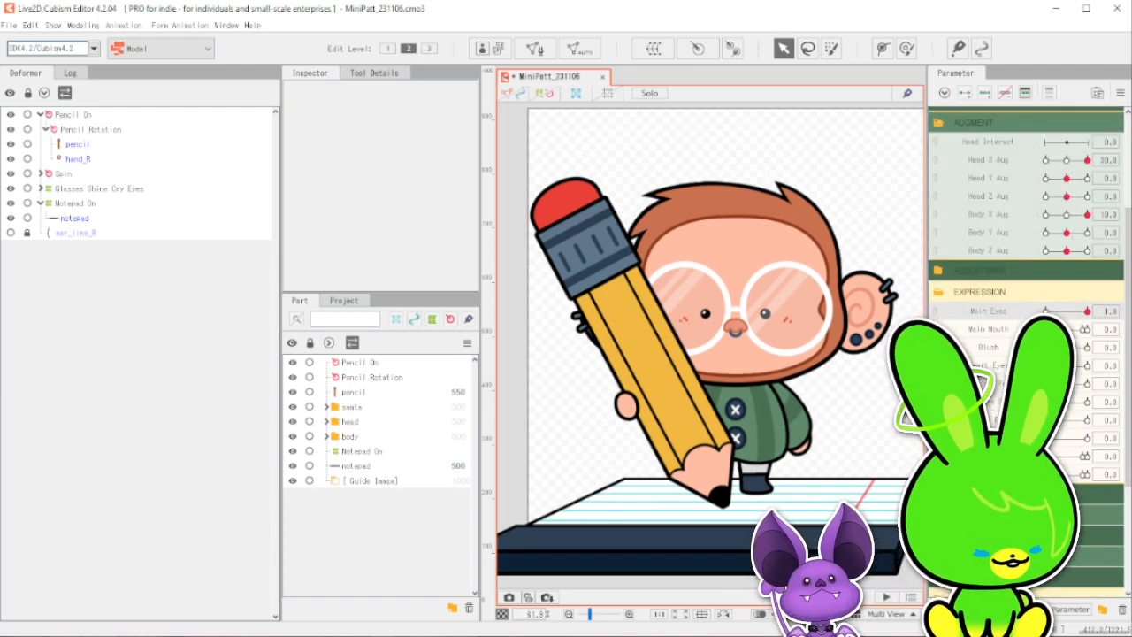
pyautogui.scroll(-3, 1129, 360)
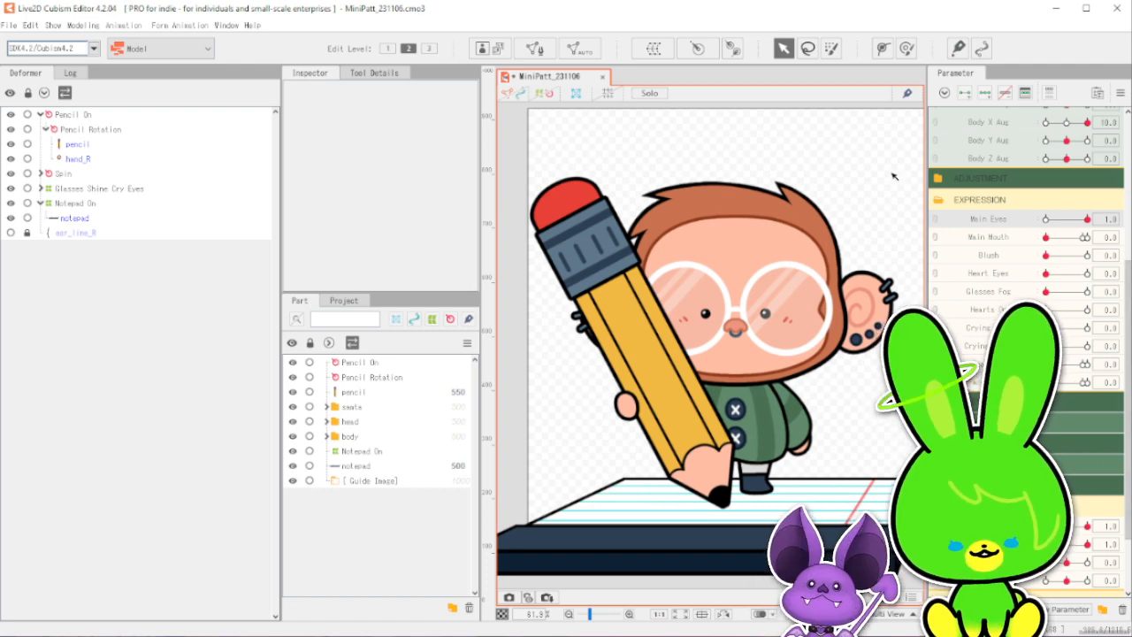
pyautogui.moveTo(1057, 237); pyautogui.dragTo(1086, 237)
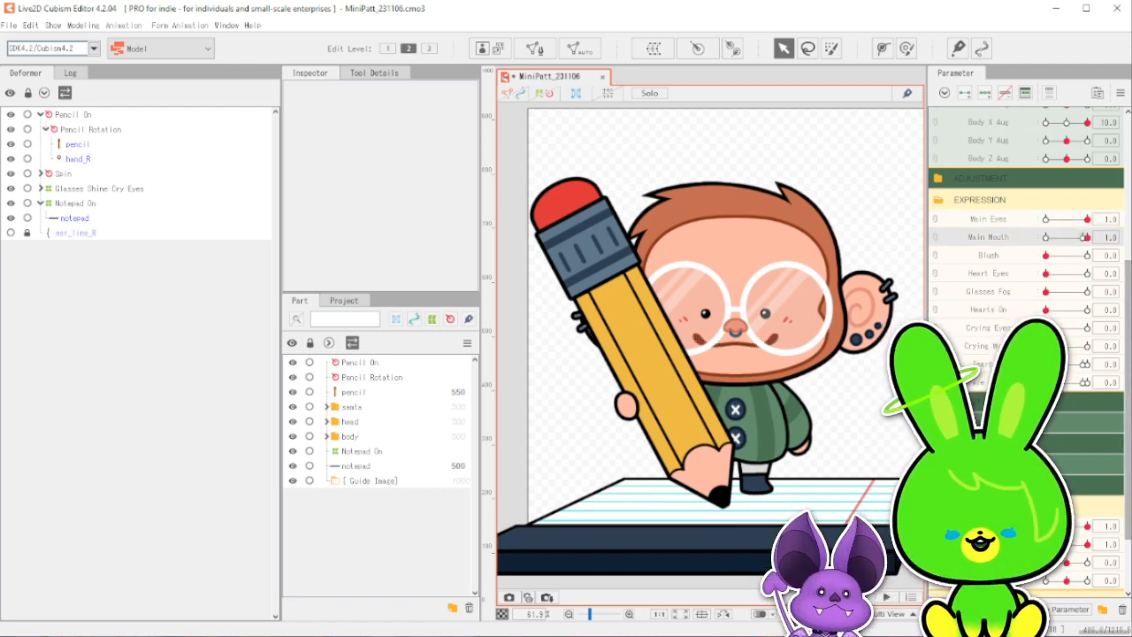
# Test the pencil toggle parameter at 0.0 and back at 1.0, and hide the pencil and hand_R meshes.
pyautogui.moveTo(1089, 527); pyautogui.dragTo(1047, 526)
pyautogui.moveTo(1046, 526)
pyautogui.mouseDown()
pyautogui.moveTo(1089, 527)
pyautogui.moveTo(1047, 527)
pyautogui.mouseUp()
pyautogui.moveTo(1047, 526); pyautogui.dragTo(1089, 526)
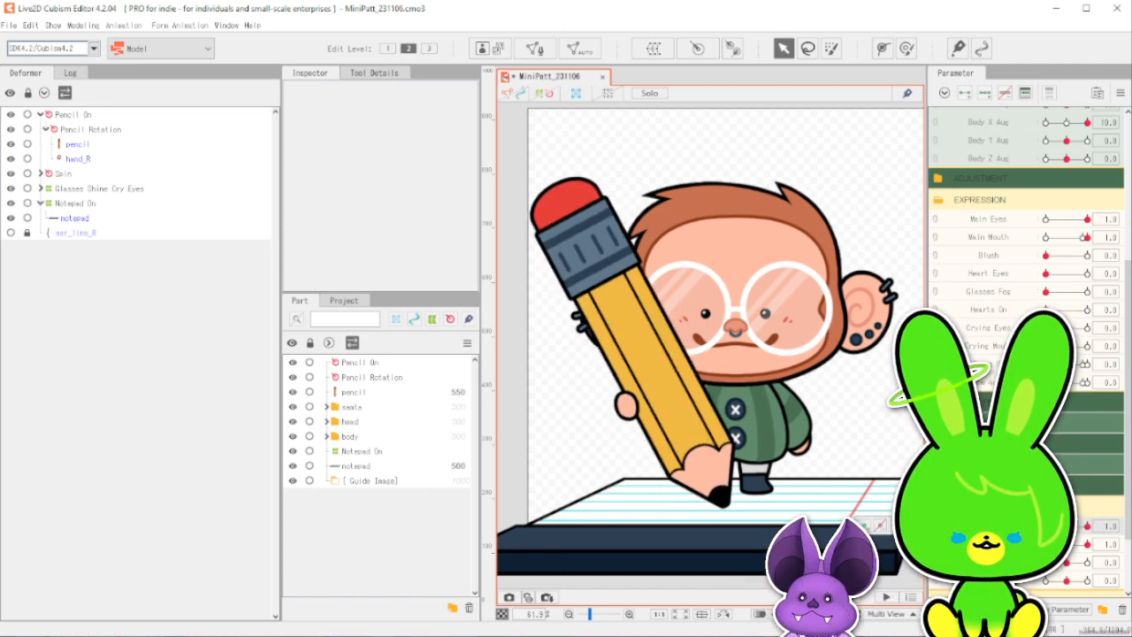
pyautogui.click(11, 143)
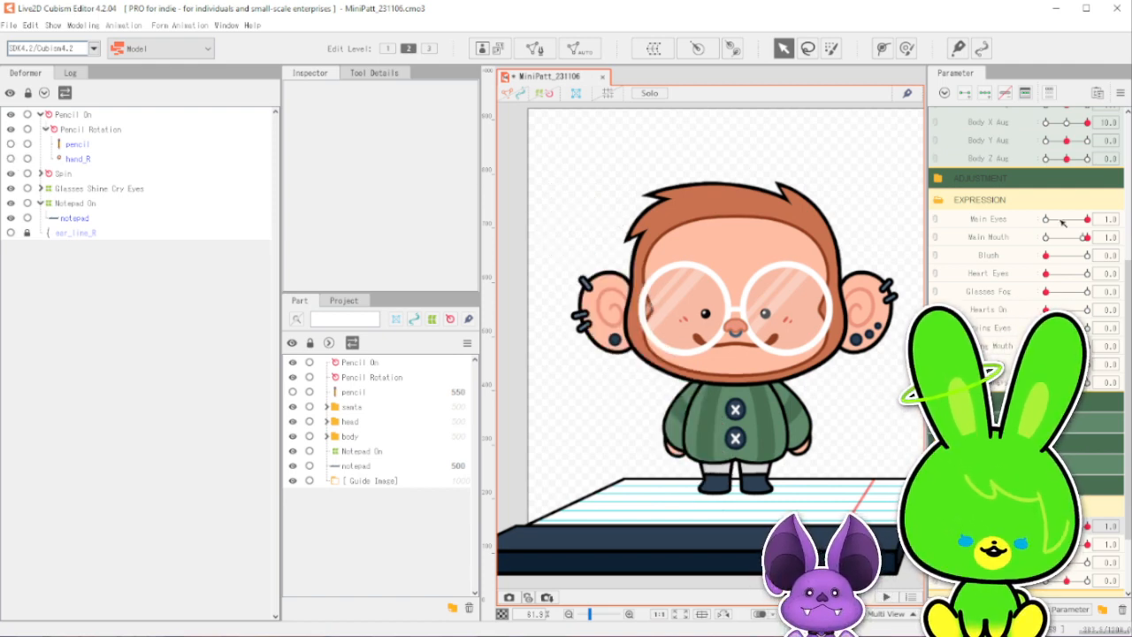
# Expand the MOUTH parameter group and set Tongue Out to 1.0.
pyautogui.moveTo(1127, 318); pyautogui.dragTo(1127, 206)
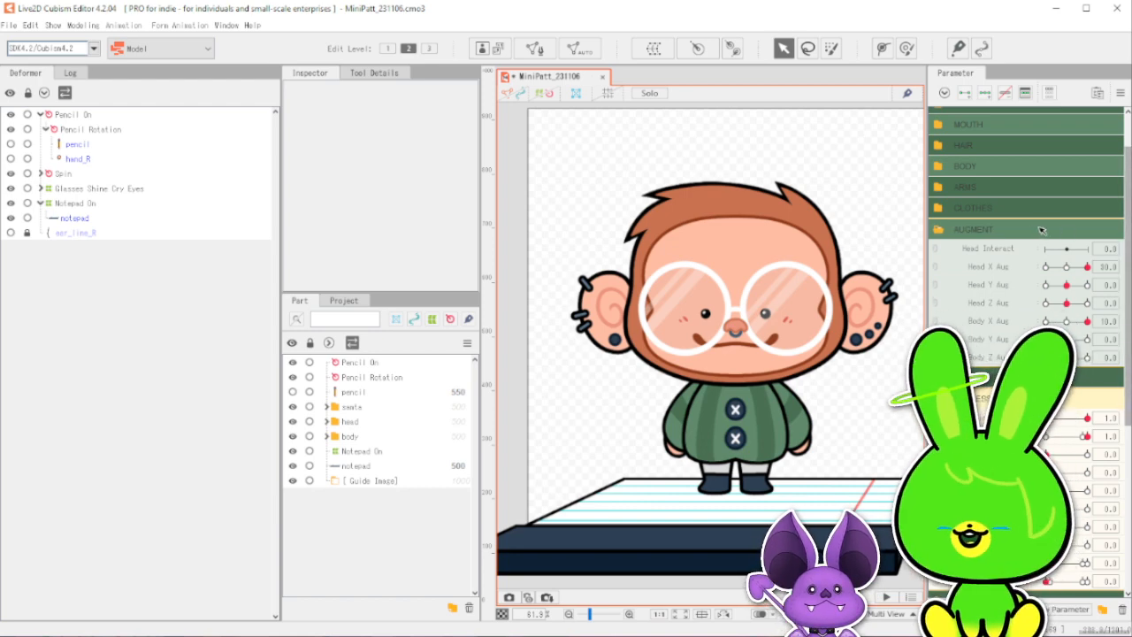
pyautogui.moveTo(1128, 270); pyautogui.dragTo(1128, 239)
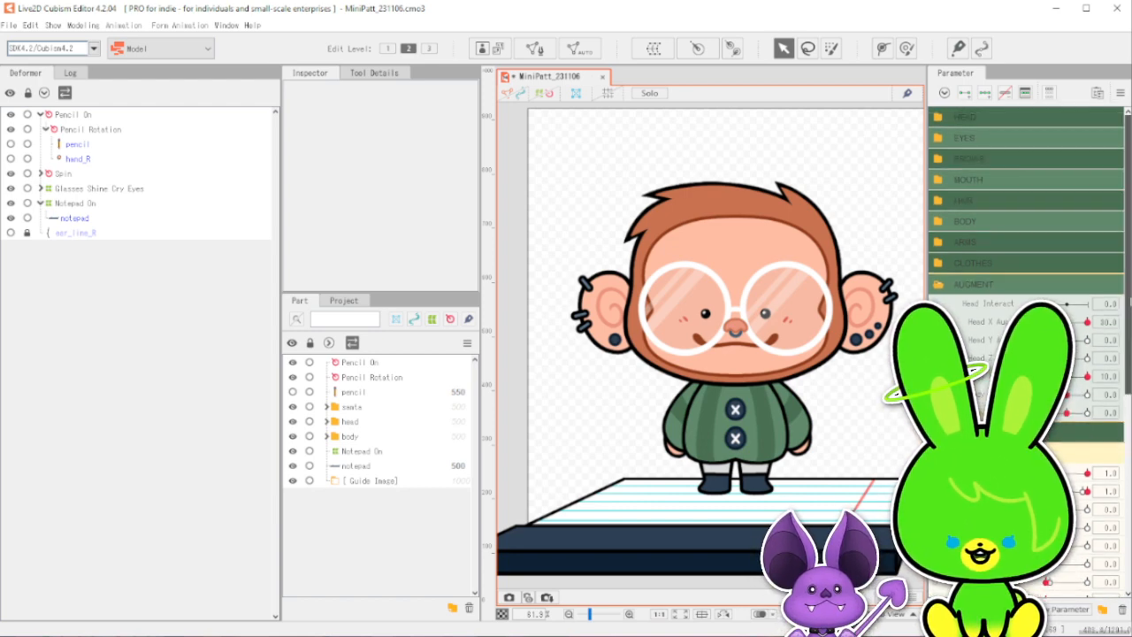
pyautogui.click(1014, 178)
pyautogui.scroll(-3, 1062, 446)
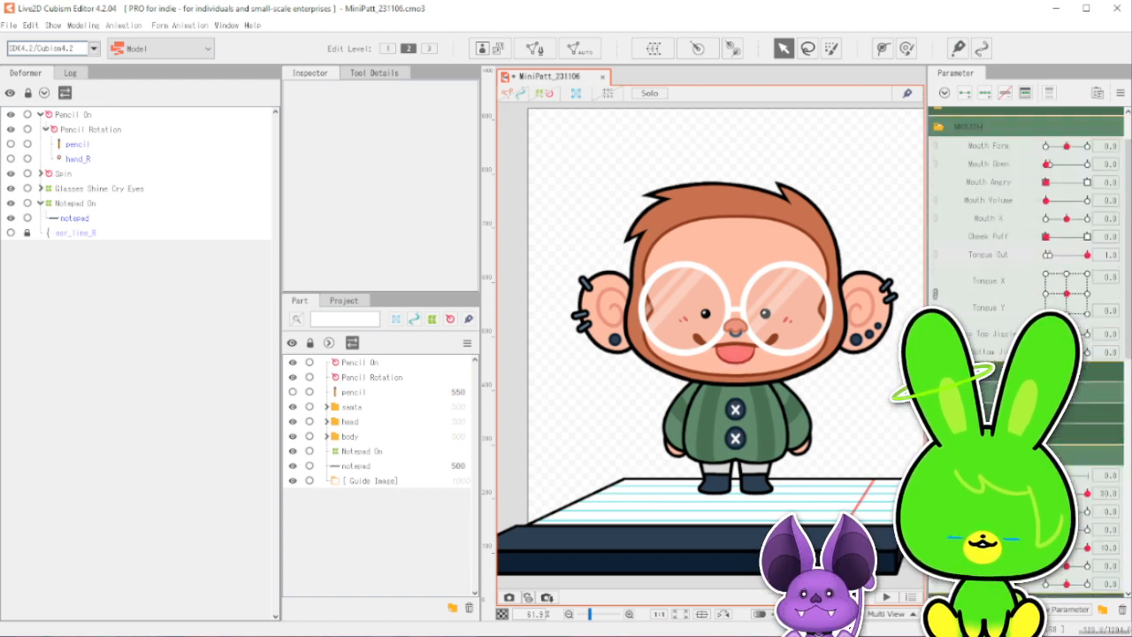
pyautogui.scroll(3, 1030, 121)
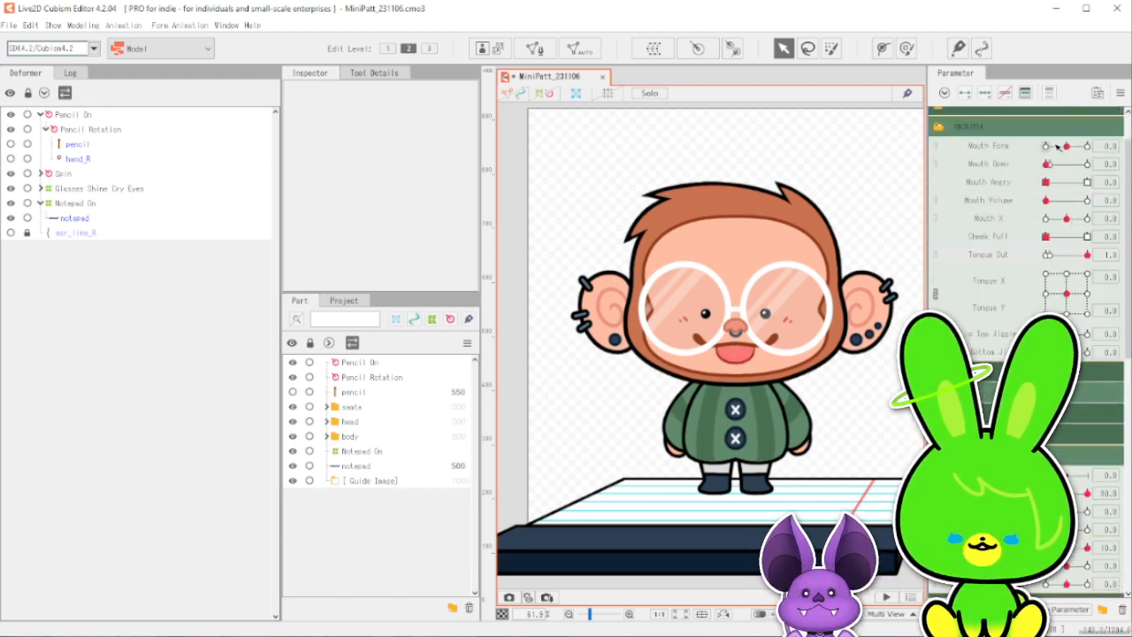
# Look into the HEAD parameter group and turn the head fully sideways by setting Head X Aug to -30.0.
pyautogui.click(1030, 121)
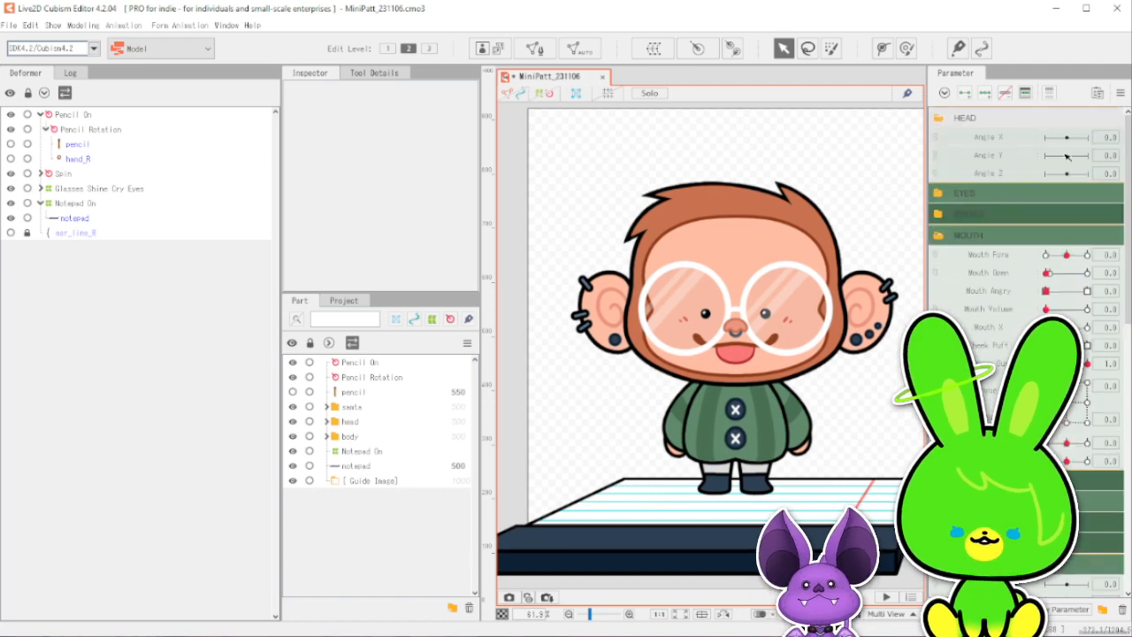
pyautogui.click(1046, 121)
pyautogui.scroll(-6, 1046, 121)
pyautogui.moveTo(1087, 332); pyautogui.dragTo(1045, 332)
pyautogui.scroll(4, 616, 310)
pyautogui.scroll(-2, 818, 377)
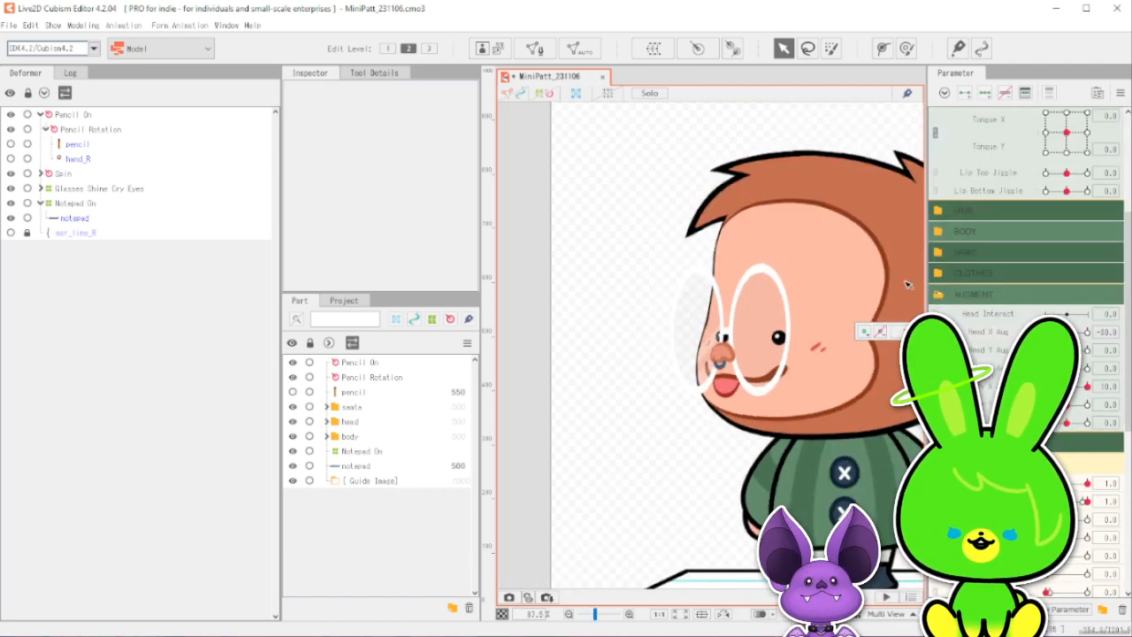
# Set Mouth Open to 1.0 and examine the mouth and tongue up close on the turned head.
pyautogui.scroll(3, 1000, 354)
pyautogui.moveTo(1047, 164); pyautogui.dragTo(1087, 164)
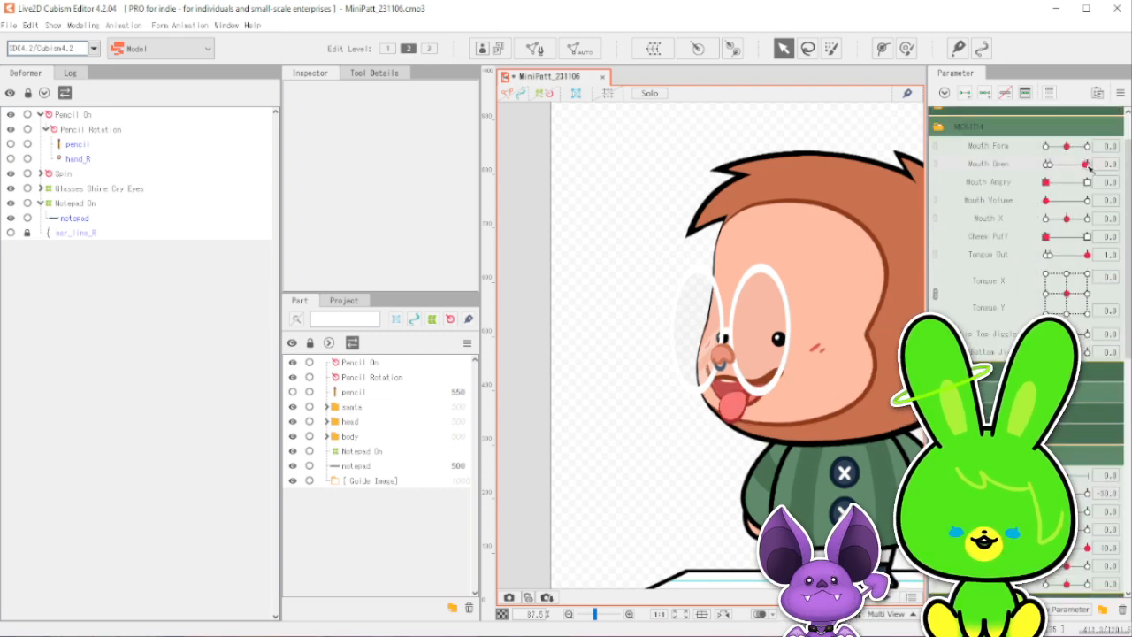
pyautogui.scroll(3, 763, 403)
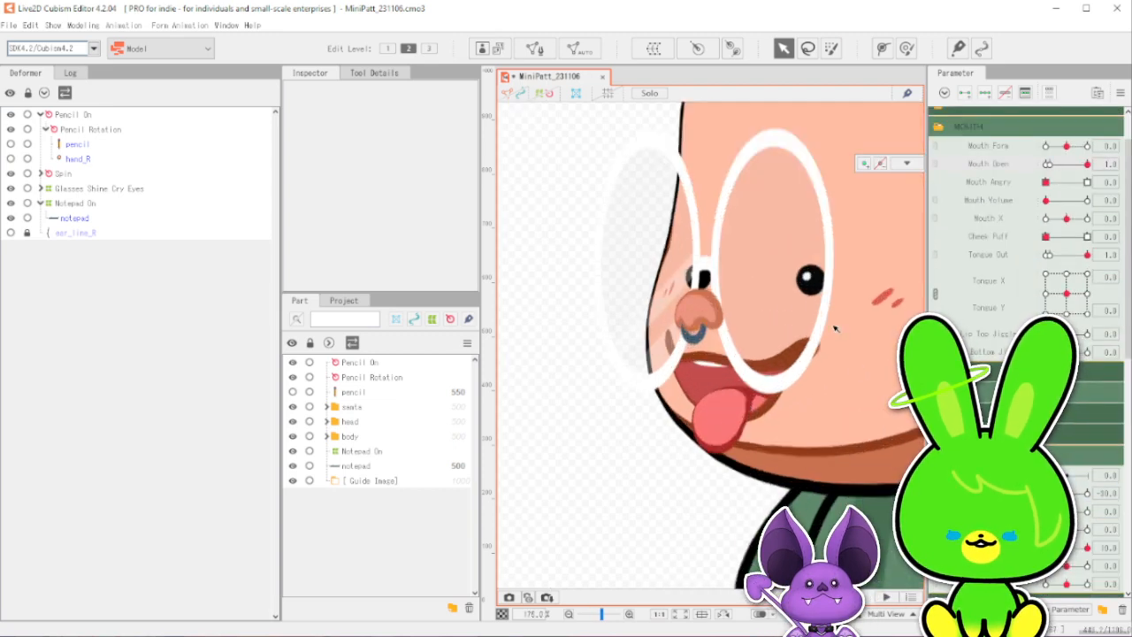
pyautogui.scroll(-3, 779, 373)
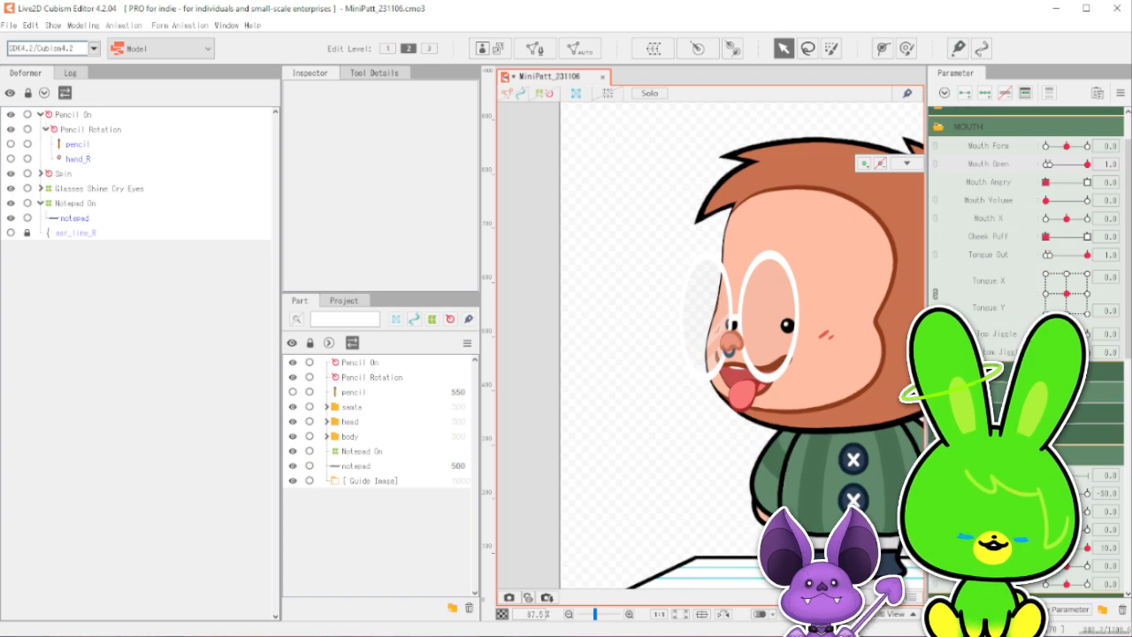
# Sweep Mouth X from -1.0 to 1.0, return it to 0.0, and reset Mouth Open to 0.0.
pyautogui.moveTo(1066, 217); pyautogui.dragTo(1033, 245)
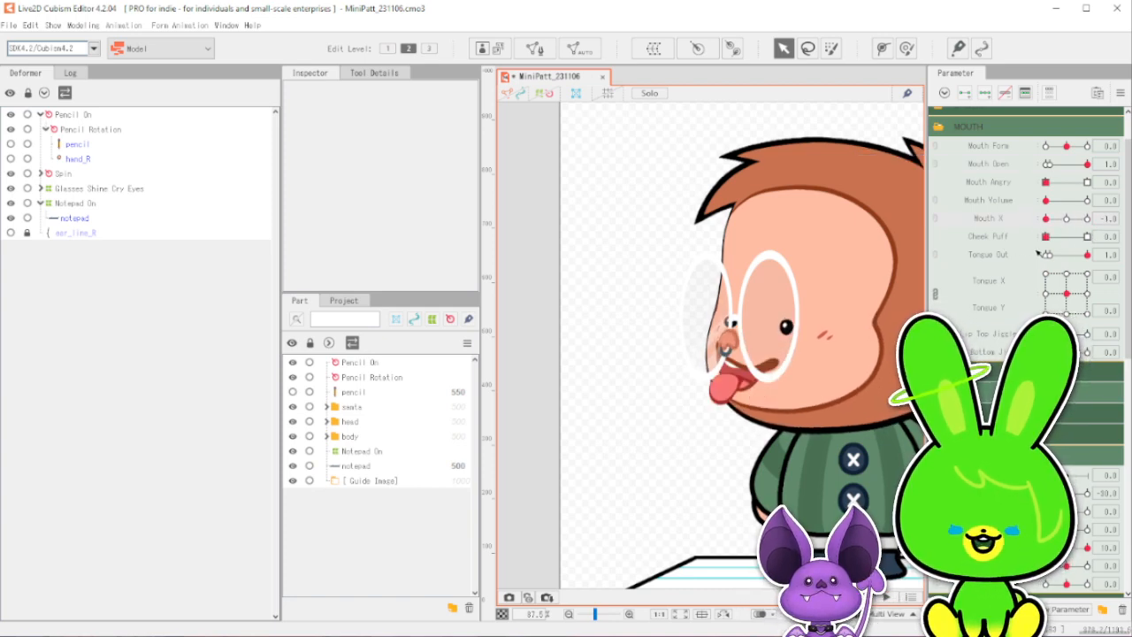
pyautogui.moveTo(1047, 217); pyautogui.dragTo(1095, 241)
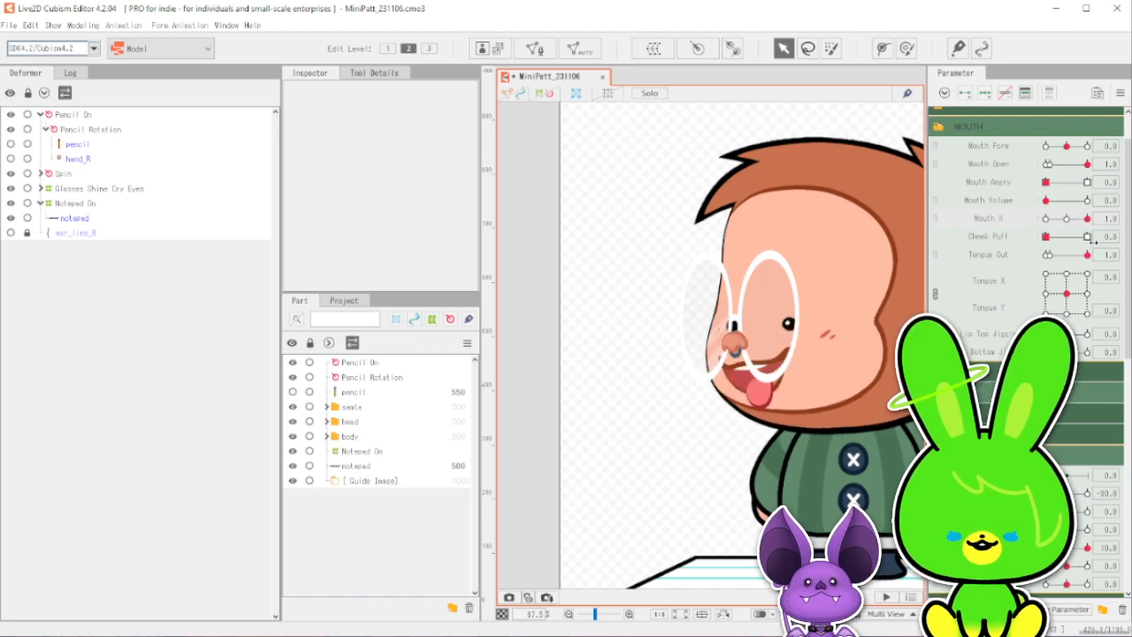
pyautogui.click(1066, 218)
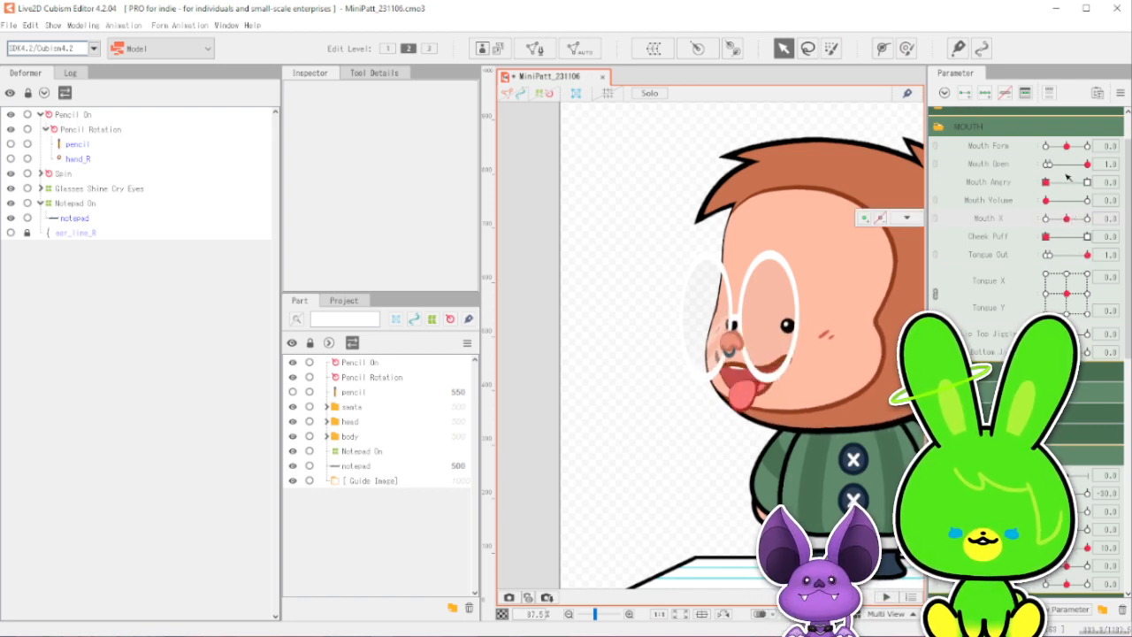
pyautogui.click(1047, 165)
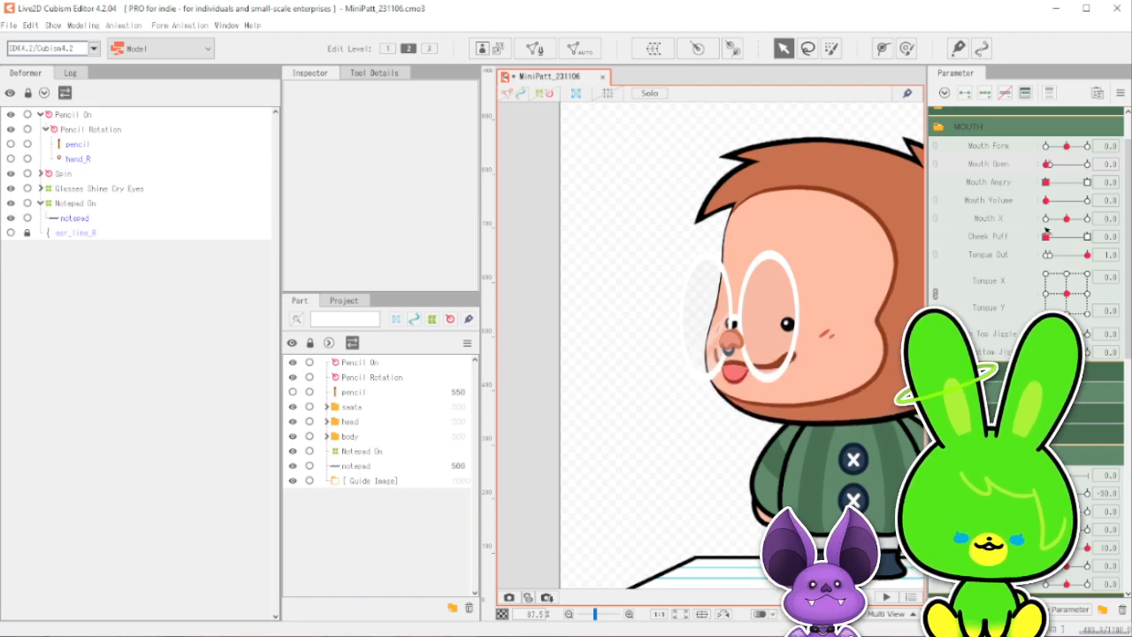
# Set Mouth Open to 1.0 and bring the face back to the front by setting Head X Aug to 30.0.
pyautogui.click(1088, 164)
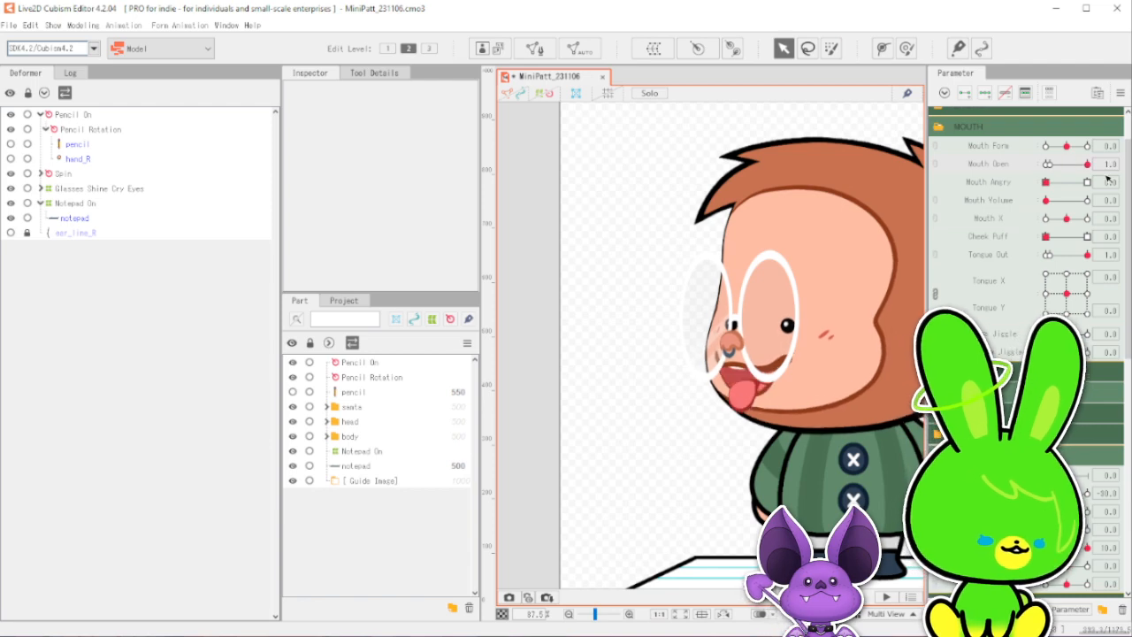
pyautogui.moveTo(1108, 180)
pyautogui.mouseDown()
pyautogui.moveTo(1061, 188)
pyautogui.moveTo(1124, 184)
pyautogui.mouseUp()
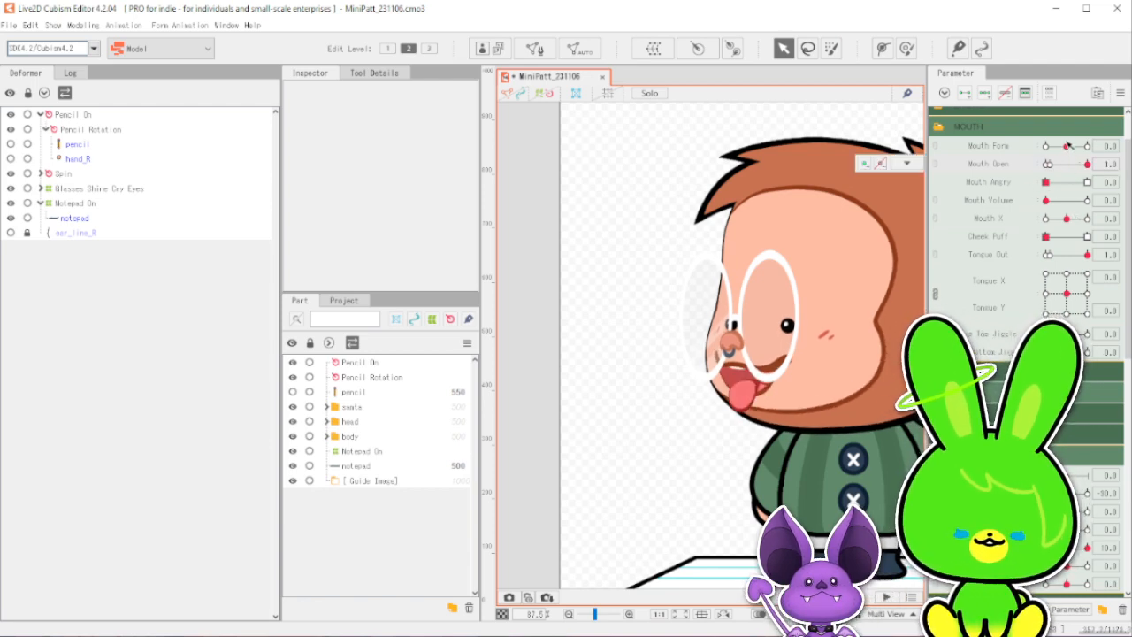
pyautogui.moveTo(1047, 493); pyautogui.dragTo(1087, 494)
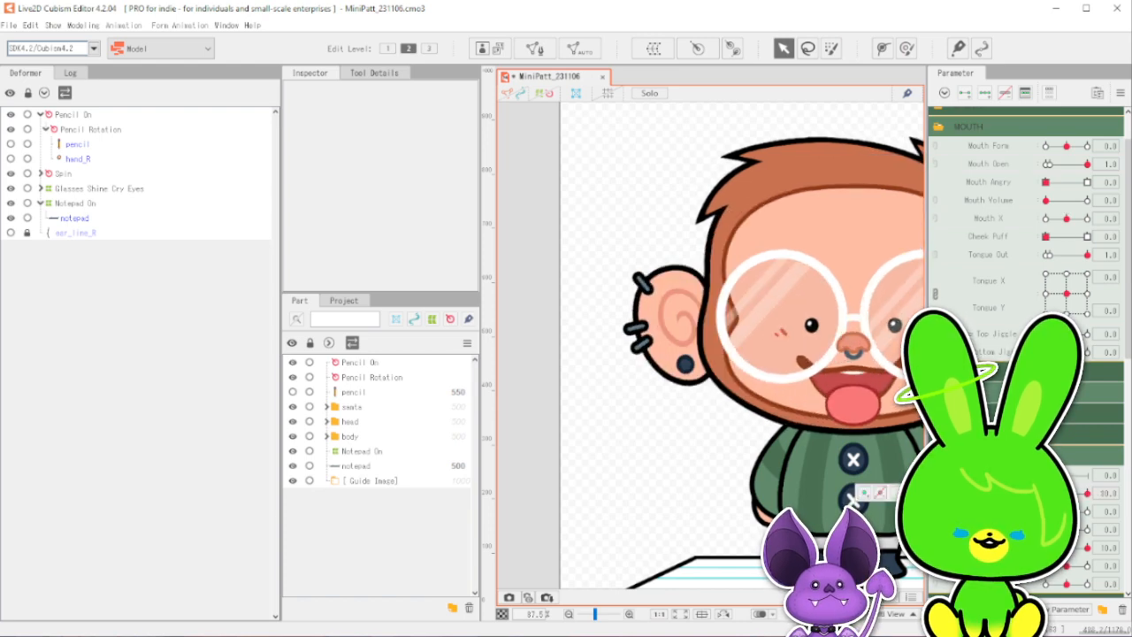
# Shift the tongue_out mesh slightly upward inside the open mouth and deselect it.
pyautogui.scroll(-1, 764, 384)
pyautogui.scroll(1, 841, 368)
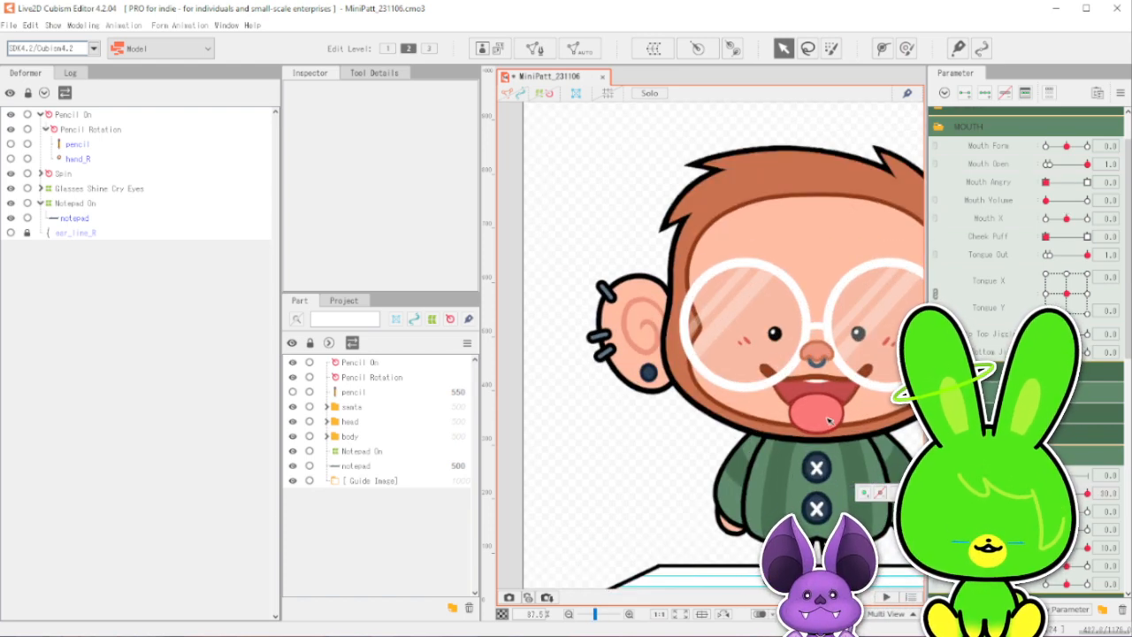
pyautogui.moveTo(830, 421); pyautogui.dragTo(884, 430)
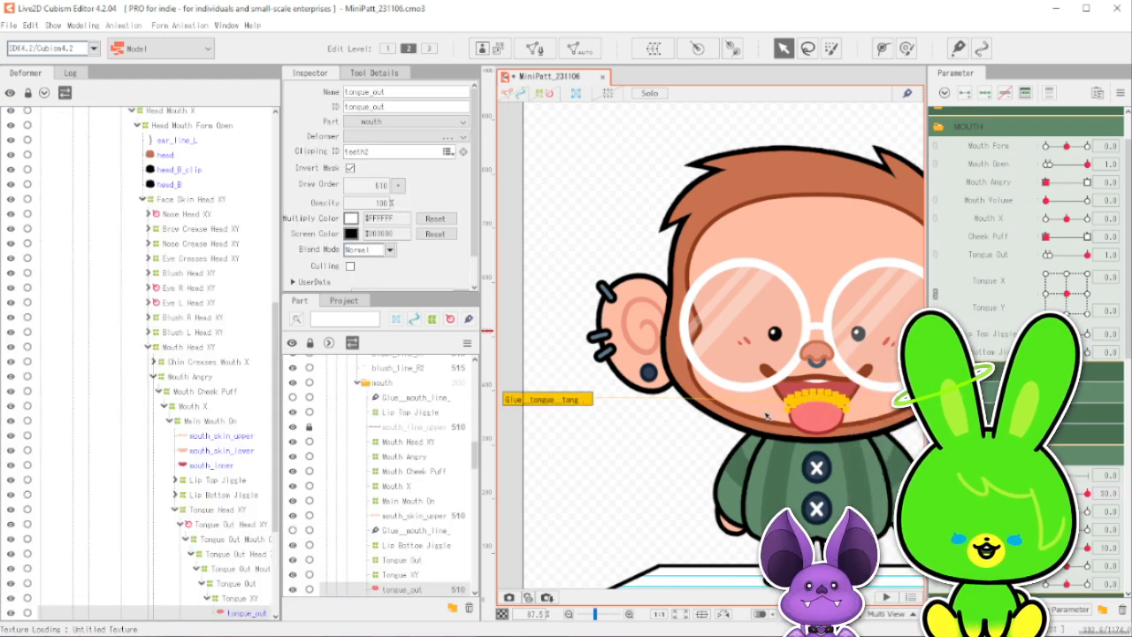
pyautogui.click(508, 93)
pyautogui.scroll(2, 866, 401)
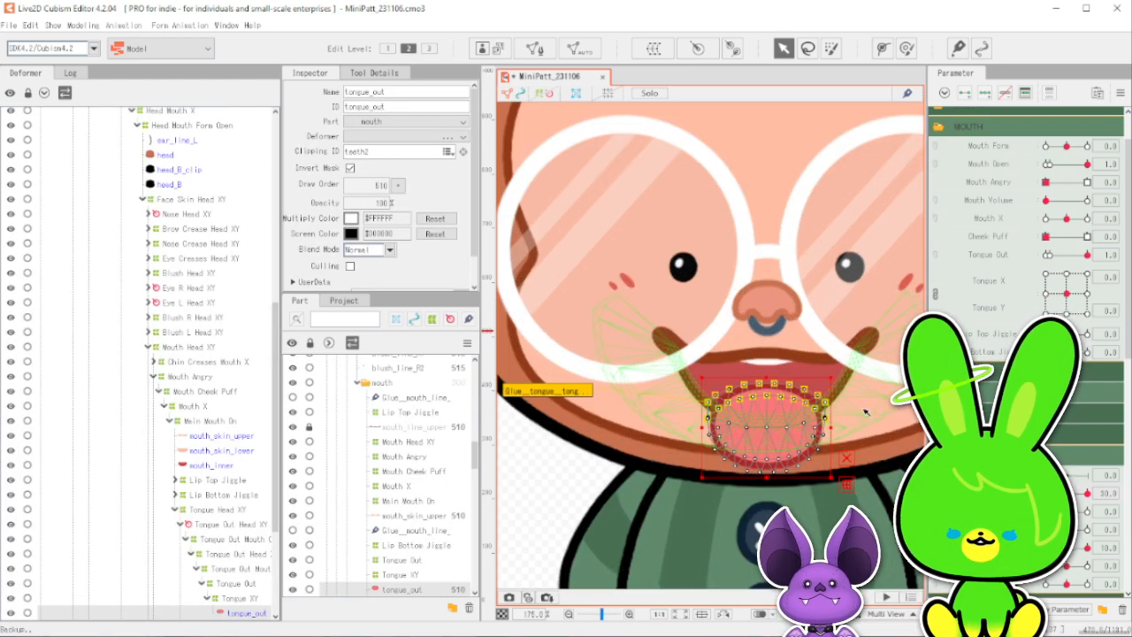
pyautogui.moveTo(772, 422); pyautogui.dragTo(771, 411)
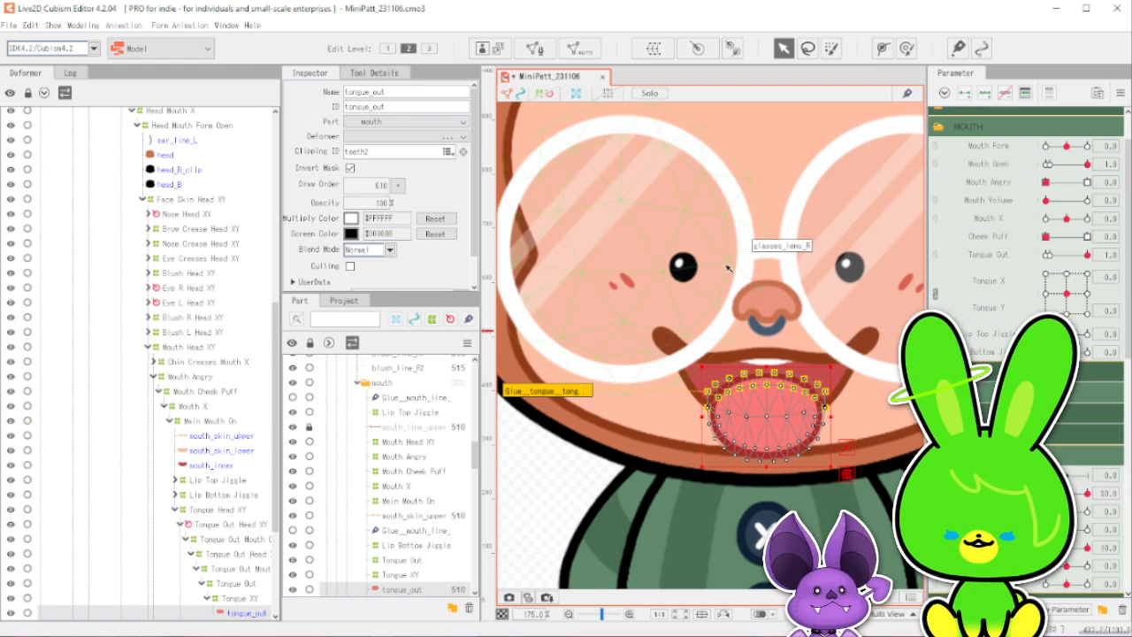
pyautogui.click(505, 92)
pyautogui.scroll(-2, 712, 314)
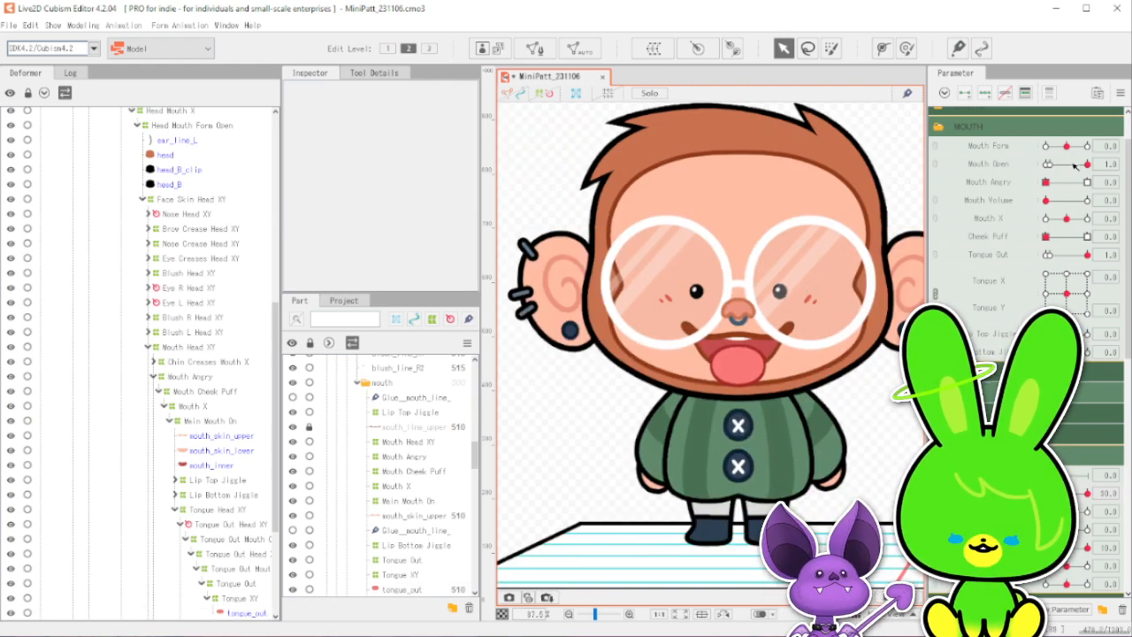
# Check the open mouth with Mouth Form at -1.0, then return Mouth Form to 0.0.
pyautogui.moveTo(1067, 146); pyautogui.dragTo(1044, 148)
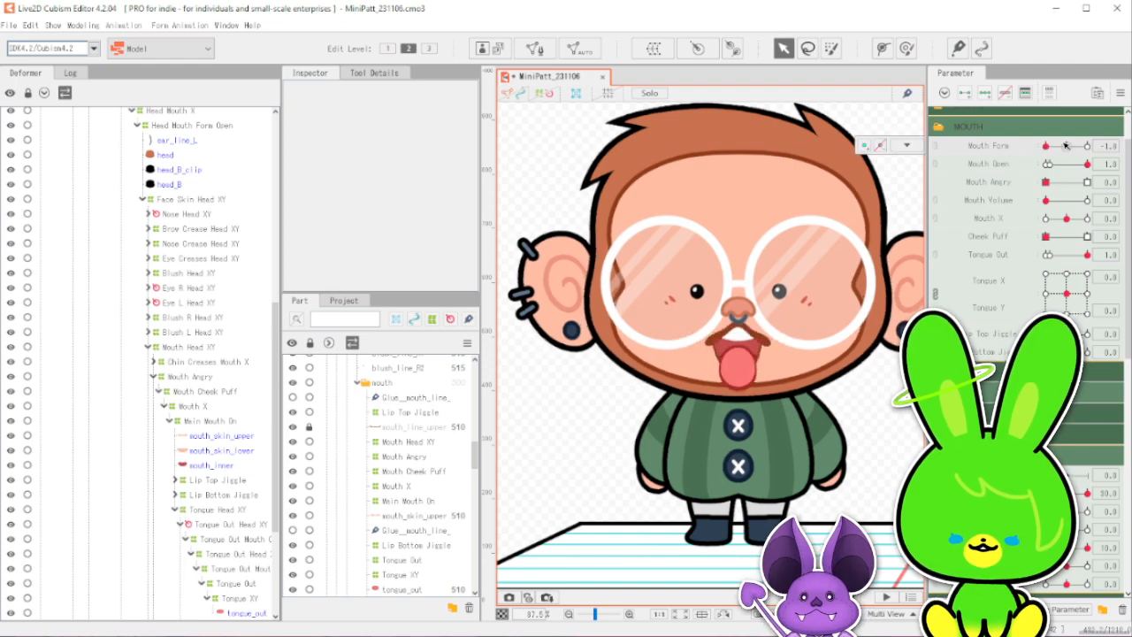
pyautogui.click(1066, 146)
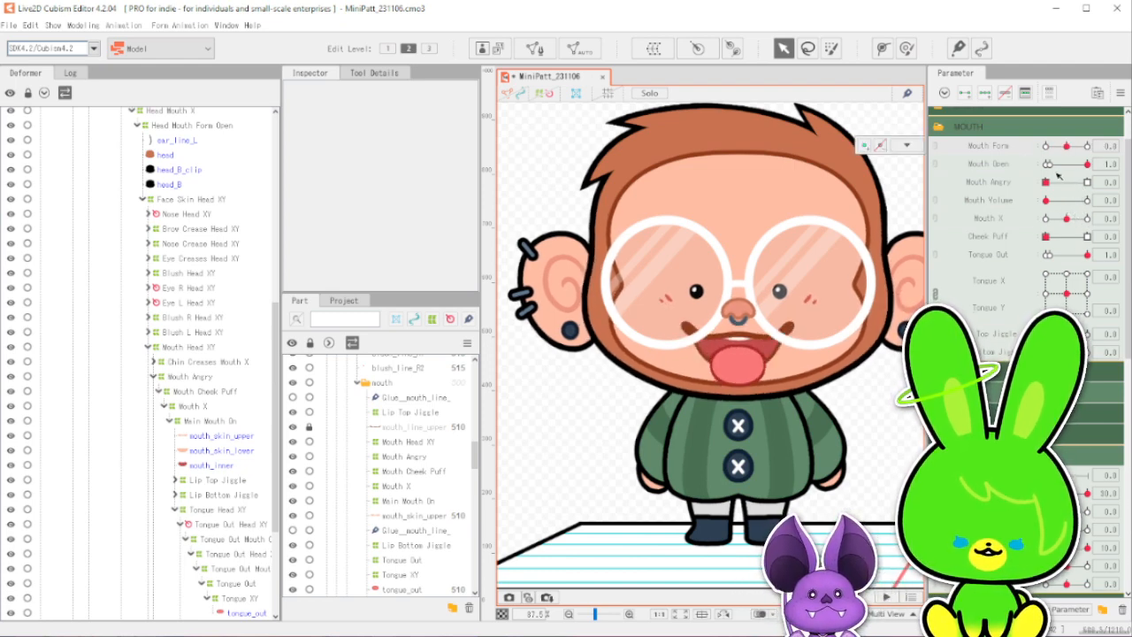
pyautogui.moveTo(1087, 165)
pyautogui.mouseDown()
pyautogui.moveTo(1044, 171)
pyautogui.moveTo(1090, 167)
pyautogui.mouseUp()
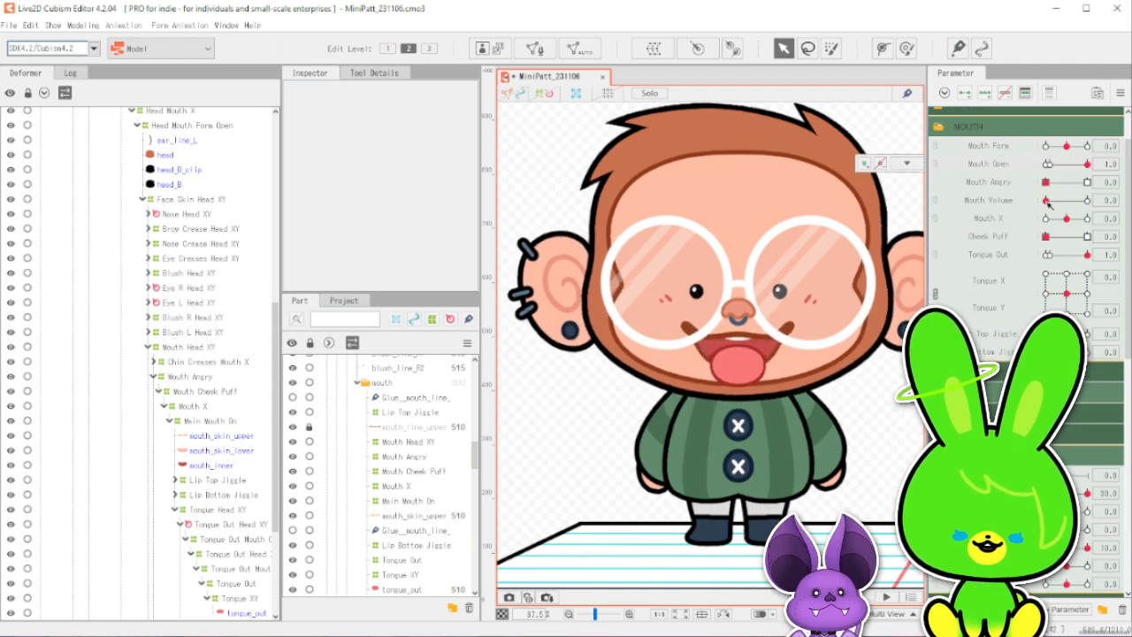
# Set Head X Aug to -30.0 and check the open mouth with Mouth X at 1.0 and back at 0.0.
pyautogui.moveTo(1088, 494); pyautogui.dragTo(1044, 493)
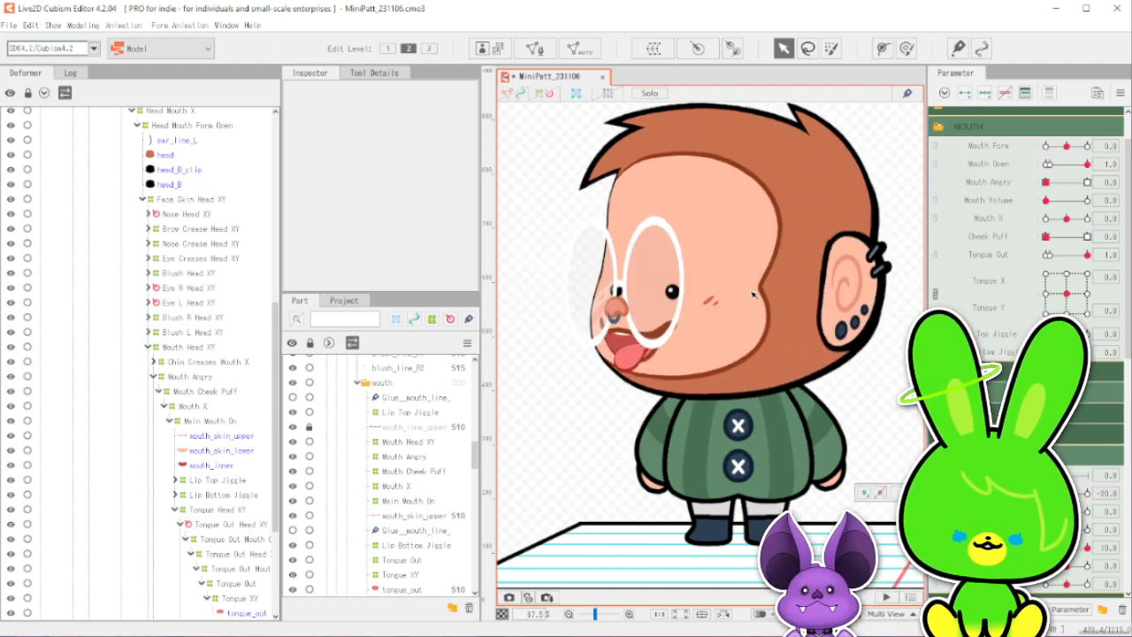
pyautogui.scroll(2, 754, 295)
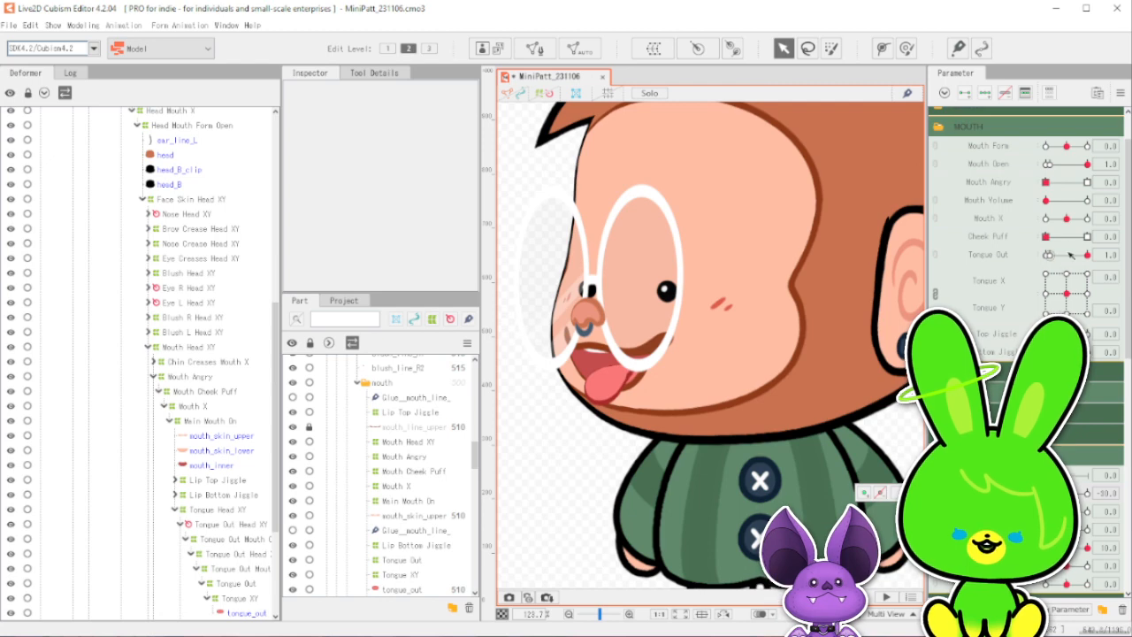
pyautogui.moveTo(1067, 218); pyautogui.dragTo(1094, 235)
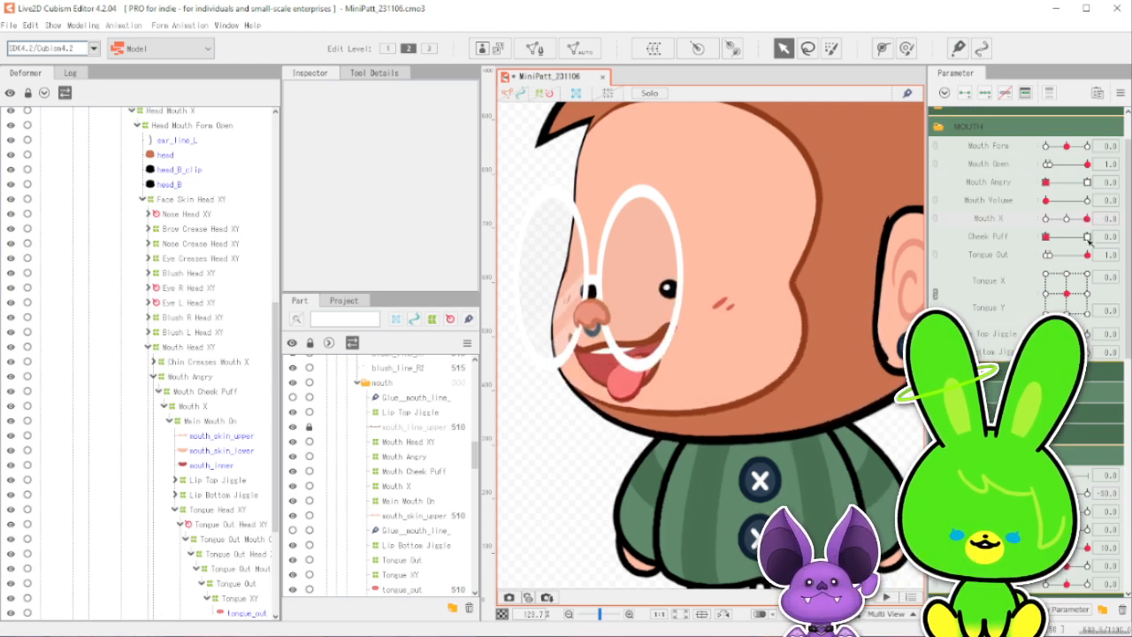
pyautogui.click(1067, 218)
# Return Head X Aug to 30.0 and inspect the glued tongue_out mesh on the front-facing head.
pyautogui.moveTo(1068, 148)
pyautogui.mouseDown()
pyautogui.moveTo(1079, 148)
pyautogui.moveTo(1068, 148)
pyautogui.mouseUp()
pyautogui.moveTo(1046, 493); pyautogui.dragTo(1087, 494)
pyautogui.scroll(-4, 677, 366)
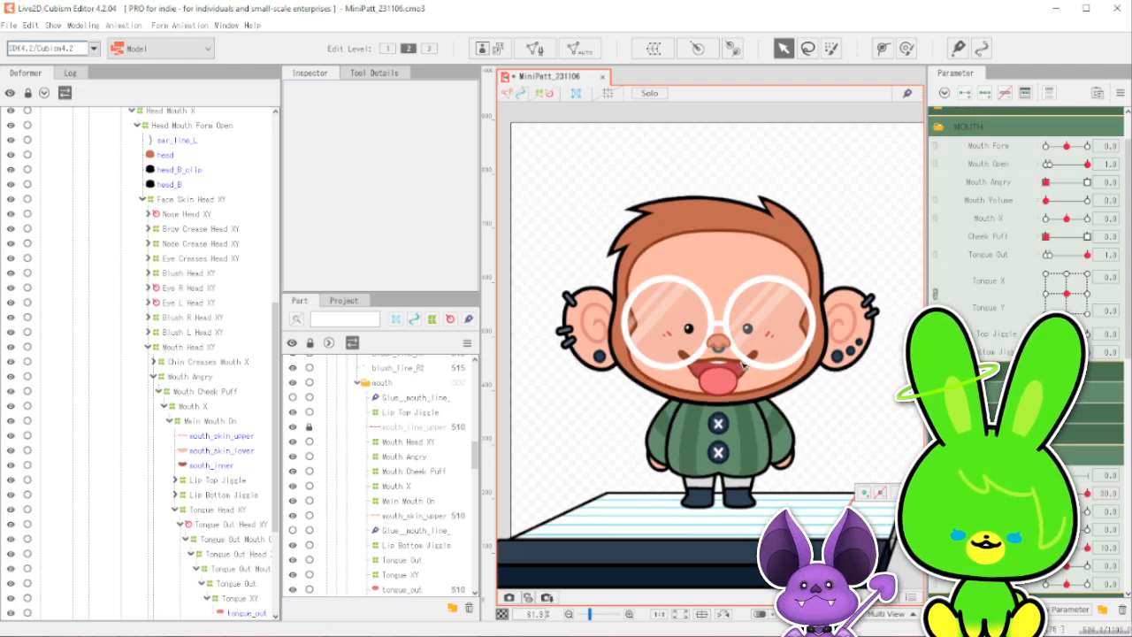
pyautogui.click(727, 381)
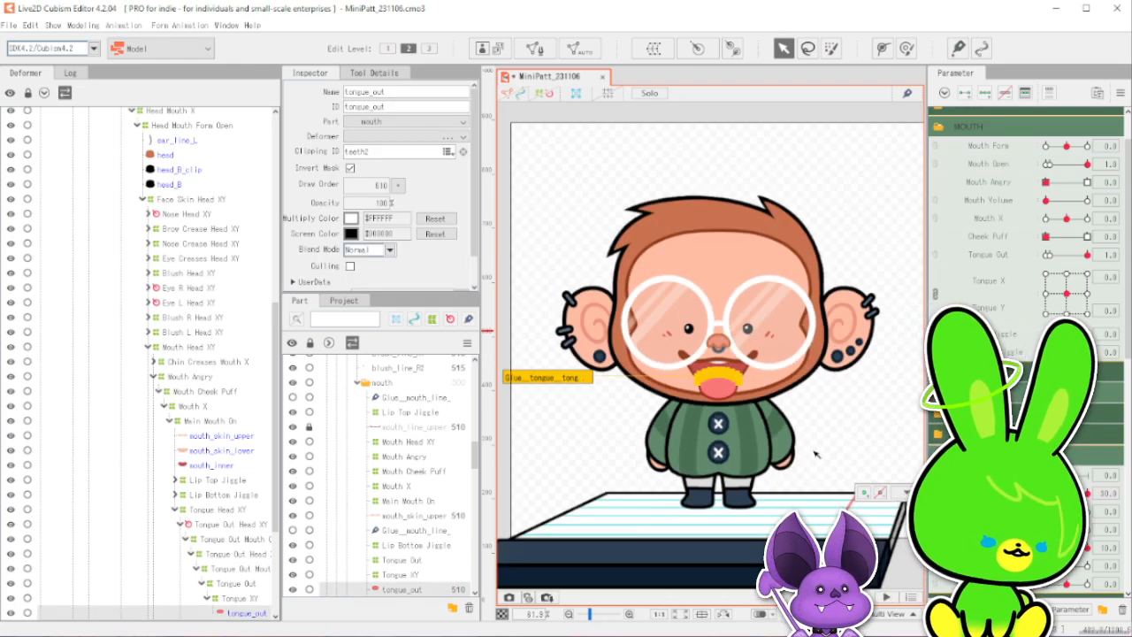
pyautogui.click(852, 427)
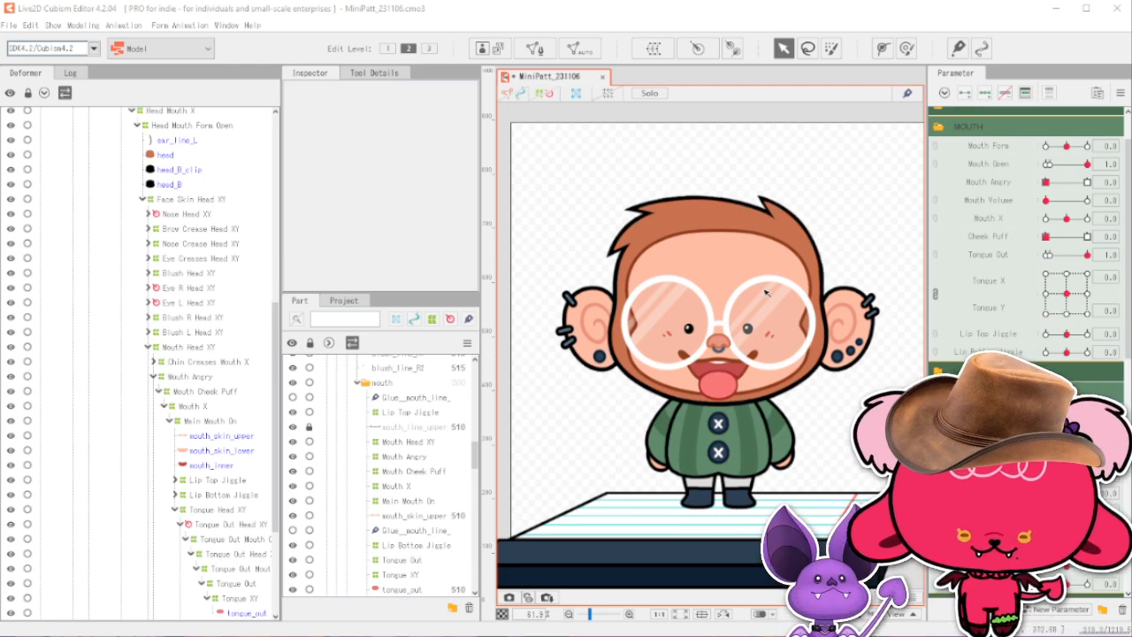
# Separate the combined Tongue X and Tongue Y parameters into individual sliders.
pyautogui.moveTo(1067, 294)
pyautogui.mouseDown()
pyautogui.moveTo(1070, 312)
pyautogui.moveTo(1087, 296)
pyautogui.moveTo(1076, 300)
pyautogui.mouseUp()
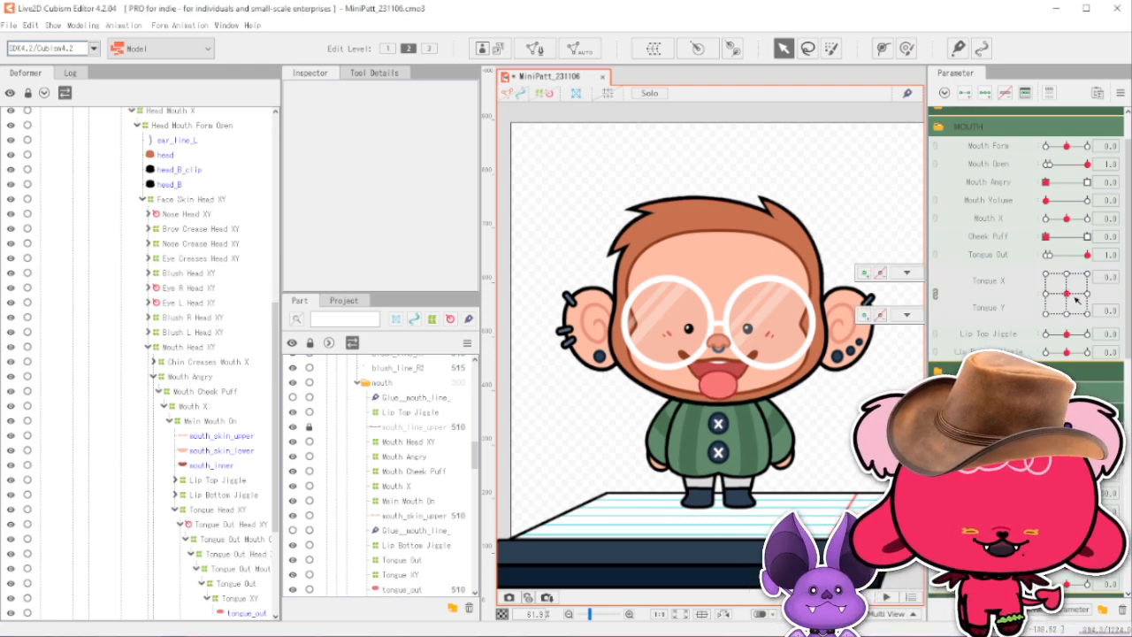
pyautogui.click(935, 294)
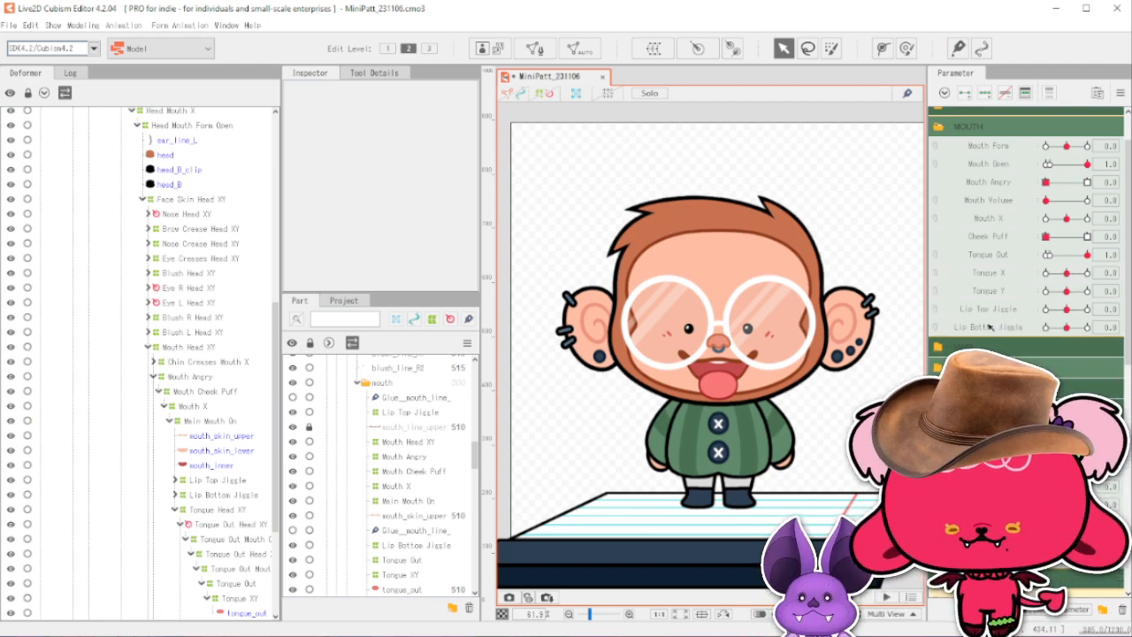
pyautogui.scroll(-4, 1086, 327)
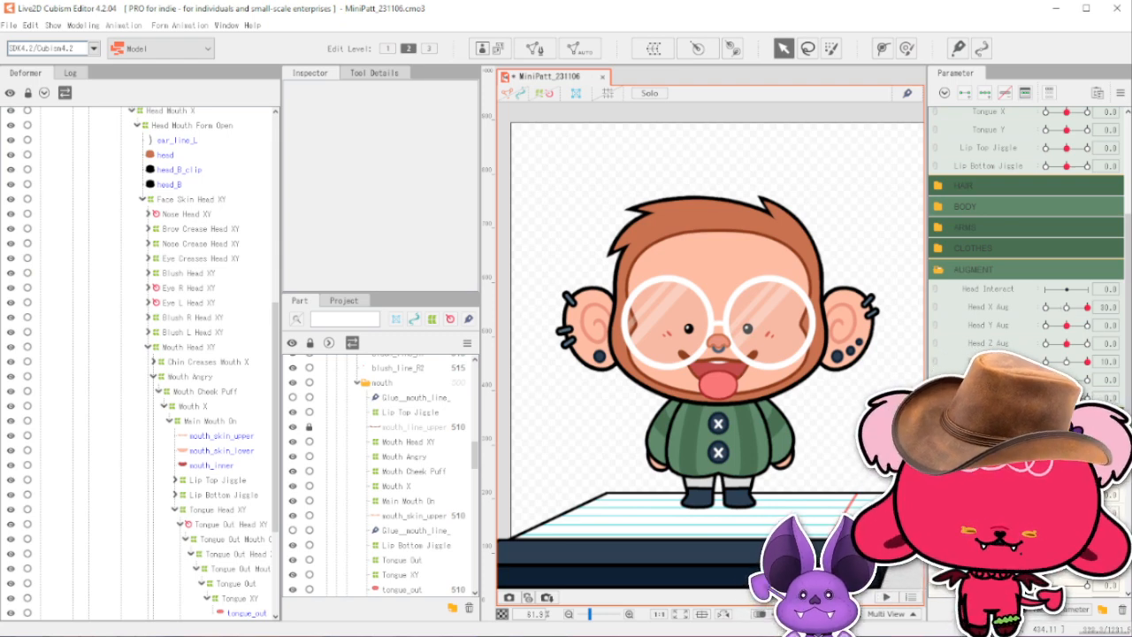
pyautogui.scroll(-3, 1026, 266)
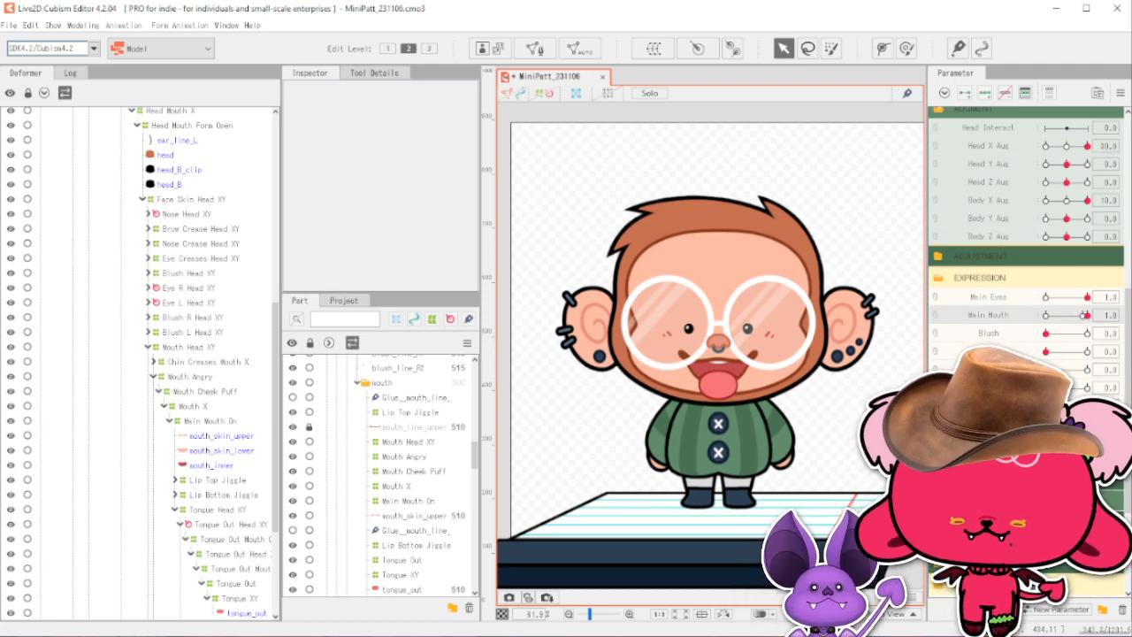
# Collapse the Spin deformer branch and make the pencil and hand_R under Pencil Rotation visible.
pyautogui.scroll(5, 96, 162)
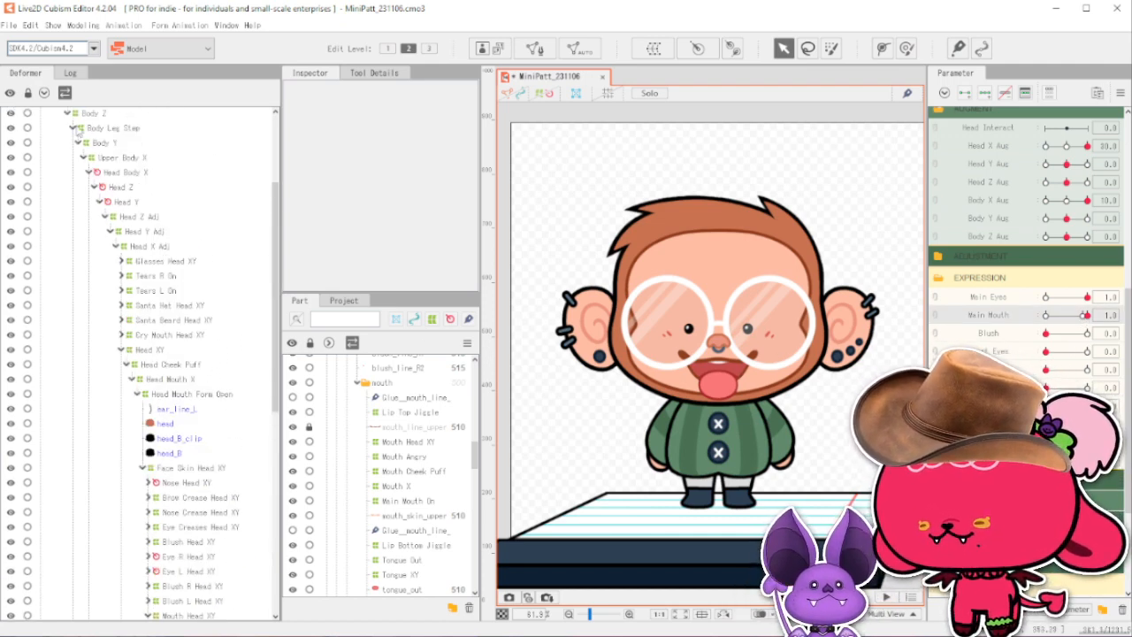
pyautogui.click(39, 173)
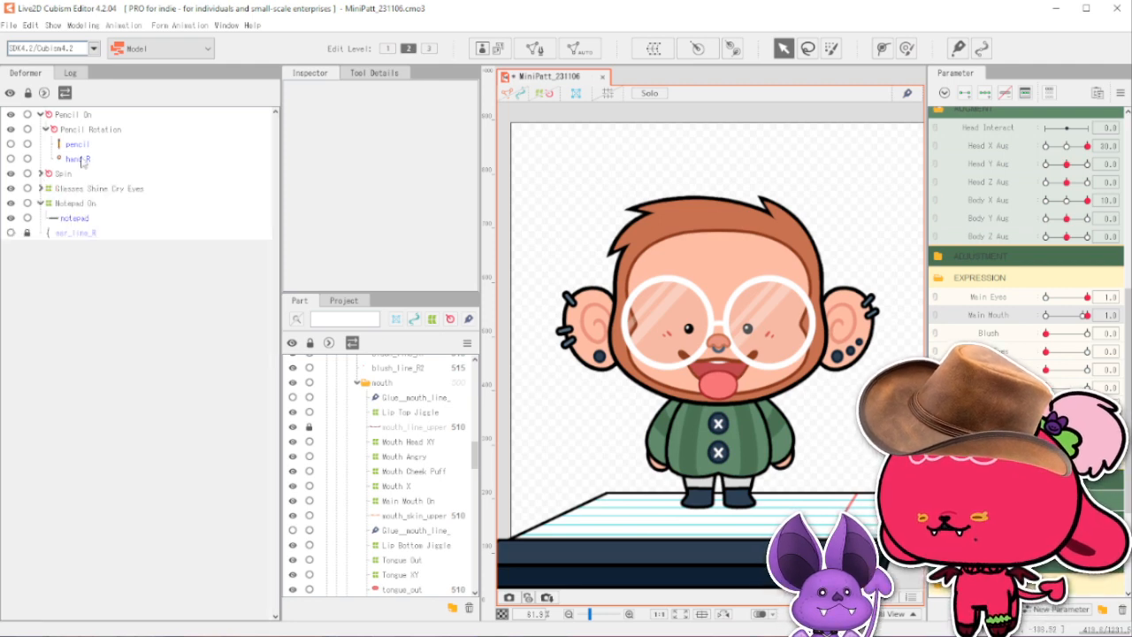
pyautogui.click(92, 133)
pyautogui.click(10, 143)
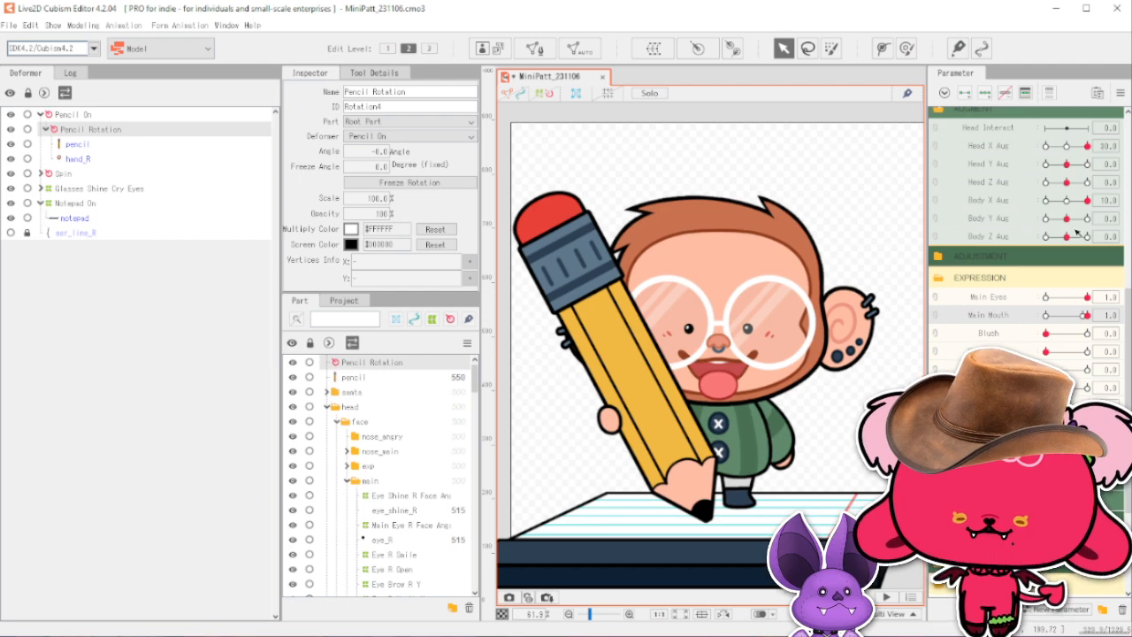
# Reset Mouth Open and Tongue Out to 0.0.
pyautogui.scroll(5, 1044, 301)
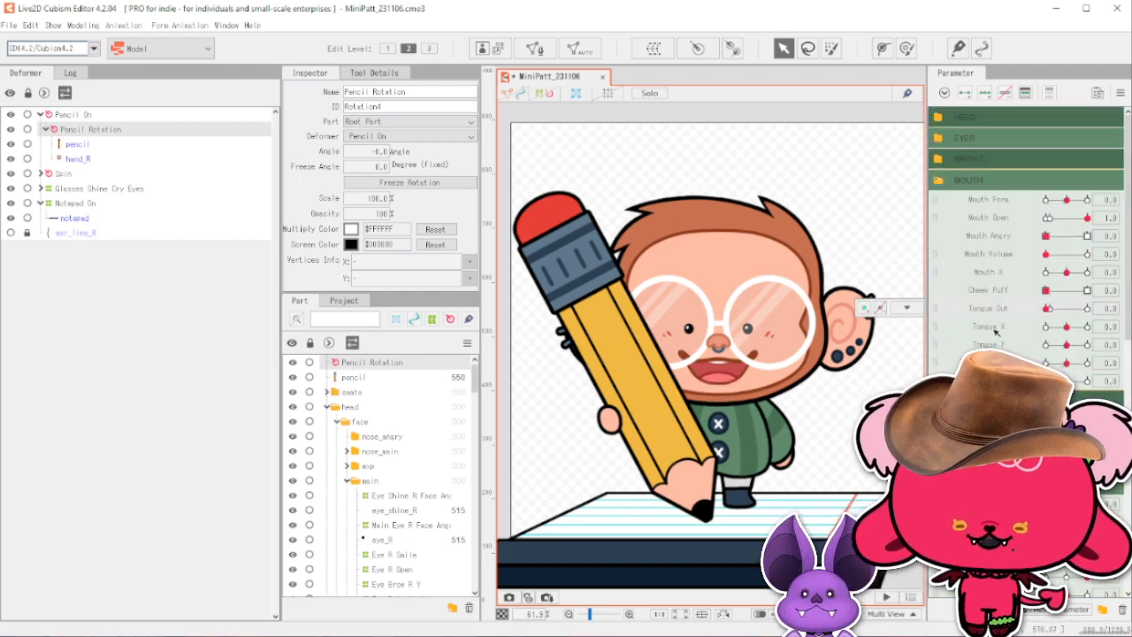
pyautogui.moveTo(1087, 216); pyautogui.dragTo(1047, 217)
pyautogui.scroll(-3, 1012, 309)
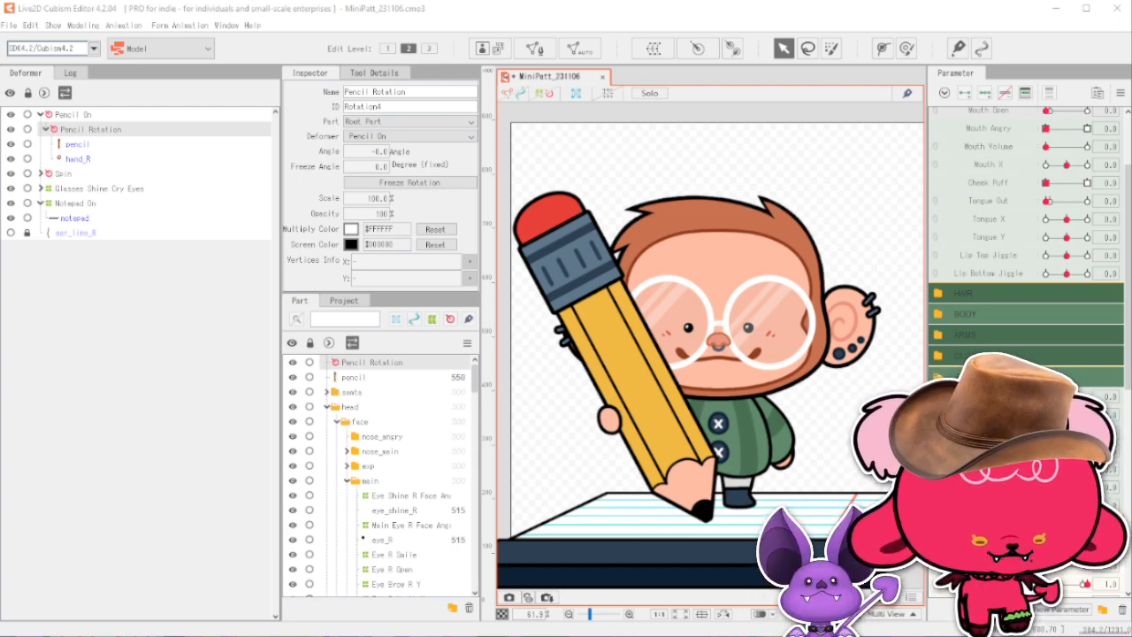
# Switch to the browser to view the character illustration IMG_0035.png and close its window.
pyautogui.moveTo(602, 633); pyautogui.dragTo(508, 36)
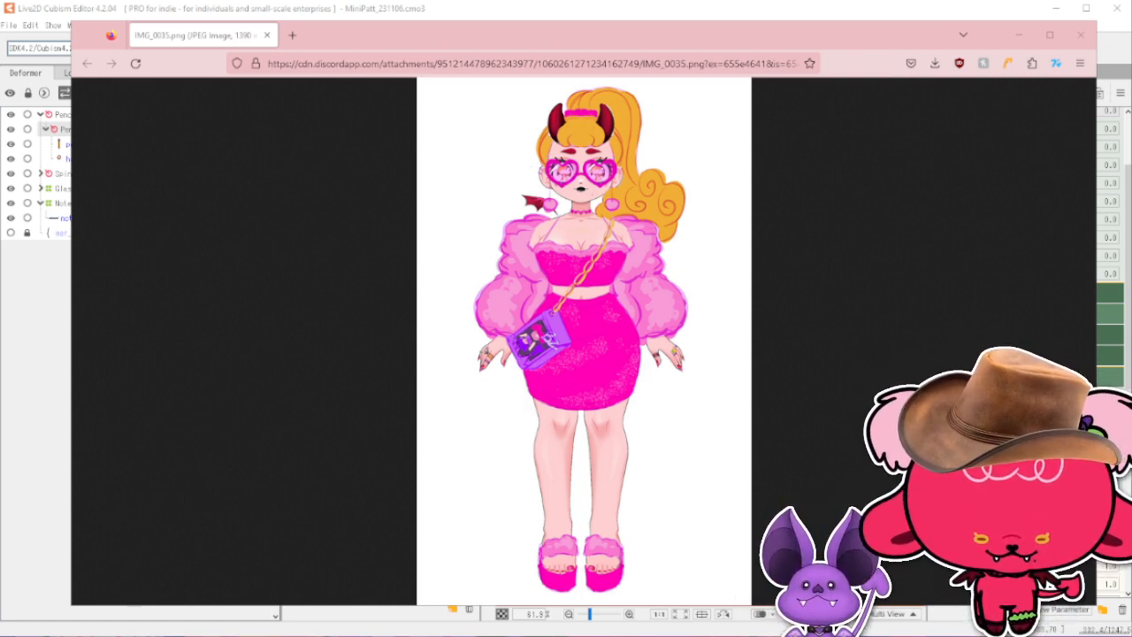
pyautogui.click(1080, 36)
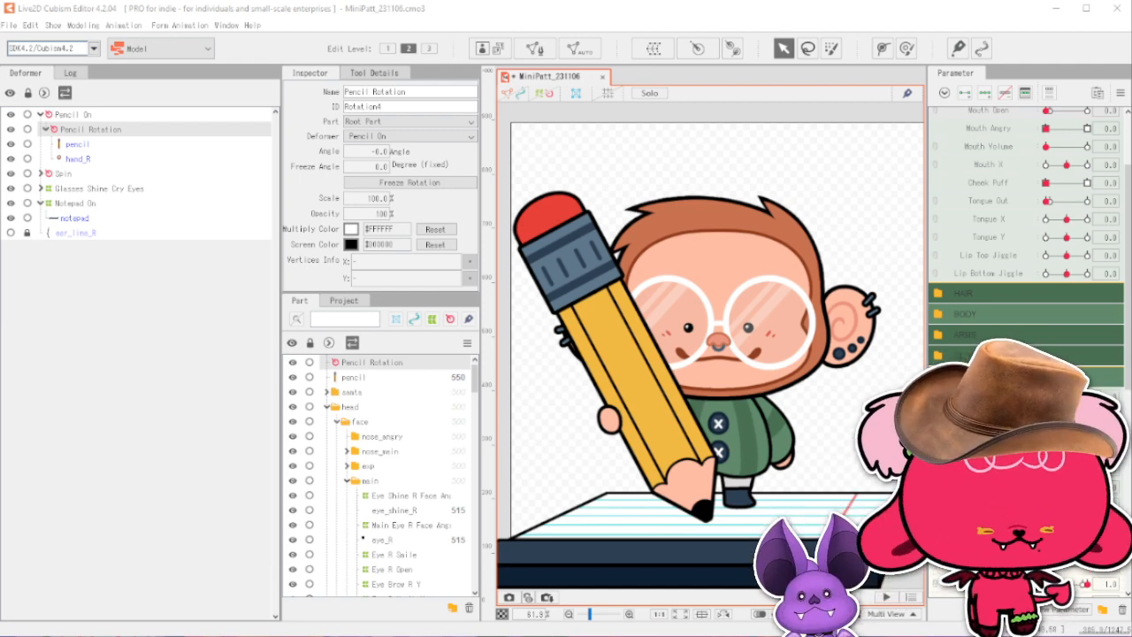
# Move the pencil's toggle parameter to its off position so the pencil shrinks against the body.
pyautogui.scroll(5, 1026, 221)
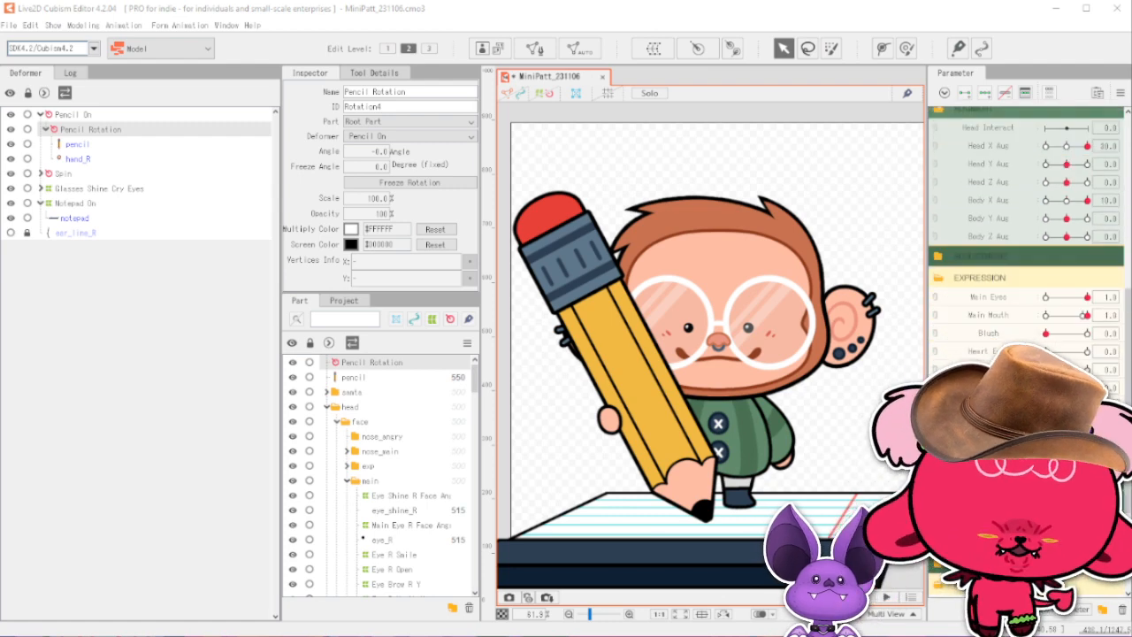
pyautogui.scroll(-1, 1026, 221)
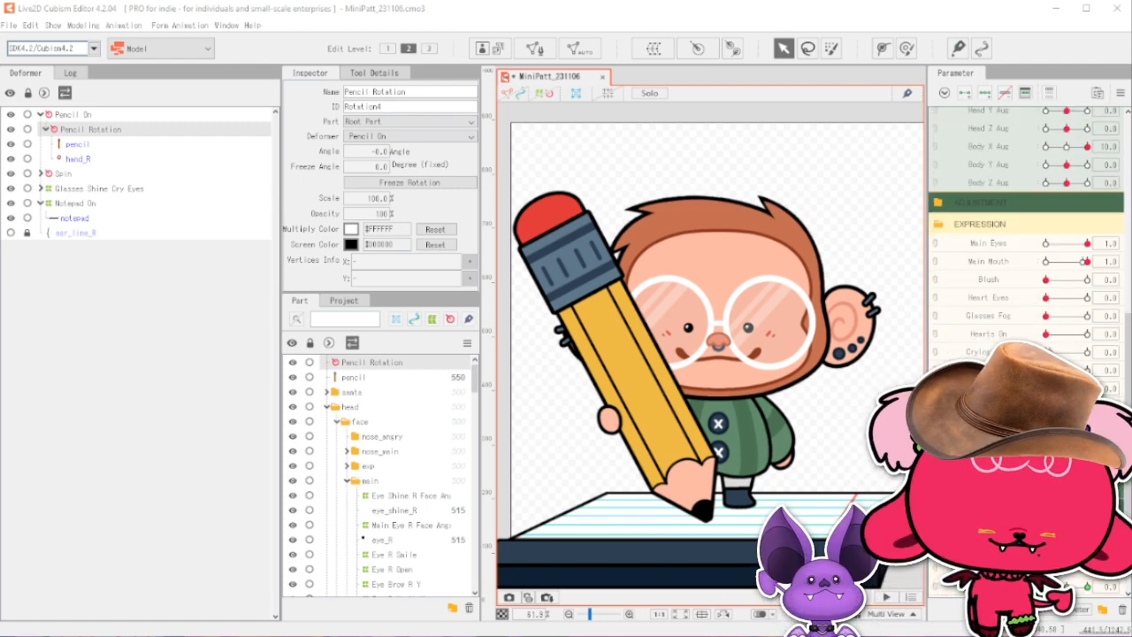
pyautogui.scroll(-1, 1026, 221)
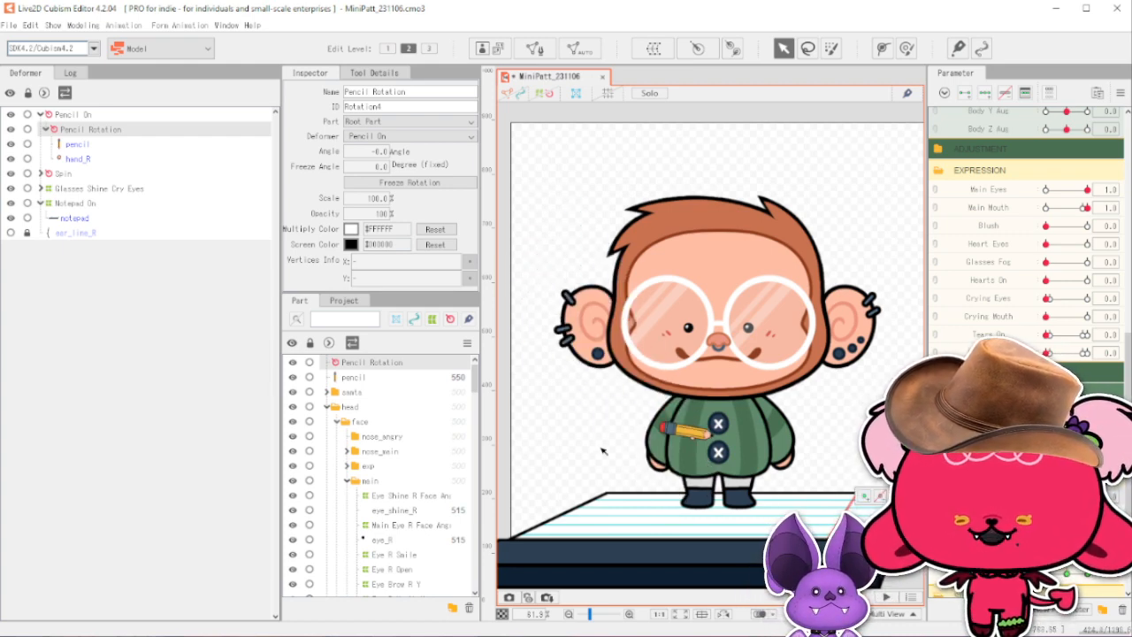
# Set the draw order of both pencil and hand_R to 400 so they sit behind the body.
pyautogui.click(355, 377)
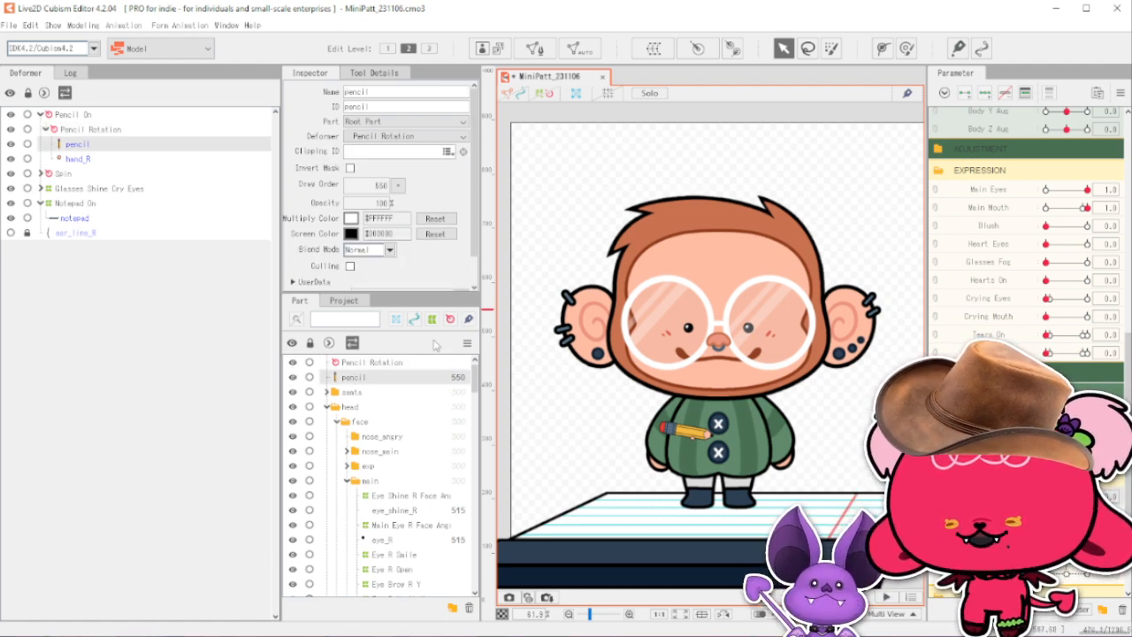
pyautogui.keyDown('ctrl'); pyautogui.click(96, 159); pyautogui.keyUp('ctrl')
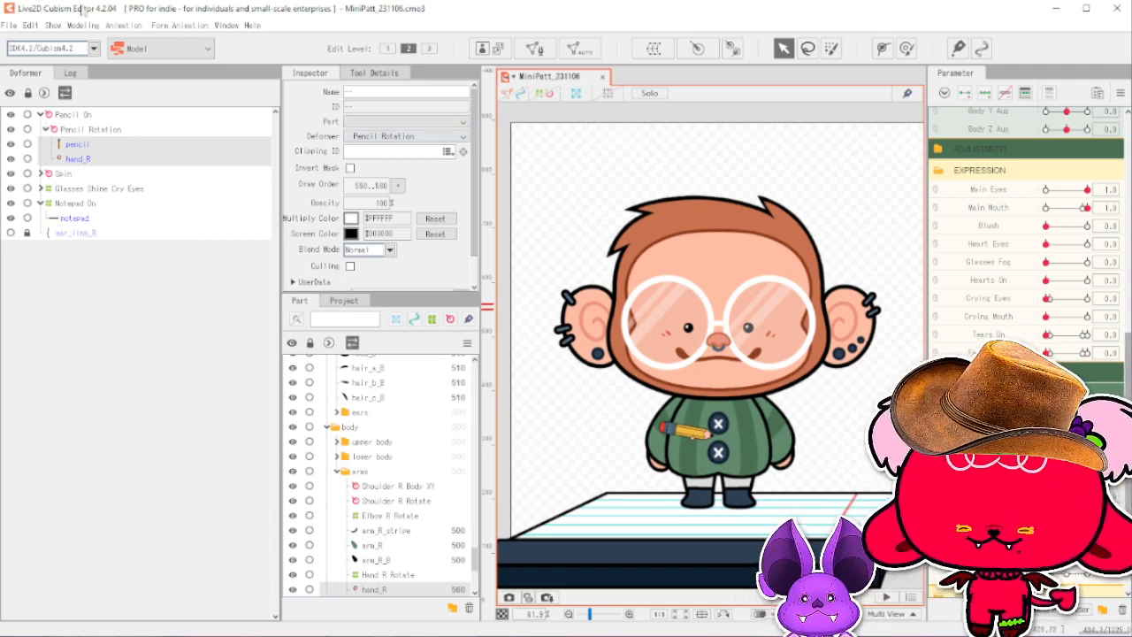
pyautogui.doubleClick(379, 185)
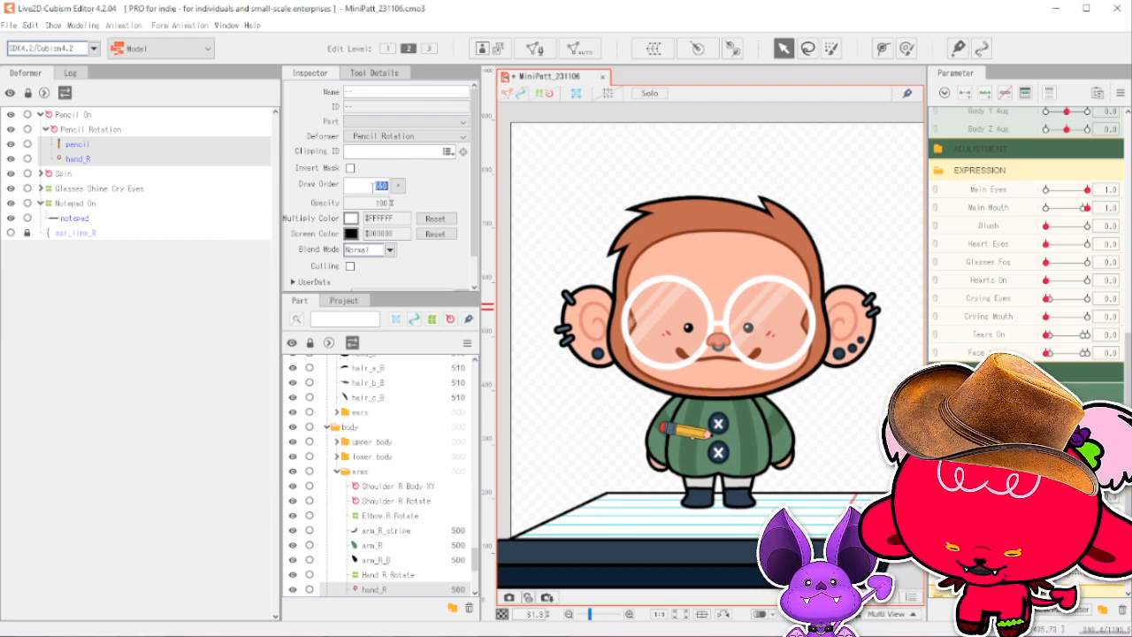
pyautogui.write('400')
pyautogui.press('Return')
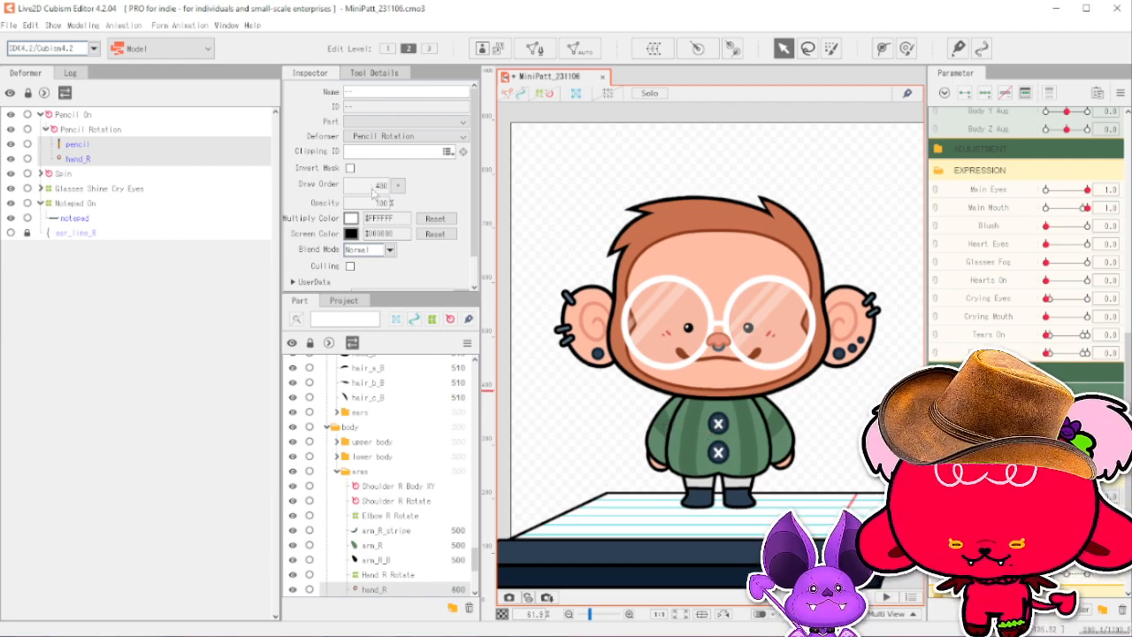
# Scrub the pencil's toggle parameter between off and on to check how the pencil and hand emerge from behind the body.
pyautogui.moveTo(1047, 427)
pyautogui.mouseDown()
pyautogui.moveTo(1085, 426)
pyautogui.moveTo(1059, 427)
pyautogui.mouseUp()
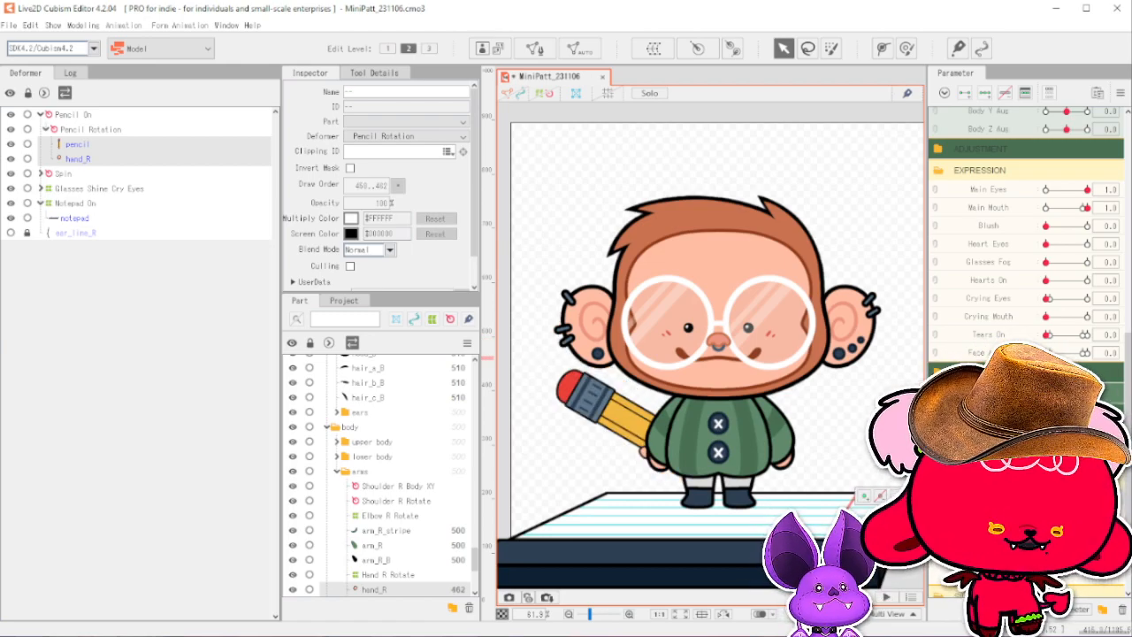
pyautogui.moveTo(1059, 426); pyautogui.dragTo(1067, 426)
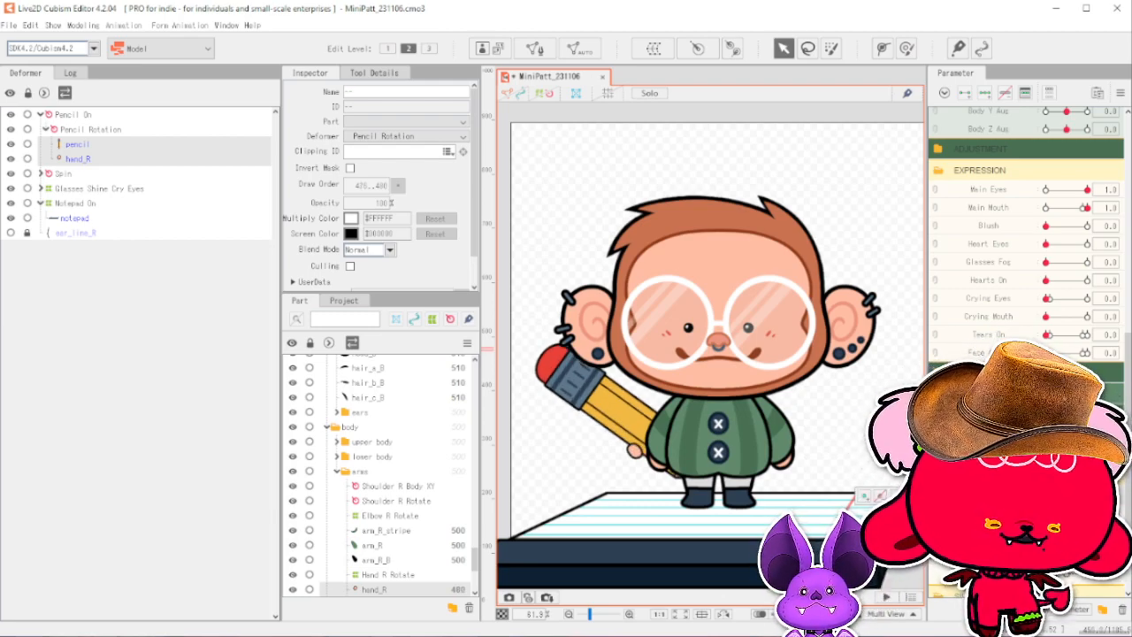
pyautogui.moveTo(1072, 427); pyautogui.dragTo(1045, 426)
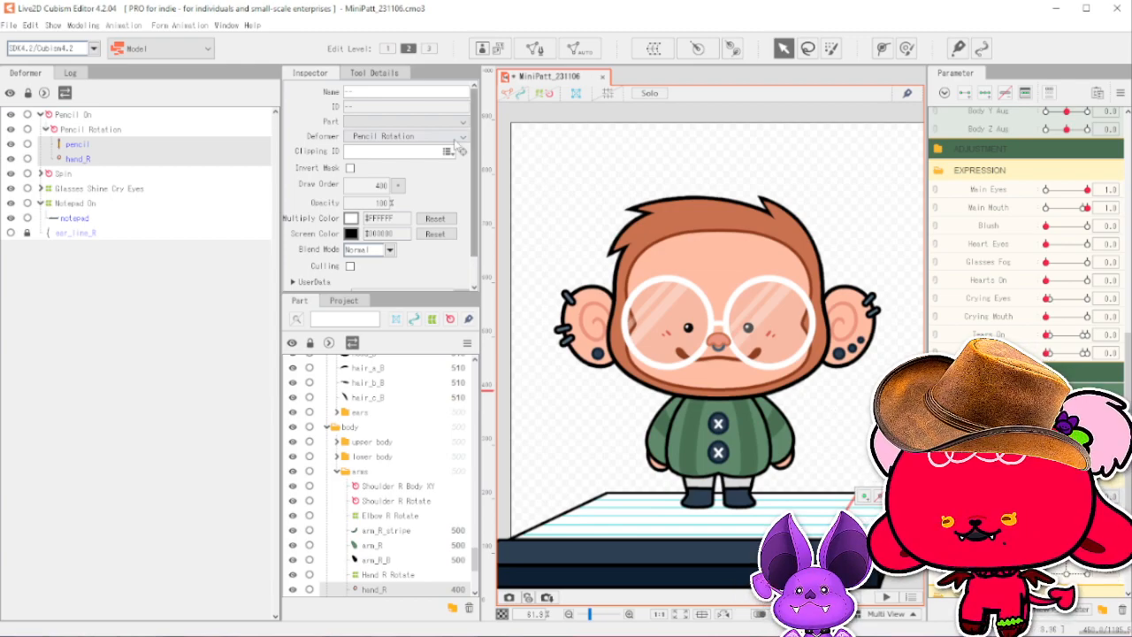
pyautogui.click(545, 430)
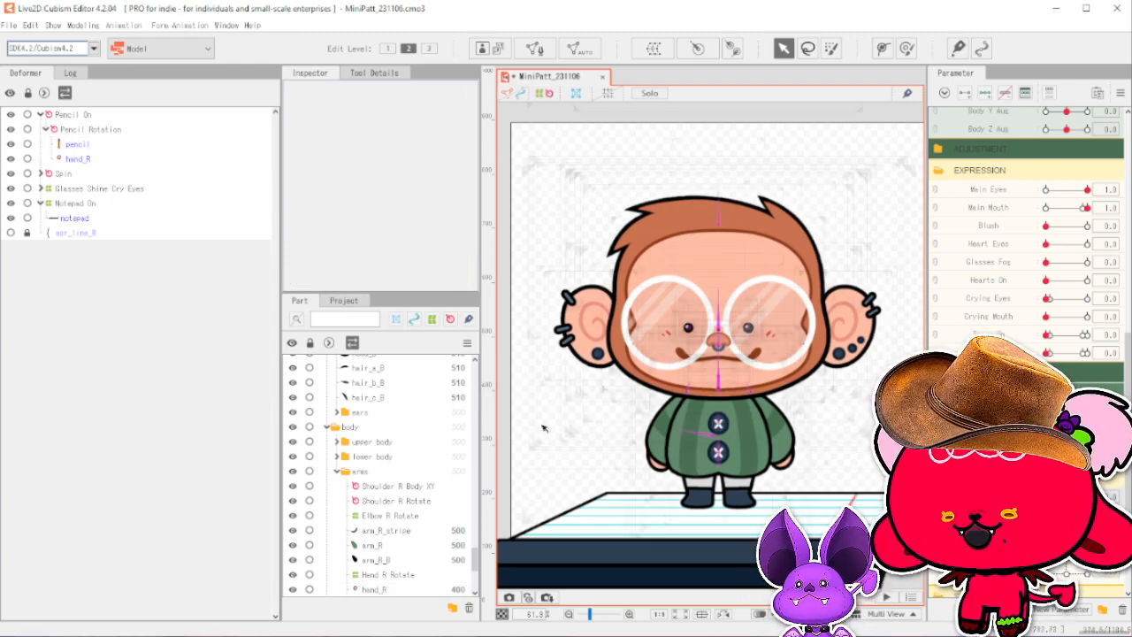
# Shift the Pencil On deformer slightly at the toggle's off key, to about X 484.8, Y 753.6 behind the torso.
pyautogui.click(108, 116)
pyautogui.scroll(3, 637, 416)
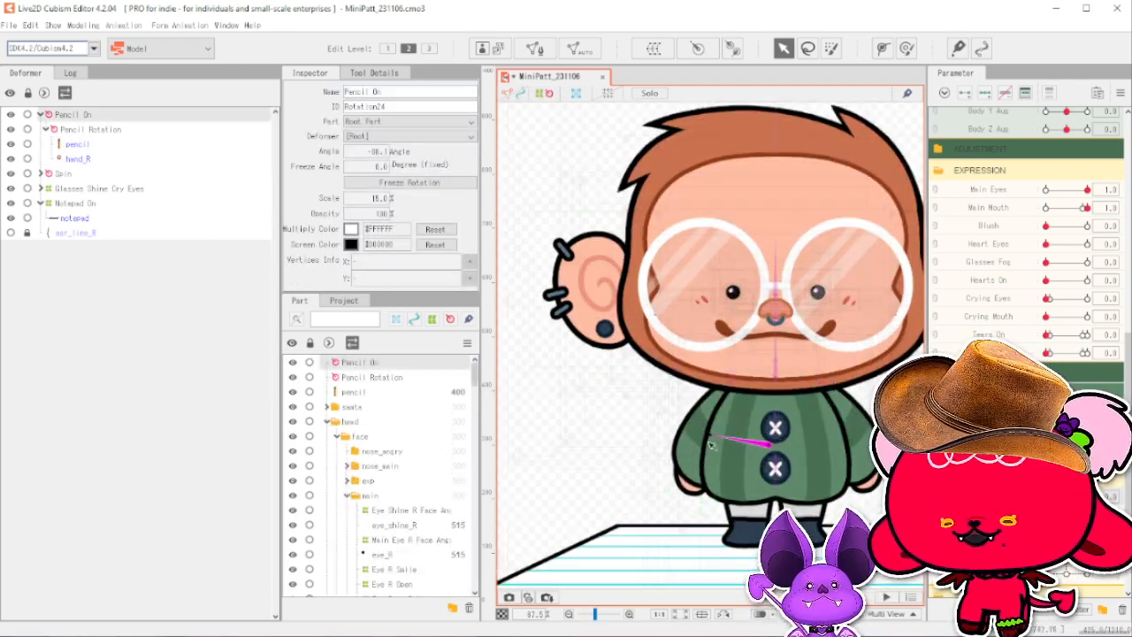
pyautogui.moveTo(775, 448)
pyautogui.mouseDown()
pyautogui.moveTo(736, 448)
pyautogui.moveTo(759, 447)
pyautogui.mouseUp()
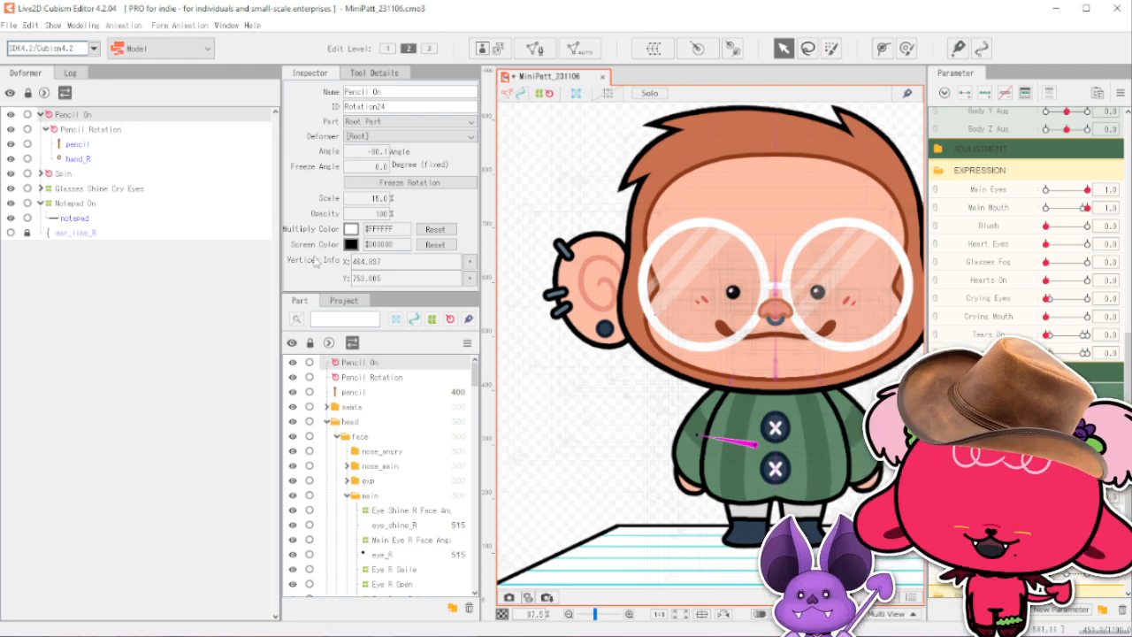
# Add an in-between key on the pencil's toggle at the point where the pencil is partly out from behind the arm.
pyautogui.moveTo(1047, 534)
pyautogui.mouseDown()
pyautogui.moveTo(1087, 534)
pyautogui.moveTo(1073, 534)
pyautogui.mouseUp()
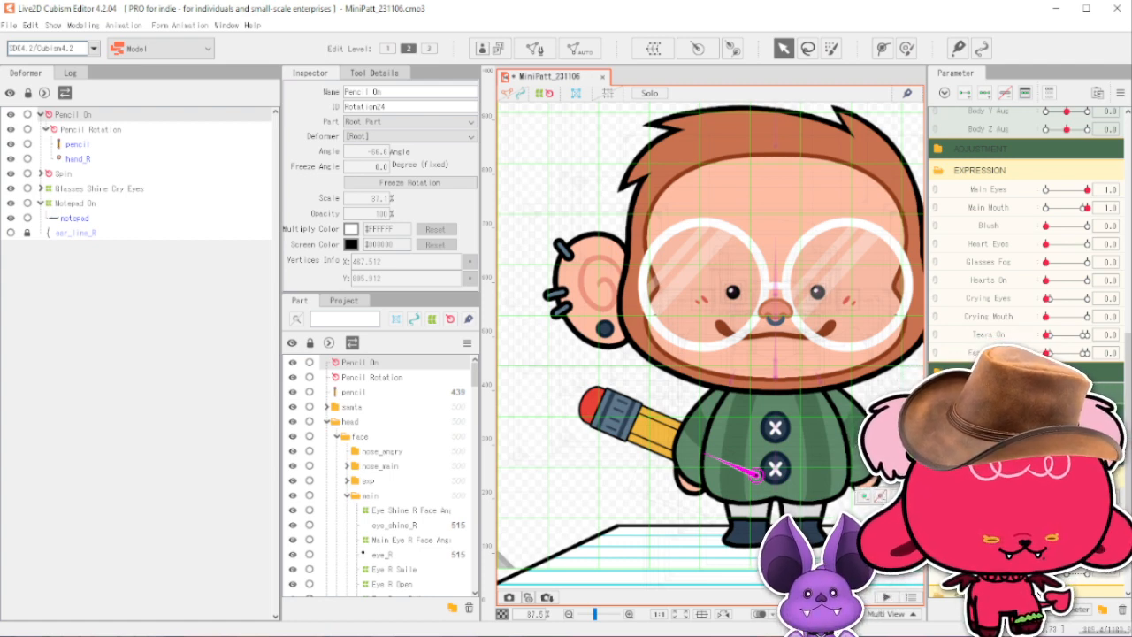
pyautogui.moveTo(1073, 535); pyautogui.dragTo(1062, 535)
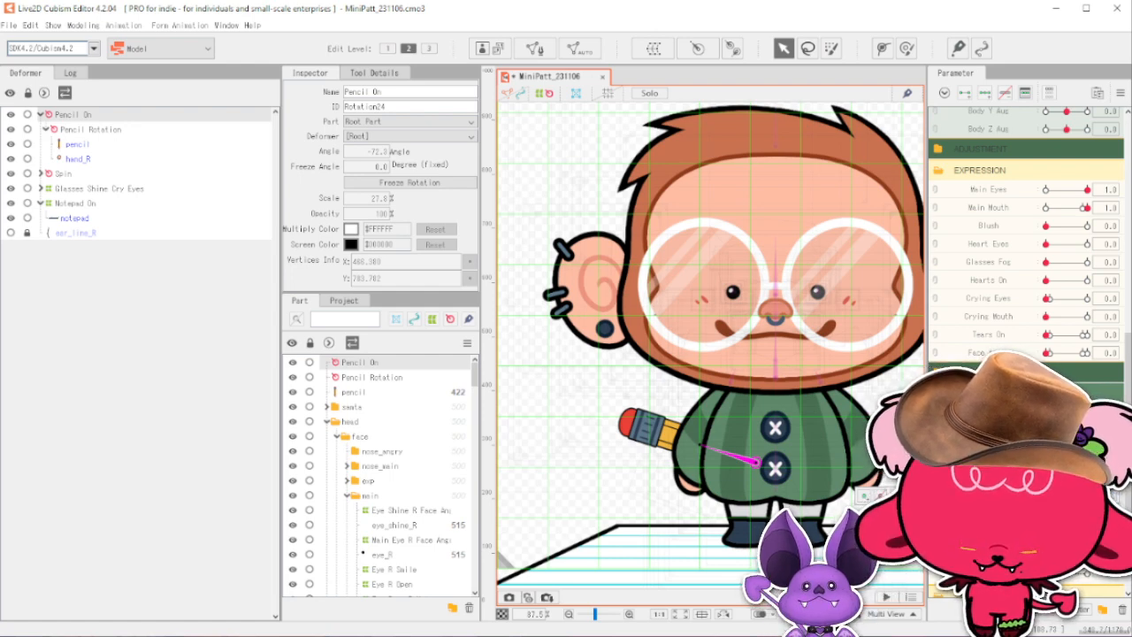
pyautogui.moveTo(1062, 534); pyautogui.dragTo(1067, 535)
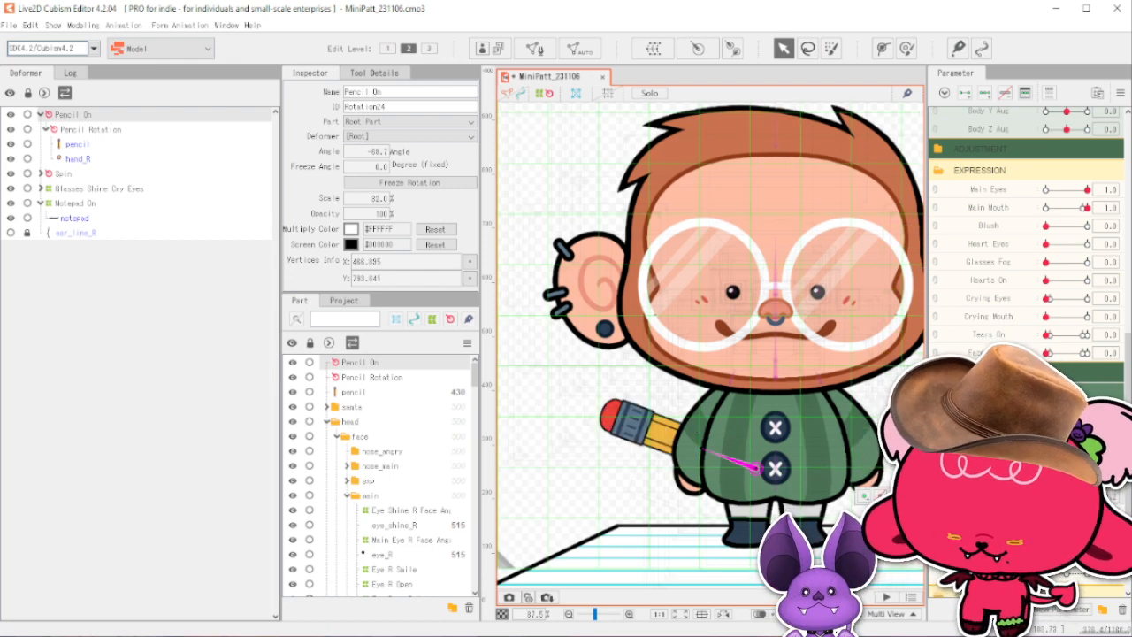
# Try the shrunken off pose at the in-between key, moved outside the arm and rotated to about -50.3 degrees.
pyautogui.moveTo(1088, 498); pyautogui.dragTo(1045, 497)
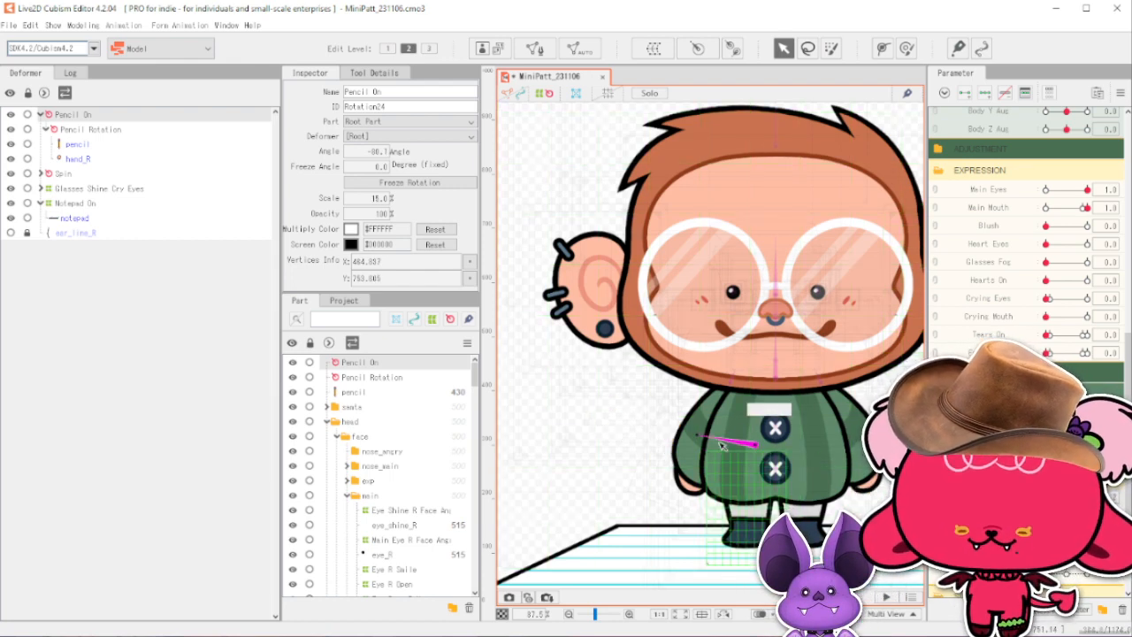
pyautogui.moveTo(699, 435); pyautogui.dragTo(613, 435)
pyautogui.moveTo(639, 389); pyautogui.dragTo(678, 358)
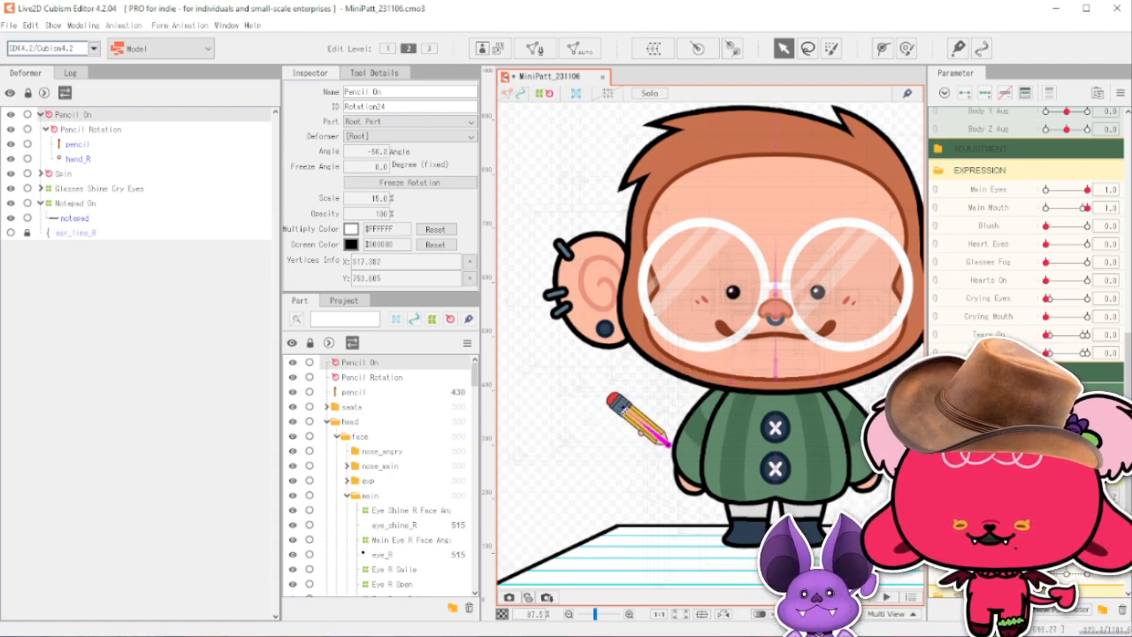
pyautogui.hotkey('ctrl', 'z')
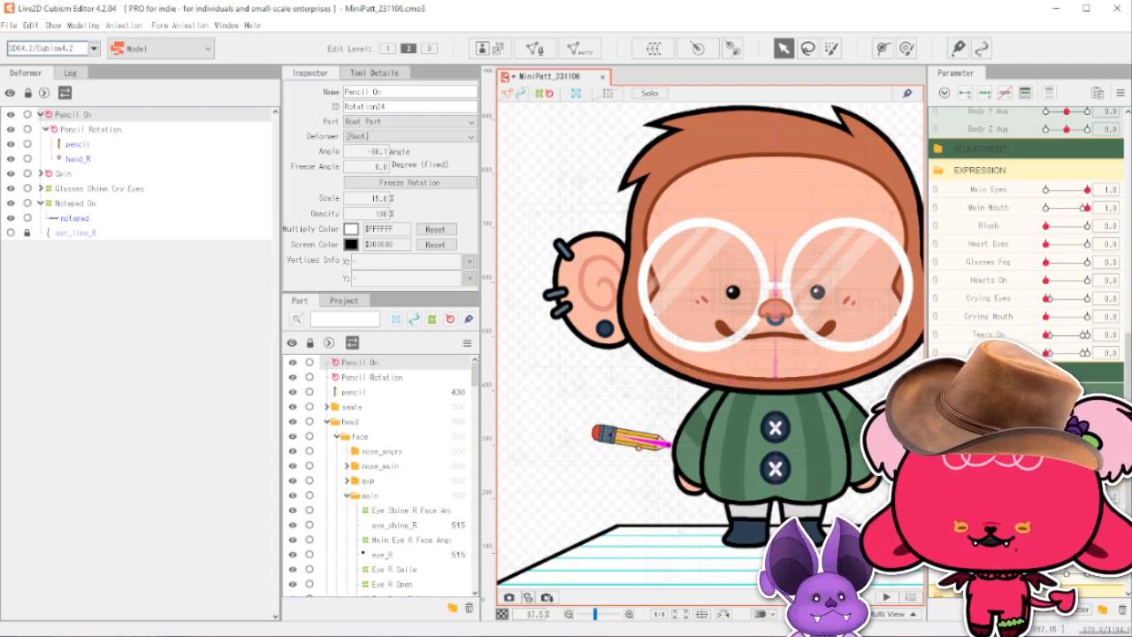
pyautogui.hotkey('ctrl', 'z')
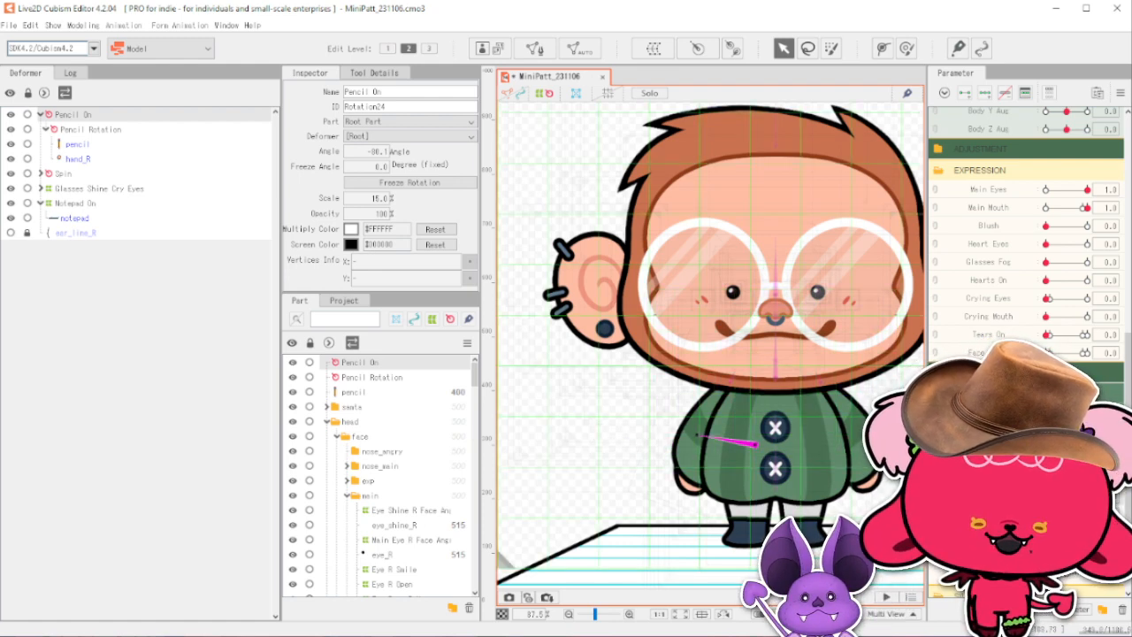
# Set the Pencil On deformer's scale to 15% at the in-between key.
pyautogui.hotkey('ctrl', 'y')
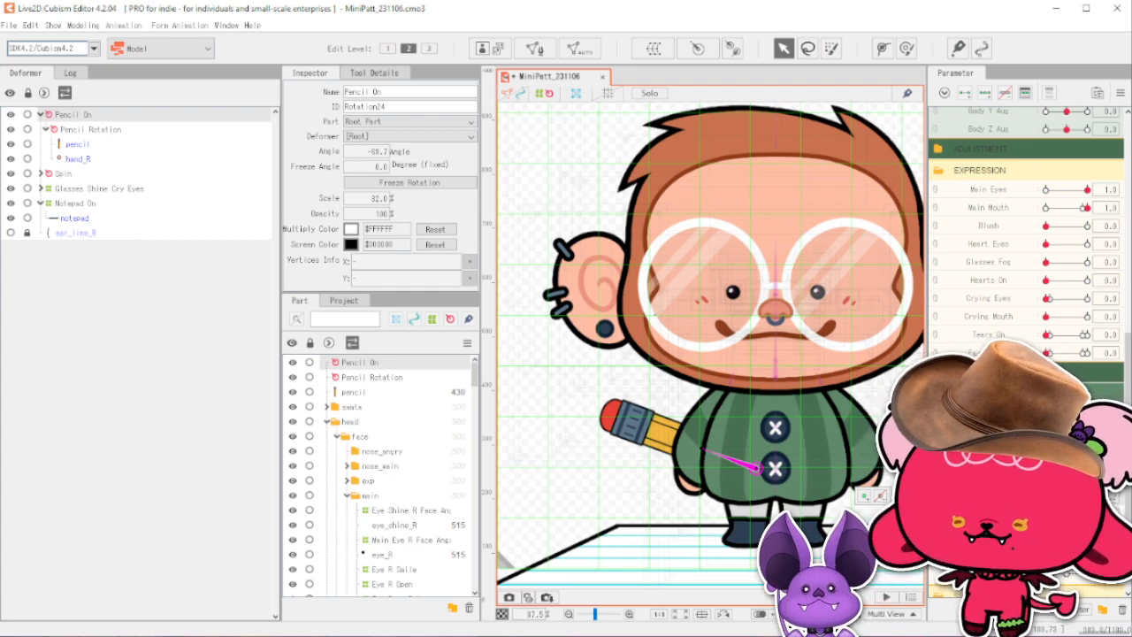
pyautogui.hotkey('ctrl', 'z')
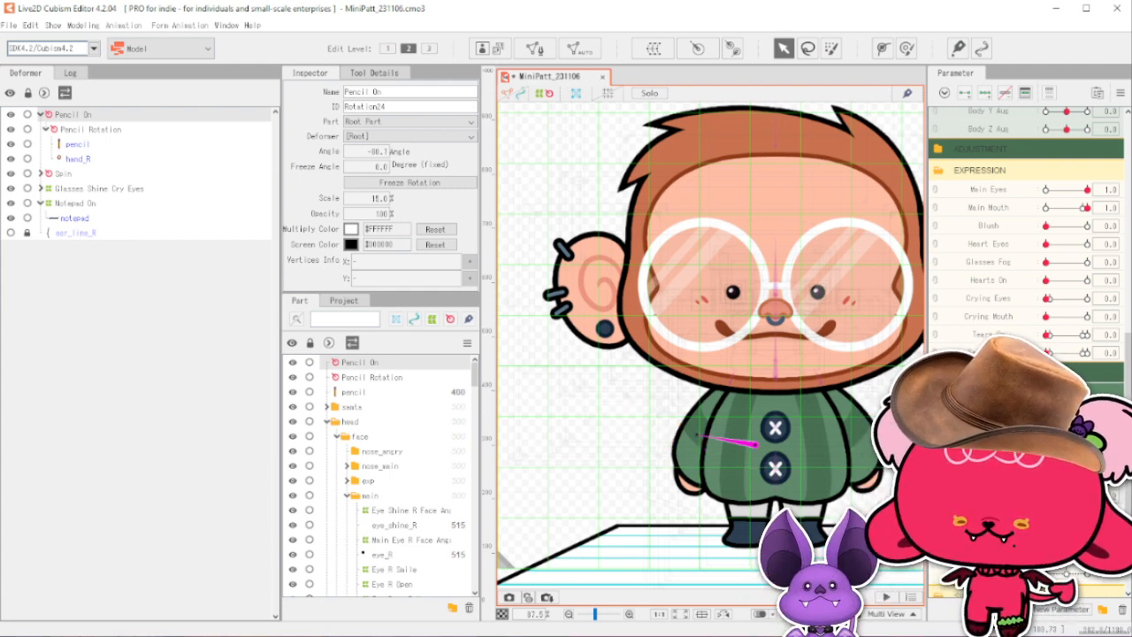
pyautogui.hotkey('ctrl', 'y')
pyautogui.hotkey('ctrl', 'z')
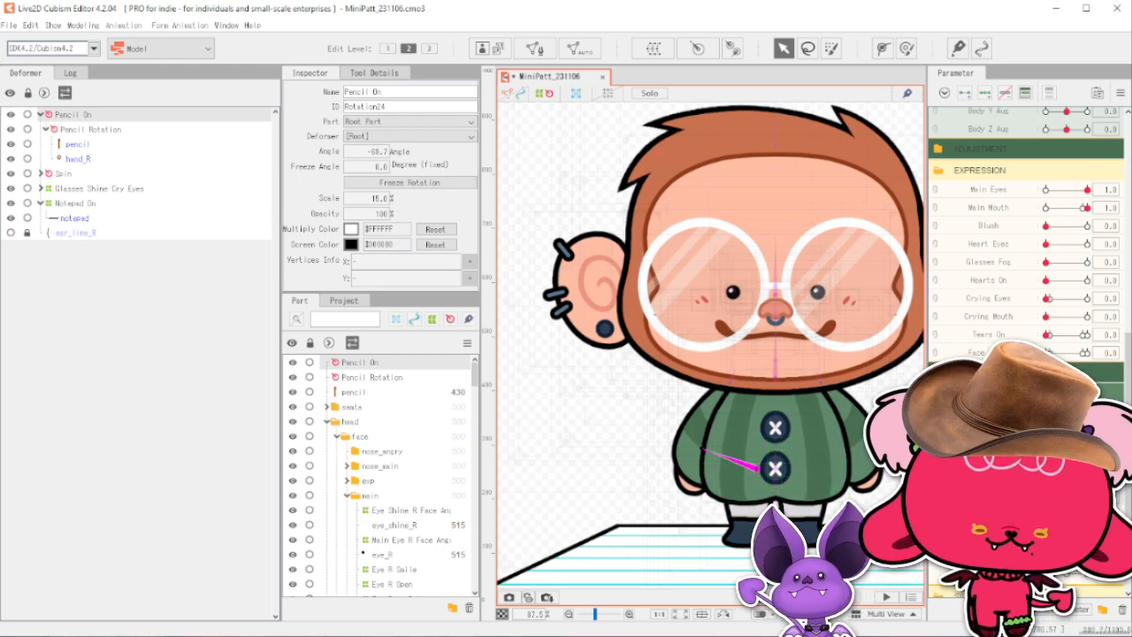
pyautogui.moveTo(757, 447)
pyautogui.mouseDown()
pyautogui.moveTo(779, 526)
pyautogui.moveTo(725, 522)
pyautogui.moveTo(759, 501)
pyautogui.mouseUp()
pyautogui.hotkey('ctrl', 'z')
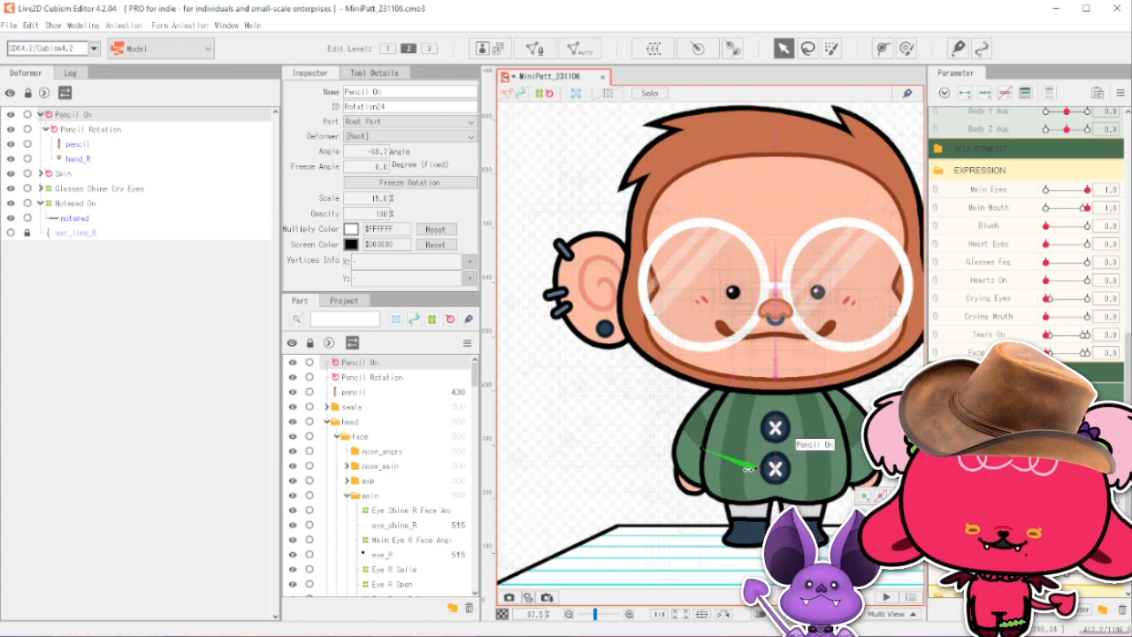
pyautogui.moveTo(760, 472)
pyautogui.mouseDown()
pyautogui.moveTo(707, 478)
pyautogui.moveTo(732, 461)
pyautogui.mouseUp()
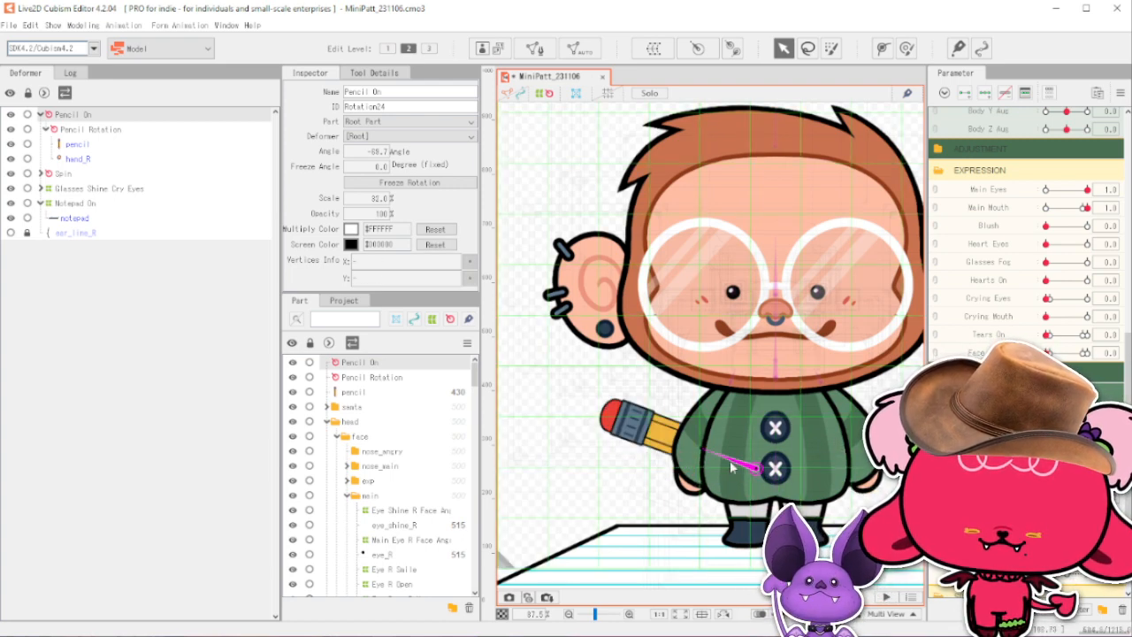
pyautogui.hotkey('ctrl', 'z')
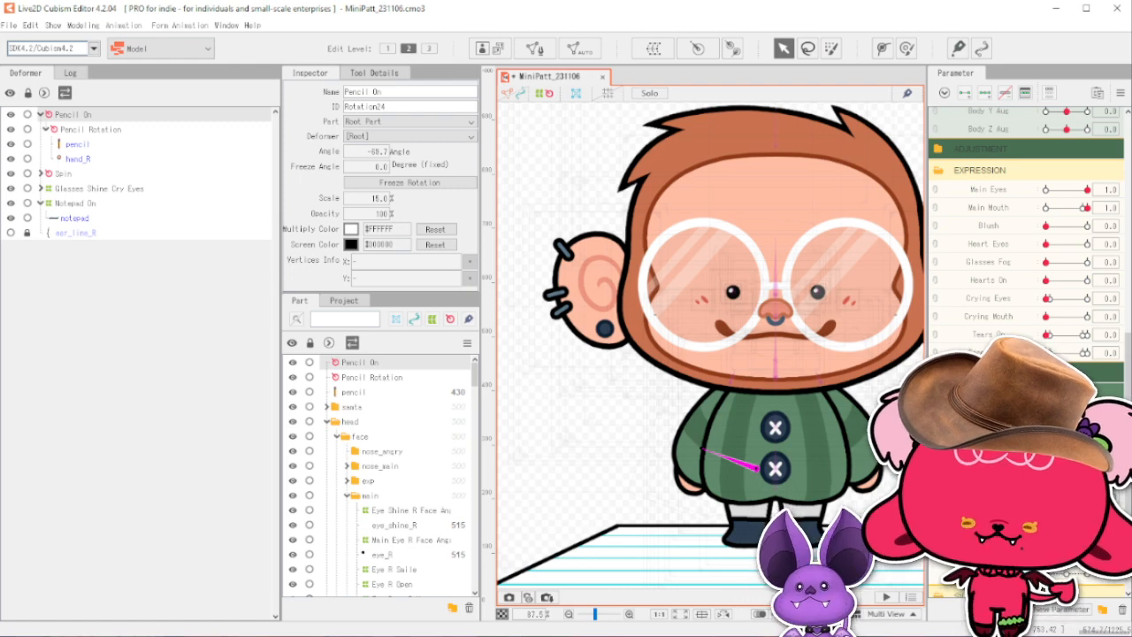
pyautogui.hotkey('ctrl', 'z')
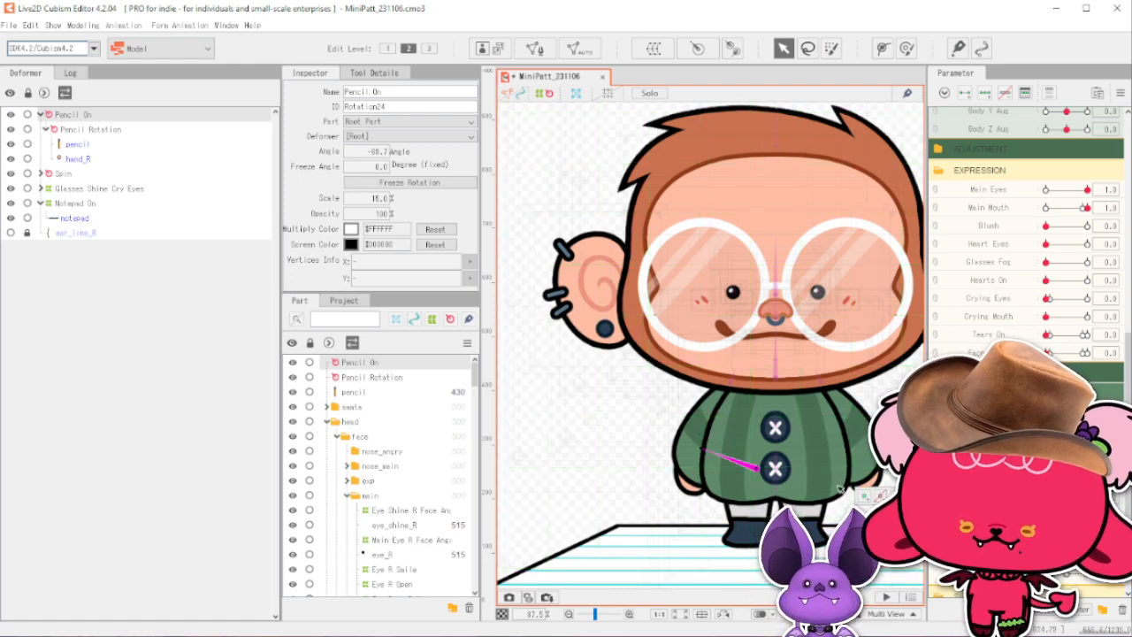
pyautogui.hotkey('ctrl', 'y')
# At the in-between key, move Pencil On outside the arm to about X 317, Y 778, rotate it to about -48.1 degrees, and test the toggle.
pyautogui.moveTo(742, 468)
pyautogui.mouseDown()
pyautogui.moveTo(672, 470)
pyautogui.moveTo(695, 460)
pyautogui.mouseUp()
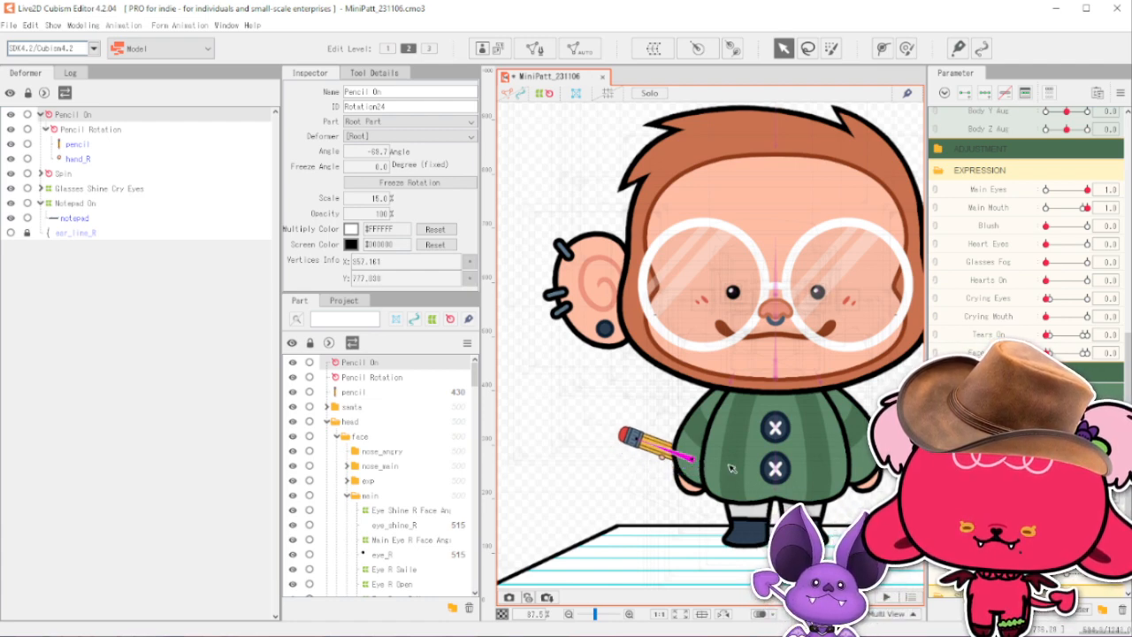
pyautogui.moveTo(1067, 501)
pyautogui.mouseDown()
pyautogui.moveTo(1046, 502)
pyautogui.moveTo(1088, 501)
pyautogui.moveTo(1047, 502)
pyautogui.mouseUp()
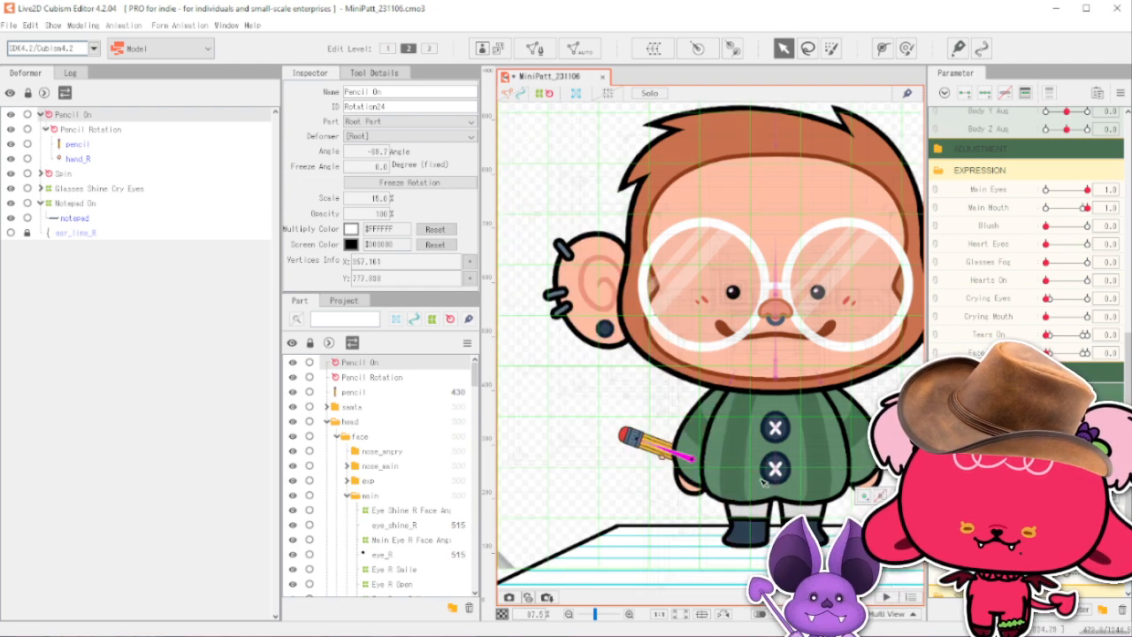
pyautogui.moveTo(658, 446)
pyautogui.mouseDown()
pyautogui.moveTo(663, 437)
pyautogui.moveTo(675, 466)
pyautogui.moveTo(657, 464)
pyautogui.mouseUp()
pyautogui.moveTo(621, 423); pyautogui.dragTo(625, 418)
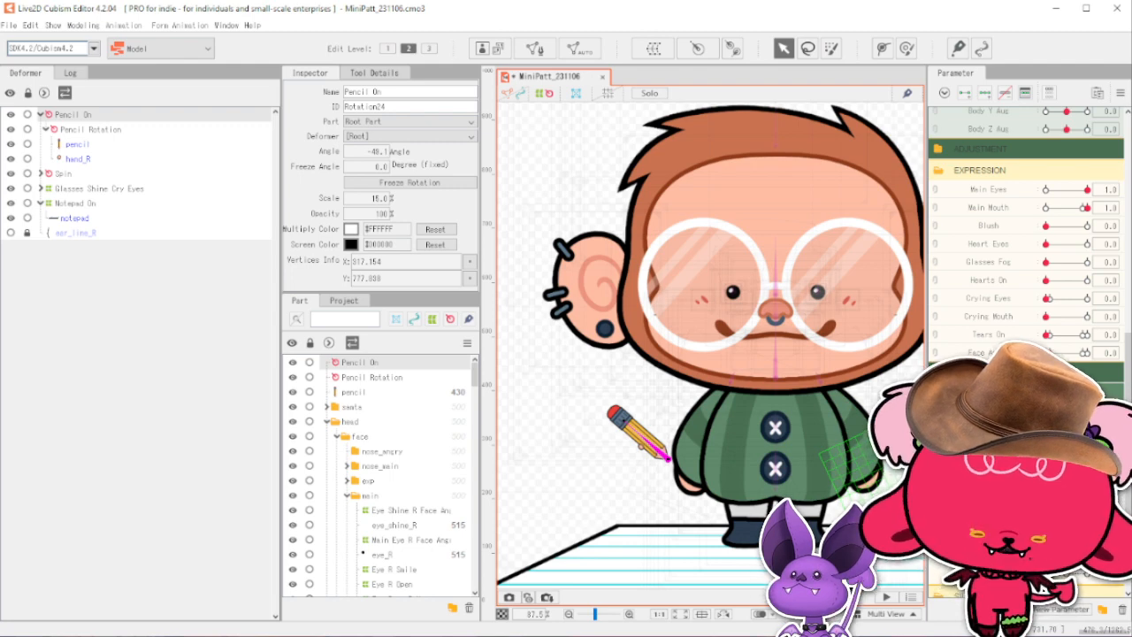
pyautogui.moveTo(668, 457)
pyautogui.mouseDown()
pyautogui.moveTo(754, 553)
pyautogui.moveTo(699, 478)
pyautogui.moveTo(750, 550)
pyautogui.moveTo(708, 469)
pyautogui.moveTo(722, 451)
pyautogui.moveTo(708, 477)
pyautogui.moveTo(743, 541)
pyautogui.moveTo(743, 448)
pyautogui.moveTo(729, 522)
pyautogui.moveTo(748, 548)
pyautogui.moveTo(756, 446)
pyautogui.mouseUp()
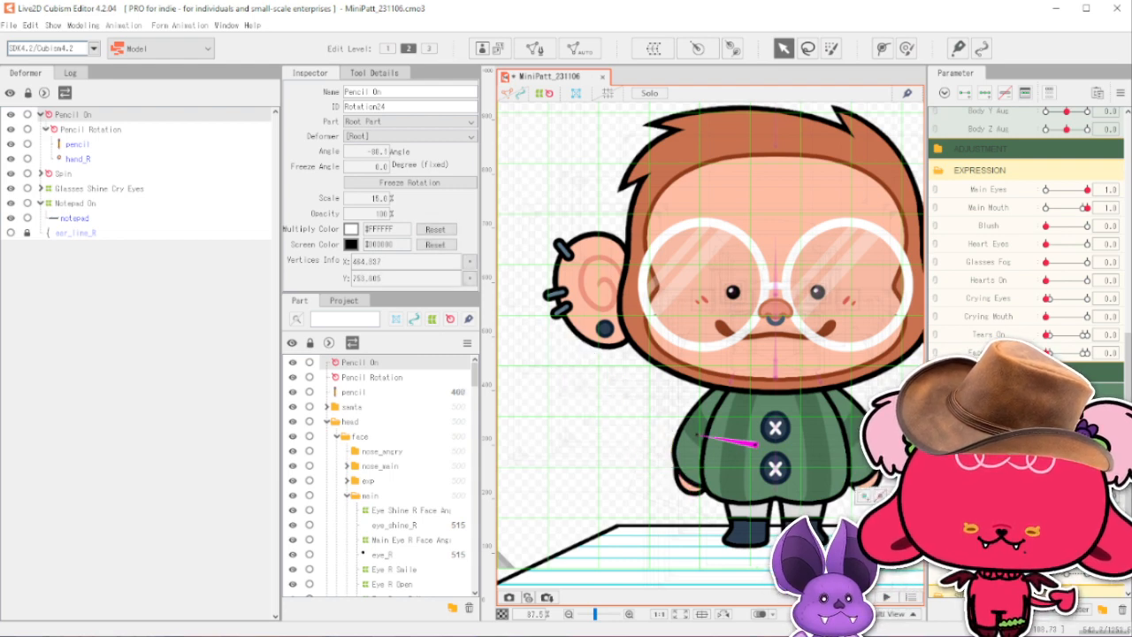
pyautogui.moveTo(1047, 495); pyautogui.dragTo(1059, 495)
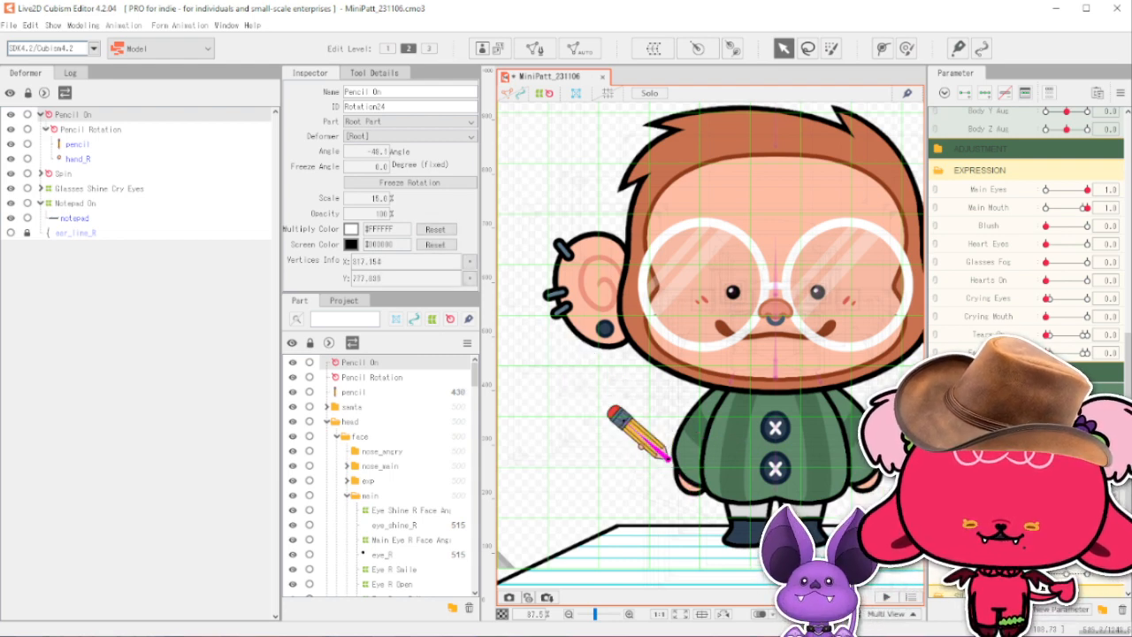
# Select arm_R and the torso on the canvas and examine their draw orders against hand_R in the part list.
pyautogui.click(693, 462)
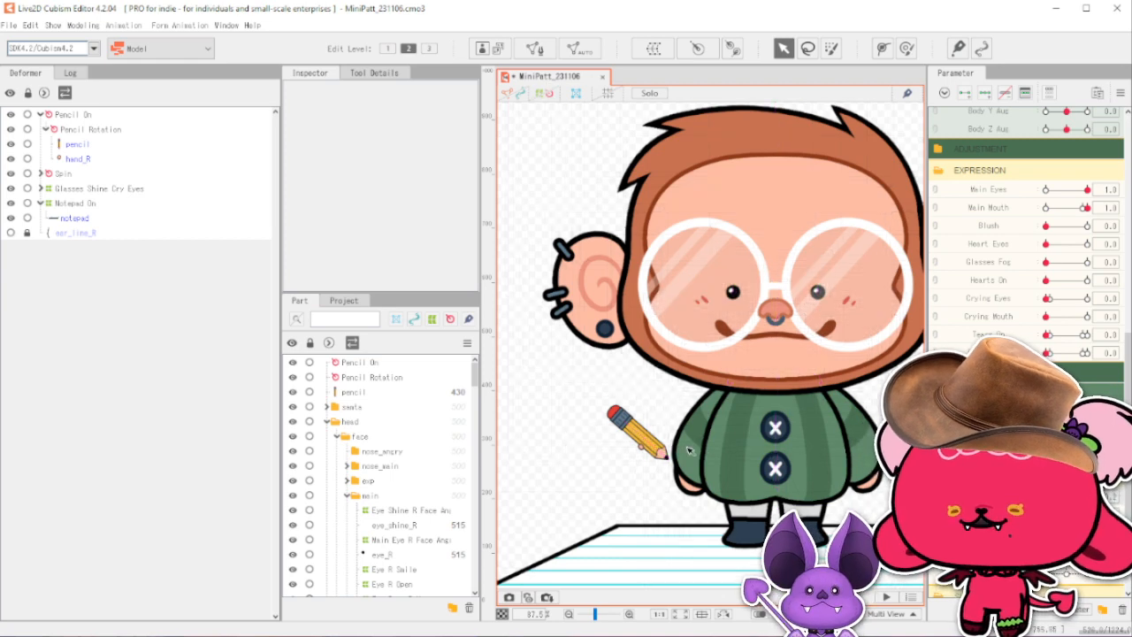
pyautogui.rightClick(709, 469)
pyautogui.click(750, 509)
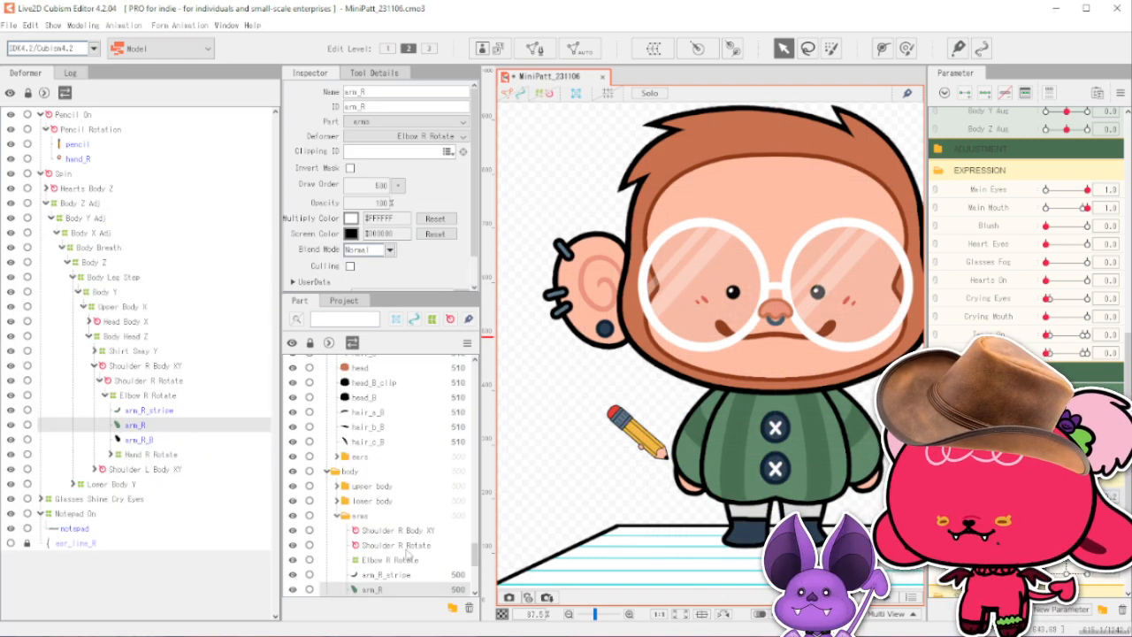
pyautogui.scroll(-3, 407, 553)
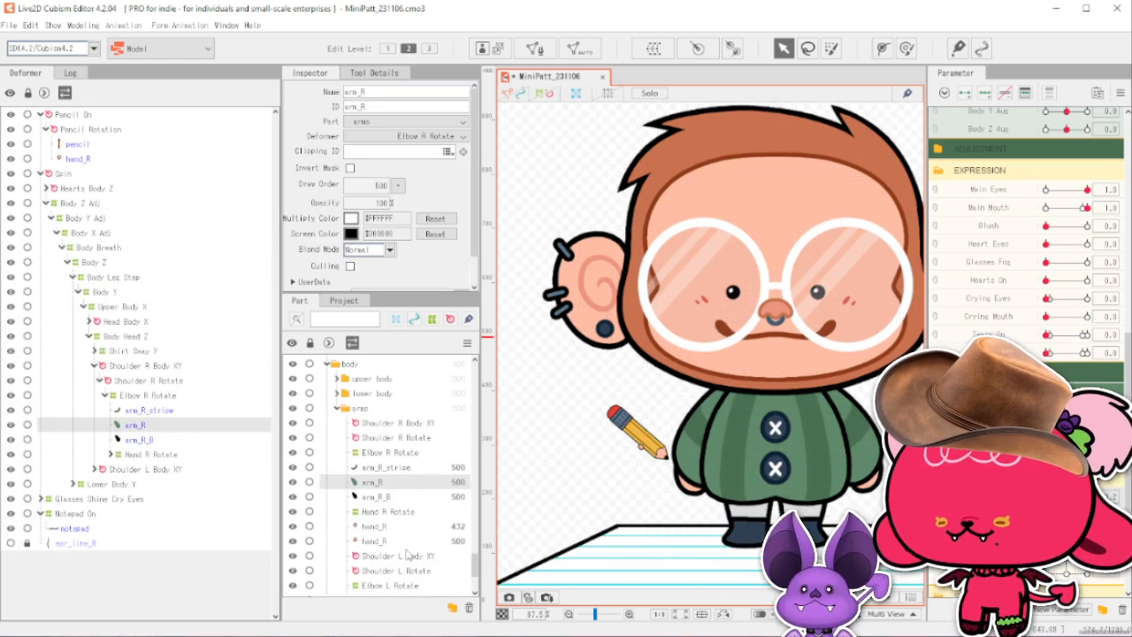
pyautogui.click(717, 482)
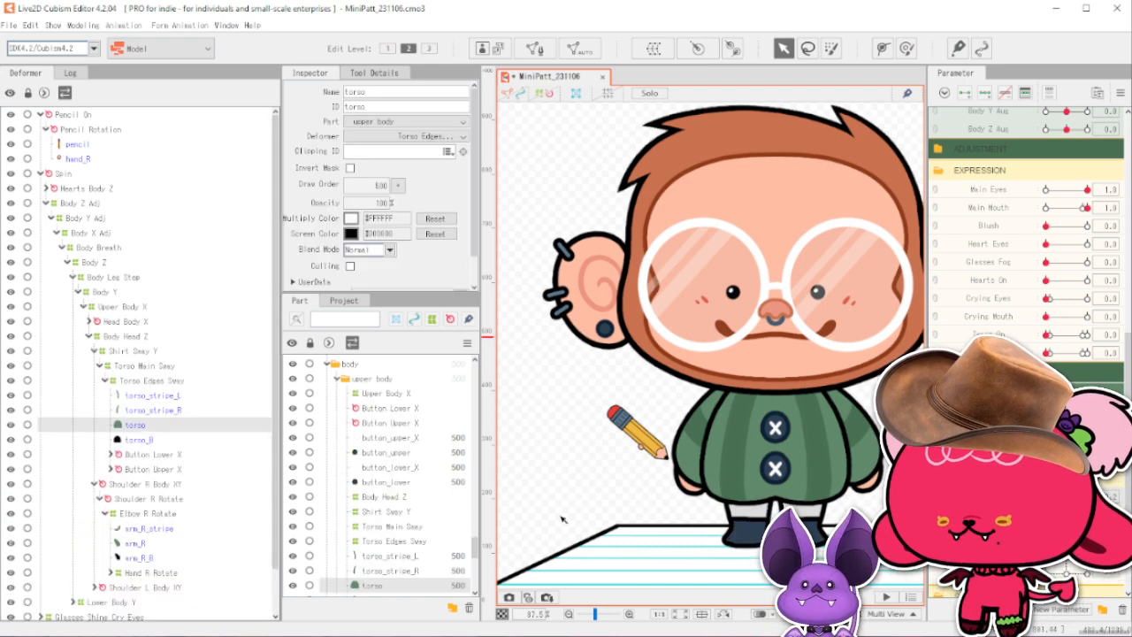
pyautogui.scroll(-6, 422, 500)
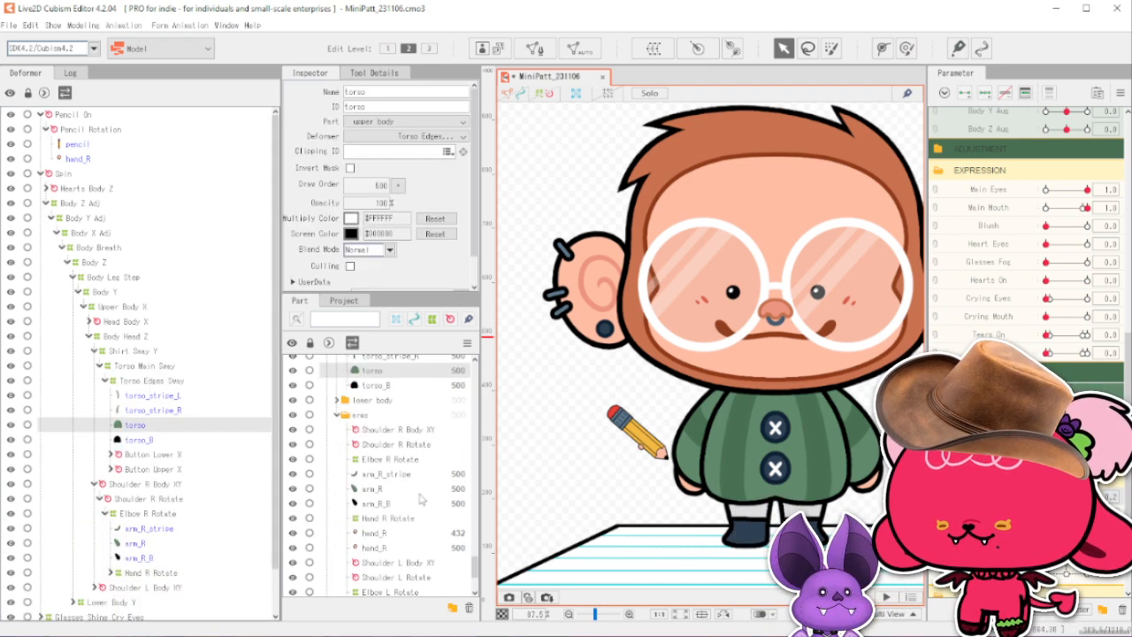
# Move Pencil On, Pencil Rotation and the pencil mesh from the root into the body part folder, just above the arms folder.
pyautogui.click(363, 469)
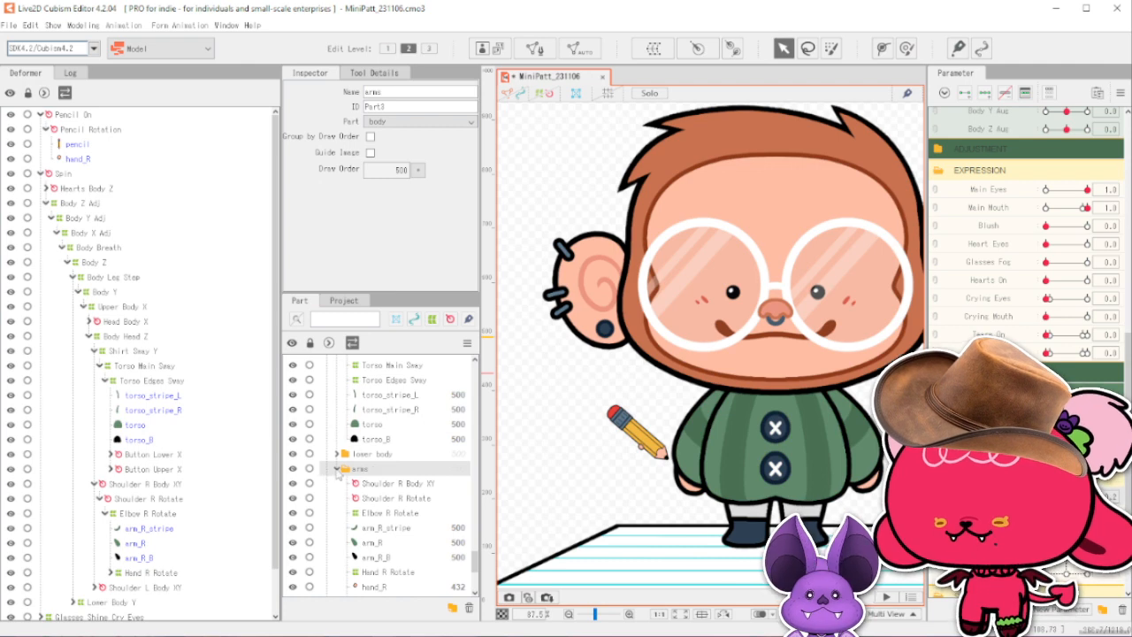
pyautogui.click(337, 470)
pyautogui.scroll(20, 372, 440)
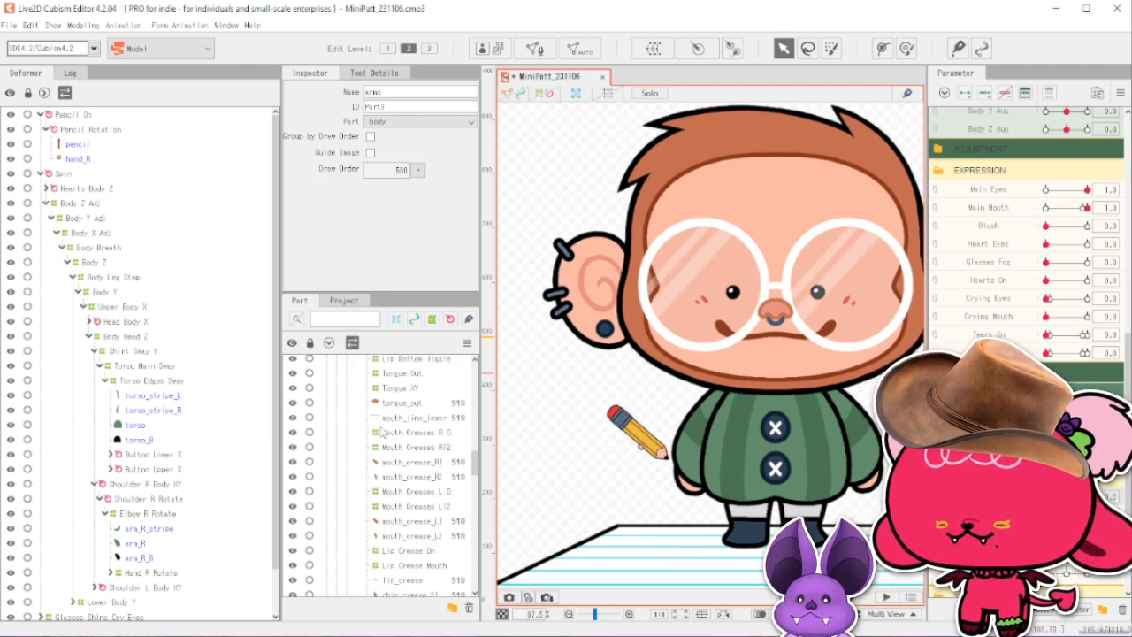
pyautogui.click(358, 391)
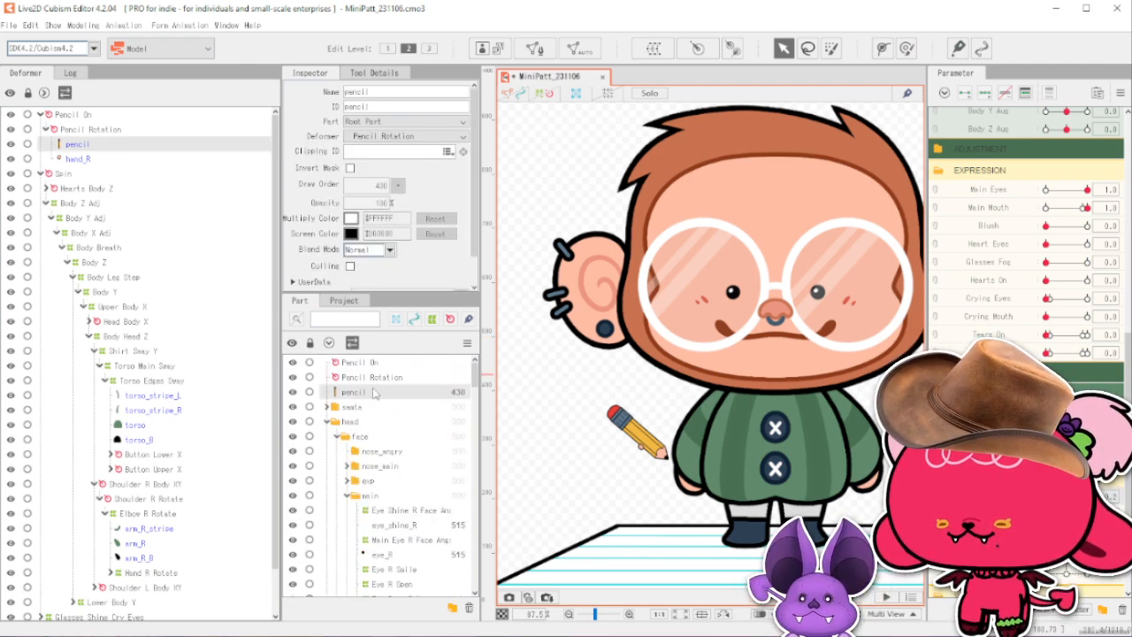
pyautogui.keyDown('shift'); pyautogui.click(359, 366); pyautogui.keyUp('shift')
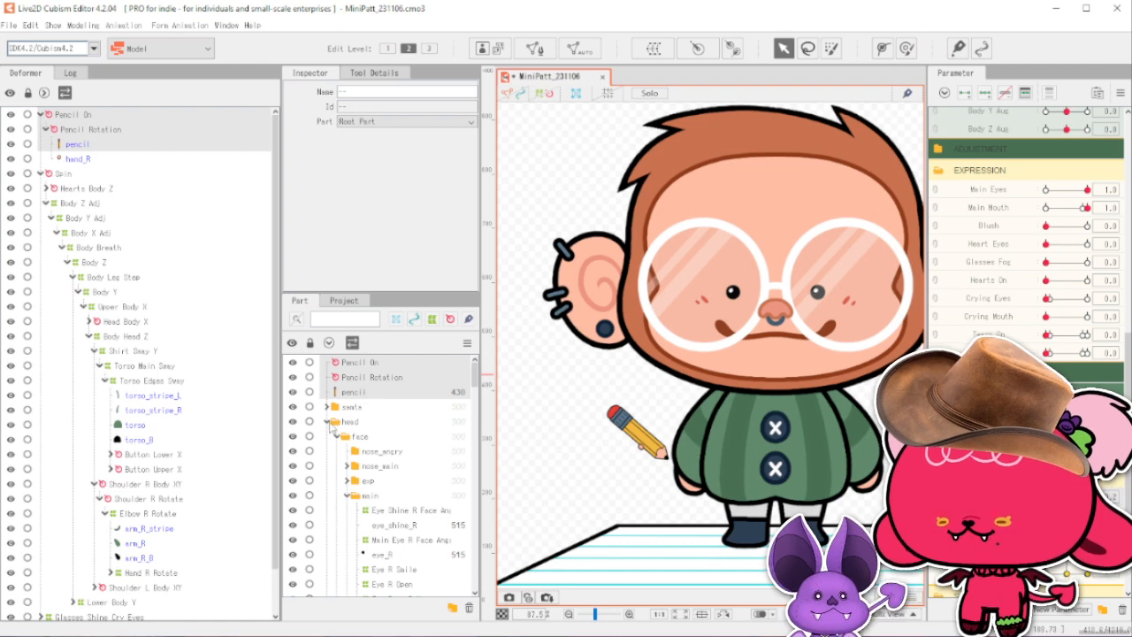
pyautogui.click(329, 423)
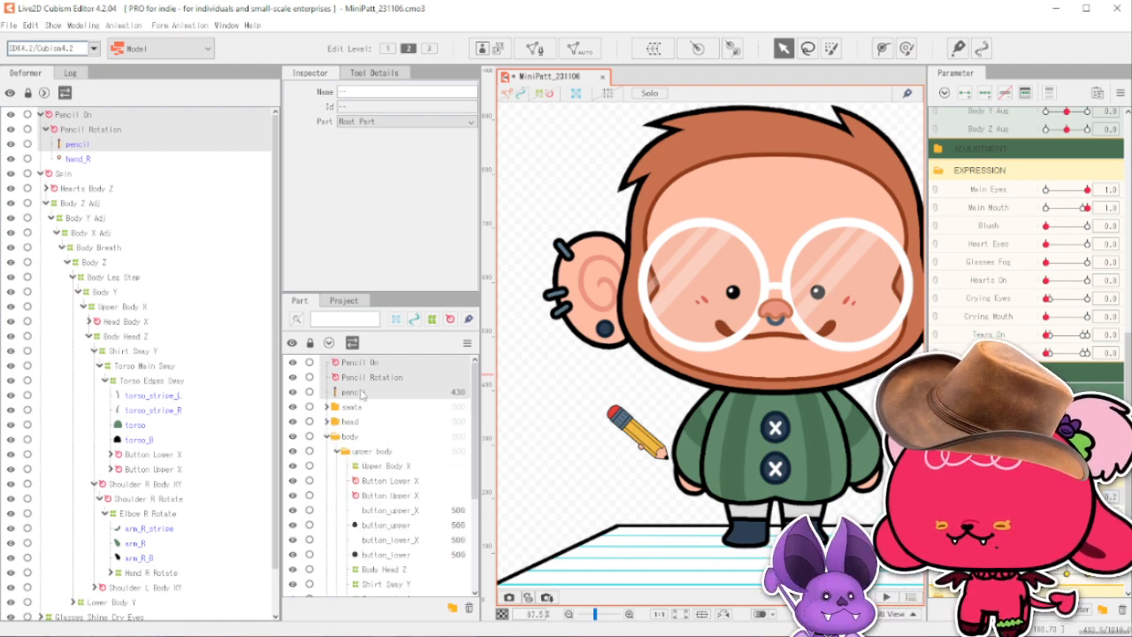
pyautogui.moveTo(361, 396)
pyautogui.mouseDown()
pyautogui.moveTo(389, 580)
pyautogui.moveTo(365, 612)
pyautogui.moveTo(376, 434)
pyautogui.moveTo(382, 480)
pyautogui.mouseUp()
pyautogui.click(338, 437)
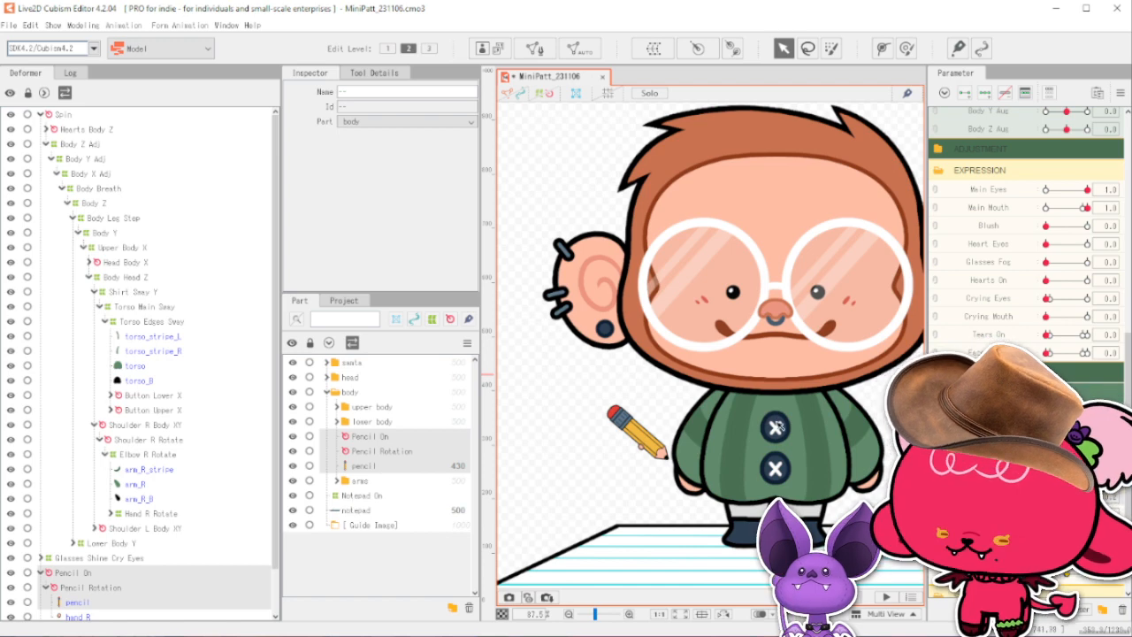
# Move the pencil's hand_R mesh out of the arms folder into the body folder, directly above pencil.
pyautogui.scroll(-1, 137, 536)
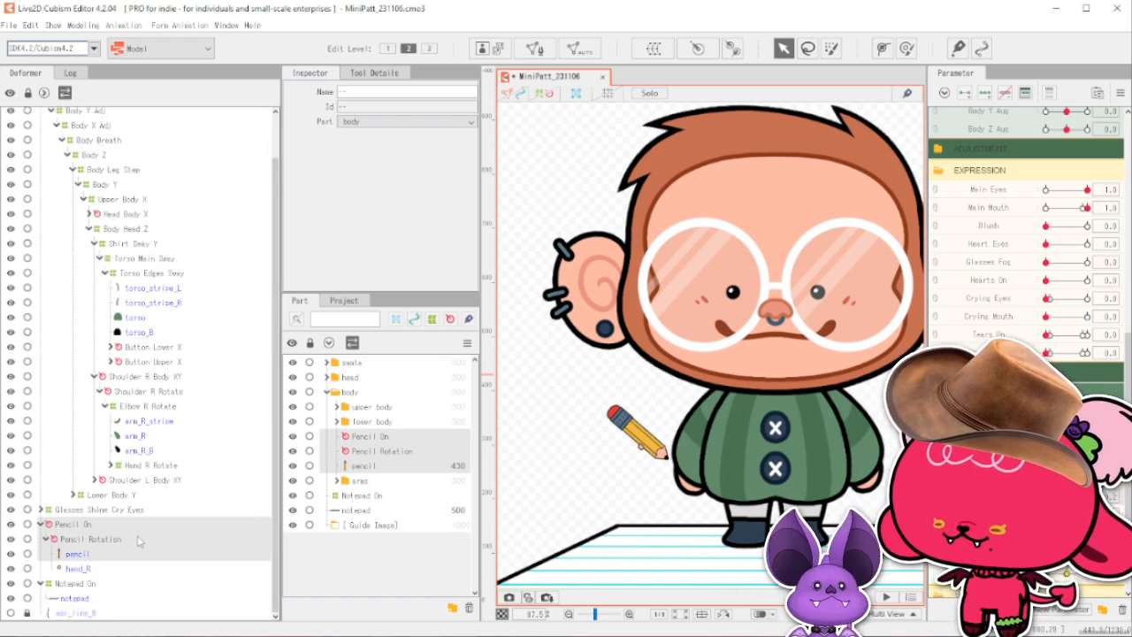
pyautogui.click(111, 569)
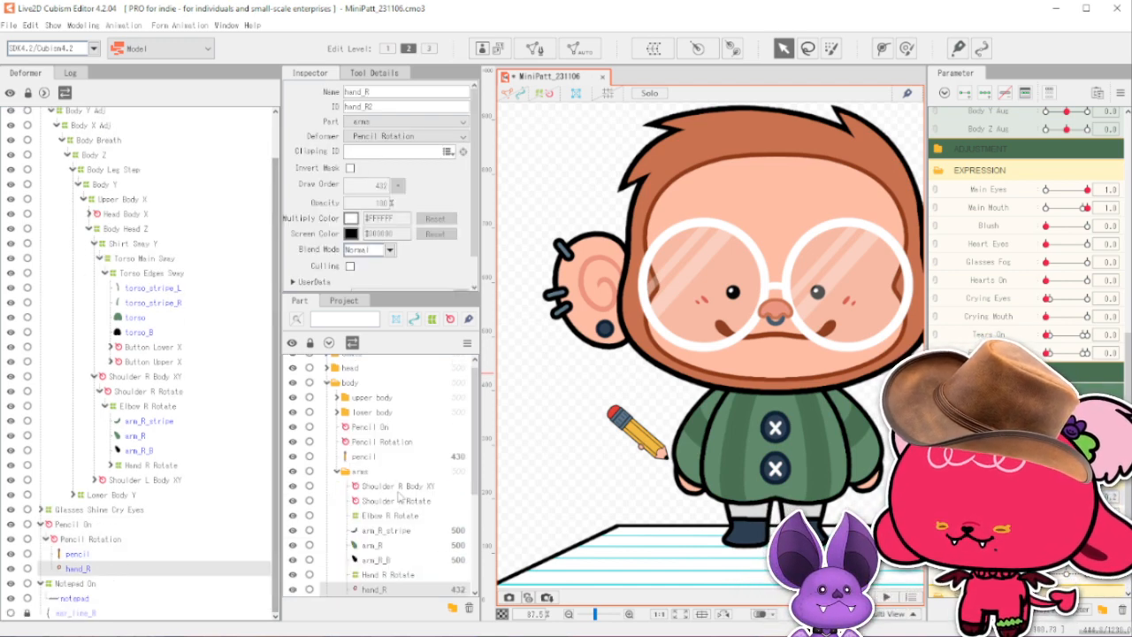
pyautogui.moveTo(386, 593); pyautogui.dragTo(390, 458)
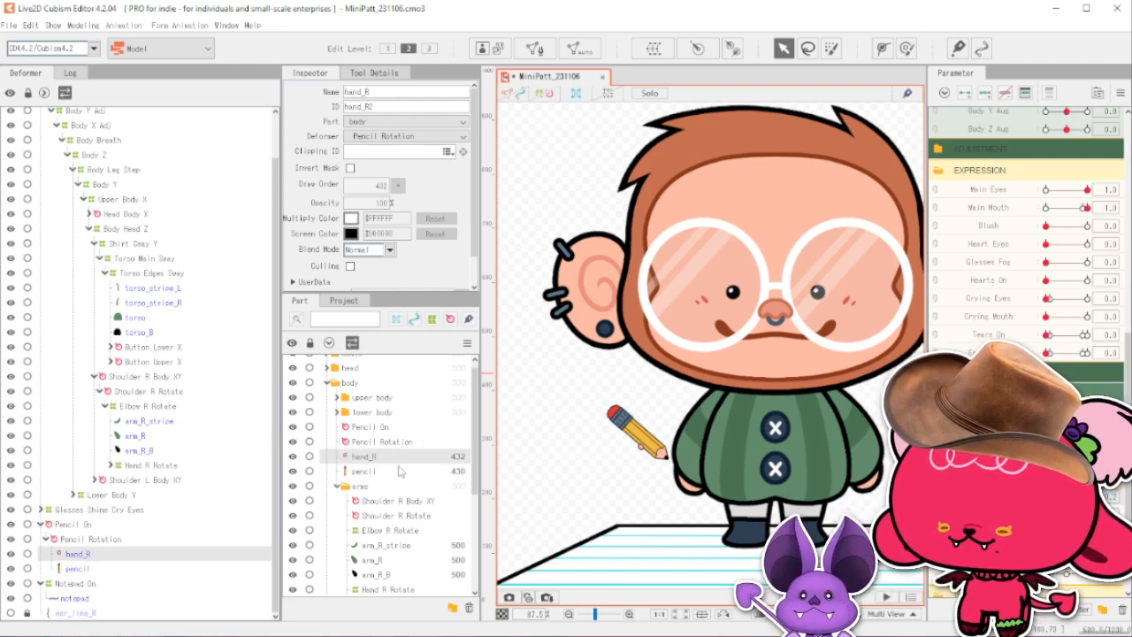
# Set the draw order of the pencil's hand_R to 560 and of pencil to 550, and check them in the off pose.
pyautogui.keyDown('ctrl'); pyautogui.click(392, 471); pyautogui.keyUp('ctrl')
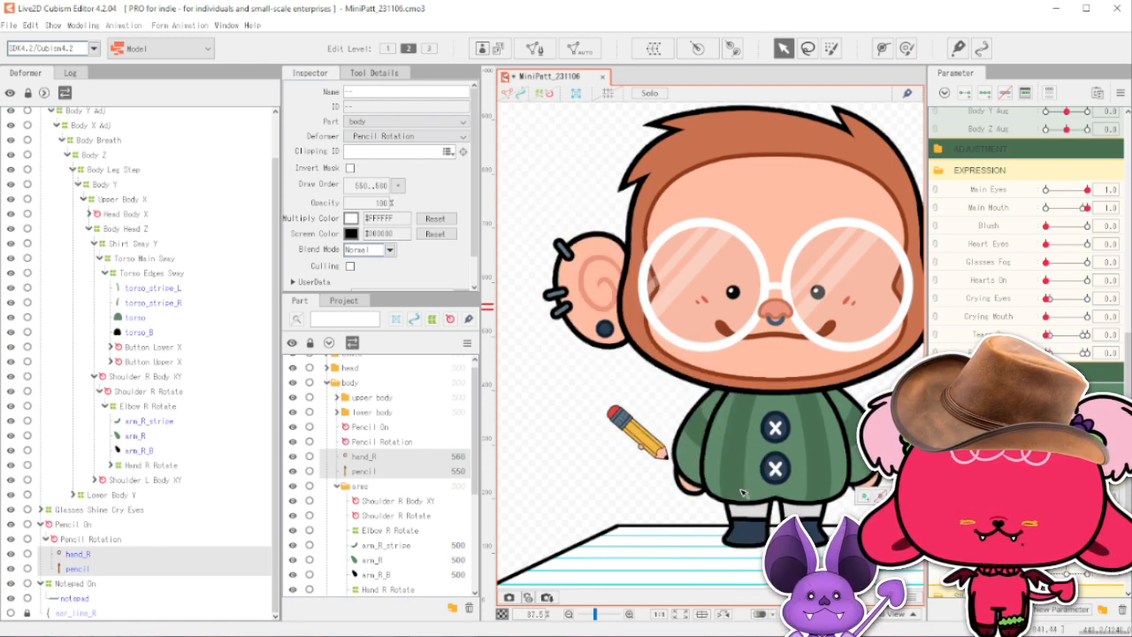
pyautogui.click(71, 523)
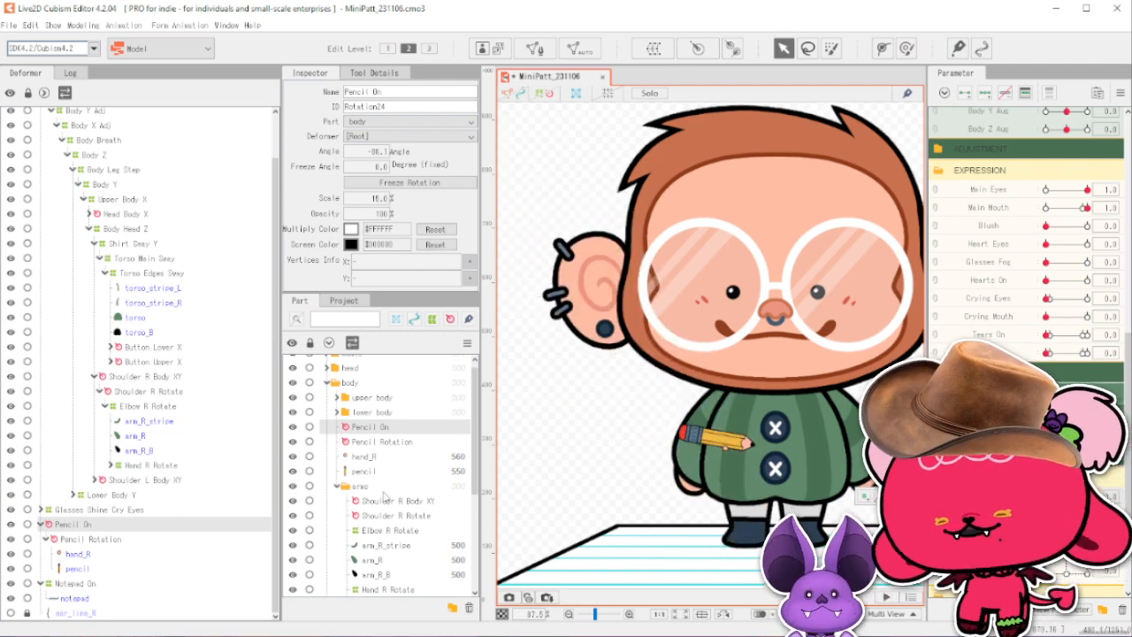
pyautogui.click(402, 459)
pyautogui.keyDown('shift'); pyautogui.click(403, 472); pyautogui.keyUp('shift')
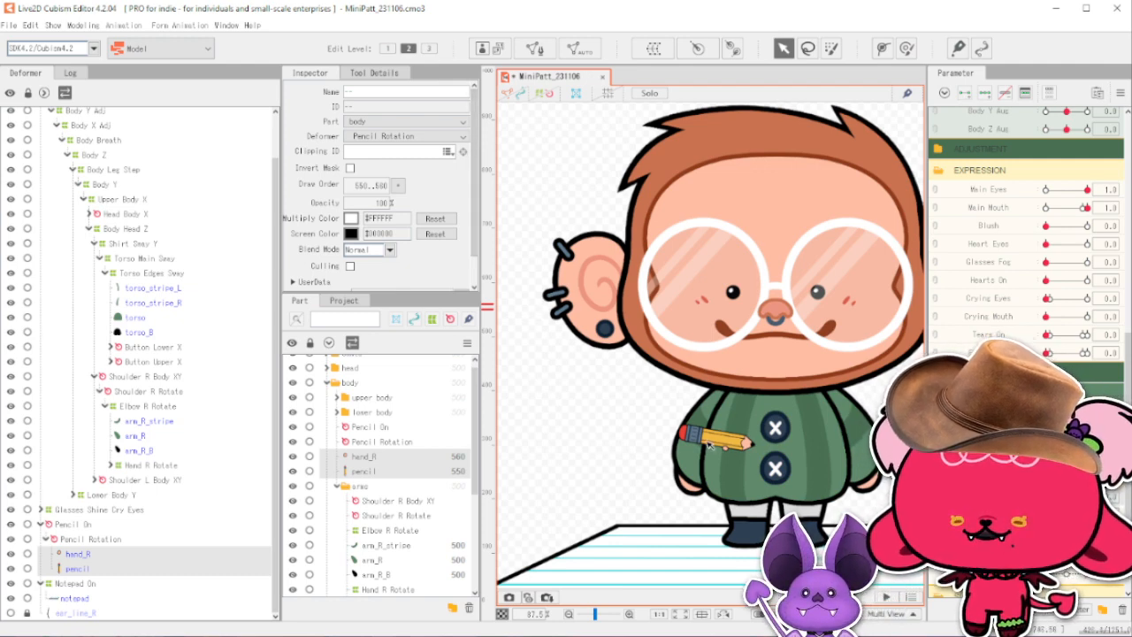
# In the off pose, set Pencil On's scale to 7% and move it over the torso's edge to about X 445, Y 774.
pyautogui.click(118, 528)
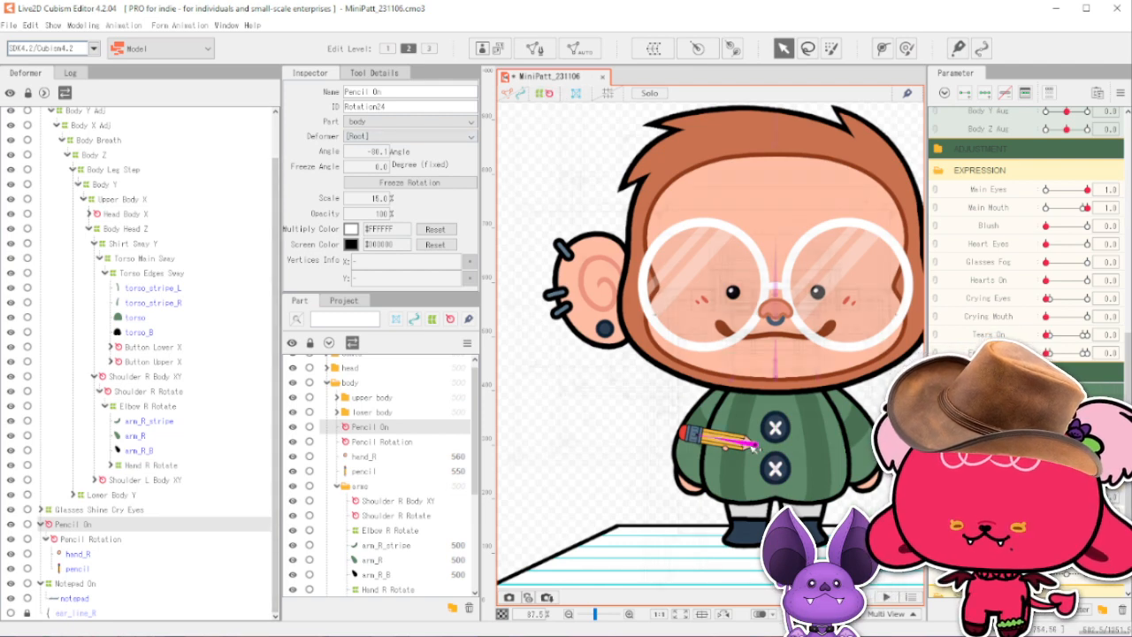
pyautogui.moveTo(759, 445); pyautogui.dragTo(791, 461)
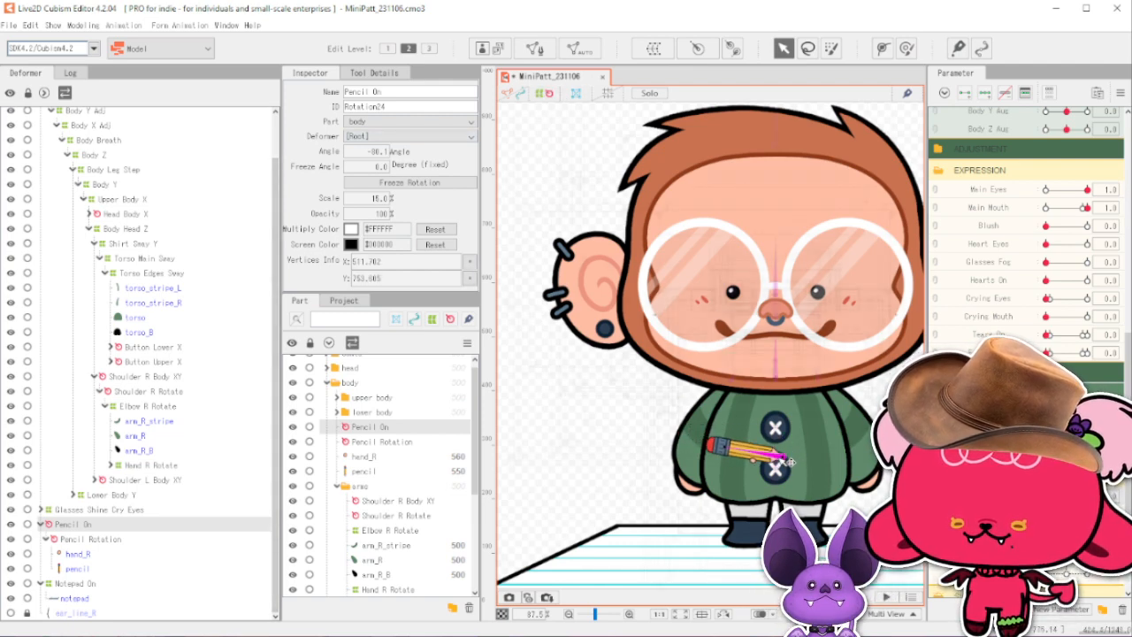
pyautogui.moveTo(382, 198); pyautogui.dragTo(370, 198)
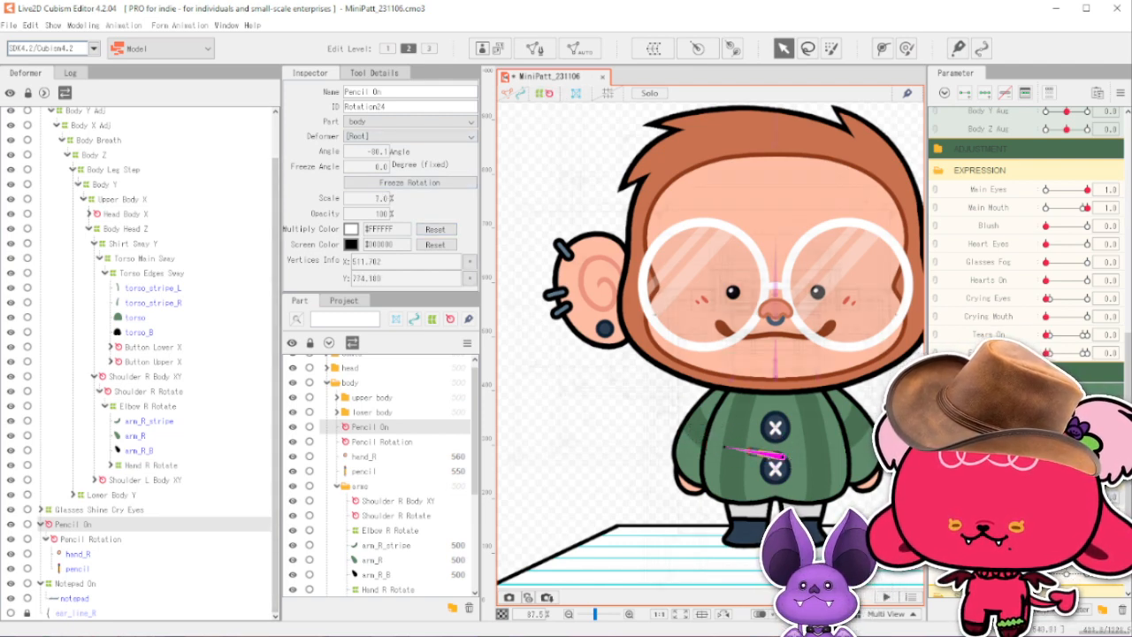
pyautogui.click(779, 456)
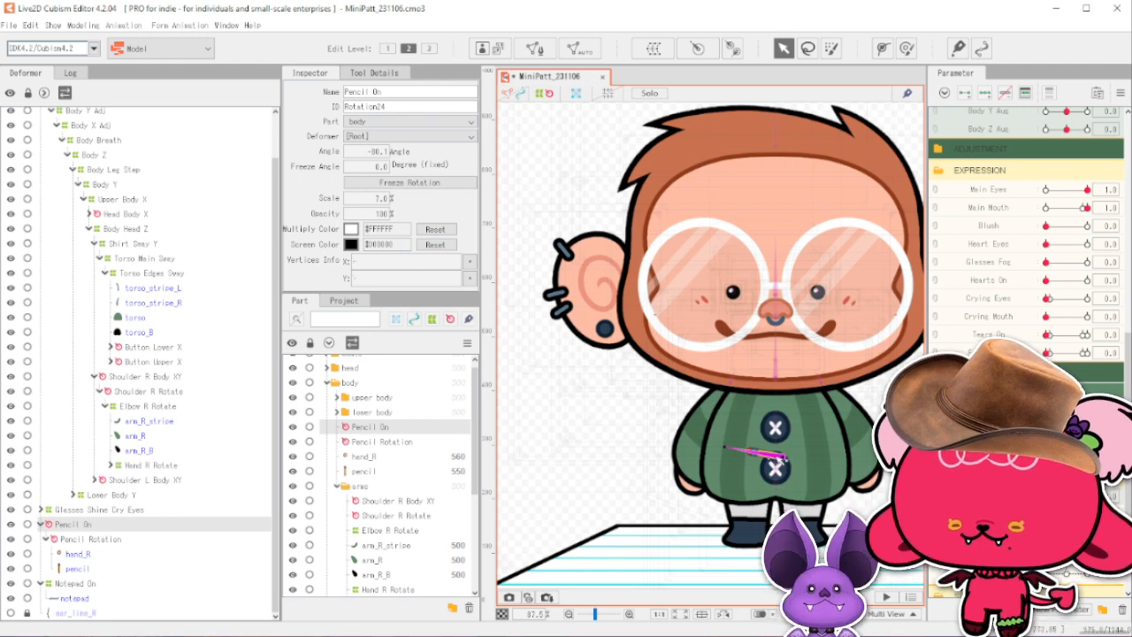
pyautogui.moveTo(780, 458); pyautogui.dragTo(741, 458)
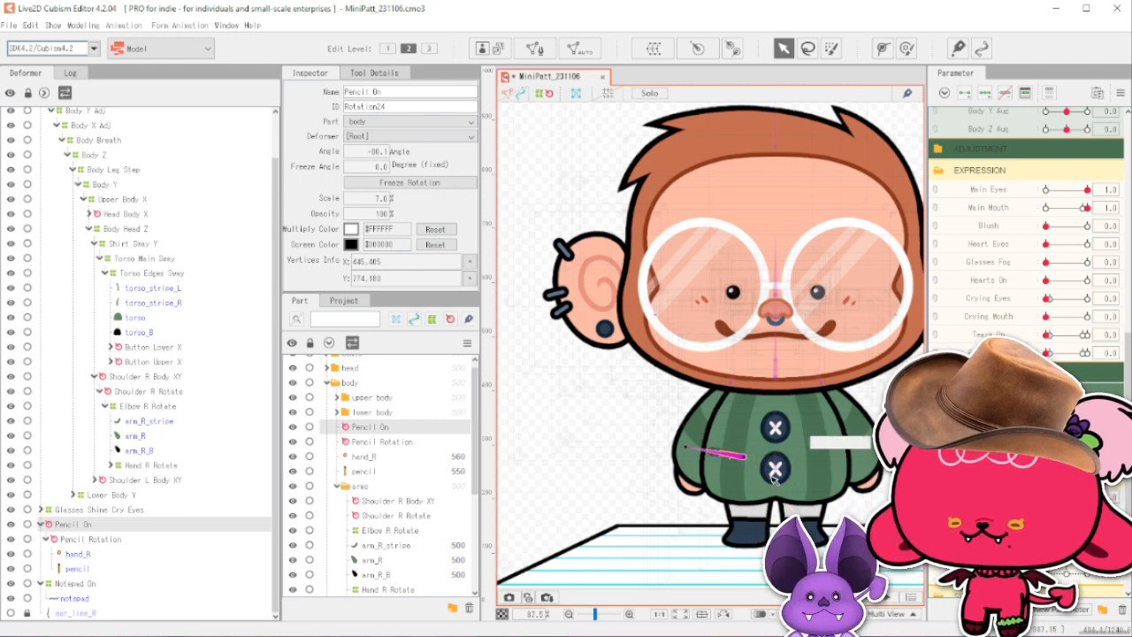
pyautogui.moveTo(1047, 496)
pyautogui.mouseDown()
pyautogui.moveTo(1087, 496)
pyautogui.moveTo(1047, 495)
pyautogui.mouseUp()
# Hide the pencil's hand_R mesh and set the pencil's draw order to 500 in the off pose.
pyautogui.click(292, 456)
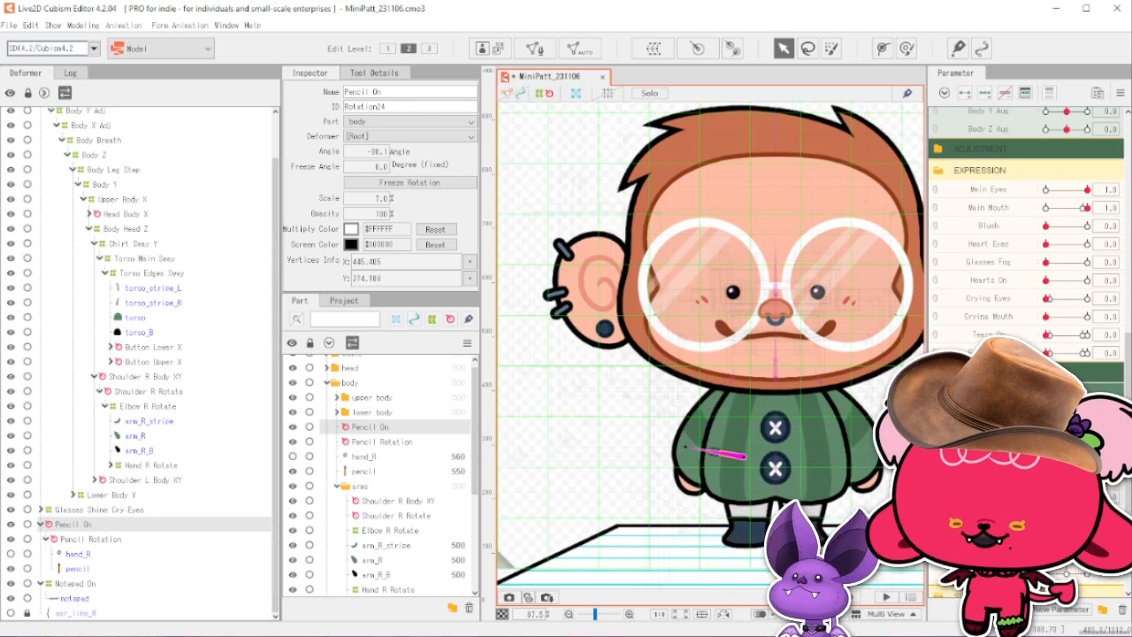
pyautogui.click(422, 471)
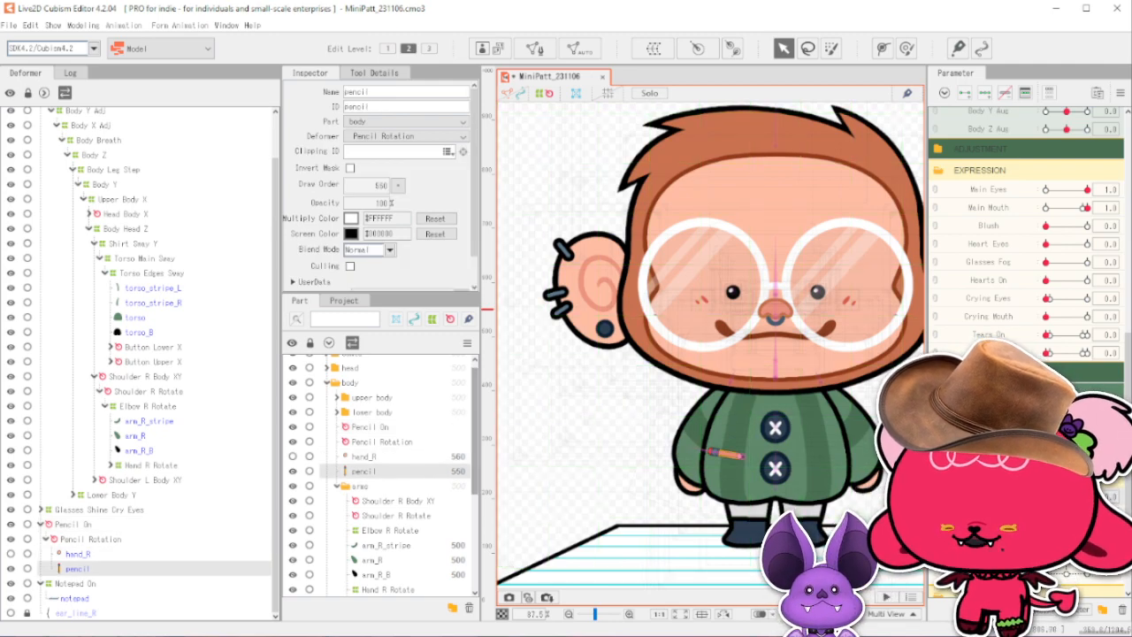
pyautogui.moveTo(1048, 496)
pyautogui.mouseDown()
pyautogui.moveTo(1088, 496)
pyautogui.moveTo(1047, 495)
pyautogui.mouseUp()
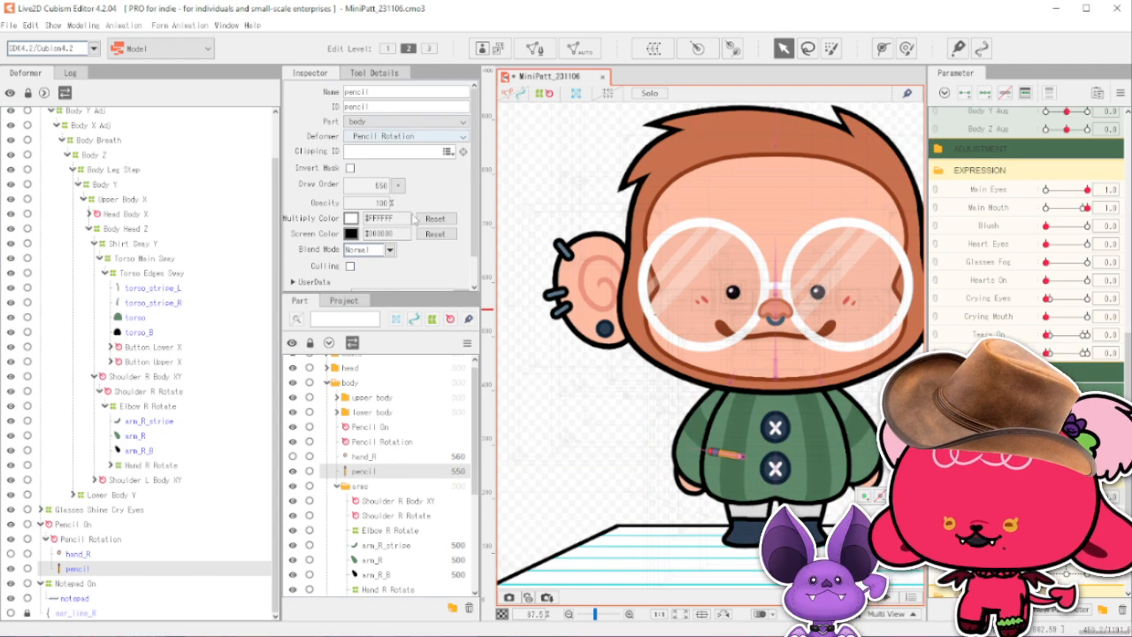
pyautogui.doubleClick(374, 185)
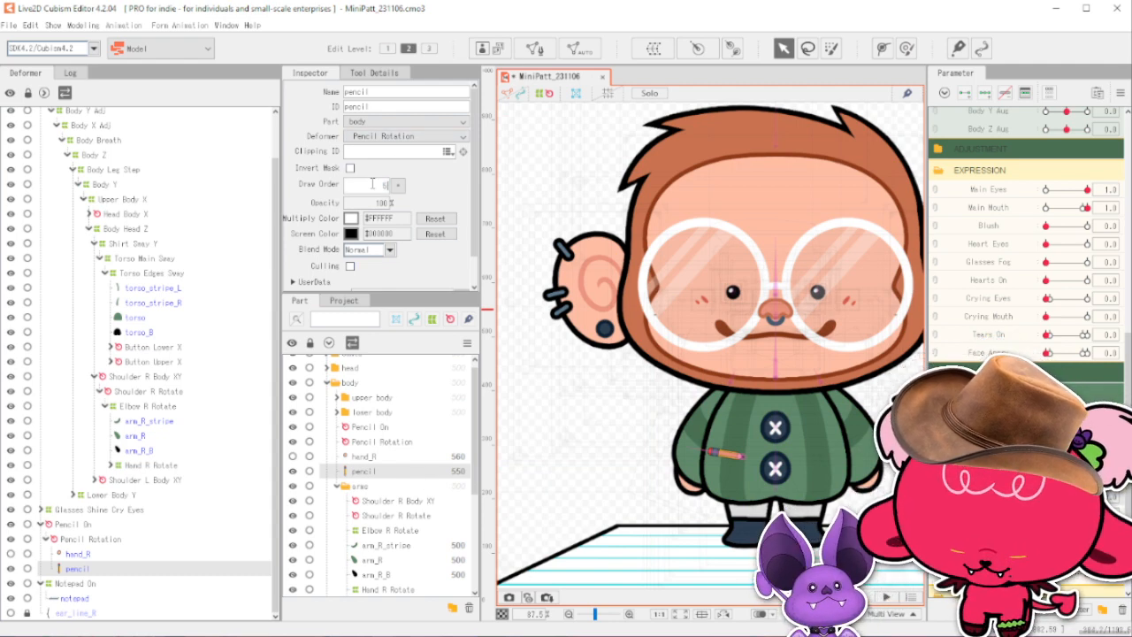
pyautogui.write('500')
pyautogui.press('Return')
# Hide the deformers on the canvas and scrub the pencil toggle to examine how the pencil emerges.
pyautogui.click(539, 99)
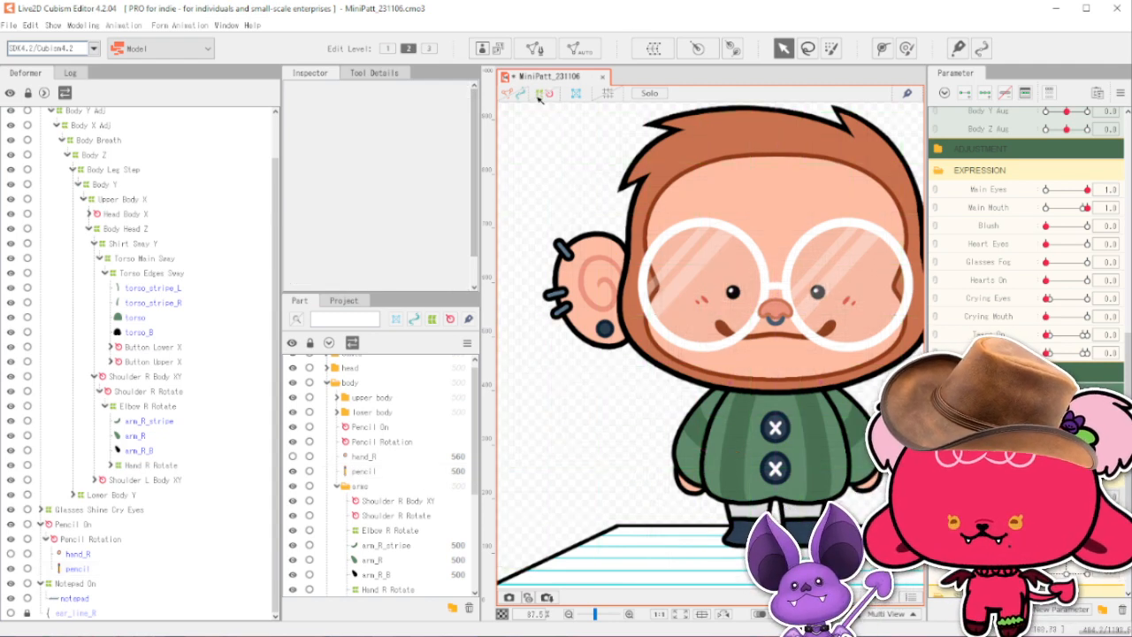
pyautogui.click(539, 94)
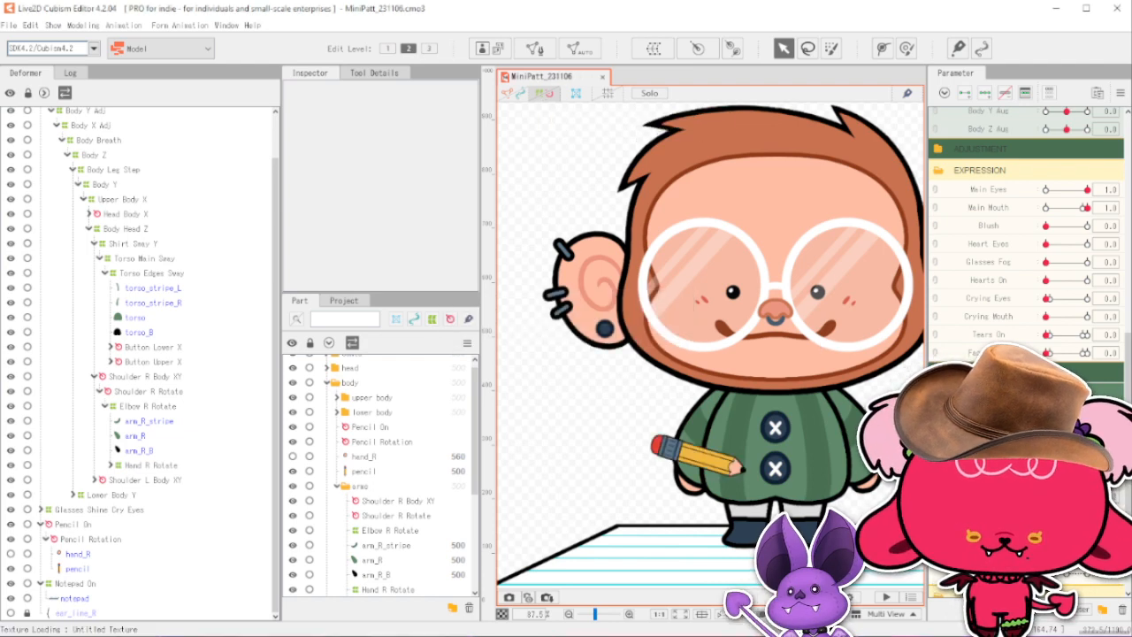
pyautogui.moveTo(1048, 556)
pyautogui.mouseDown()
pyautogui.moveTo(1087, 555)
pyautogui.moveTo(1067, 556)
pyautogui.mouseUp()
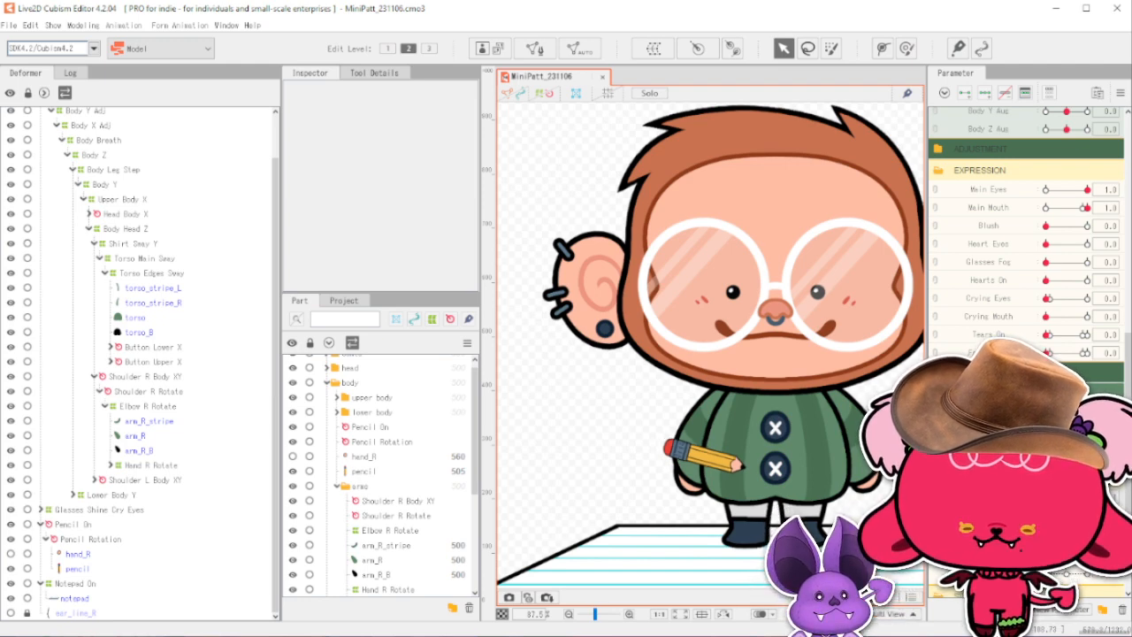
# Show the deformers again, set the pencil's draw order to 500 in the in-between pose, and test the toggle.
pyautogui.click(163, 528)
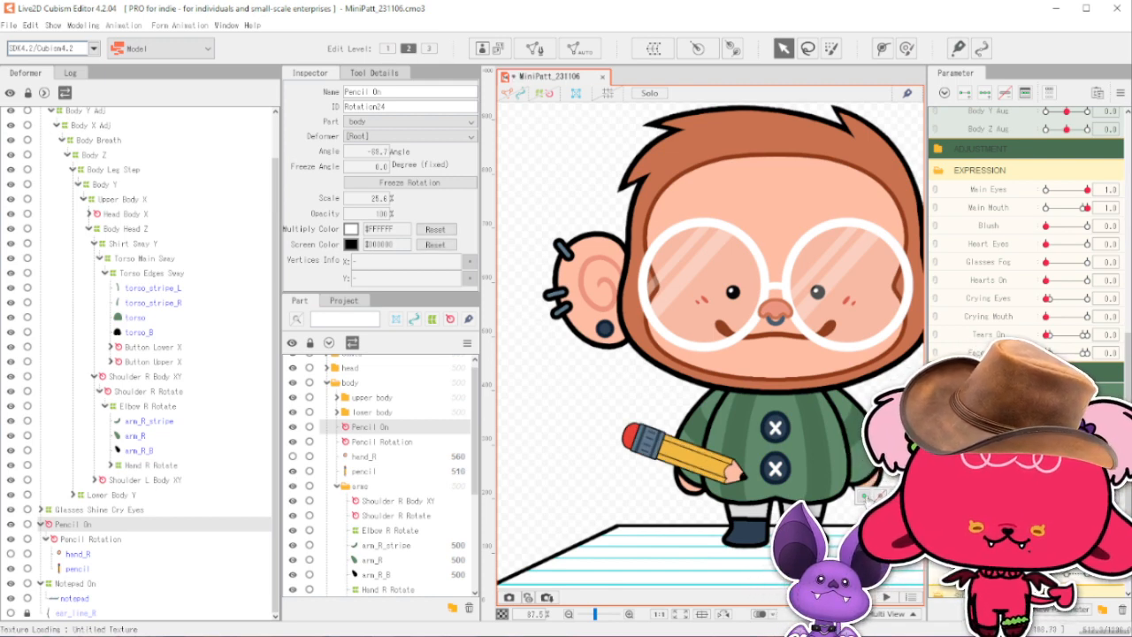
pyautogui.click(545, 94)
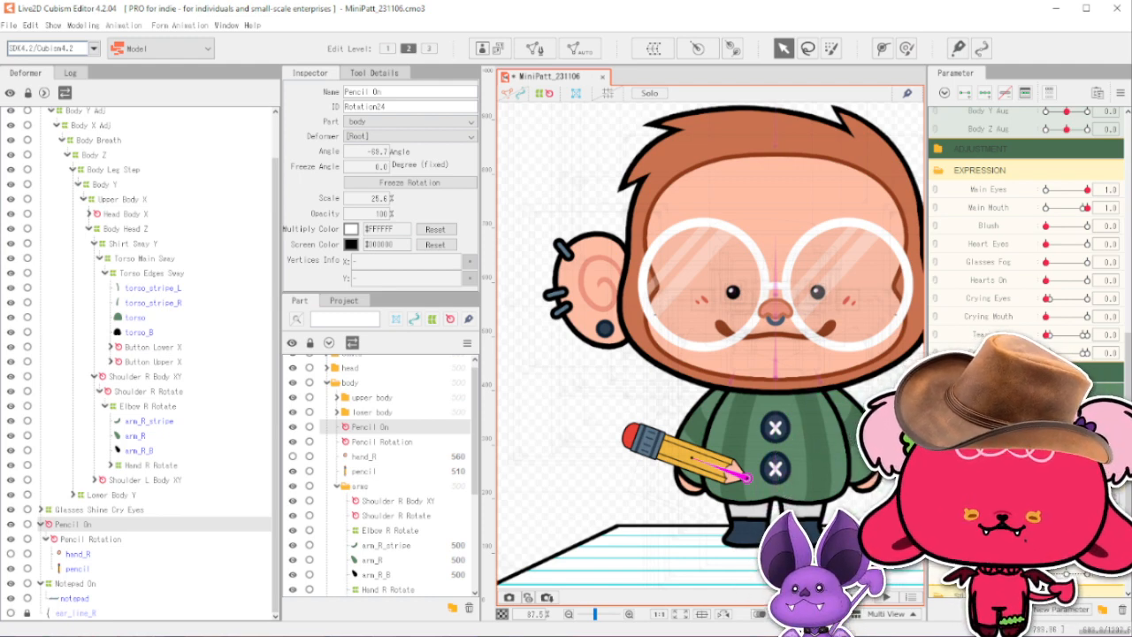
pyautogui.click(108, 569)
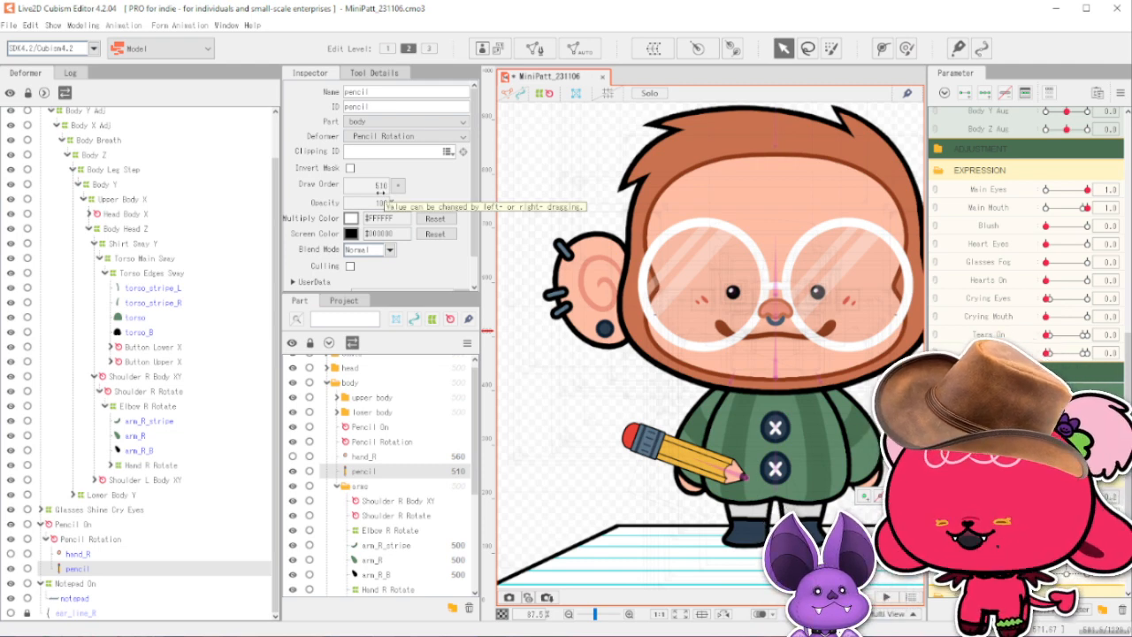
pyautogui.moveTo(381, 193); pyautogui.dragTo(372, 199)
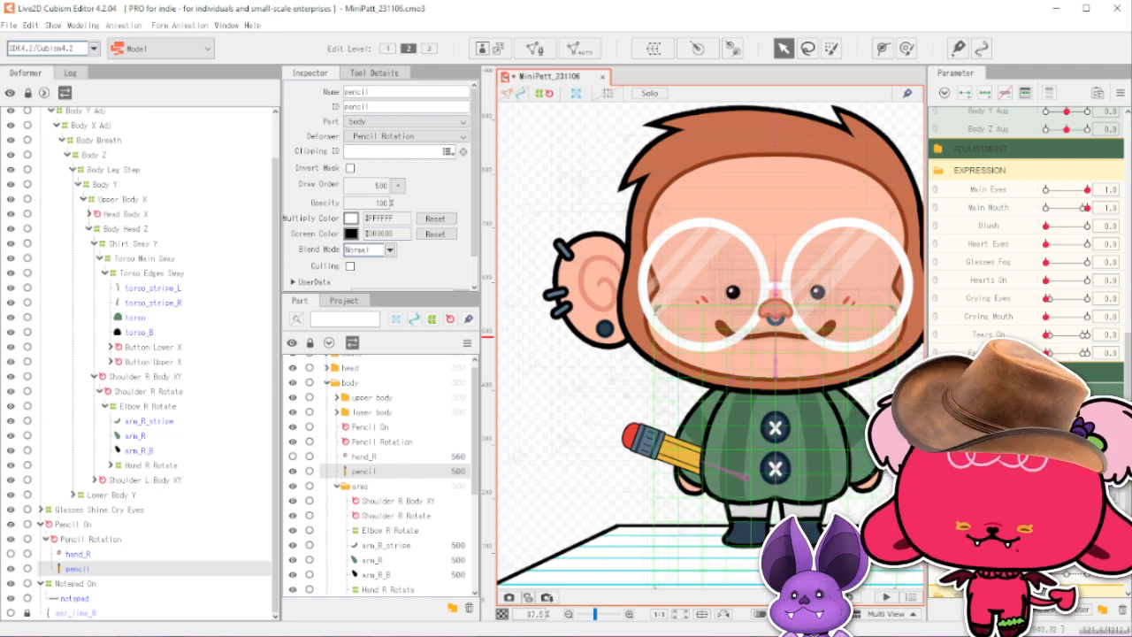
pyautogui.moveTo(1088, 482)
pyautogui.mouseDown()
pyautogui.moveTo(1046, 482)
pyautogui.moveTo(1084, 482)
pyautogui.mouseUp()
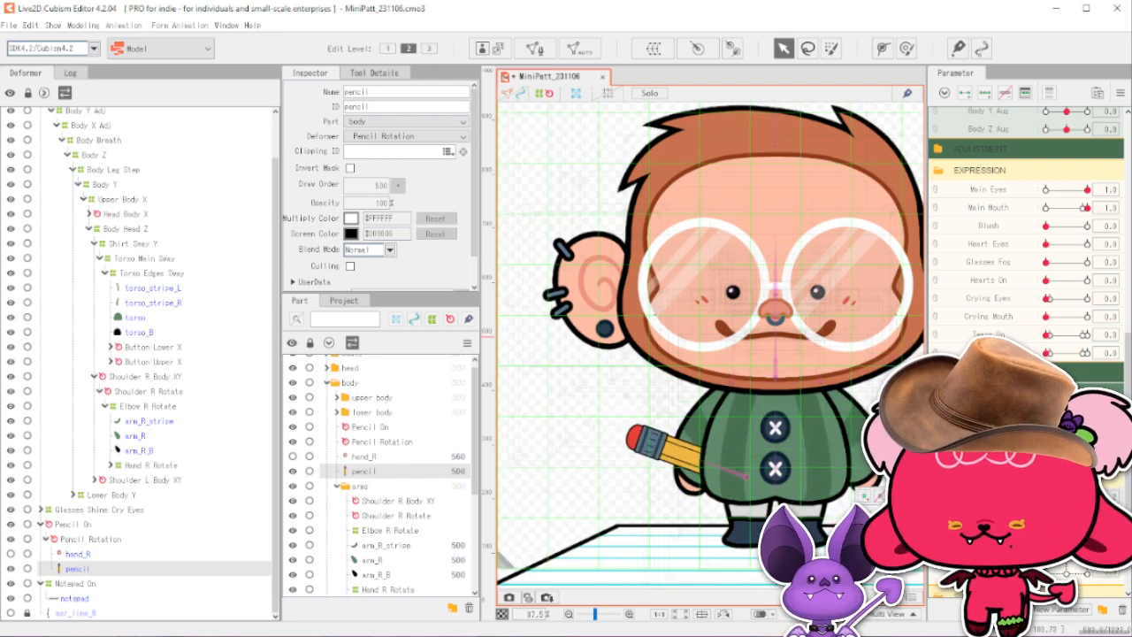
# Scale Pencil On down in the in-between pose and move it outward so the pencil sits beside the character's hand.
pyautogui.click(117, 527)
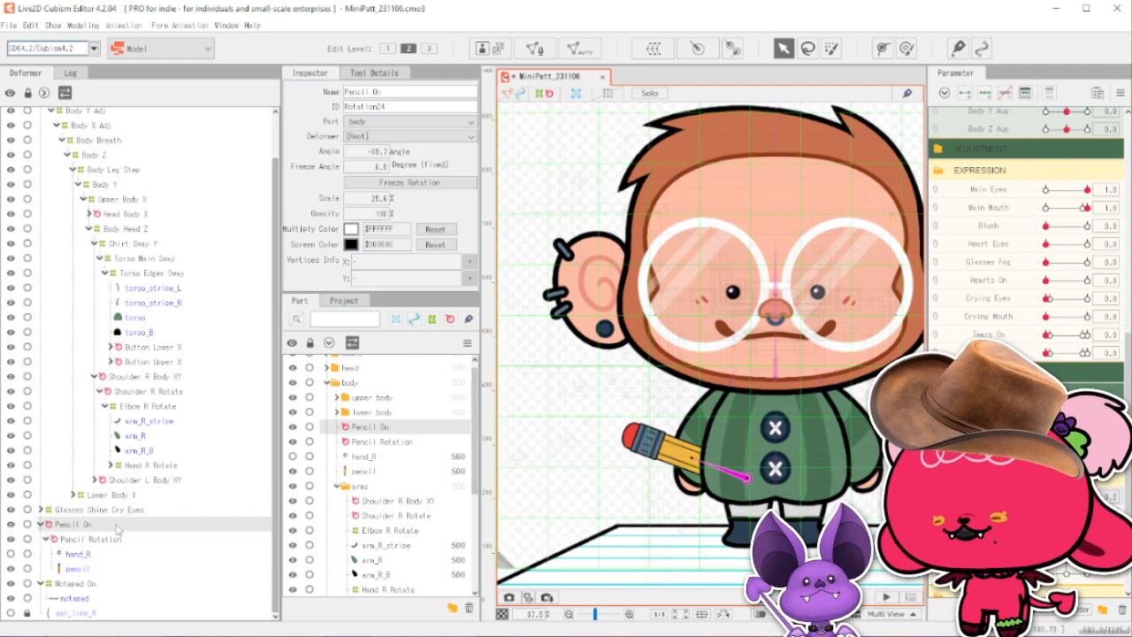
pyautogui.doubleClick(381, 198)
pyautogui.write('19.6')
pyautogui.press('Return')
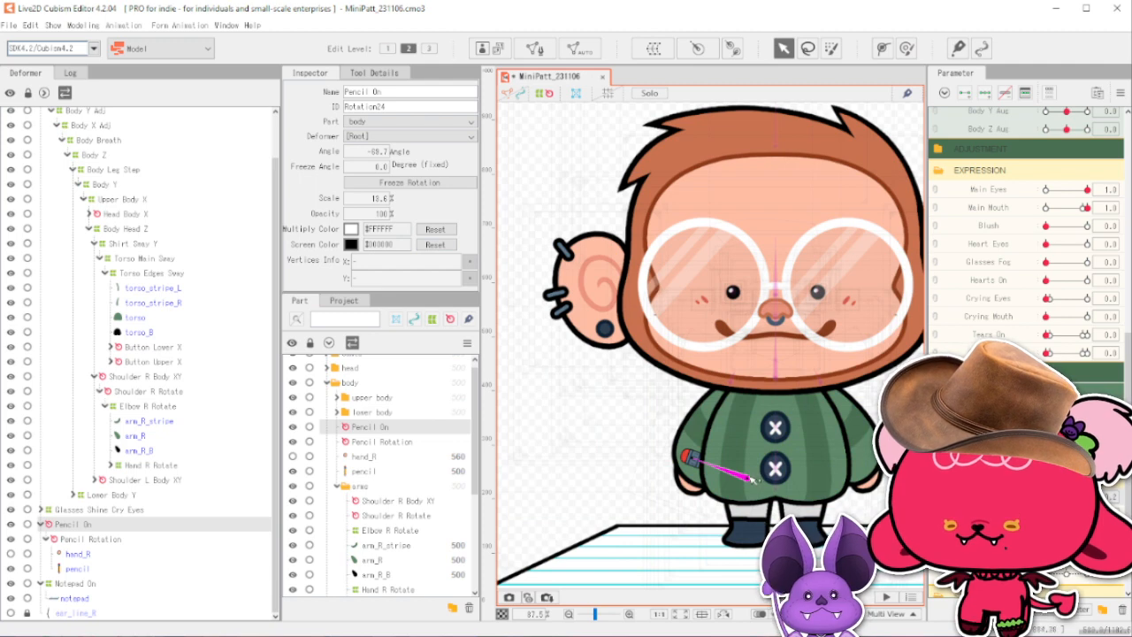
pyautogui.moveTo(754, 478)
pyautogui.mouseDown()
pyautogui.moveTo(724, 487)
pyautogui.moveTo(717, 467)
pyautogui.moveTo(724, 489)
pyautogui.mouseUp()
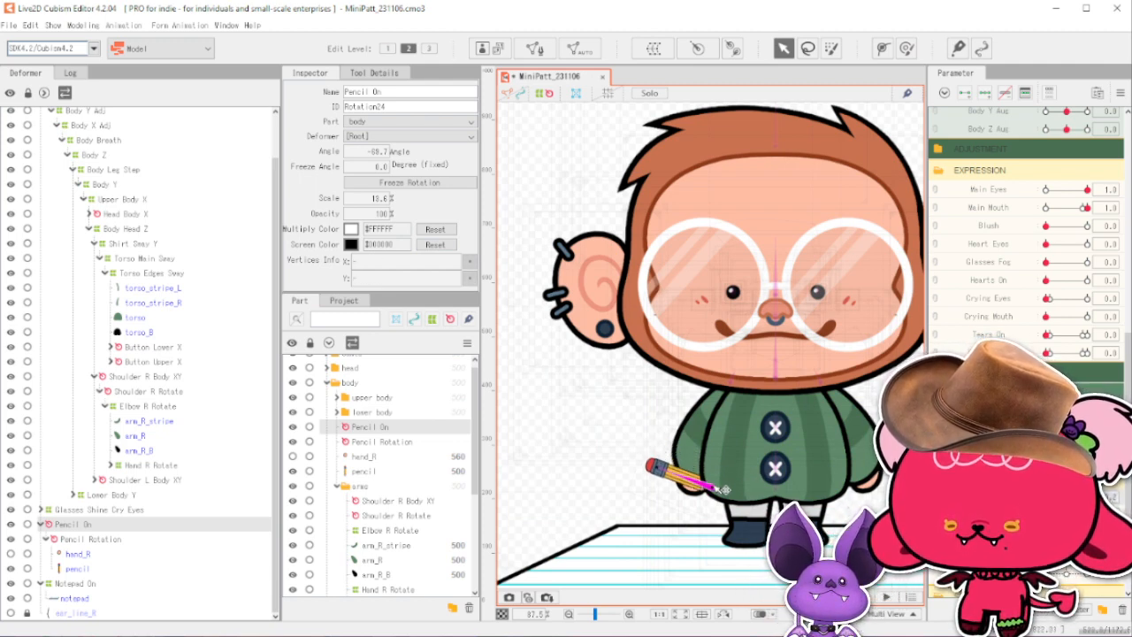
# Compare with the off pose, return to the in-between pose and nudge Pencil On slightly further outside the arm.
pyautogui.click(1046, 498)
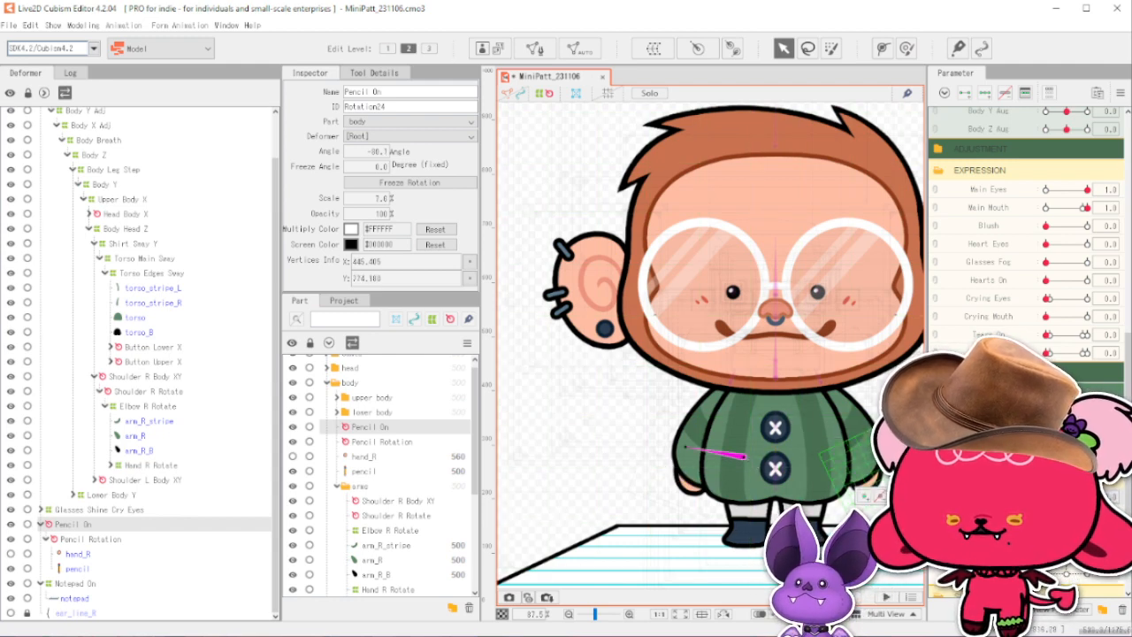
pyautogui.moveTo(1046, 497); pyautogui.dragTo(1087, 497)
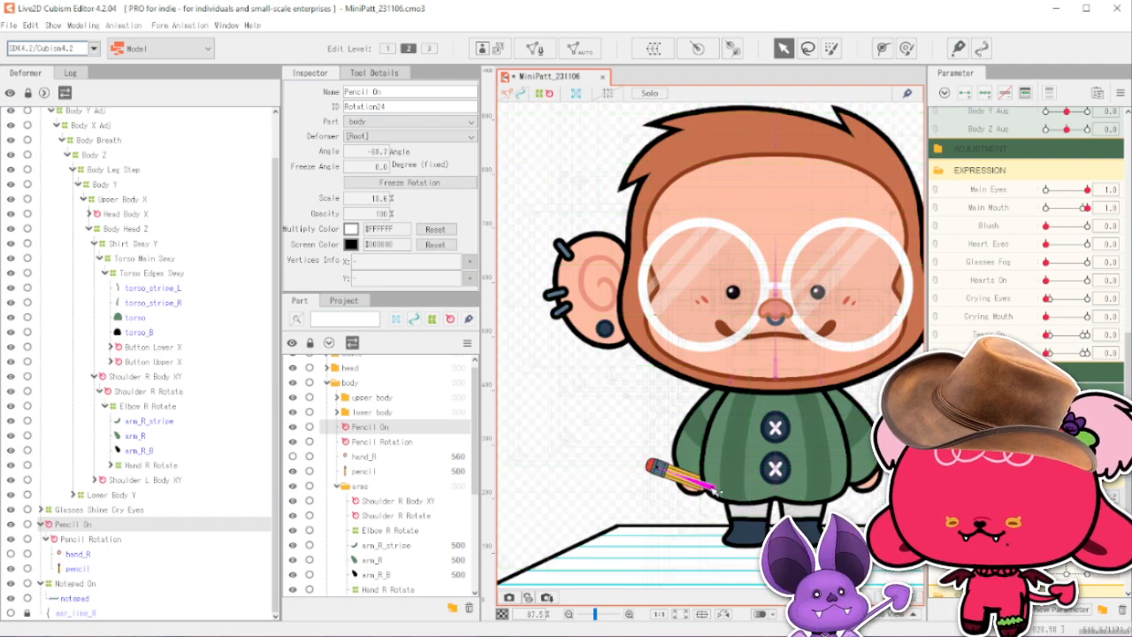
pyautogui.moveTo(715, 489); pyautogui.dragTo(704, 491)
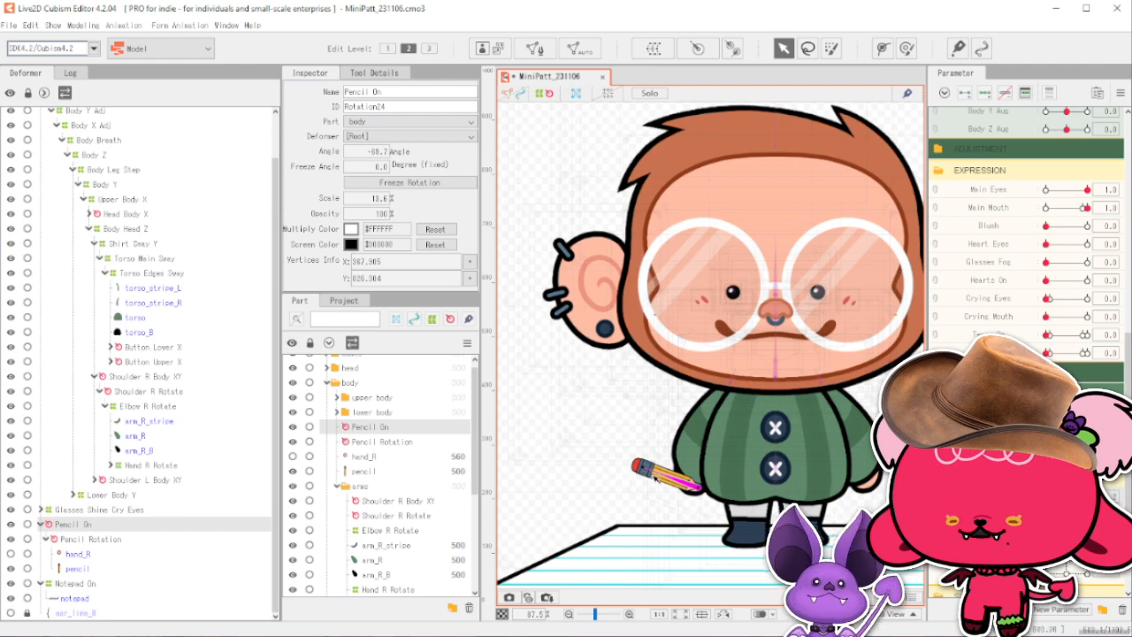
# Rotate Pencil On steeper in the in-between pose, nudge it slightly downward, and test the pencil toggle.
pyautogui.moveTo(657, 472); pyautogui.dragTo(666, 457)
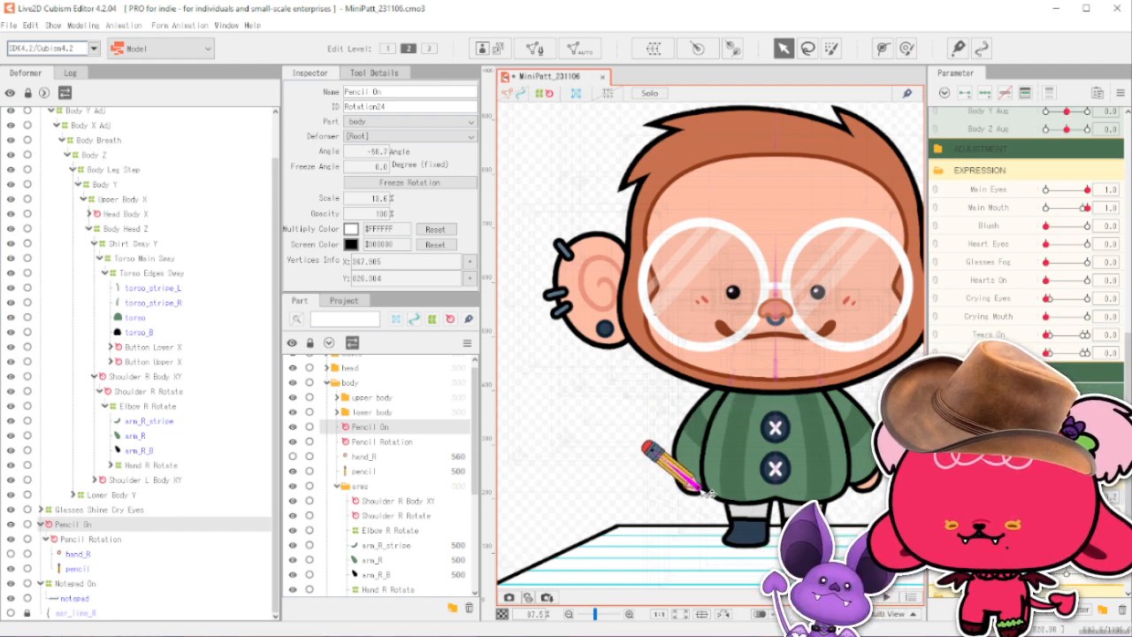
pyautogui.moveTo(705, 491); pyautogui.dragTo(706, 503)
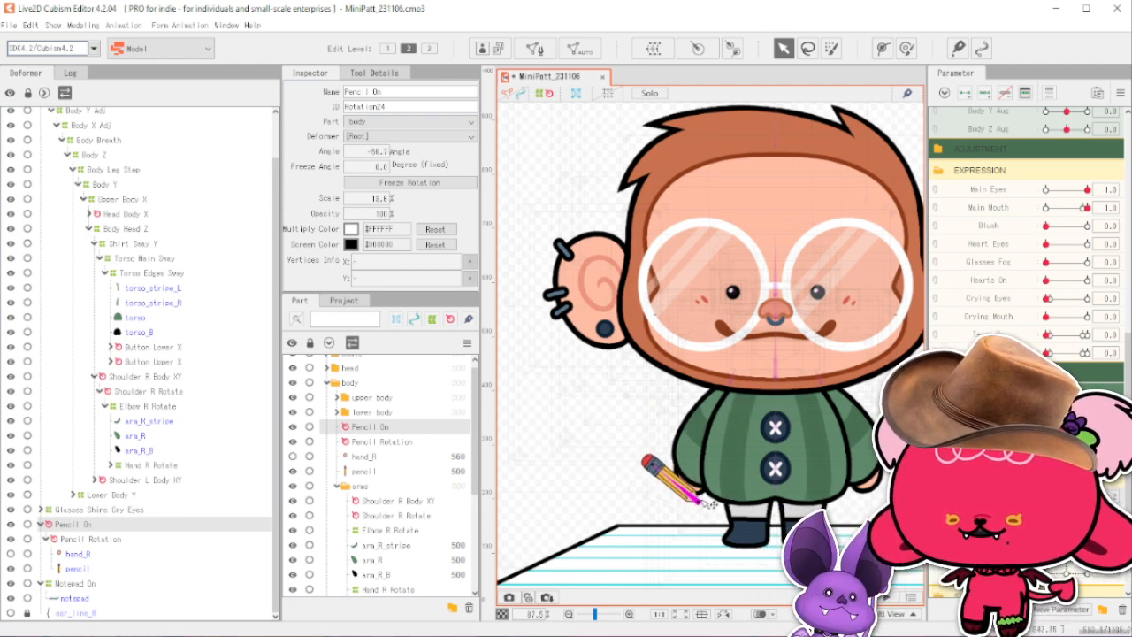
pyautogui.moveTo(1087, 495)
pyautogui.mouseDown()
pyautogui.moveTo(1046, 496)
pyautogui.moveTo(1087, 495)
pyautogui.mouseUp()
pyautogui.press('Escape')
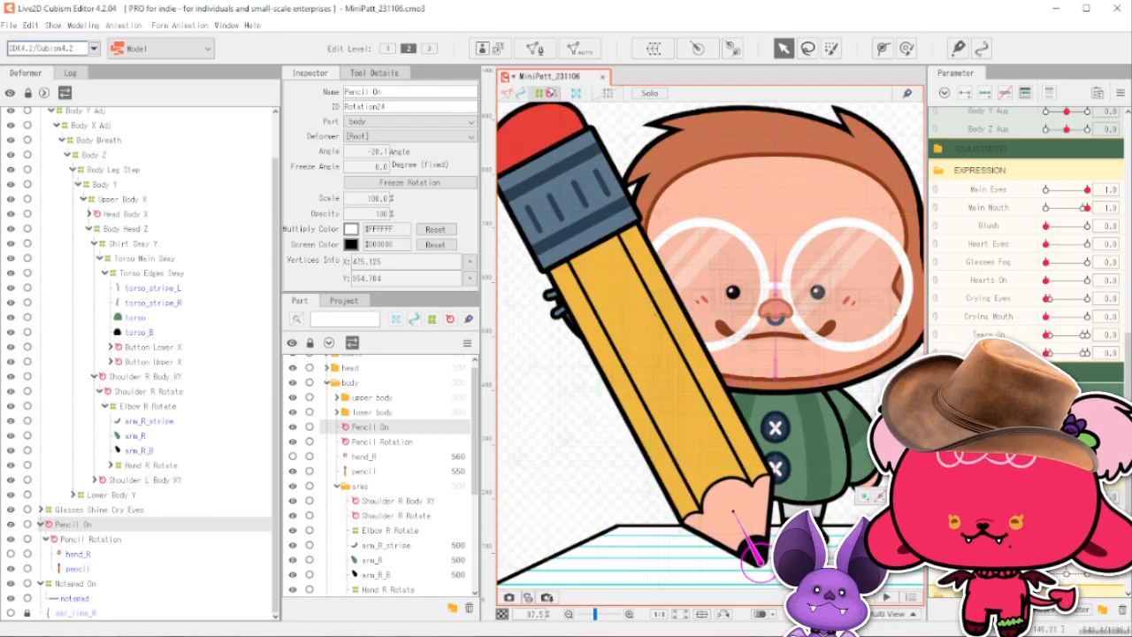
# Save the model and test the pencil toggle to check how the pencil moves between its poses.
pyautogui.scroll(-5, 708, 337)
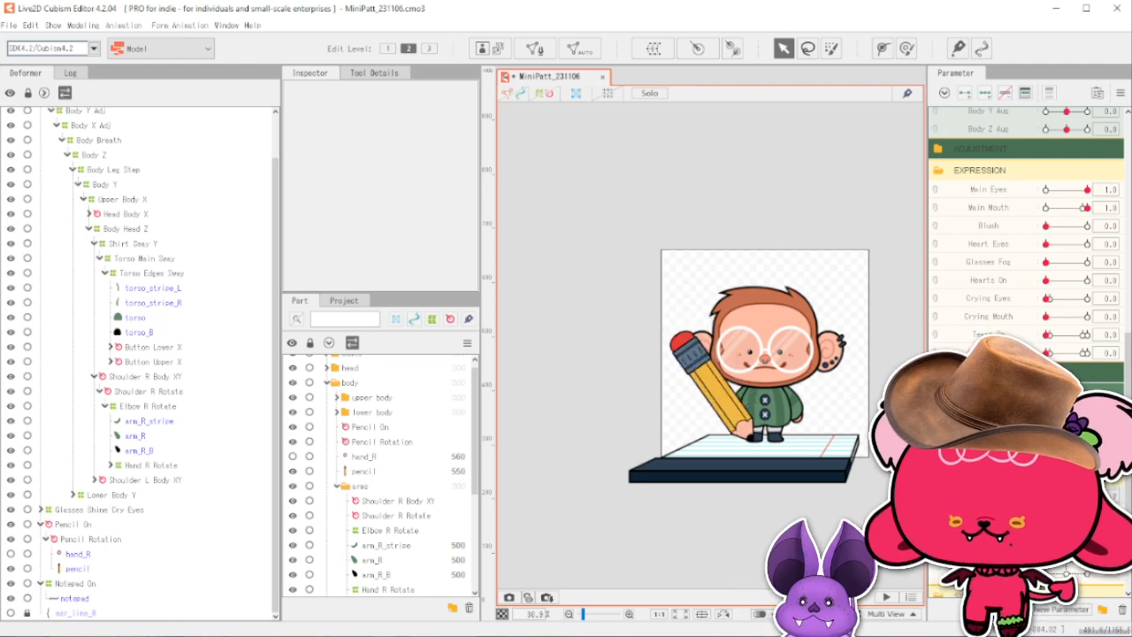
pyautogui.scroll(2, 819, 364)
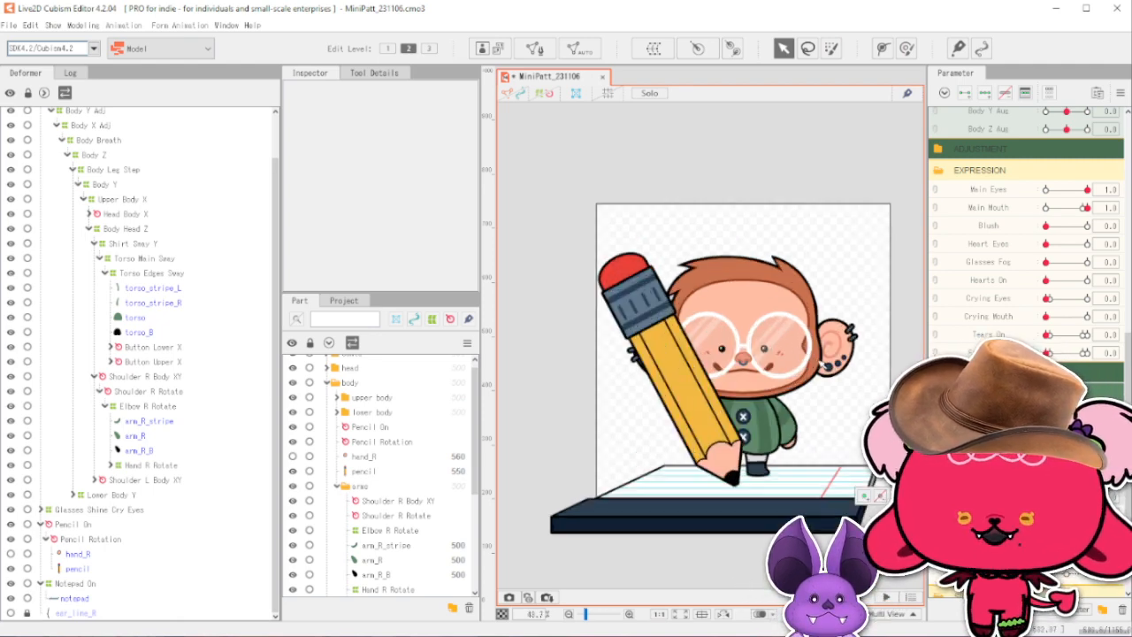
pyautogui.hotkey('ctrl', 's')
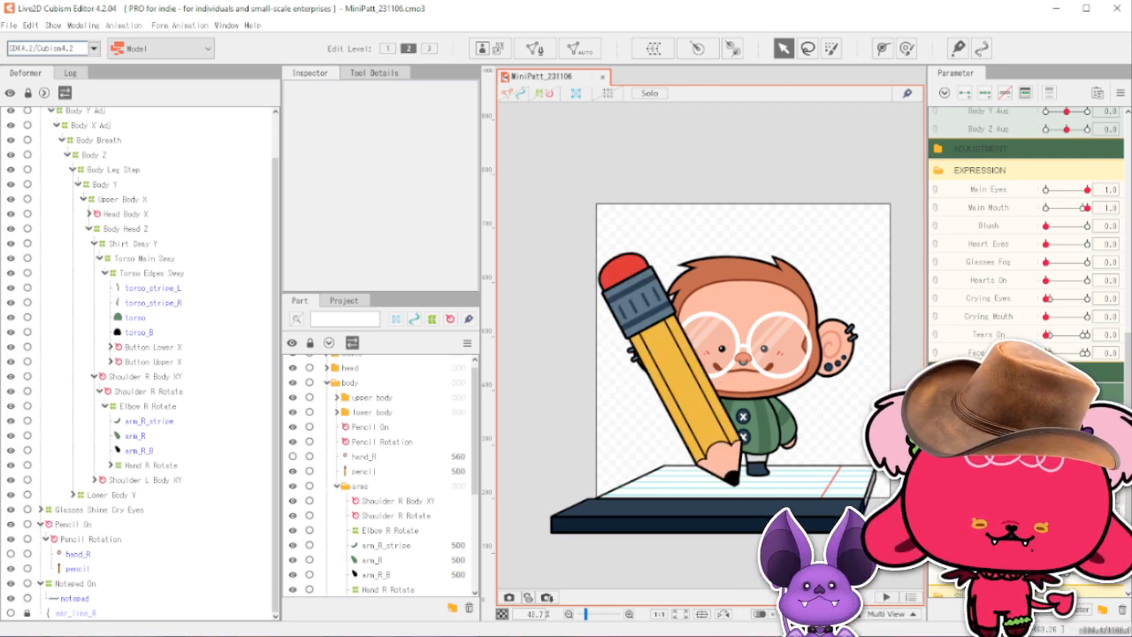
pyautogui.moveTo(1075, 497)
pyautogui.mouseDown()
pyautogui.moveTo(1088, 496)
pyautogui.moveTo(1074, 496)
pyautogui.mouseUp()
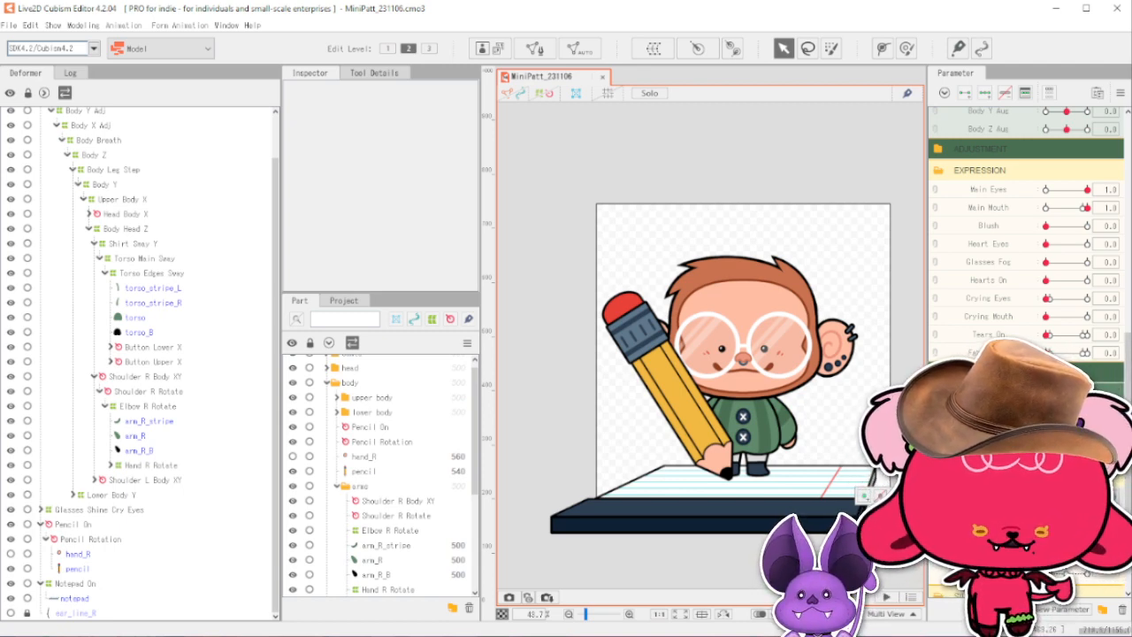
pyautogui.moveTo(1088, 495)
pyautogui.mouseDown()
pyautogui.moveTo(1046, 496)
pyautogui.moveTo(1087, 495)
pyautogui.mouseUp()
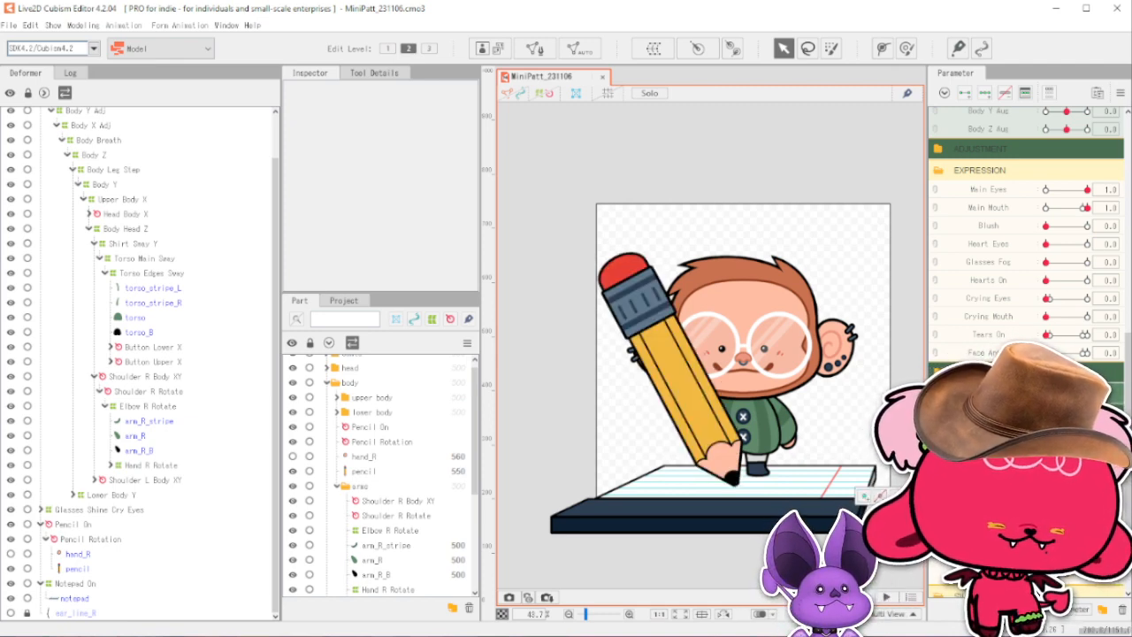
pyautogui.moveTo(1088, 496)
pyautogui.mouseDown()
pyautogui.moveTo(1046, 495)
pyautogui.moveTo(1087, 495)
pyautogui.mouseUp()
pyautogui.moveTo(1088, 538)
pyautogui.mouseDown()
pyautogui.moveTo(1047, 538)
pyautogui.moveTo(1087, 538)
pyautogui.moveTo(1072, 555)
pyautogui.moveTo(1121, 590)
pyautogui.moveTo(1047, 575)
pyautogui.moveTo(1067, 575)
pyautogui.mouseUp()
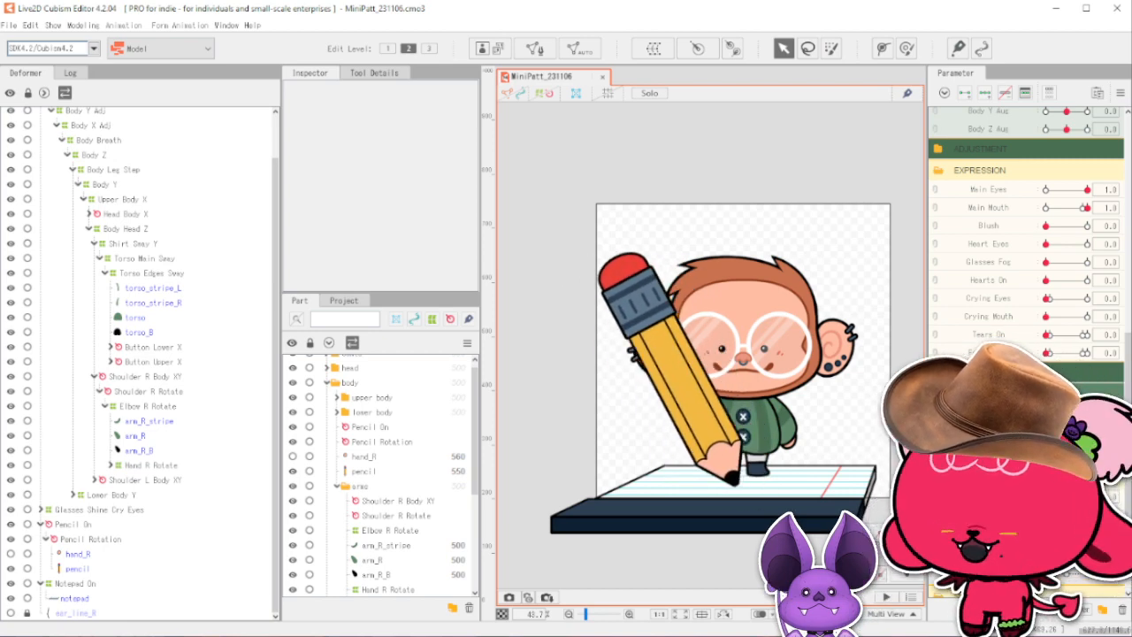
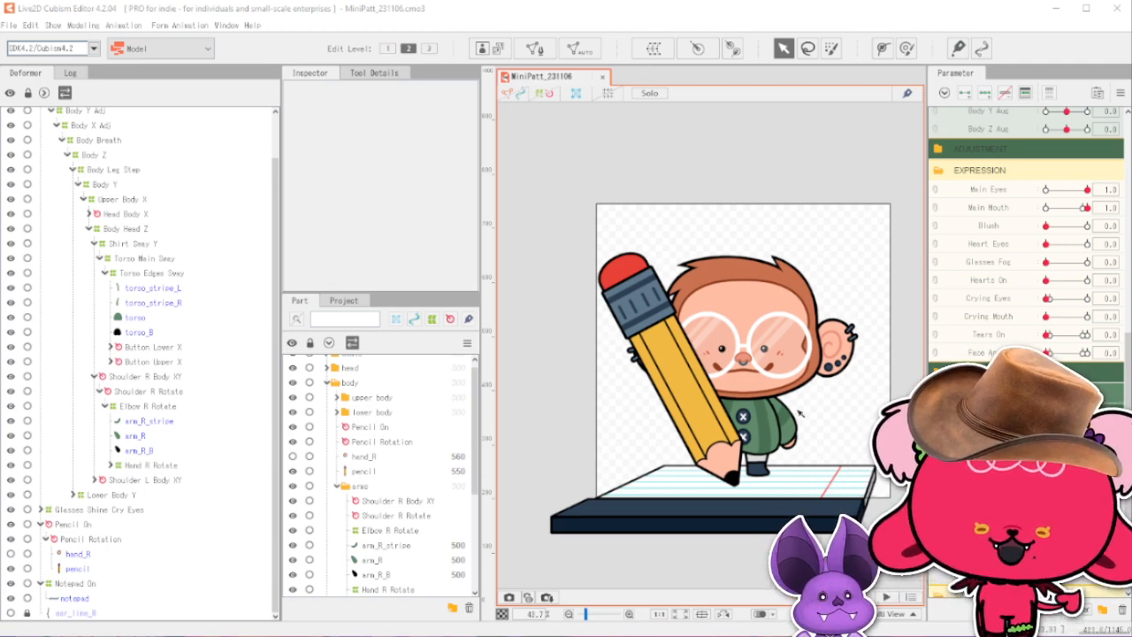
# Collapse the Spin deformer hierarchy, then make the hand_R mesh under Pencil On visible.
pyautogui.scroll(1, 43, 137)
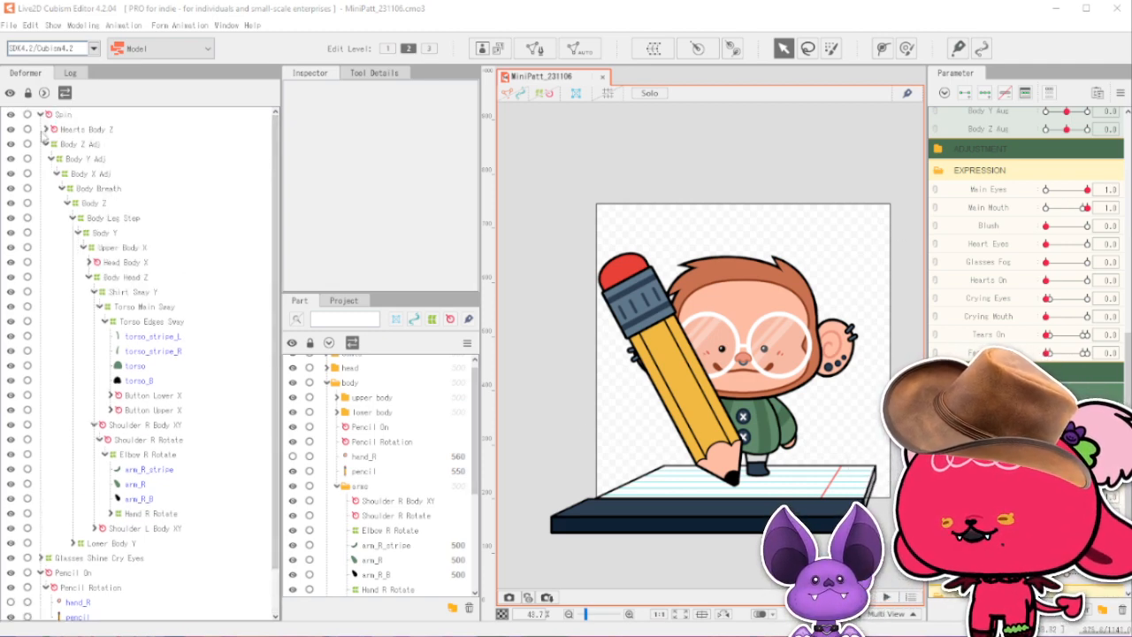
pyautogui.click(49, 129)
pyautogui.click(40, 115)
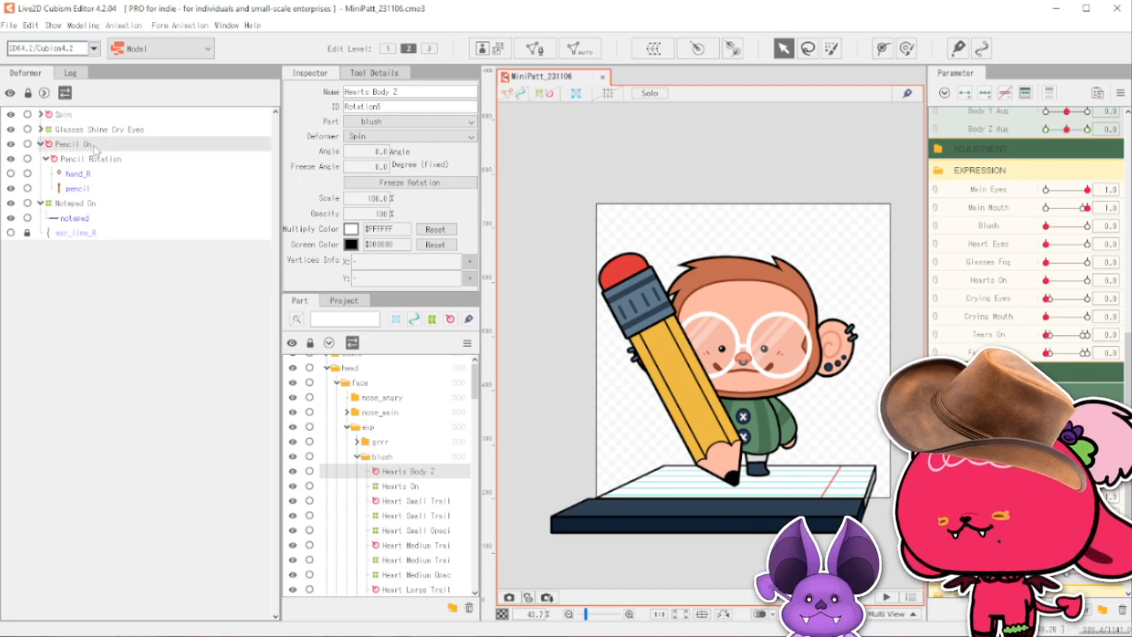
pyautogui.click(93, 146)
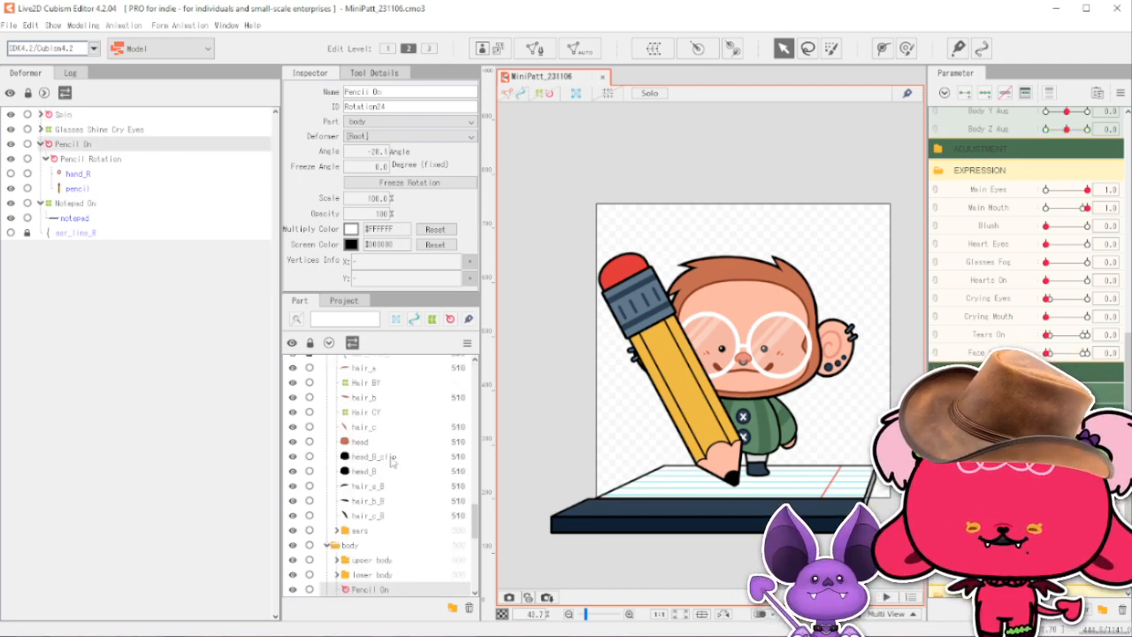
pyautogui.scroll(-4, 345, 444)
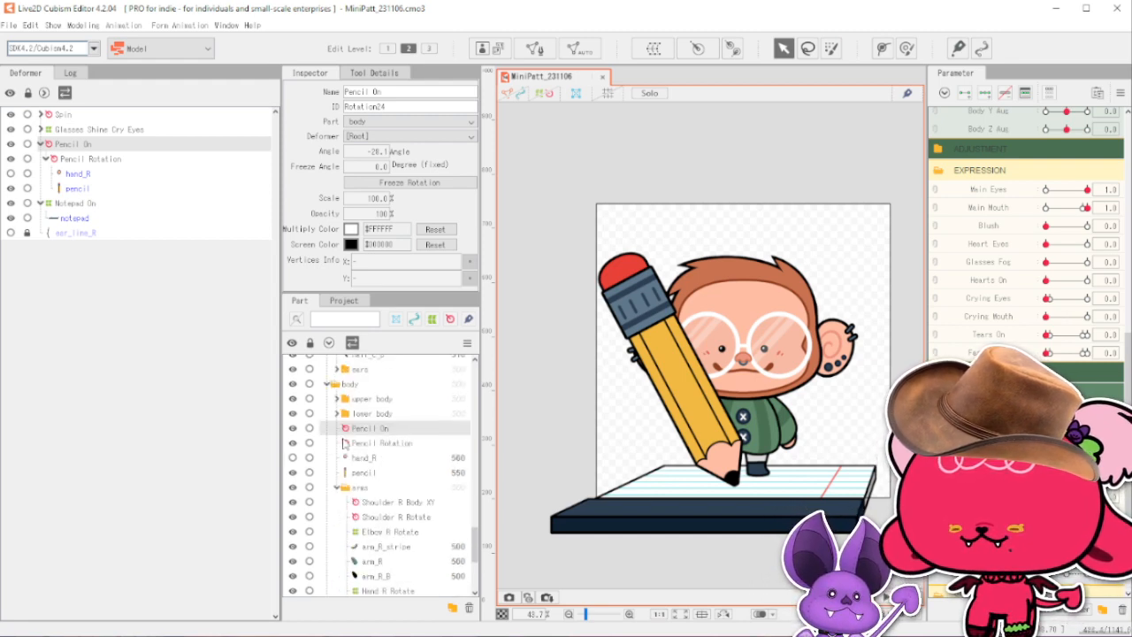
pyautogui.click(292, 457)
pyautogui.moveTo(390, 198); pyautogui.dragTo(390, 199)
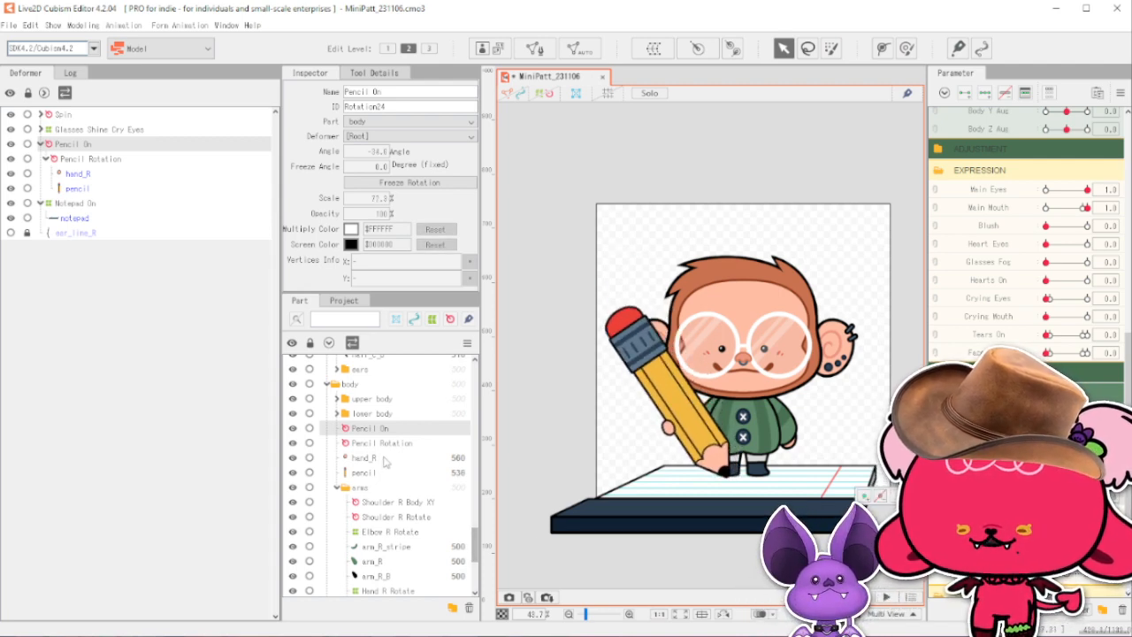
# Compare the hand_R and pencil draw orders while switching the pencil toggle between its poses.
pyautogui.click(384, 459)
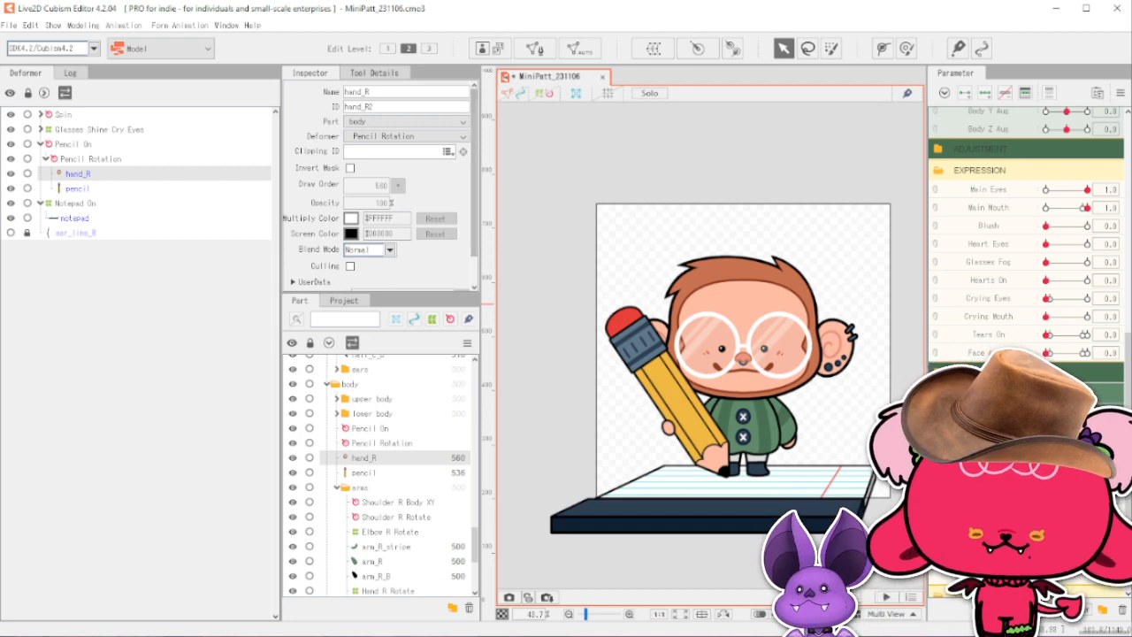
pyautogui.moveTo(1088, 496)
pyautogui.mouseDown()
pyautogui.moveTo(1046, 496)
pyautogui.moveTo(1087, 495)
pyautogui.mouseUp()
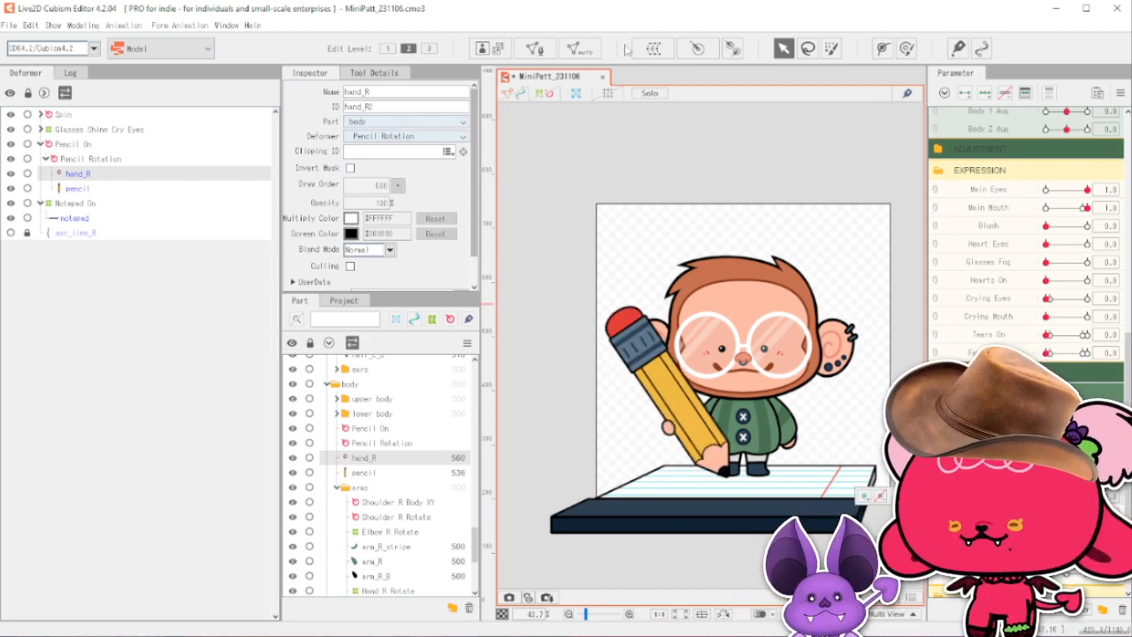
pyautogui.click(118, 189)
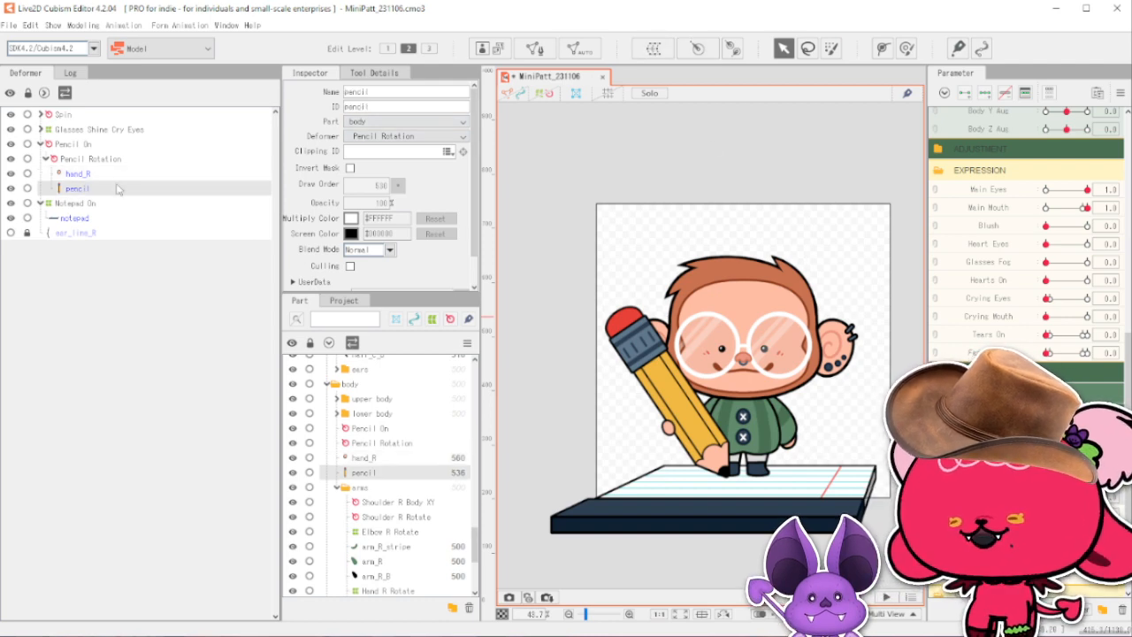
pyautogui.click(116, 176)
pyautogui.moveTo(1088, 495); pyautogui.dragTo(1046, 495)
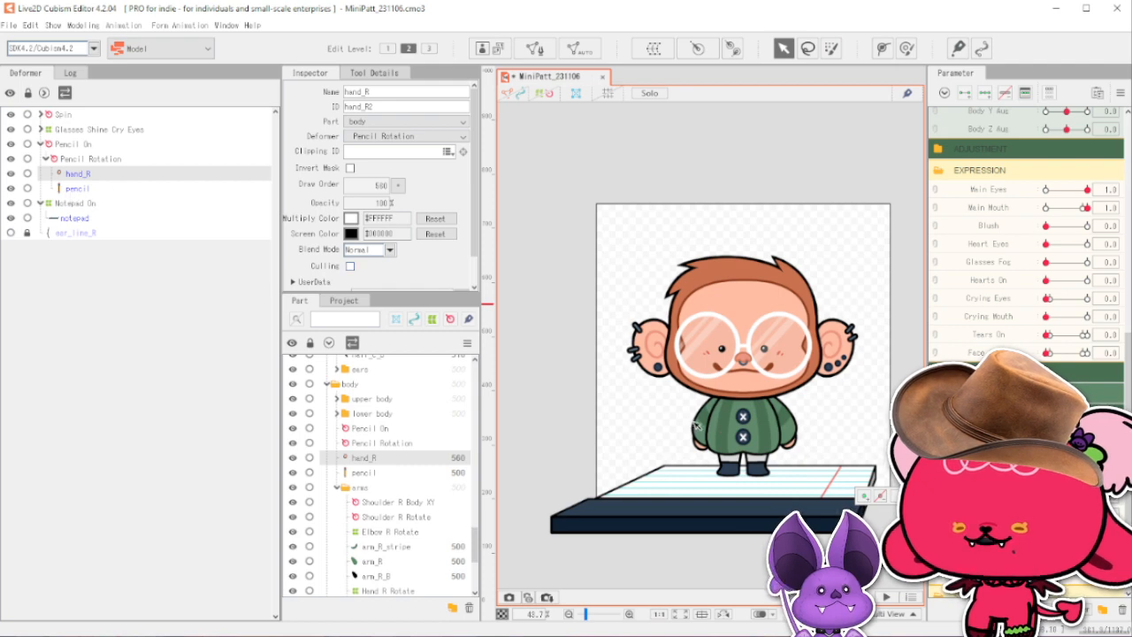
pyautogui.scroll(5, 698, 426)
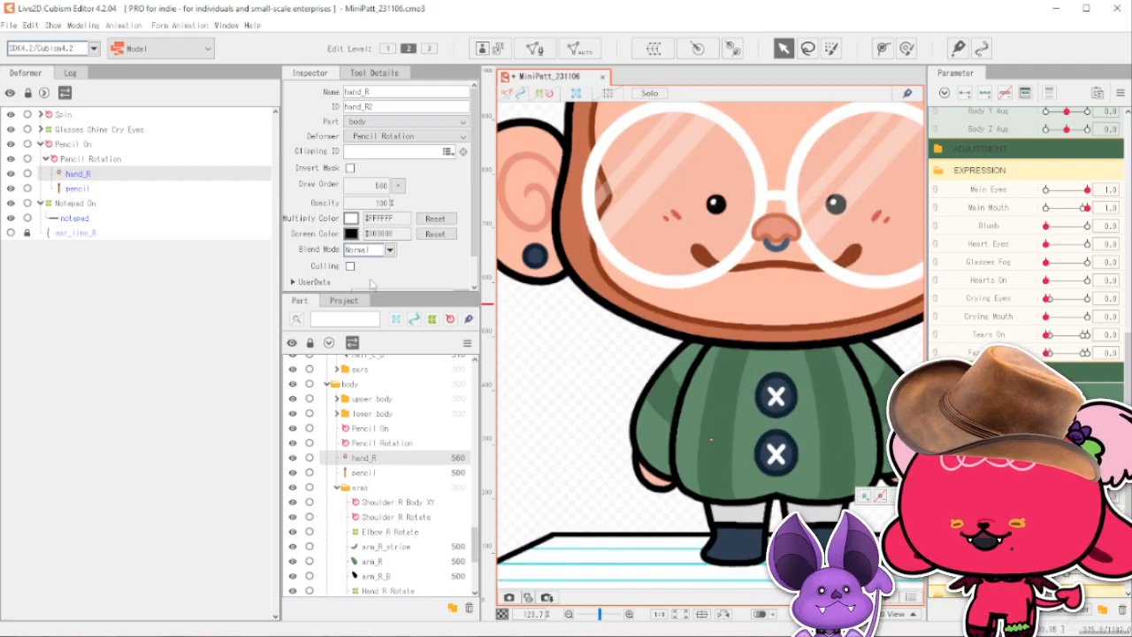
pyautogui.click(1087, 495)
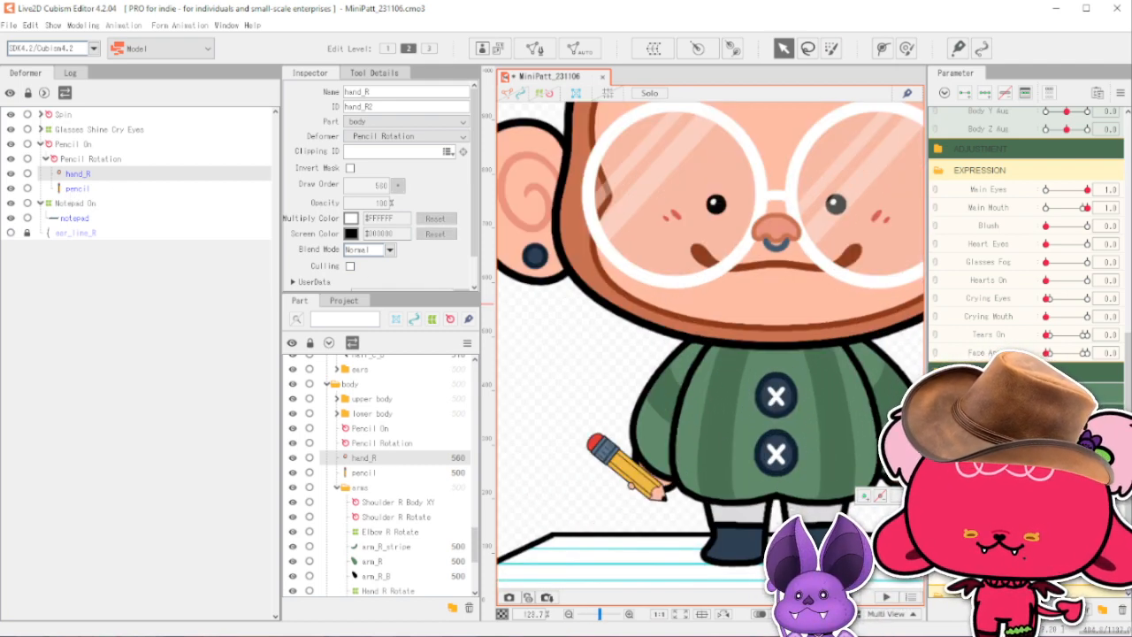
# Set the draw order of hand_R to 500 in both the off pose and the in-between pose.
pyautogui.click(1046, 496)
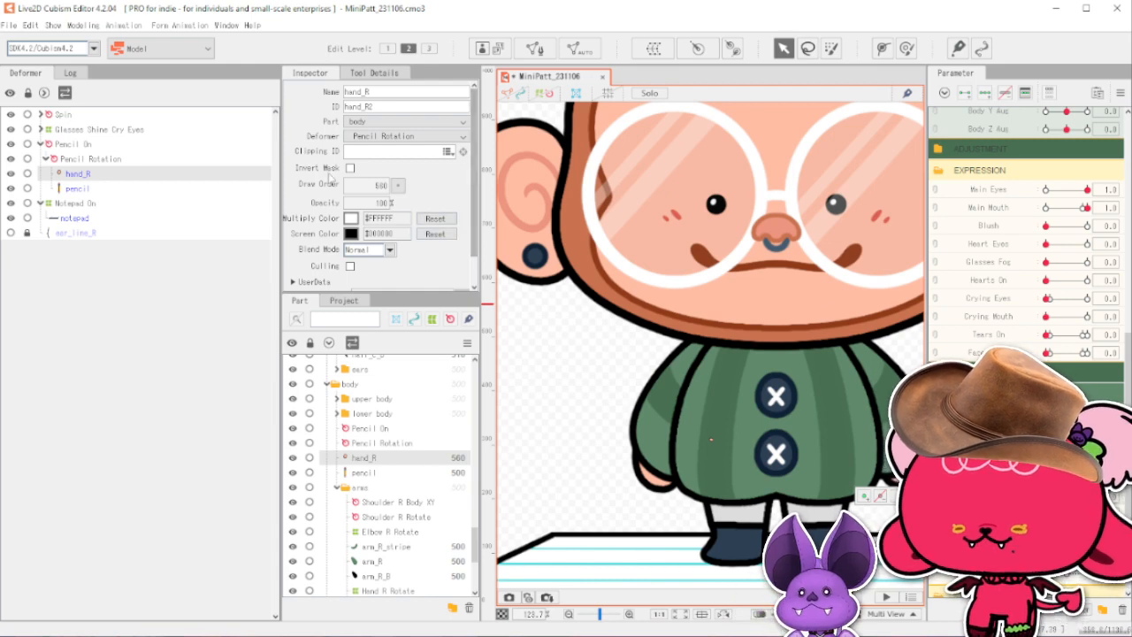
pyautogui.doubleClick(382, 186)
pyautogui.write('6')
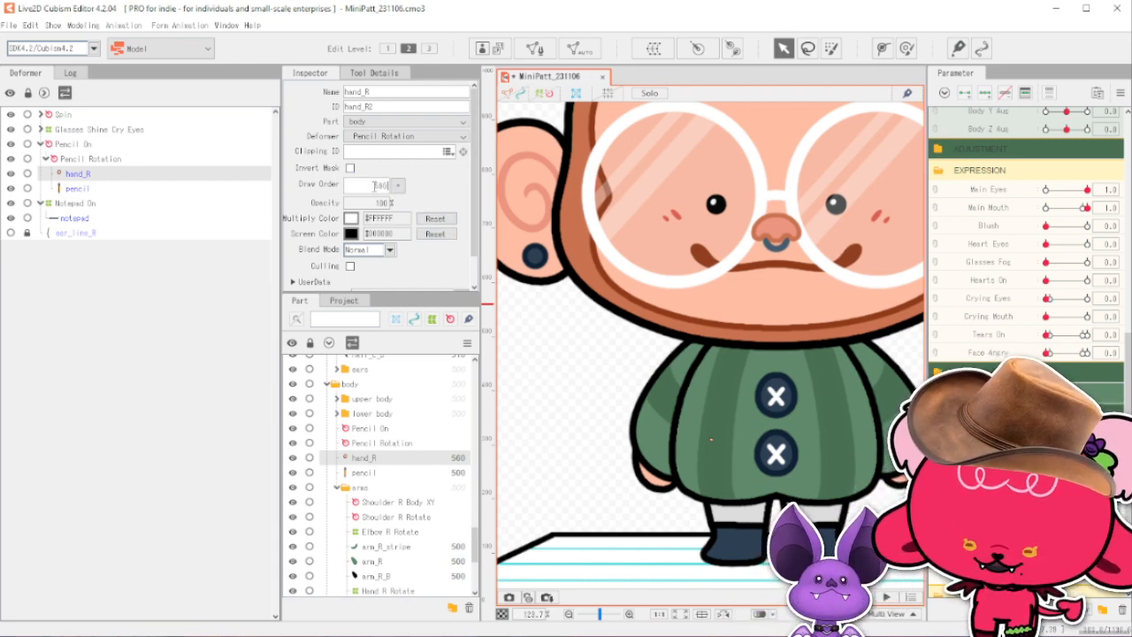
pyautogui.write('00')
pyautogui.press('Return')
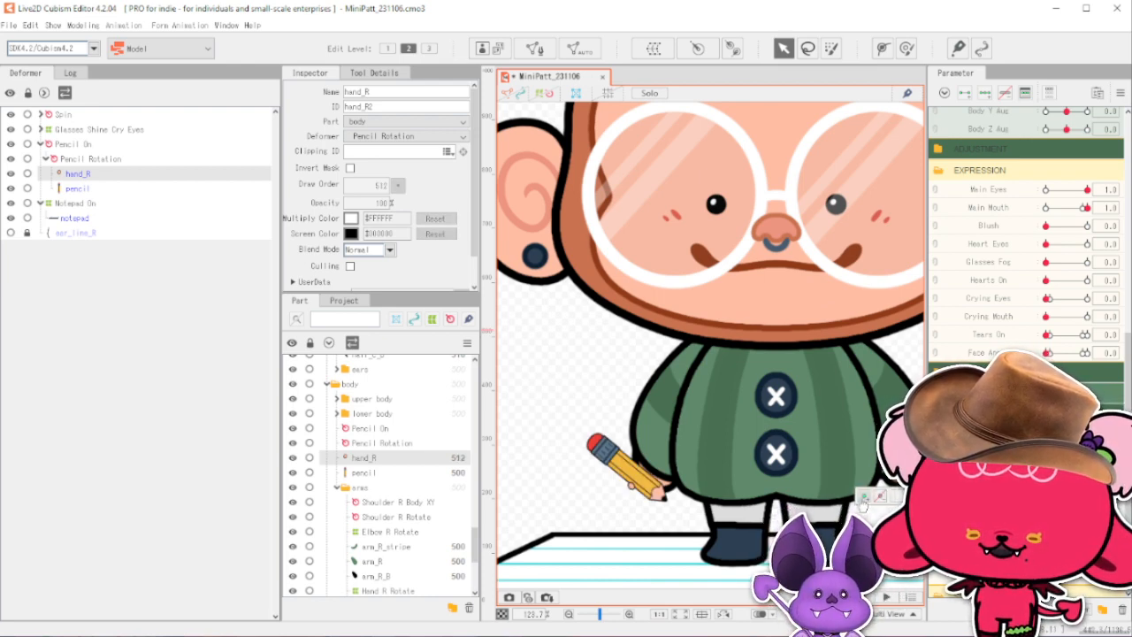
pyautogui.click(375, 186)
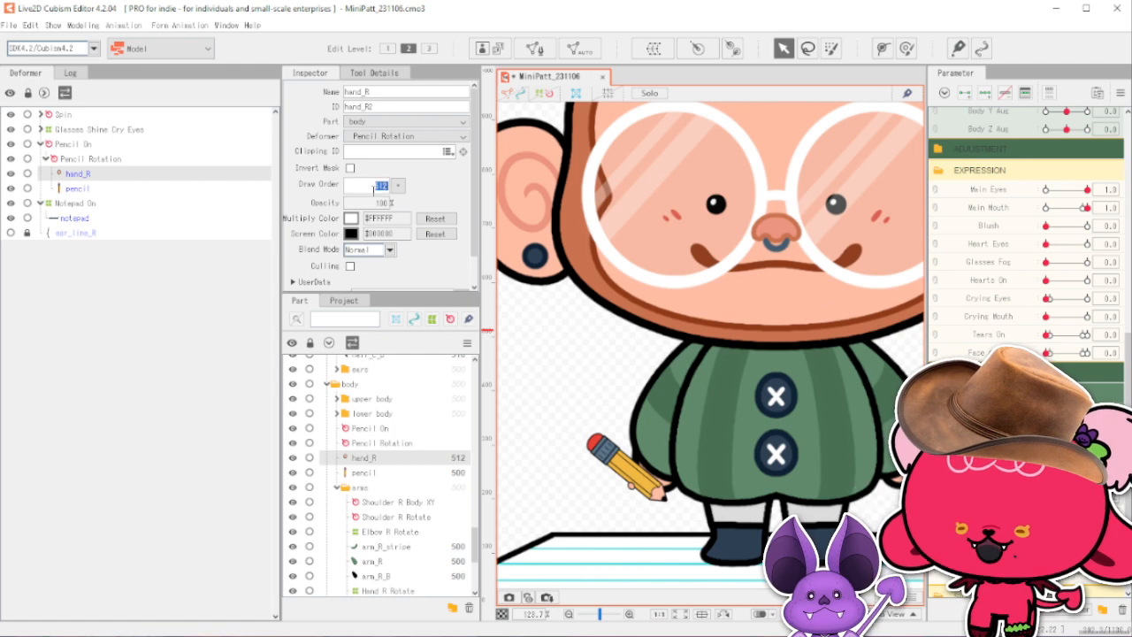
pyautogui.write('500')
pyautogui.press('Return')
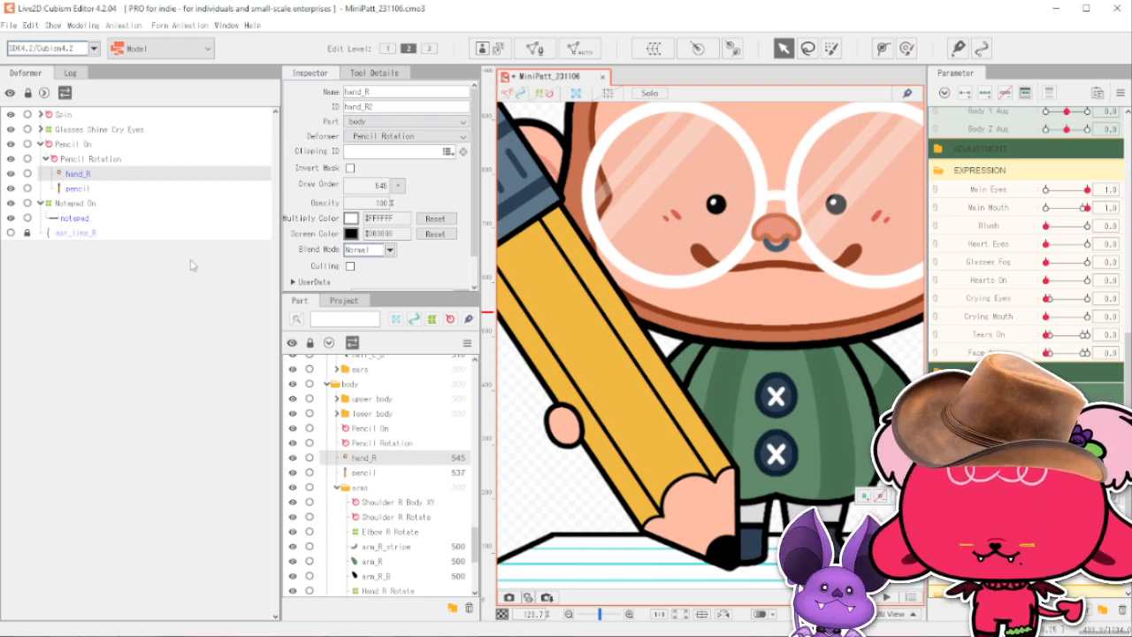
# Create a parent warp deformer for hand_R named Drawing Hand R Pencil On, with 7 × 7 conversion divisions.
pyautogui.click(654, 48)
pyautogui.write('N')
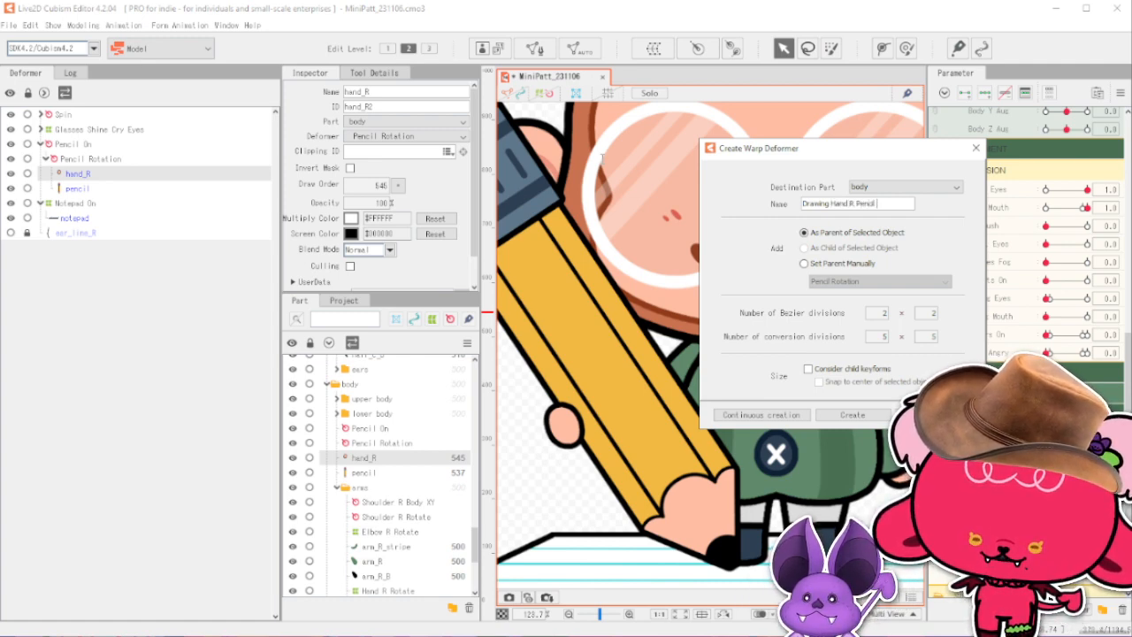
pyautogui.click(845, 415)
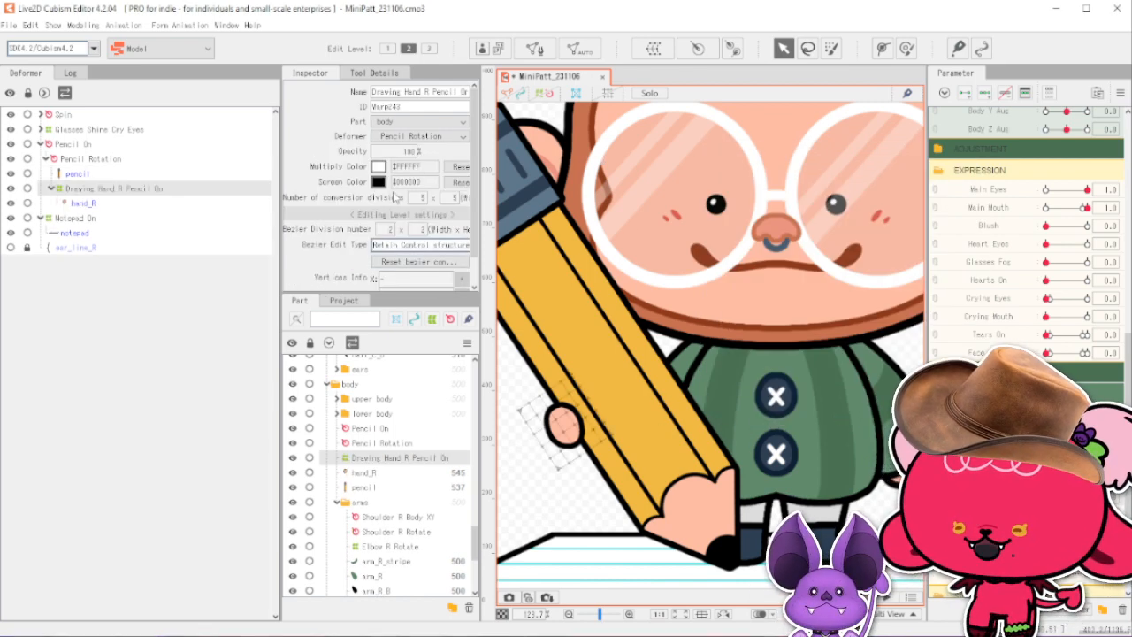
pyautogui.write('2')
pyautogui.press('Return')
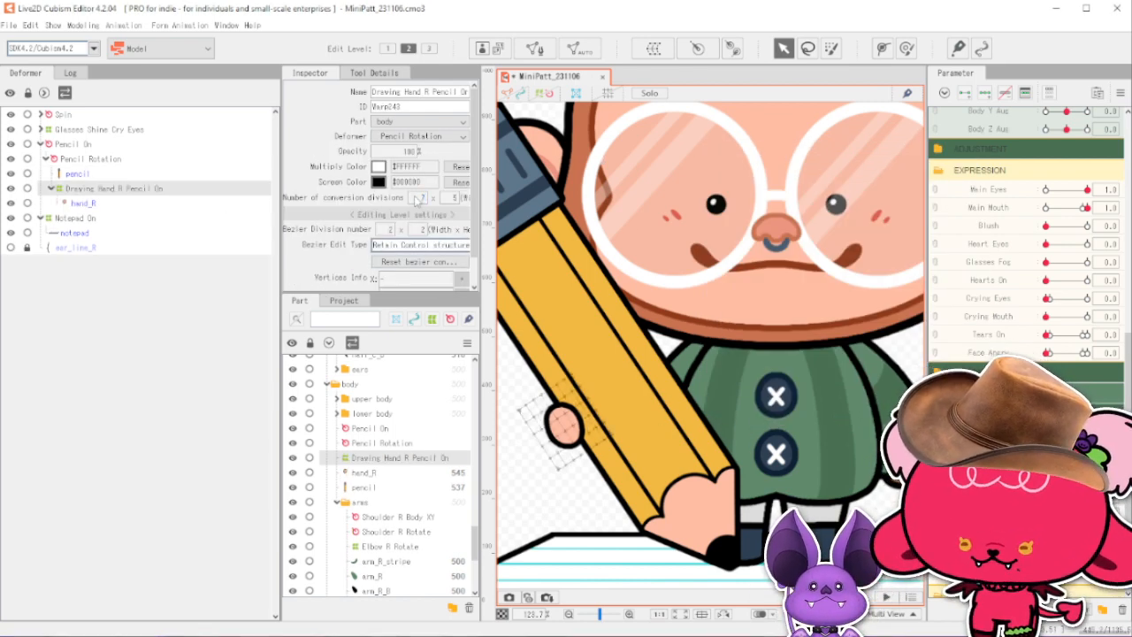
pyautogui.press('Tab')
pyautogui.write('2')
pyautogui.press('Return')
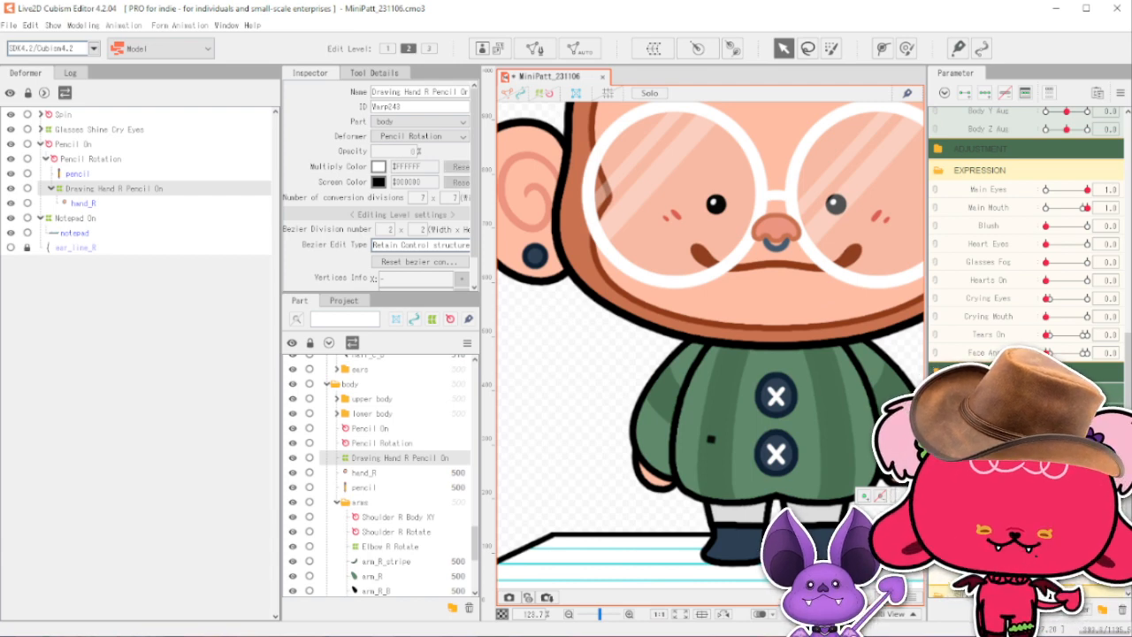
# Undo the last change and use the Deform Brush to push the hand warp's pencil-side edge inward along the large pencil.
pyautogui.hotkey('ctrl', 'z')
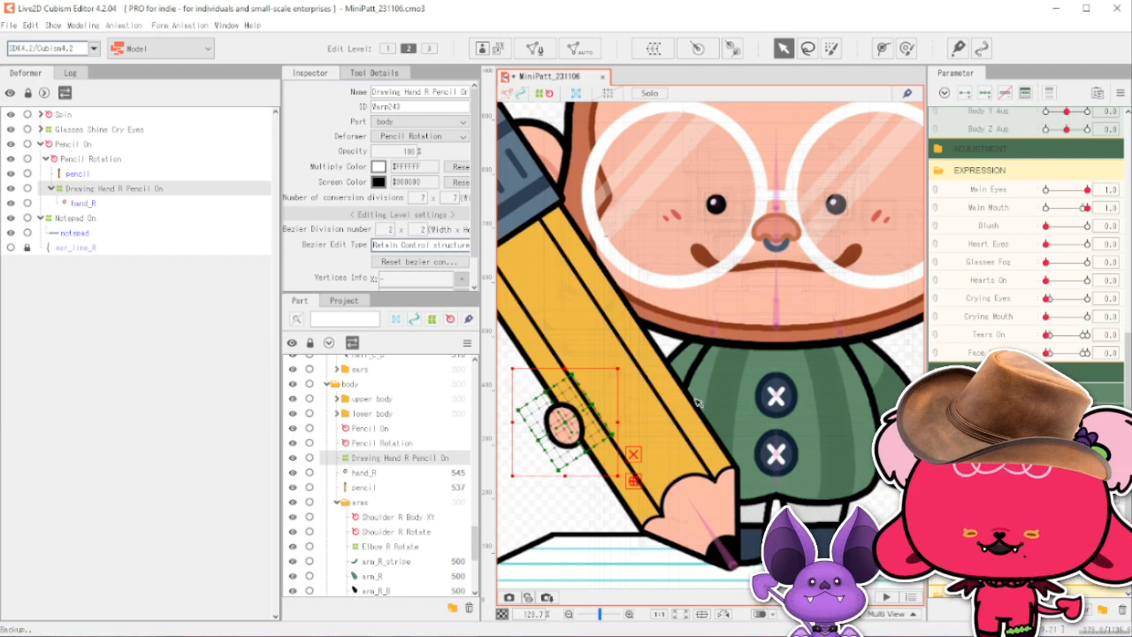
pyautogui.scroll(-1, 598, 436)
pyautogui.scroll(4, 641, 433)
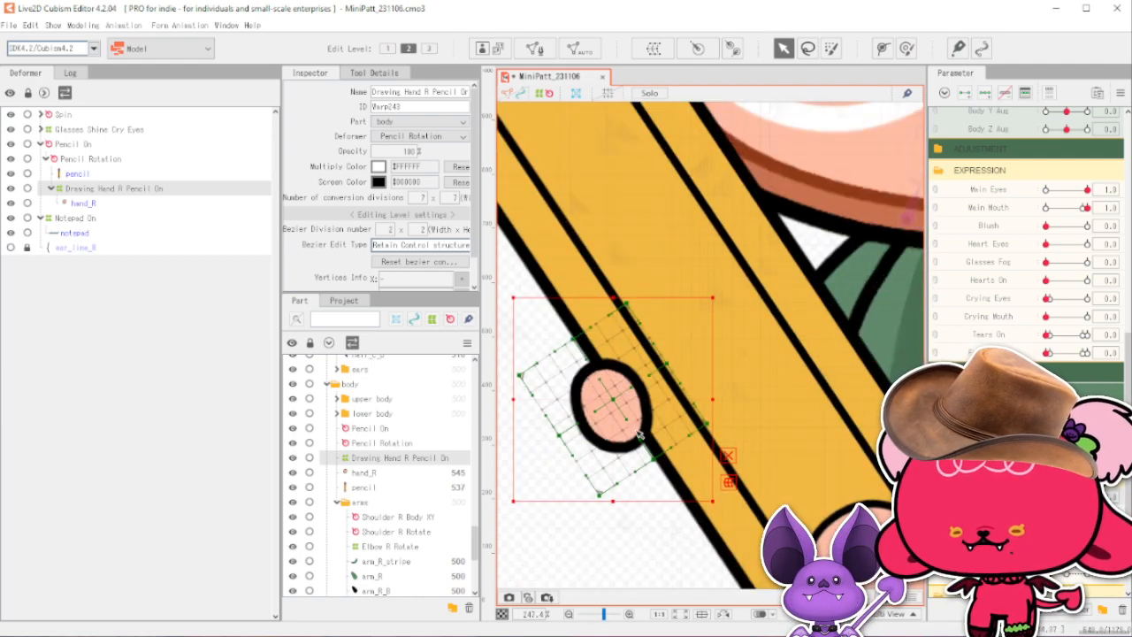
pyautogui.click(906, 49)
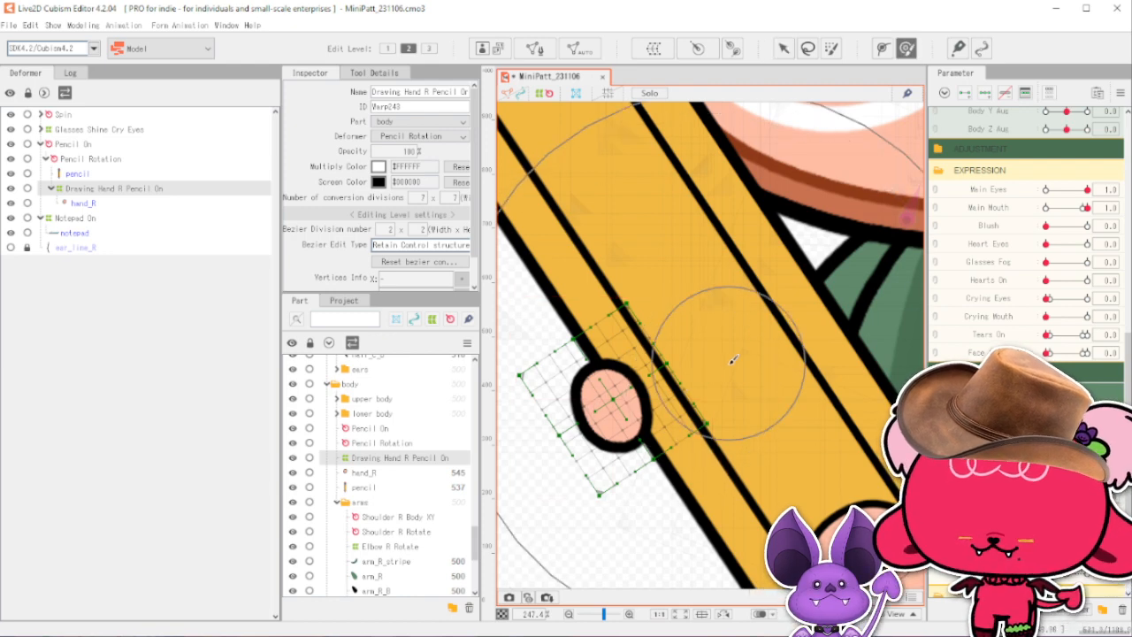
pyautogui.moveTo(729, 256); pyautogui.dragTo(736, 366)
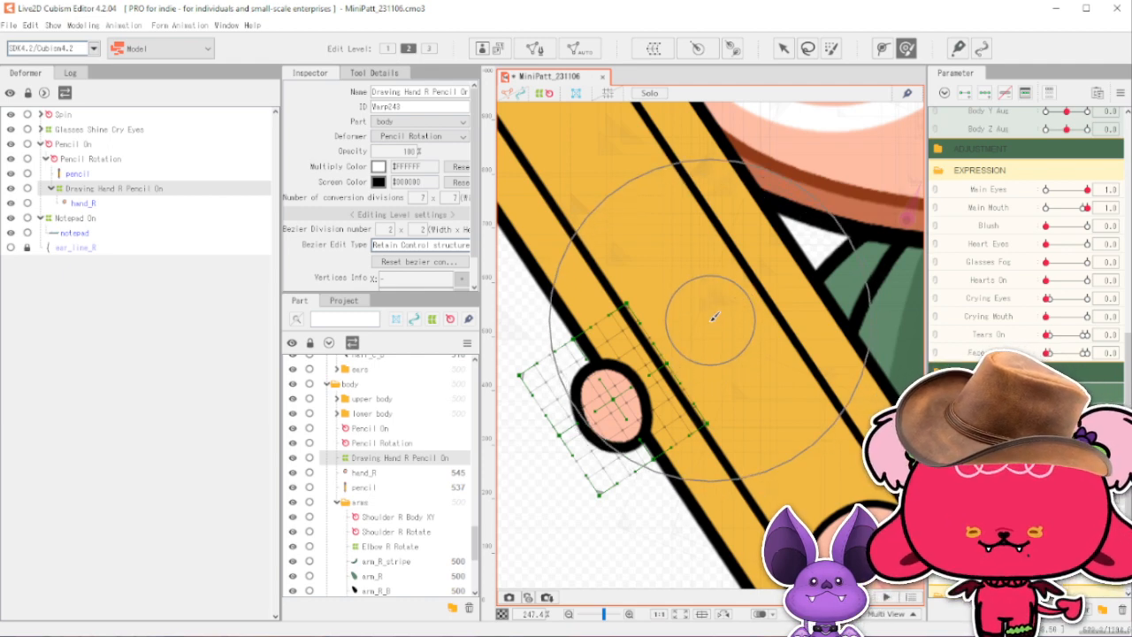
pyautogui.moveTo(694, 268); pyautogui.dragTo(673, 271)
pyautogui.moveTo(750, 362); pyautogui.dragTo(737, 376)
pyautogui.moveTo(770, 420); pyautogui.dragTo(745, 440)
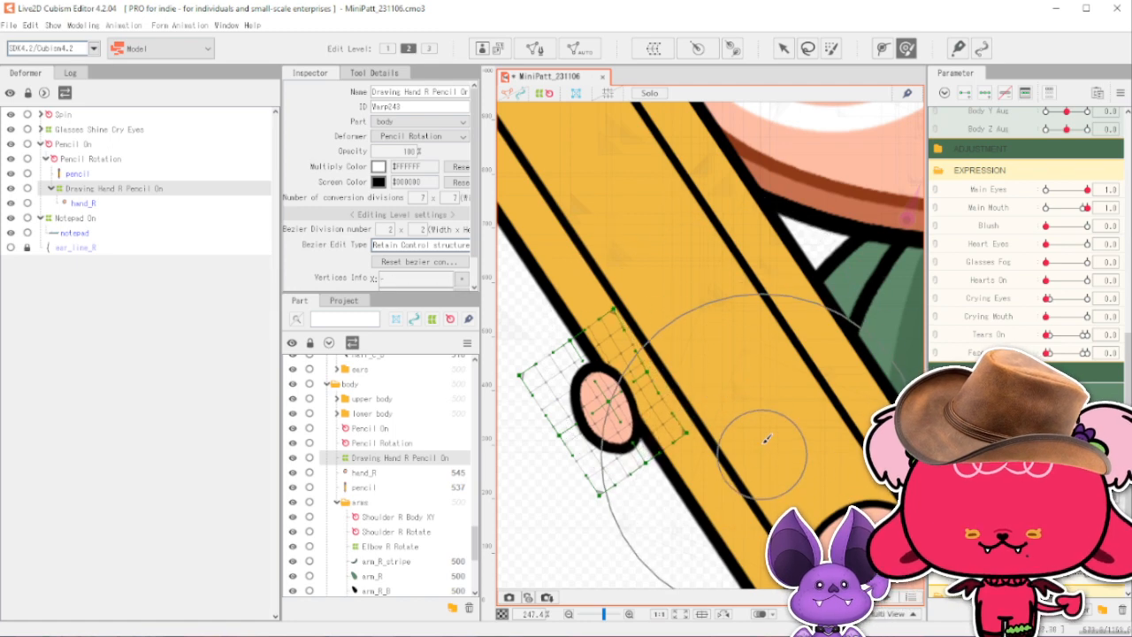
# Undo the last brush strokes and reshape the hand warp's lower corner and outer edge with the Deform Brush.
pyautogui.moveTo(696, 281)
pyautogui.mouseDown()
pyautogui.moveTo(685, 292)
pyautogui.moveTo(710, 334)
pyautogui.moveTo(701, 332)
pyautogui.mouseUp()
pyautogui.hotkey('ctrl', 'z')
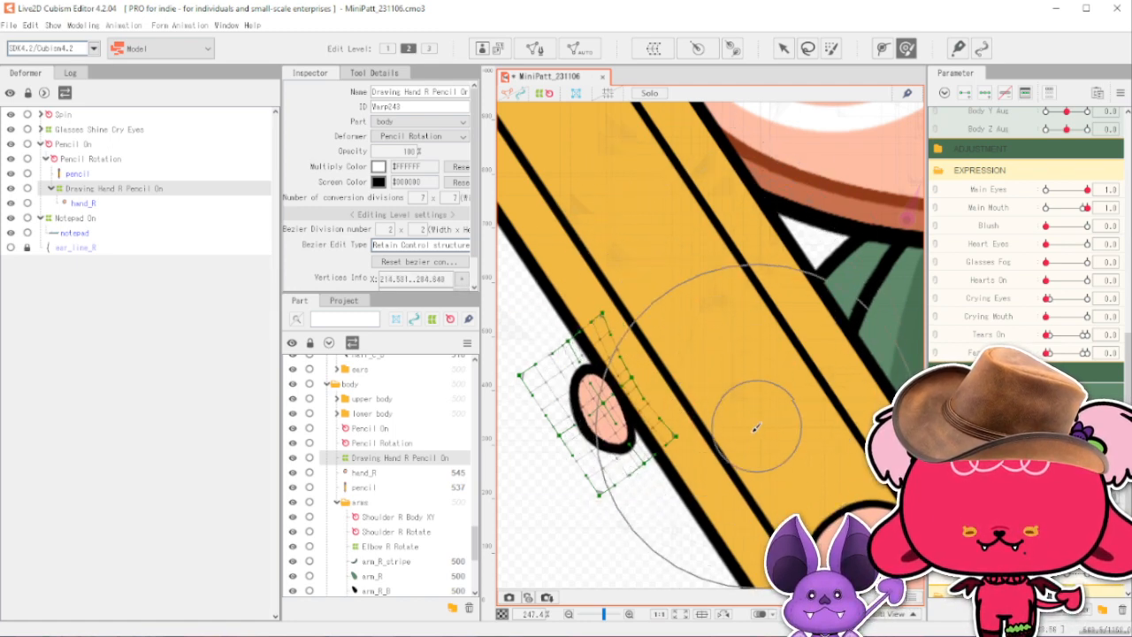
pyautogui.hotkey('ctrl', 'z')
pyautogui.moveTo(770, 485); pyautogui.dragTo(759, 492)
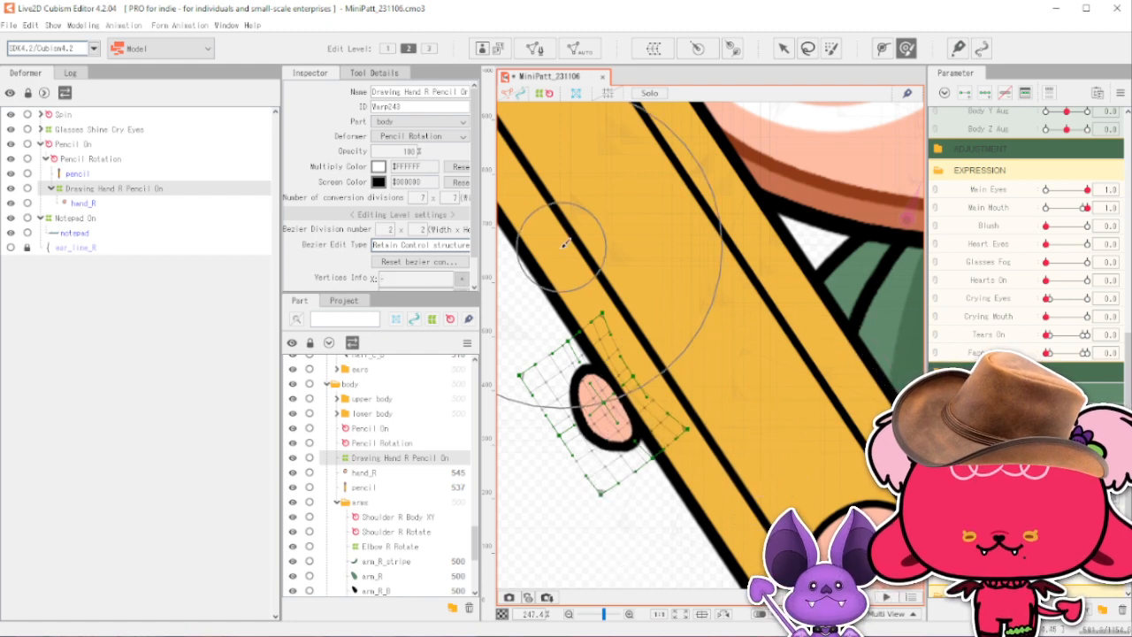
pyautogui.moveTo(534, 262); pyautogui.dragTo(543, 254)
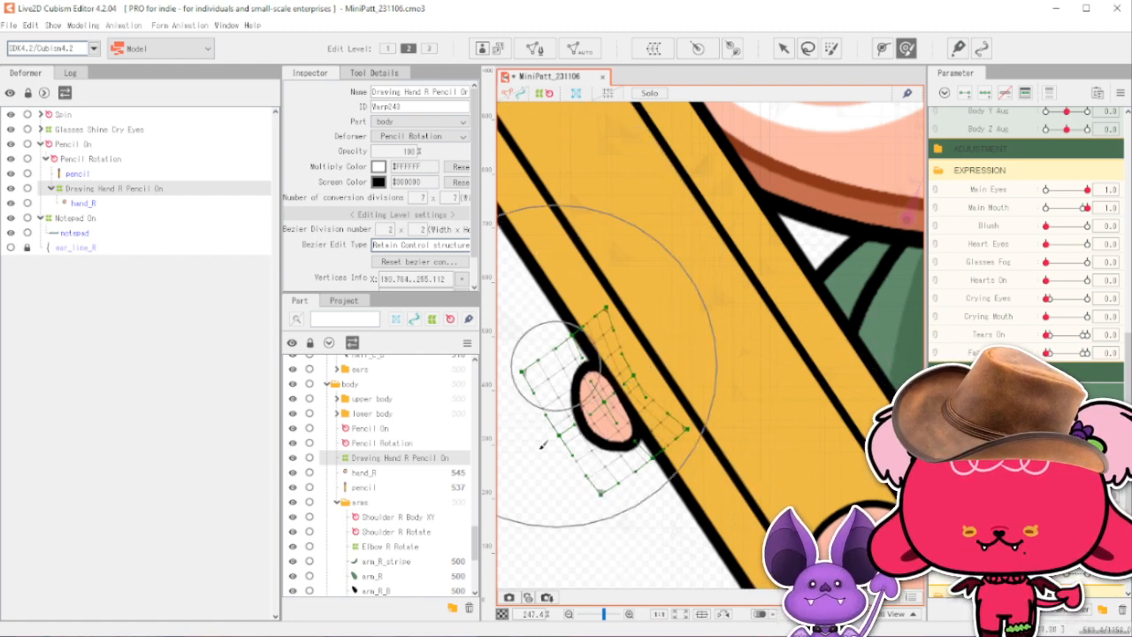
pyautogui.moveTo(515, 482); pyautogui.dragTo(506, 495)
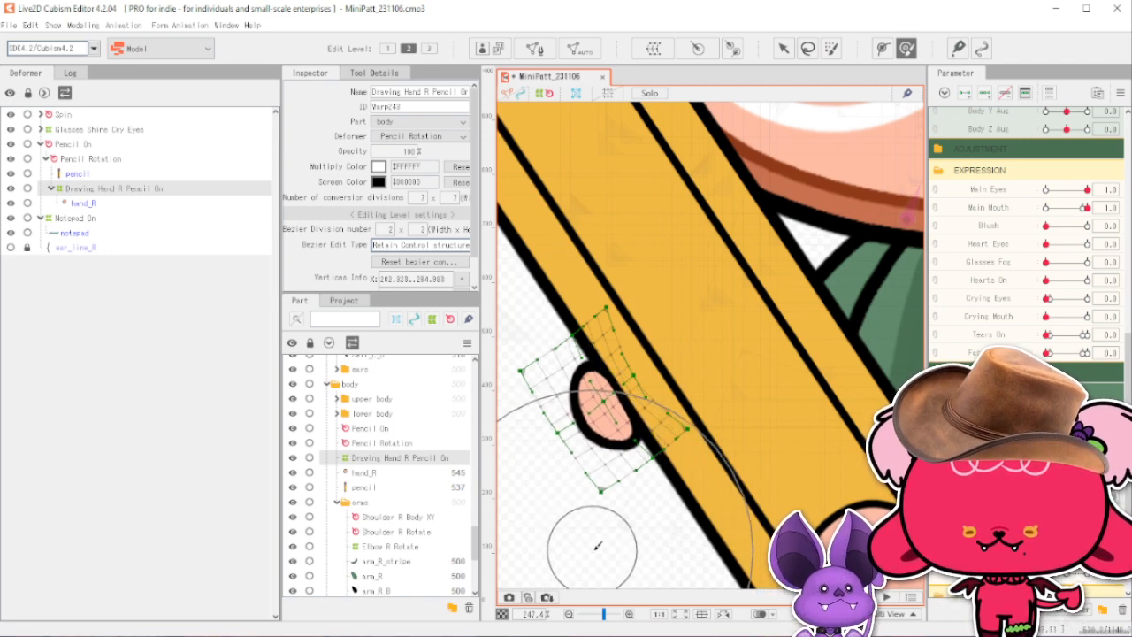
# Set the warp's Bezier Edit Type to Smooth2 and nudge its control points around the gripping hand.
pyautogui.click(783, 47)
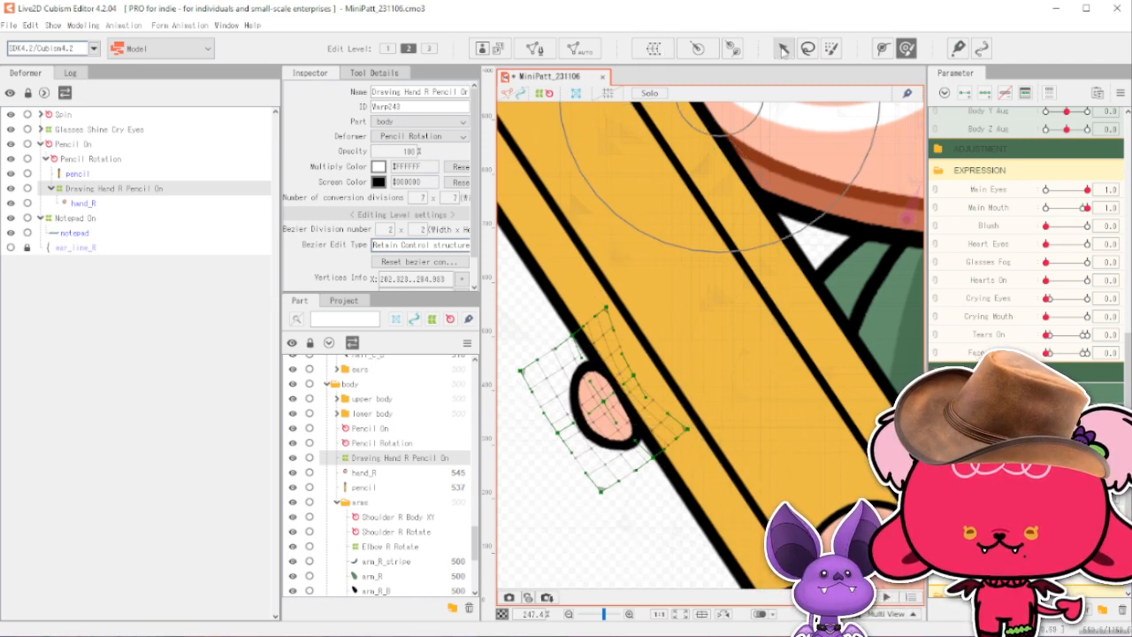
pyautogui.click(719, 455)
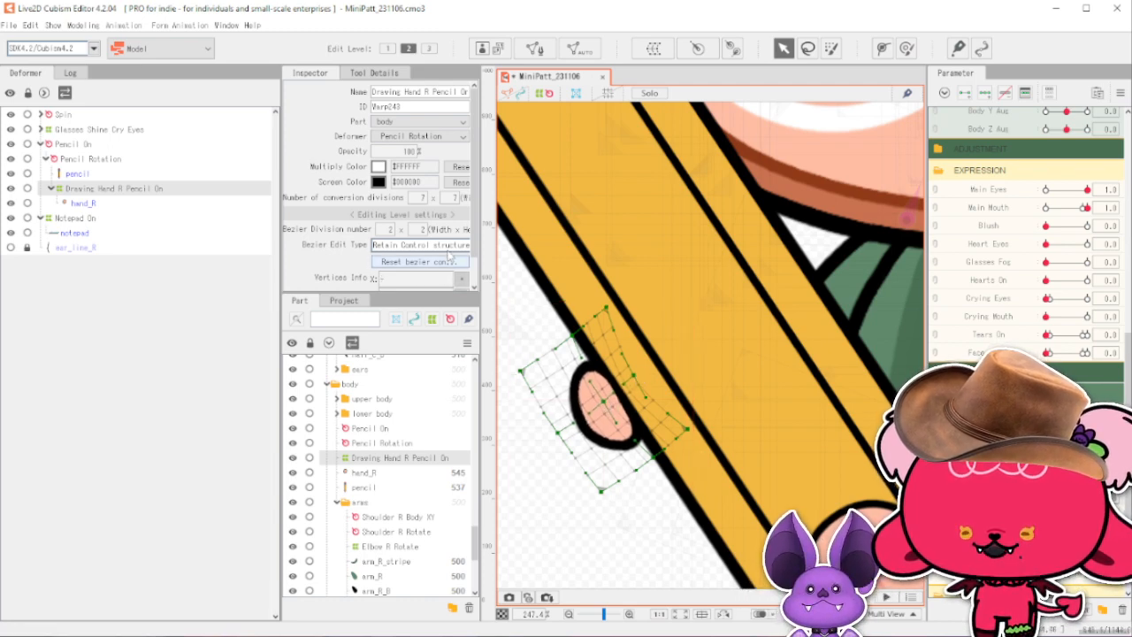
pyautogui.click(420, 244)
pyautogui.click(415, 275)
pyautogui.moveTo(605, 402); pyautogui.dragTo(602, 401)
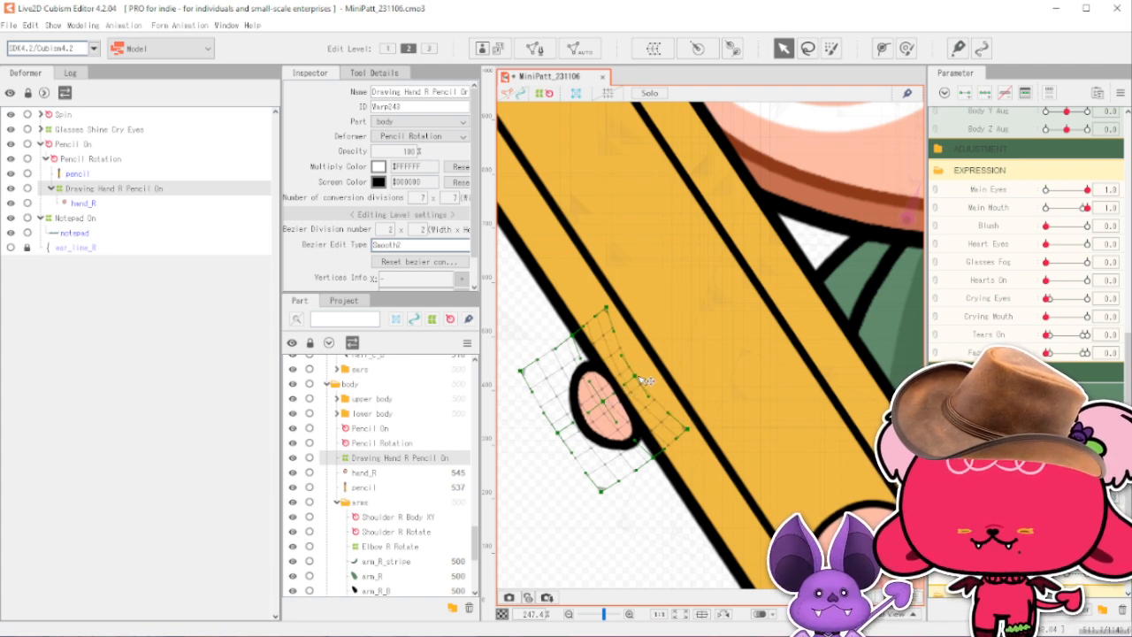
pyautogui.moveTo(572, 336); pyautogui.dragTo(574, 337)
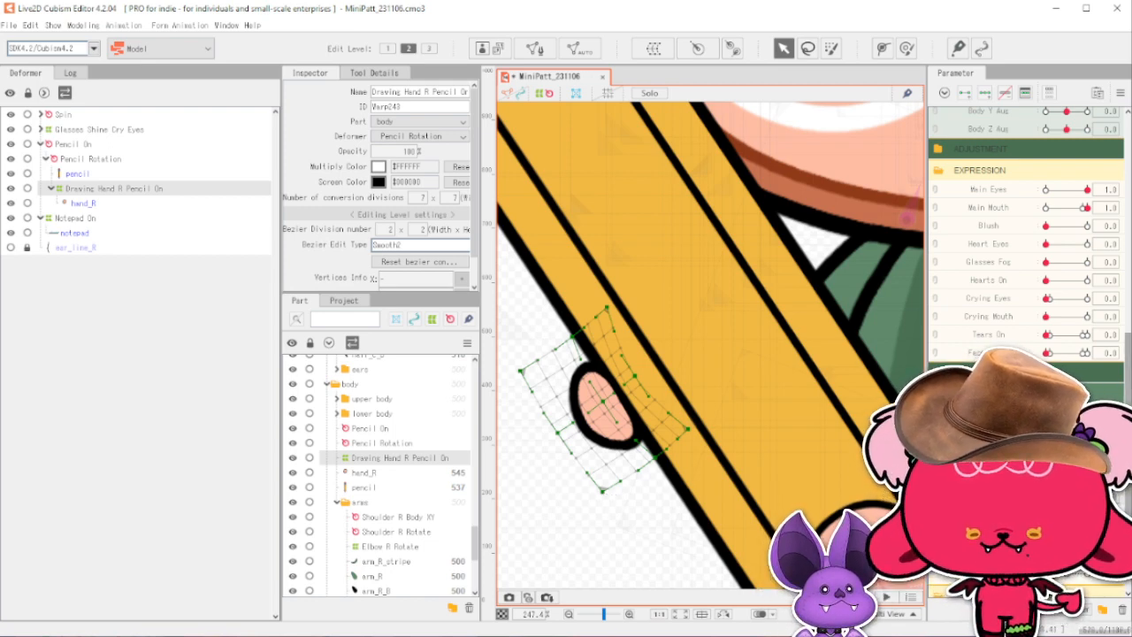
# Return the pencil toggle to its off pose and add a keyform there for the Drawing Hand R Pencil On warp.
pyautogui.moveTo(1065, 496)
pyautogui.mouseDown()
pyautogui.moveTo(1088, 496)
pyautogui.moveTo(1046, 497)
pyautogui.moveTo(1065, 496)
pyautogui.mouseUp()
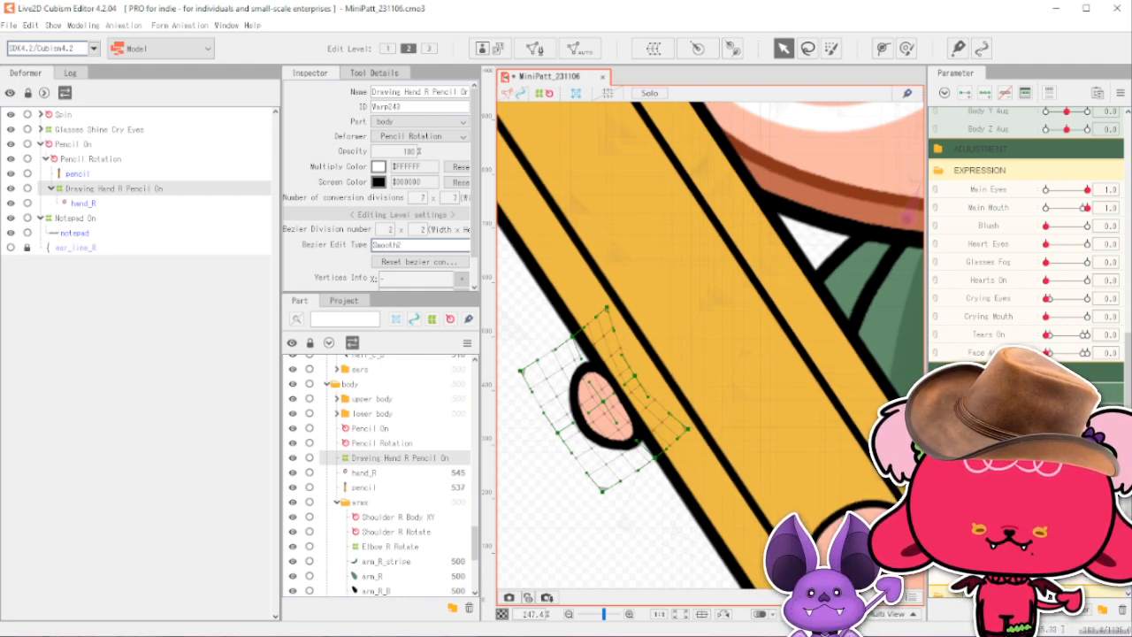
pyautogui.moveTo(1065, 497)
pyautogui.mouseDown()
pyautogui.moveTo(1088, 496)
pyautogui.moveTo(1046, 497)
pyautogui.mouseUp()
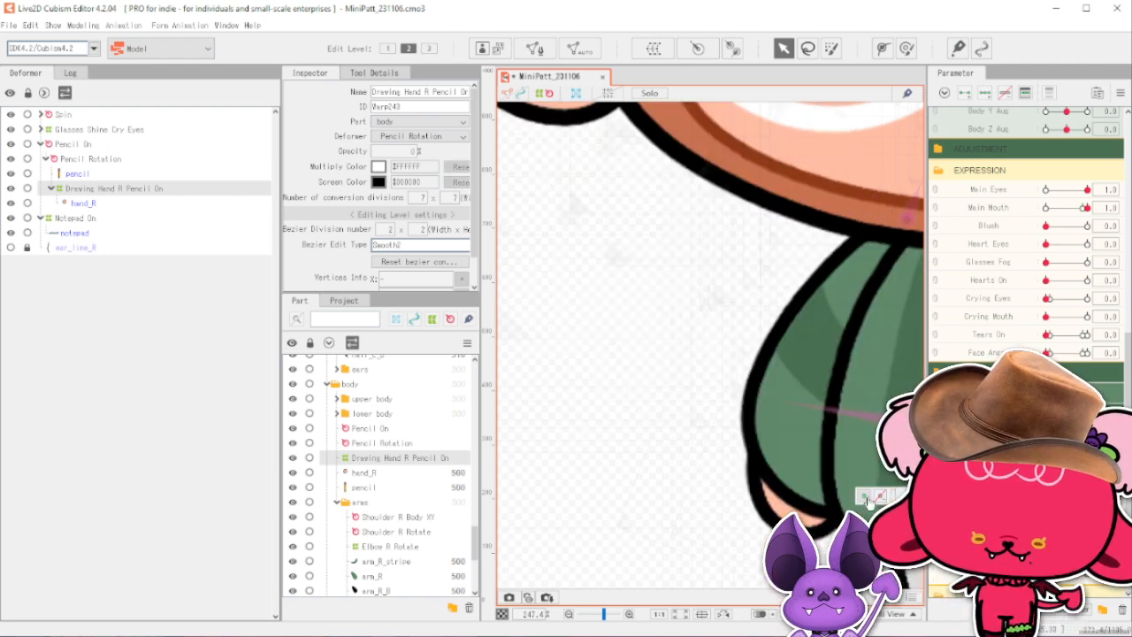
pyautogui.click(865, 499)
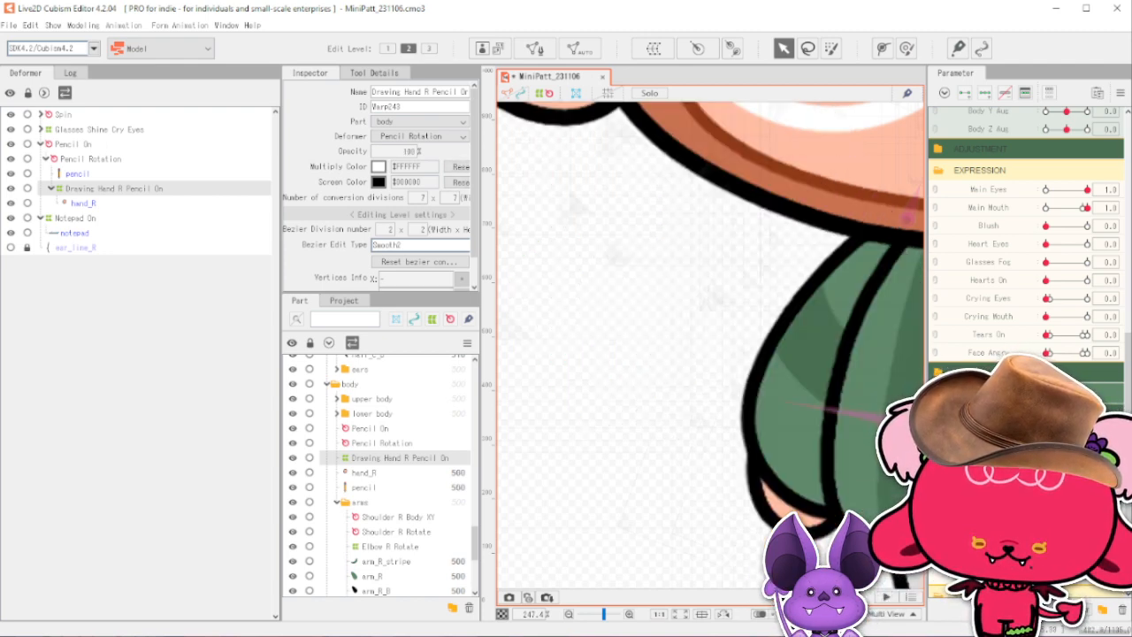
pyautogui.moveTo(1046, 496)
pyautogui.mouseDown()
pyautogui.moveTo(1088, 496)
pyautogui.moveTo(1054, 496)
pyautogui.mouseUp()
pyautogui.moveTo(1075, 482); pyautogui.dragTo(1046, 482)
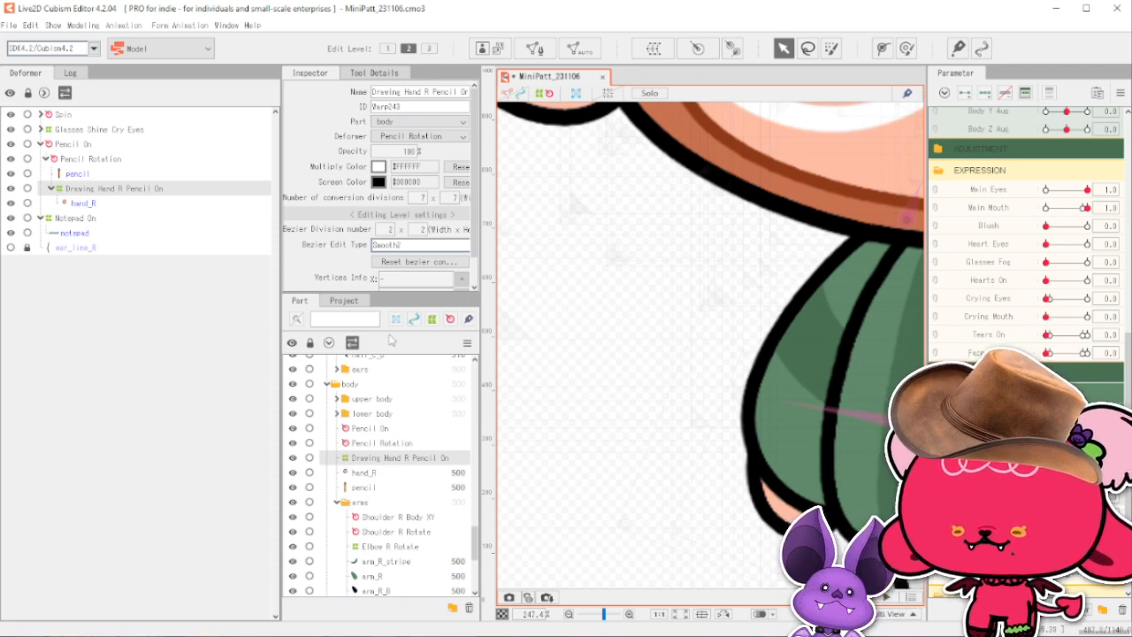
# Set the draw order of hand_R to 536 in the pencil toggle's in-between pose.
pyautogui.click(398, 475)
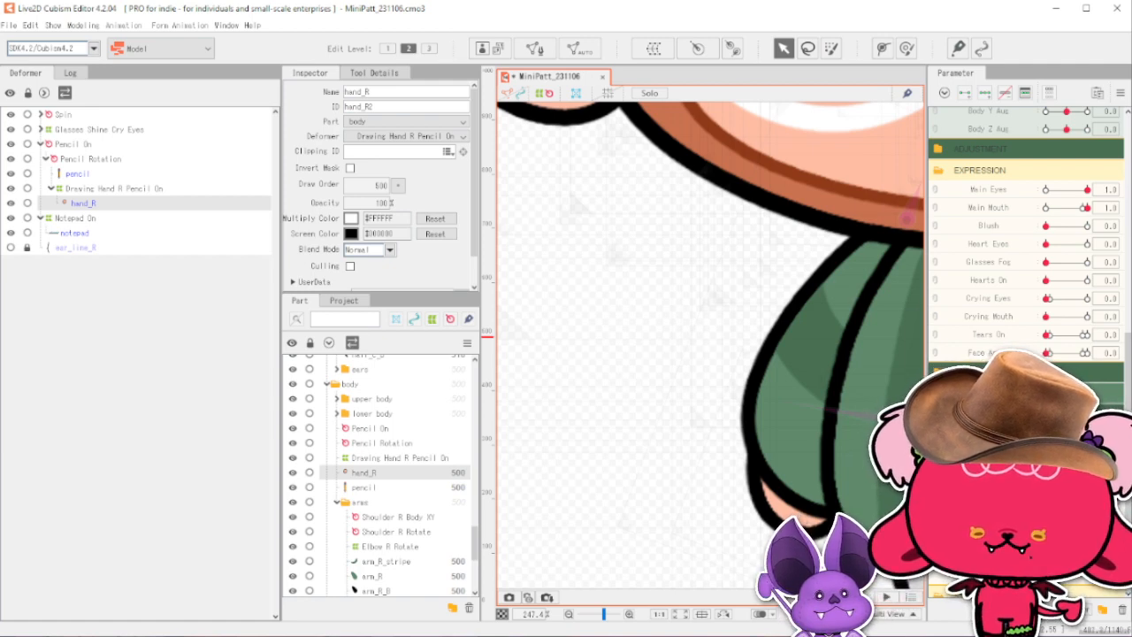
pyautogui.click(1087, 504)
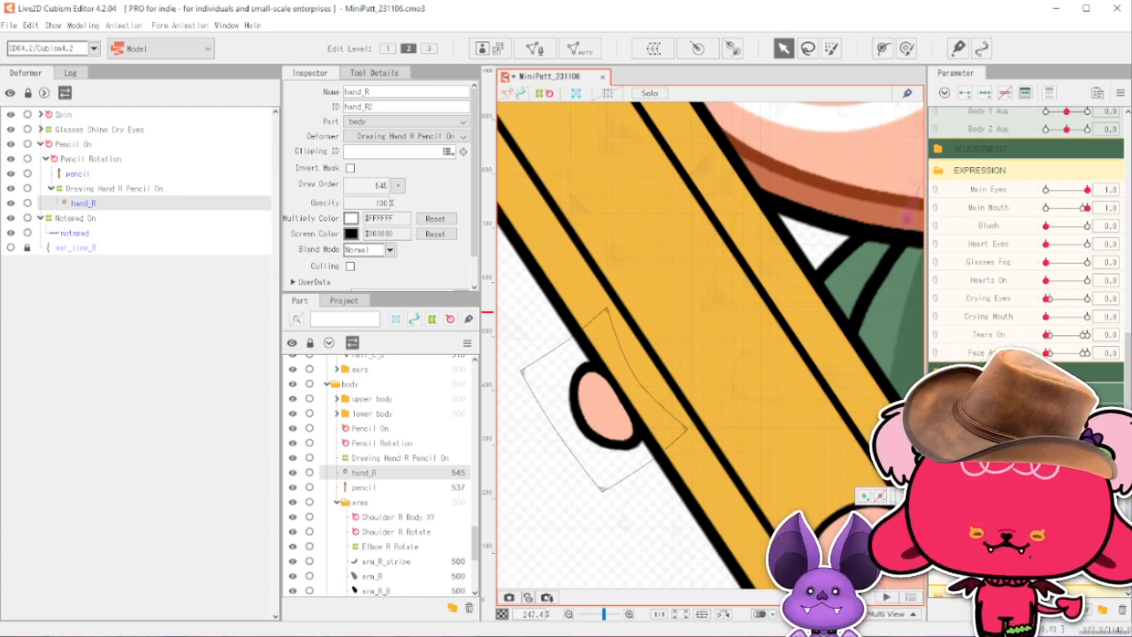
pyautogui.doubleClick(377, 184)
pyautogui.write('55')
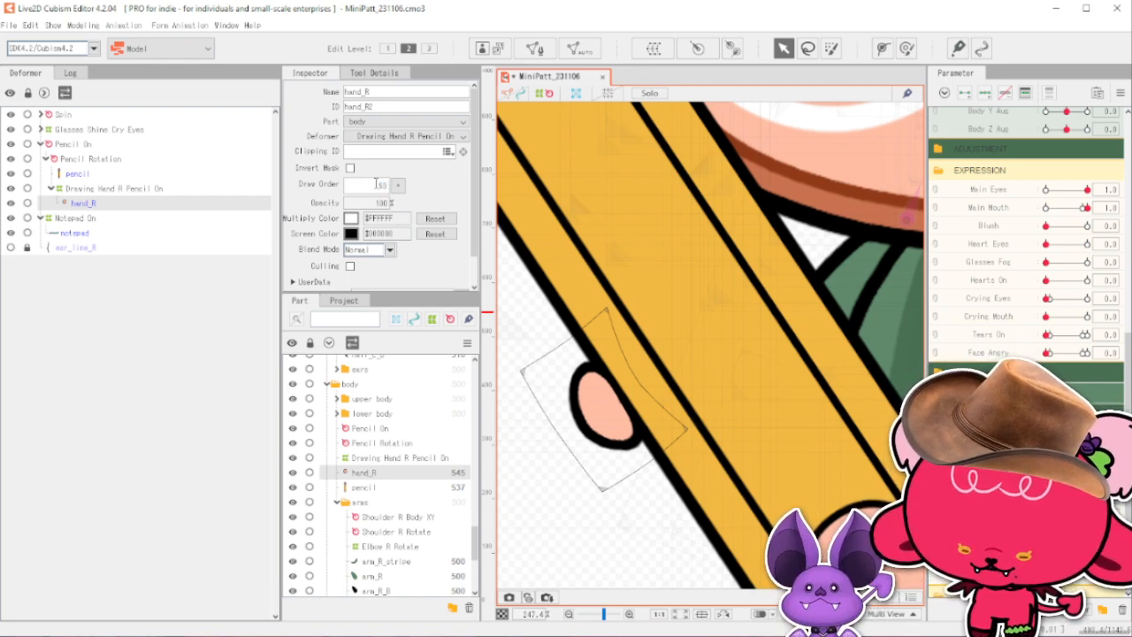
pyautogui.write('5')
pyautogui.press('Return')
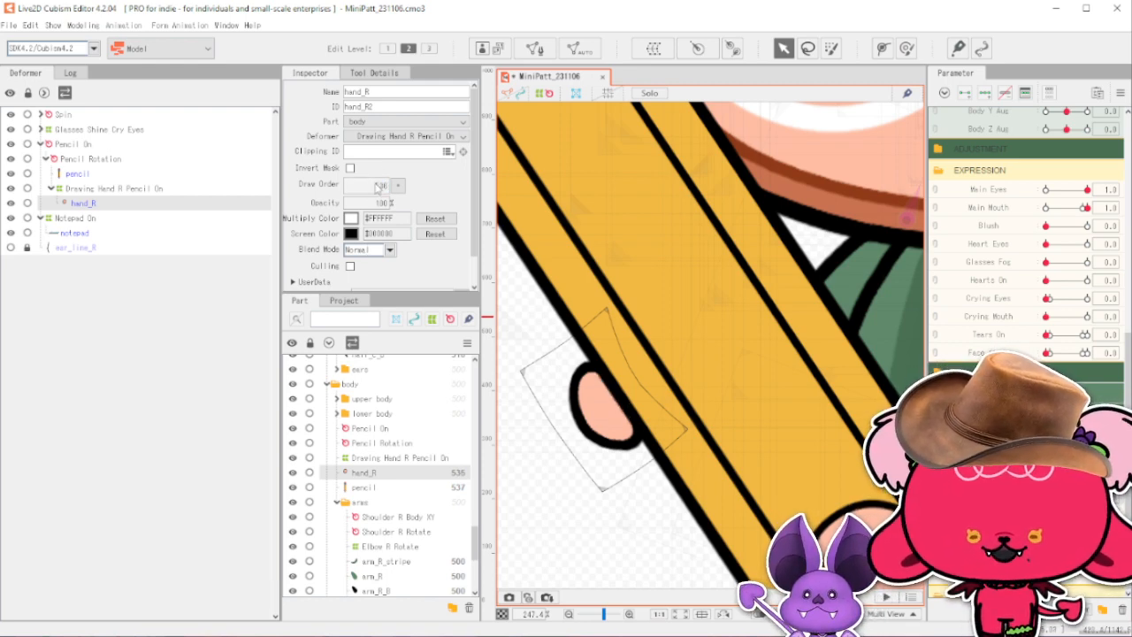
# Set the draw order of hand_R to 499 in the pencil toggle's off pose.
pyautogui.press('Return')
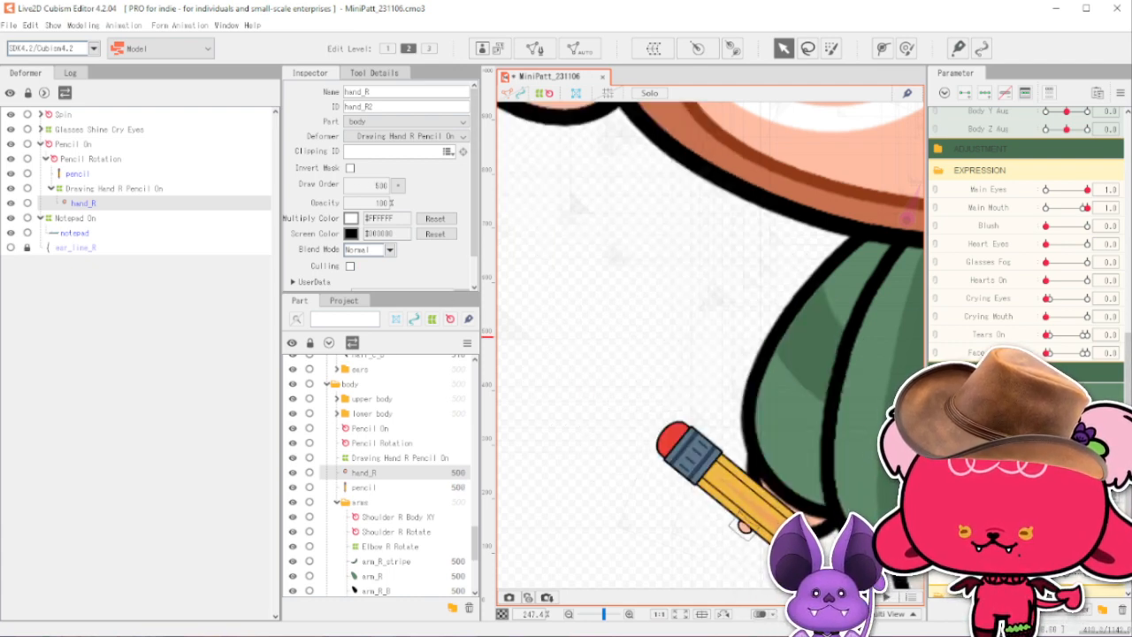
pyautogui.press('Return')
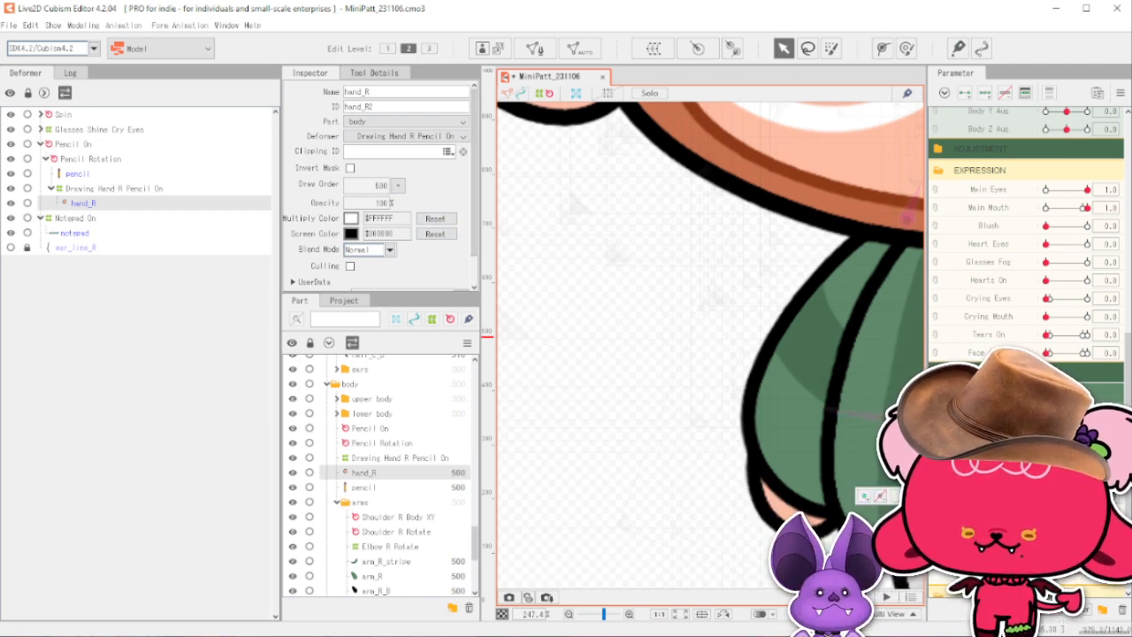
pyautogui.doubleClick(347, 184)
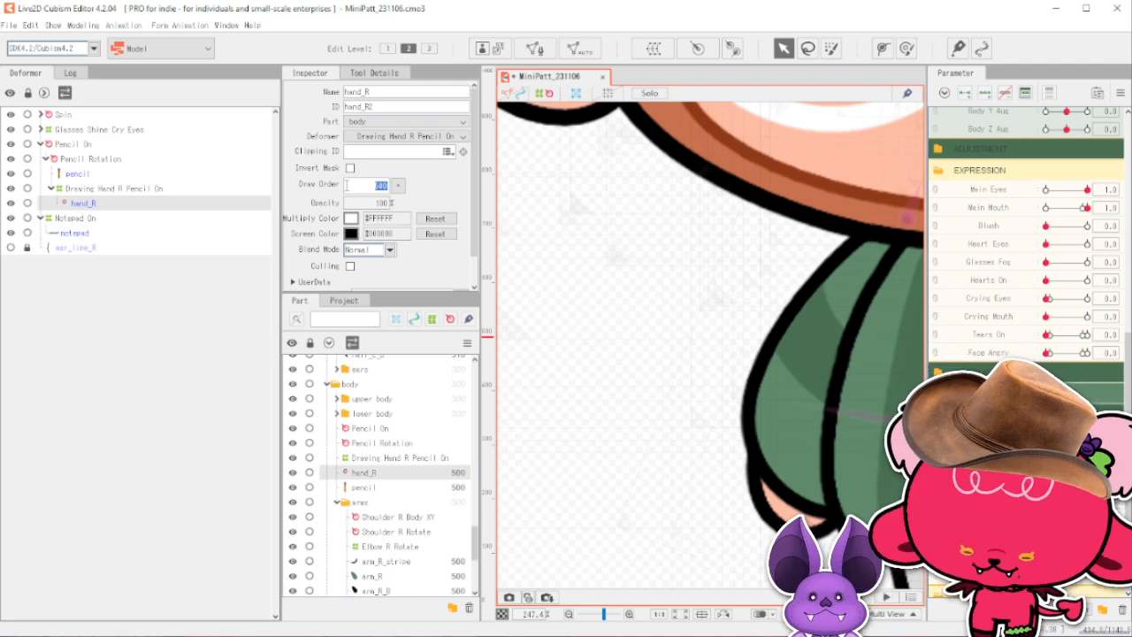
pyautogui.write('400')
pyautogui.press('Return')
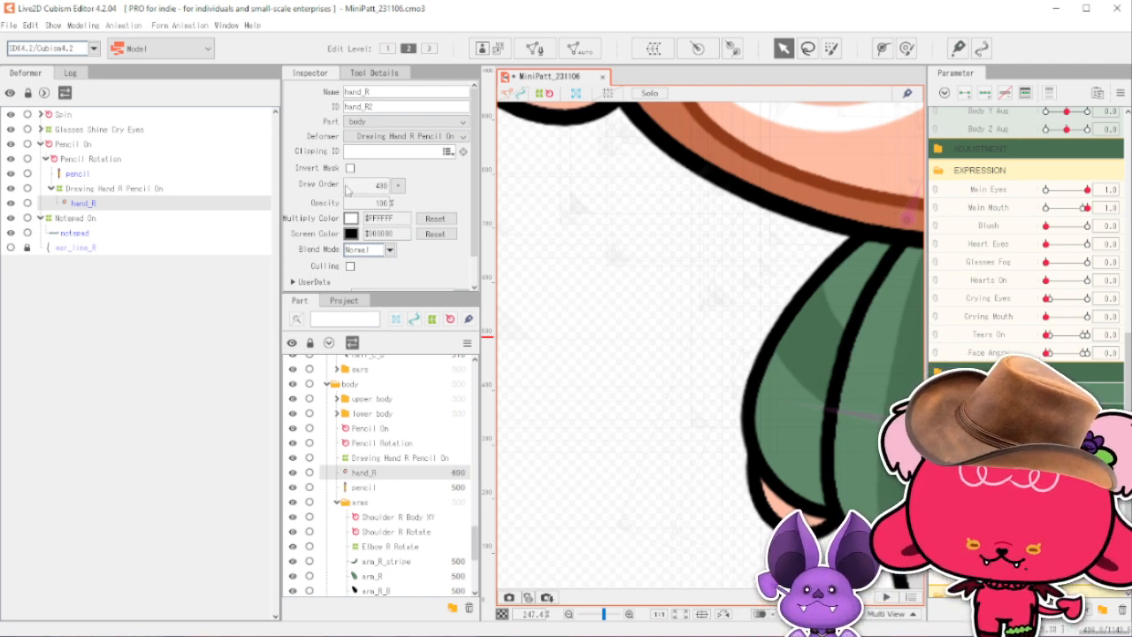
# Select Pencil Rotation together with its pencil and hand contents and isolate them in Solo view.
pyautogui.scroll(-3, 537, 216)
pyautogui.scroll(3, 823, 347)
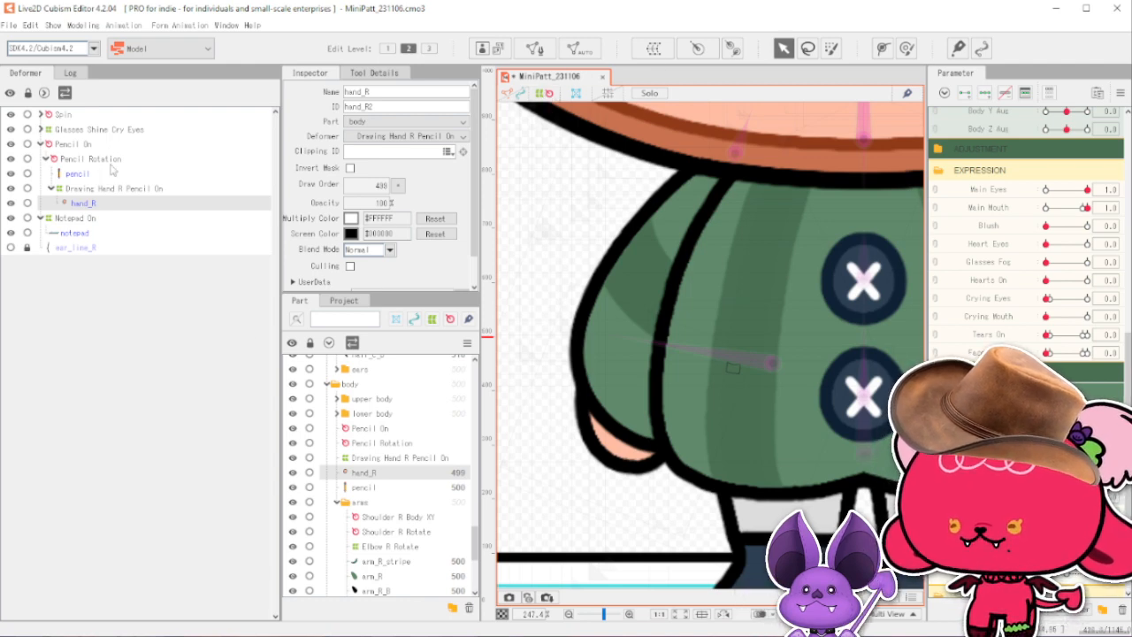
pyautogui.keyDown('shift'); pyautogui.click(97, 160); pyautogui.keyUp('shift')
pyautogui.click(650, 92)
pyautogui.scroll(3, 713, 327)
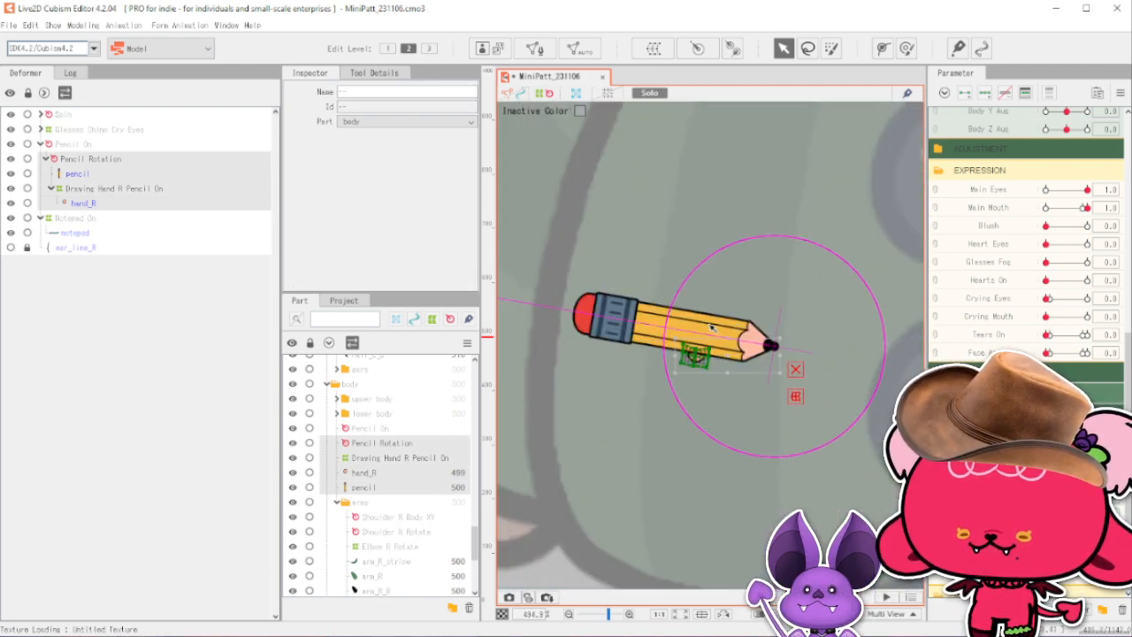
pyautogui.scroll(3, 714, 327)
# Move the Drawing Hand R Pencil On warp up so the hand is hidden behind the small pencil.
pyautogui.click(113, 189)
pyautogui.scroll(3, 671, 378)
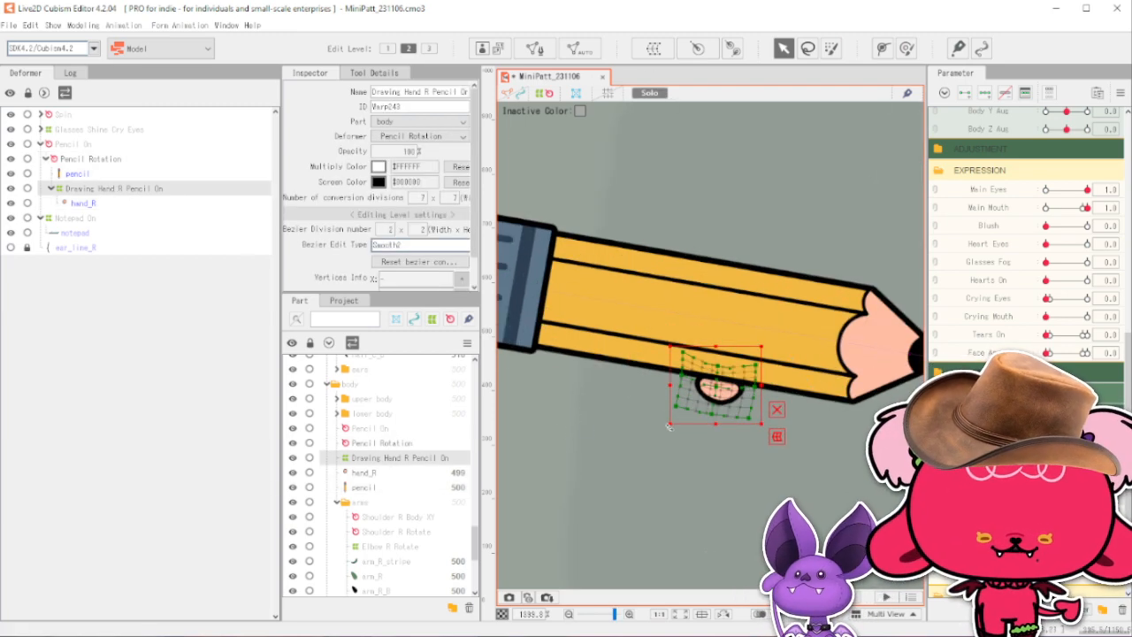
pyautogui.scroll(1, 731, 410)
pyautogui.moveTo(721, 385); pyautogui.dragTo(716, 347)
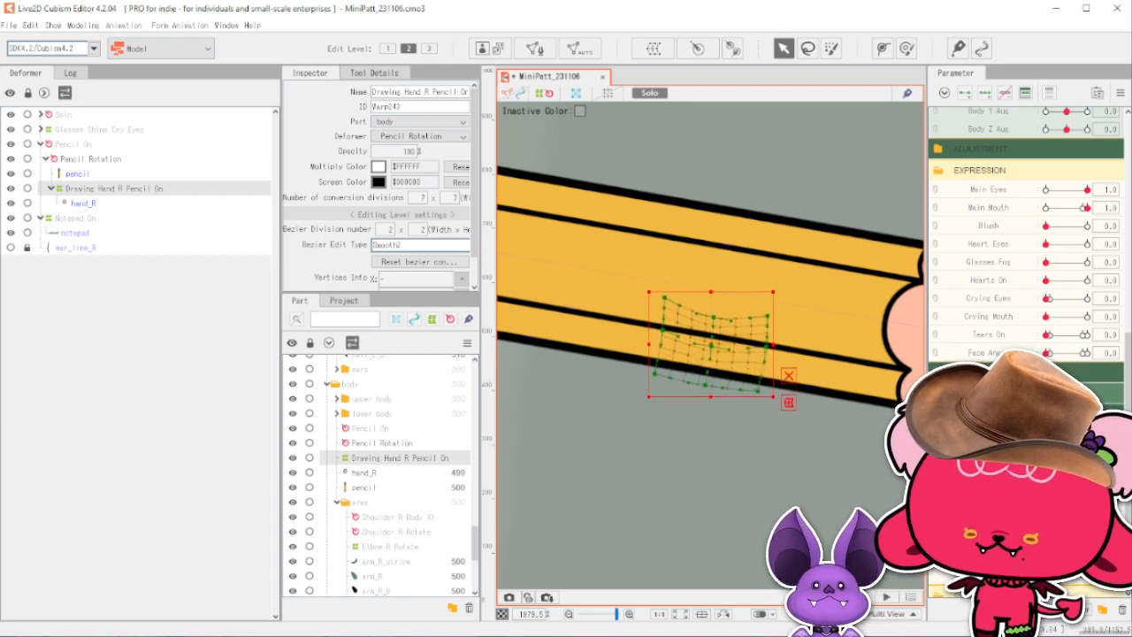
# Compare the toggle's poses, then move the hand warp behind the pencil in the remaining small-pencil pose and rotate it slightly.
pyautogui.scroll(-5, 721, 438)
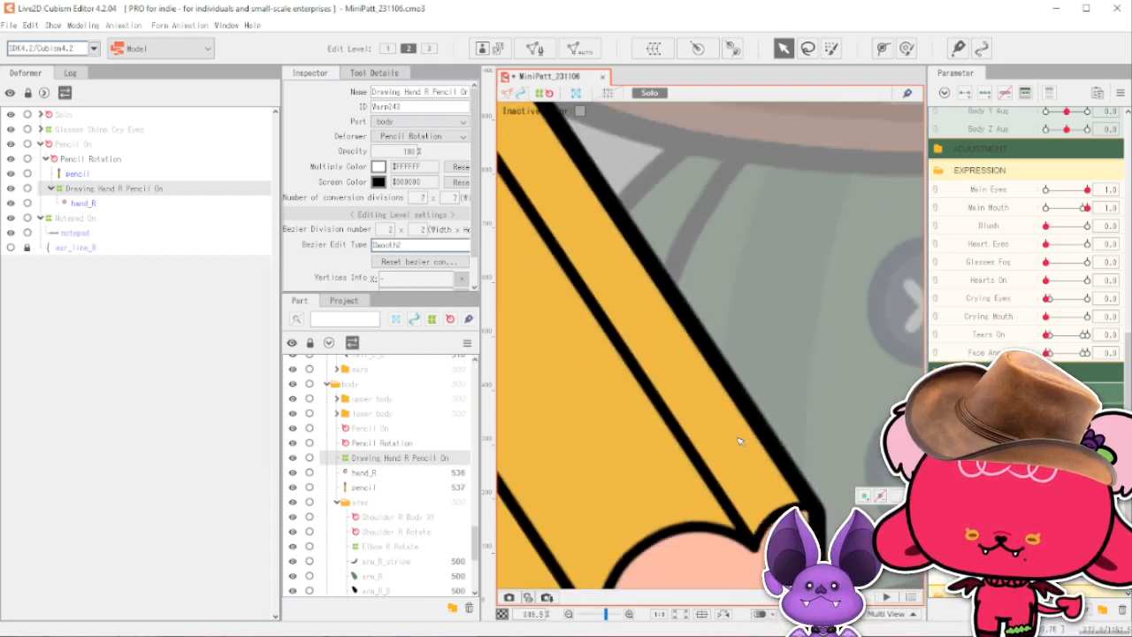
pyautogui.moveTo(1067, 496); pyautogui.dragTo(1088, 496)
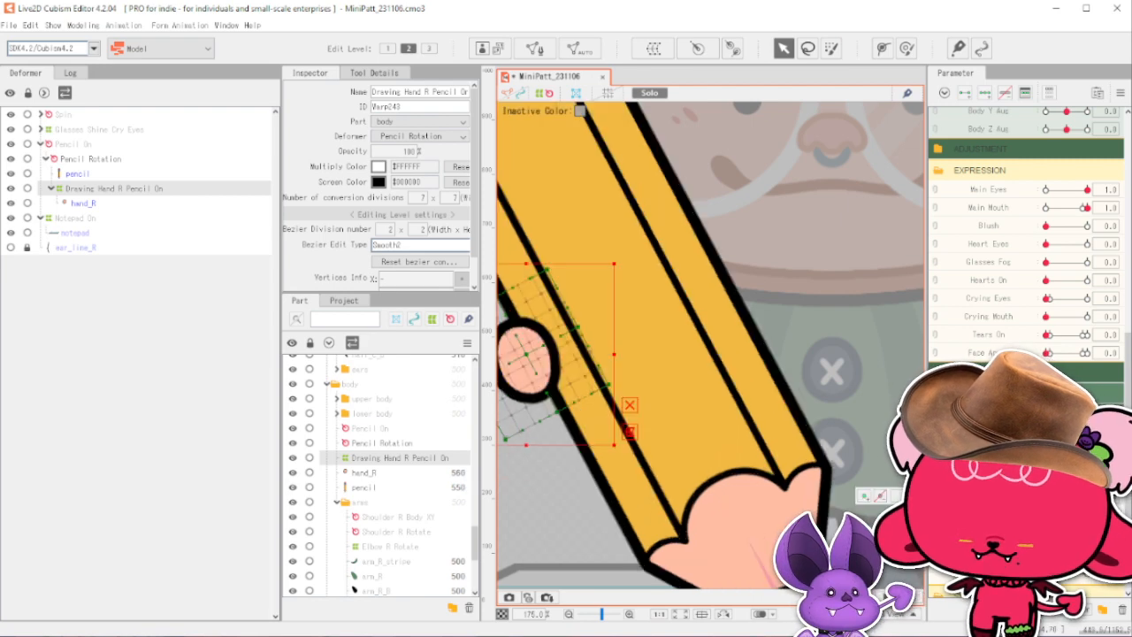
pyautogui.scroll(-5, 733, 455)
pyautogui.scroll(3, 733, 425)
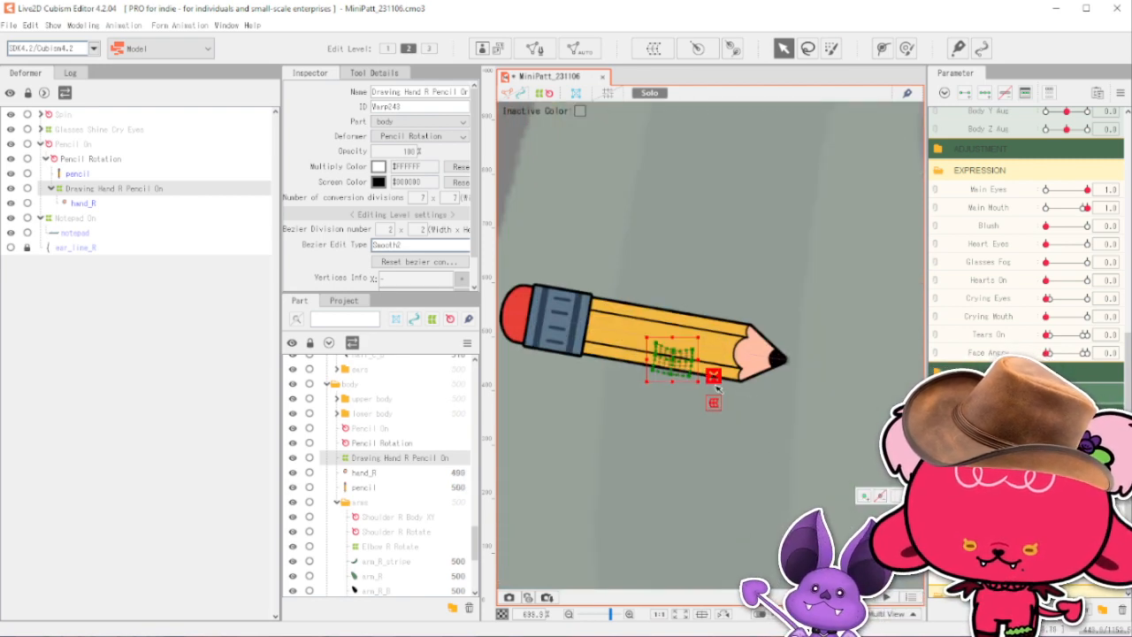
pyautogui.scroll(2, 677, 367)
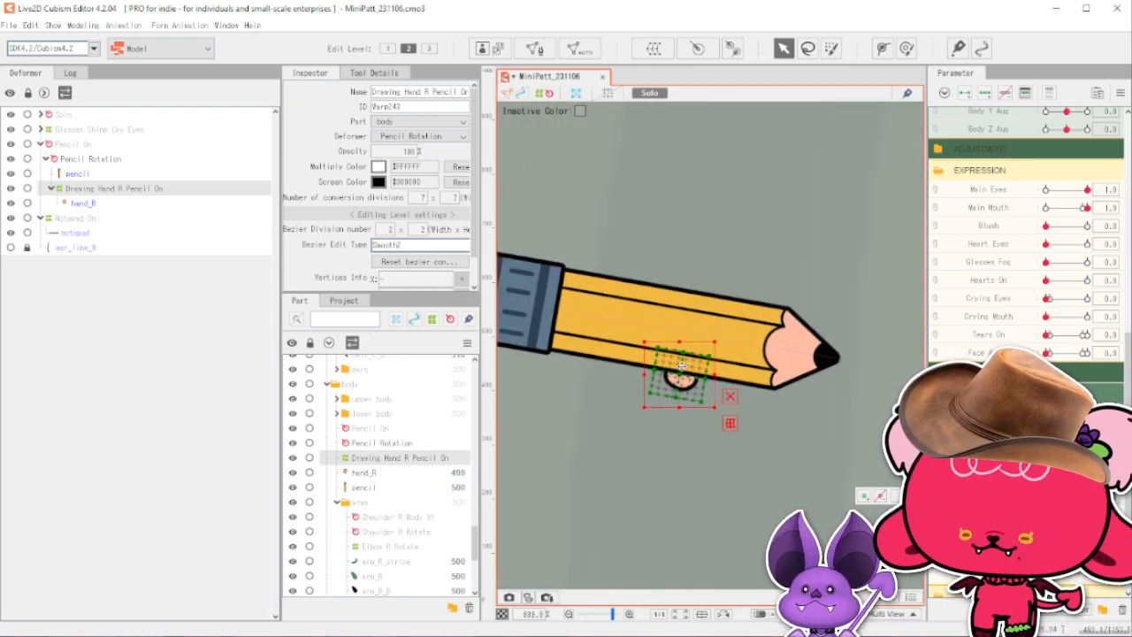
pyautogui.moveTo(681, 355); pyautogui.dragTo(683, 350)
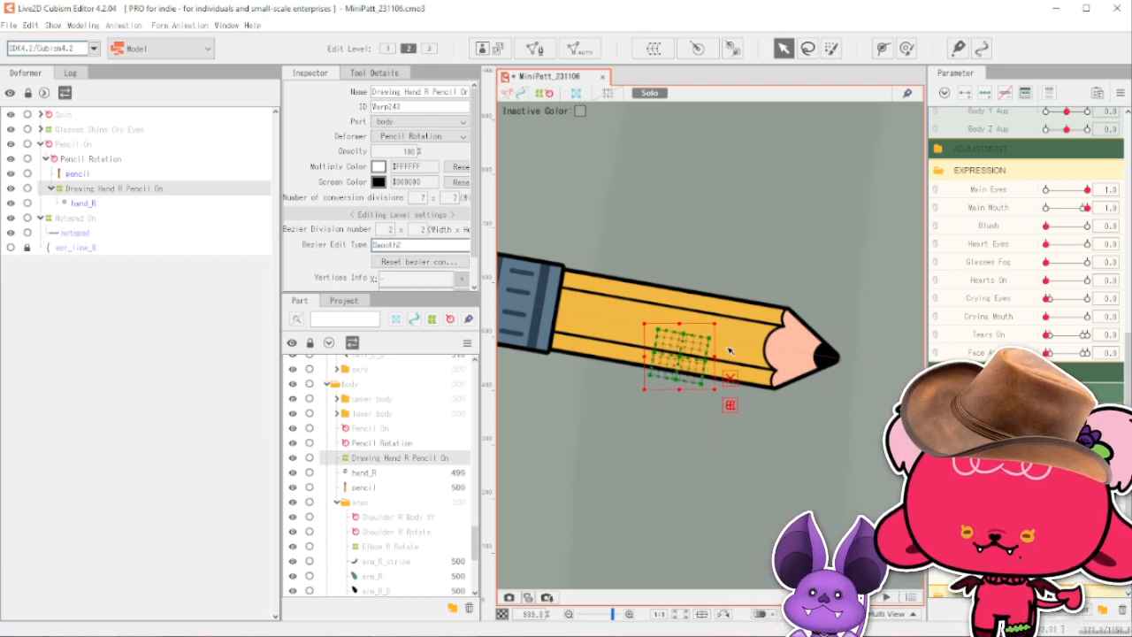
pyautogui.moveTo(721, 321); pyautogui.dragTo(720, 317)
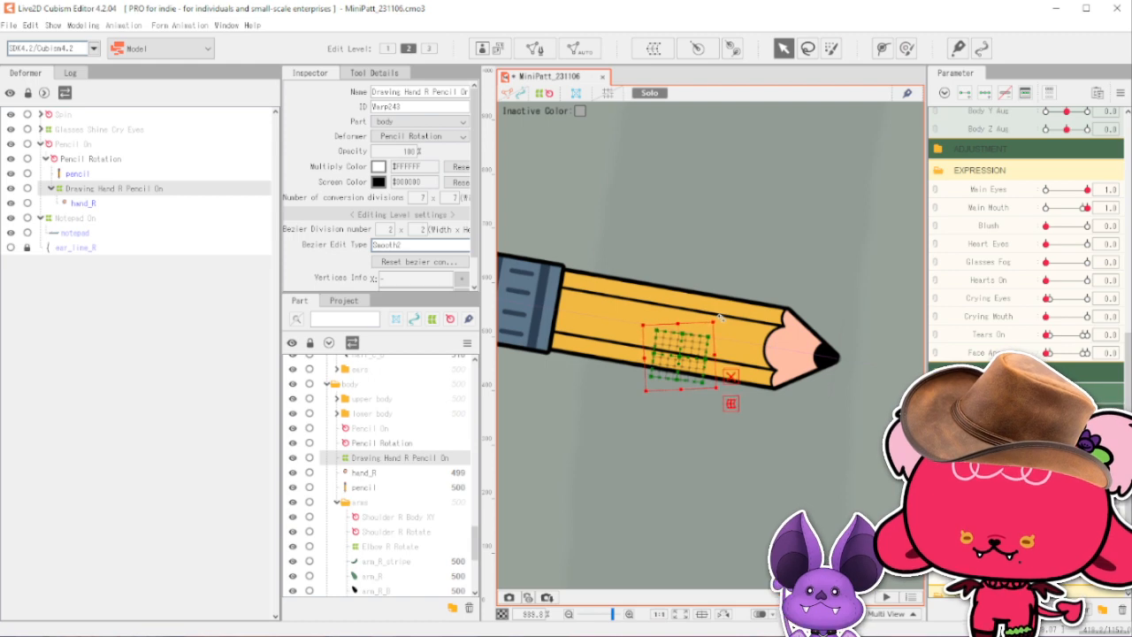
# Check the pencil and hand's change from the small hidden pose to the large gripping pose, and turn off Solo view.
pyautogui.click(545, 94)
pyautogui.scroll(-4, 847, 411)
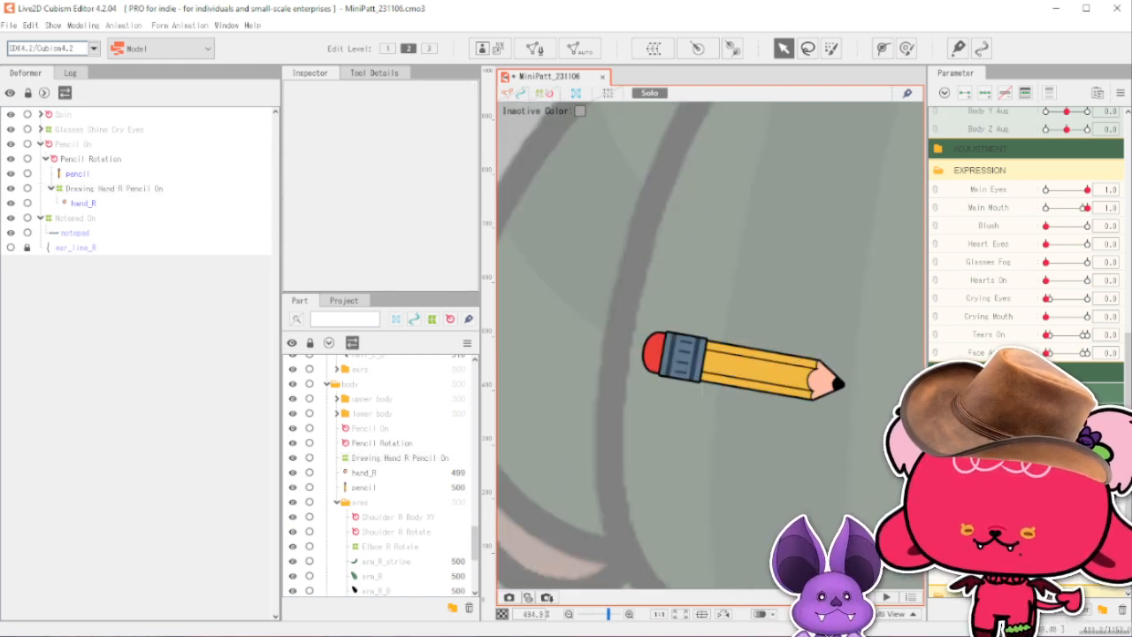
pyautogui.scroll(-4, 713, 380)
pyautogui.moveTo(1046, 442); pyautogui.dragTo(1075, 442)
pyautogui.scroll(-2, 745, 438)
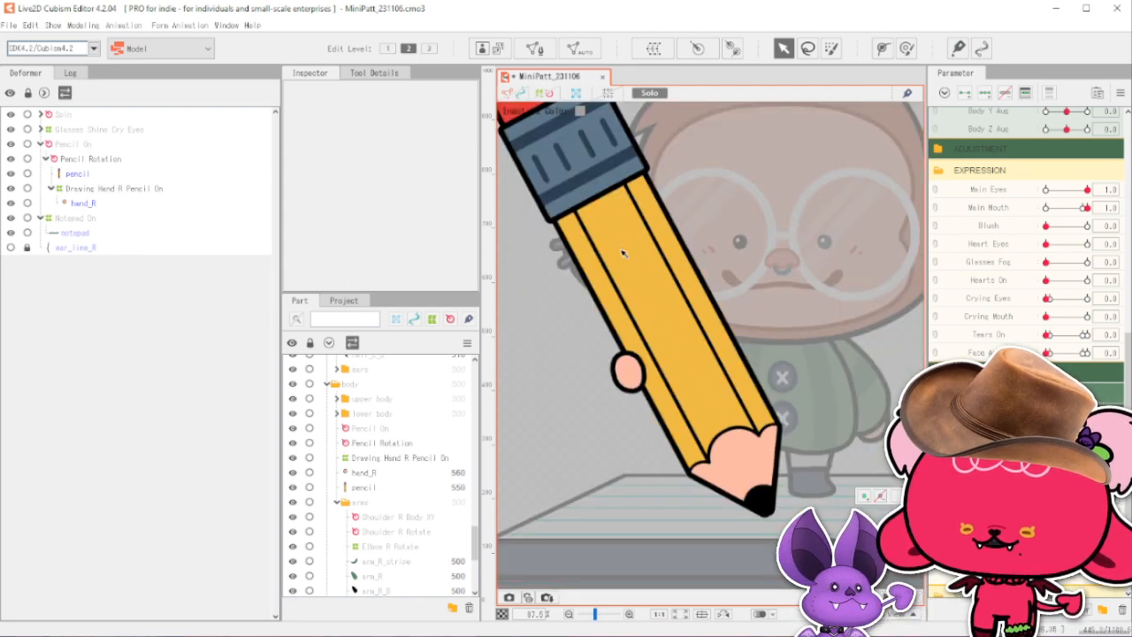
pyautogui.click(650, 92)
pyautogui.scroll(-3, 801, 388)
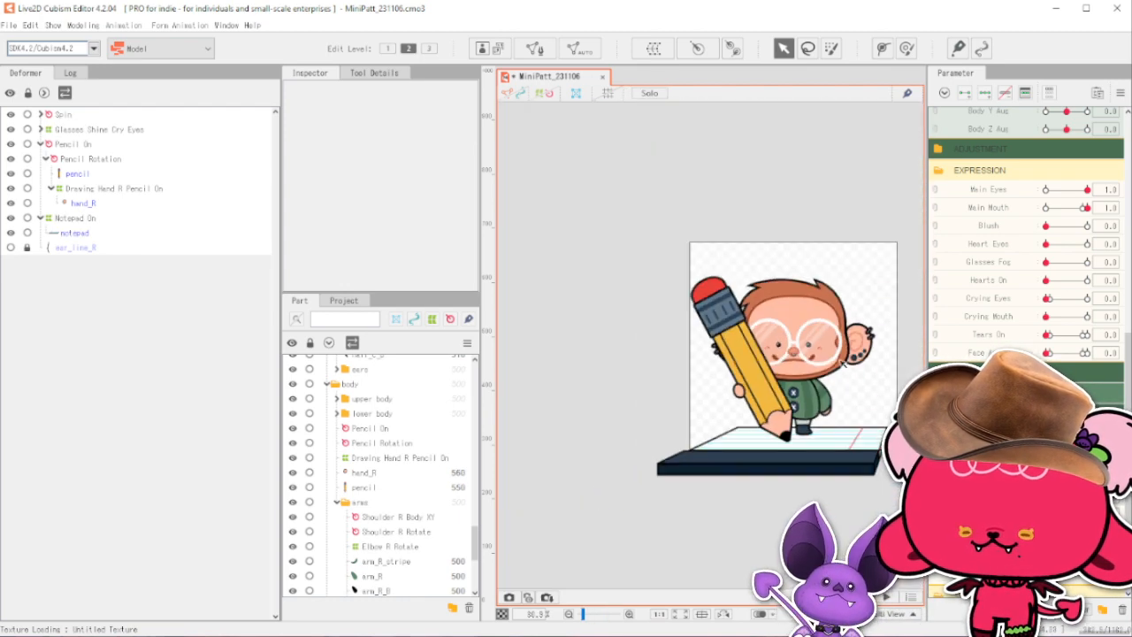
# Test the pencil and hand's sideways movement across the notepad on the full model, and save the model.
pyautogui.scroll(1, 842, 361)
pyautogui.moveTo(1075, 442)
pyautogui.mouseDown()
pyautogui.moveTo(1050, 442)
pyautogui.moveTo(1088, 443)
pyautogui.moveTo(1046, 442)
pyautogui.moveTo(1079, 443)
pyautogui.mouseUp()
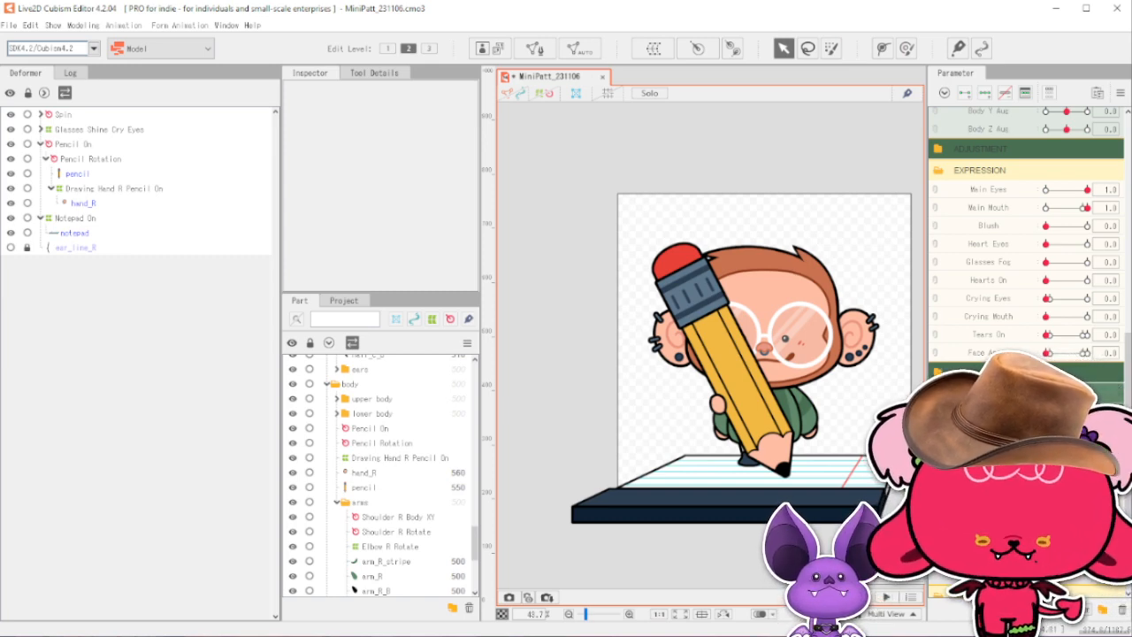
pyautogui.moveTo(1078, 442)
pyautogui.mouseDown()
pyautogui.moveTo(1056, 442)
pyautogui.moveTo(1067, 443)
pyautogui.mouseUp()
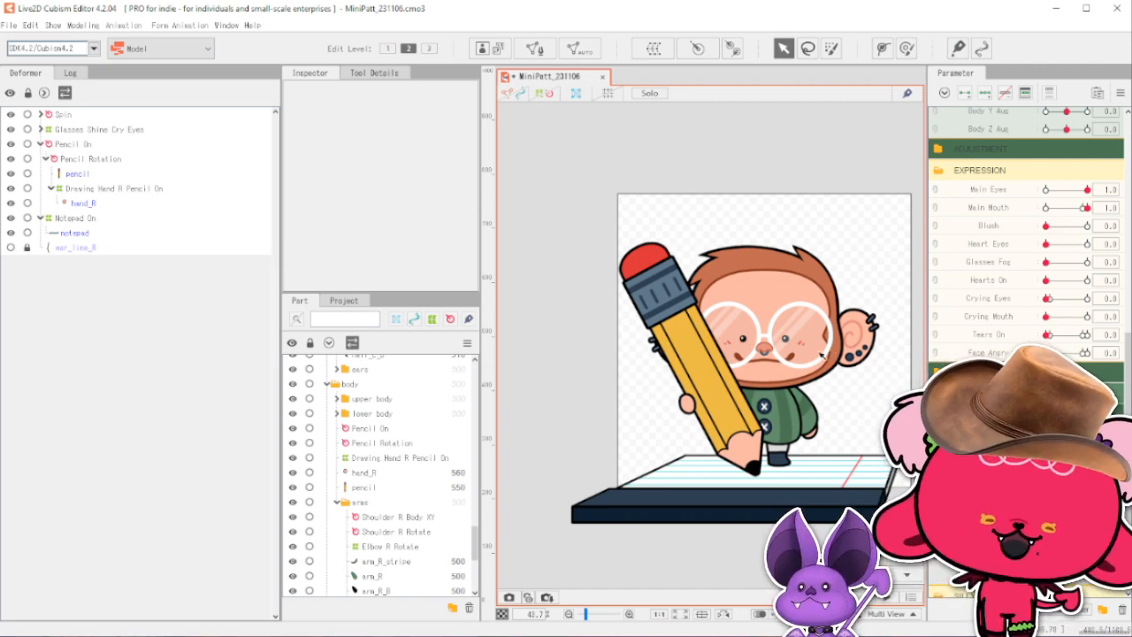
pyautogui.hotkey('ctrl', 's')
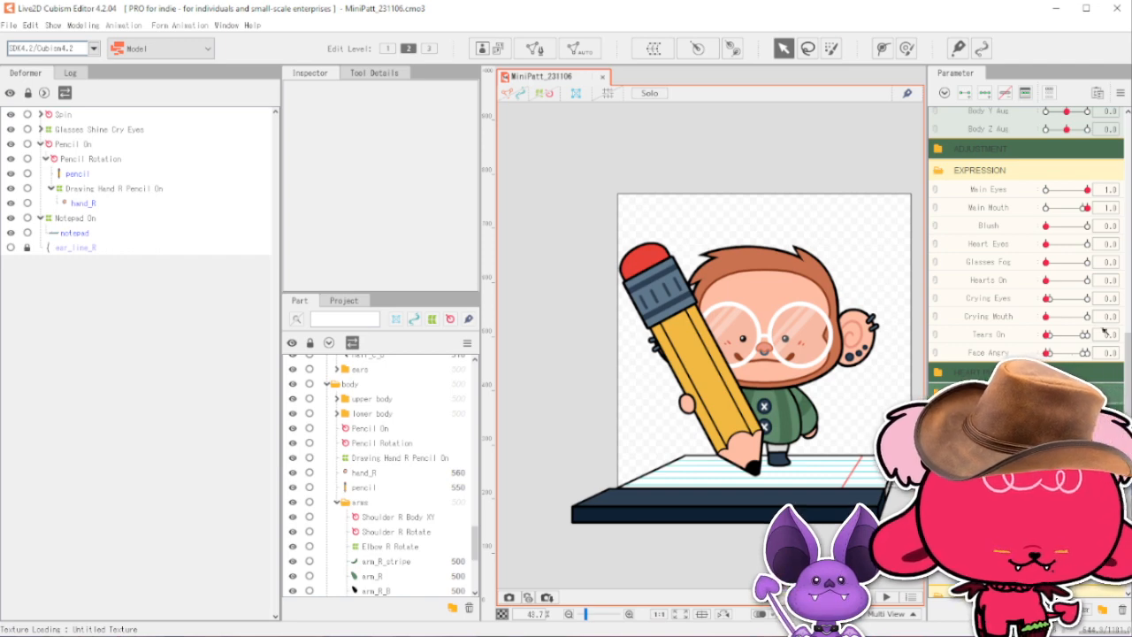
pyautogui.moveTo(1067, 443)
pyautogui.mouseDown()
pyautogui.moveTo(1056, 443)
pyautogui.moveTo(1078, 443)
pyautogui.moveTo(1057, 442)
pyautogui.mouseUp()
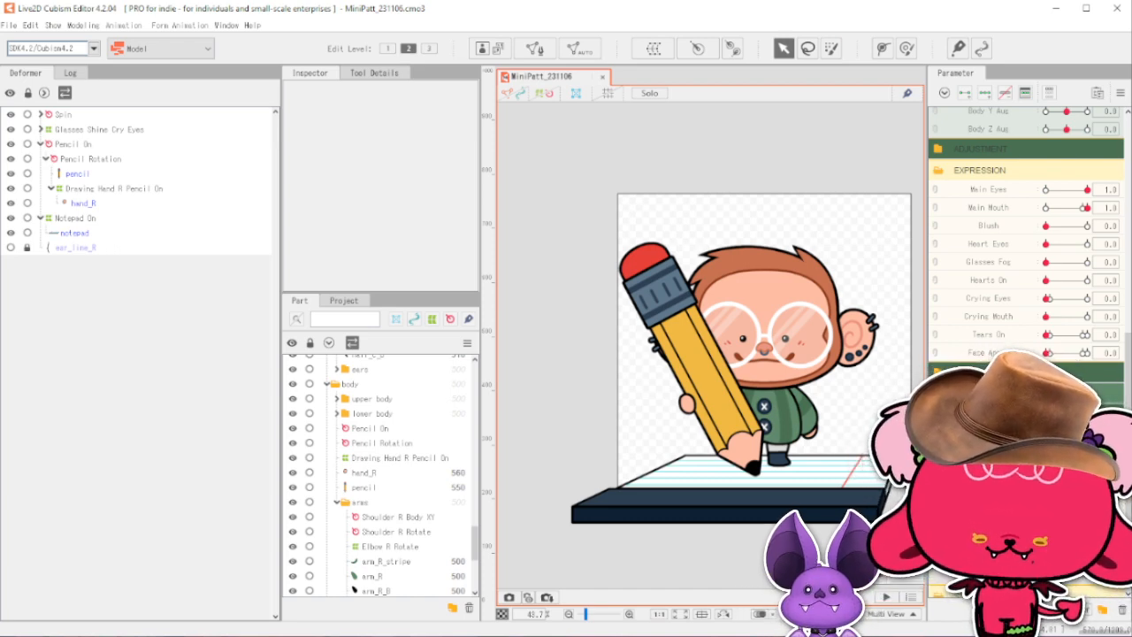
# Select the hair_a mesh on top of the head and try moving it up off the head and back.
pyautogui.scroll(-3, 1026, 221)
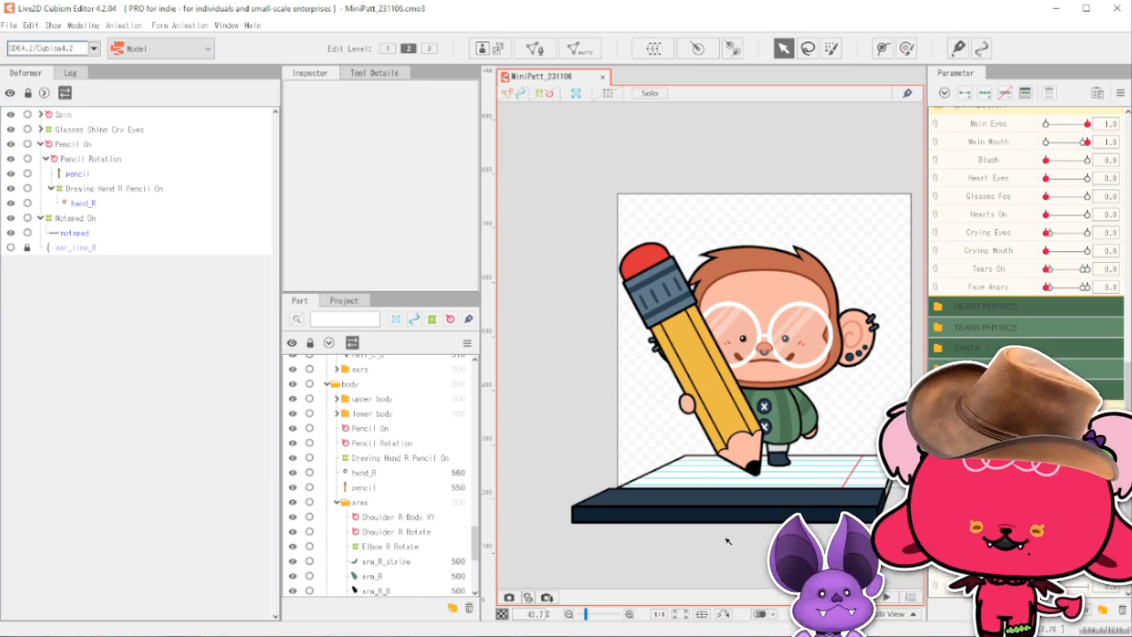
pyautogui.scroll(-1, 708, 327)
pyautogui.scroll(4, 732, 285)
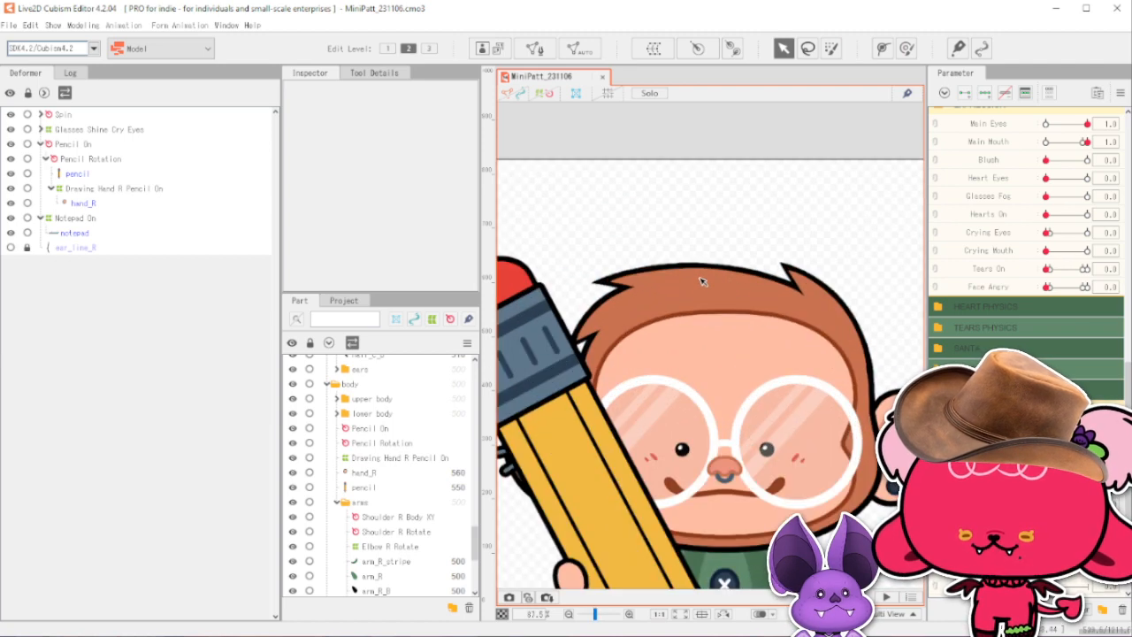
pyautogui.rightClick(700, 282)
pyautogui.click(769, 335)
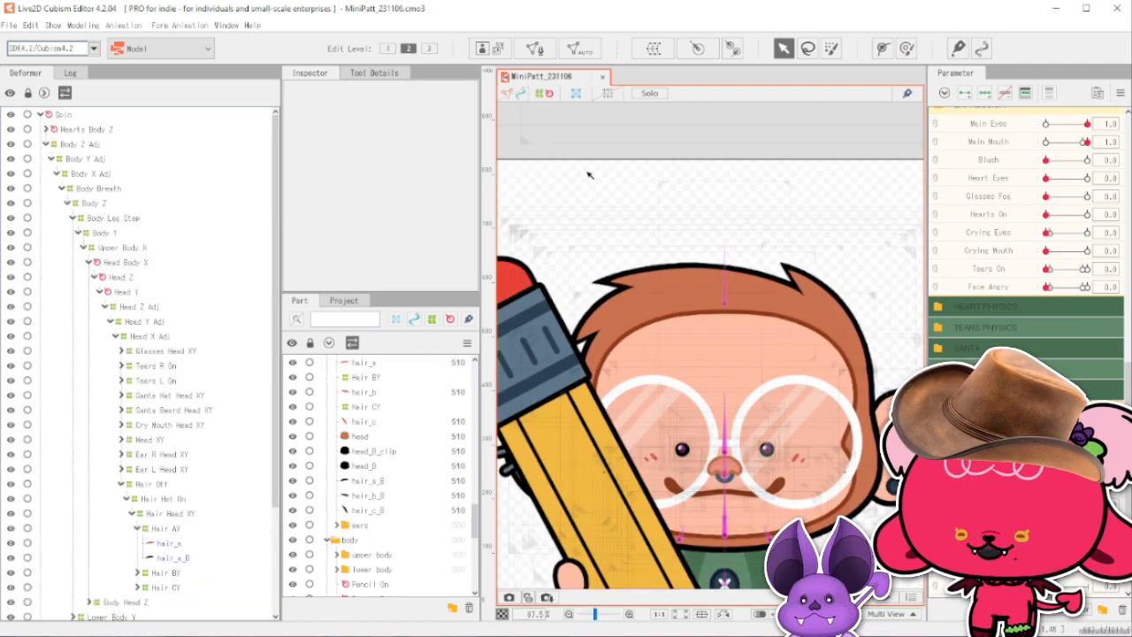
pyautogui.click(697, 285)
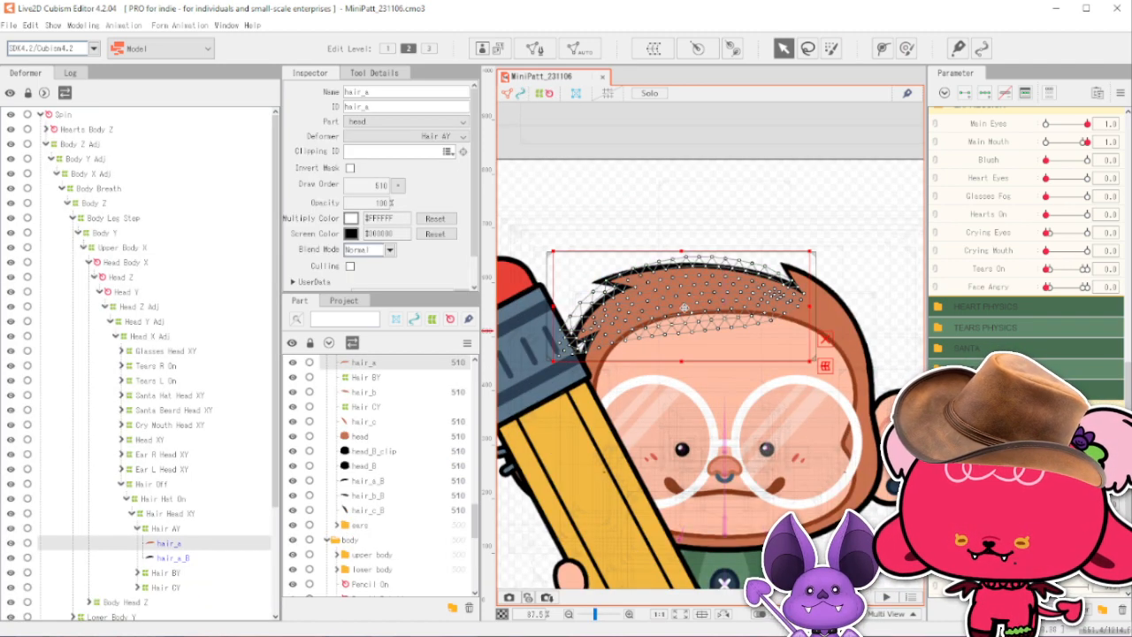
pyautogui.moveTo(683, 307); pyautogui.dragTo(674, 214)
pyautogui.moveTo(674, 212); pyautogui.dragTo(682, 304)
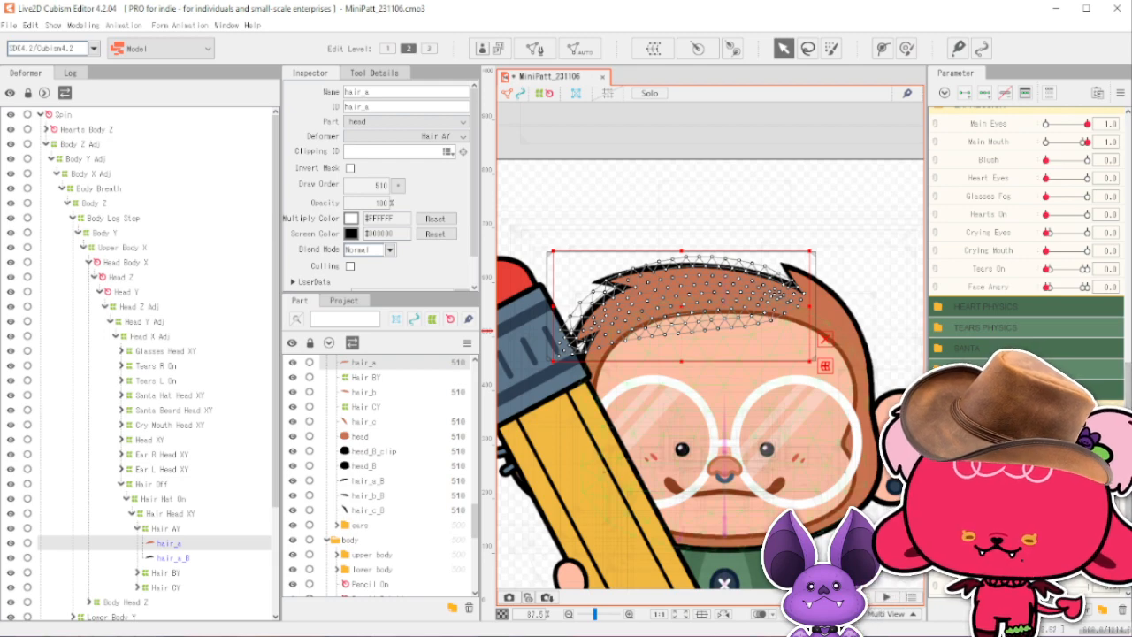
# Undo and redo the last move of the hair_a mesh to compare its two positions.
pyautogui.hotkey('ctrl', 'z')
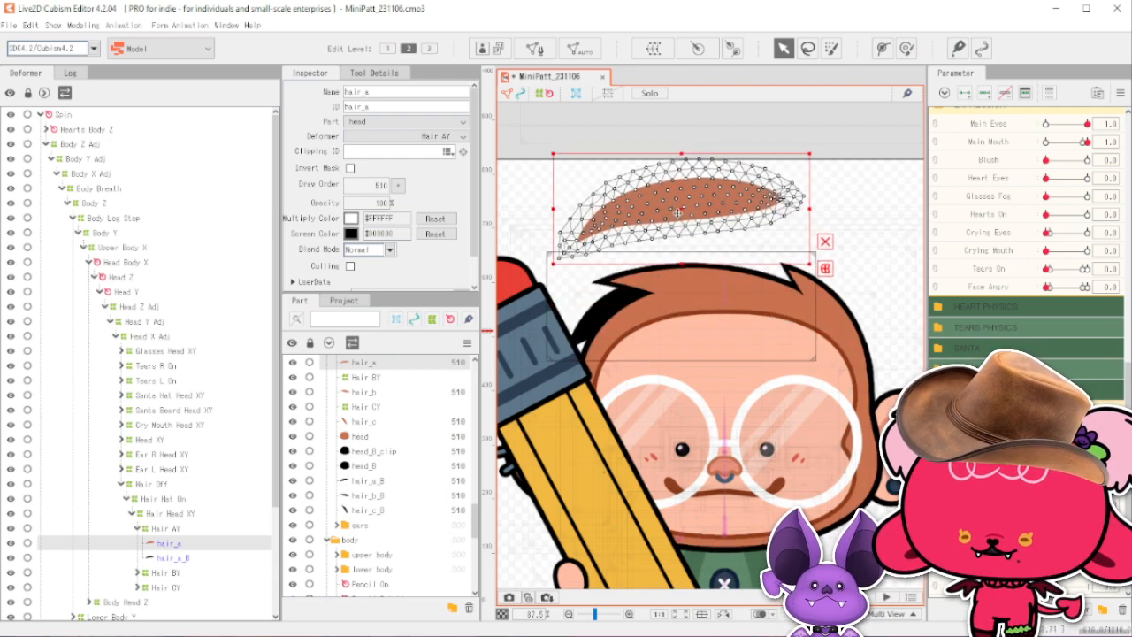
pyautogui.hotkey('ctrl', 'y')
pyautogui.hotkey('ctrl', 'z')
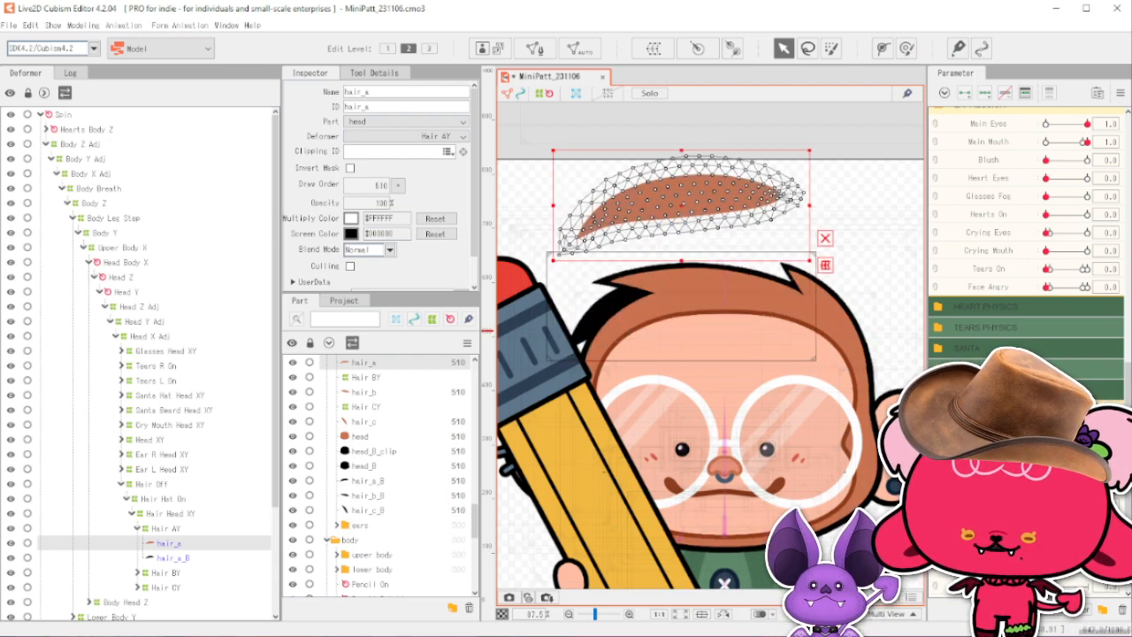
pyautogui.hotkey('ctrl', 'y')
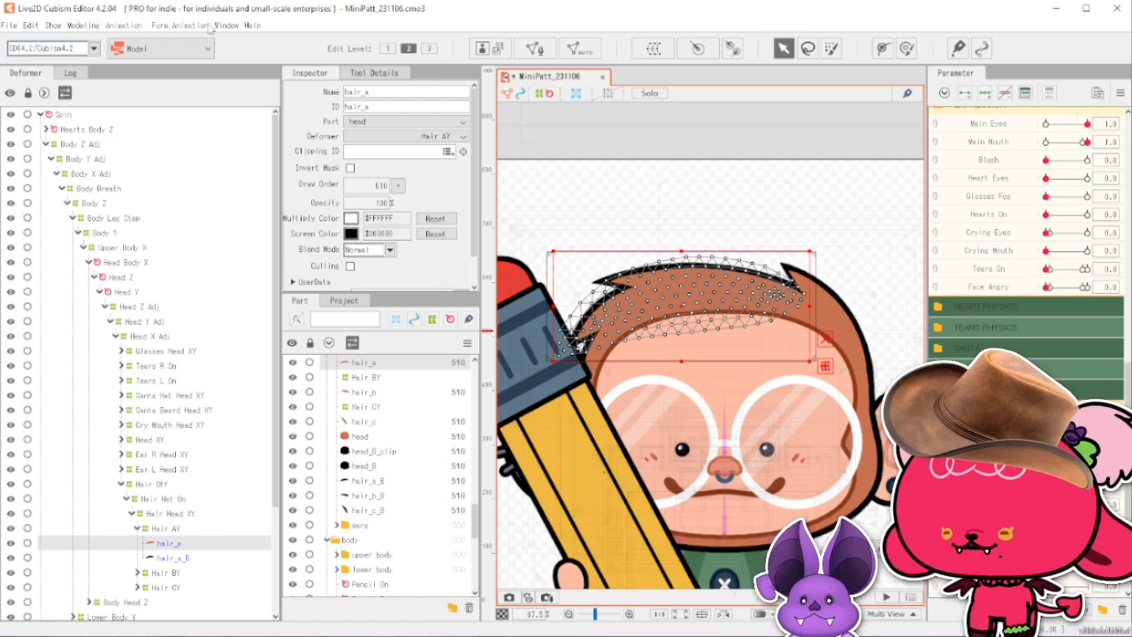
pyautogui.click(53, 25)
pyautogui.press('Escape')
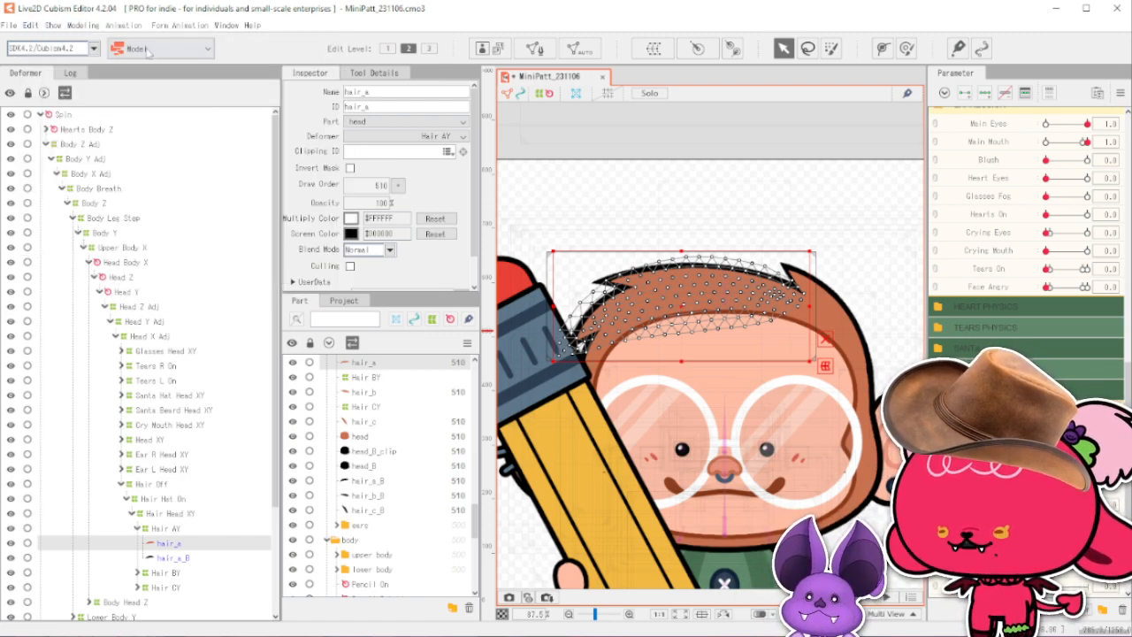
pyautogui.click(149, 51)
pyautogui.click(148, 84)
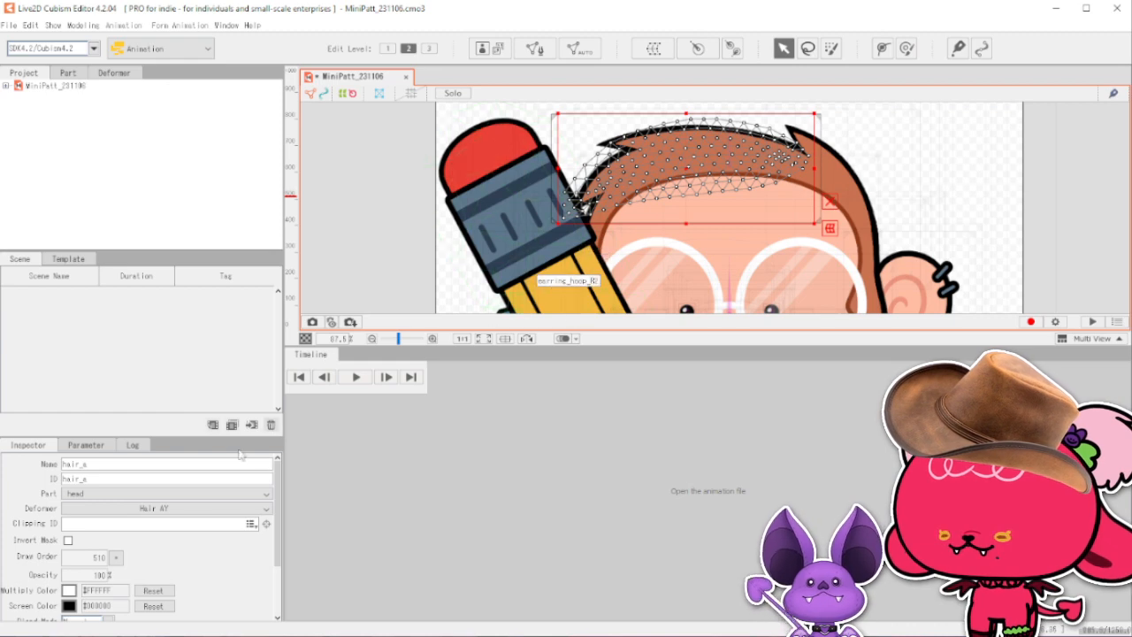
pyautogui.click(55, 87)
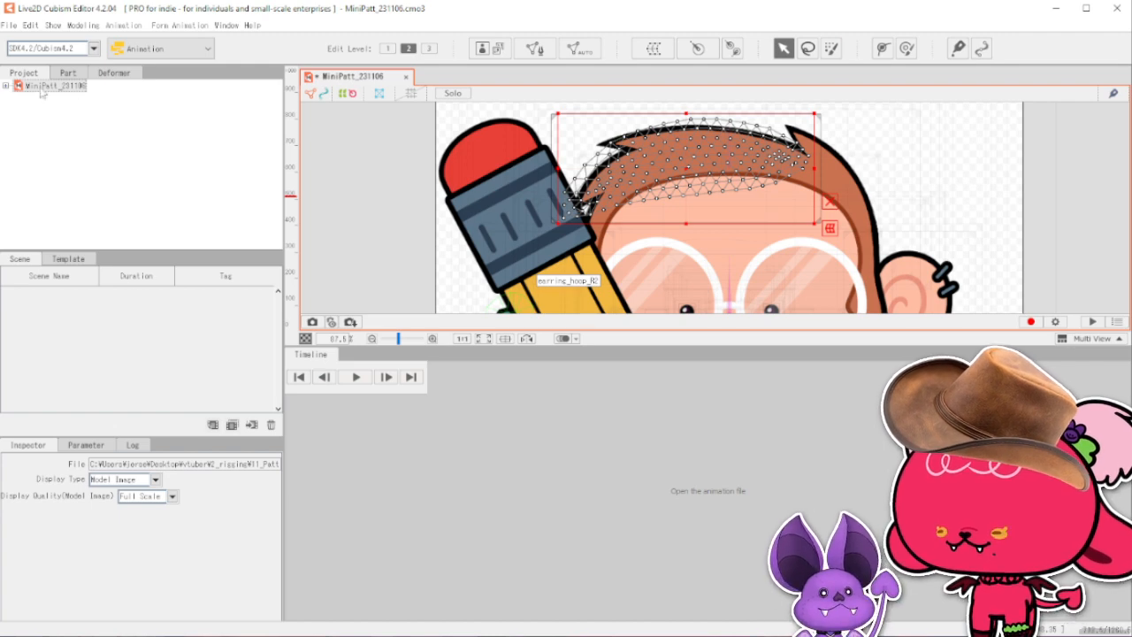
pyautogui.rightClick(42, 92)
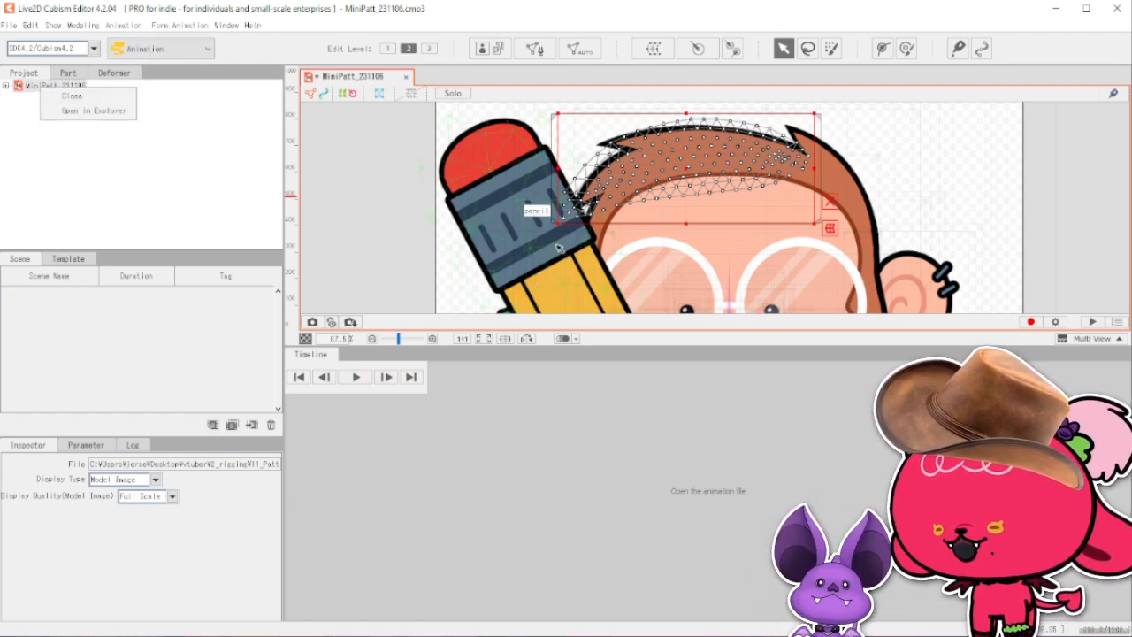
pyautogui.click(281, 416)
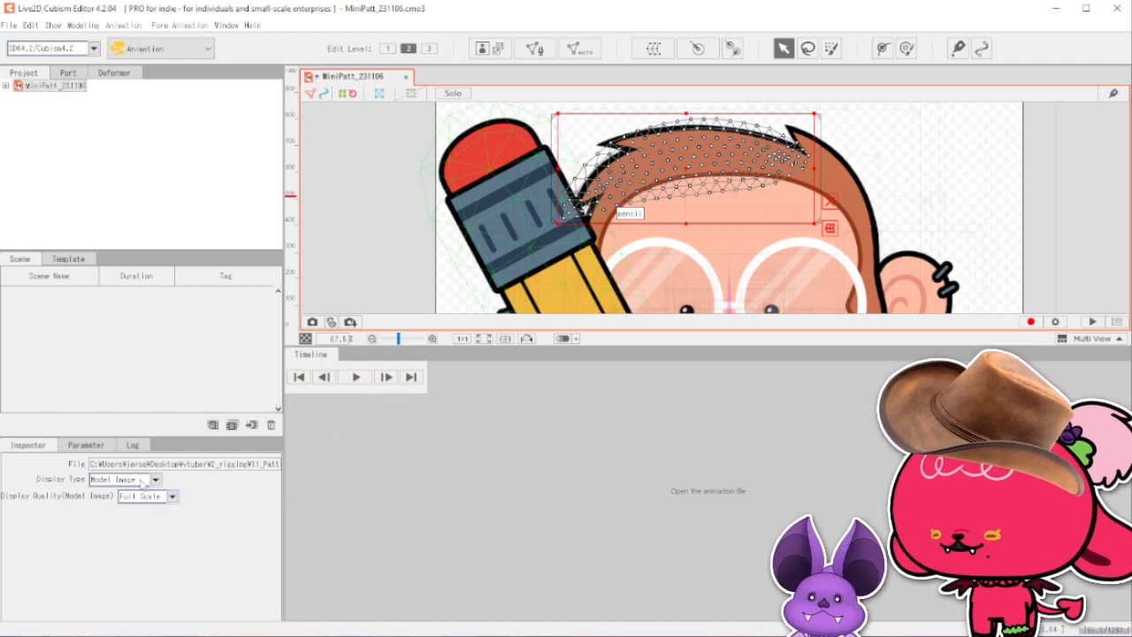
pyautogui.click(85, 445)
pyautogui.click(120, 495)
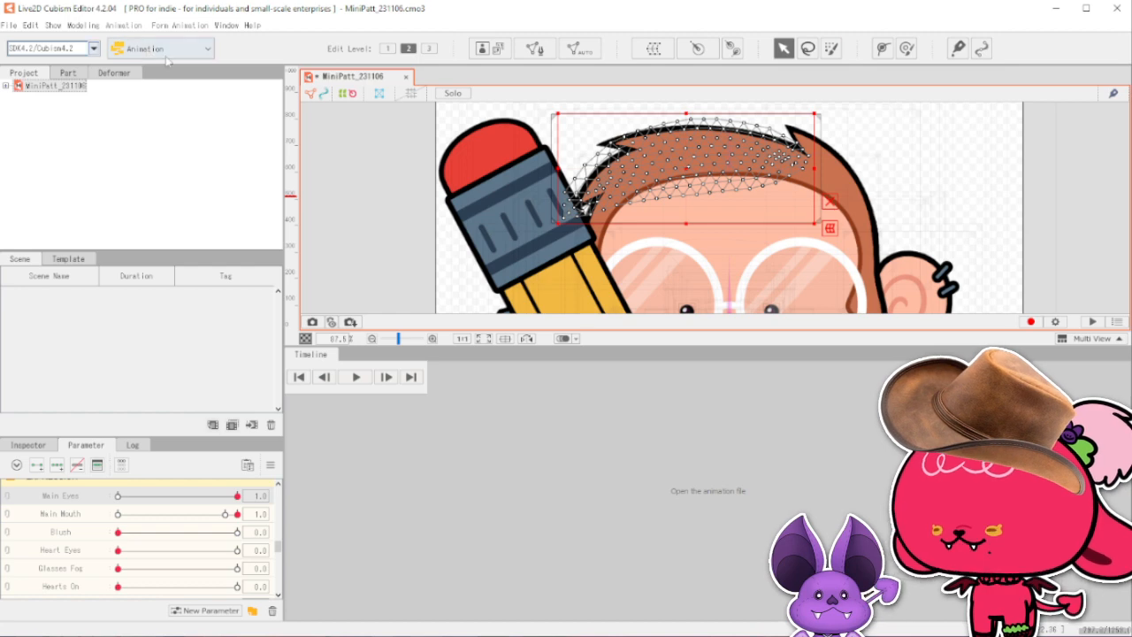
pyautogui.click(168, 48)
pyautogui.click(187, 69)
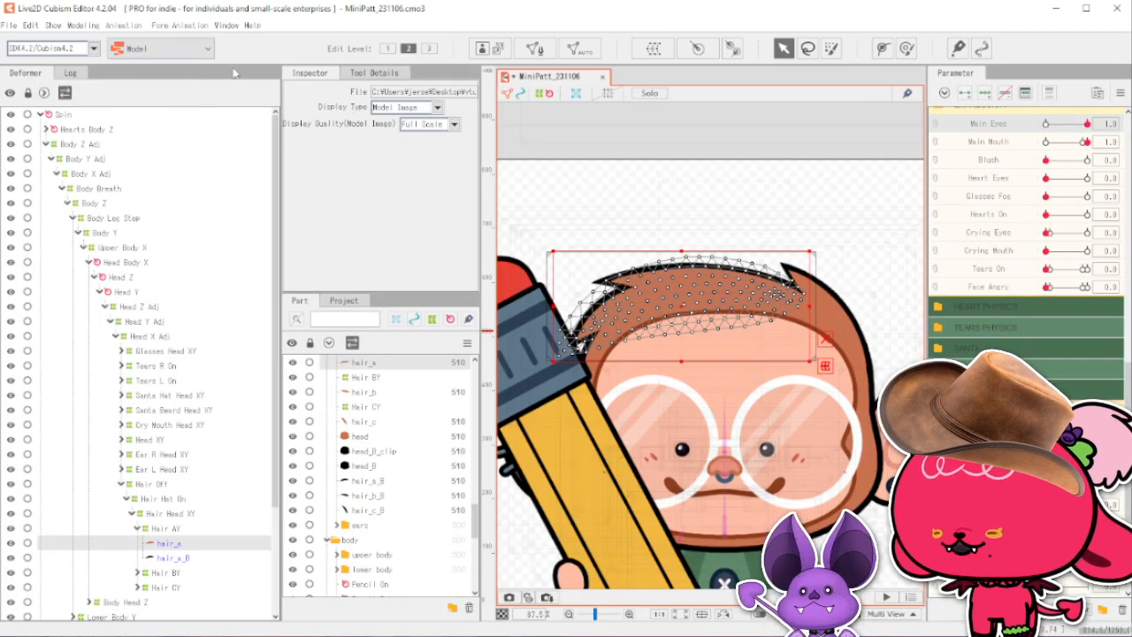
pyautogui.rightClick(570, 76)
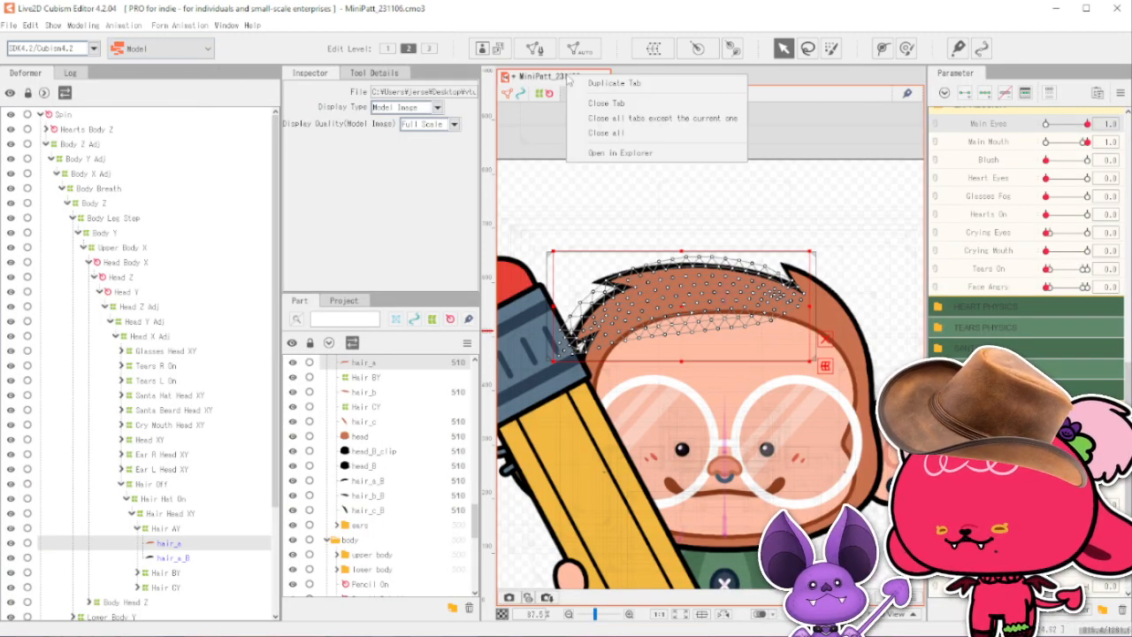
pyautogui.click(875, 167)
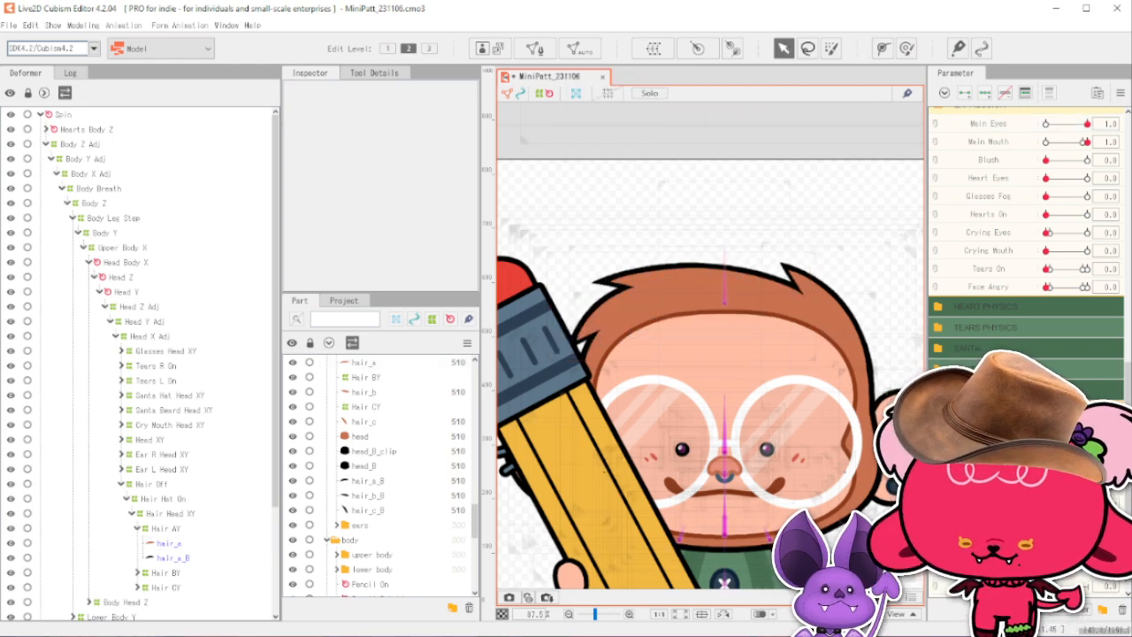
pyautogui.moveTo(694, 297); pyautogui.dragTo(694, 206)
pyautogui.hotkey('ctrl', 'z')
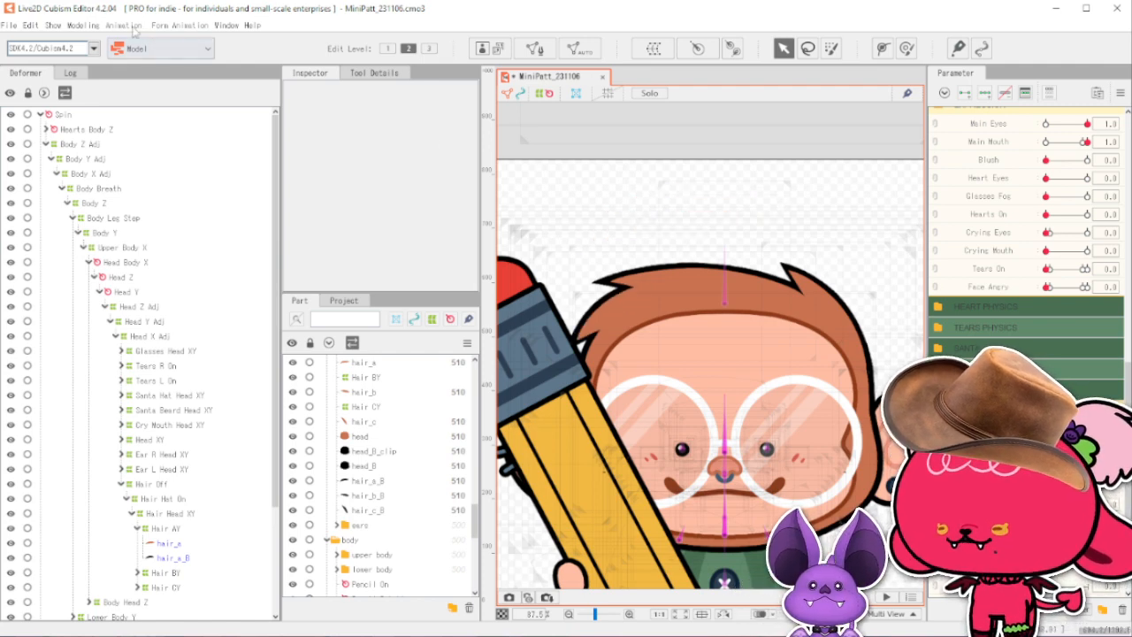
pyautogui.click(82, 25)
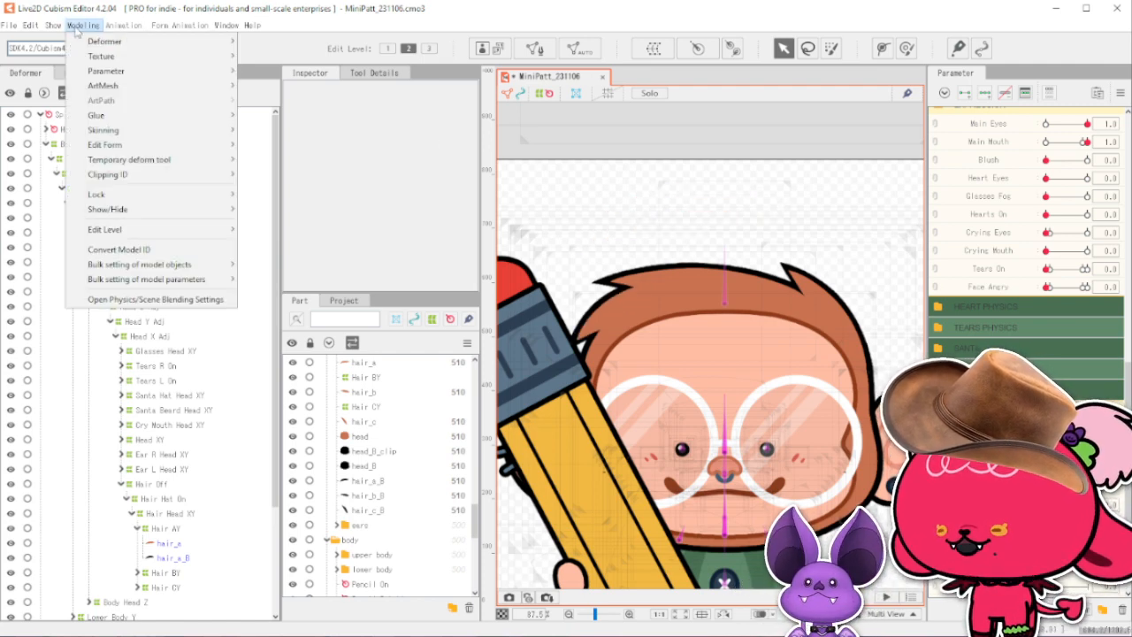
pyautogui.moveTo(30, 25)
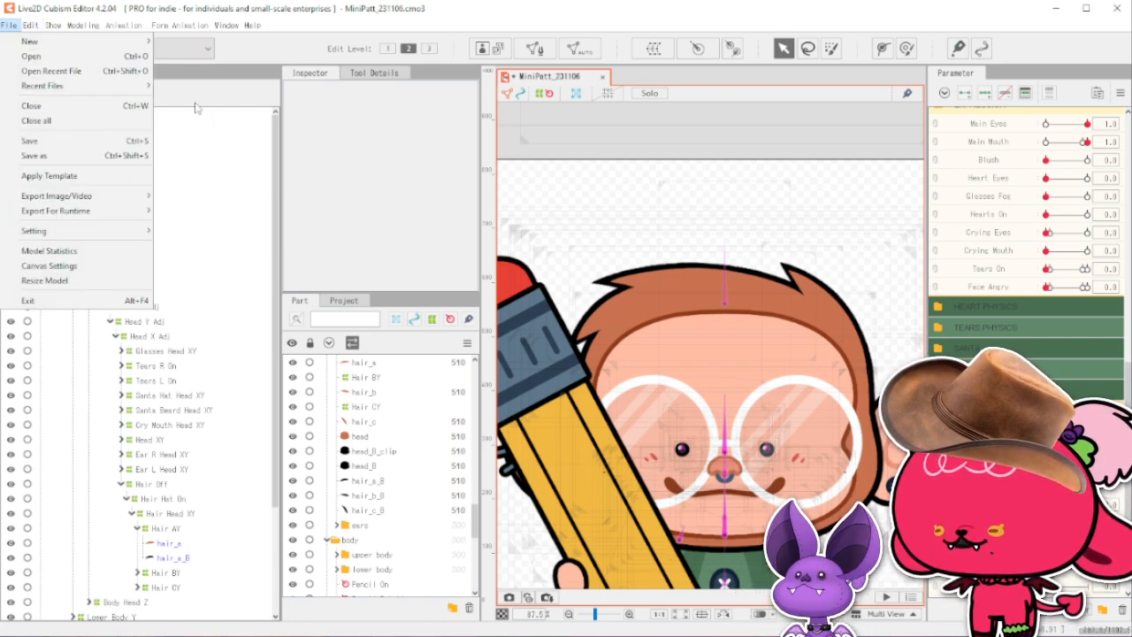
pyautogui.click(352, 29)
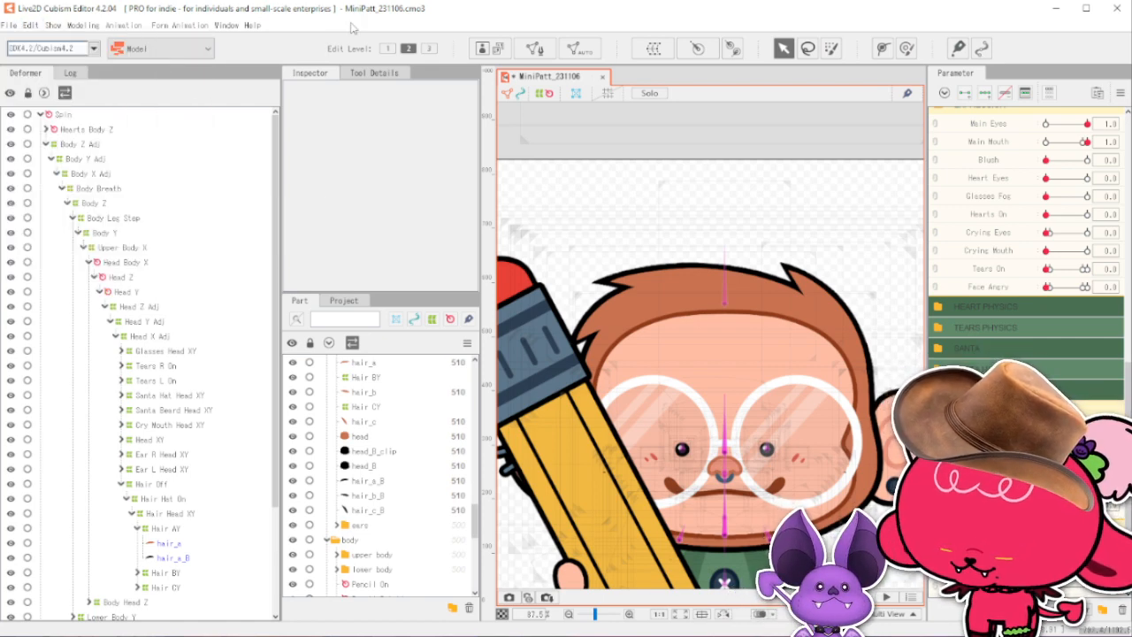
# Switch to the Animation workspace and create a new animation scene from the MiniPatt_231106 model, targeting SDK (Unity).
pyautogui.click(152, 52)
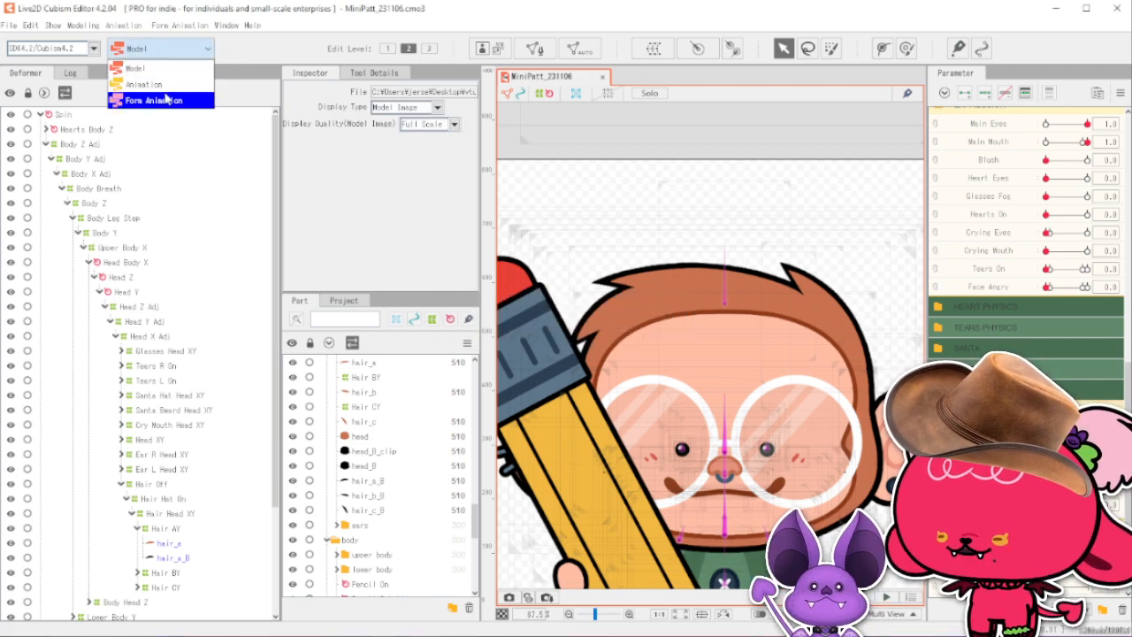
pyautogui.click(146, 101)
pyautogui.click(64, 74)
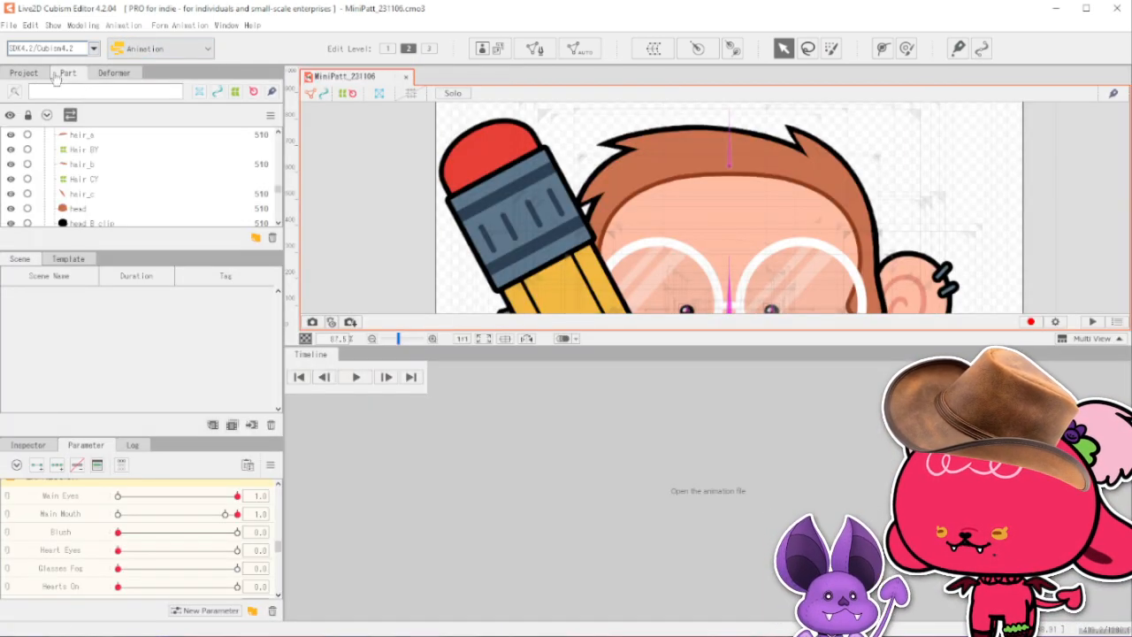
pyautogui.click(35, 74)
pyautogui.moveTo(615, 517); pyautogui.dragTo(611, 514)
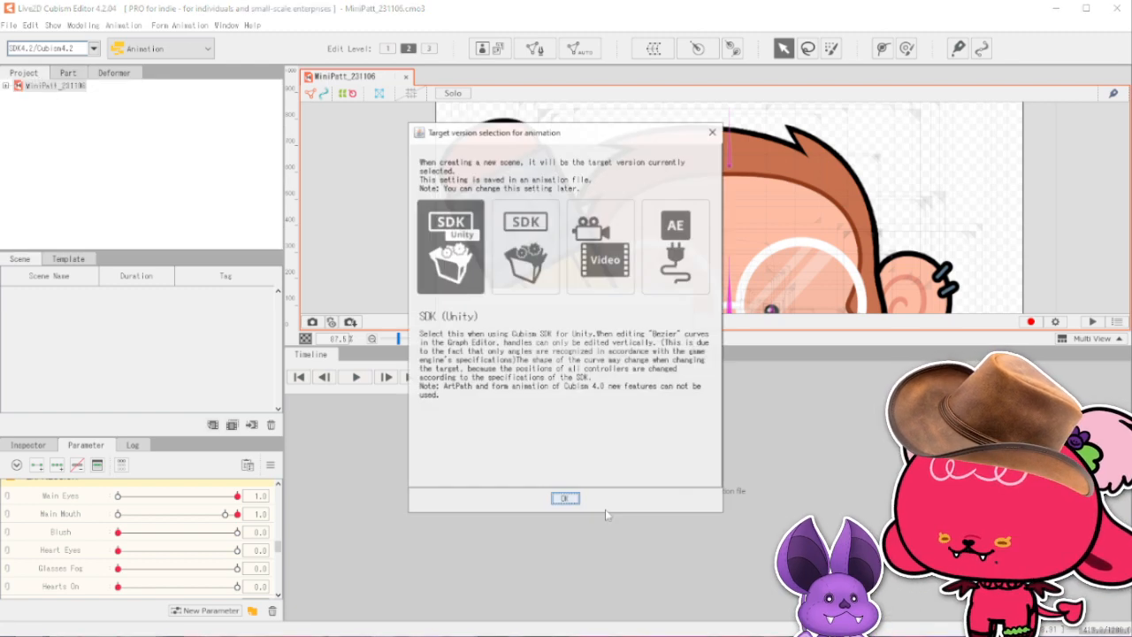
pyautogui.click(634, 497)
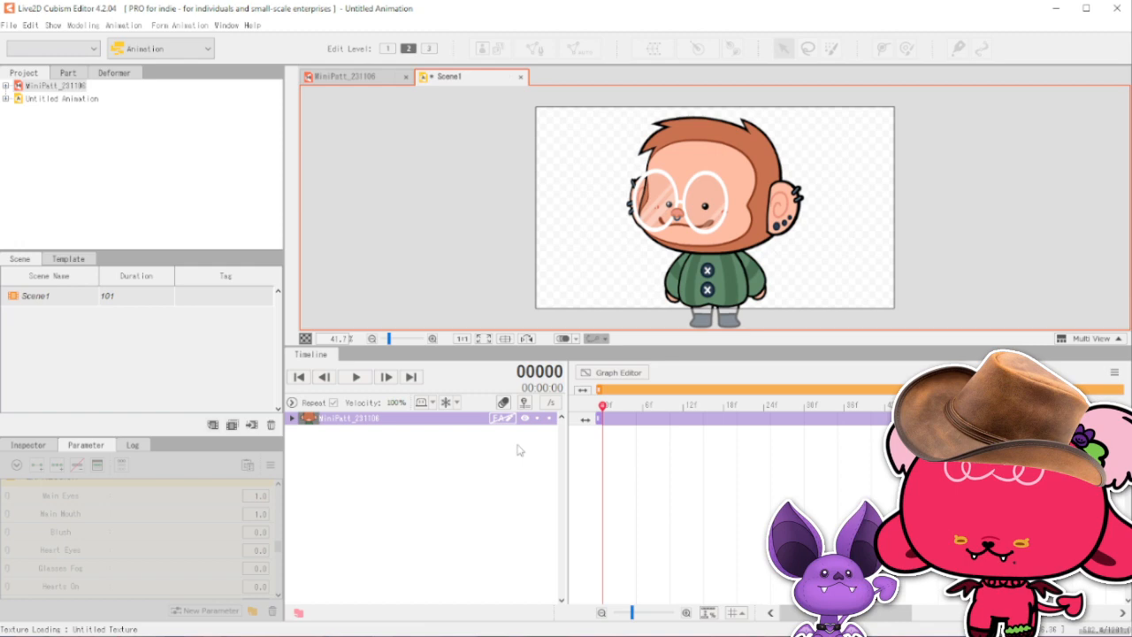
# Expand the model's Live2D Parameters in the timeline and key Tiny Head at 0.0 on frame 0.
pyautogui.click(292, 418)
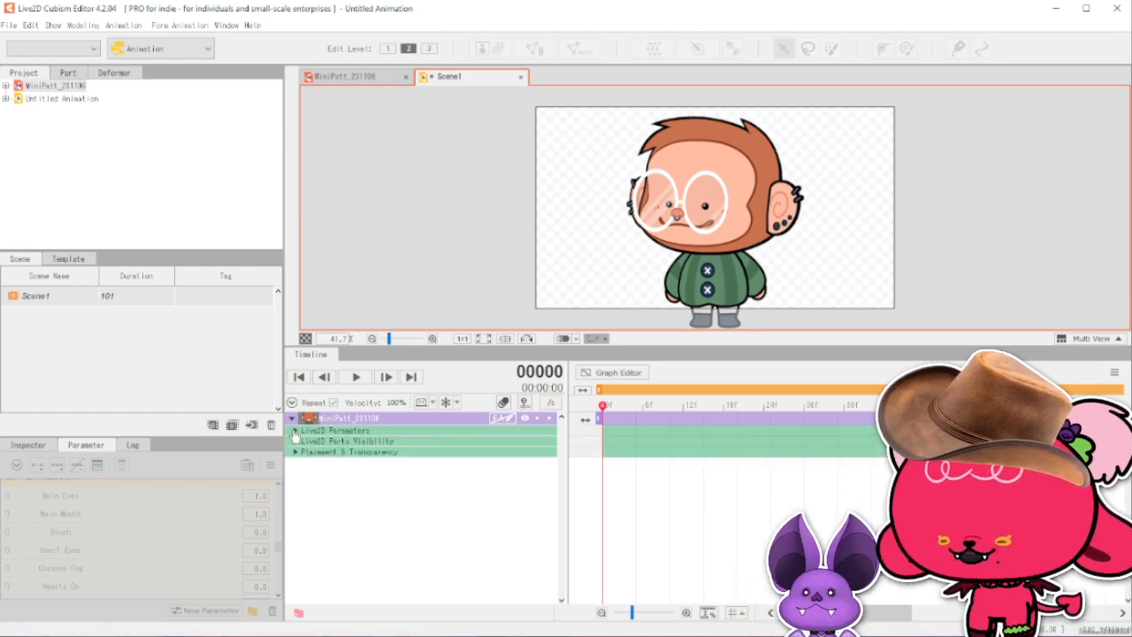
pyautogui.click(295, 431)
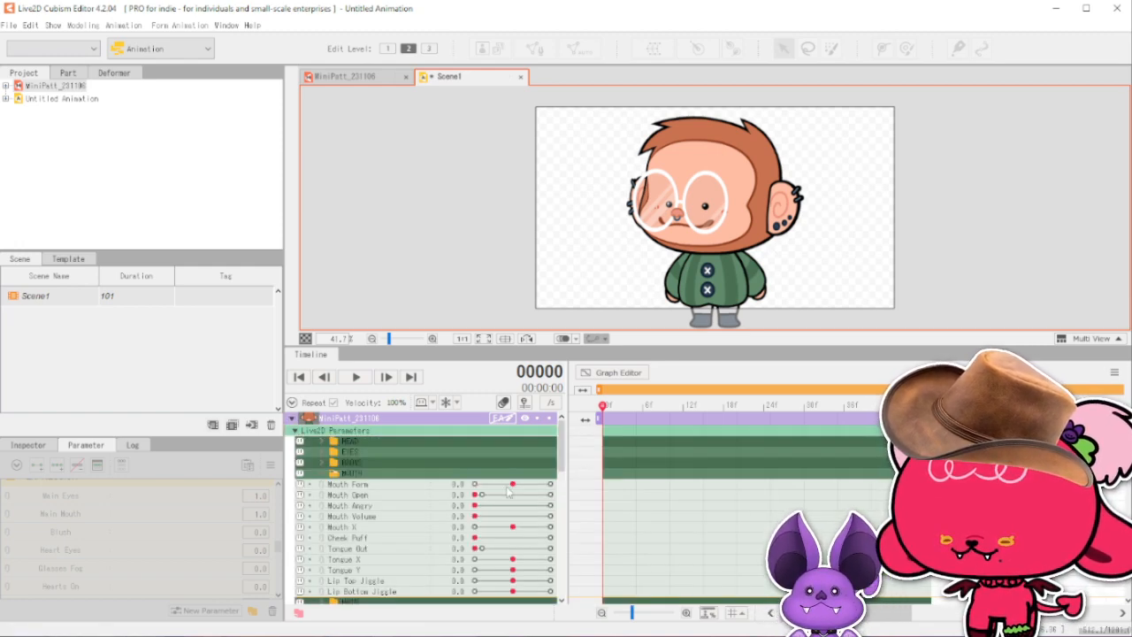
pyautogui.scroll(-5, 443, 522)
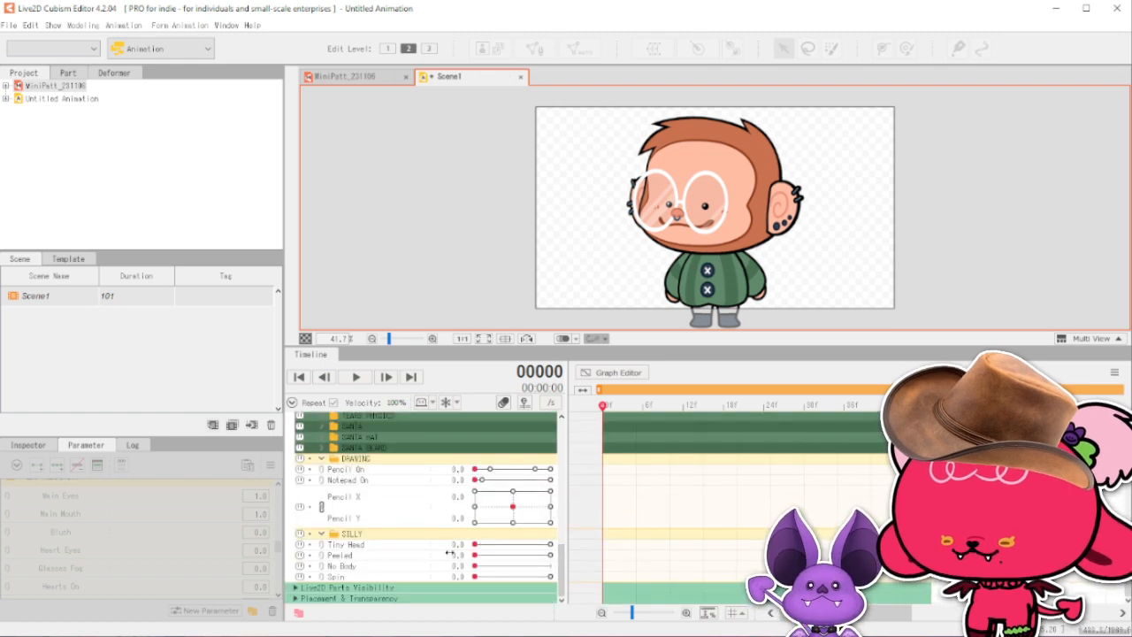
pyautogui.click(409, 548)
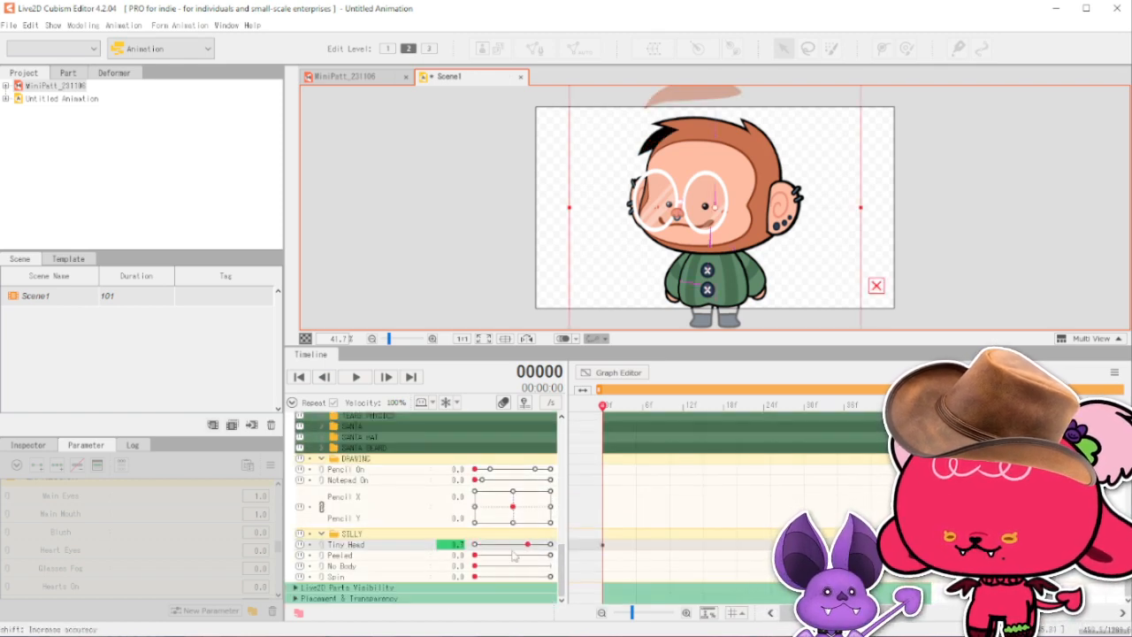
pyautogui.scroll(4, 664, 142)
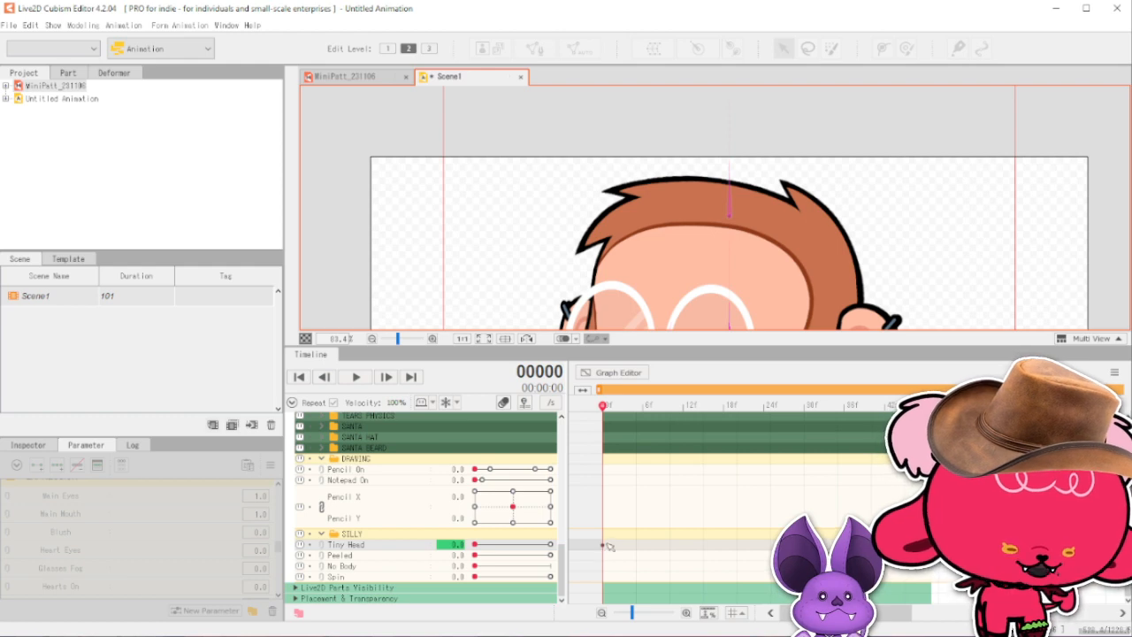
# Add a Tiny Head keyframe with the value 1.0 at frame 4.
pyautogui.moveTo(610, 407); pyautogui.dragTo(634, 408)
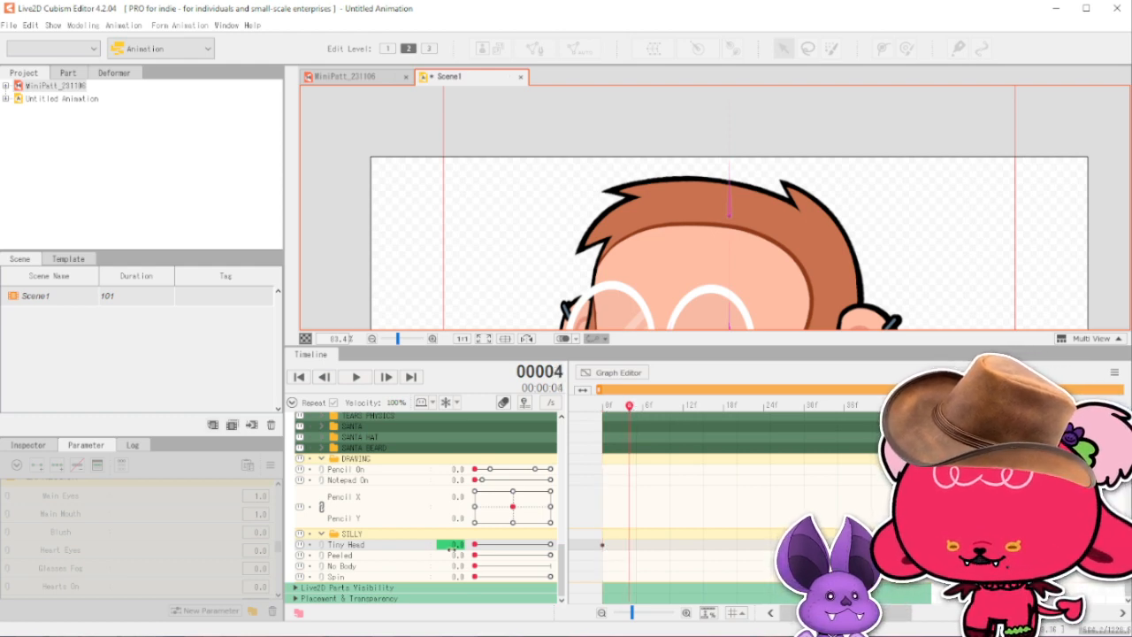
pyautogui.moveTo(478, 547); pyautogui.dragTo(688, 549)
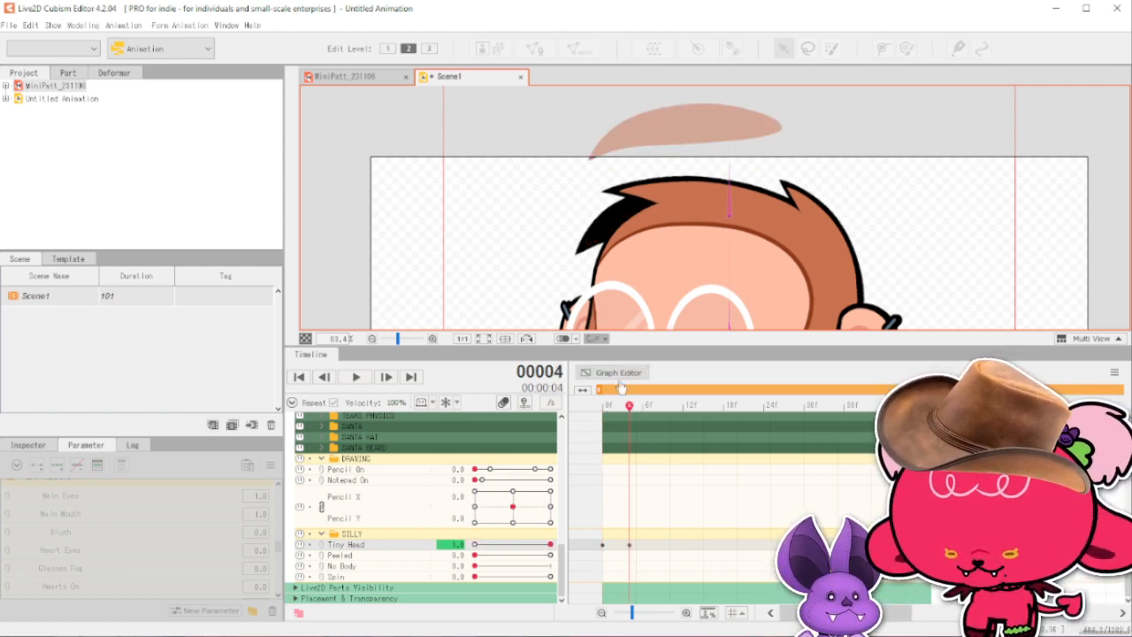
pyautogui.click(642, 412)
pyautogui.moveTo(641, 413)
pyautogui.mouseDown()
pyautogui.moveTo(614, 414)
pyautogui.moveTo(633, 416)
pyautogui.mouseUp()
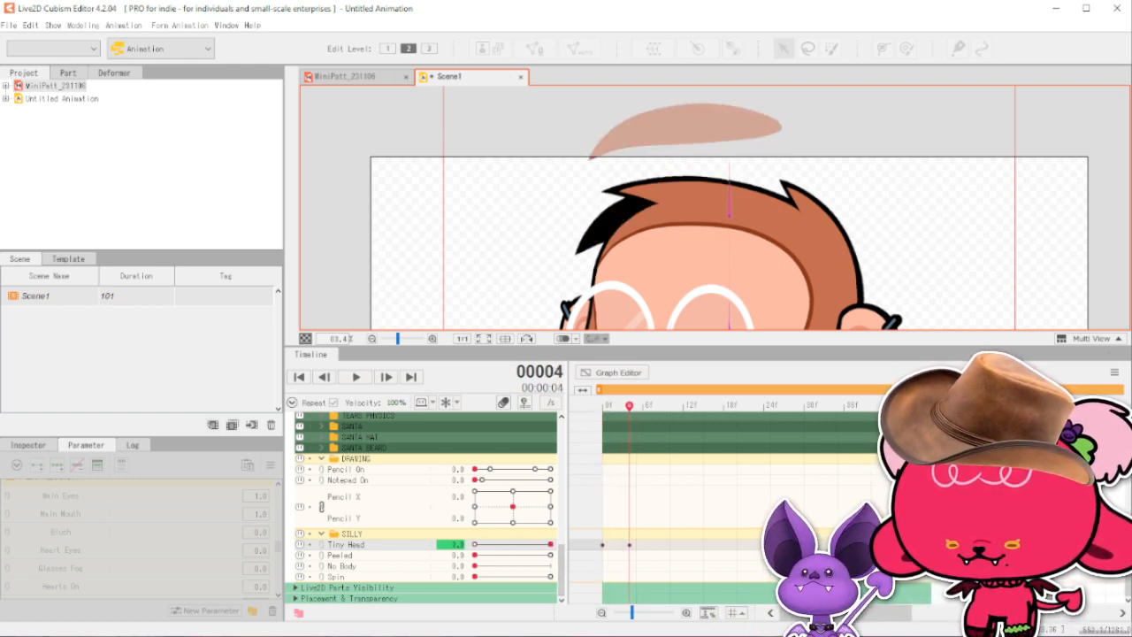
# Show the Tiny Head curve in the Graph Editor, enlarged around frames 0 to 4.
pyautogui.click(613, 373)
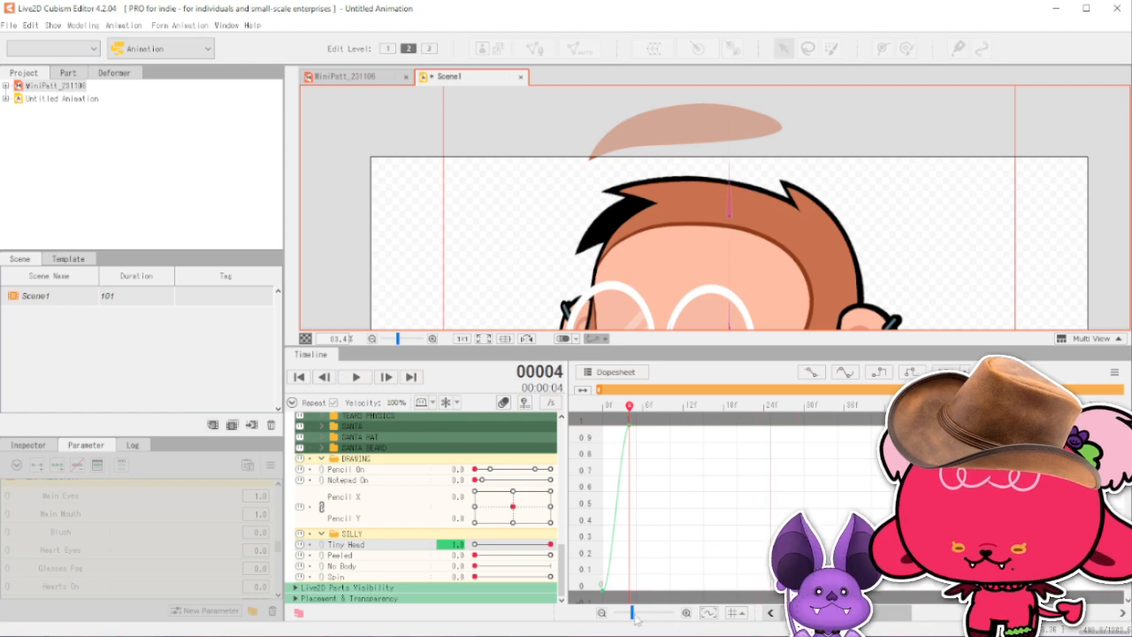
pyautogui.click(687, 612)
pyautogui.click(688, 612)
pyautogui.click(688, 612)
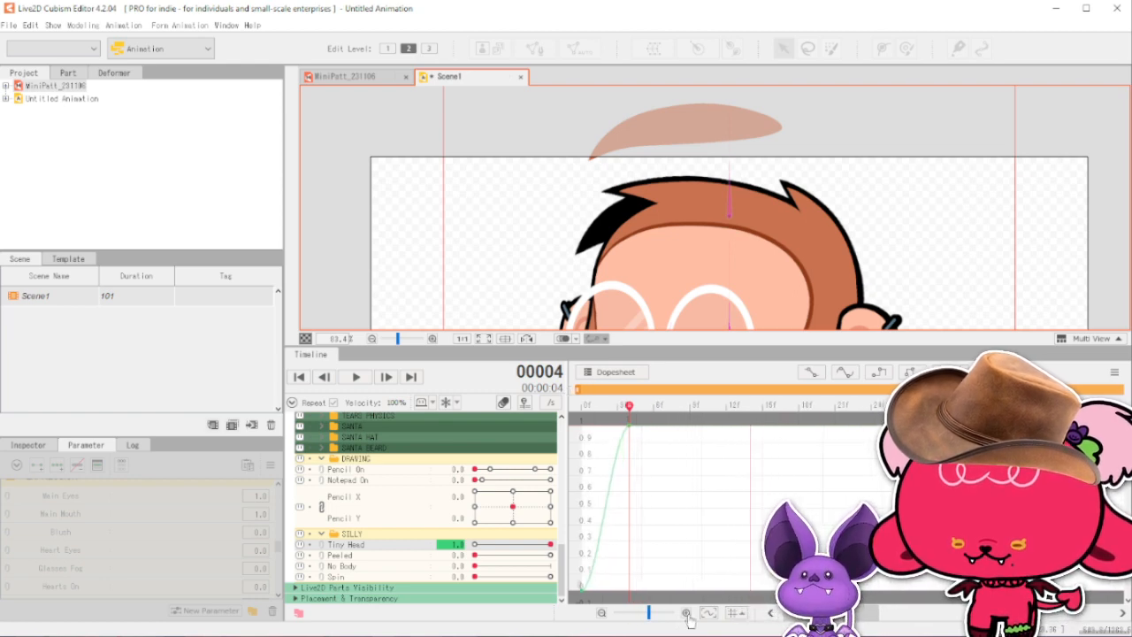
pyautogui.click(688, 613)
pyautogui.click(688, 613)
pyautogui.click(687, 613)
pyautogui.click(770, 613)
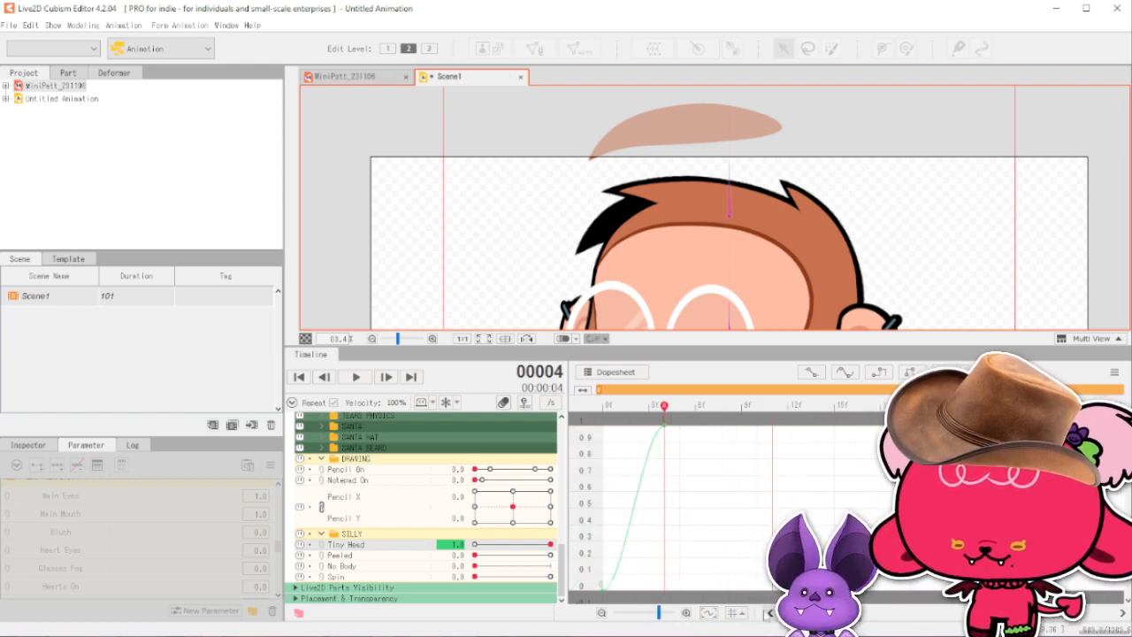
pyautogui.click(687, 613)
pyautogui.click(688, 613)
pyautogui.click(688, 613)
pyautogui.click(771, 613)
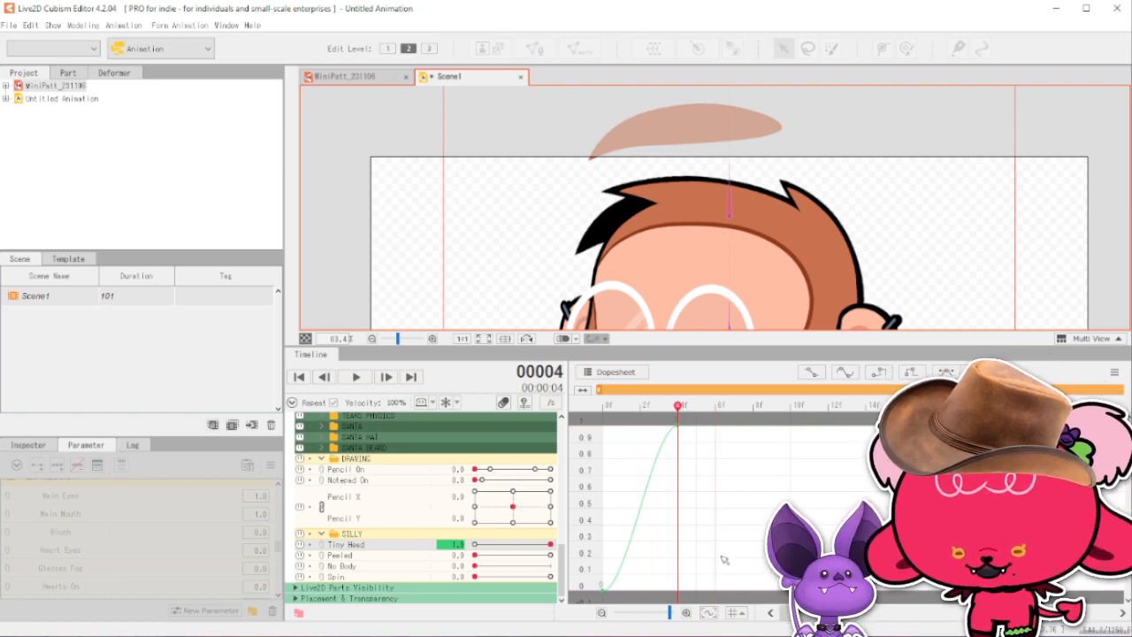
# Change the Tiny Head curve between the keyframes at frames 0 and 4 to step interpolation.
pyautogui.moveTo(734, 561); pyautogui.dragTo(567, 392)
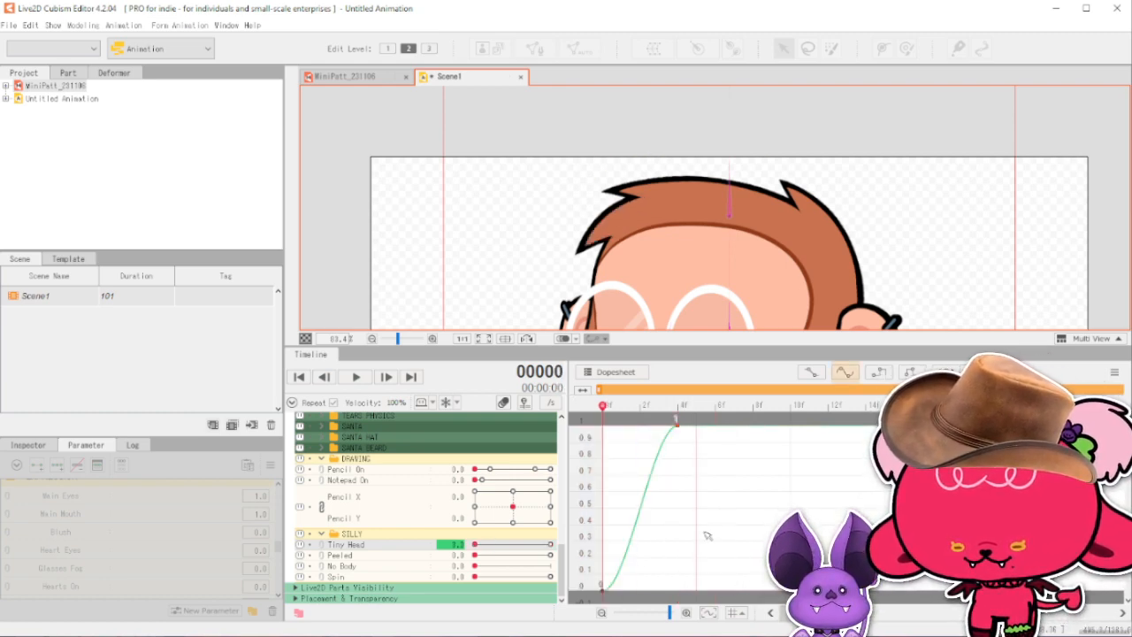
pyautogui.moveTo(729, 602); pyautogui.dragTo(583, 417)
pyautogui.click(882, 375)
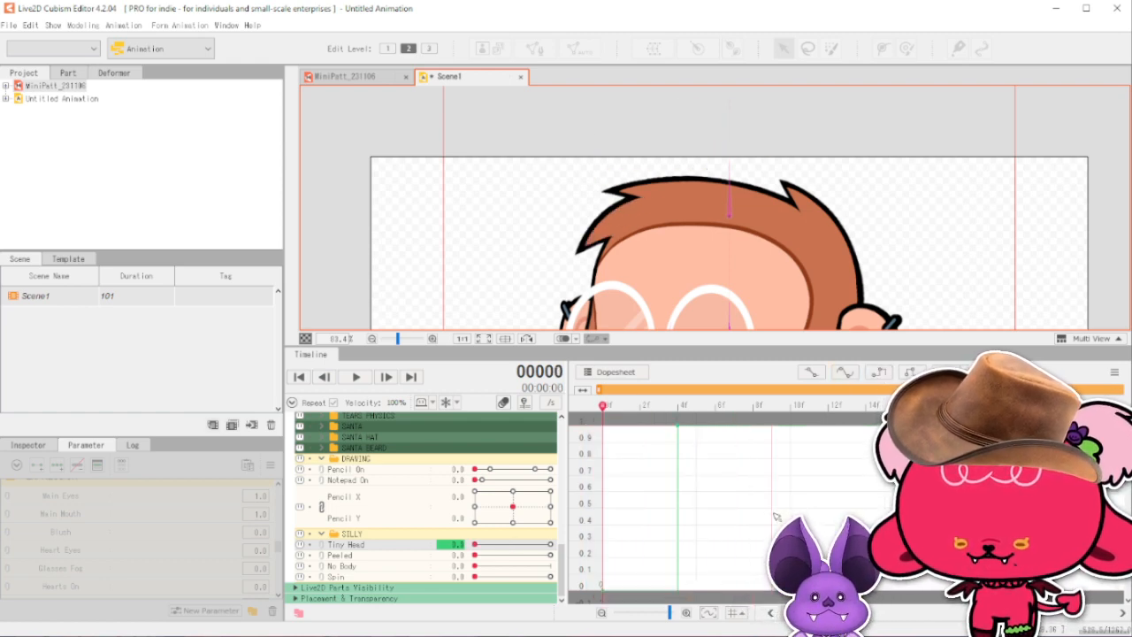
pyautogui.scroll(-3, 771, 199)
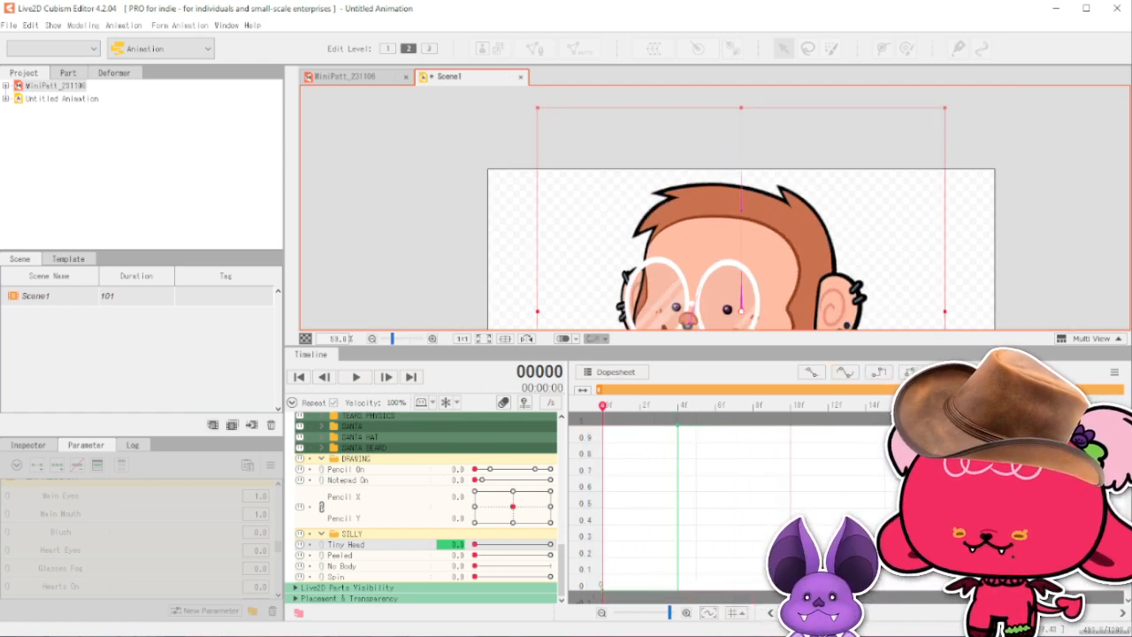
# Scrub between frames 0 and 4 to examine how the stepped Tiny Head keys switch the hair piece.
pyautogui.moveTo(607, 412); pyautogui.dragTo(688, 458)
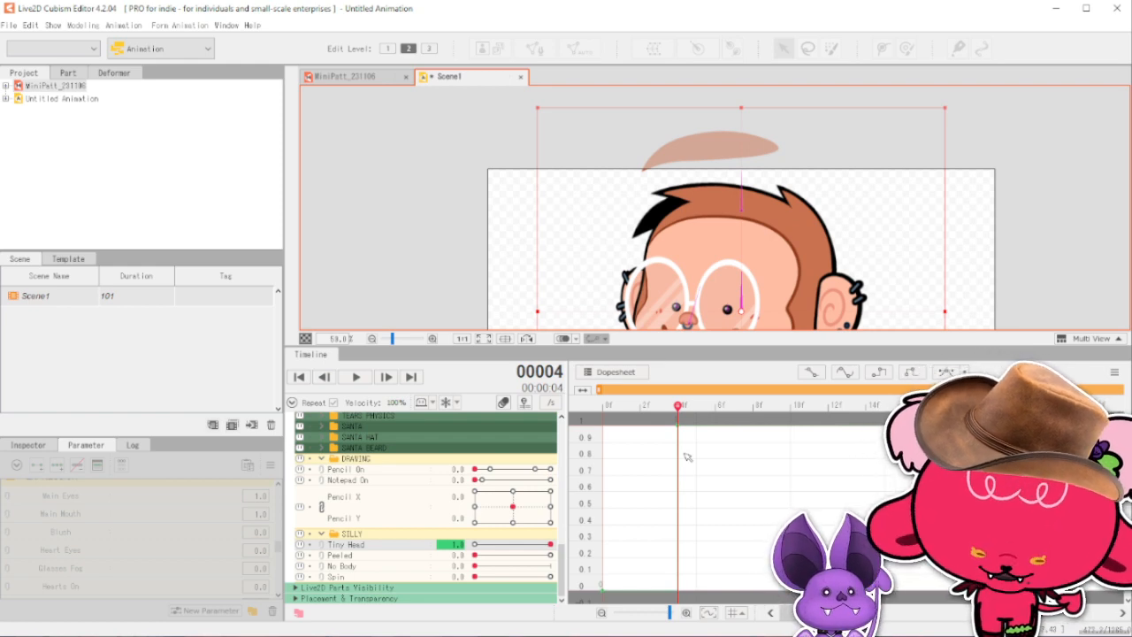
pyautogui.click(521, 79)
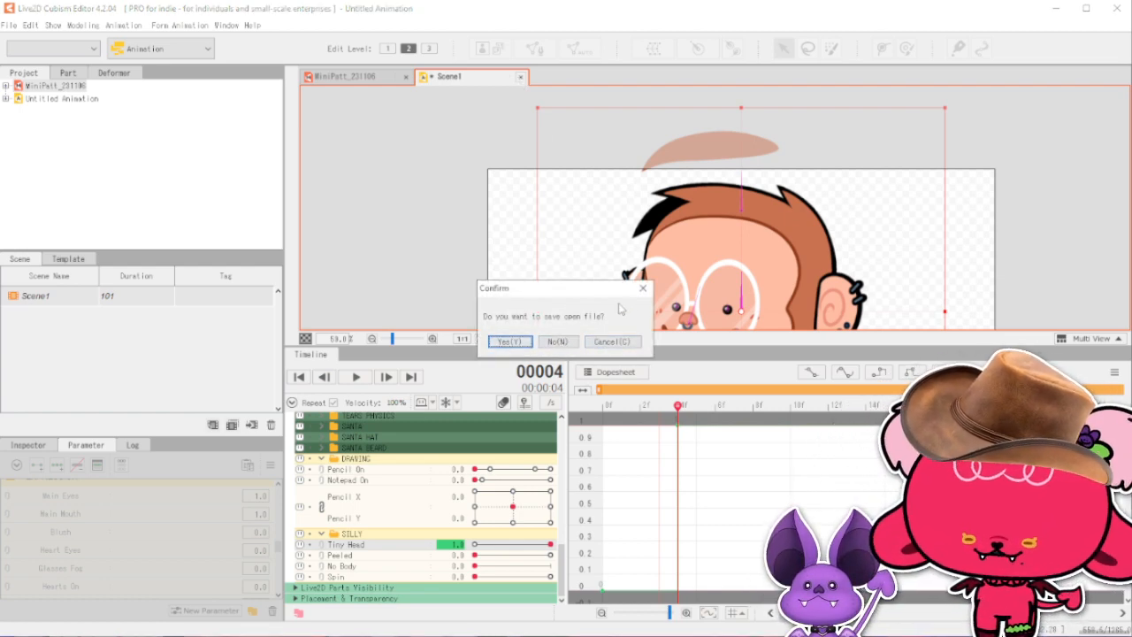
pyautogui.click(561, 342)
pyautogui.click(623, 423)
pyautogui.moveTo(622, 424); pyautogui.dragTo(681, 450)
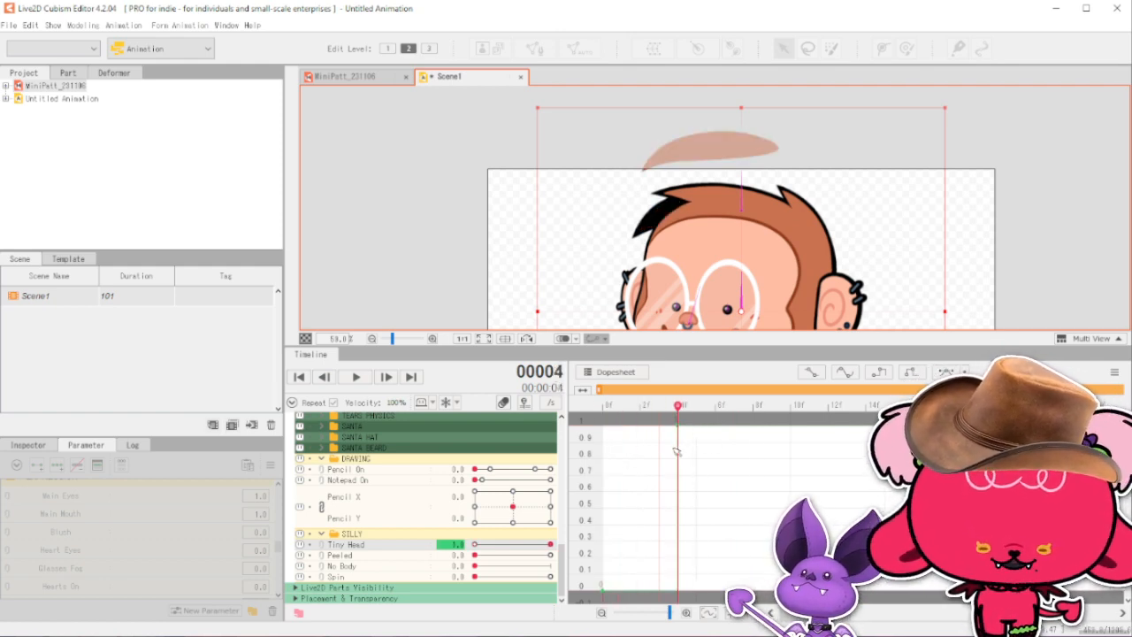
pyautogui.scroll(-2, 795, 186)
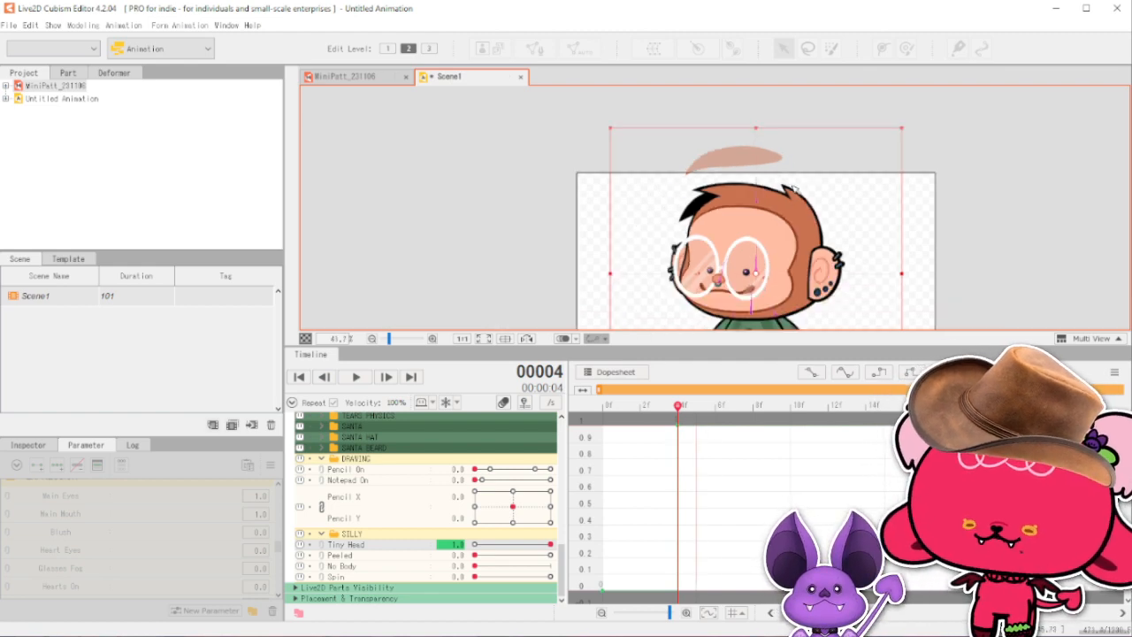
pyautogui.scroll(3, 812, 263)
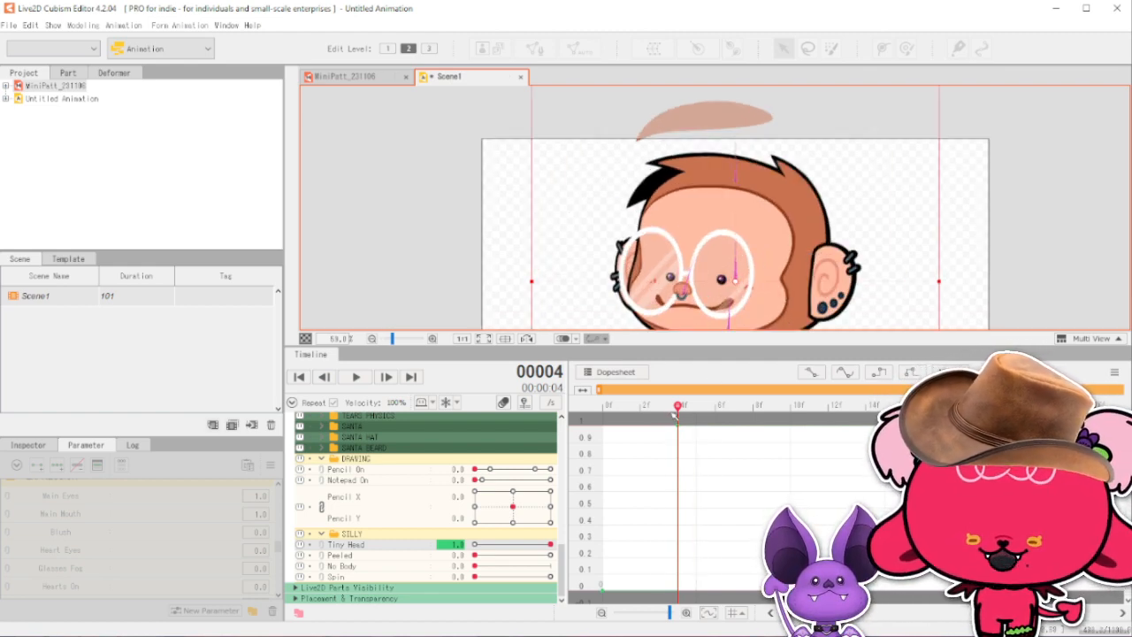
pyautogui.moveTo(677, 408); pyautogui.dragTo(645, 443)
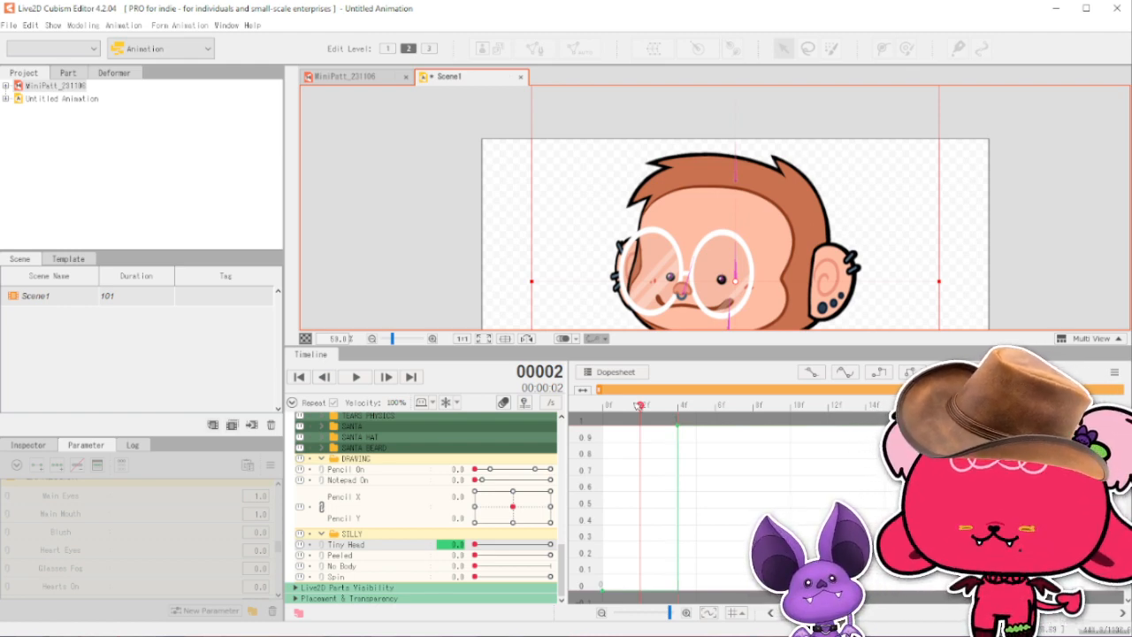
pyautogui.scroll(-2, 687, 124)
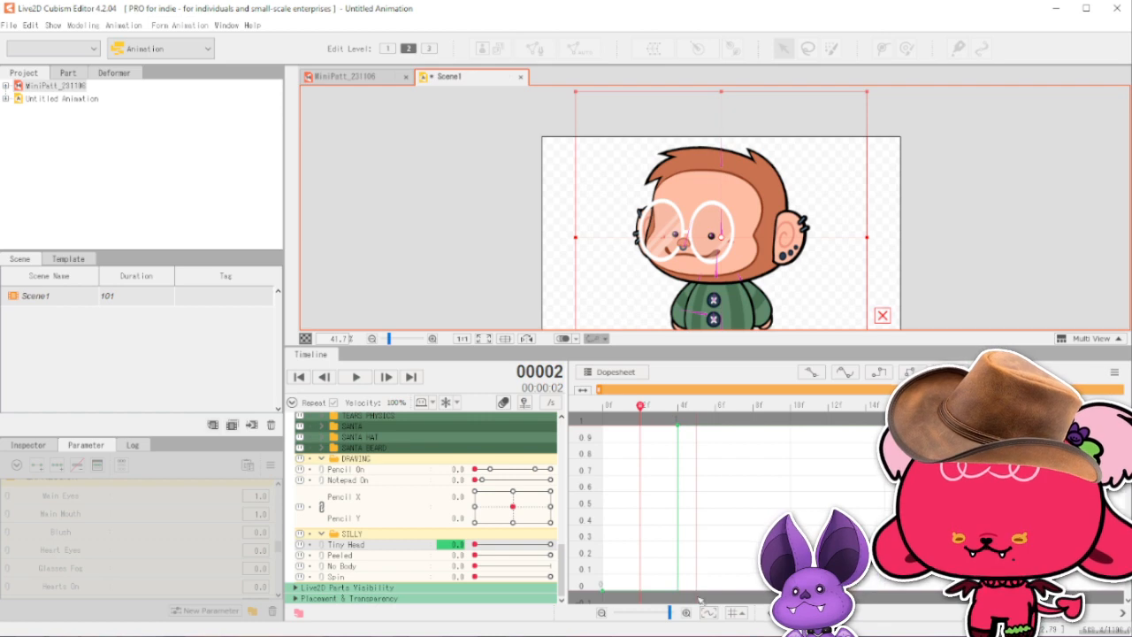
# Delete the Tiny Head keyframes at frames 0 and 4 from the Graph Editor.
pyautogui.moveTo(701, 598); pyautogui.dragTo(602, 416)
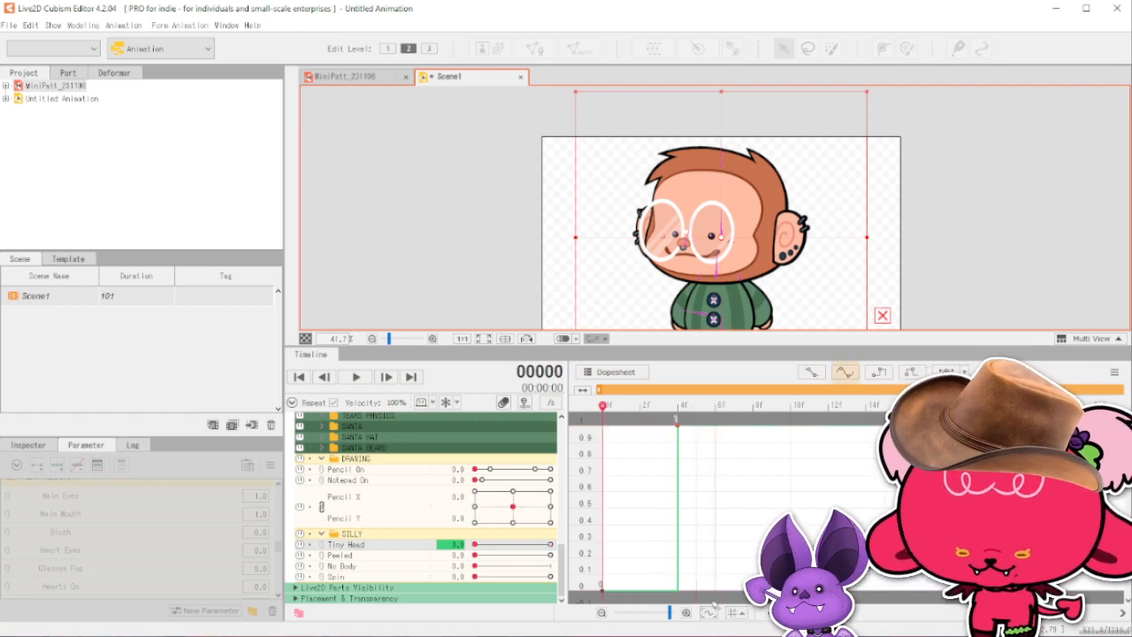
pyautogui.moveTo(696, 599); pyautogui.dragTo(552, 368)
pyautogui.press('Delete')
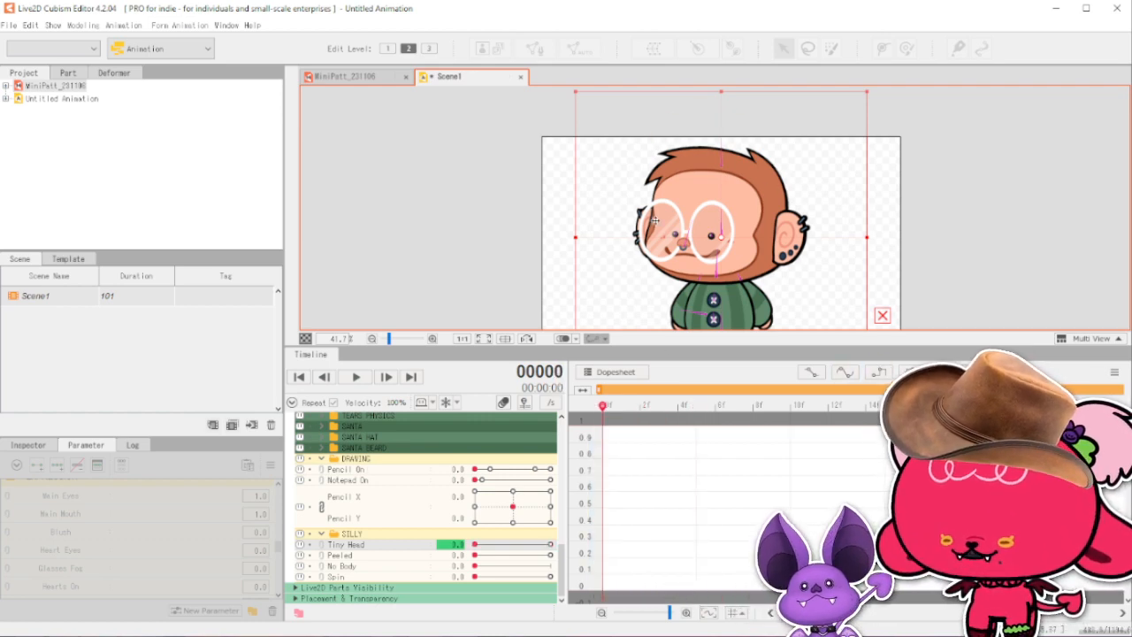
# Try to key Angle X in the HEAD group at 1.0 on frame 0.
pyautogui.scroll(10, 403, 429)
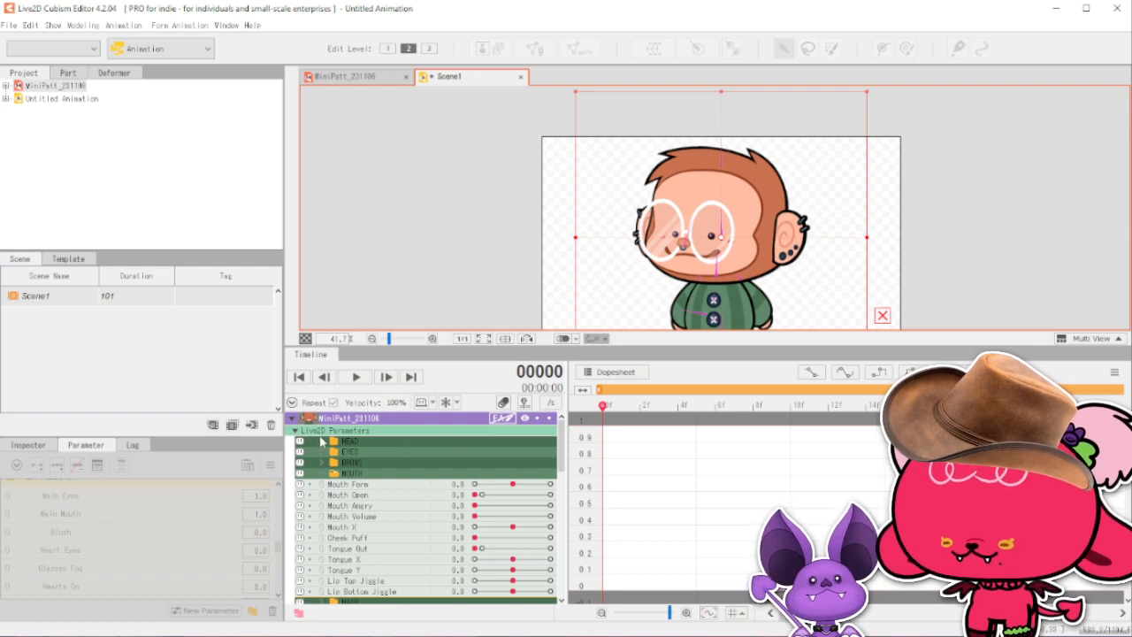
pyautogui.click(322, 441)
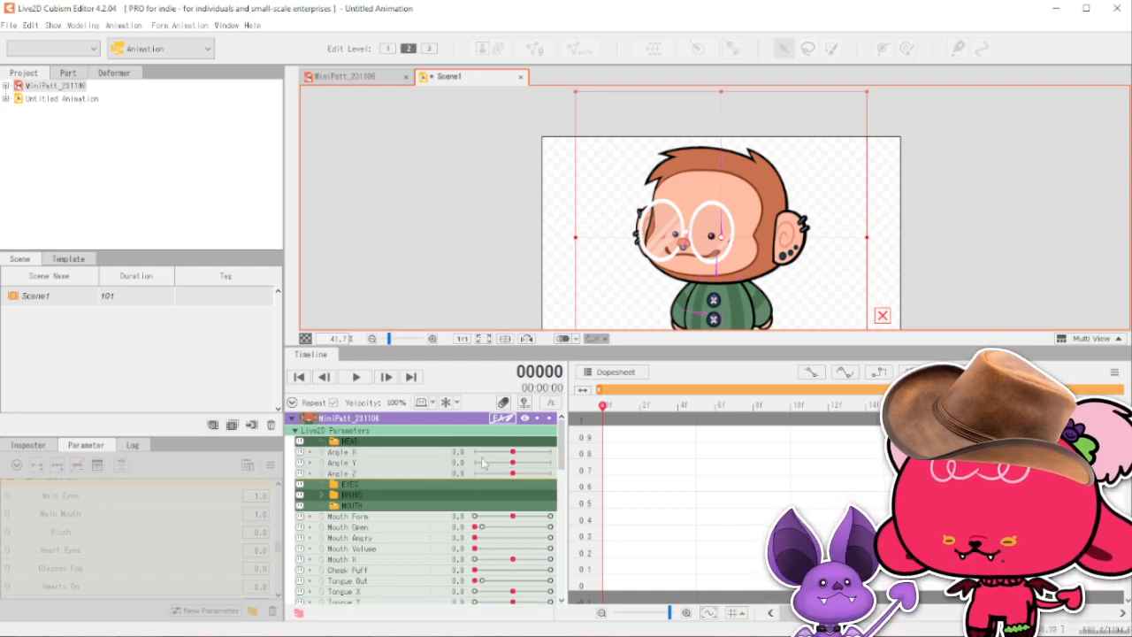
pyautogui.moveTo(512, 454)
pyautogui.mouseDown()
pyautogui.moveTo(549, 458)
pyautogui.moveTo(514, 452)
pyautogui.mouseUp()
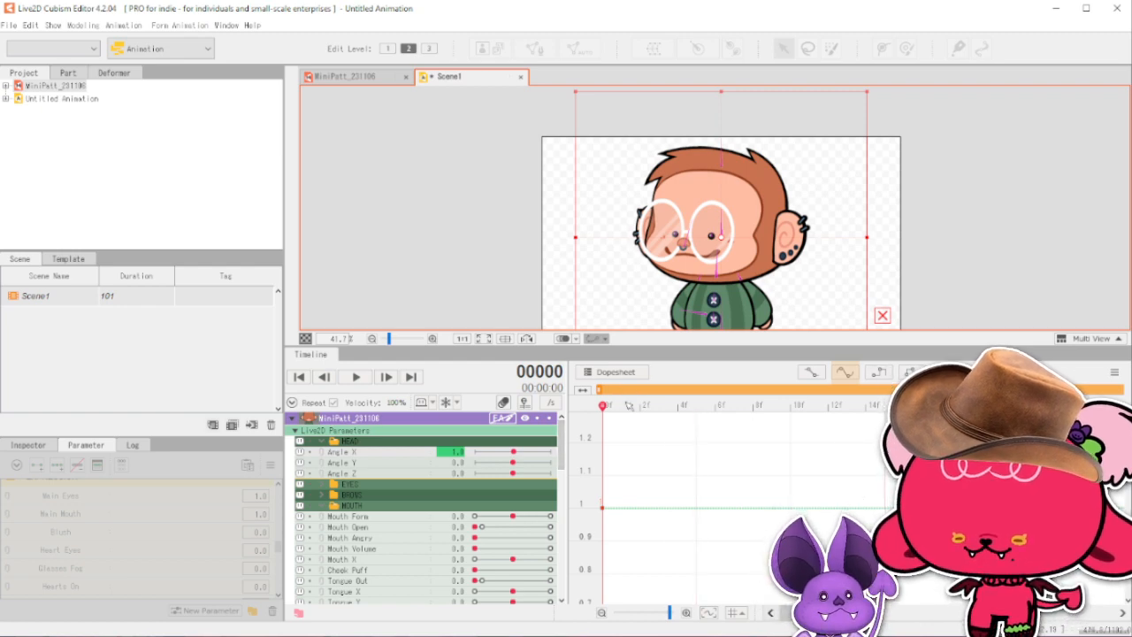
pyautogui.click(708, 614)
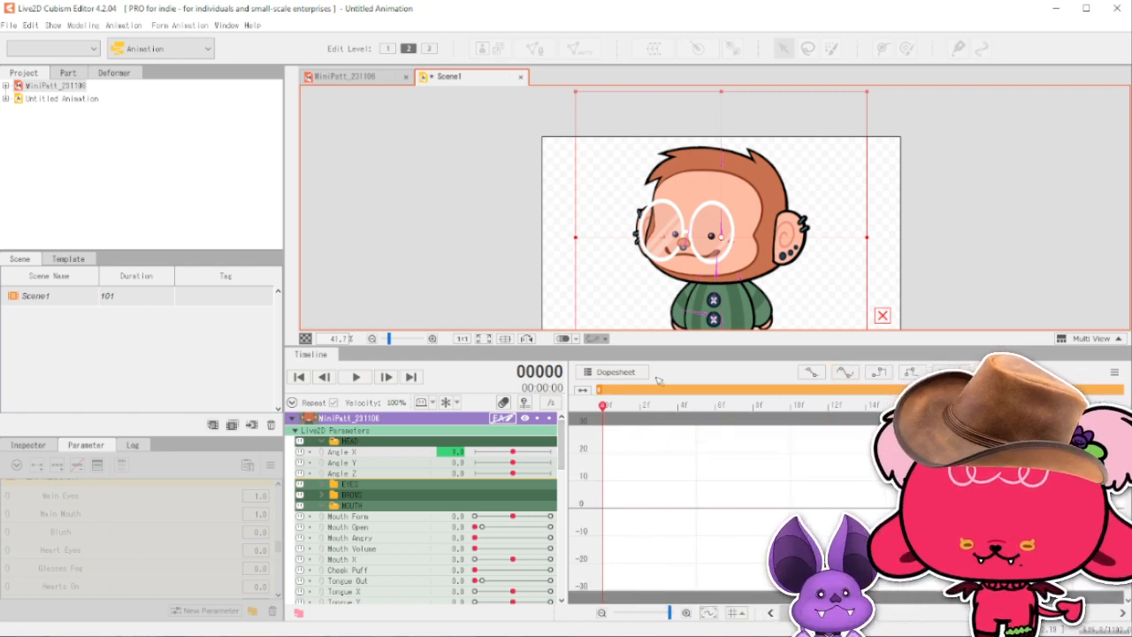
# In the Dopesheet, key frame 0 in the AUGMENT group with Head X Aug at maximum, Head Z Aug at -14.0 and Body Y Aug at 5.0.
pyautogui.click(619, 372)
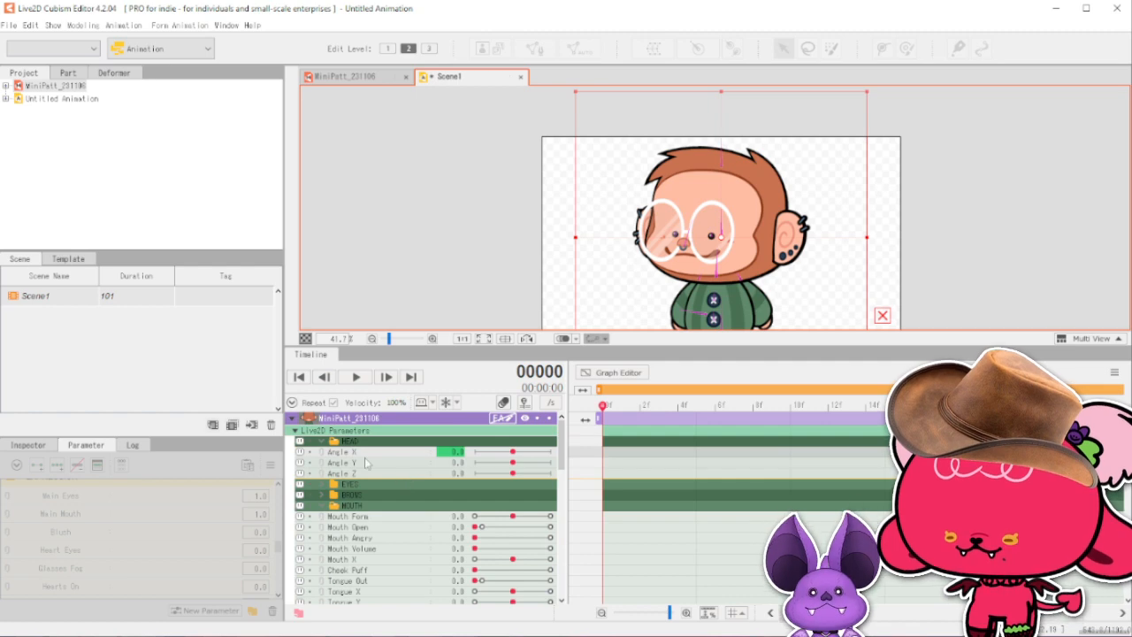
pyautogui.scroll(-6, 368, 462)
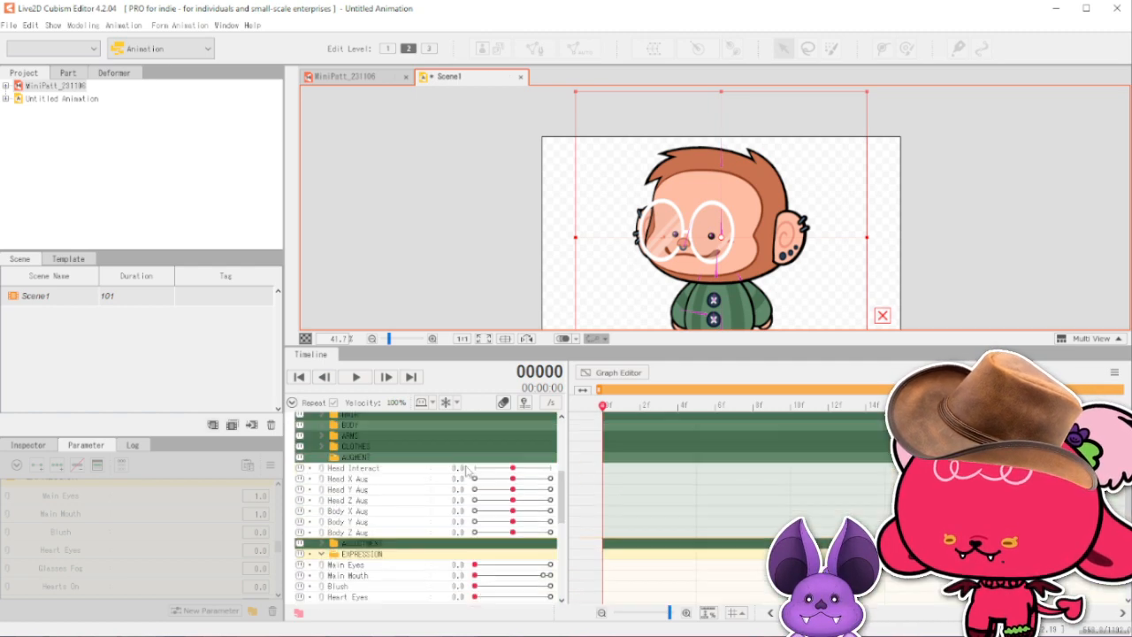
pyautogui.hotkey('ctrl', 'z')
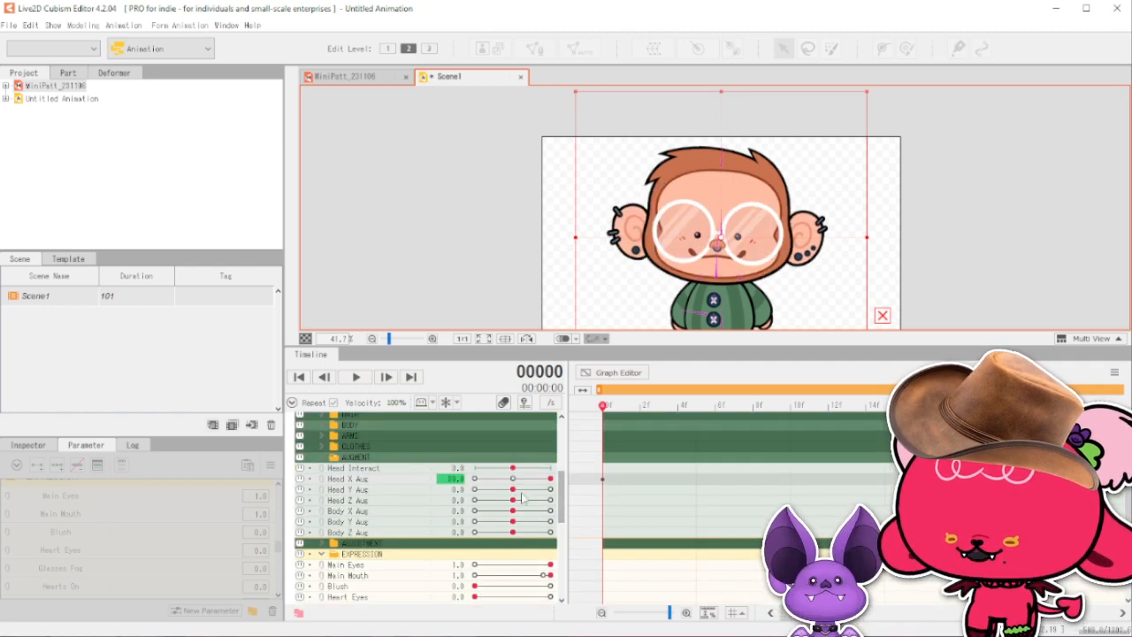
pyautogui.click(621, 406)
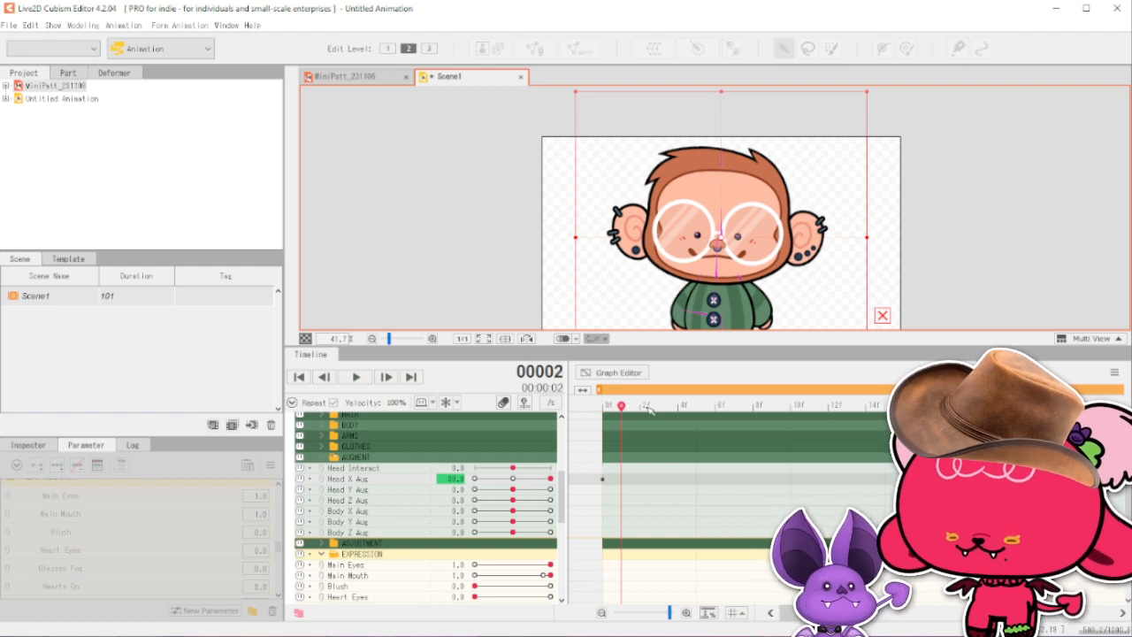
pyautogui.moveTo(648, 407); pyautogui.dragTo(546, 445)
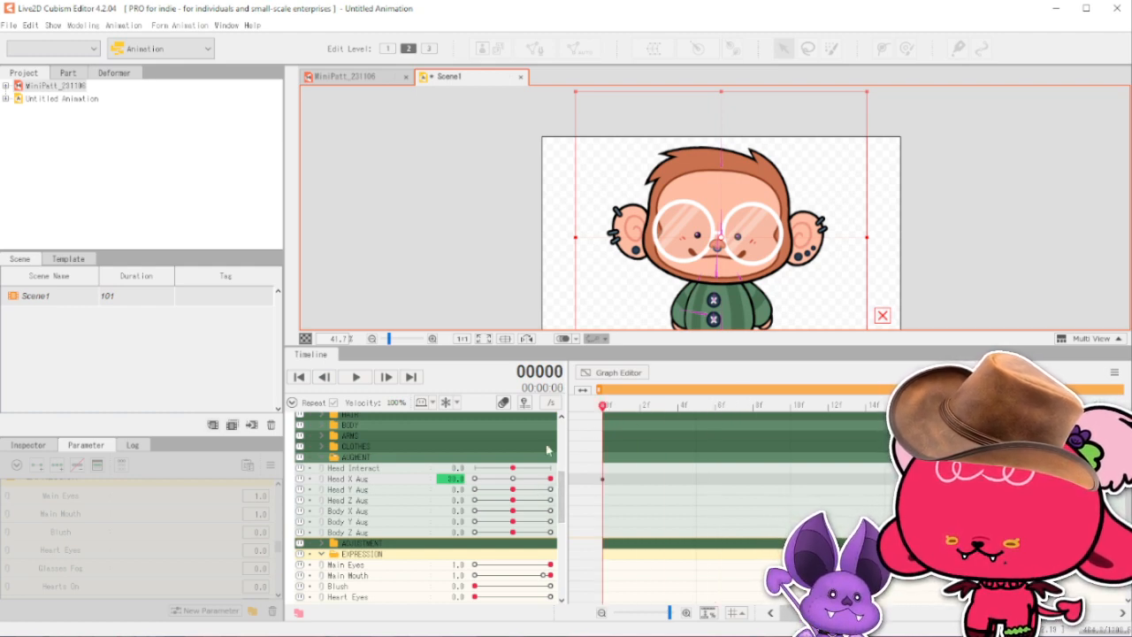
pyautogui.moveTo(513, 522); pyautogui.dragTo(494, 501)
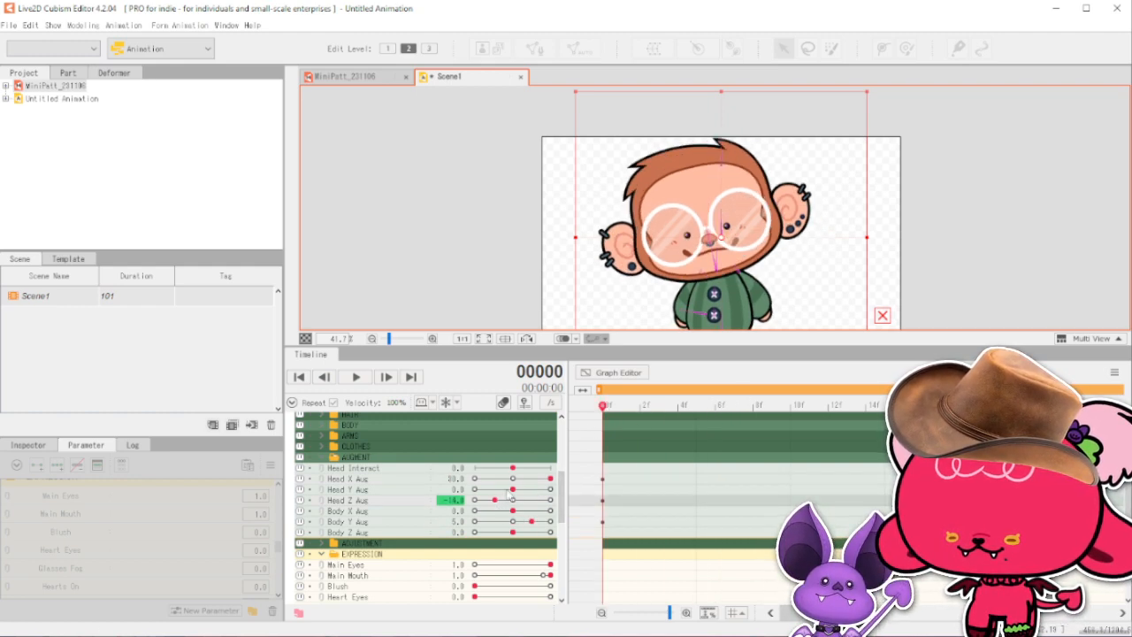
# Raise the left arm on frame 0 by keying Shoulder L Rotate at 0.6 and Elbow L Rotate near its maximum.
pyautogui.scroll(-6, 515, 571)
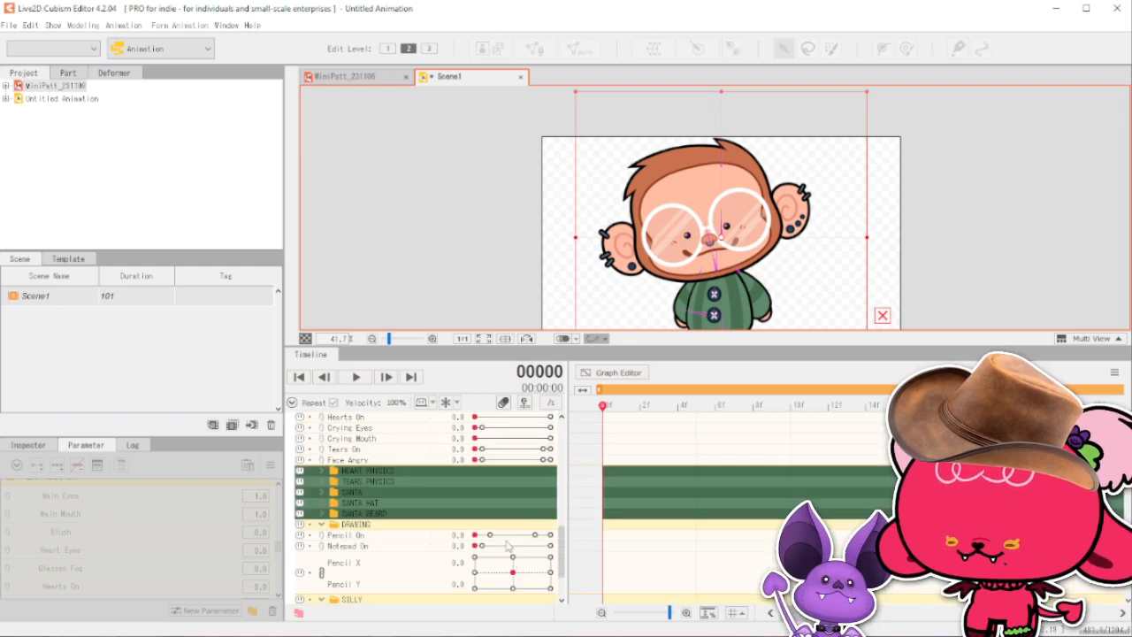
pyautogui.scroll(5, 504, 522)
pyautogui.scroll(-1, 496, 486)
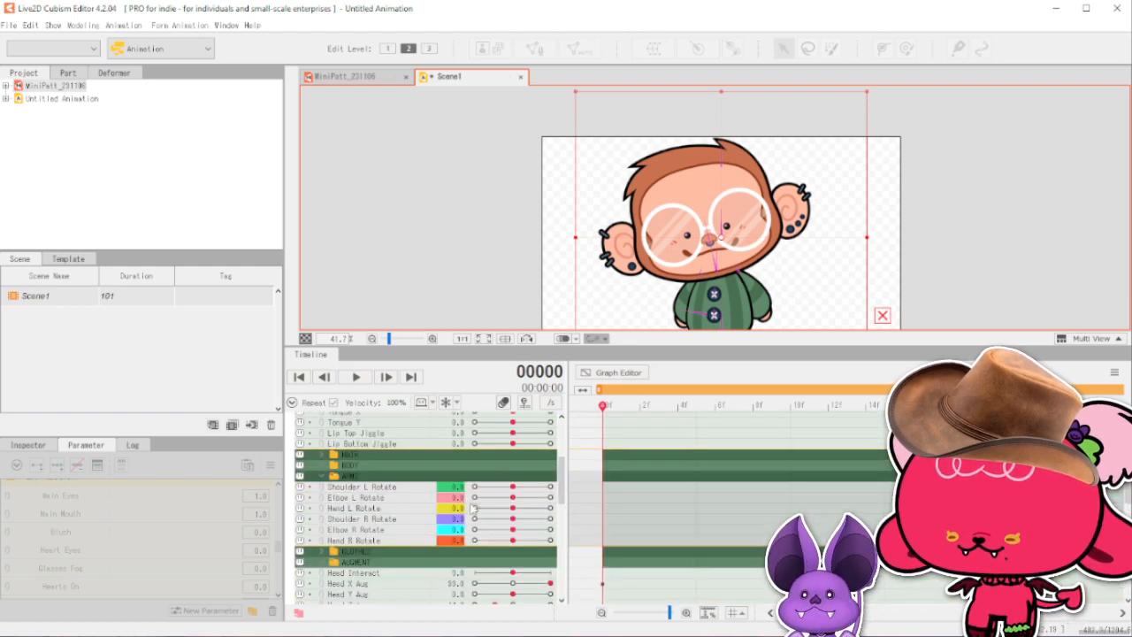
pyautogui.moveTo(513, 486); pyautogui.dragTo(549, 500)
# Key a second head pose on frame 2 with Head X Aug at 3.0, Head Z Aug at 17.0 and Body Y Aug at -4.0.
pyautogui.moveTo(623, 405)
pyautogui.mouseDown()
pyautogui.moveTo(662, 405)
pyautogui.moveTo(641, 407)
pyautogui.mouseUp()
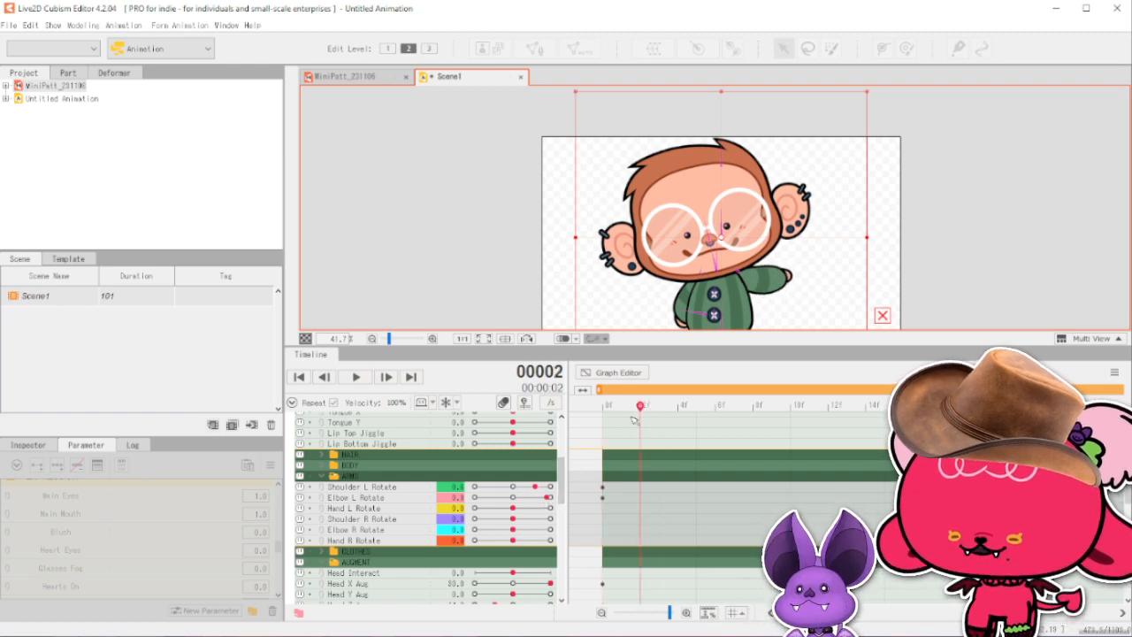
pyautogui.scroll(-4, 513, 496)
pyautogui.moveTo(513, 470)
pyautogui.mouseDown()
pyautogui.moveTo(506, 478)
pyautogui.moveTo(534, 471)
pyautogui.moveTo(516, 449)
pyautogui.mouseUp()
pyautogui.moveTo(527, 496); pyautogui.dragTo(498, 502)
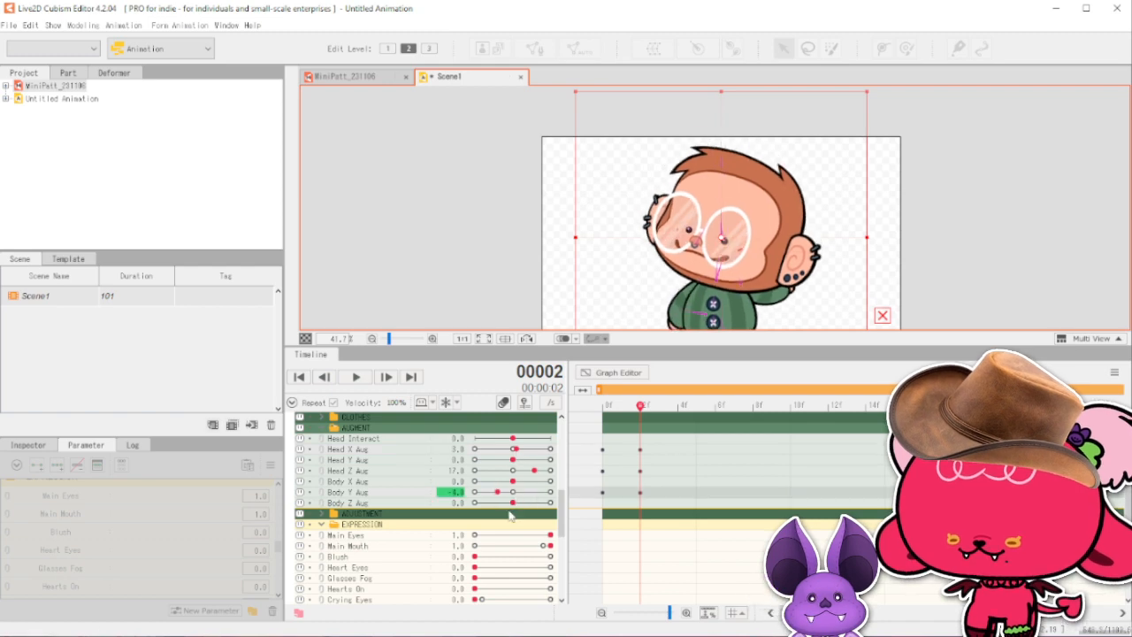
# Key Mouth Form at about 0.4 on frame 2.
pyautogui.scroll(-5, 512, 566)
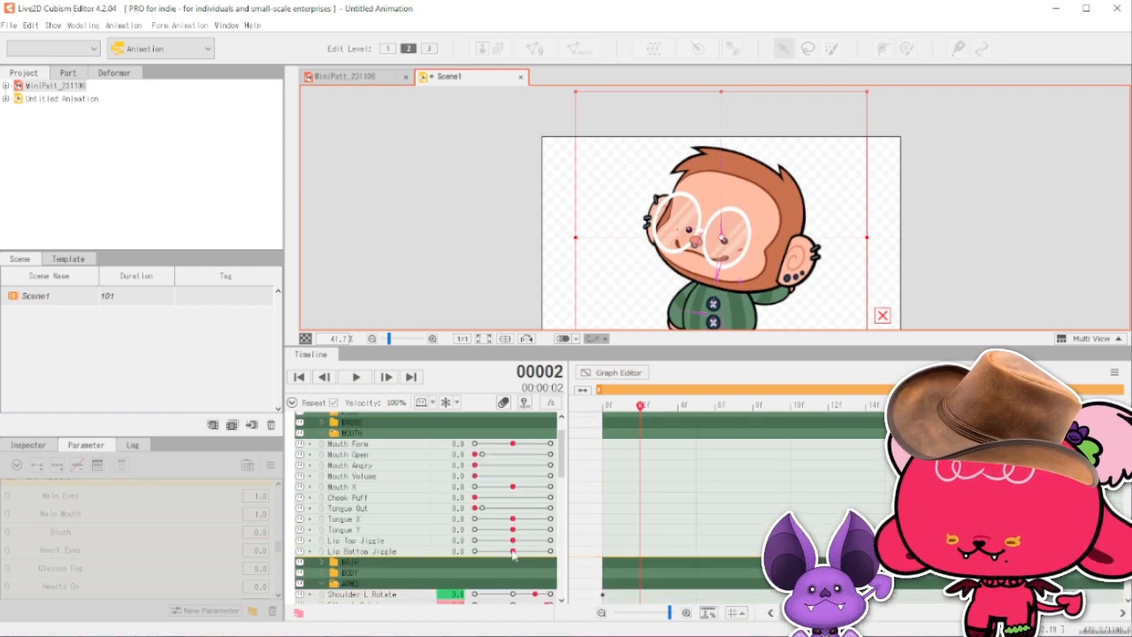
pyautogui.click(513, 443)
pyautogui.moveTo(513, 444); pyautogui.dragTo(529, 443)
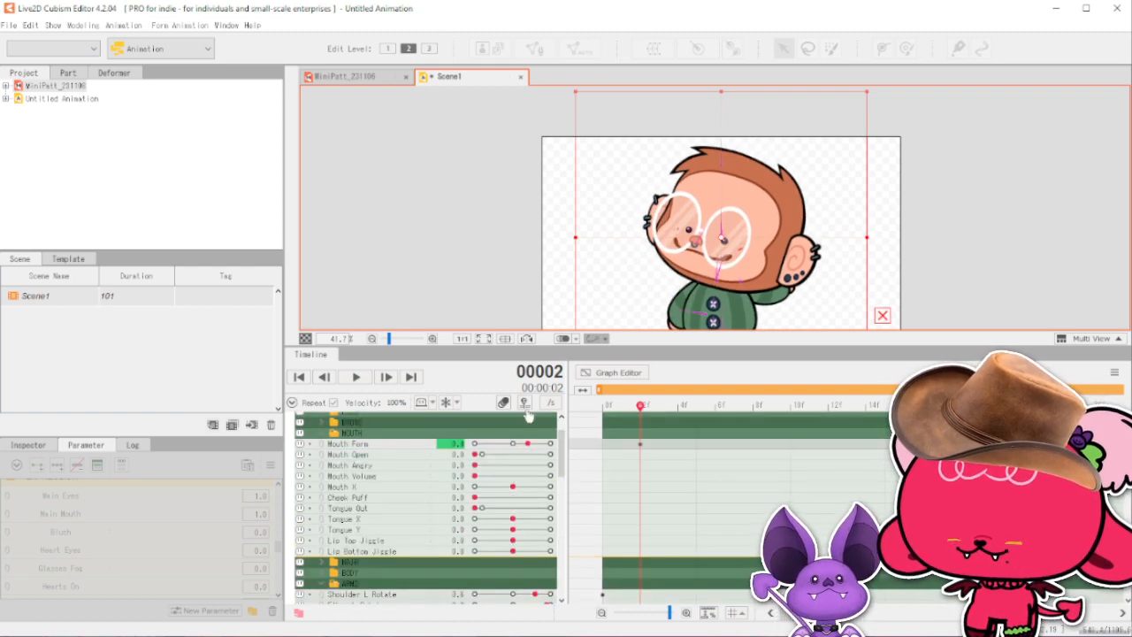
# Lower the left arm on frame 2 by keying Shoulder L Rotate at -0.5, Elbow L Rotate at -0.4 and Hand L Rotate at -0.6.
pyautogui.scroll(-4, 518, 482)
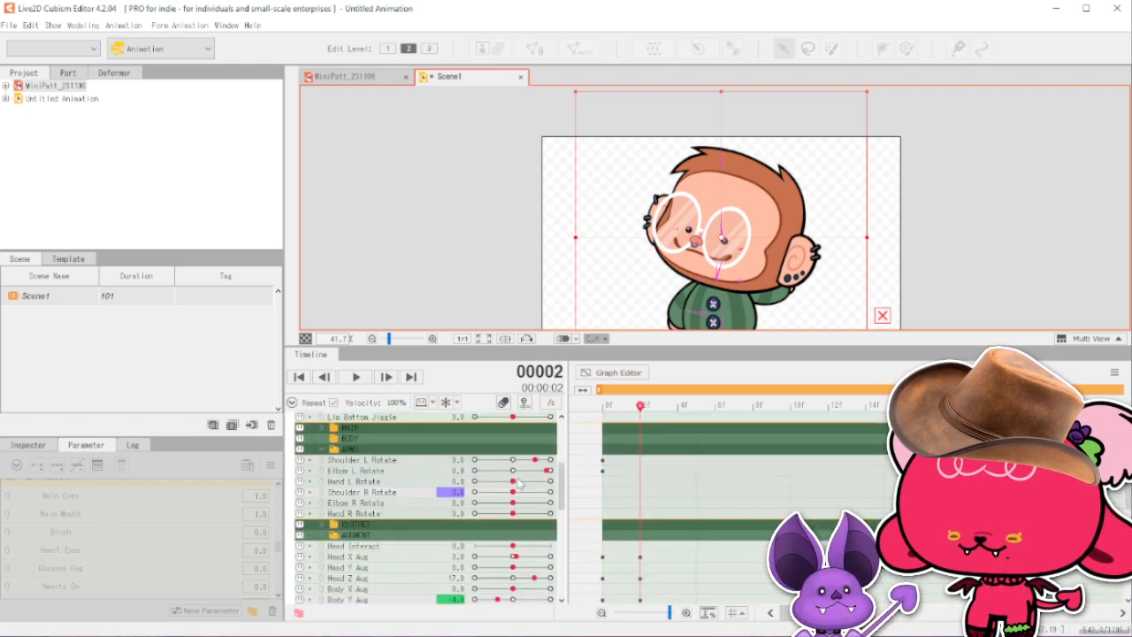
pyautogui.moveTo(524, 470); pyautogui.dragTo(489, 481)
pyautogui.click(520, 483)
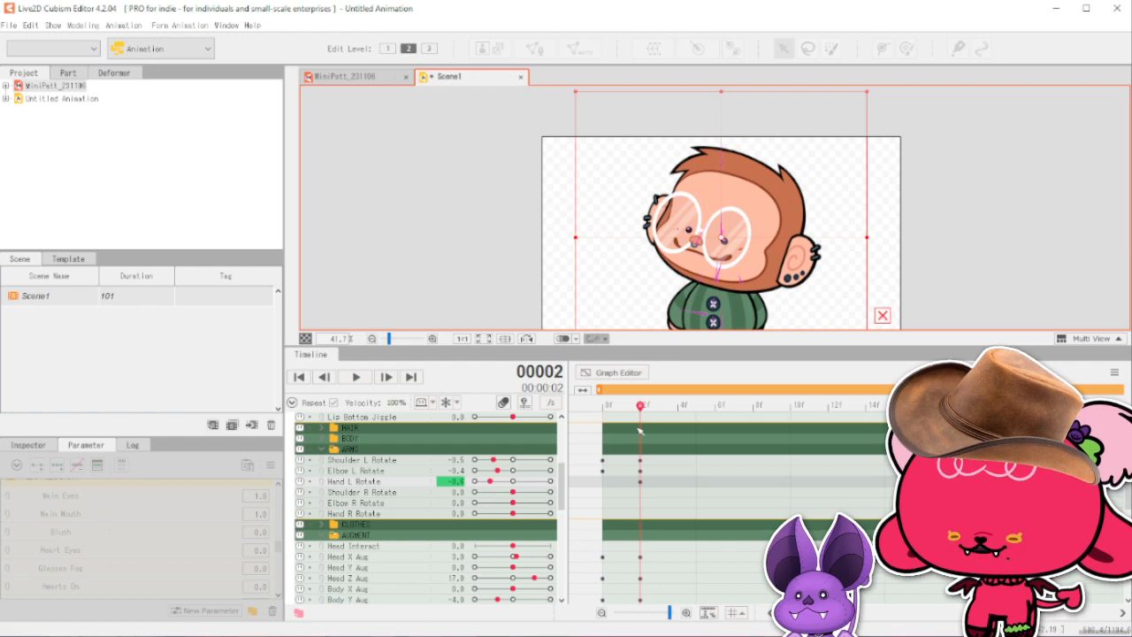
# Return to frame 0 and examine the Hand L Rotate curve in the Graph Editor over a wider frame range.
pyautogui.moveTo(640, 431); pyautogui.dragTo(602, 431)
pyautogui.click(615, 373)
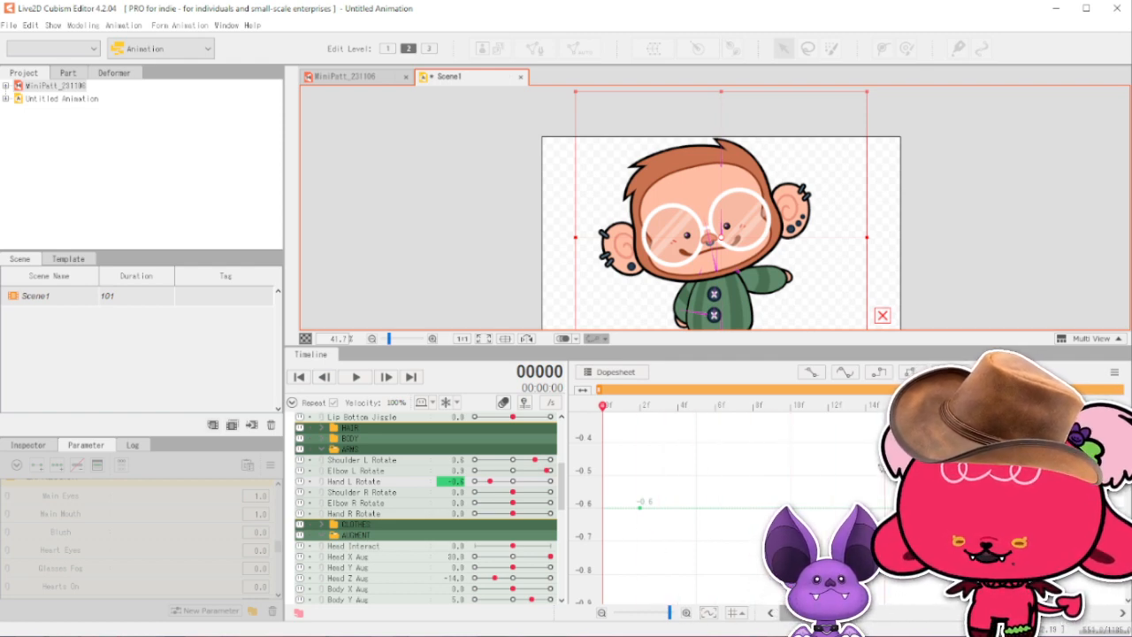
pyautogui.moveTo(670, 612); pyautogui.dragTo(663, 612)
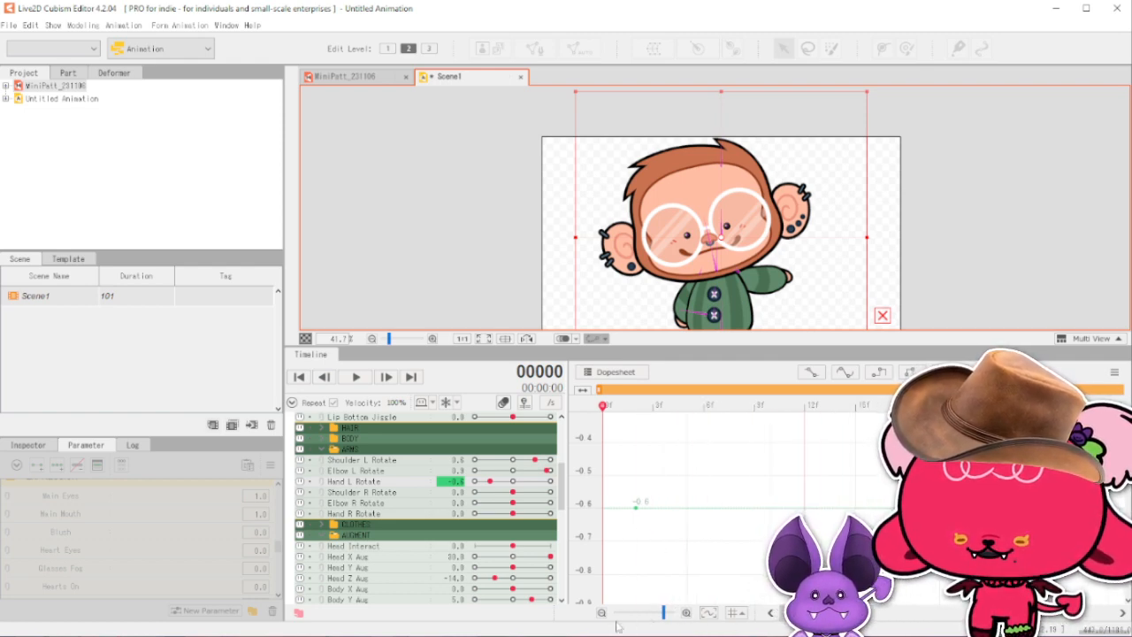
pyautogui.click(602, 612)
pyautogui.click(601, 612)
pyautogui.click(602, 613)
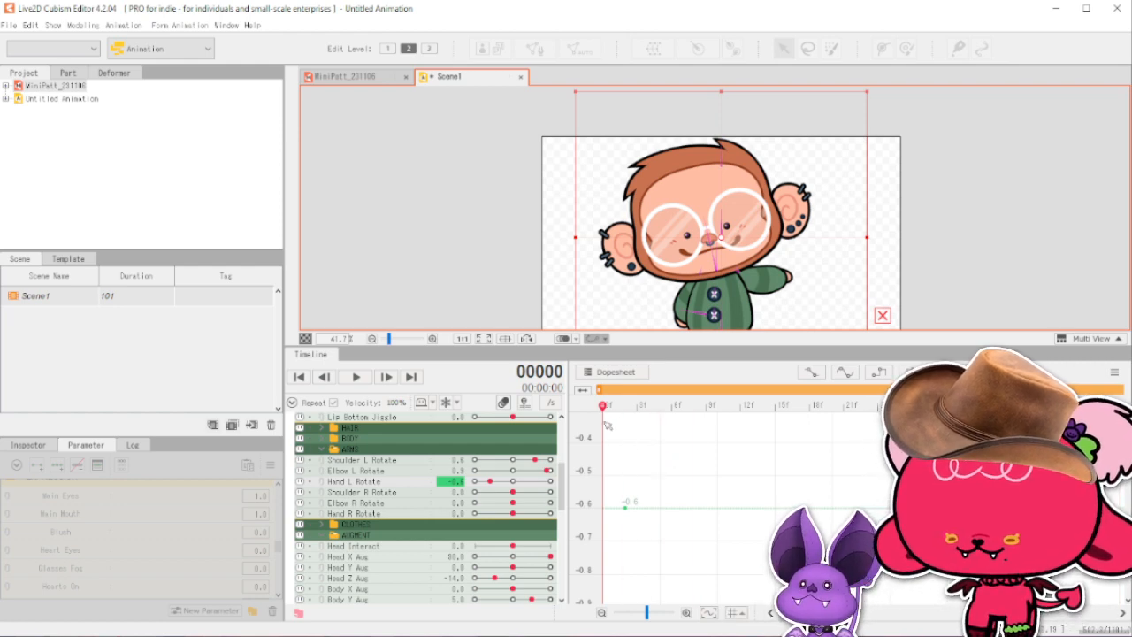
pyautogui.moveTo(706, 452); pyautogui.dragTo(586, 607)
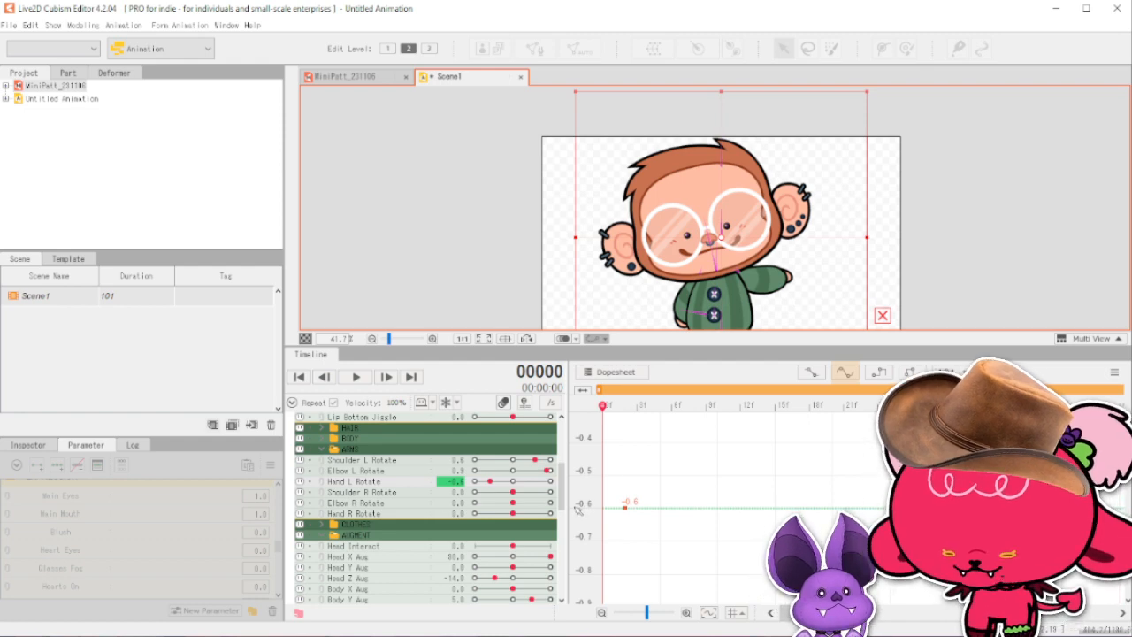
pyautogui.scroll(-3, 563, 489)
pyautogui.scroll(4, 564, 488)
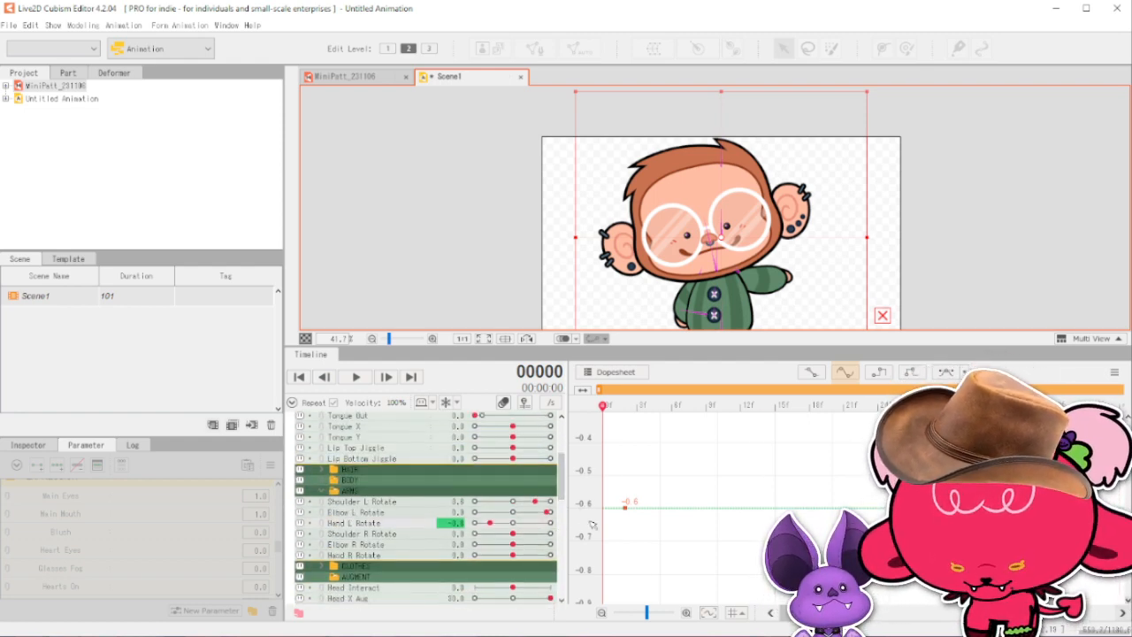
# Examine the keyframes on frames 0 and 2 in the Dopesheet and as curves in the Graph Editor.
pyautogui.click(610, 371)
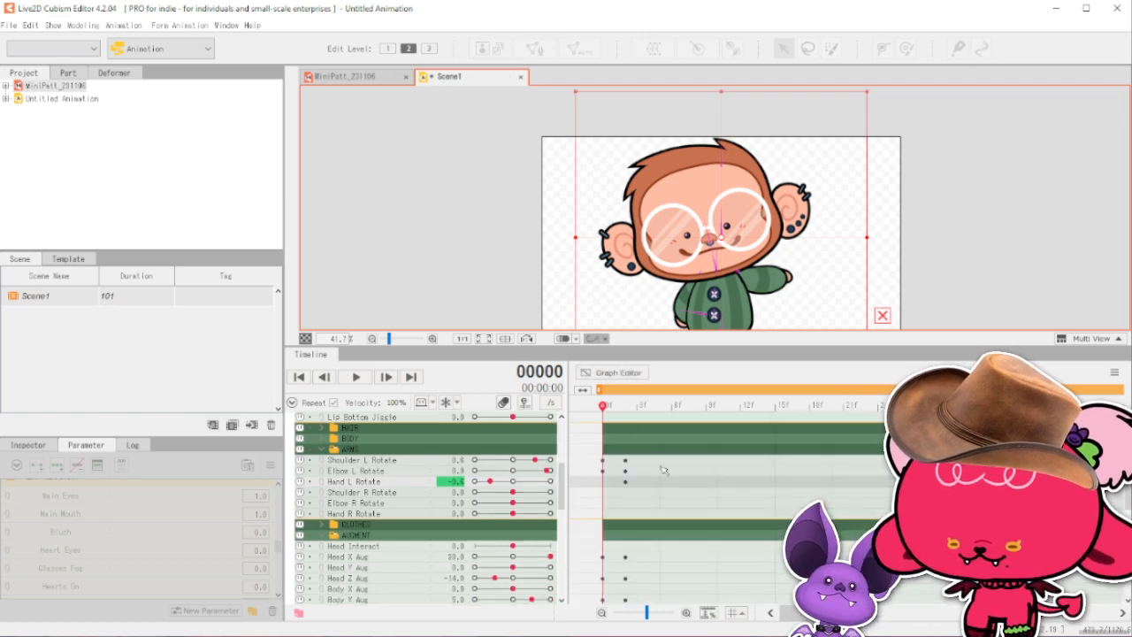
pyautogui.scroll(5, 672, 514)
pyautogui.moveTo(642, 484); pyautogui.dragTo(603, 605)
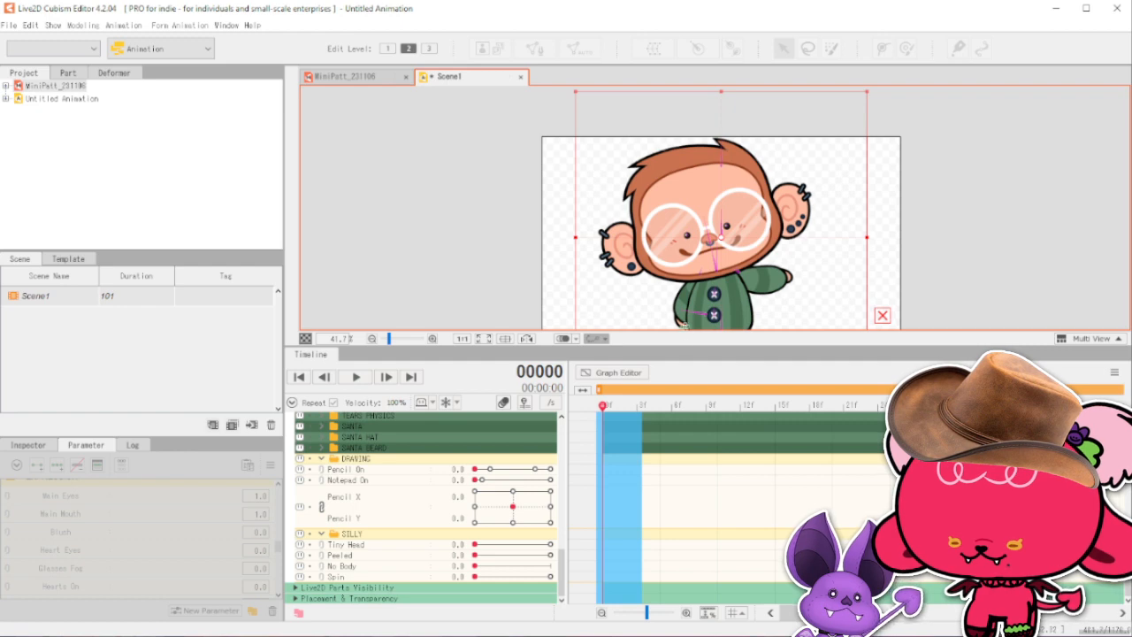
pyautogui.click(610, 371)
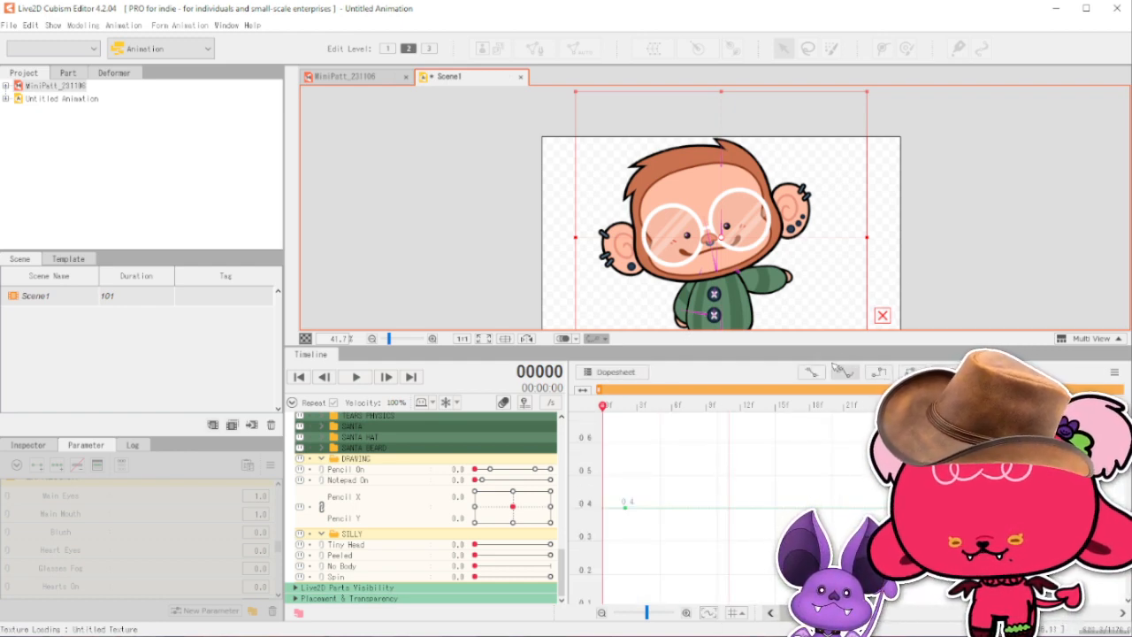
pyautogui.click(615, 372)
pyautogui.moveTo(610, 407); pyautogui.dragTo(612, 437)
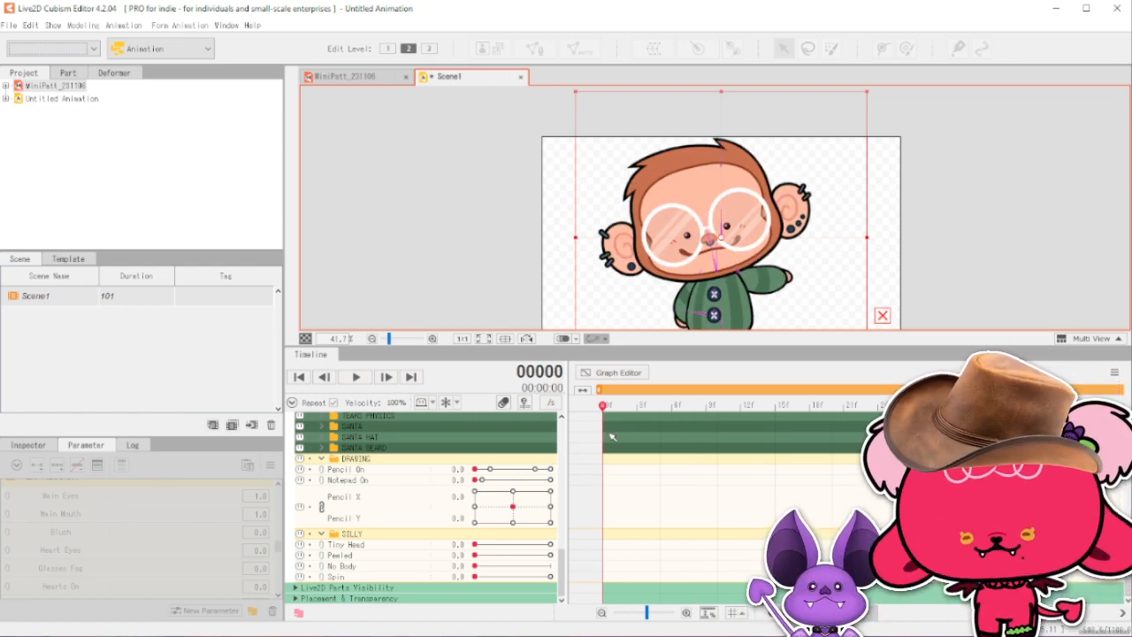
# Close the Scene1 animation without saving it.
pyautogui.click(524, 79)
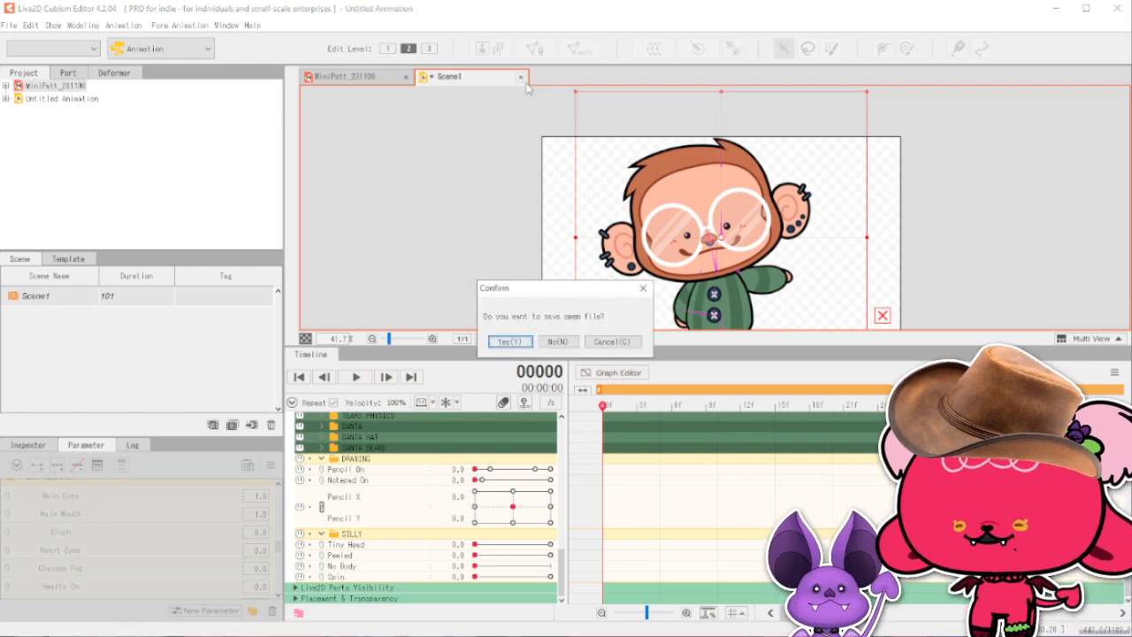
pyautogui.click(575, 343)
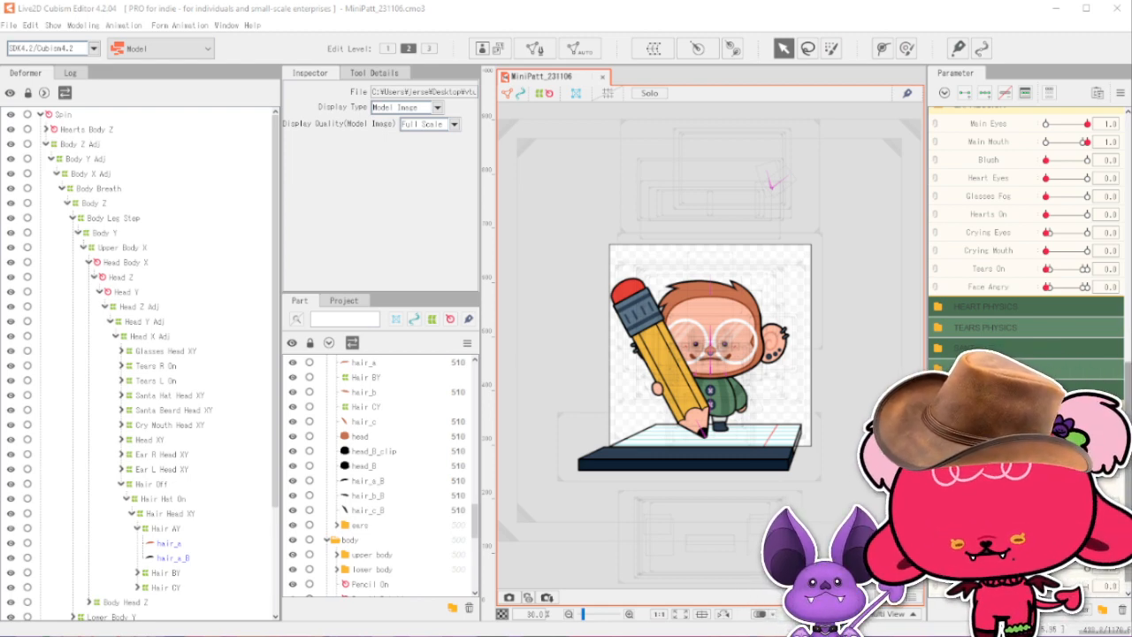
# Hide the art mesh and deformer overlays on the model and collapse the Body Z Adj branch of the deformer tree.
pyautogui.scroll(-1, 1026, 221)
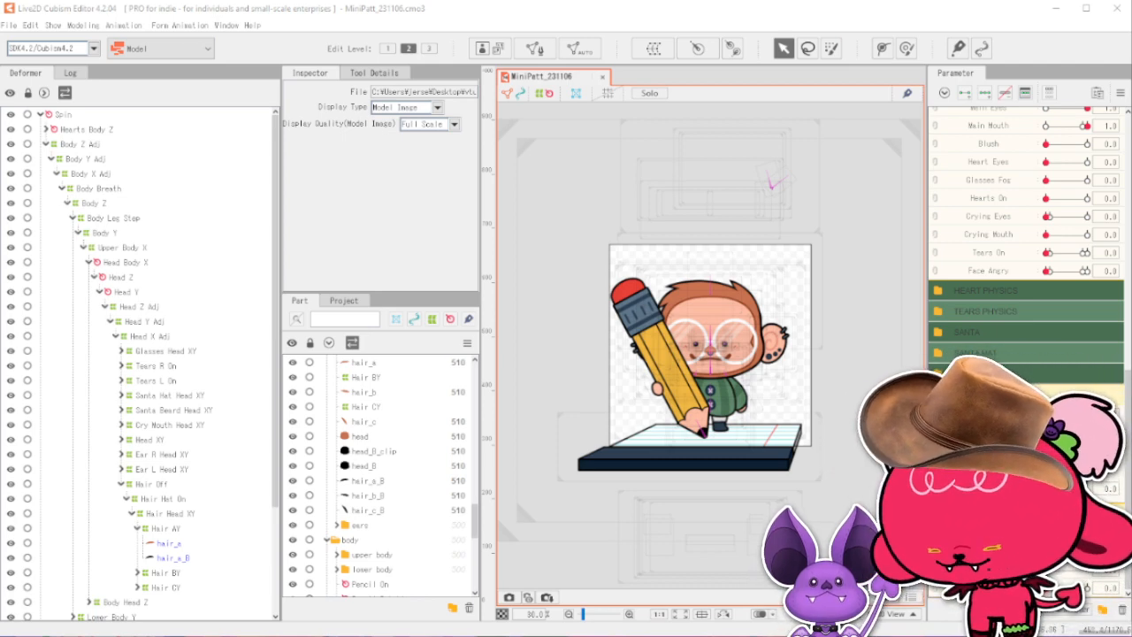
pyautogui.click(508, 94)
pyautogui.click(542, 94)
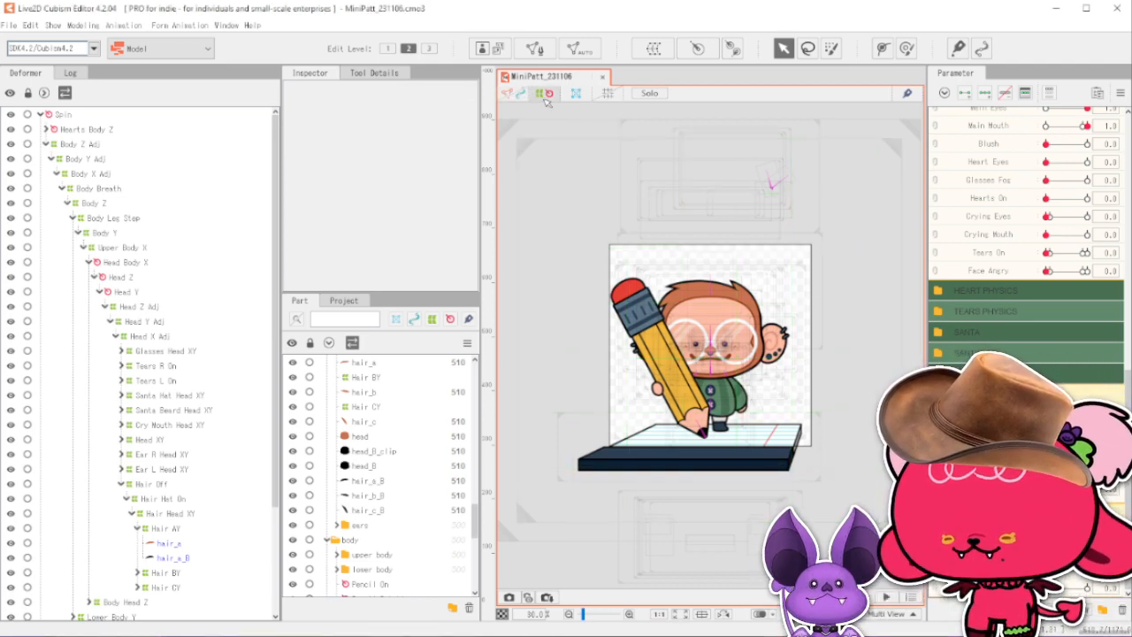
pyautogui.click(45, 144)
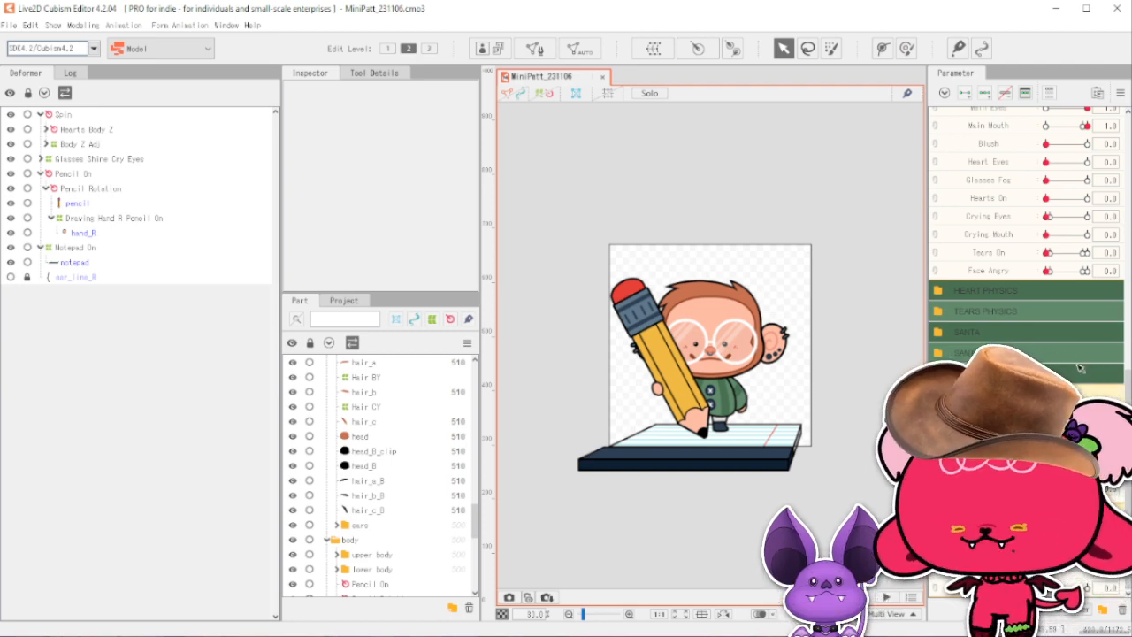
# Review the MiniPatt model's Augment, Expression and physics parameter groups with the character shown larger.
pyautogui.scroll(5, 693, 314)
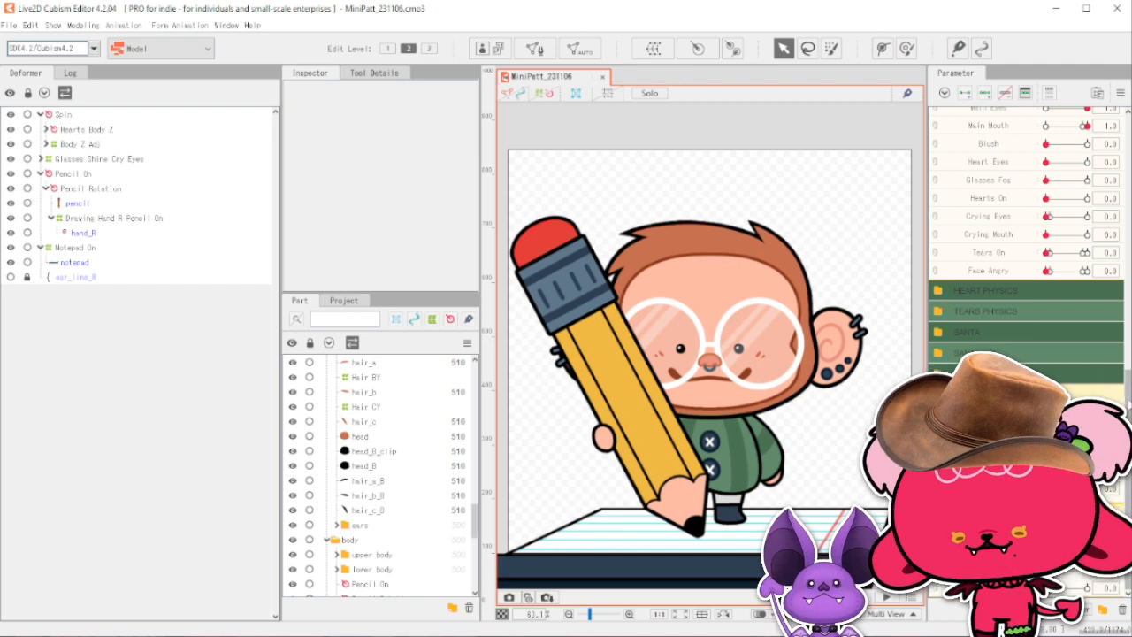
pyautogui.scroll(6, 1048, 274)
pyautogui.scroll(-6, 1048, 273)
pyautogui.scroll(4, 1047, 273)
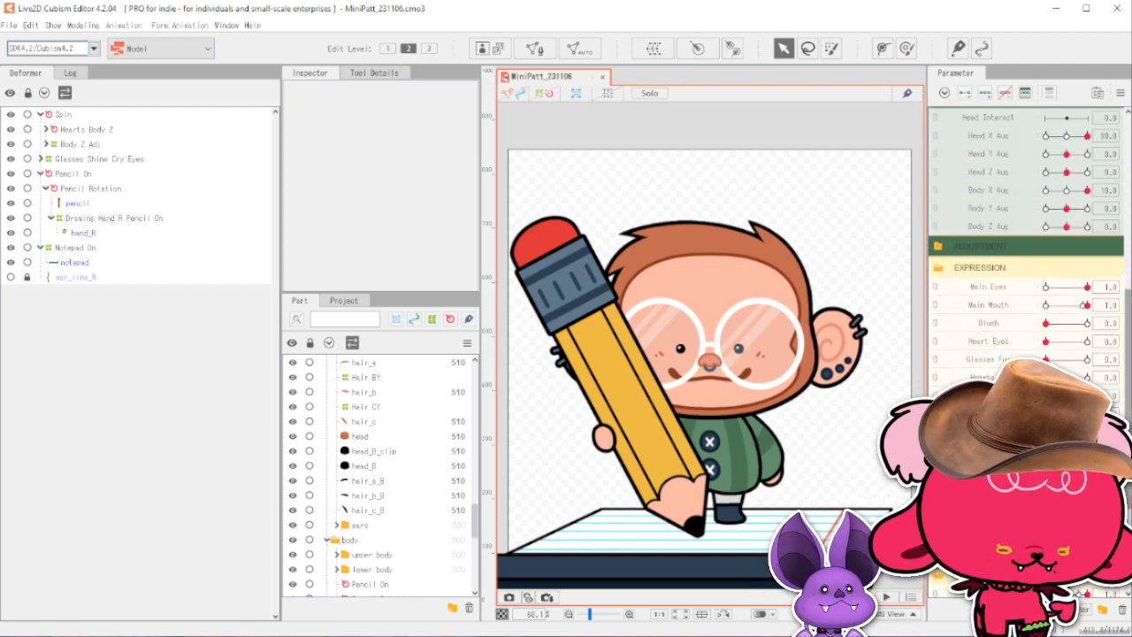
pyautogui.moveTo(1129, 327); pyautogui.dragTo(1129, 398)
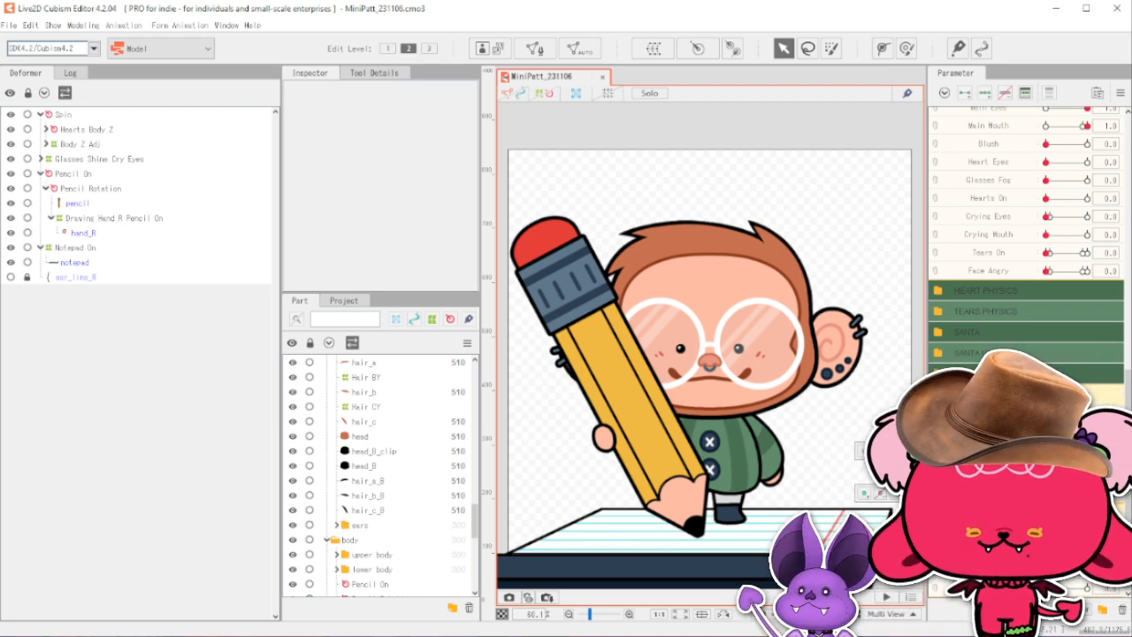
pyautogui.moveTo(1129, 380); pyautogui.dragTo(1131, 365)
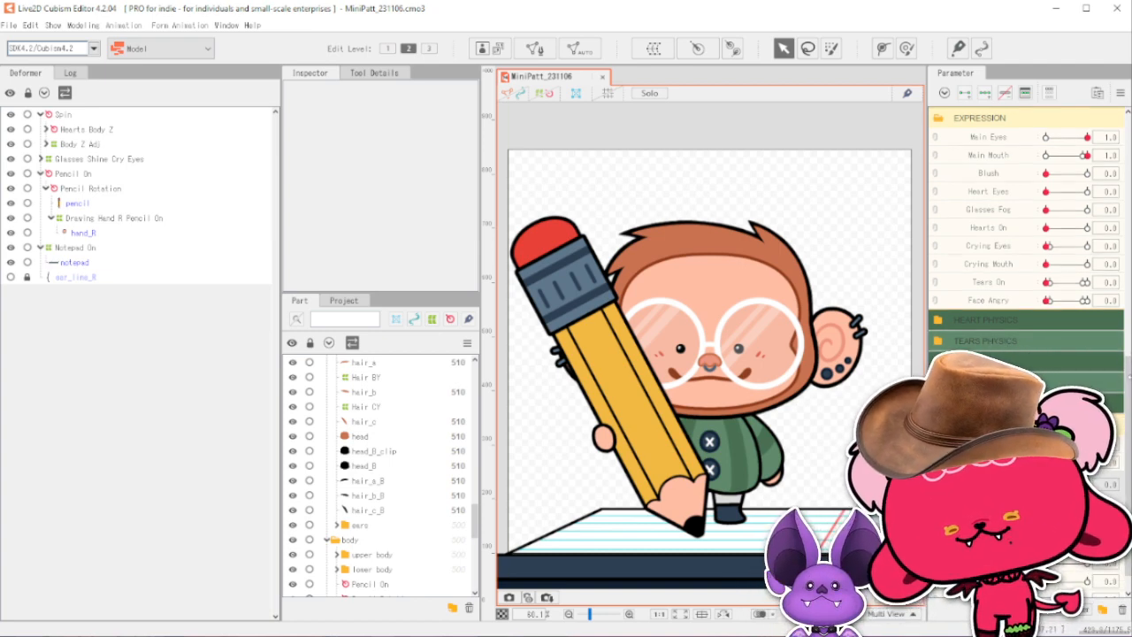
pyautogui.moveTo(1129, 388); pyautogui.dragTo(1129, 394)
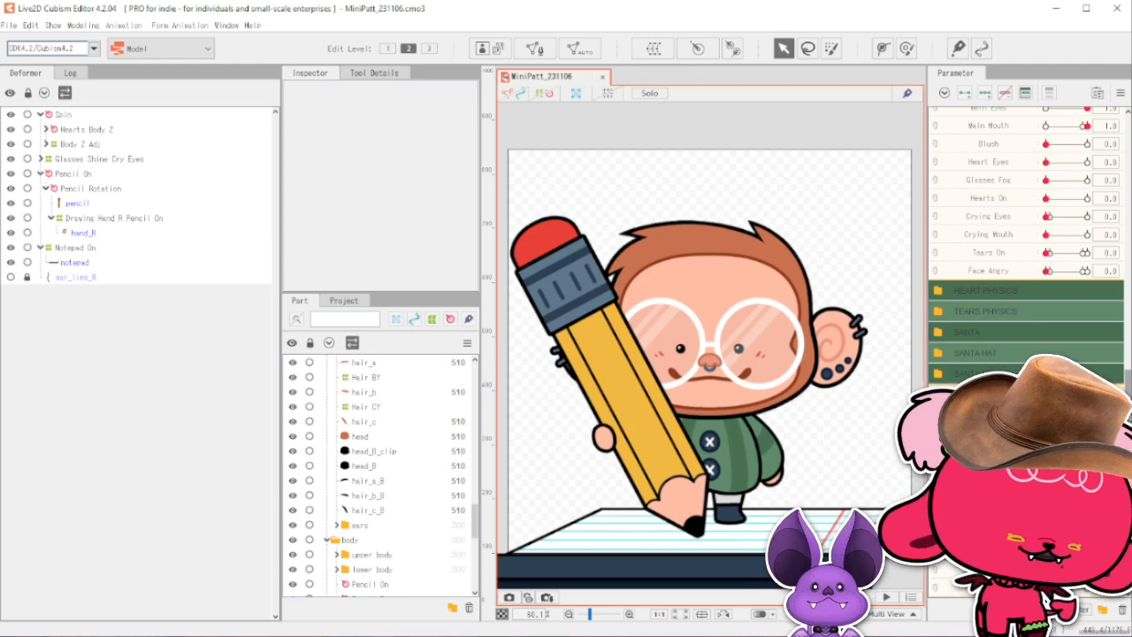
pyautogui.scroll(-10, 1040, 263)
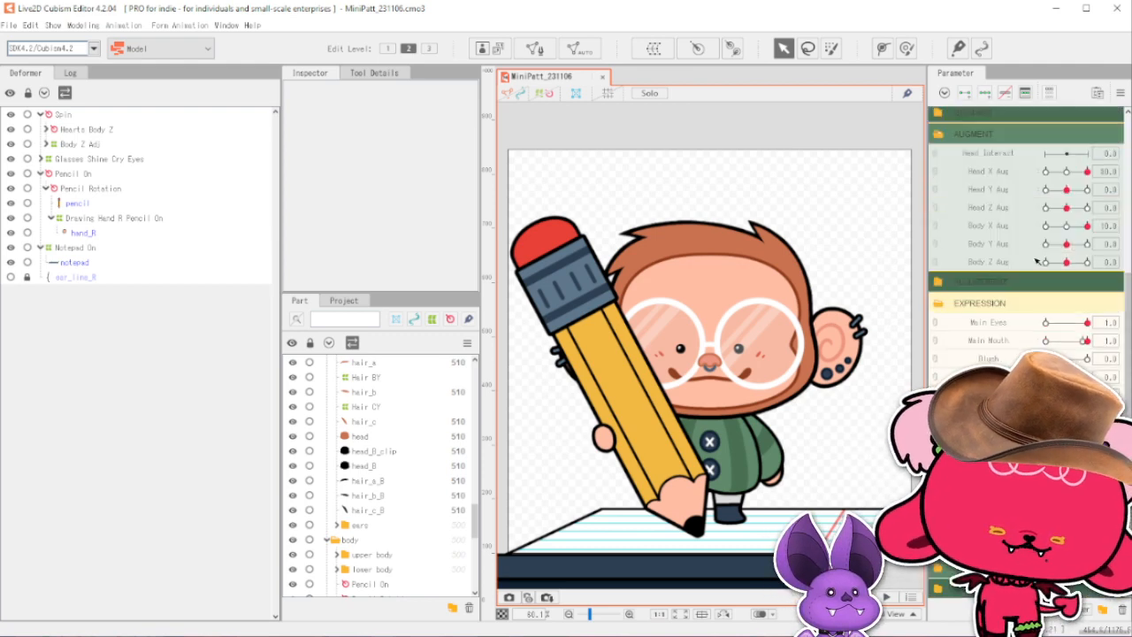
pyautogui.scroll(-3, 1087, 317)
pyautogui.moveTo(1067, 333); pyautogui.dragTo(1088, 341)
pyautogui.scroll(-3, 1088, 342)
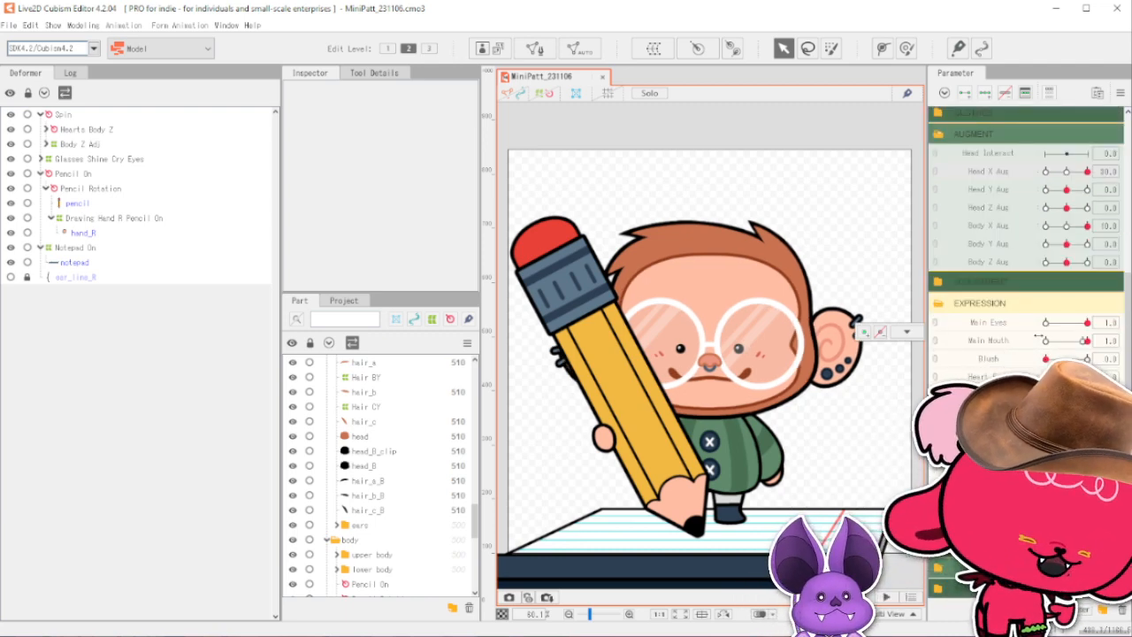
pyautogui.scroll(-2, 1038, 338)
pyautogui.scroll(-2, 1128, 354)
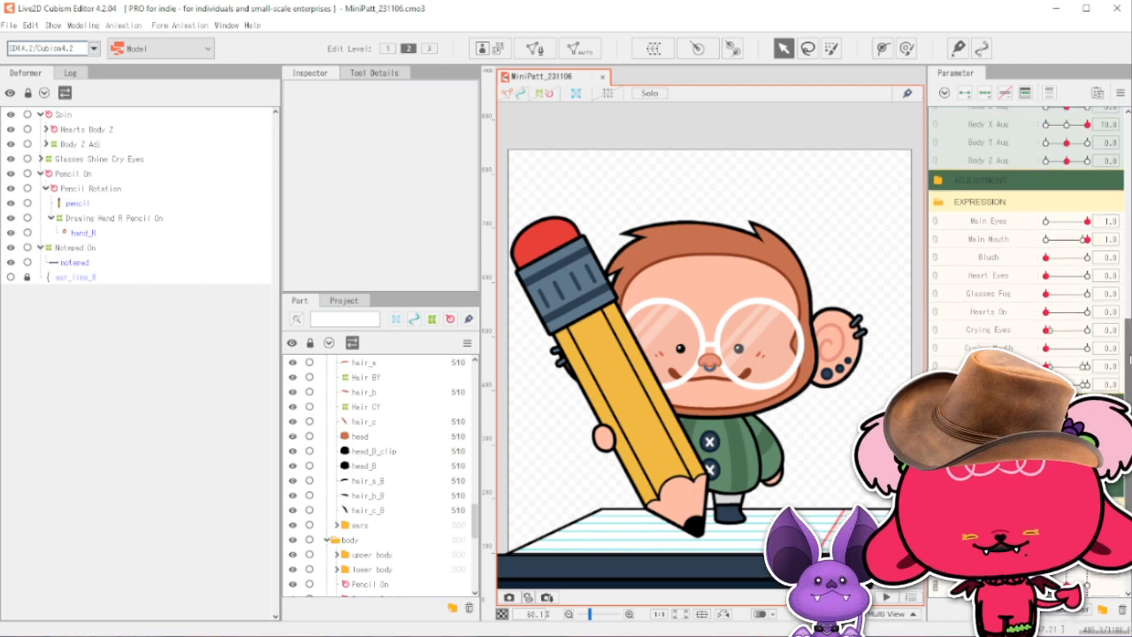
pyautogui.scroll(-3, 1129, 358)
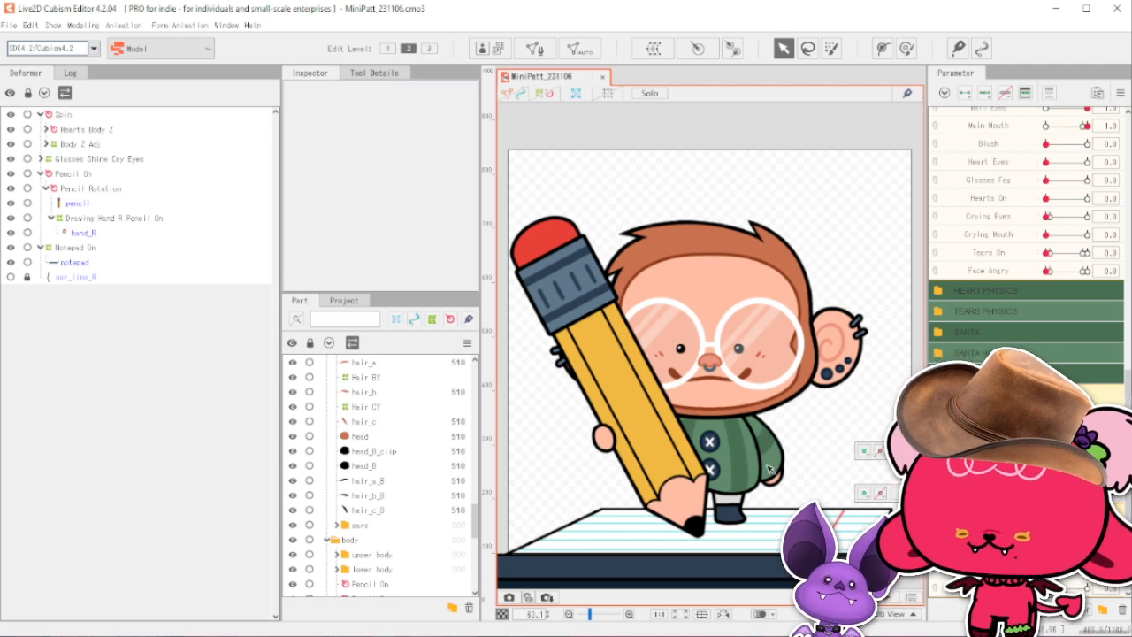
# Duplicate the right arm's arm_R_stripe, arm_R and arm_R_B meshes outside the Spin deformer hierarchy and collapse that hierarchy.
pyautogui.click(800, 485)
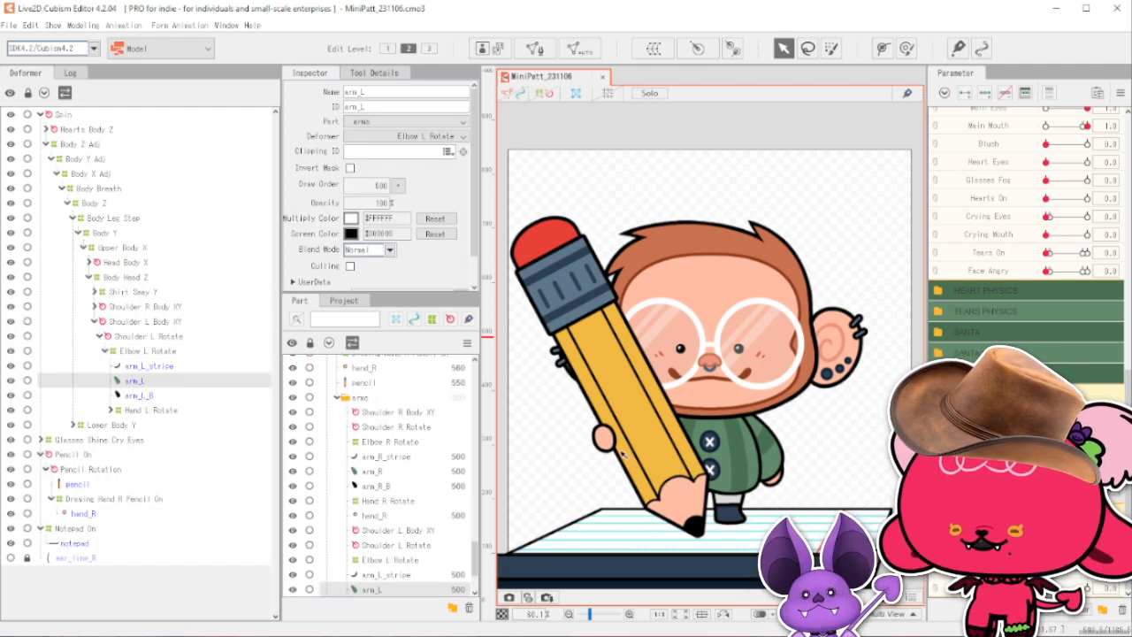
pyautogui.click(657, 436)
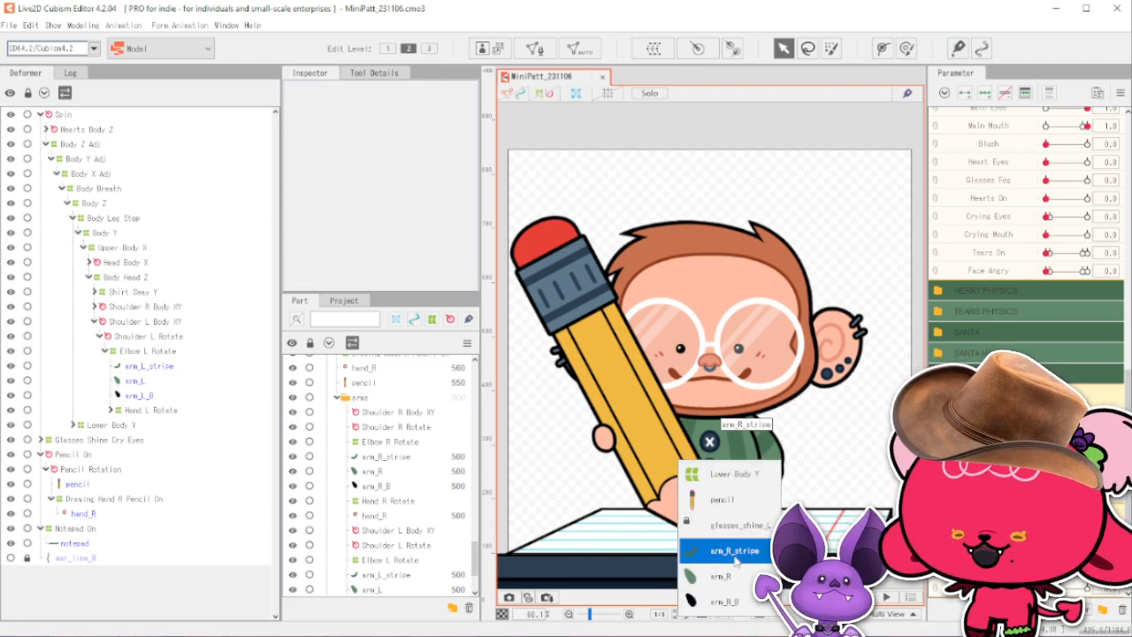
pyautogui.click(712, 576)
pyautogui.click(148, 351)
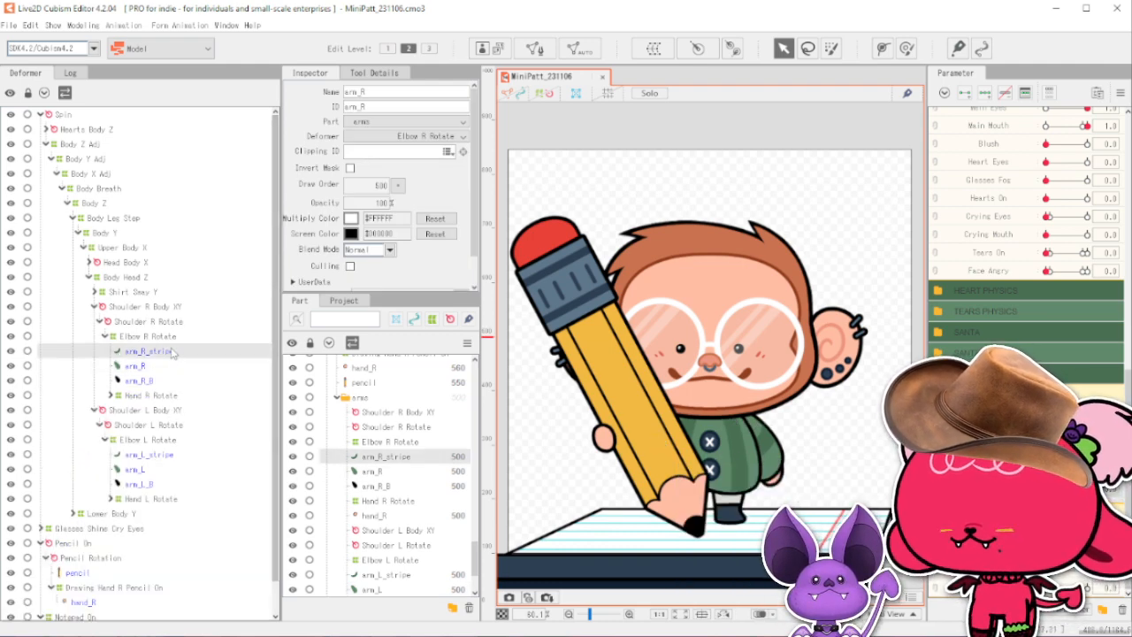
pyautogui.keyDown('shift'); pyautogui.click(173, 382); pyautogui.keyUp('shift')
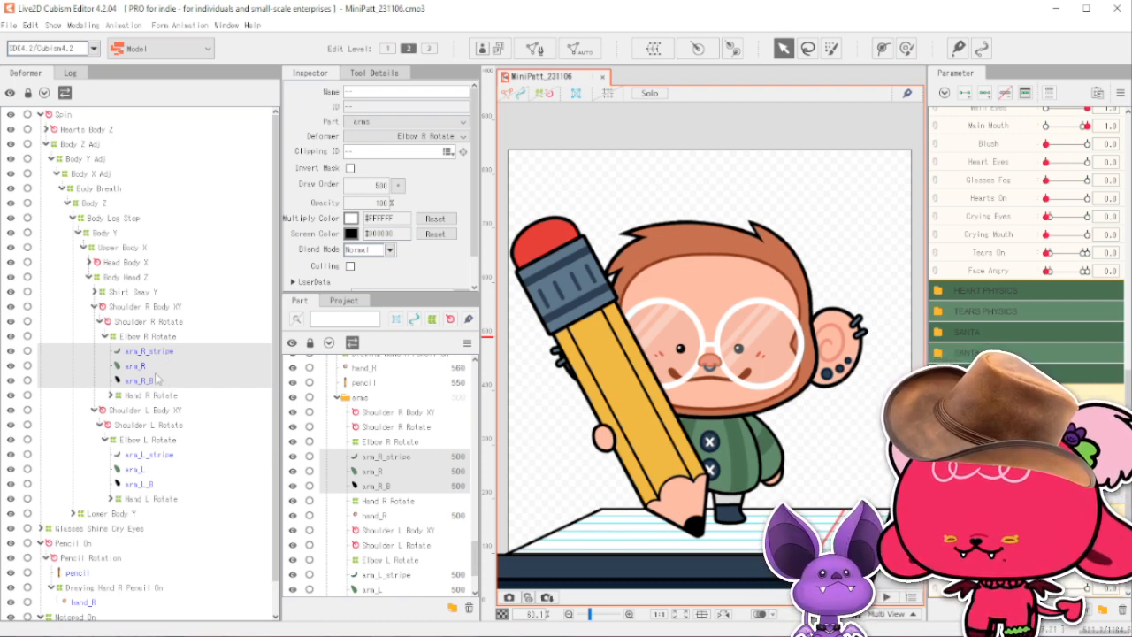
pyautogui.hotkey('ctrl', 'v')
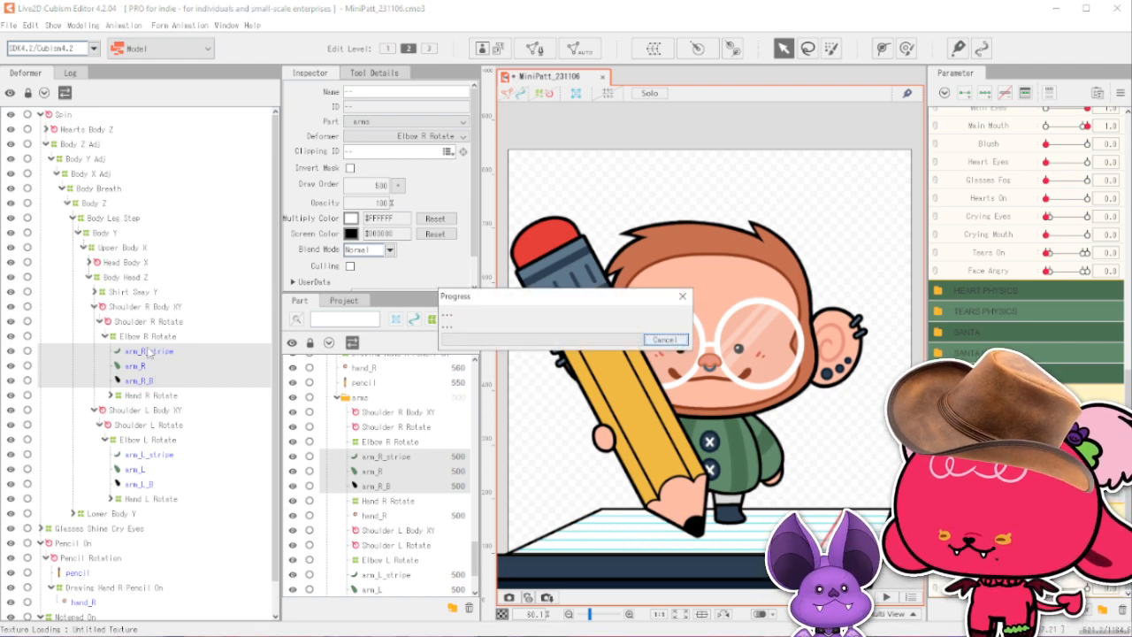
pyautogui.moveTo(144, 358); pyautogui.dragTo(85, 118)
pyautogui.scroll(2, 131, 239)
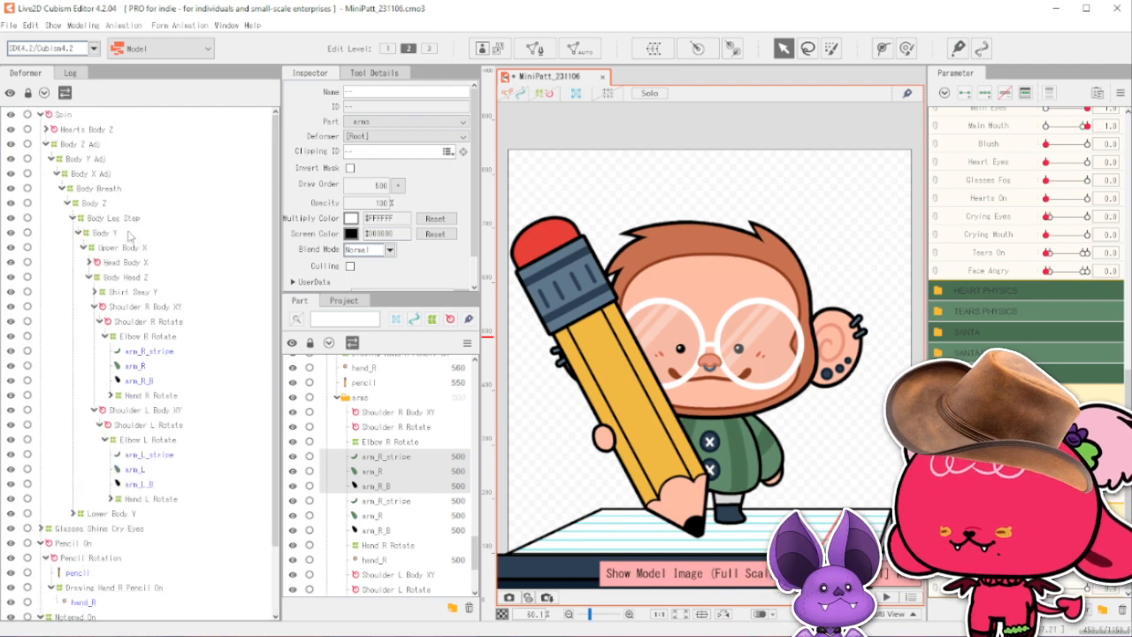
pyautogui.click(41, 115)
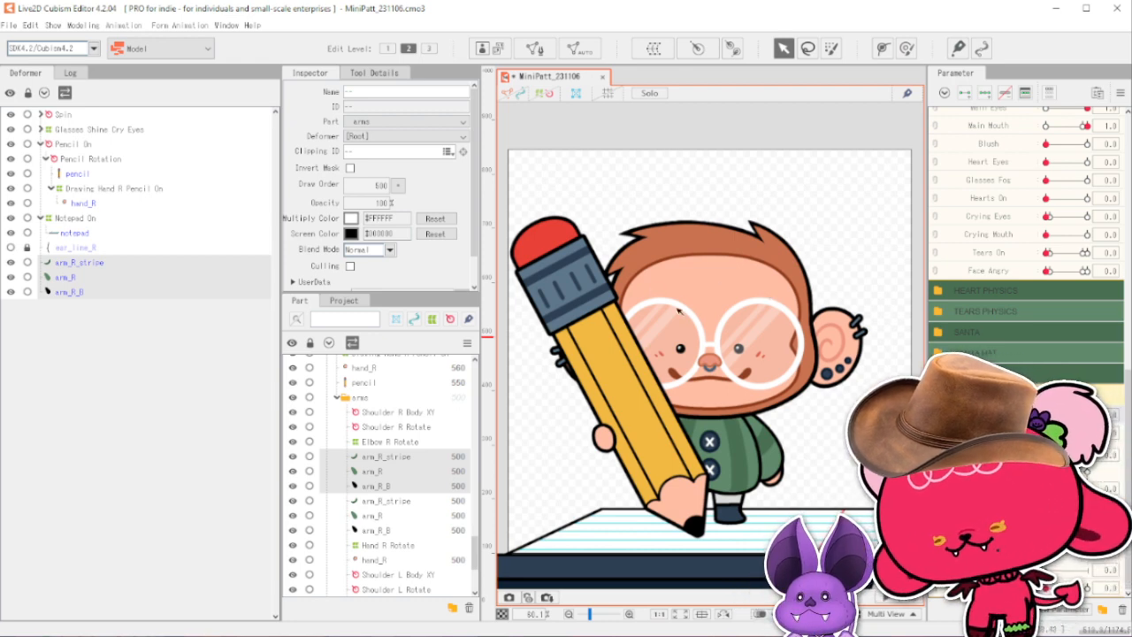
# Show the art meshes and create a warp deformer named Arm R Drawing as parent of the duplicated right arm meshes.
pyautogui.click(510, 95)
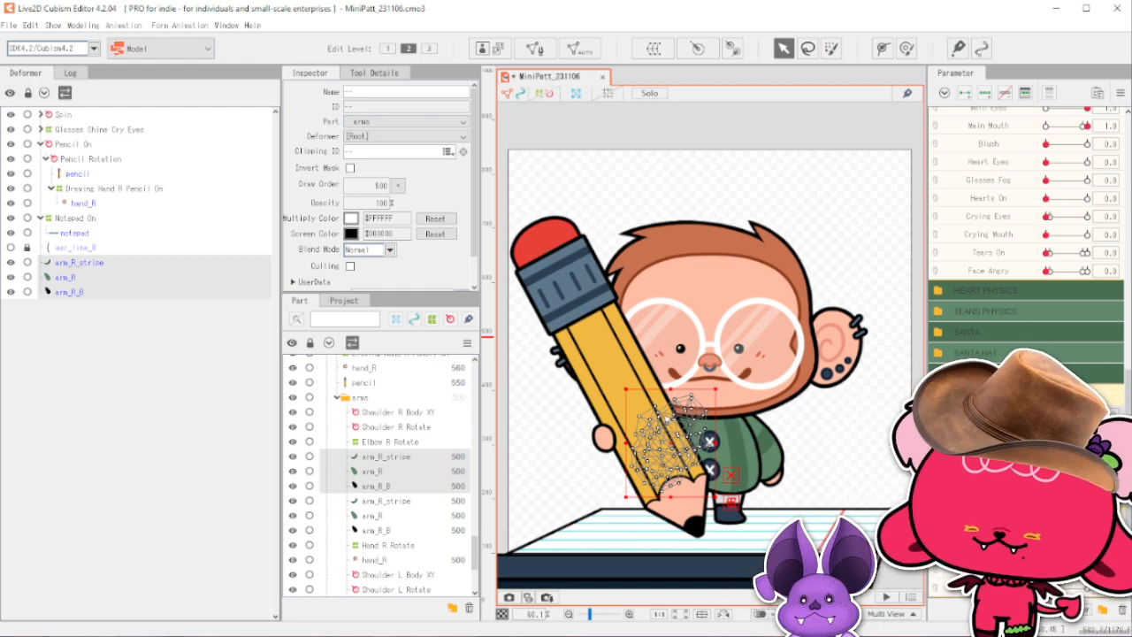
pyautogui.click(654, 49)
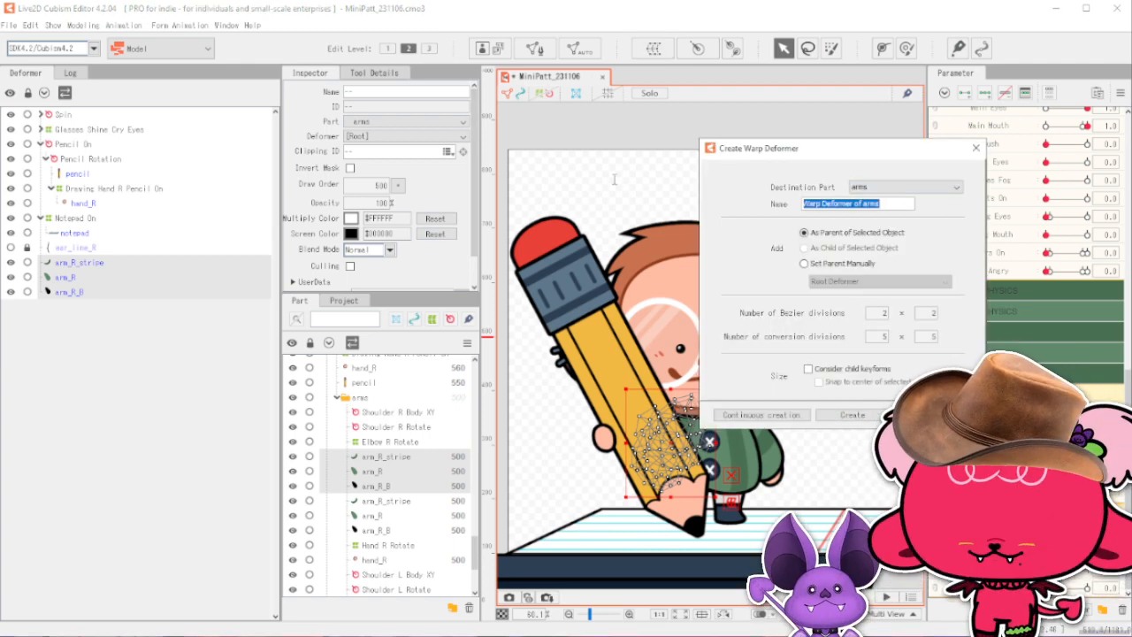
pyautogui.write('Arm R Drawing')
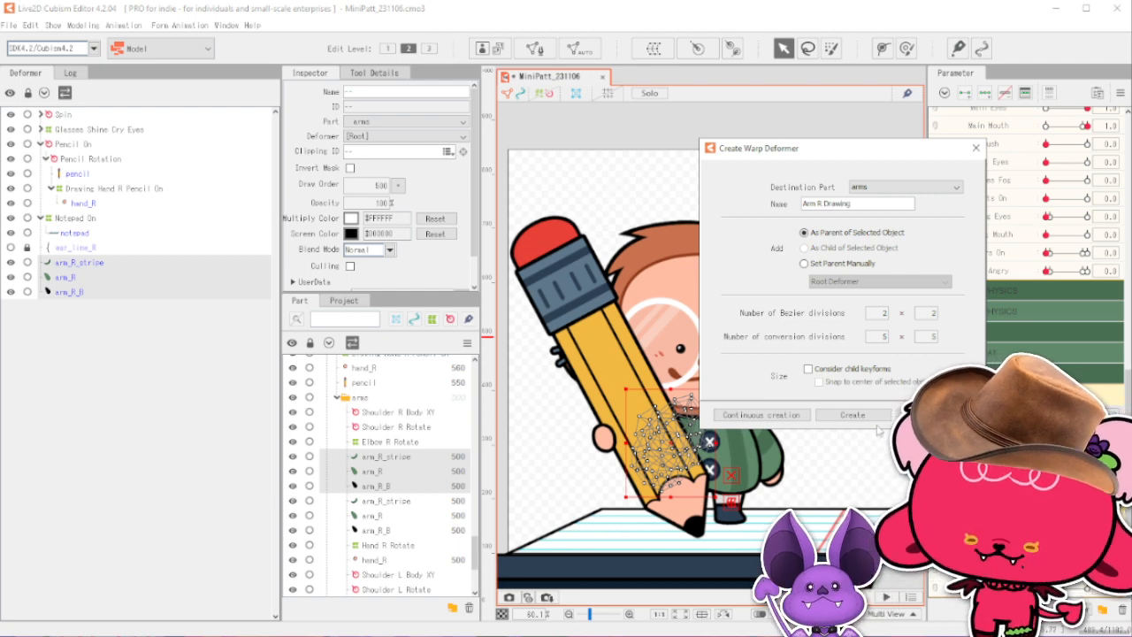
pyautogui.click(844, 415)
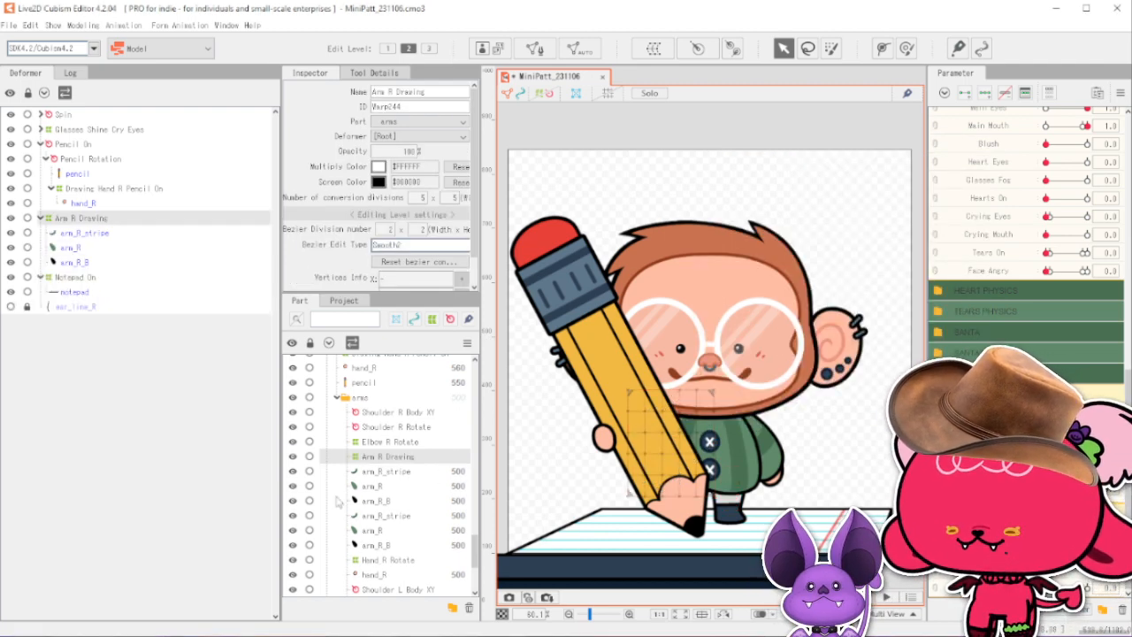
# Hide the original arm_R_stripe, arm_R and arm_R_B meshes and select the duplicated arm_R_B.
pyautogui.moveTo(296, 515); pyautogui.dragTo(295, 546)
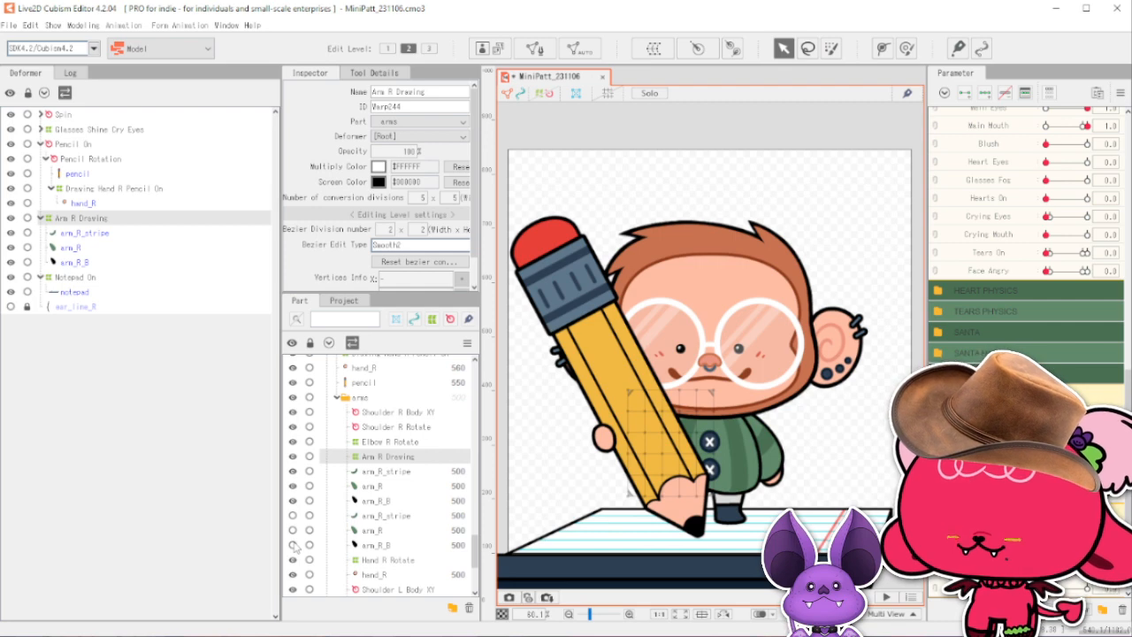
pyautogui.click(389, 502)
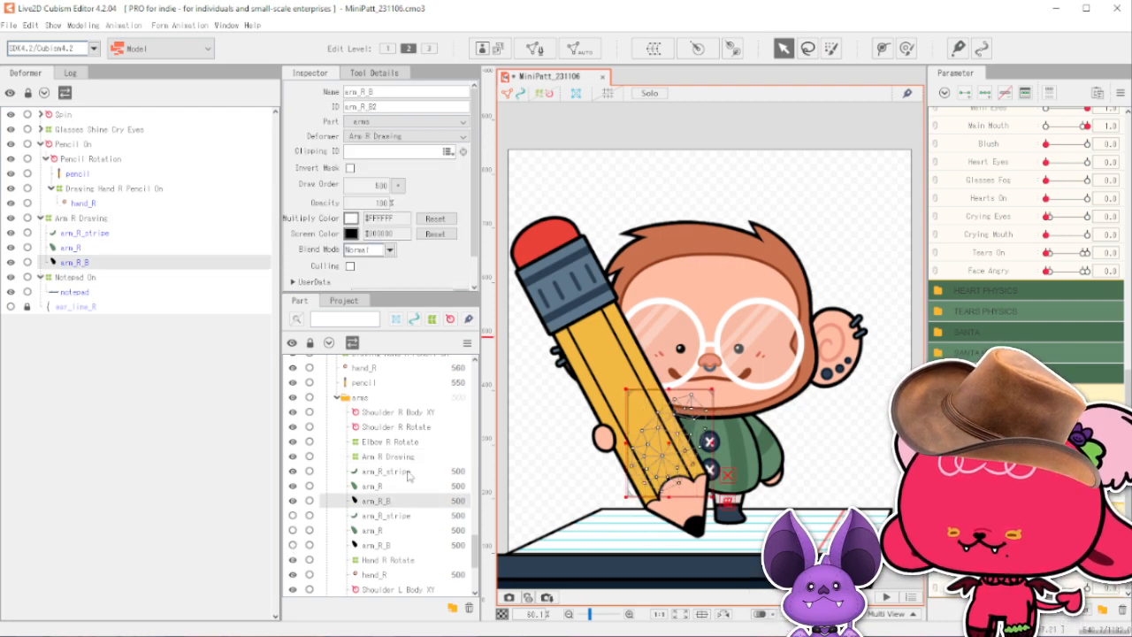
# Set the Arm R Drawing warp deformer's conversion divisions to 7 × 9.
pyautogui.click(388, 456)
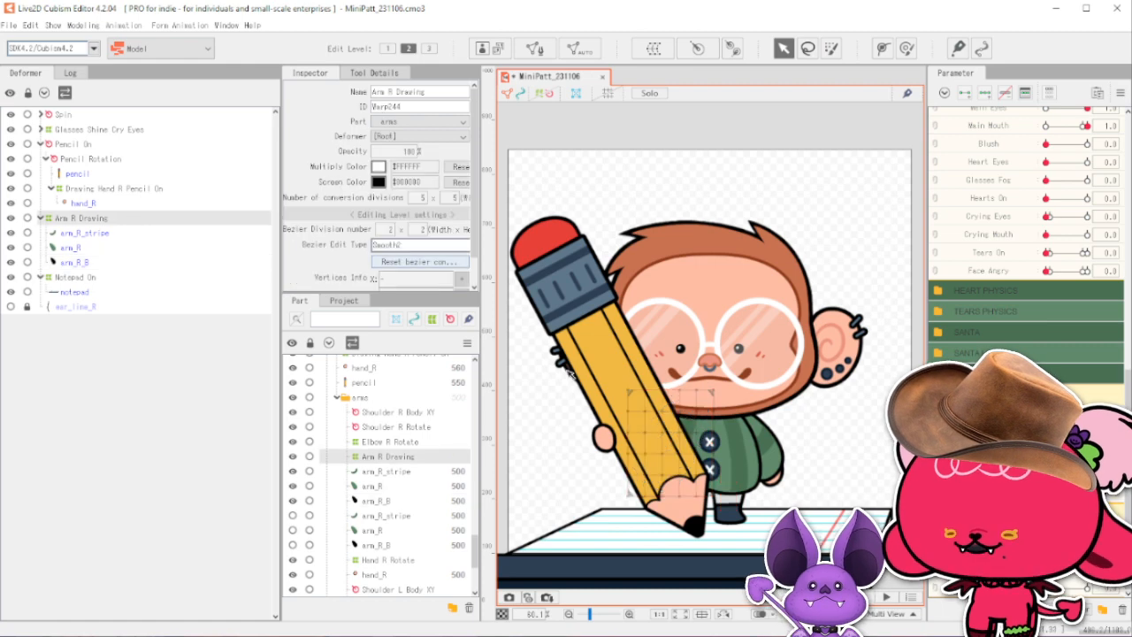
pyautogui.doubleClick(422, 197)
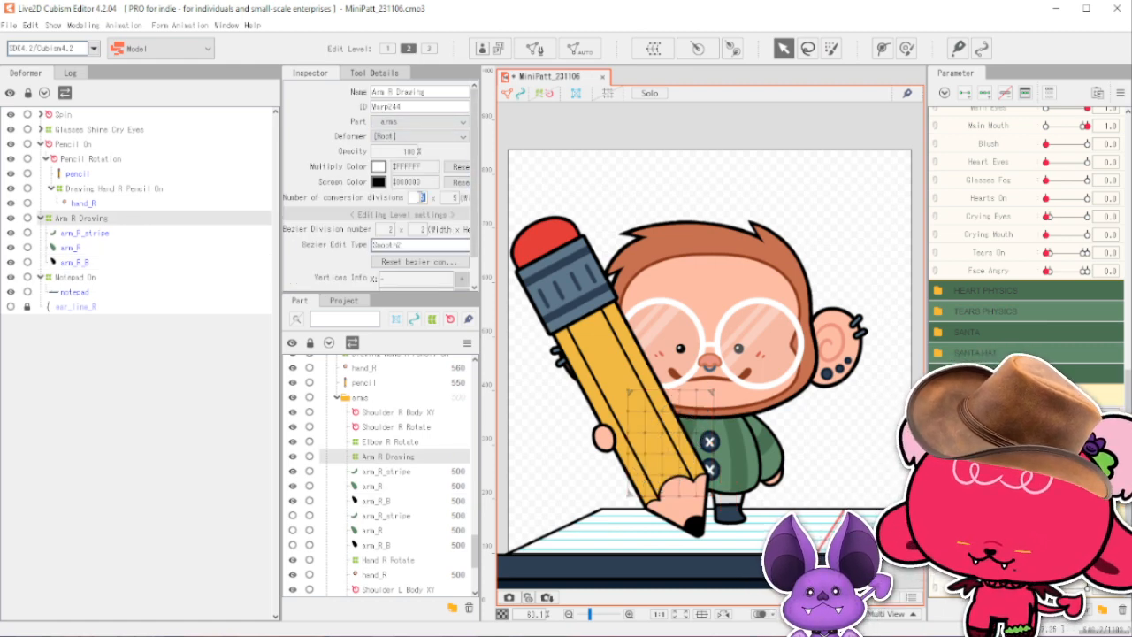
pyautogui.write('2')
pyautogui.press('Return')
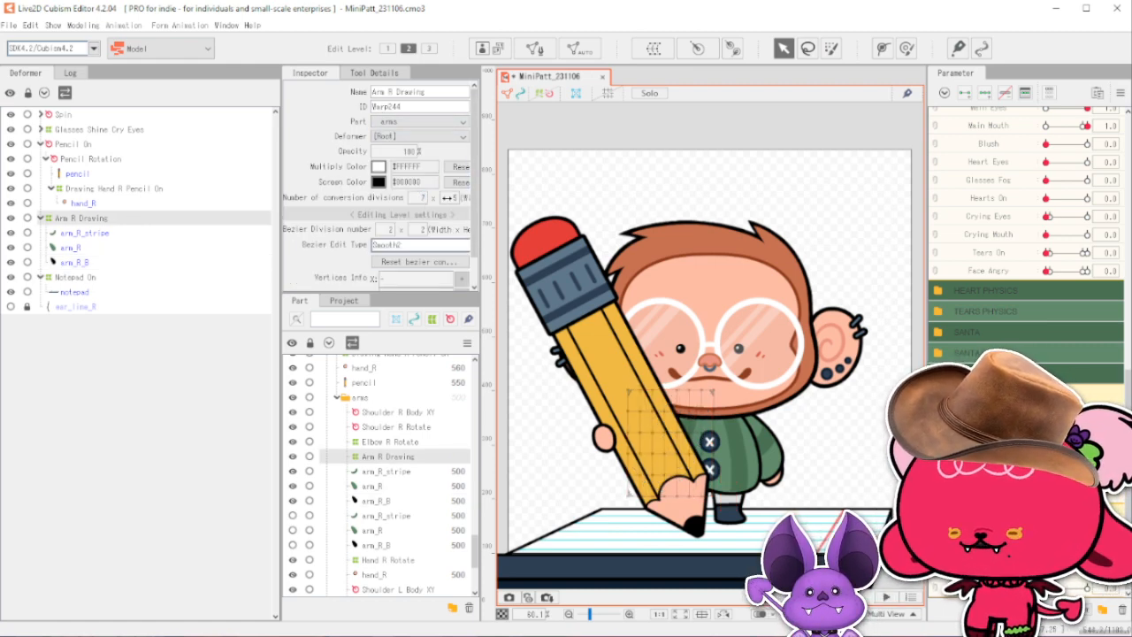
pyautogui.moveTo(453, 197); pyautogui.dragTo(449, 201)
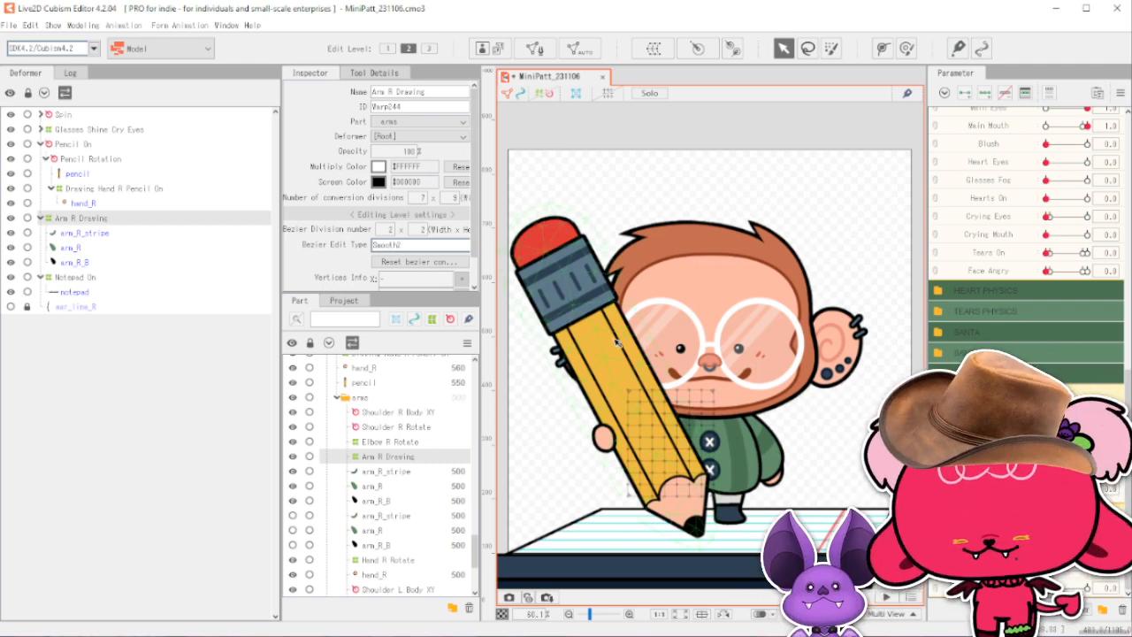
# Set the pencil mesh's opacity to 51% so the right arm shows through it.
pyautogui.click(549, 93)
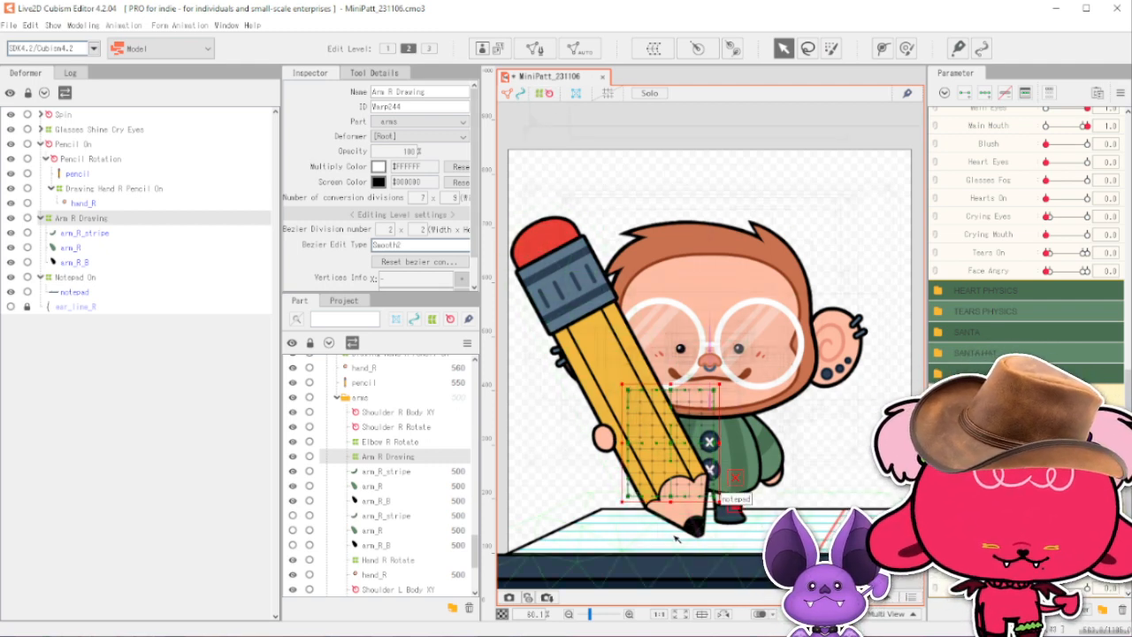
pyautogui.scroll(3, 657, 524)
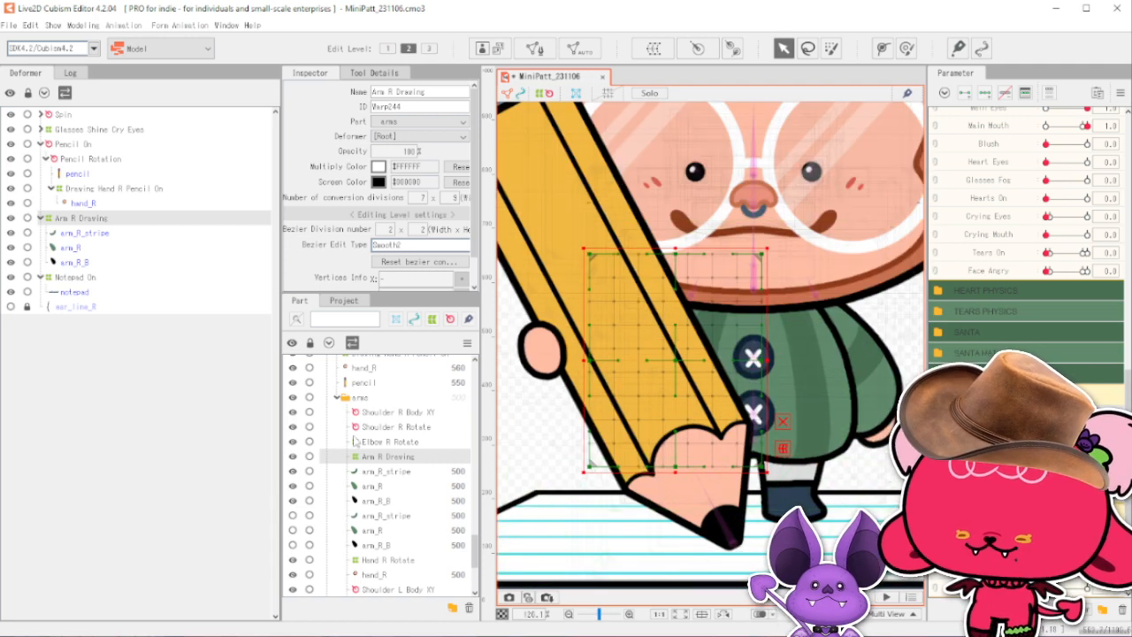
pyautogui.scroll(1, 358, 438)
pyautogui.click(363, 436)
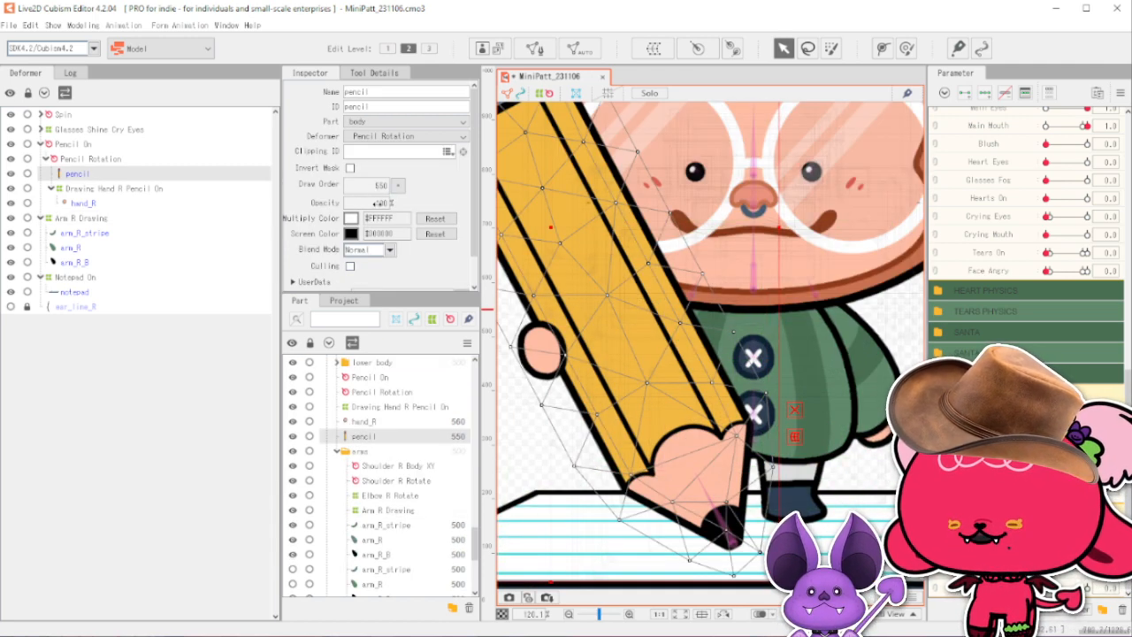
pyautogui.moveTo(376, 203); pyautogui.dragTo(390, 202)
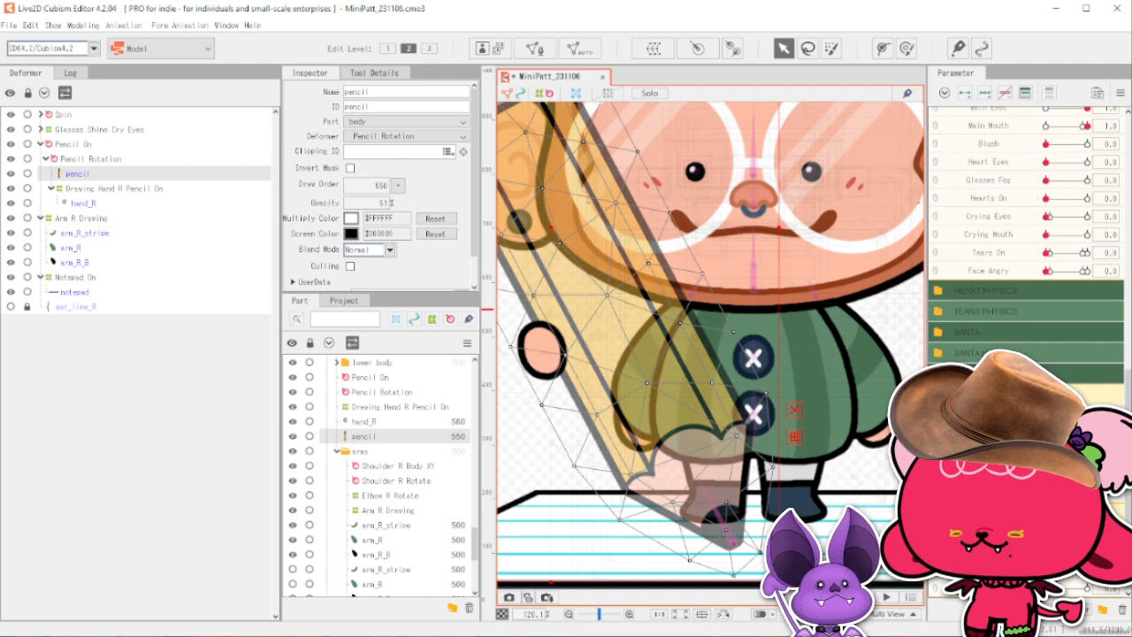
# Check the Arm R Drawing warp deformer together with its duplicated arm meshes on the canvas.
pyautogui.scroll(-1, 407, 537)
pyautogui.click(406, 500)
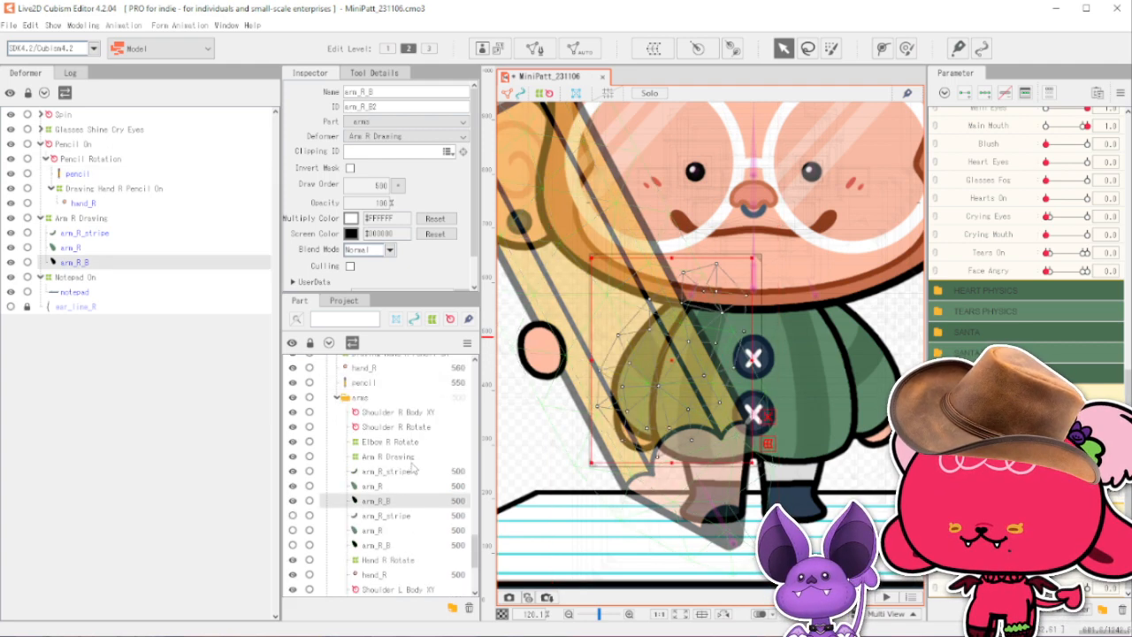
pyautogui.keyDown('shift'); pyautogui.click(412, 458); pyautogui.keyUp('shift')
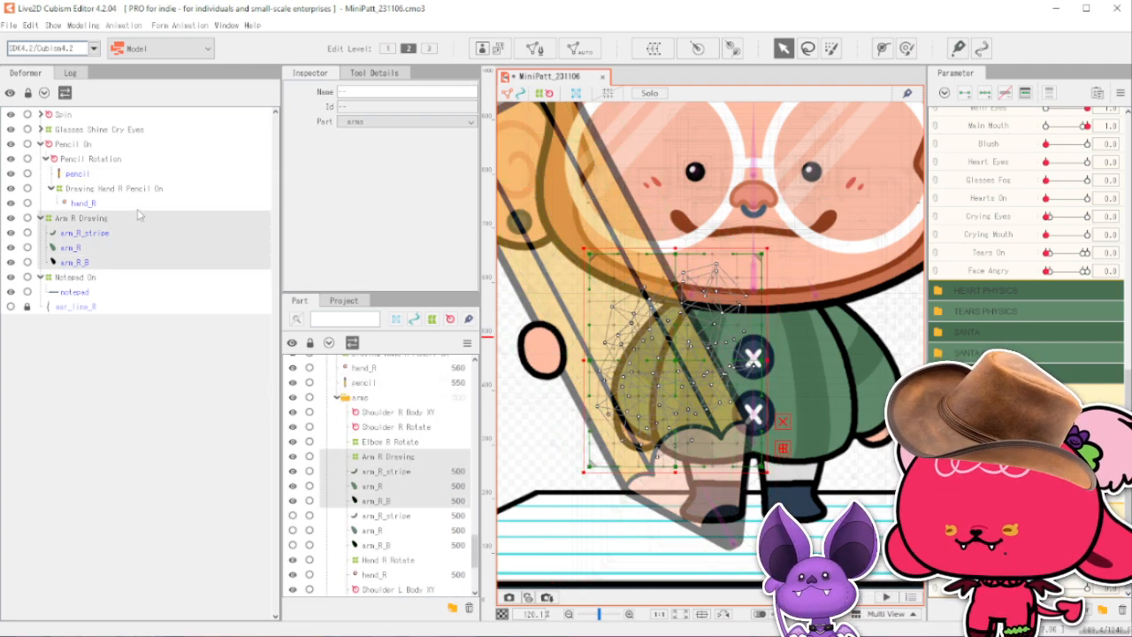
pyautogui.click(139, 217)
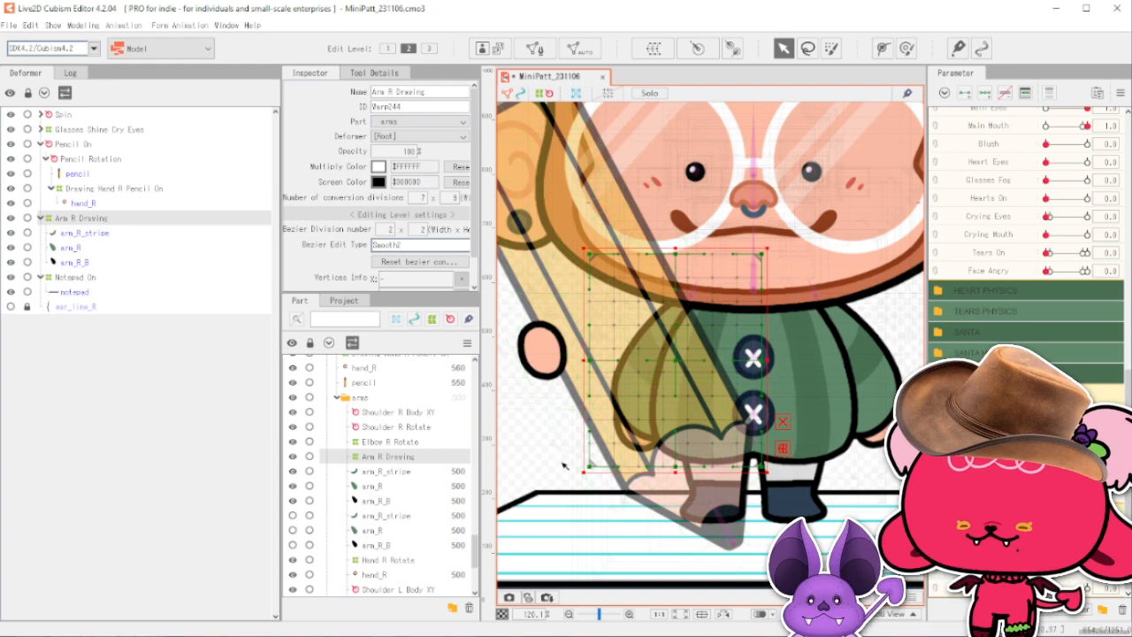
# Duplicate the right arm's hand_R mesh, order it after the duplicated arm_R_B, and place it inside the Arm R Drawing deformer.
pyautogui.click(395, 575)
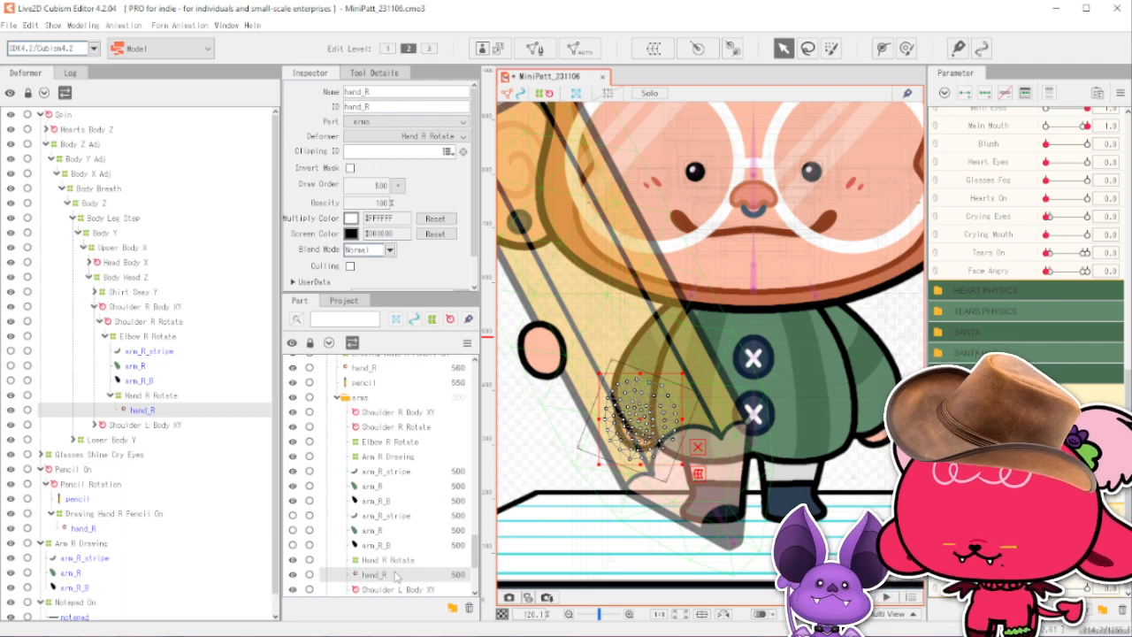
pyautogui.hotkey('ctrl', 'v')
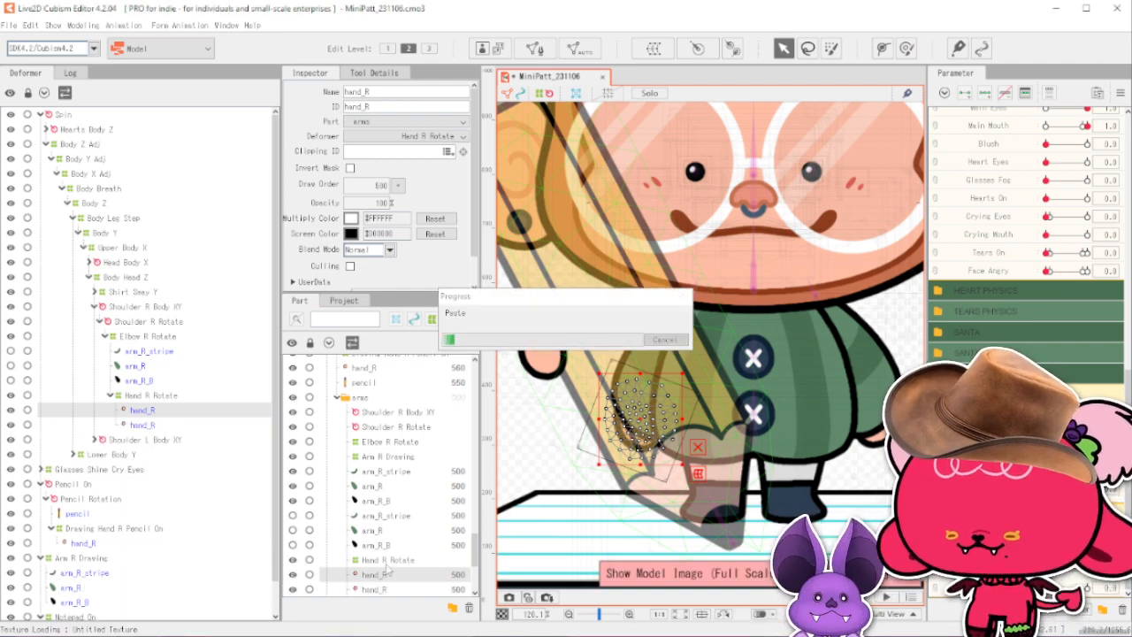
pyautogui.moveTo(386, 575); pyautogui.dragTo(397, 512)
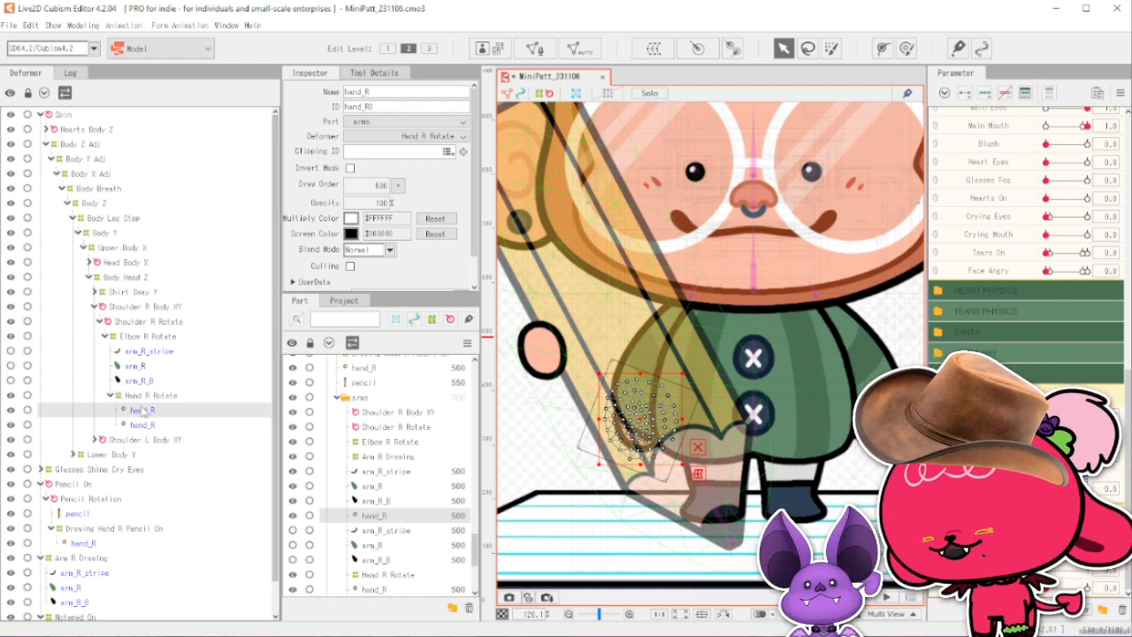
pyautogui.scroll(-1, 156, 364)
pyautogui.moveTo(153, 376); pyautogui.dragTo(98, 529)
pyautogui.click(100, 517)
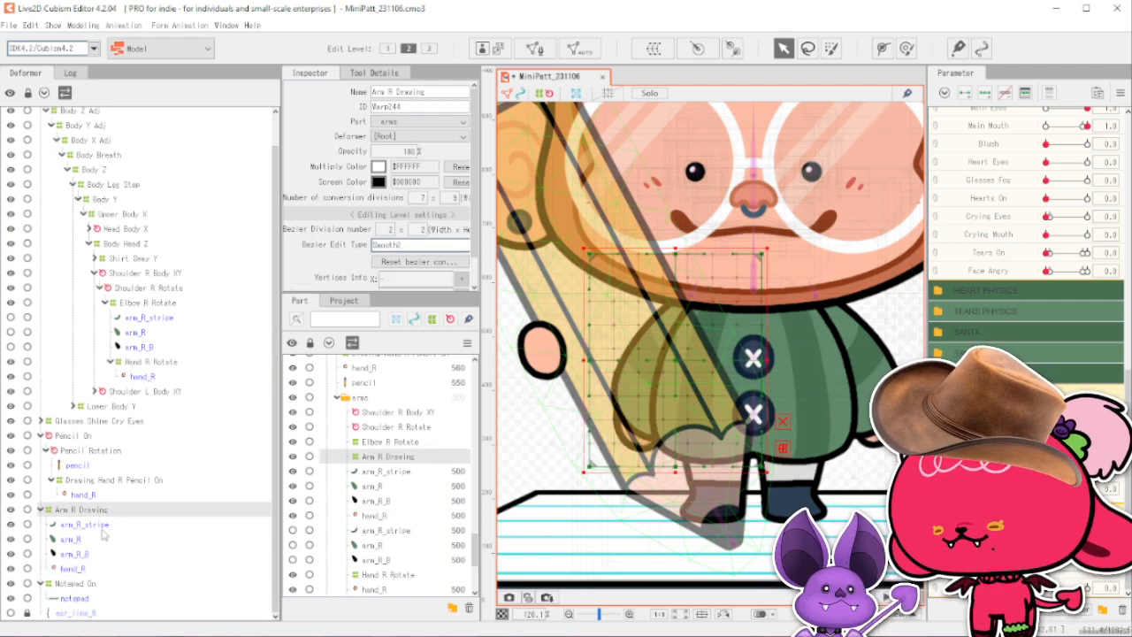
pyautogui.click(73, 569)
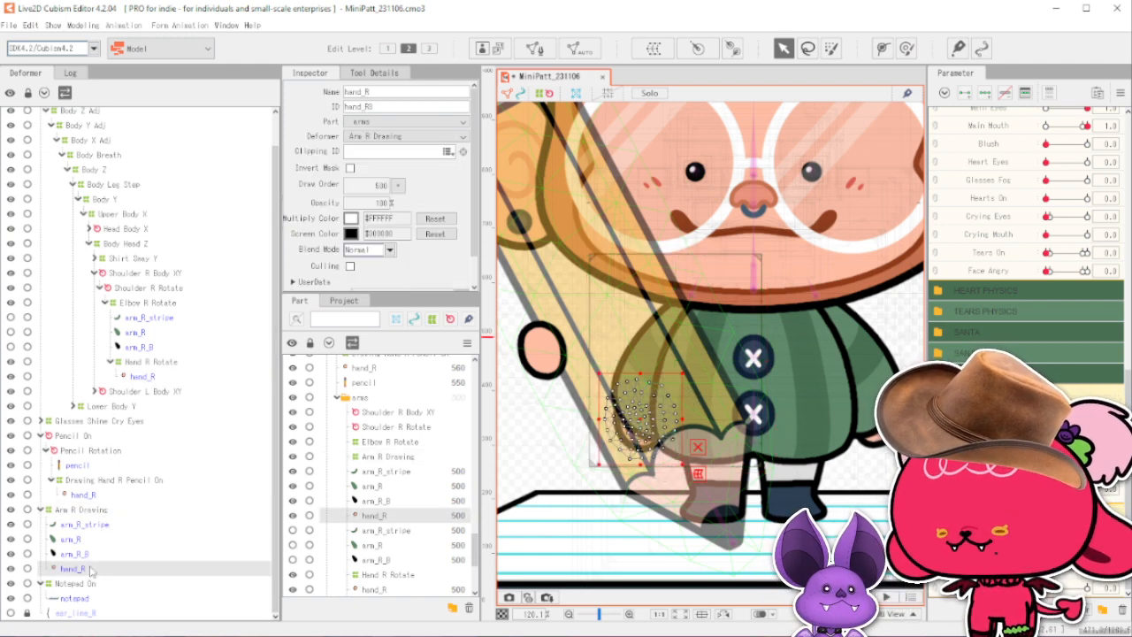
pyautogui.keyDown('shift'); pyautogui.click(103, 526); pyautogui.keyUp('shift')
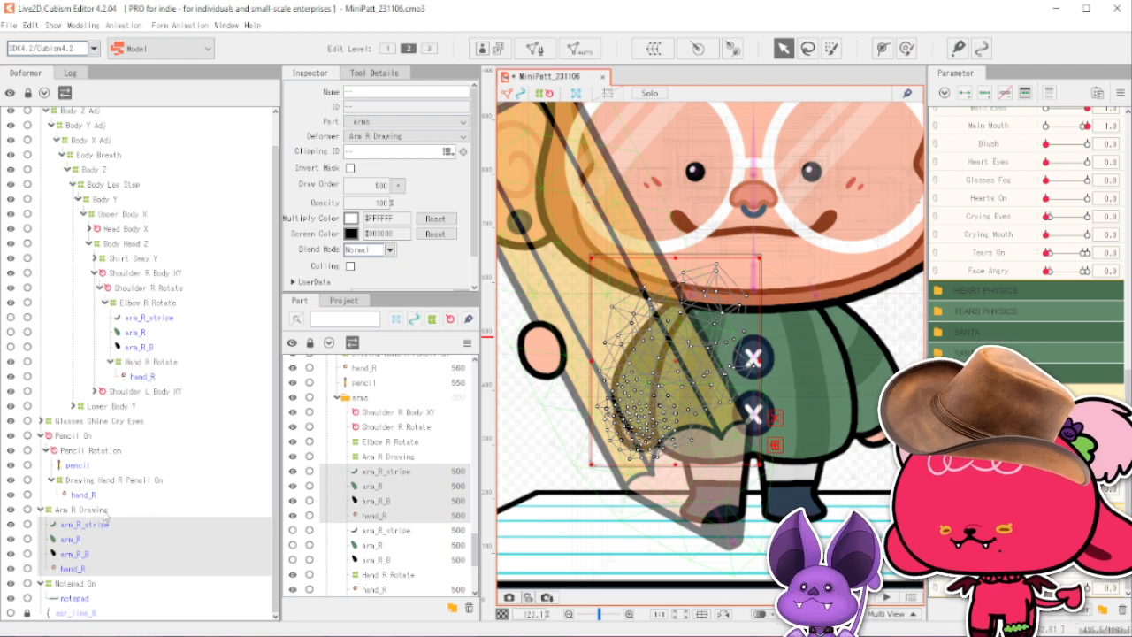
# Bend the Arm R Drawing warp deformer outward, moving its outer and lower points away from the body and its upper points inward.
pyautogui.click(82, 511)
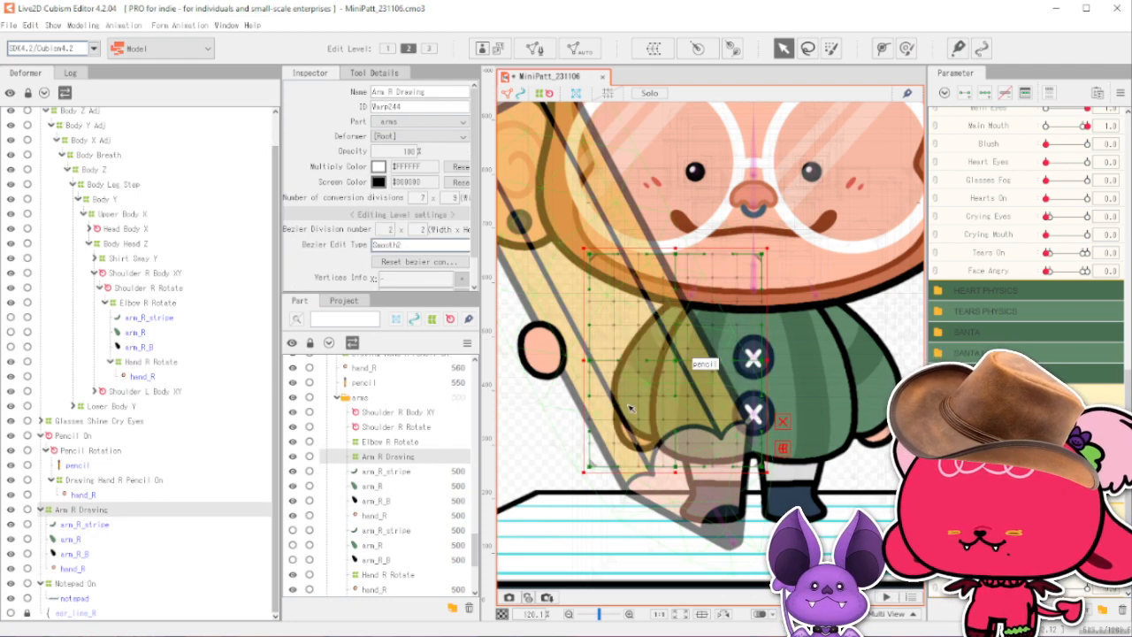
pyautogui.doubleClick(973, 357)
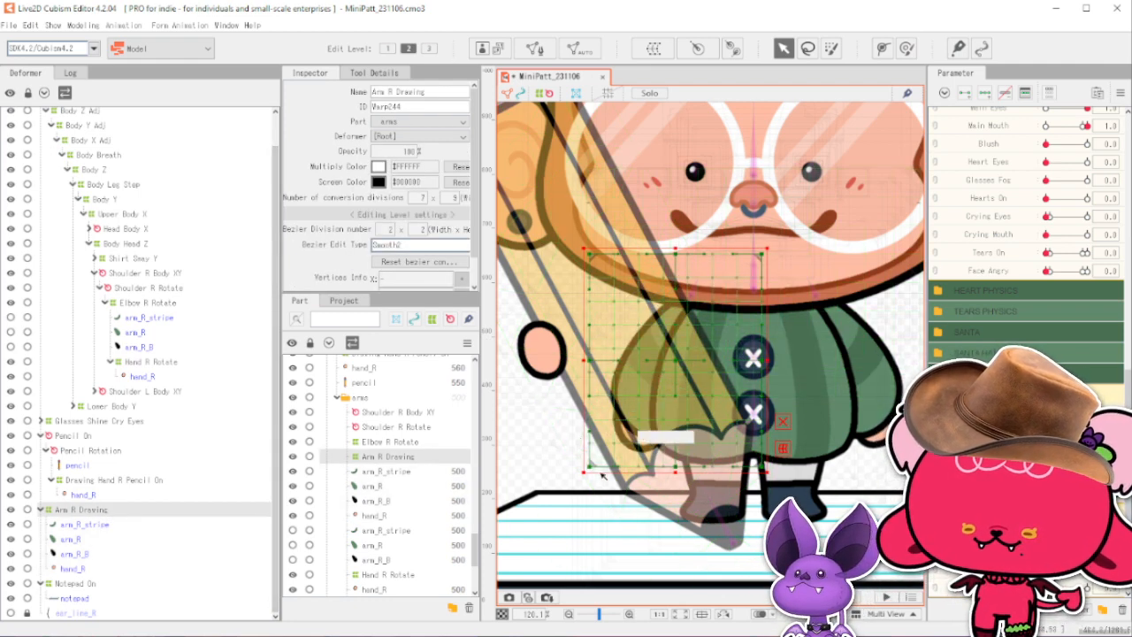
pyautogui.moveTo(619, 394); pyautogui.dragTo(557, 380)
pyautogui.moveTo(590, 325); pyautogui.dragTo(574, 324)
pyautogui.moveTo(675, 467); pyautogui.dragTo(633, 429)
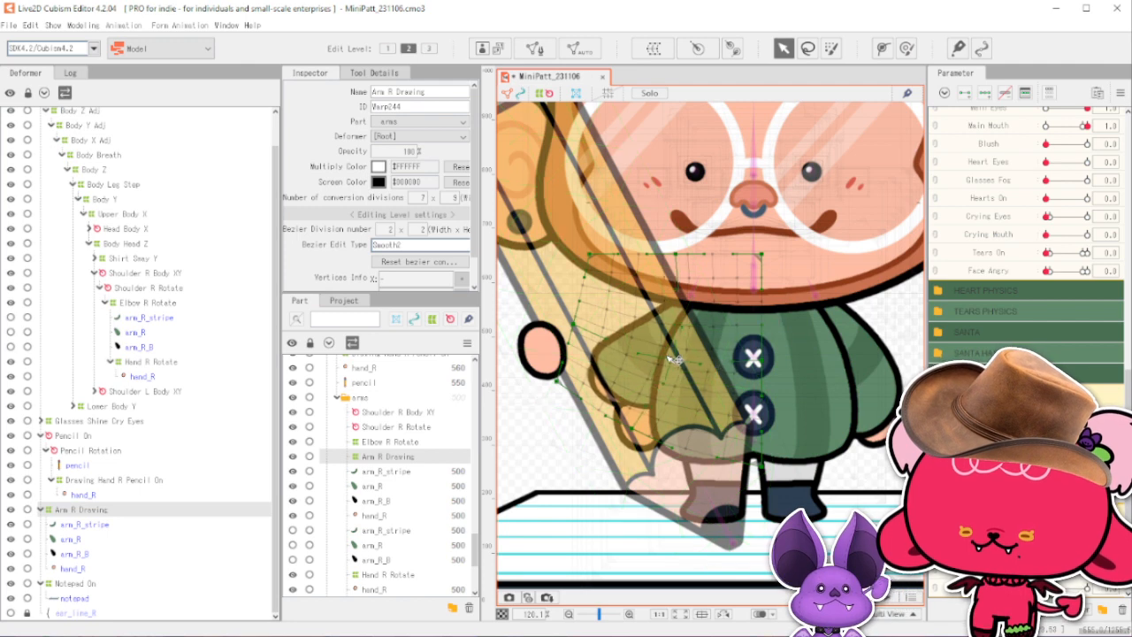
pyautogui.moveTo(683, 355); pyautogui.dragTo(672, 338)
pyautogui.moveTo(678, 260); pyautogui.dragTo(697, 270)
pyautogui.moveTo(766, 256); pyautogui.dragTo(775, 270)
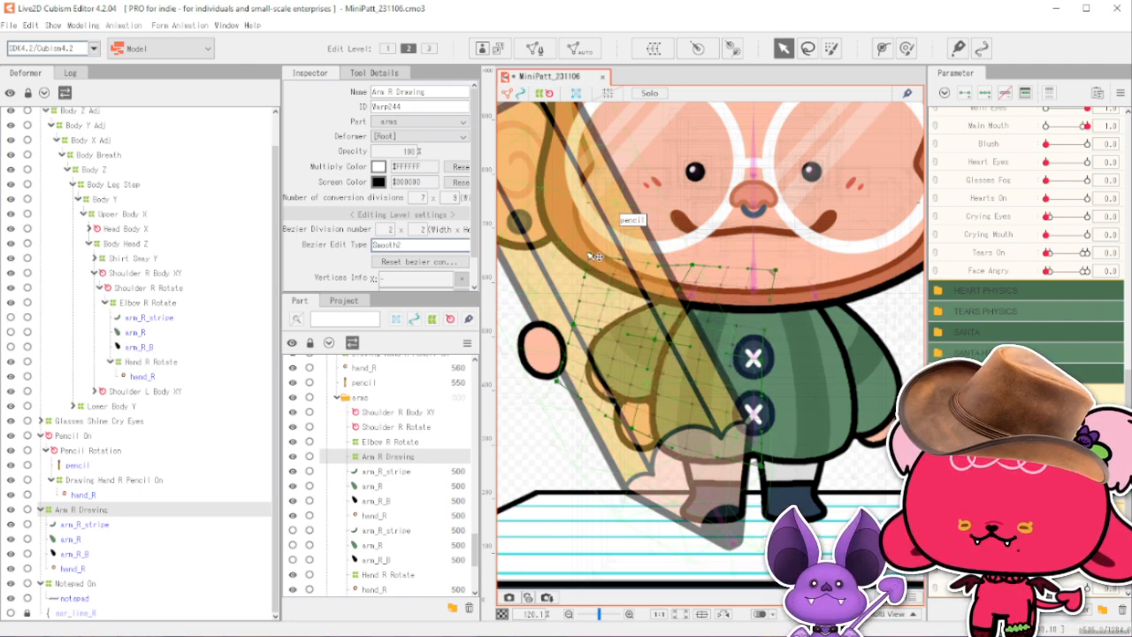
# Raise and extend the forearm with the Arm R Drawing deformer until the duplicated hand meets the pencil-holding hand.
pyautogui.moveTo(609, 259); pyautogui.dragTo(623, 260)
pyautogui.moveTo(643, 436); pyautogui.dragTo(611, 423)
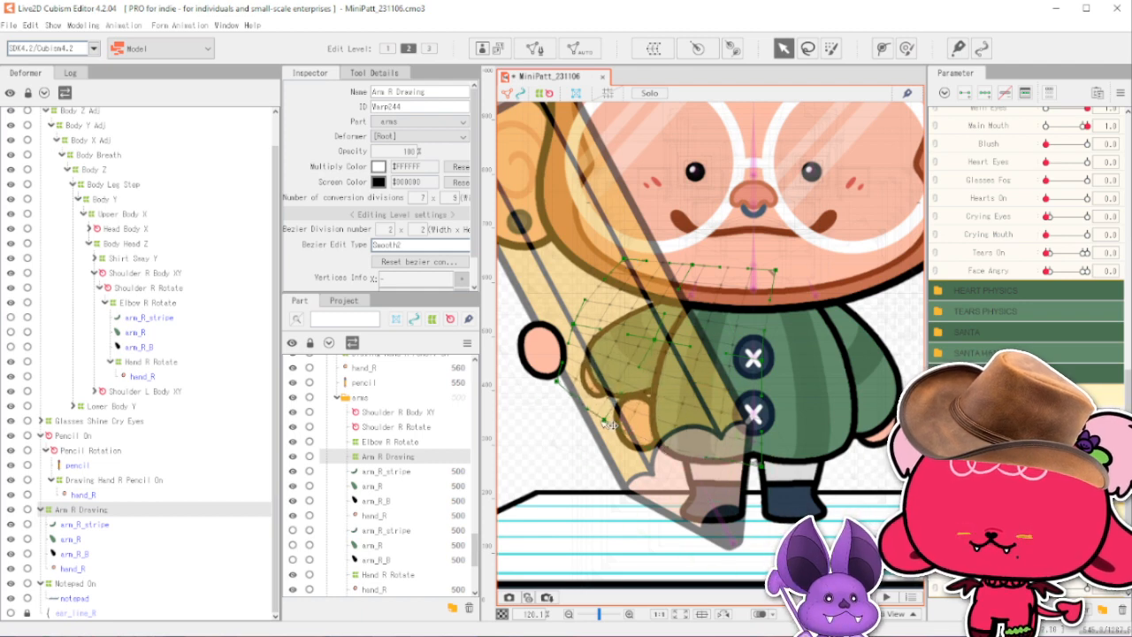
pyautogui.moveTo(585, 335); pyautogui.dragTo(579, 304)
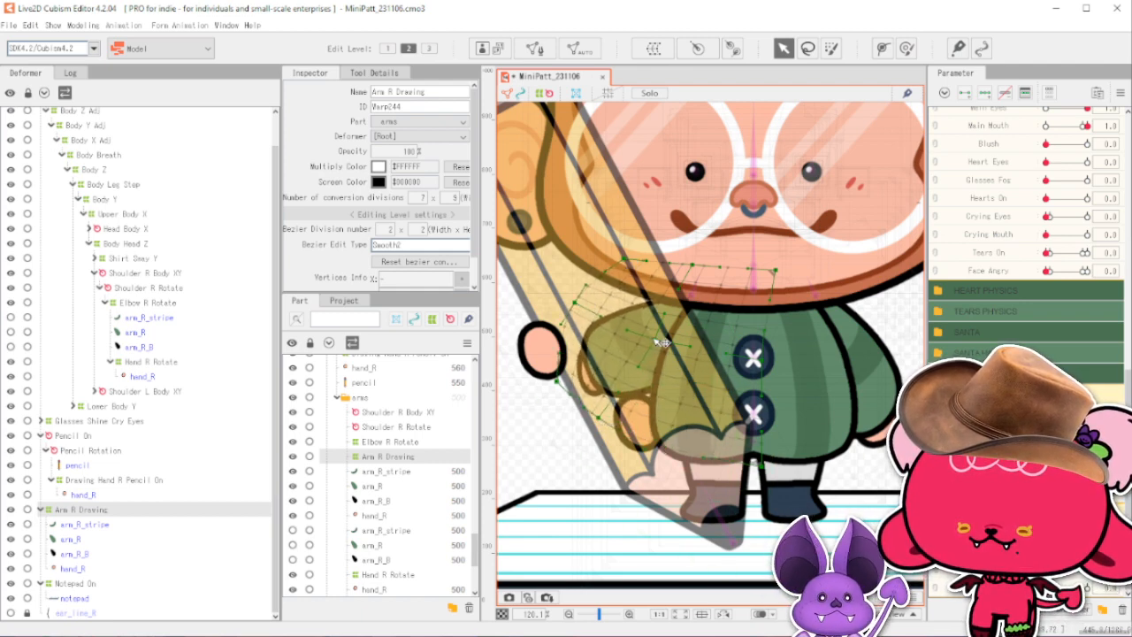
pyautogui.moveTo(656, 340); pyautogui.dragTo(636, 337)
pyautogui.moveTo(557, 382); pyautogui.dragTo(547, 353)
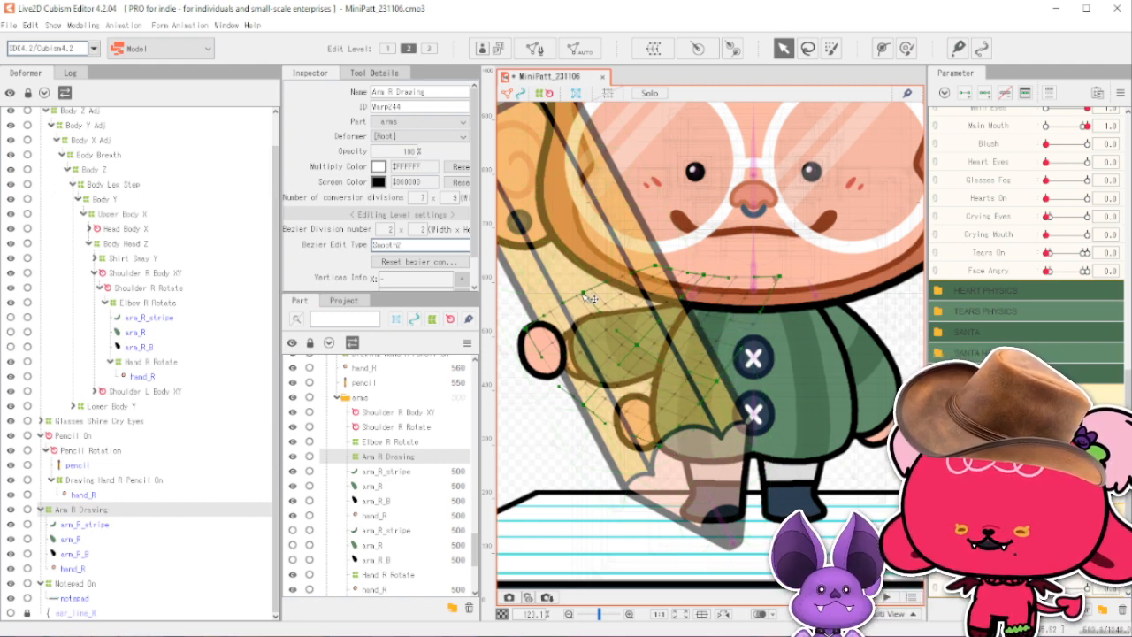
# Refine the outer corner, upper edge and lower edge points of the Arm R Drawing deformer to smooth the sleeve.
pyautogui.moveTo(527, 329); pyautogui.dragTo(515, 320)
pyautogui.moveTo(584, 293); pyautogui.dragTo(595, 293)
pyautogui.moveTo(584, 406); pyautogui.dragTo(587, 408)
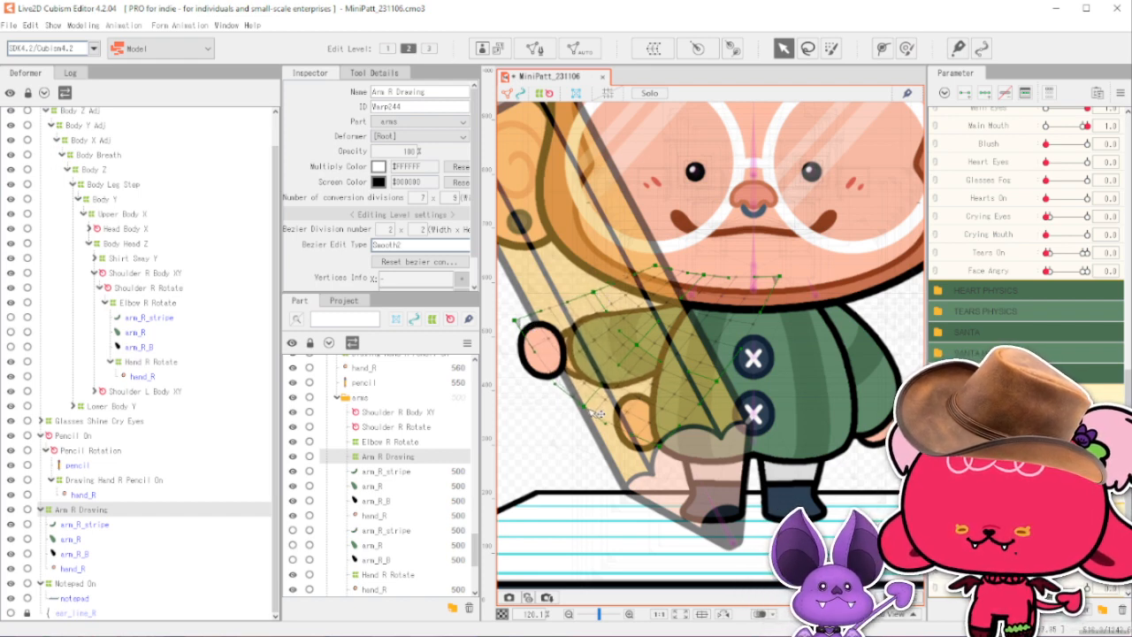
pyautogui.moveTo(659, 444); pyautogui.dragTo(654, 449)
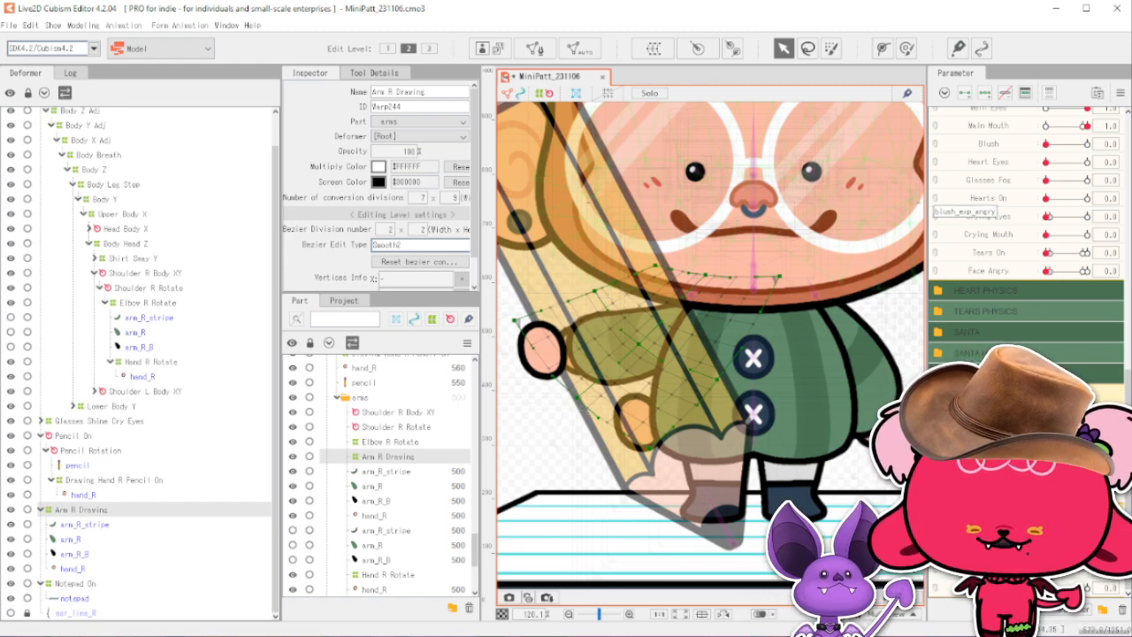
pyautogui.moveTo(1063, 425)
pyautogui.mouseDown()
pyautogui.moveTo(1047, 425)
pyautogui.moveTo(1087, 424)
pyautogui.moveTo(1056, 424)
pyautogui.mouseUp()
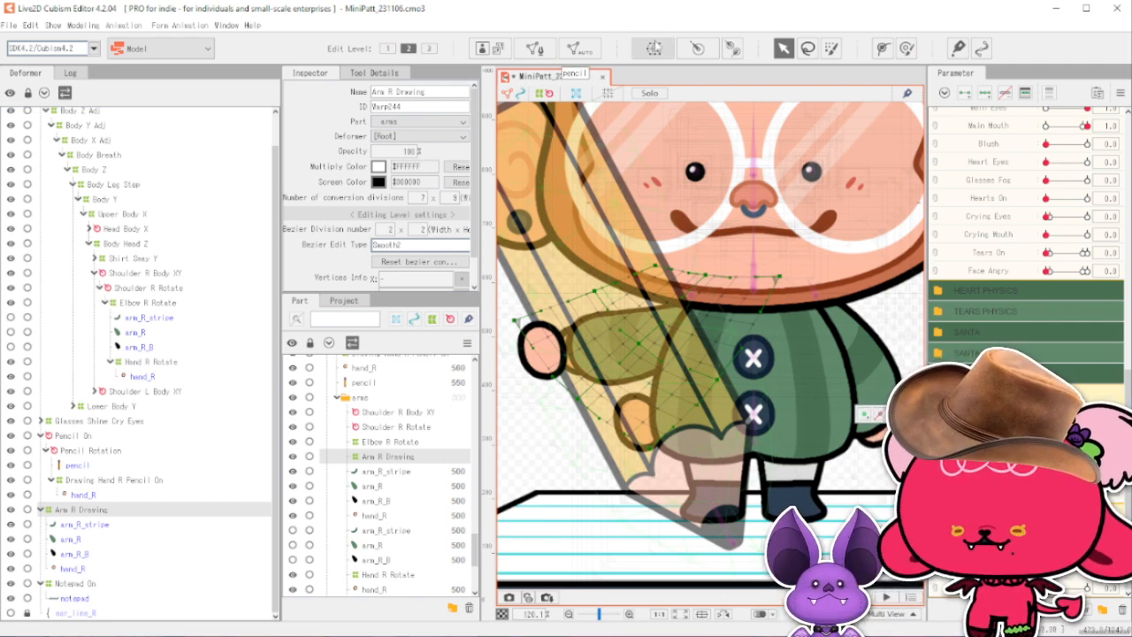
# Create a warp deformer named Arm R Drawing XY as parent of the Arm R Drawing deformer.
pyautogui.click(655, 47)
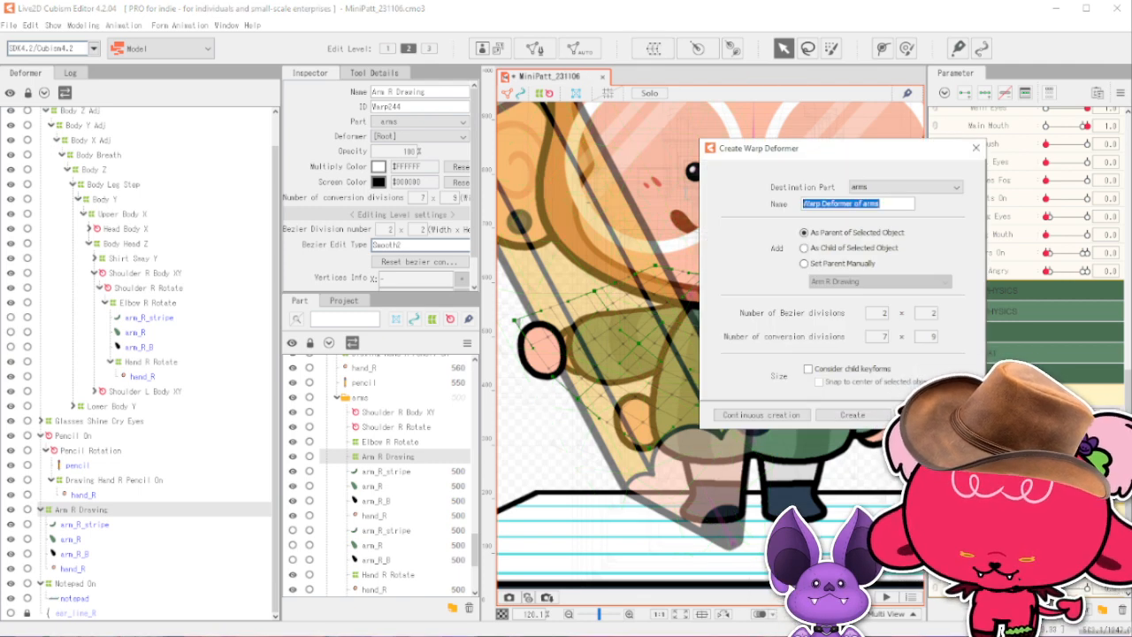
pyautogui.write('Arm R Drawing XY')
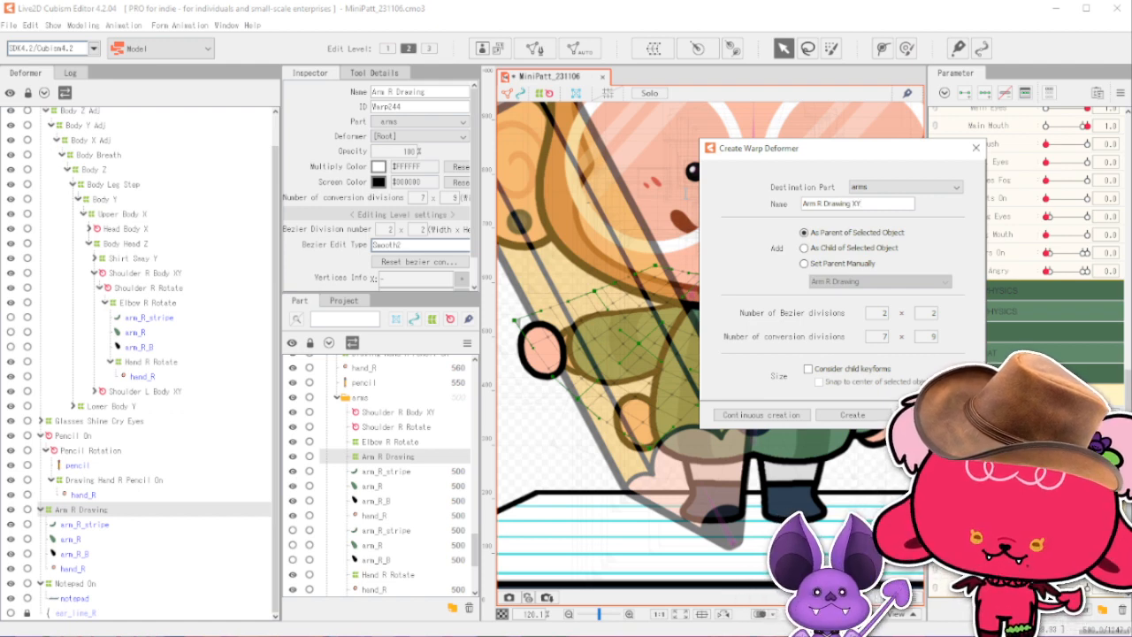
pyautogui.click(840, 414)
pyautogui.scroll(-3, 724, 383)
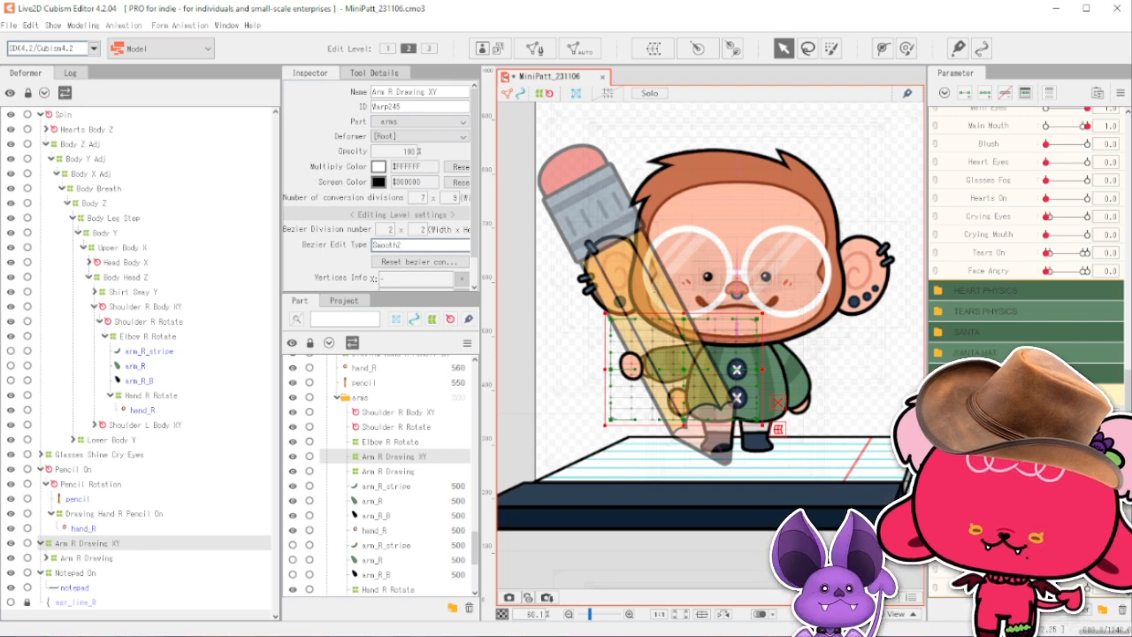
# Pose the body turned to the side and shift the Arm R Drawing XY deformer's inner area to adjust the drawing arm.
pyautogui.scroll(1, 1027, 221)
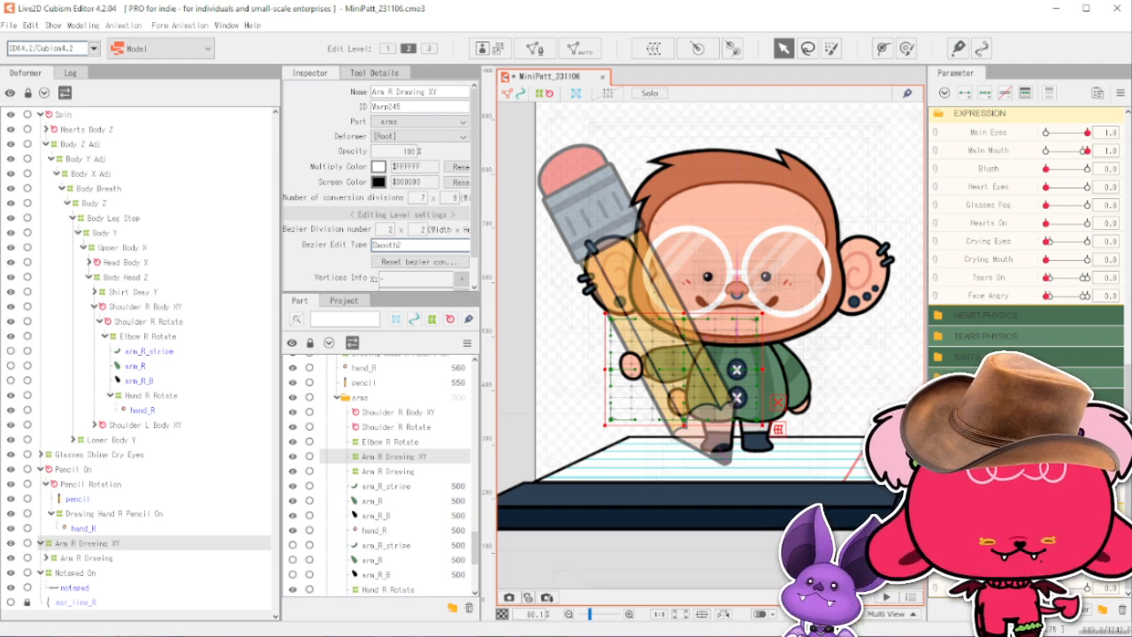
pyautogui.scroll(2, 857, 414)
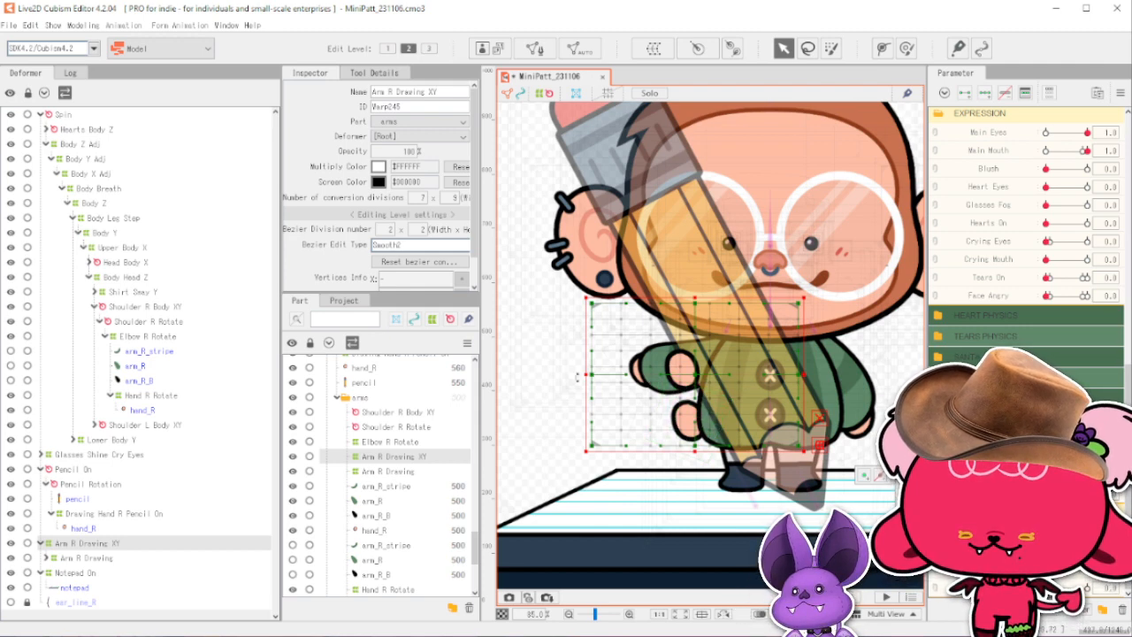
pyautogui.moveTo(580, 374); pyautogui.dragTo(636, 376)
pyautogui.hotkey('ctrl', 'z')
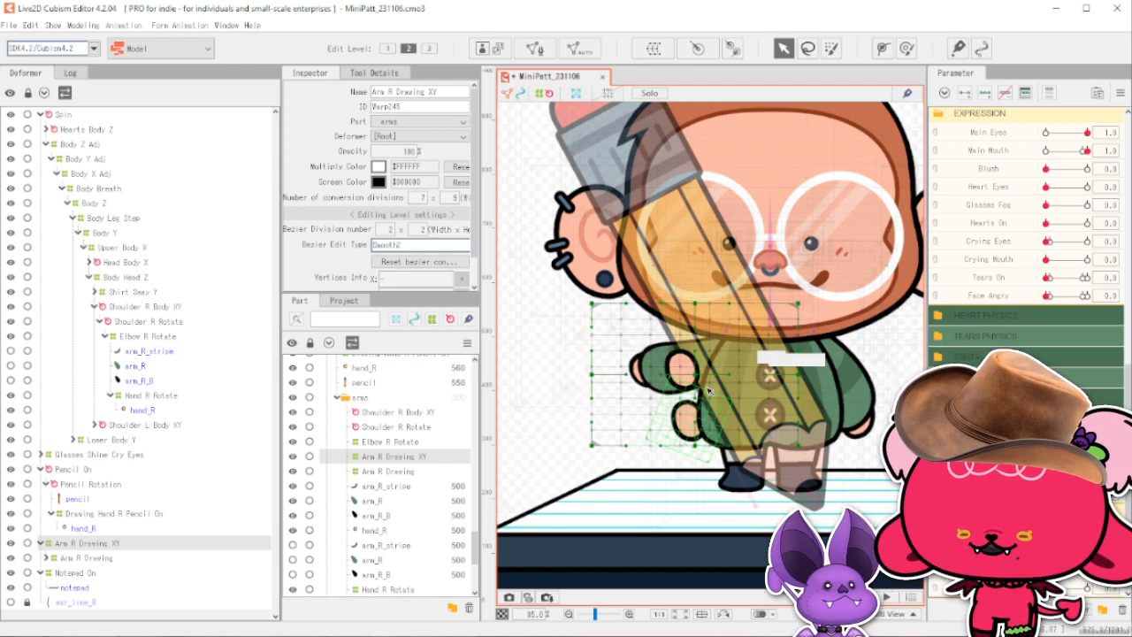
pyautogui.moveTo(734, 385); pyautogui.dragTo(713, 379)
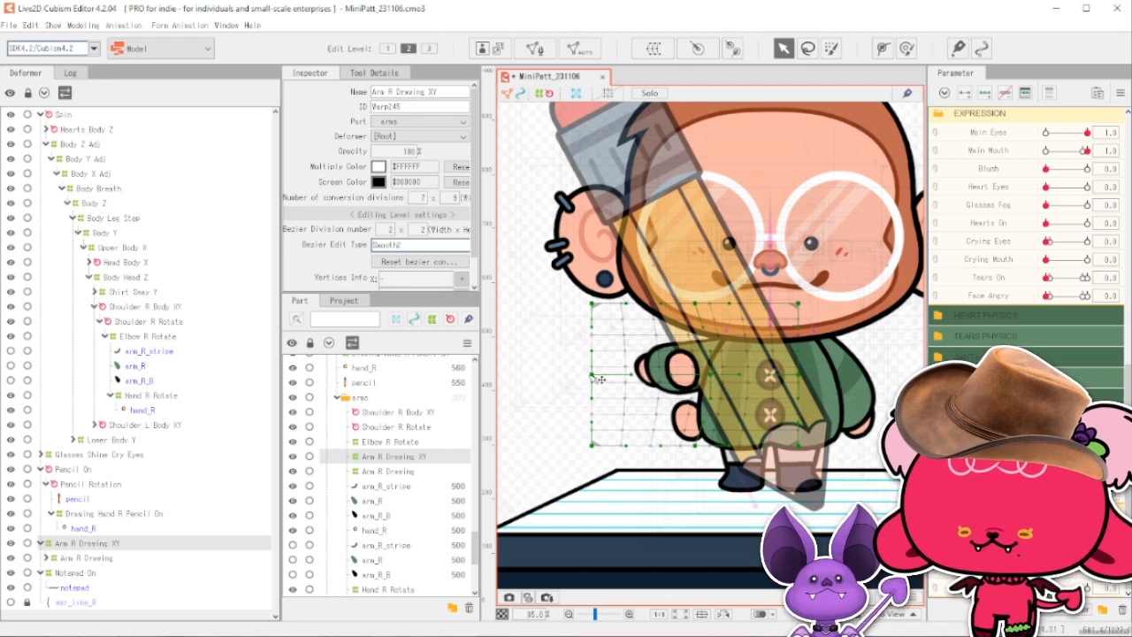
# Pull the outer edge points of the Arm R Drawing XY deformer inward to shorten the arm in the turned pose.
pyautogui.moveTo(600, 380); pyautogui.dragTo(610, 376)
pyautogui.moveTo(599, 305); pyautogui.dragTo(609, 306)
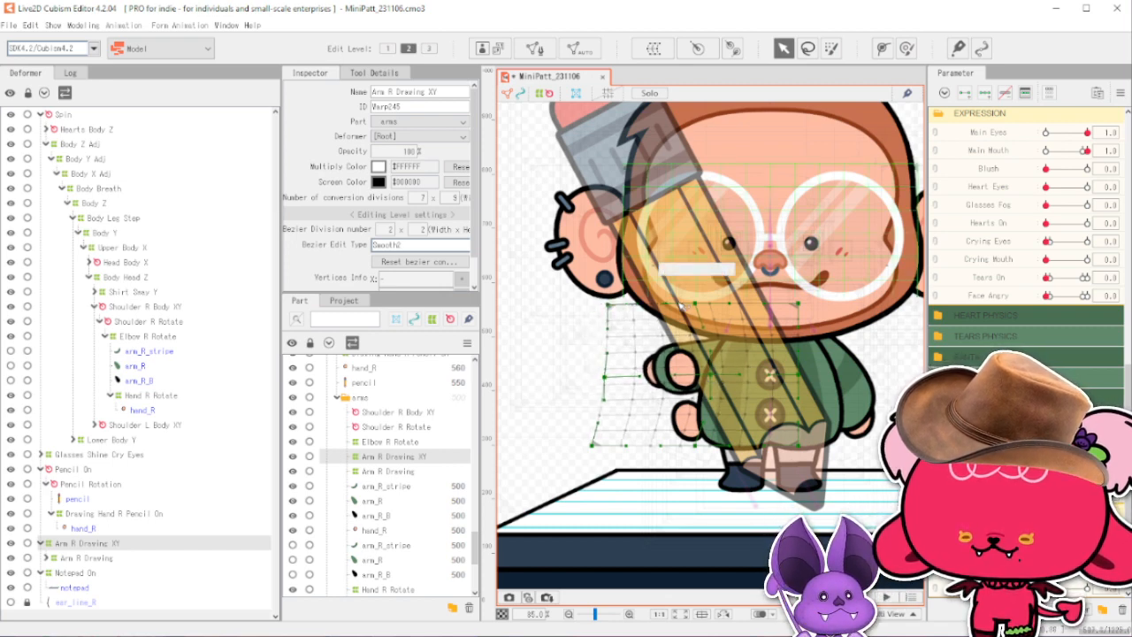
pyautogui.moveTo(604, 376); pyautogui.dragTo(607, 376)
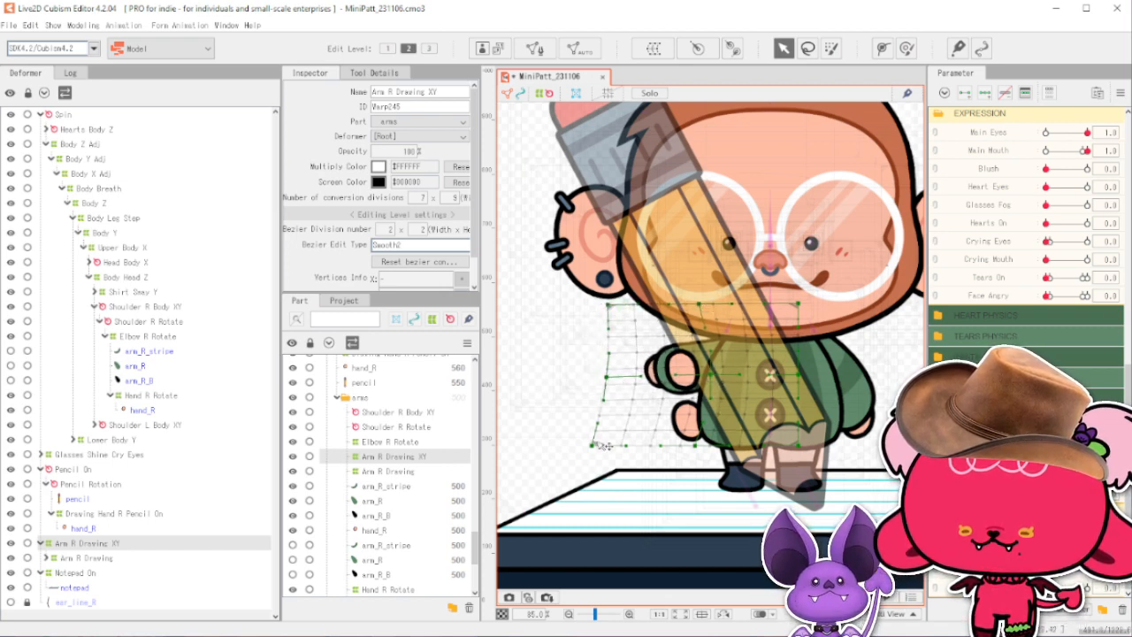
pyautogui.moveTo(593, 442); pyautogui.dragTo(607, 445)
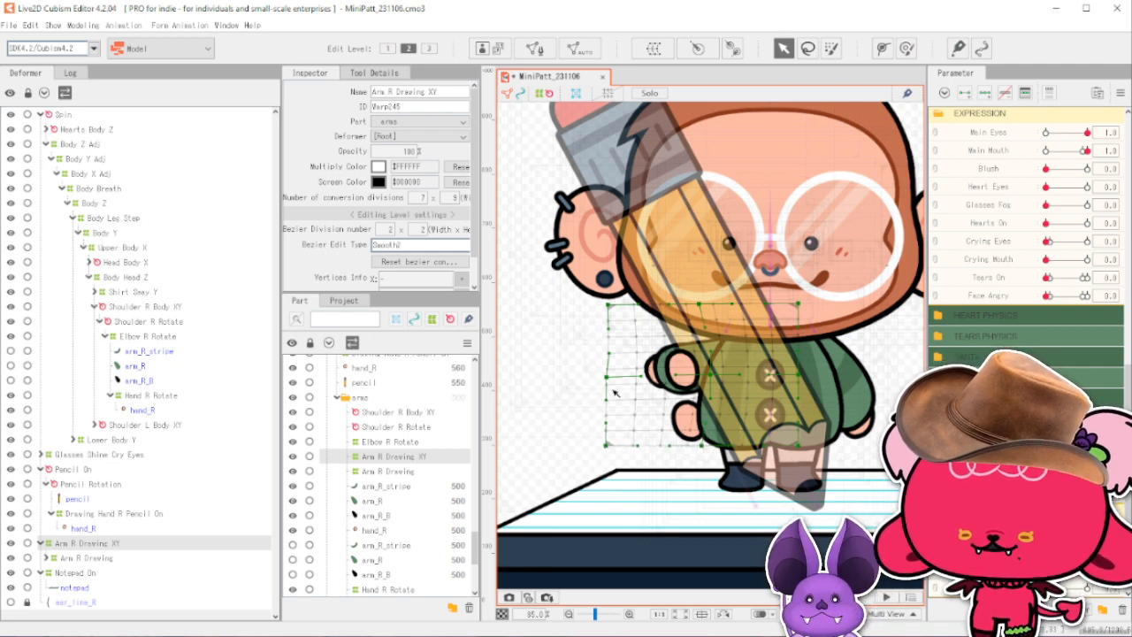
pyautogui.moveTo(608, 379)
pyautogui.mouseDown()
pyautogui.moveTo(628, 382)
pyautogui.moveTo(610, 384)
pyautogui.mouseUp()
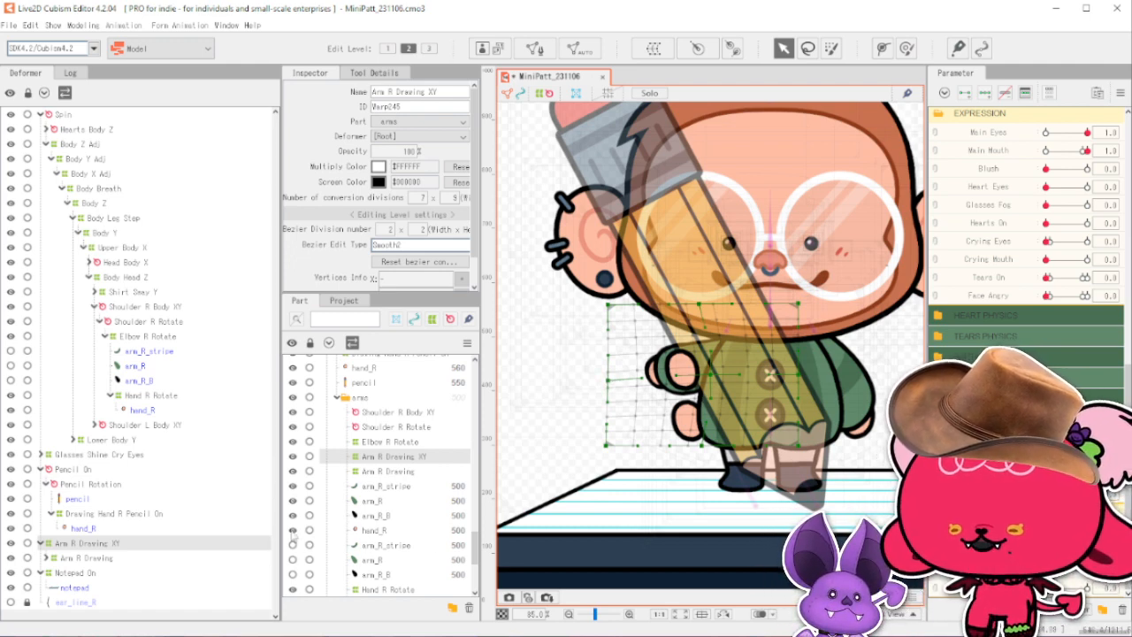
pyautogui.scroll(-2, 296, 531)
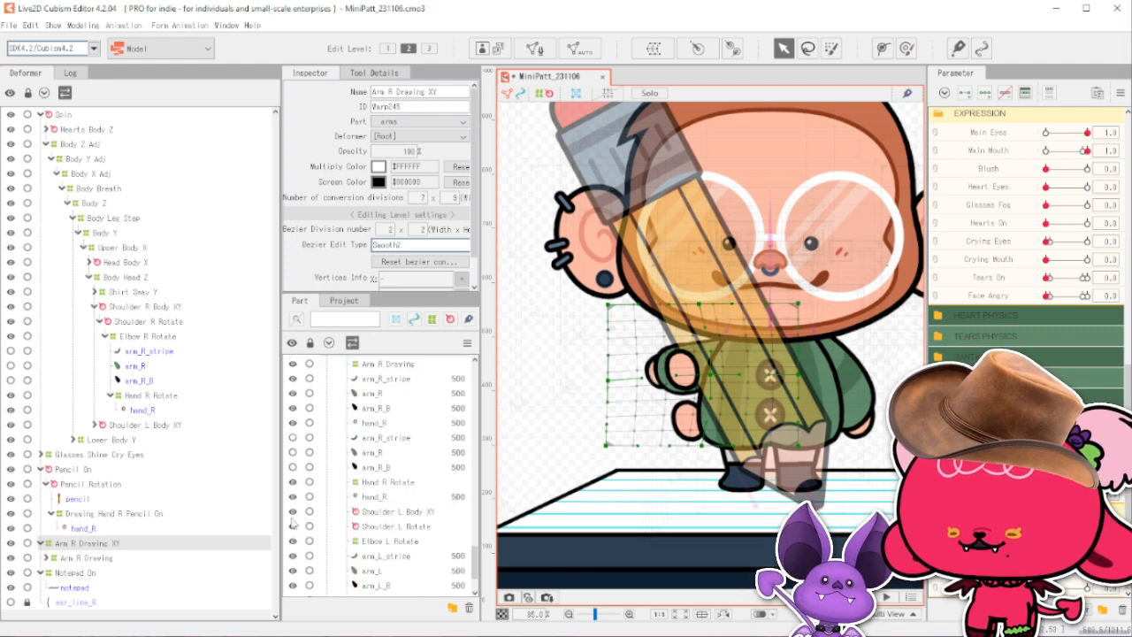
# Hide the original hand_R mesh and create a warp deformer named Hand R Back Pencil On as parent of the drawing arm's hand_R.
pyautogui.click(294, 497)
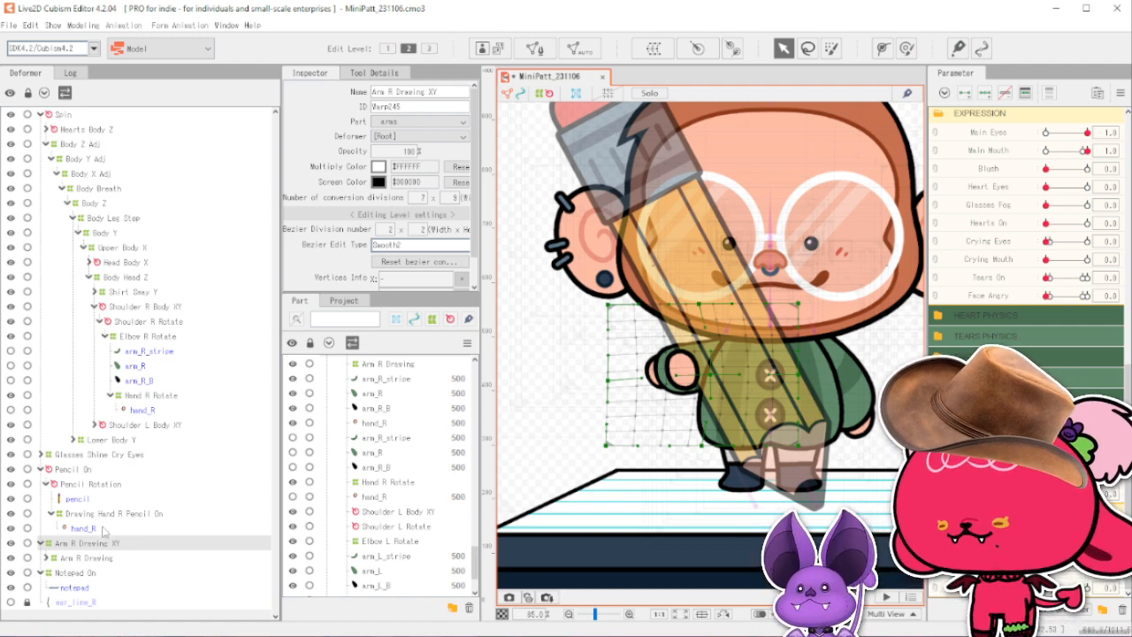
pyautogui.click(47, 558)
pyautogui.scroll(-2, 95, 617)
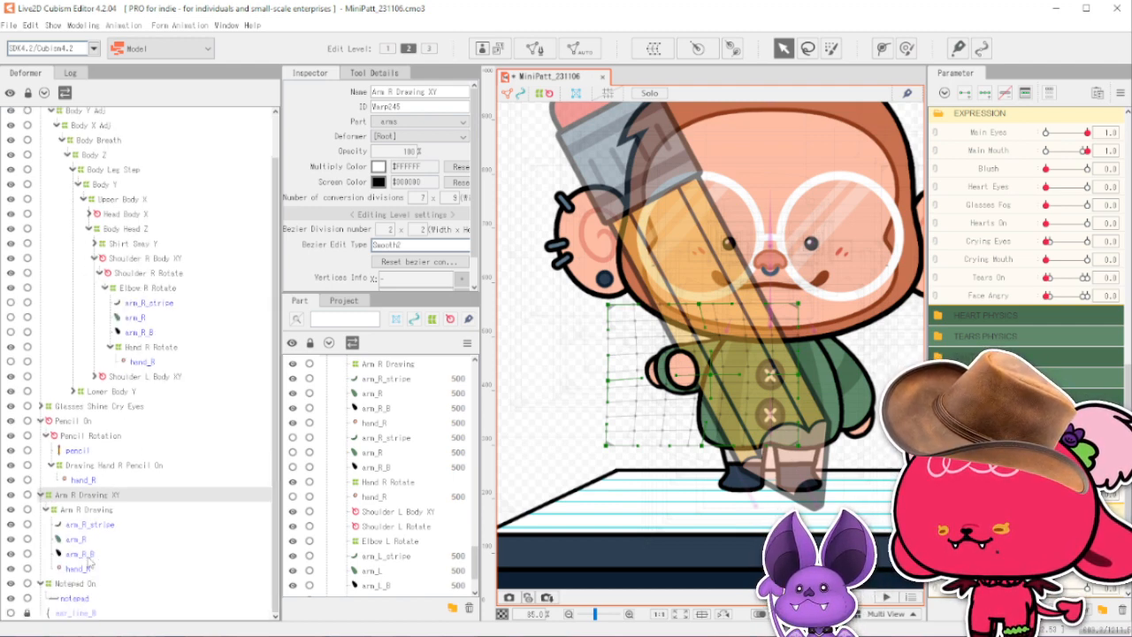
pyautogui.click(92, 570)
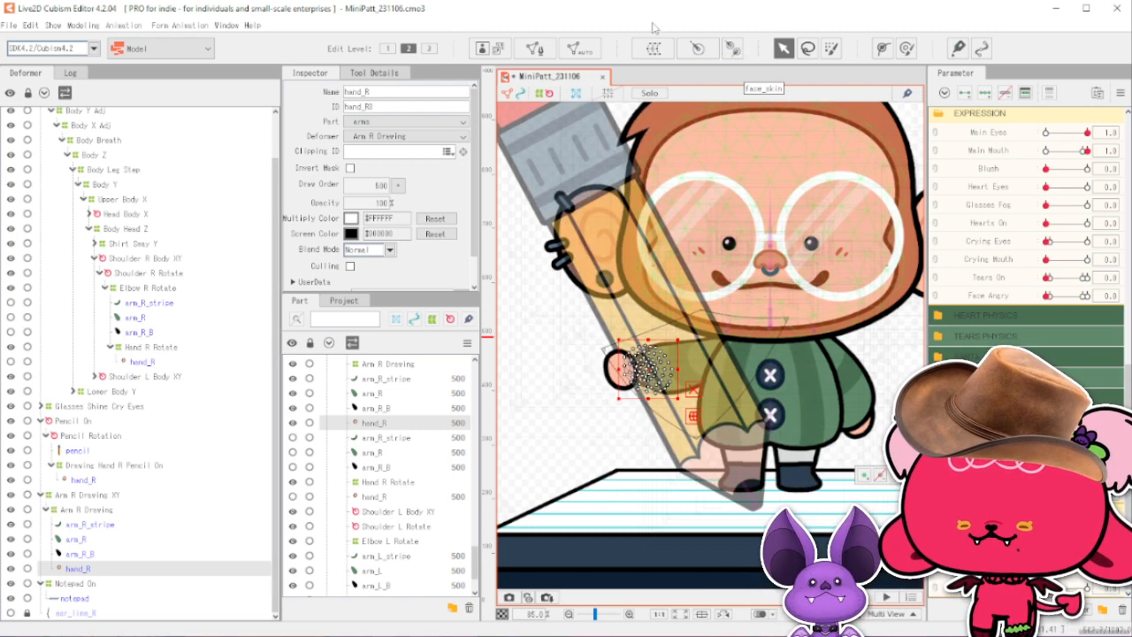
pyautogui.click(654, 47)
pyautogui.tripleClick(906, 204)
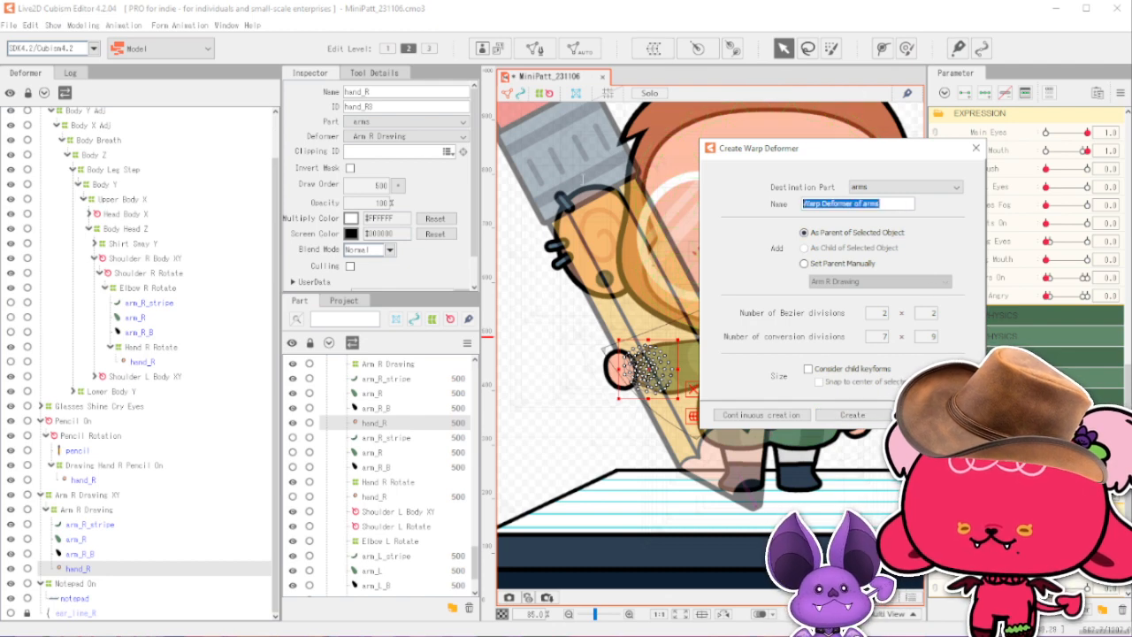
pyautogui.write('Hand R')
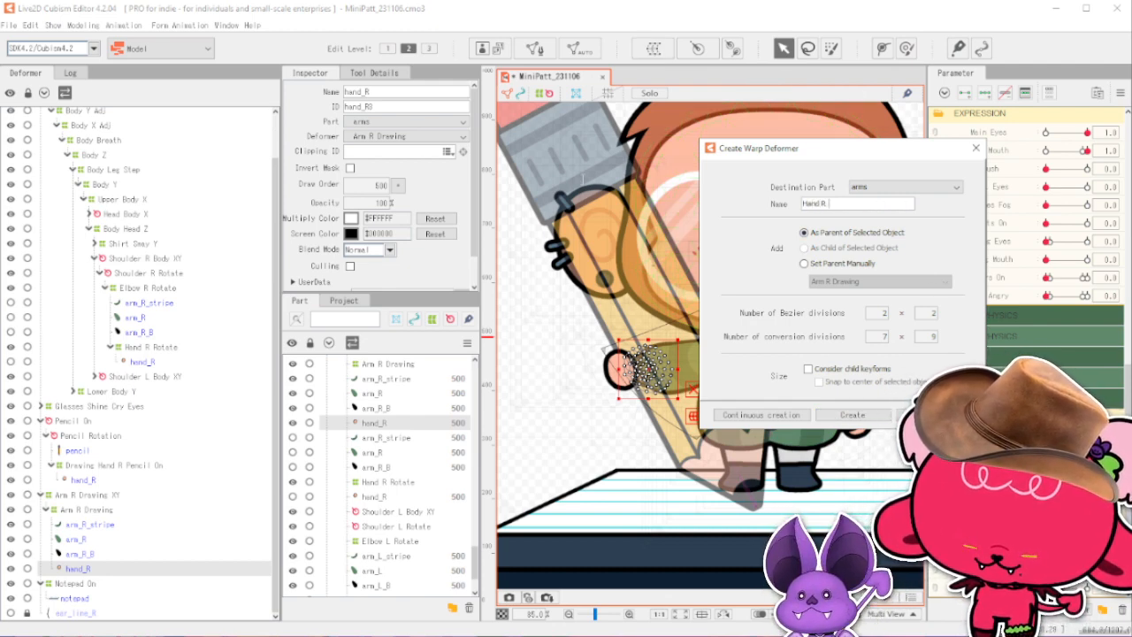
pyautogui.write(' Back P')
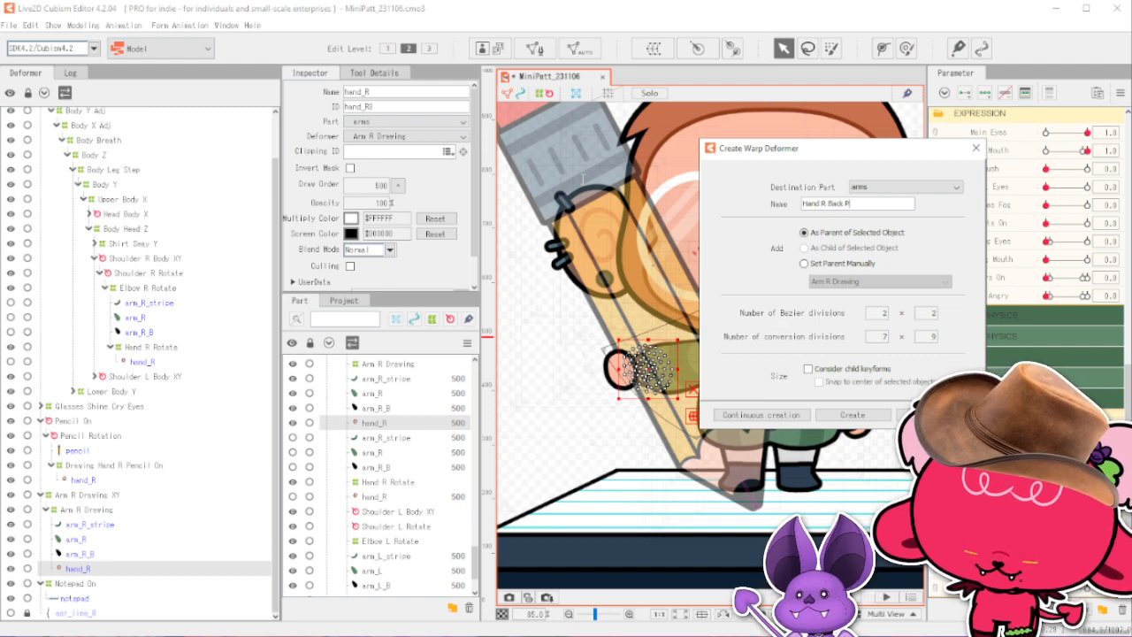
pyautogui.write('encil On')
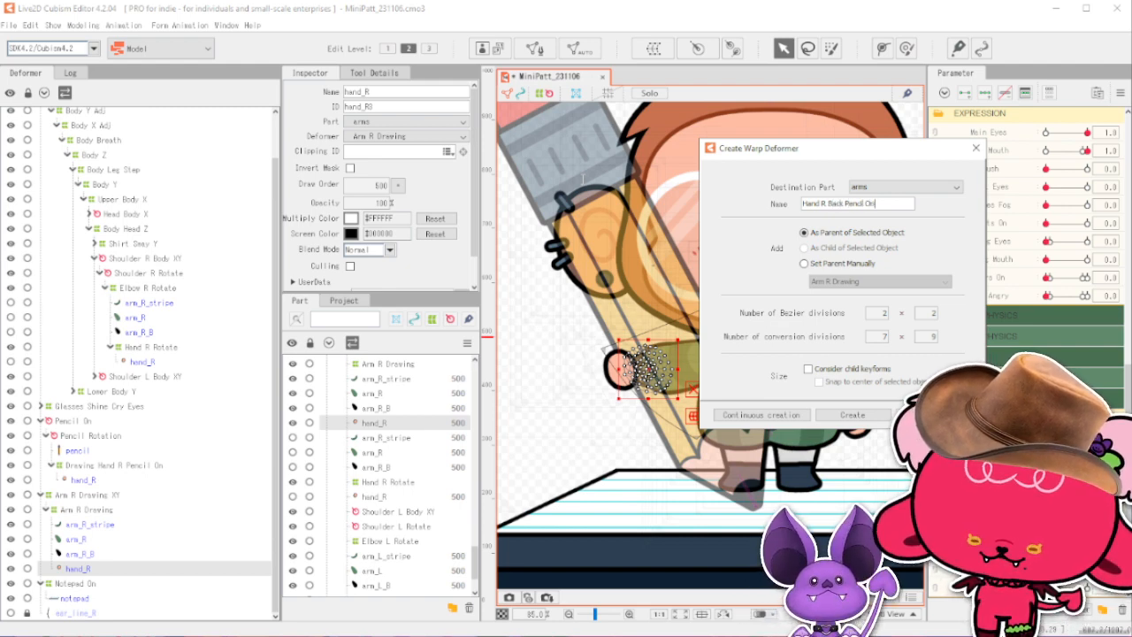
pyautogui.click(840, 415)
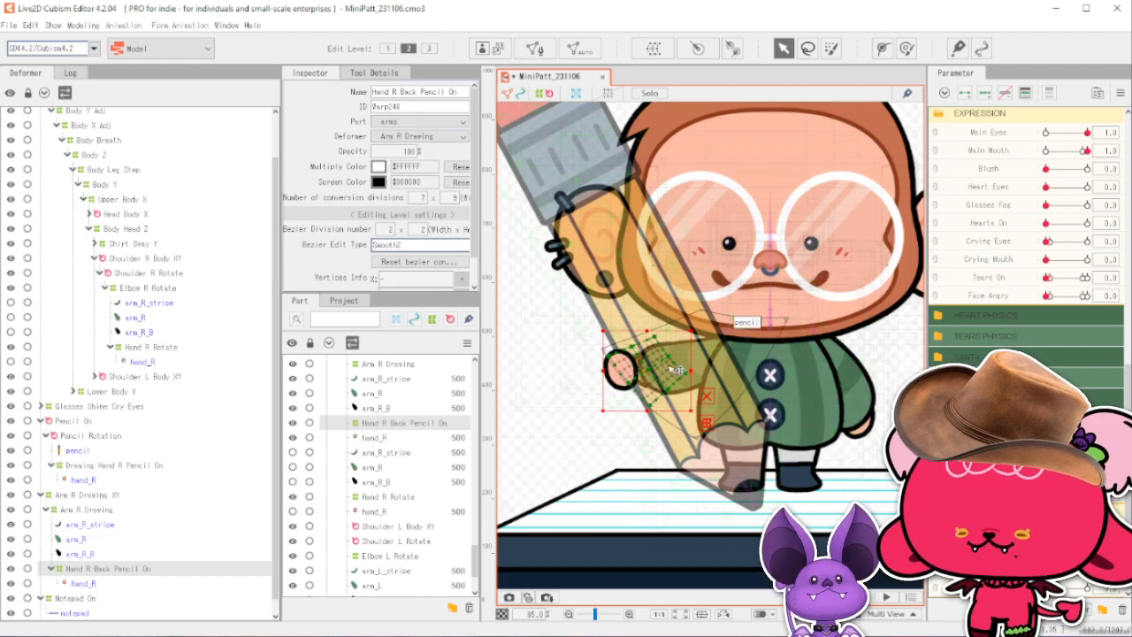
# Set the Hand R Back Pencil On deformer's opacity to 0% in the pencil pose and undo the last change.
pyautogui.scroll(2, 638, 355)
pyautogui.scroll(2, 677, 343)
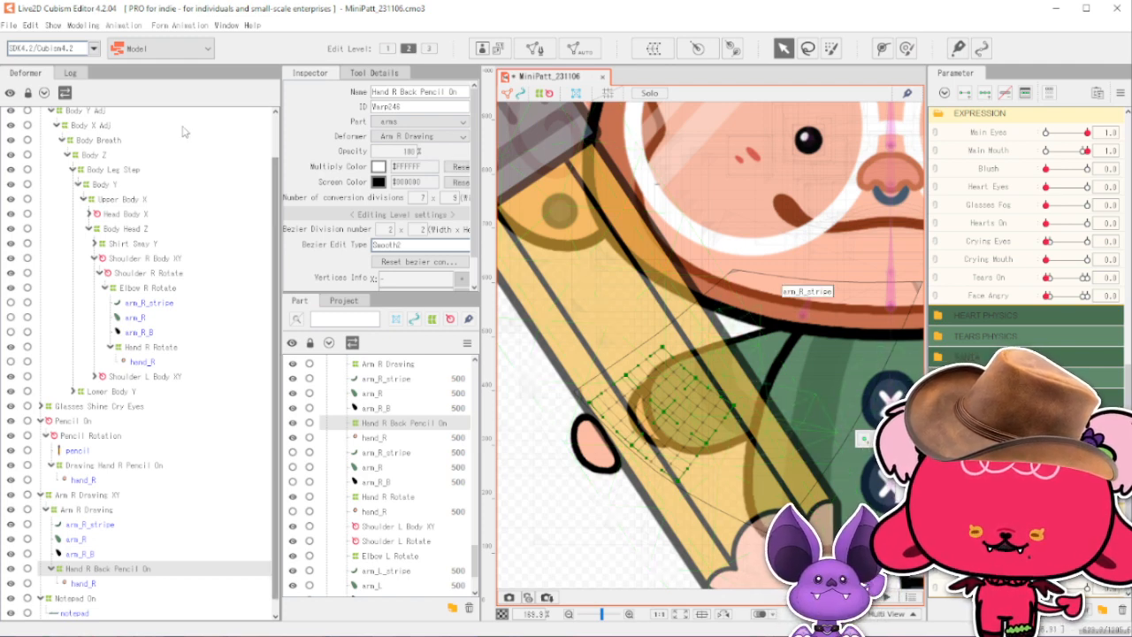
pyautogui.click(402, 152)
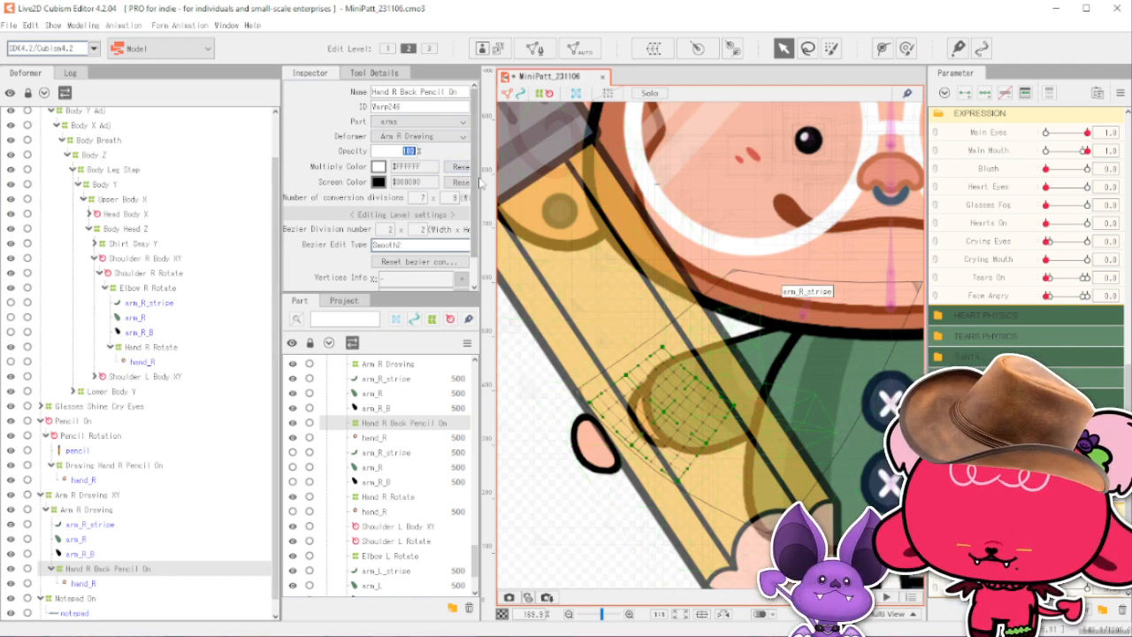
pyautogui.write('0')
pyautogui.press('Return')
pyautogui.hotkey('ctrl', 'z')
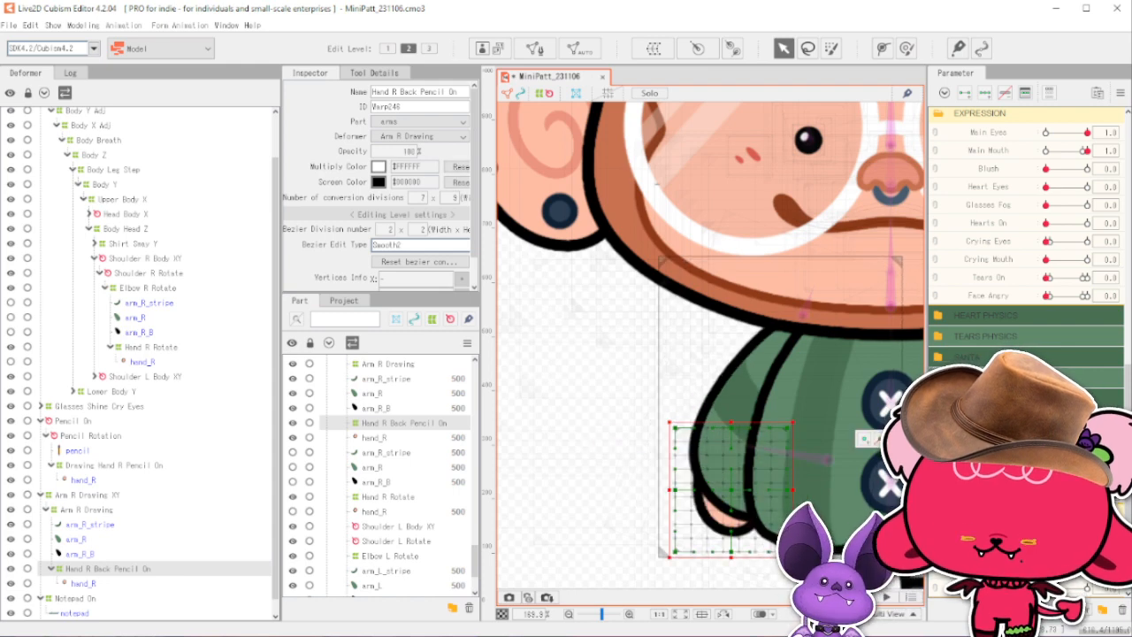
# Set the Hand R Back Pencil On deformer's opacity to 100% in the current pose and 0% in the adjusted pencil pose.
pyautogui.click(401, 152)
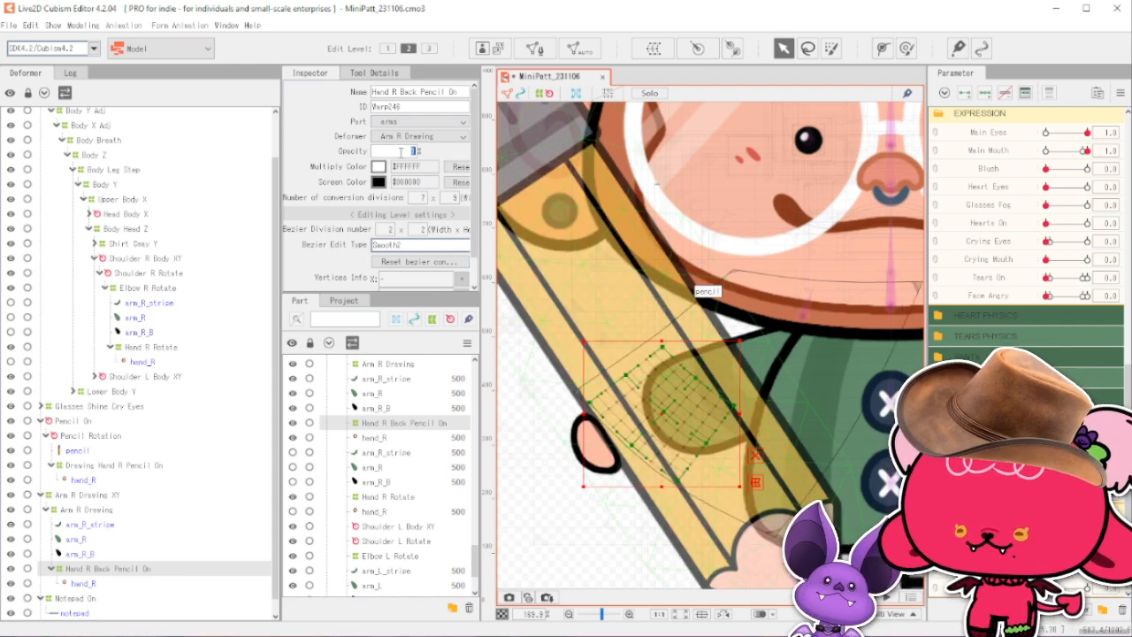
pyautogui.write('100')
pyautogui.press('Return')
pyautogui.click(1047, 438)
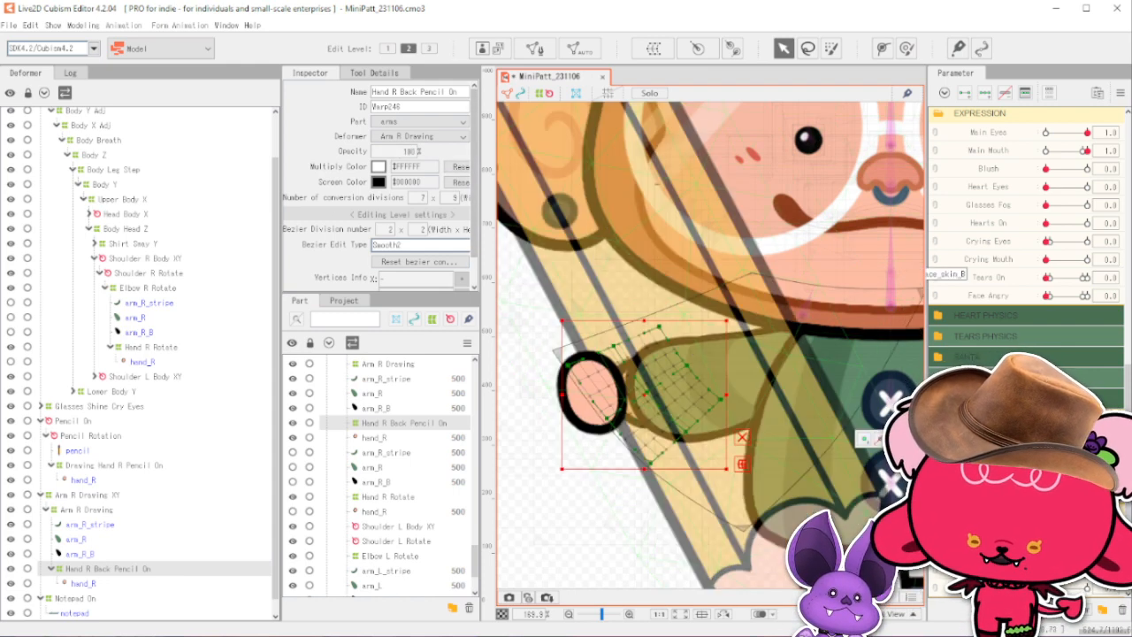
pyautogui.click(401, 152)
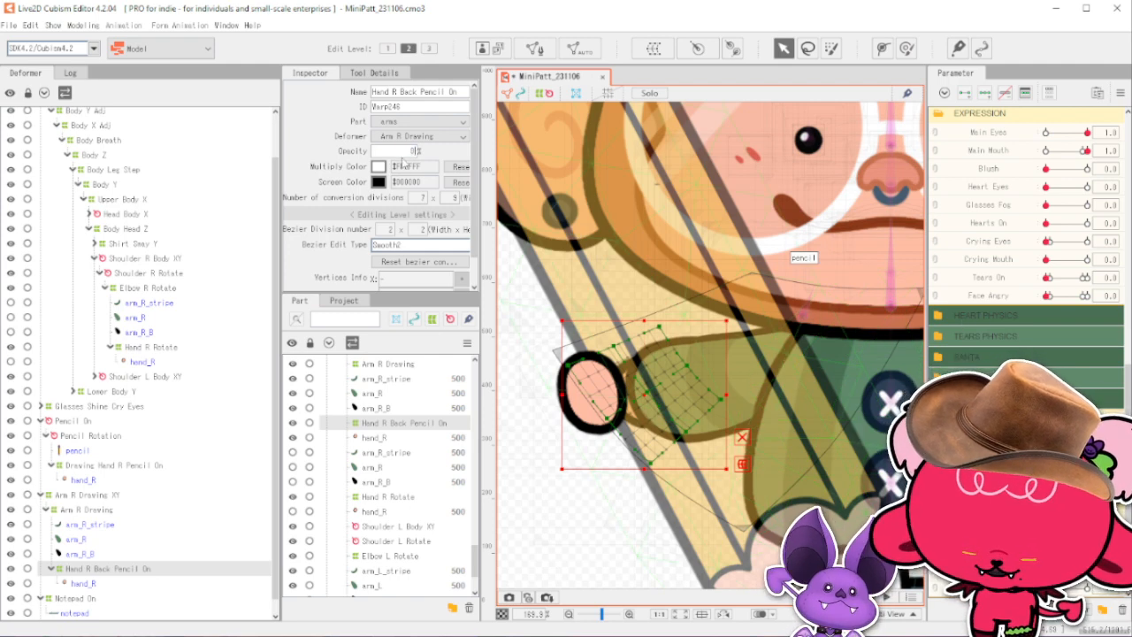
pyautogui.write('0')
pyautogui.press('Return')
pyautogui.scroll(-3, 543, 220)
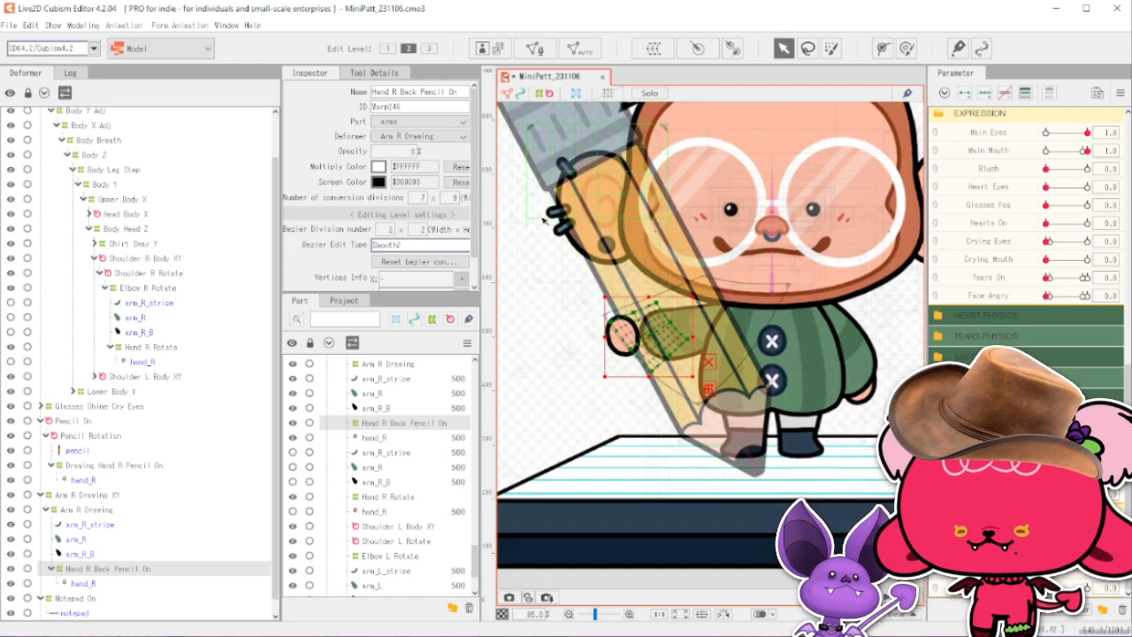
# Raise the pencil mesh's opacity to 100% to check the drawing pose, and make it semi-transparent again.
pyautogui.click(672, 265)
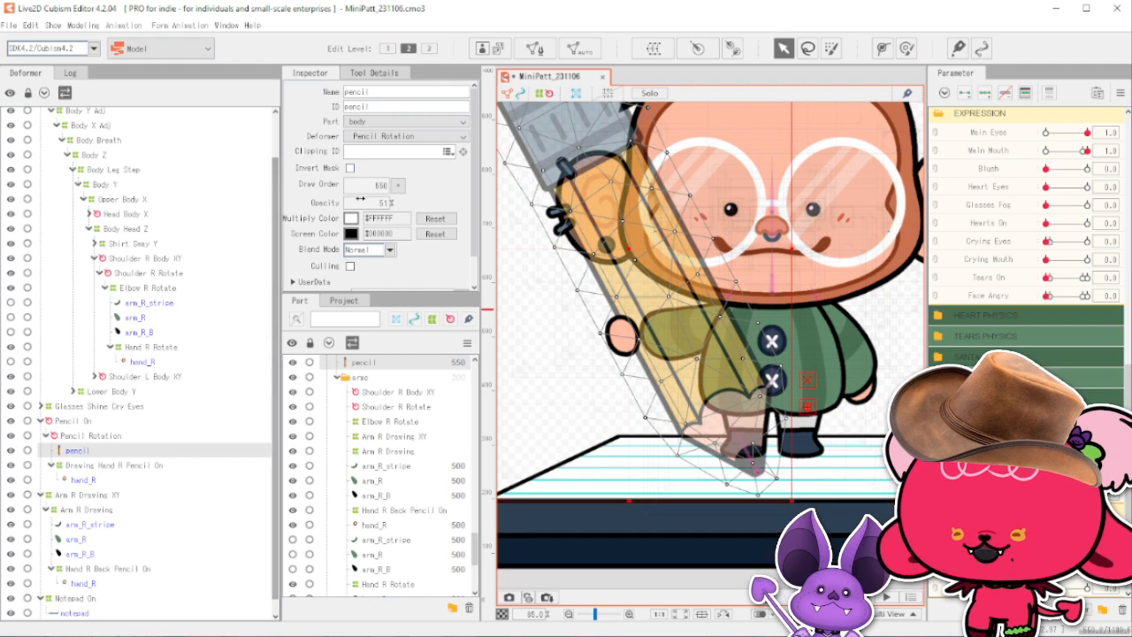
pyautogui.moveTo(360, 199); pyautogui.dragTo(389, 200)
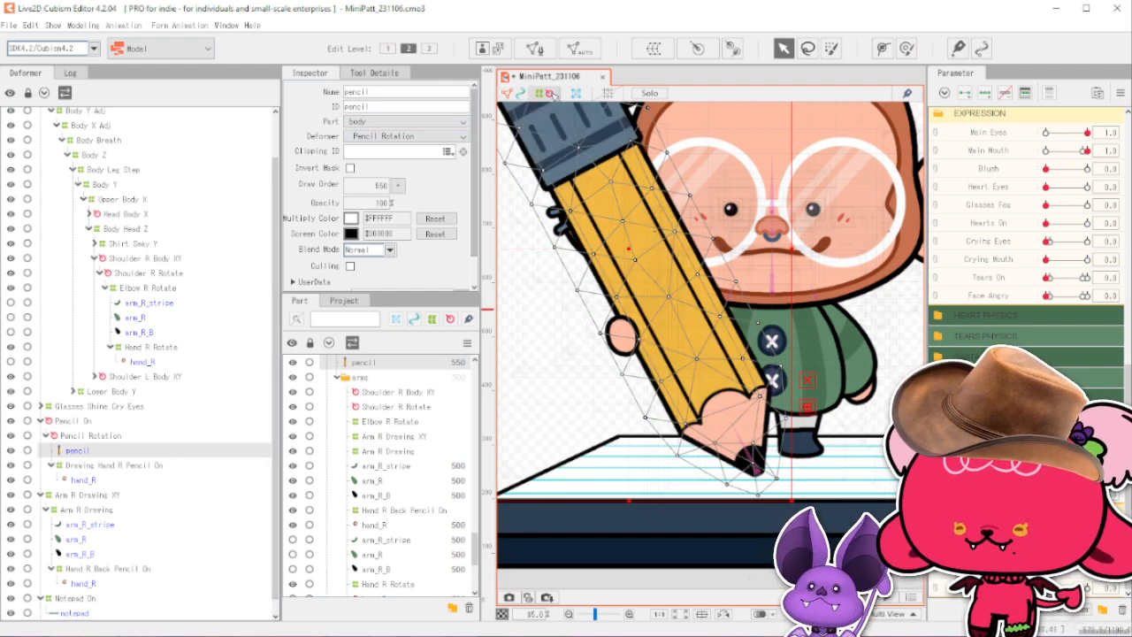
pyautogui.click(887, 354)
pyautogui.scroll(-2, 889, 356)
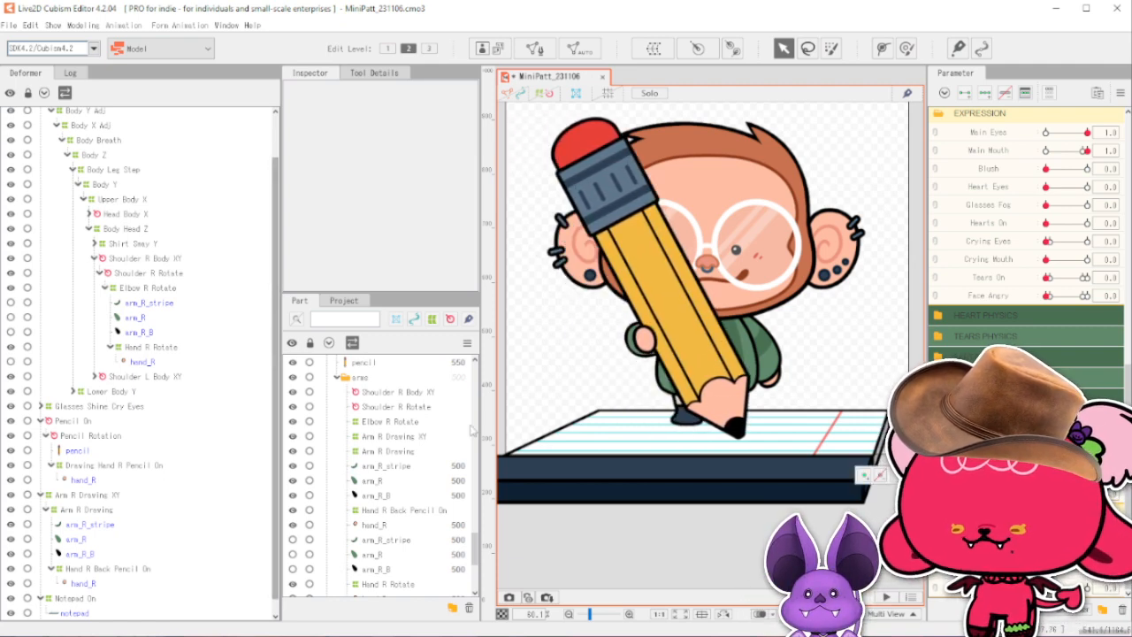
pyautogui.rightClick(783, 511)
pyautogui.click(789, 474)
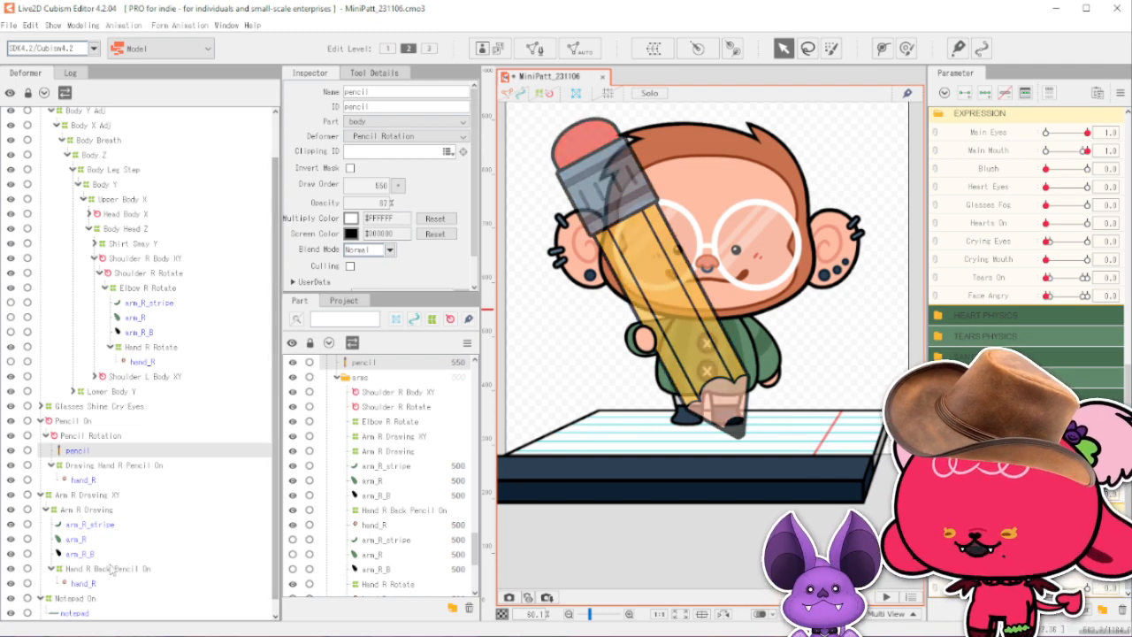
# Pose the pencil away from the body and pull the Arm R Drawing XY deformer's outer edge and centre outward to lengthen the arm.
pyautogui.click(142, 496)
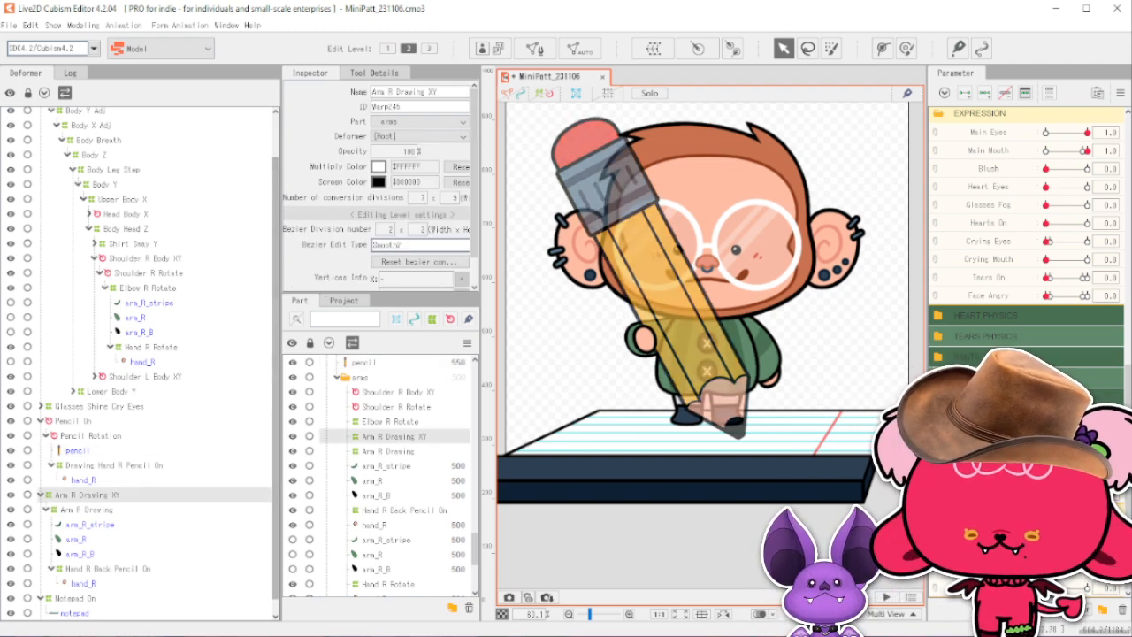
pyautogui.moveTo(1067, 496); pyautogui.dragTo(1046, 495)
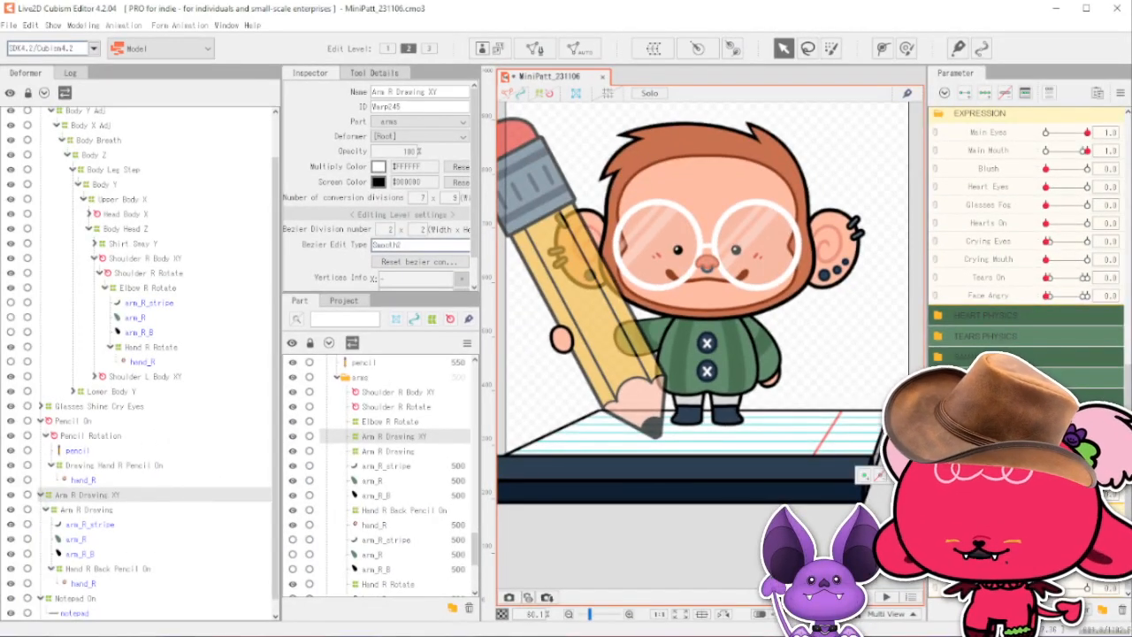
pyautogui.click(552, 92)
pyautogui.scroll(2, 597, 333)
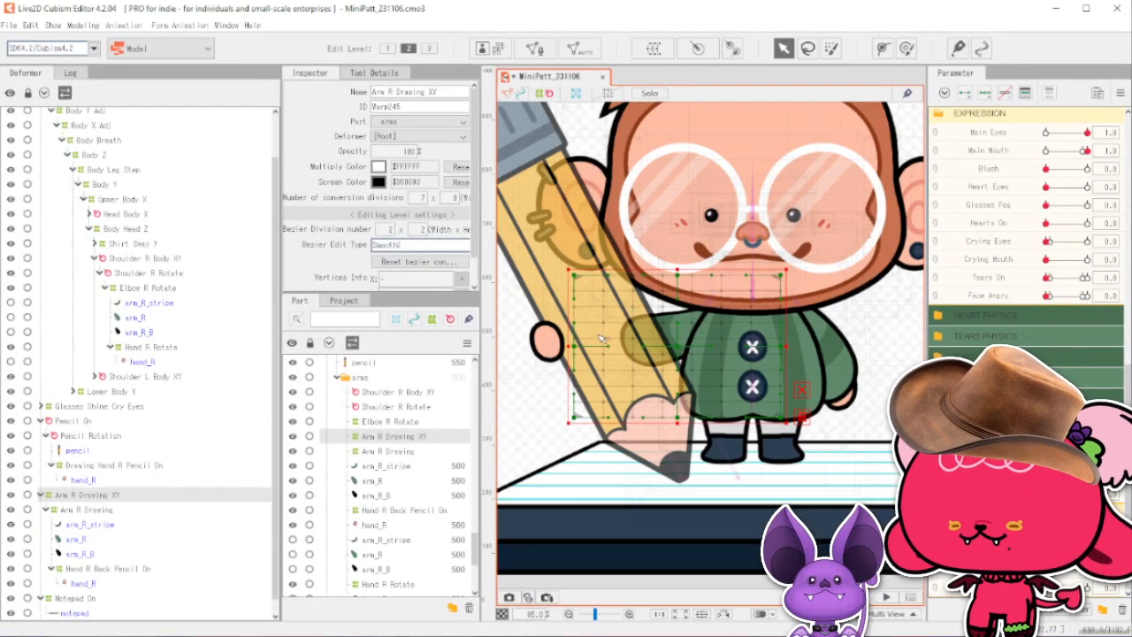
pyautogui.moveTo(576, 346); pyautogui.dragTo(544, 346)
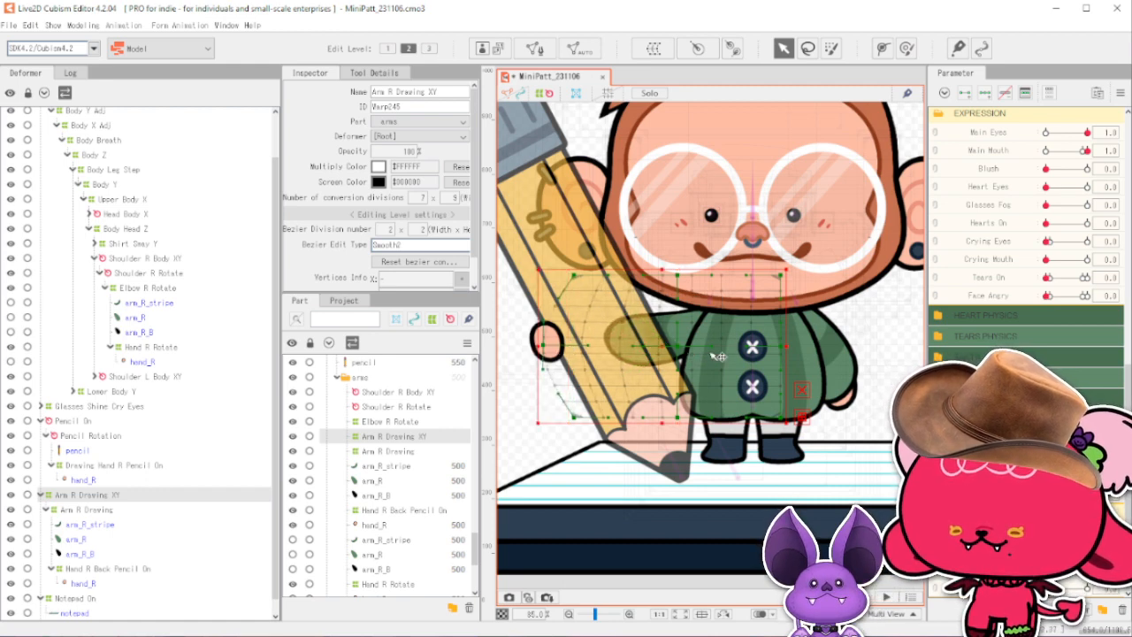
pyautogui.moveTo(680, 347); pyautogui.dragTo(649, 349)
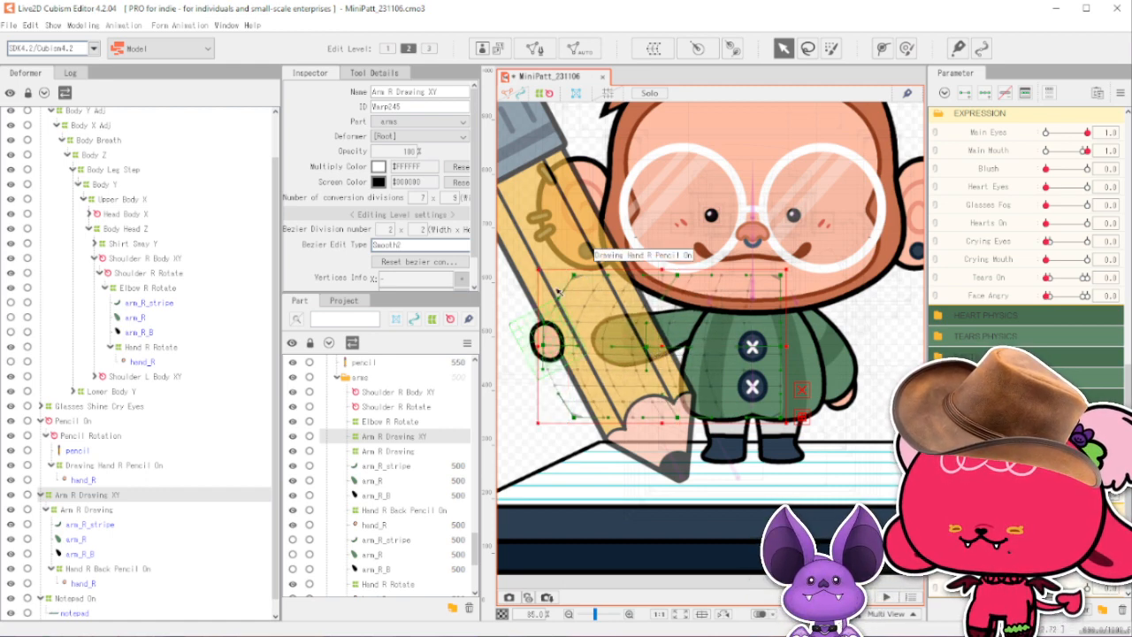
pyautogui.moveTo(575, 275); pyautogui.dragTo(541, 274)
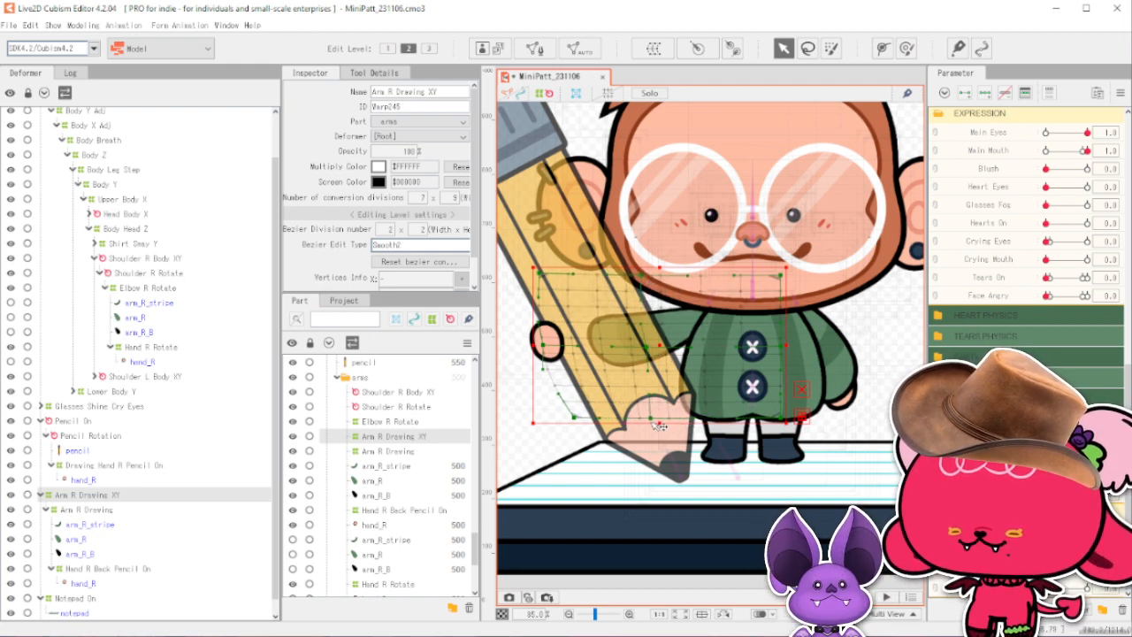
# Refine the Arm R Drawing XY deformer's corner and edge points to smooth the extended arm.
pyautogui.click(801, 389)
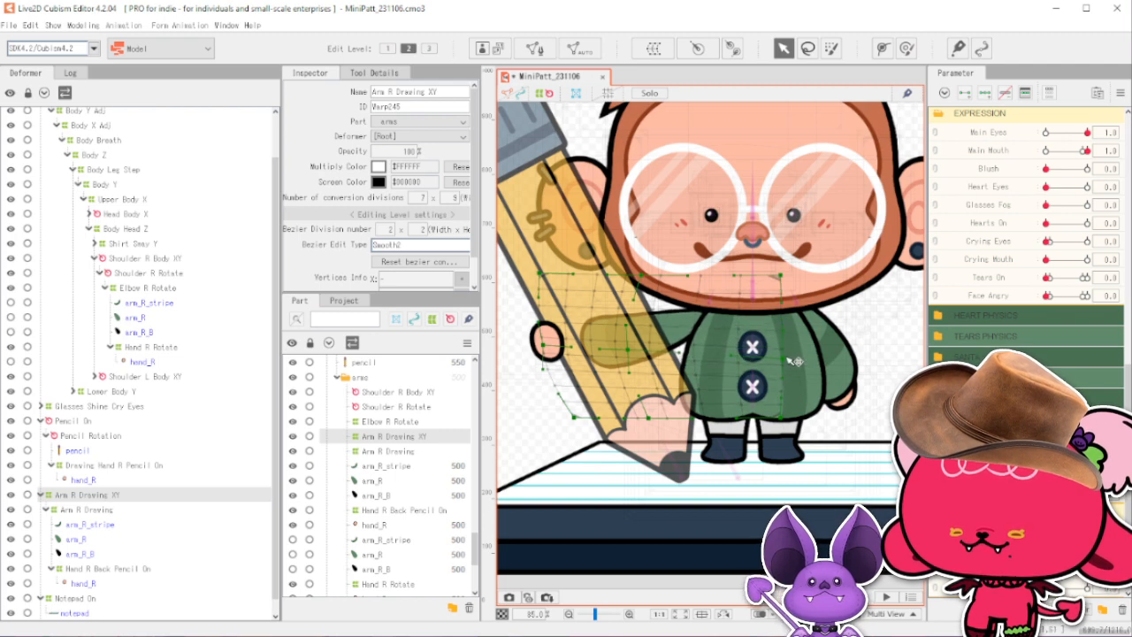
pyautogui.moveTo(782, 276); pyautogui.dragTo(801, 273)
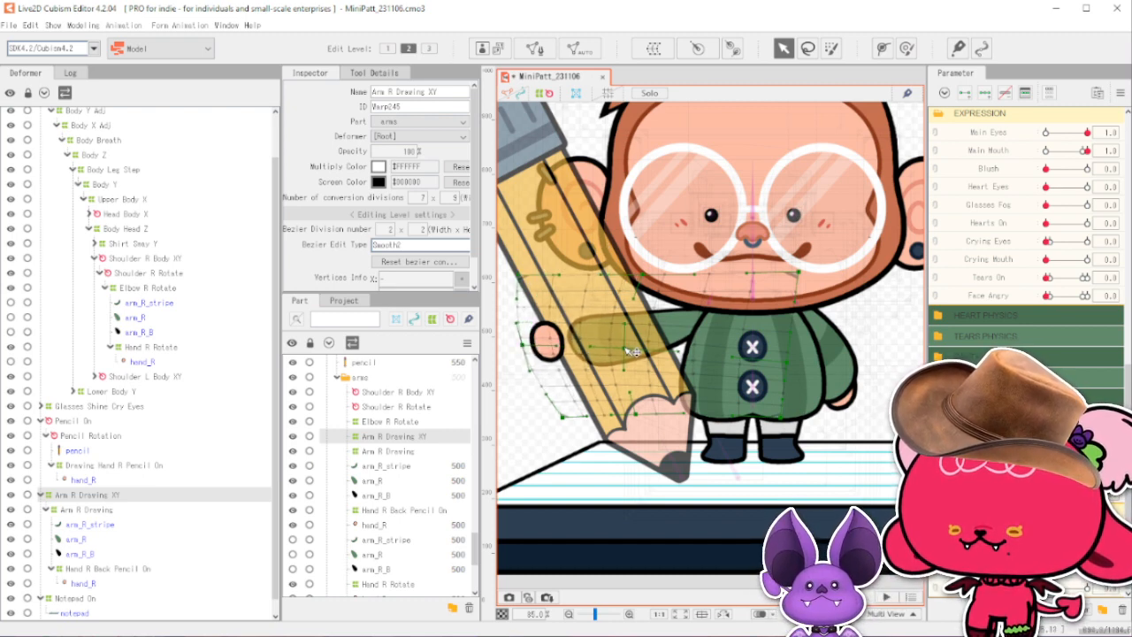
pyautogui.click(586, 128)
pyautogui.scroll(-5, 662, 288)
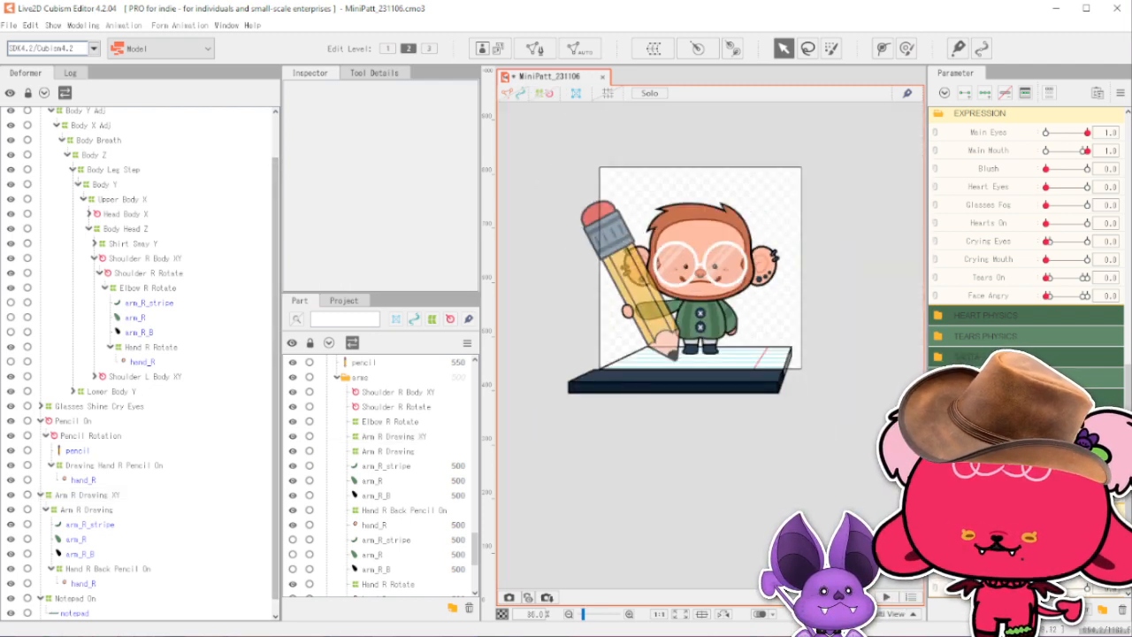
# Move the pencil and body through different poses to check how the drawing arm follows.
pyautogui.moveTo(1067, 550)
pyautogui.mouseDown()
pyautogui.moveTo(1085, 549)
pyautogui.moveTo(1072, 549)
pyautogui.mouseUp()
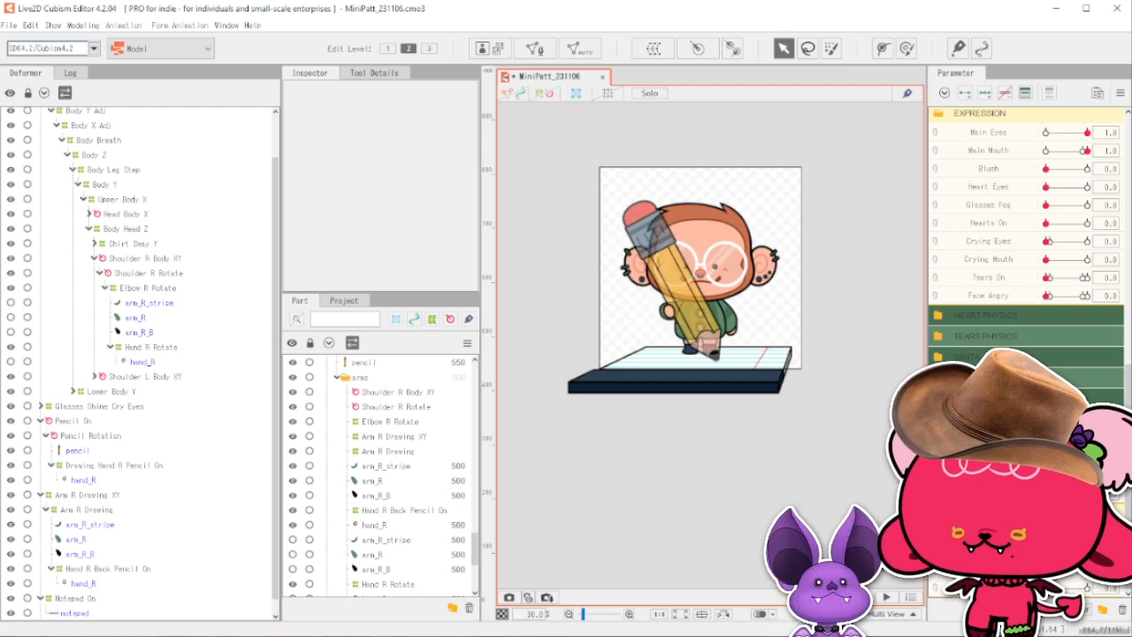
pyautogui.scroll(2, 1048, 188)
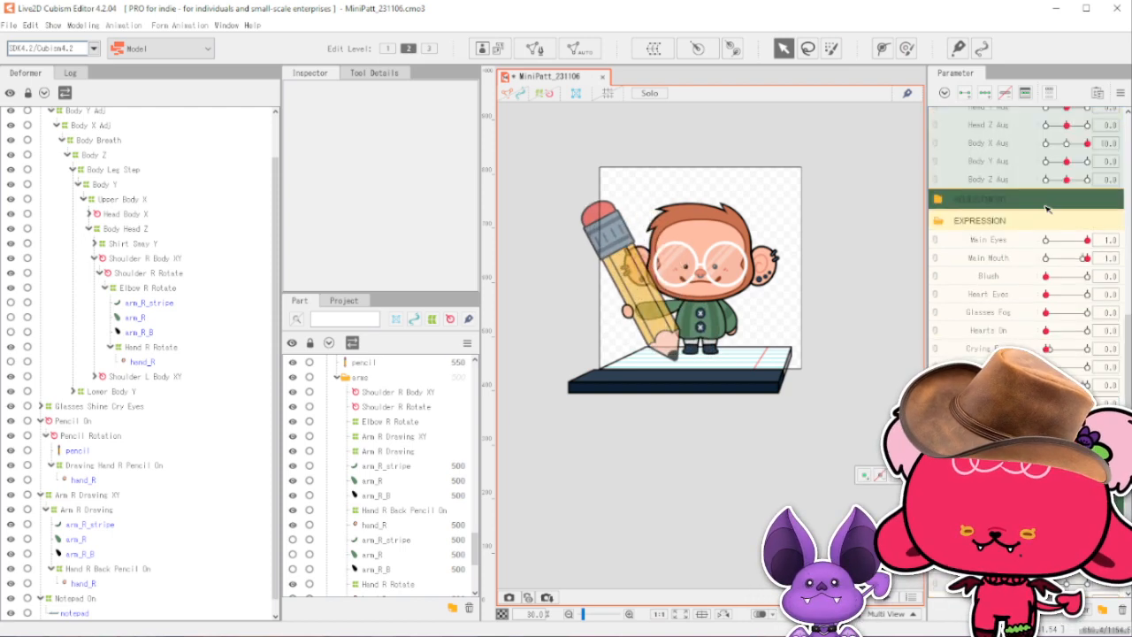
pyautogui.scroll(-2, 1049, 189)
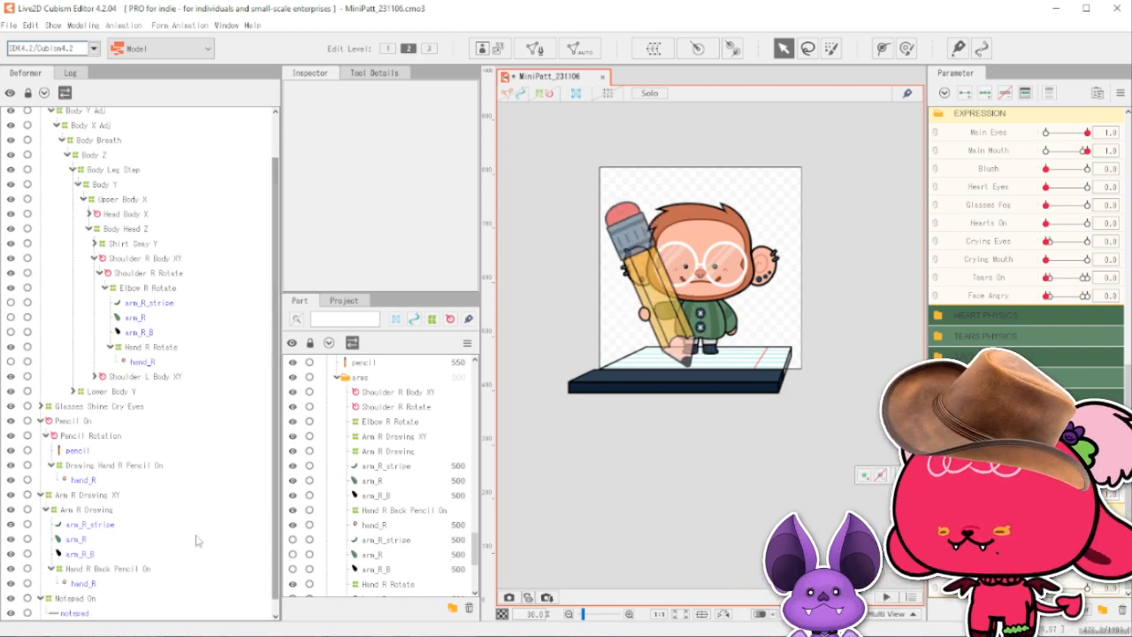
# Shift the outer-side edge and corner points of the Arm R Drawing XY deformer down and outward to fit the lowered pencil pose.
pyautogui.click(88, 495)
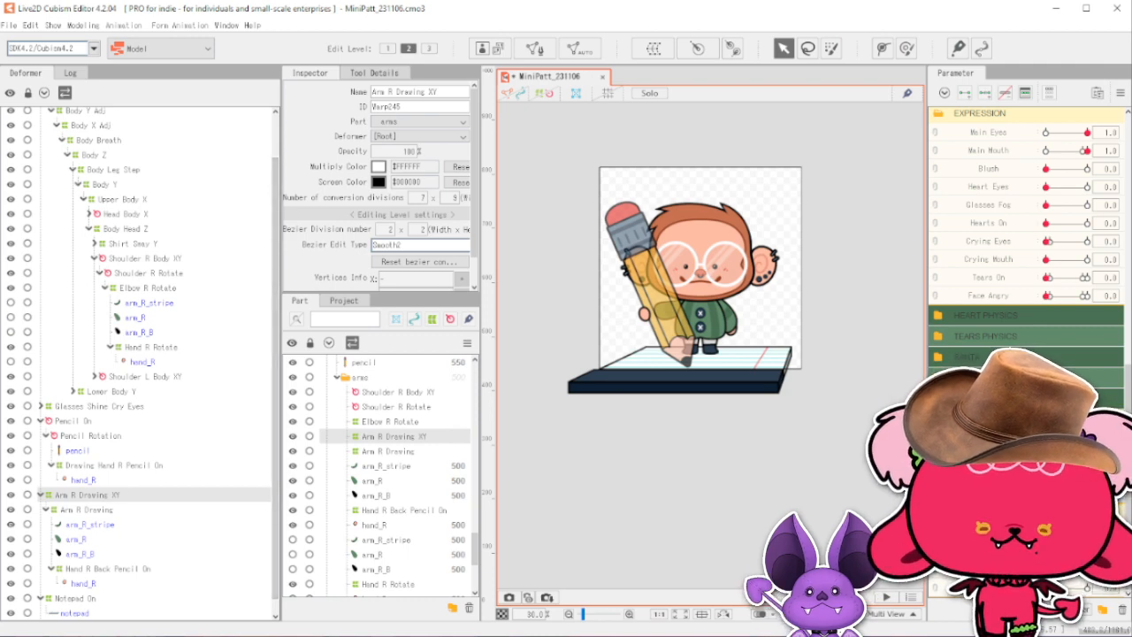
pyautogui.scroll(4, 672, 266)
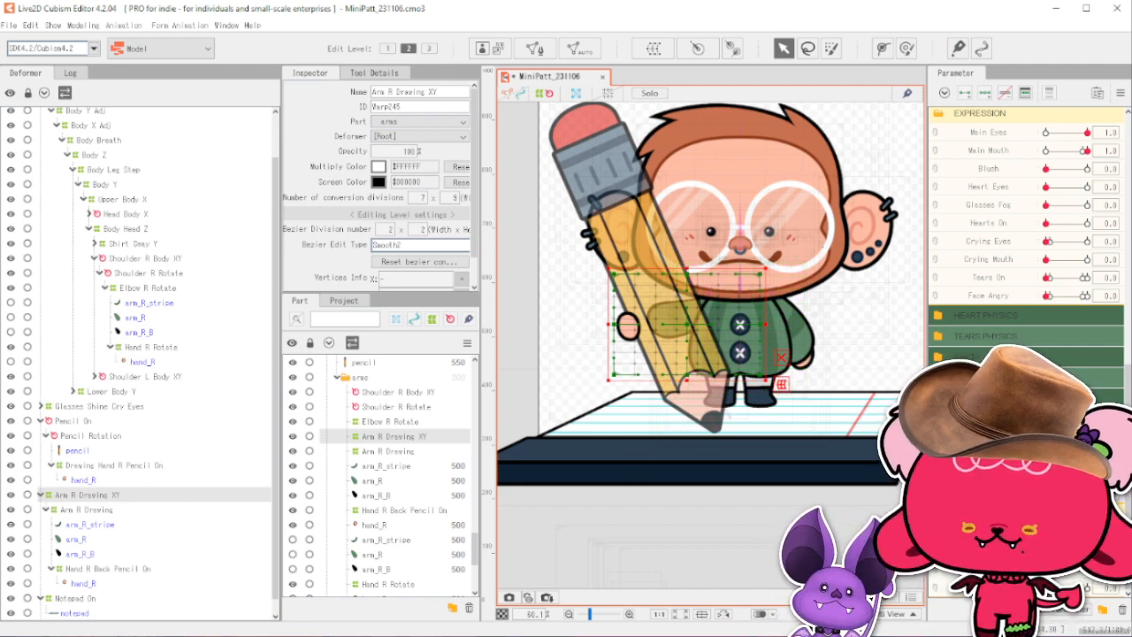
pyautogui.scroll(3, 591, 343)
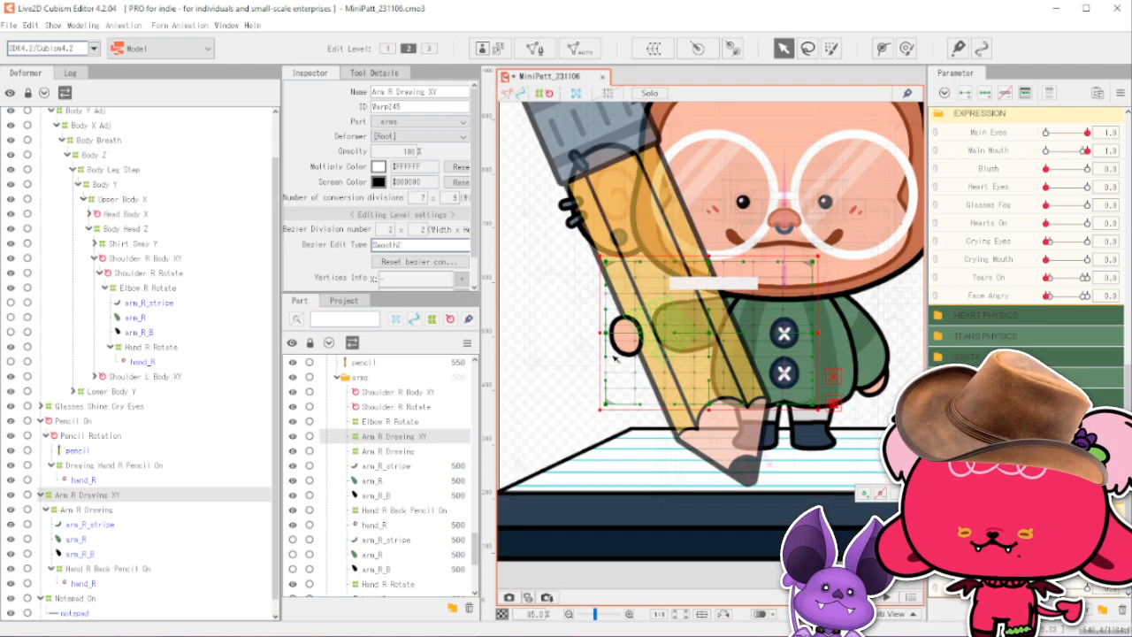
pyautogui.hotkey('ctrl', 'z')
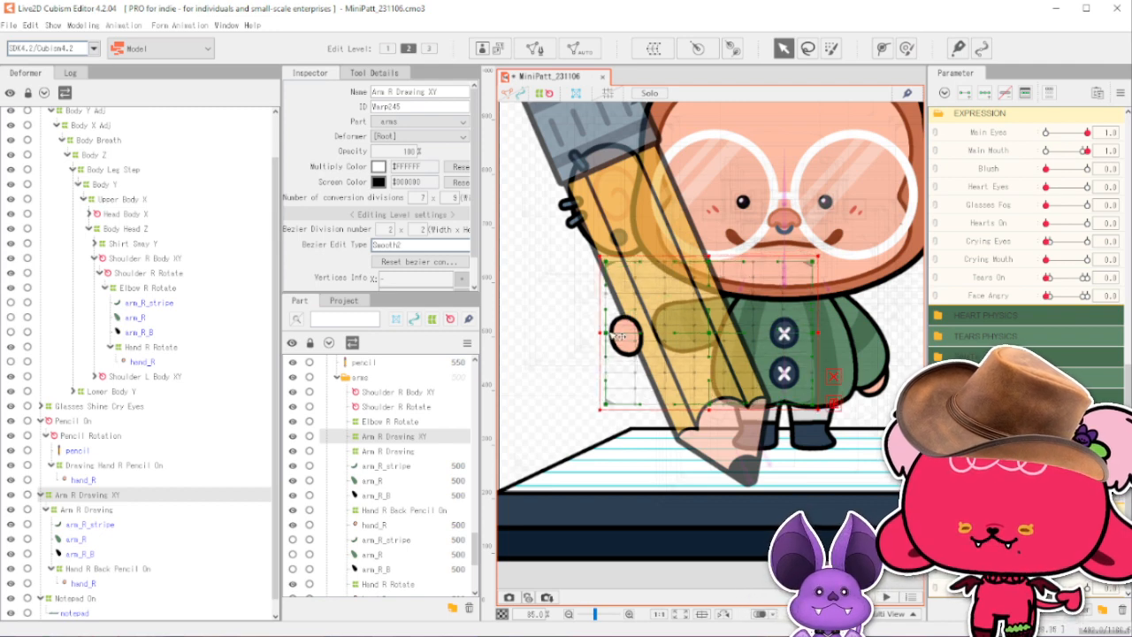
pyautogui.moveTo(607, 405); pyautogui.dragTo(610, 415)
pyautogui.moveTo(608, 335); pyautogui.dragTo(601, 345)
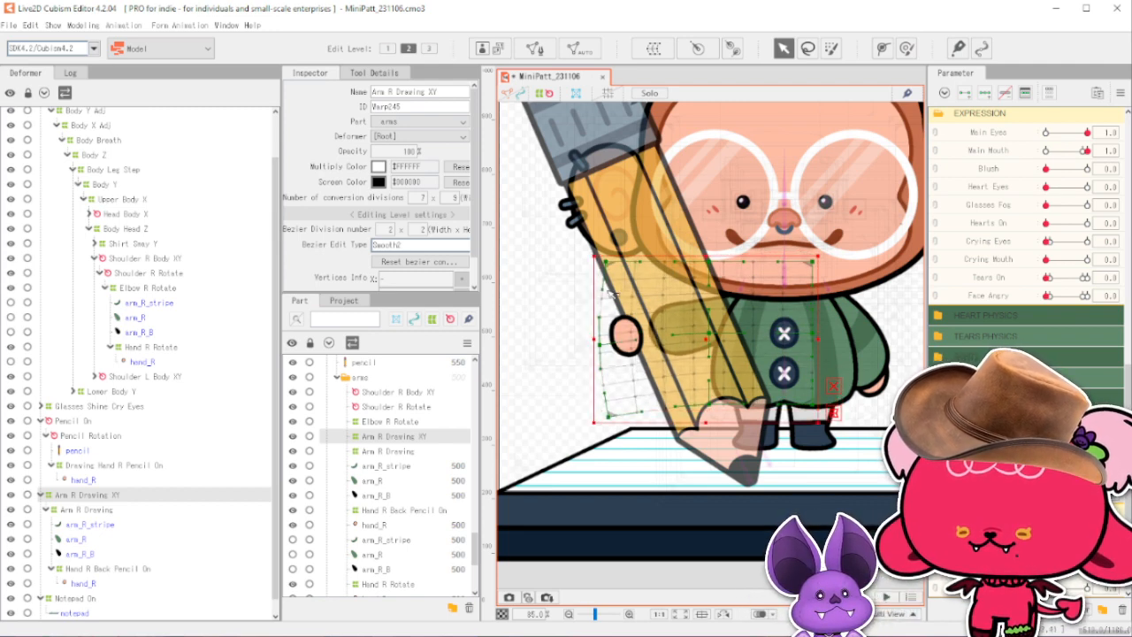
pyautogui.moveTo(606, 261); pyautogui.dragTo(602, 272)
pyautogui.click(854, 393)
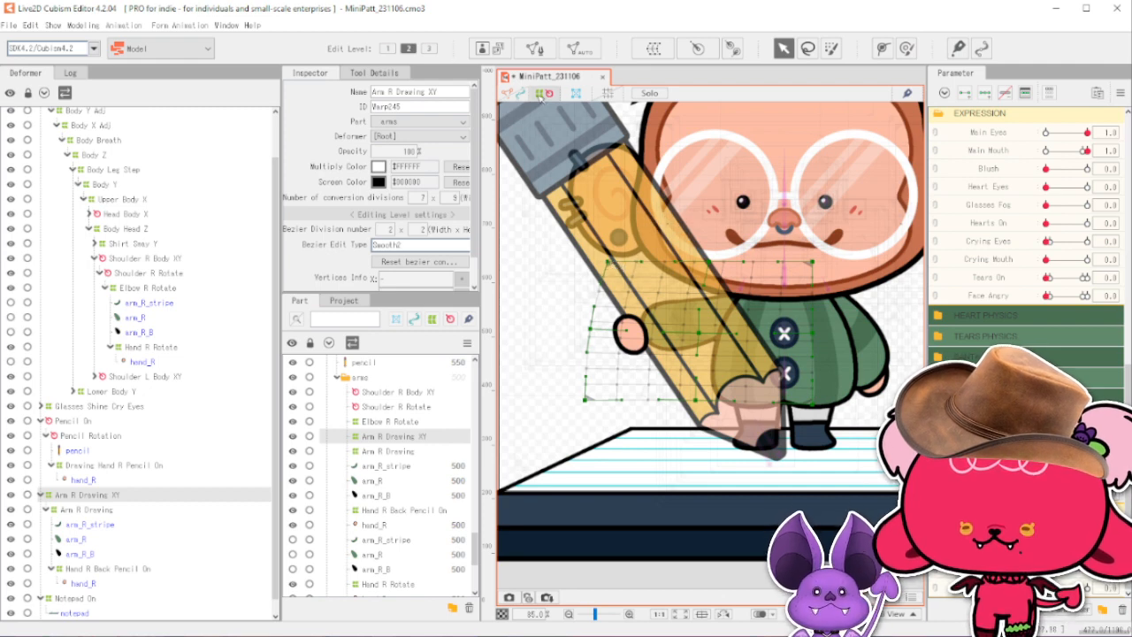
pyautogui.press('Escape')
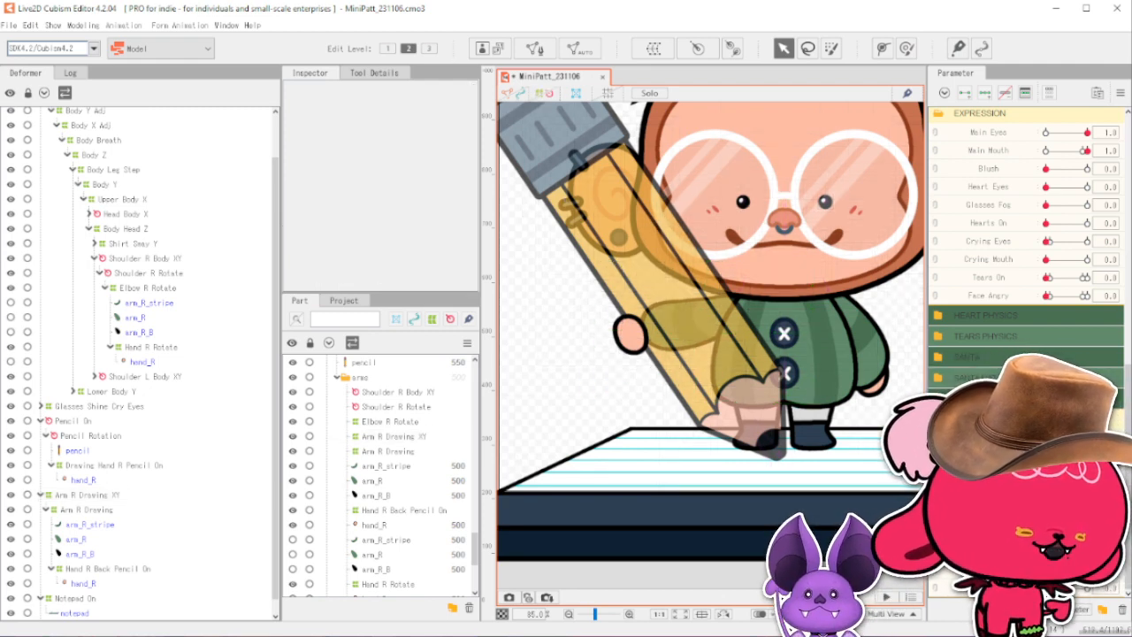
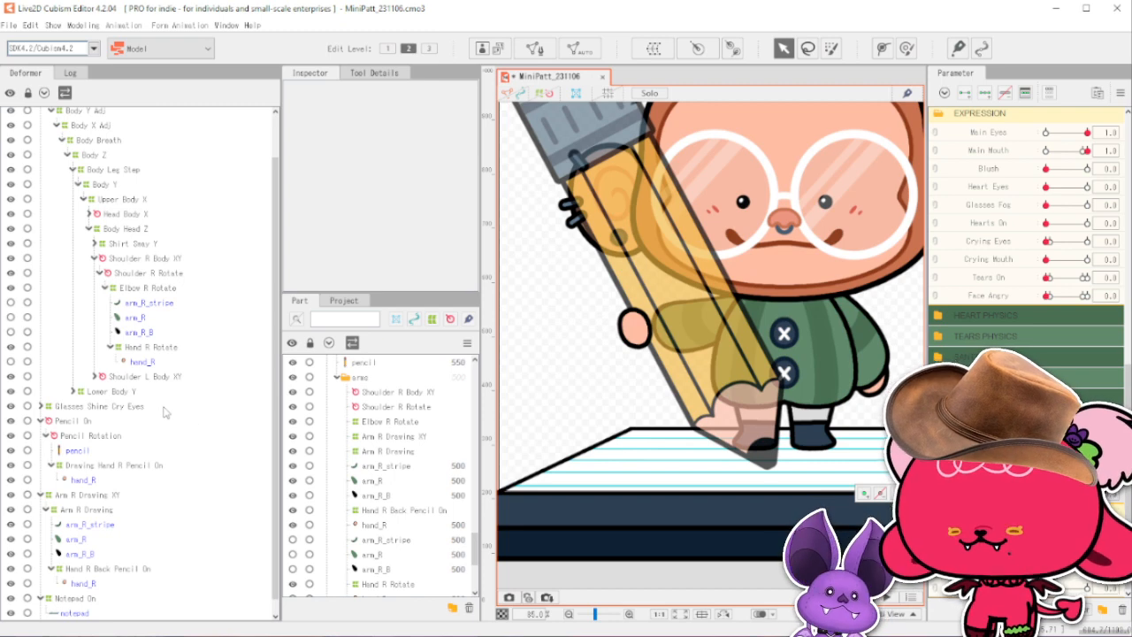
# Synthesize the corner shapes of the Arm R Drawing XY deformer from its edited parameter keys.
pyautogui.scroll(1, 163, 411)
pyautogui.scroll(-1, 164, 411)
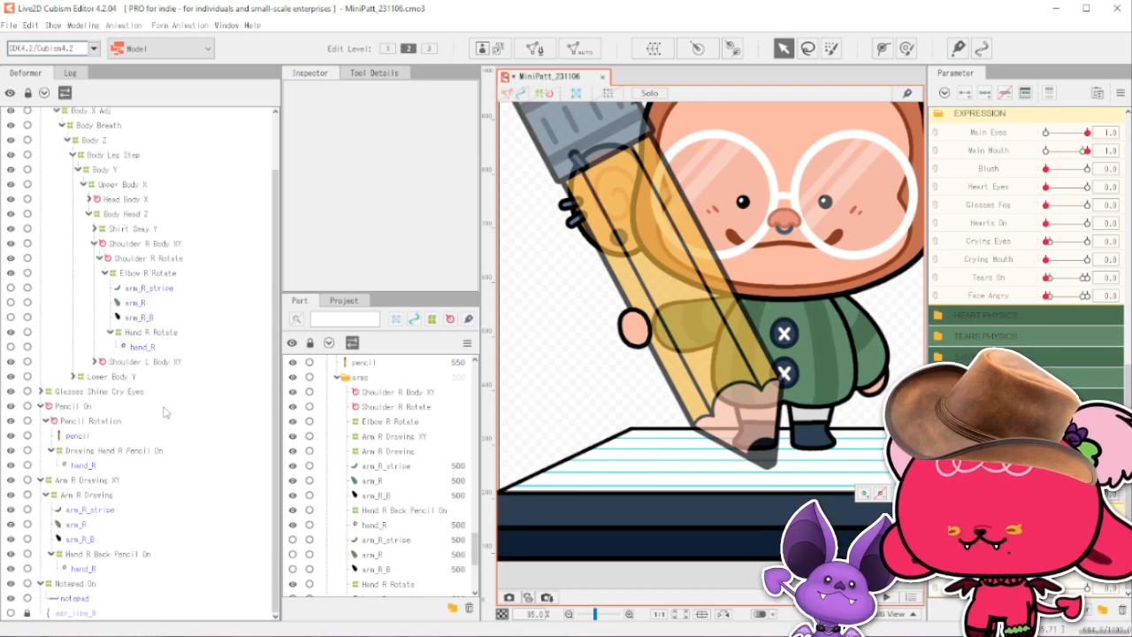
pyautogui.click(124, 495)
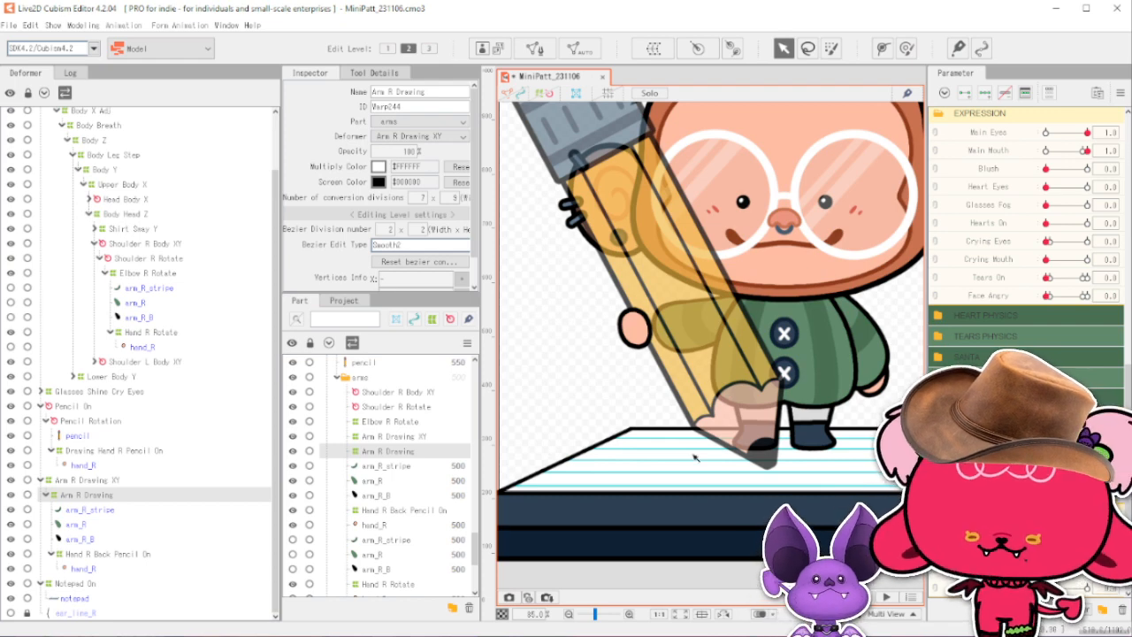
pyautogui.click(197, 479)
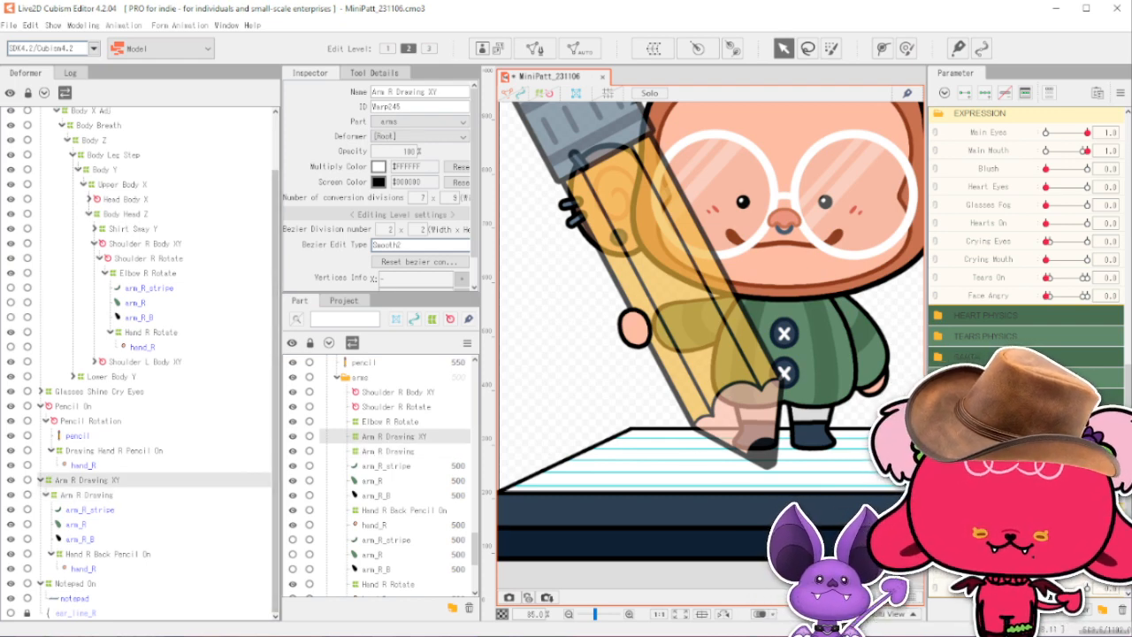
pyautogui.click(1120, 92)
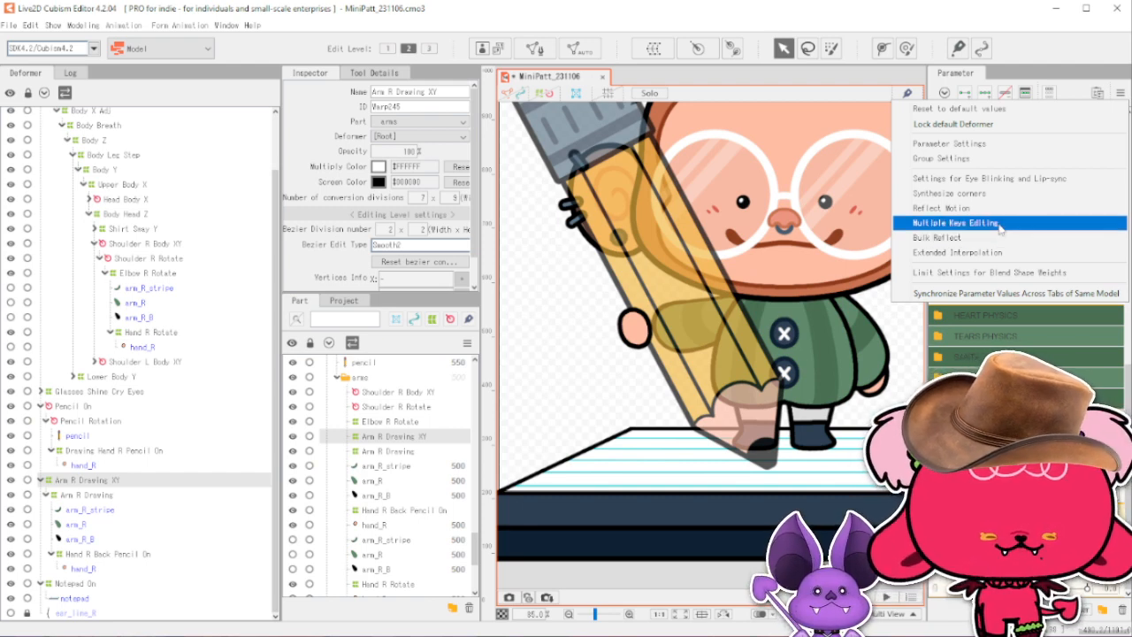
pyautogui.click(982, 193)
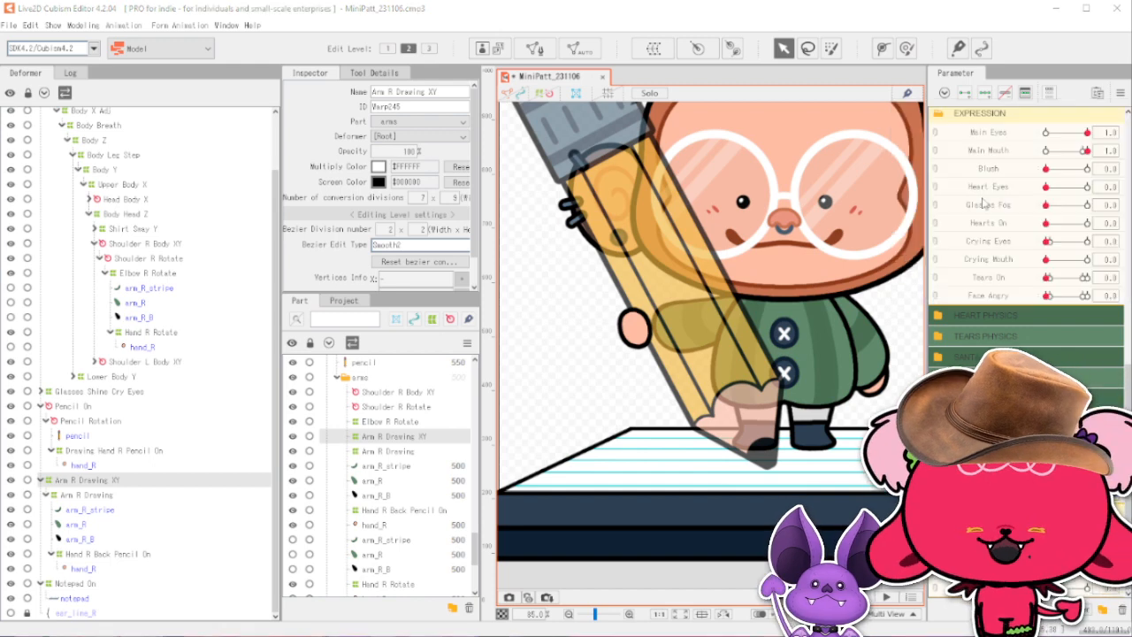
pyautogui.click(539, 448)
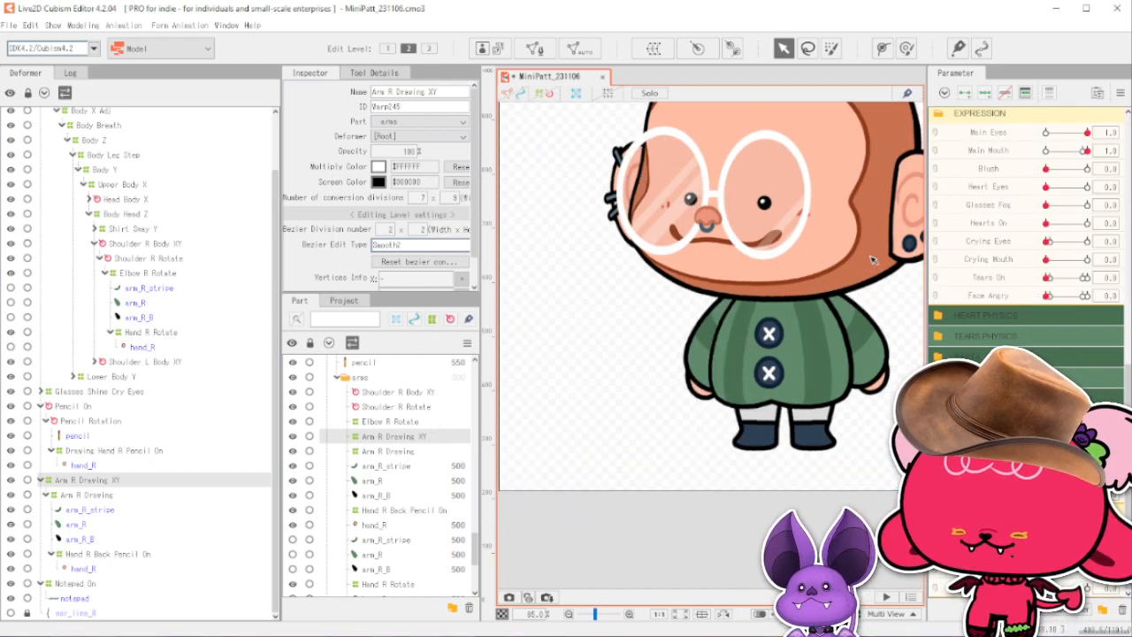
# View the whole character and move the pencil to check how the drawing arm follows with the synthesized corners.
pyautogui.scroll(-3, 776, 312)
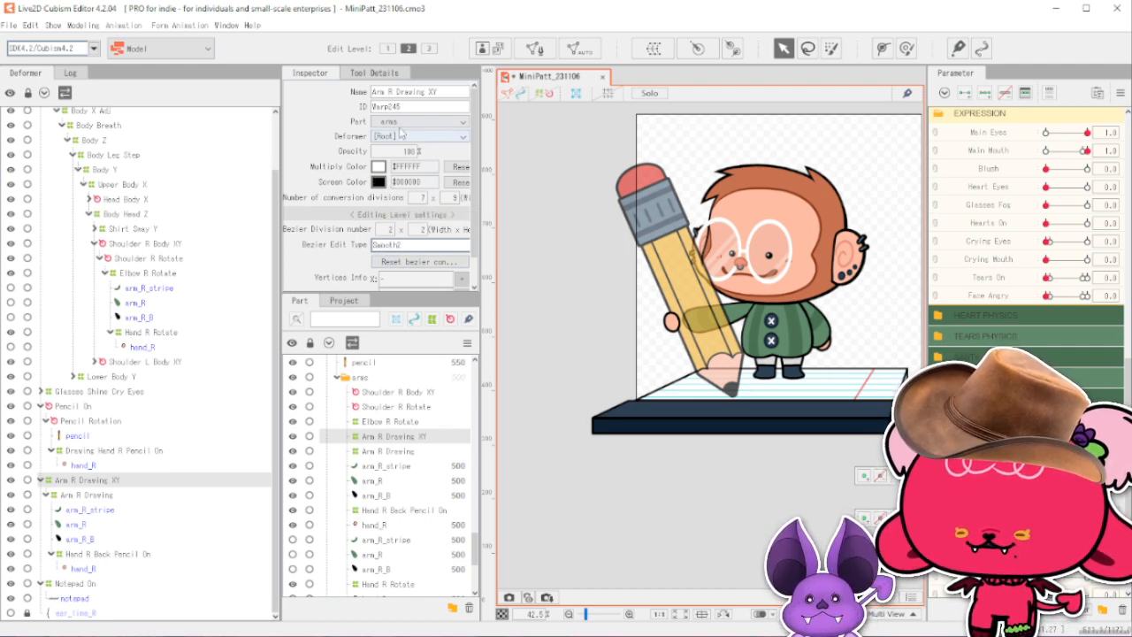
pyautogui.click(1067, 495)
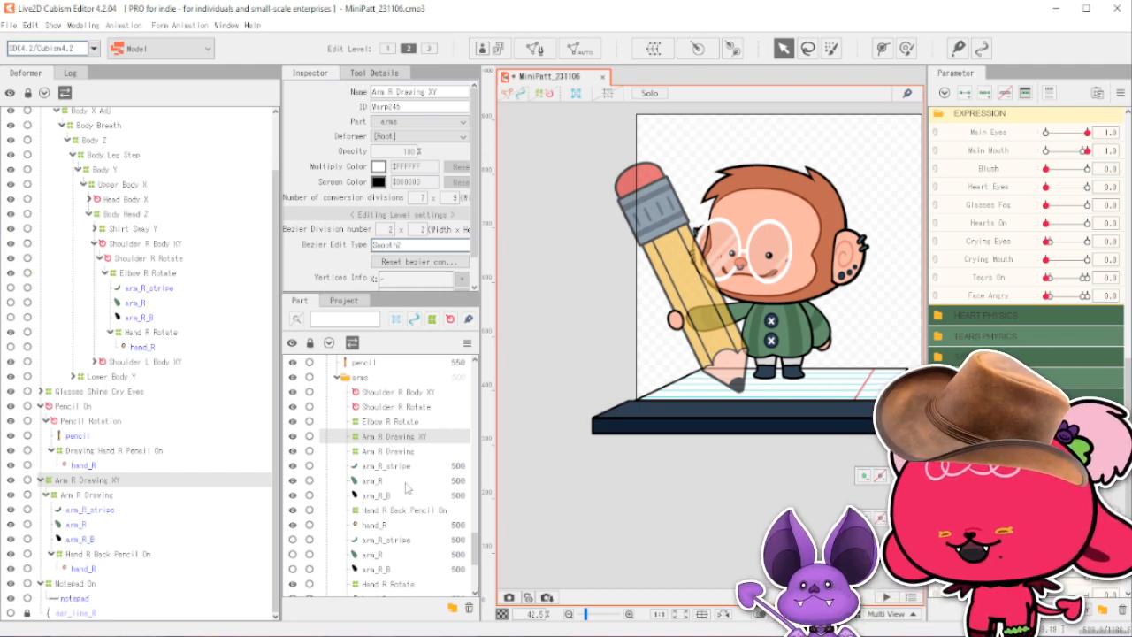
pyautogui.scroll(-1, 412, 489)
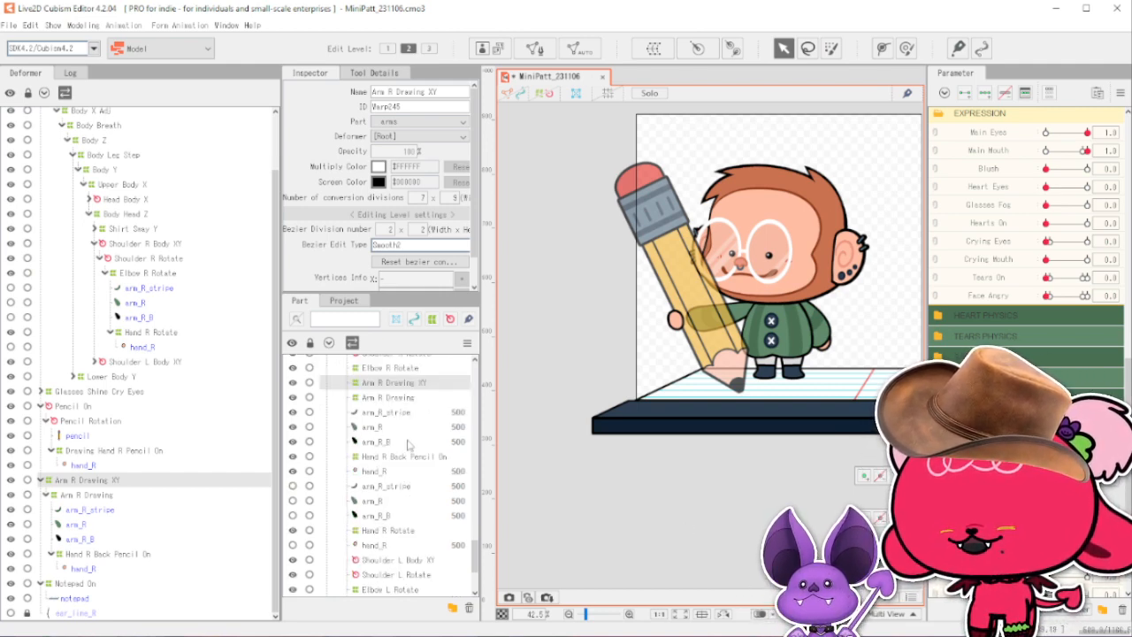
pyautogui.scroll(-1, 420, 458)
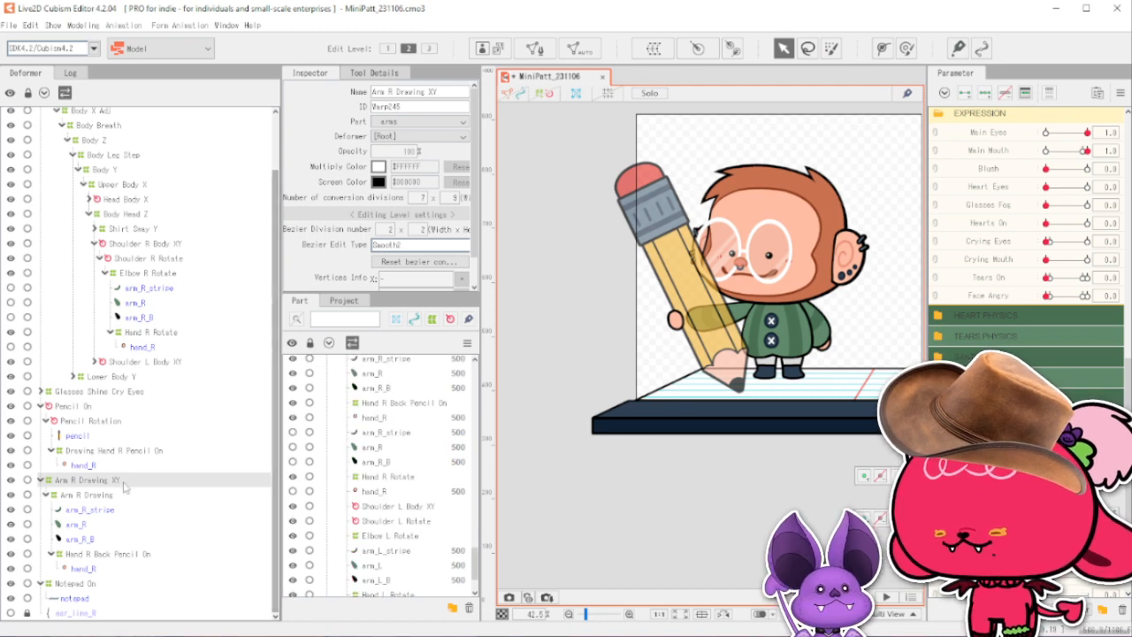
# Set the pencil mesh's opacity to 100% and move the pencil through several poses to check the drawing arm.
pyautogui.rightClick(692, 273)
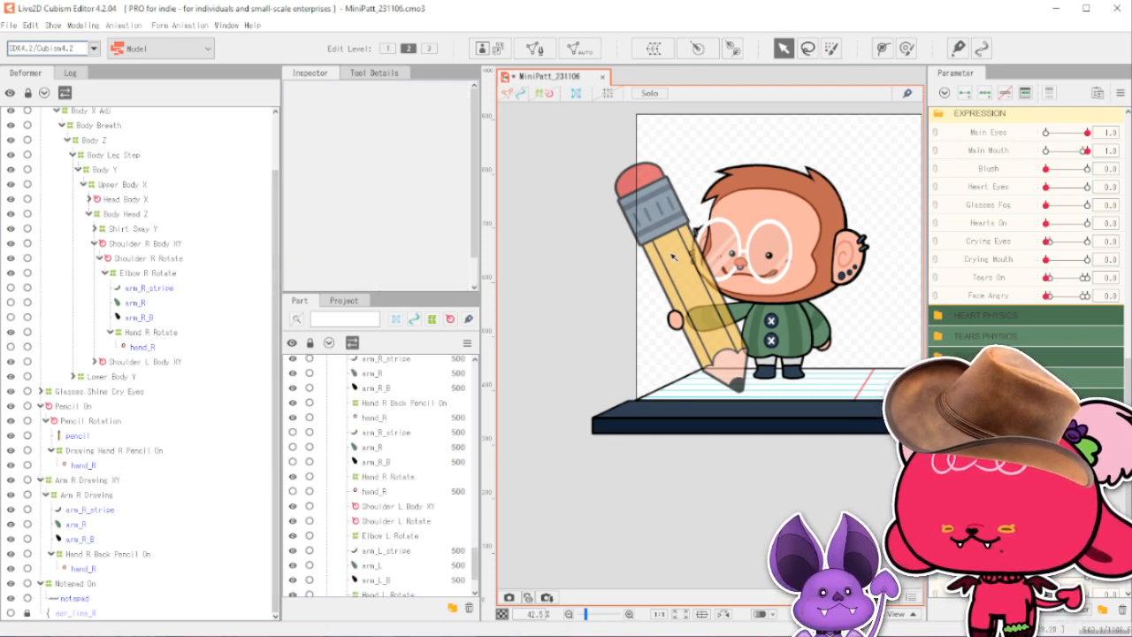
pyautogui.click(736, 315)
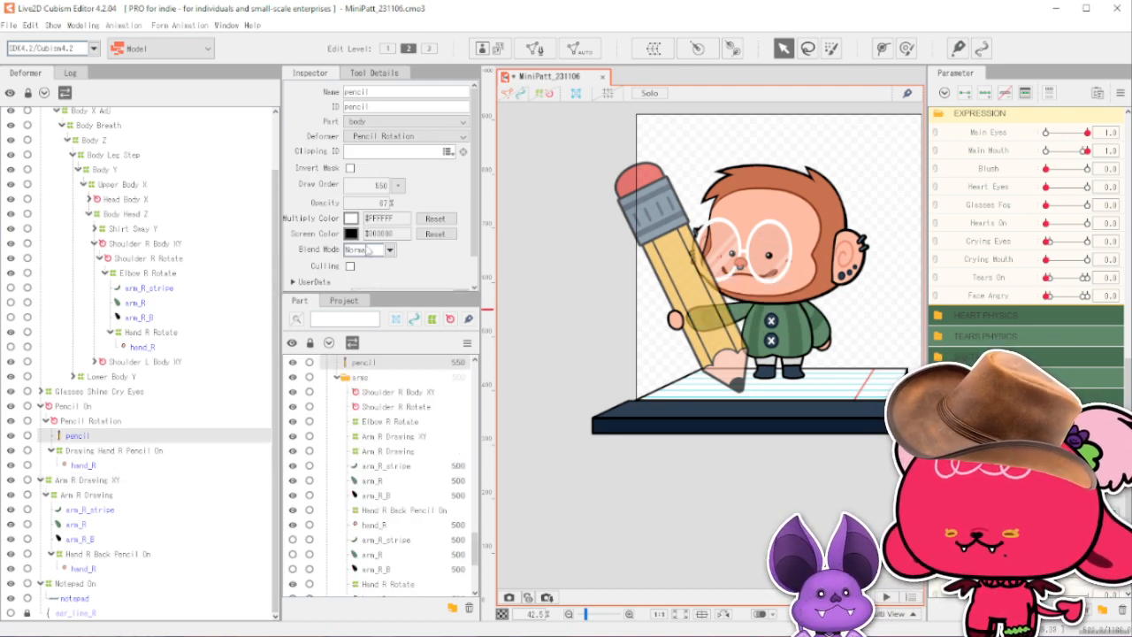
pyautogui.click(383, 203)
pyautogui.write('100')
pyautogui.press('Return')
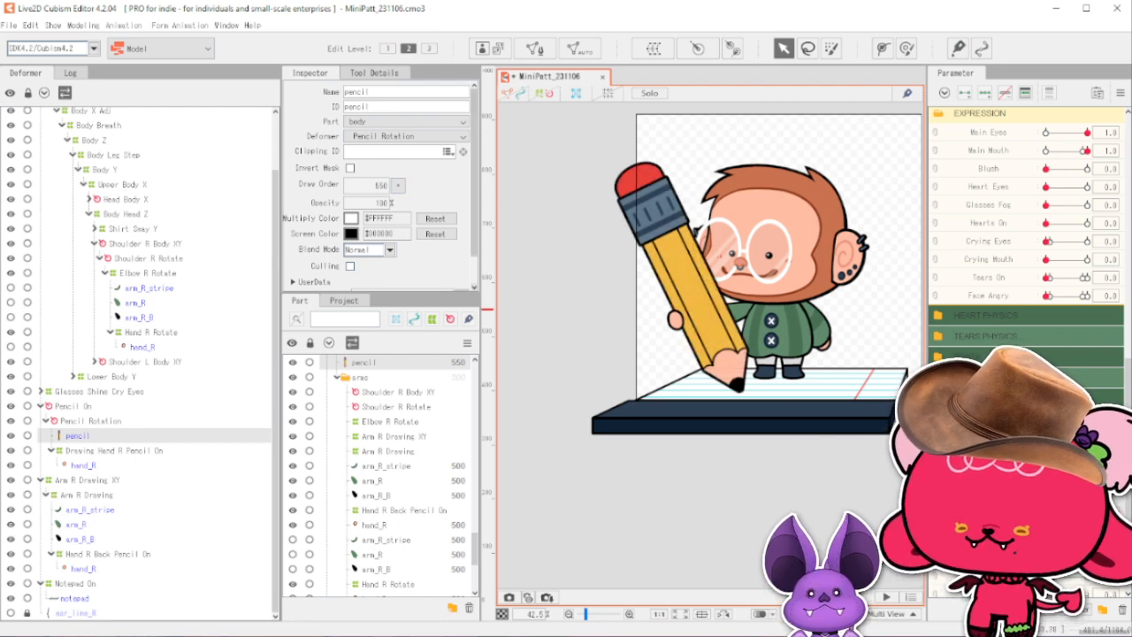
pyautogui.moveTo(1067, 522)
pyautogui.mouseDown()
pyautogui.moveTo(1085, 520)
pyautogui.moveTo(1059, 523)
pyautogui.mouseUp()
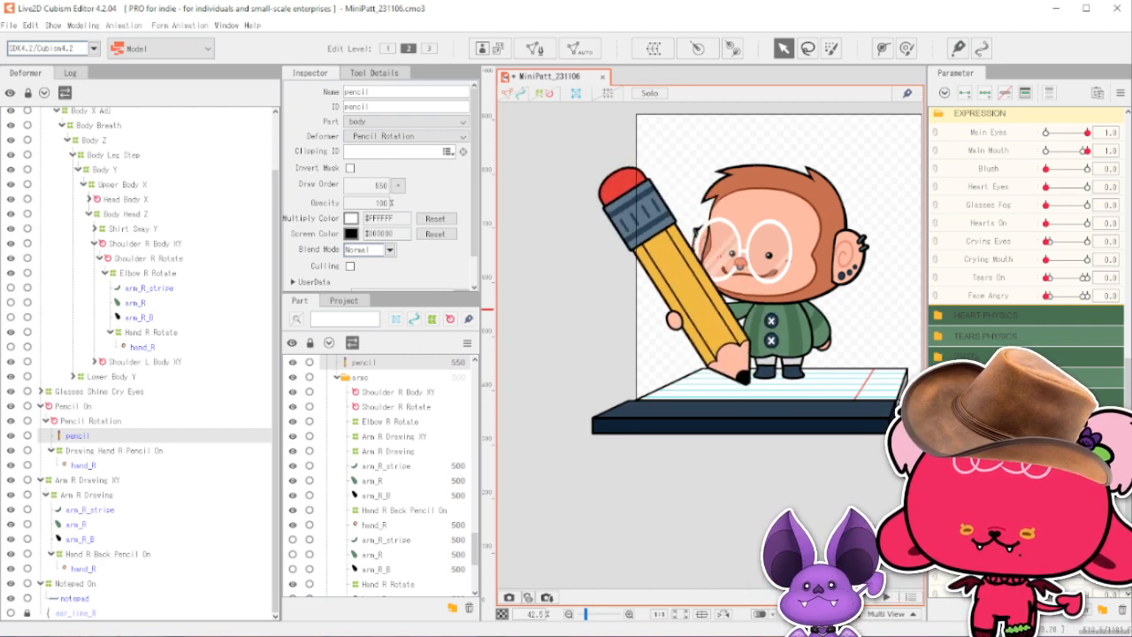
pyautogui.moveTo(1059, 524)
pyautogui.mouseDown()
pyautogui.moveTo(1079, 524)
pyautogui.moveTo(1060, 526)
pyautogui.mouseUp()
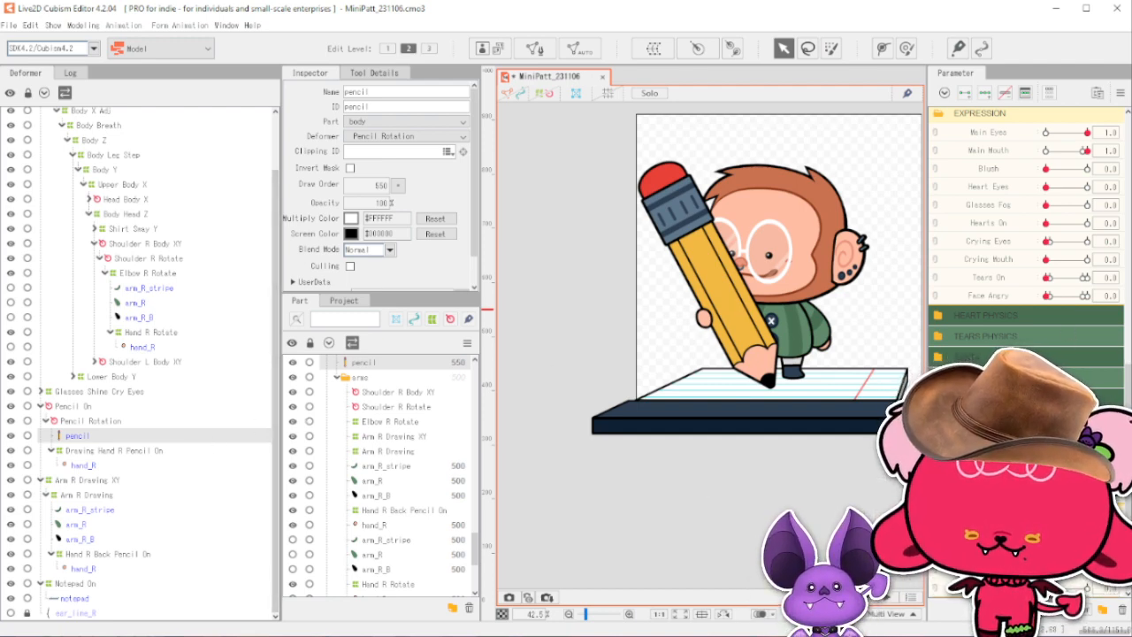
# Try to nudge the Pencil Rotation and Arm R Drawing XY deformers sideways together, and undo it.
pyautogui.click(90, 420)
pyautogui.keyDown('ctrl'); pyautogui.click(87, 479); pyautogui.keyUp('ctrl')
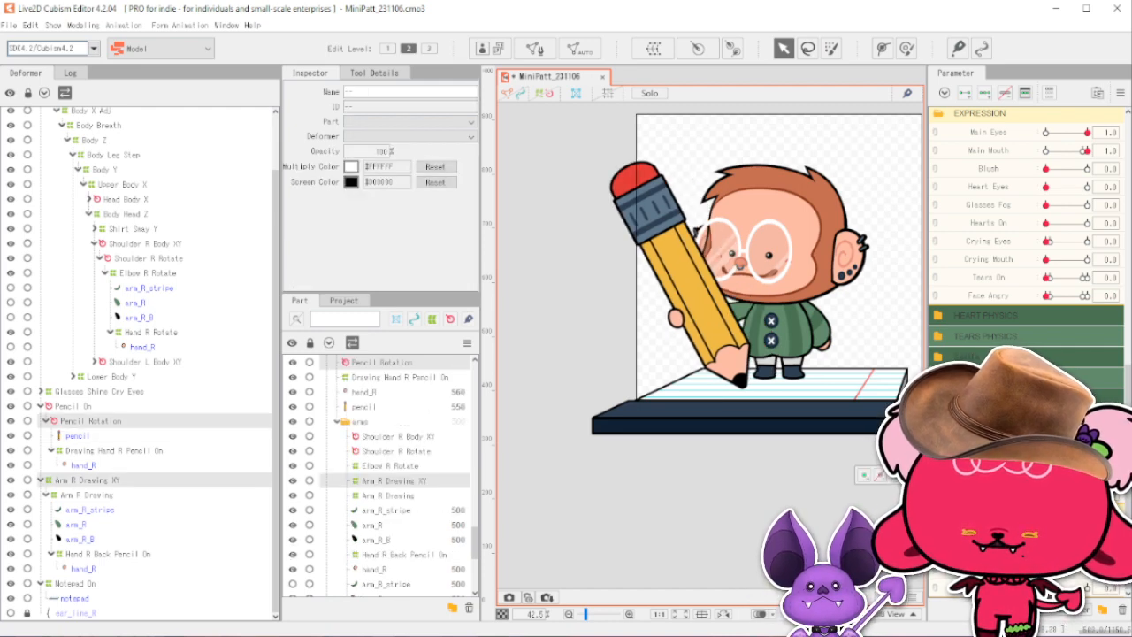
pyautogui.press('Left')
pyautogui.press('Left')
pyautogui.press('Left')
pyautogui.press('Left')
pyautogui.press('Left')
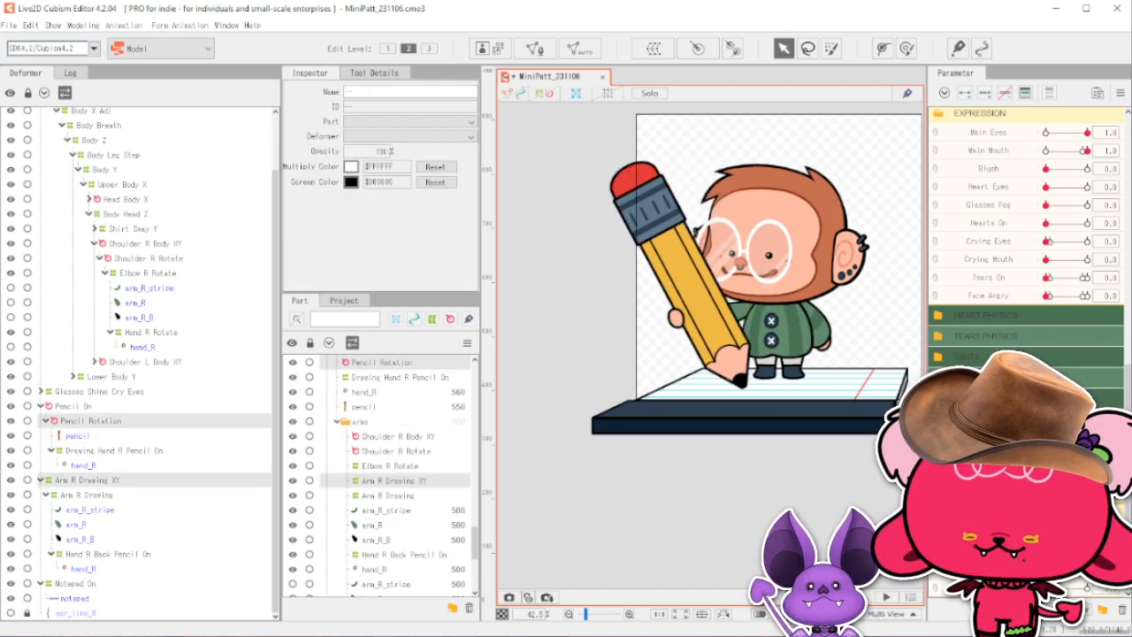
pyautogui.hotkey('ctrl', 'z')
# Set Head X Aug to -30 and sweep the pencil from side to side to check the pose with the head turned.
pyautogui.scroll(5, 1062, 221)
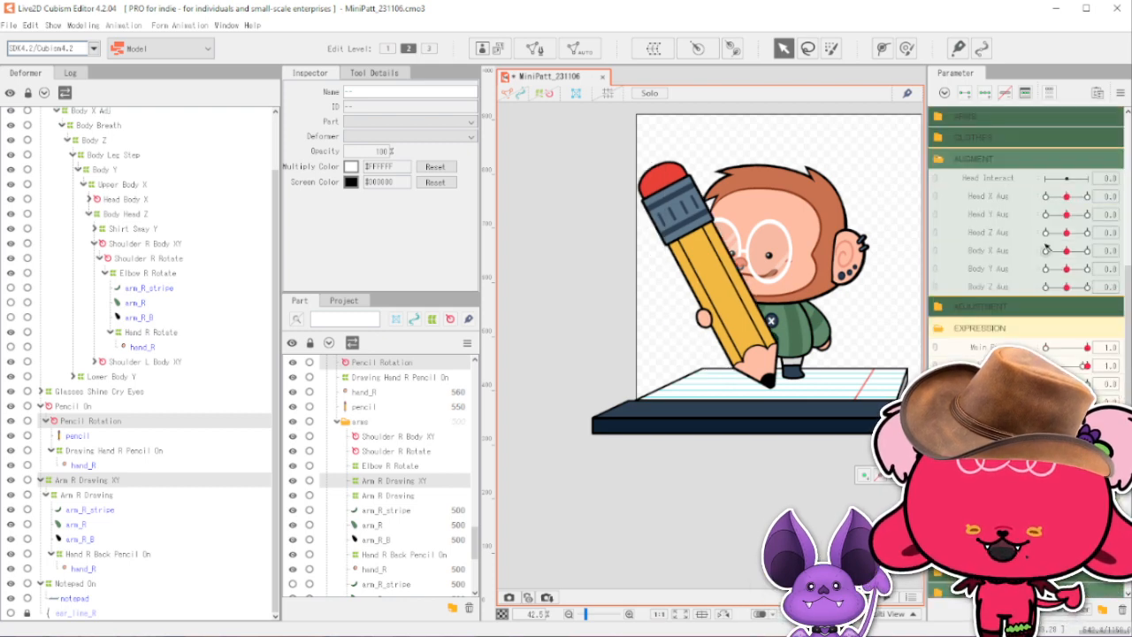
pyautogui.moveTo(1066, 195); pyautogui.dragTo(1045, 196)
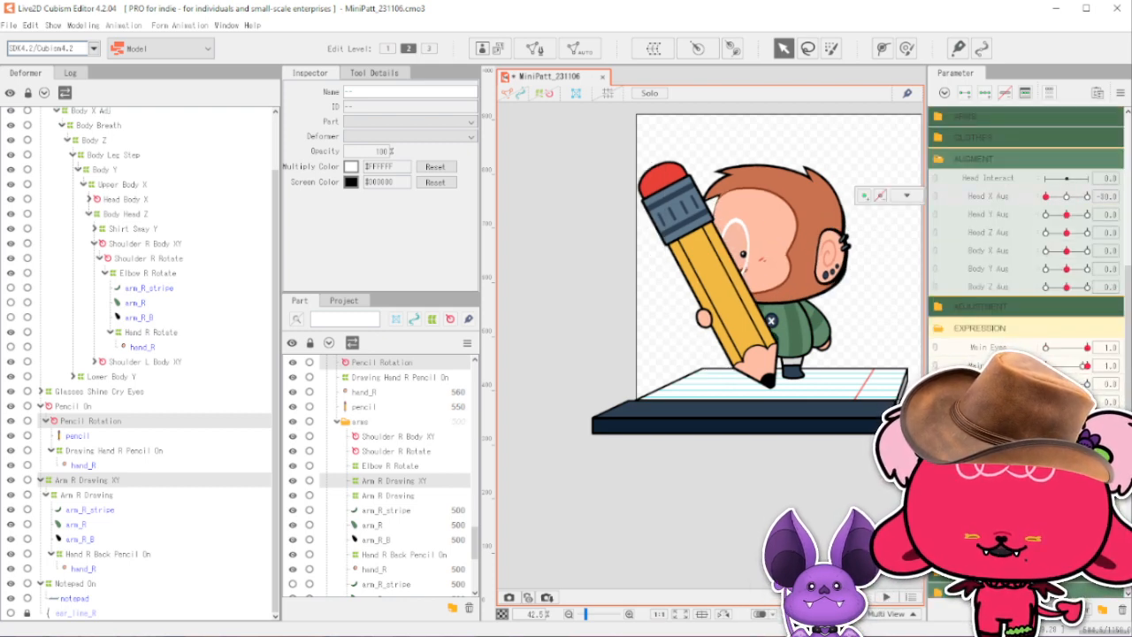
pyautogui.scroll(-2, 1026, 221)
pyautogui.scroll(-4, 1026, 230)
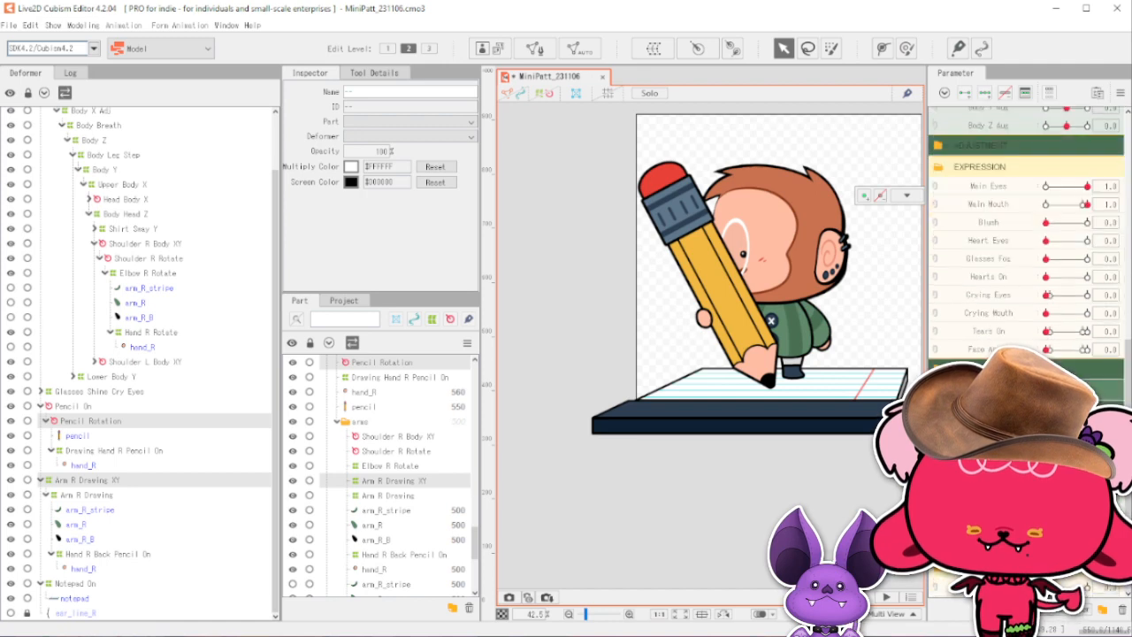
pyautogui.moveTo(1067, 442)
pyautogui.mouseDown()
pyautogui.moveTo(1087, 442)
pyautogui.moveTo(1048, 442)
pyautogui.moveTo(1086, 442)
pyautogui.mouseUp()
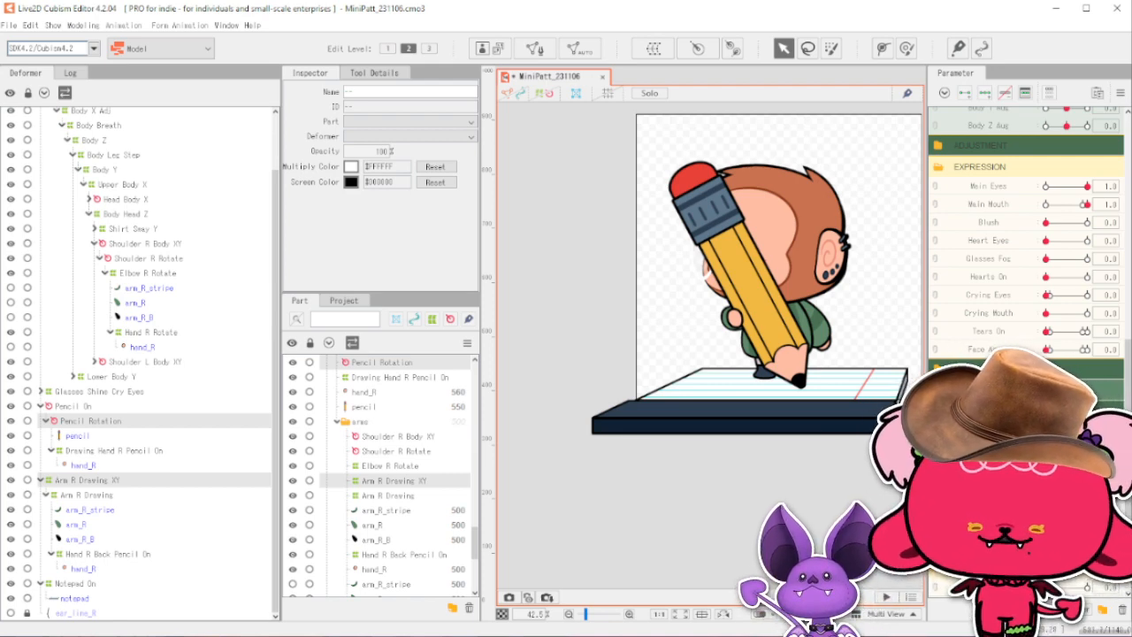
pyautogui.moveTo(1087, 443)
pyautogui.mouseDown()
pyautogui.moveTo(1048, 443)
pyautogui.moveTo(1086, 442)
pyautogui.mouseUp()
pyautogui.moveTo(1086, 443); pyautogui.dragTo(1048, 443)
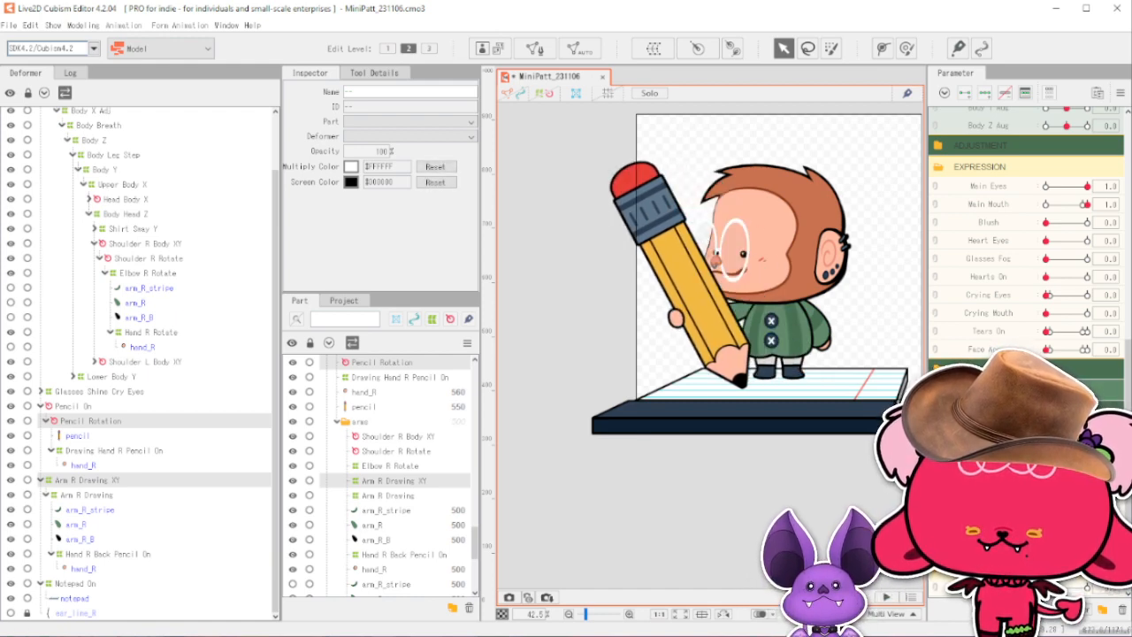
pyautogui.moveTo(1047, 442)
pyautogui.mouseDown()
pyautogui.moveTo(1071, 442)
pyautogui.moveTo(1049, 442)
pyautogui.mouseUp()
# Turn the head the opposite way to Head X Aug 14.5, move the pencil, and set Body X Aug to -10 to check the arm.
pyautogui.scroll(3, 1072, 341)
pyautogui.click(1065, 198)
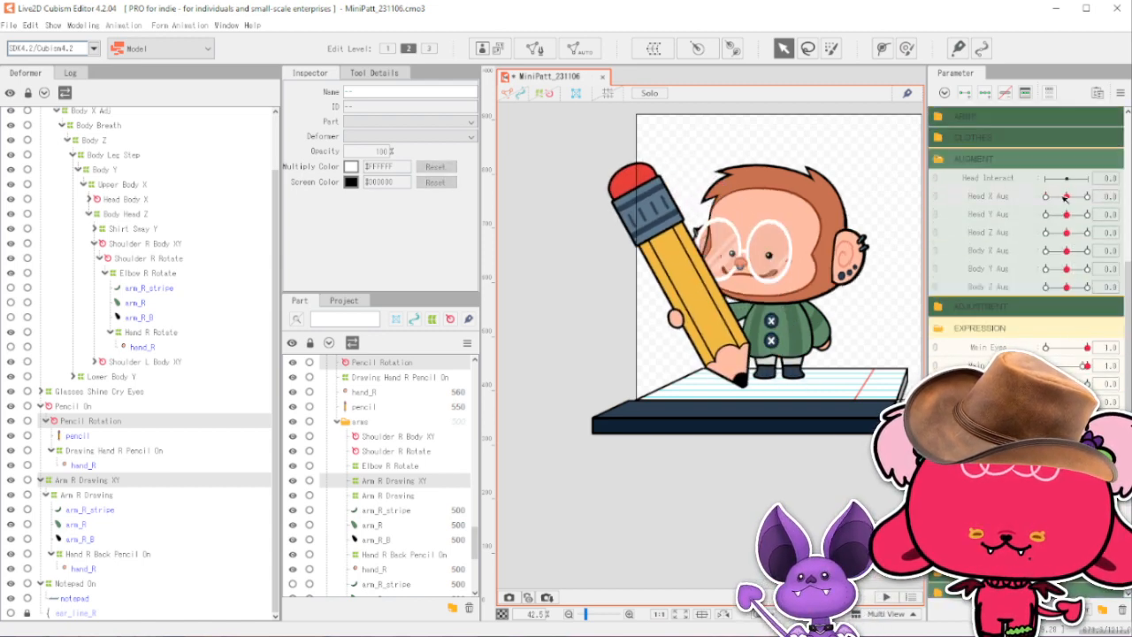
pyautogui.moveTo(1066, 196); pyautogui.dragTo(1091, 201)
pyautogui.scroll(-4, 1026, 221)
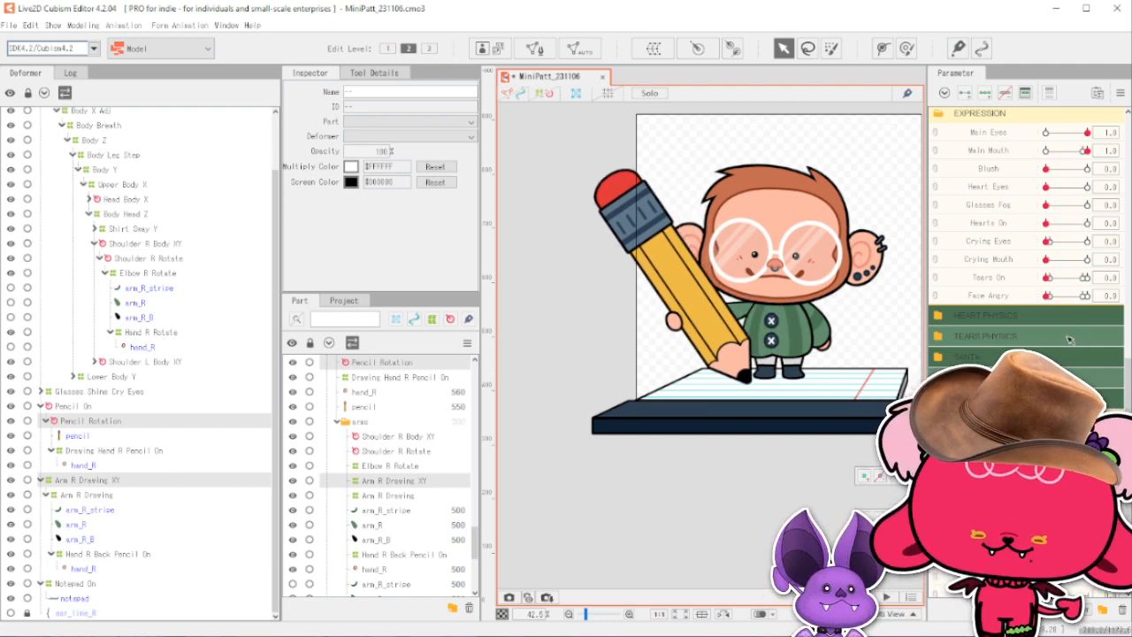
pyautogui.scroll(2, 1084, 296)
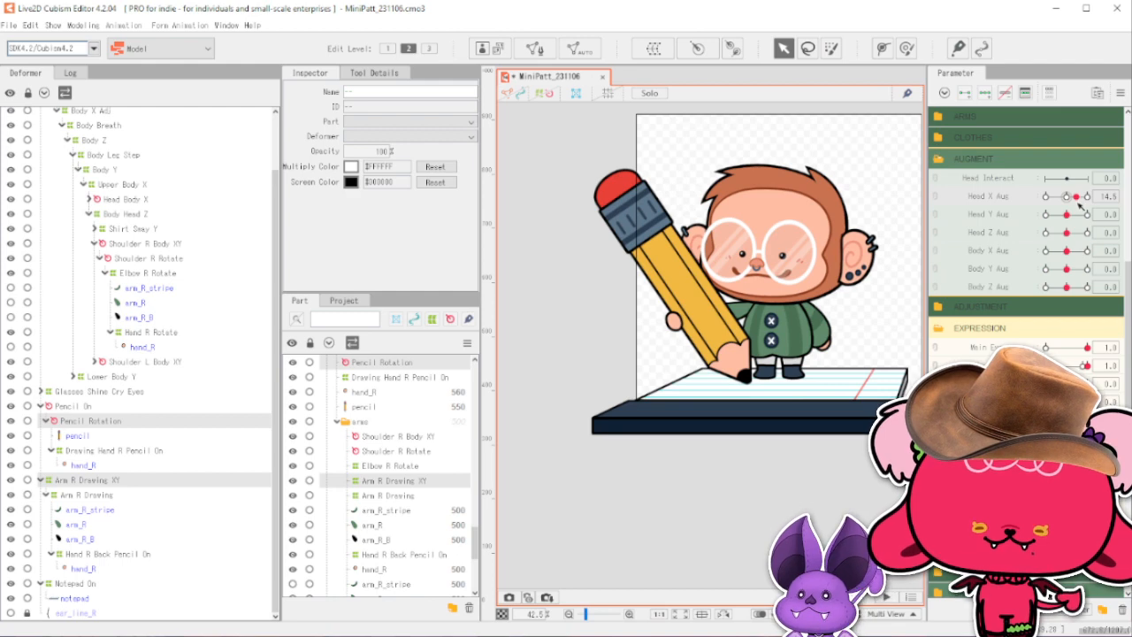
pyautogui.scroll(-3, 1084, 203)
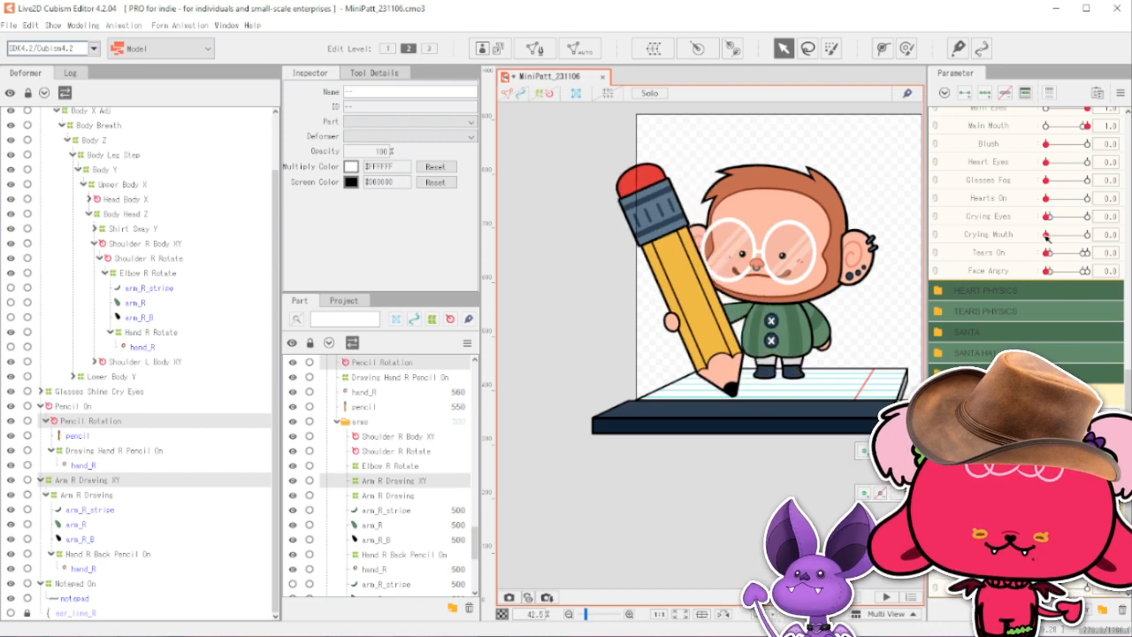
pyautogui.scroll(3, 1046, 239)
pyautogui.scroll(3, 1046, 239)
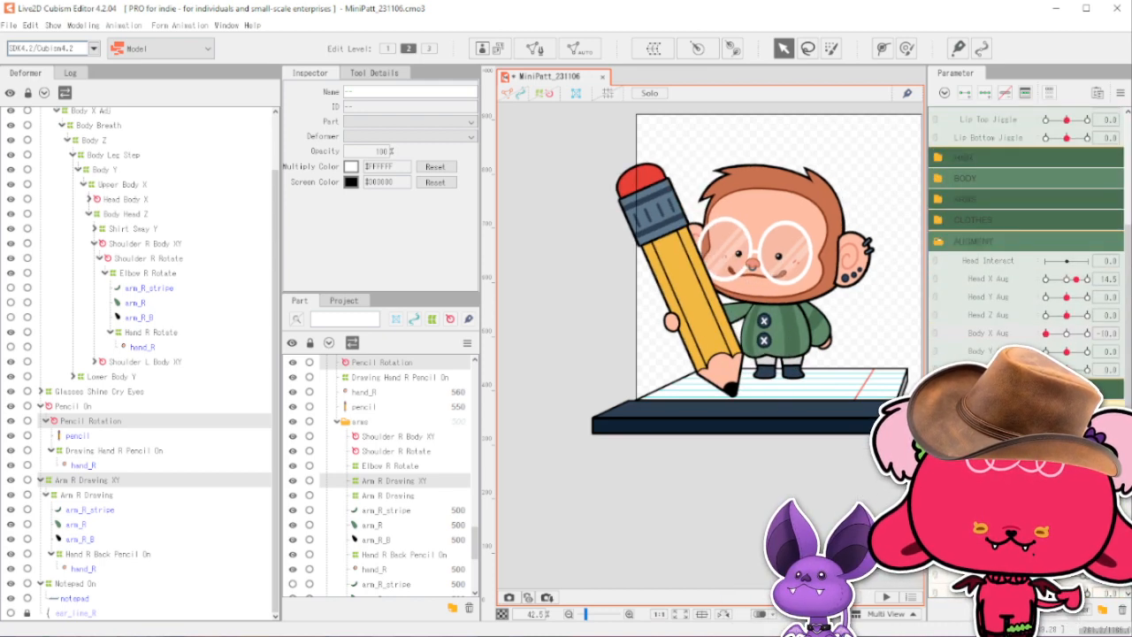
# Sweep the pencil through its poses with the head turned and Body X Aug at -10, and save the model.
pyautogui.scroll(-5, 1026, 222)
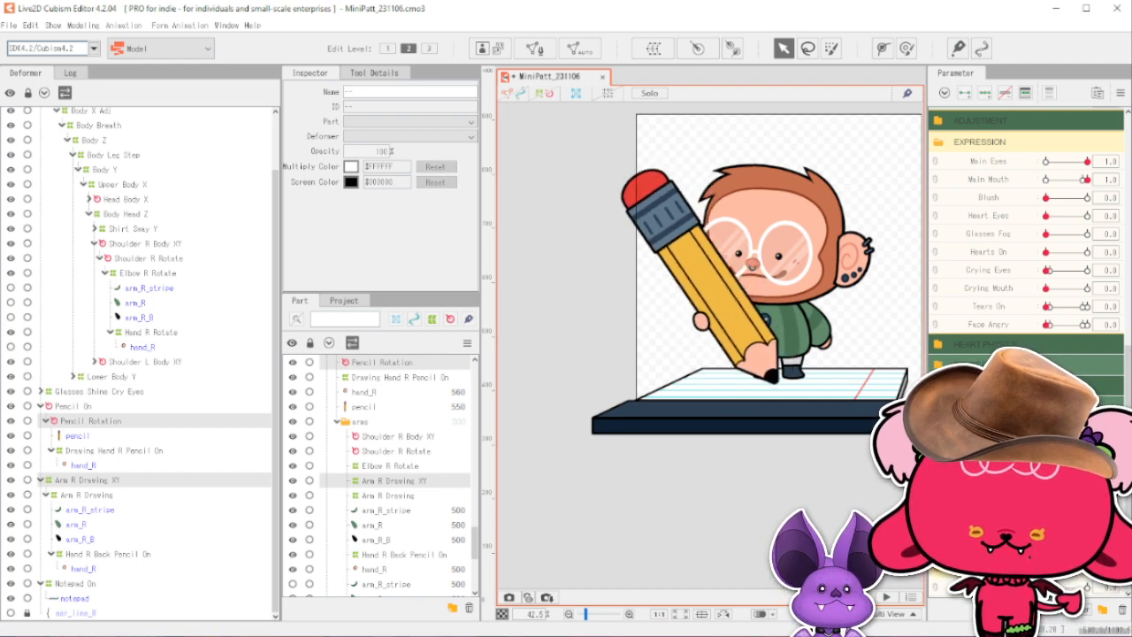
pyautogui.scroll(3, 1097, 237)
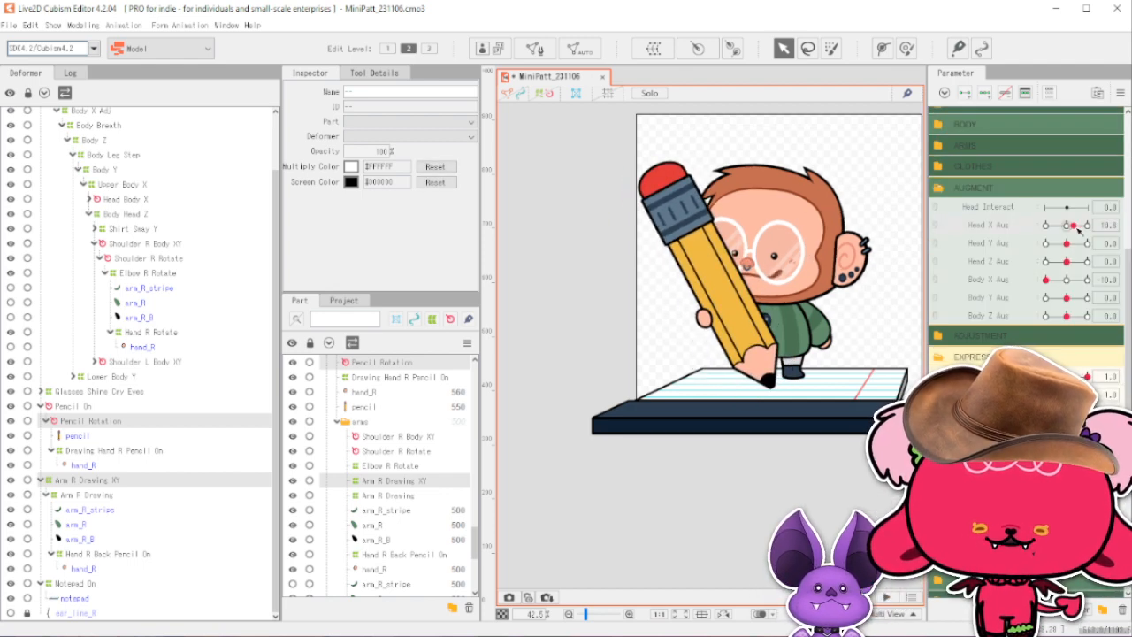
pyautogui.scroll(-6, 1103, 239)
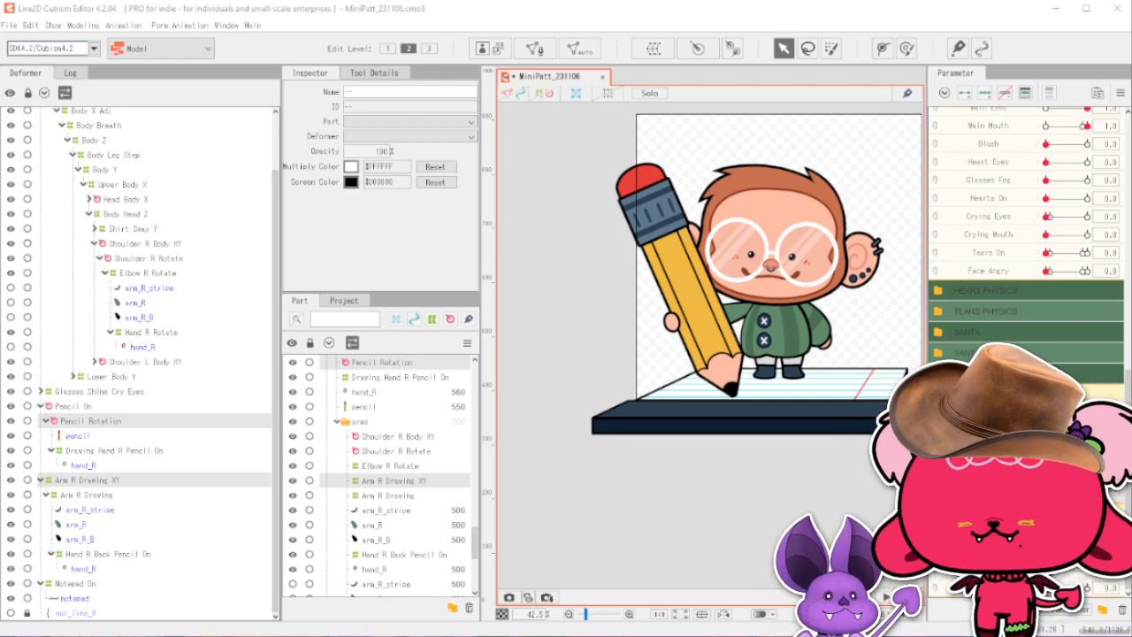
pyautogui.moveTo(1057, 501); pyautogui.dragTo(1067, 495)
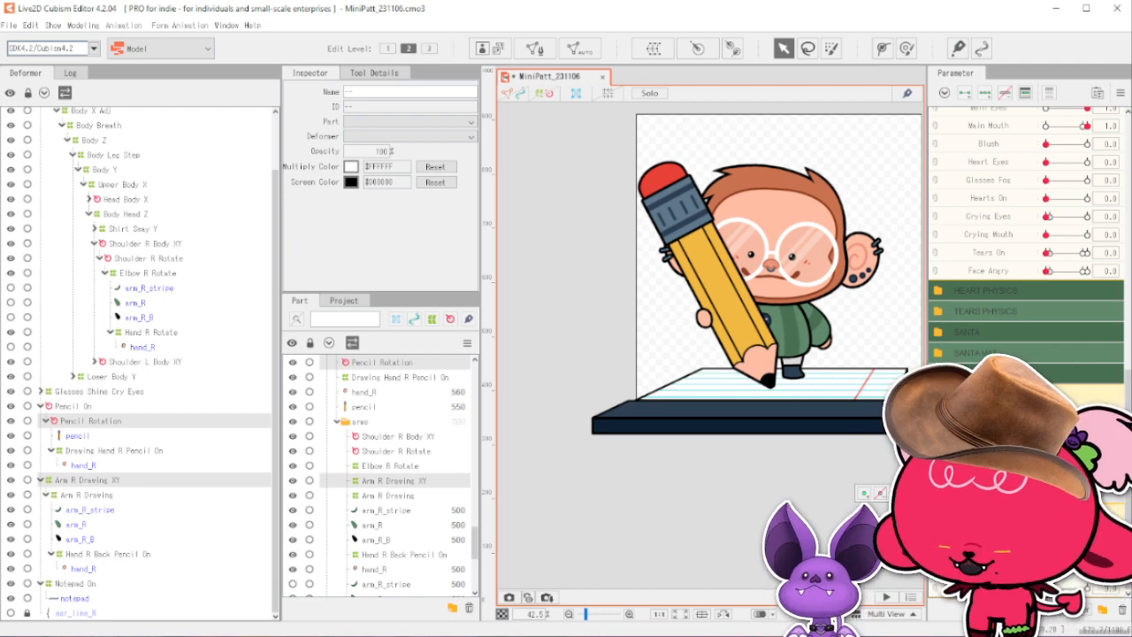
pyautogui.hotkey('ctrl', 's')
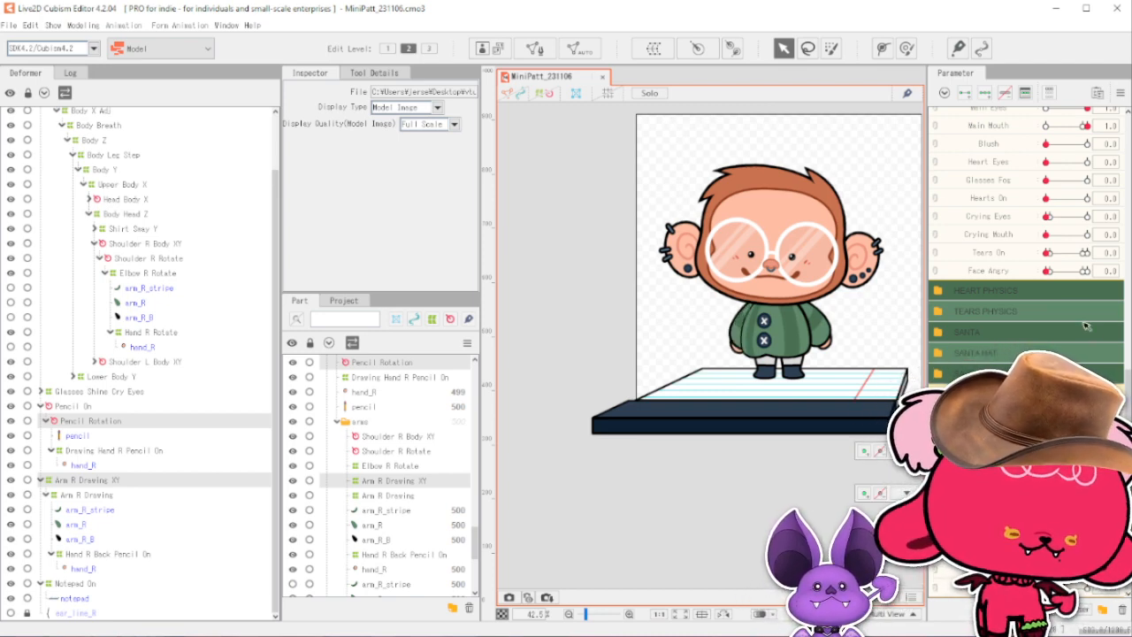
# Check the resting pose with Body X Aug at 10 while moving Body Y Aug to -10 and back to 0.
pyautogui.scroll(6, 1084, 319)
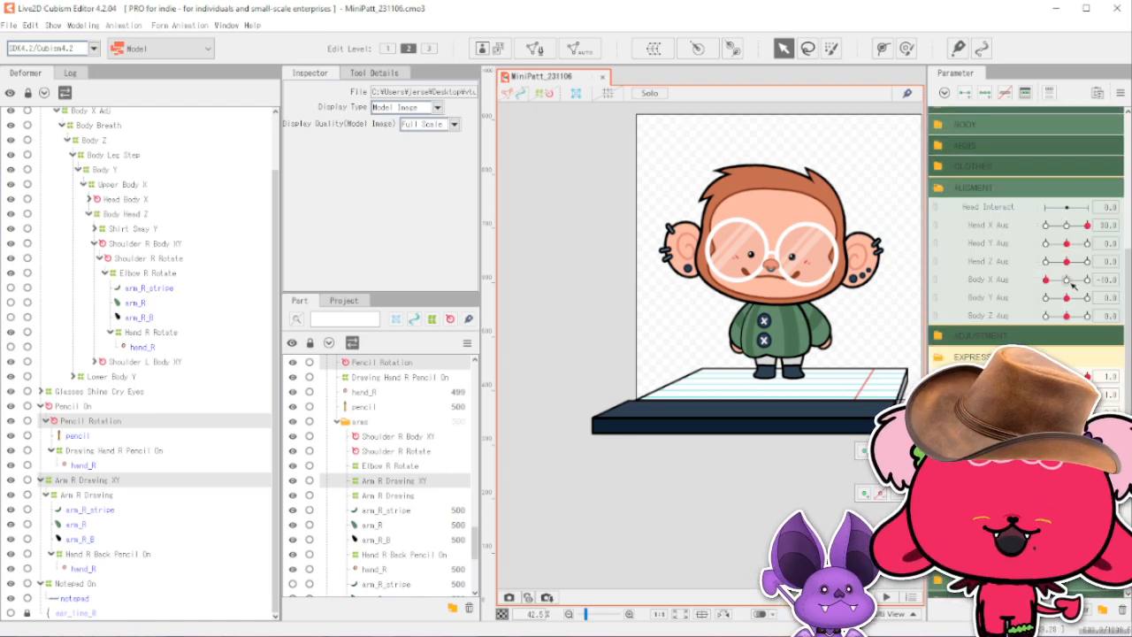
pyautogui.scroll(-5, 1073, 283)
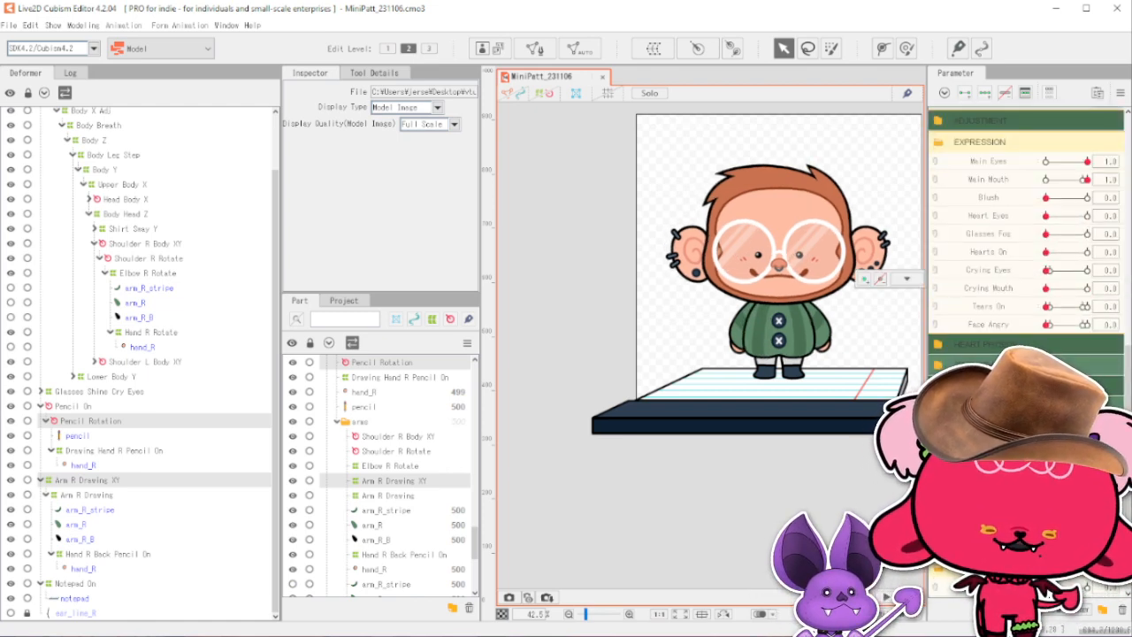
pyautogui.scroll(3, 1043, 263)
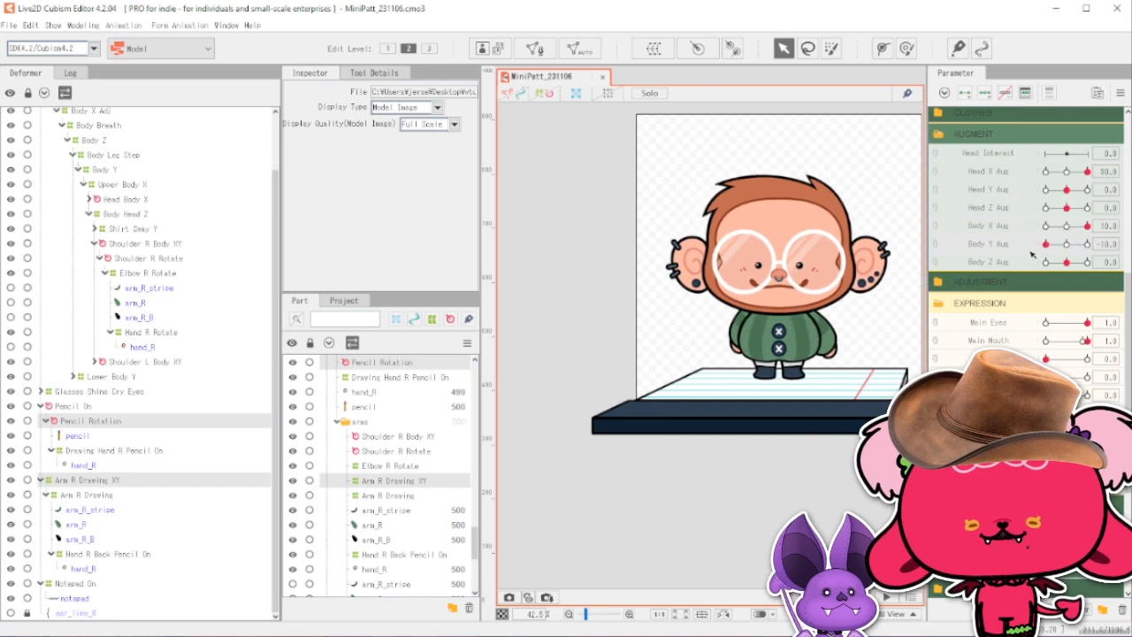
pyautogui.moveTo(1042, 265); pyautogui.dragTo(1032, 270)
pyautogui.click(1067, 245)
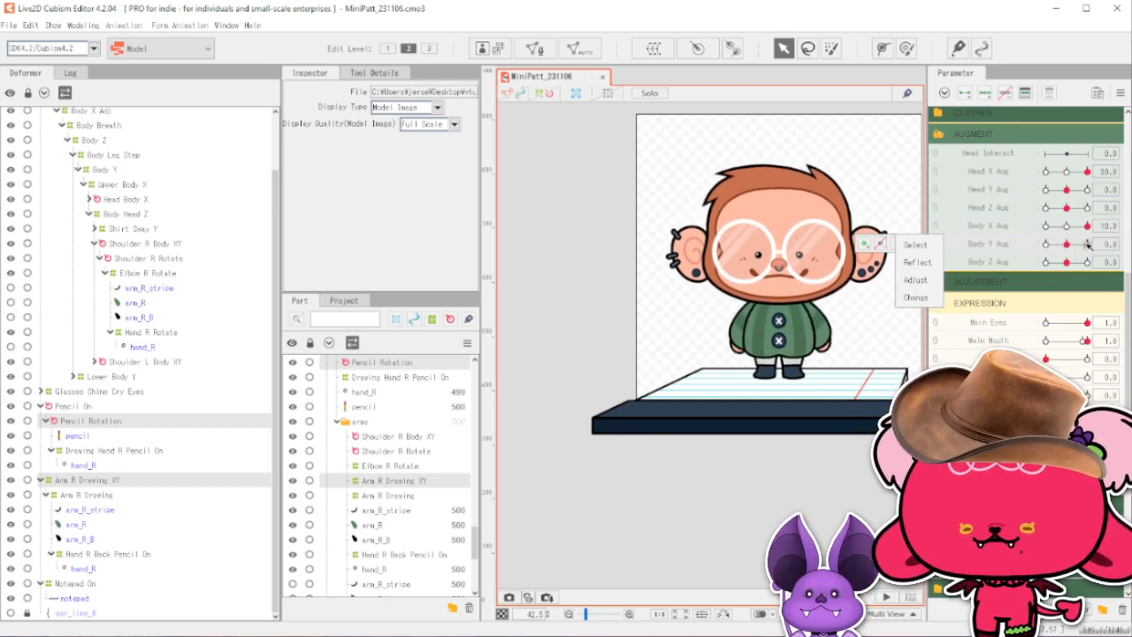
pyautogui.moveTo(1068, 247); pyautogui.dragTo(1051, 266)
pyautogui.click(1078, 247)
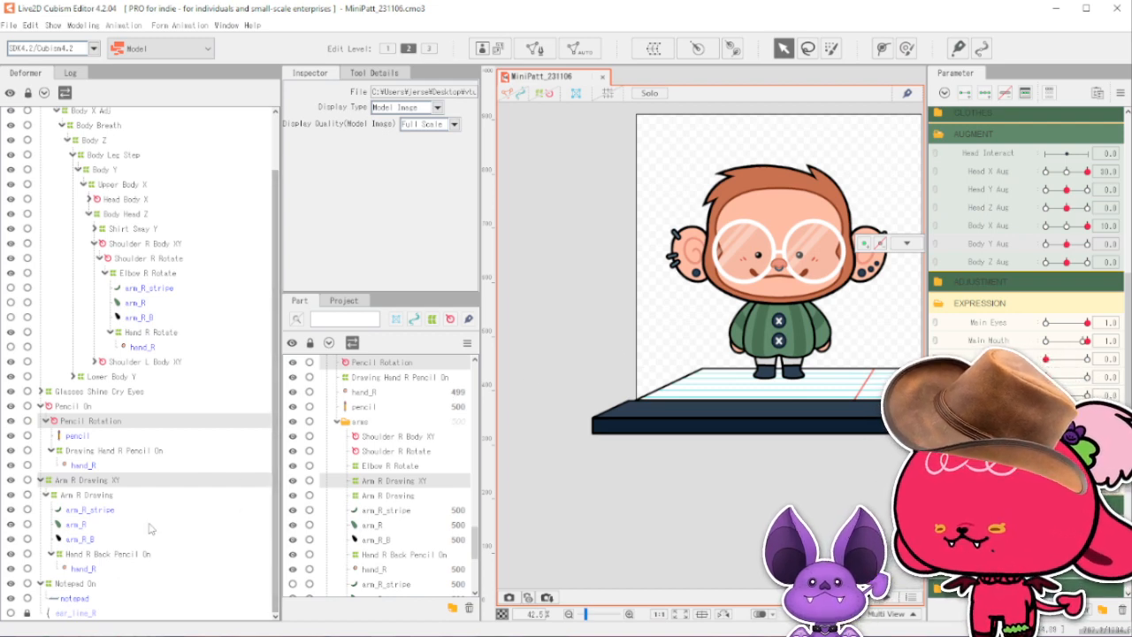
# Unhide the original arm_R_stripe, arm_R and arm_R_B meshes under Elbow R Rotate, and inspect the right arm up close.
pyautogui.click(78, 524)
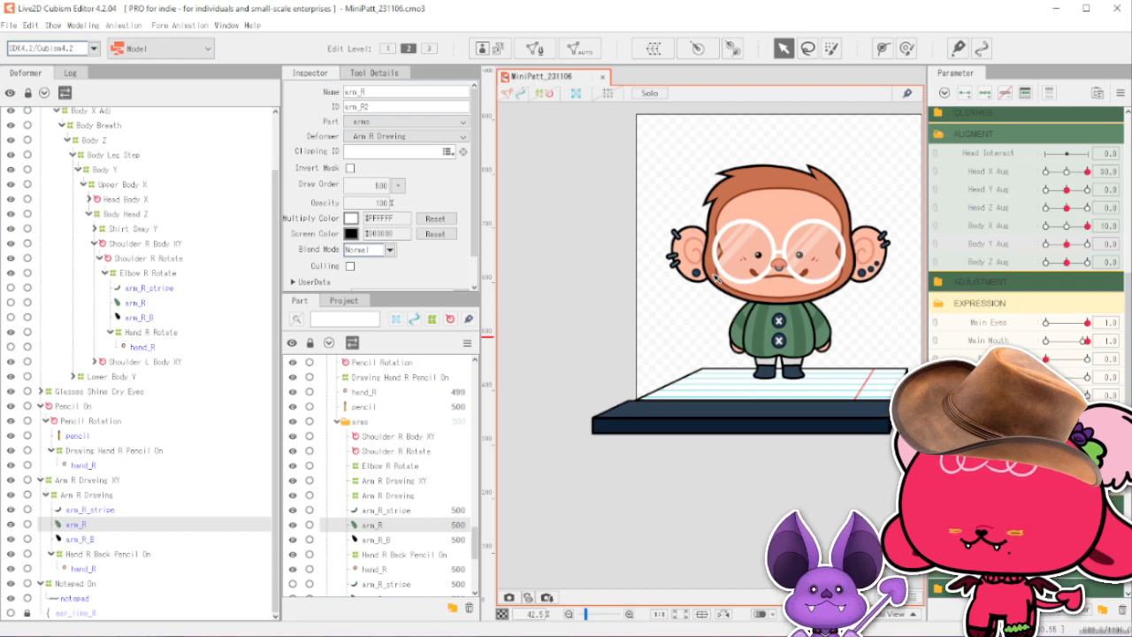
pyautogui.click(10, 509)
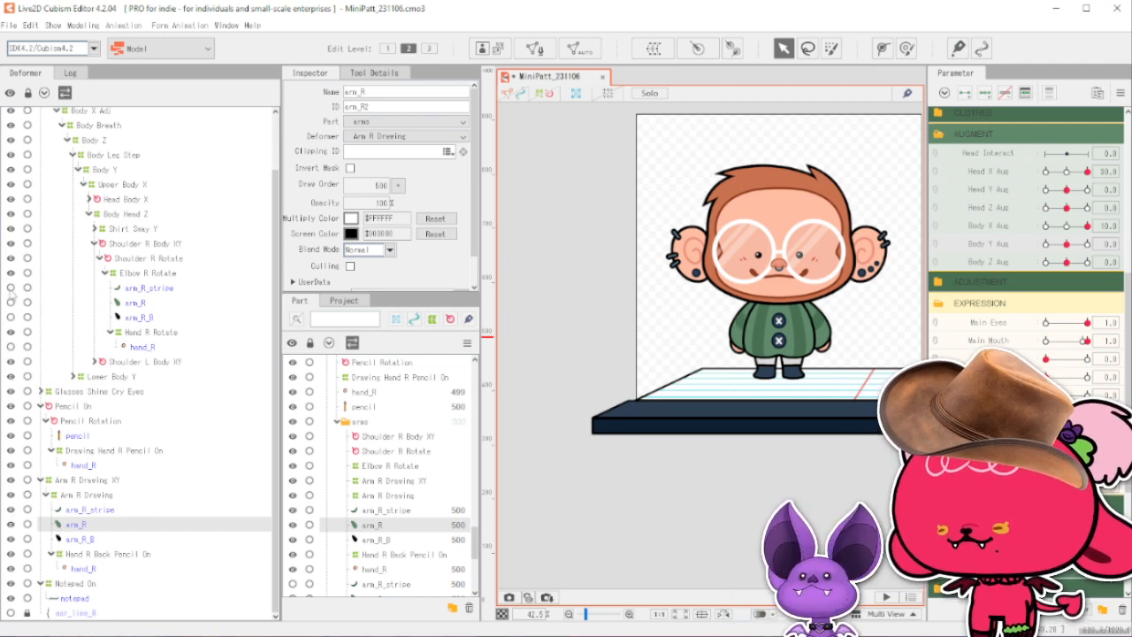
pyautogui.click(113, 537)
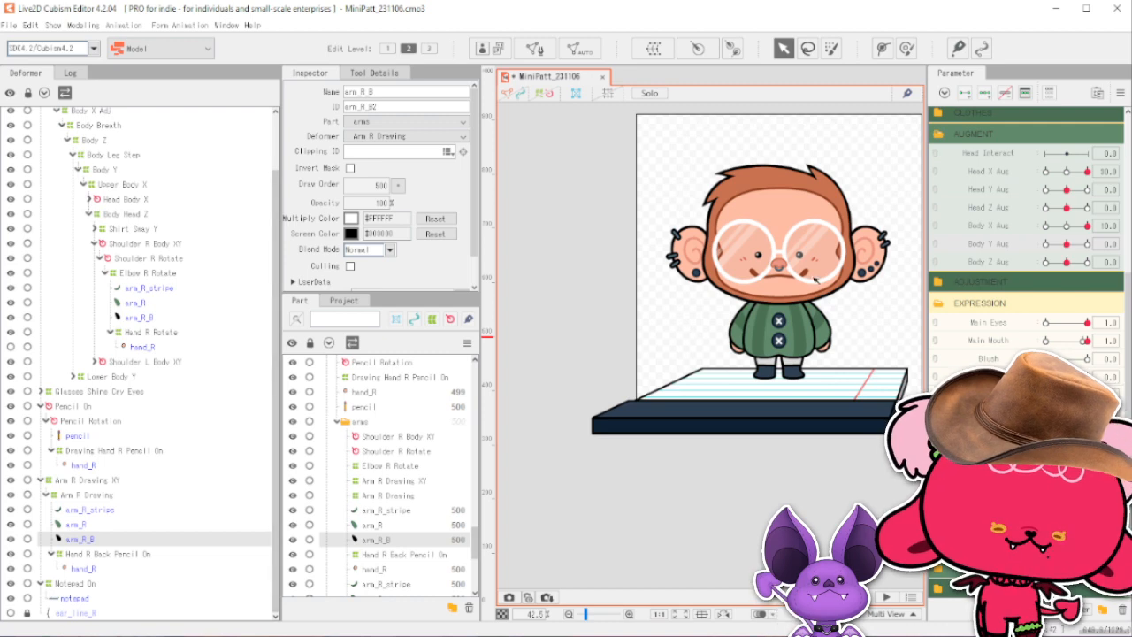
pyautogui.scroll(2, 852, 280)
pyautogui.scroll(1, 861, 277)
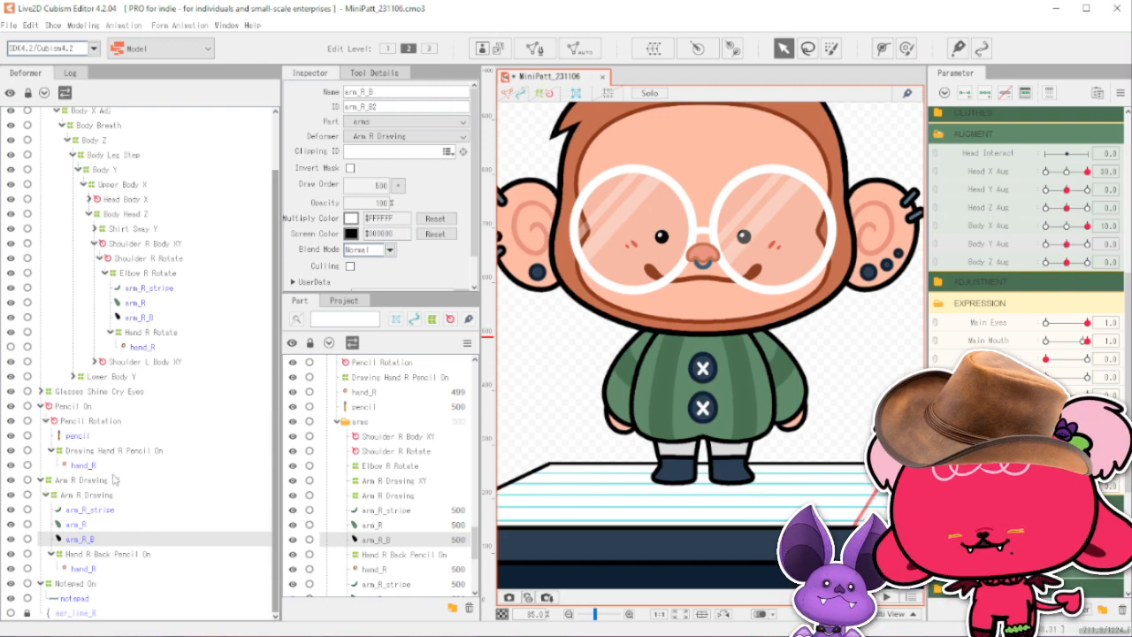
pyautogui.scroll(-3, 679, 432)
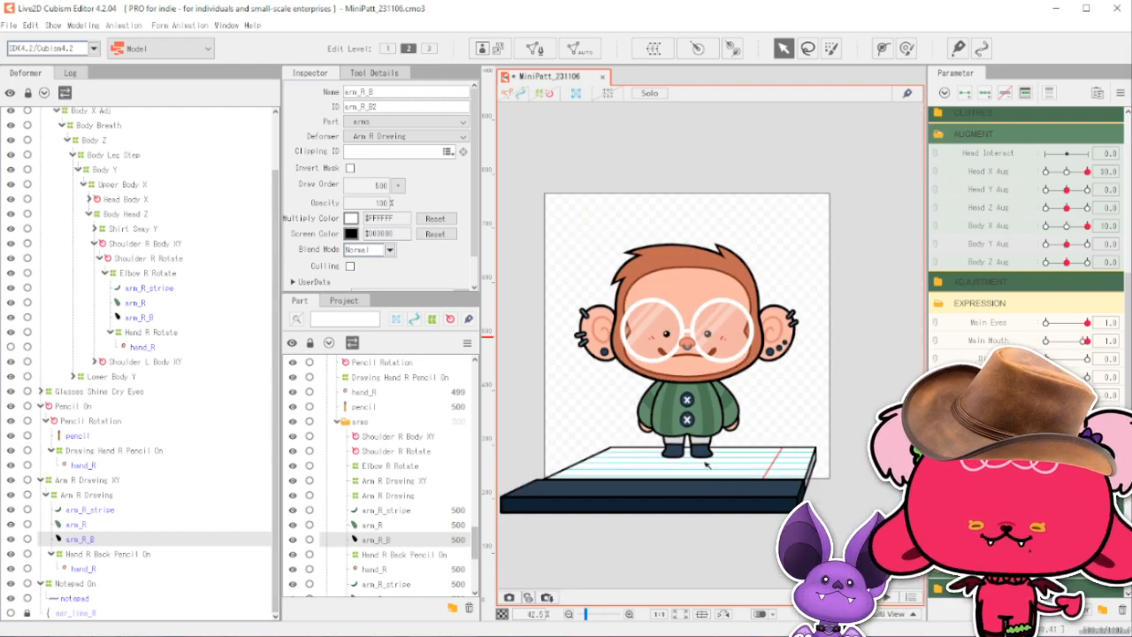
# Bring up the pencil pose and hide the pencil mesh to expose the drawing arm and hand.
pyautogui.scroll(-2, 1026, 239)
pyautogui.scroll(-2, 1027, 238)
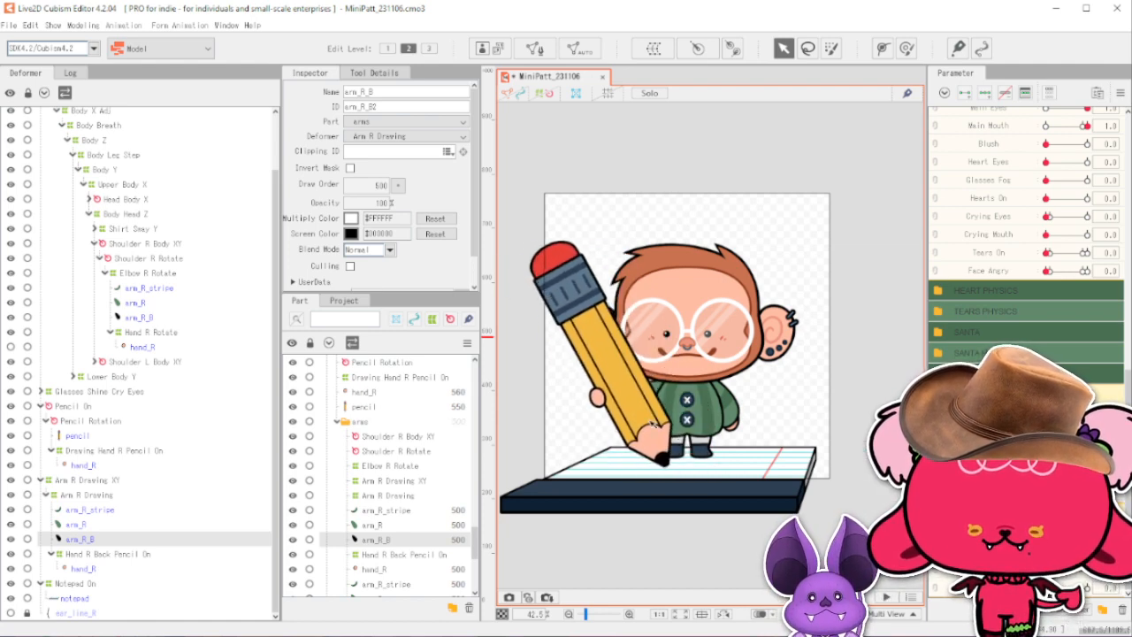
pyautogui.rightClick(654, 426)
pyautogui.click(674, 460)
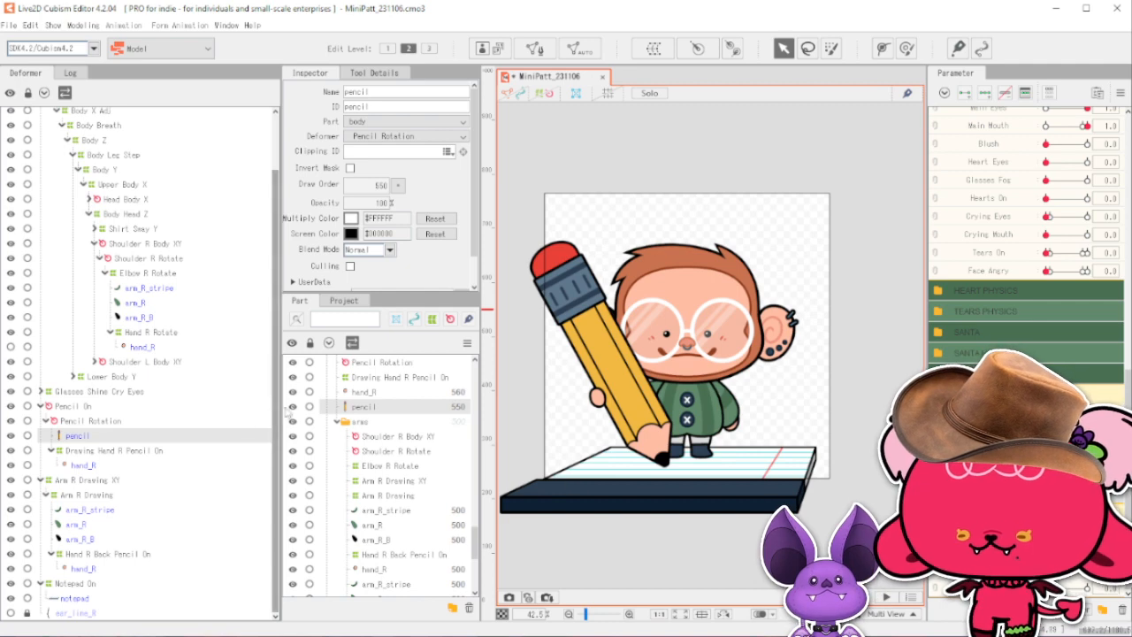
pyautogui.click(293, 406)
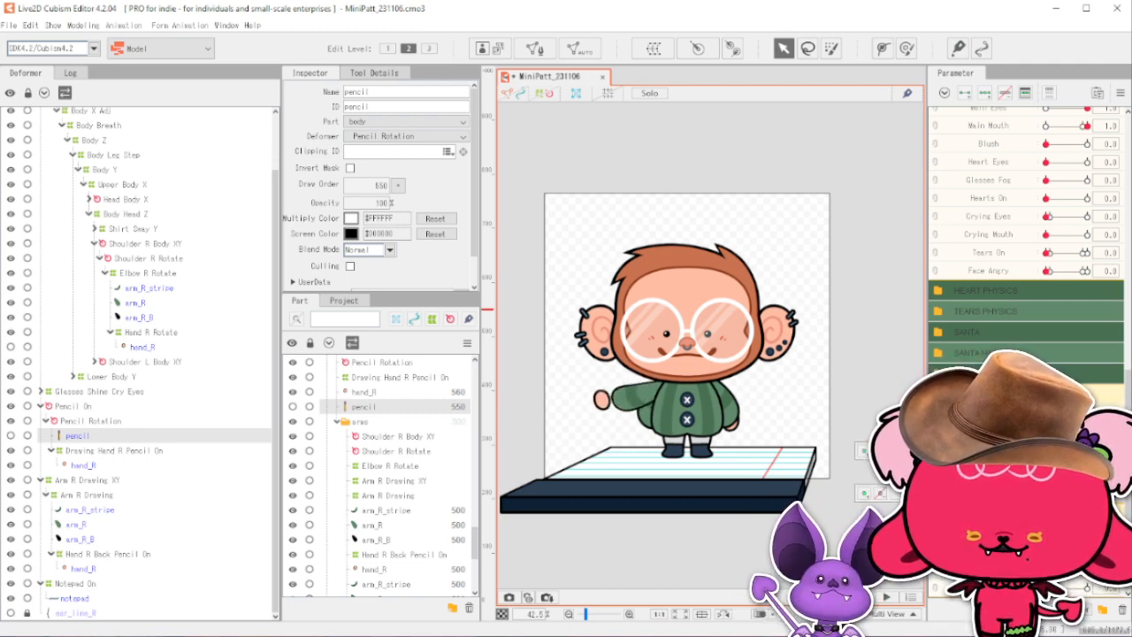
# Set Body X Aug to 0 and move Body Y Aug up and back to 0 to check how the drawing arm joins the body.
pyautogui.scroll(3, 1064, 356)
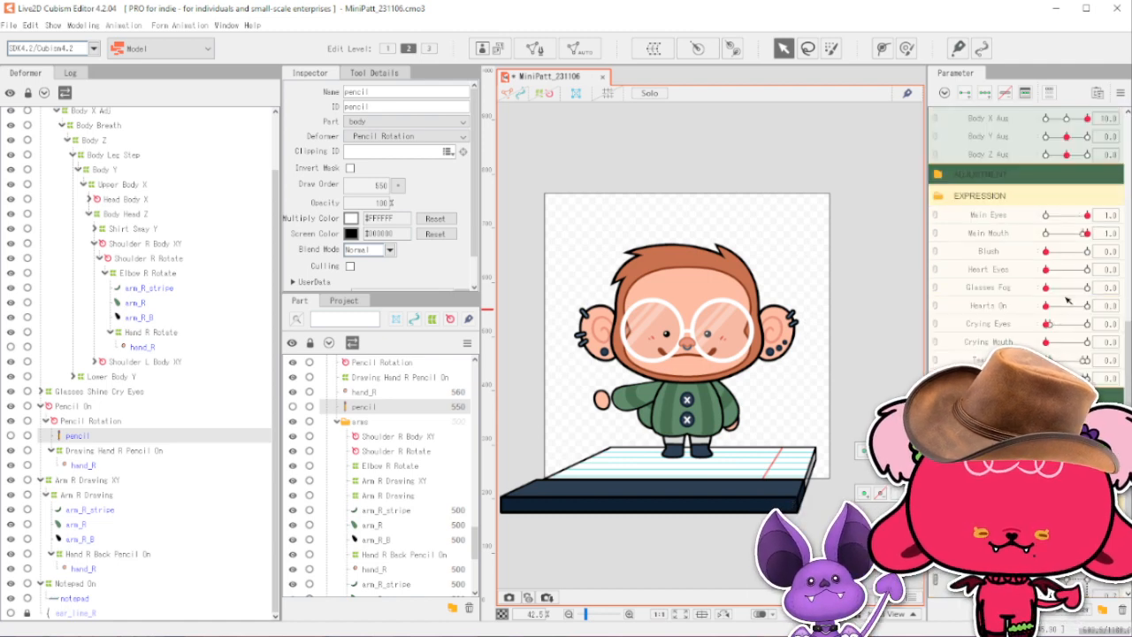
pyautogui.scroll(2, 1068, 301)
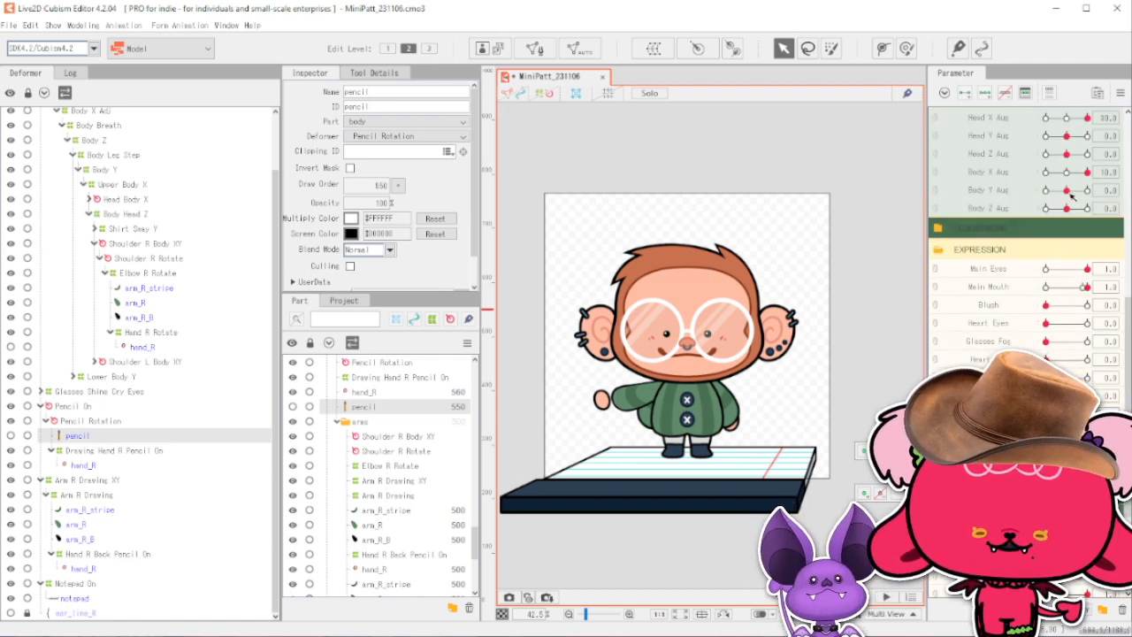
pyautogui.scroll(1, 610, 320)
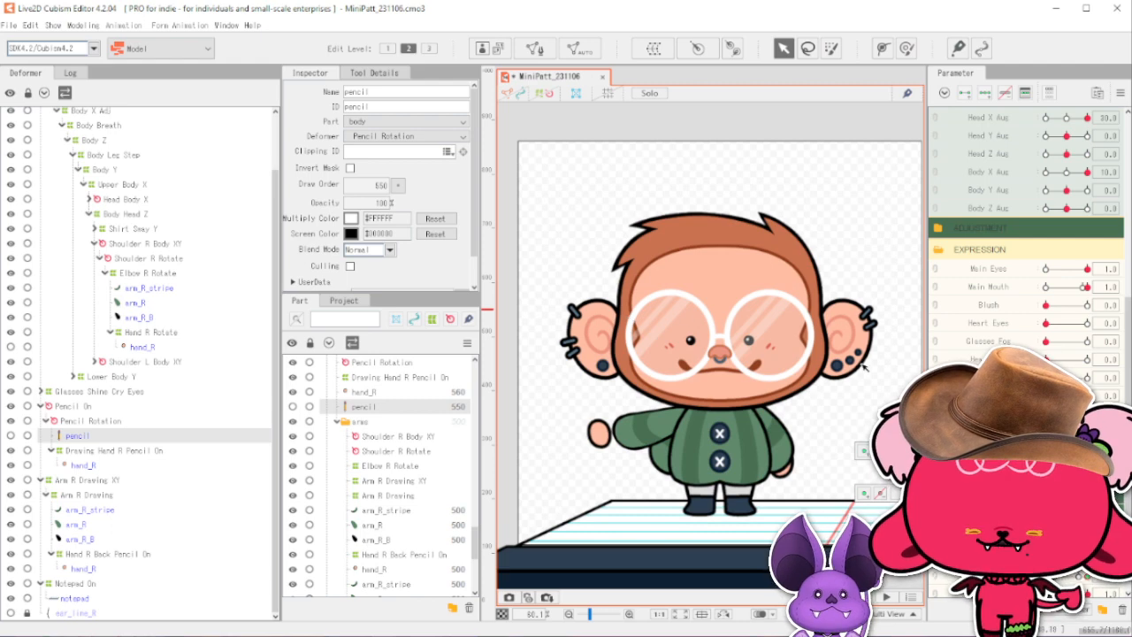
pyautogui.scroll(-1, 770, 338)
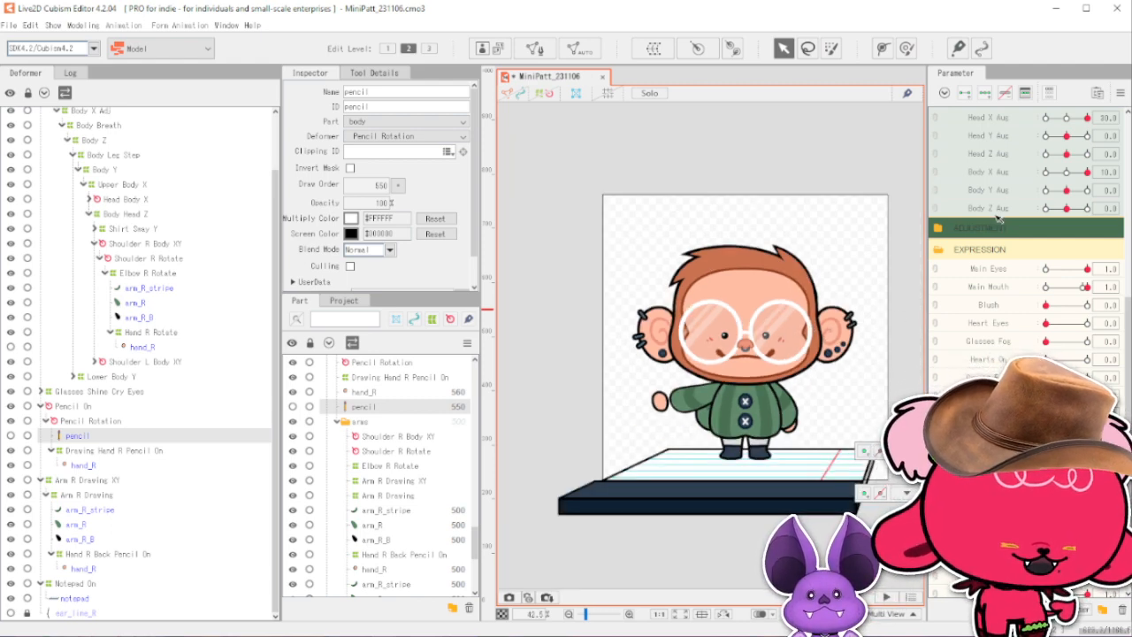
pyautogui.scroll(2, 1087, 175)
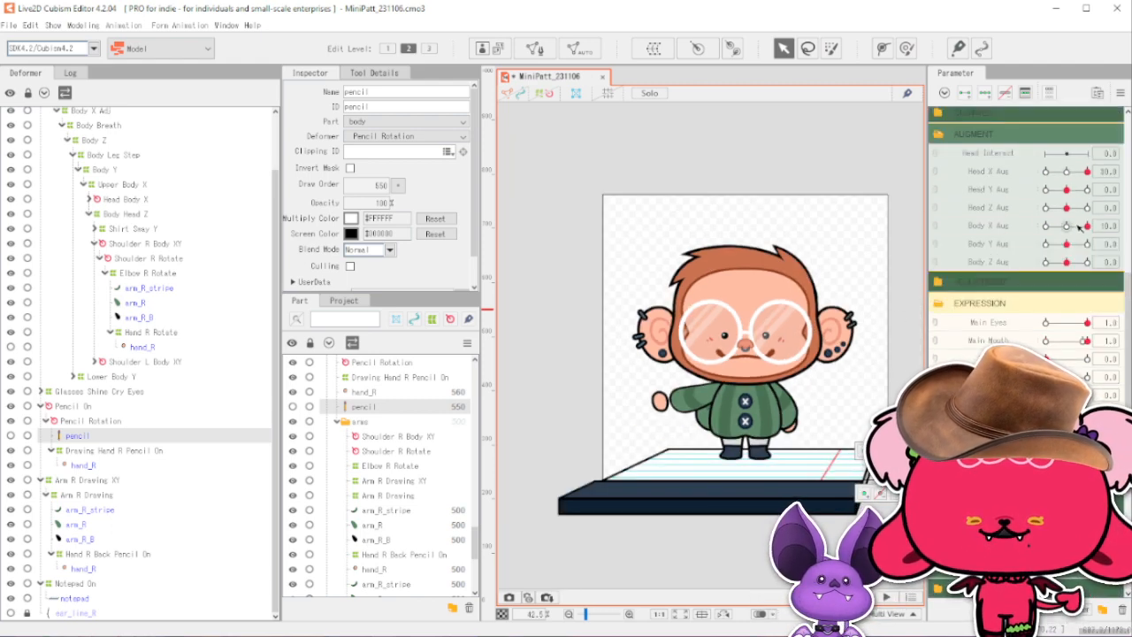
pyautogui.moveTo(1096, 222); pyautogui.dragTo(1075, 245)
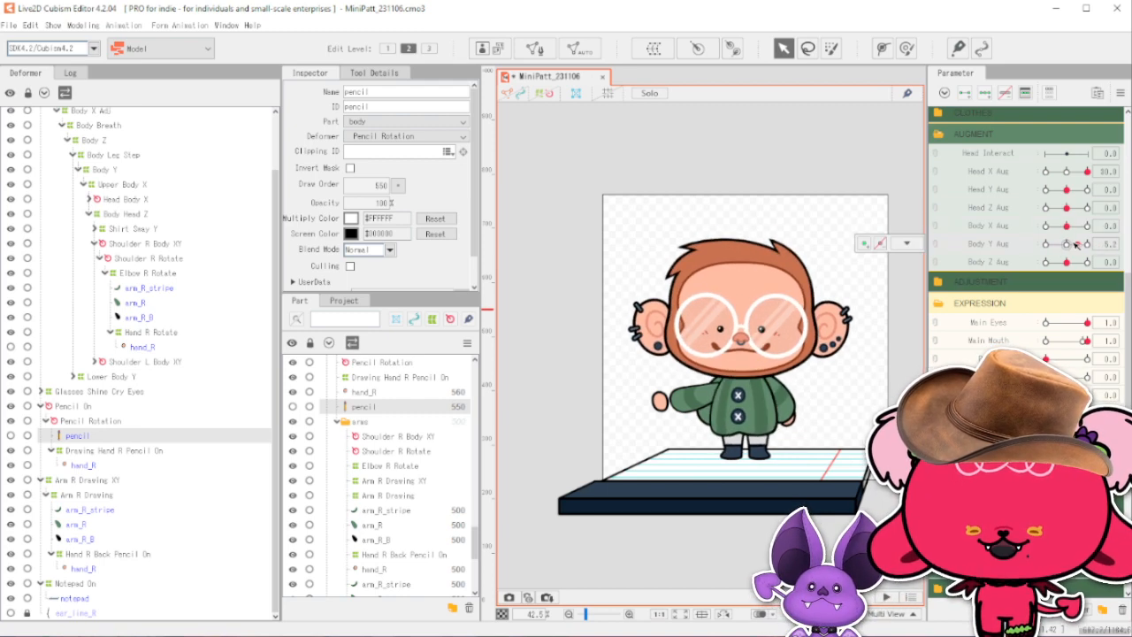
pyautogui.rightClick(1075, 245)
# Examine the right shoulder up close and switch the pencil pose off to compare the drawing arm with the resting arm.
pyautogui.scroll(5, 717, 405)
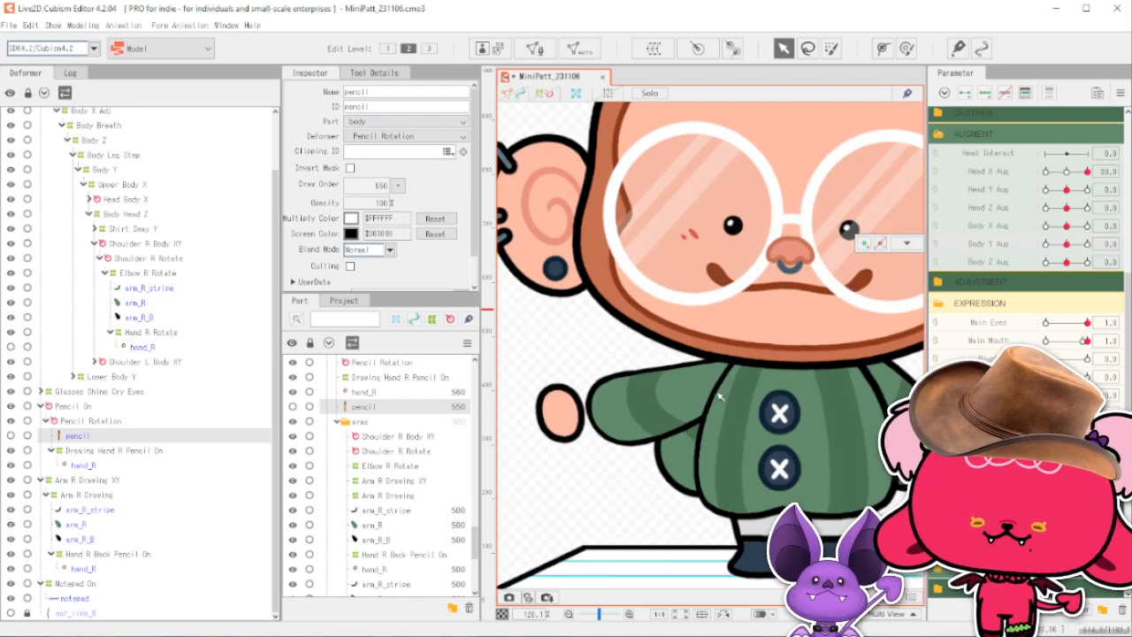
pyautogui.scroll(-8, 976, 285)
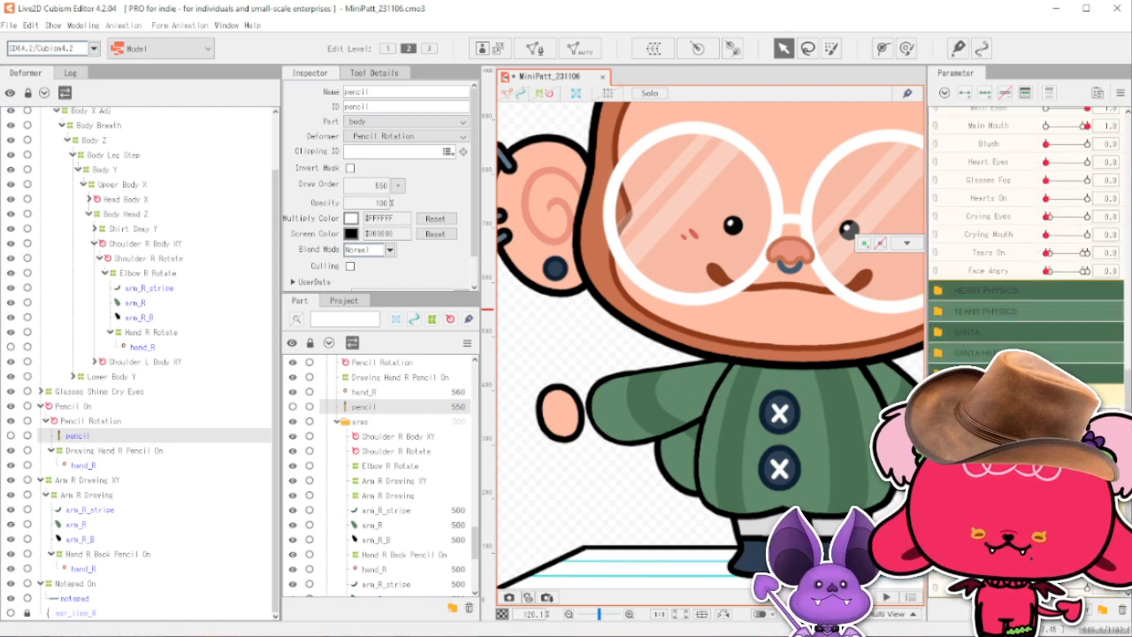
pyautogui.click(1047, 414)
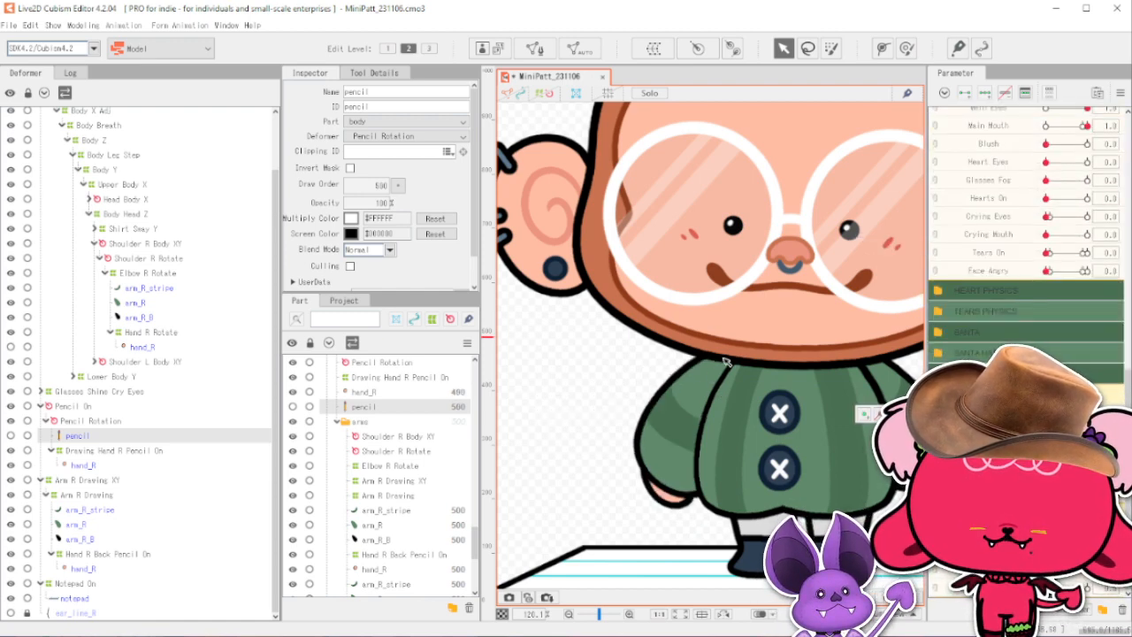
pyautogui.scroll(-3, 724, 361)
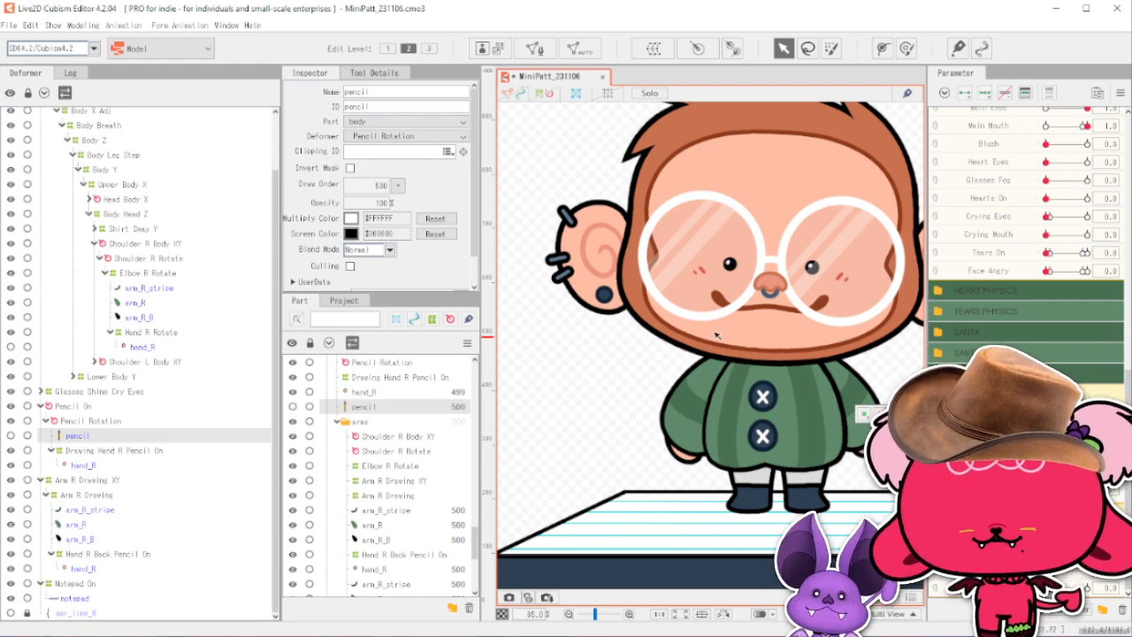
# Set Body X Aug to 10 and move the head and body sideways to check the resting right arm.
pyautogui.scroll(5, 1031, 254)
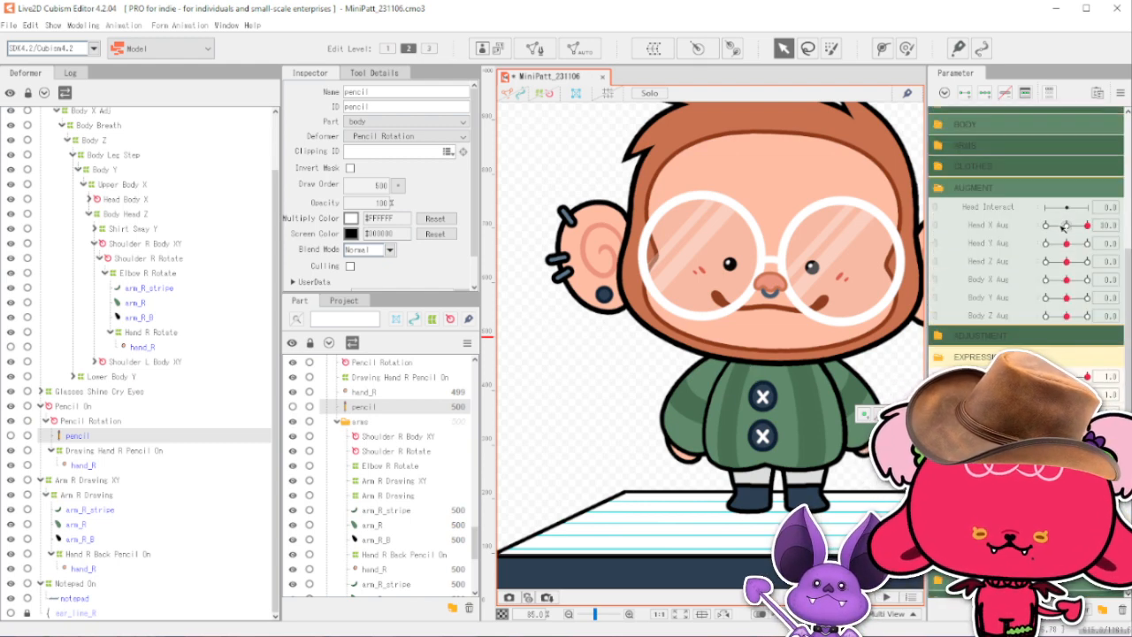
pyautogui.moveTo(1068, 280); pyautogui.dragTo(1106, 283)
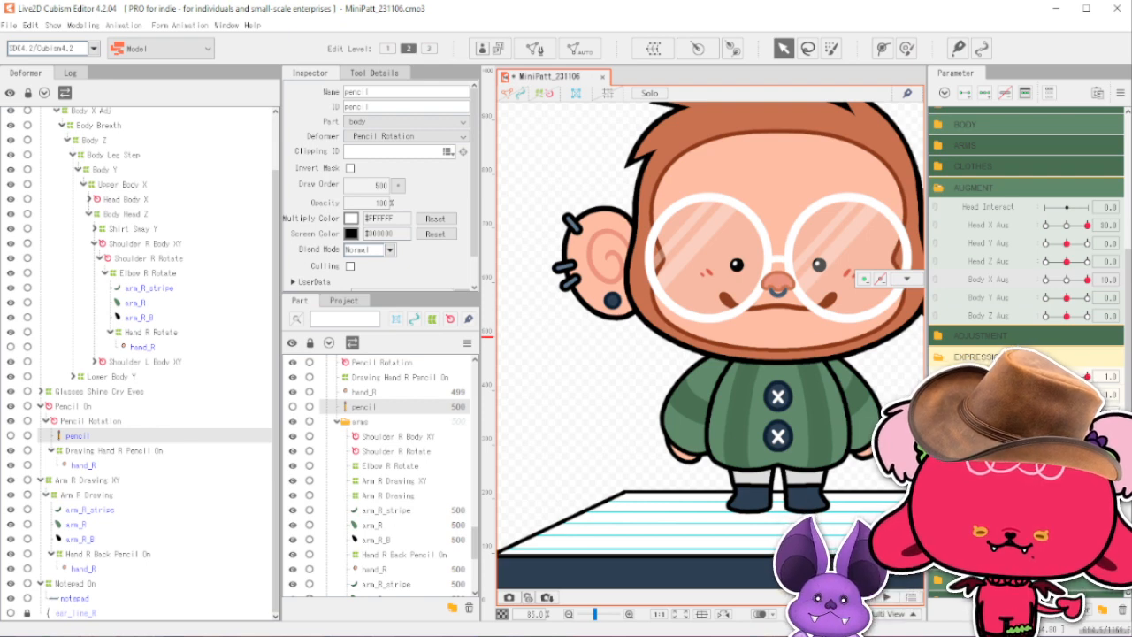
pyautogui.click(1069, 226)
pyautogui.click(1087, 225)
pyautogui.moveTo(1087, 280); pyautogui.dragTo(1055, 281)
pyautogui.click(1088, 280)
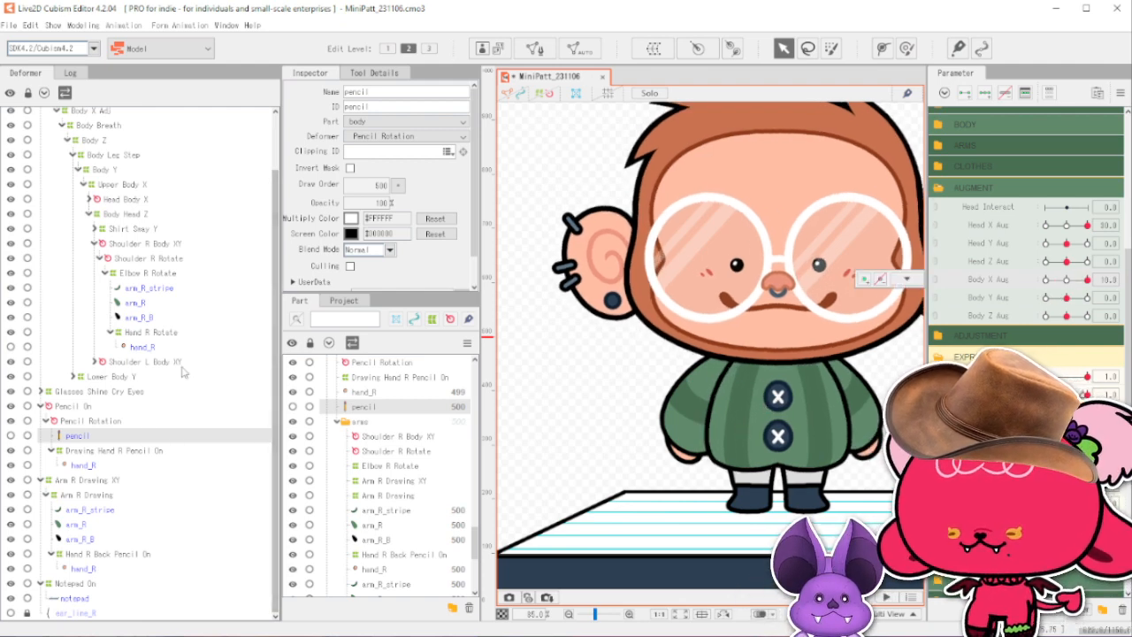
# Select the Arm R Drawing warp deformer and shift the pencil pose partway on and back off to check the arm transition.
pyautogui.click(127, 480)
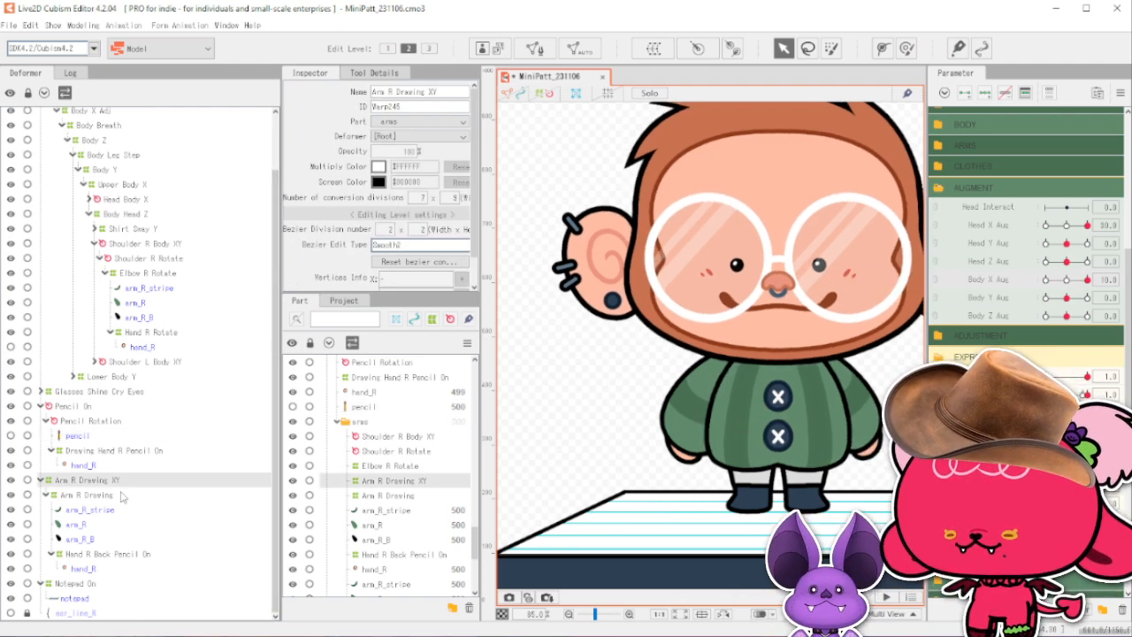
pyautogui.click(127, 495)
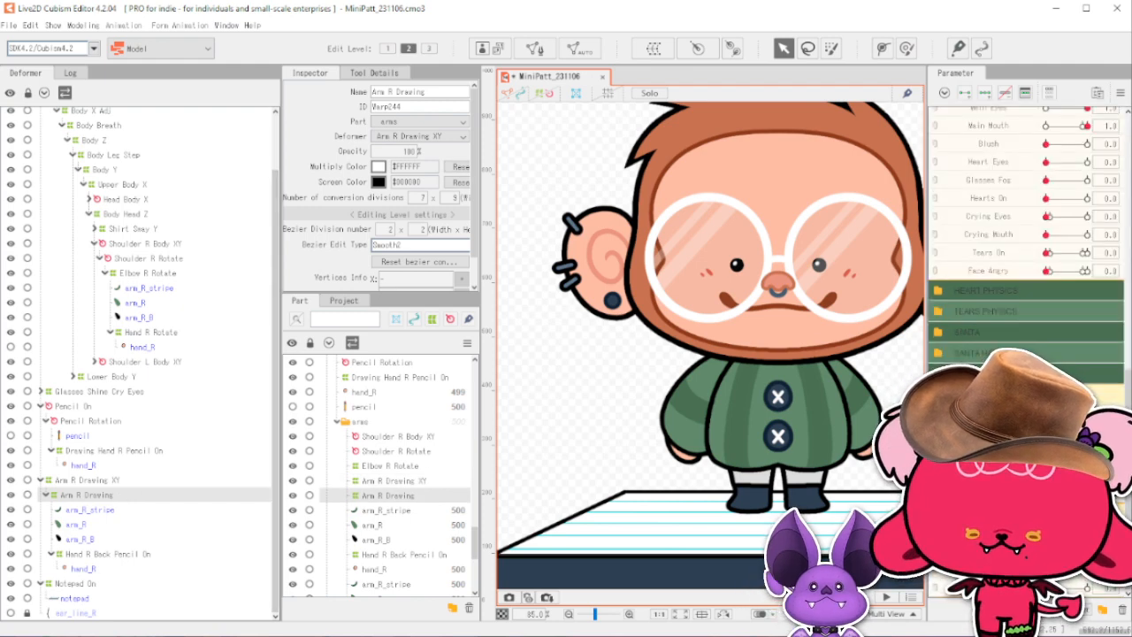
pyautogui.moveTo(1067, 472); pyautogui.dragTo(1053, 478)
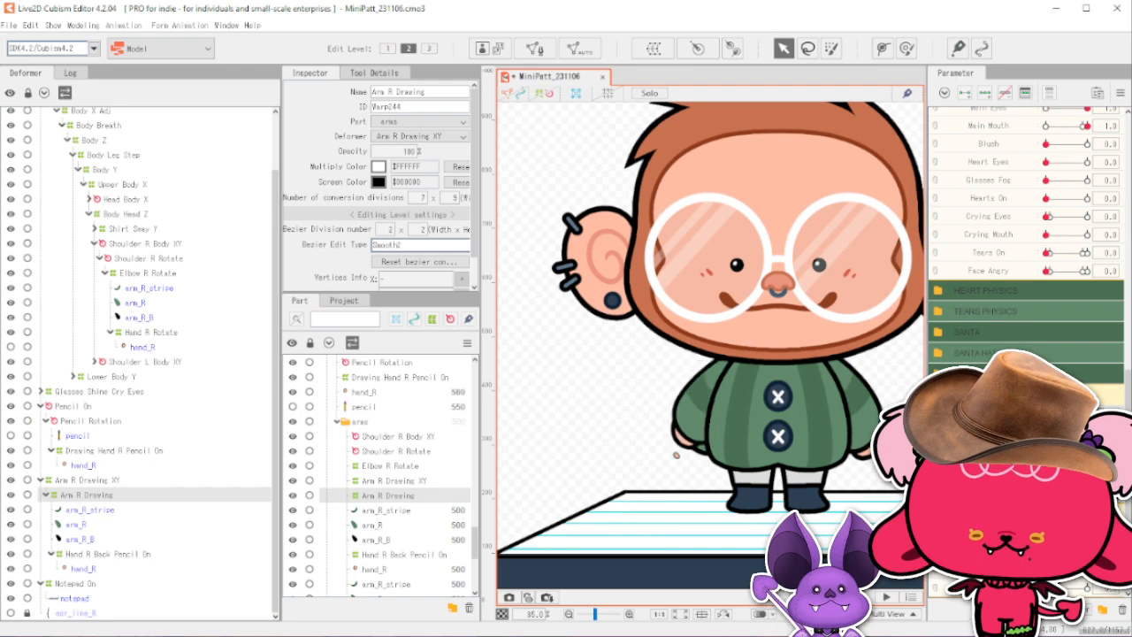
pyautogui.scroll(-3, 656, 379)
pyautogui.scroll(1, 754, 394)
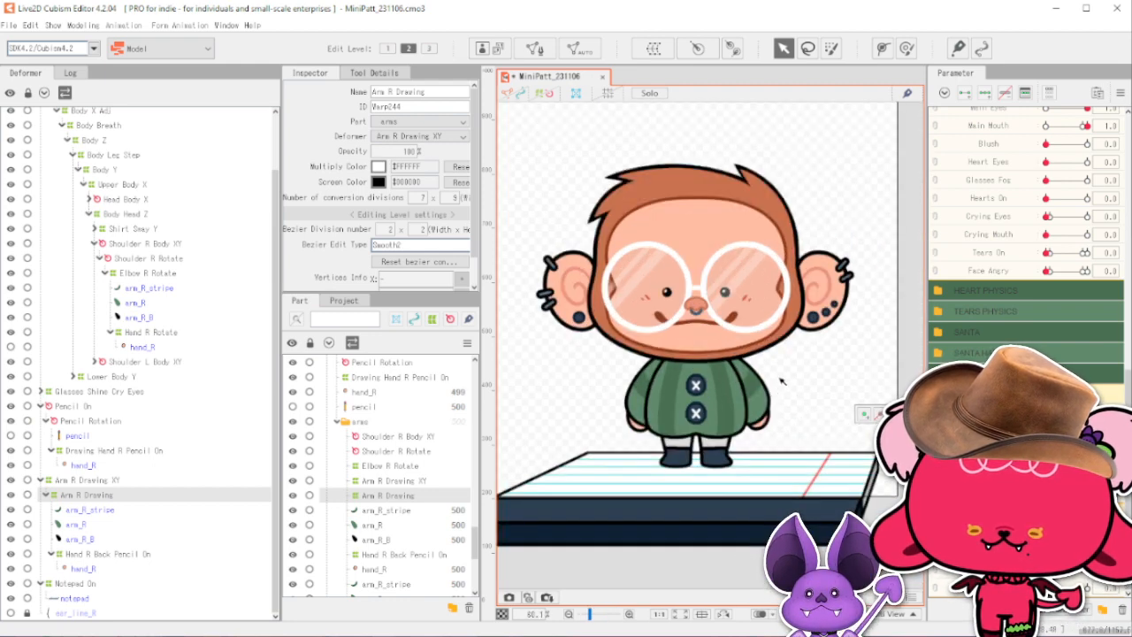
# Toggle the visibility of the drawing arm's arm_R_stripe, arm_R and arm_R_B meshes to compare them with the original right arm.
pyautogui.scroll(3, 780, 389)
pyautogui.moveTo(1053, 477)
pyautogui.mouseDown()
pyautogui.moveTo(1074, 474)
pyautogui.moveTo(1046, 478)
pyautogui.mouseUp()
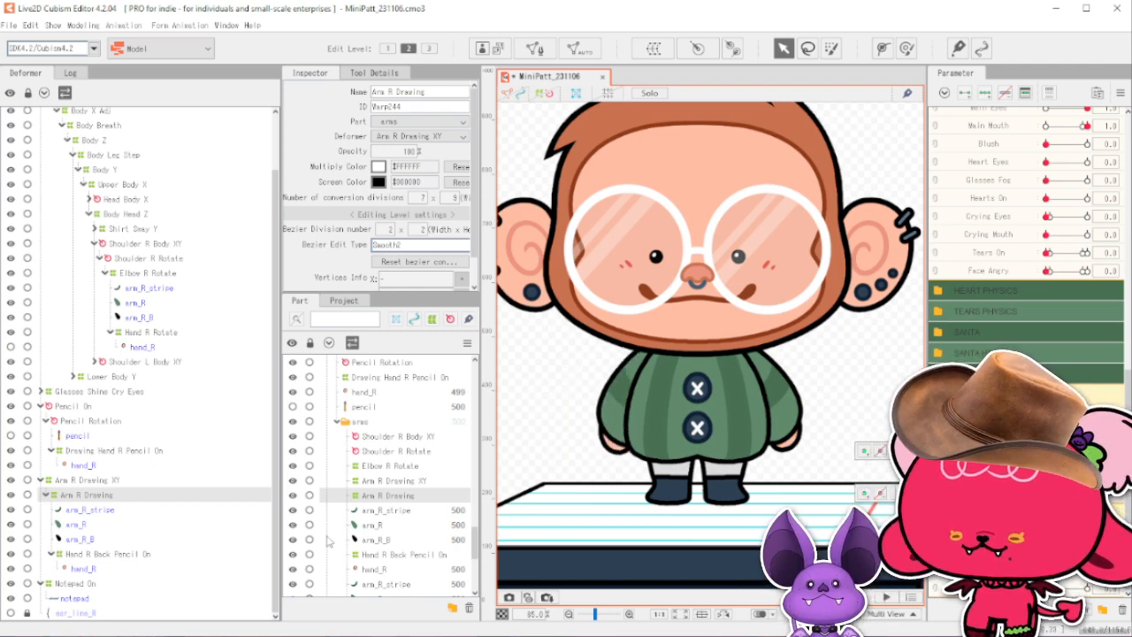
pyautogui.click(295, 540)
pyautogui.click(380, 510)
pyautogui.click(388, 540)
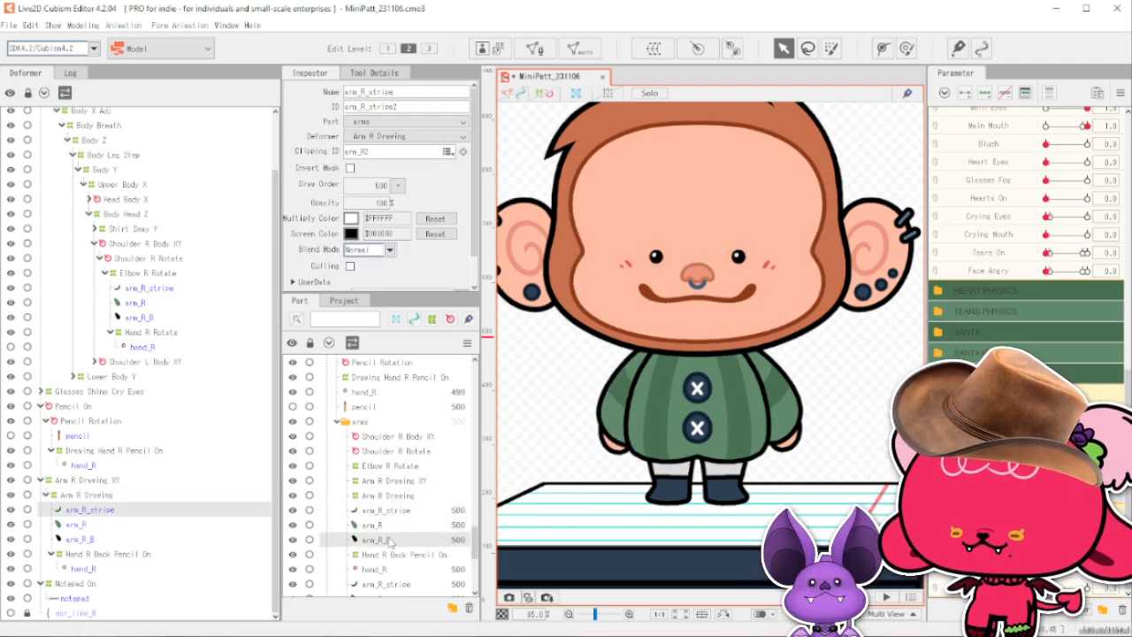
pyautogui.click(396, 523)
pyautogui.click(292, 540)
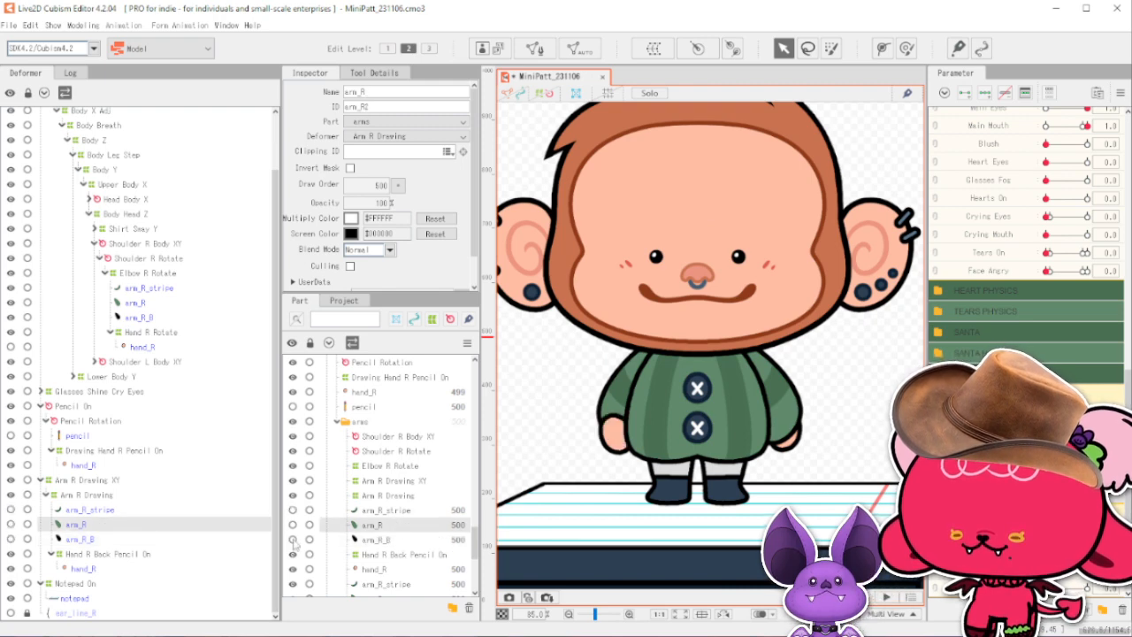
pyautogui.click(294, 540)
pyautogui.click(293, 540)
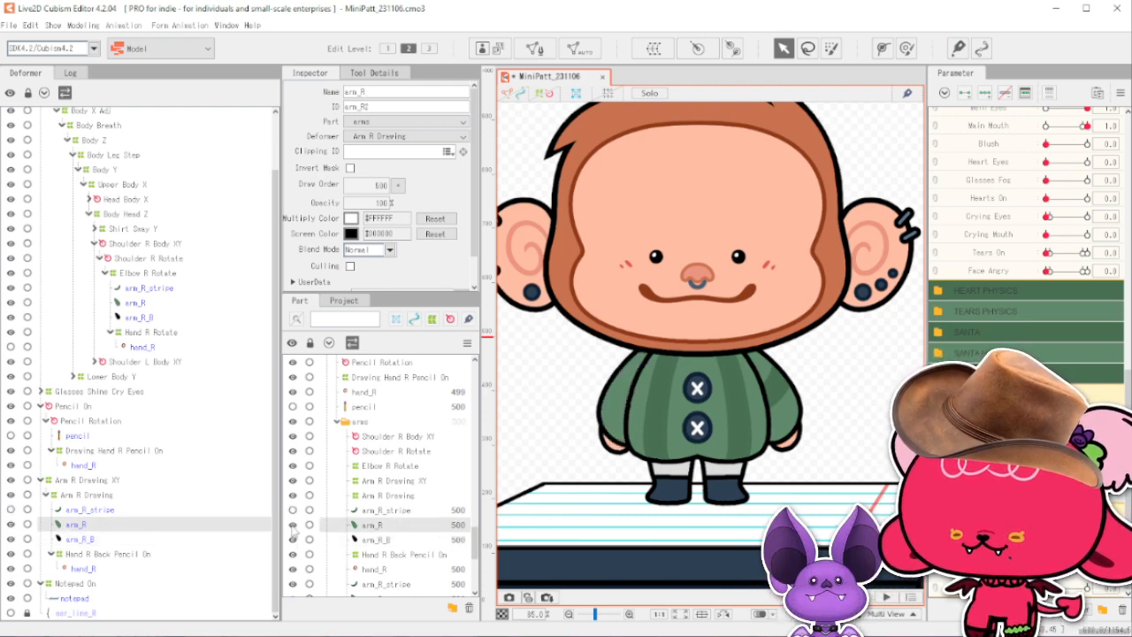
pyautogui.click(294, 540)
pyautogui.click(294, 540)
pyautogui.click(293, 540)
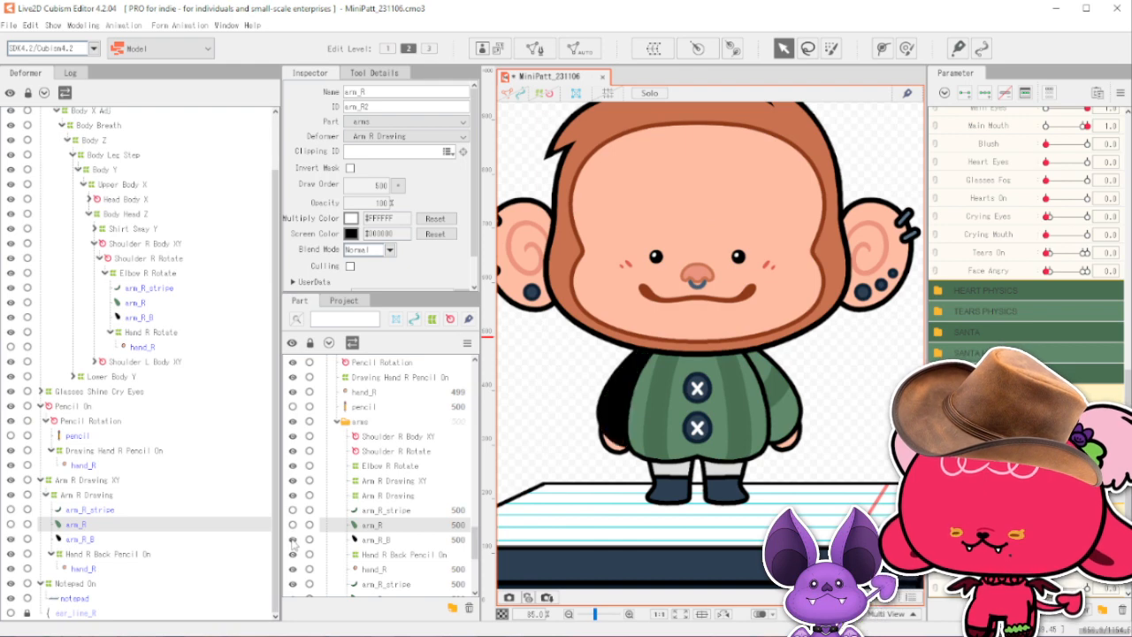
pyautogui.click(293, 526)
pyautogui.click(293, 511)
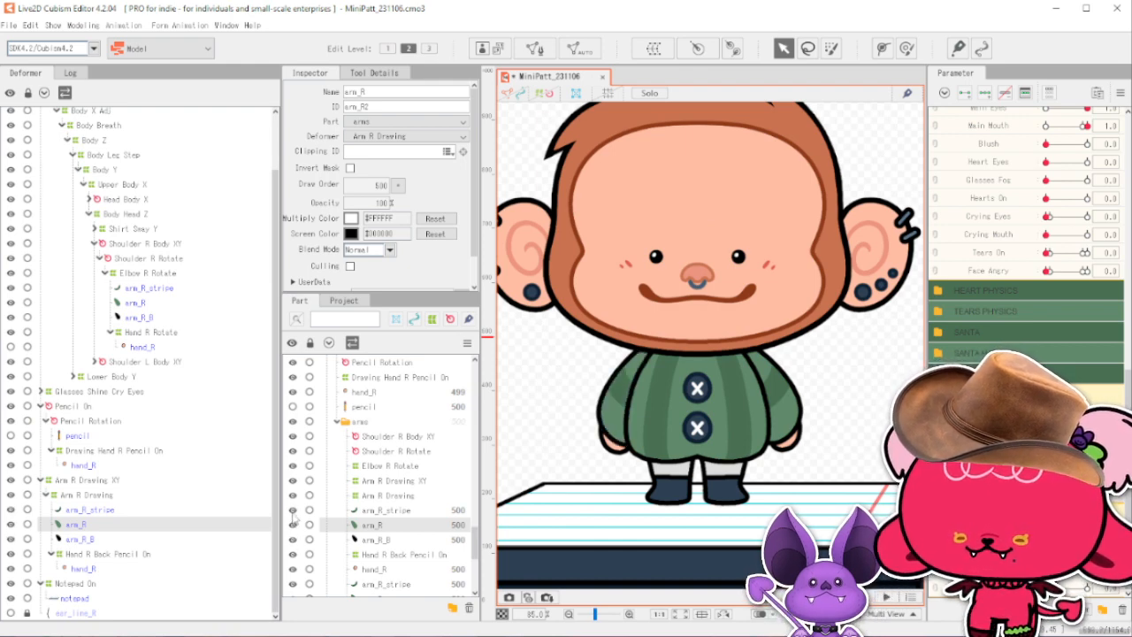
pyautogui.click(793, 409)
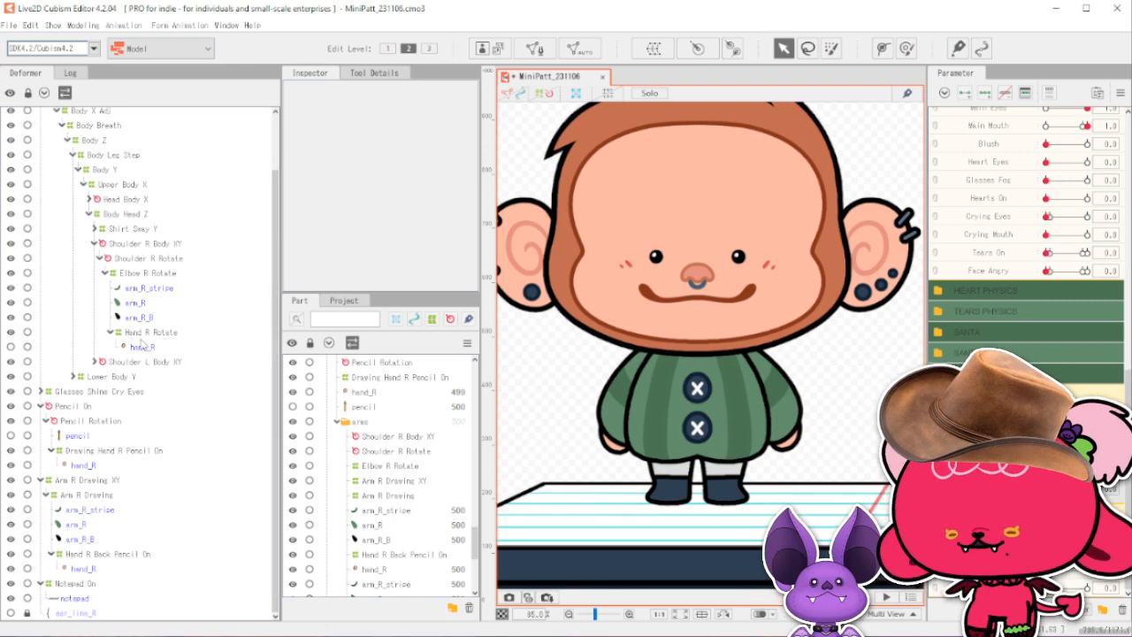
# Show the grid in the modeling view.
pyautogui.click(83, 25)
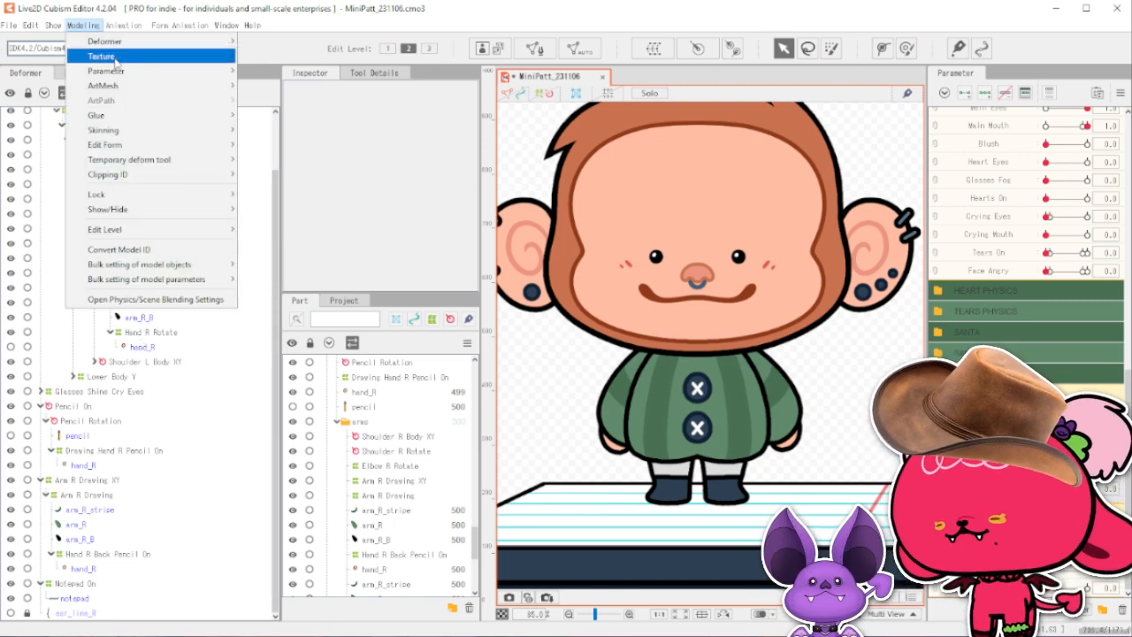
pyautogui.moveTo(193, 44)
pyautogui.moveTo(61, 27)
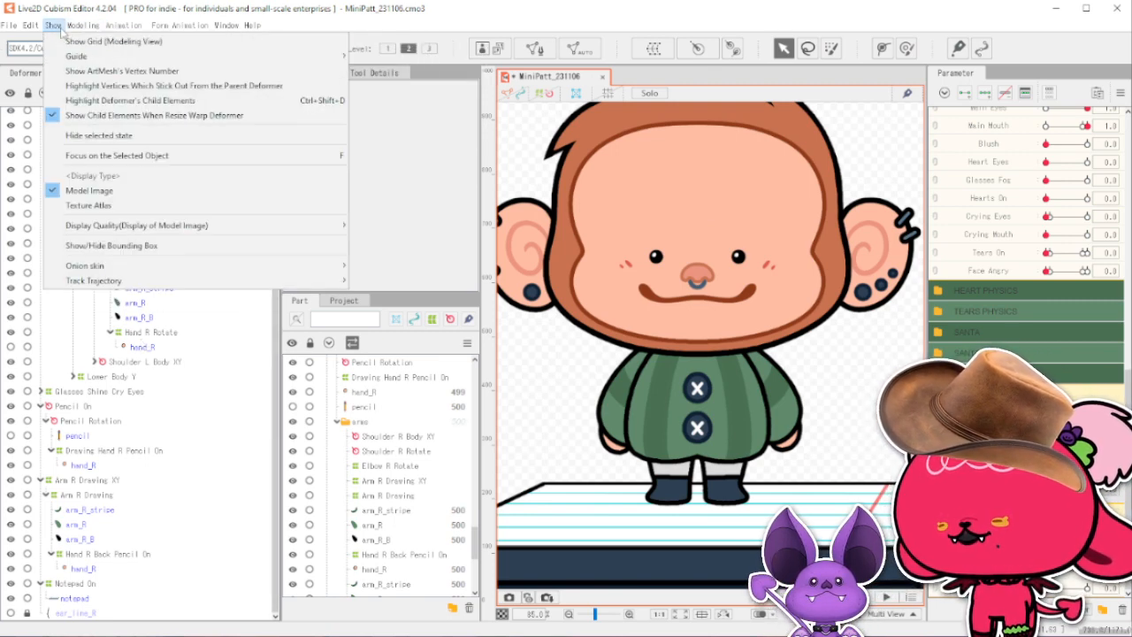
pyautogui.click(115, 86)
pyautogui.click(79, 26)
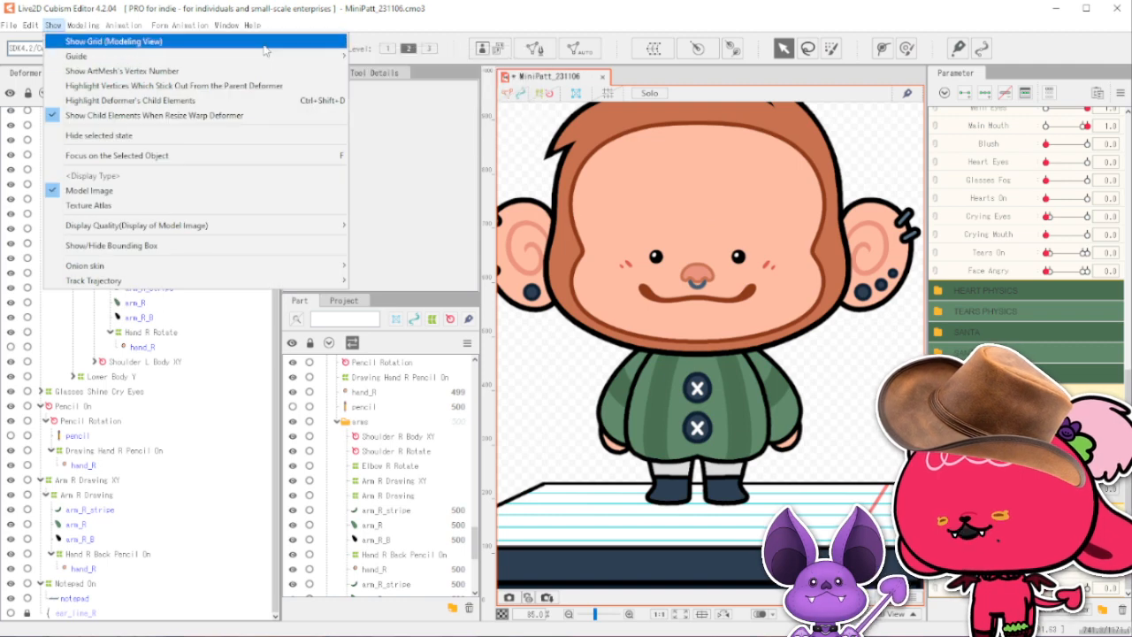
pyautogui.click(259, 45)
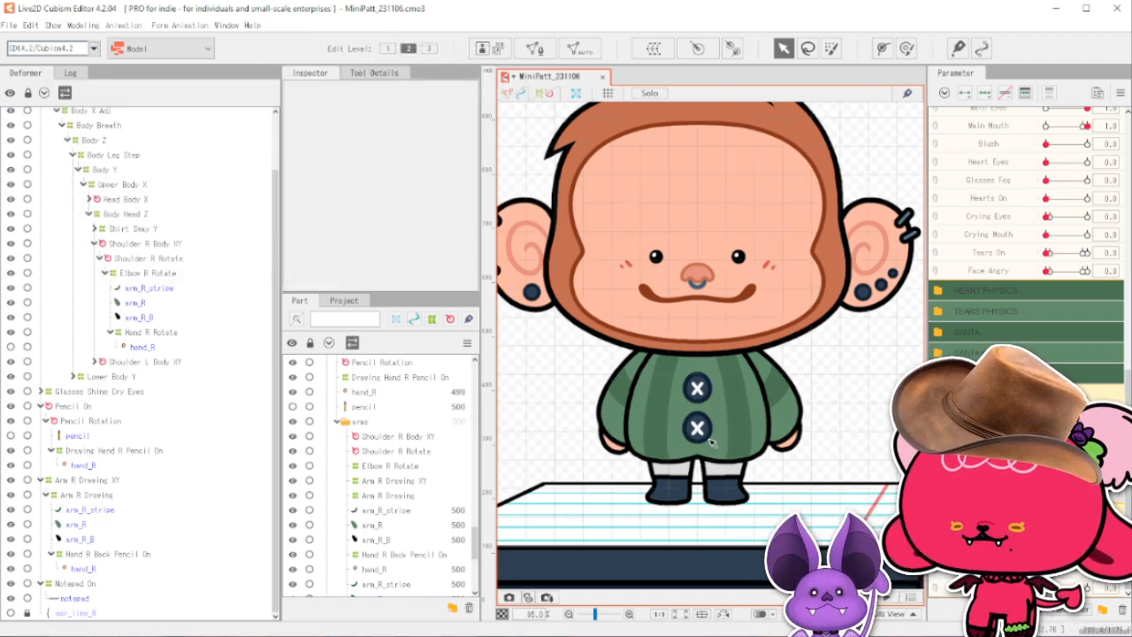
# Display horizontal and vertical guide lines crossing at the centre of the model canvas.
pyautogui.click(84, 24)
pyautogui.moveTo(53, 24)
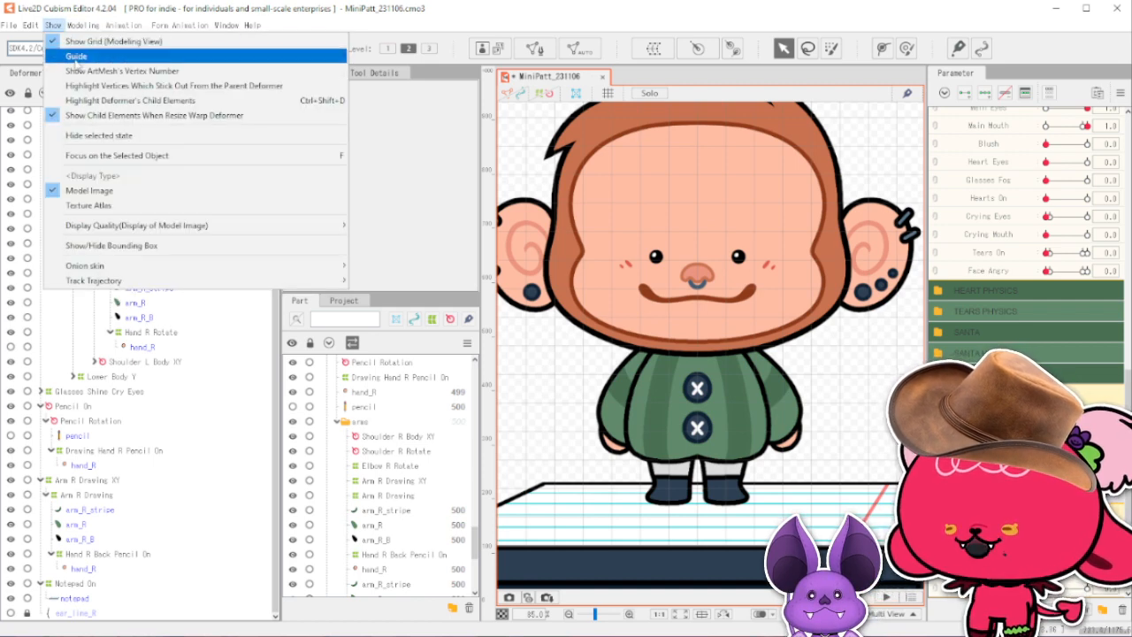
pyautogui.moveTo(76, 57)
pyautogui.click(362, 55)
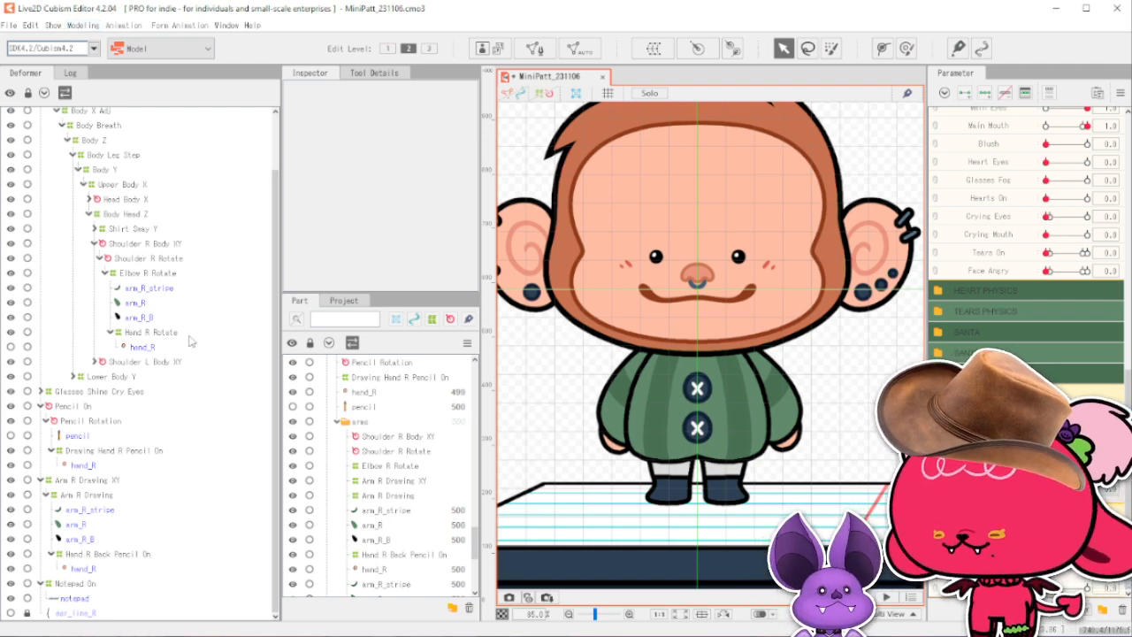
pyautogui.click(113, 511)
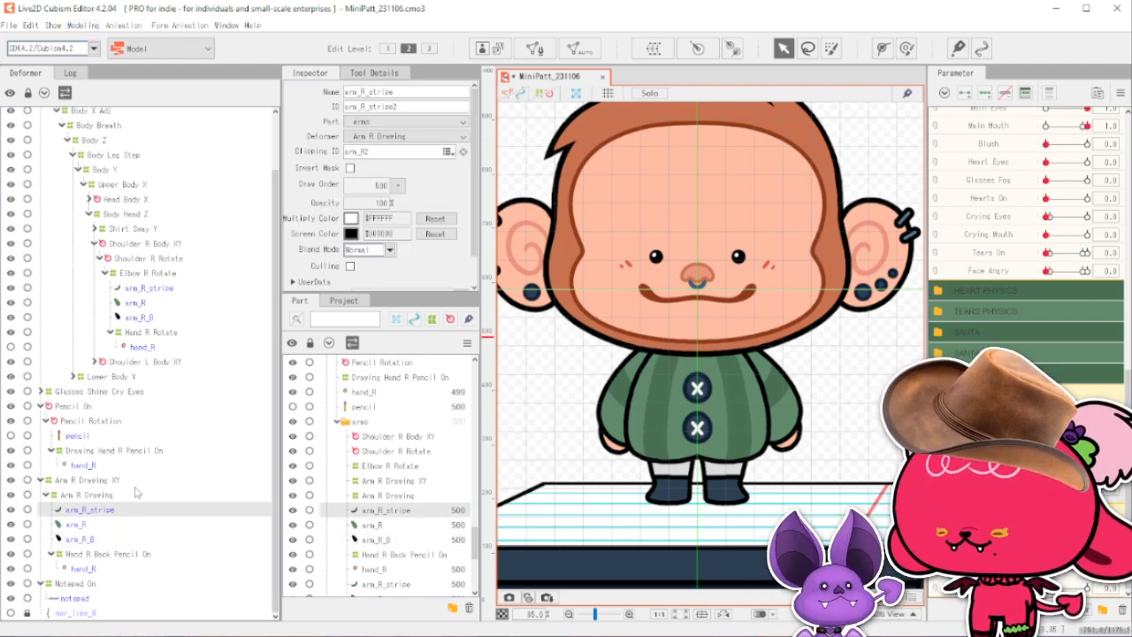
pyautogui.click(138, 495)
pyautogui.click(142, 481)
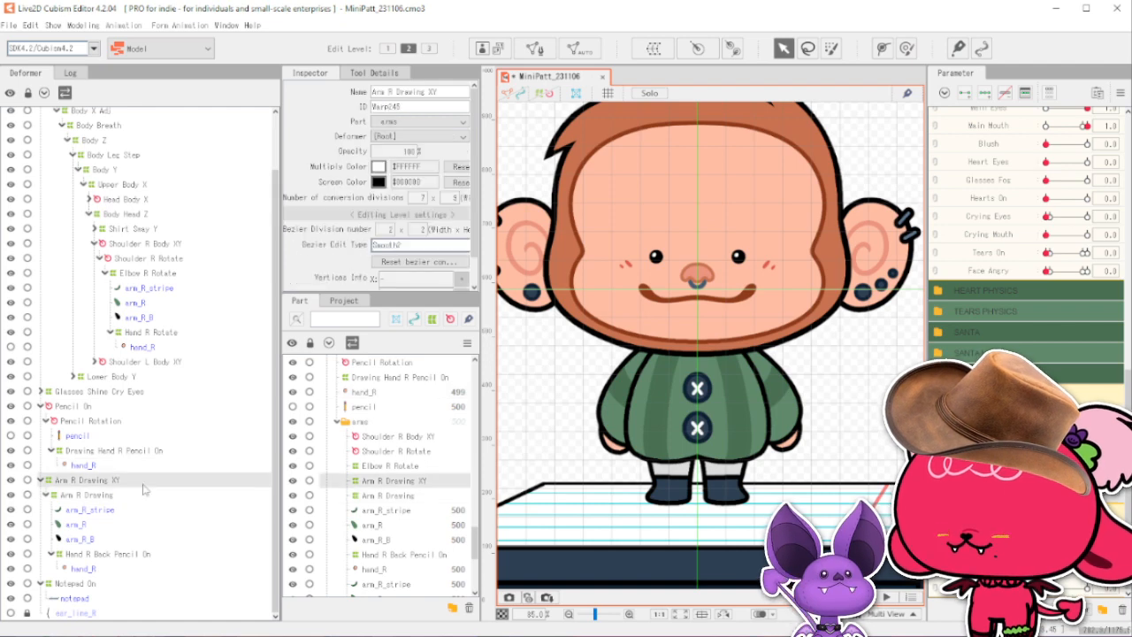
pyautogui.click(162, 318)
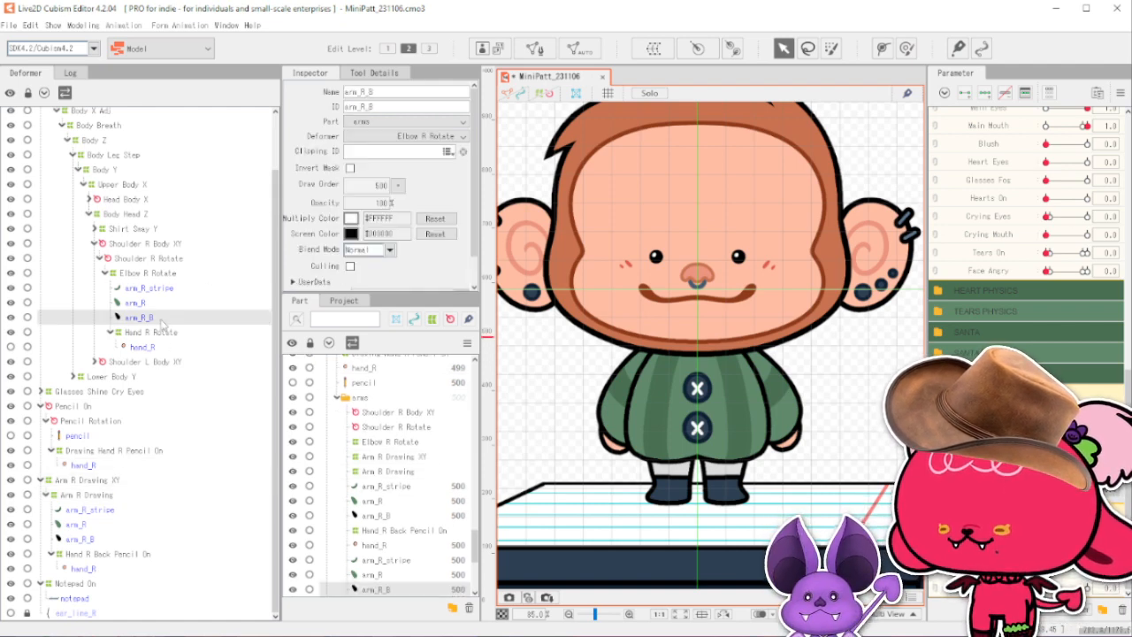
pyautogui.keyDown('shift'); pyautogui.click(187, 251); pyautogui.keyUp('shift')
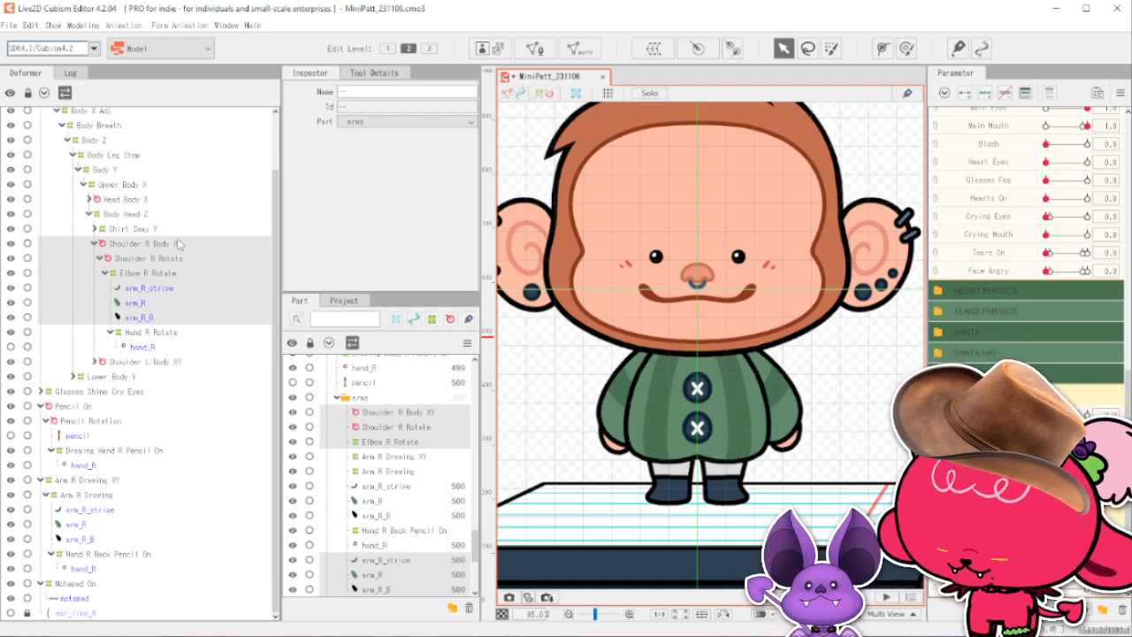
pyautogui.hotkey('ctrl', 'v')
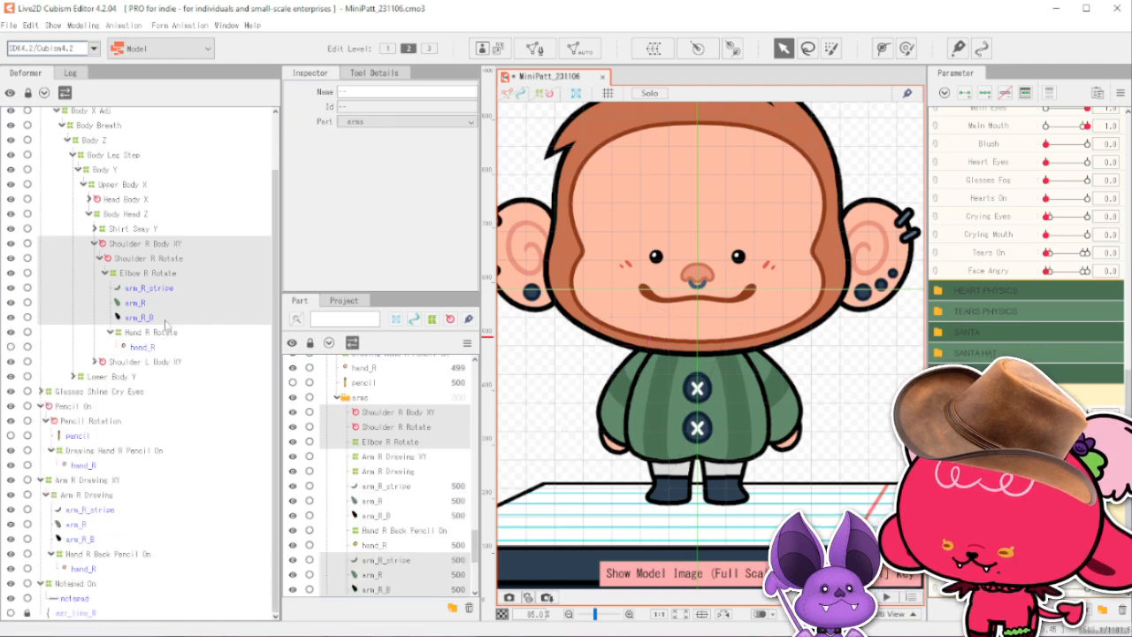
pyautogui.press('Delete')
# Duplicate the entire left arm hierarchy from Shoulder L Body XY down to hand_L.
pyautogui.click(96, 362)
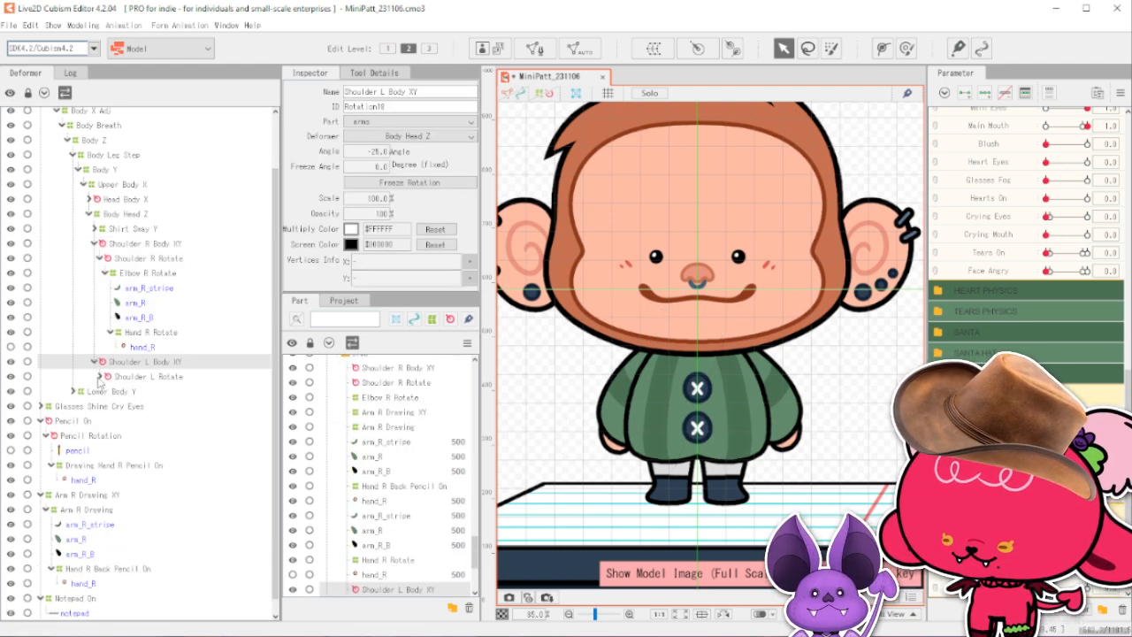
pyautogui.click(100, 377)
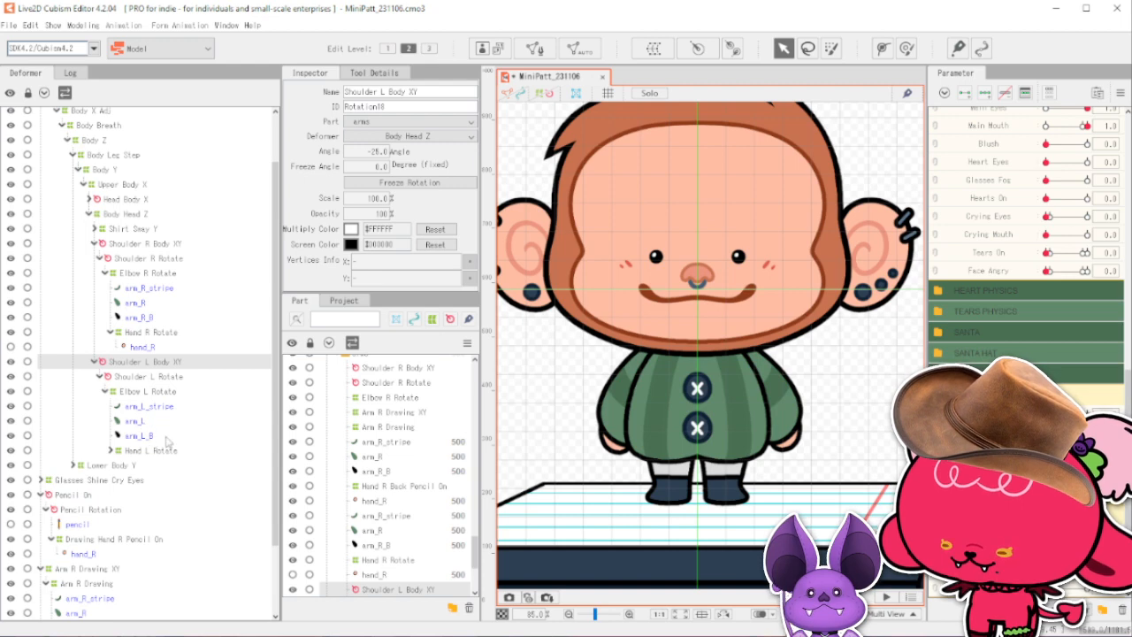
pyautogui.click(117, 453)
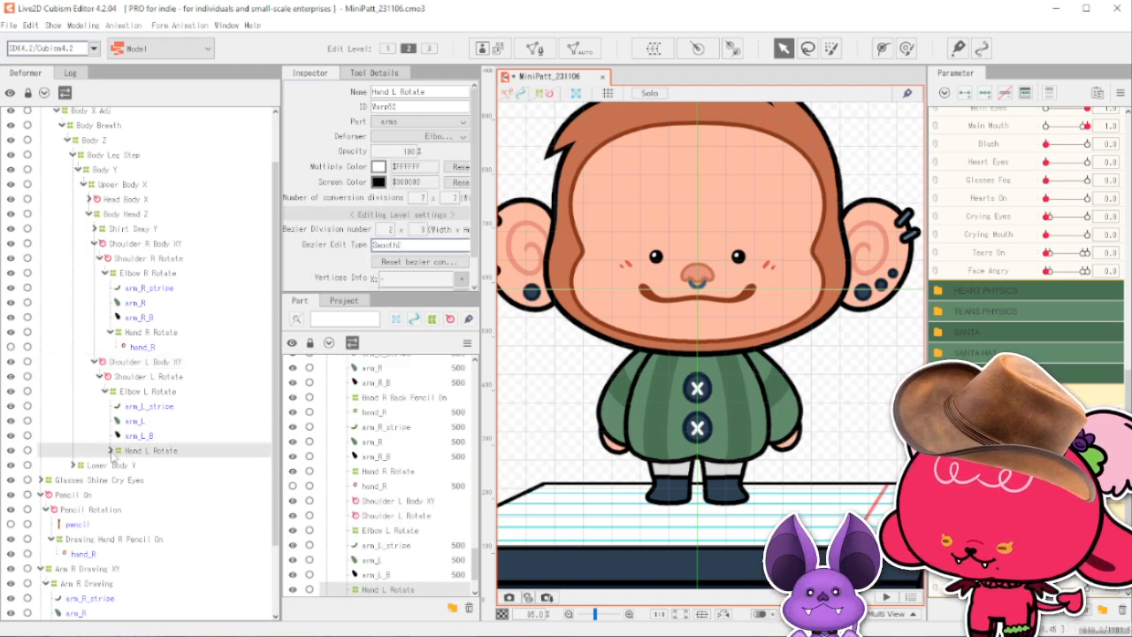
pyautogui.click(112, 451)
pyautogui.click(146, 466)
pyautogui.keyDown('shift'); pyautogui.click(163, 369); pyautogui.keyUp('shift')
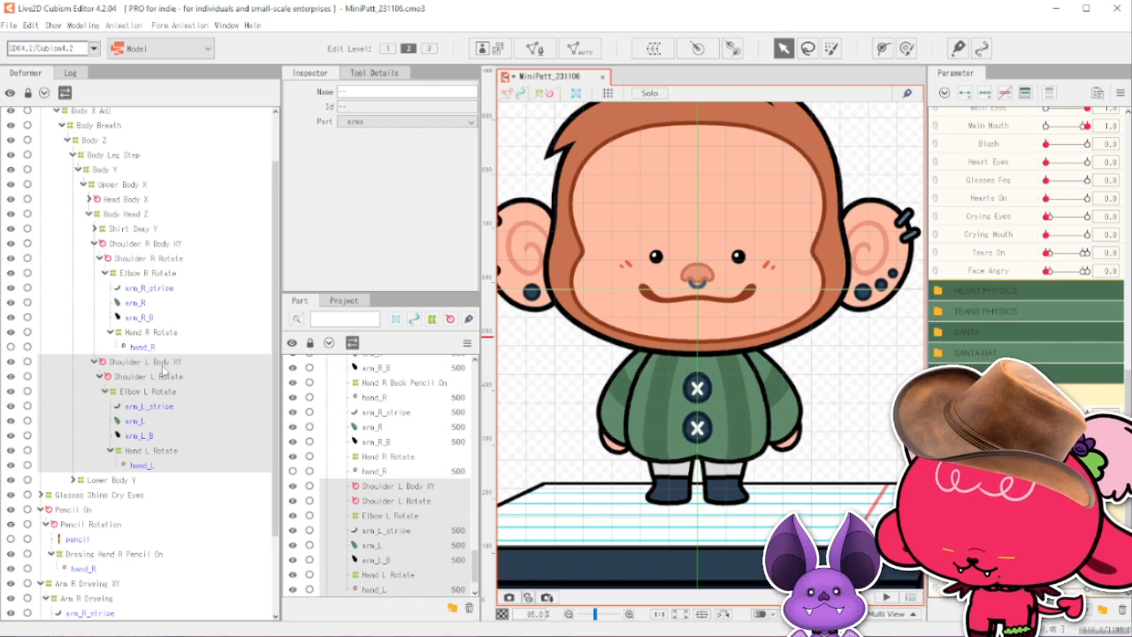
pyautogui.hotkey('ctrl', 'v')
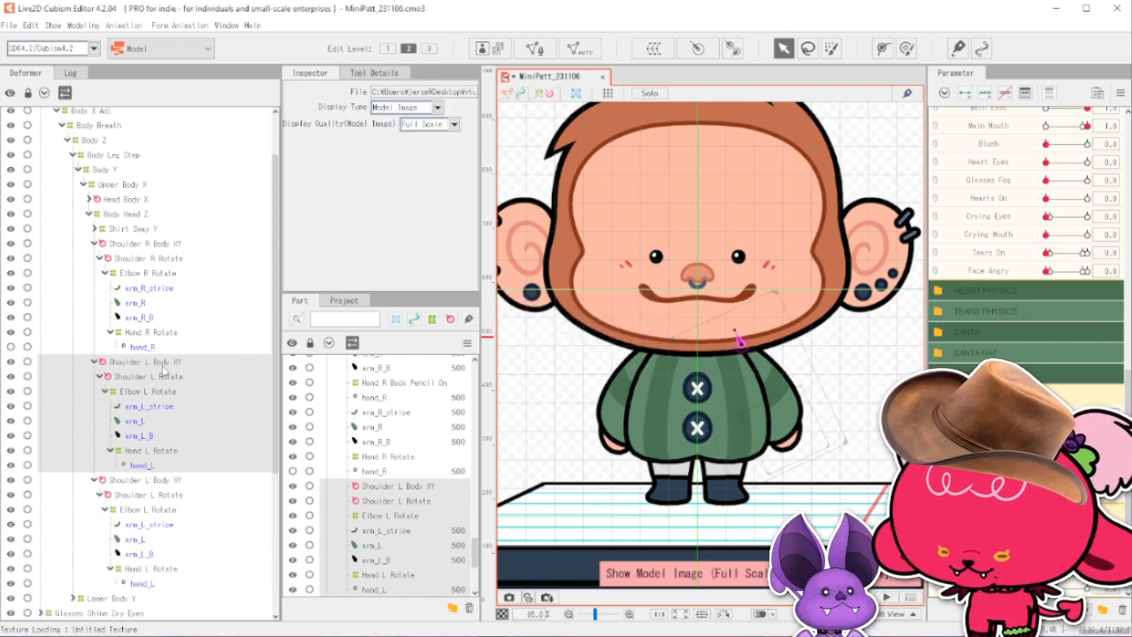
# Mirror the duplicated left arm horizontally onto the right arm's side using a temporary parent warp deformer, and delete that deformer.
pyautogui.click(233, 361)
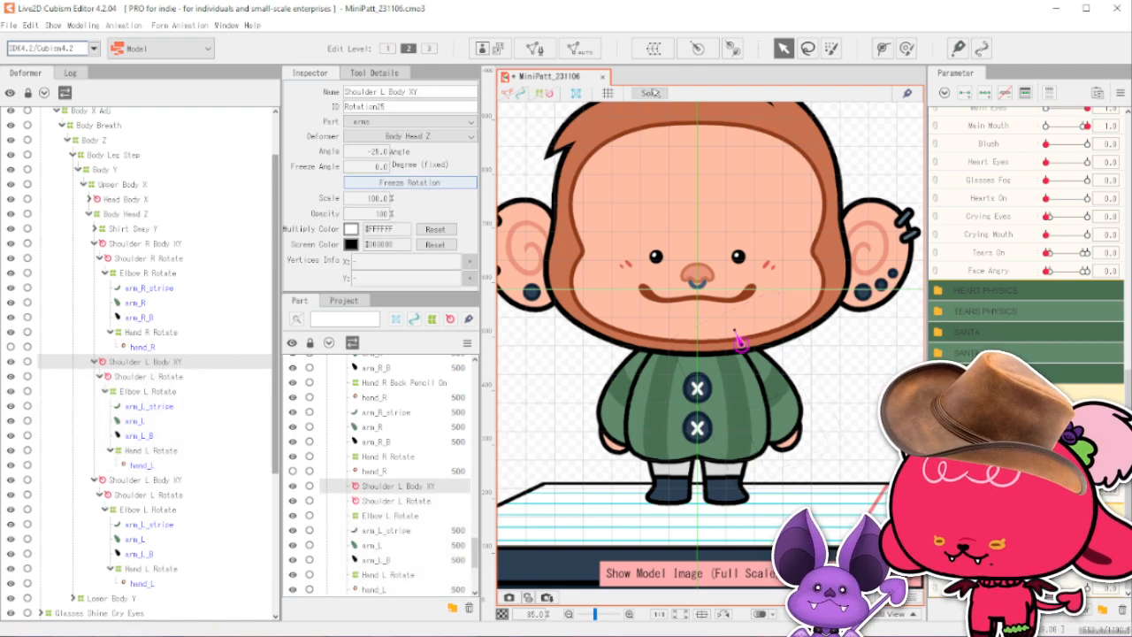
pyautogui.click(654, 47)
pyautogui.click(885, 414)
pyautogui.rightClick(830, 306)
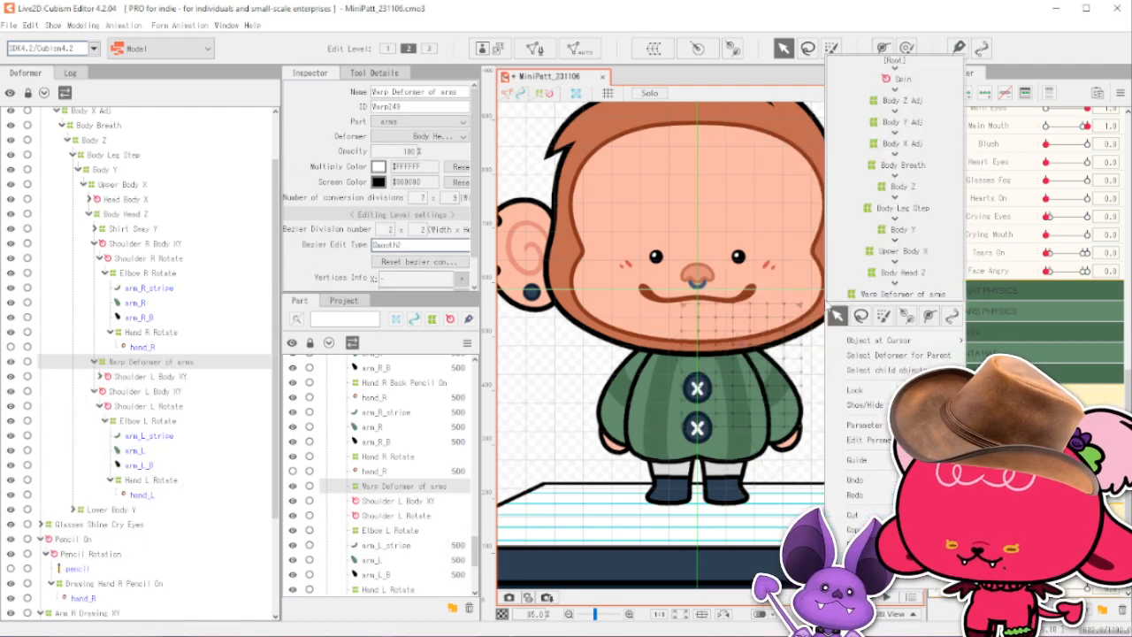
pyautogui.click(864, 571)
pyautogui.click(541, 441)
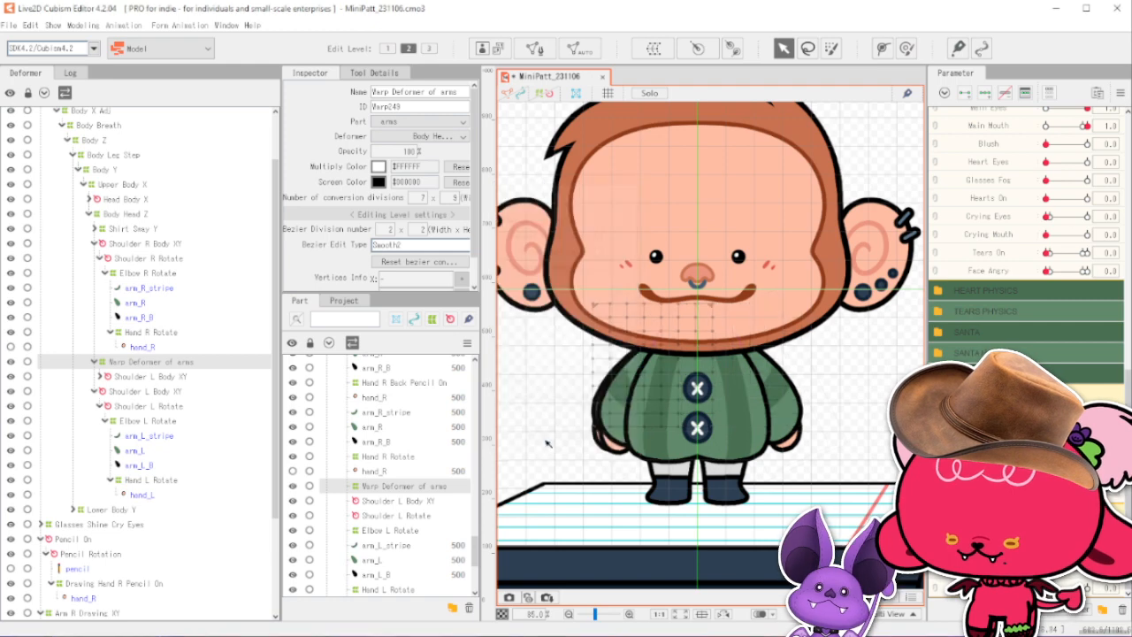
pyautogui.click(188, 363)
pyautogui.press('Delete')
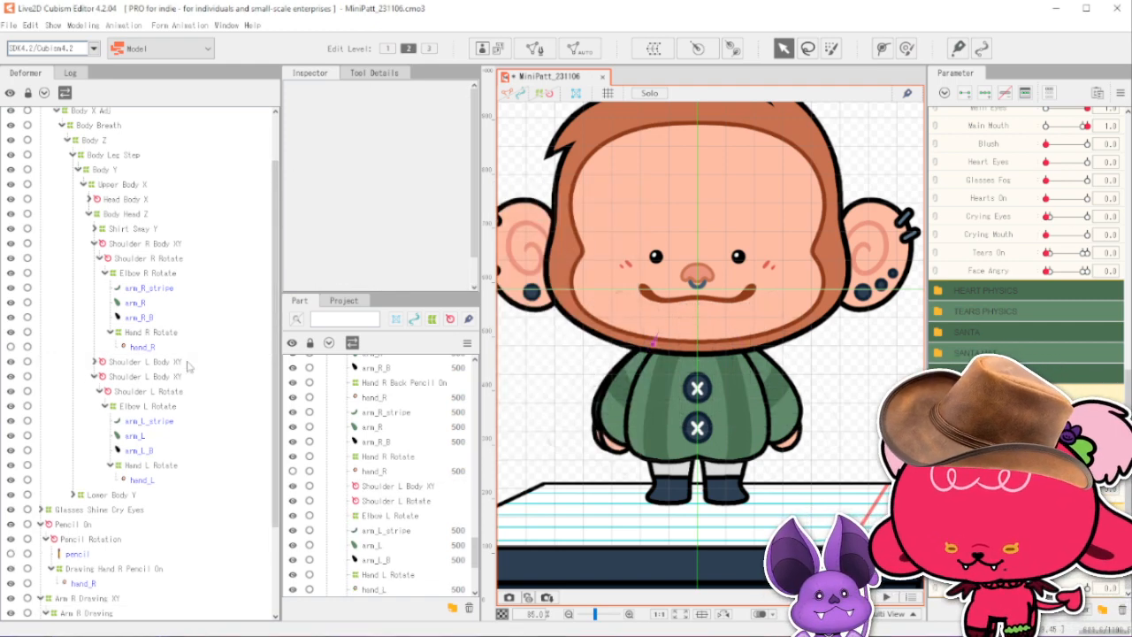
# Expand the mirrored arm's hierarchy from Shoulder L Body XY down to hand_L and check its contents.
pyautogui.click(132, 361)
pyautogui.click(94, 362)
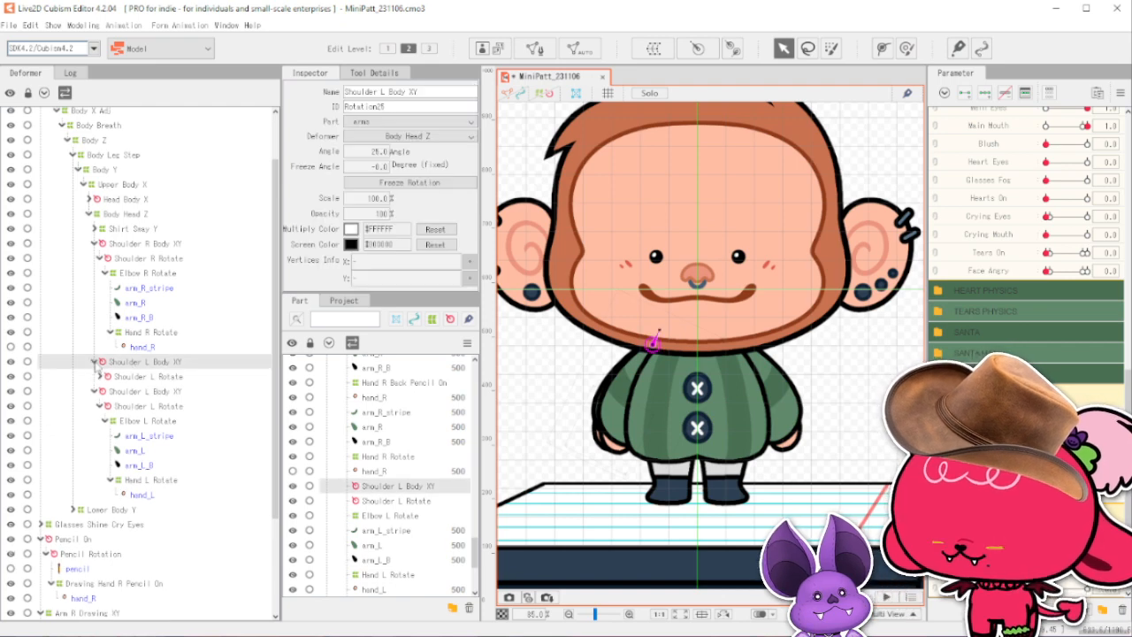
pyautogui.click(99, 376)
pyautogui.click(106, 391)
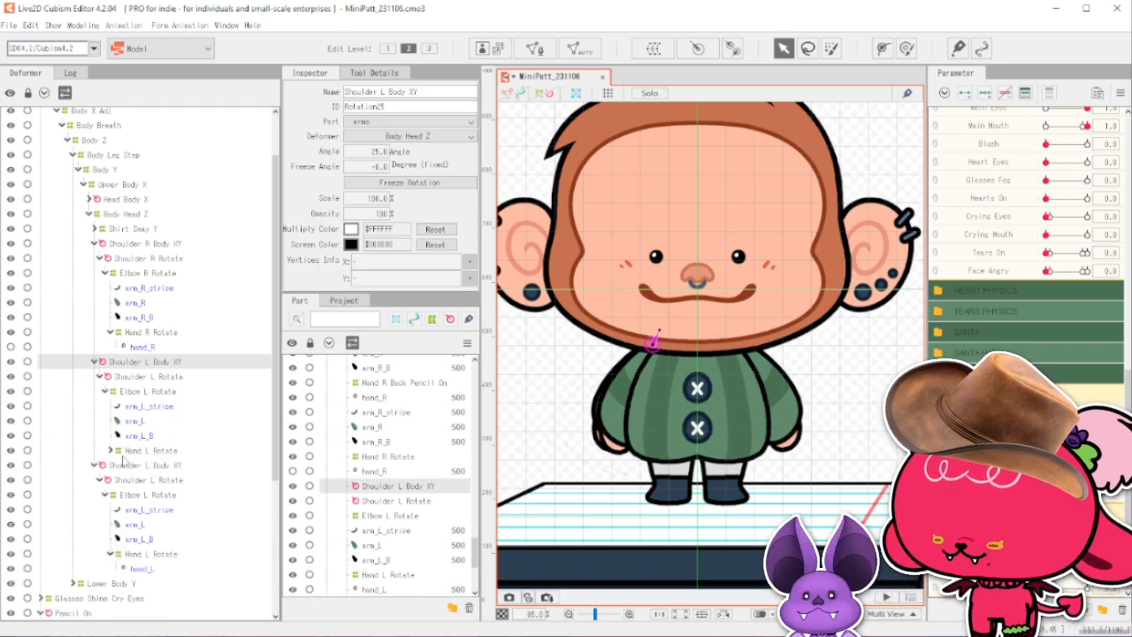
pyautogui.click(110, 450)
pyautogui.click(141, 465)
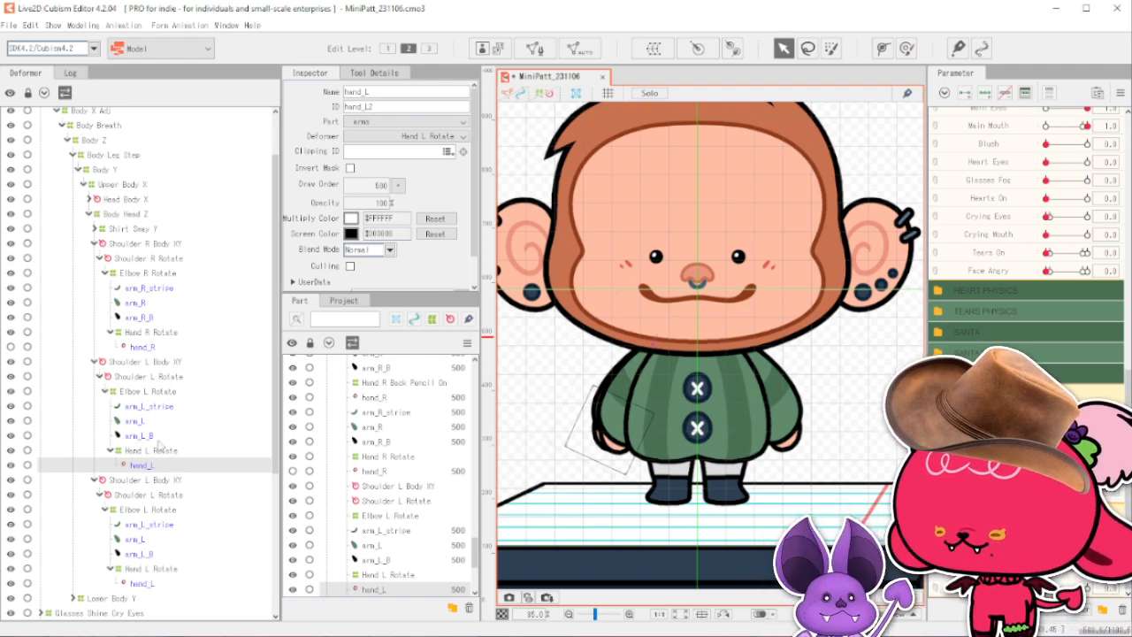
pyautogui.click(146, 362)
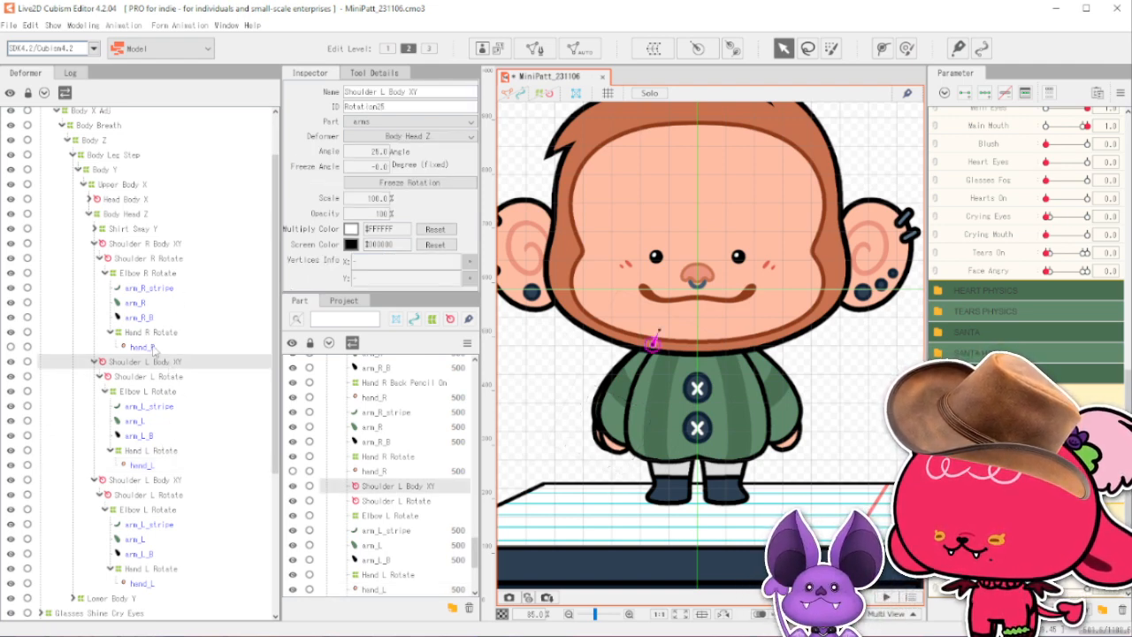
# Delete the original right arm hierarchy from Shoulder R Body XY down to hand_R.
pyautogui.click(152, 347)
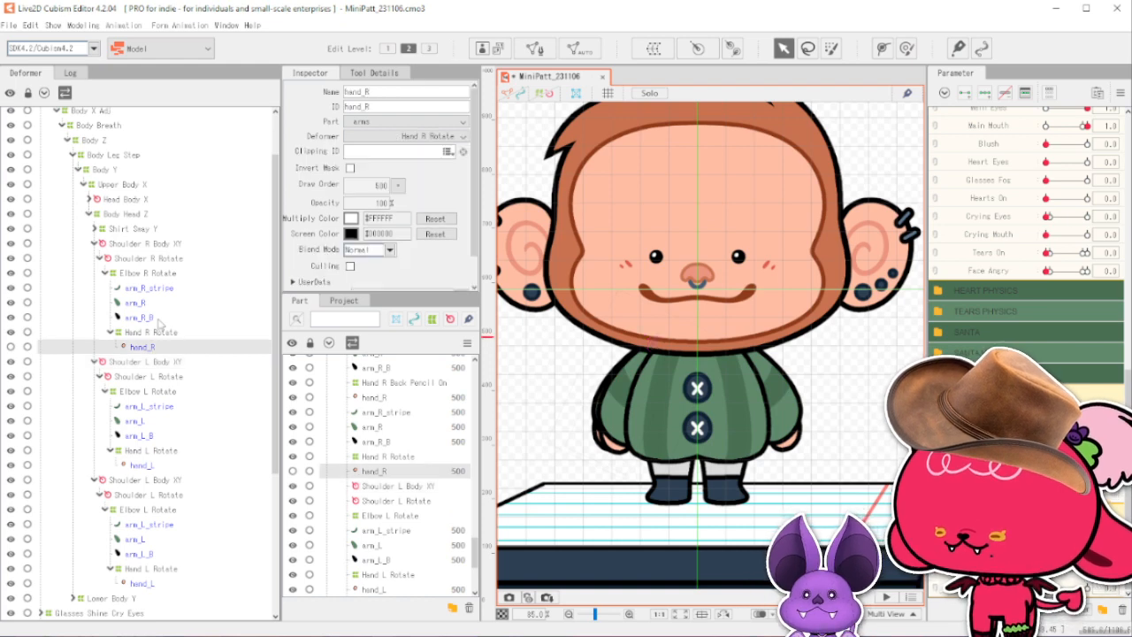
pyautogui.keyDown('shift'); pyautogui.click(185, 246); pyautogui.keyUp('shift')
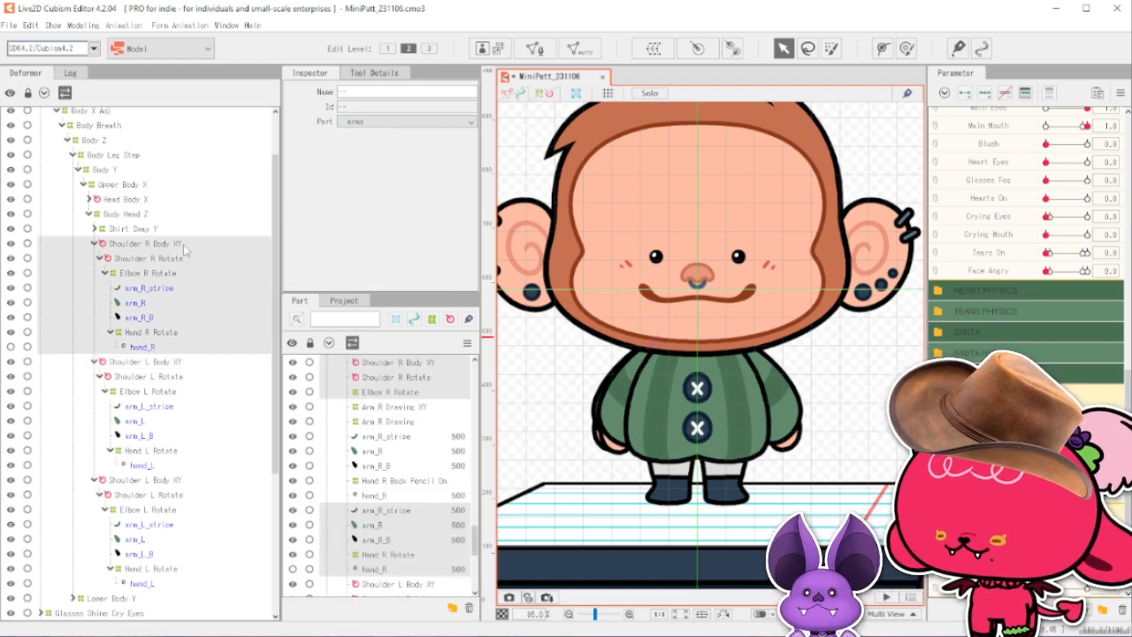
pyautogui.press('Delete')
# Rename the mirrored arm's top shoulder rotation deformer to Shoulder R Body XY.
pyautogui.click(184, 244)
pyautogui.doubleClick(363, 91)
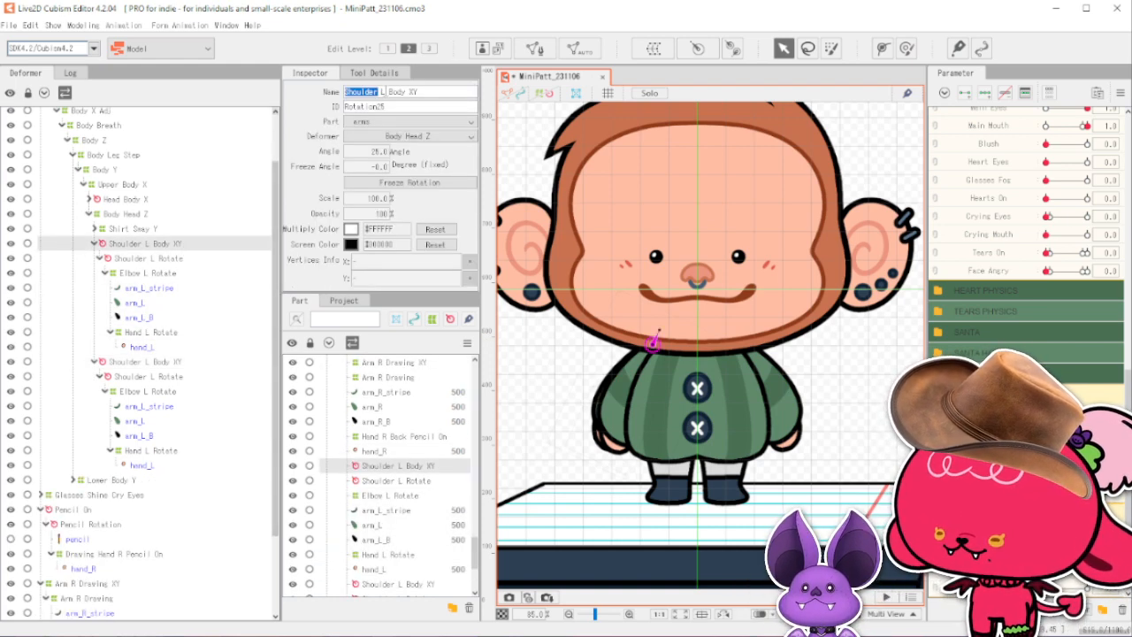
pyautogui.click(384, 91)
pyautogui.press('BackSpace')
pyautogui.write('R')
pyautogui.press('Return')
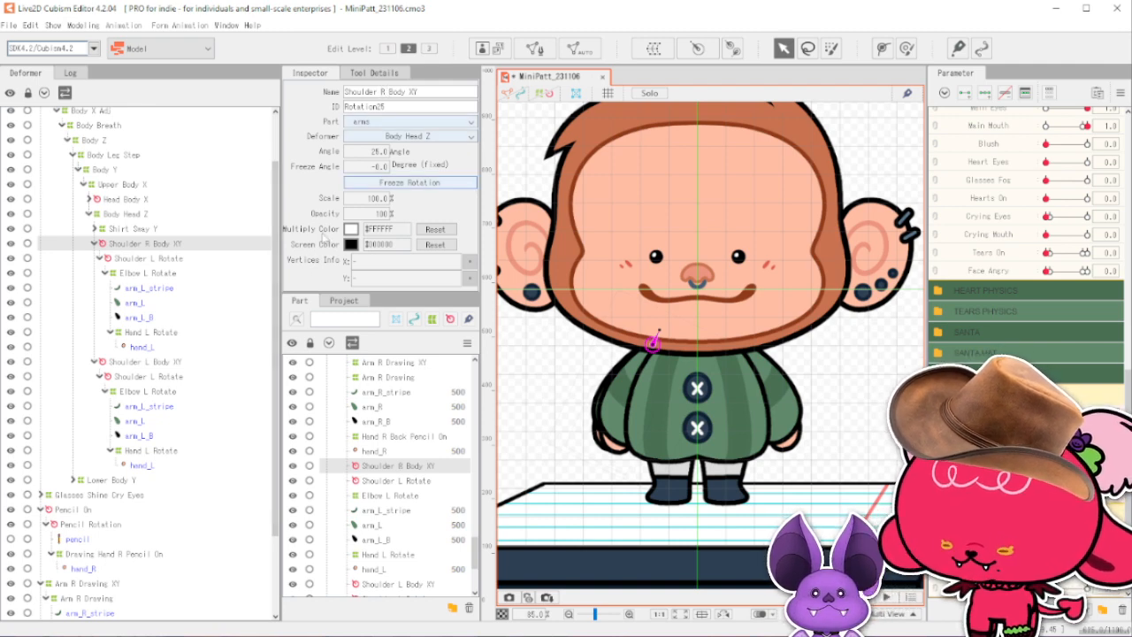
# Rename the mirrored arm's shoulder and elbow deformers to Shoulder R Rotate and Elbow R Rotate.
pyautogui.press('Down')
pyautogui.tripleClick(411, 91)
pyautogui.click(383, 91)
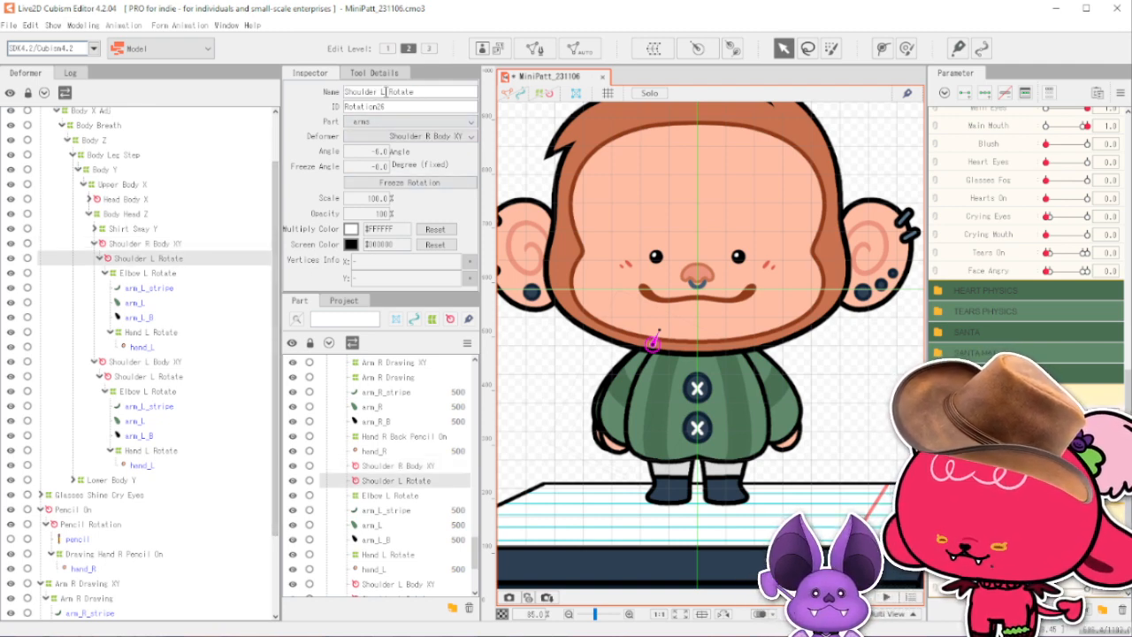
pyautogui.write('R')
pyautogui.click(148, 274)
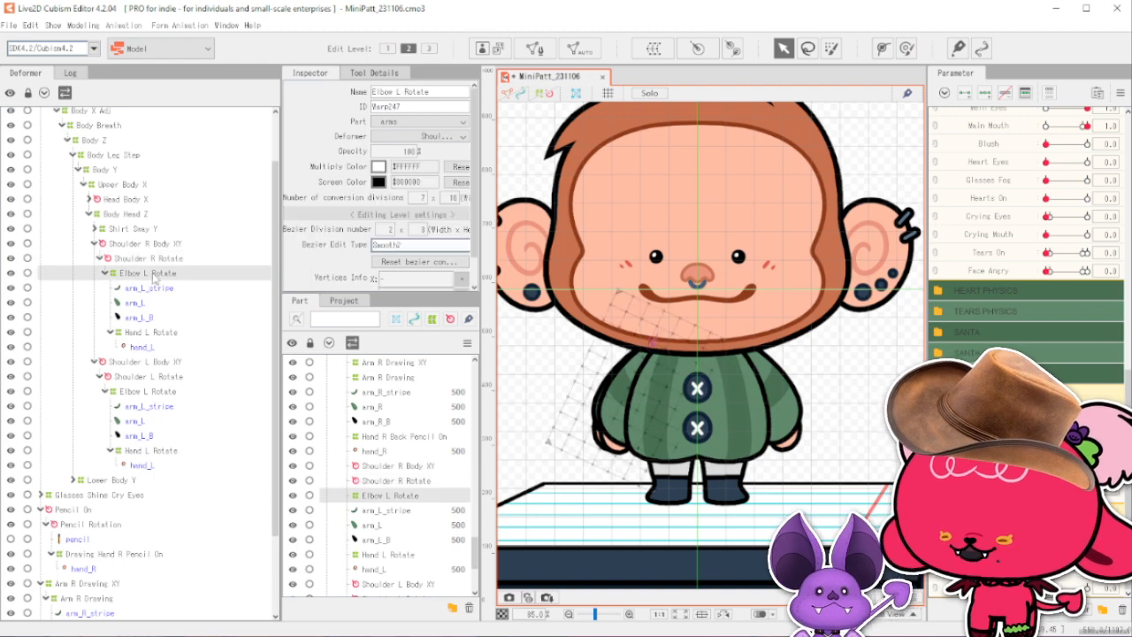
pyautogui.tripleClick(401, 91)
pyautogui.click(401, 91)
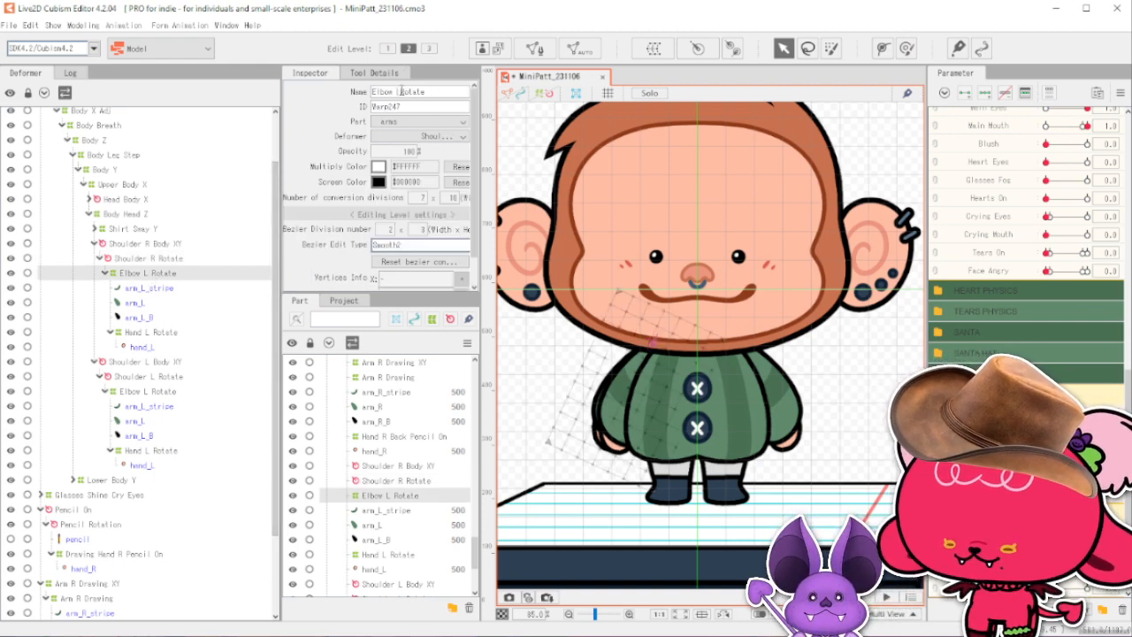
pyautogui.press('BackSpace')
pyautogui.write('R')
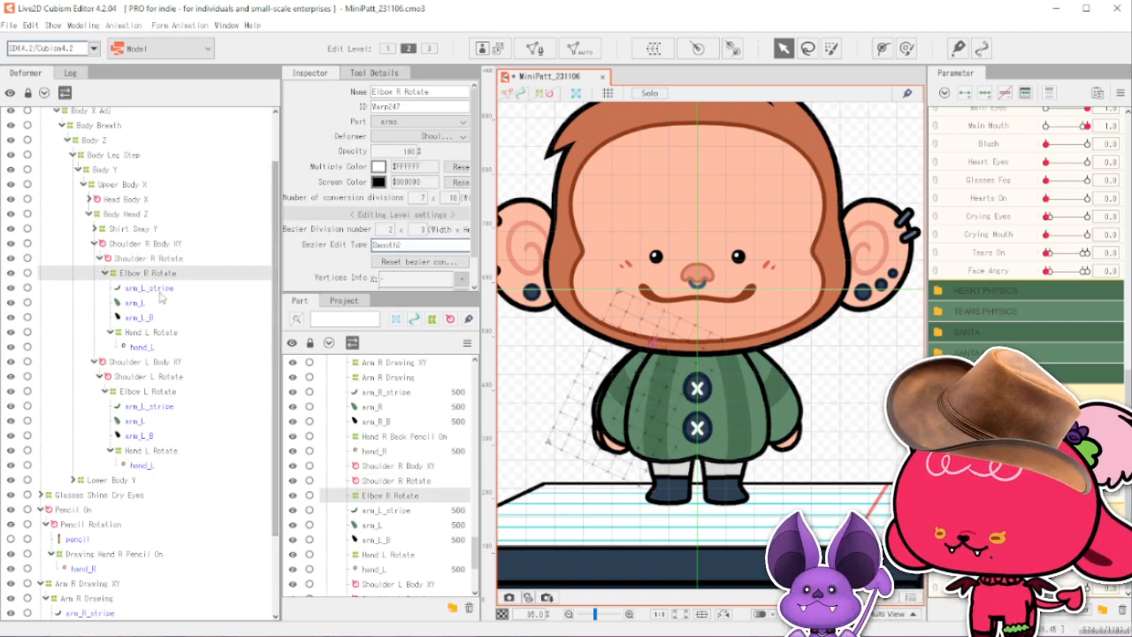
# Set the mirrored stripe mesh's name and ID to arm_R_stripe and try arm_R as its clipping ID.
pyautogui.click(162, 290)
pyautogui.click(370, 92)
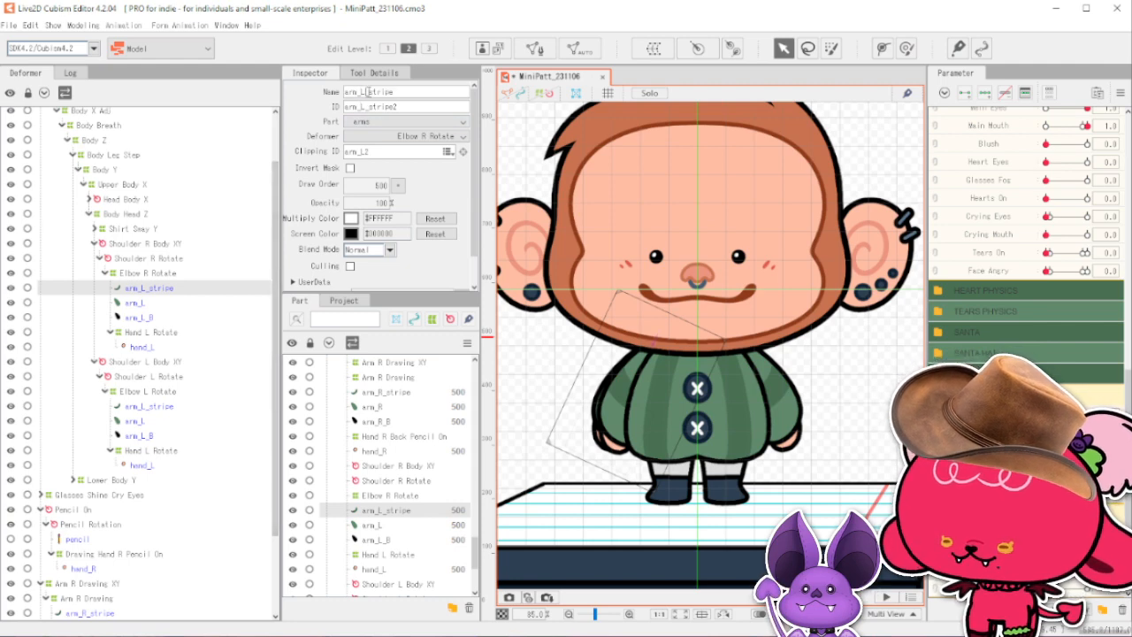
pyautogui.press('BackSpace')
pyautogui.write('R')
pyautogui.press('Tab')
pyautogui.click(441, 104)
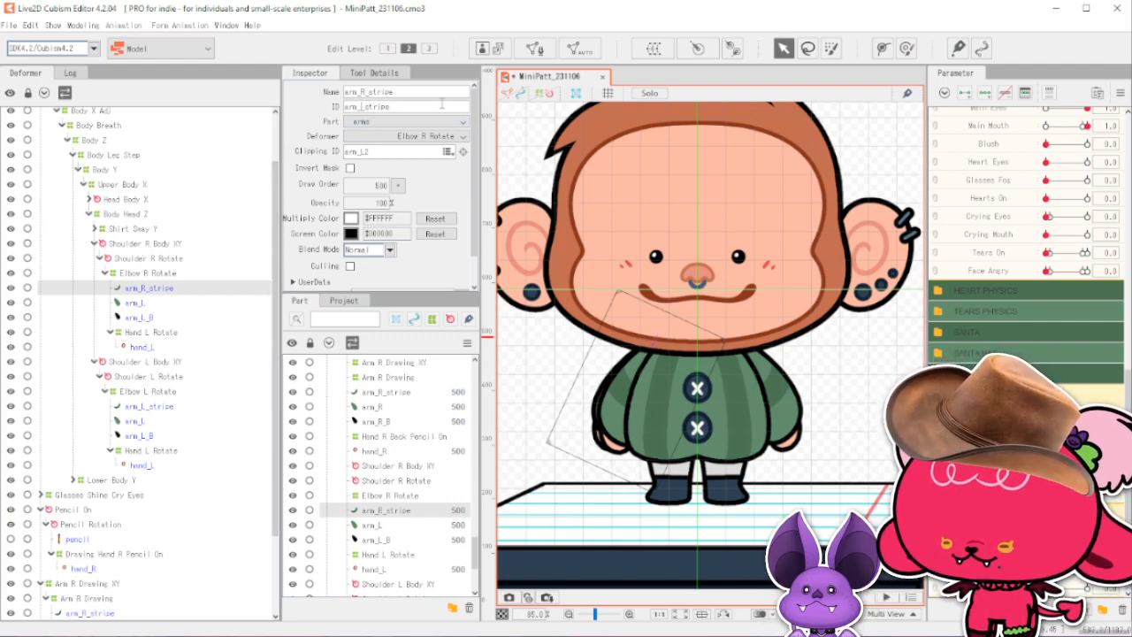
pyautogui.press('BackSpace')
pyautogui.write('R')
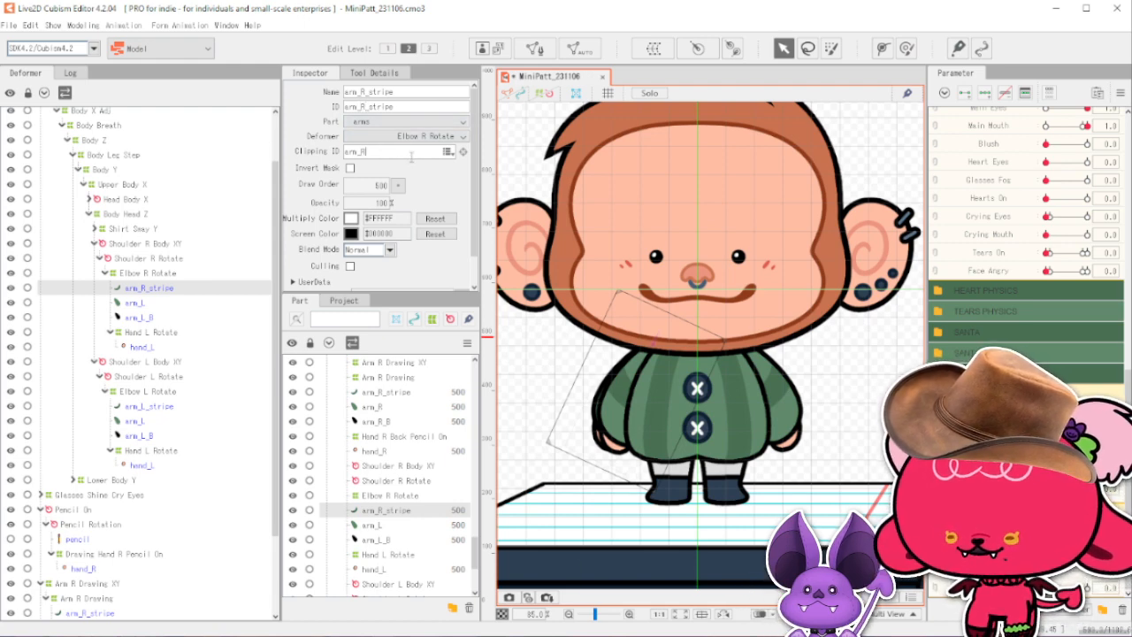
pyautogui.press('Return')
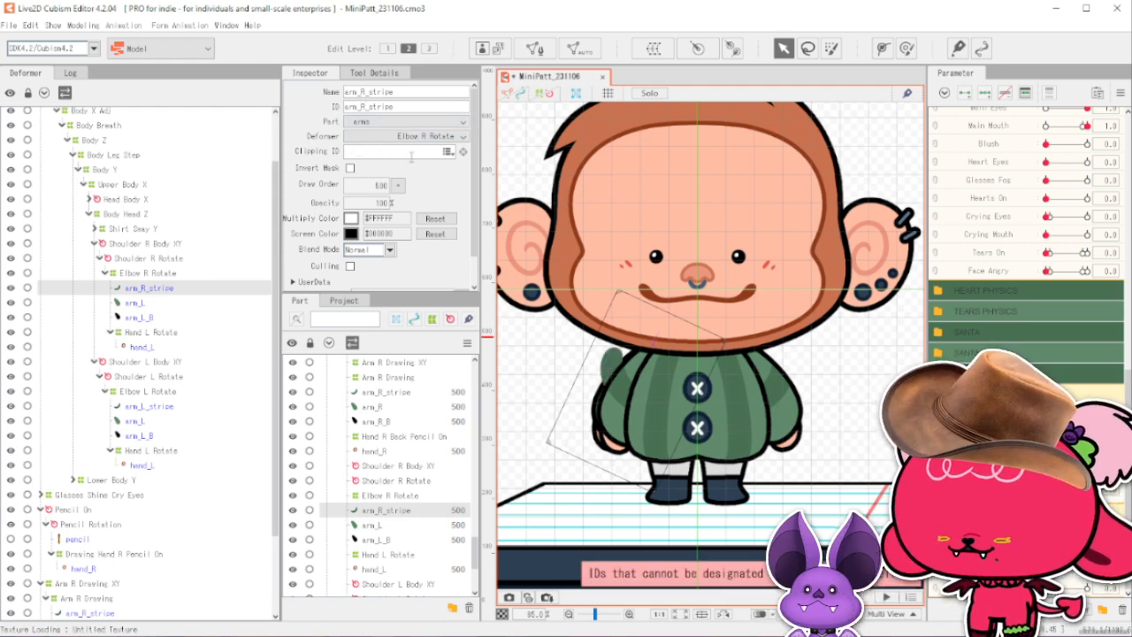
# Change the ID and name of the mirrored arm_L mesh under Elbow R Rotate to arm_R.
pyautogui.click(180, 307)
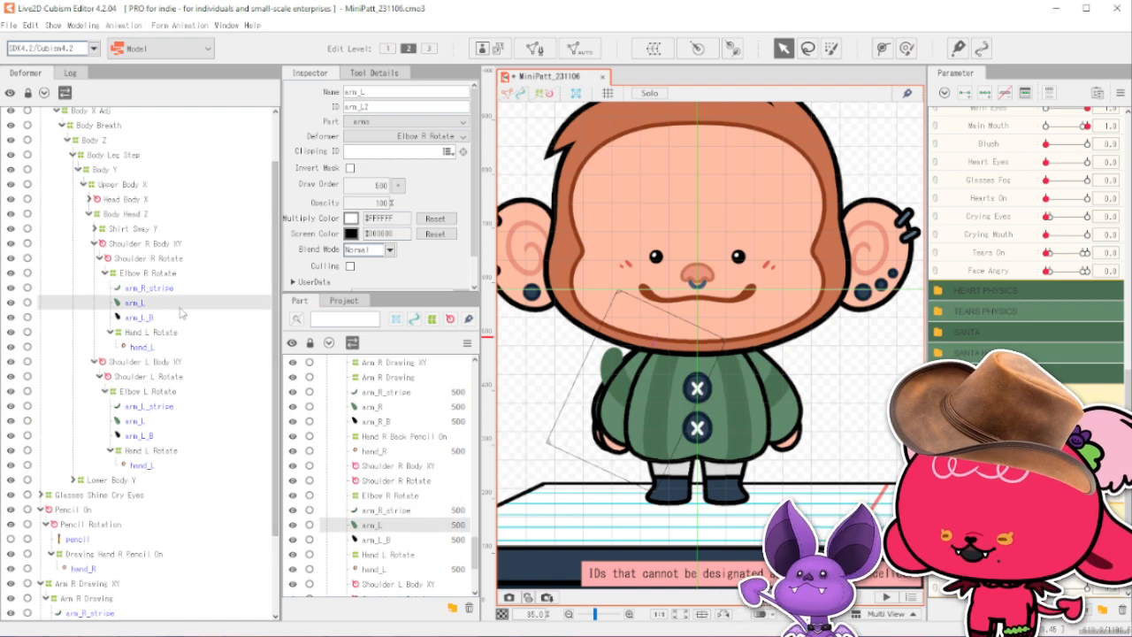
pyautogui.doubleClick(406, 108)
pyautogui.click(406, 107)
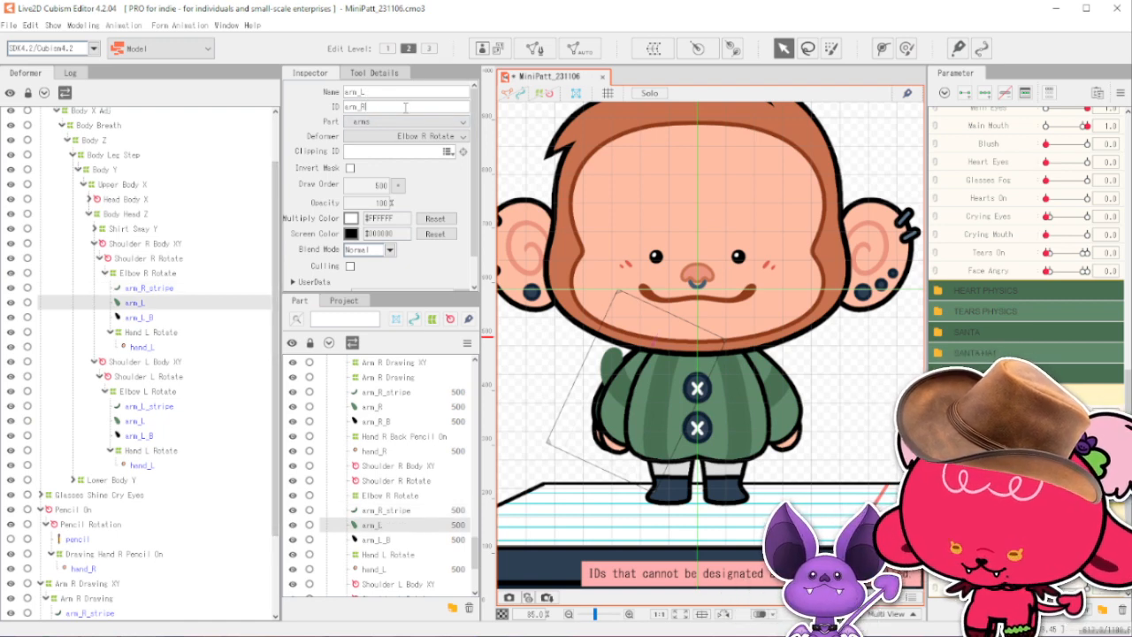
pyautogui.doubleClick(433, 94)
pyautogui.click(435, 96)
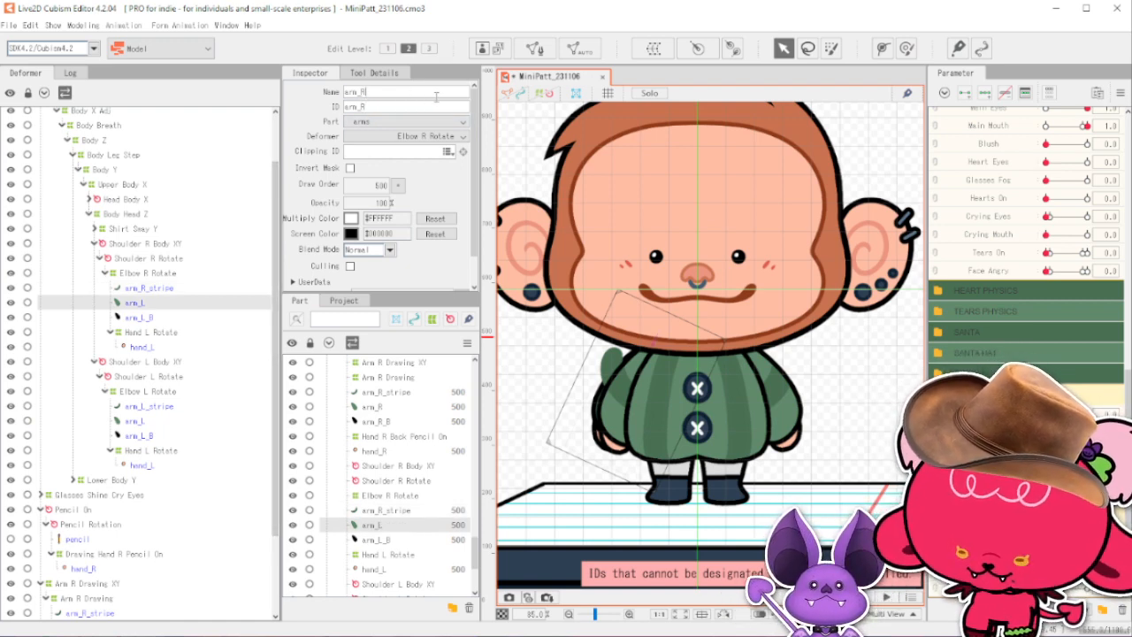
# Set the clipping ID of the arm_R_stripe mesh under Elbow R Rotate to arm_R.
pyautogui.click(189, 291)
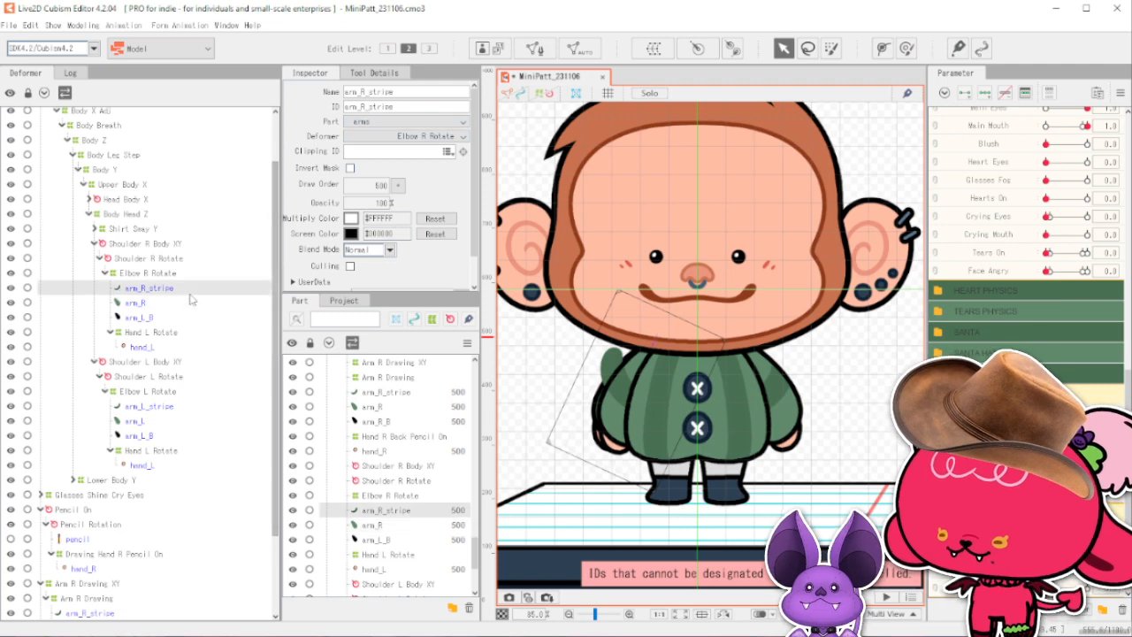
pyautogui.click(395, 154)
pyautogui.write('arm_R')
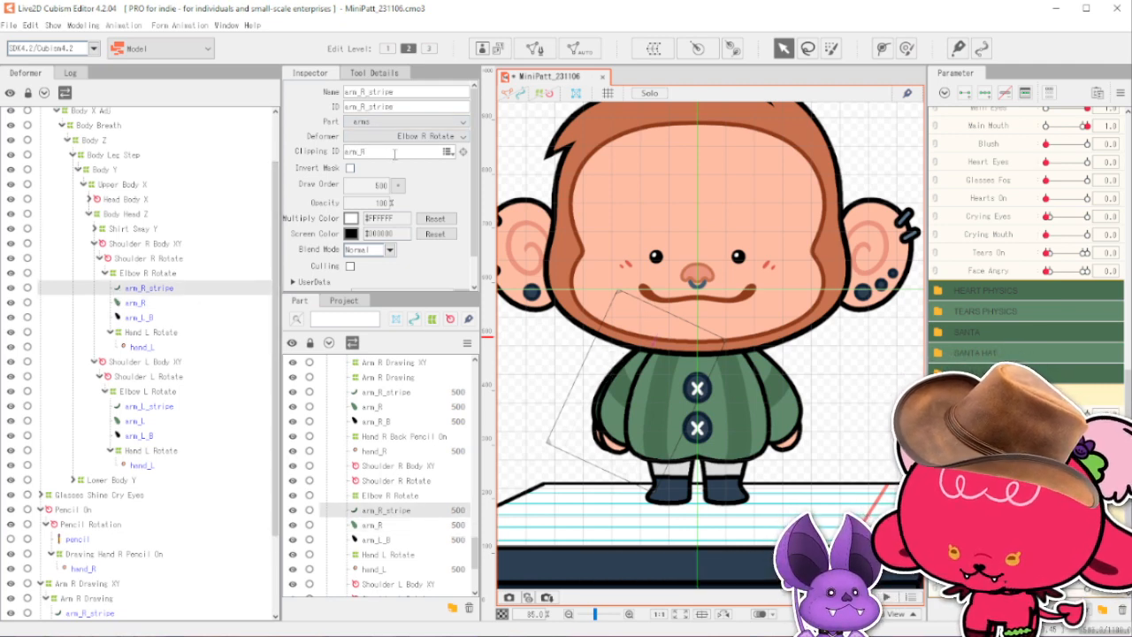
# Change the name and ID of the mirrored arm_L_B mesh under Elbow R Rotate to arm_R_B.
pyautogui.click(158, 319)
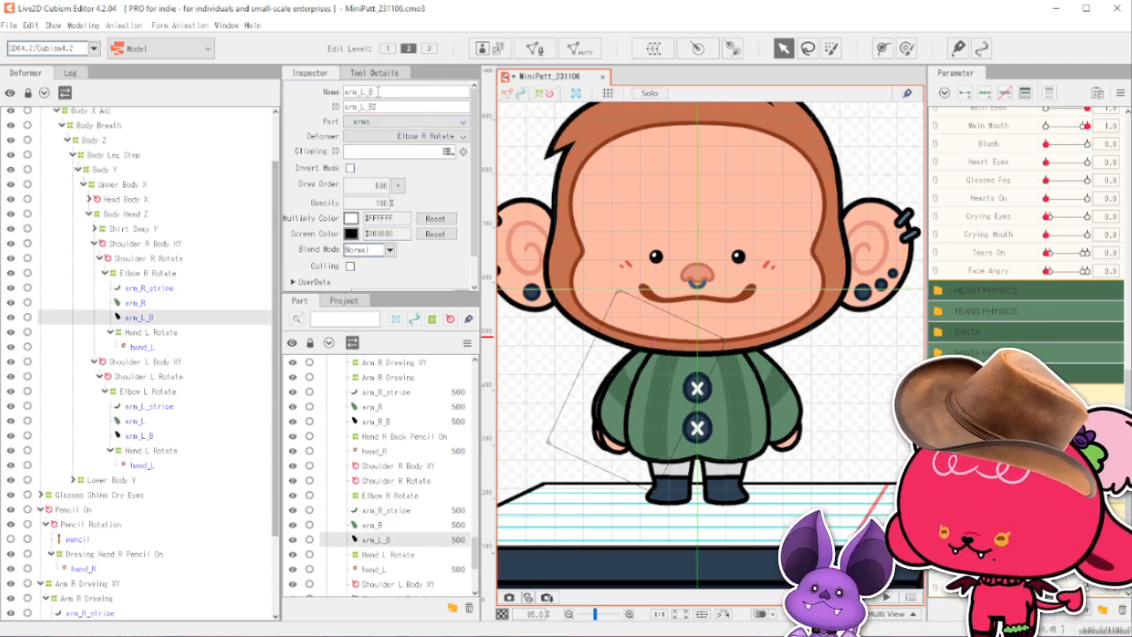
pyautogui.doubleClick(396, 92)
pyautogui.click(369, 92)
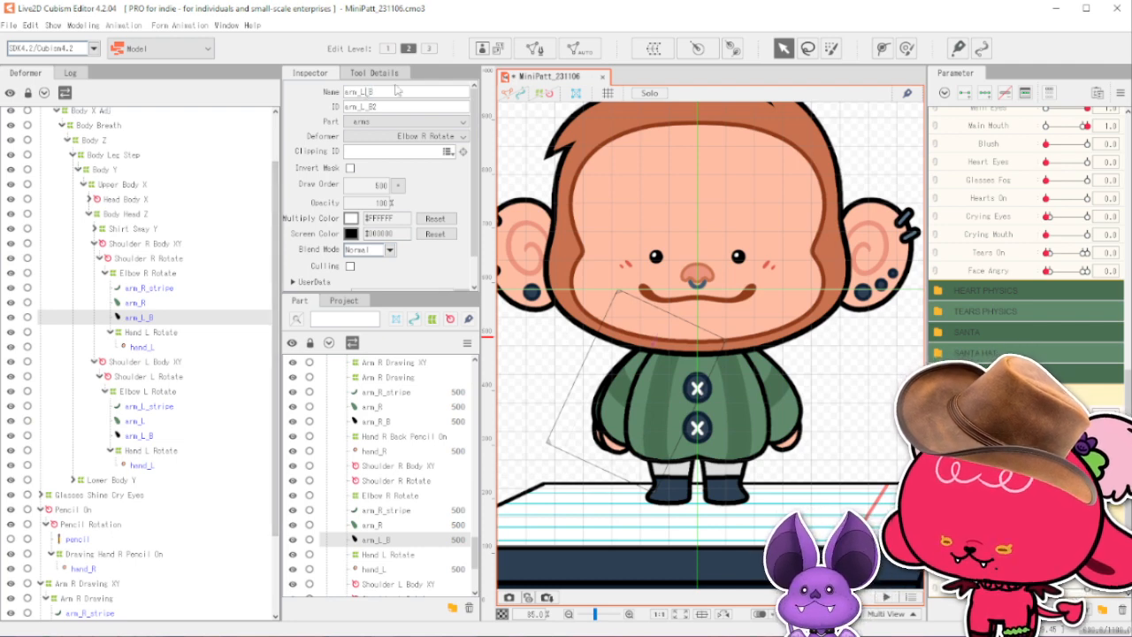
pyautogui.click(397, 108)
pyautogui.click(398, 110)
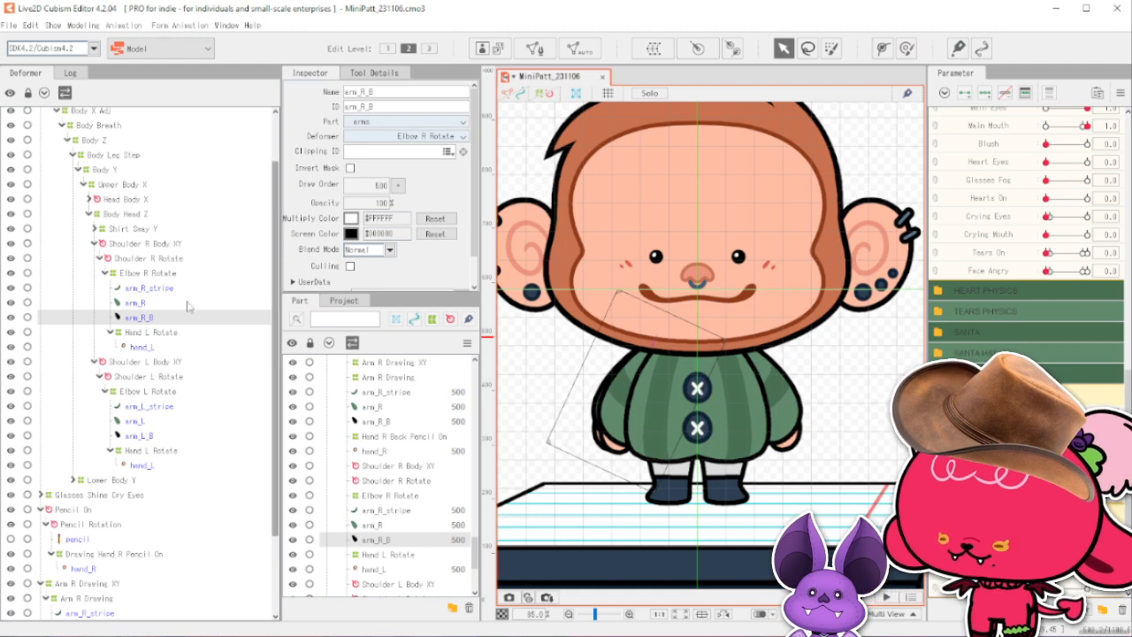
# Rename the mirrored hand deformer to Hand R Rotate and set its hand mesh's name and ID to hand_R.
pyautogui.click(150, 332)
pyautogui.doubleClick(398, 92)
pyautogui.click(399, 92)
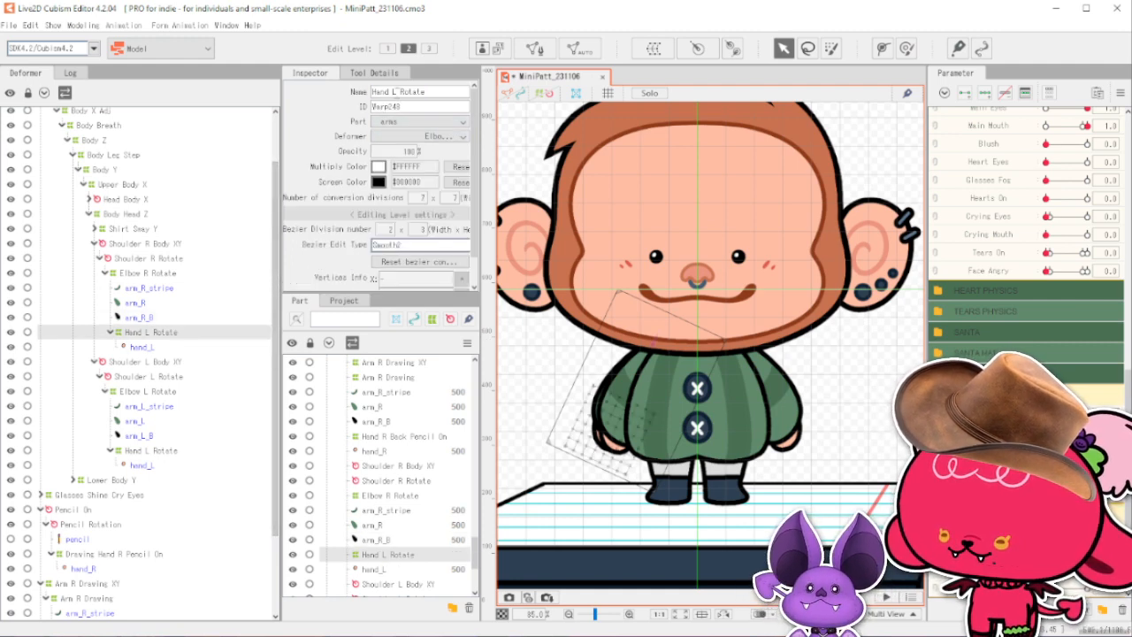
pyautogui.write('R')
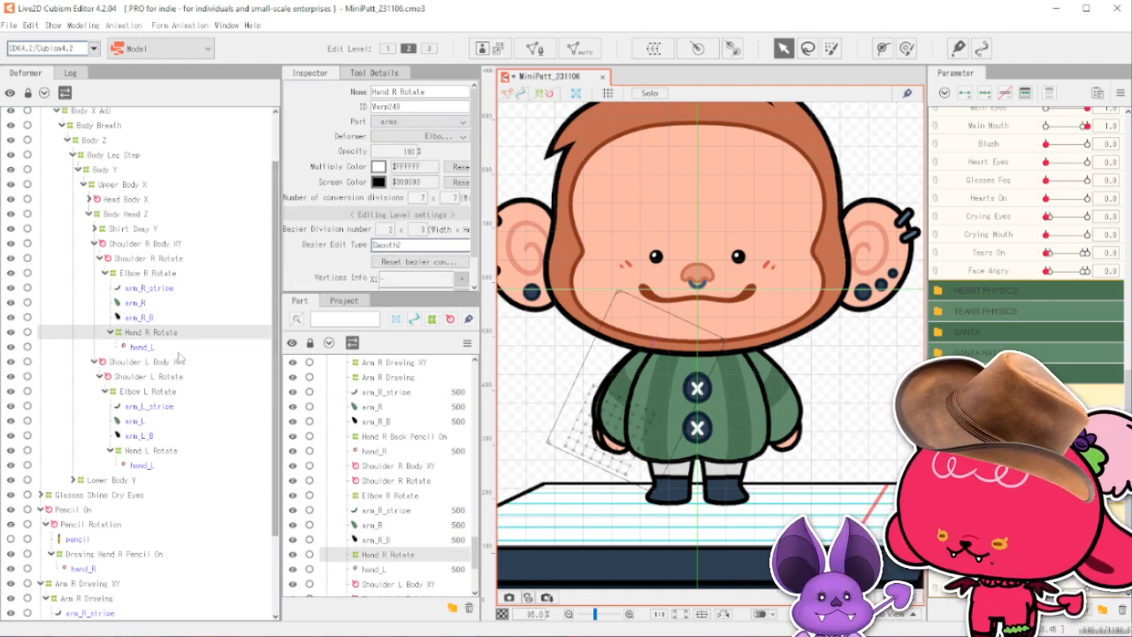
pyautogui.click(141, 347)
pyautogui.click(439, 92)
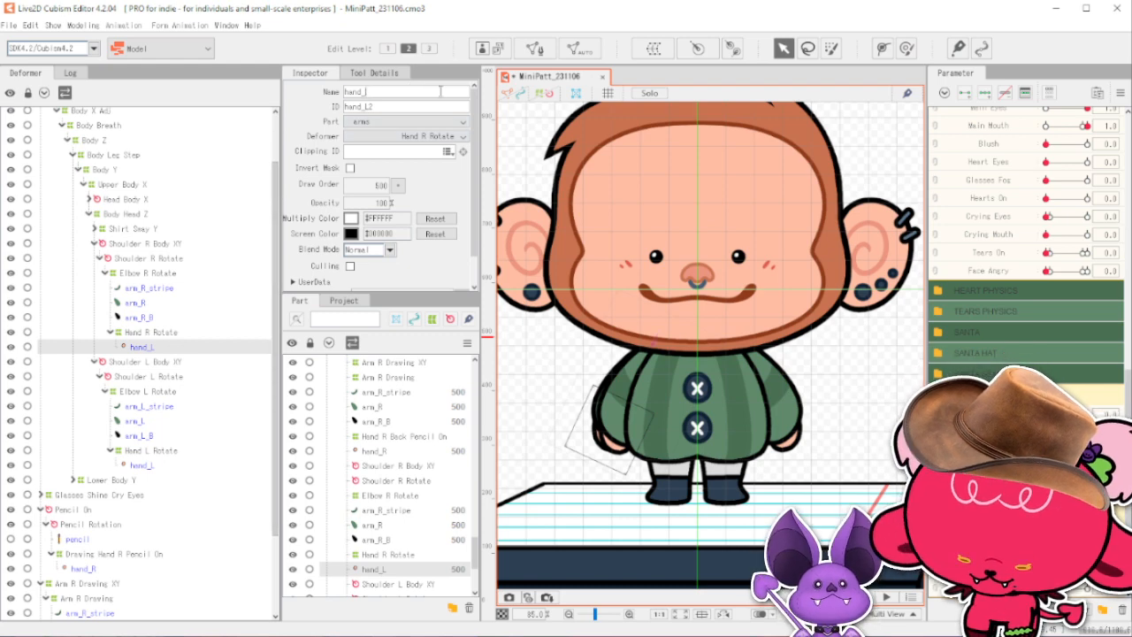
pyautogui.press('Tab')
pyautogui.click(449, 106)
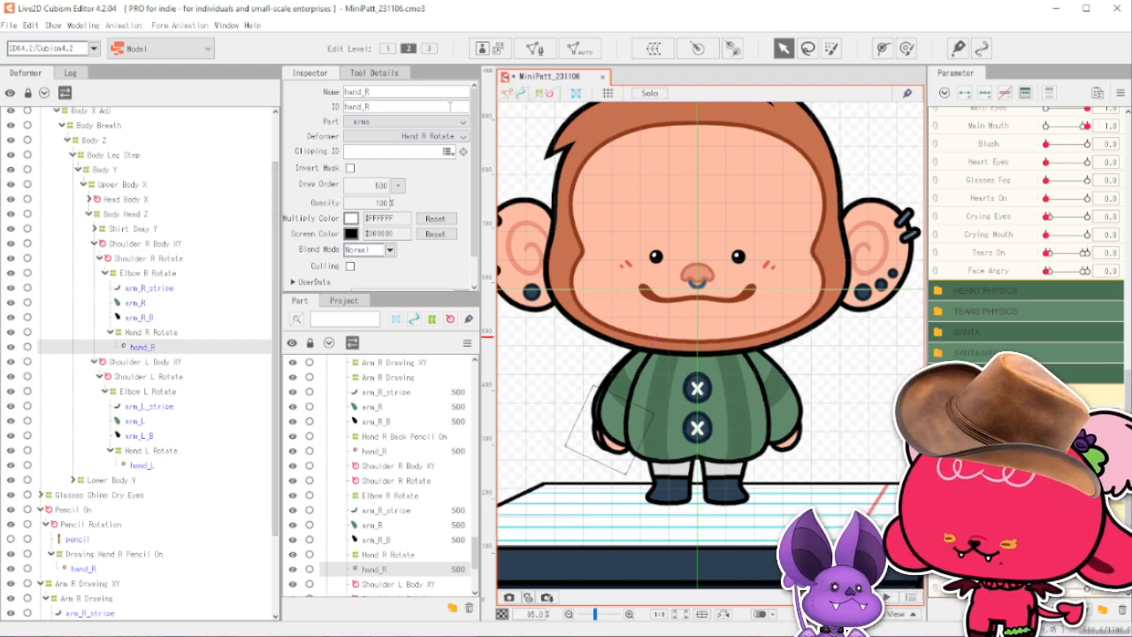
# Duplicate the meshes arm_R_stripe, arm_R, arm_R_B and hand_R in the Shoulder R Body XY hierarchy by copying and pasting them.
pyautogui.click(197, 274)
pyautogui.click(213, 248)
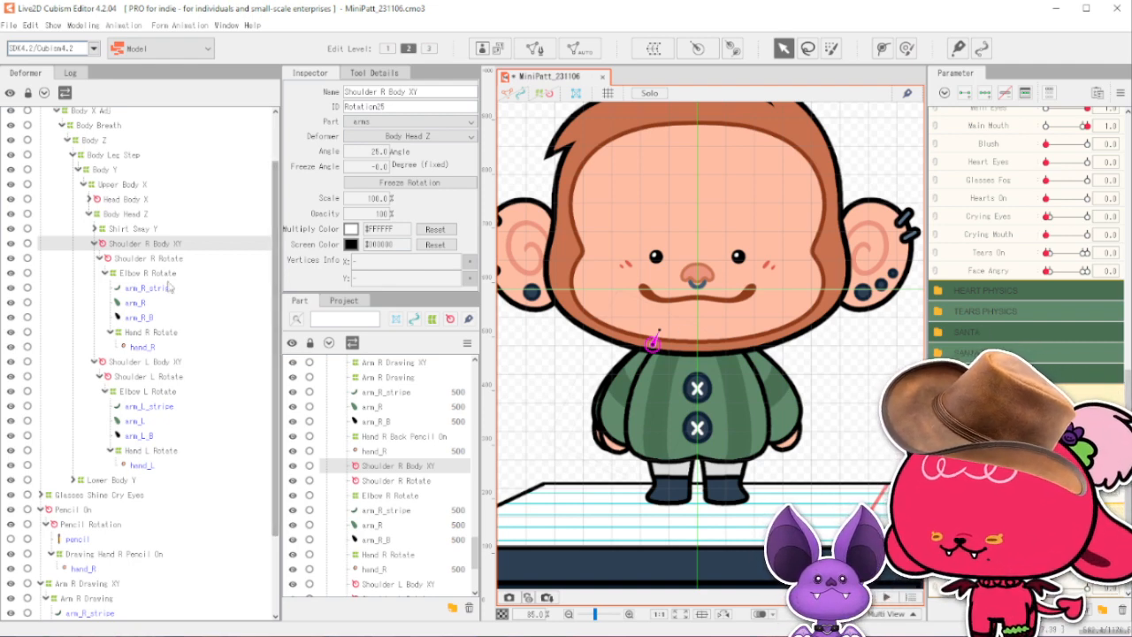
pyautogui.click(167, 273)
pyautogui.click(167, 288)
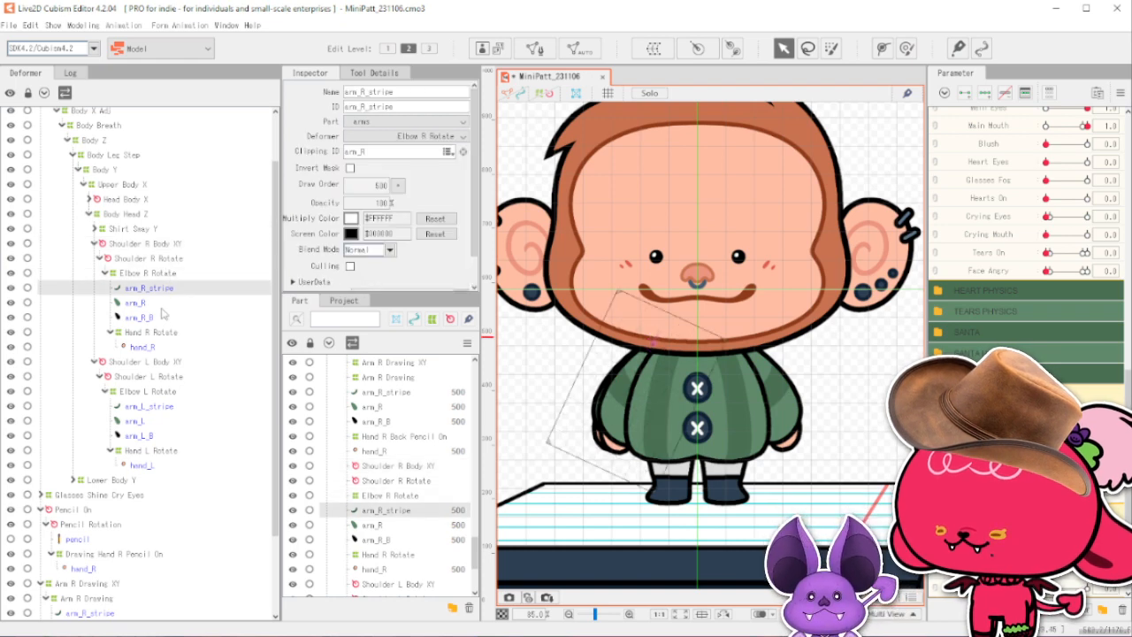
pyautogui.keyDown('shift'); pyautogui.click(164, 317); pyautogui.keyUp('shift')
pyautogui.keyDown('ctrl'); pyautogui.click(163, 348); pyautogui.keyUp('ctrl')
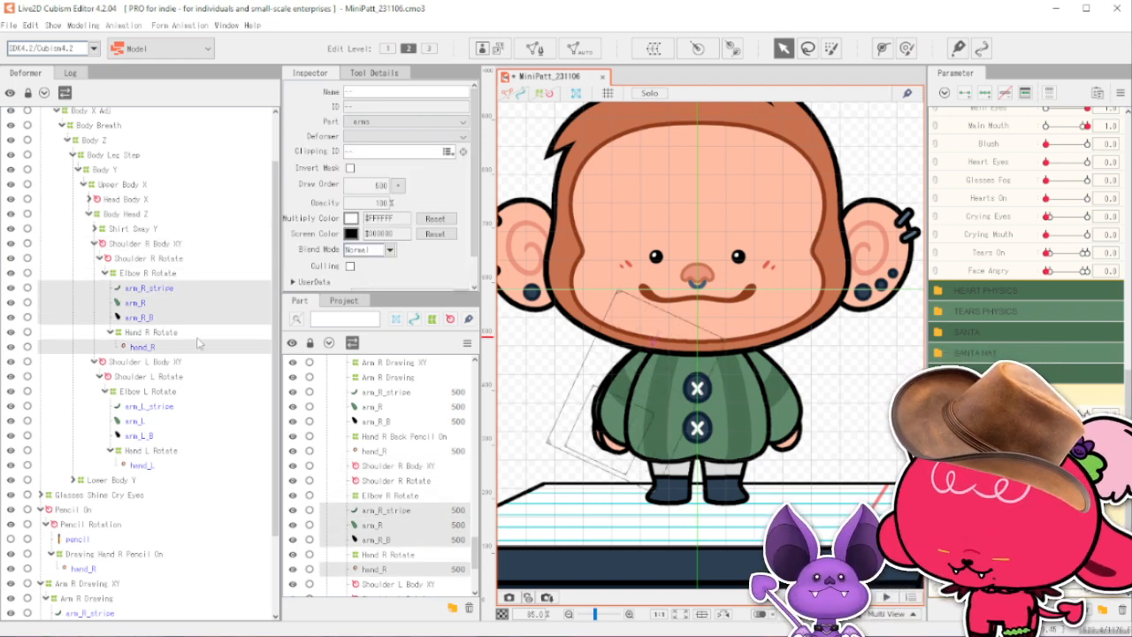
pyautogui.hotkey('ctrl', 'v')
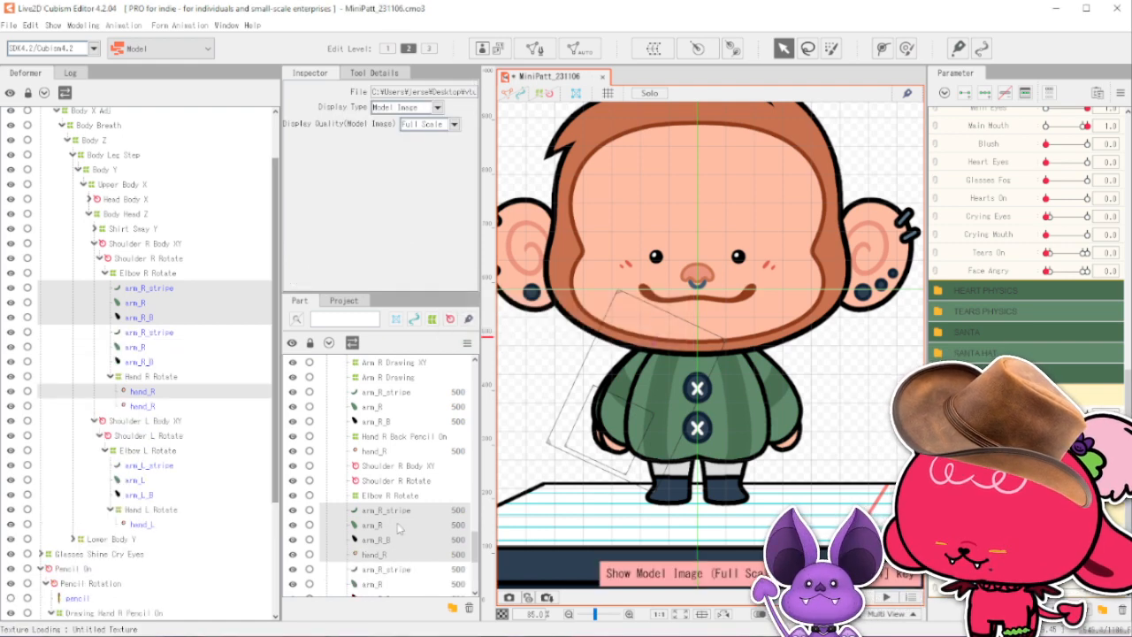
# Move the four duplicated right arm and hand meshes into the Arm R Drawing deformer.
pyautogui.scroll(-3, 405, 530)
pyautogui.scroll(1, 413, 505)
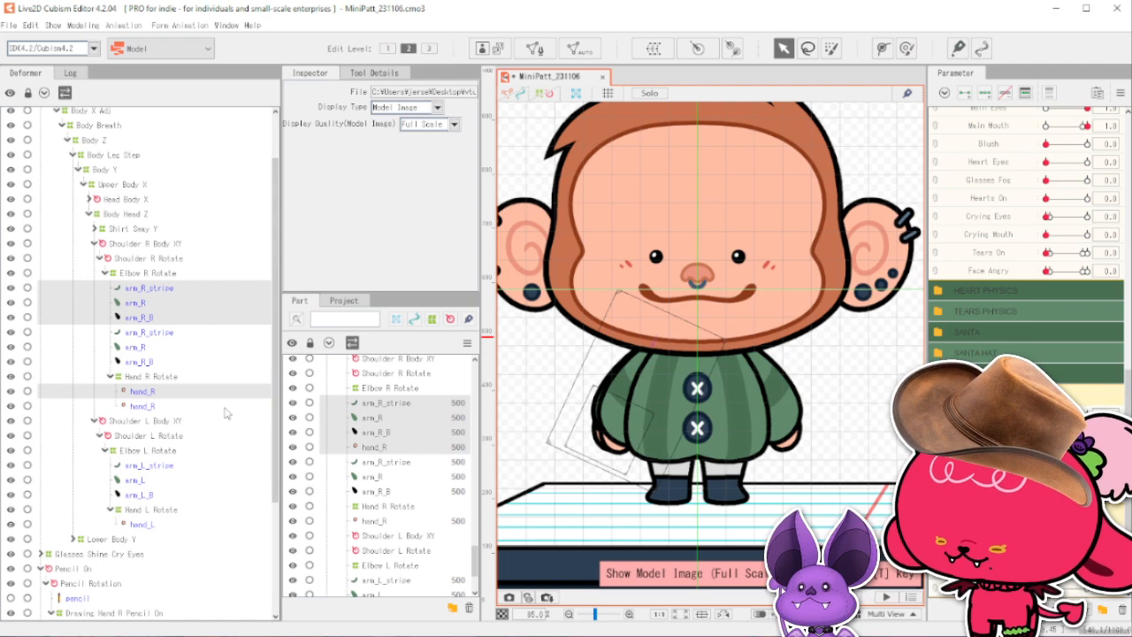
pyautogui.scroll(-4, 226, 413)
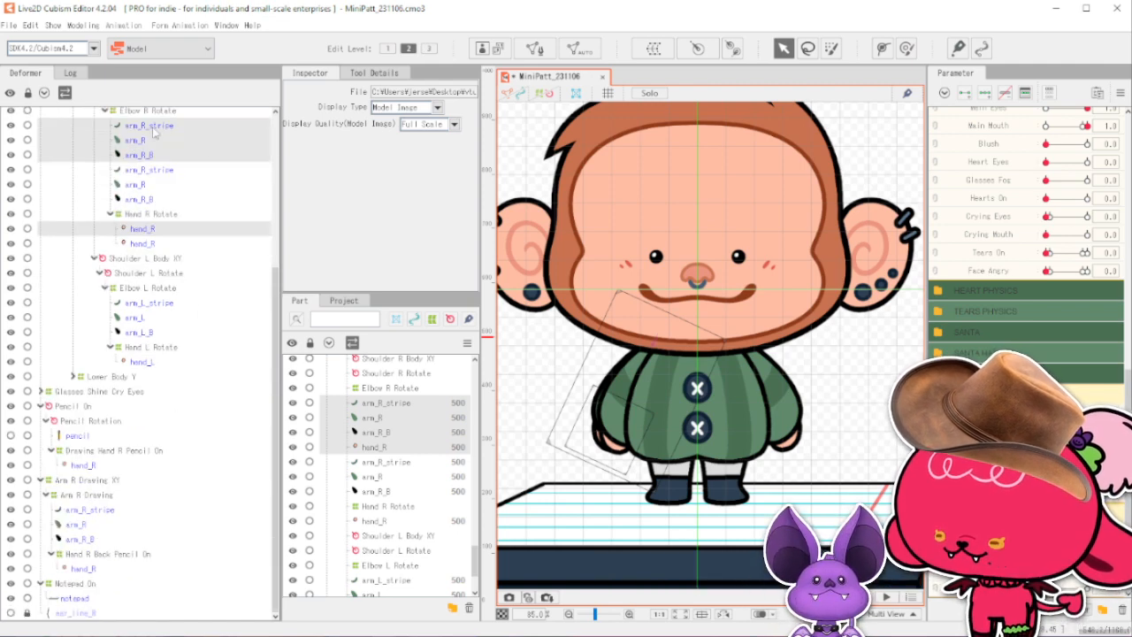
pyautogui.moveTo(150, 131)
pyautogui.mouseDown()
pyautogui.moveTo(88, 522)
pyautogui.moveTo(95, 510)
pyautogui.mouseUp()
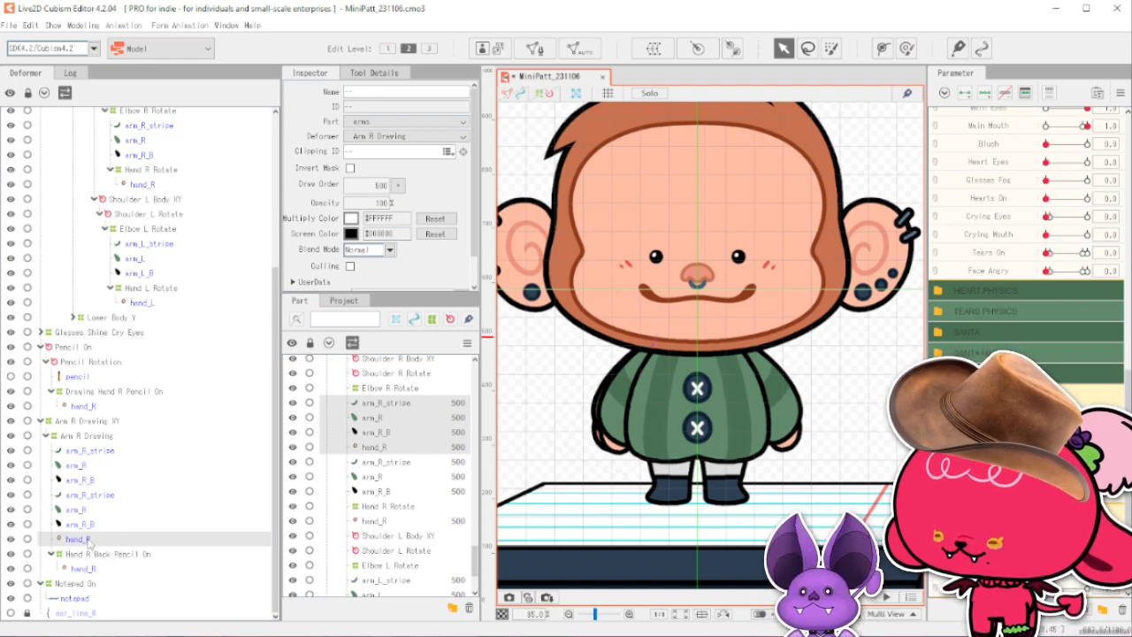
# Nest the duplicated hand_R under Hand R Back Pencil On and delete the old arm_R_stripe, arm_R and arm_R_B from Arm R Drawing.
pyautogui.moveTo(88, 542)
pyautogui.mouseDown()
pyautogui.moveTo(97, 569)
pyautogui.moveTo(104, 560)
pyautogui.moveTo(93, 556)
pyautogui.mouseUp()
pyautogui.hotkey('ctrl', 'z')
pyautogui.click(100, 541)
pyautogui.click(101, 483)
pyautogui.keyDown('shift'); pyautogui.click(109, 450); pyautogui.keyUp('shift')
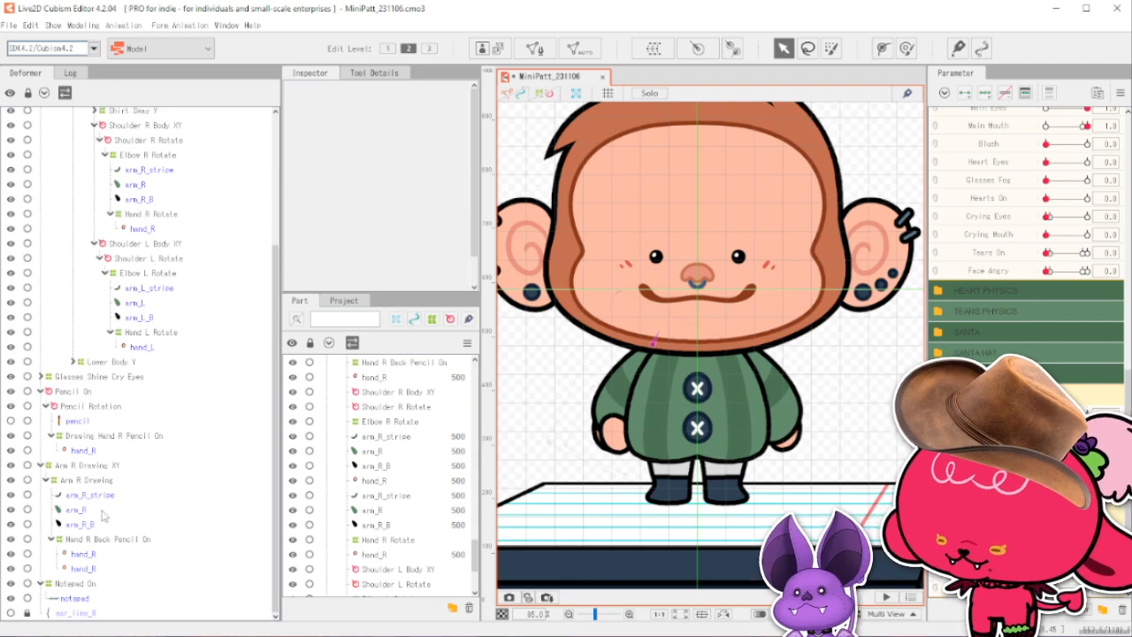
# Delete the old hand_R mesh under Hand R Back Pencil On and select the duplicated hand_R left there.
pyautogui.click(111, 565)
pyautogui.click(110, 557)
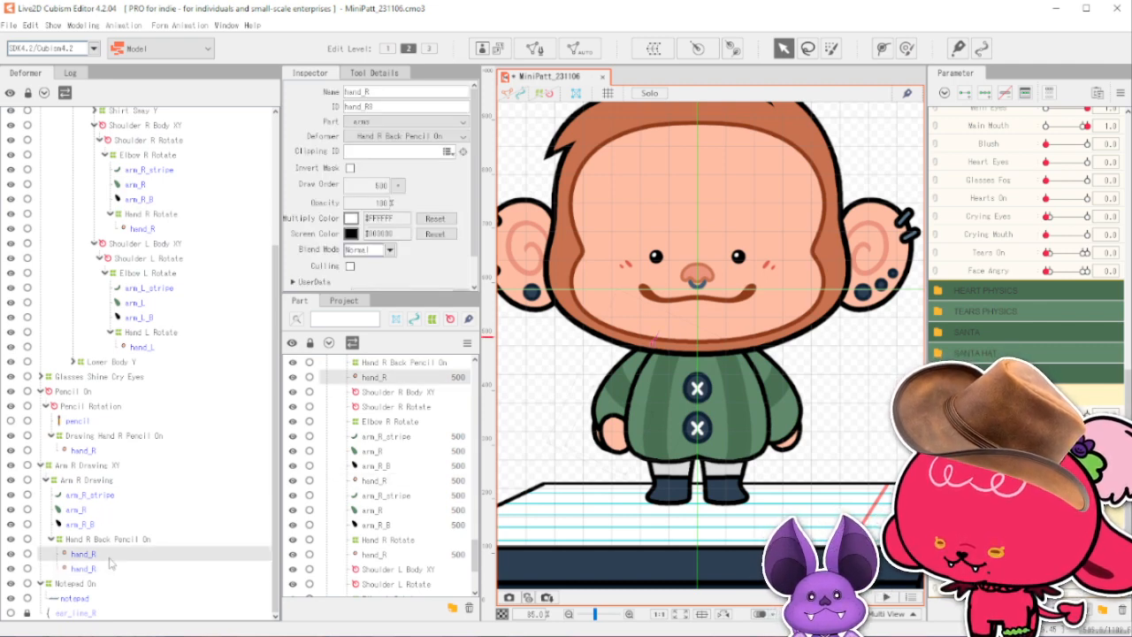
pyautogui.click(112, 569)
pyautogui.click(111, 554)
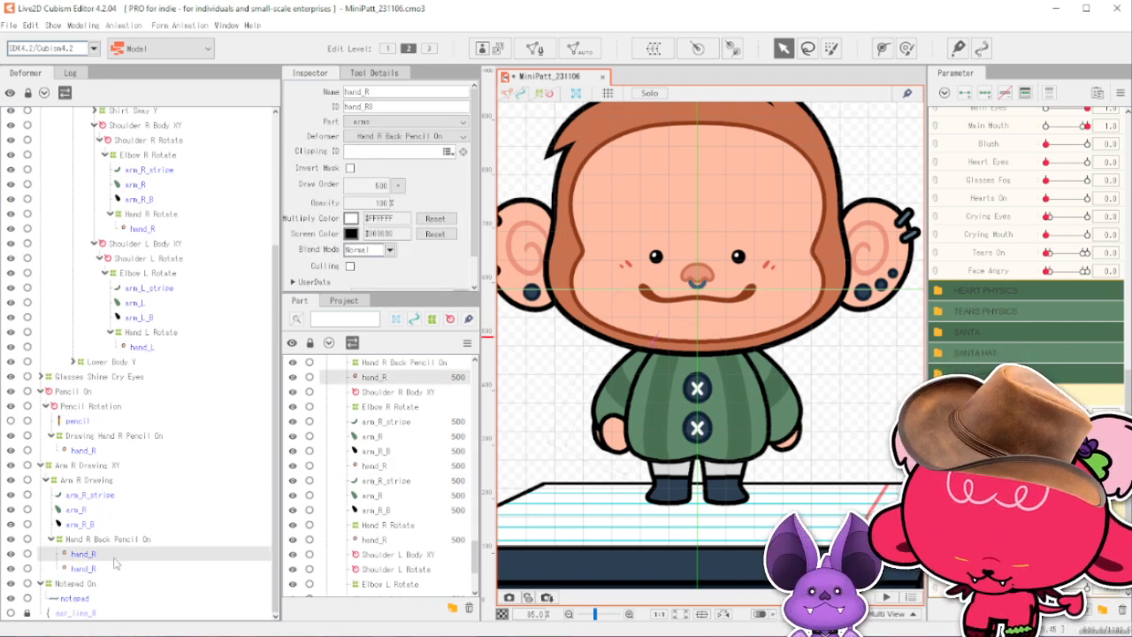
pyautogui.press('Delete')
pyautogui.click(103, 570)
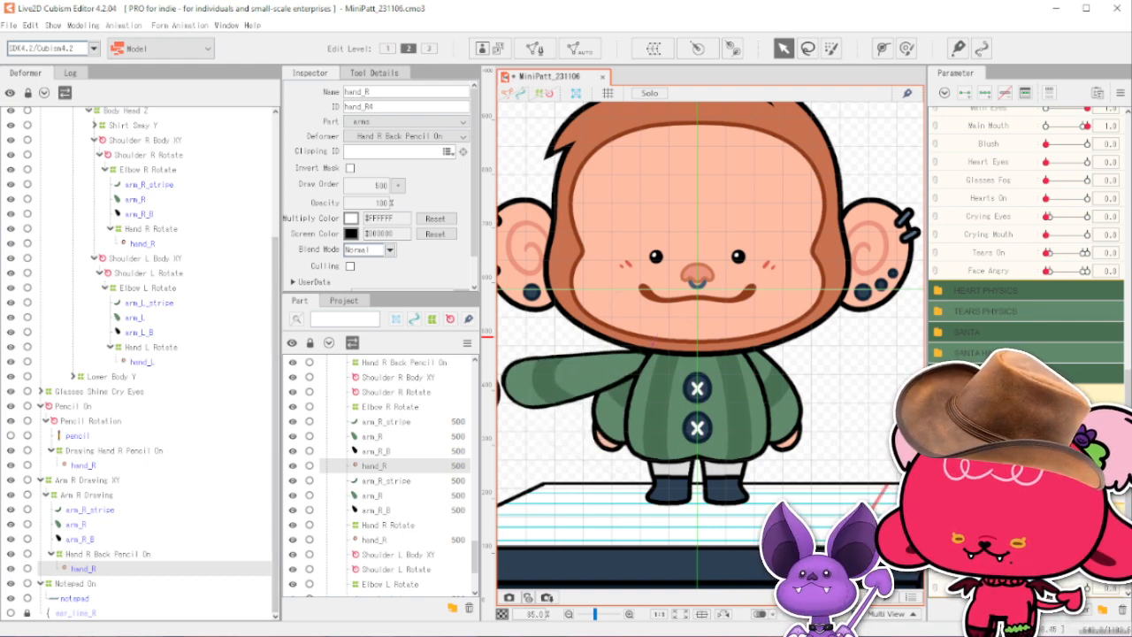
# Turn off the grid display in the modeling view.
pyautogui.scroll(-3, 731, 399)
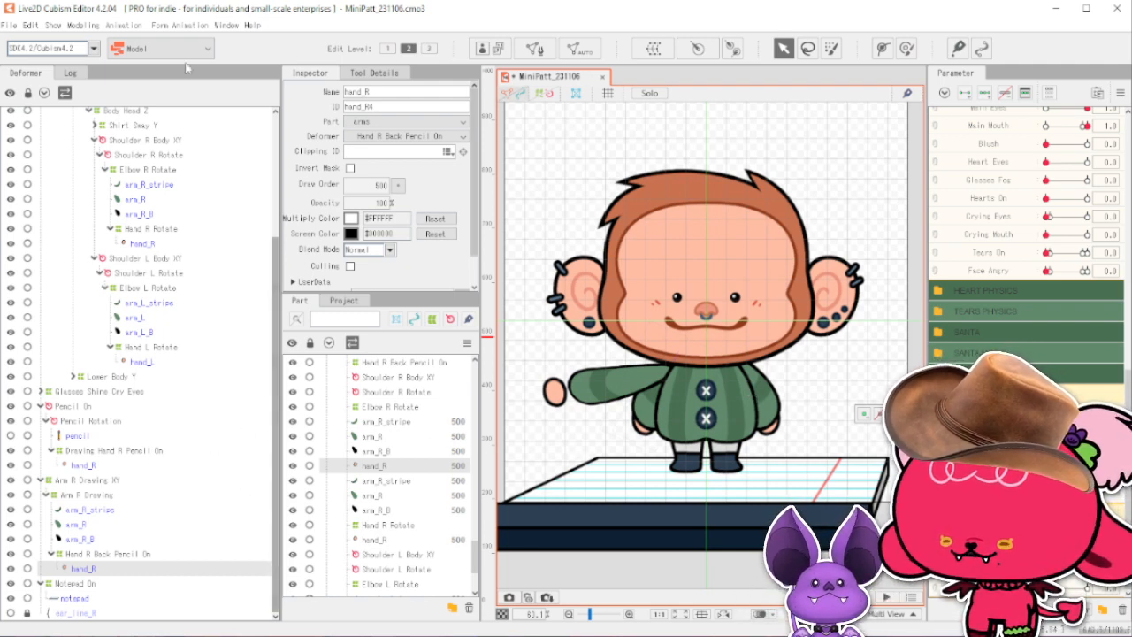
pyautogui.click(60, 27)
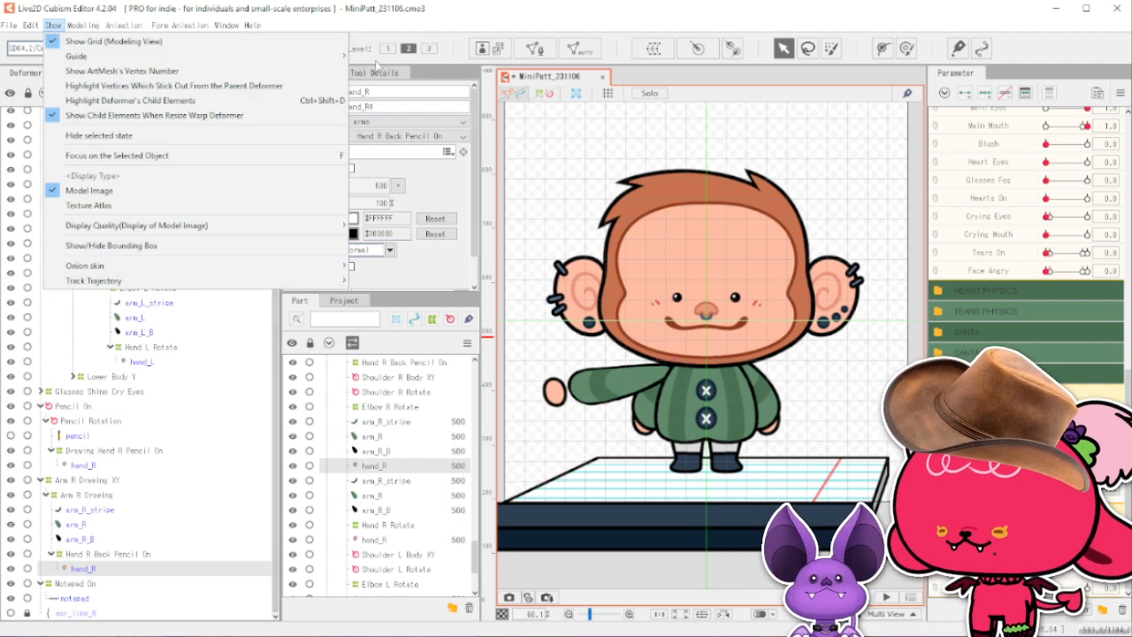
pyautogui.moveTo(223, 61)
pyautogui.click(387, 56)
pyautogui.click(82, 27)
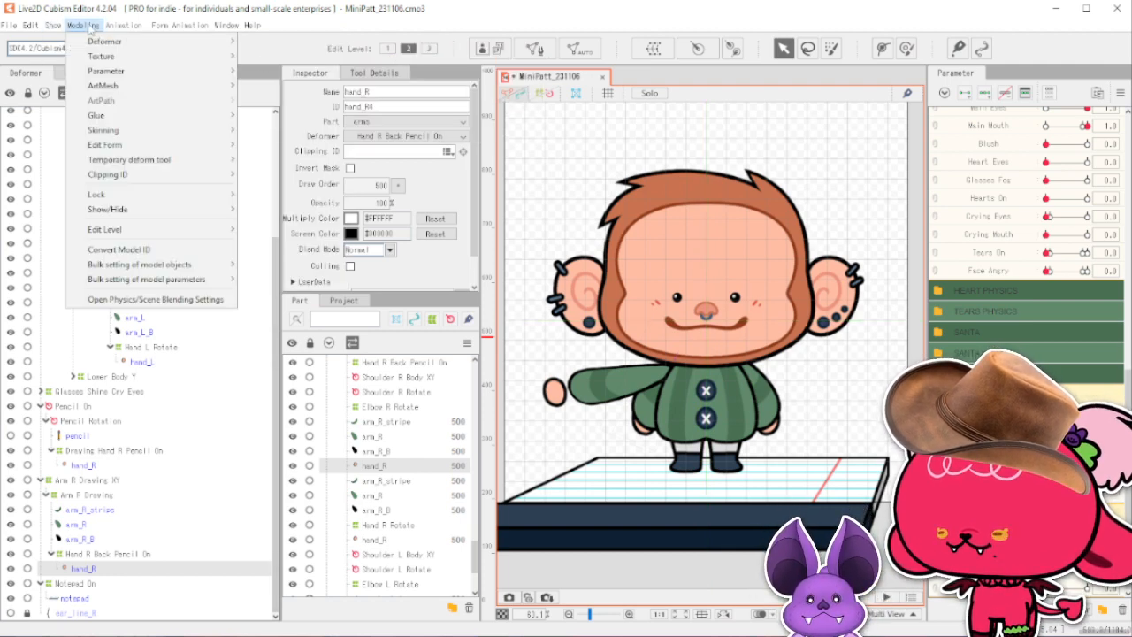
pyautogui.moveTo(54, 29)
pyautogui.click(97, 42)
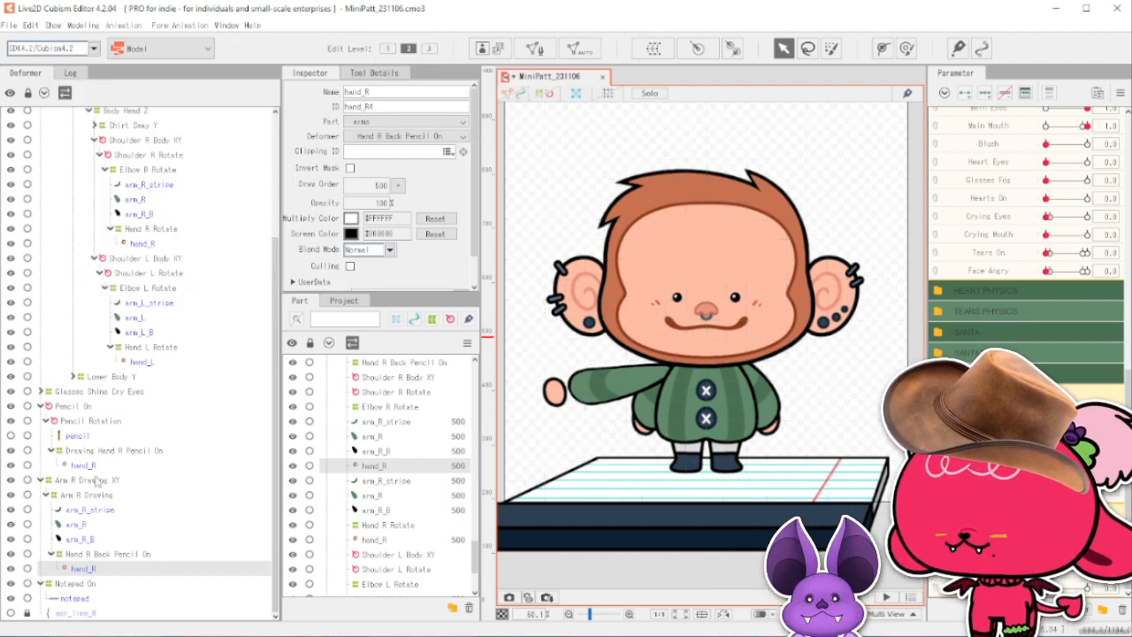
# Make the hidden pencil mesh visible again in the part list.
pyautogui.scroll(15, 380, 451)
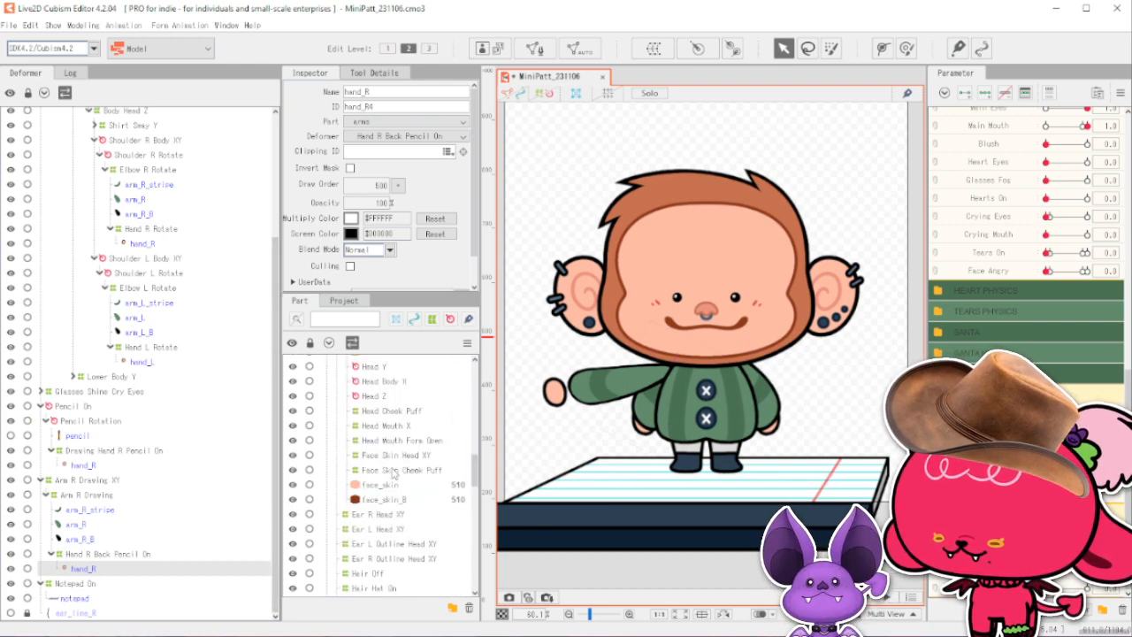
pyautogui.scroll(-10, 393, 473)
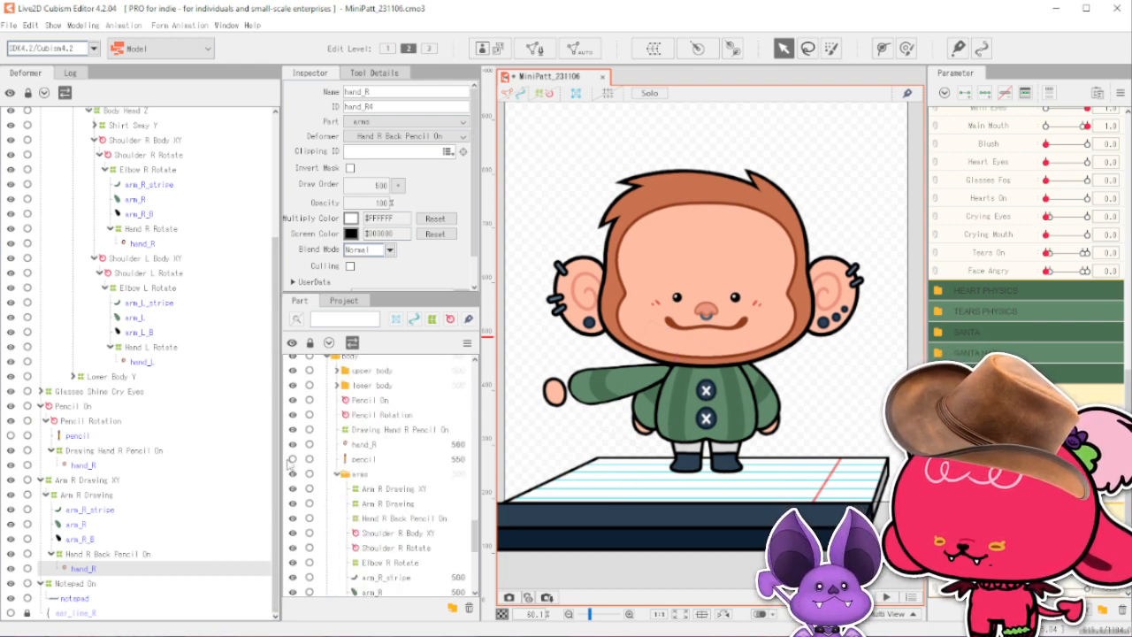
pyautogui.click(293, 459)
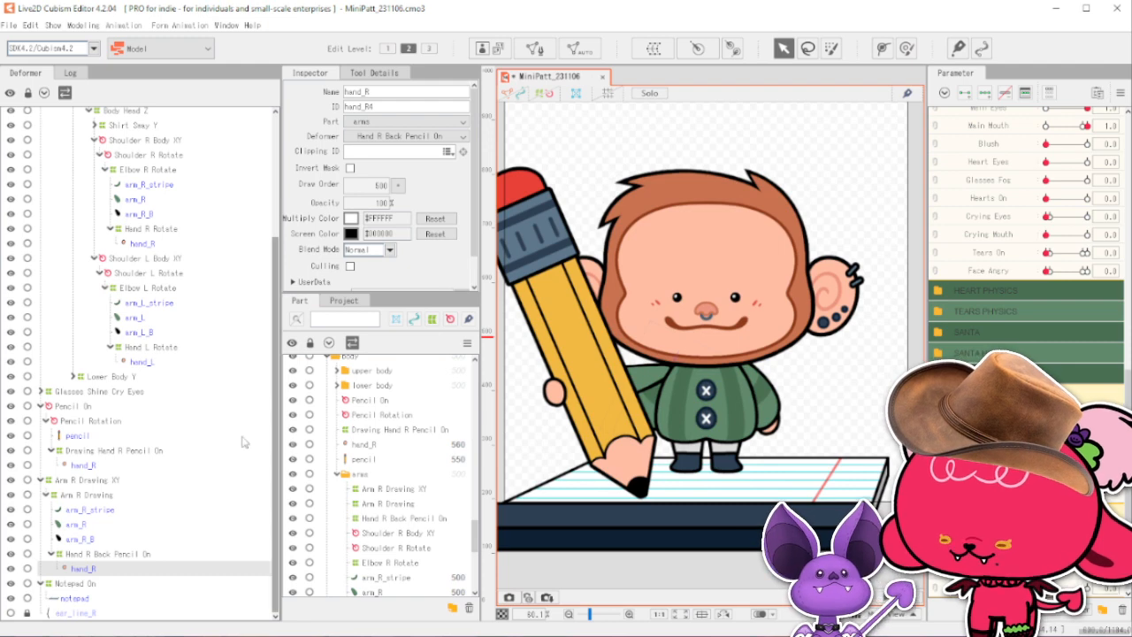
# Shift the upper control points of the Arm R Drawing XY warp slightly outward, and deselect the warp.
pyautogui.click(131, 482)
pyautogui.click(549, 94)
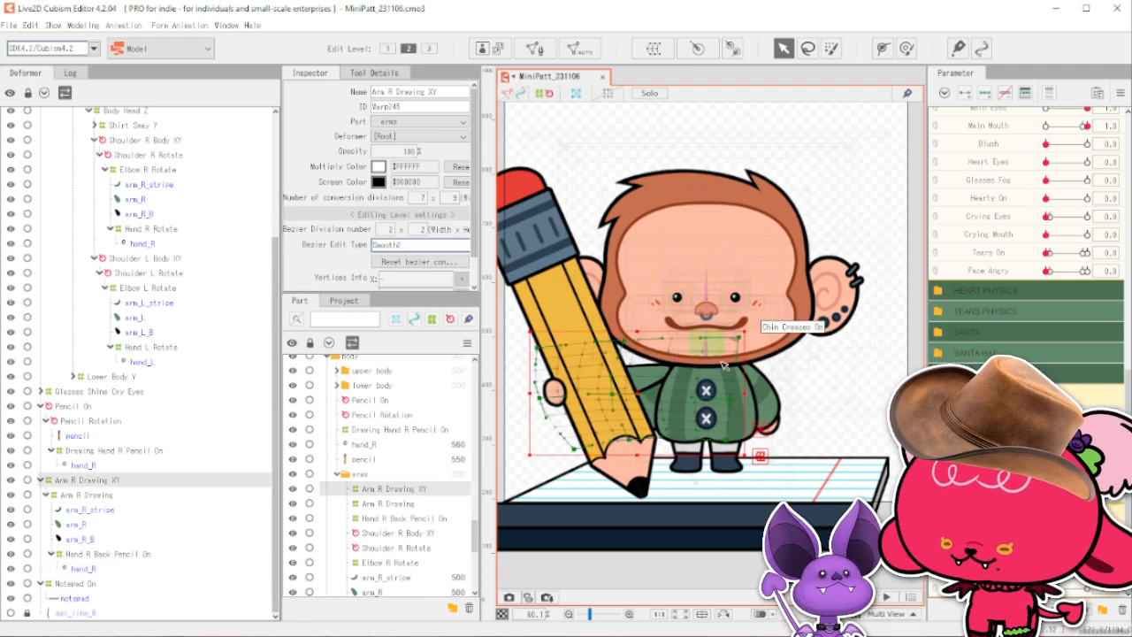
pyautogui.scroll(5, 610, 329)
pyautogui.moveTo(606, 328); pyautogui.dragTo(609, 324)
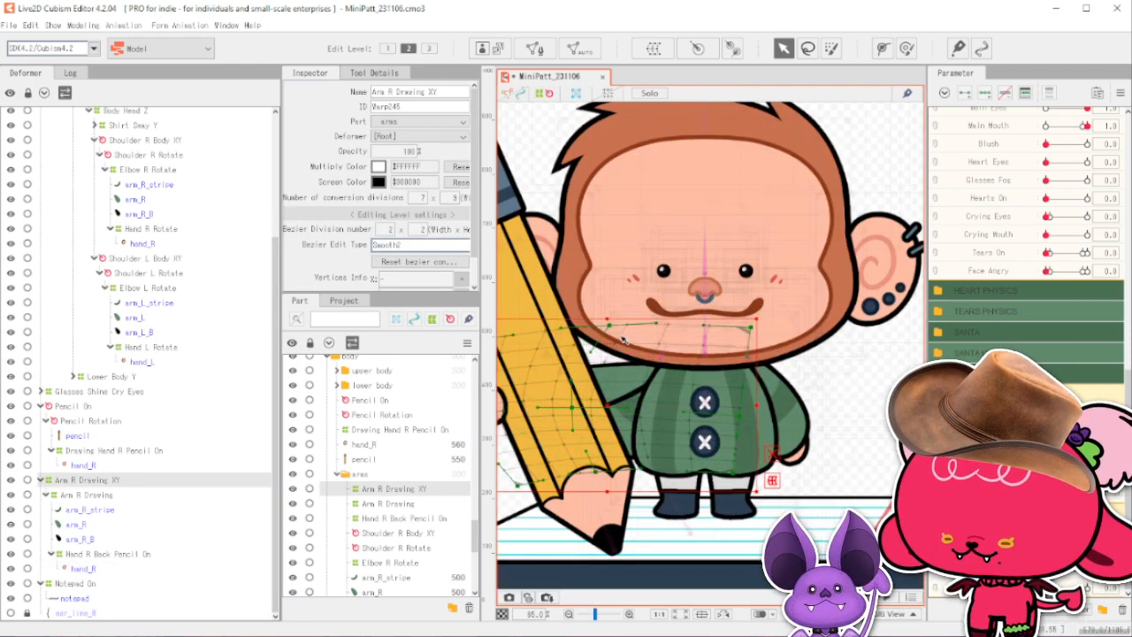
pyautogui.moveTo(751, 328); pyautogui.dragTo(756, 328)
pyautogui.moveTo(615, 330); pyautogui.dragTo(622, 329)
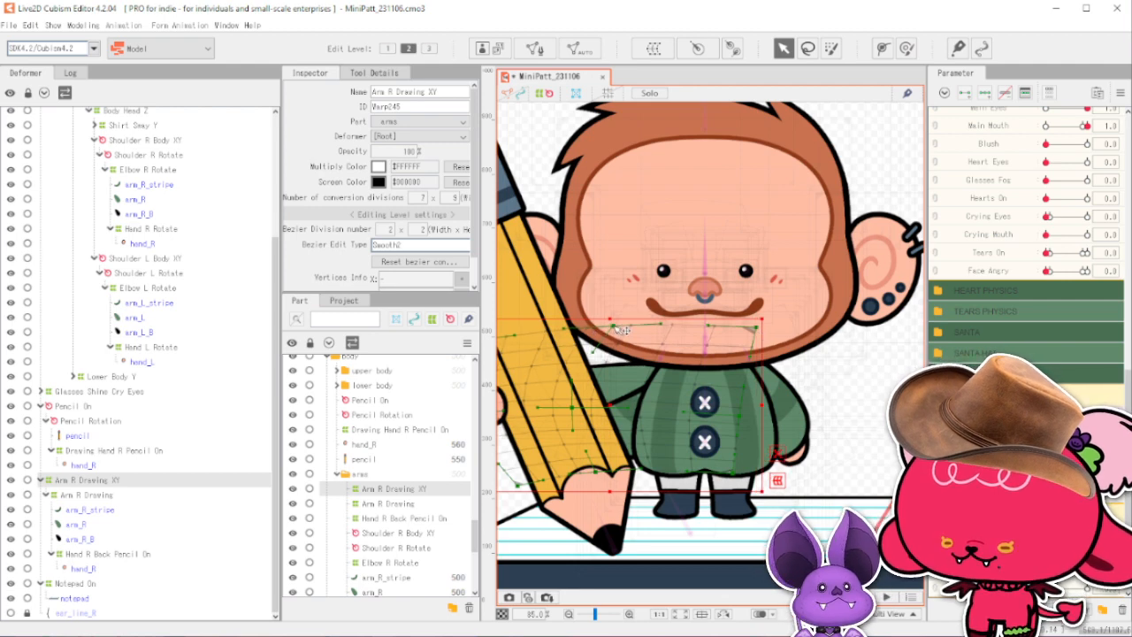
pyautogui.press('Escape')
# Lower the pencil mesh's opacity to 60% so the drawing arm behind it can be seen.
pyautogui.scroll(-8, 716, 288)
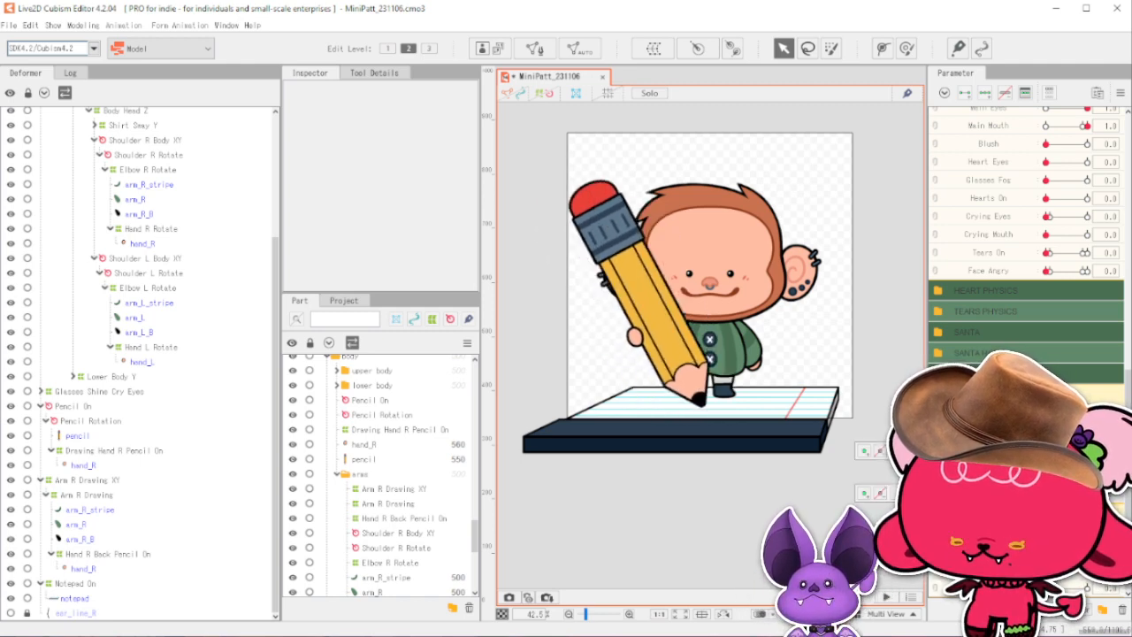
pyautogui.scroll(1, 1026, 221)
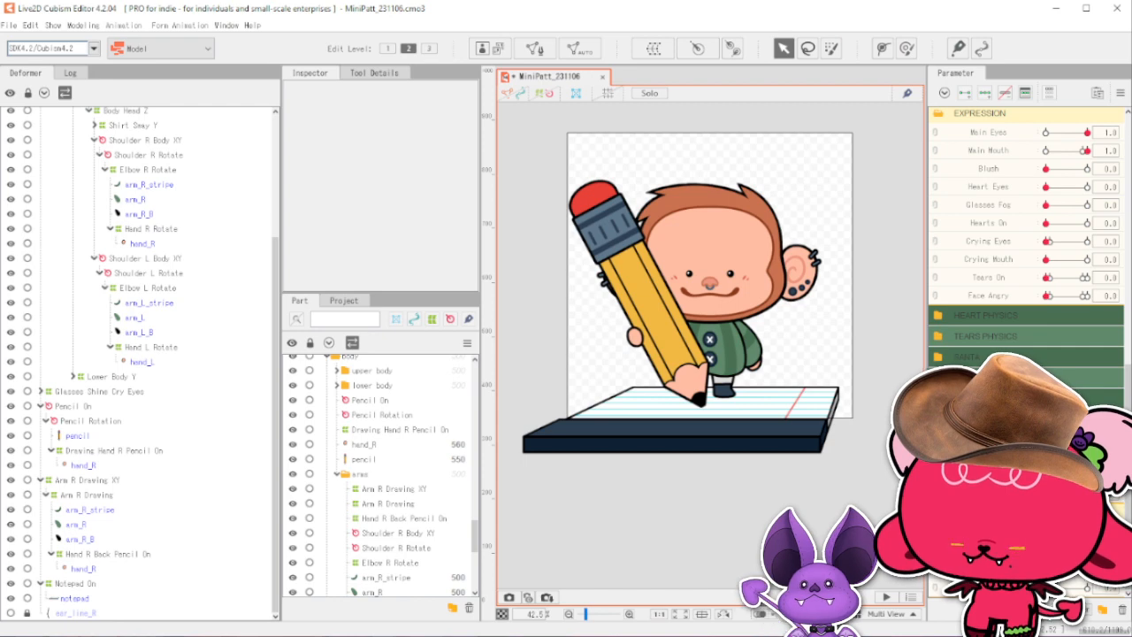
pyautogui.click(148, 481)
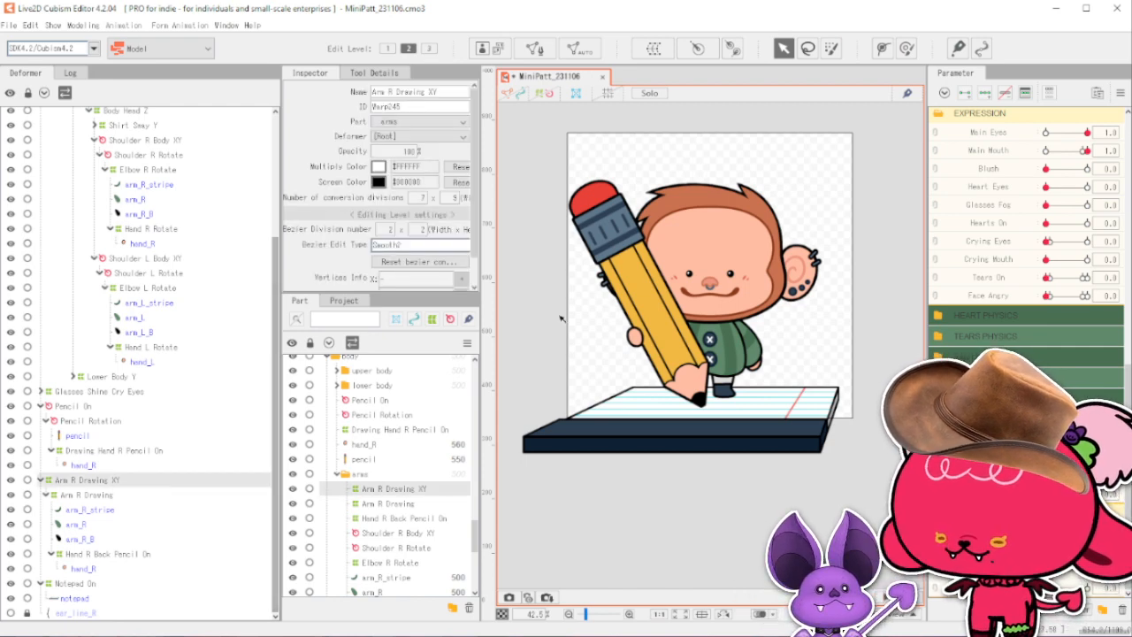
pyautogui.click(372, 459)
pyautogui.scroll(-4, 388, 202)
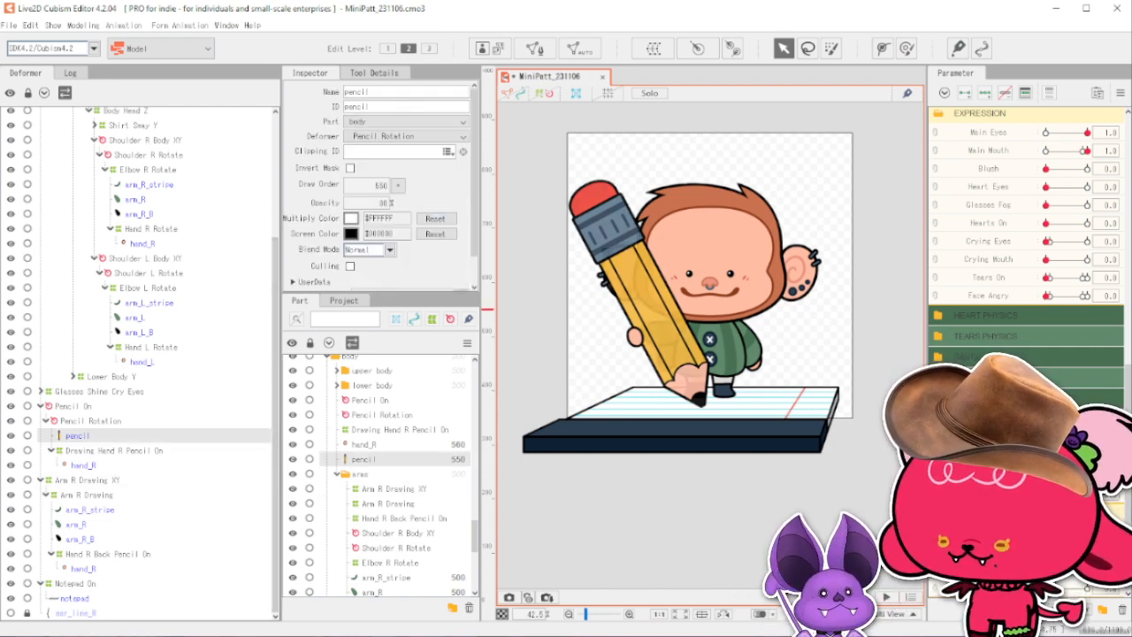
pyautogui.scroll(2, 674, 321)
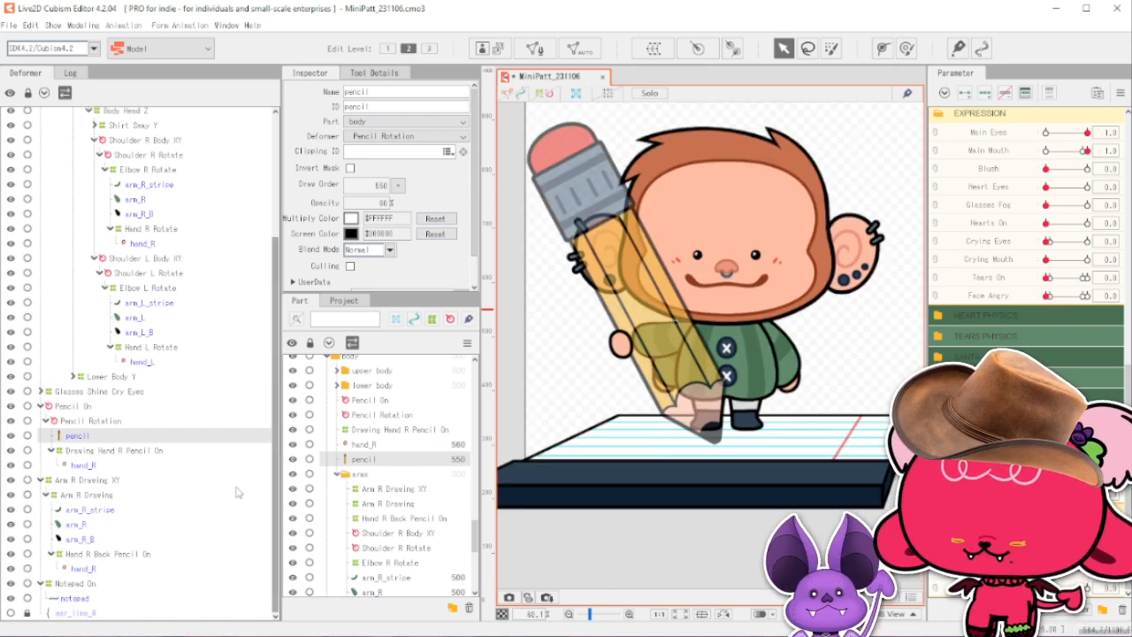
# With the pencil moved inward across the body, pull the middle and lower control points of the Arm R Drawing XY warp down.
pyautogui.click(88, 479)
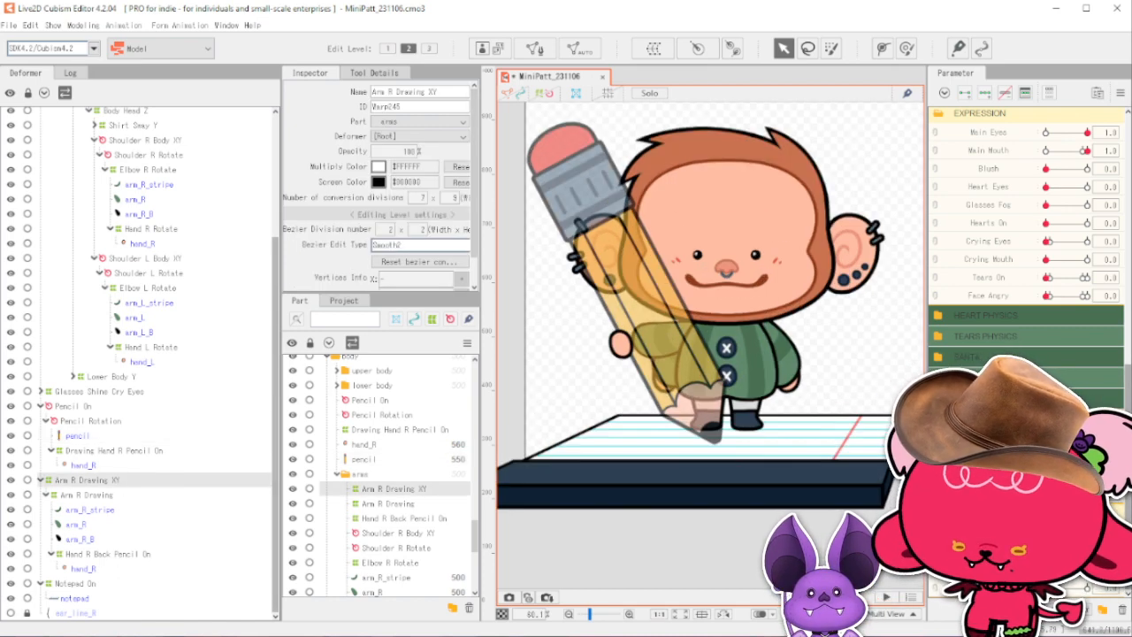
pyautogui.moveTo(1085, 530); pyautogui.dragTo(1048, 531)
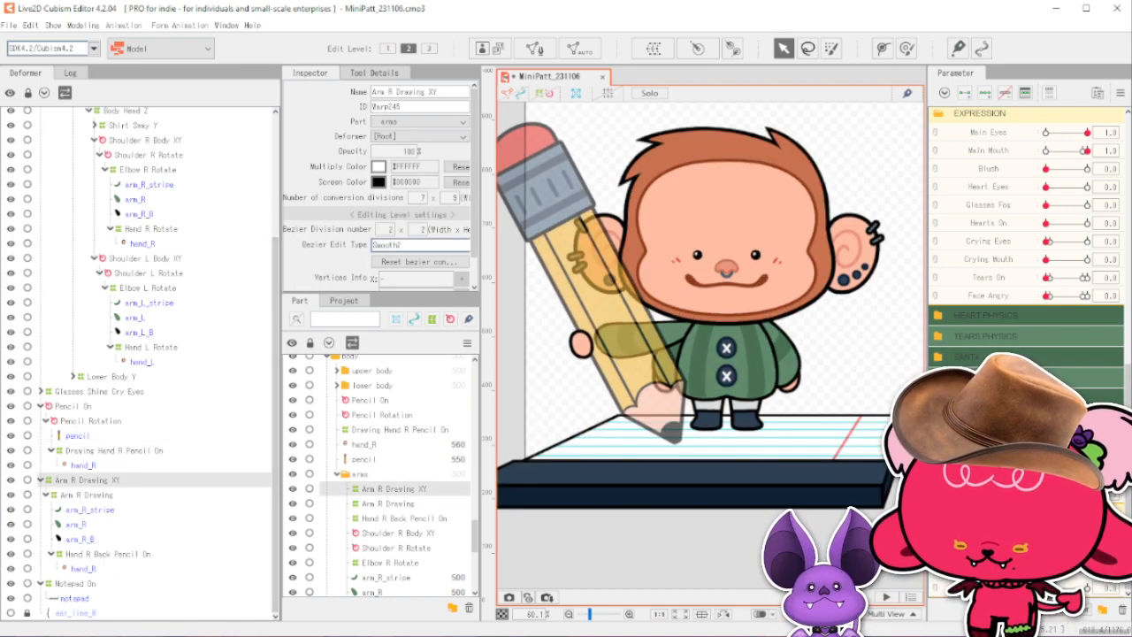
pyautogui.scroll(1, 655, 301)
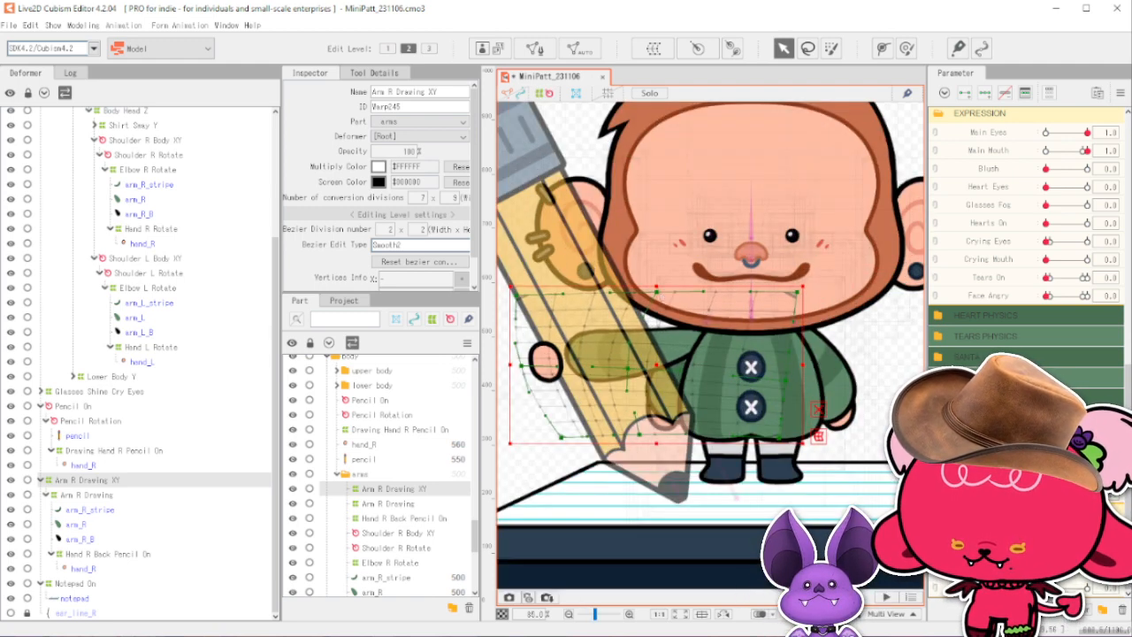
pyautogui.moveTo(1048, 531); pyautogui.dragTo(1086, 531)
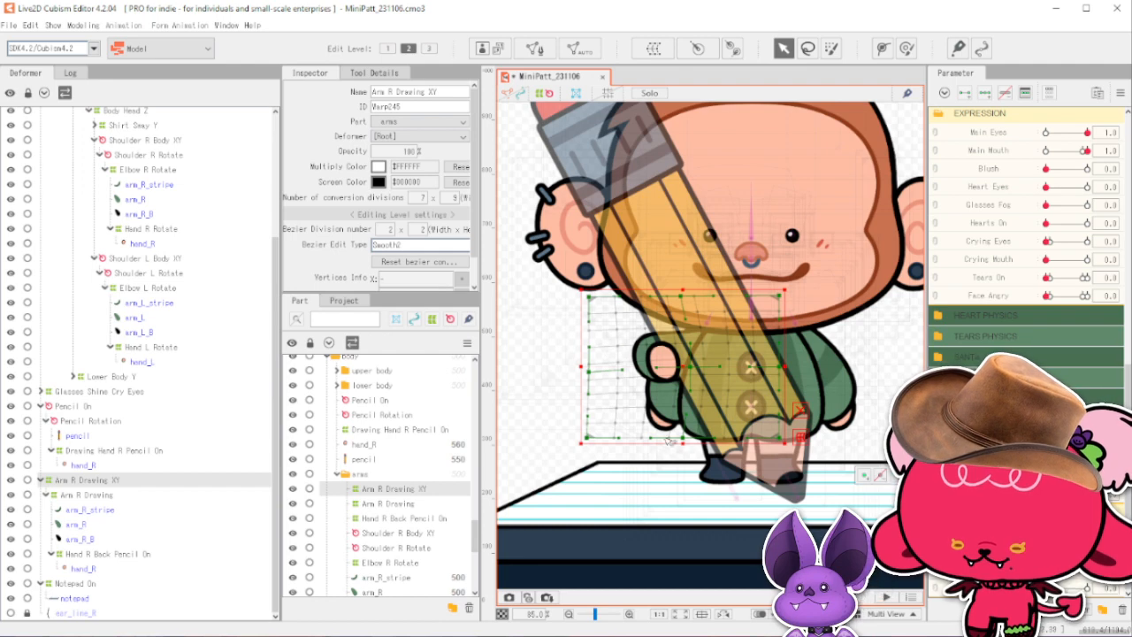
pyautogui.moveTo(683, 438); pyautogui.dragTo(682, 441)
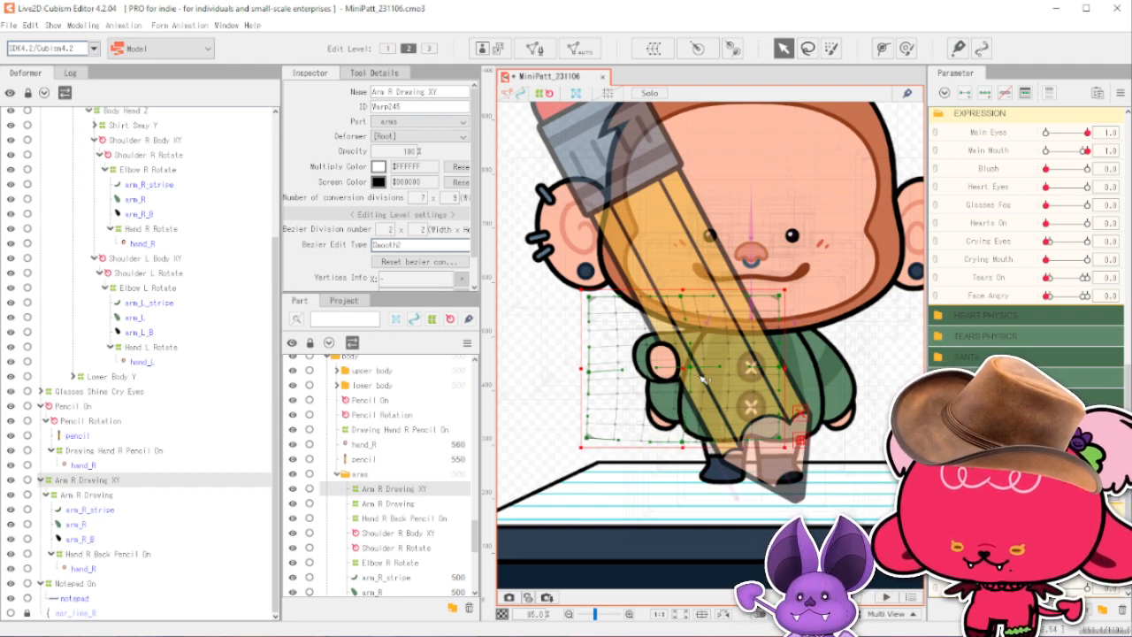
pyautogui.moveTo(684, 367); pyautogui.dragTo(692, 389)
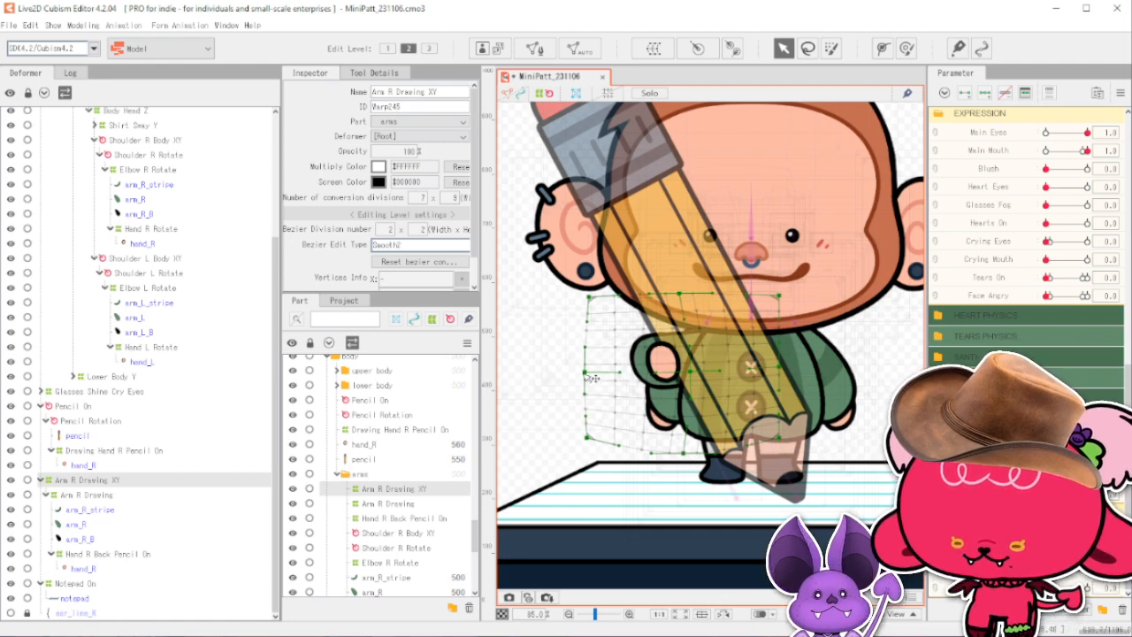
# Adjust the Arm R Drawing XY warp across its drawing pose keys, and synthesize the corner poses.
pyautogui.moveTo(1081, 542)
pyautogui.mouseDown()
pyautogui.moveTo(1050, 542)
pyautogui.moveTo(1069, 541)
pyautogui.mouseUp()
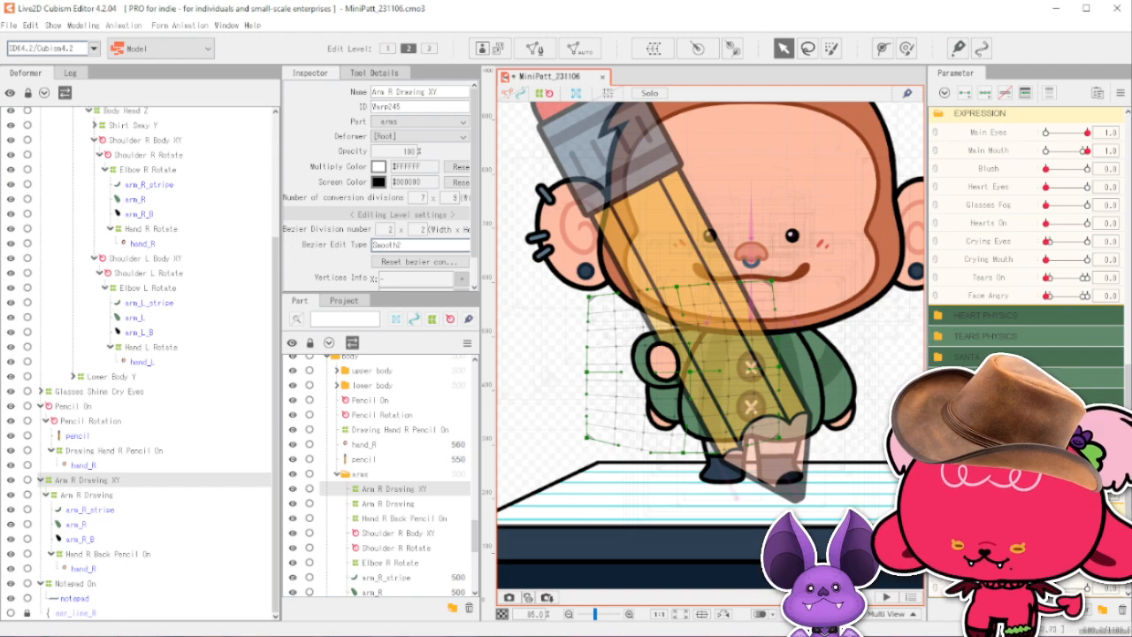
pyautogui.moveTo(1081, 541)
pyautogui.mouseDown()
pyautogui.moveTo(1055, 541)
pyautogui.moveTo(1081, 542)
pyautogui.mouseUp()
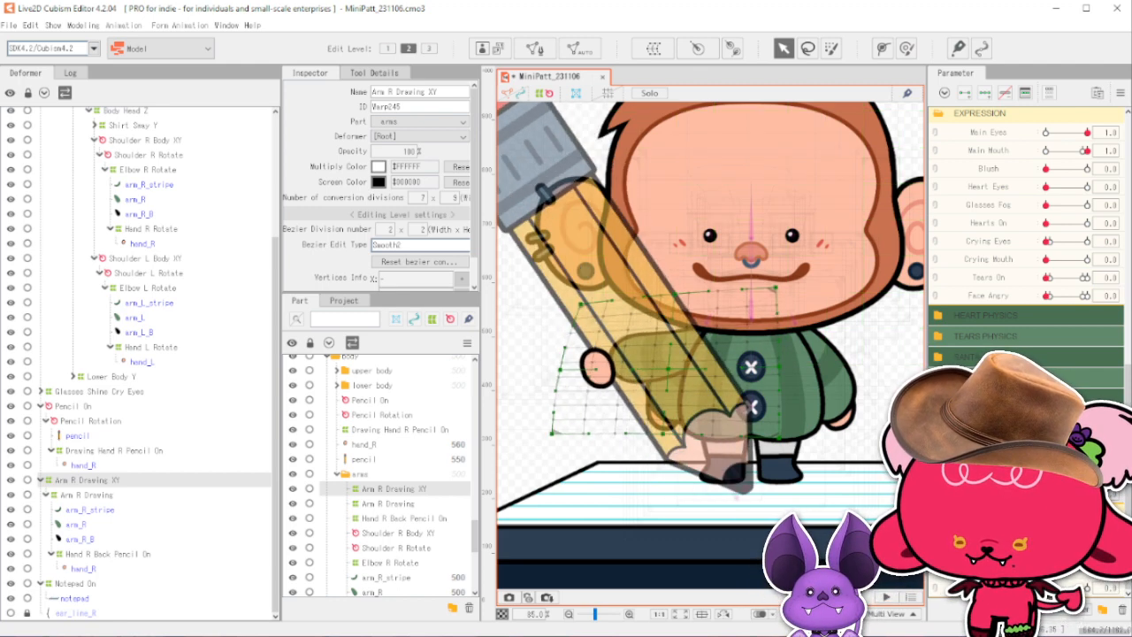
pyautogui.click(1121, 92)
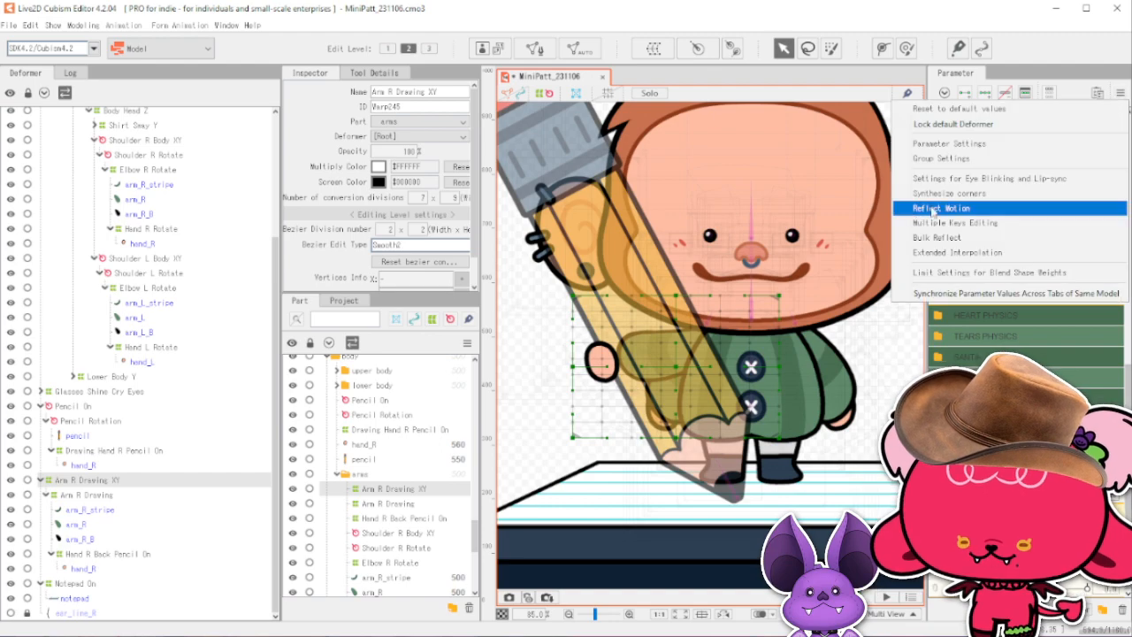
pyautogui.click(951, 192)
pyautogui.click(541, 453)
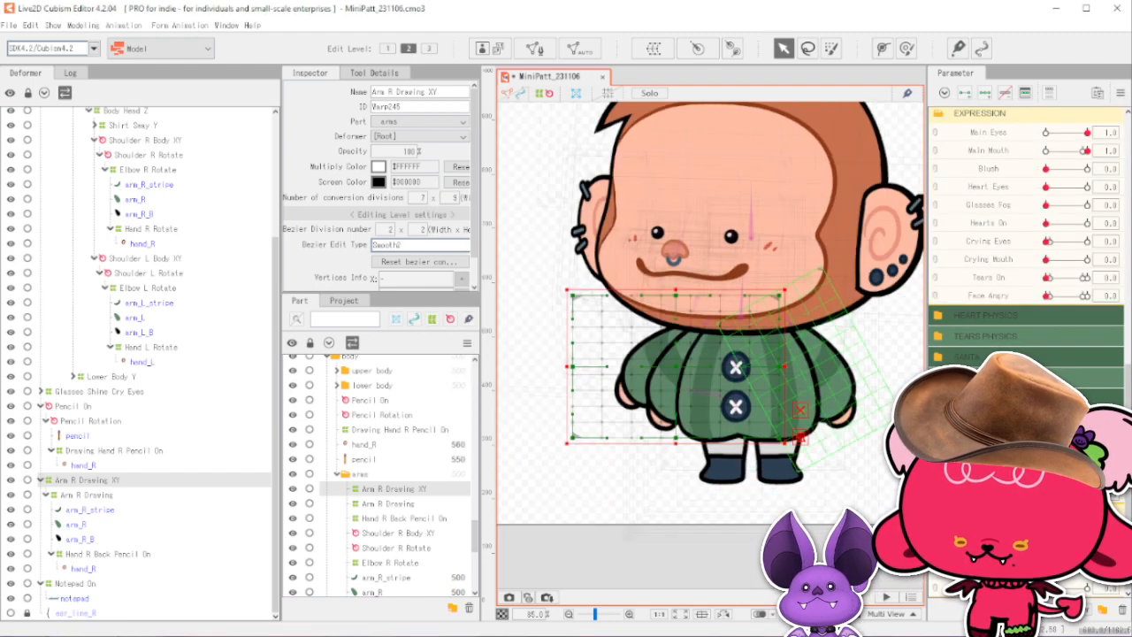
# Set Body X Aug to 10 and Head X Aug to 30.
pyautogui.scroll(4, 1026, 222)
pyautogui.moveTo(1067, 251); pyautogui.dragTo(1088, 250)
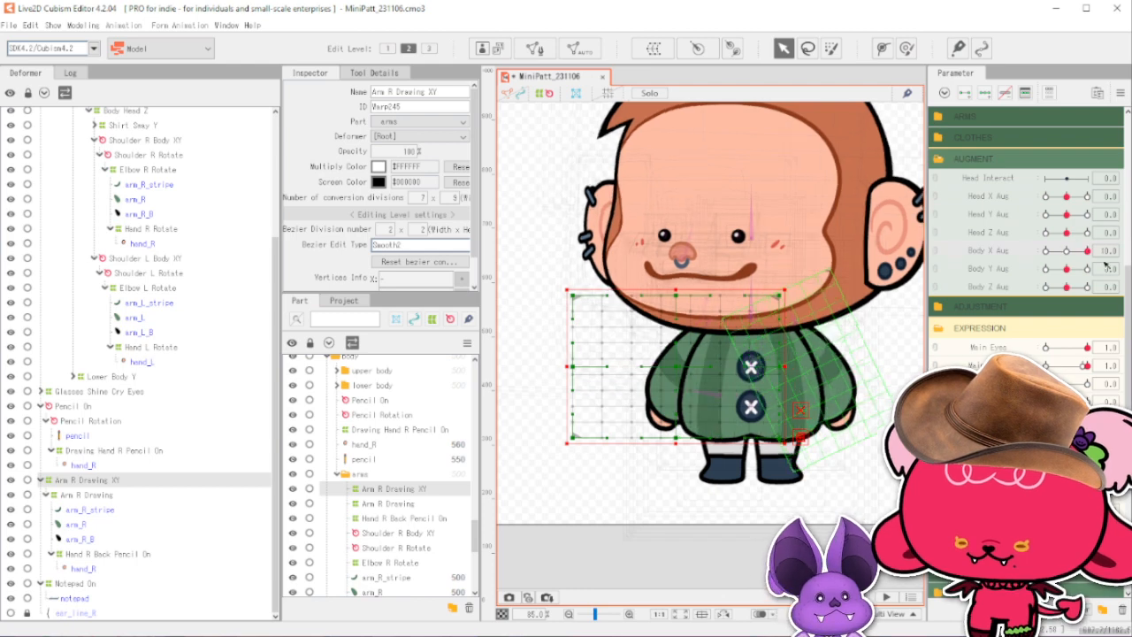
pyautogui.moveTo(1067, 196); pyautogui.dragTo(1088, 195)
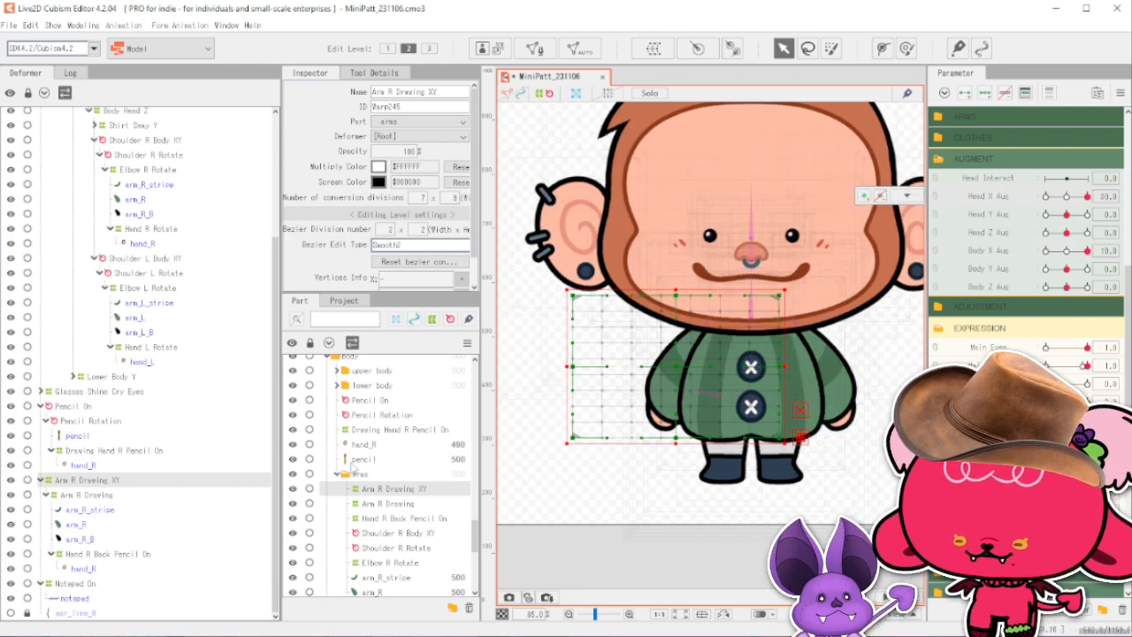
# Collapse the exp and main folders under face in the part list.
pyautogui.scroll(5, 344, 424)
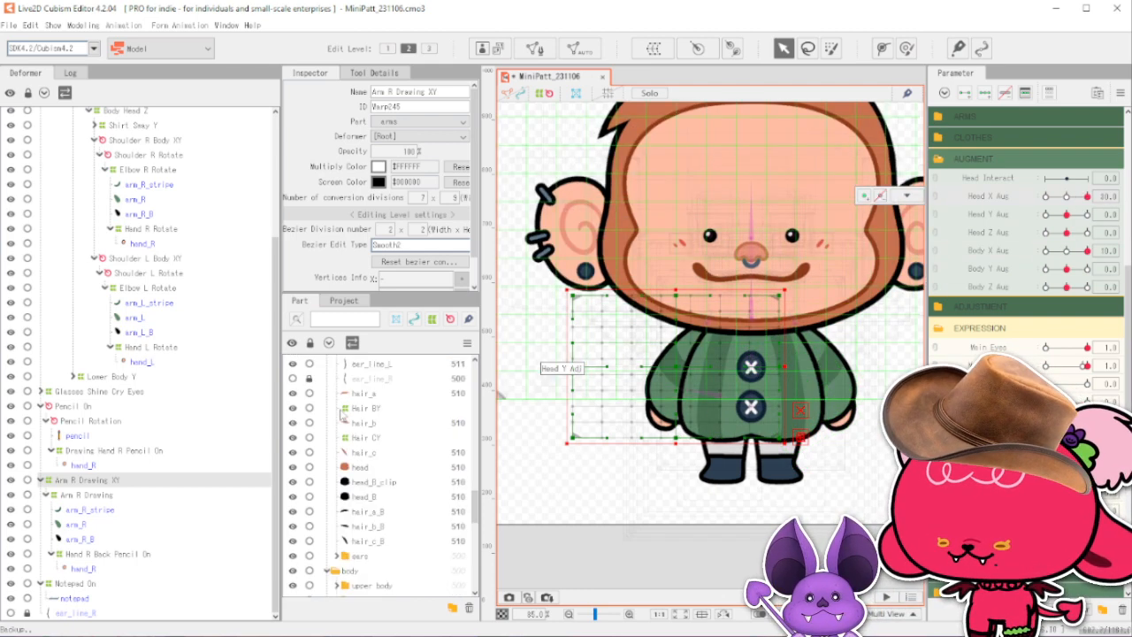
pyautogui.scroll(5, 342, 416)
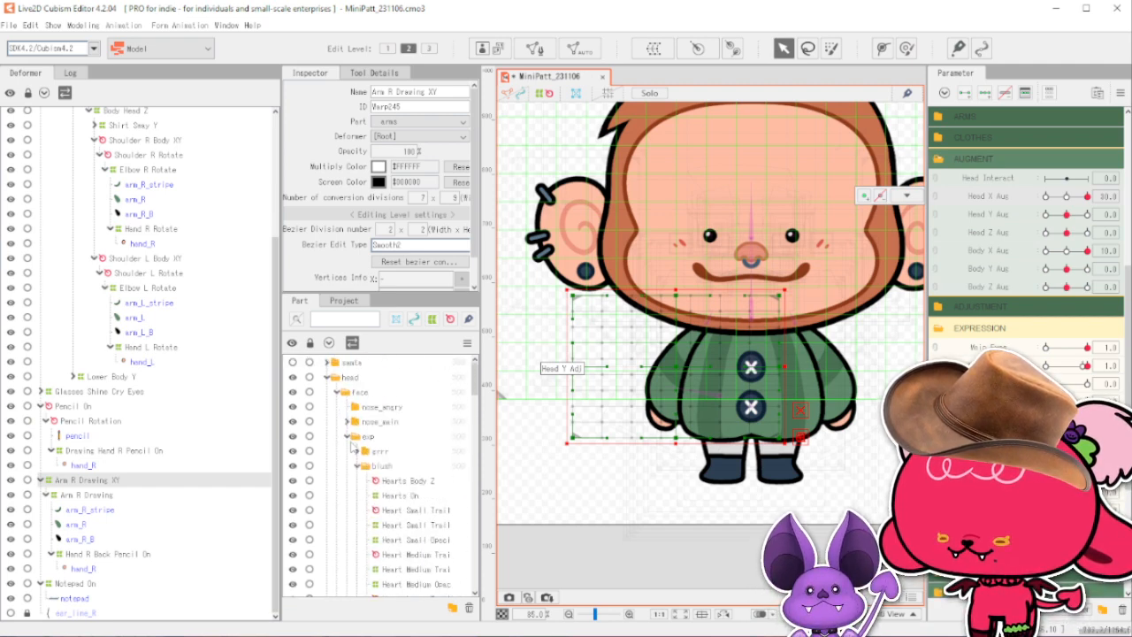
pyautogui.click(347, 437)
pyautogui.click(349, 451)
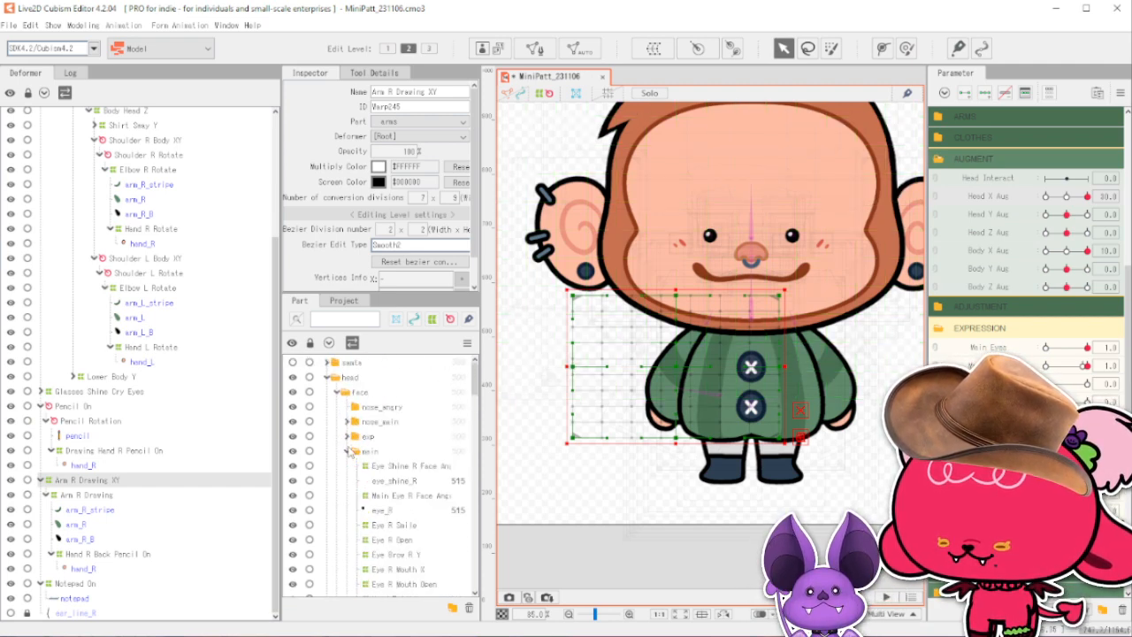
pyautogui.scroll(-5, 351, 451)
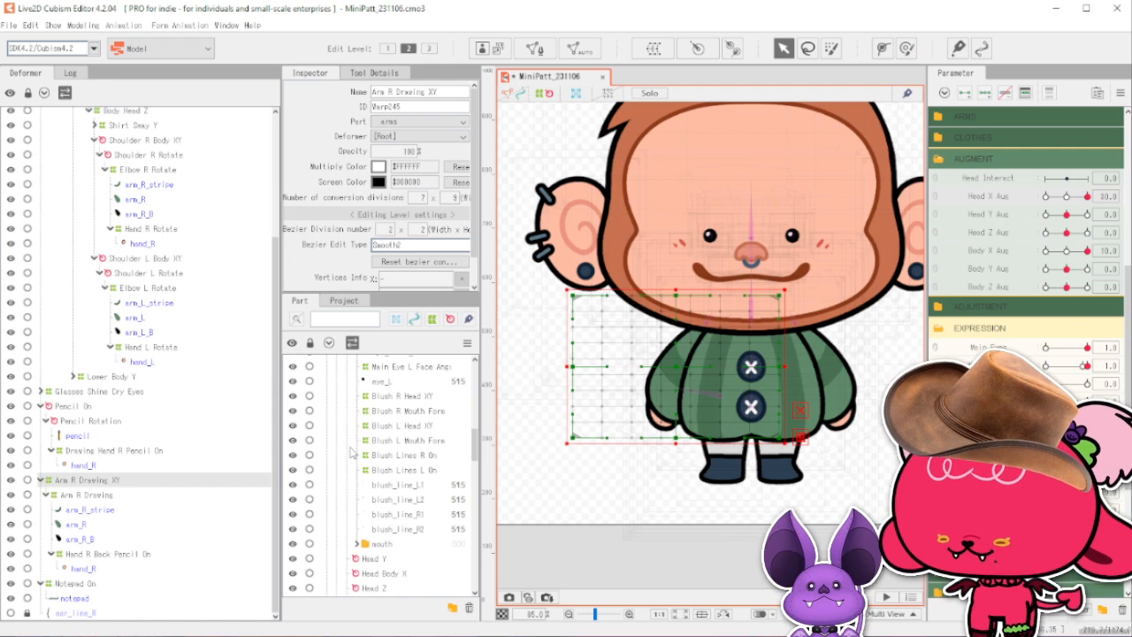
pyautogui.scroll(5, 352, 453)
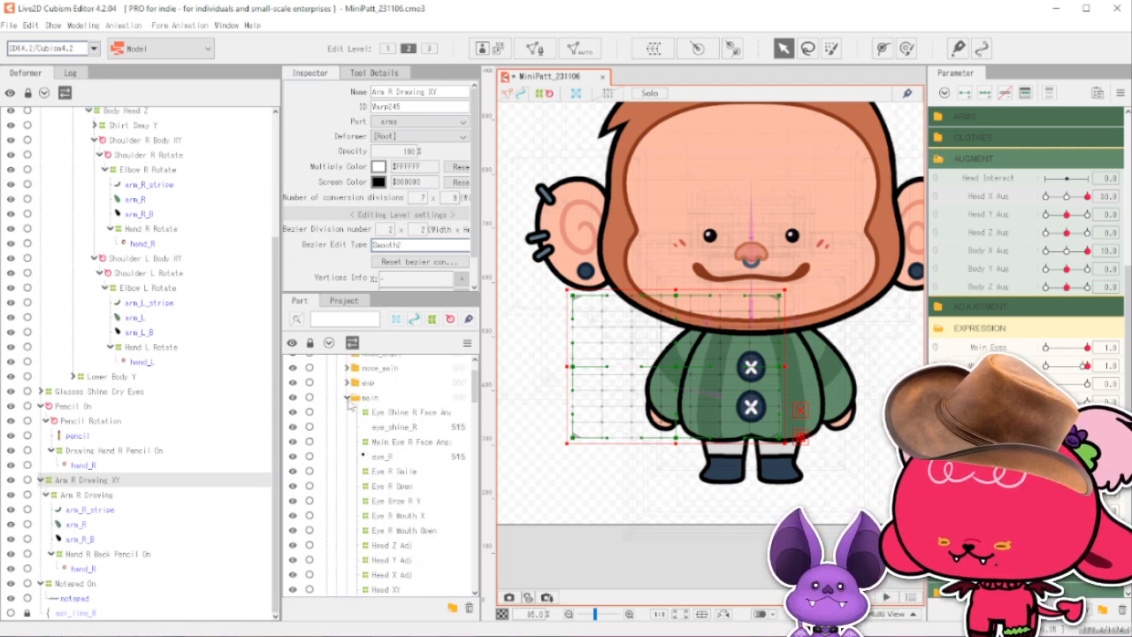
pyautogui.click(350, 398)
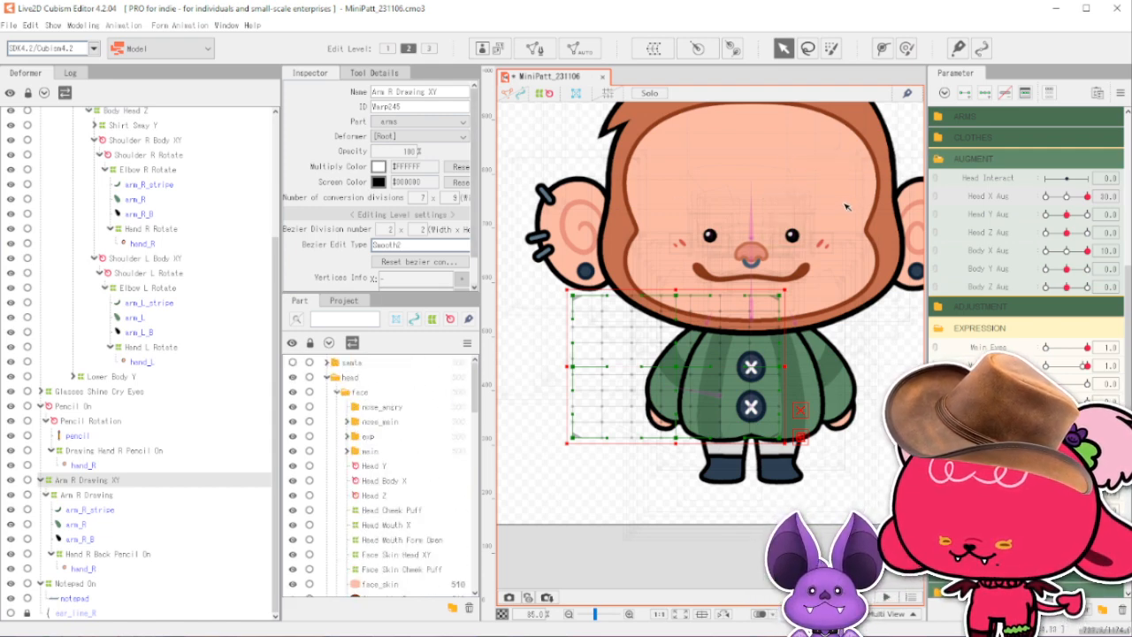
# Select the glasses_fog_L mesh from the overlapping objects on the character's cheek and locate it in the part list.
pyautogui.click(549, 106)
pyautogui.rightClick(846, 245)
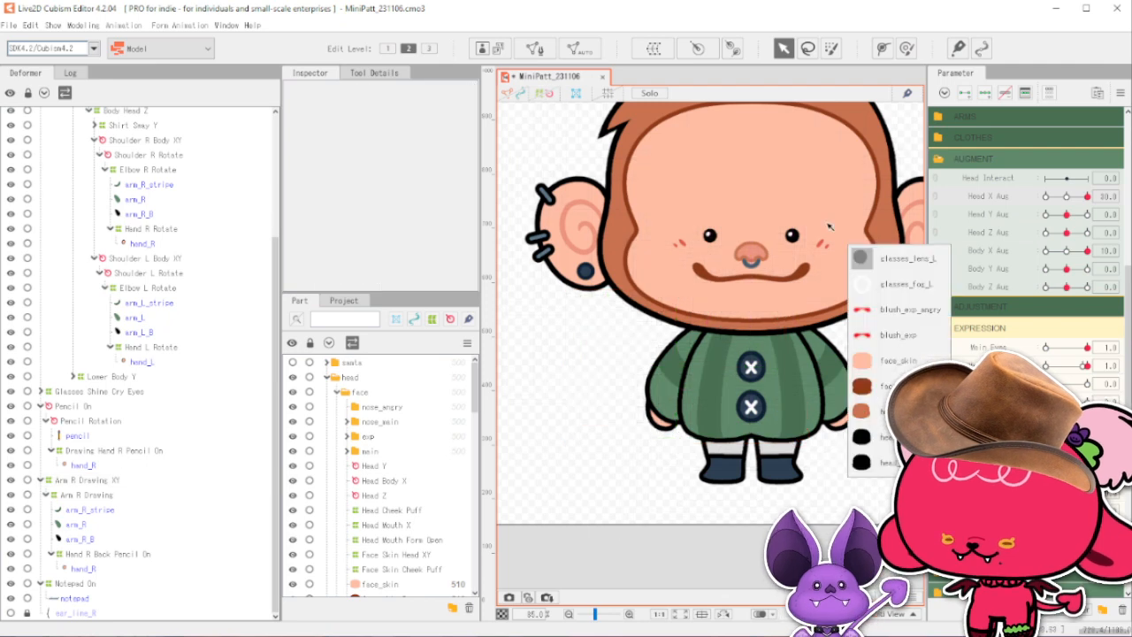
pyautogui.click(895, 285)
pyautogui.scroll(5, 350, 518)
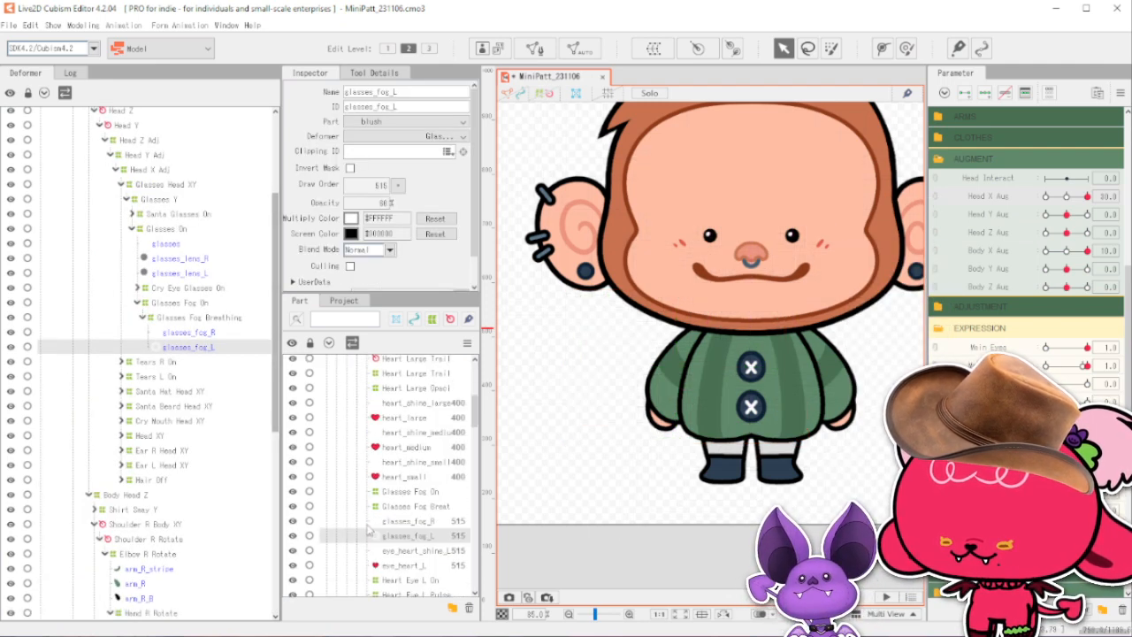
pyautogui.scroll(1, 352, 516)
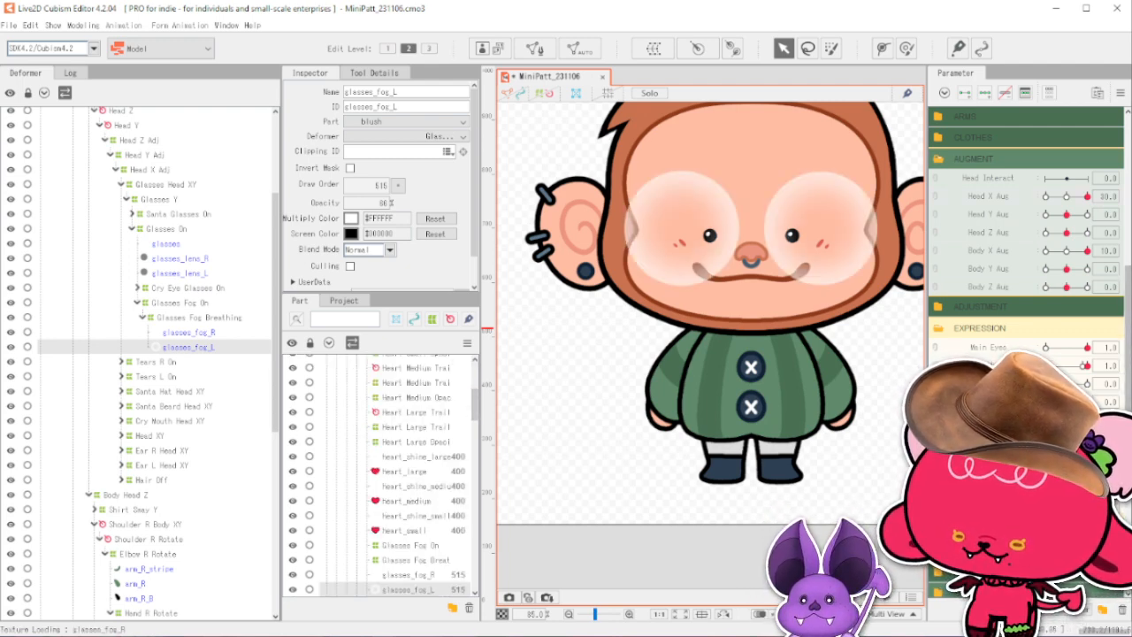
# Clear the part search and filter the part list by "glas".
pyautogui.scroll(-5, 423, 404)
pyautogui.scroll(-5, 1056, 324)
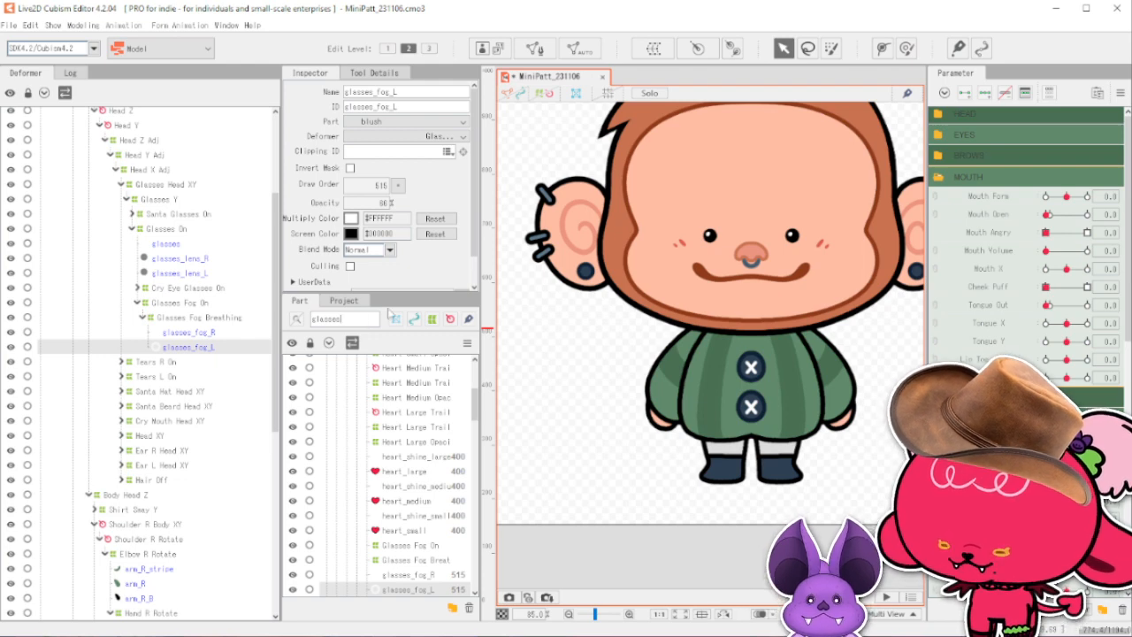
pyautogui.moveTo(370, 318); pyautogui.dragTo(246, 313)
pyautogui.press('BackSpace')
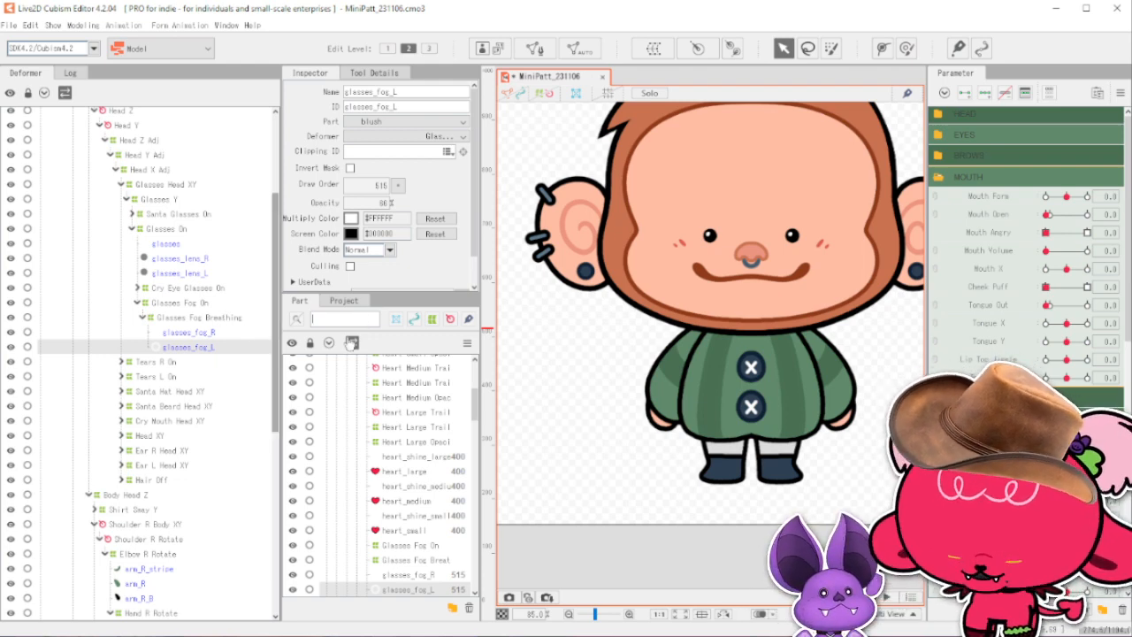
pyautogui.write('glas')
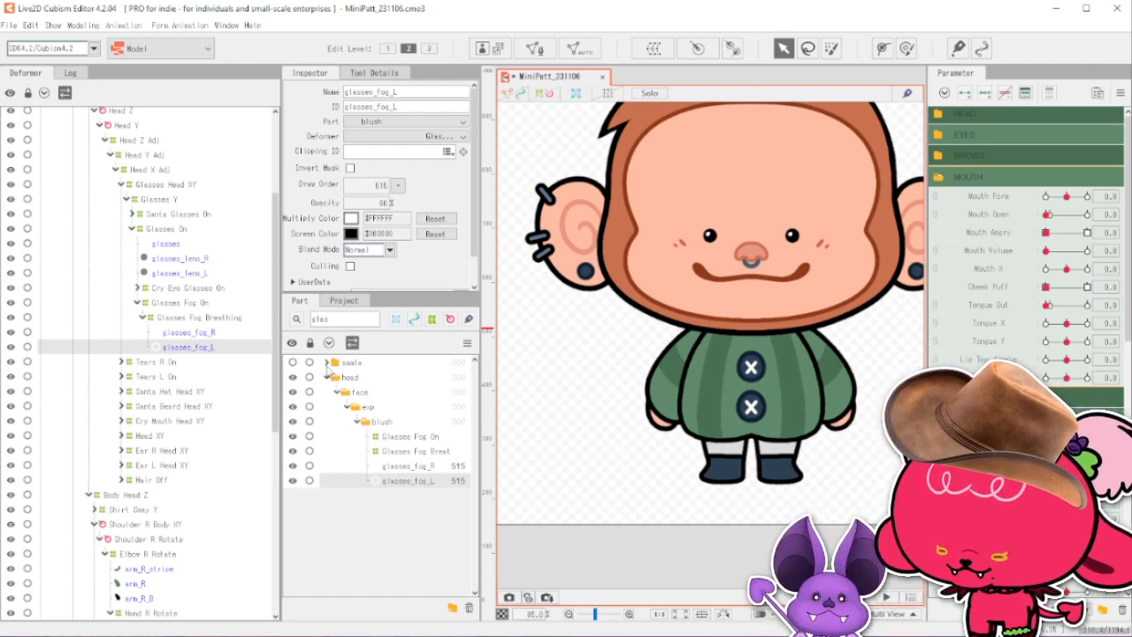
# Make the hidden folder above head in the part list visible, so the glasses show on the character.
pyautogui.click(327, 363)
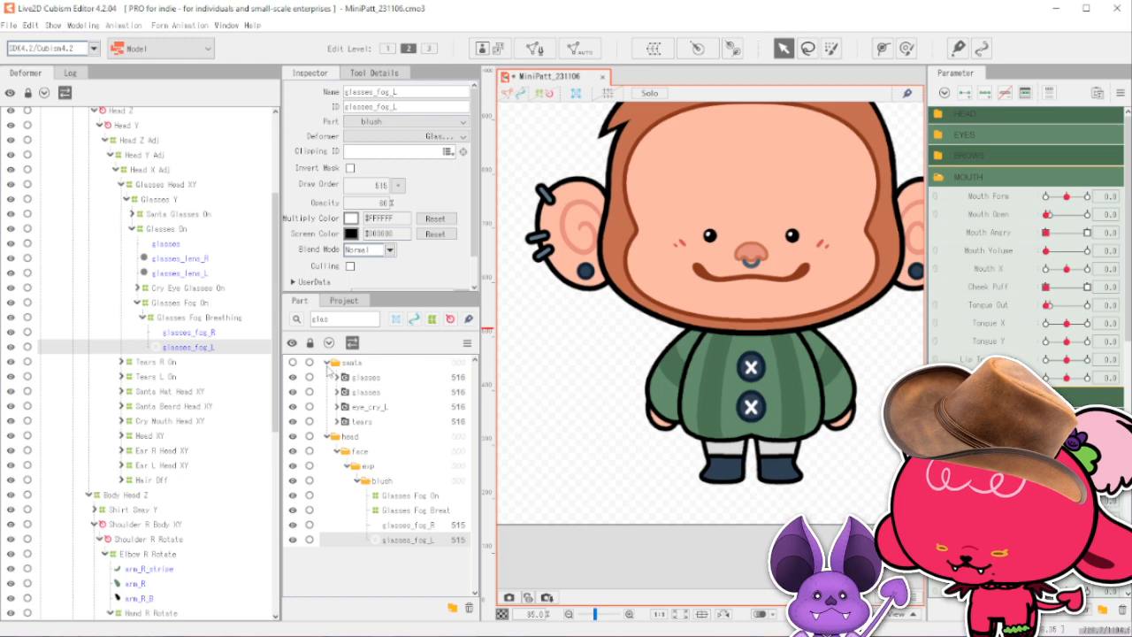
pyautogui.click(292, 363)
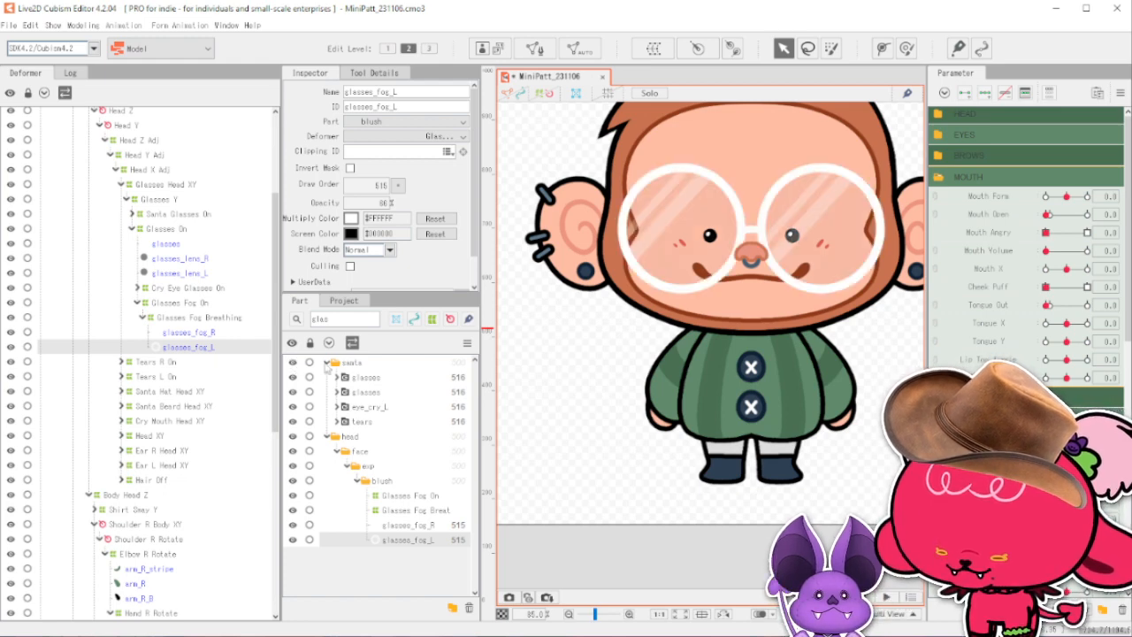
pyautogui.click(326, 363)
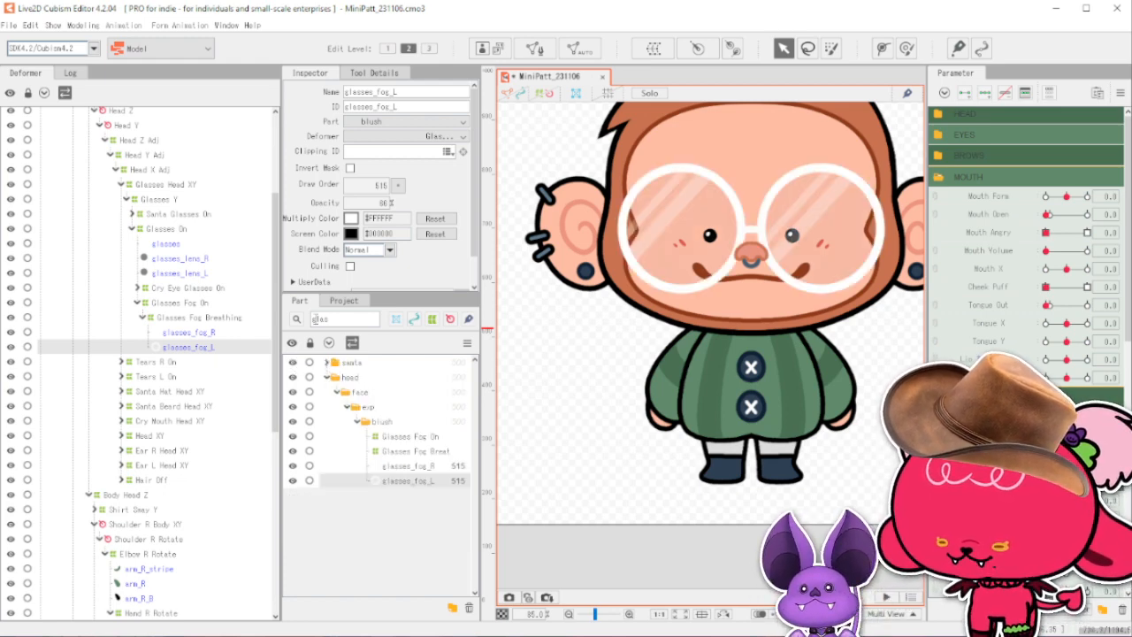
# Close the part search, collapse the exp, face and head folders in the full part list, and select the body folder.
pyautogui.click(297, 318)
pyautogui.scroll(-10, 433, 460)
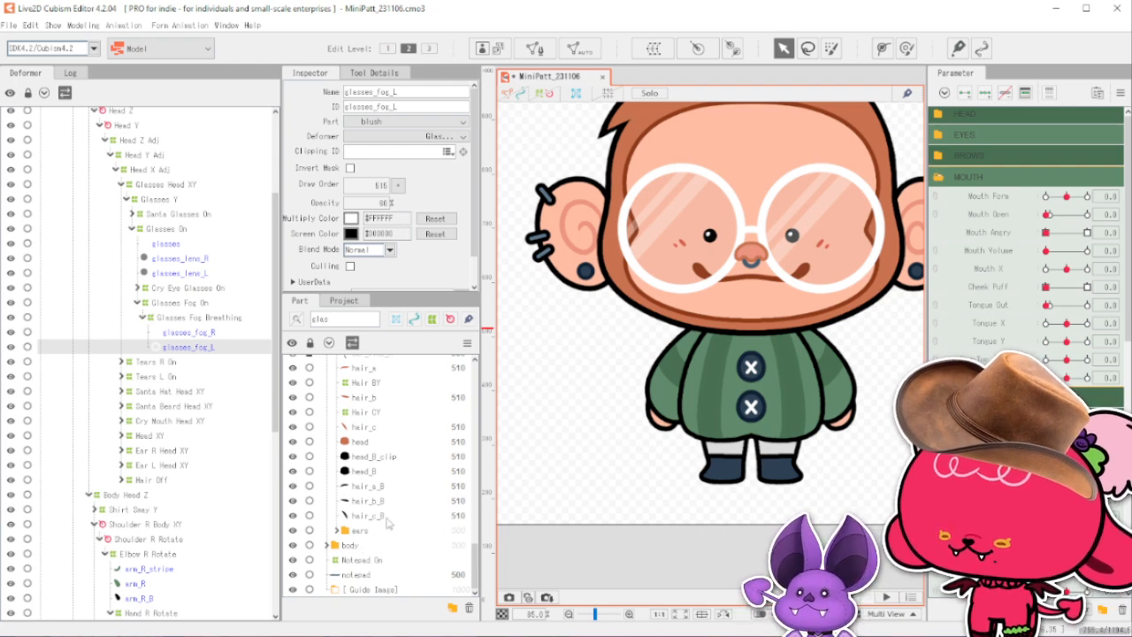
pyautogui.scroll(5, 348, 527)
pyautogui.scroll(5, 348, 527)
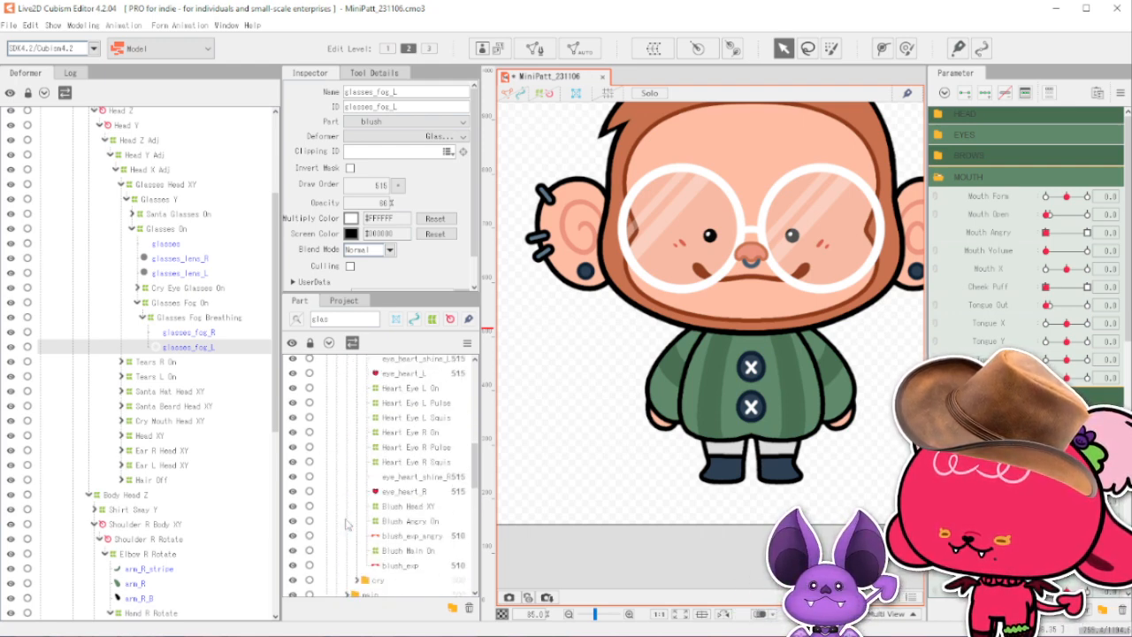
pyautogui.click(347, 437)
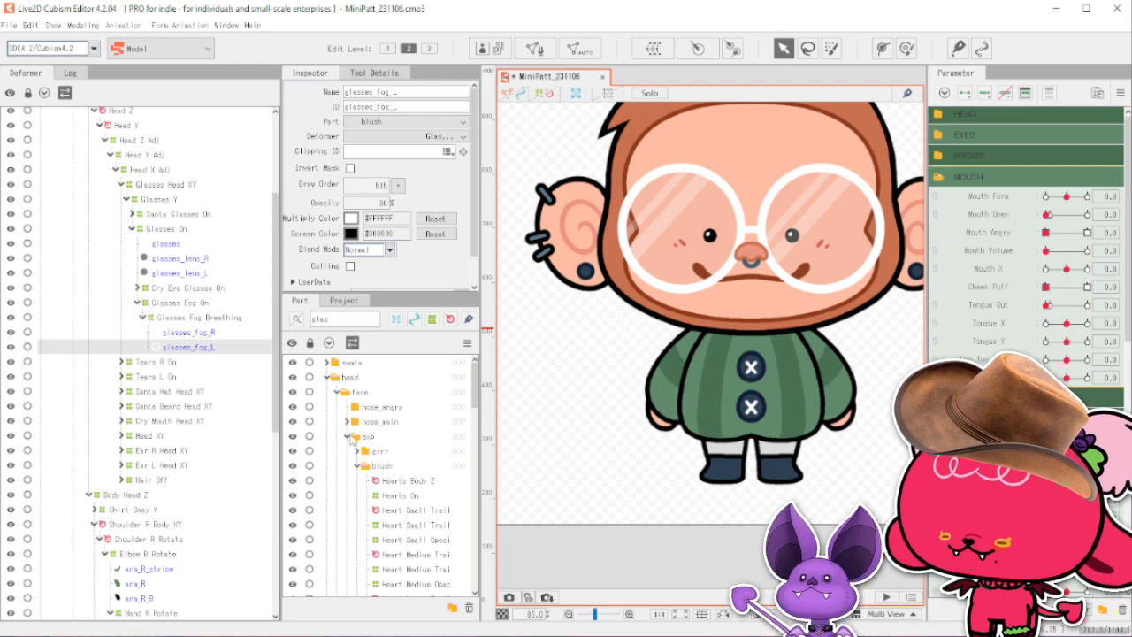
pyautogui.click(338, 393)
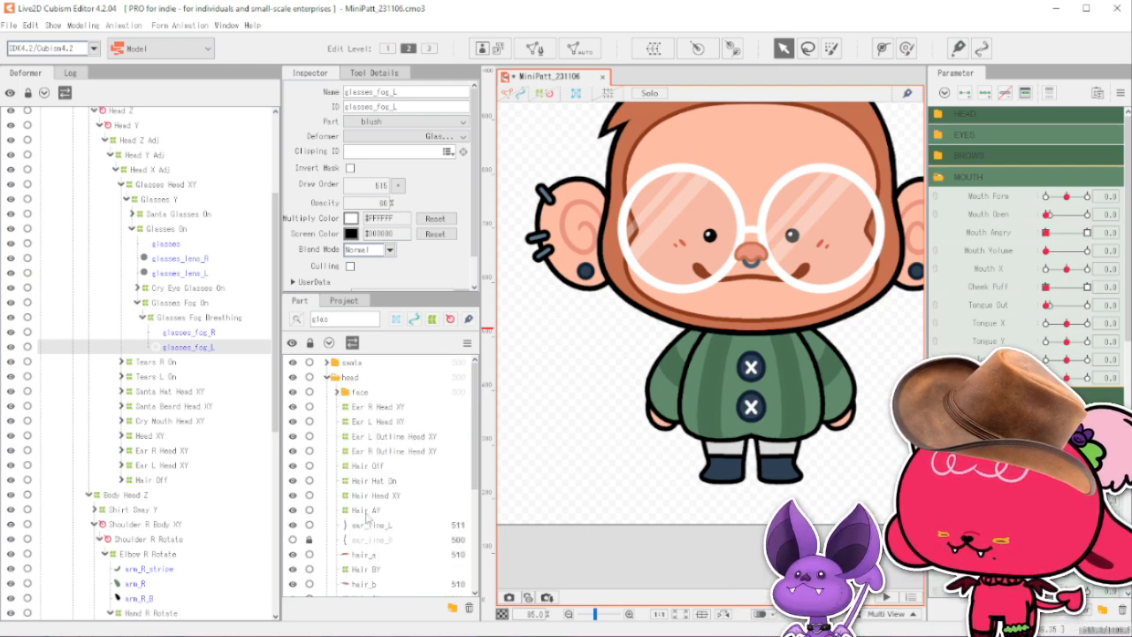
pyautogui.scroll(-5, 368, 520)
pyautogui.scroll(4, 350, 513)
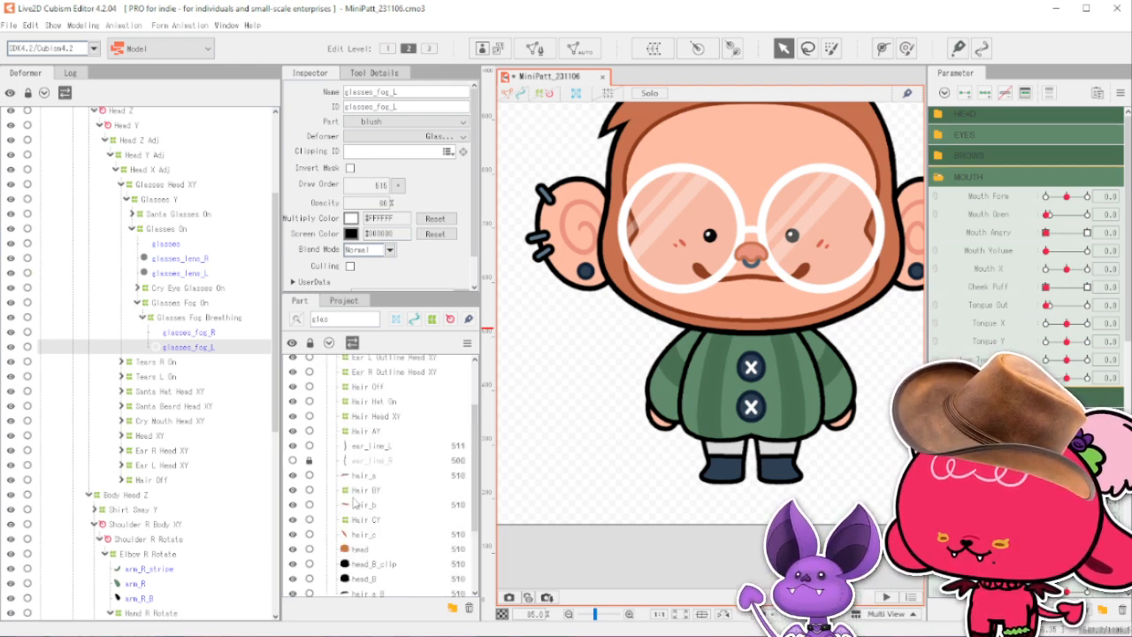
pyautogui.click(329, 377)
pyautogui.click(386, 395)
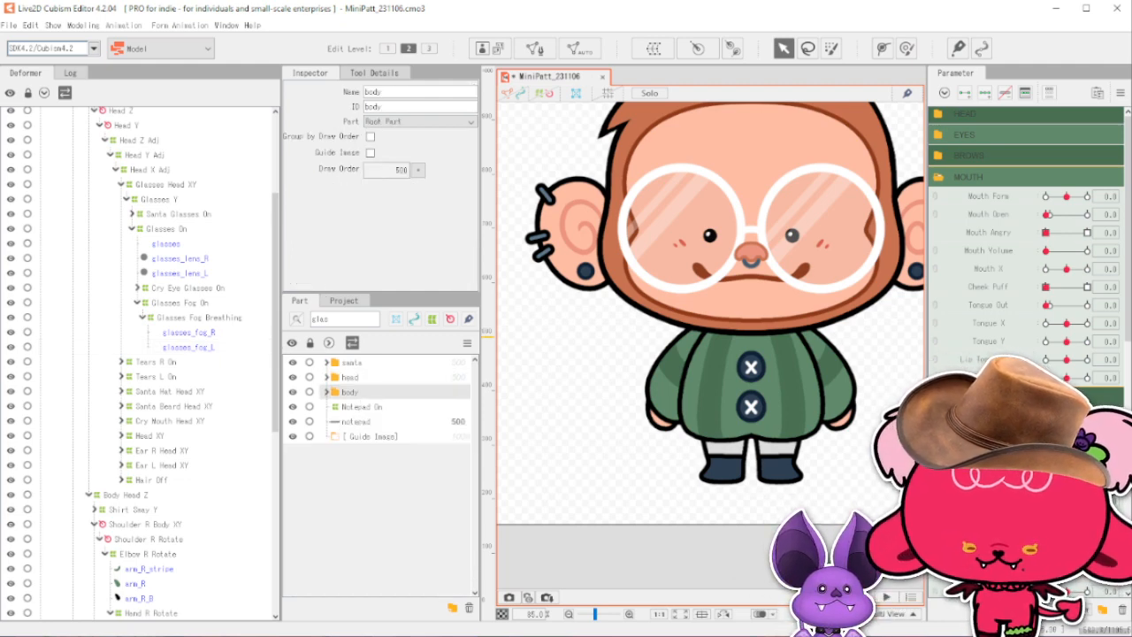
# Preview the pencil and notepad pose with the glasses on, and return the character to its neutral arm pose.
pyautogui.scroll(-3, 1026, 239)
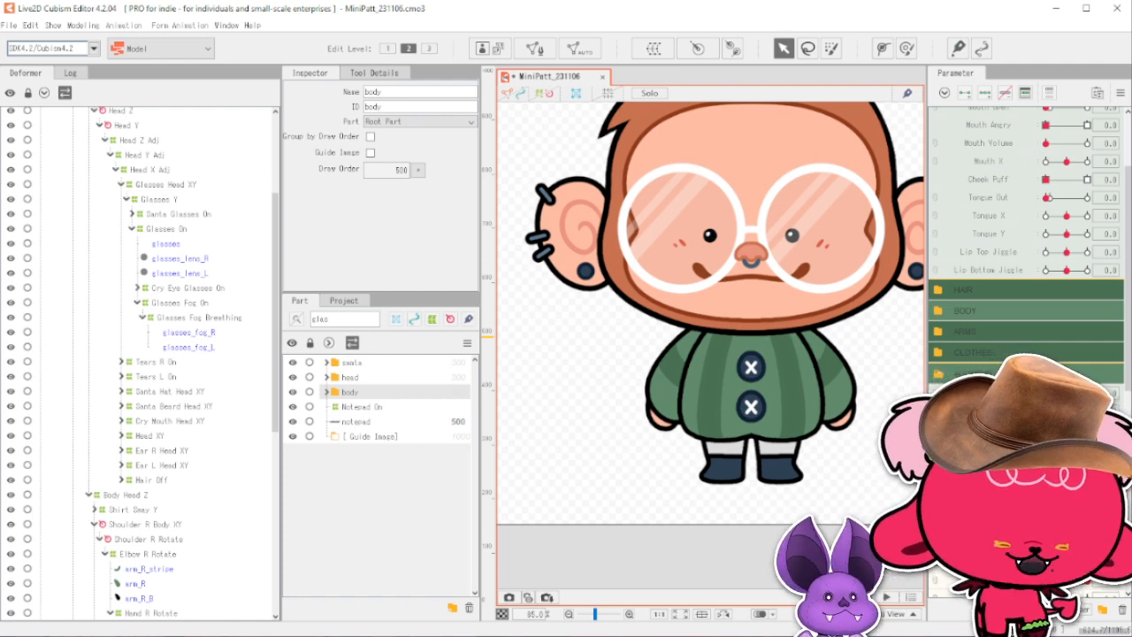
pyautogui.scroll(-9, 1026, 239)
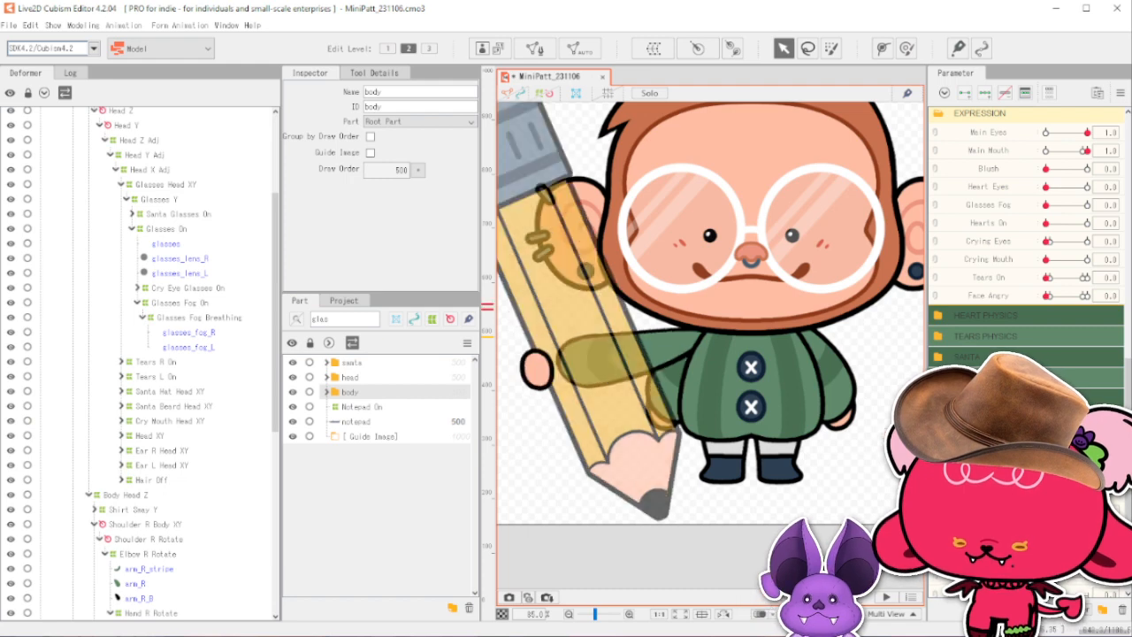
pyautogui.scroll(-3, 770, 453)
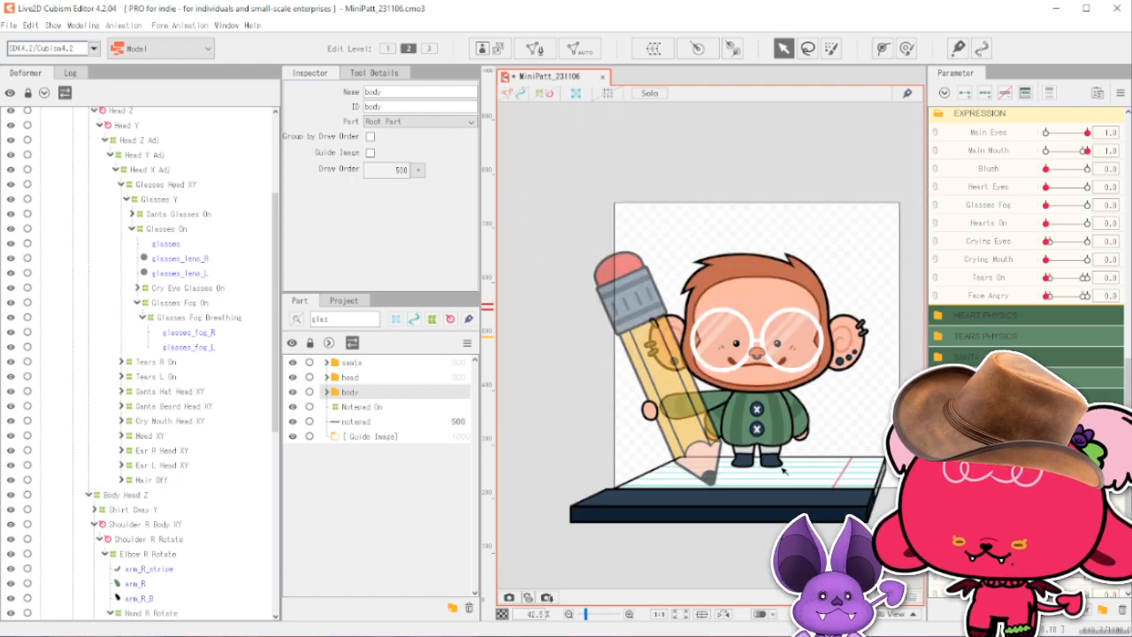
pyautogui.click(706, 460)
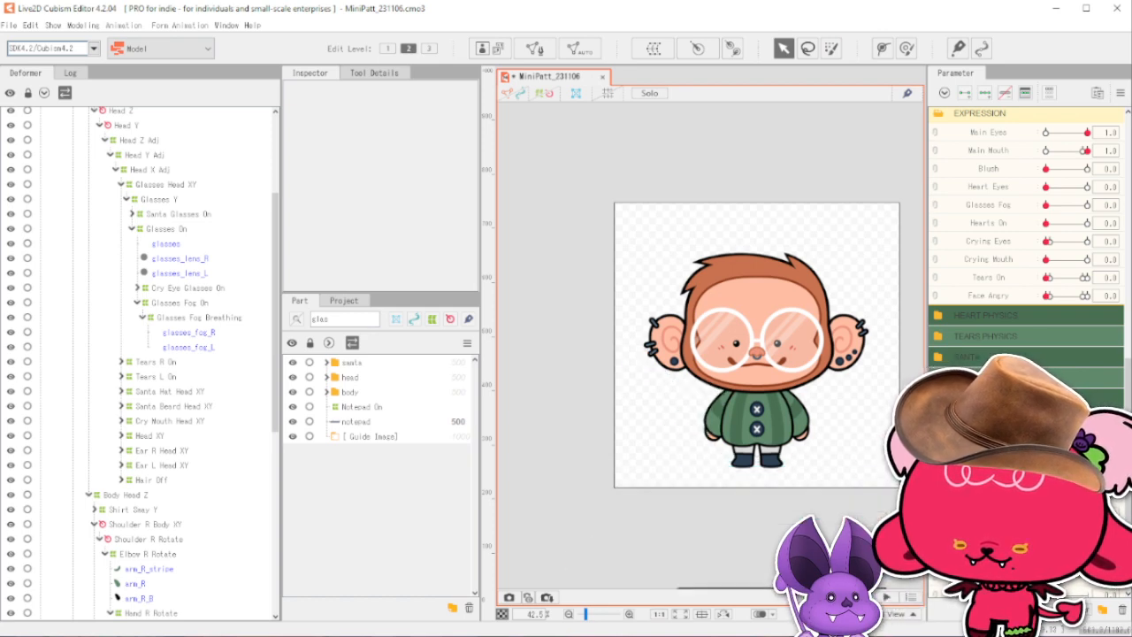
pyautogui.scroll(1, 795, 478)
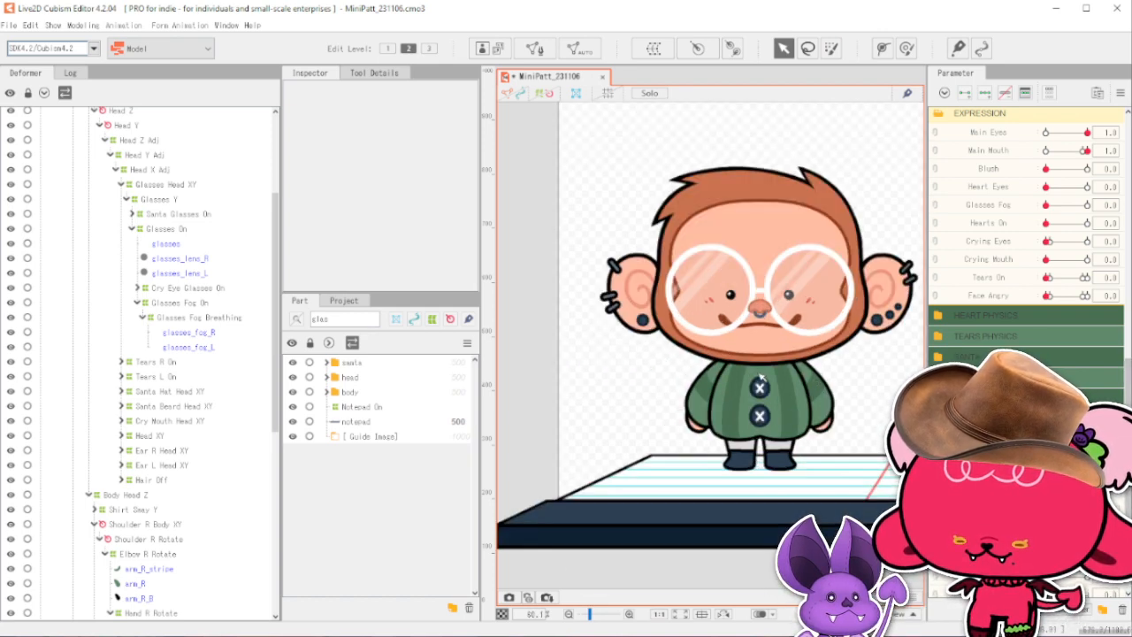
pyautogui.scroll(2, 761, 378)
# Select the Arm R Drawing arm_R mesh from the overlapping objects and hide both arm_R_stripe meshes.
pyautogui.rightClick(704, 451)
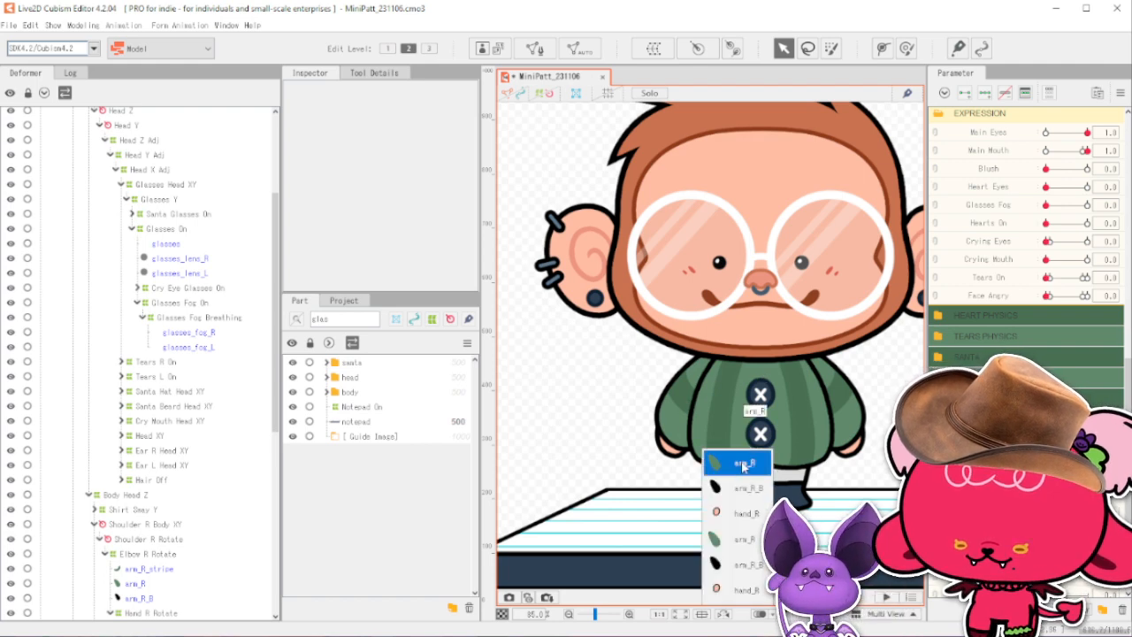
pyautogui.click(744, 465)
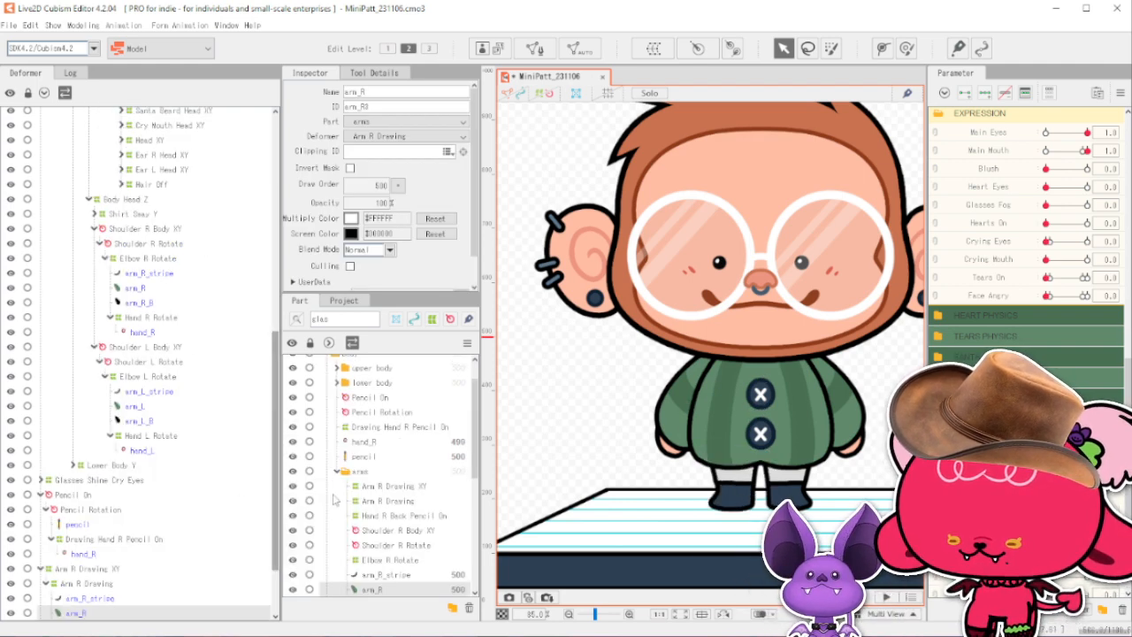
pyautogui.scroll(-2, 227, 579)
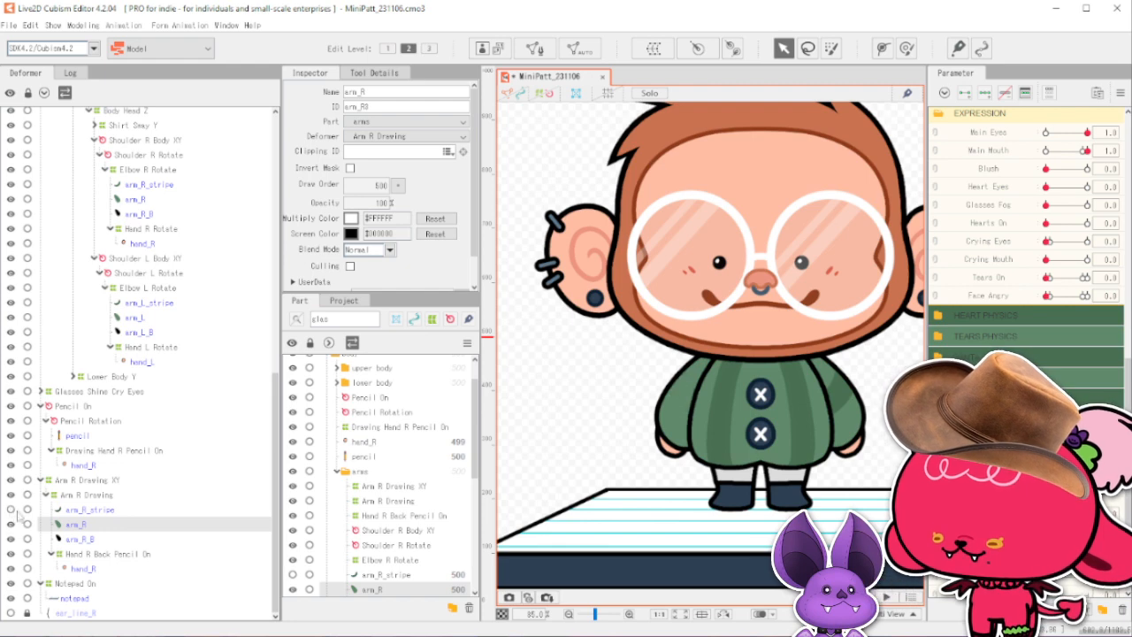
pyautogui.scroll(-1, 352, 553)
pyautogui.scroll(-1, 352, 553)
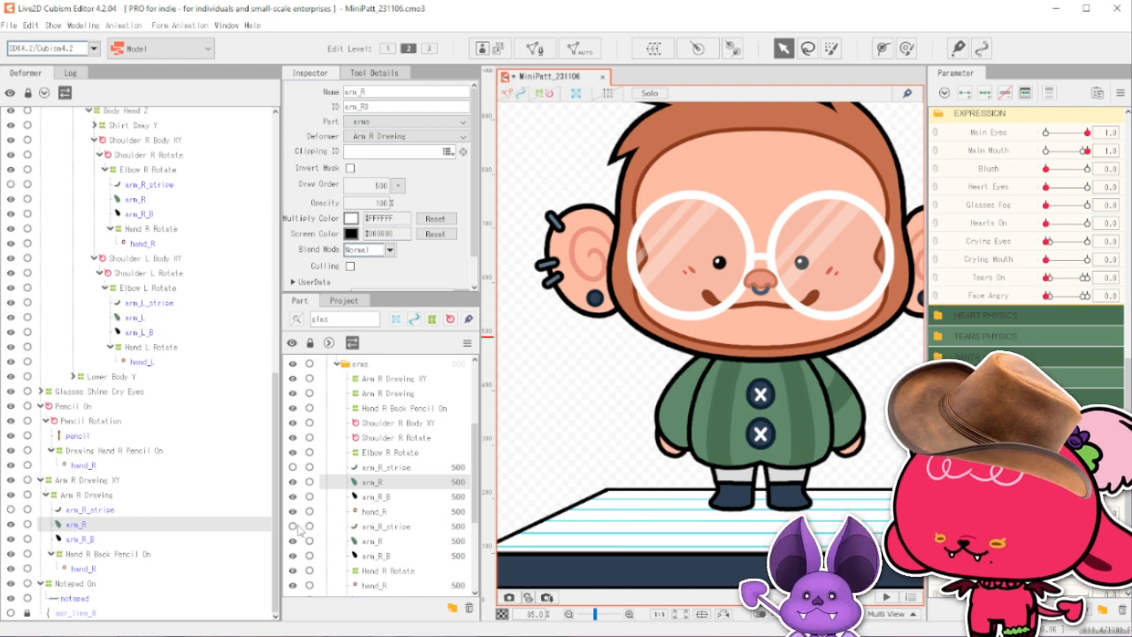
# Reselect the Arm R Drawing arm_R mesh on the canvas and open it in mesh edit mode with the tool details shown.
pyautogui.click(678, 409)
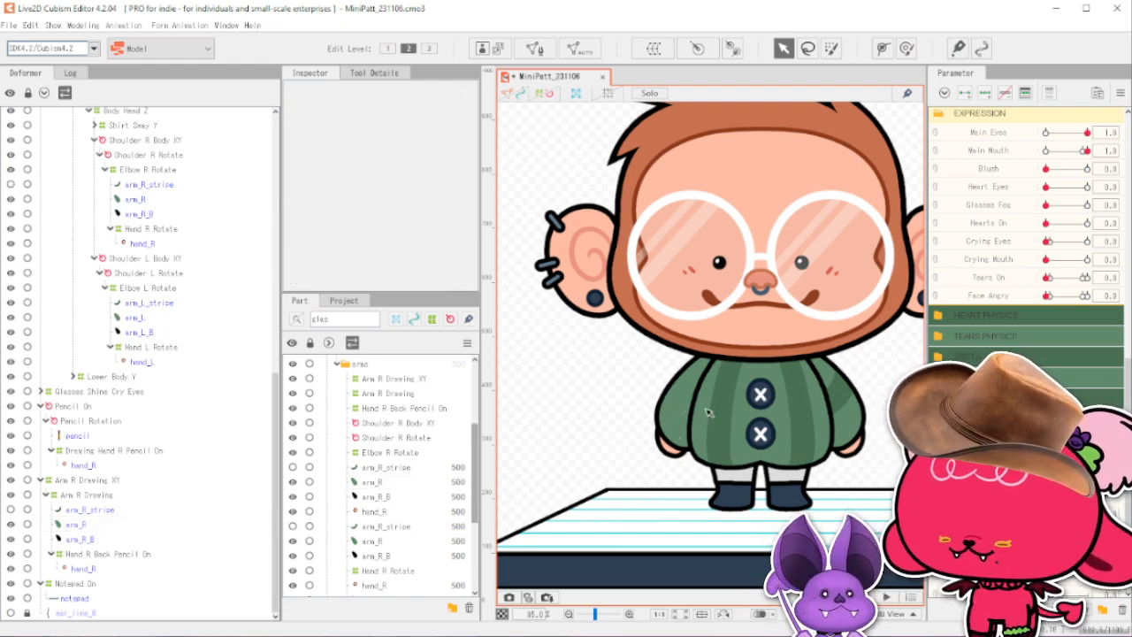
pyautogui.click(685, 422)
pyautogui.click(731, 454)
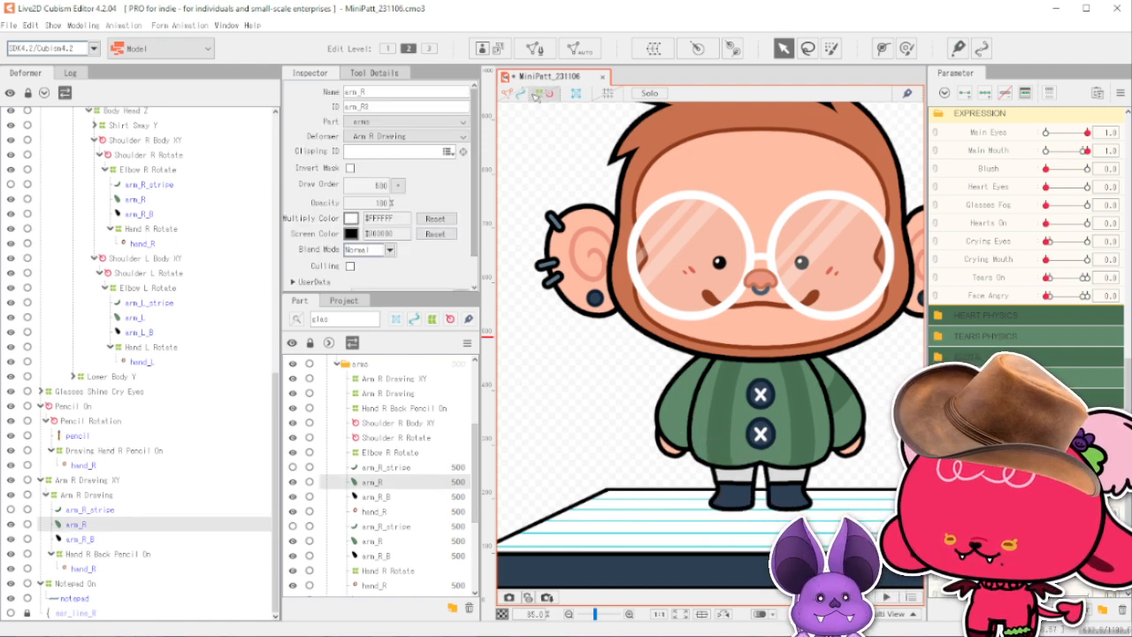
pyautogui.scroll(4, 624, 345)
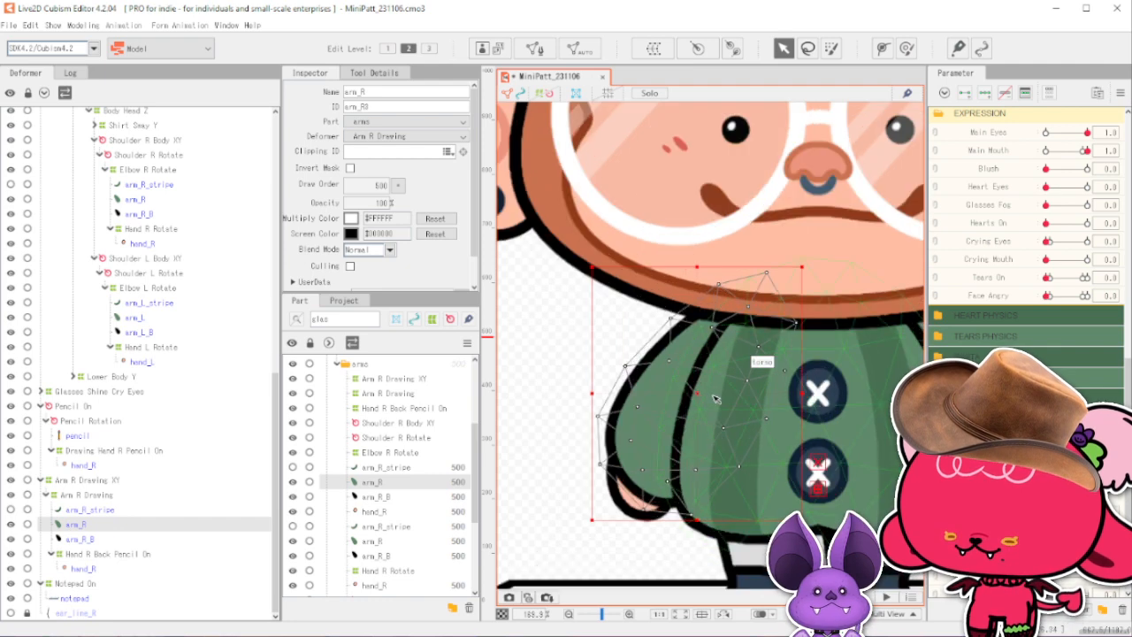
pyautogui.click(537, 49)
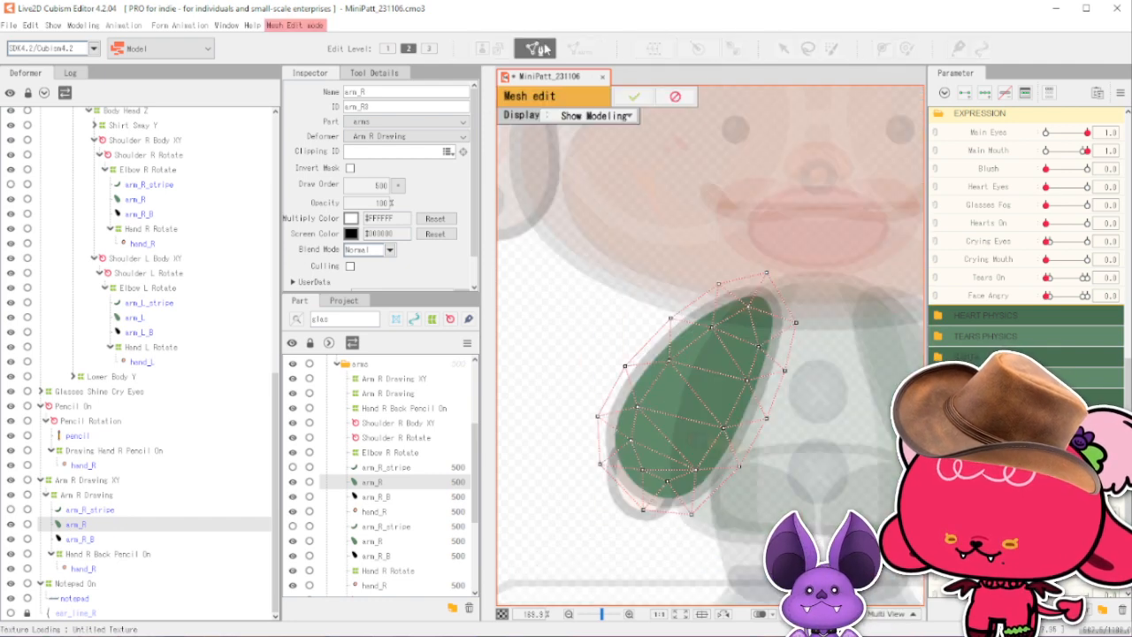
pyautogui.click(375, 73)
# Try subdividing the existing arm_R mesh with 4 Division and undo it.
pyautogui.click(411, 150)
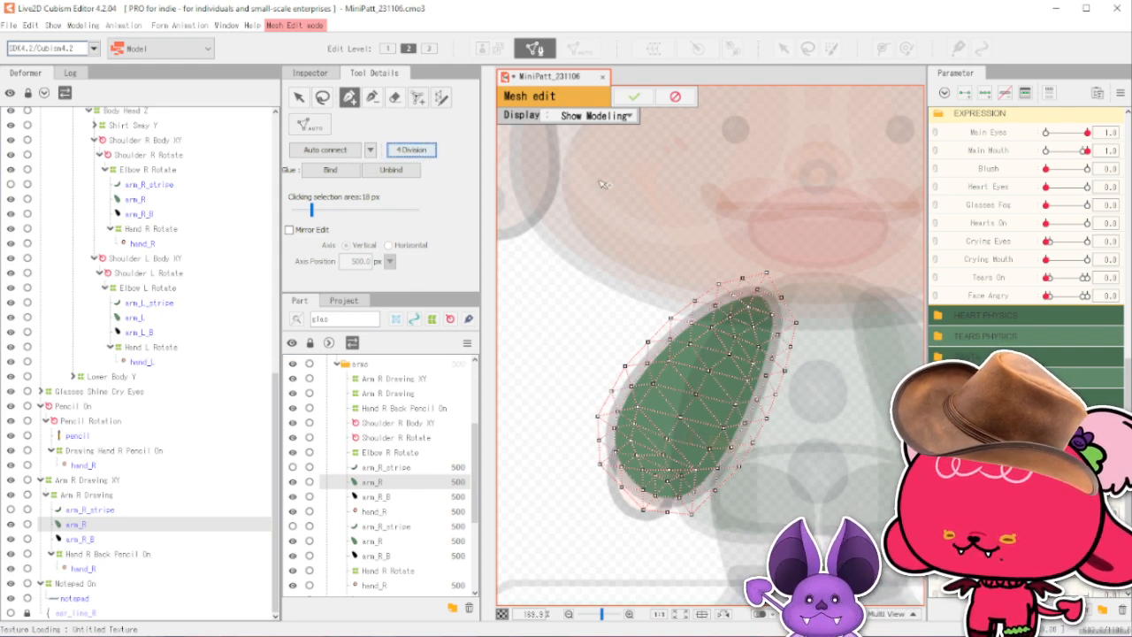
pyautogui.hotkey('ctrl', 'z')
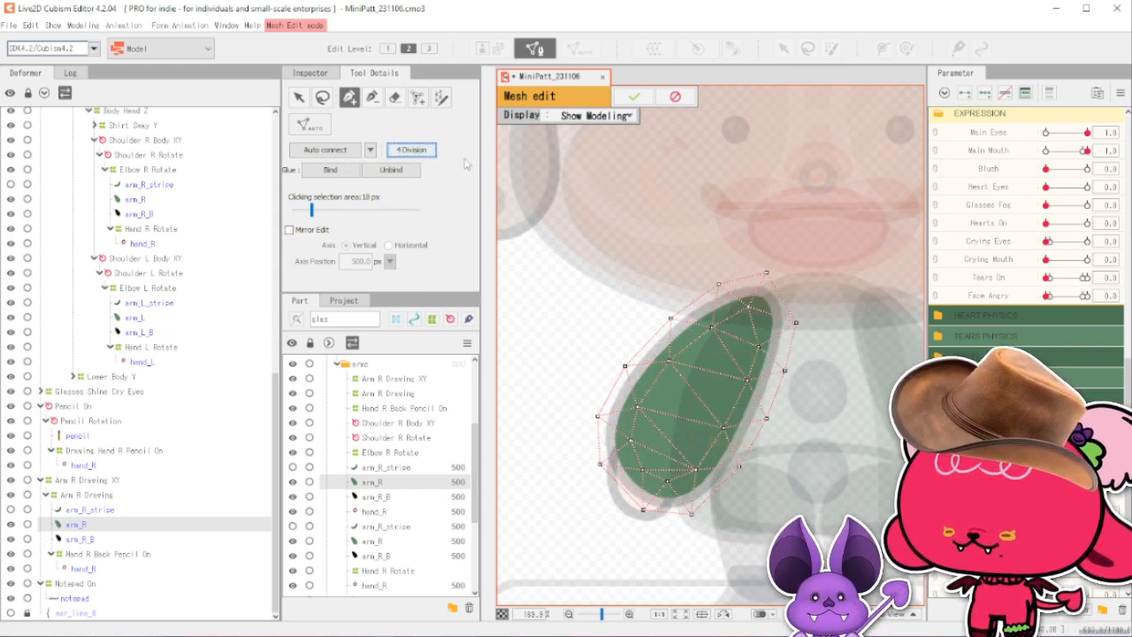
# Replace the arm_R mesh's inner edges with a line of vertices down the arm's centre, subdivide it with 4 Division, and apply the mesh.
pyautogui.click(375, 98)
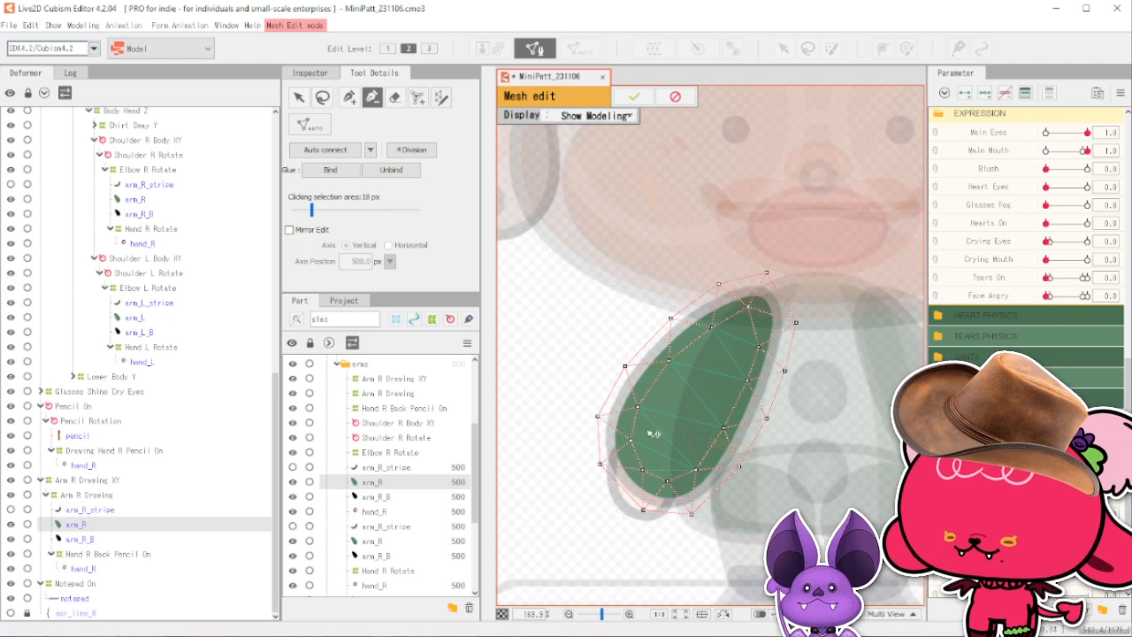
pyautogui.click(349, 99)
pyautogui.click(749, 307)
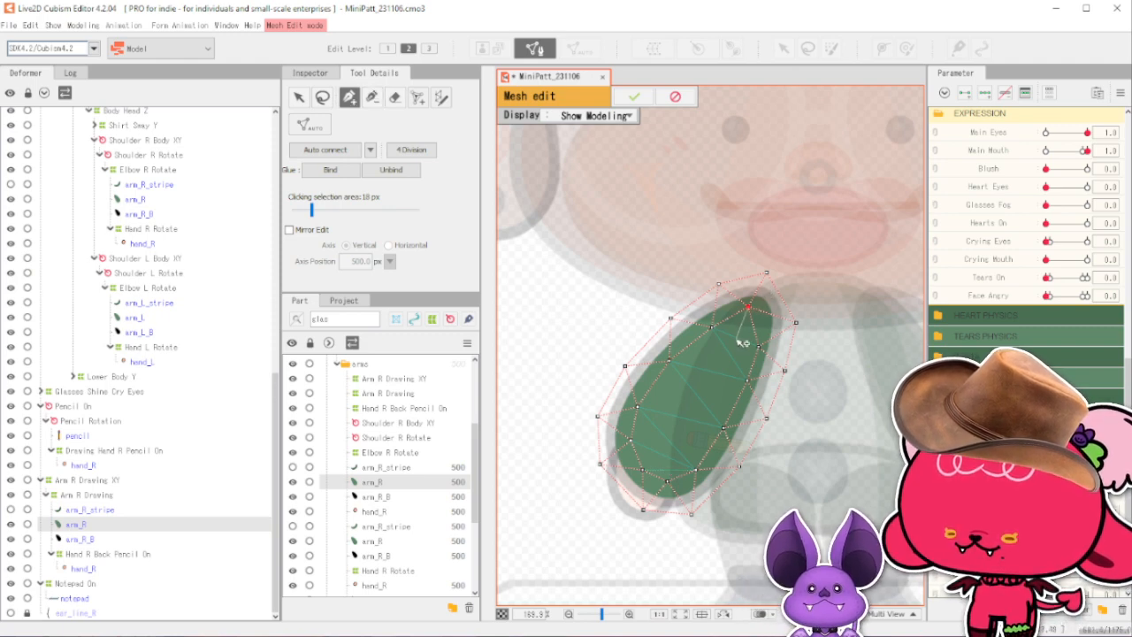
pyautogui.click(698, 390)
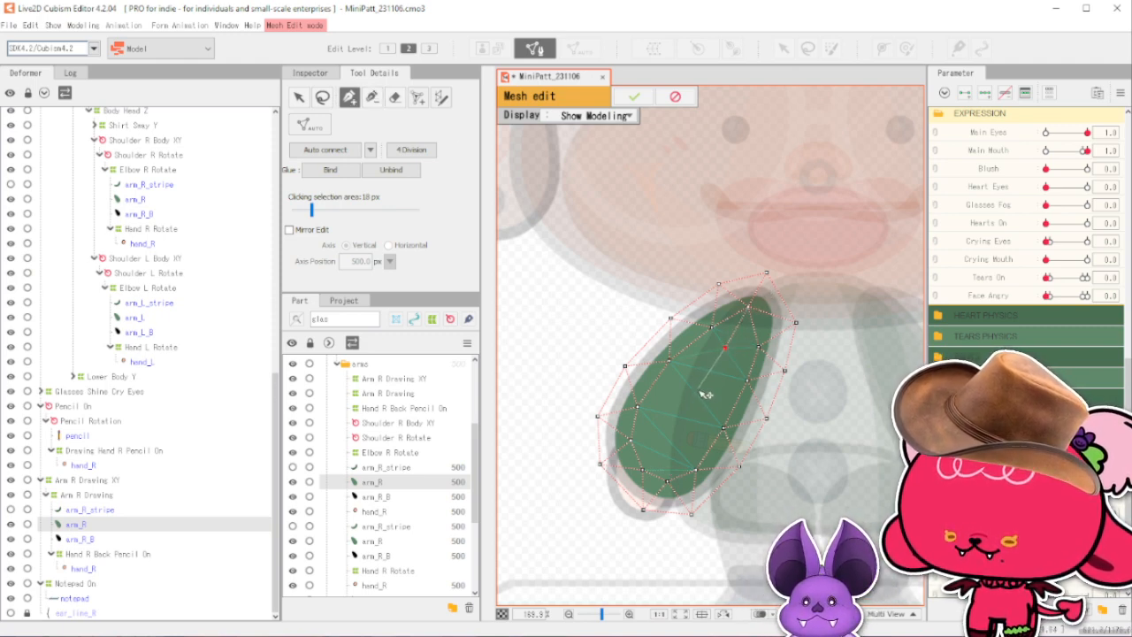
pyautogui.click(644, 471)
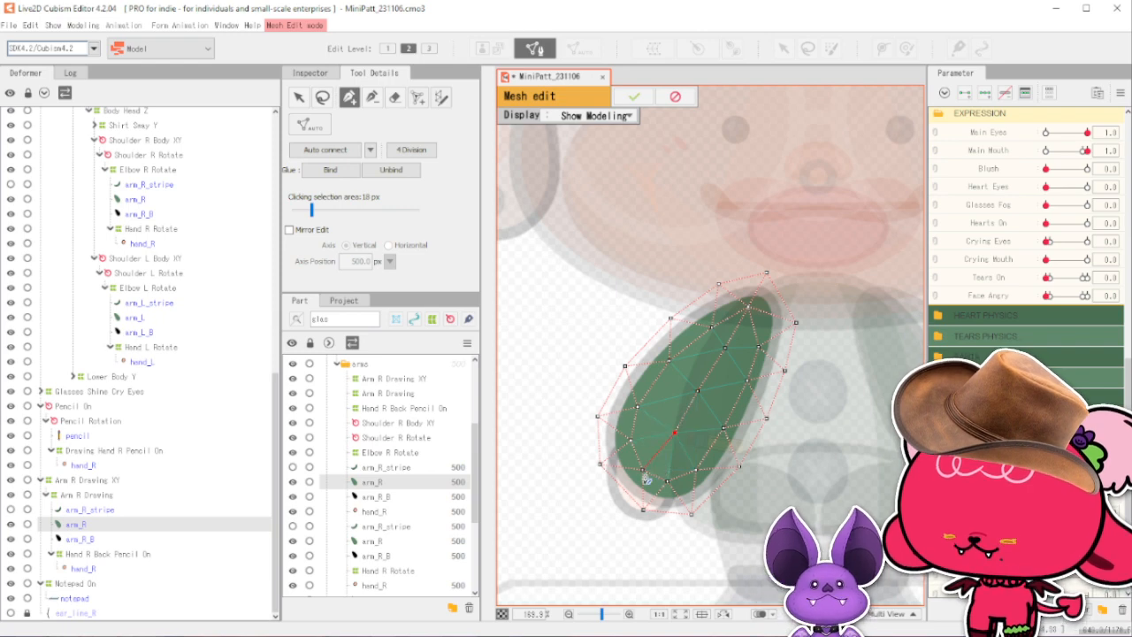
pyautogui.click(409, 150)
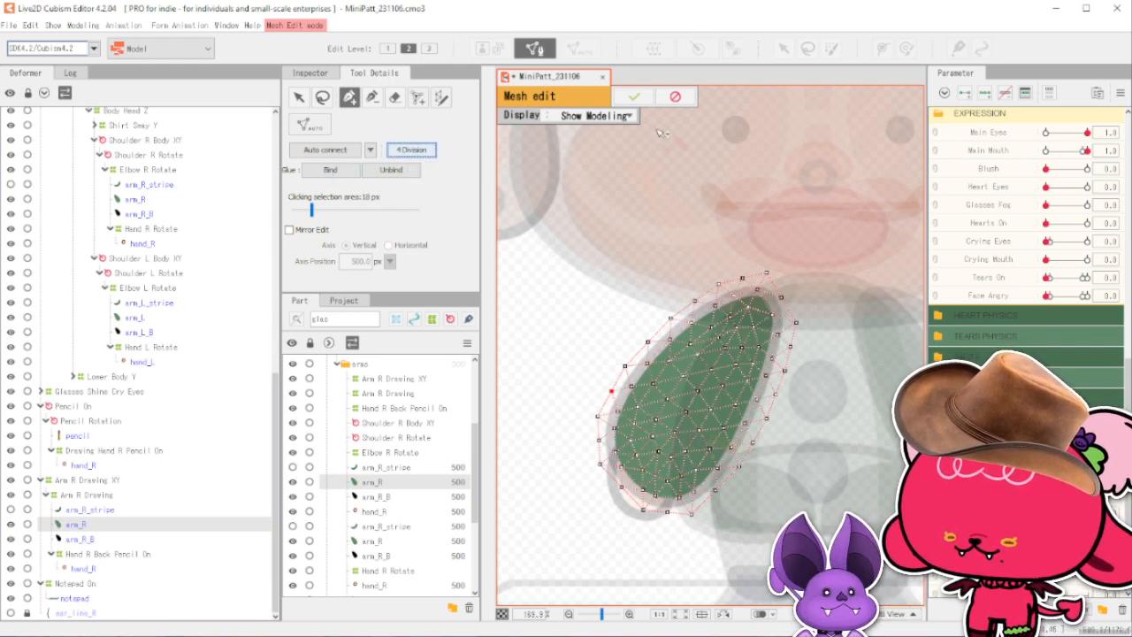
pyautogui.click(634, 96)
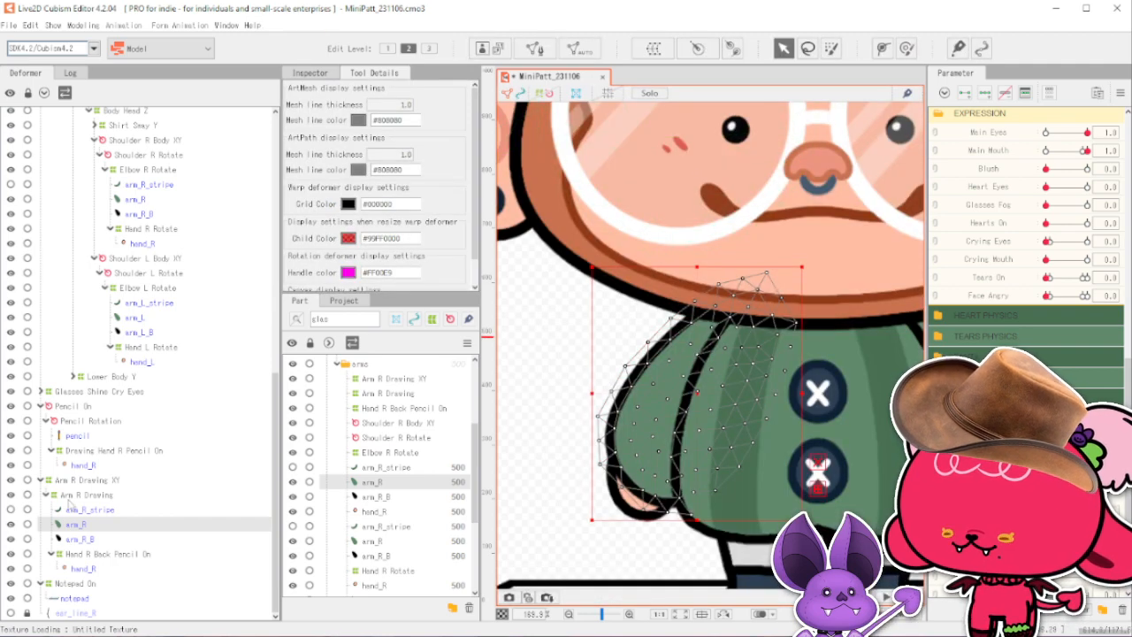
# Reopen the subdivided arm_R mesh, select all its vertices, and close the mesh edit.
pyautogui.click(534, 49)
pyautogui.moveTo(526, 225); pyautogui.dragTo(752, 491)
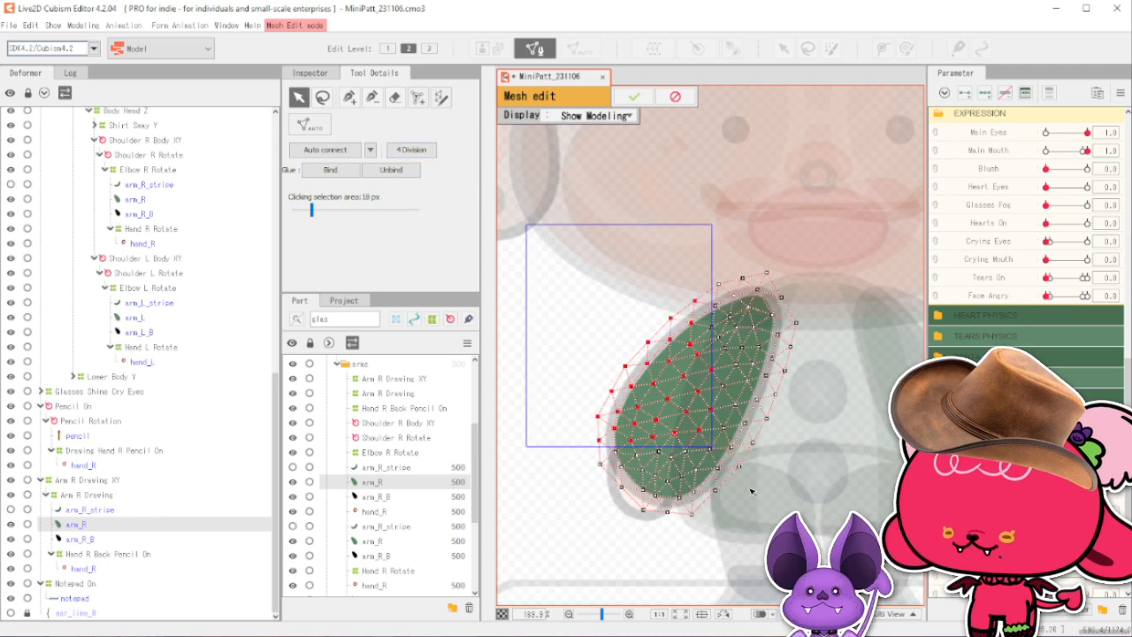
pyautogui.hotkey('ctrl', 'a')
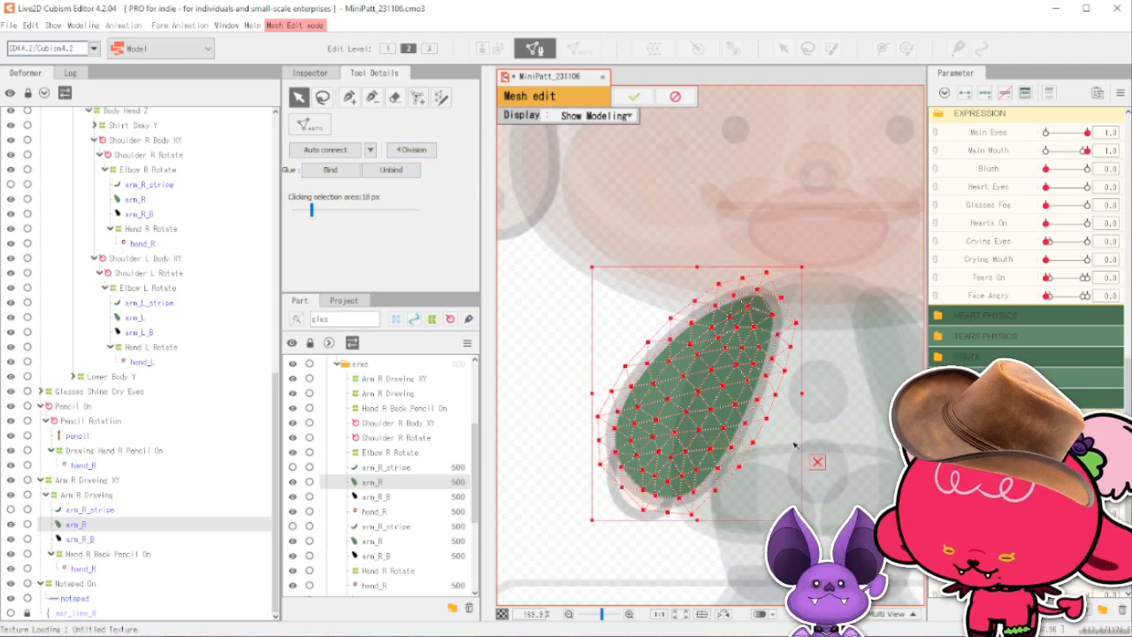
pyautogui.click(635, 96)
# Open the arm_R mesh under Elbow R Rotate in mesh edit mode and delete all its vertices.
pyautogui.click(166, 202)
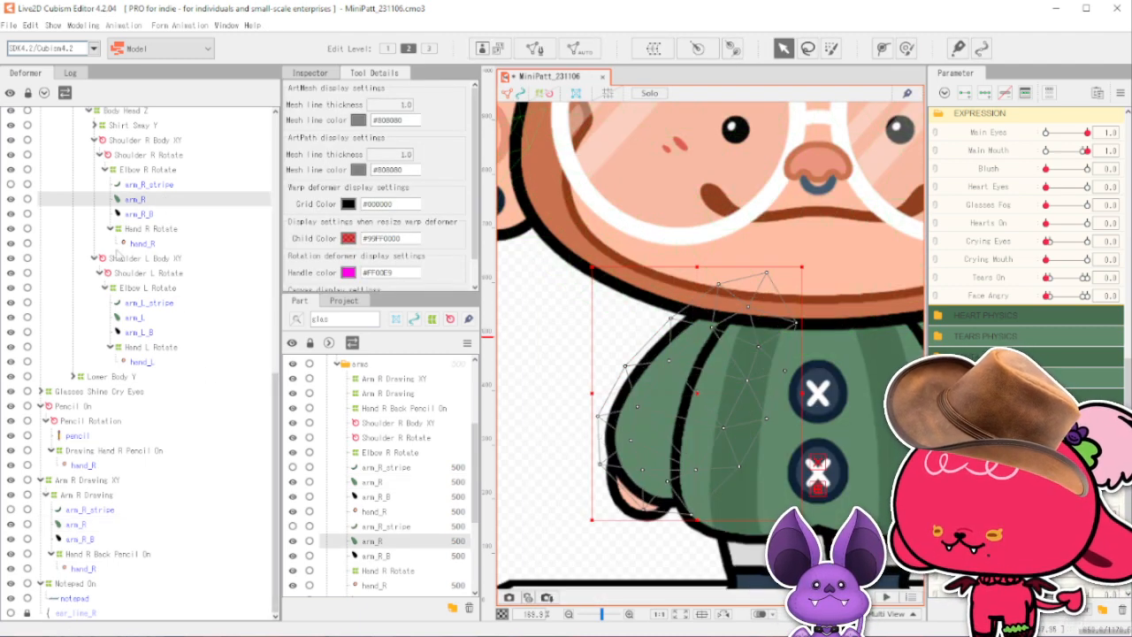
pyautogui.click(93, 258)
pyautogui.click(535, 48)
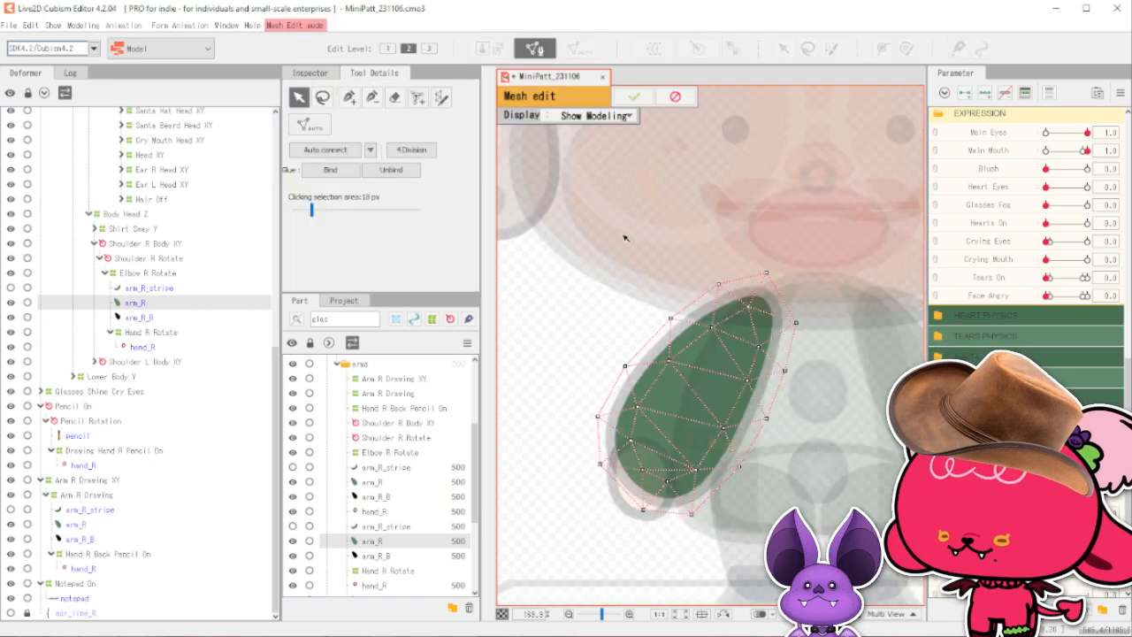
pyautogui.moveTo(827, 545); pyautogui.dragTo(852, 562)
pyautogui.press('Delete')
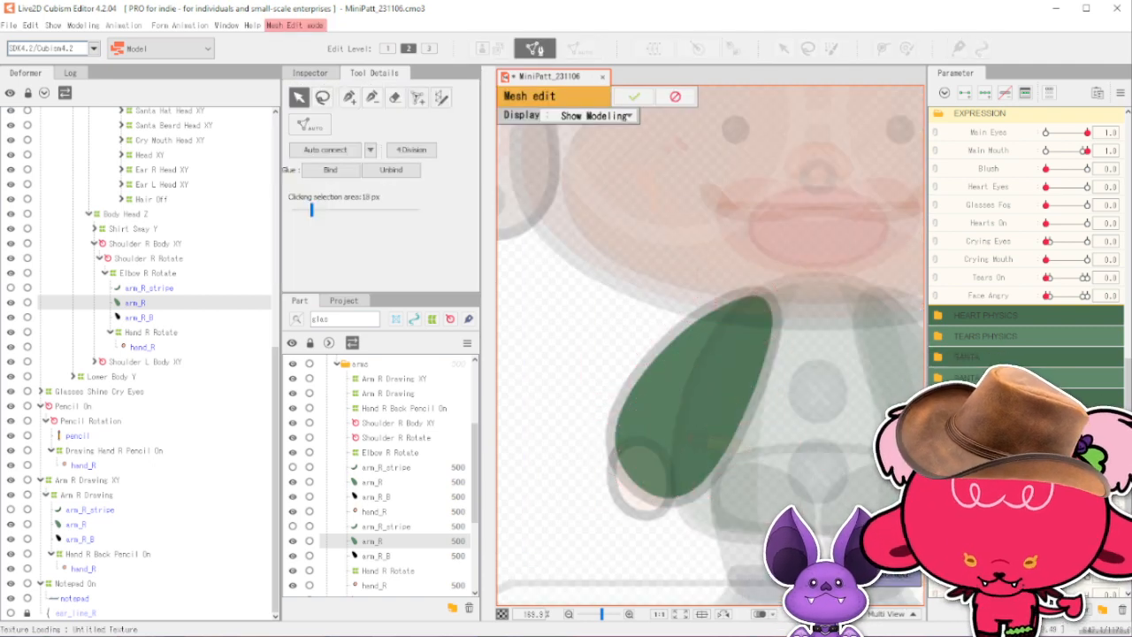
# Paste the copied subdivided mesh into the emptied arm_R under Elbow R Rotate and apply the mesh edit.
pyautogui.hotkey('ctrl', 'v')
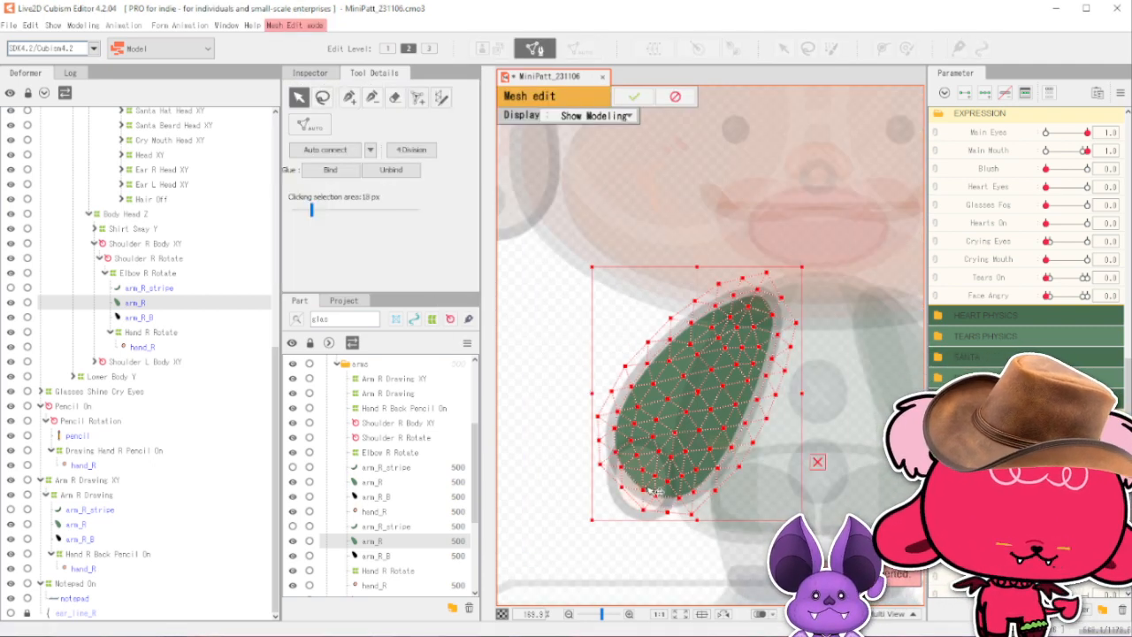
pyautogui.click(634, 95)
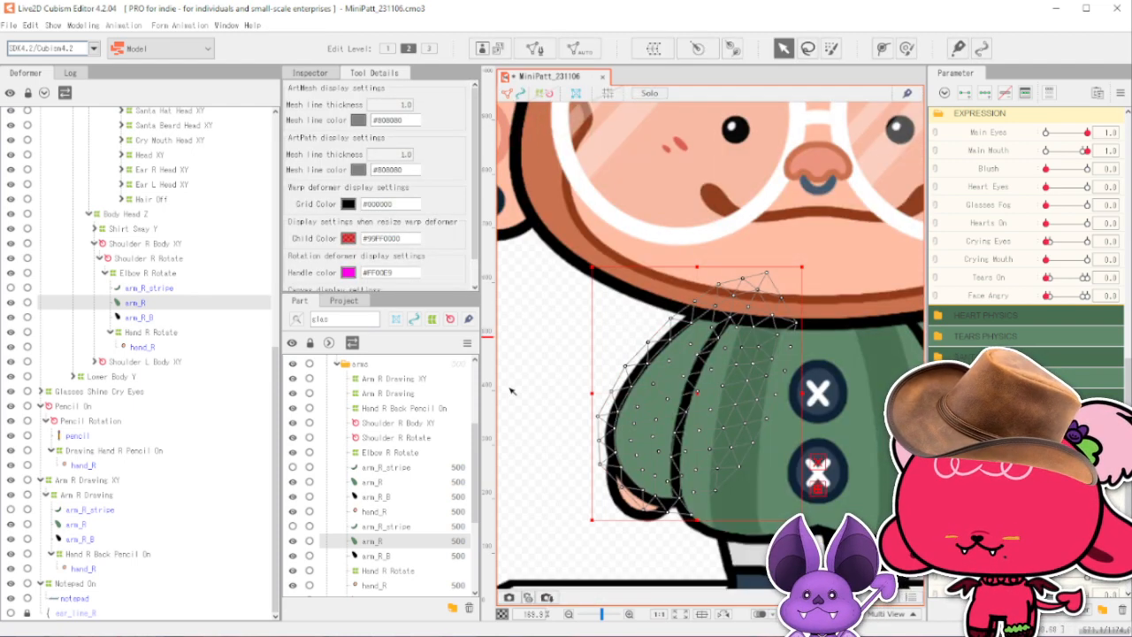
# Open the arm_R_B mesh under Elbow R Rotate for editing and replace all its vertices with the copied subdivided mesh.
pyautogui.click(142, 317)
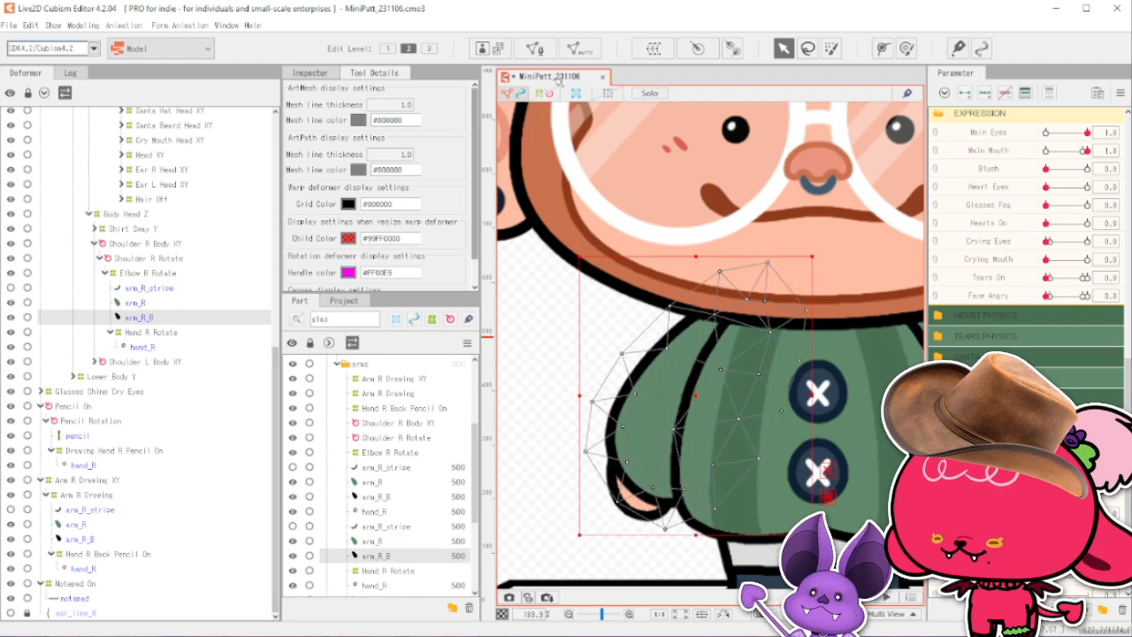
pyautogui.click(534, 48)
pyautogui.moveTo(538, 212); pyautogui.dragTo(845, 581)
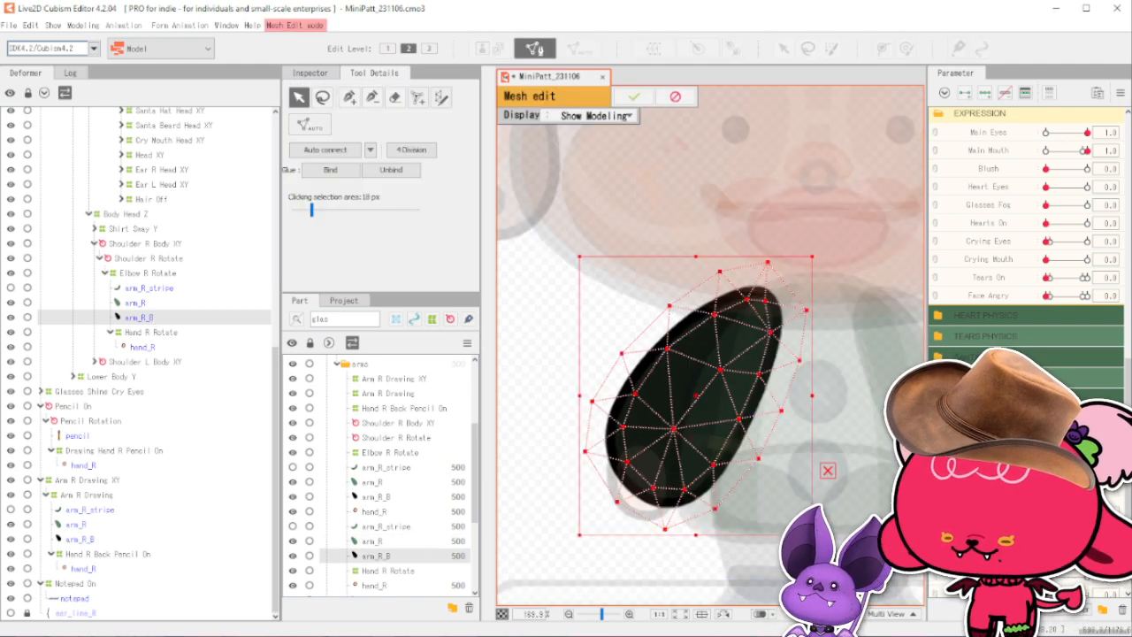
pyautogui.press('Delete')
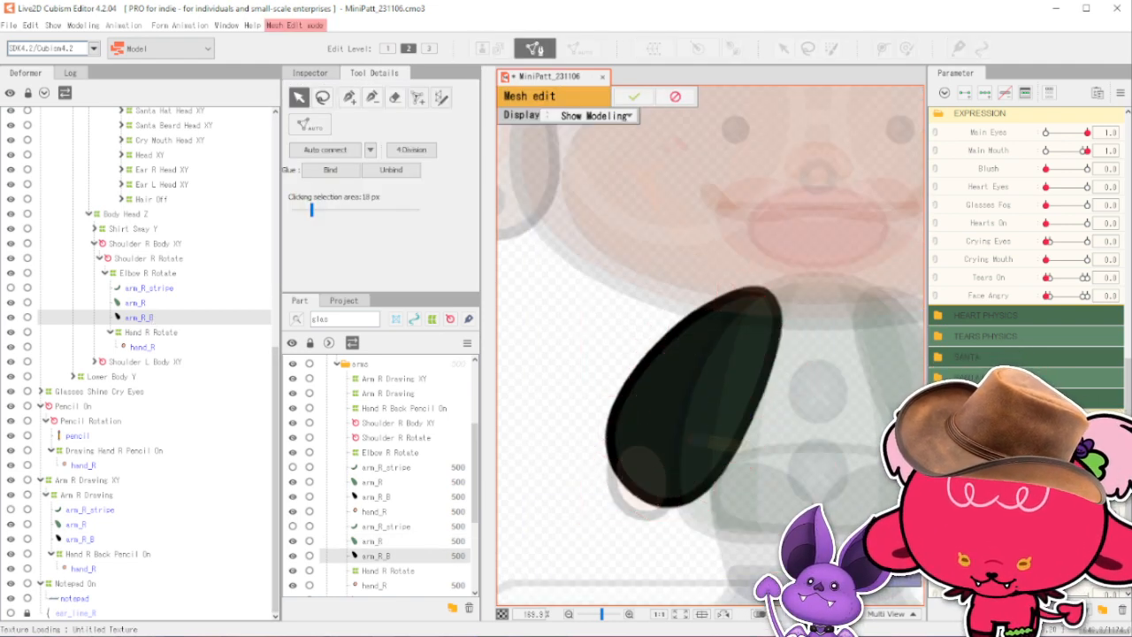
pyautogui.hotkey('ctrl', 'z')
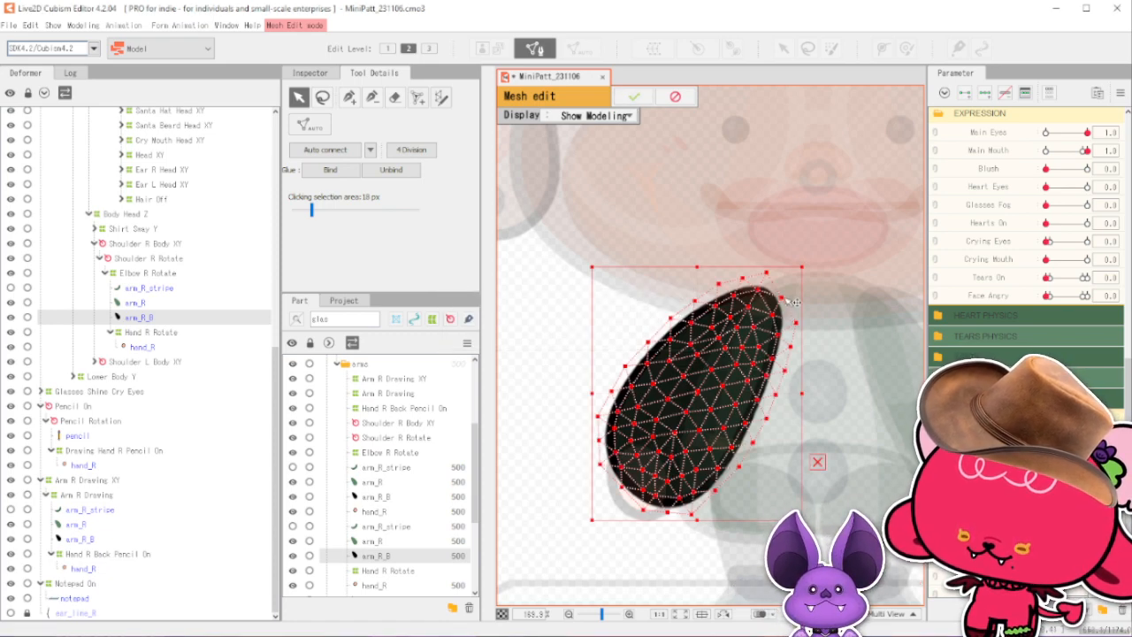
# Adjust the outer mesh points of the body arm's arm_R_B, copy the whole mesh and apply the edit.
pyautogui.click(821, 312)
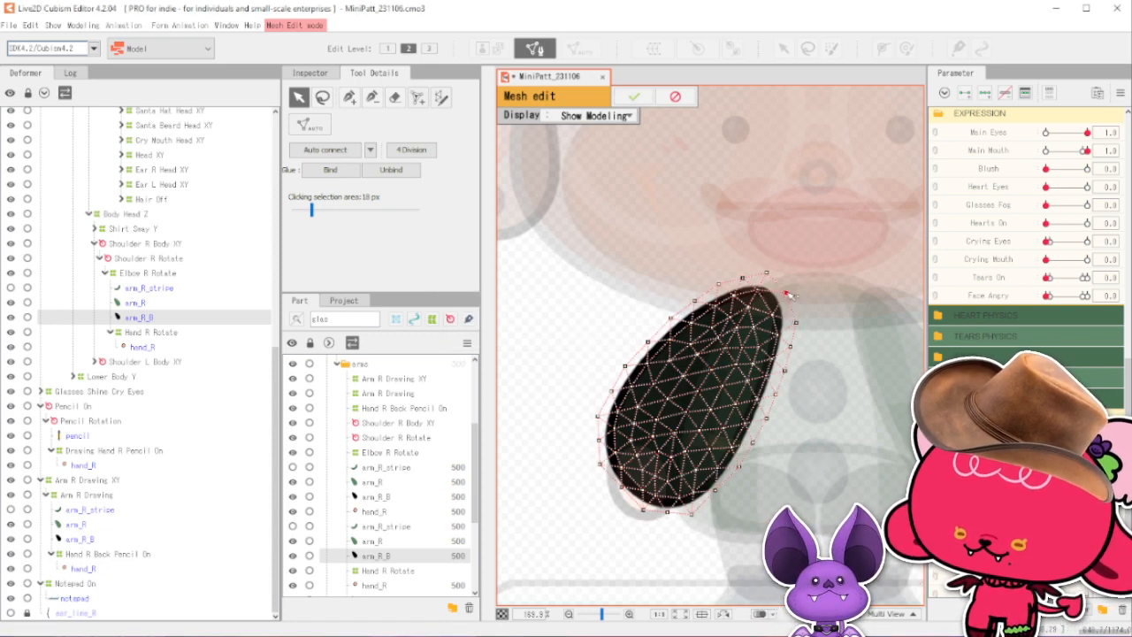
pyautogui.click(617, 492)
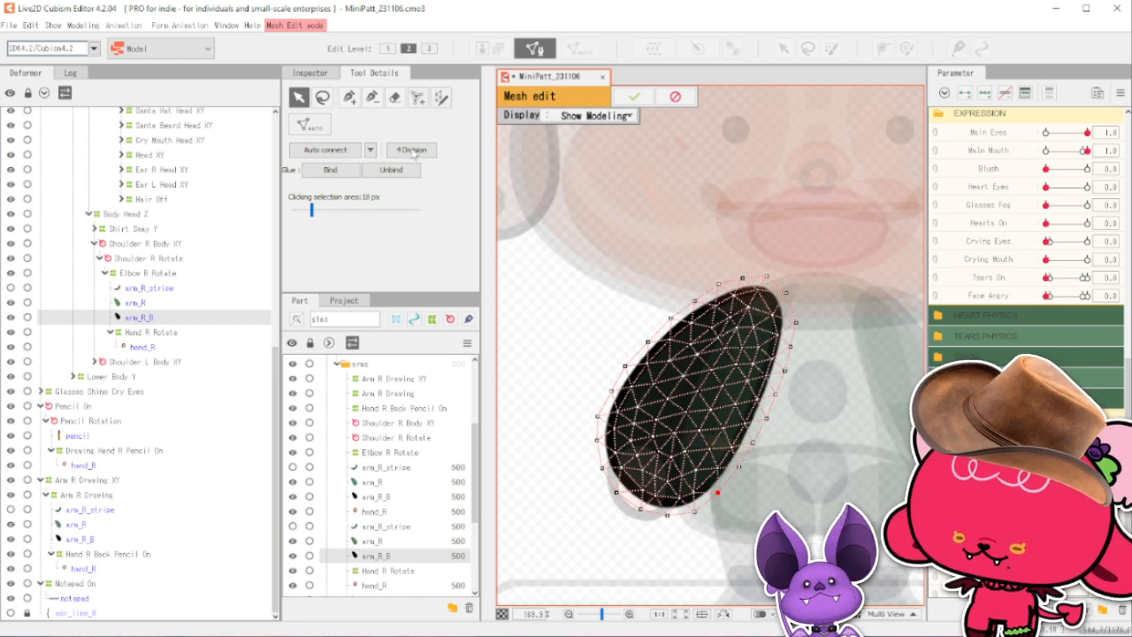
pyautogui.moveTo(541, 200); pyautogui.dragTo(865, 571)
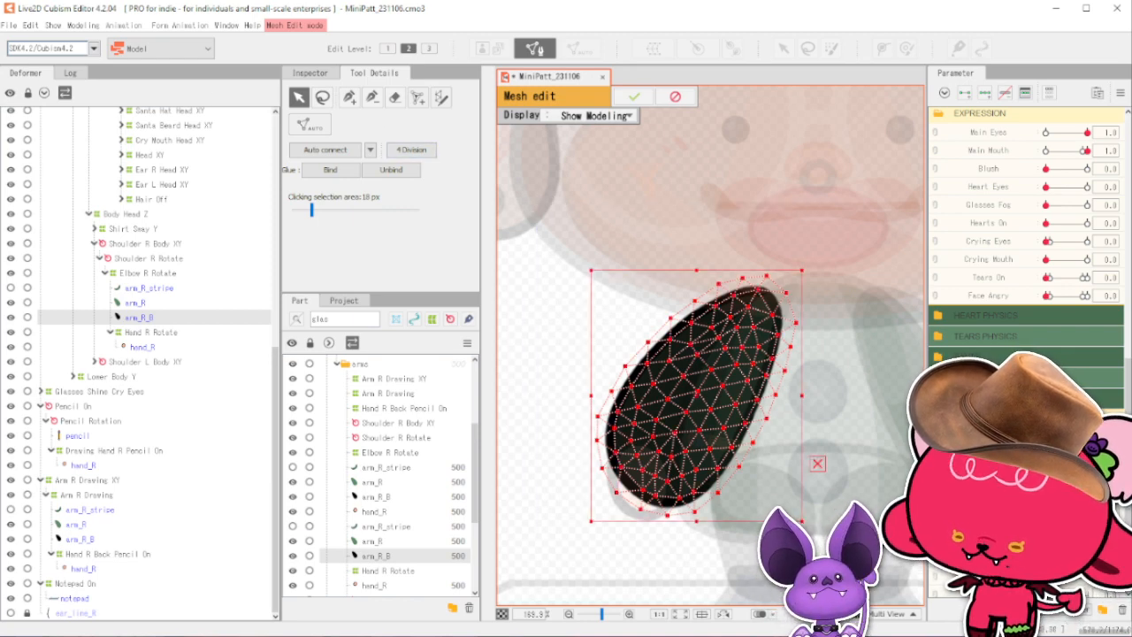
pyautogui.click(634, 96)
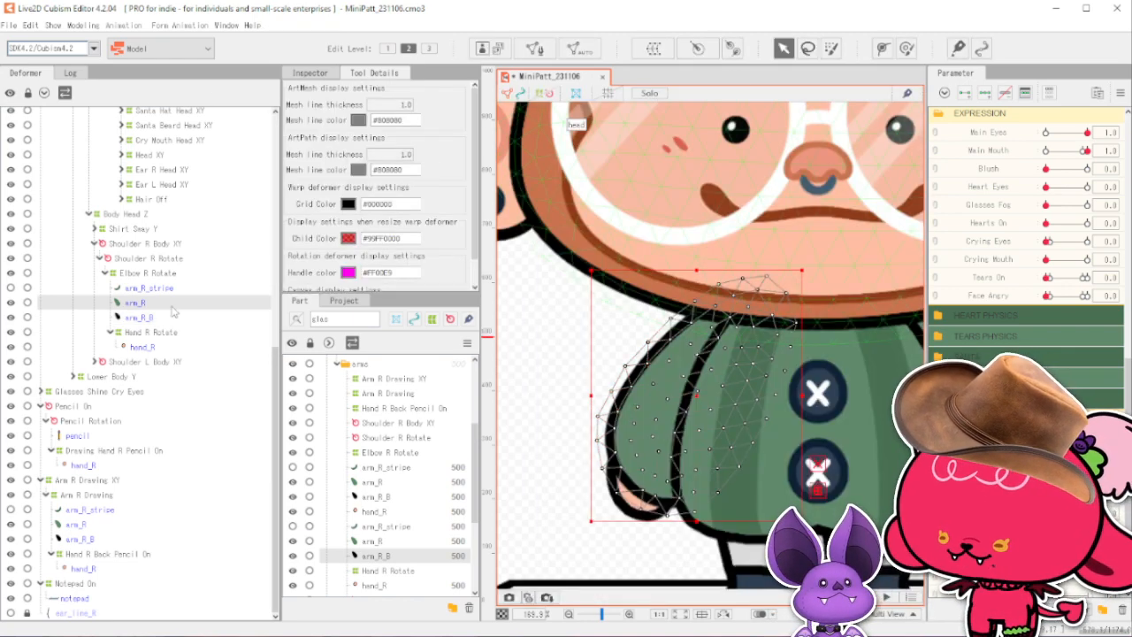
# Replace the mesh of arm_R under Elbow R Rotate with the mesh copied from arm_R_B.
pyautogui.click(535, 49)
pyautogui.moveTo(502, 188); pyautogui.dragTo(893, 578)
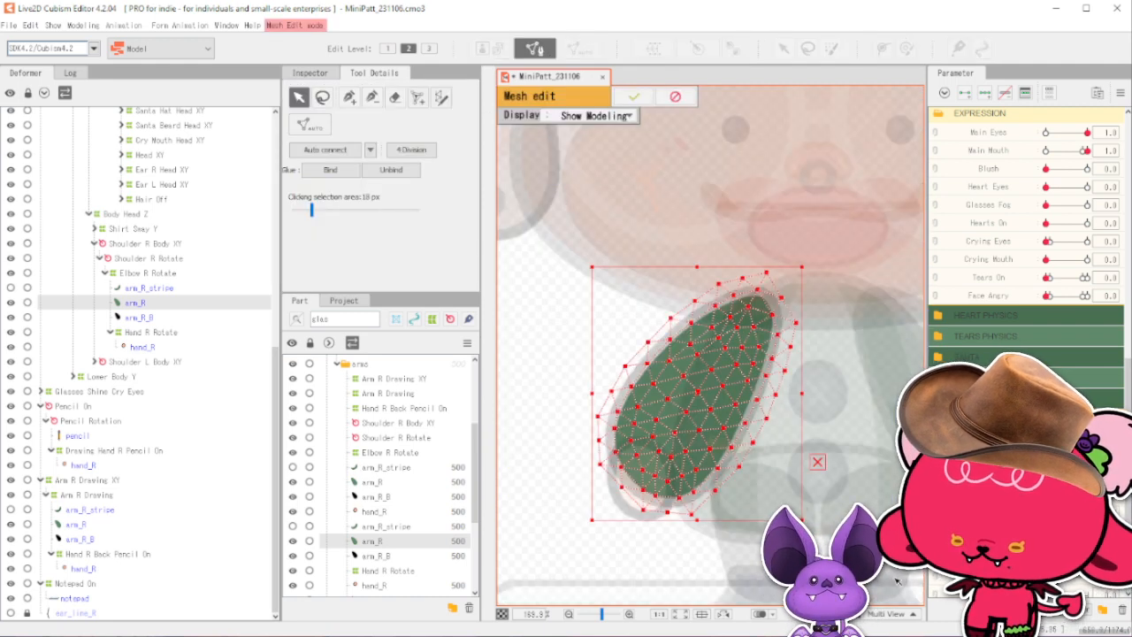
pyautogui.press('Delete')
pyautogui.hotkey('ctrl', 'z')
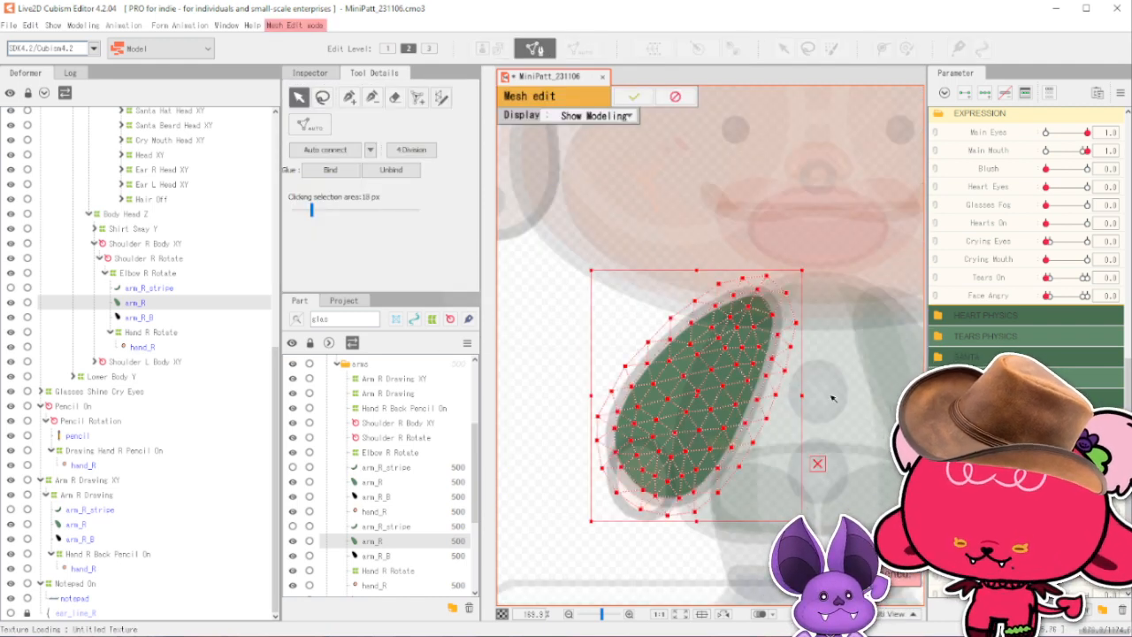
pyautogui.click(634, 97)
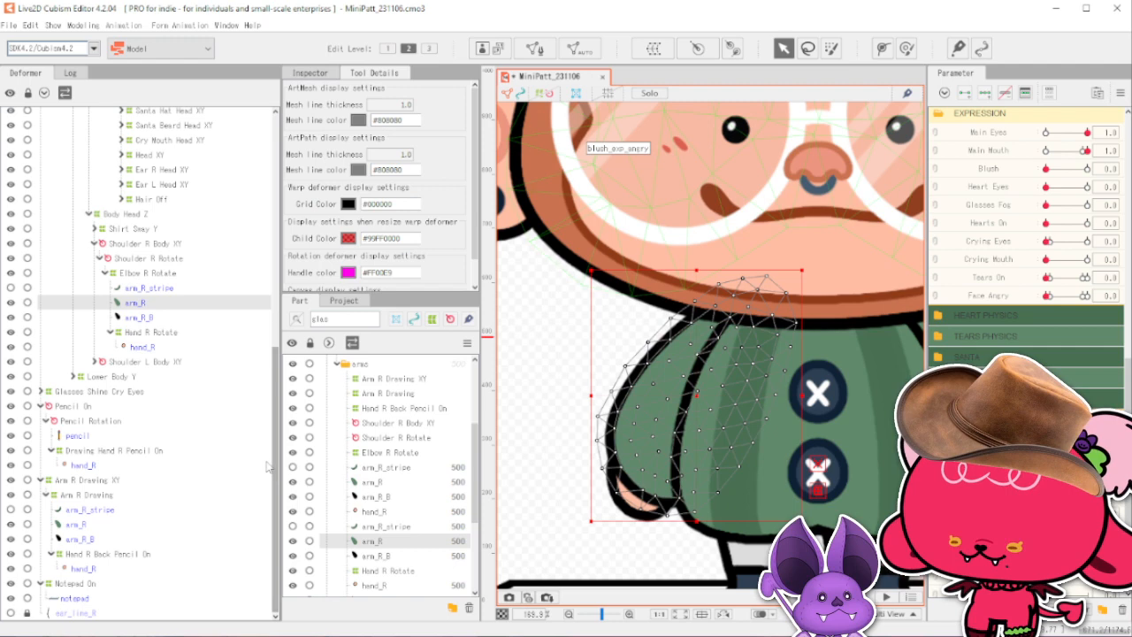
# Replace the mesh of arm_R under Arm R Drawing with the same copied mesh.
pyautogui.click(97, 525)
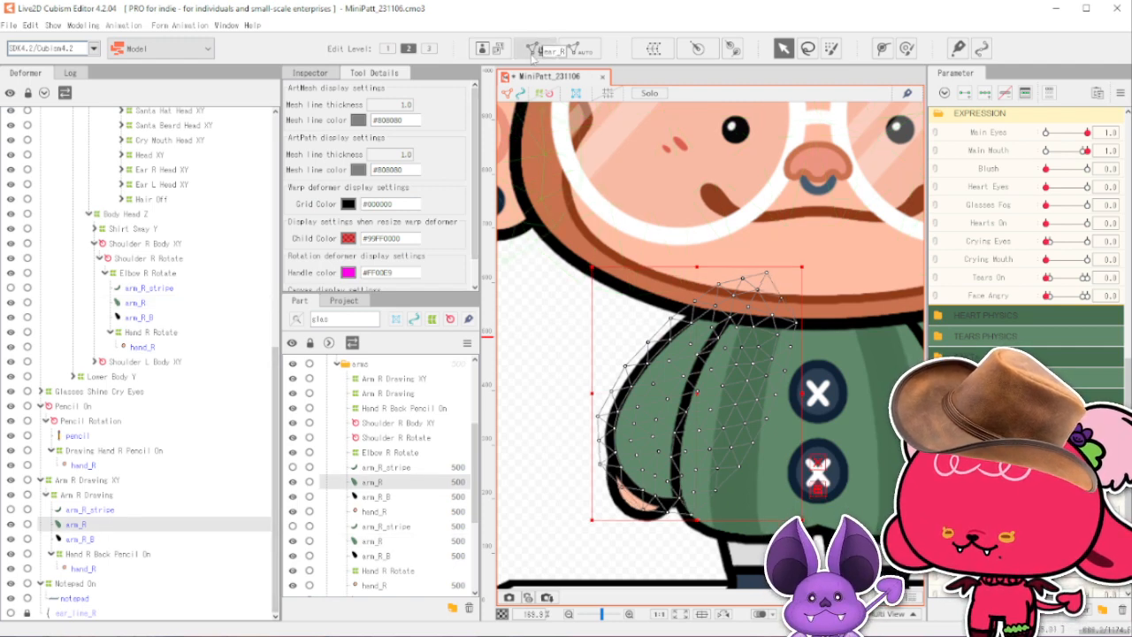
pyautogui.click(541, 50)
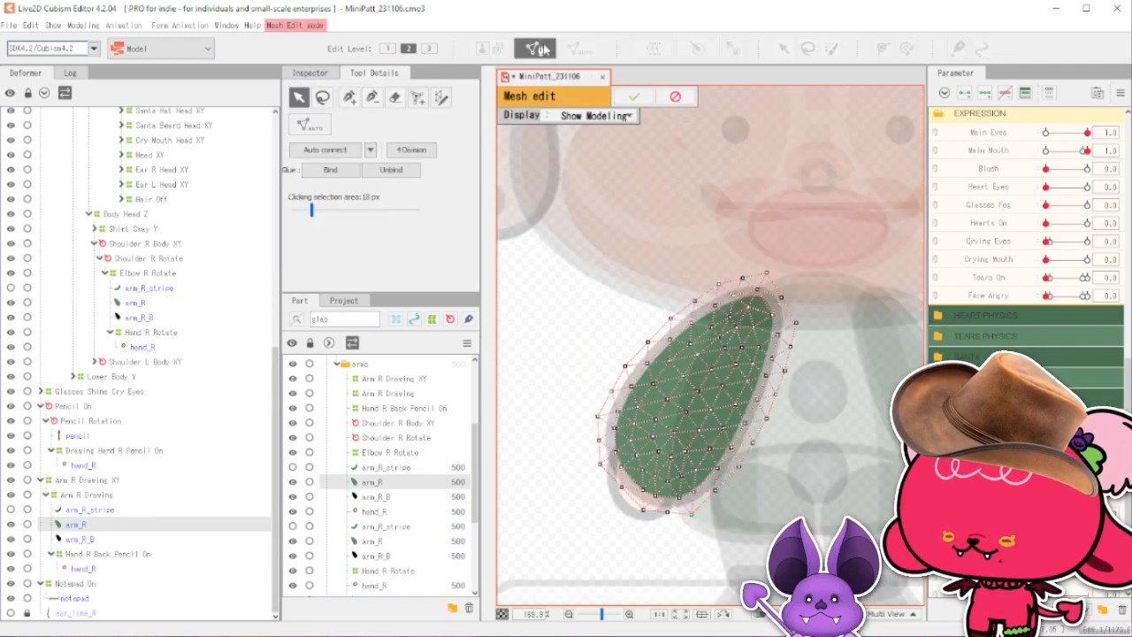
pyautogui.moveTo(578, 236); pyautogui.dragTo(909, 576)
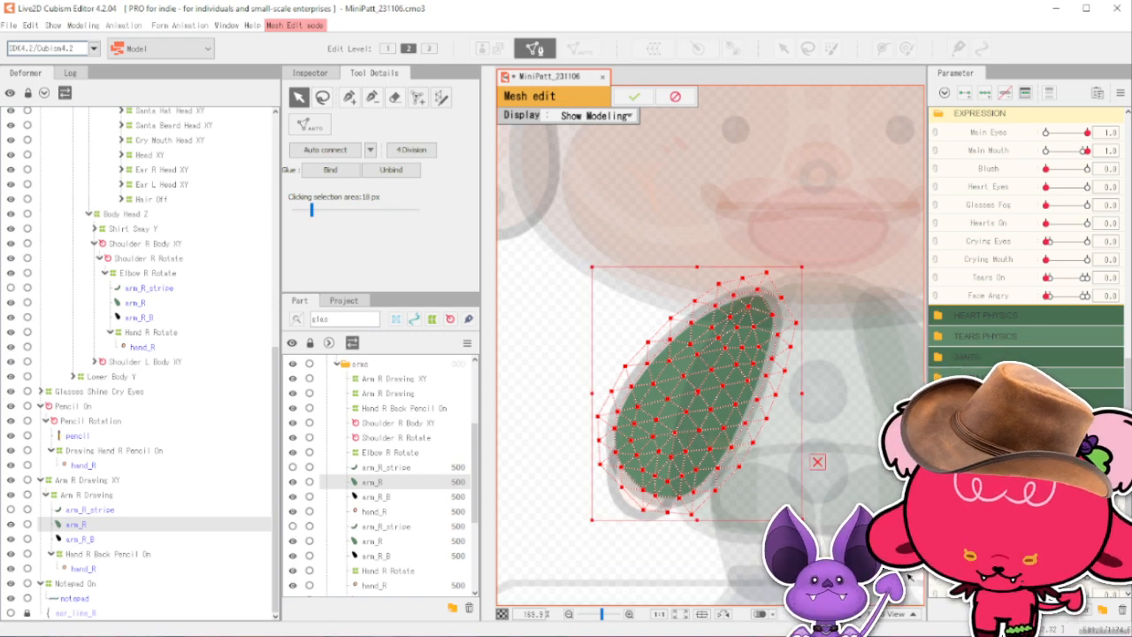
pyautogui.press('Delete')
pyautogui.hotkey('ctrl', 'v')
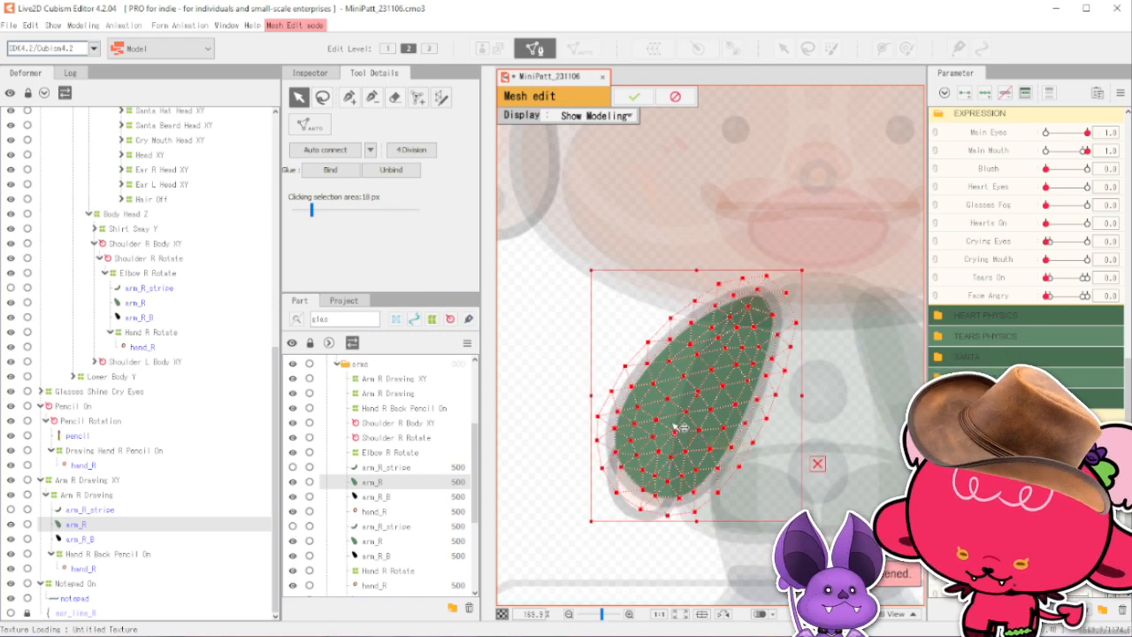
pyautogui.click(635, 96)
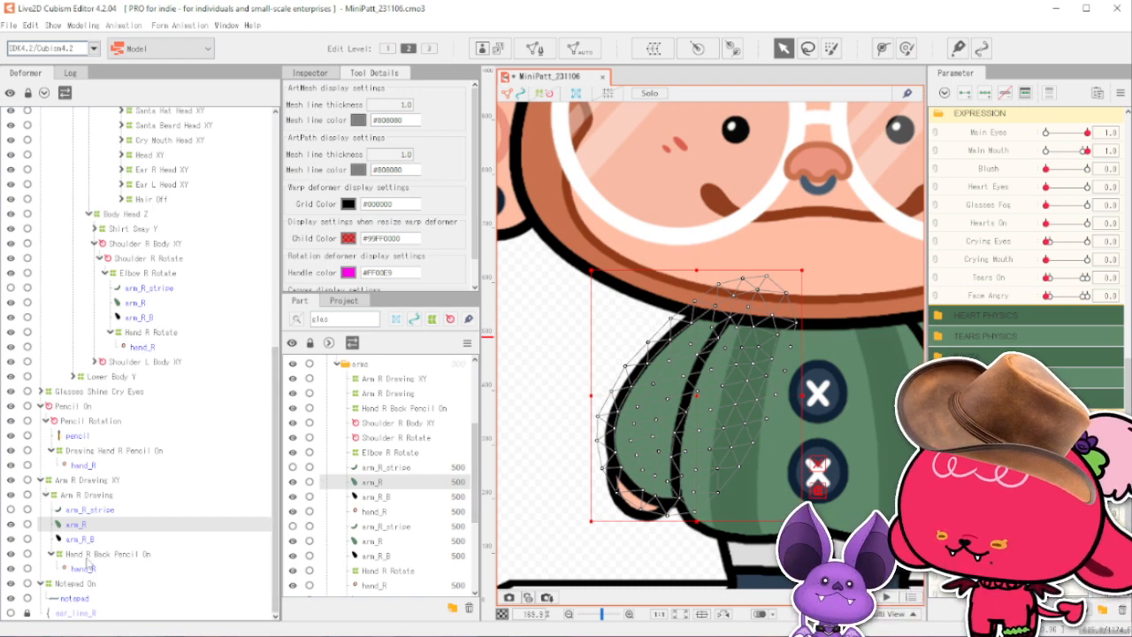
# Replace the mesh of arm_R_B under Arm R Drawing with the same copied mesh.
pyautogui.click(79, 539)
pyautogui.click(534, 49)
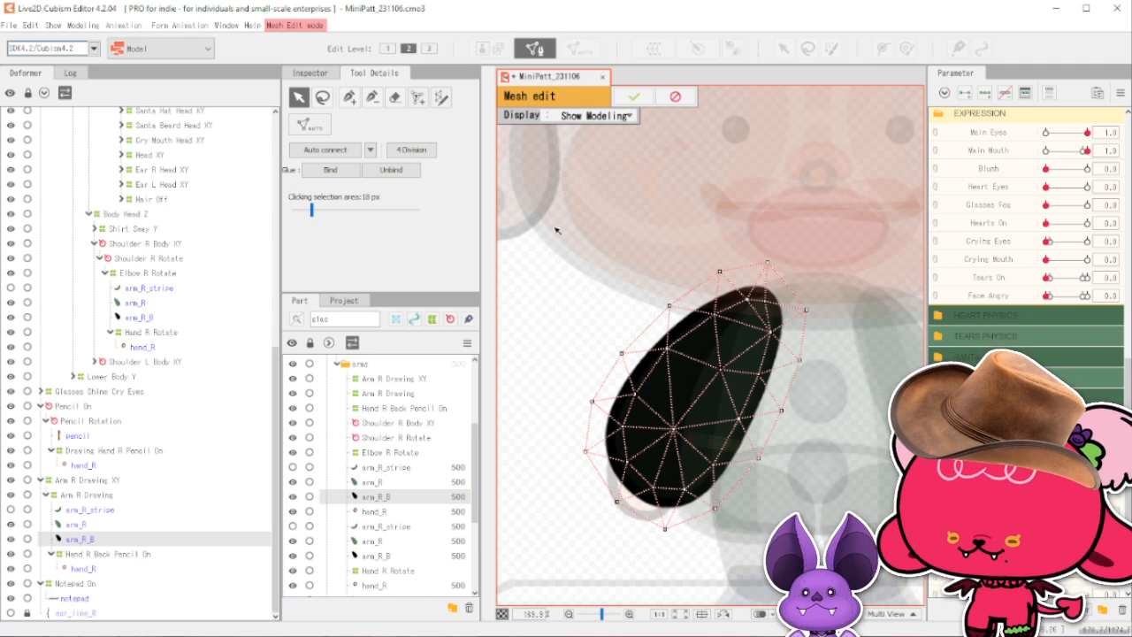
pyautogui.moveTo(555, 230); pyautogui.dragTo(876, 566)
pyautogui.press('Delete')
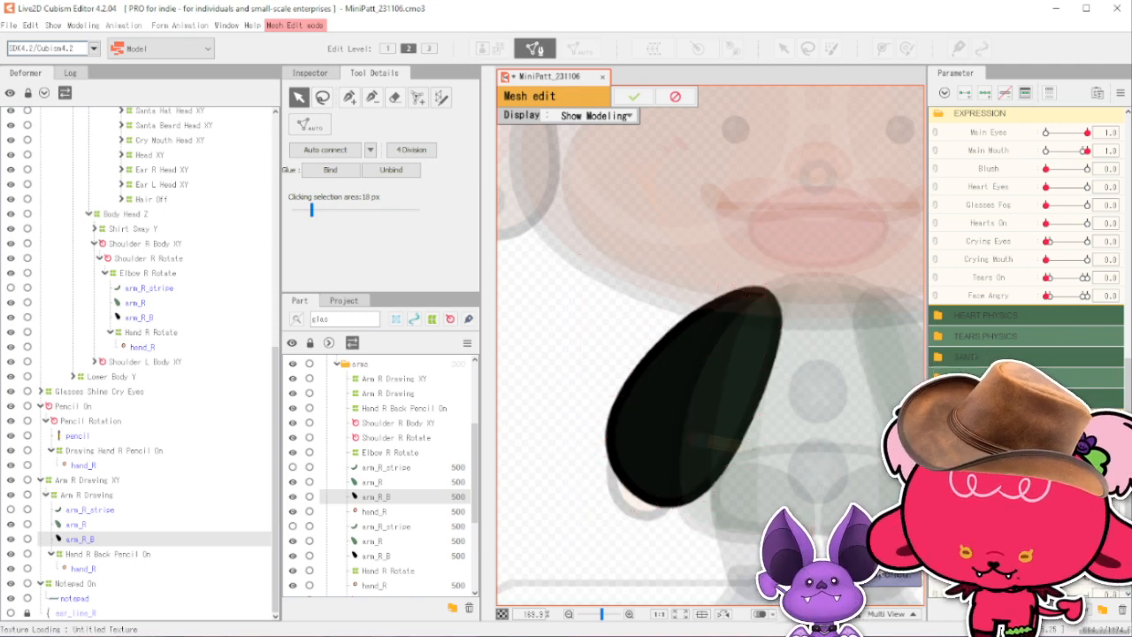
pyautogui.hotkey('ctrl', 'v')
pyautogui.click(636, 95)
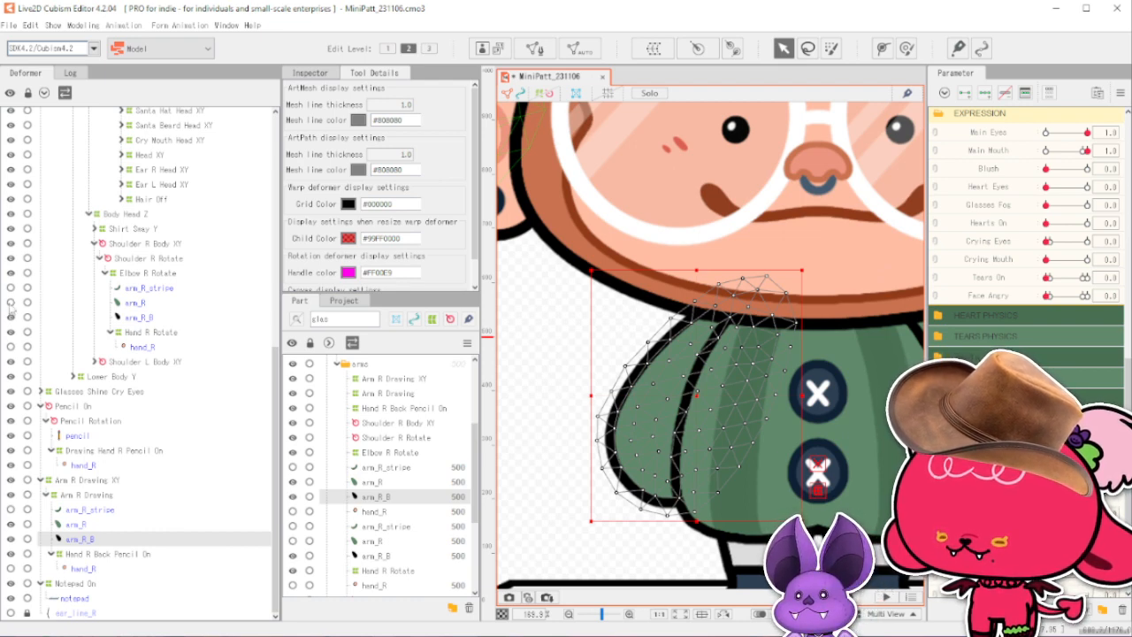
# Hide arm_R under Arm R Drawing and glue all vertices of the two arm_R_B meshes together with Bind.
pyautogui.click(10, 525)
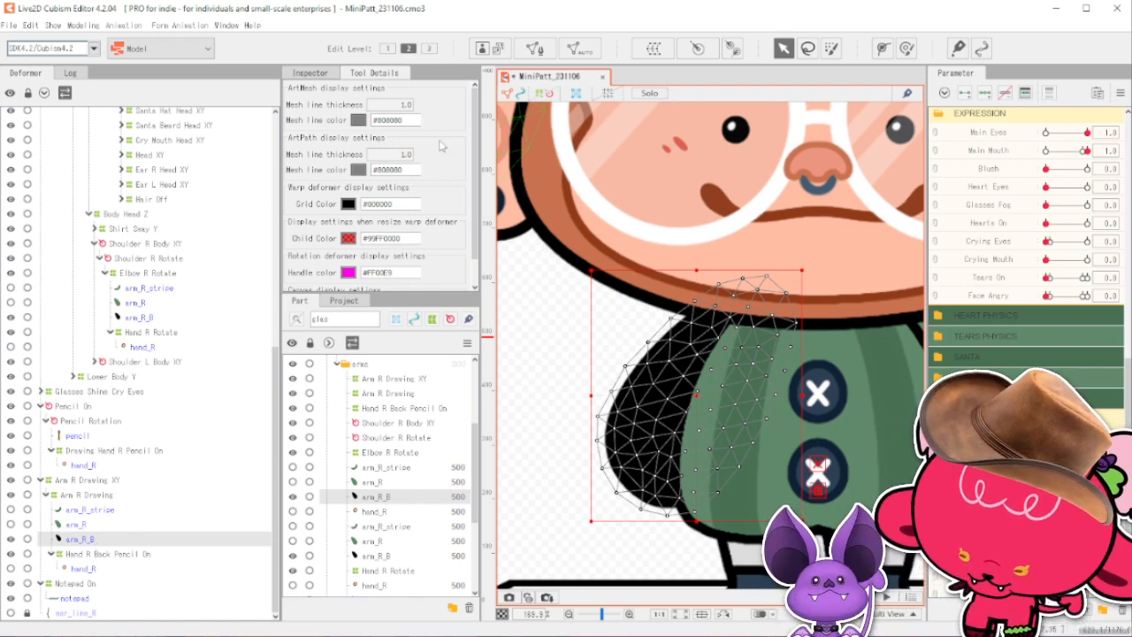
pyautogui.click(150, 321)
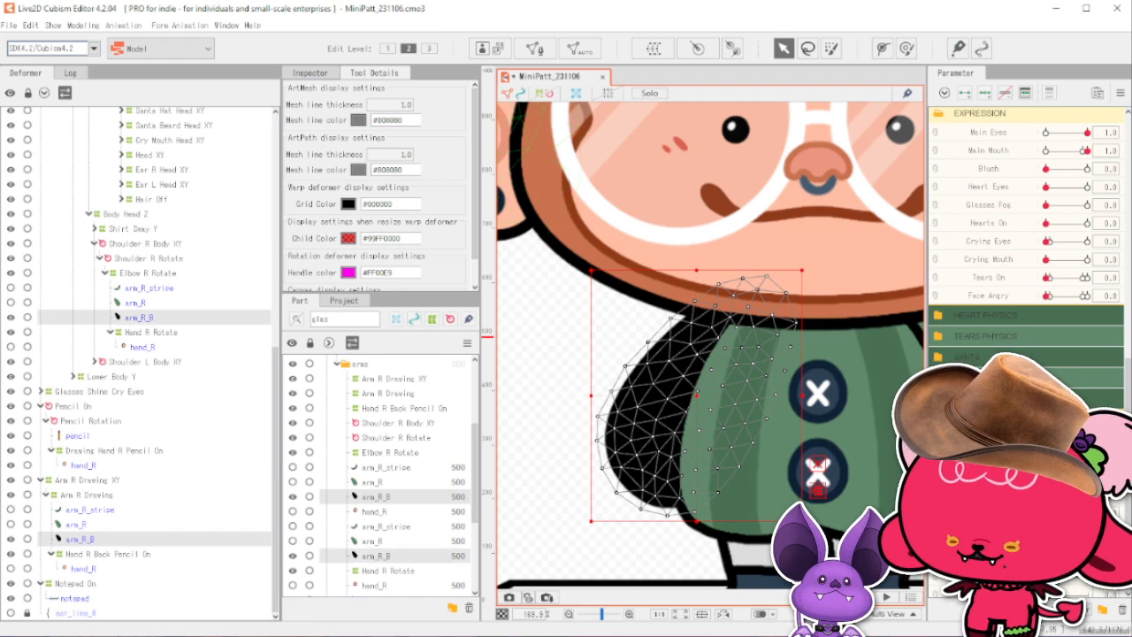
pyautogui.click(534, 49)
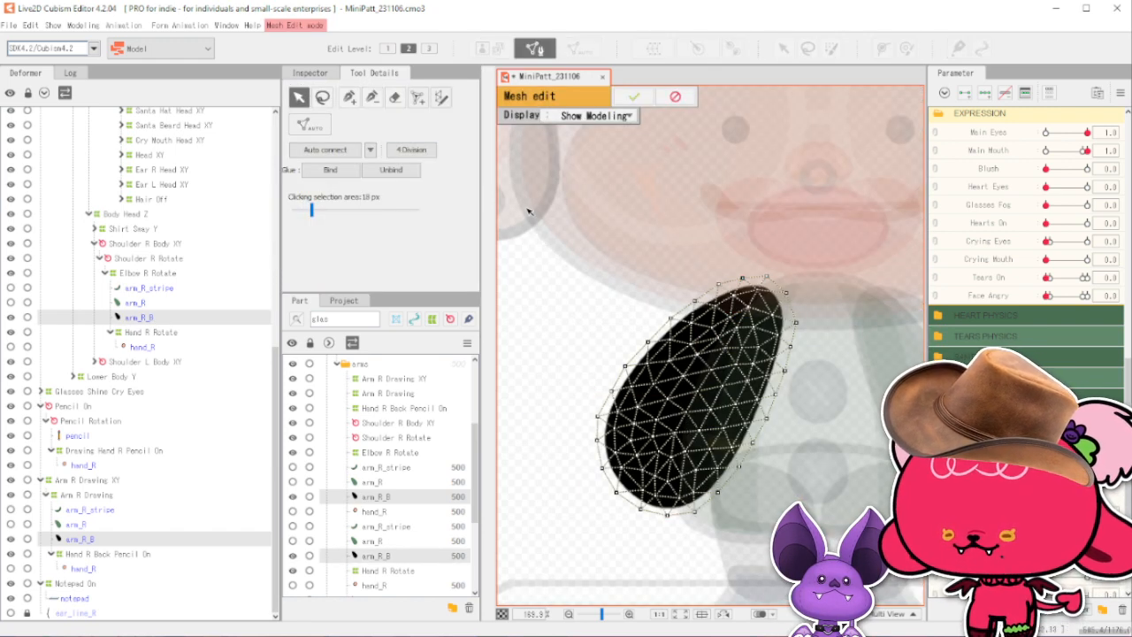
pyautogui.moveTo(524, 206); pyautogui.dragTo(884, 568)
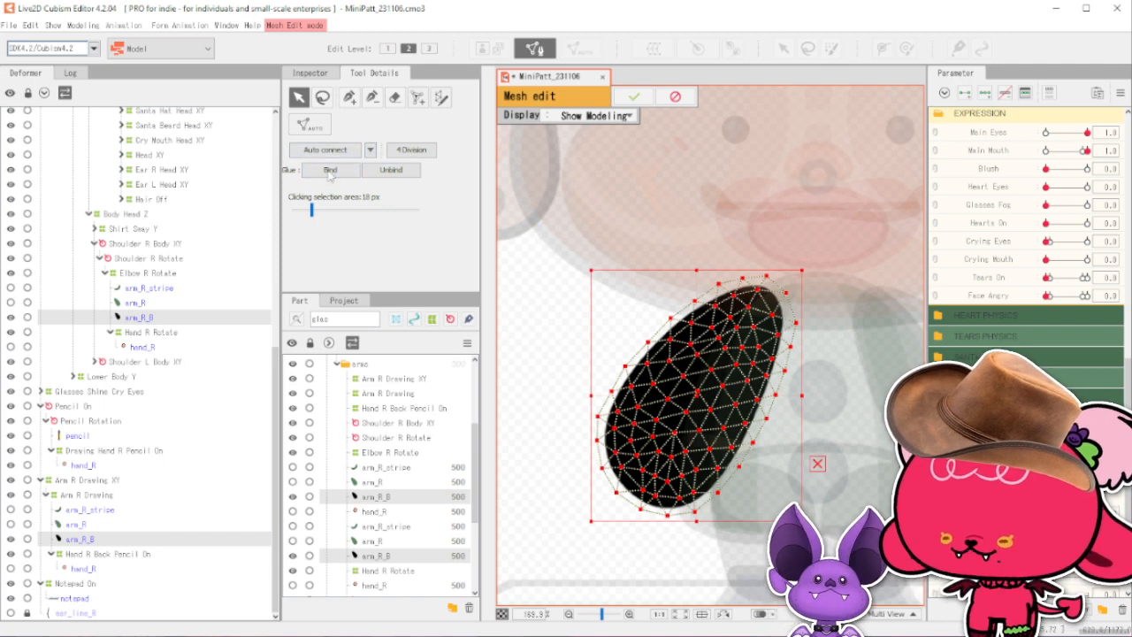
pyautogui.click(331, 171)
pyautogui.click(633, 96)
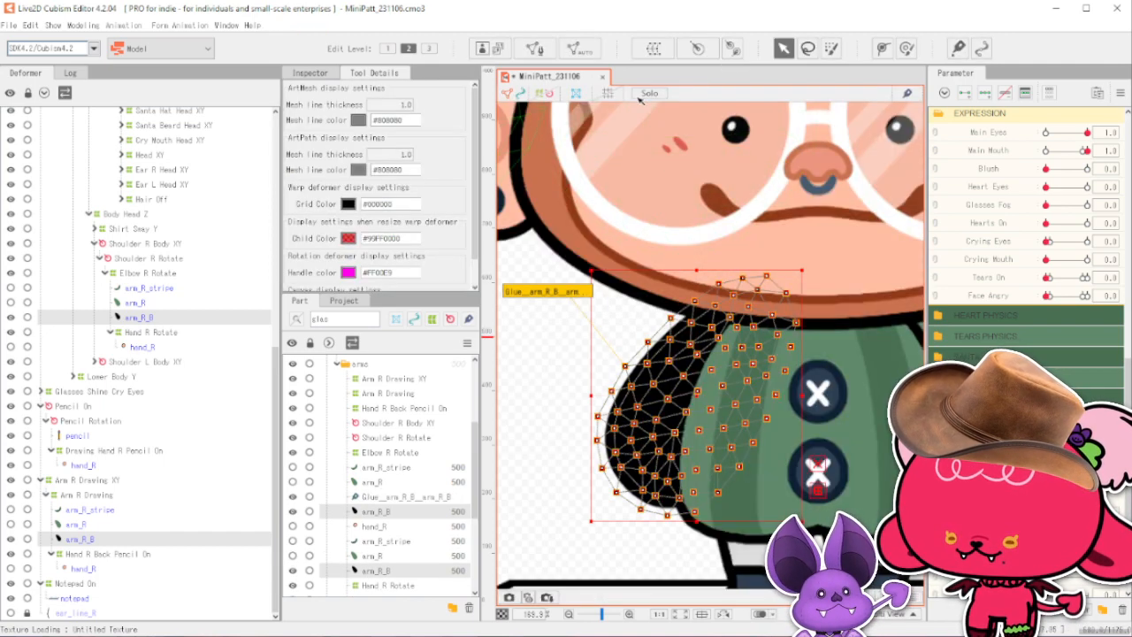
# Enlarge the glue weight brush to 332.9 px and paint the entire arm_R_B glue fully red.
pyautogui.click(114, 544)
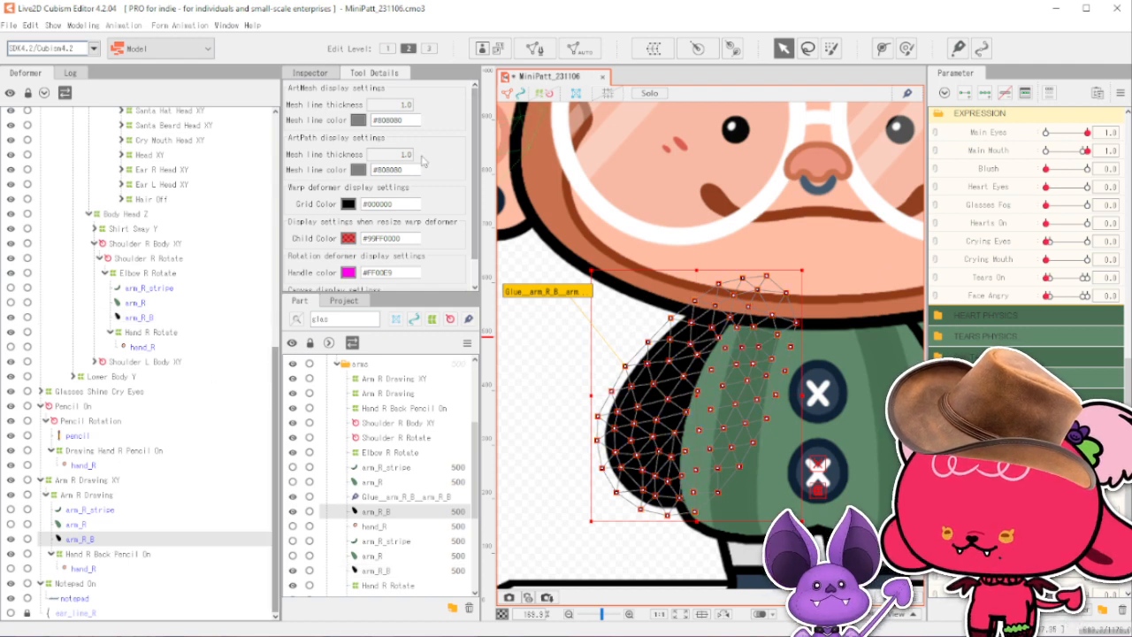
pyautogui.click(538, 292)
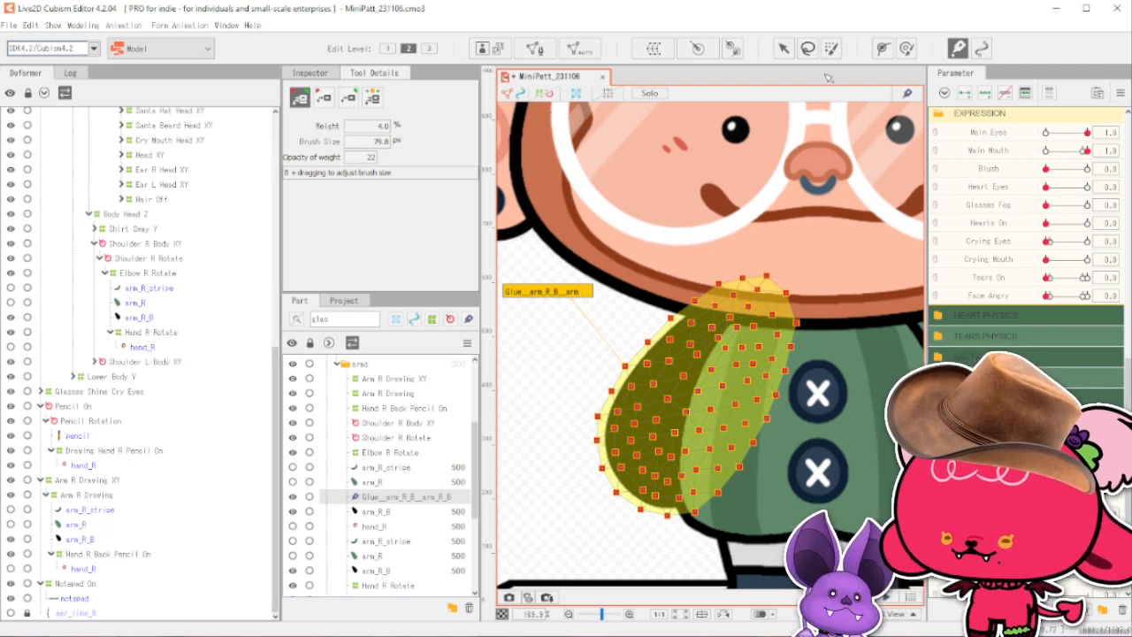
pyautogui.press('b')
pyautogui.moveTo(665, 198); pyautogui.dragTo(678, 448)
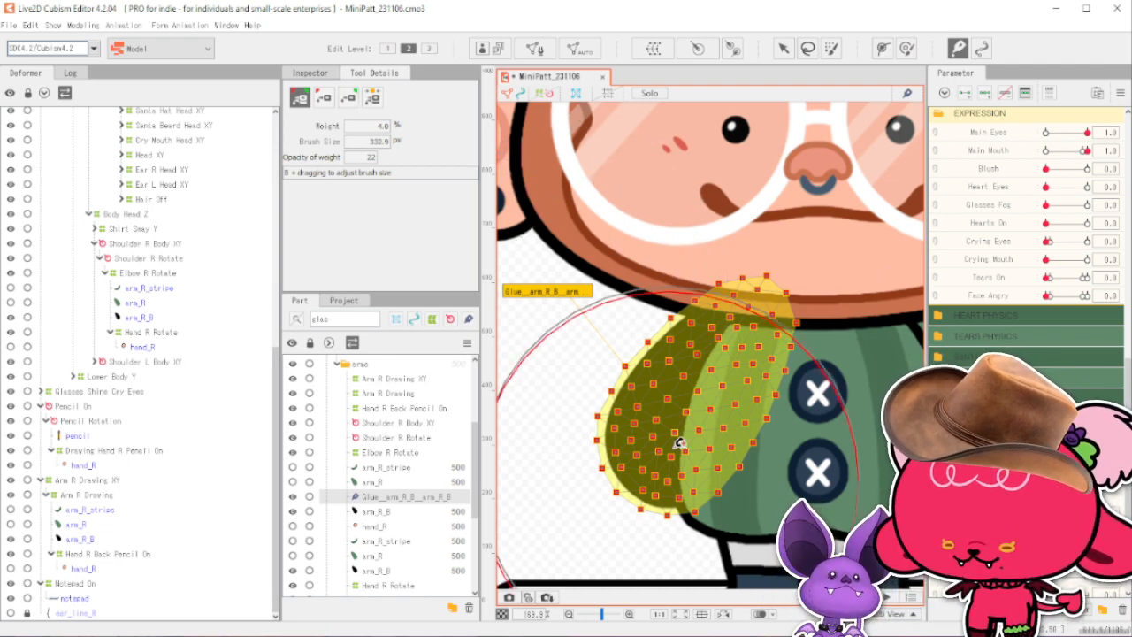
pyautogui.moveTo(754, 297)
pyautogui.mouseDown()
pyautogui.moveTo(759, 356)
pyautogui.moveTo(687, 446)
pyautogui.moveTo(651, 436)
pyautogui.moveTo(681, 365)
pyautogui.moveTo(705, 394)
pyautogui.mouseUp()
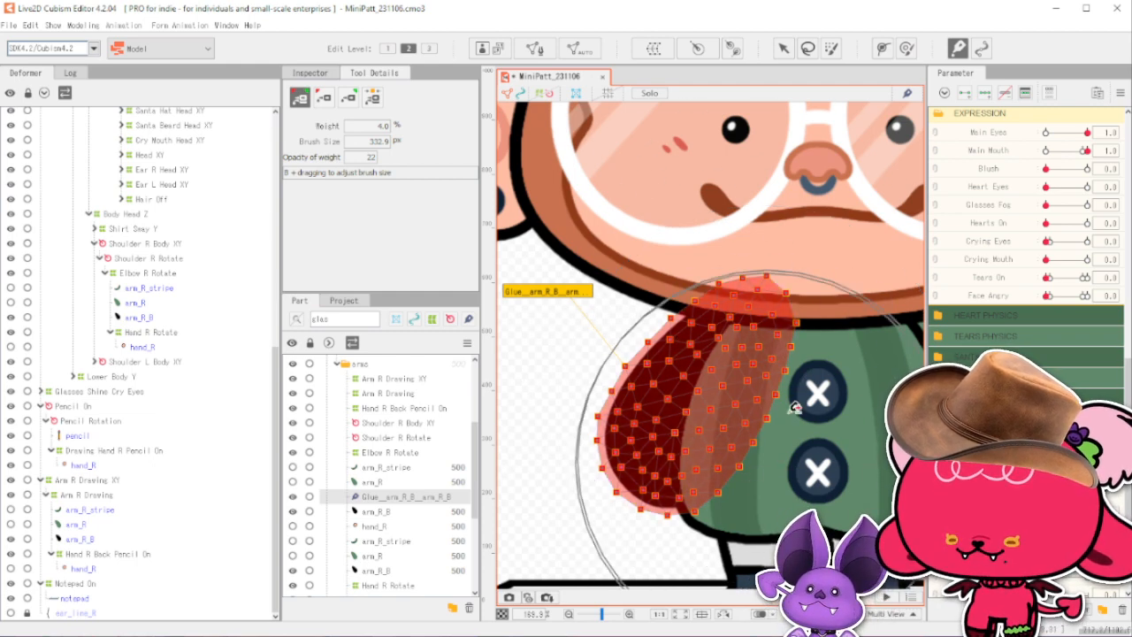
# Test the glue by selecting each arm_R_B mesh and moving the one under Arm R Drawing, restoring its position.
pyautogui.click(783, 49)
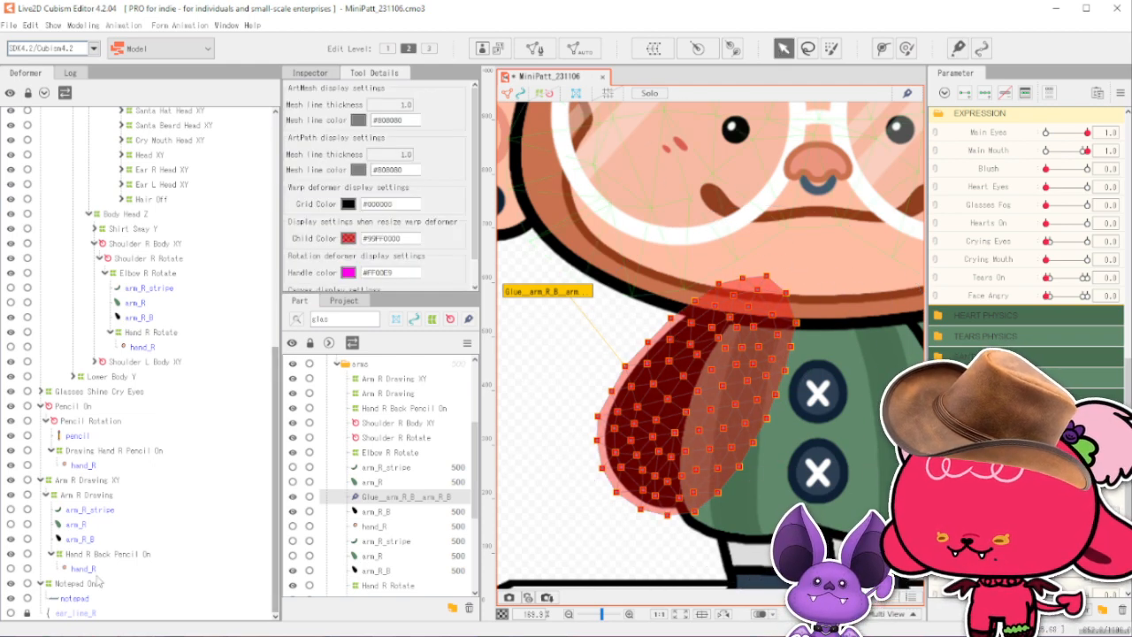
pyautogui.click(88, 539)
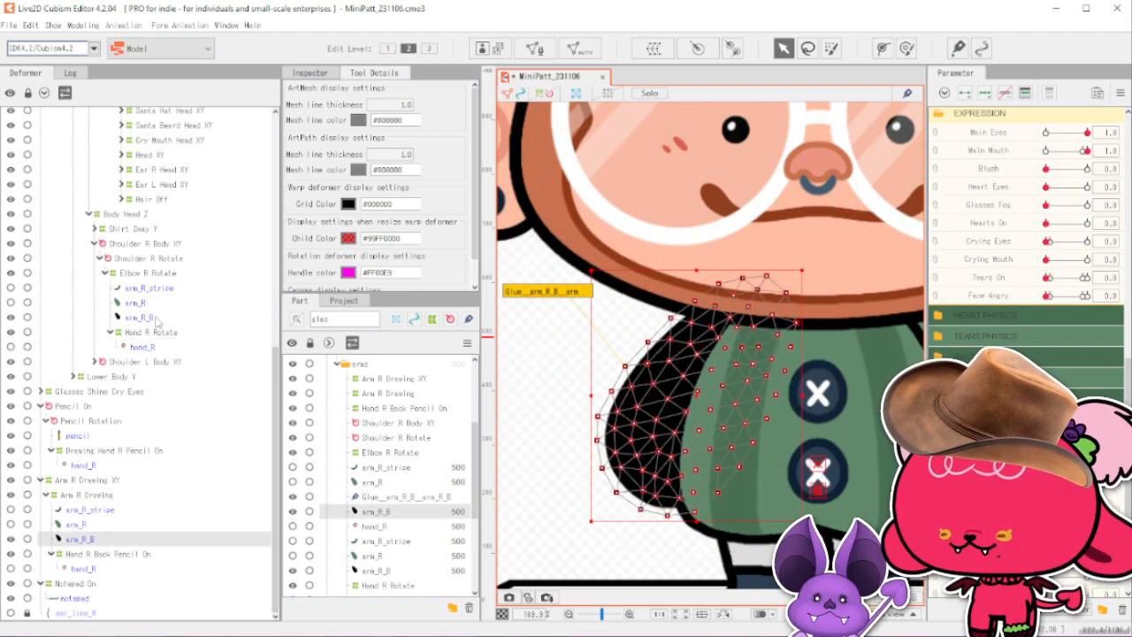
pyautogui.click(151, 318)
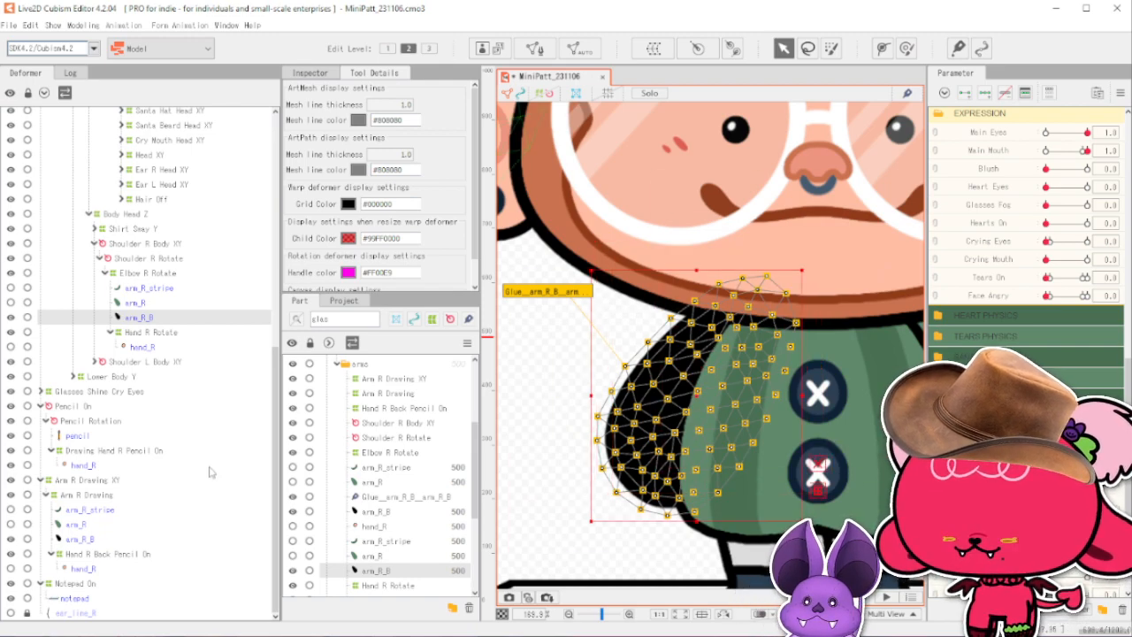
pyautogui.click(108, 537)
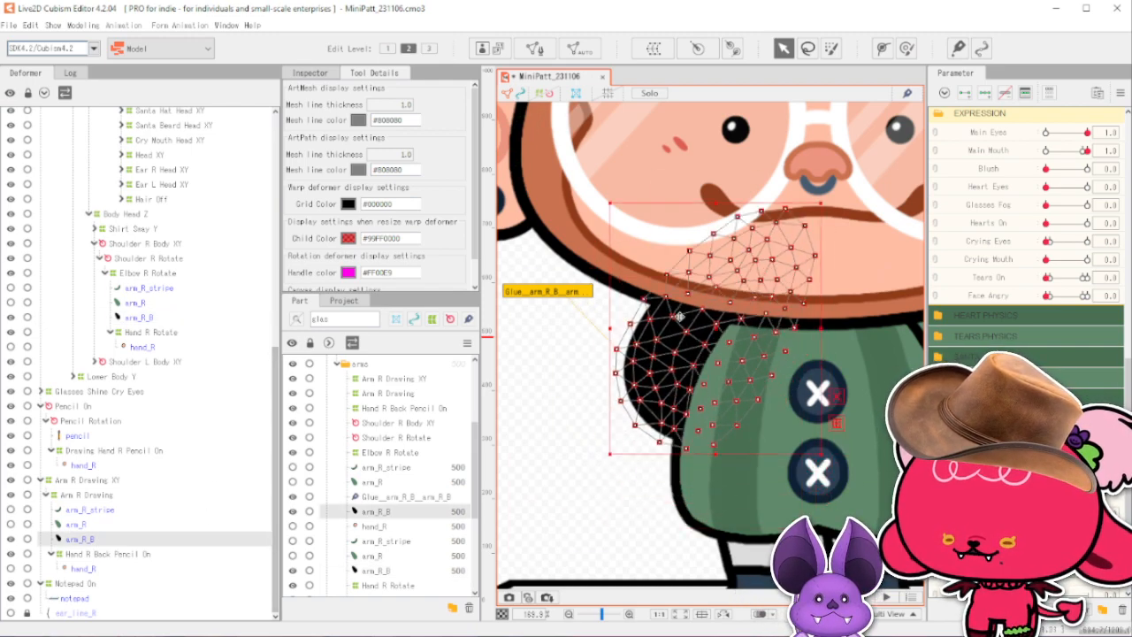
pyautogui.moveTo(596, 424); pyautogui.dragTo(690, 406)
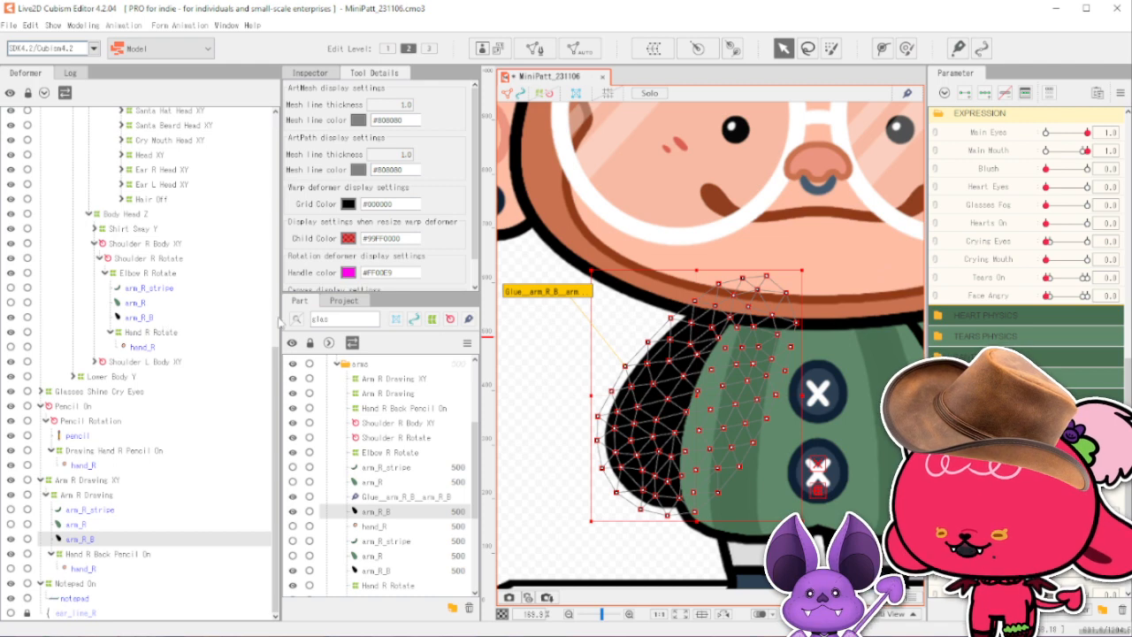
# Open the arm_R_B glue for weight editing and paint its shoulder end green with the brush enlarged to 253.5 px.
pyautogui.doubleClick(539, 291)
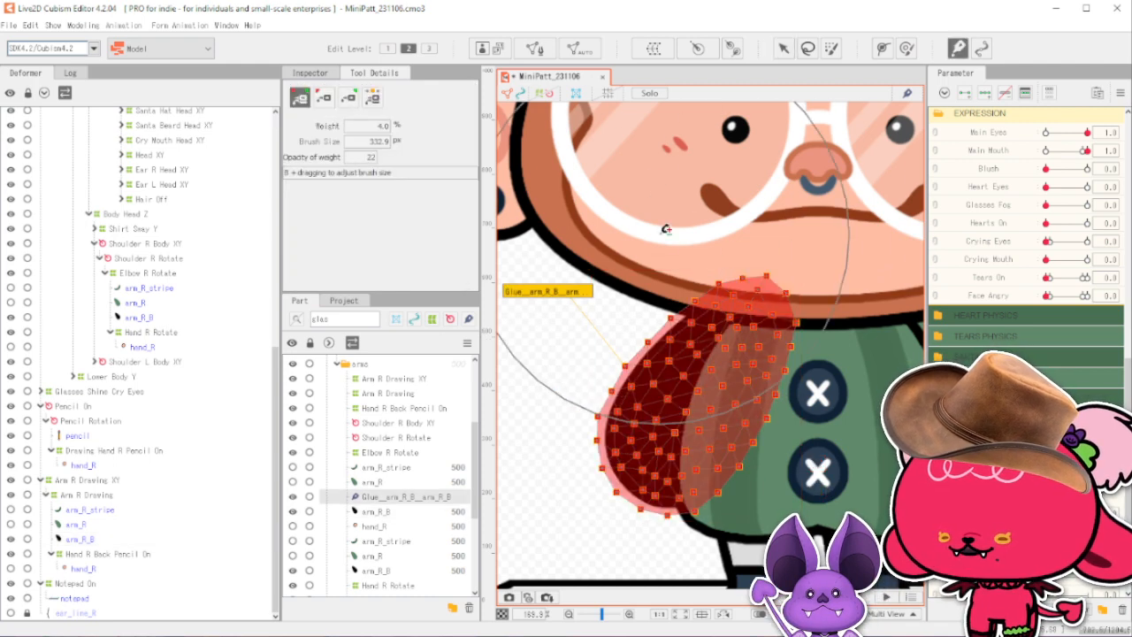
pyautogui.click(373, 97)
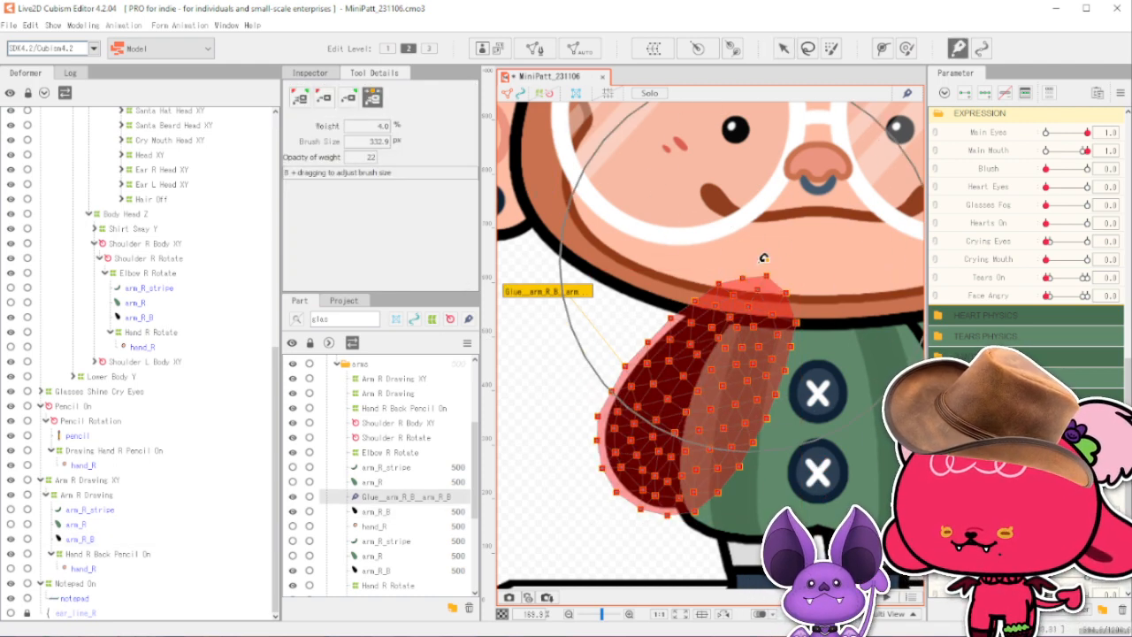
pyautogui.click(301, 99)
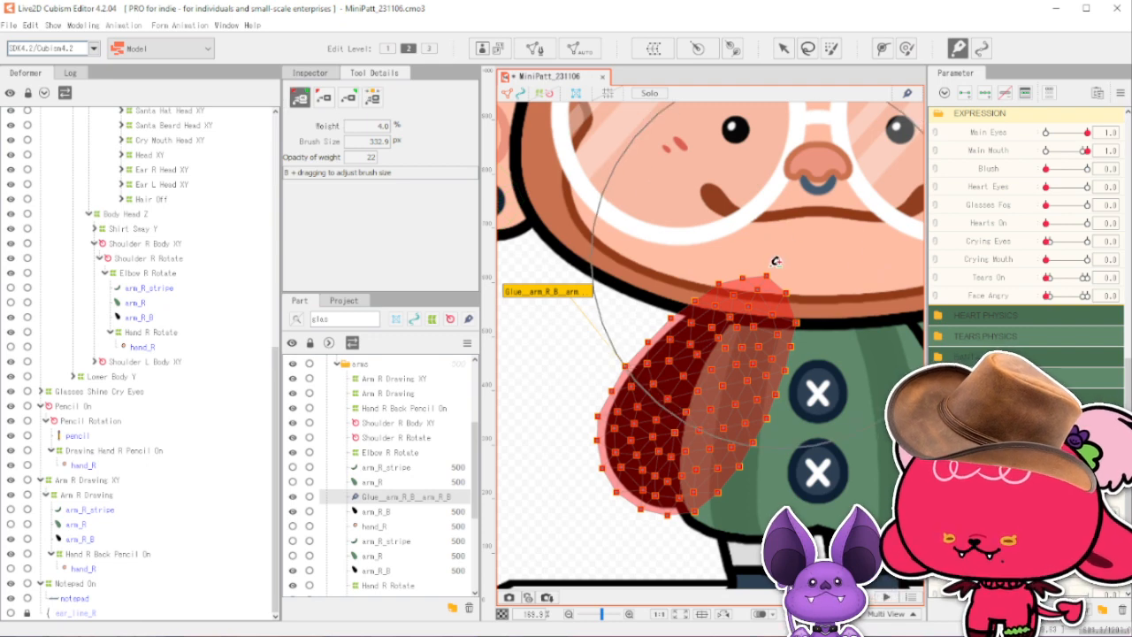
pyautogui.press('b')
pyautogui.moveTo(722, 310)
pyautogui.mouseDown()
pyautogui.moveTo(718, 277)
pyautogui.moveTo(732, 250)
pyautogui.moveTo(756, 275)
pyautogui.moveTo(739, 305)
pyautogui.mouseUp()
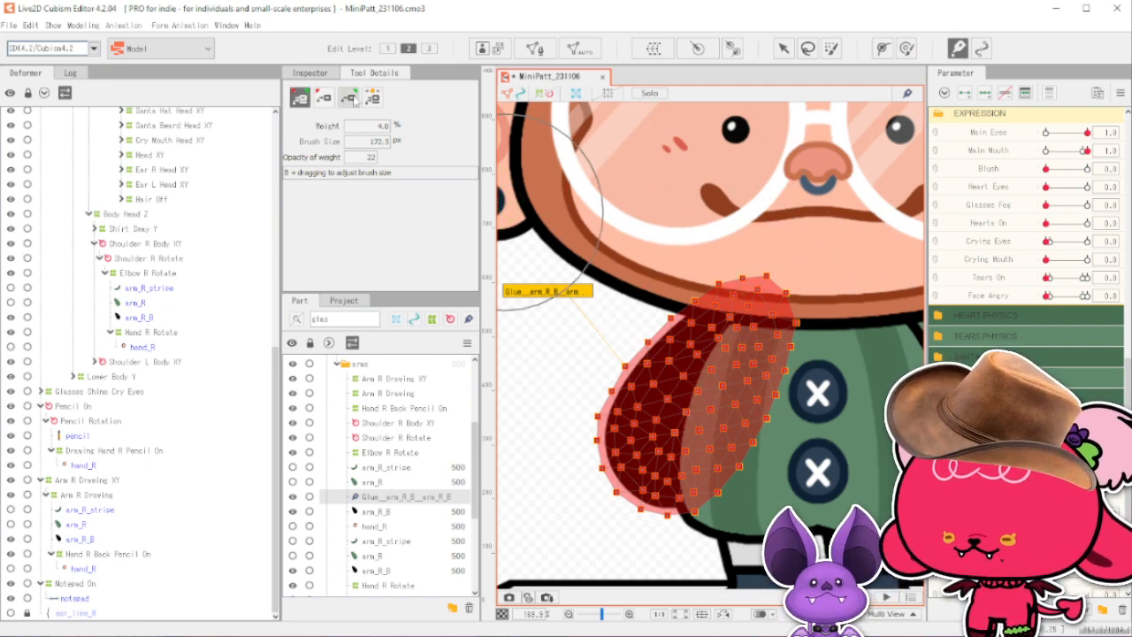
pyautogui.click(323, 98)
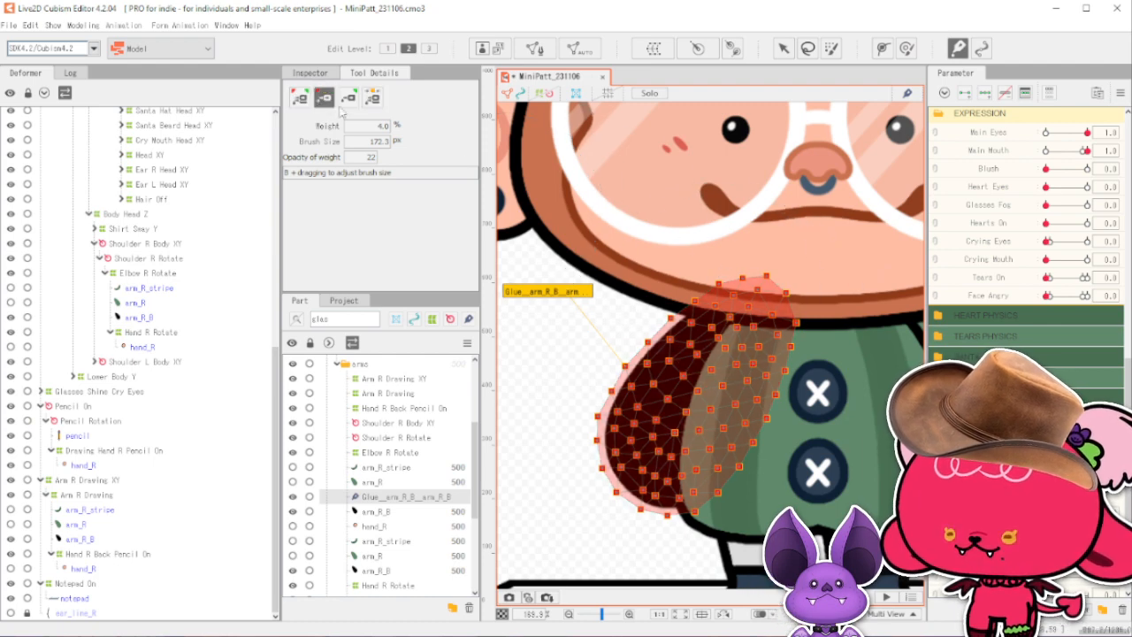
pyautogui.click(349, 97)
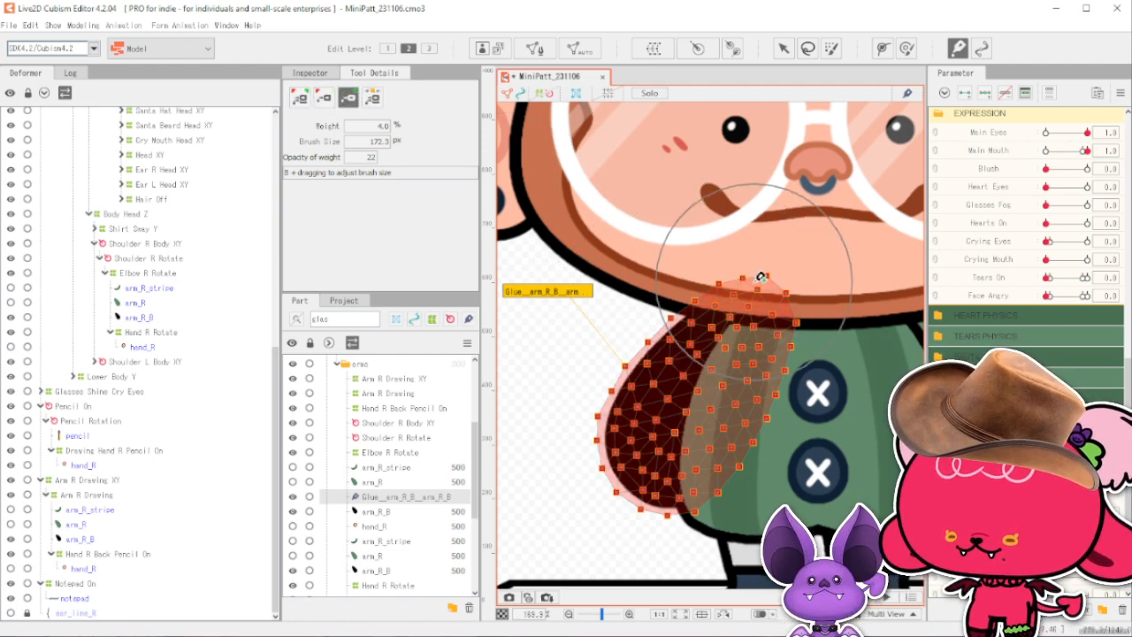
pyautogui.moveTo(735, 291)
pyautogui.mouseDown()
pyautogui.moveTo(786, 302)
pyautogui.moveTo(717, 281)
pyautogui.moveTo(744, 287)
pyautogui.moveTo(721, 275)
pyautogui.moveTo(724, 257)
pyautogui.moveTo(755, 309)
pyautogui.moveTo(746, 259)
pyautogui.moveTo(732, 256)
pyautogui.moveTo(763, 280)
pyautogui.moveTo(733, 243)
pyautogui.moveTo(784, 301)
pyautogui.moveTo(718, 256)
pyautogui.moveTo(798, 312)
pyautogui.moveTo(721, 286)
pyautogui.moveTo(778, 322)
pyautogui.mouseUp()
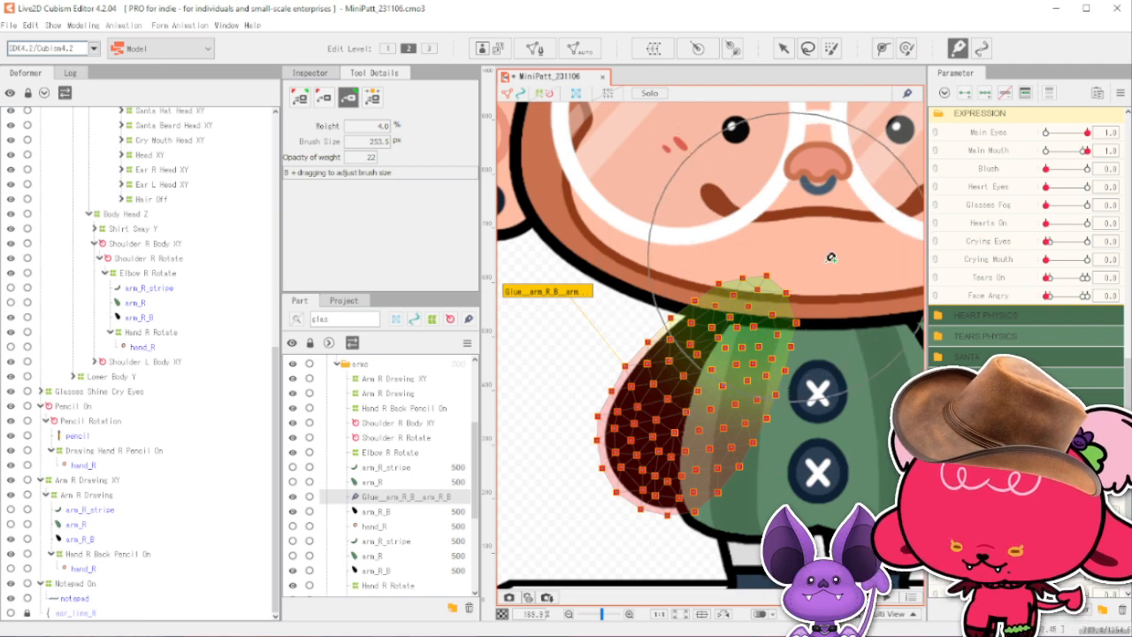
# Blend the glue weights between the green shoulder end and the red lower arm, undoing the excess smoothing.
pyautogui.click(373, 96)
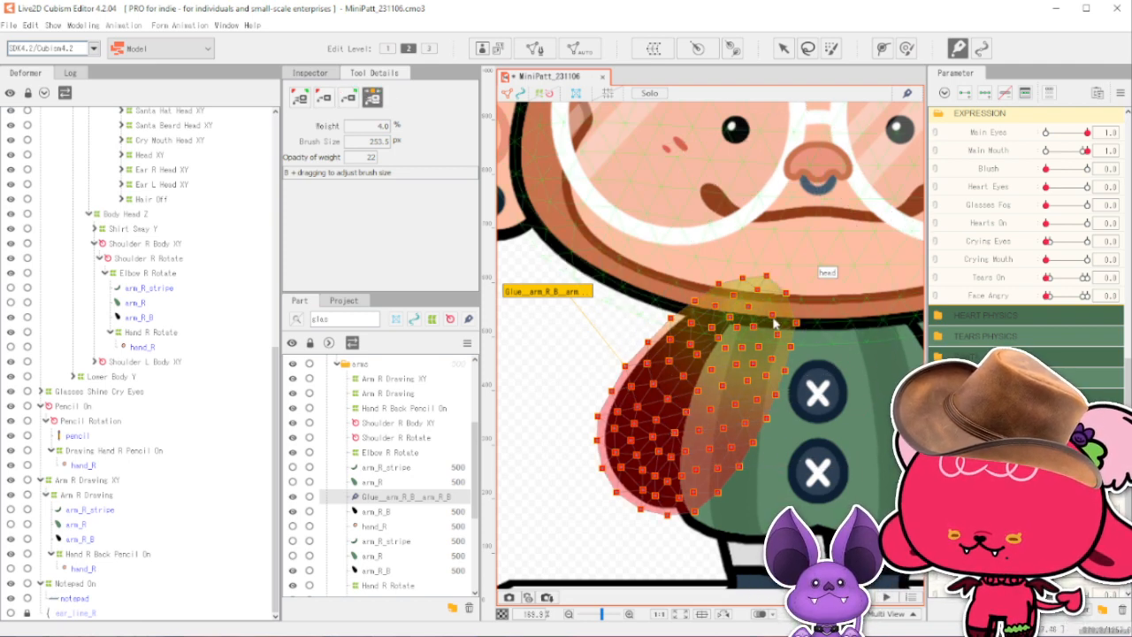
pyautogui.moveTo(776, 308)
pyautogui.mouseDown()
pyautogui.moveTo(790, 276)
pyautogui.moveTo(730, 268)
pyautogui.moveTo(779, 290)
pyautogui.moveTo(741, 329)
pyautogui.moveTo(799, 300)
pyautogui.mouseUp()
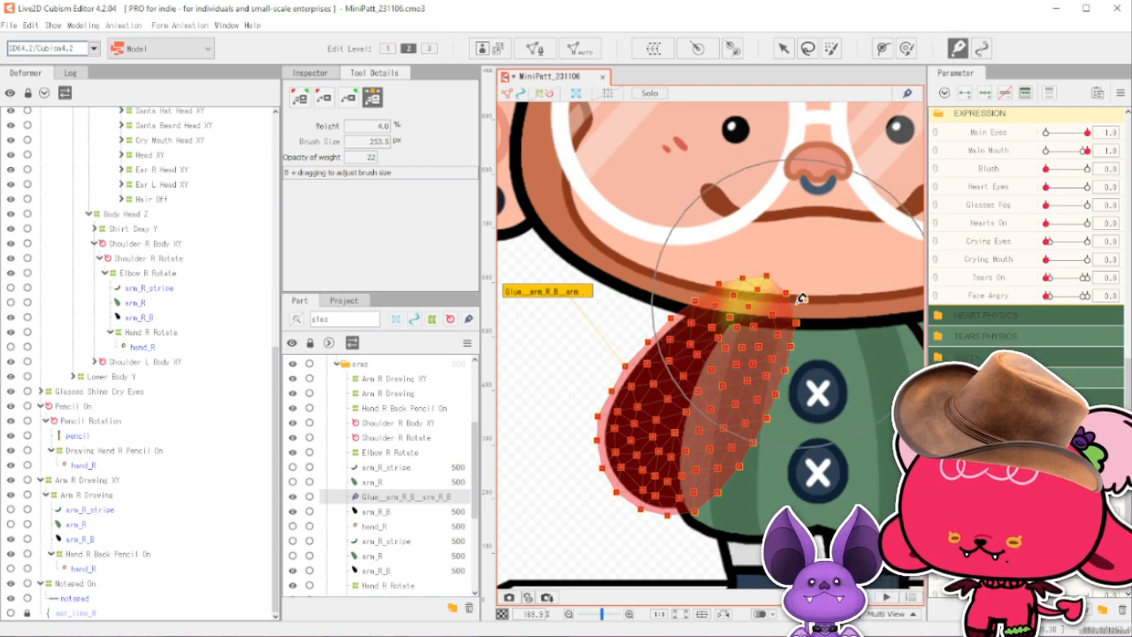
pyautogui.hotkey('ctrl', 'z')
pyautogui.hotkey('ctrl', 'z')
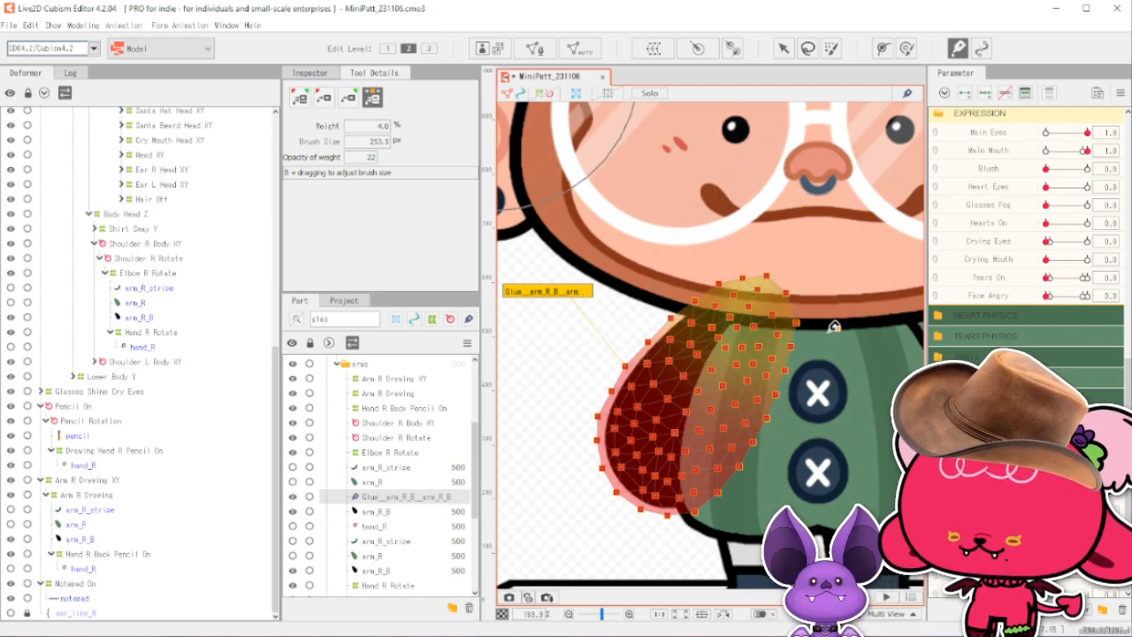
pyautogui.hotkey('ctrl', 'z')
pyautogui.hotkey('ctrl', 'y')
pyautogui.hotkey('ctrl', 'z')
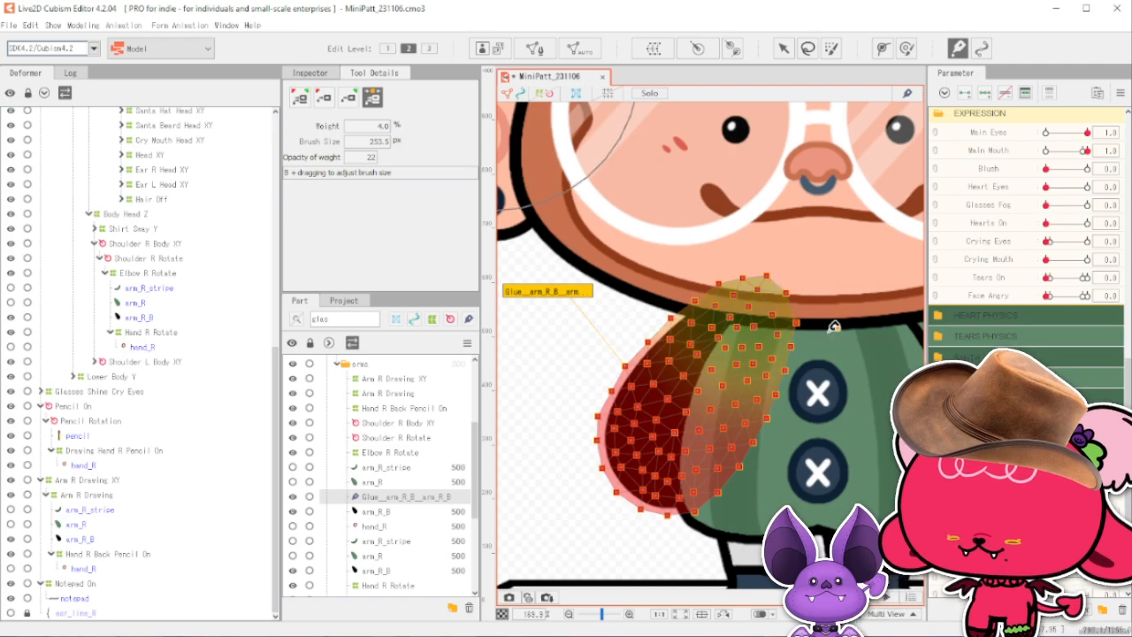
pyautogui.hotkey('ctrl', 'y')
pyautogui.hotkey('ctrl', 'z')
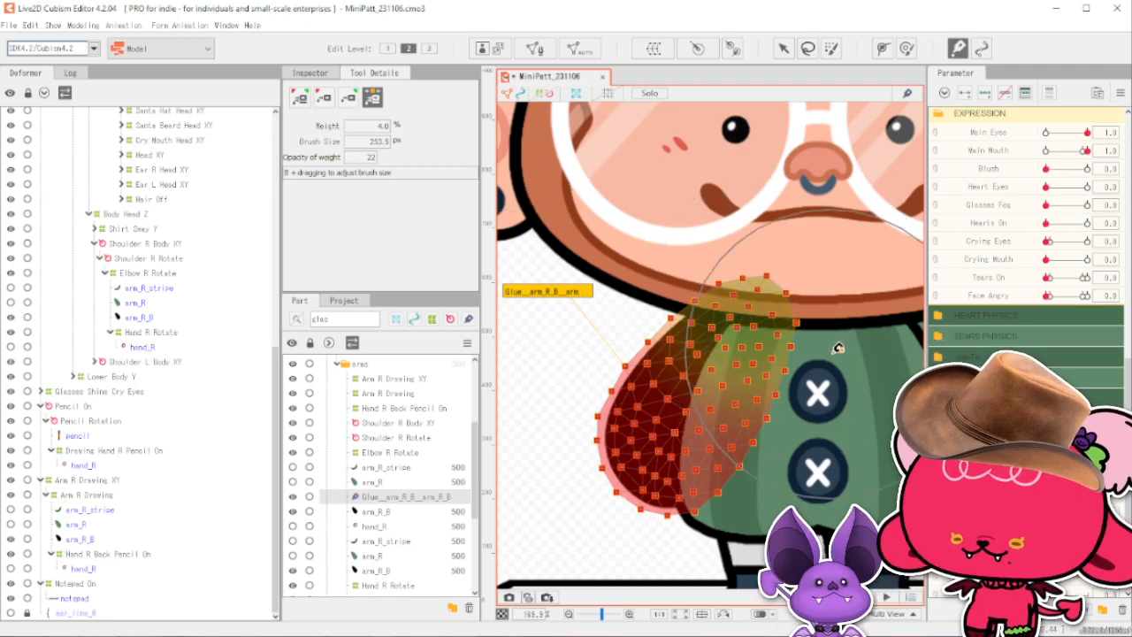
# Move the arm away with its parameter and examine how the two glued arm_R_B meshes stretch from shoulder to hand.
pyautogui.moveTo(1067, 496); pyautogui.dragTo(1087, 496)
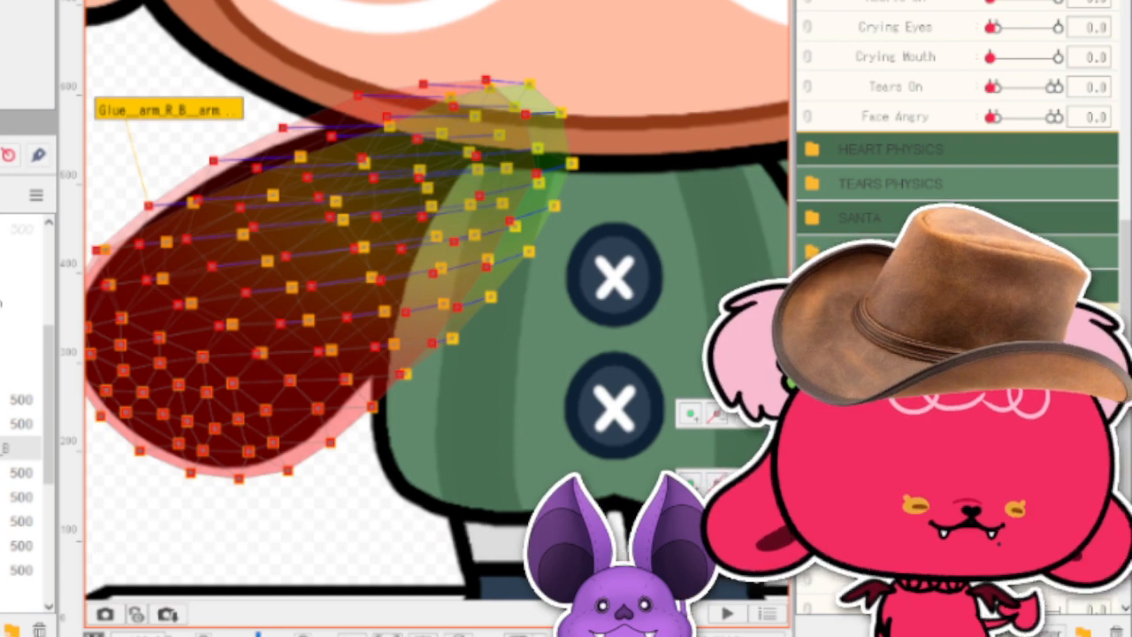
pyautogui.scroll(-6, 677, 222)
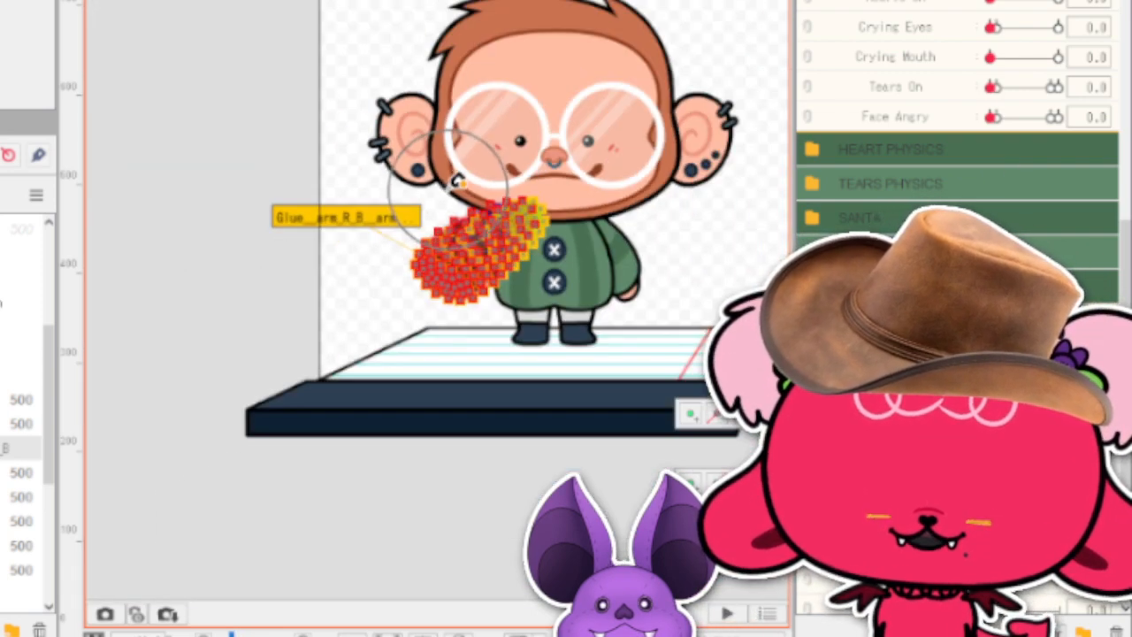
pyautogui.scroll(2, 664, 149)
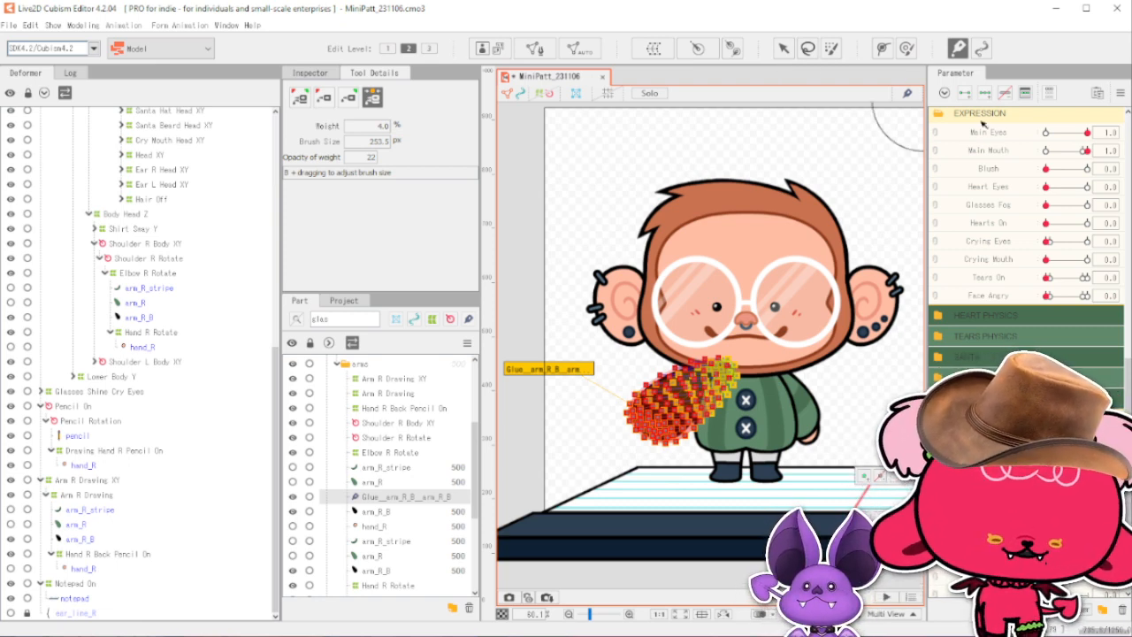
pyautogui.scroll(5, 665, 363)
pyautogui.scroll(-5, 682, 350)
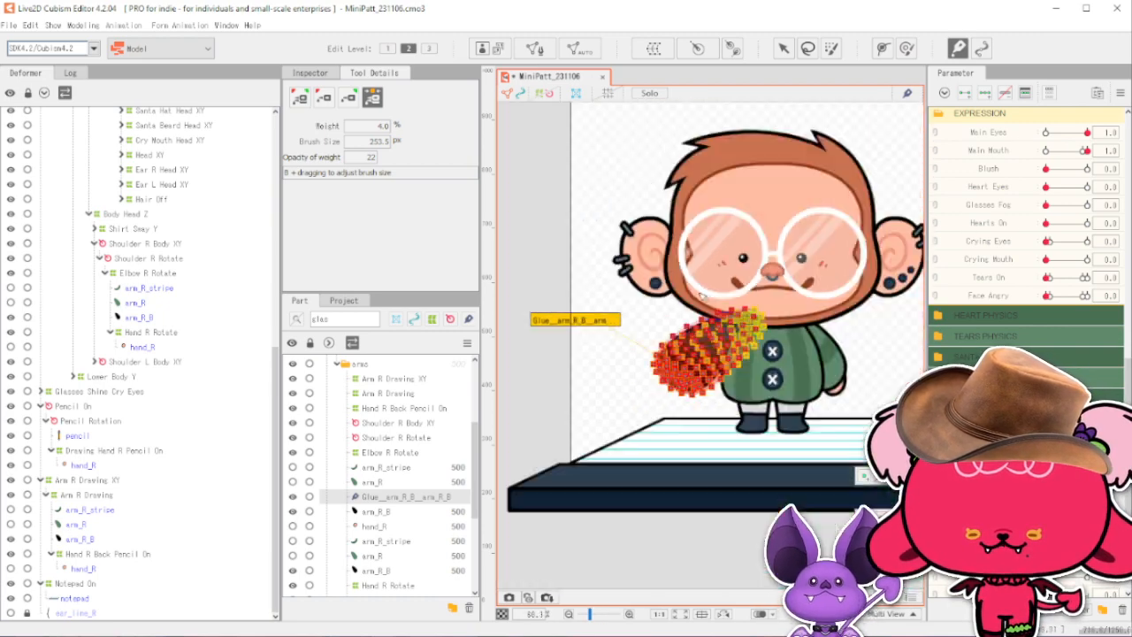
pyautogui.scroll(3, 744, 345)
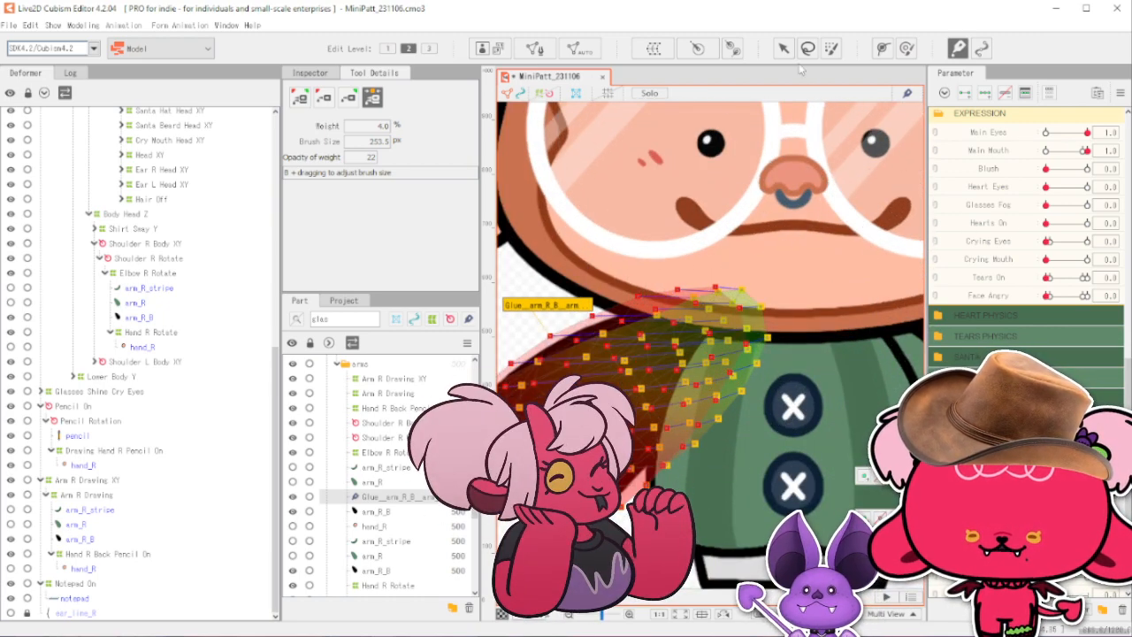
pyautogui.press('v')
pyautogui.scroll(-3, 750, 254)
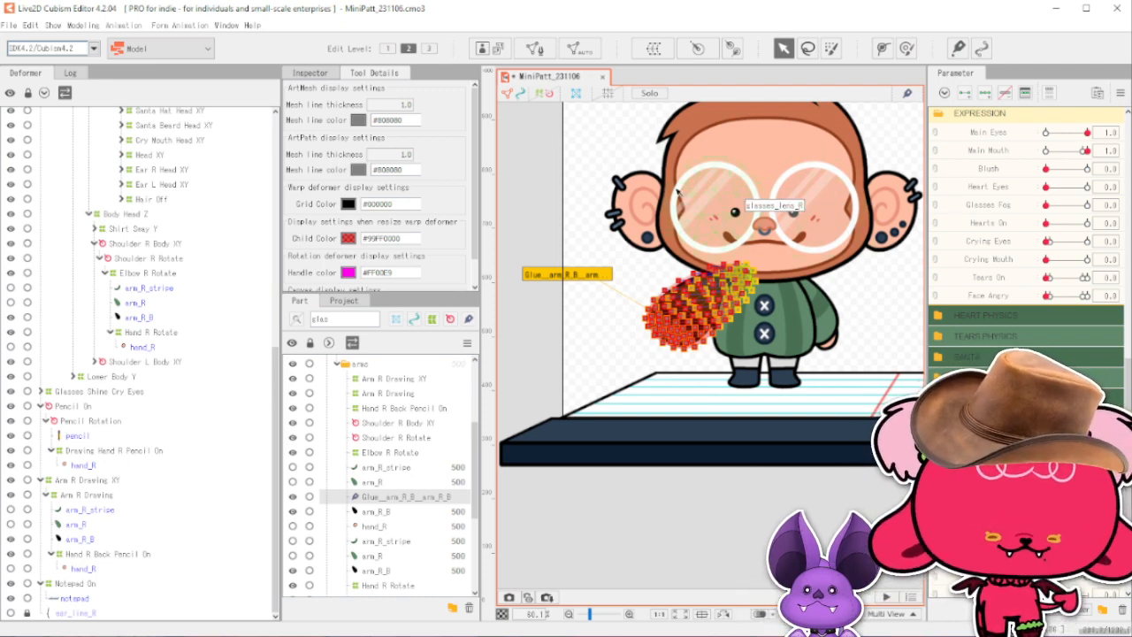
pyautogui.scroll(3, 748, 269)
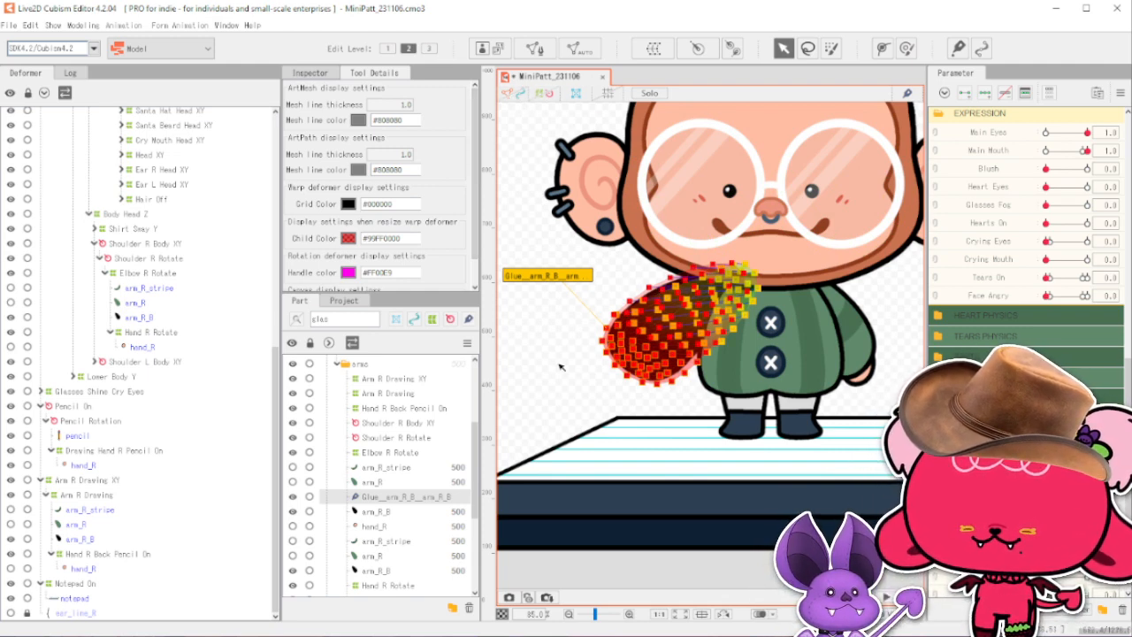
# Deselect the glue and test the arm by swinging Head X Aug and Body X Aug and raising Body Y Aug to 10.0.
pyautogui.click(551, 407)
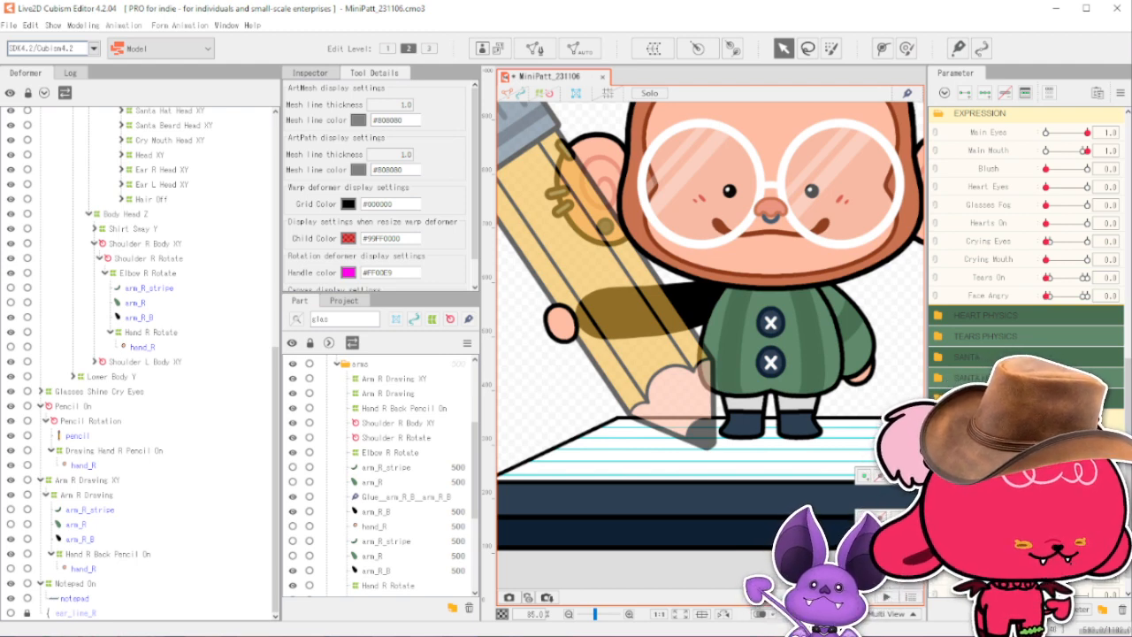
pyautogui.scroll(-2, 688, 420)
pyautogui.scroll(3, 1037, 244)
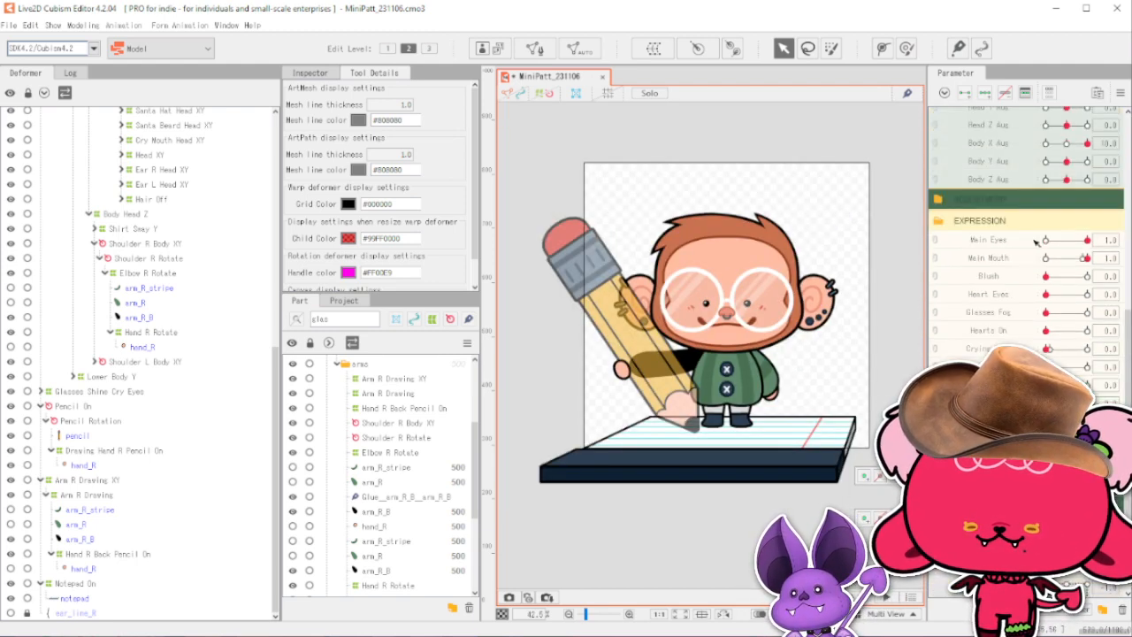
pyautogui.scroll(3, 1037, 243)
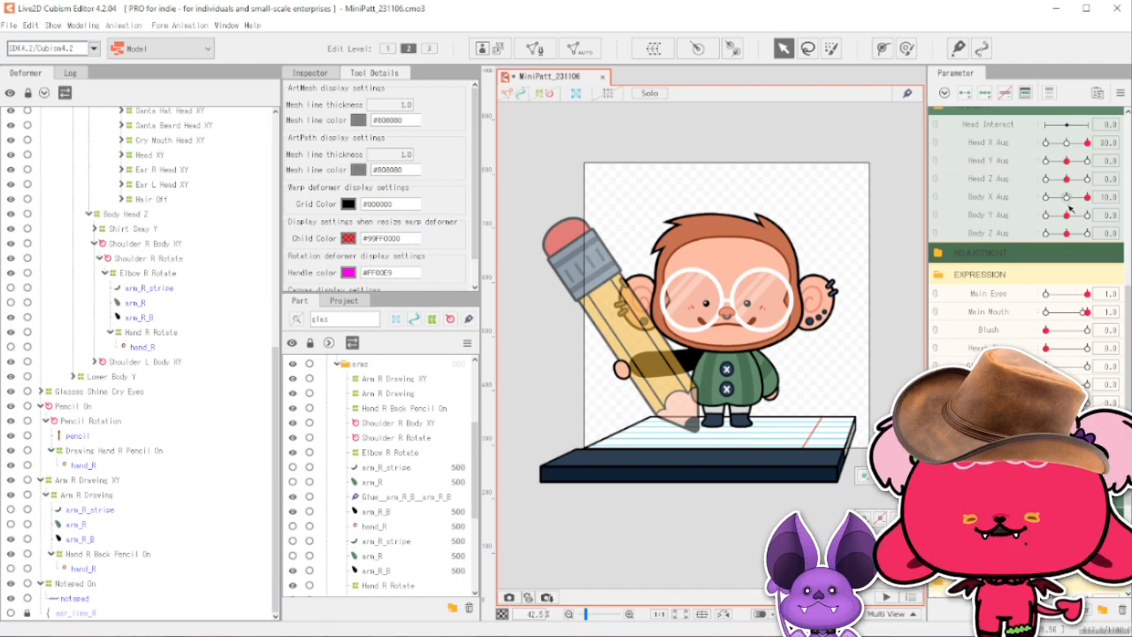
pyautogui.moveTo(1066, 217); pyautogui.dragTo(1097, 214)
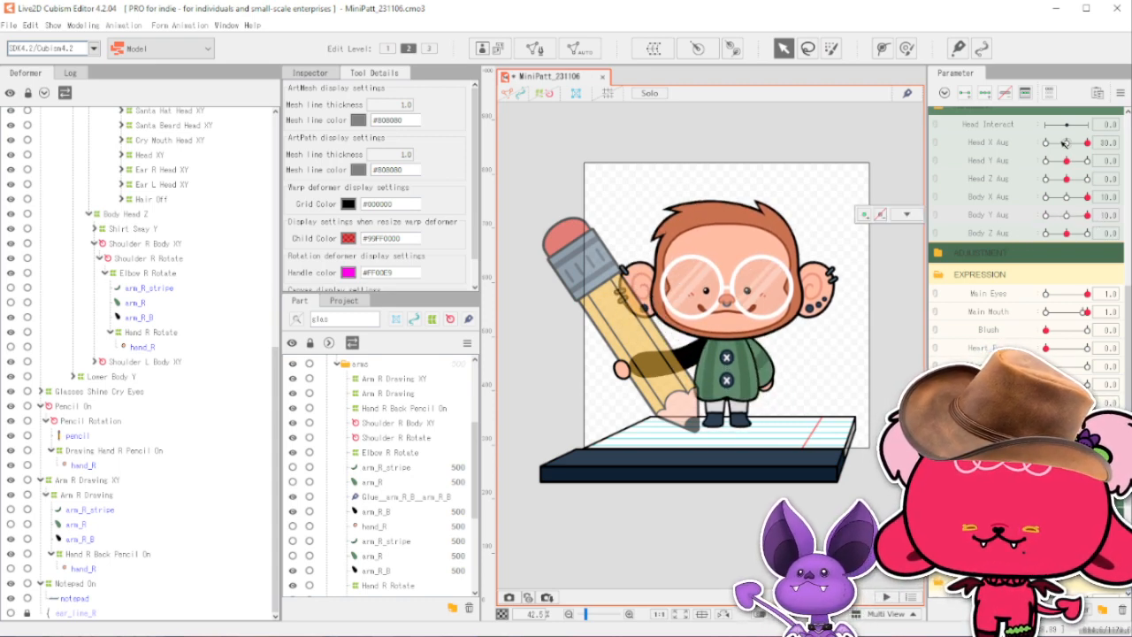
pyautogui.moveTo(1087, 144)
pyautogui.mouseDown()
pyautogui.moveTo(1085, 160)
pyautogui.moveTo(1068, 155)
pyautogui.mouseUp()
pyautogui.moveTo(1087, 197); pyautogui.dragTo(1064, 204)
pyautogui.moveTo(1068, 143); pyautogui.dragTo(1089, 143)
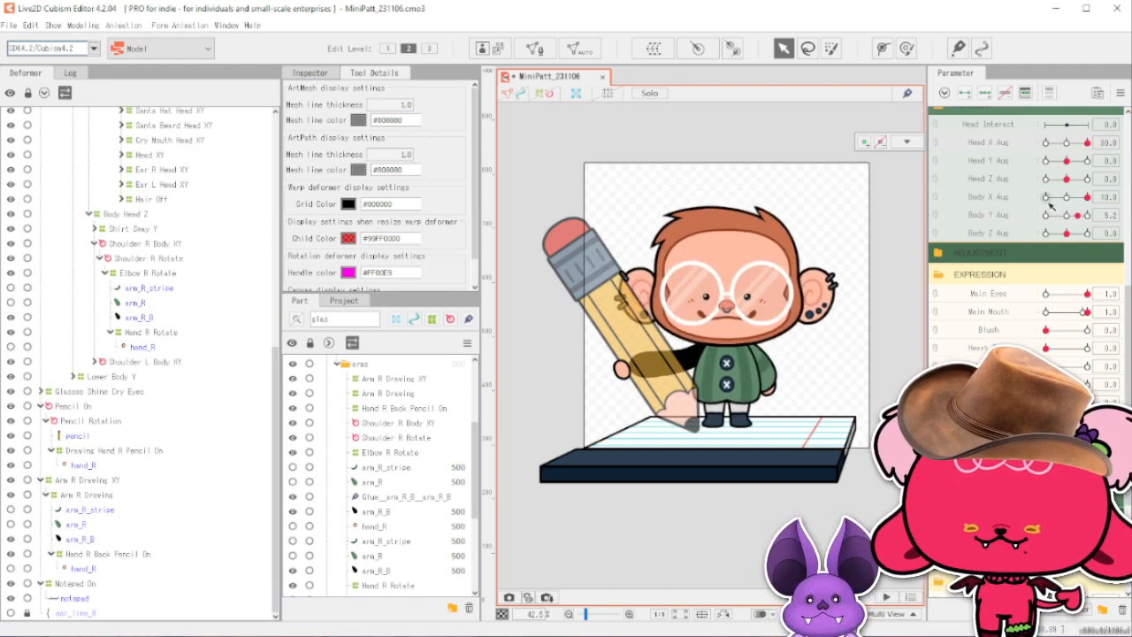
pyautogui.moveTo(1079, 218); pyautogui.dragTo(1098, 215)
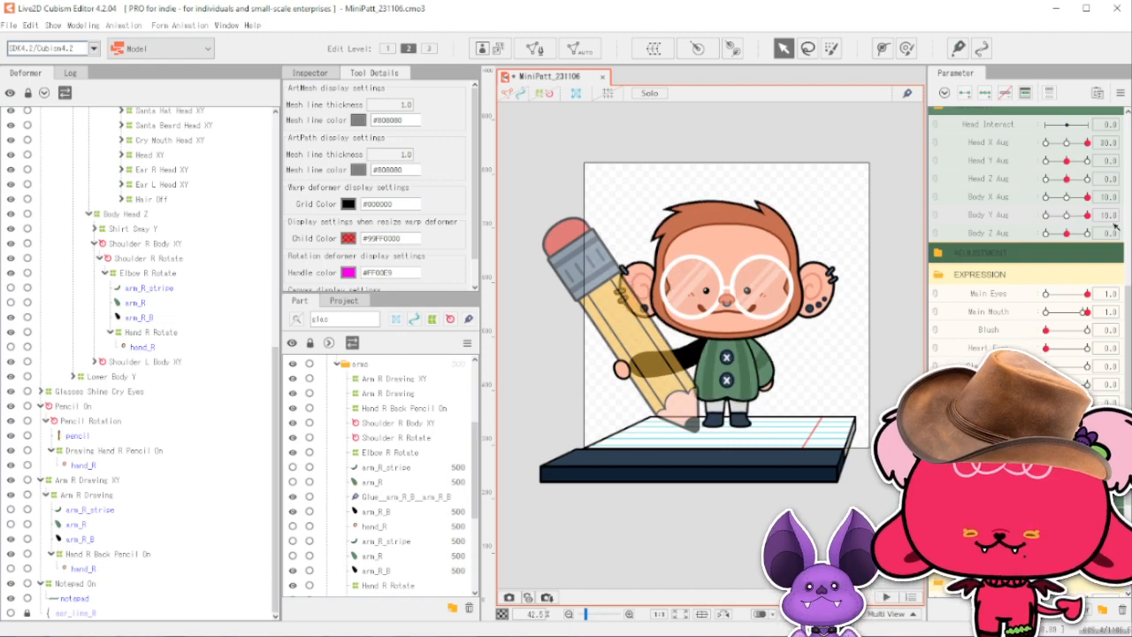
# Inspect the shoulder joint closely, then tilt the character with Body Z Aug at 10.0 to check the glued arm.
pyautogui.scroll(6, 669, 337)
pyautogui.scroll(-4, 669, 336)
pyautogui.scroll(4, 670, 336)
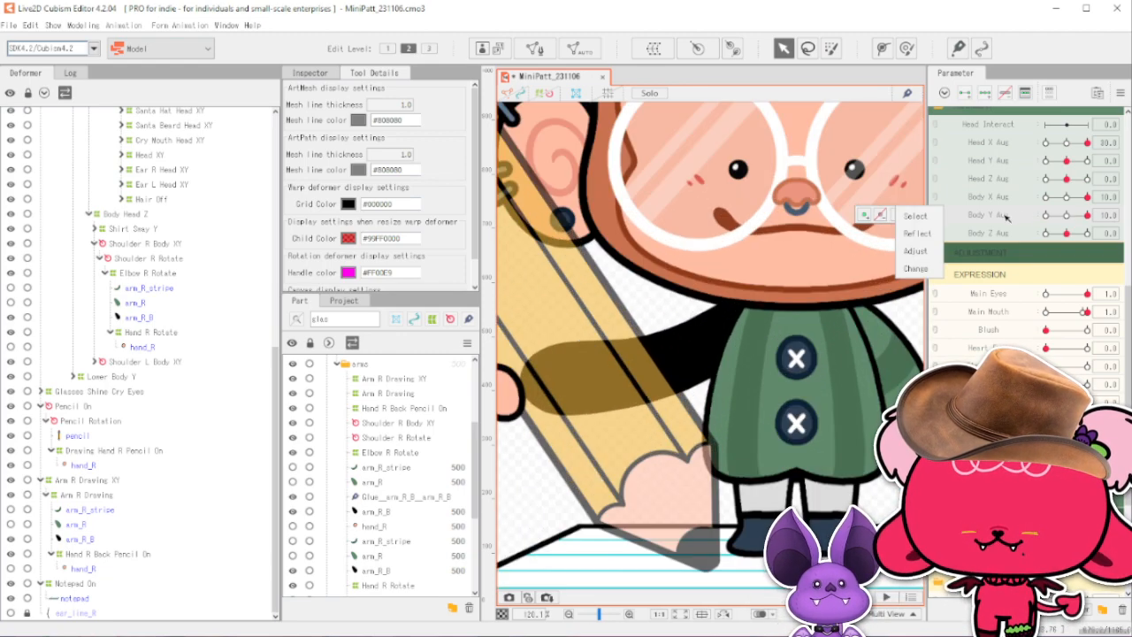
pyautogui.click(1087, 218)
pyautogui.moveTo(1068, 234); pyautogui.dragTo(1113, 247)
pyautogui.scroll(-6, 845, 315)
pyautogui.scroll(-1, 876, 296)
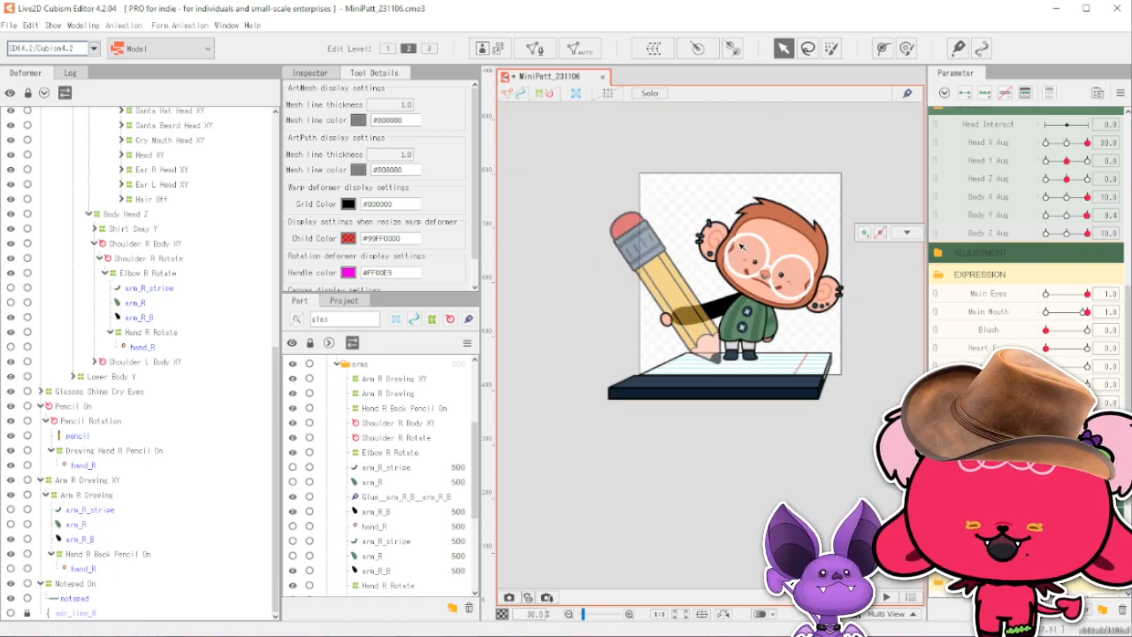
pyautogui.scroll(1, 882, 292)
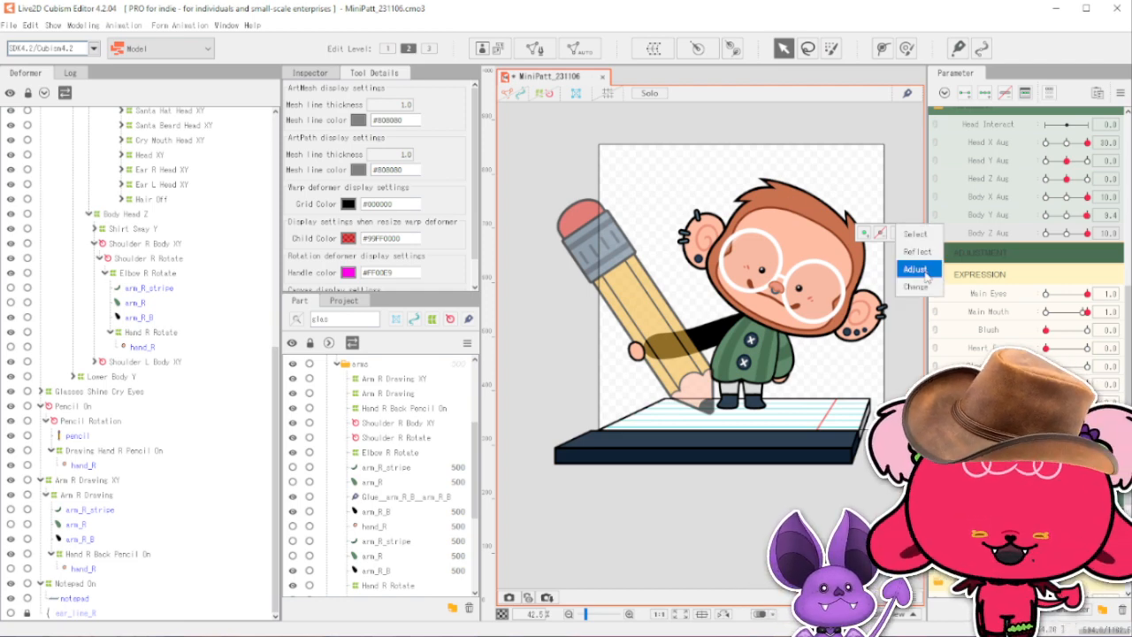
pyautogui.moveTo(1080, 237); pyautogui.dragTo(1093, 239)
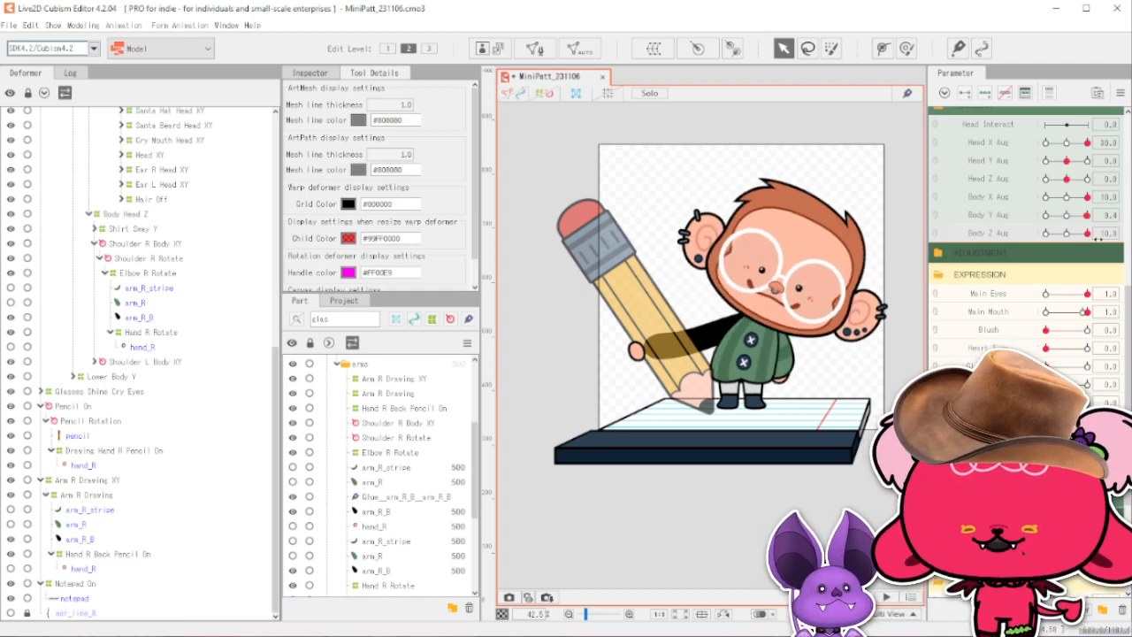
# Return Body Z Aug to 0.0 and set Body Y Aug to 10.0 to check the arm without the body tilt.
pyautogui.scroll(-3, 1097, 237)
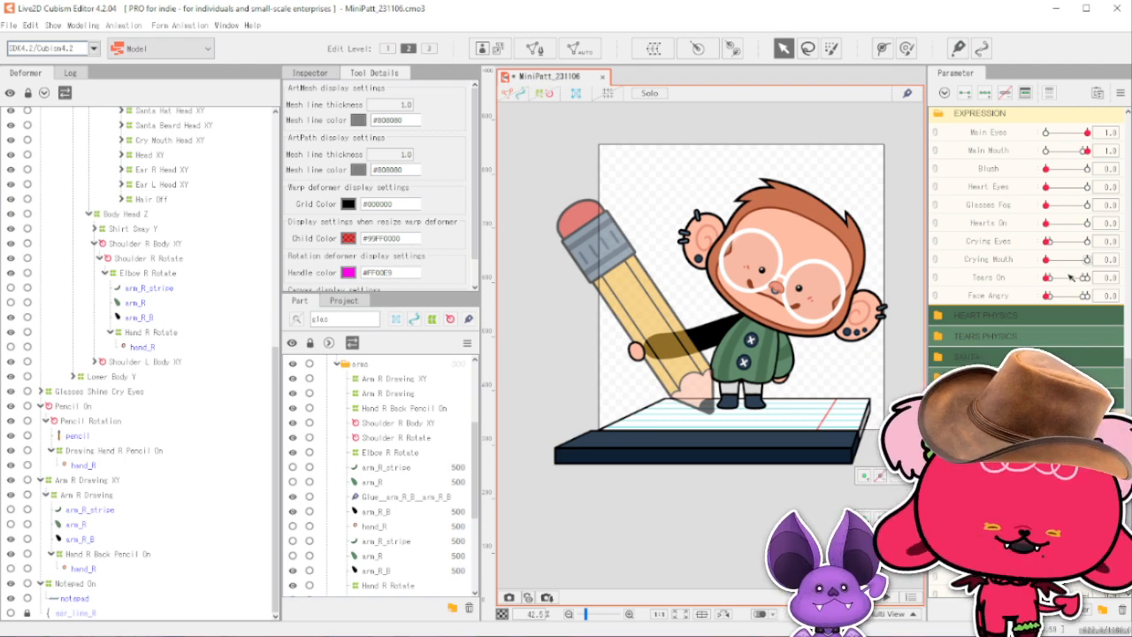
pyautogui.scroll(3, 1048, 296)
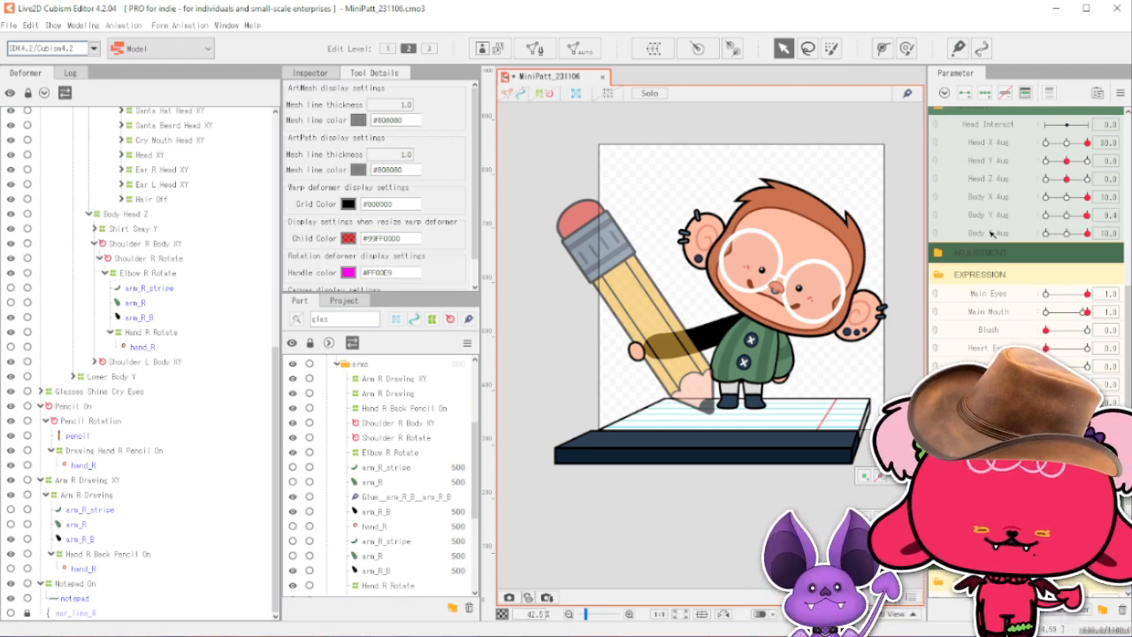
pyautogui.scroll(-2, 1057, 305)
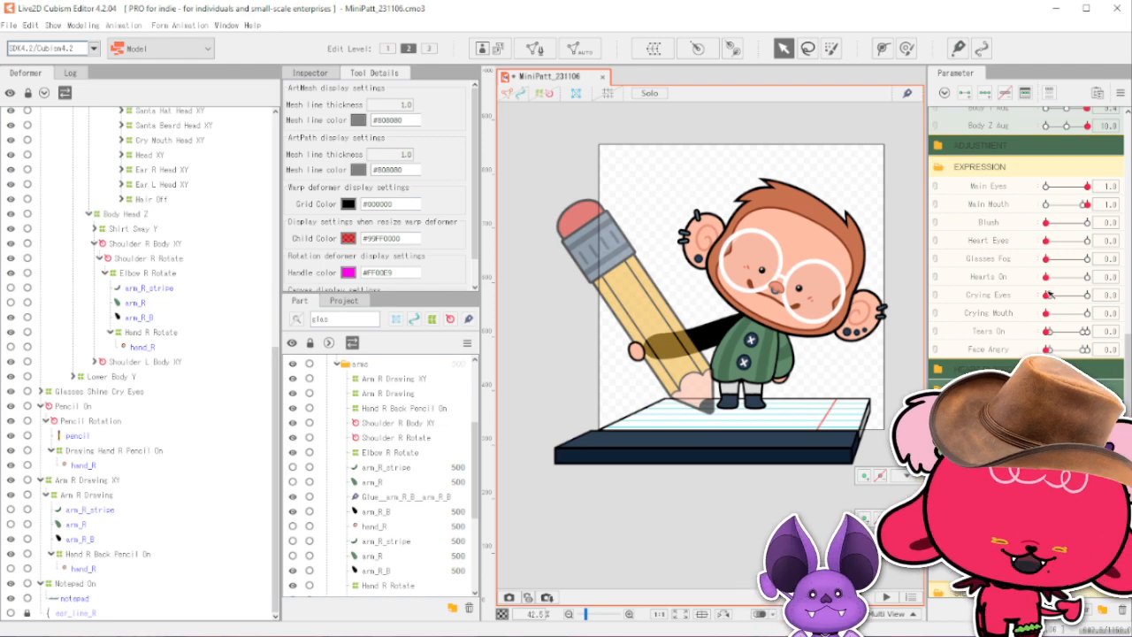
pyautogui.scroll(1, 1040, 301)
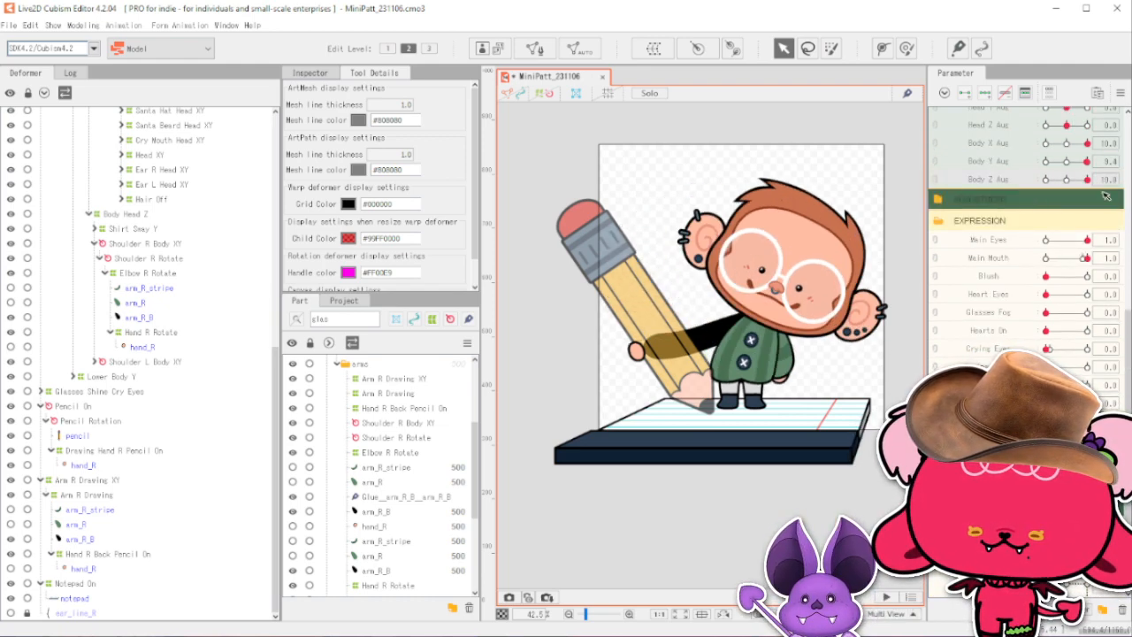
pyautogui.moveTo(1088, 179)
pyautogui.mouseDown()
pyautogui.moveTo(1050, 203)
pyautogui.moveTo(1067, 181)
pyautogui.mouseUp()
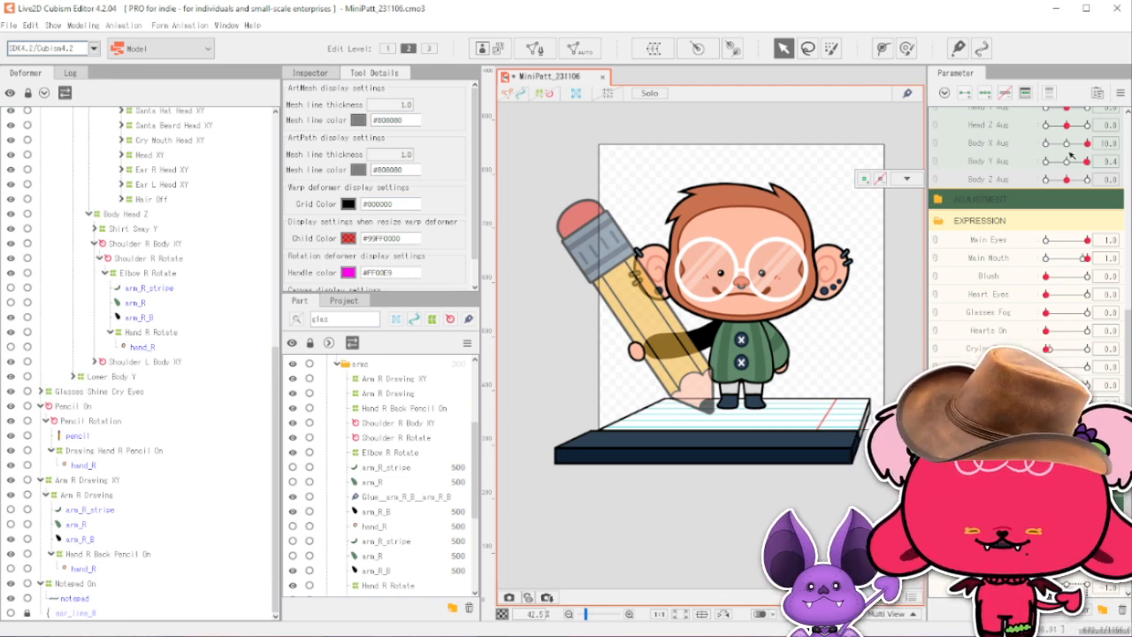
pyautogui.moveTo(1088, 161); pyautogui.dragTo(1067, 184)
pyautogui.click(1066, 182)
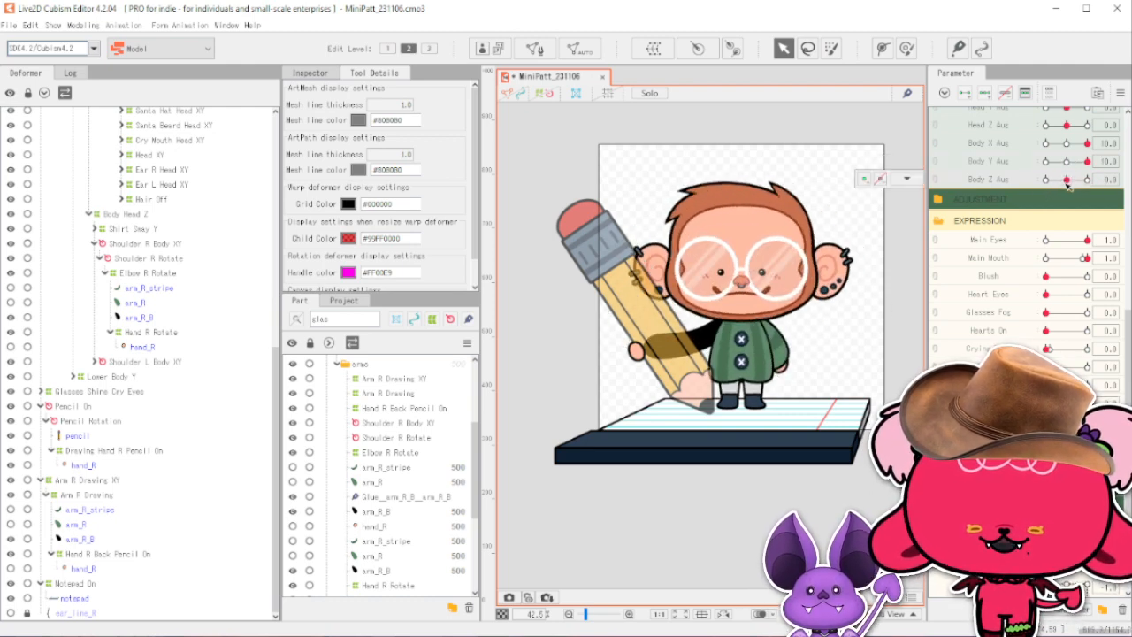
# Select the arm_R_B drawing arm and open its glue for weight editing around the shoulder.
pyautogui.scroll(2, 565, 344)
pyautogui.scroll(2, 825, 327)
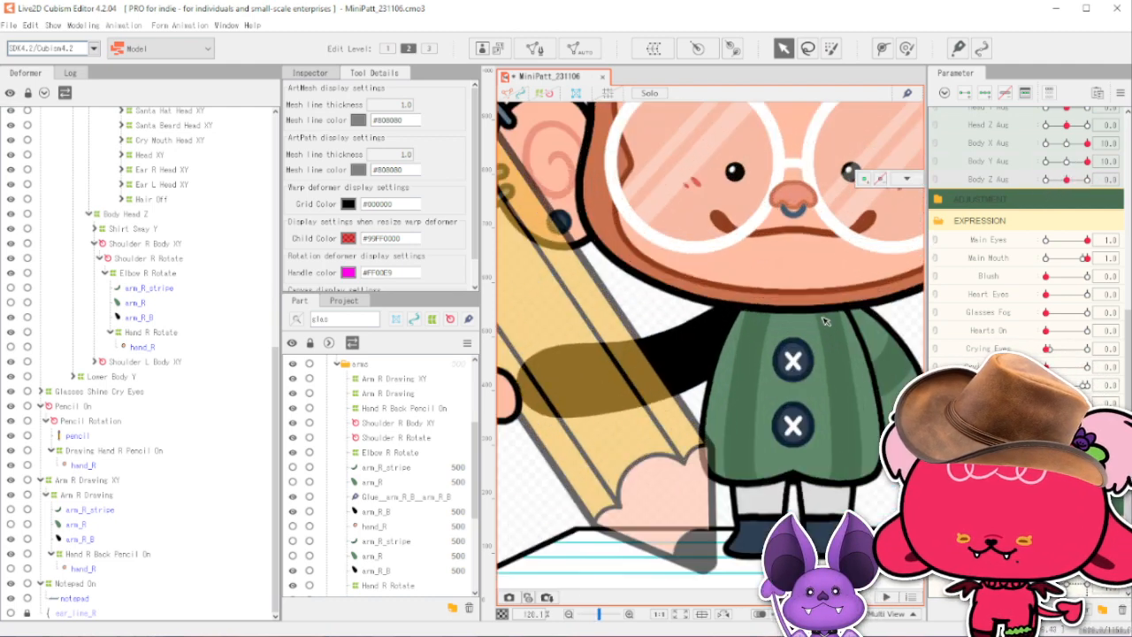
pyautogui.rightClick(712, 377)
pyautogui.click(754, 450)
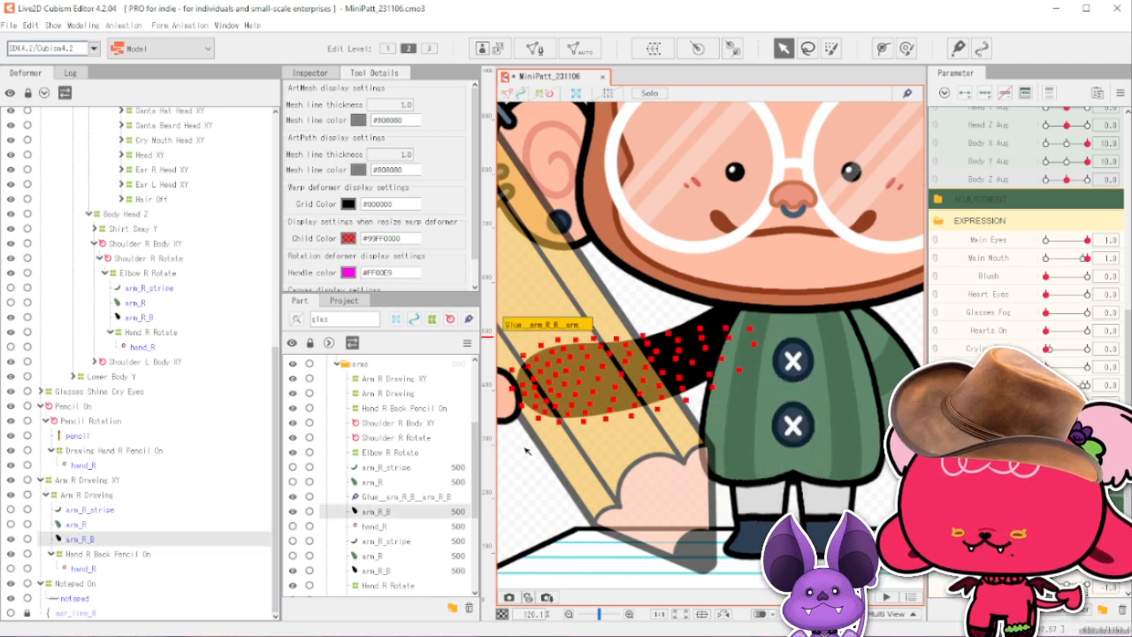
pyautogui.click(557, 325)
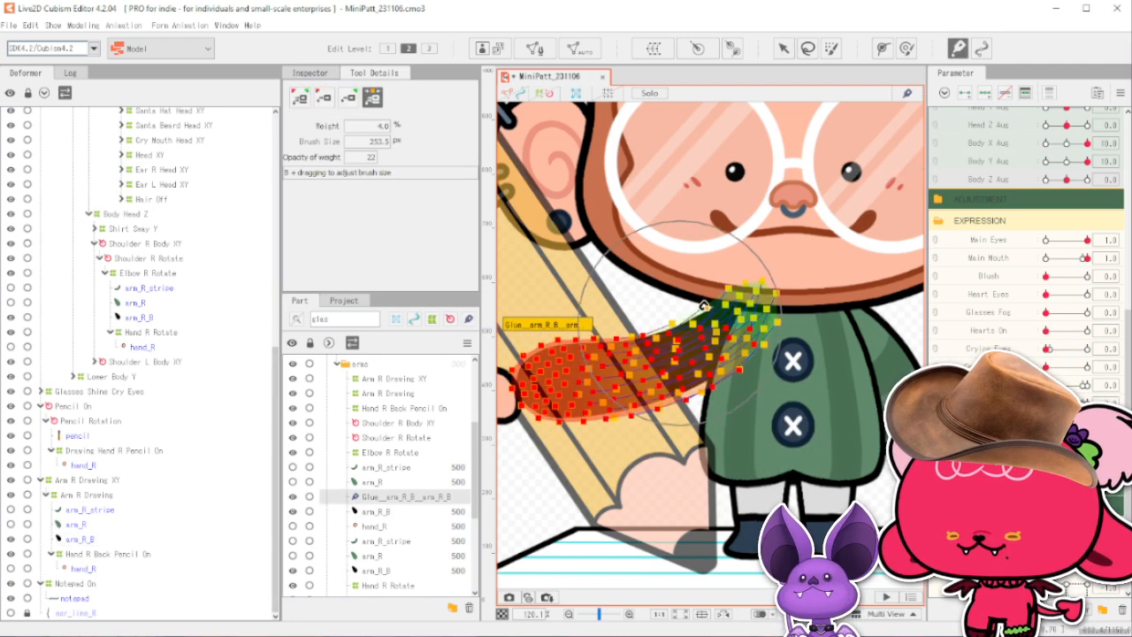
# Try brushing the arm_R_B glue weights toward the shoulder in different weight modes, undoing the strokes.
pyautogui.moveTo(671, 323)
pyautogui.mouseDown()
pyautogui.moveTo(697, 345)
pyautogui.moveTo(743, 289)
pyautogui.moveTo(741, 322)
pyautogui.mouseUp()
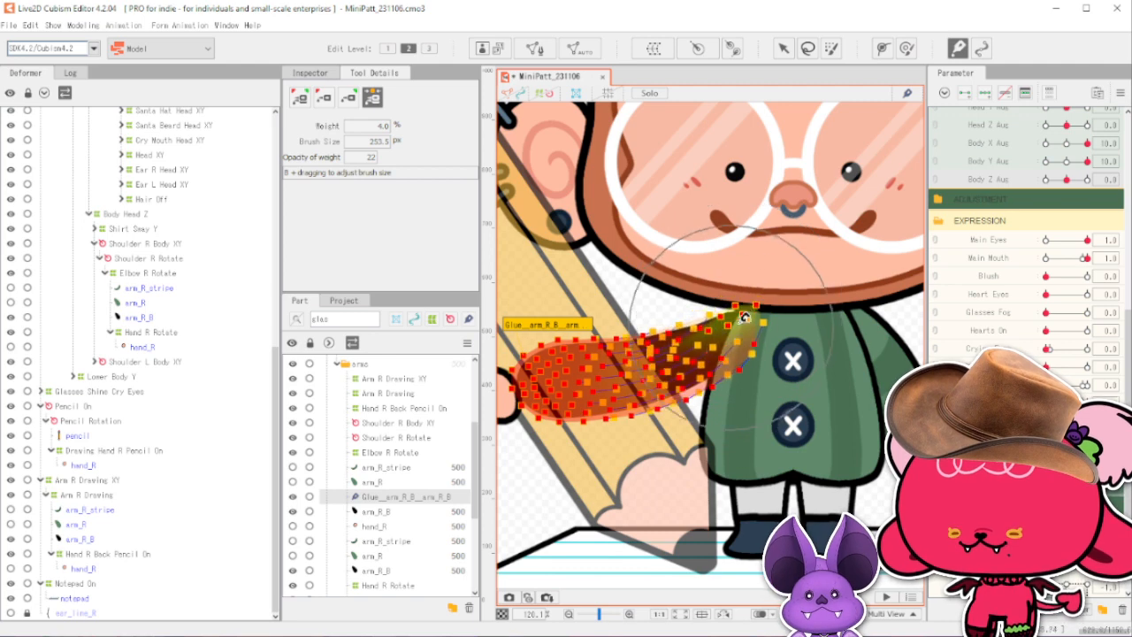
pyautogui.hotkey('ctrl', 'z')
pyautogui.moveTo(644, 327)
pyautogui.mouseDown()
pyautogui.moveTo(666, 369)
pyautogui.moveTo(696, 344)
pyautogui.mouseUp()
pyautogui.click(348, 98)
pyautogui.hotkey('ctrl', 'z')
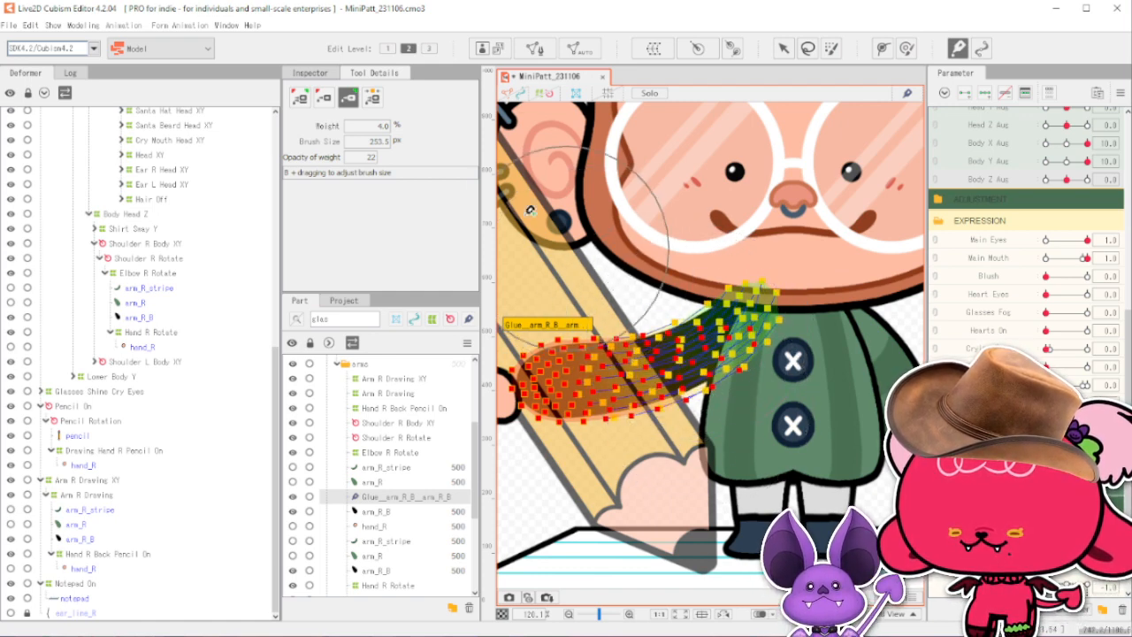
# Brush the arm_R_B glue weights between forearm and shoulder with the 4.0% weight brush to blend the two meshes.
pyautogui.moveTo(655, 322); pyautogui.dragTo(634, 378)
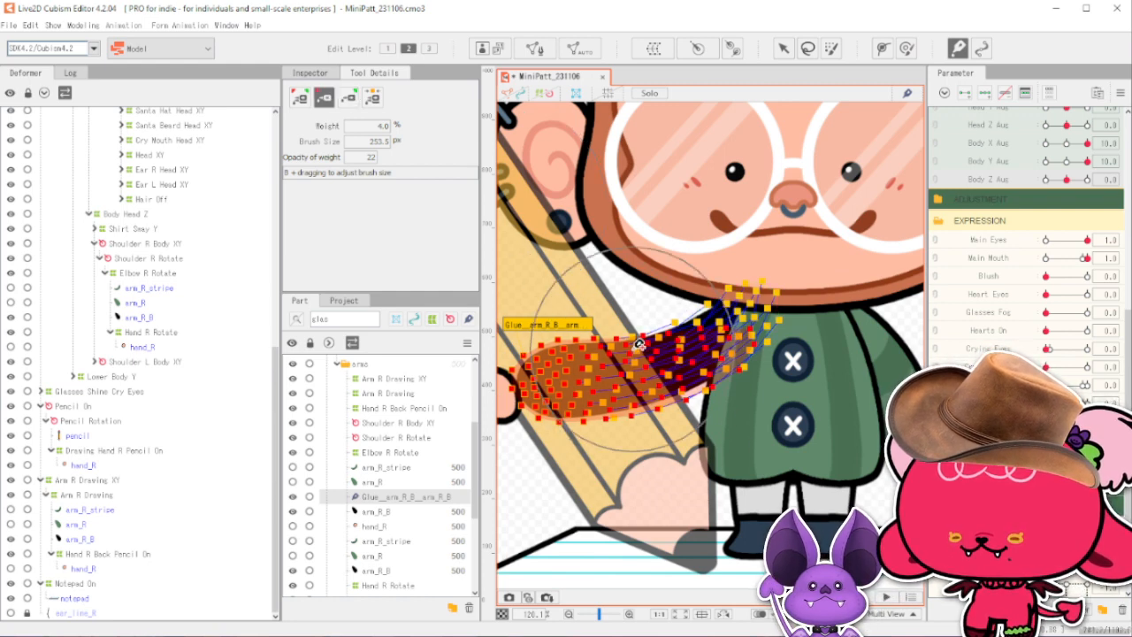
pyautogui.click(300, 97)
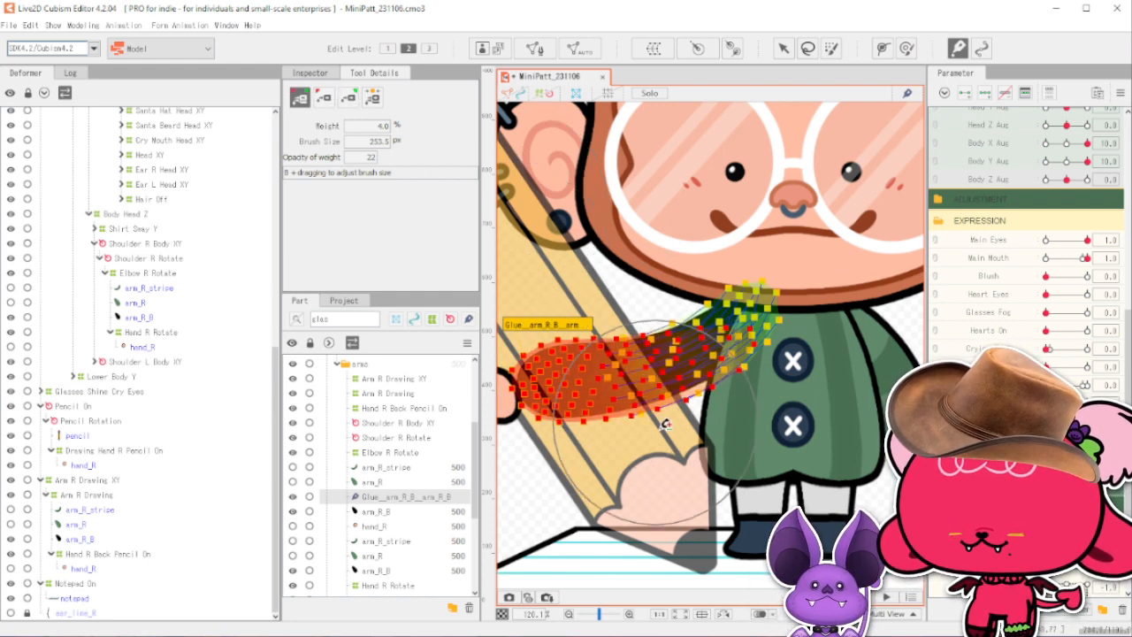
pyautogui.moveTo(777, 380)
pyautogui.mouseDown()
pyautogui.moveTo(733, 367)
pyautogui.moveTo(716, 391)
pyautogui.mouseUp()
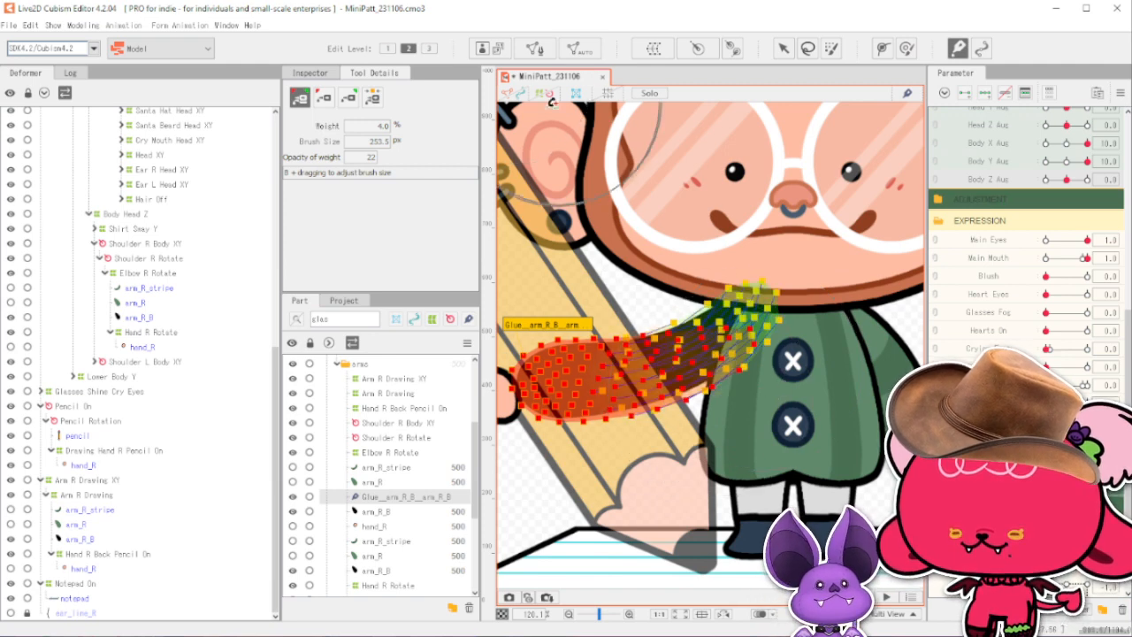
# Move Body Y Aug to 10.0, deselect the glue and inspect how the drawing arm joins the shoulder.
pyautogui.scroll(-3, 592, 285)
pyautogui.moveTo(1068, 170)
pyautogui.mouseDown()
pyautogui.moveTo(1022, 183)
pyautogui.moveTo(1087, 161)
pyautogui.mouseUp()
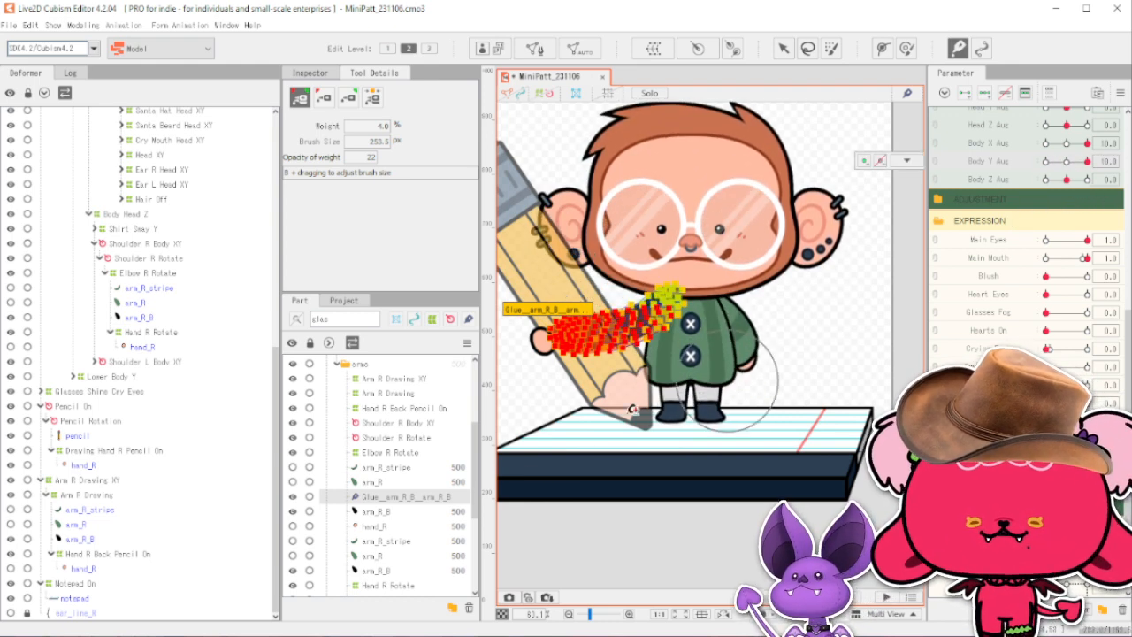
pyautogui.press('v')
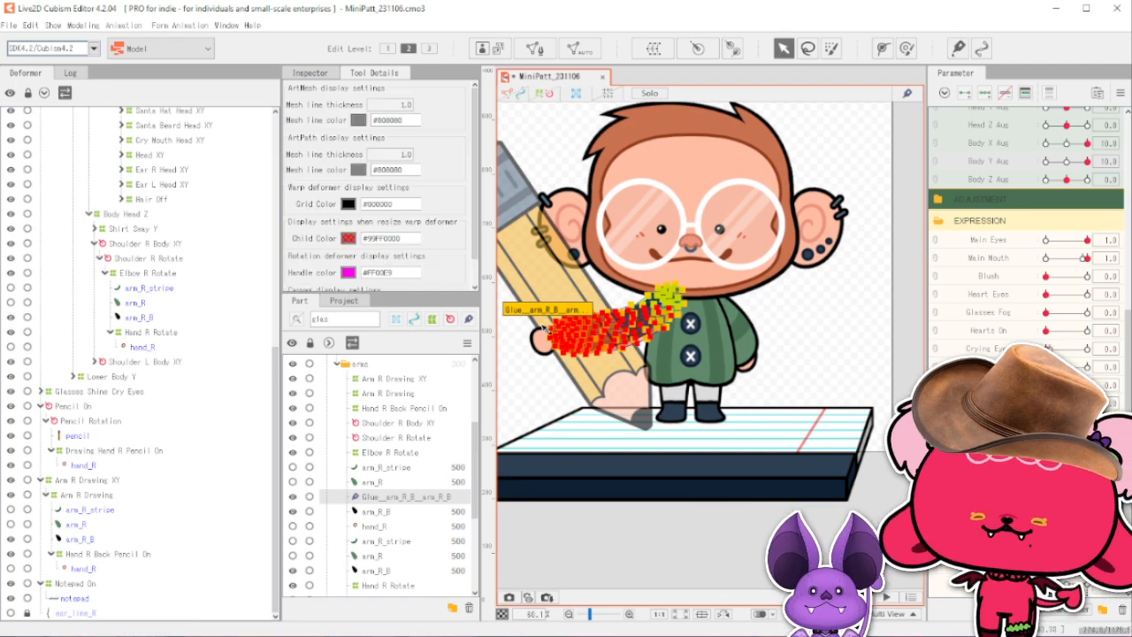
pyautogui.scroll(3, 556, 320)
pyautogui.scroll(-1, 608, 297)
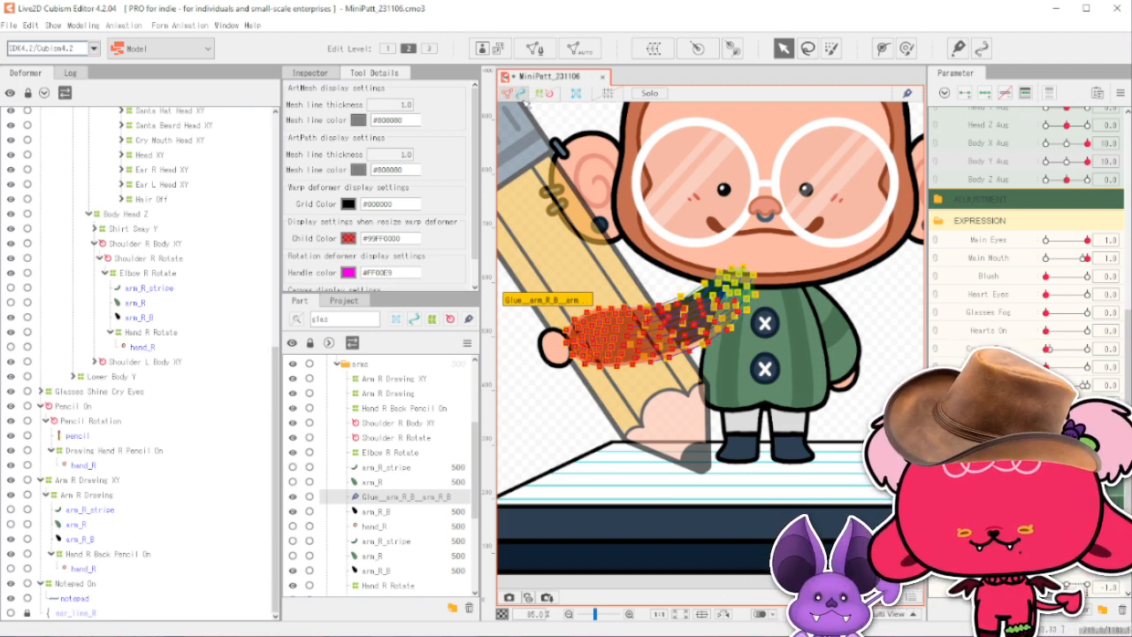
pyautogui.click(583, 425)
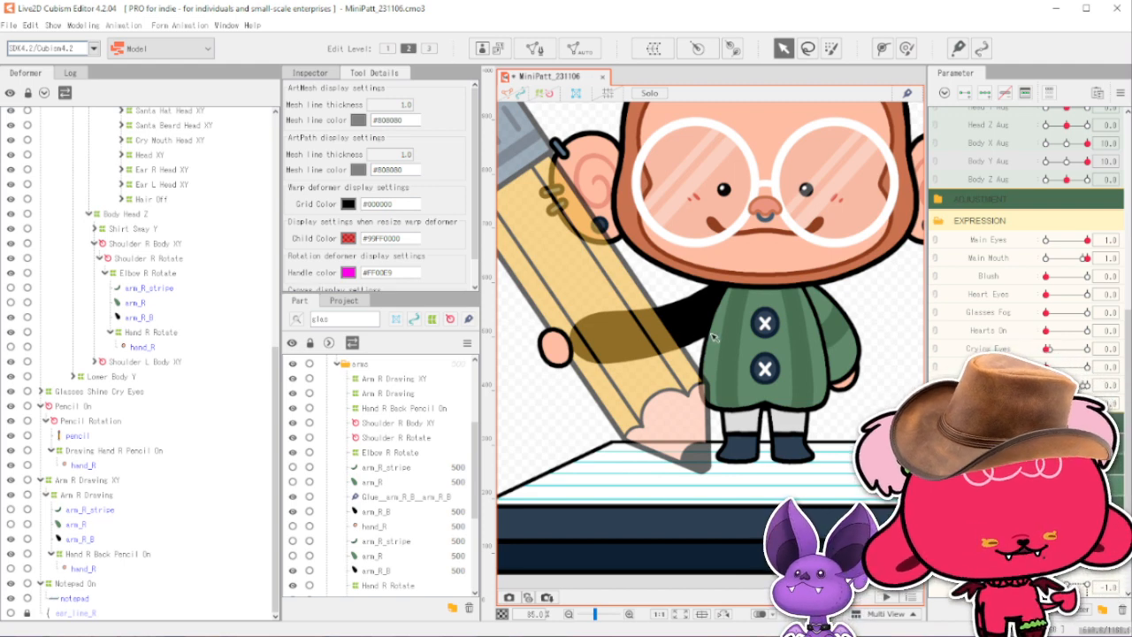
pyautogui.scroll(-2, 715, 337)
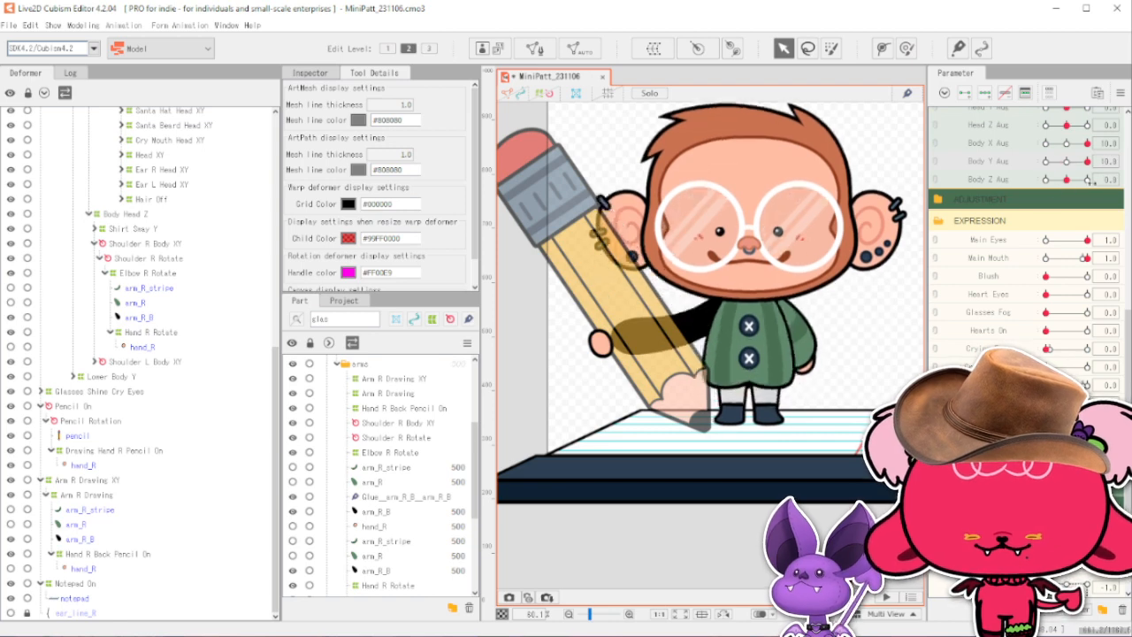
pyautogui.scroll(-3, 731, 416)
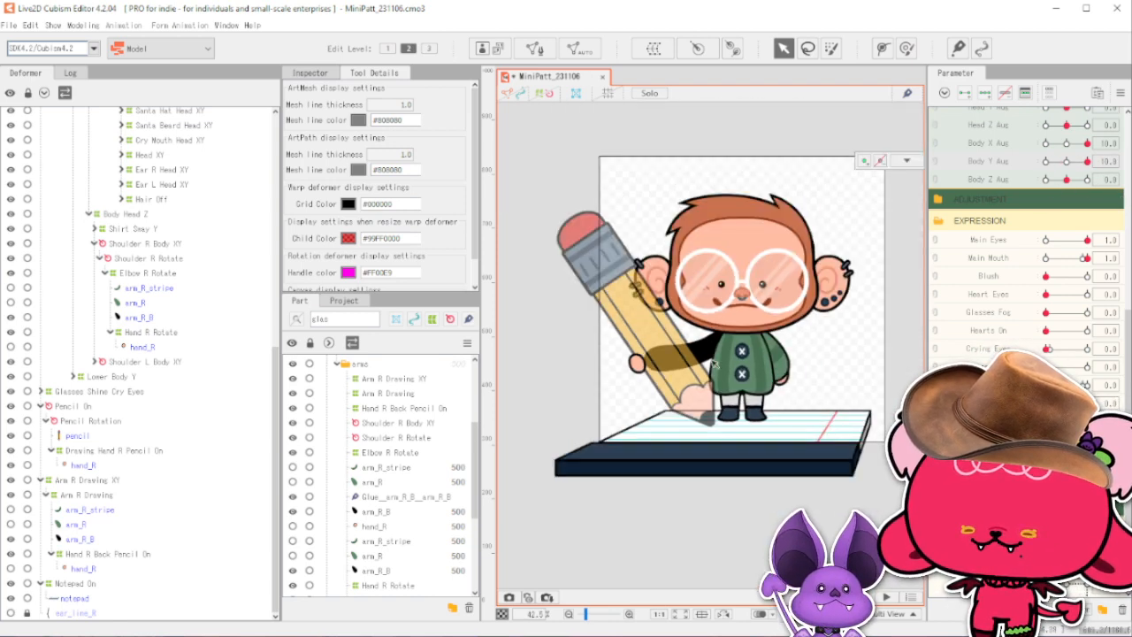
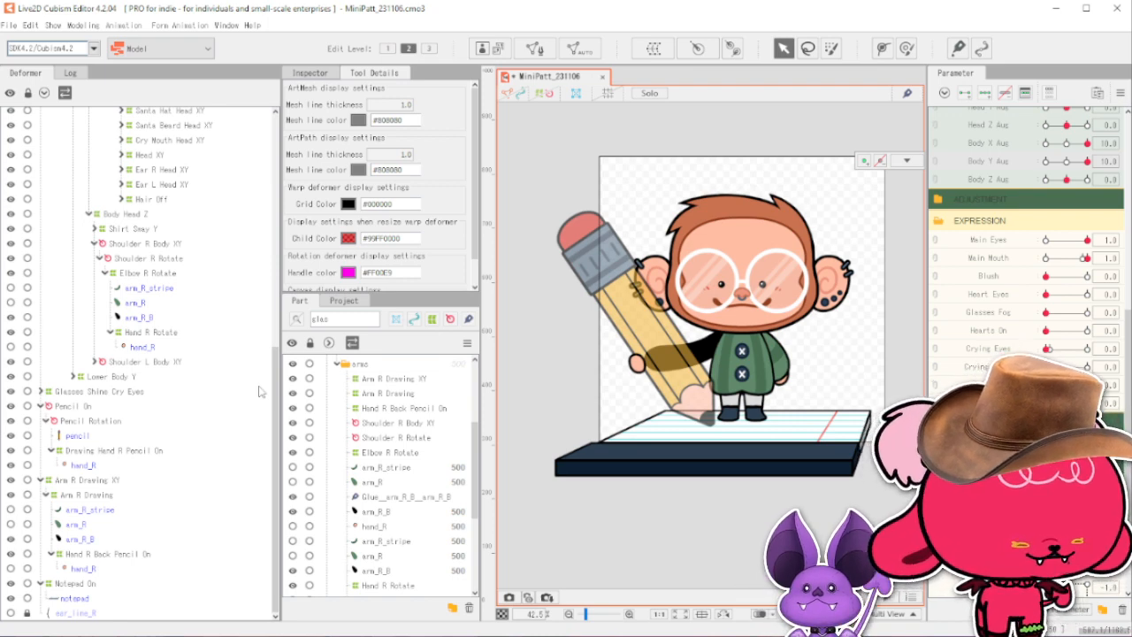
# Select the translucent pencil and display its properties.
pyautogui.scroll(1, 664, 346)
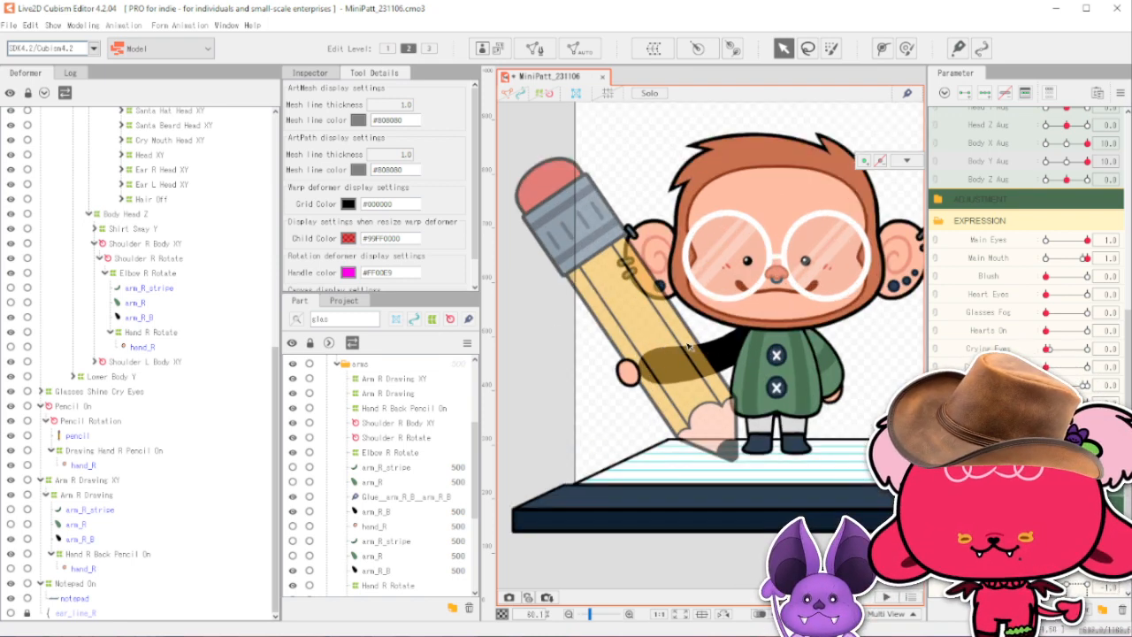
pyautogui.scroll(1, 752, 398)
pyautogui.click(748, 425)
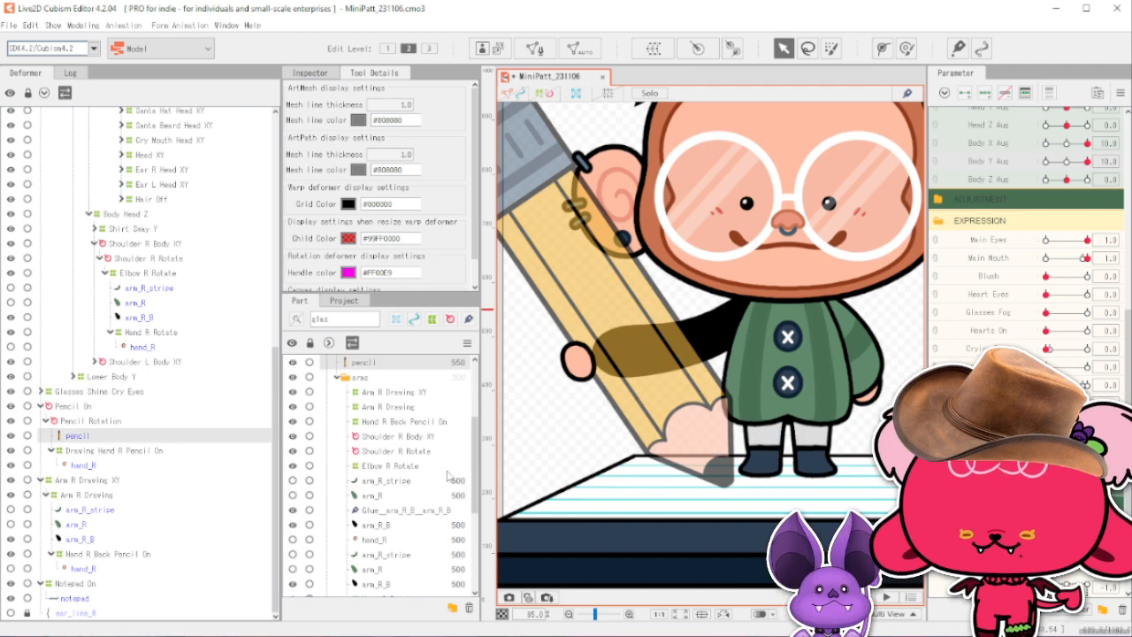
pyautogui.click(310, 72)
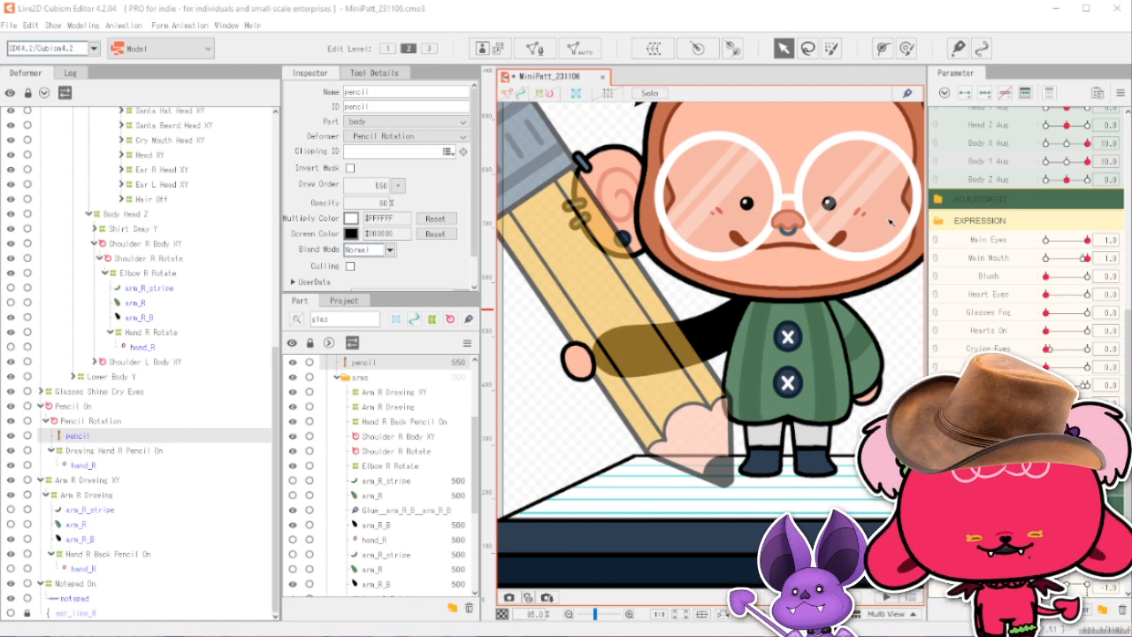
# Switch the pencil off and select the pencil mesh at the red sliver beside the shirt under the arm.
pyautogui.scroll(-3, 806, 278)
pyautogui.scroll(3, 822, 137)
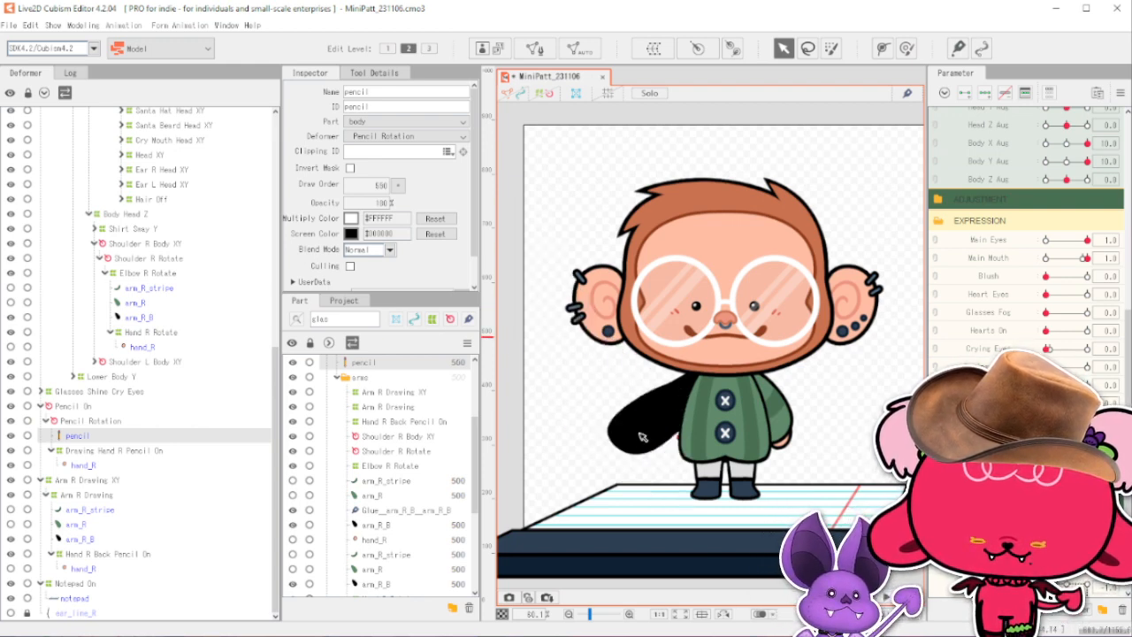
pyautogui.scroll(6, 657, 448)
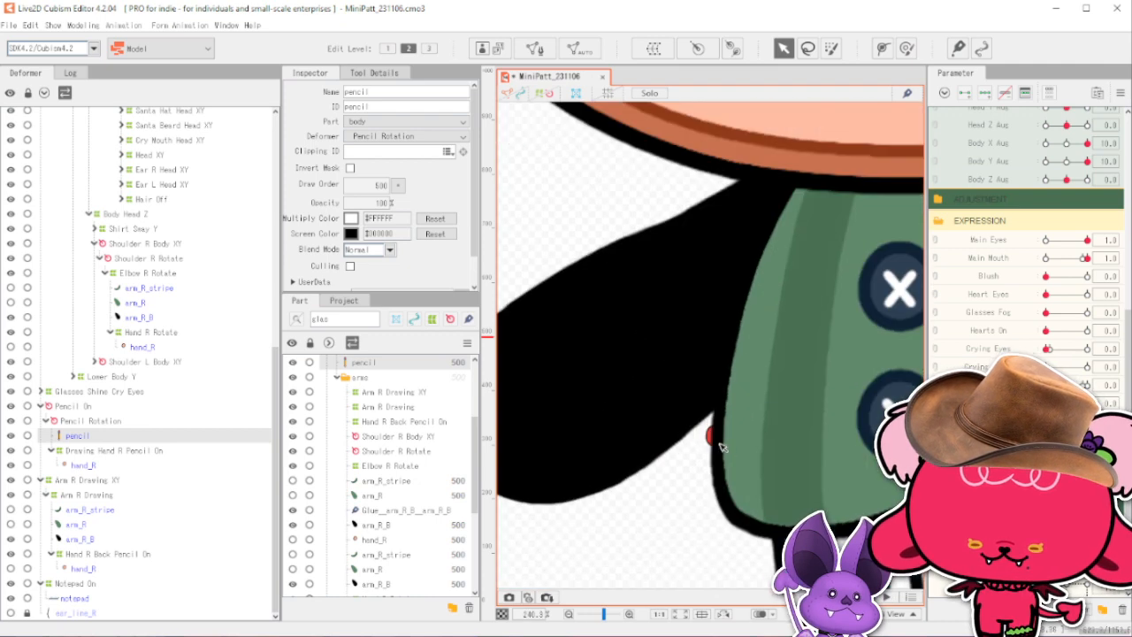
pyautogui.click(713, 443)
pyautogui.rightClick(715, 447)
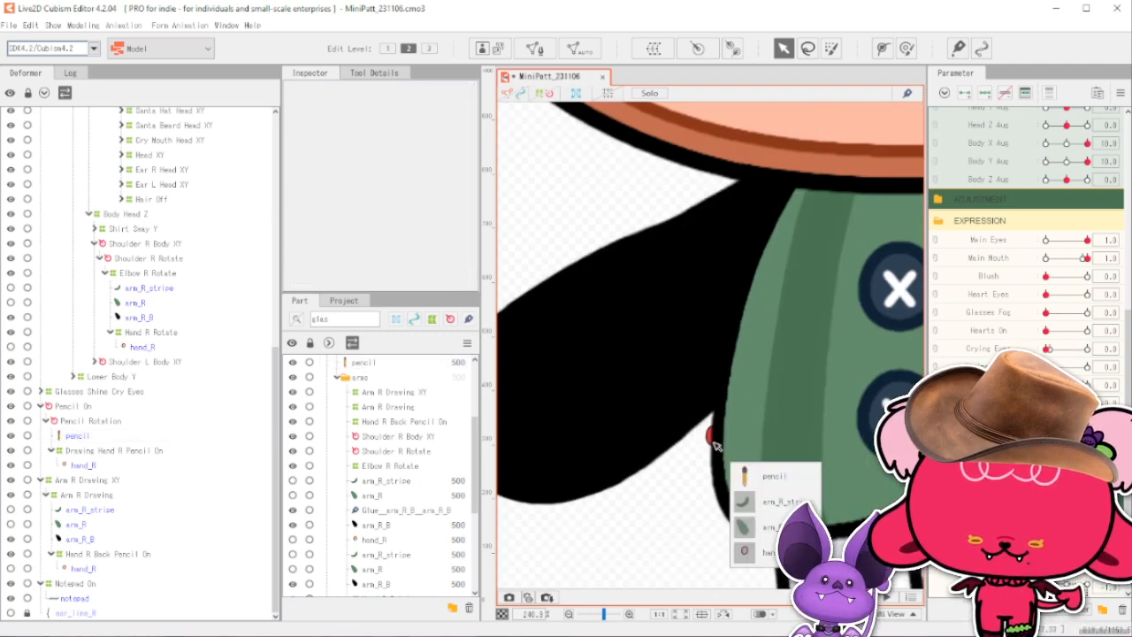
pyautogui.click(752, 475)
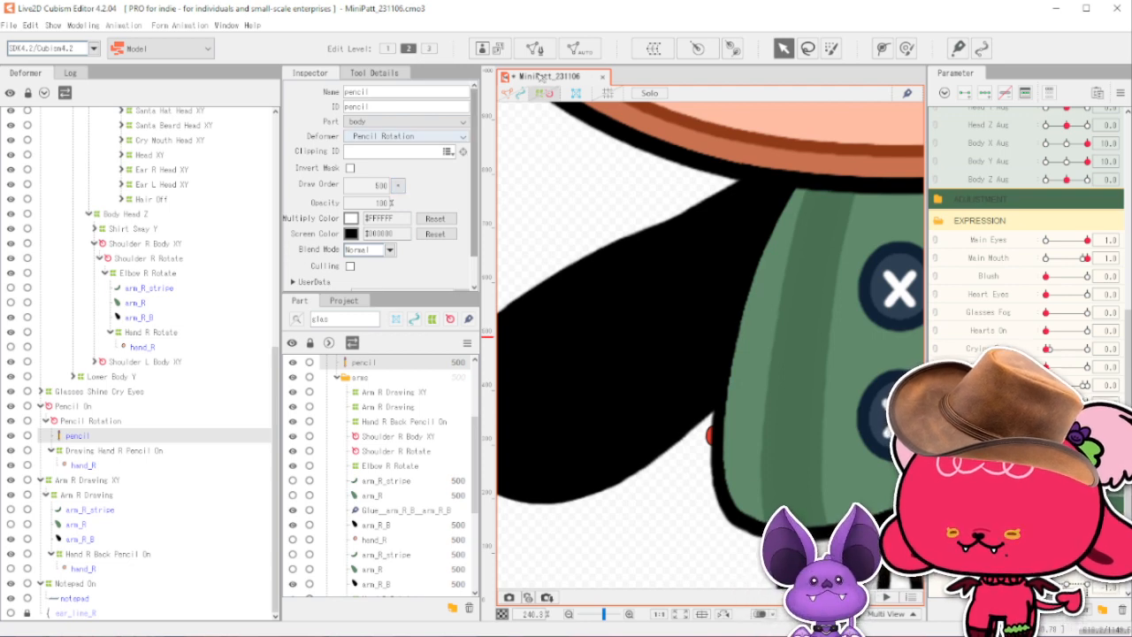
# Select the Pencil On rotation deformer, undo a trial shift of its pivot and set its scale to 5.0%.
pyautogui.click(564, 344)
pyautogui.click(159, 421)
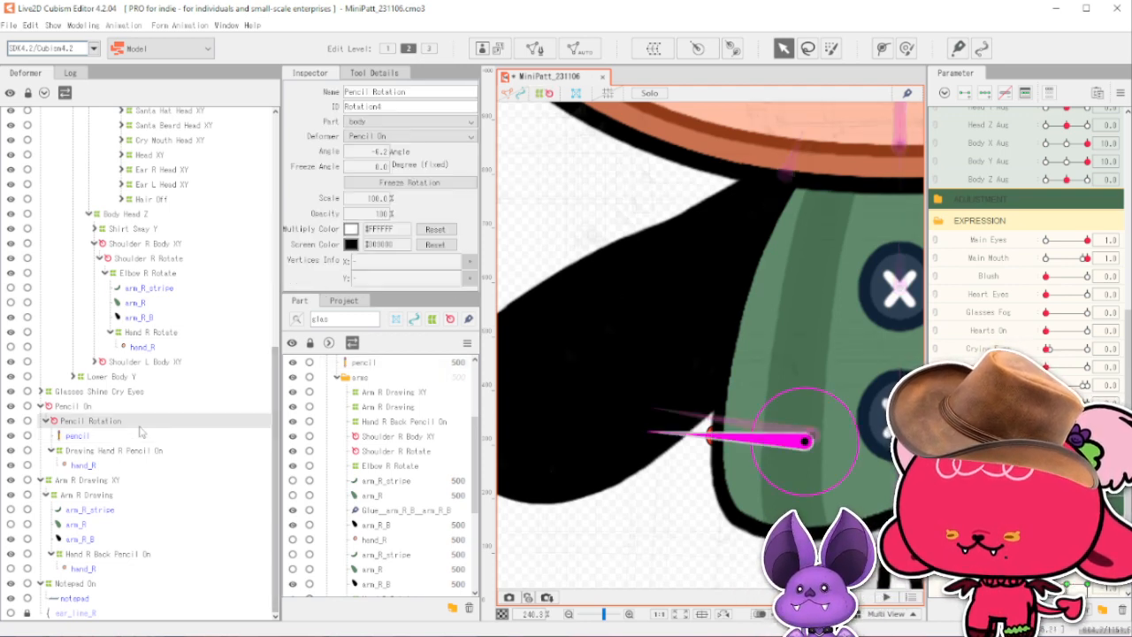
pyautogui.hotkey('ctrl', '-')
pyautogui.click(158, 405)
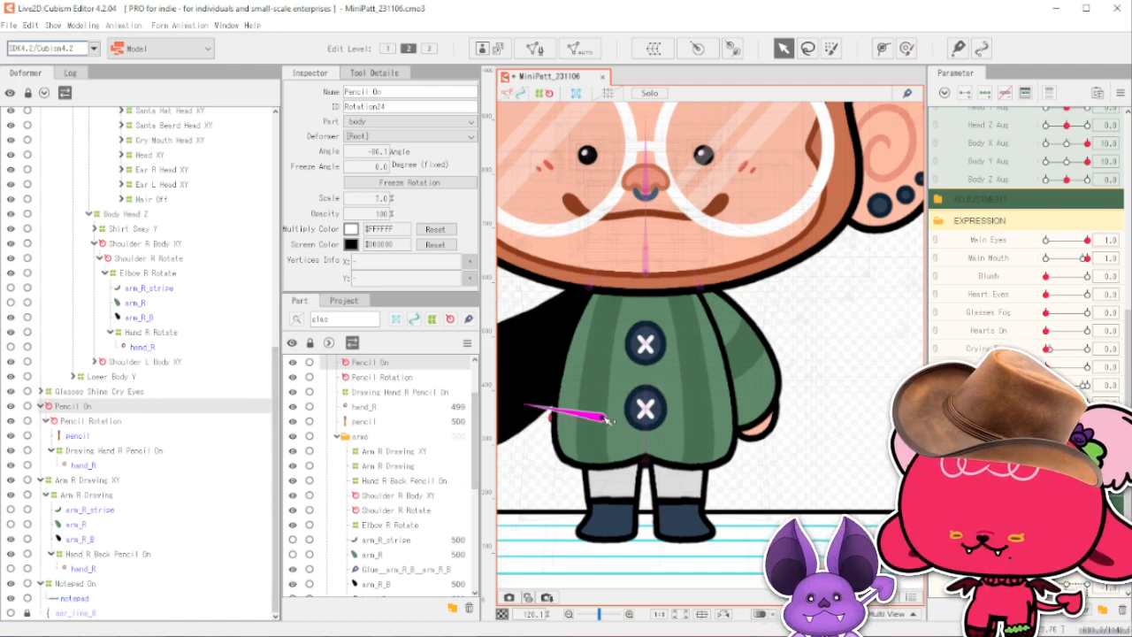
pyautogui.moveTo(607, 419); pyautogui.dragTo(622, 422)
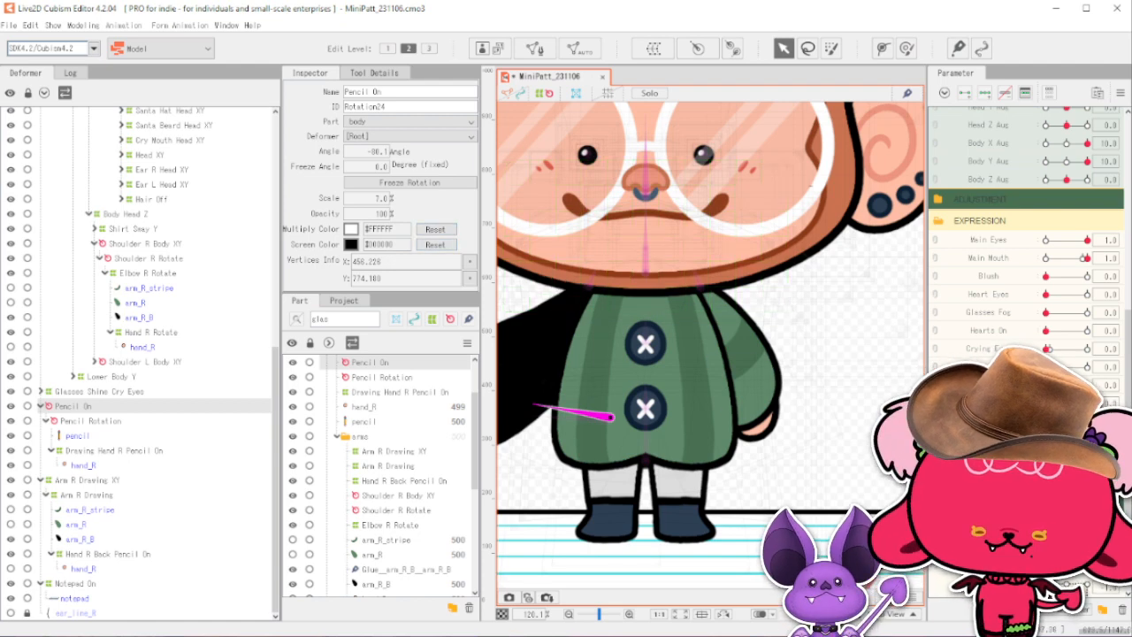
pyautogui.hotkey('ctrl', 'z')
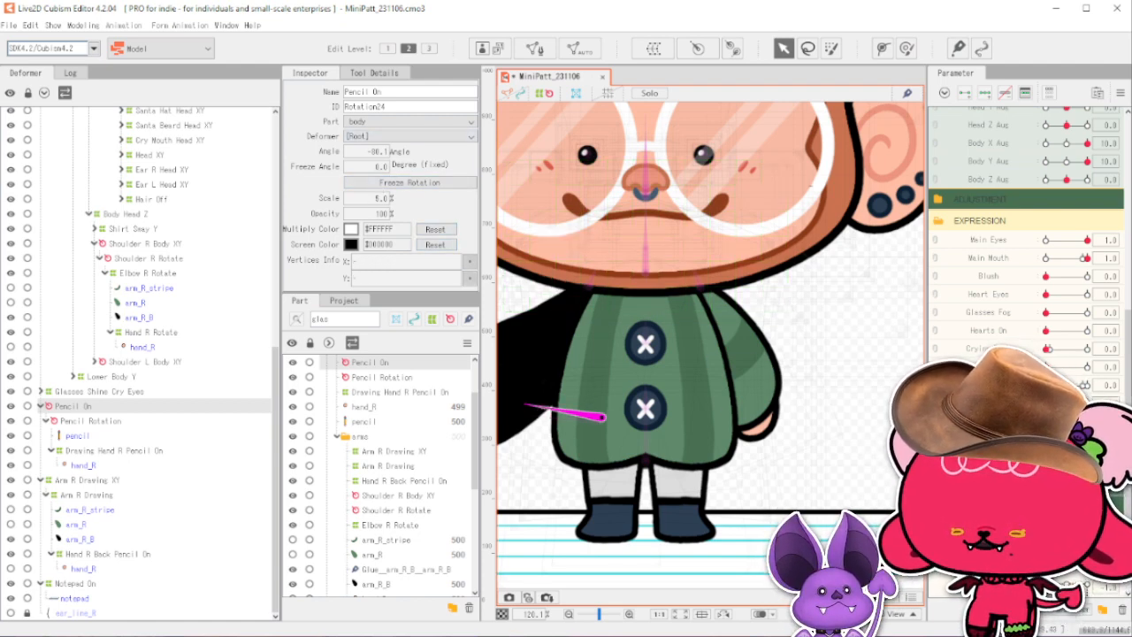
# Set the Pencil On deformer's opacity to 0% for the pencil-off state, and switch the pencil back on.
pyautogui.doubleClick(381, 213)
pyautogui.write('0')
pyautogui.press('Return')
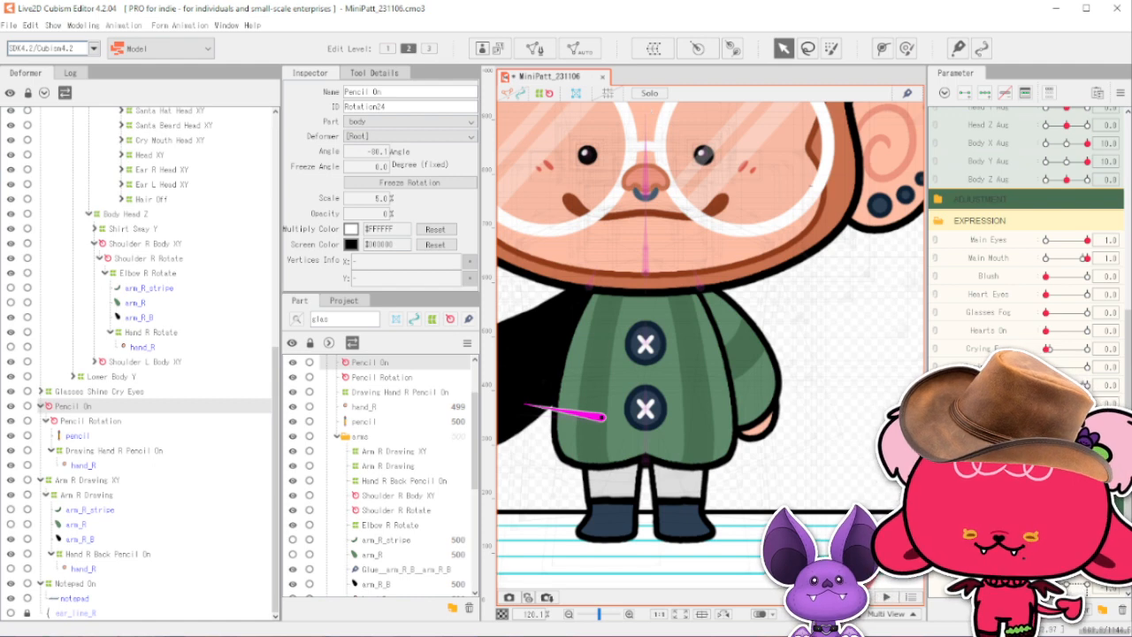
pyautogui.moveTo(1047, 514); pyautogui.dragTo(1087, 513)
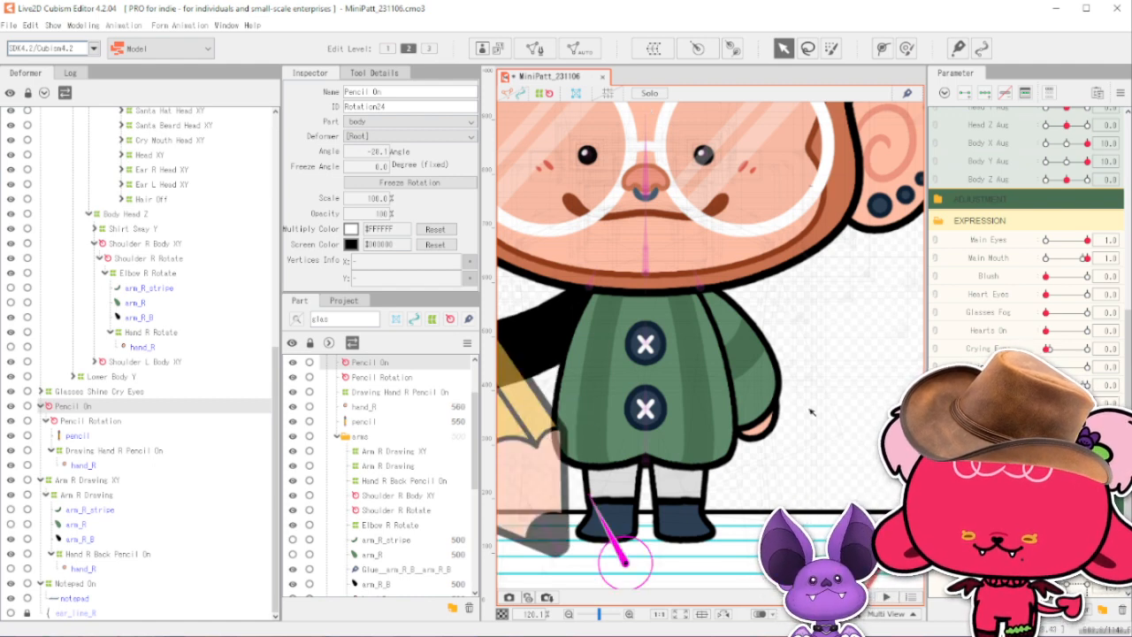
# Hide the deformers on the canvas, select the pencil mesh and set its opacity to 100%.
pyautogui.scroll(-2, 811, 411)
pyautogui.click(576, 92)
pyautogui.click(577, 92)
pyautogui.click(550, 95)
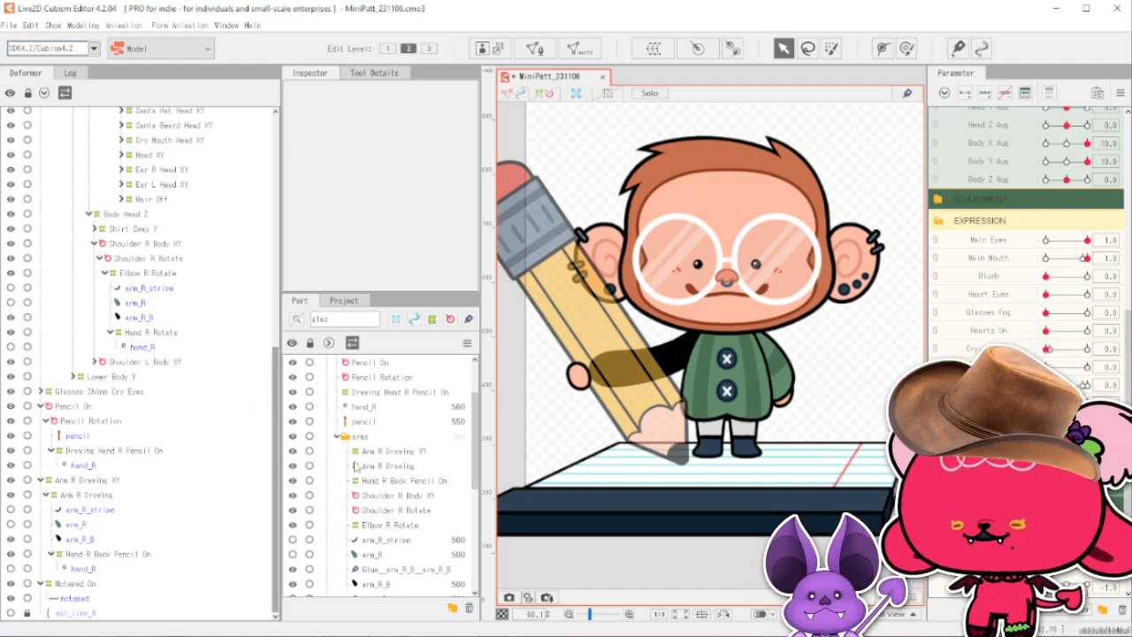
pyautogui.click(394, 421)
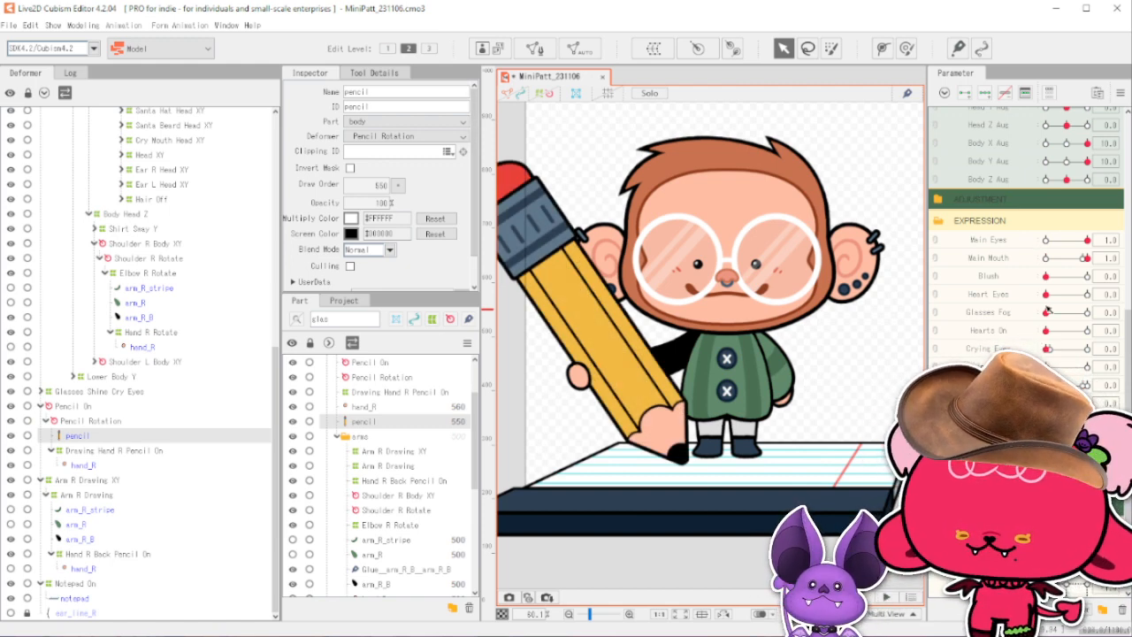
# Switch the pencil off with its parameter and deselect it to check the character without the pencil.
pyautogui.scroll(-3, 1066, 316)
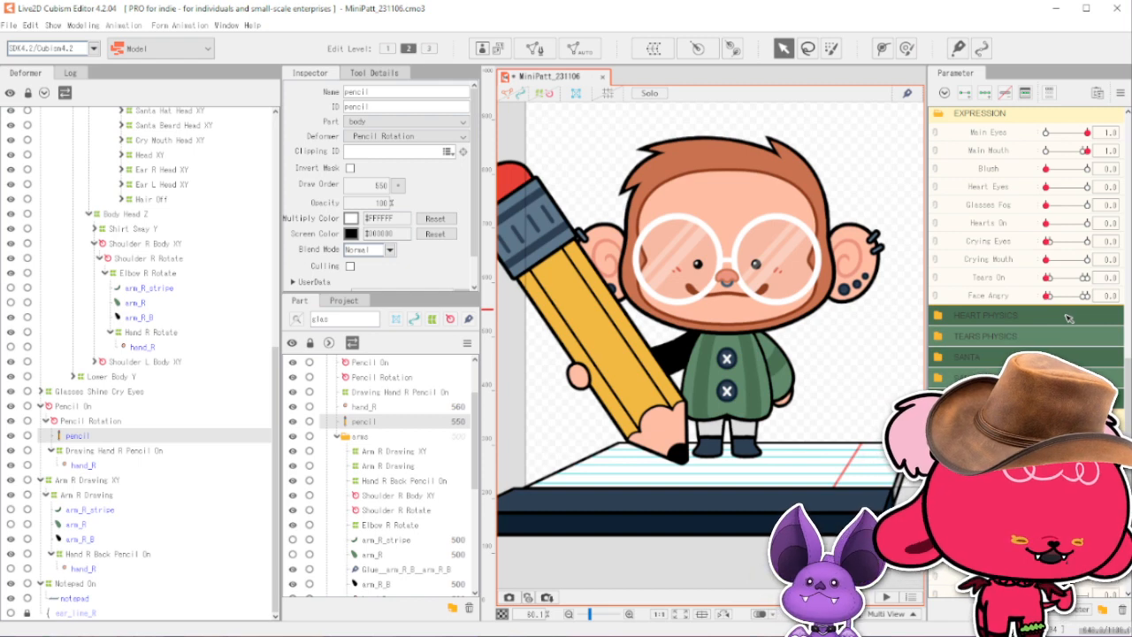
pyautogui.scroll(-1, 1062, 320)
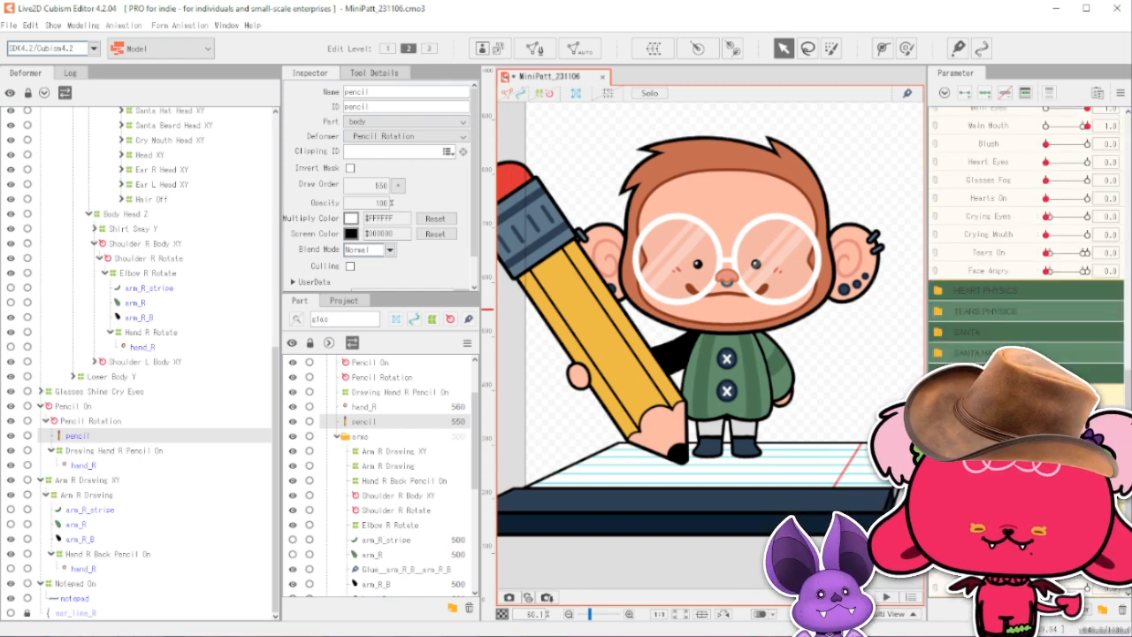
pyautogui.scroll(8, 1066, 317)
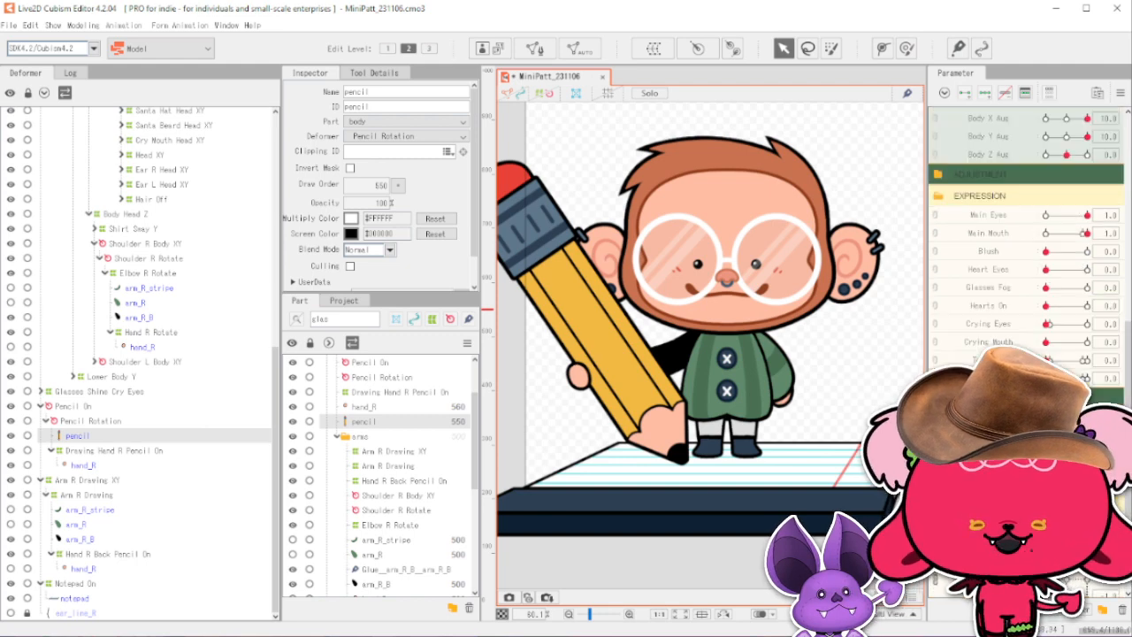
pyautogui.scroll(-10, 1045, 314)
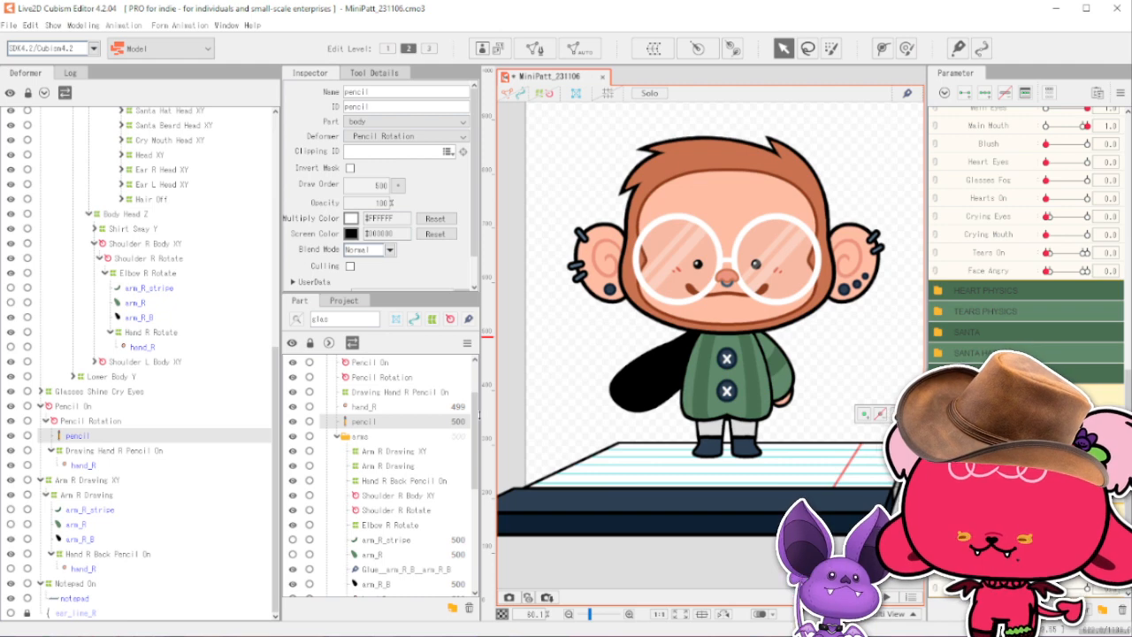
pyautogui.click(626, 402)
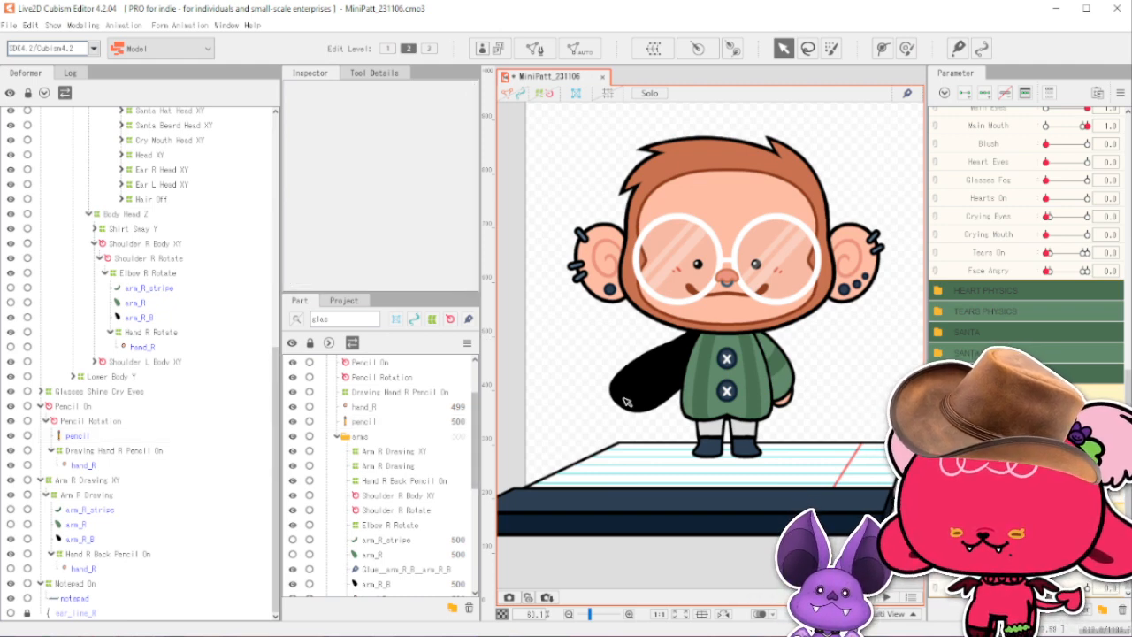
# Select the glue between the two arm_R_B meshes and set its compatibility to 0% for the pencil-off state.
pyautogui.rightClick(625, 403)
pyautogui.click(708, 508)
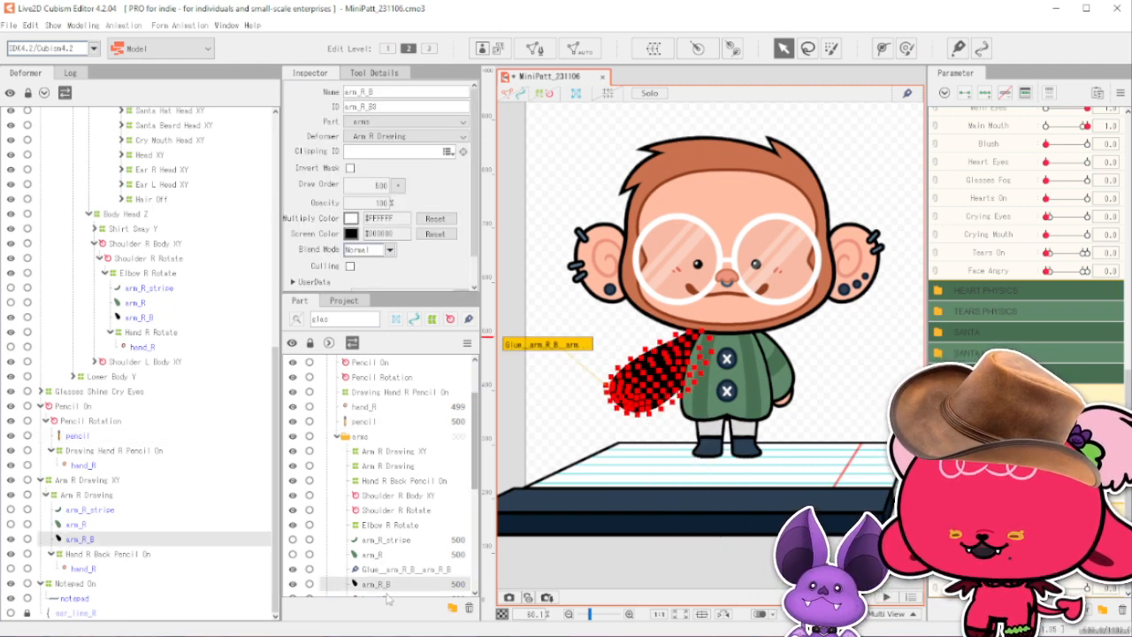
pyautogui.click(389, 571)
pyautogui.scroll(2, 708, 333)
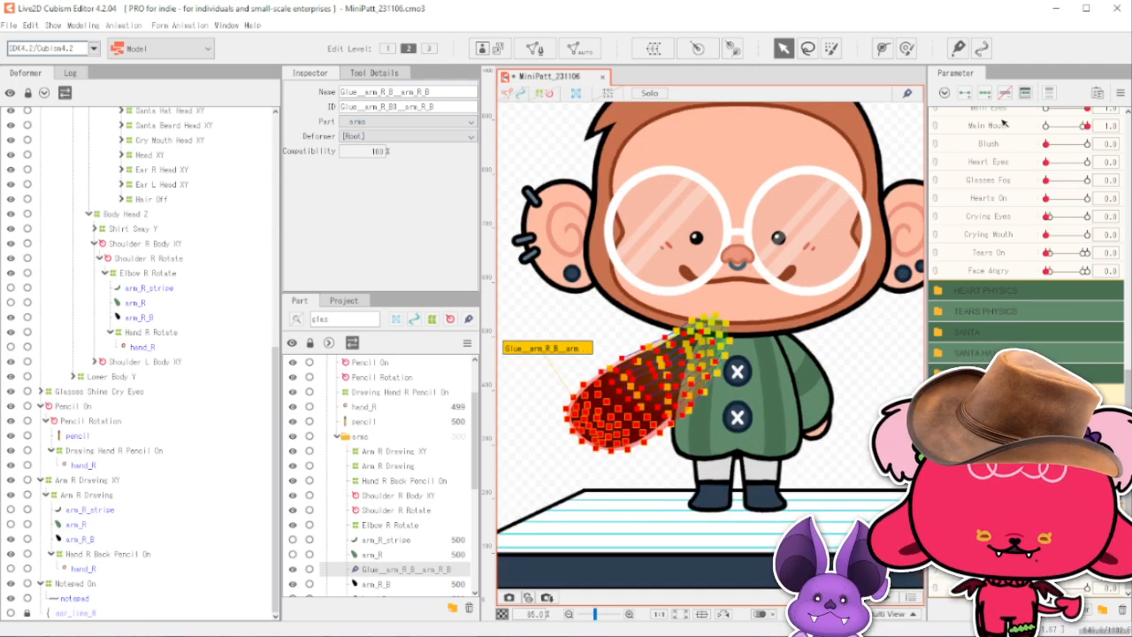
pyautogui.moveTo(1047, 394)
pyautogui.mouseDown()
pyautogui.moveTo(1085, 395)
pyautogui.moveTo(1050, 394)
pyautogui.mouseUp()
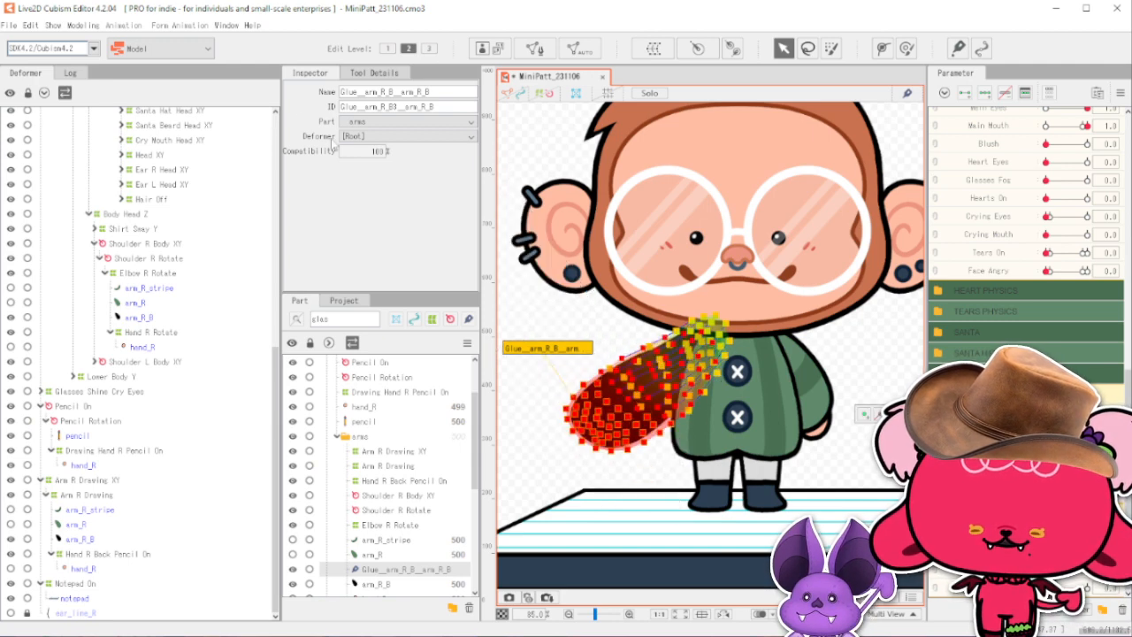
pyautogui.doubleClick(383, 152)
pyautogui.write('0')
pyautogui.press('Return')
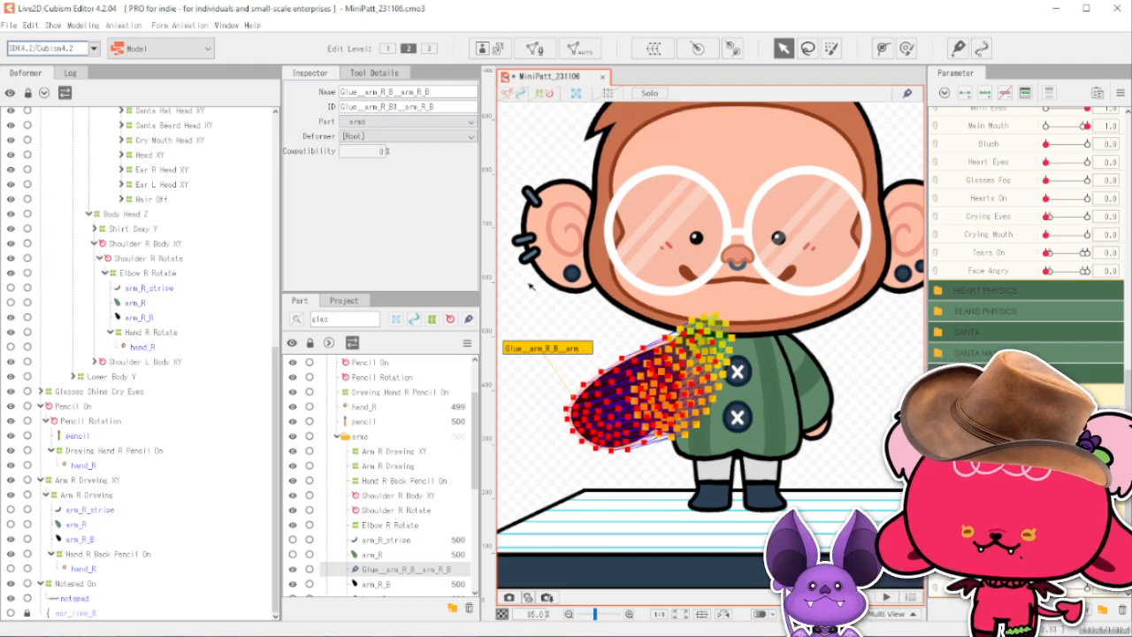
# Deselect the glue and hide the arm_R_B mesh that belongs to the Arm R Drawing deformer.
pyautogui.click(559, 313)
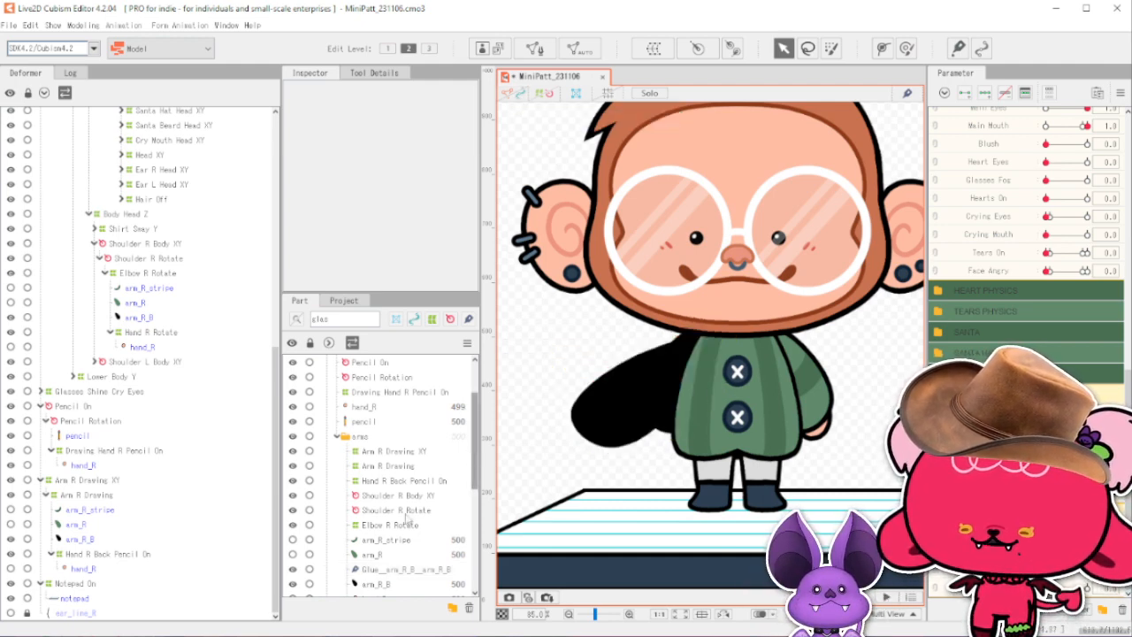
pyautogui.scroll(-2, 407, 518)
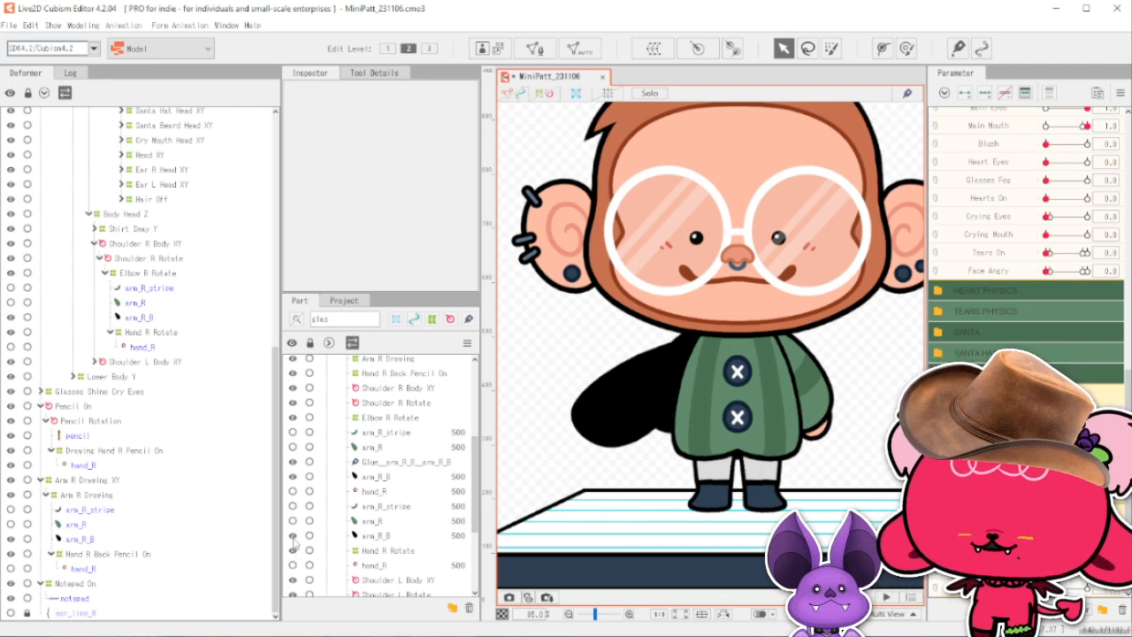
pyautogui.click(294, 477)
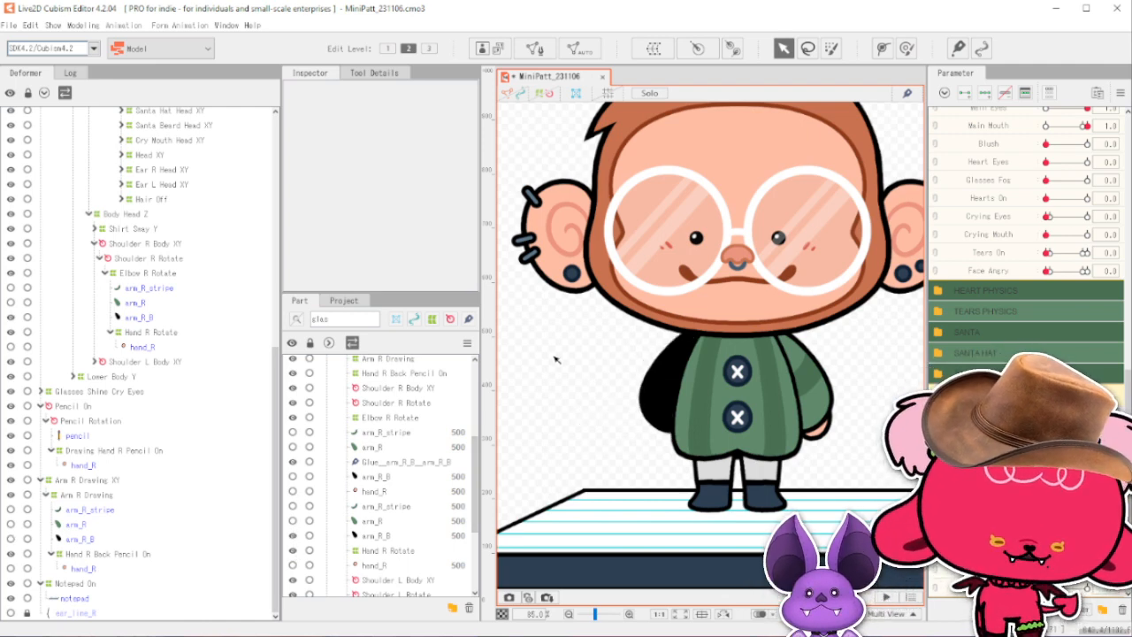
# Test the drawing arm's shoulder attachment by varying Body X Aug and Body Y Aug together with the pencil movement.
pyautogui.scroll(-1, 603, 345)
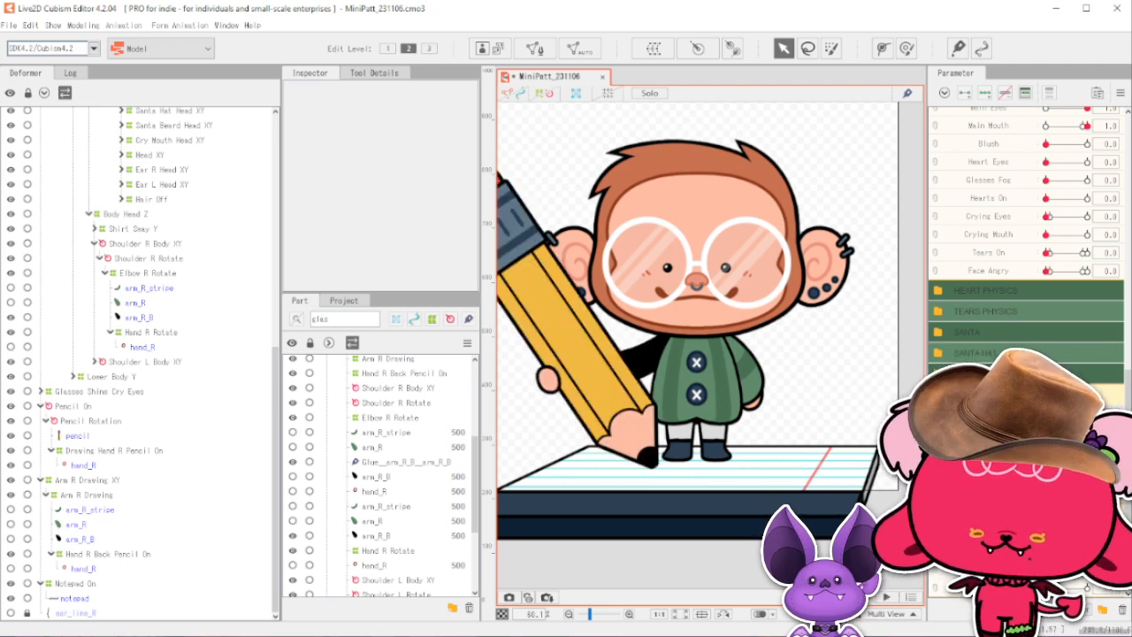
pyautogui.scroll(5, 1026, 221)
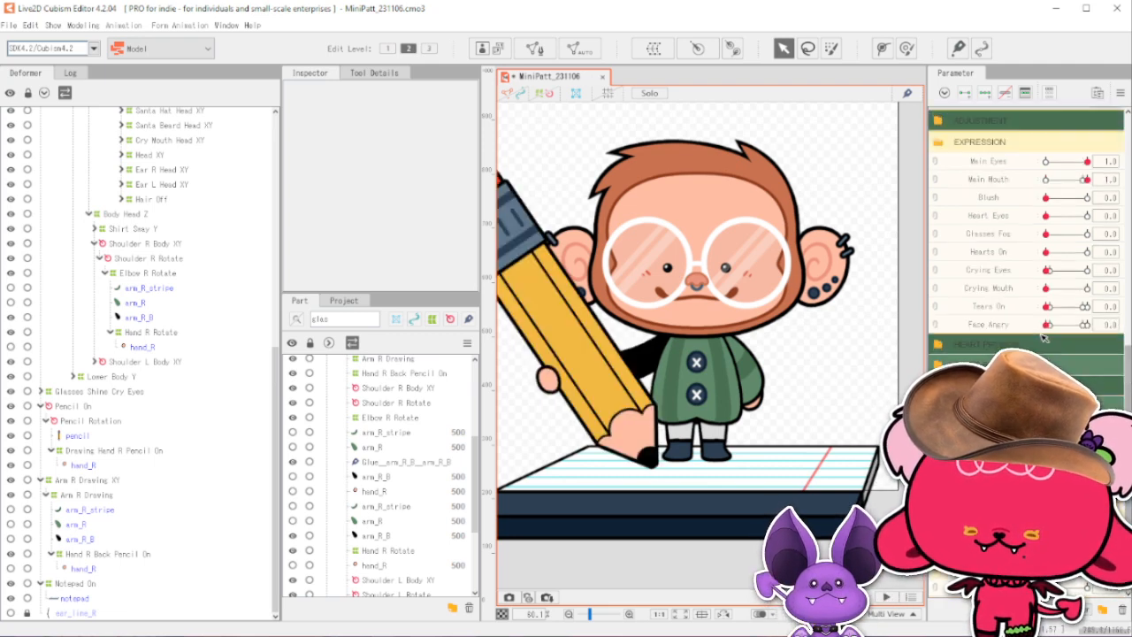
pyautogui.moveTo(1063, 278); pyautogui.dragTo(1064, 246)
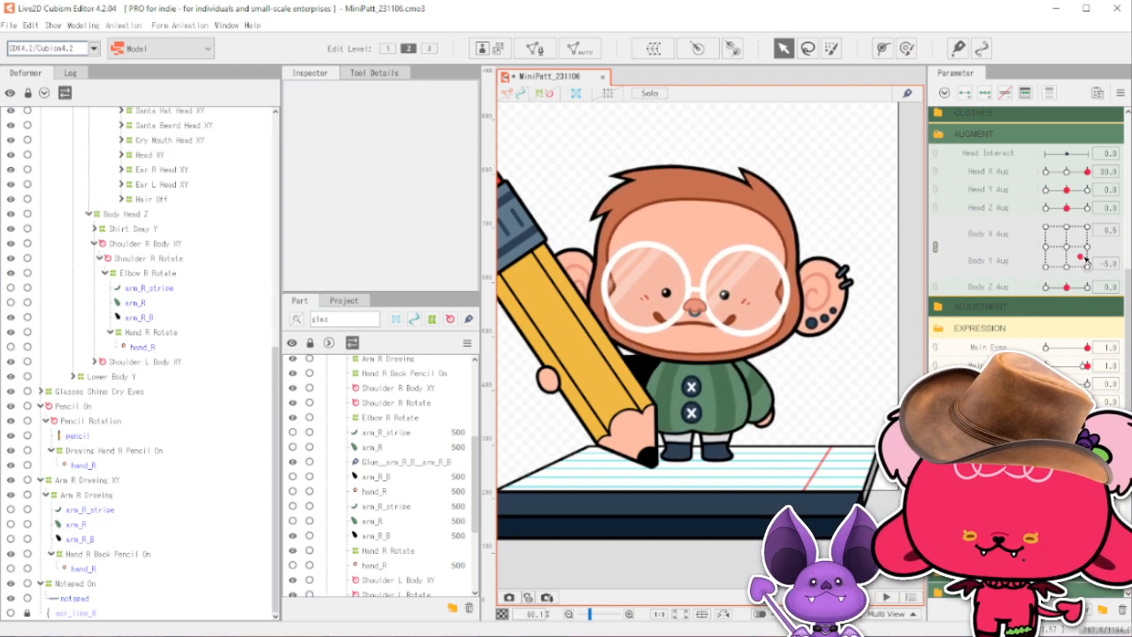
pyautogui.scroll(-5, 1065, 245)
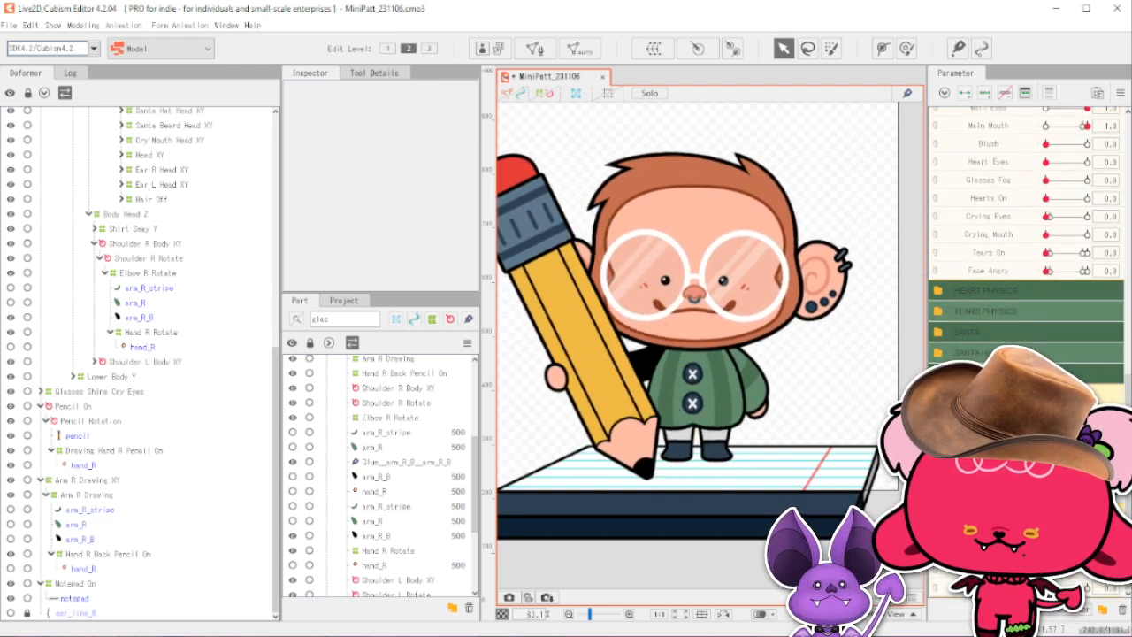
pyautogui.scroll(5, 1066, 283)
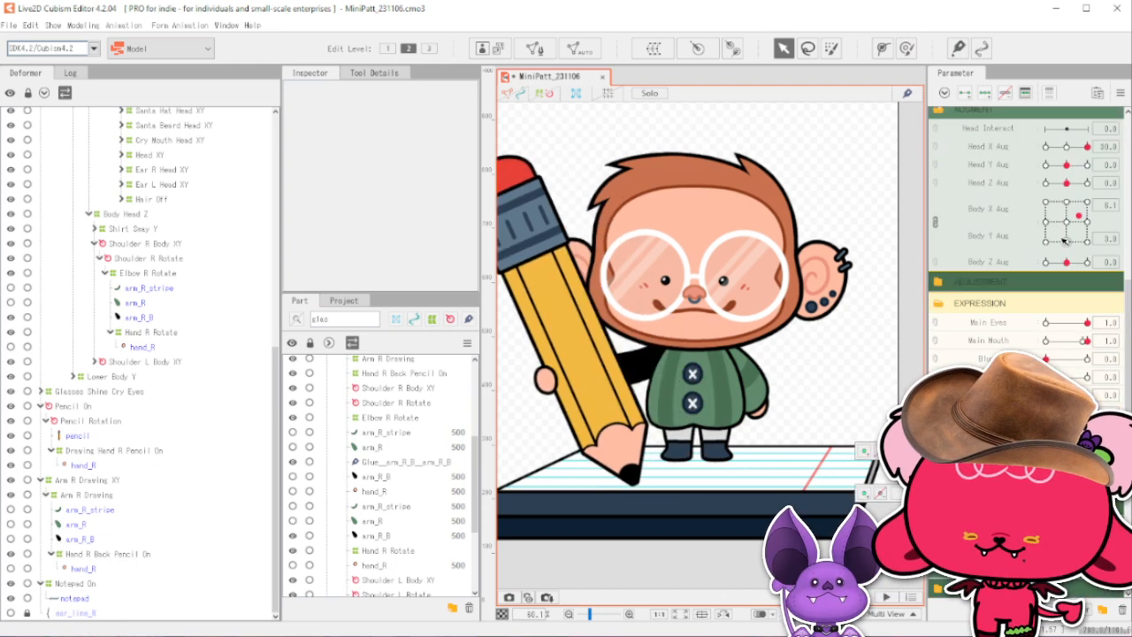
pyautogui.scroll(-5, 1069, 324)
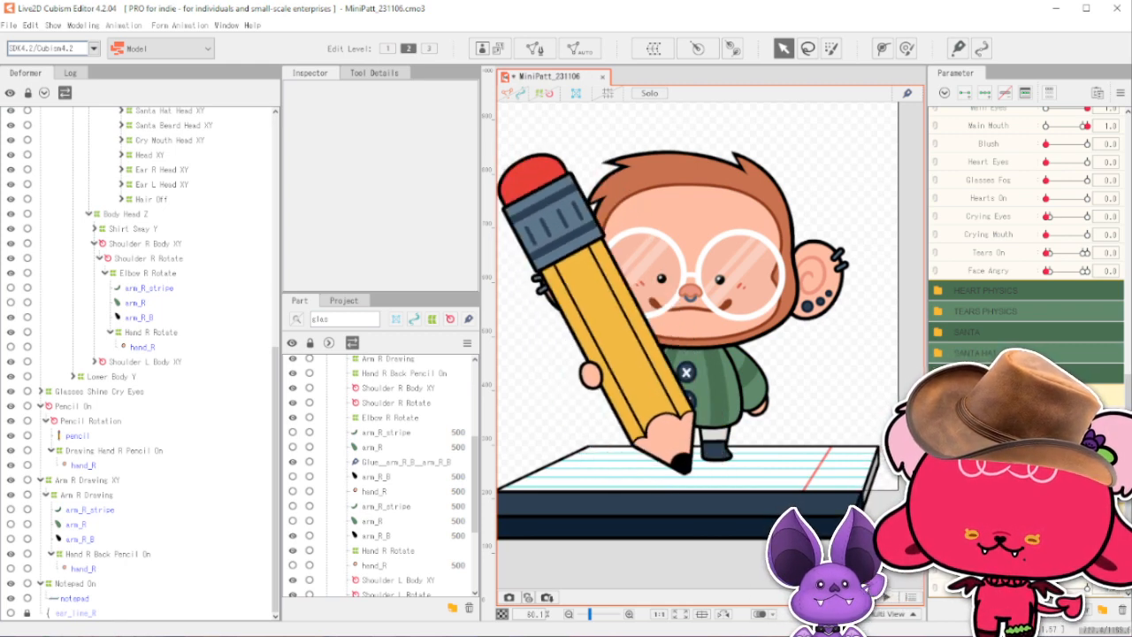
# Set Body X Aug to 10.0 and Body Y Aug to 0.0, and unlink the two parameters.
pyautogui.scroll(3, 1086, 216)
pyautogui.click(1070, 174)
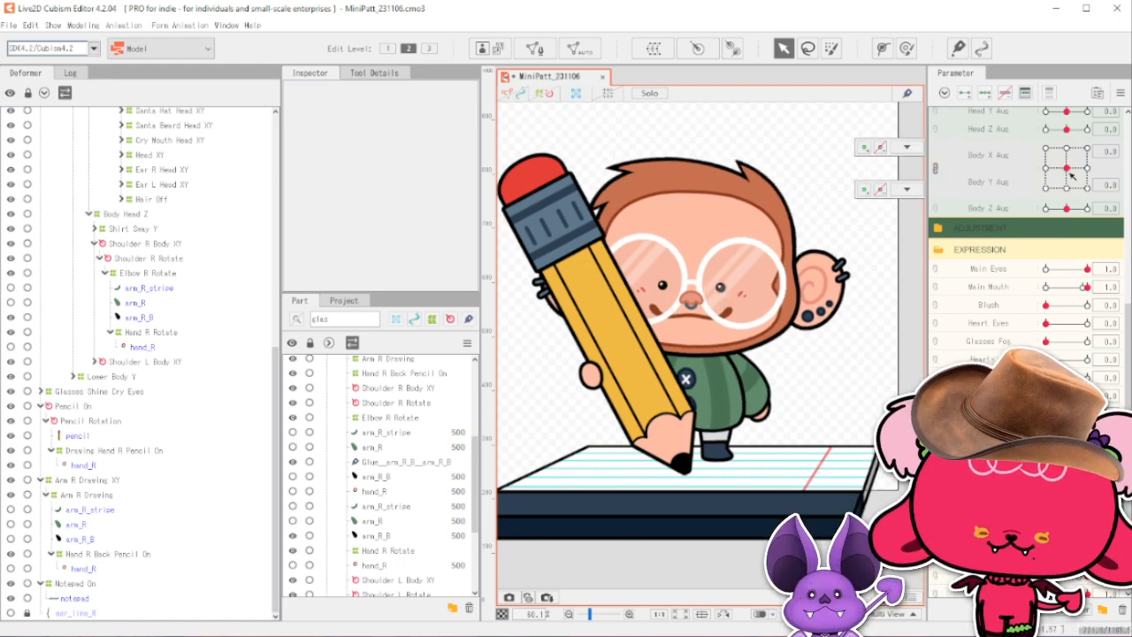
pyautogui.scroll(-1, 1026, 217)
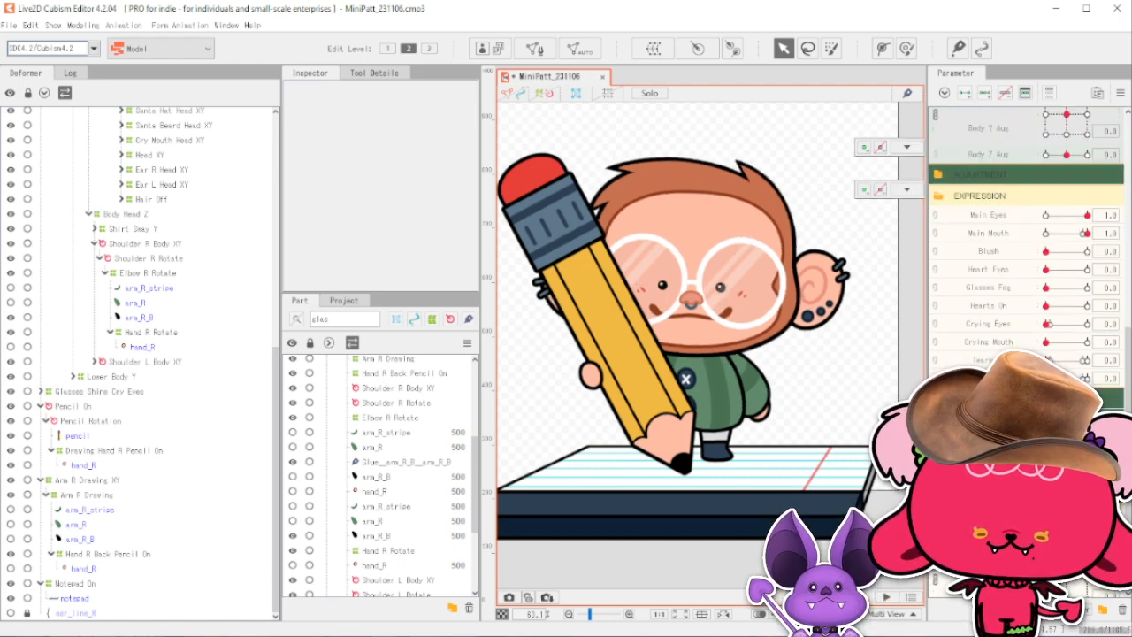
pyautogui.scroll(3, 1027, 222)
pyautogui.click(1087, 221)
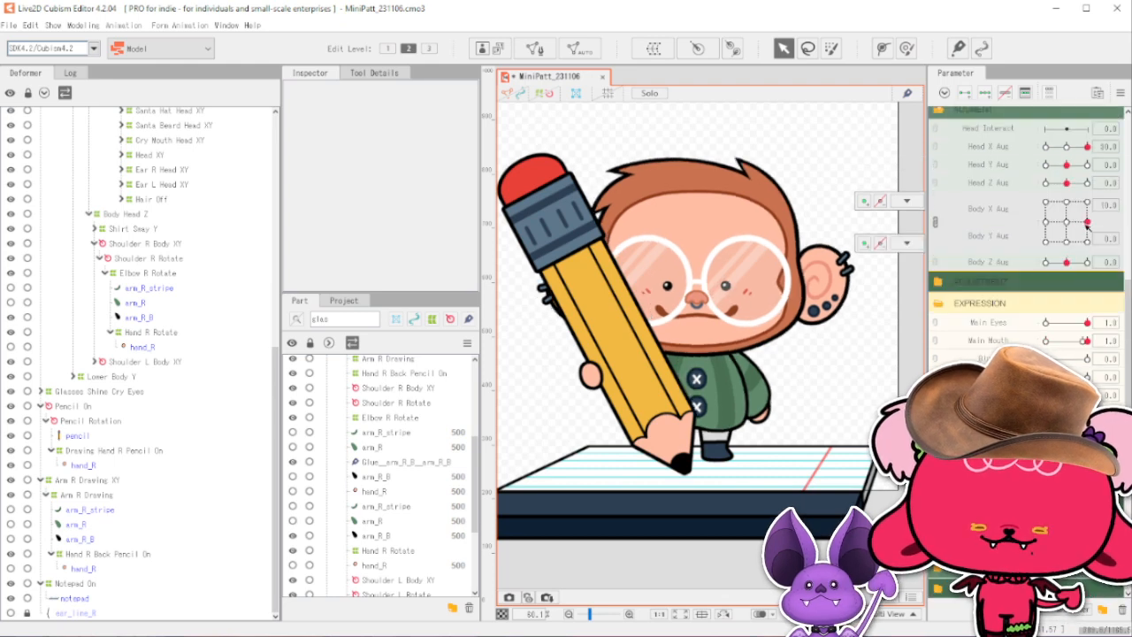
pyautogui.click(938, 223)
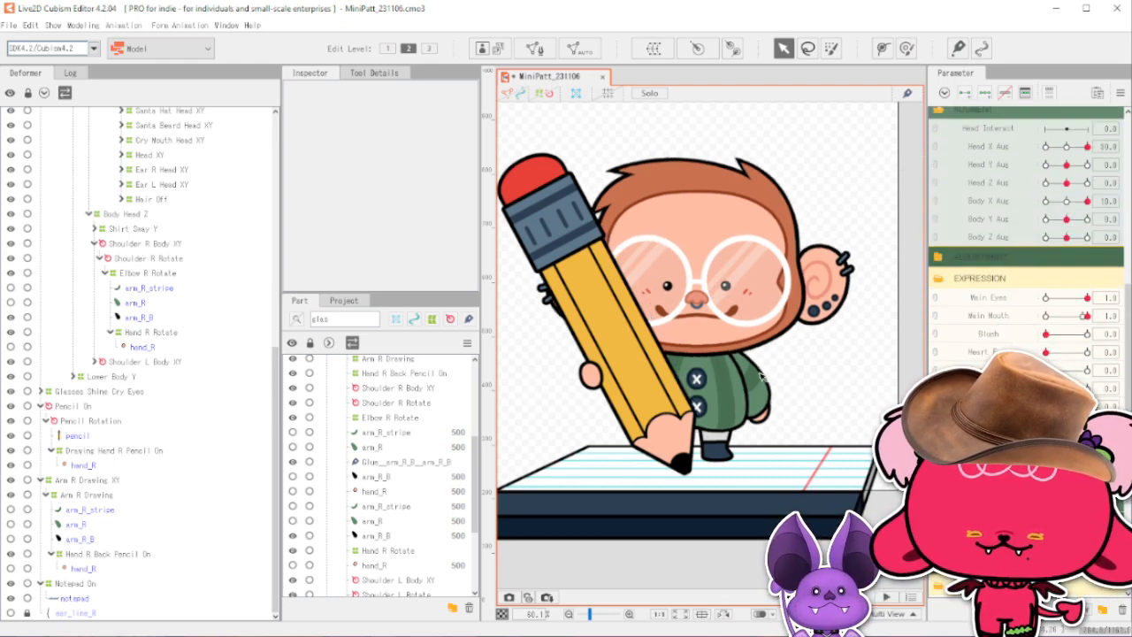
# Toggle the pencil mesh's visibility to inspect the arm and hand behind it, leaving the pencil hidden.
pyautogui.click(12, 436)
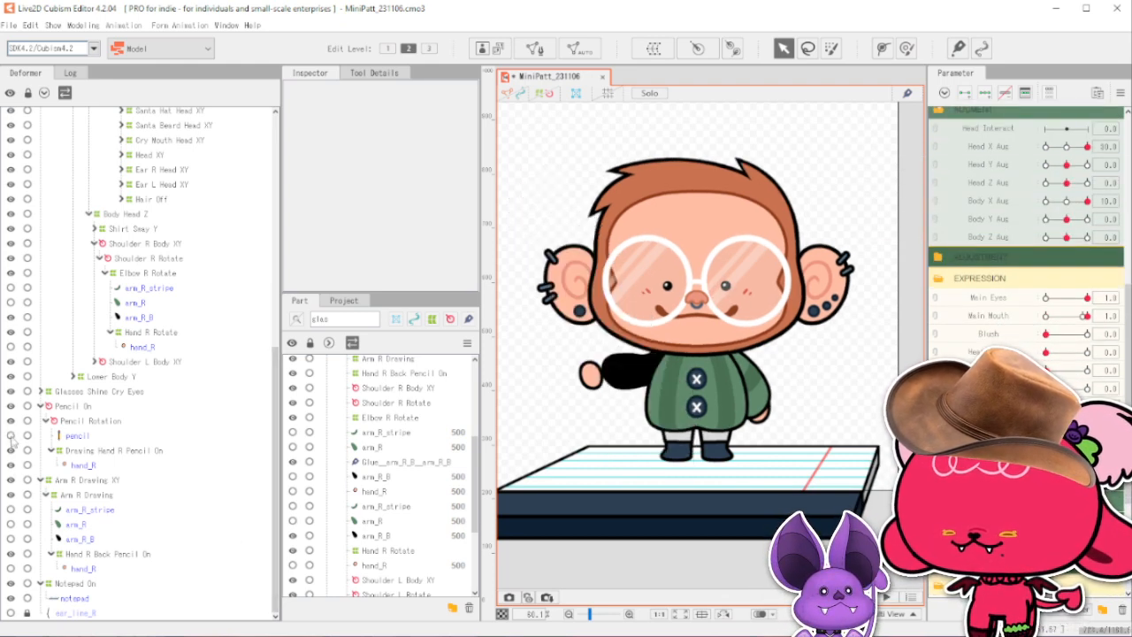
pyautogui.click(11, 436)
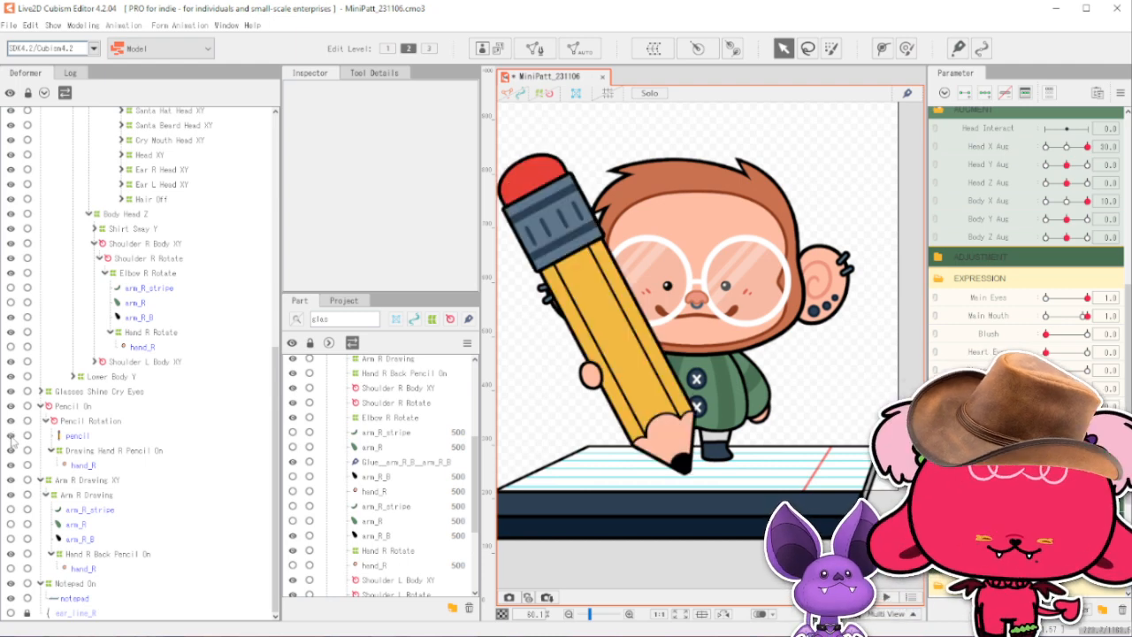
pyautogui.click(11, 436)
pyautogui.click(11, 436)
pyautogui.click(12, 436)
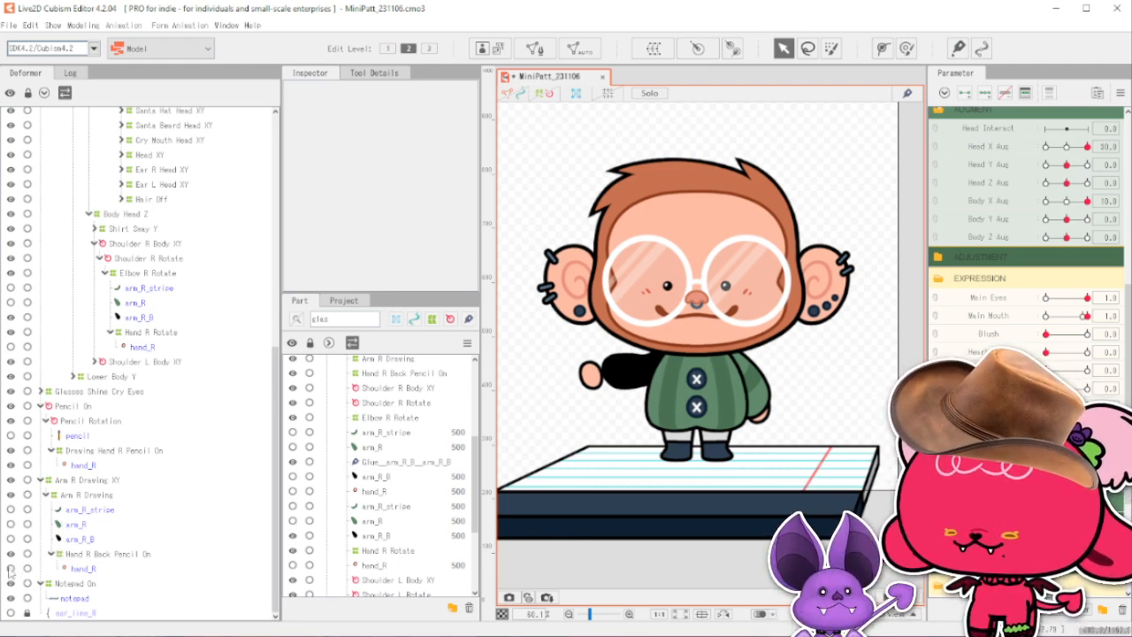
# With the pencil parameter off, glue the hand_R meshes under Hand R Back Pencil On and Hand R Rotate by binding all their vertices.
pyautogui.click(115, 571)
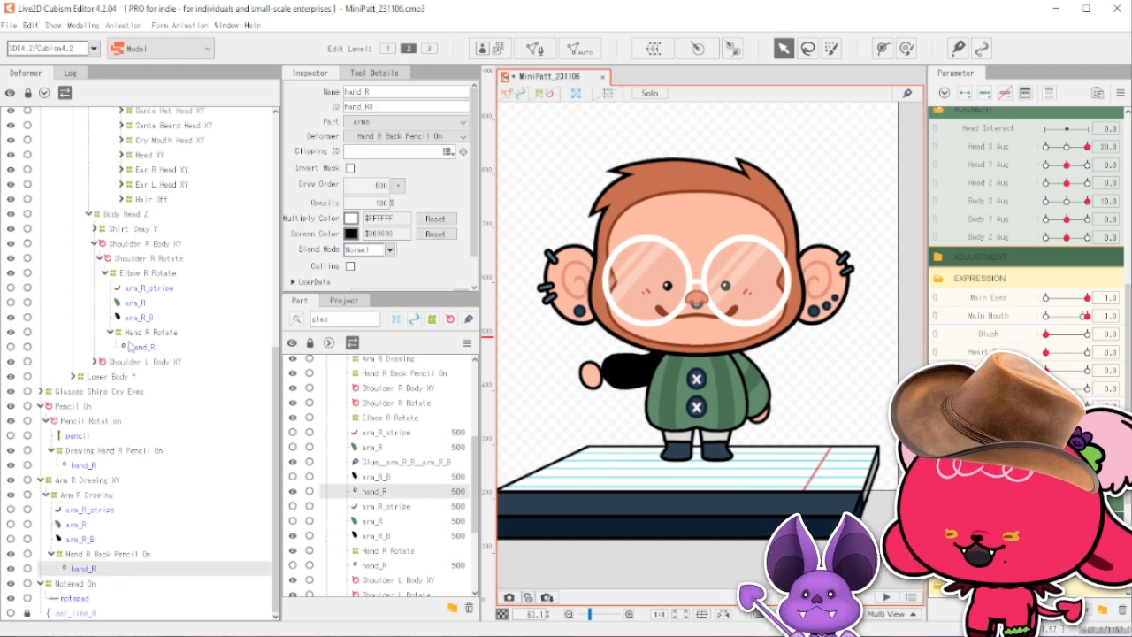
pyautogui.scroll(-4, 1026, 221)
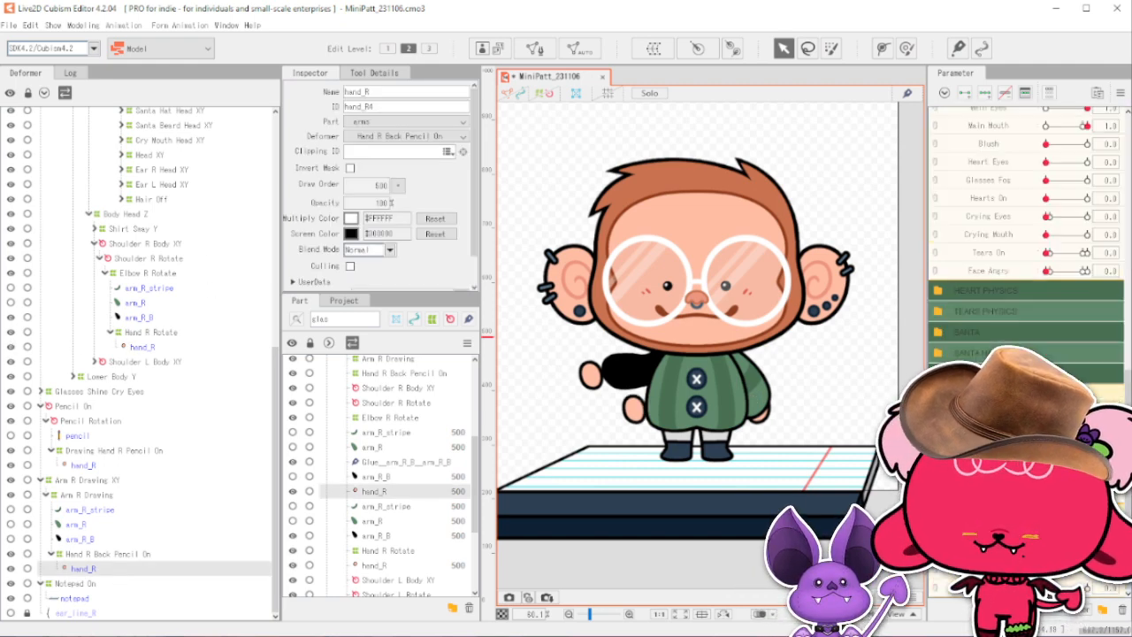
pyautogui.moveTo(1081, 485); pyautogui.dragTo(1067, 486)
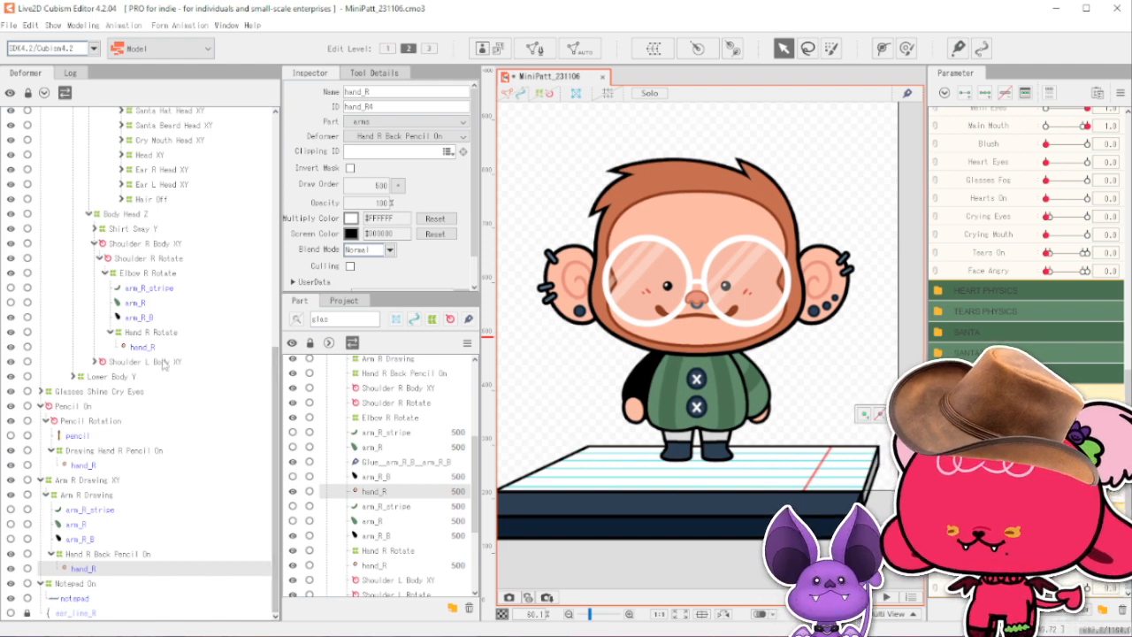
pyautogui.keyDown('ctrl'); pyautogui.click(142, 347); pyautogui.keyUp('ctrl')
pyautogui.click(534, 48)
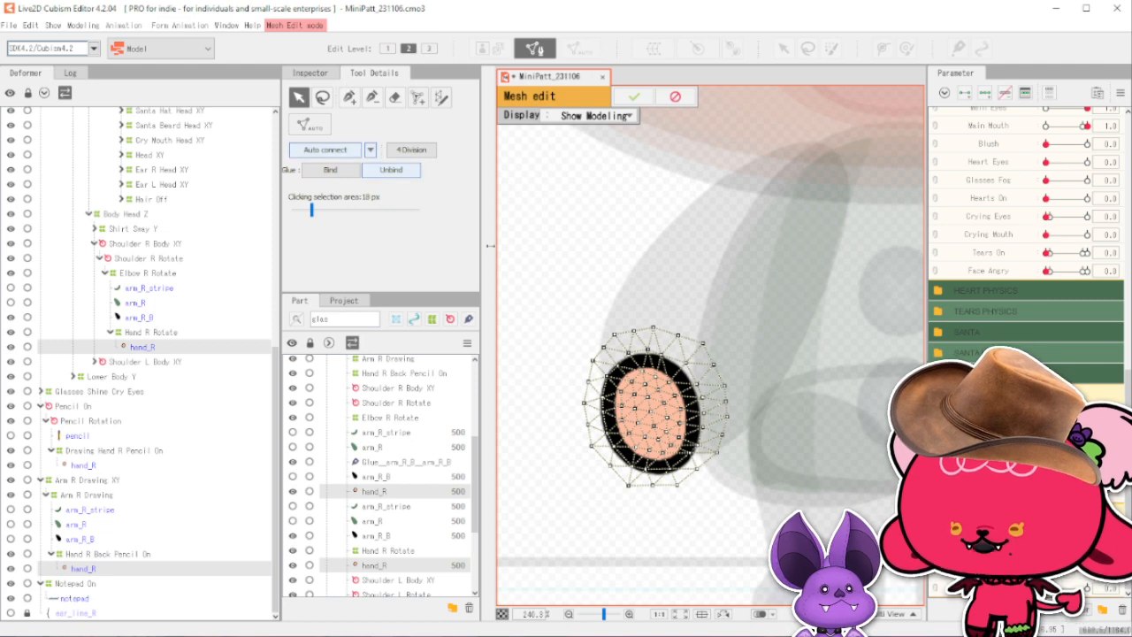
pyautogui.moveTo(519, 266); pyautogui.dragTo(801, 551)
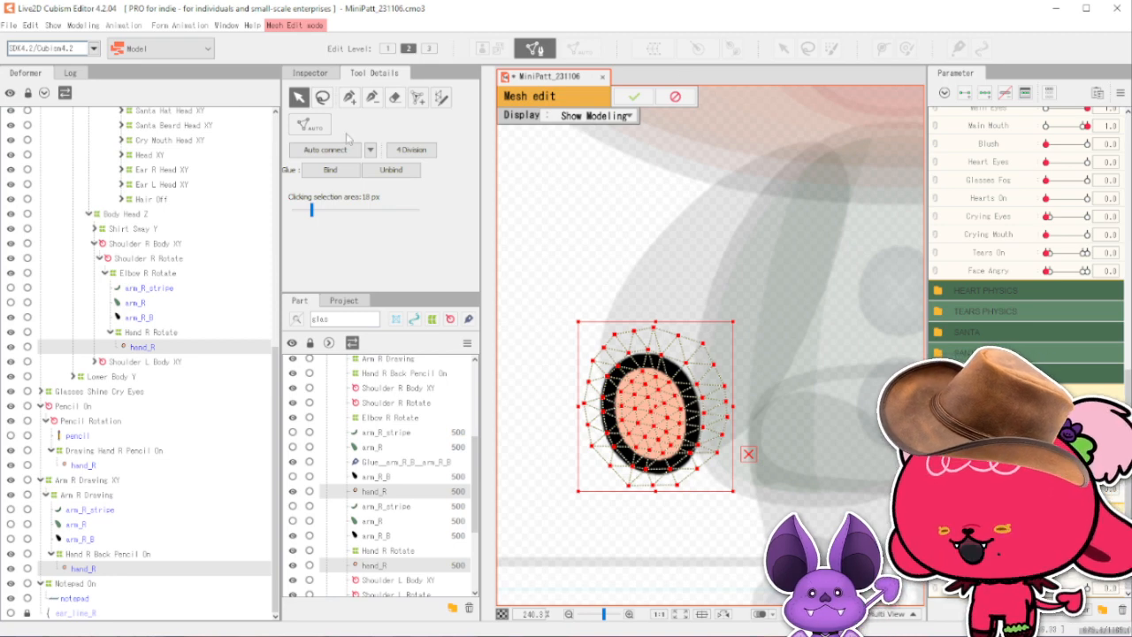
pyautogui.click(334, 174)
pyautogui.click(633, 95)
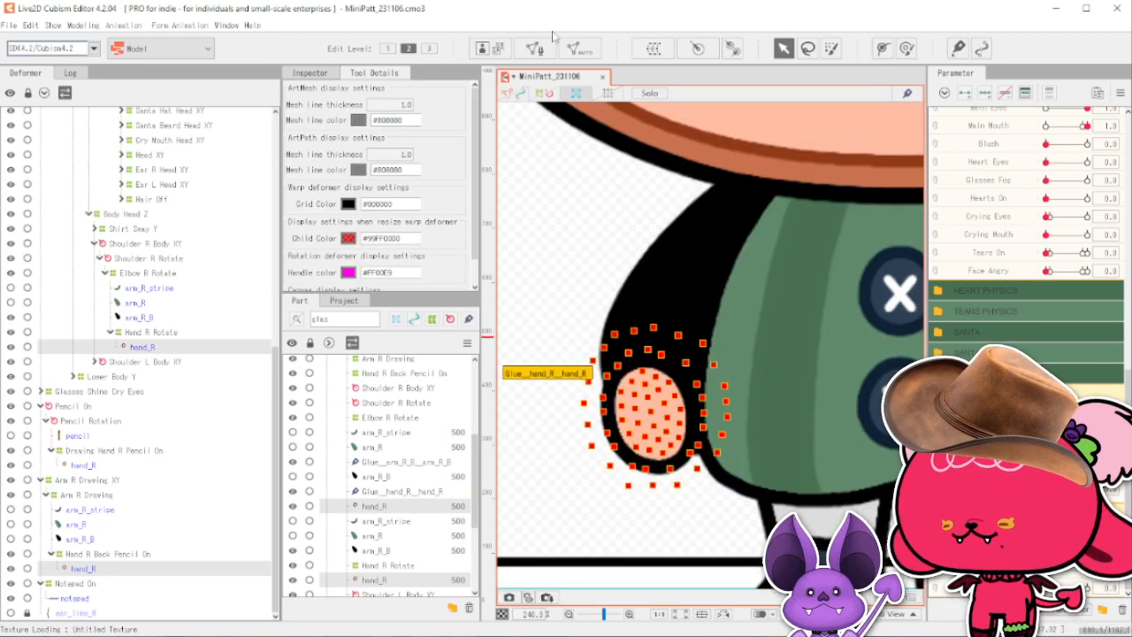
# Paint the weight of the glue between the two hand_R meshes entirely red.
pyautogui.click(551, 373)
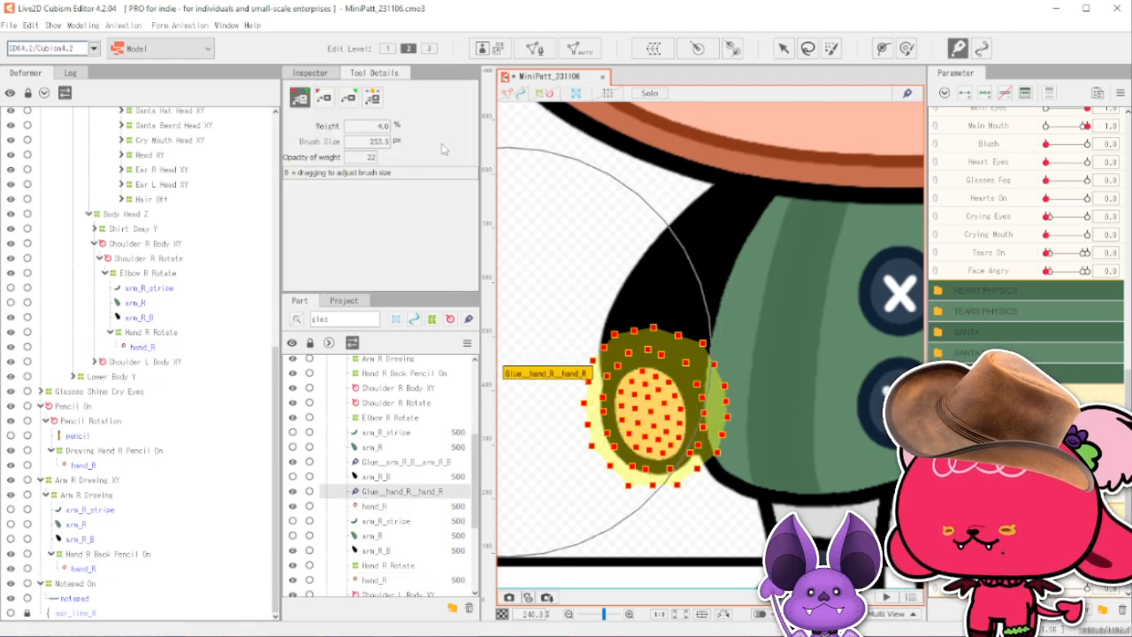
pyautogui.click(324, 97)
pyautogui.moveTo(635, 369); pyautogui.dragTo(641, 373)
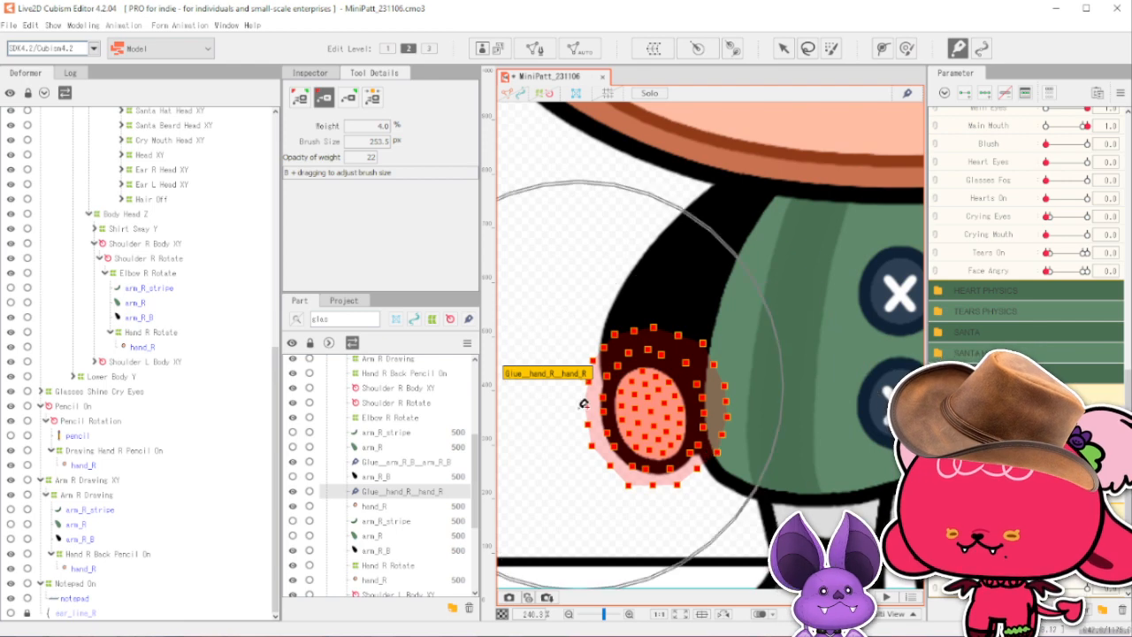
pyautogui.click(784, 49)
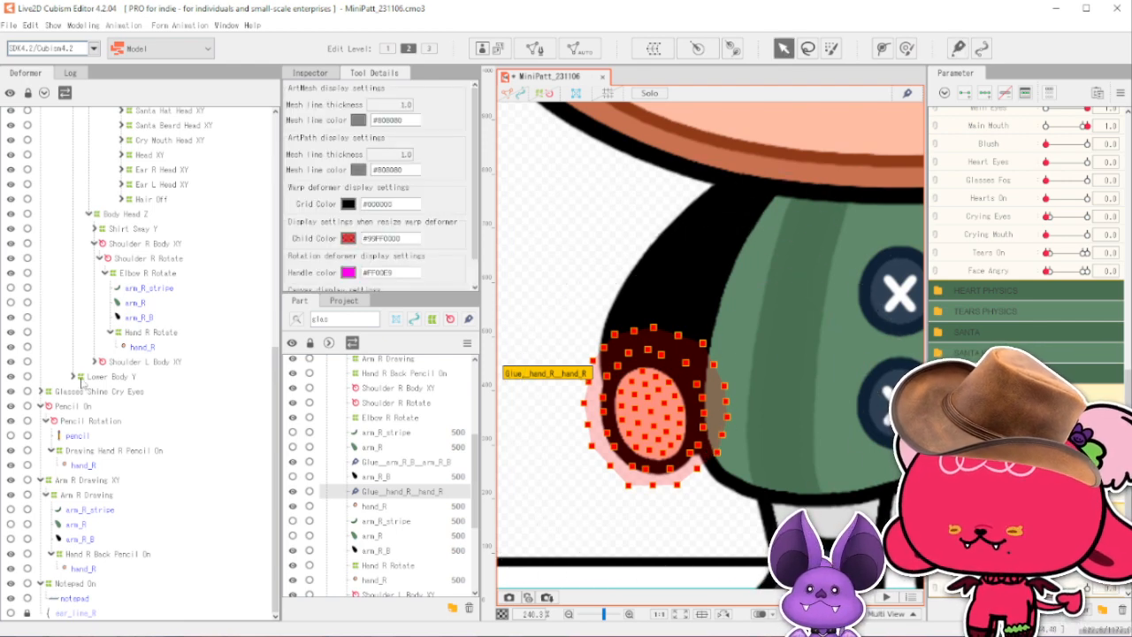
# Select the hand_R mesh under Hand R Back Pencil On and hide the arm_R_B mesh under Elbow R Rotate.
pyautogui.click(81, 570)
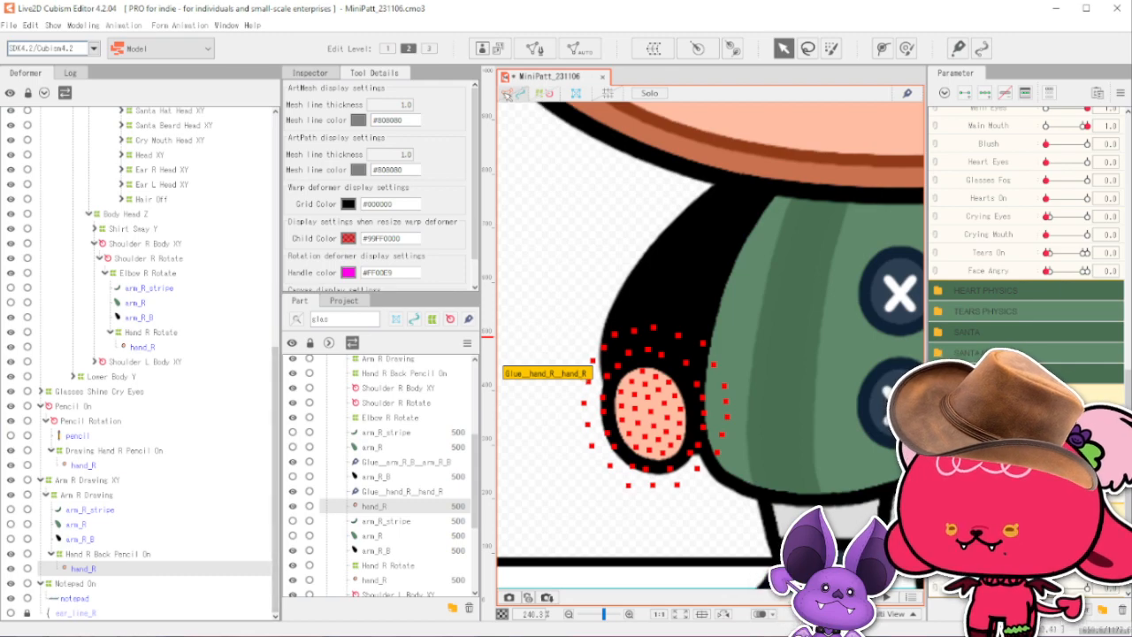
pyautogui.click(652, 414)
pyautogui.moveTo(652, 414); pyautogui.dragTo(622, 441)
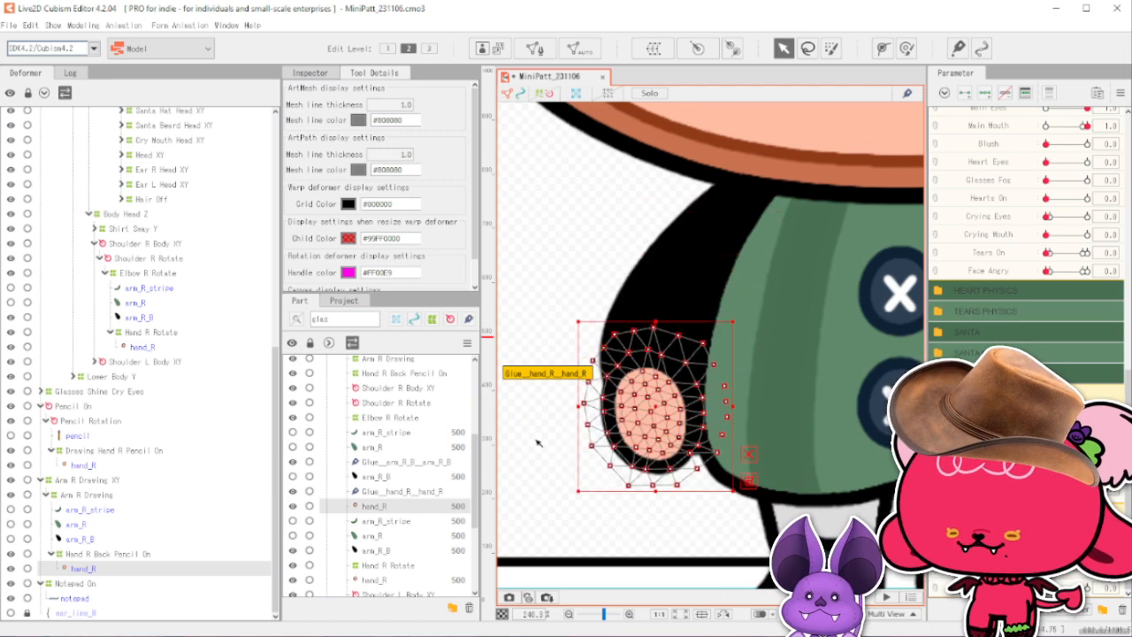
pyautogui.click(12, 319)
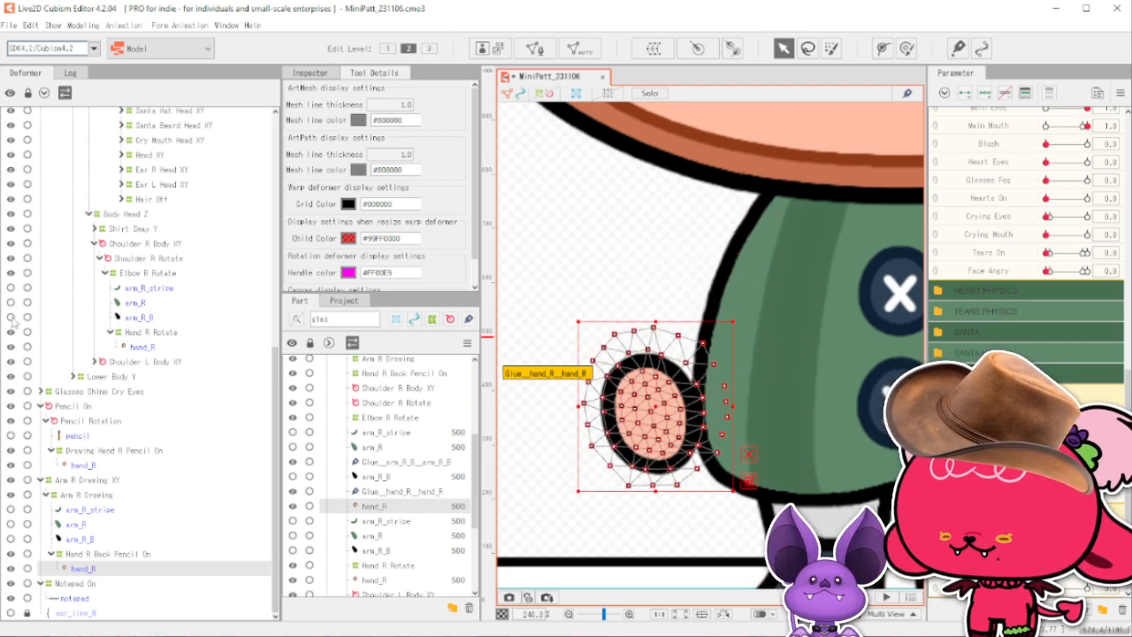
# Try moving the hand_R mesh under Hand R Back Pencil On to test its glue, and undo the move.
pyautogui.moveTo(655, 375); pyautogui.dragTo(652, 341)
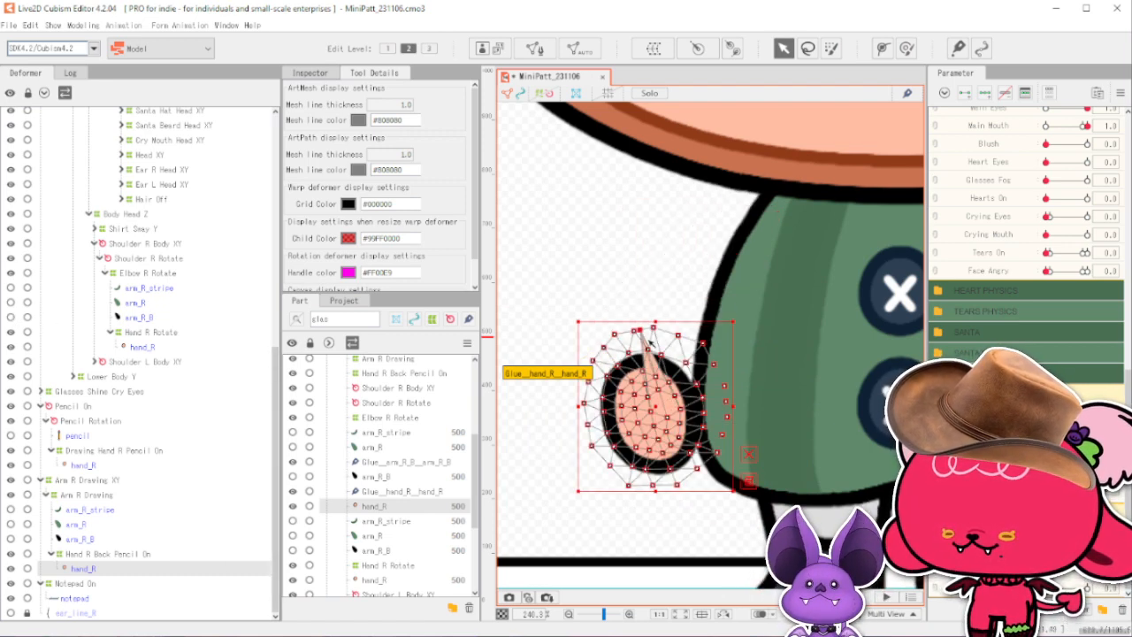
pyautogui.hotkey('ctrl', 'z')
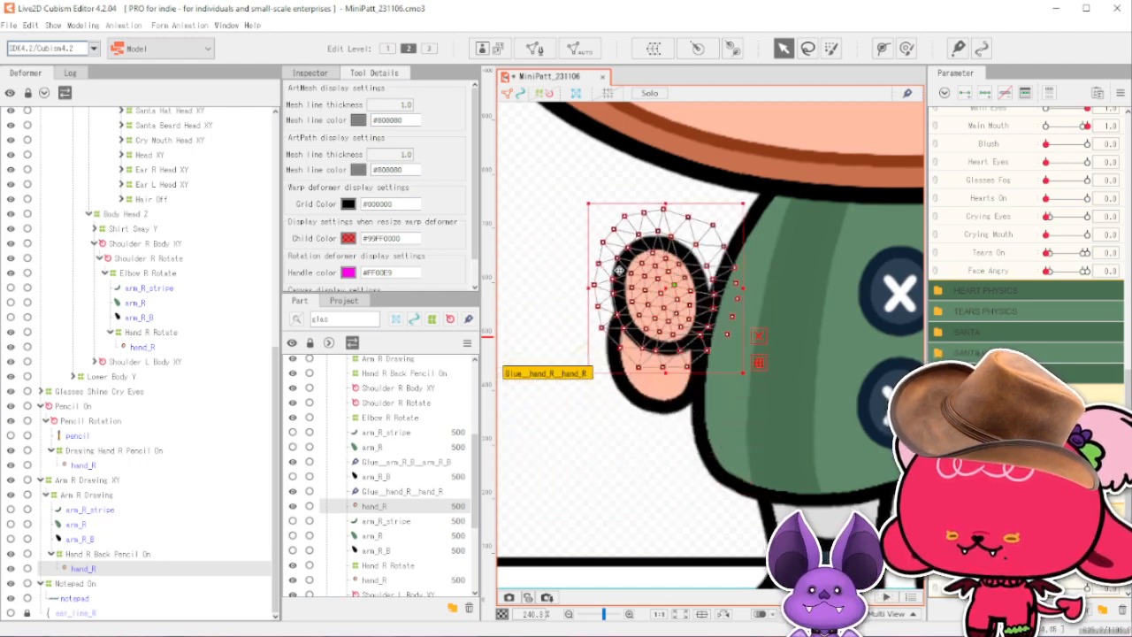
# Select the hand_R mesh under Hand R Rotate and repaint the weight of its glue red over the whole hand.
pyautogui.click(152, 347)
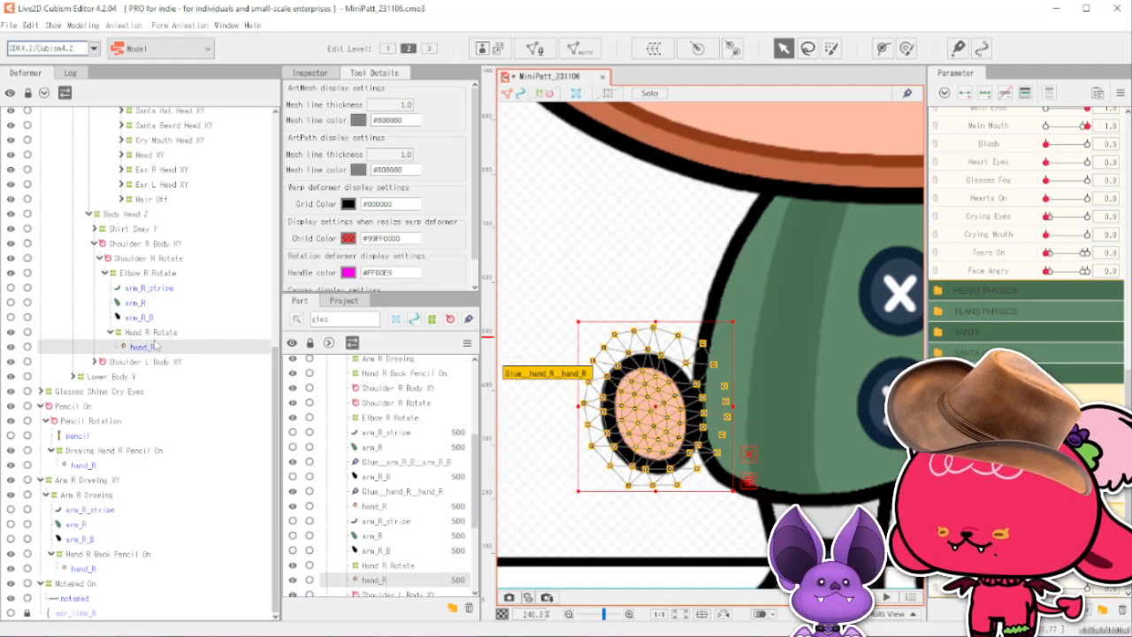
pyautogui.click(545, 373)
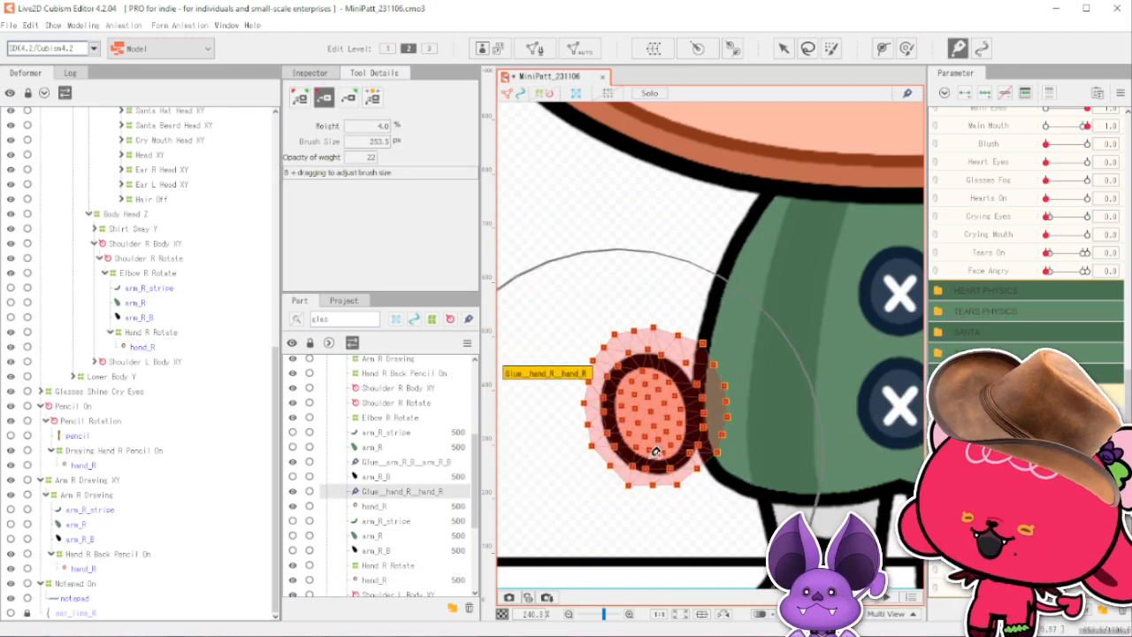
pyautogui.press('alt')
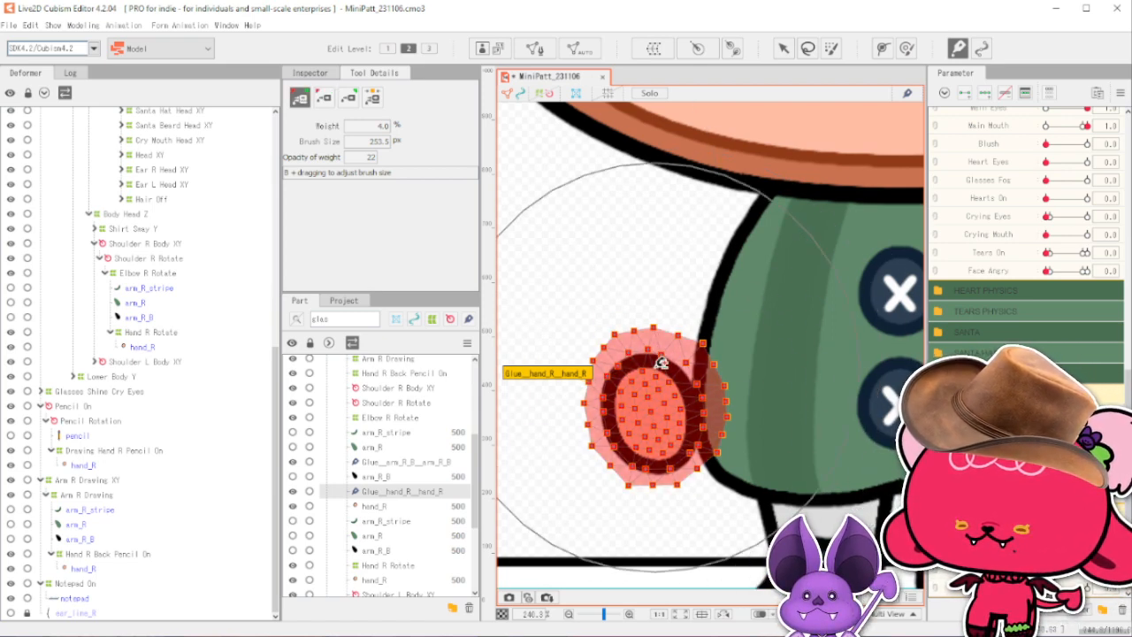
pyautogui.click(783, 48)
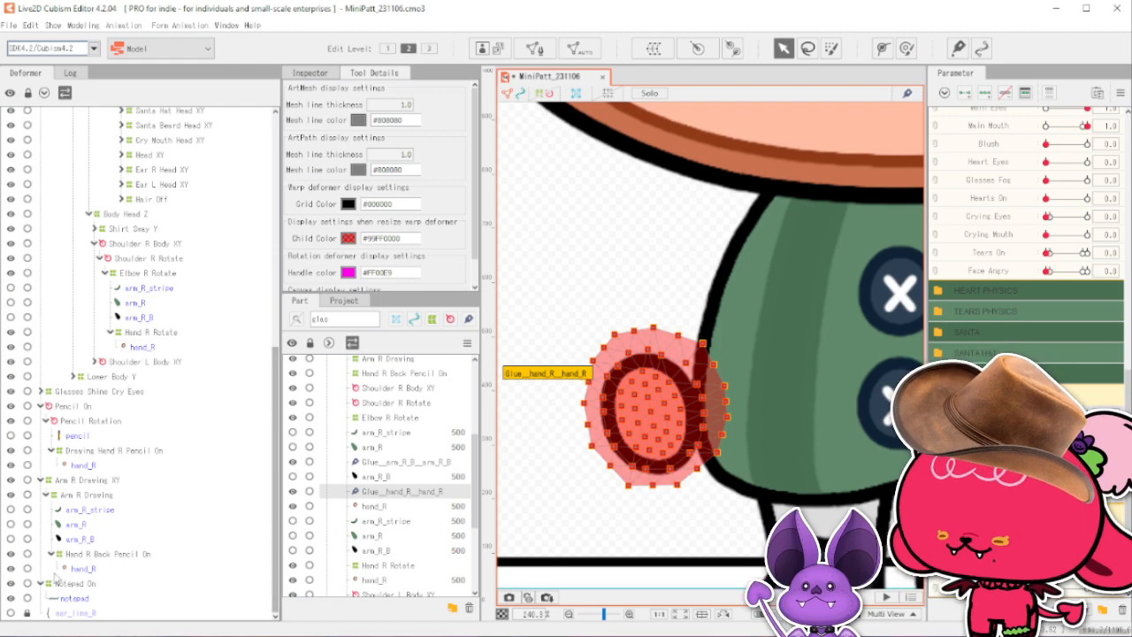
# Test the repainted glue by moving the hand_R mesh under Hand R Back Pencil On, restore its position and deselect it.
pyautogui.click(73, 569)
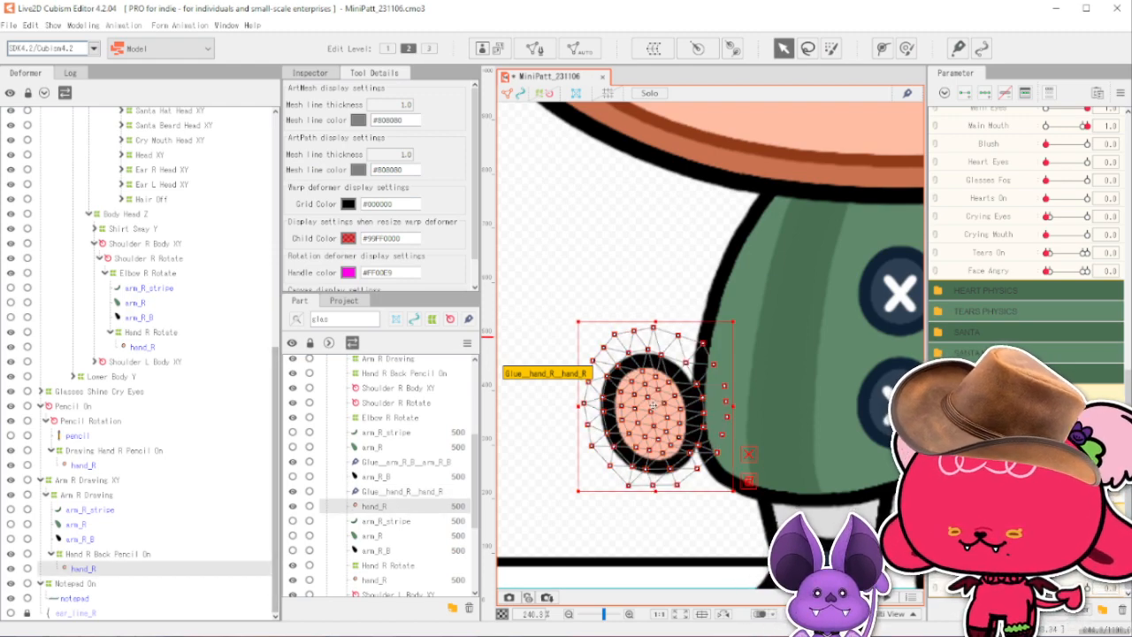
pyautogui.moveTo(652, 405)
pyautogui.mouseDown()
pyautogui.moveTo(629, 502)
pyautogui.moveTo(588, 311)
pyautogui.moveTo(665, 330)
pyautogui.moveTo(656, 404)
pyautogui.mouseUp()
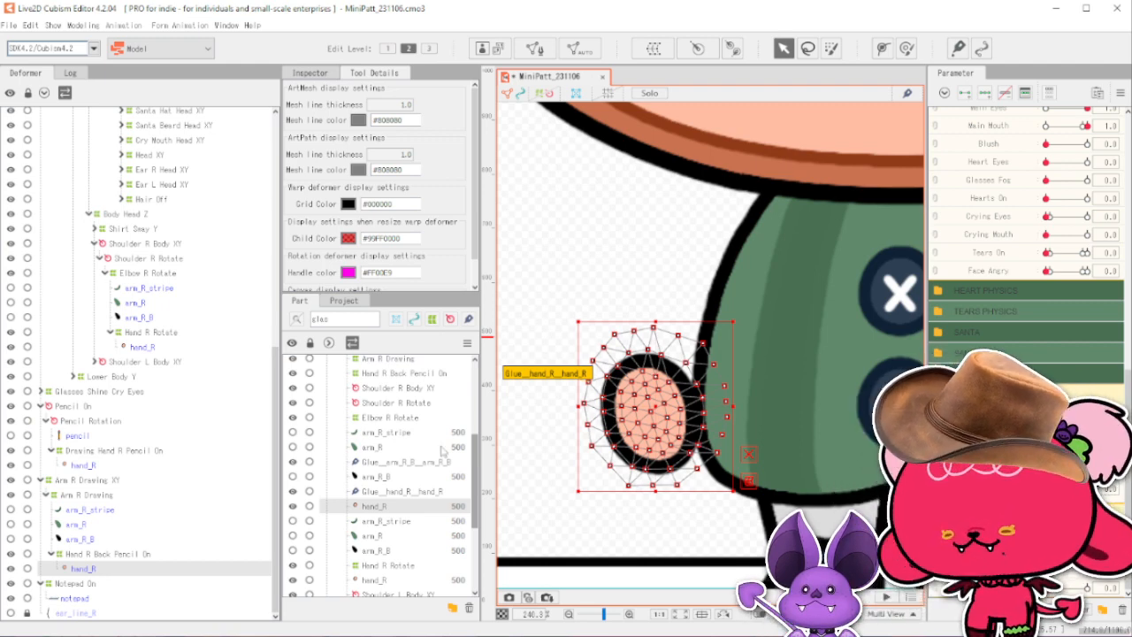
pyautogui.scroll(-2, 712, 343)
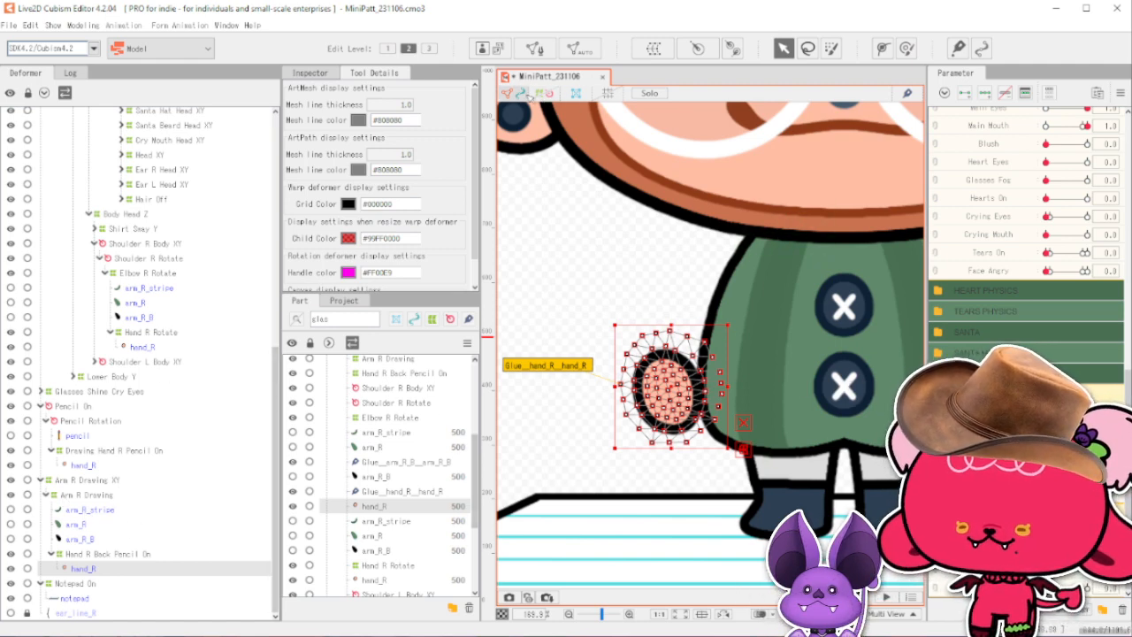
pyautogui.press('Escape')
pyautogui.scroll(-1, 643, 347)
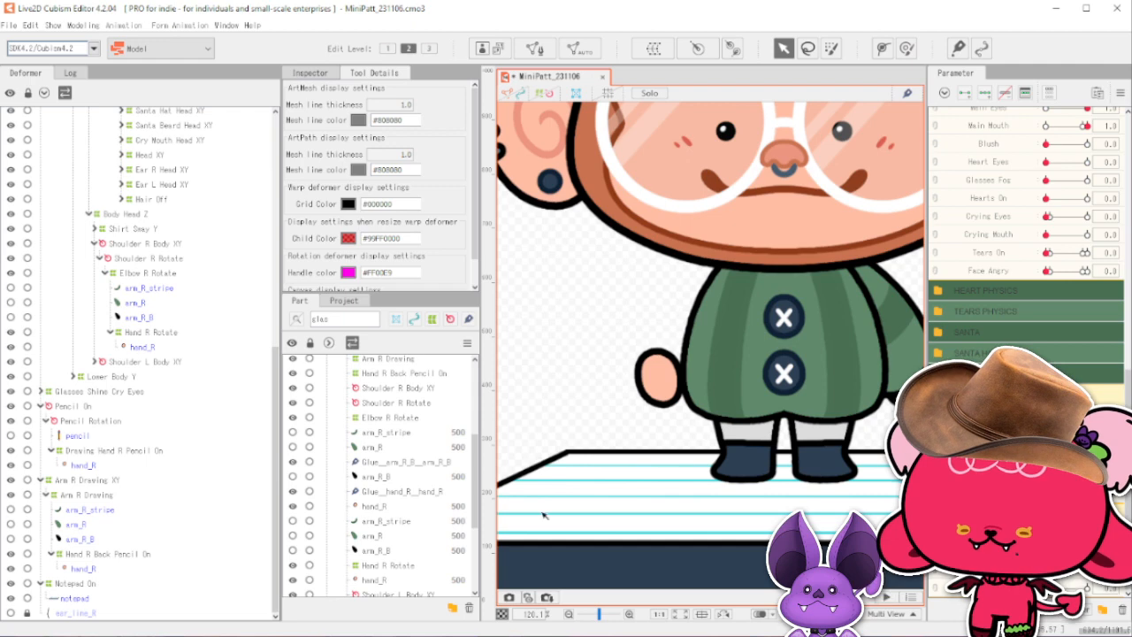
# Set the compatibility of the glue between the two hand_R meshes to 0% and deselect the glue.
pyautogui.click(402, 462)
pyautogui.click(403, 491)
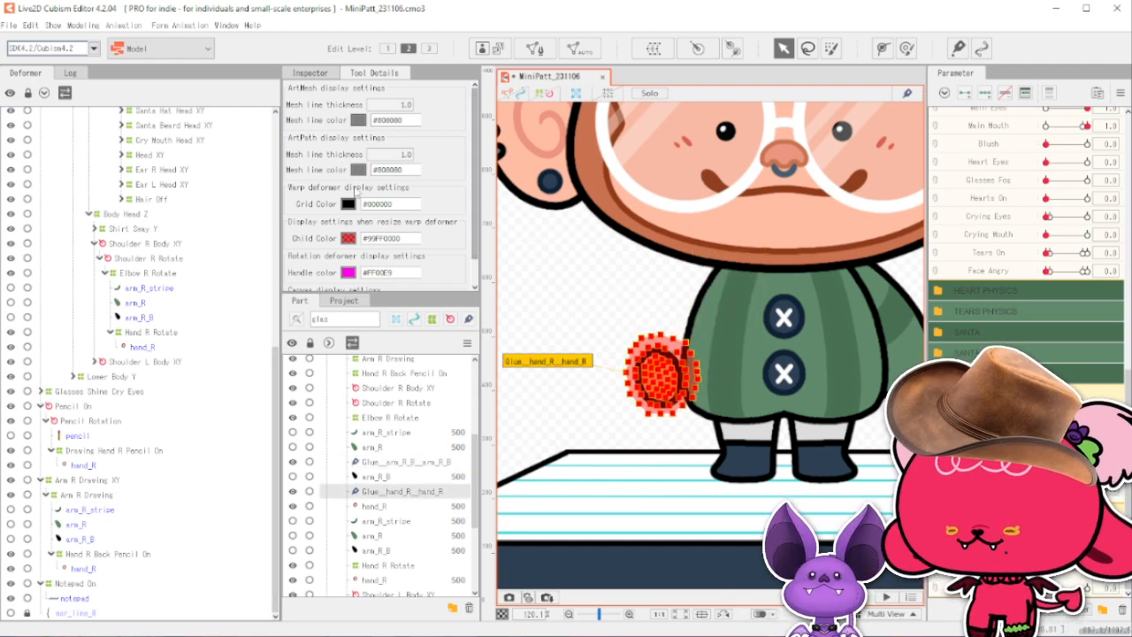
pyautogui.click(311, 72)
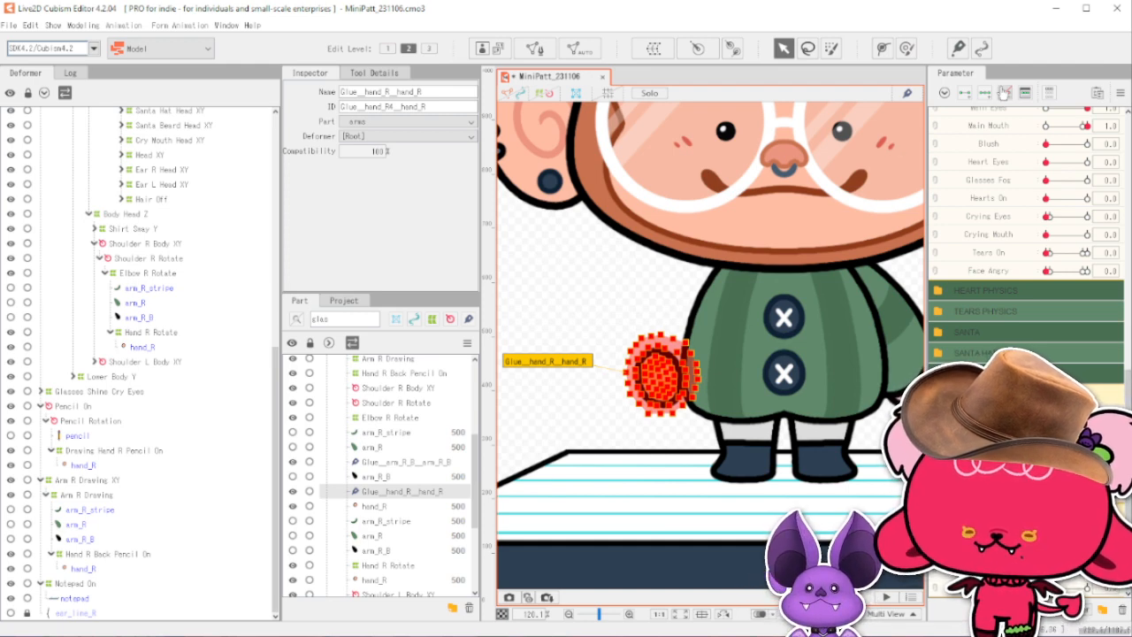
pyautogui.click(362, 150)
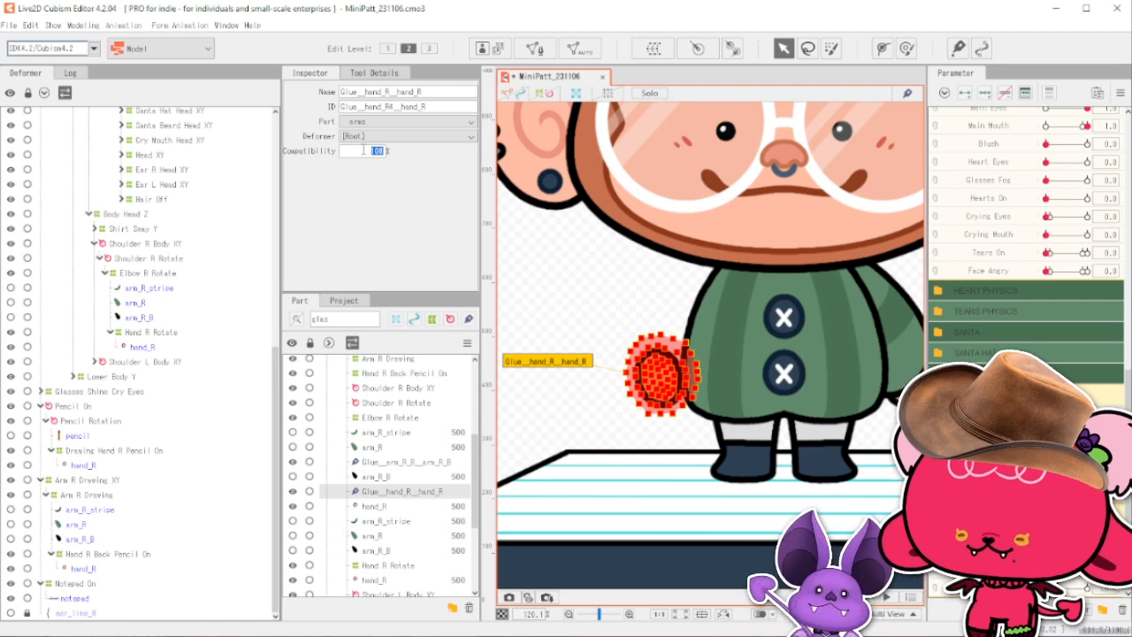
pyautogui.press('Return')
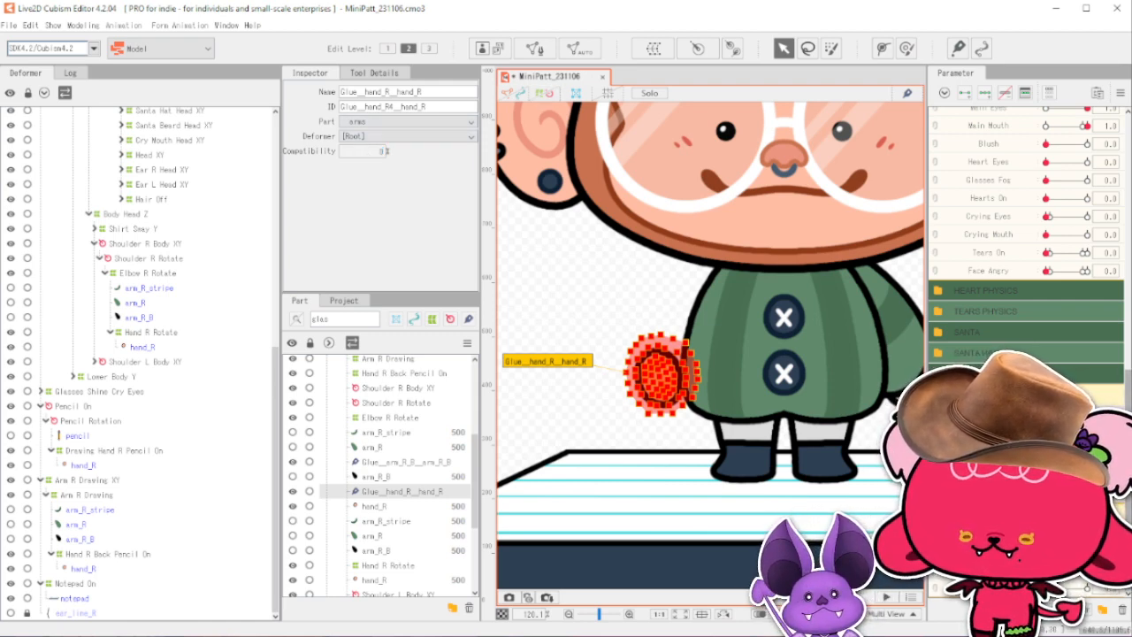
pyautogui.click(594, 299)
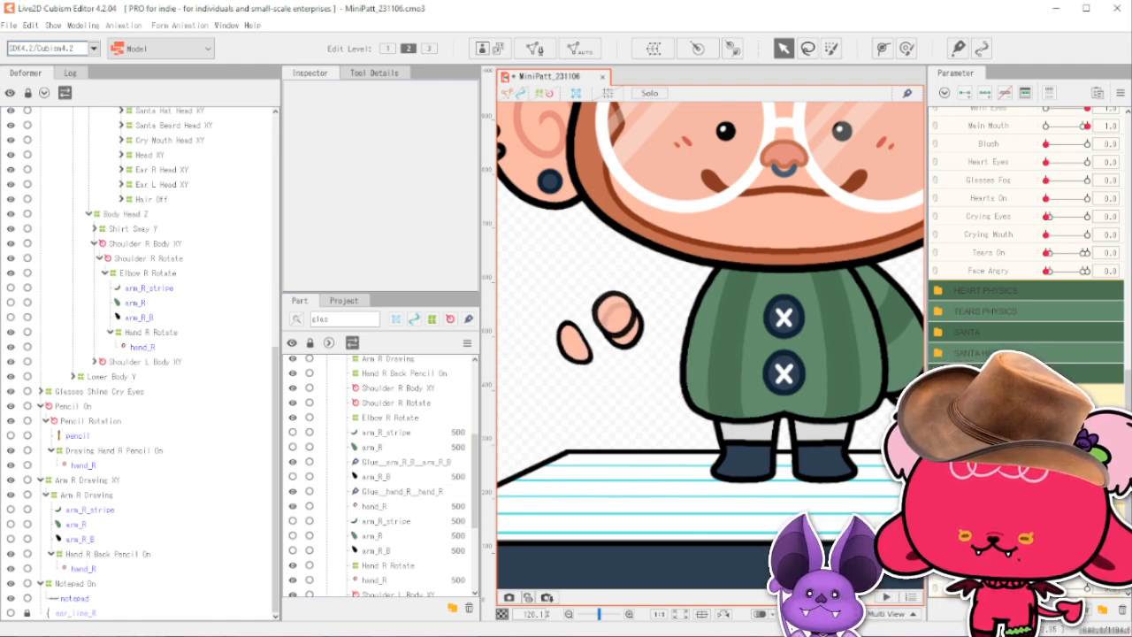
# Show the arm_R_B mesh under Arm R Drawing again.
pyautogui.click(12, 539)
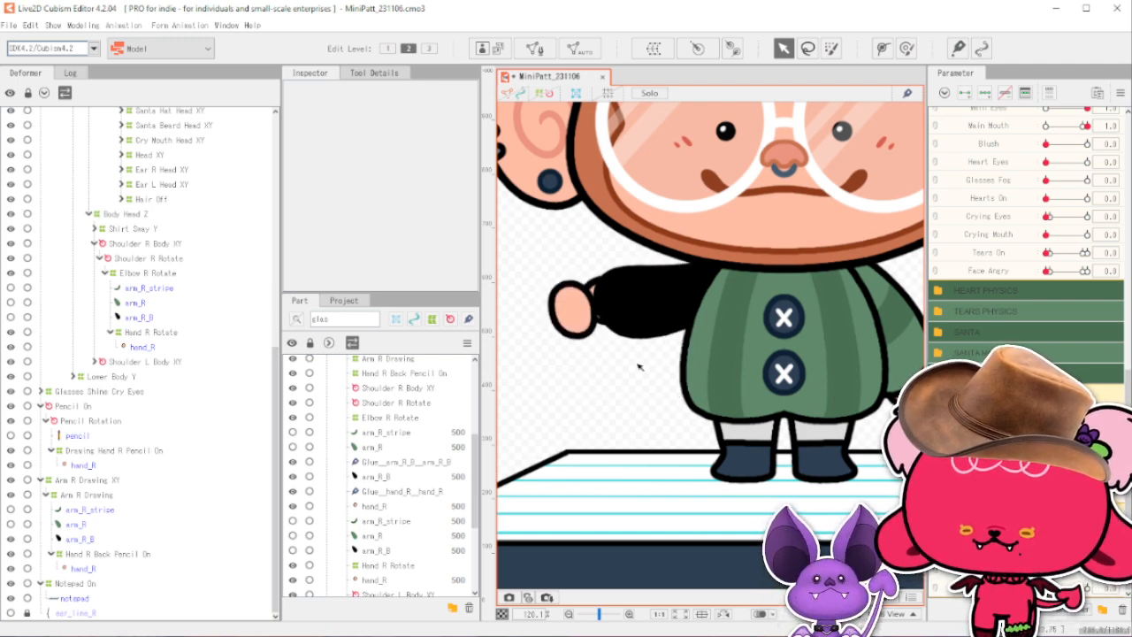
pyautogui.scroll(-2, 639, 366)
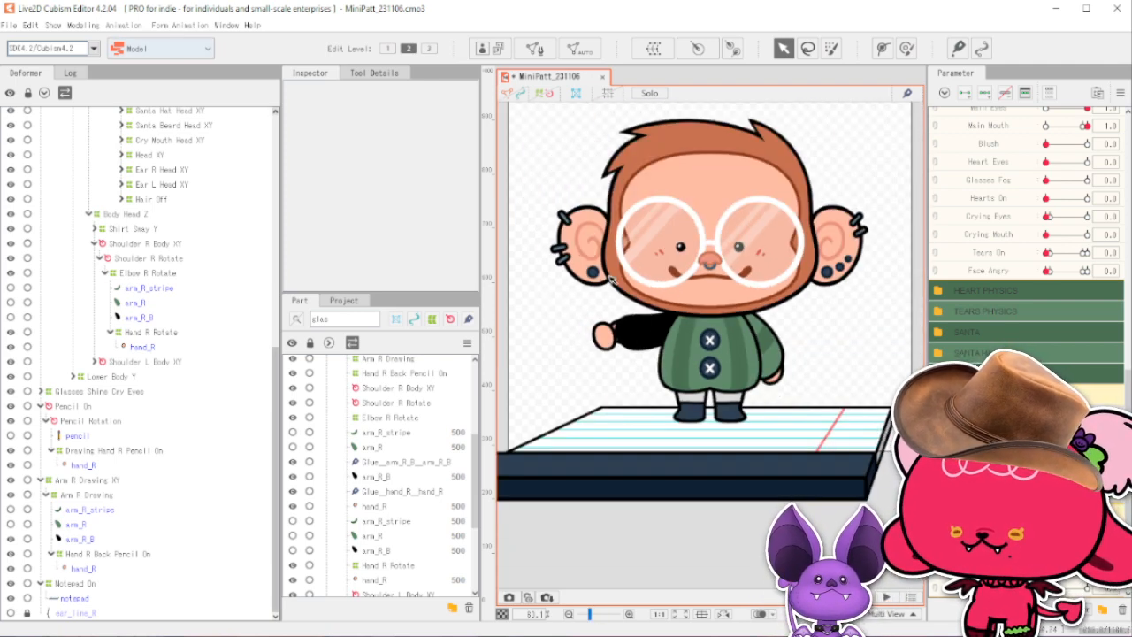
# Preview the arm and hand in motion in the Physics/Scene Blending Settings and return to the model.
pyautogui.click(85, 25)
pyautogui.click(133, 298)
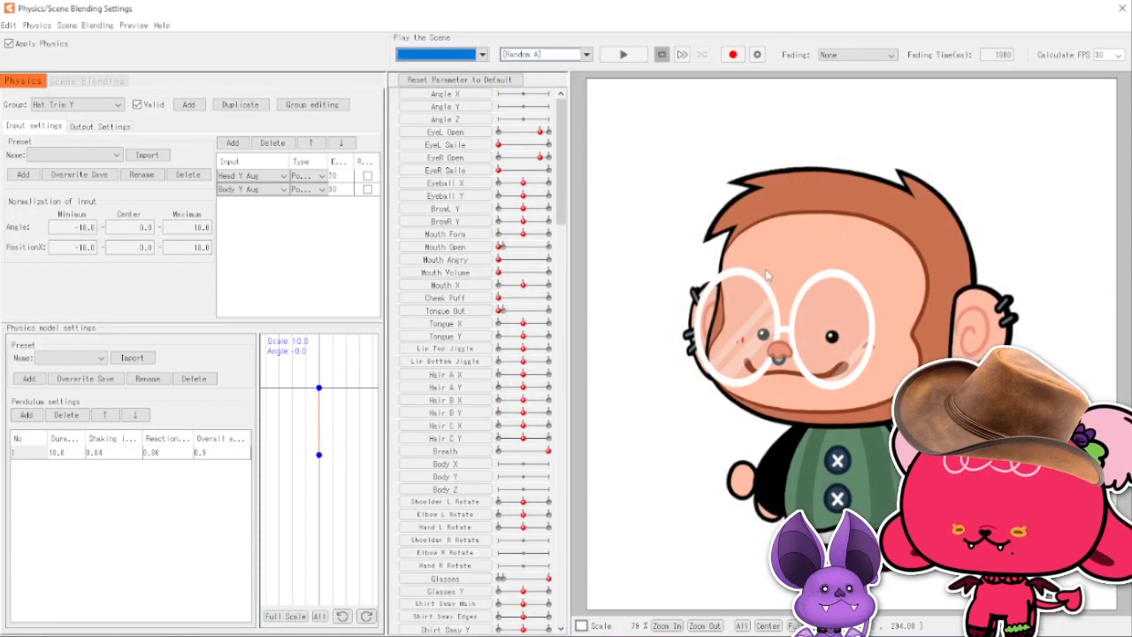
pyautogui.click(1123, 8)
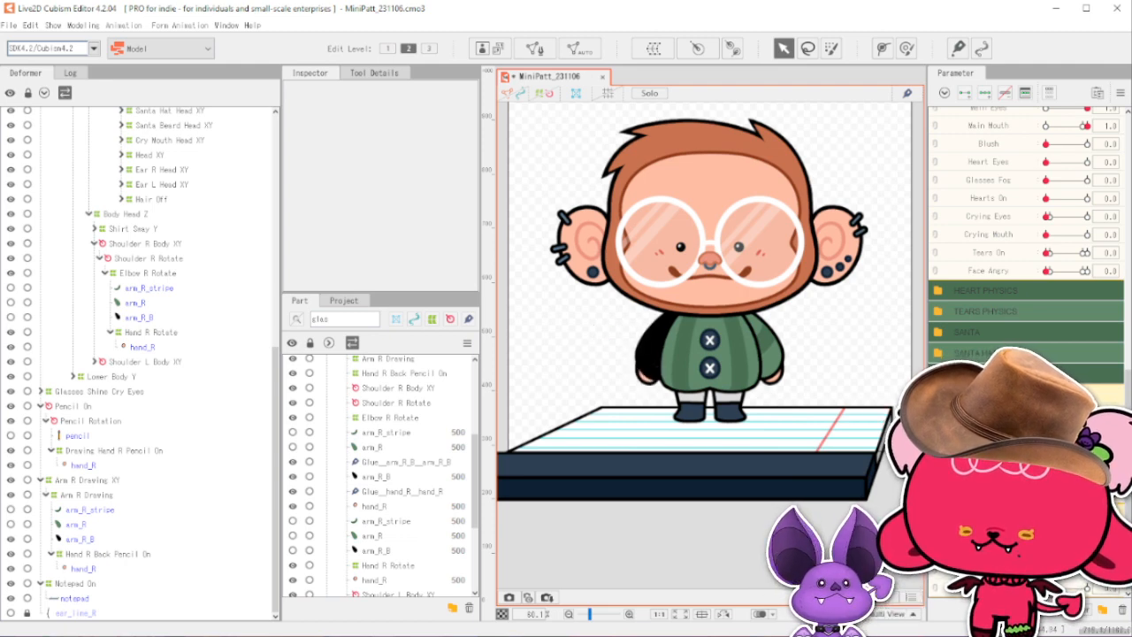
pyautogui.doubleClick(989, 496)
pyautogui.click(687, 228)
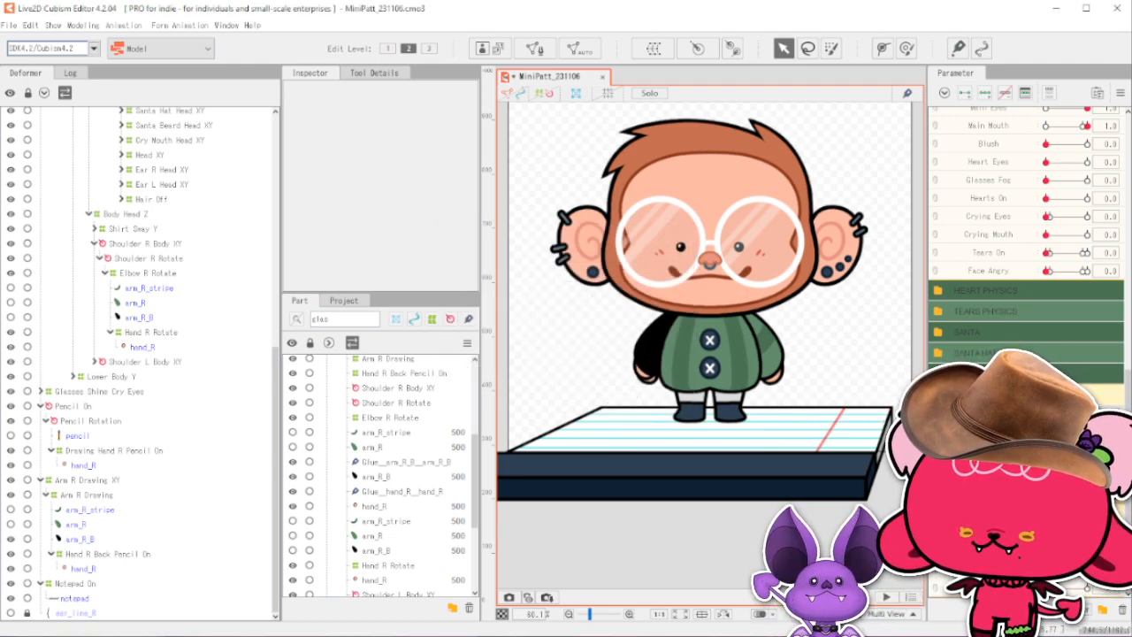
pyautogui.click(83, 25)
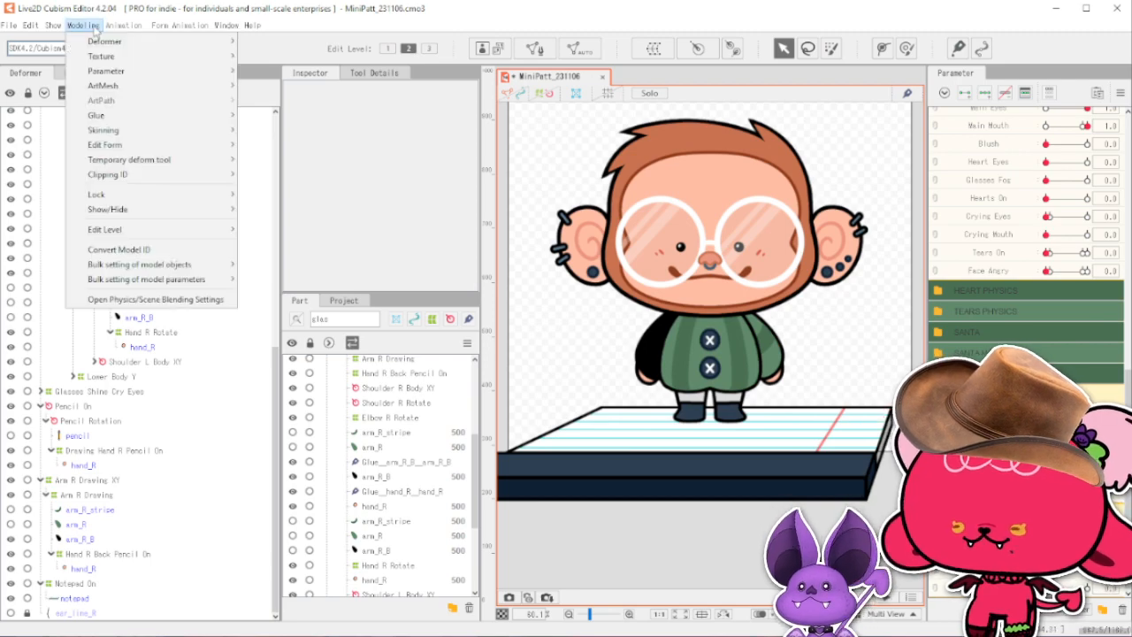
pyautogui.click(133, 299)
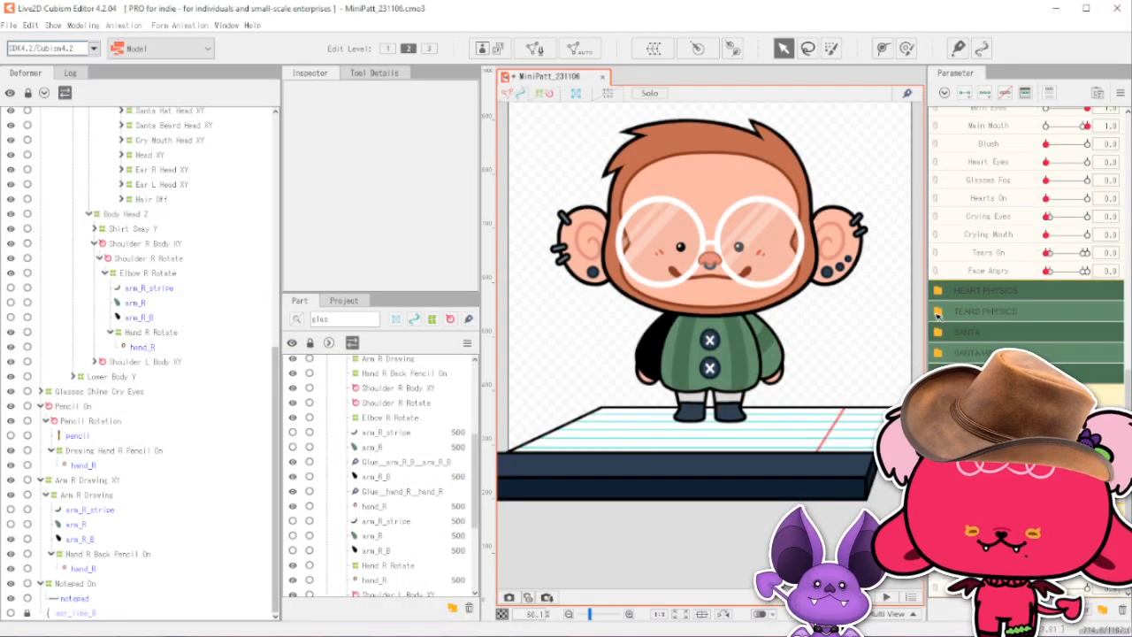
# Reassign the Shoulder R Rotate deformer's keys from the Shoulder L Rotate parameter to the Shoulder R Rotate parameter.
pyautogui.scroll(5, 938, 316)
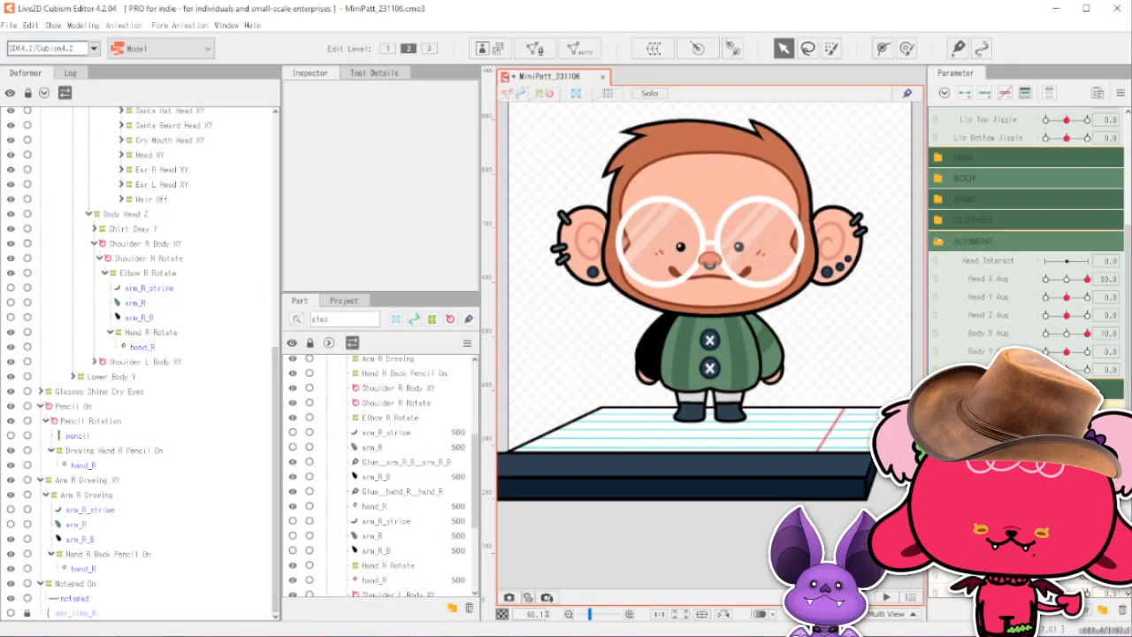
pyautogui.scroll(3, 1031, 278)
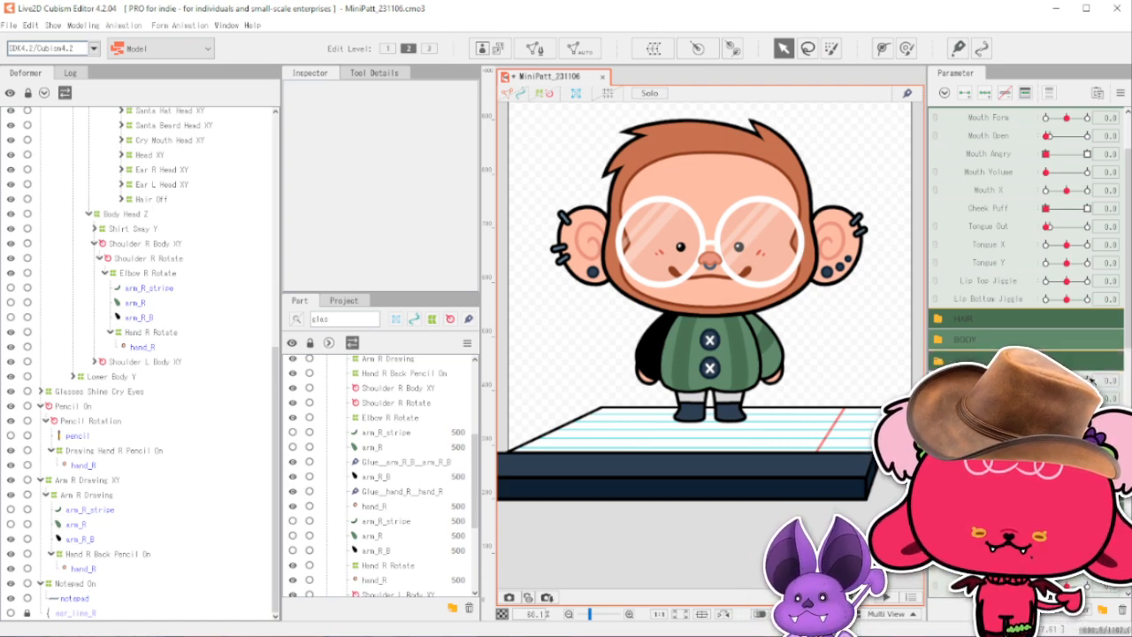
pyautogui.click(884, 380)
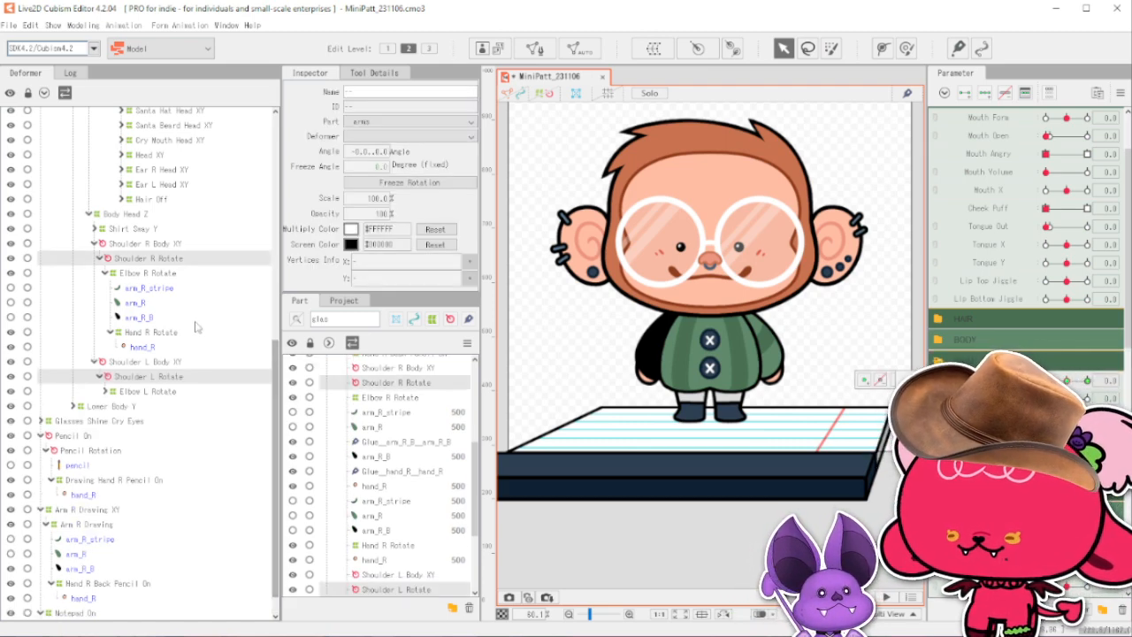
pyautogui.click(196, 260)
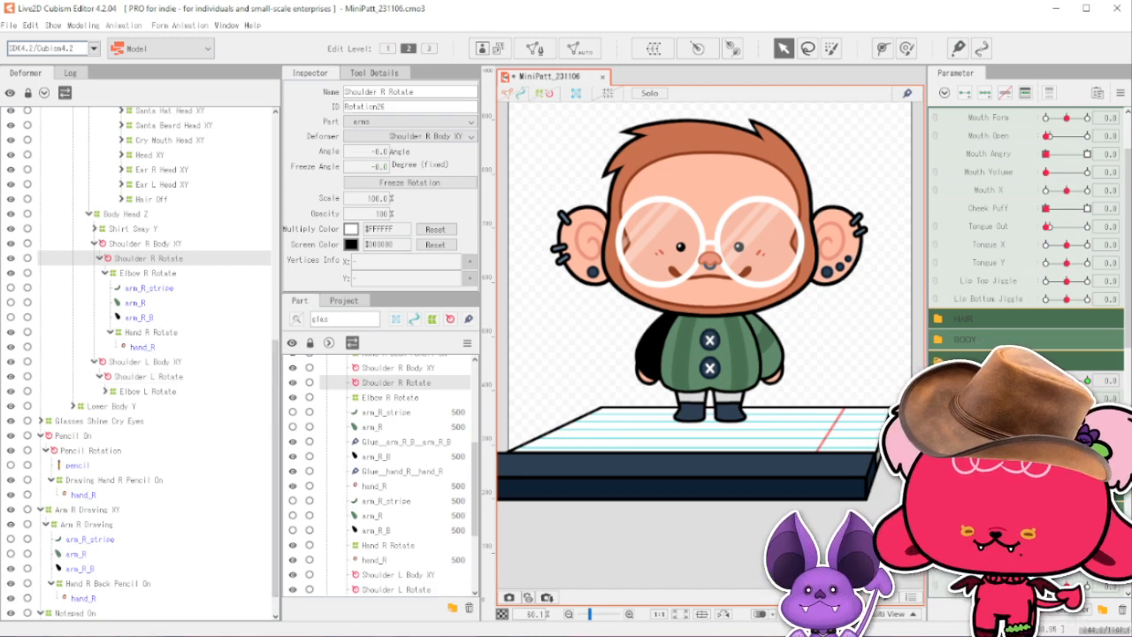
pyautogui.click(922, 398)
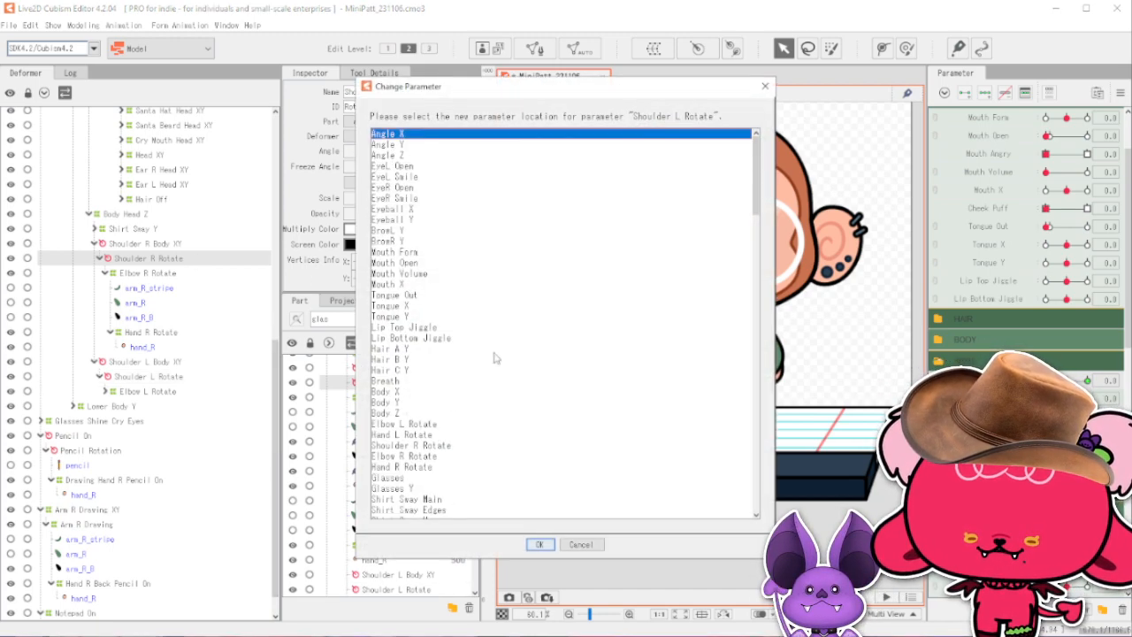
pyautogui.scroll(-5, 445, 403)
pyautogui.click(423, 284)
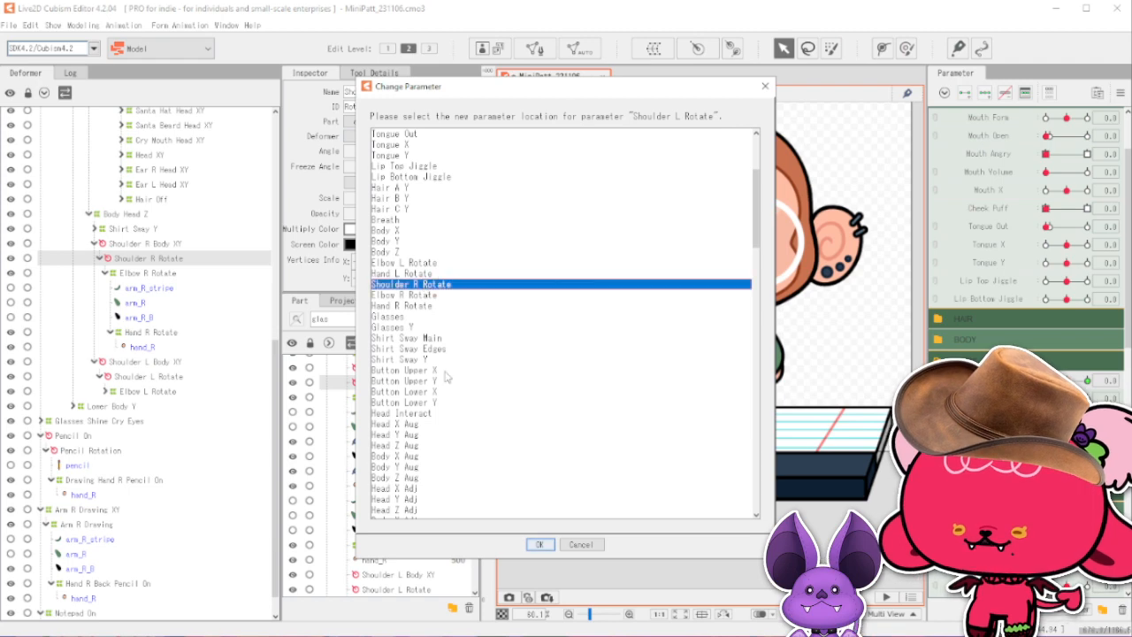
pyautogui.click(540, 545)
# Select the Shoulder R Body XY deformer and examine which arm, body and expression parameters it is keyed to.
pyautogui.click(168, 243)
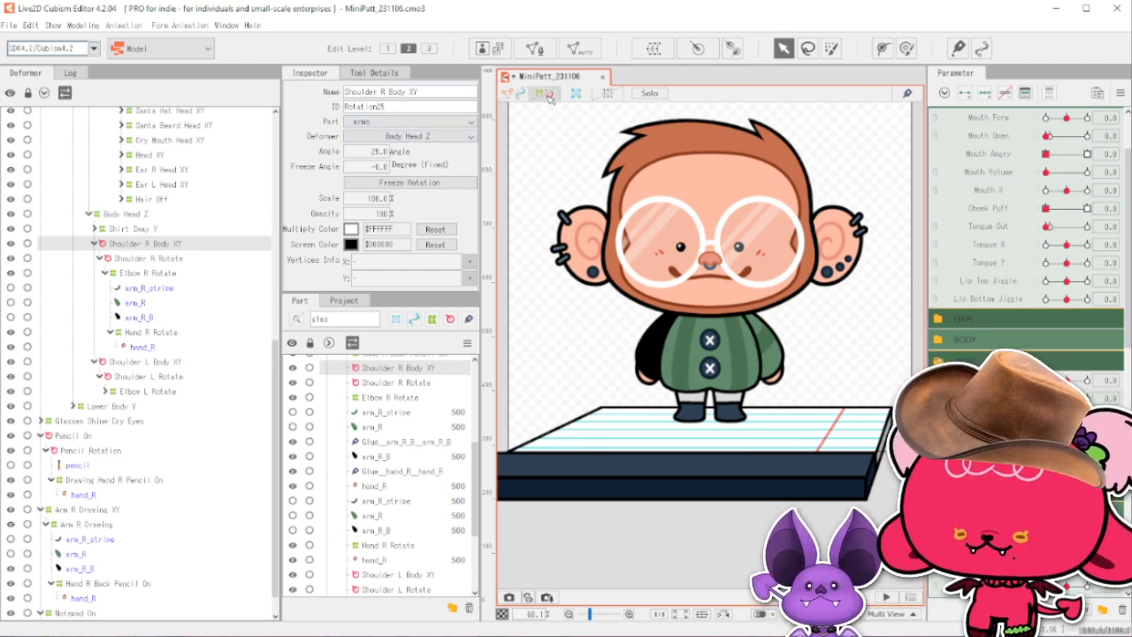
pyautogui.scroll(3, 1078, 250)
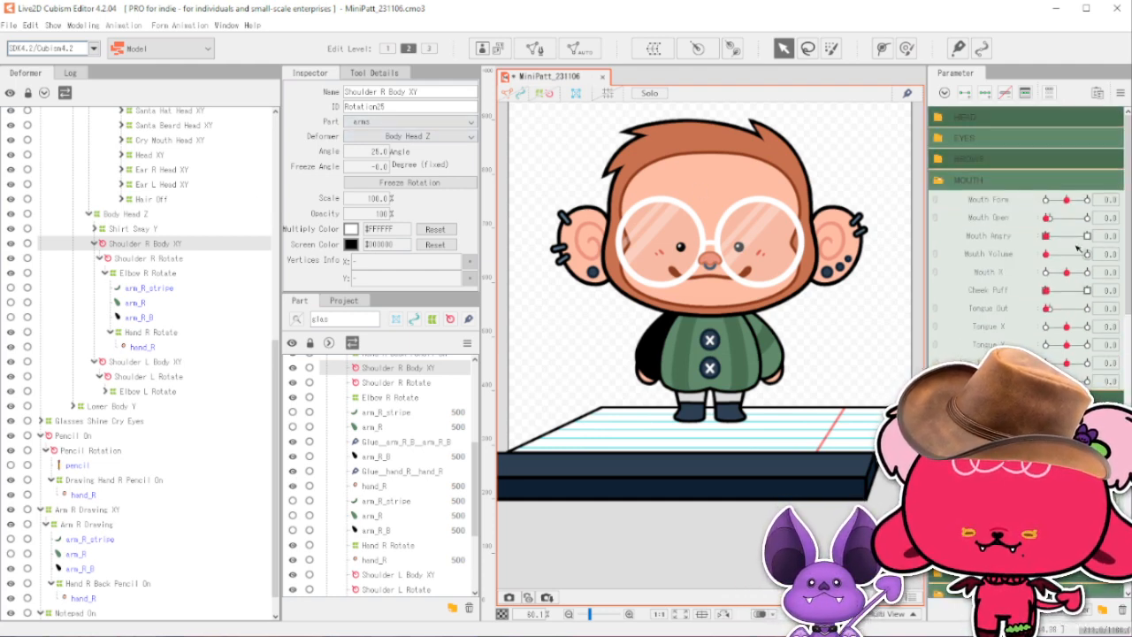
pyautogui.scroll(-5, 1077, 249)
pyautogui.scroll(5, 1077, 248)
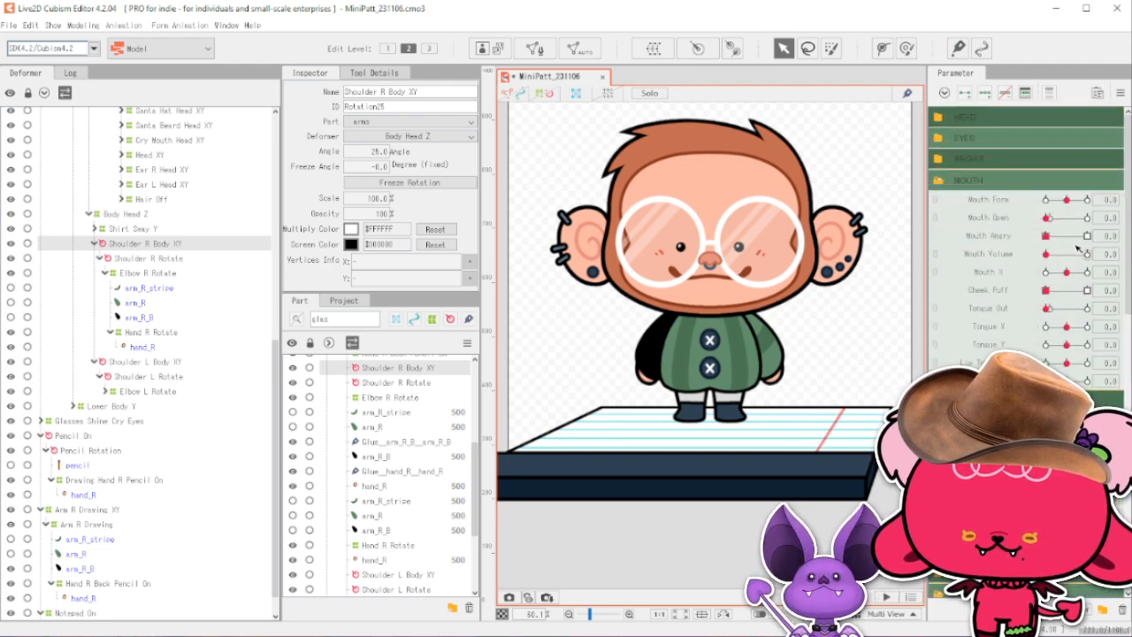
pyautogui.scroll(-5, 1062, 159)
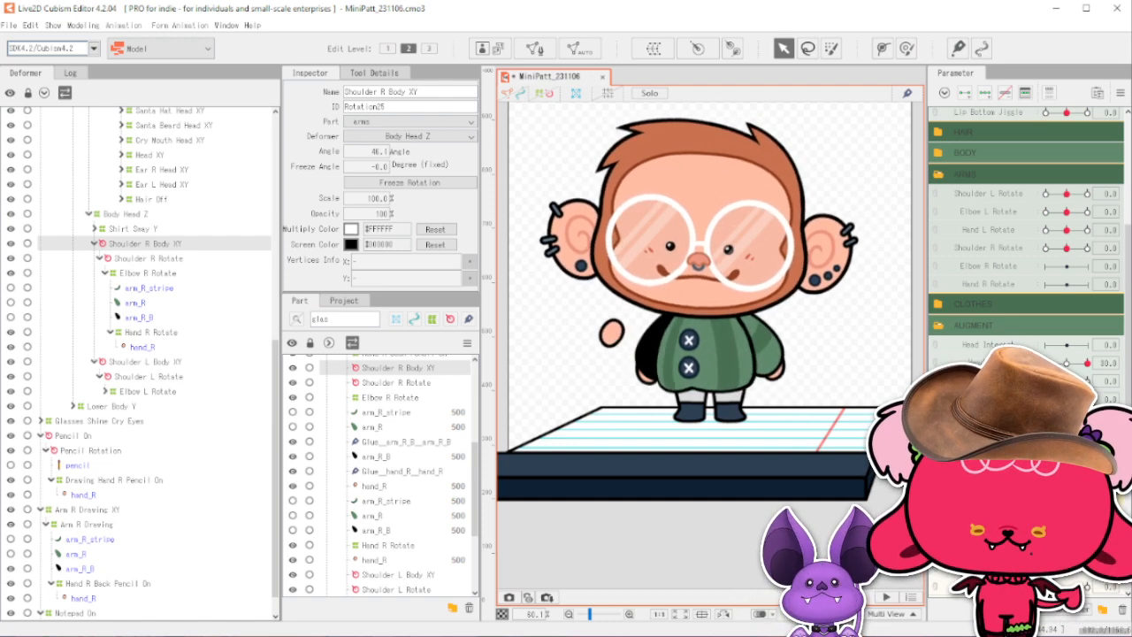
pyautogui.scroll(-5, 1026, 221)
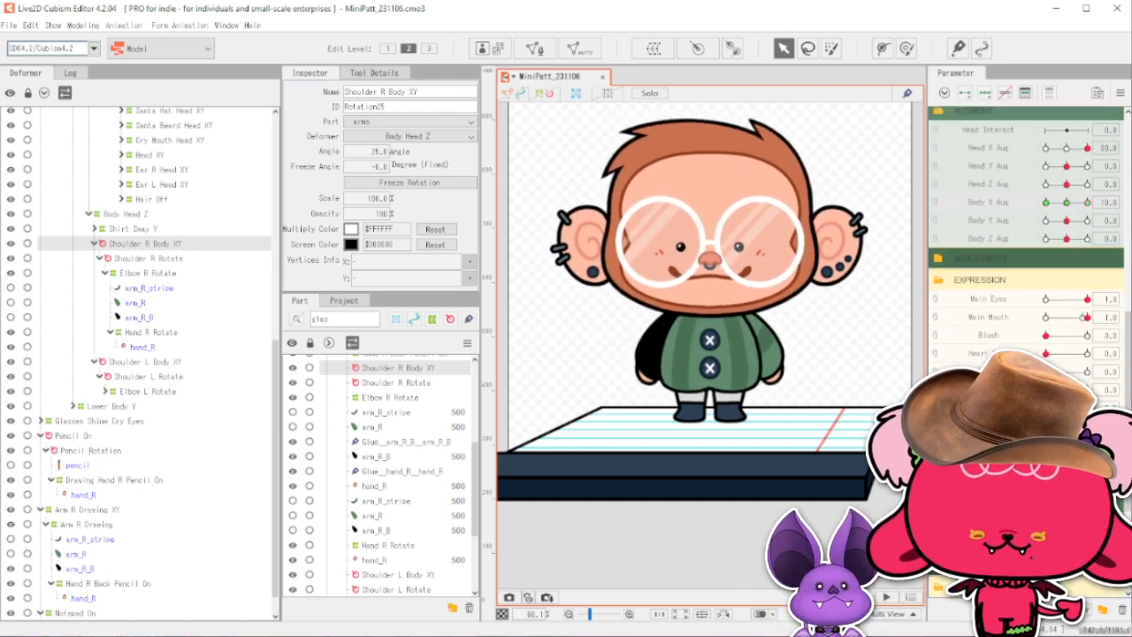
pyautogui.scroll(-4, 1026, 221)
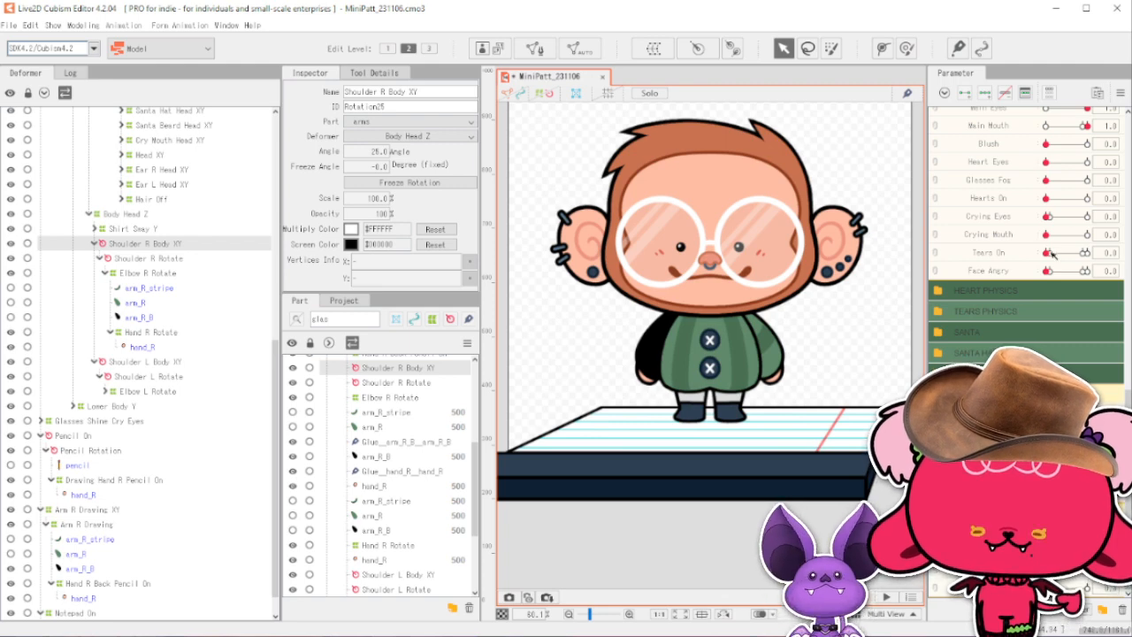
pyautogui.scroll(4, 1057, 239)
pyautogui.scroll(-4, 1081, 285)
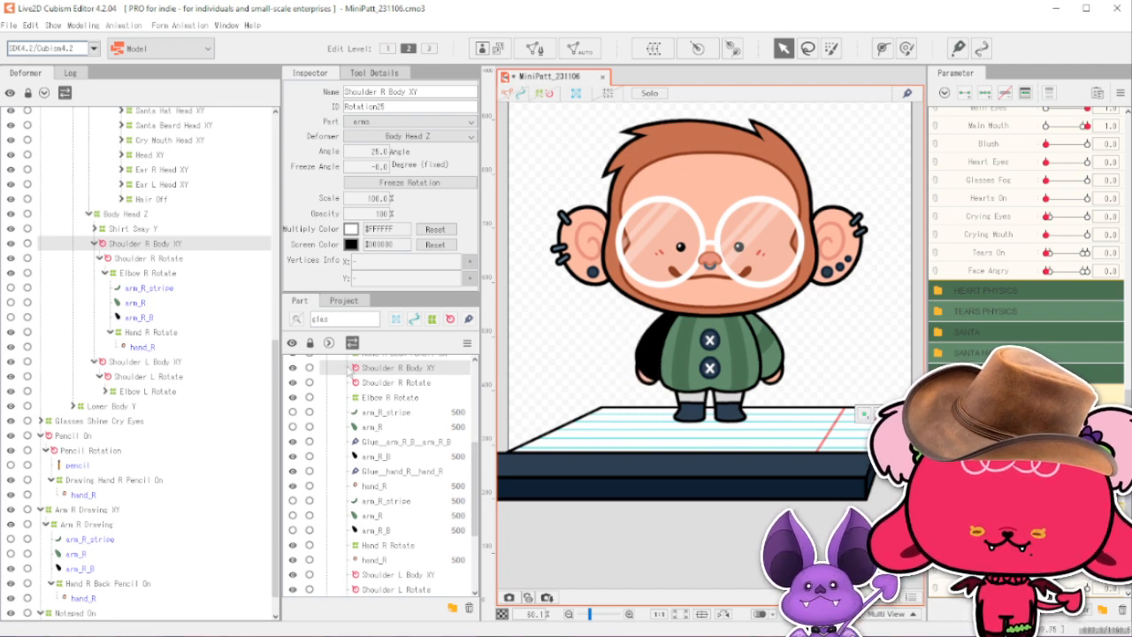
# Move Body X Aug between -10 and 10 and examine how the Shoulder R Body XY deformer and extended drawing arm follow.
pyautogui.scroll(-1, 168, 386)
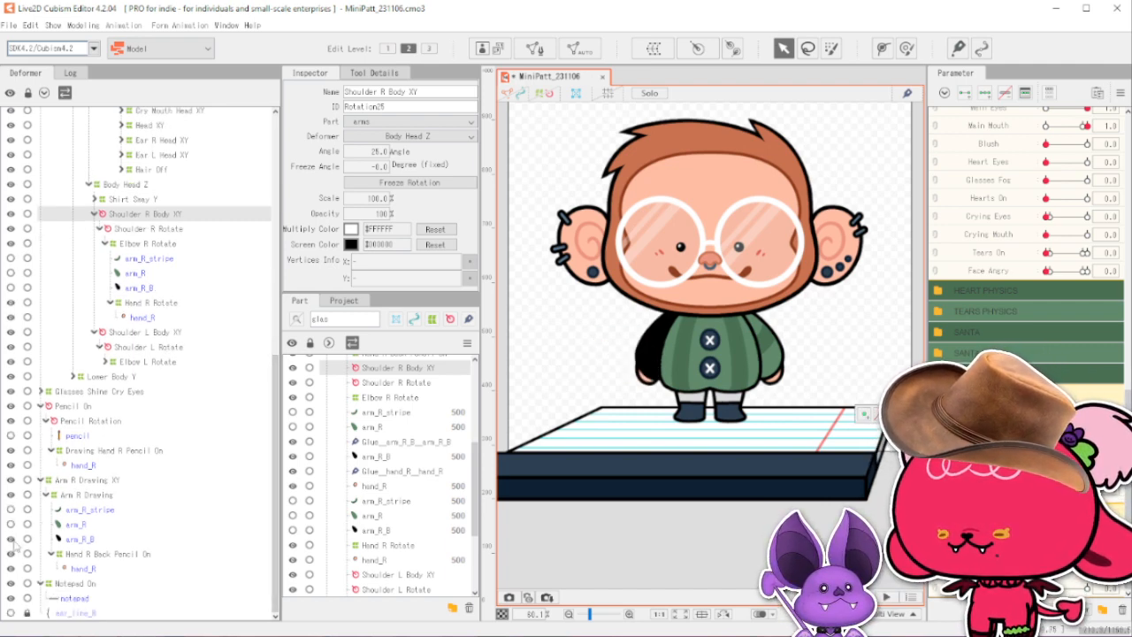
pyautogui.click(12, 287)
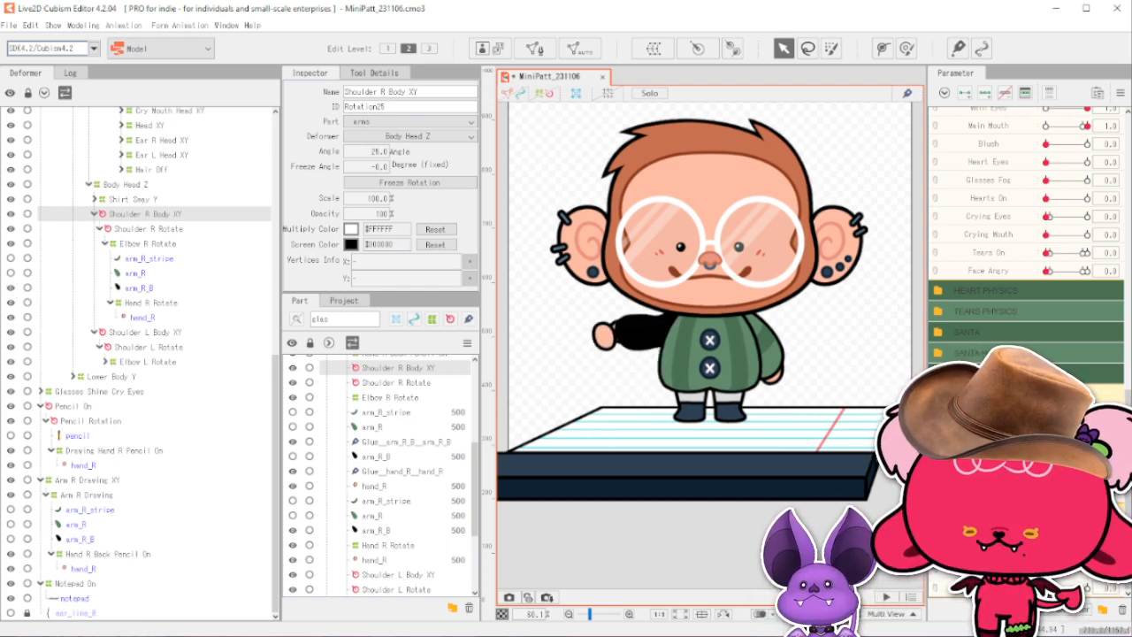
pyautogui.scroll(5, 1027, 265)
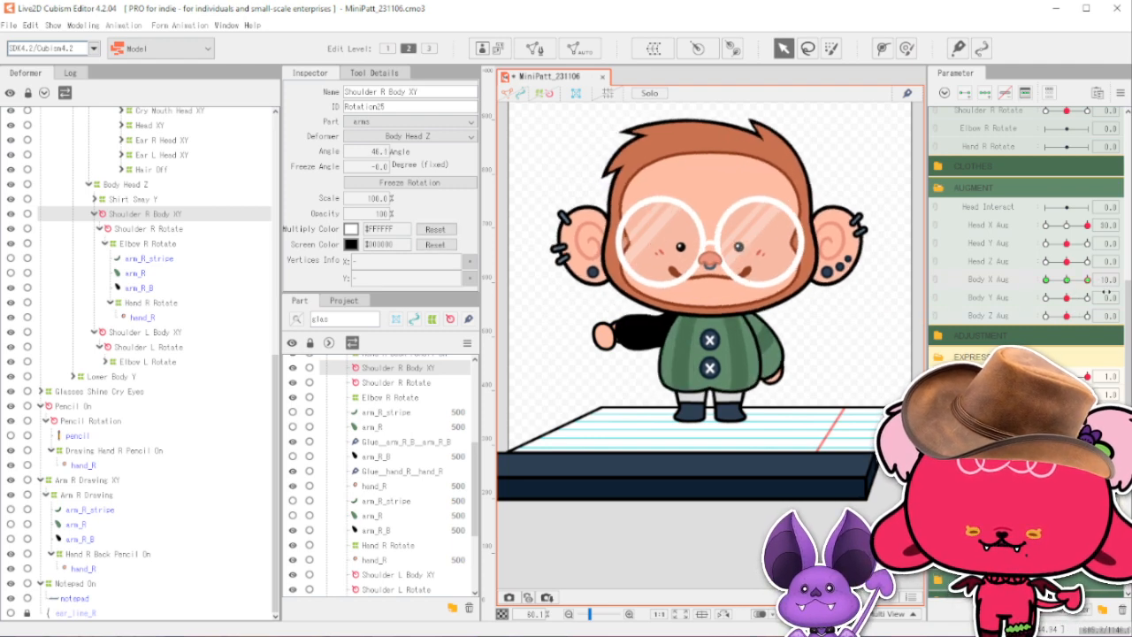
pyautogui.scroll(-5, 1026, 221)
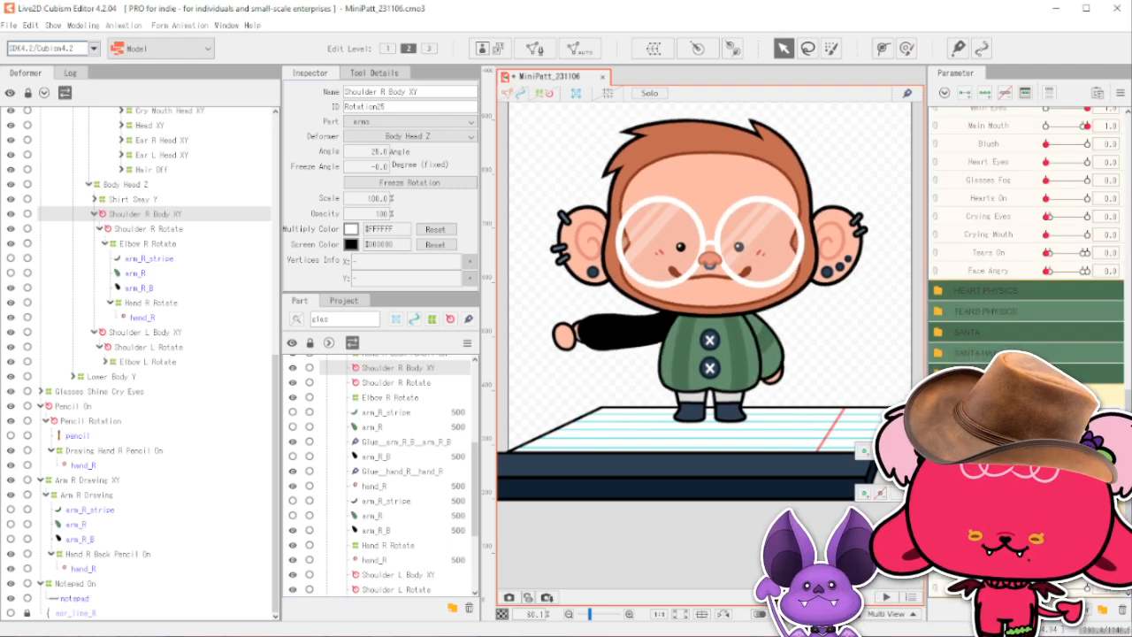
pyautogui.scroll(5, 1048, 283)
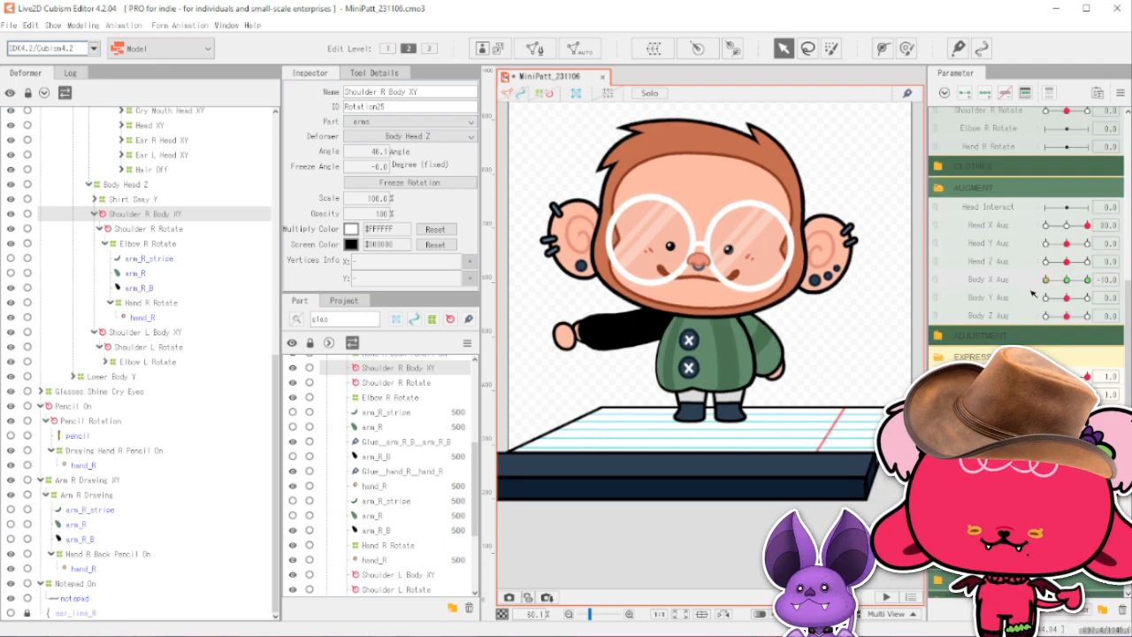
pyautogui.moveTo(1067, 298); pyautogui.dragTo(1088, 317)
pyautogui.click(1067, 298)
pyautogui.click(1067, 316)
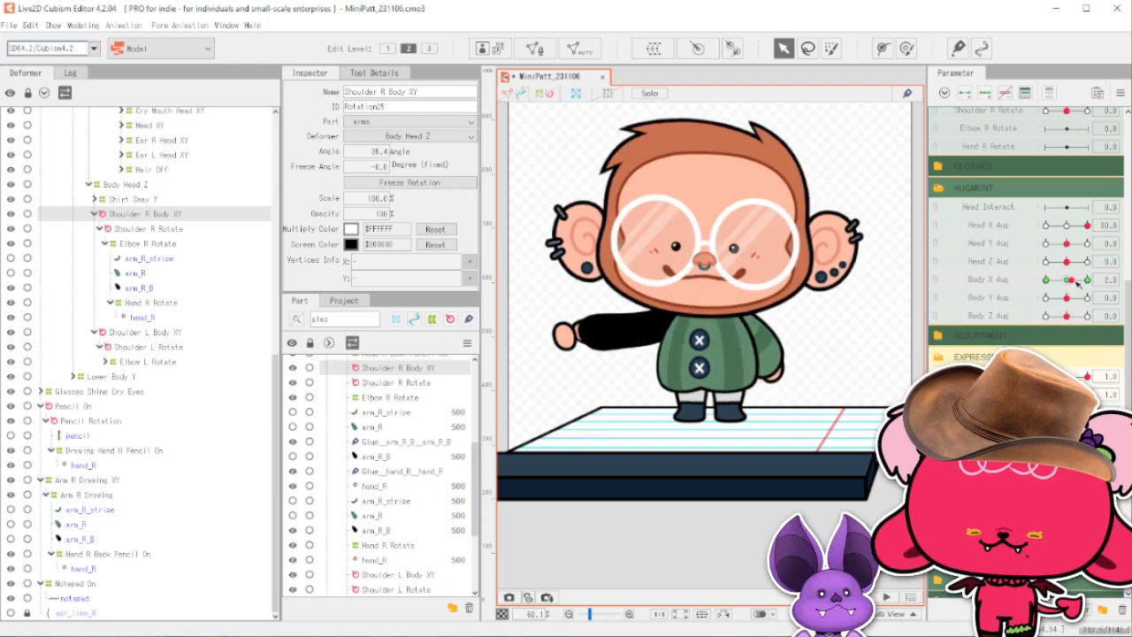
pyautogui.moveTo(1067, 280); pyautogui.dragTo(1088, 280)
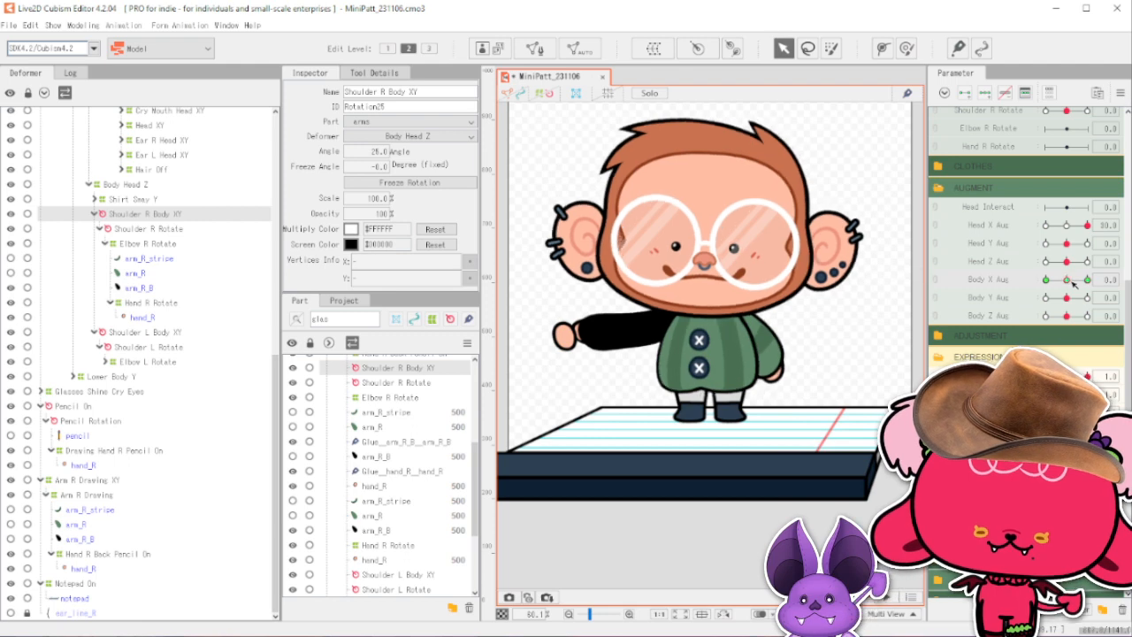
pyautogui.scroll(-5, 1070, 342)
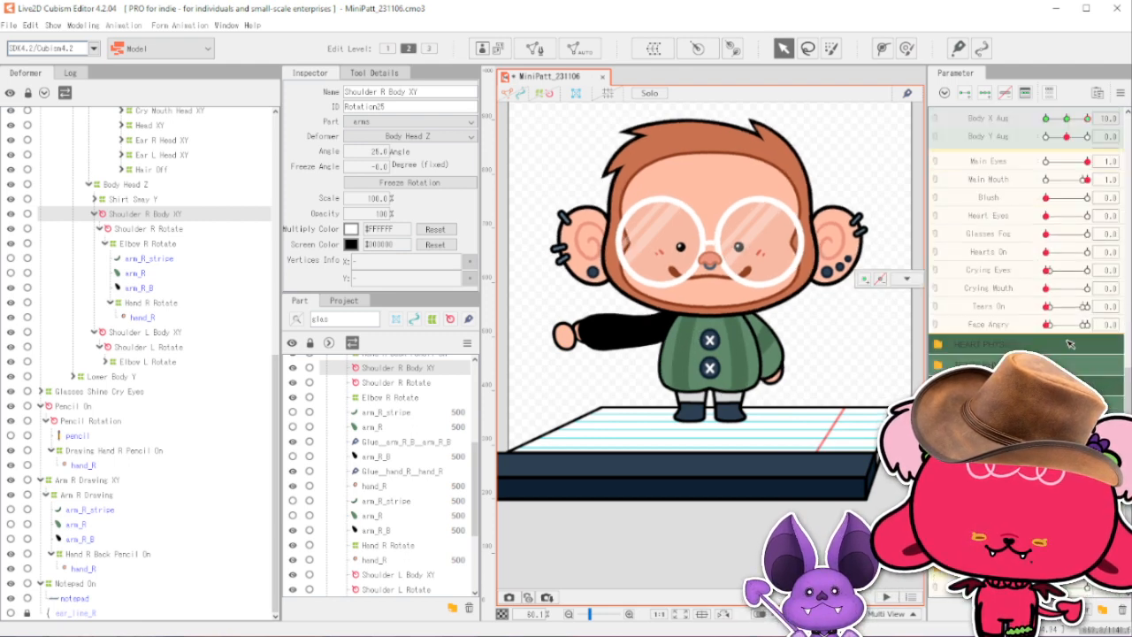
# Set the opacity of the hand_R mesh under Hand R Back Pencil On to 0% at the partly switched arm pose.
pyautogui.moveTo(1067, 471)
pyautogui.mouseDown()
pyautogui.moveTo(1081, 472)
pyautogui.moveTo(1052, 482)
pyautogui.moveTo(1081, 473)
pyautogui.moveTo(1072, 475)
pyautogui.mouseUp()
pyautogui.rightClick(652, 363)
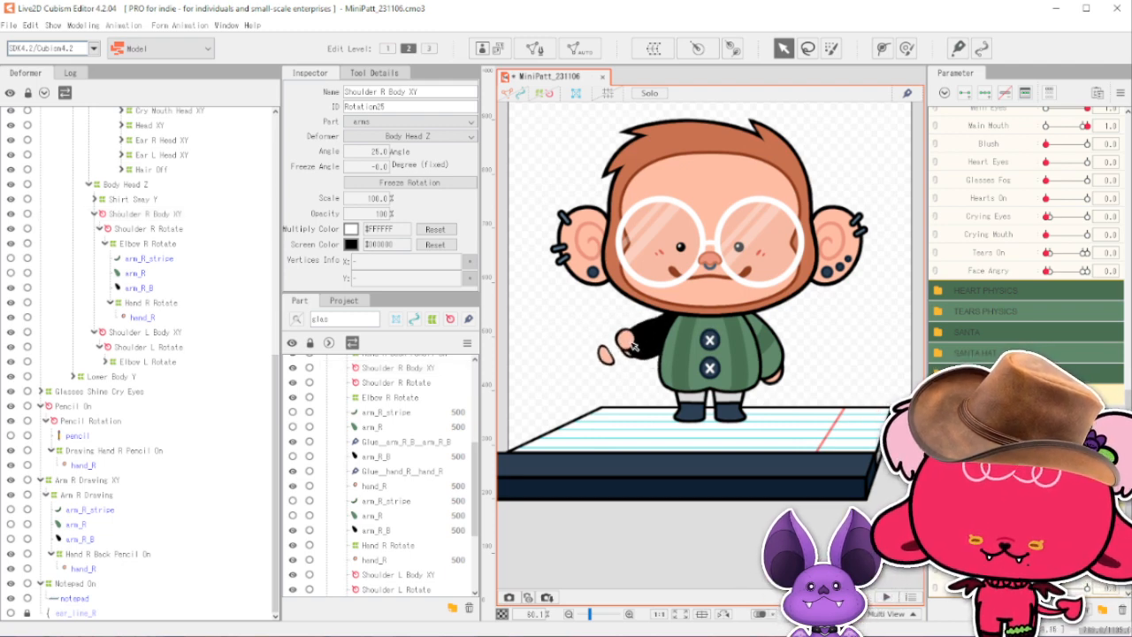
pyautogui.click(722, 486)
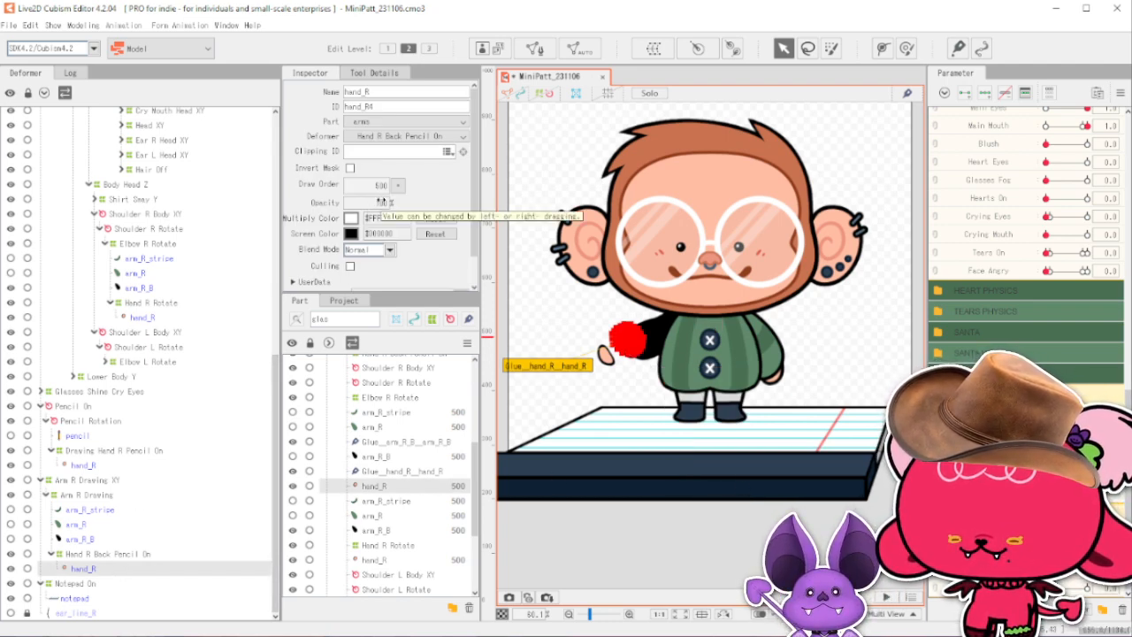
pyautogui.moveTo(382, 201); pyautogui.dragTo(390, 202)
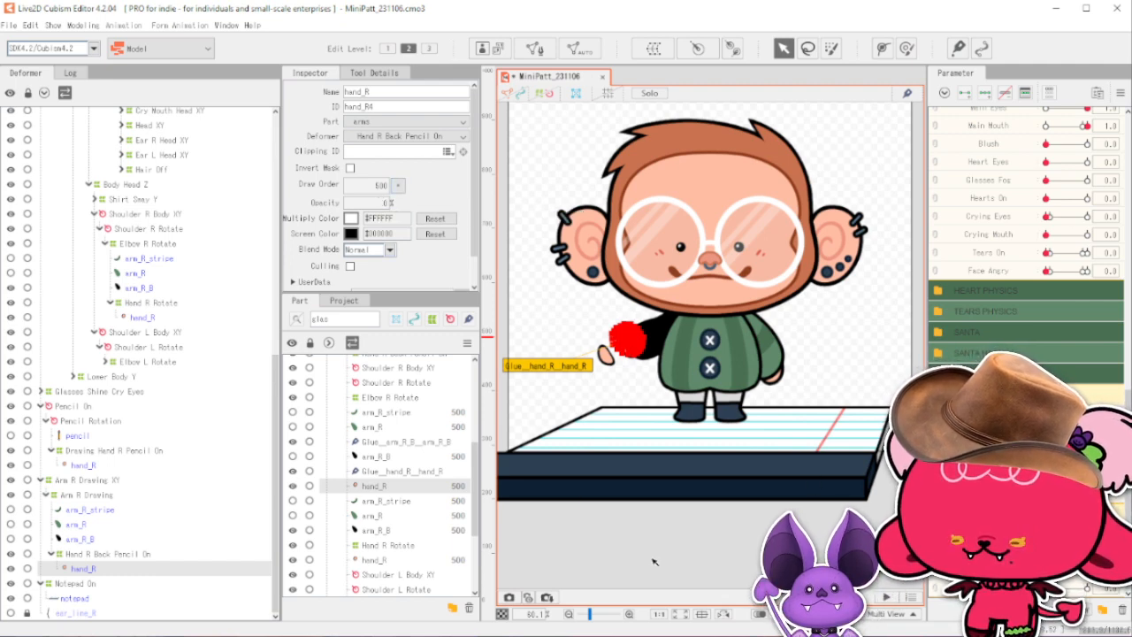
pyautogui.press('Escape')
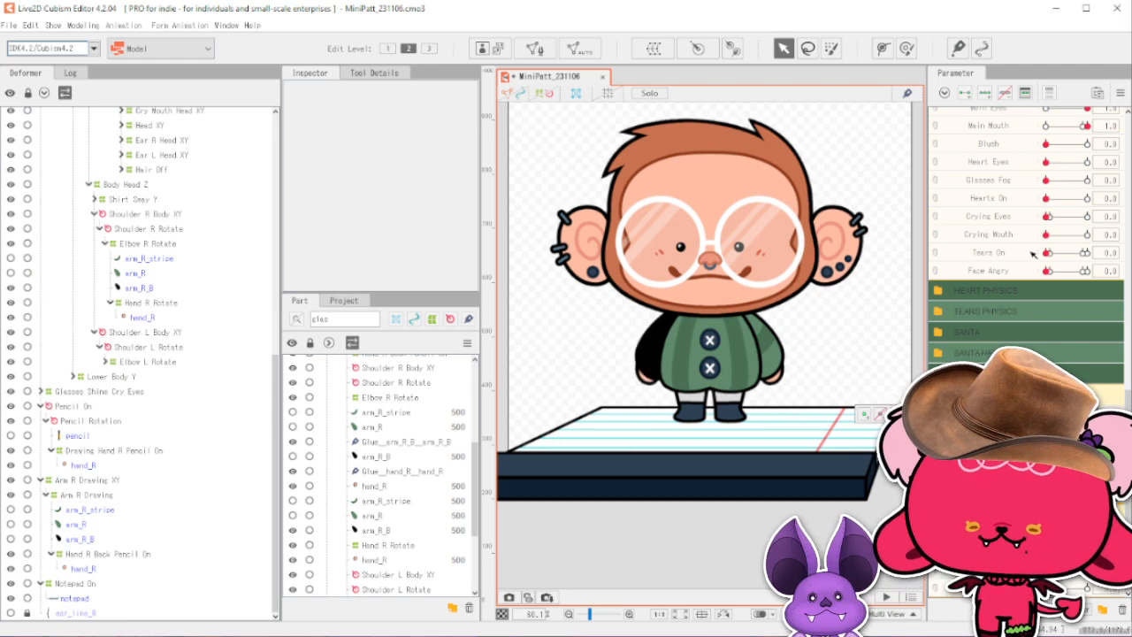
# Check the resting right arm at Body X Aug -10 and 10 with the drawing pose off.
pyautogui.scroll(8, 1032, 255)
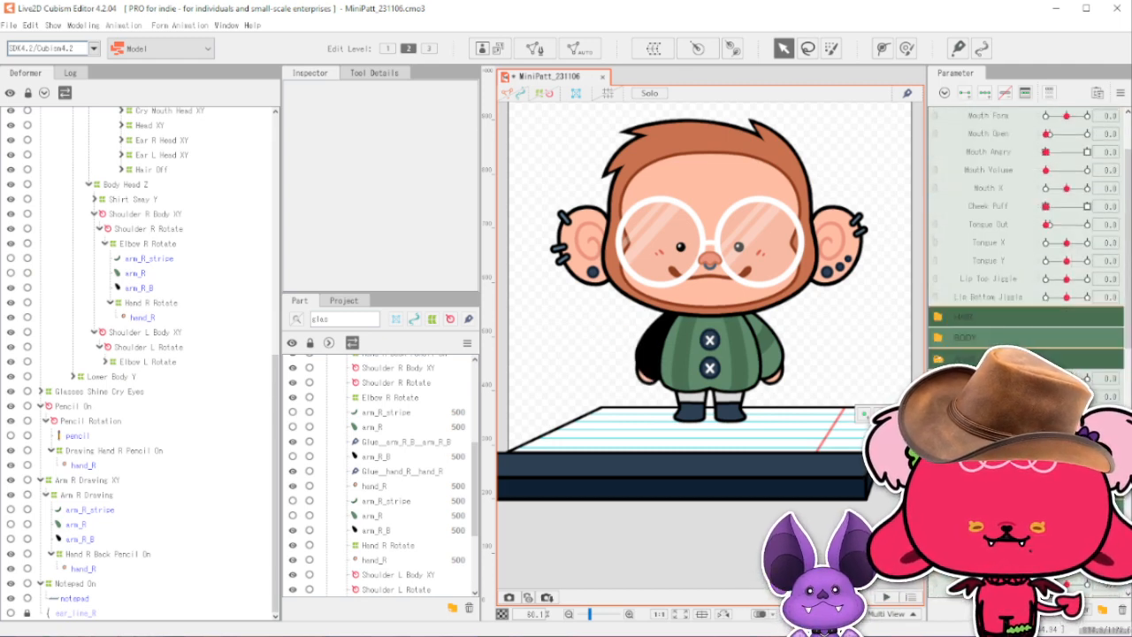
pyautogui.scroll(-4, 1027, 217)
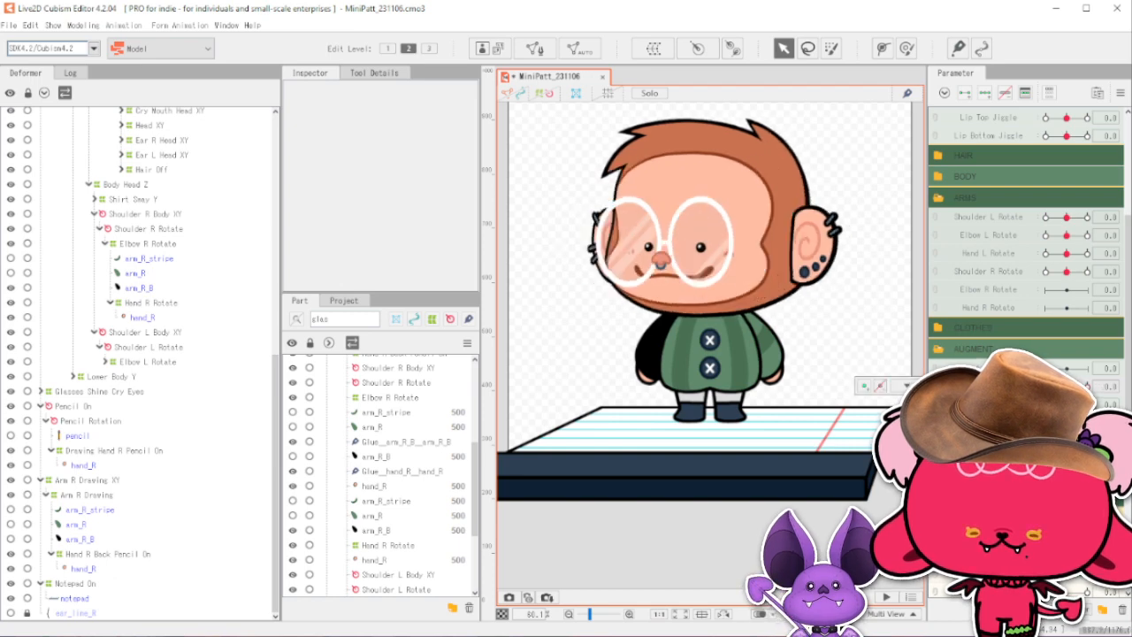
pyautogui.scroll(-3, 1026, 222)
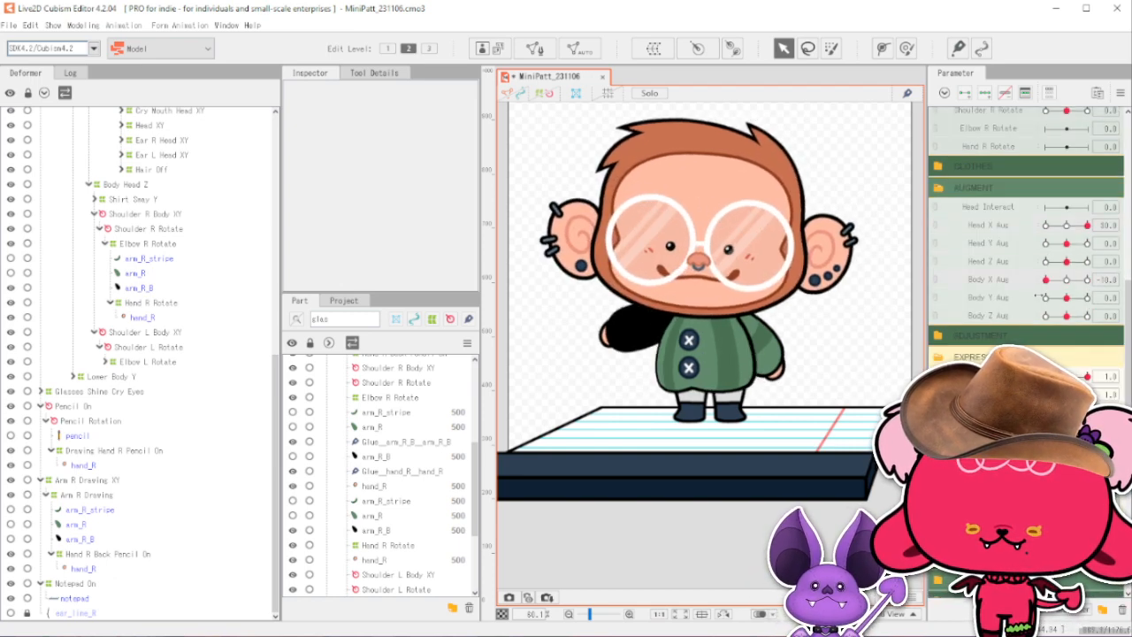
pyautogui.moveTo(1087, 280)
pyautogui.mouseDown()
pyautogui.moveTo(1051, 279)
pyautogui.moveTo(1032, 303)
pyautogui.moveTo(1097, 292)
pyautogui.moveTo(1079, 280)
pyautogui.mouseUp()
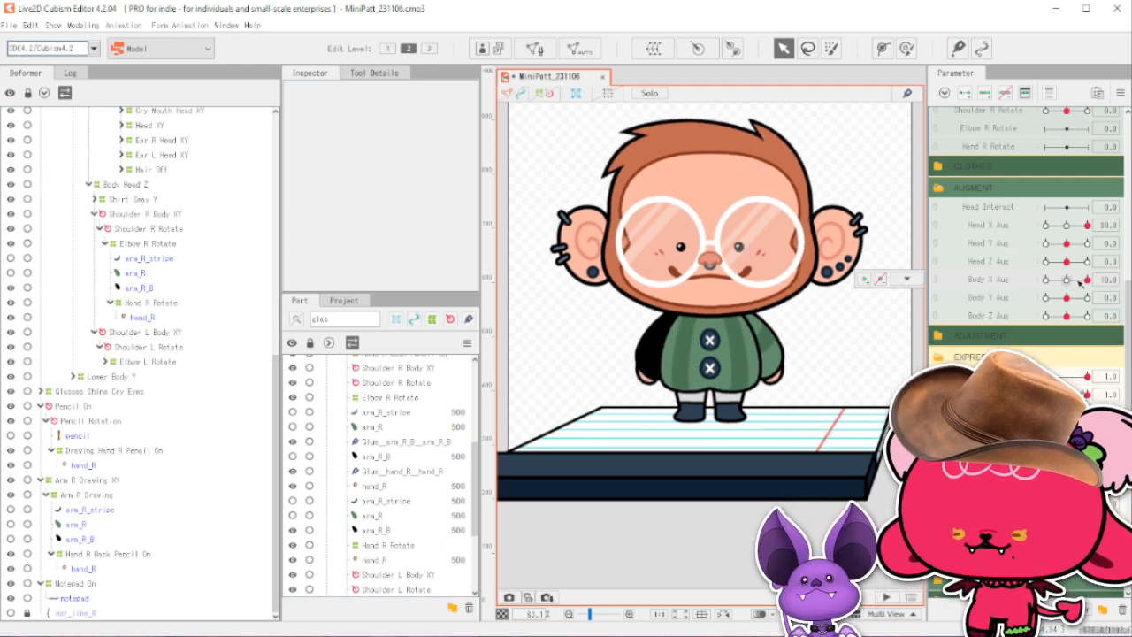
# Examine the Shoulder L Body XY deformer's rotation while moving Body X Aug from 10 to -10, with the deformers displayed.
pyautogui.scroll(5, 163, 264)
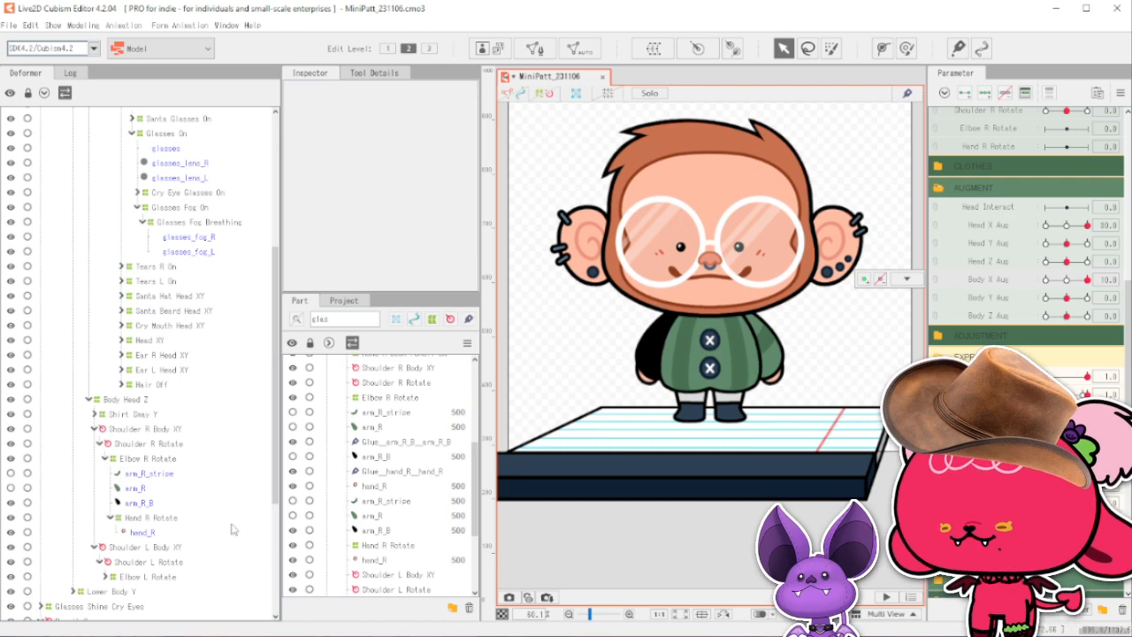
pyautogui.click(196, 548)
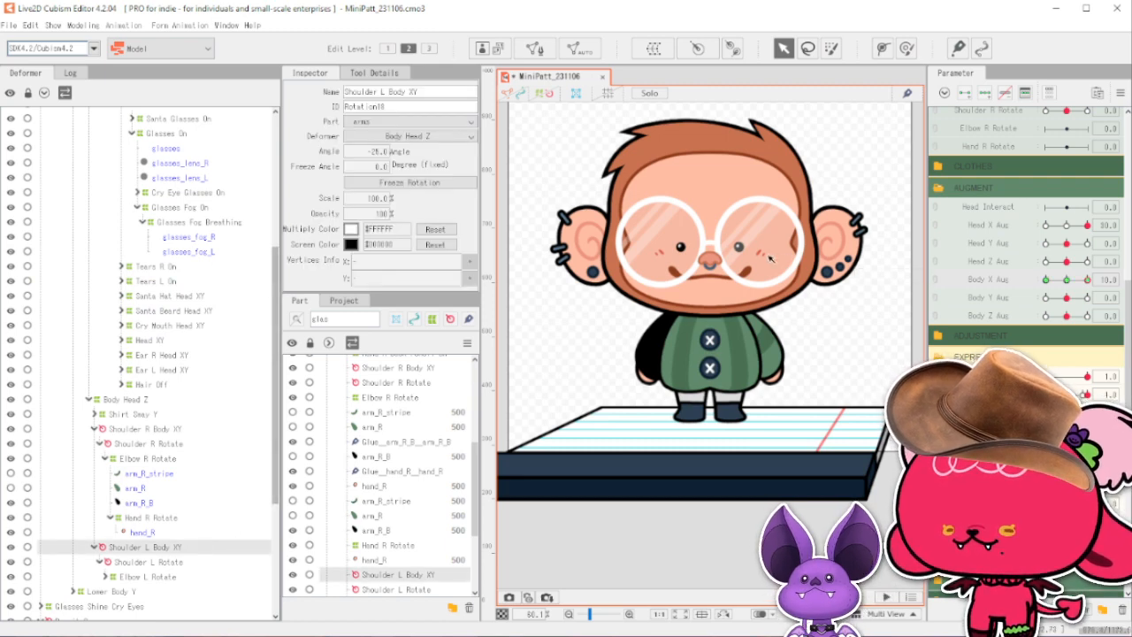
pyautogui.click(542, 93)
pyautogui.moveTo(1087, 281); pyautogui.dragTo(1031, 315)
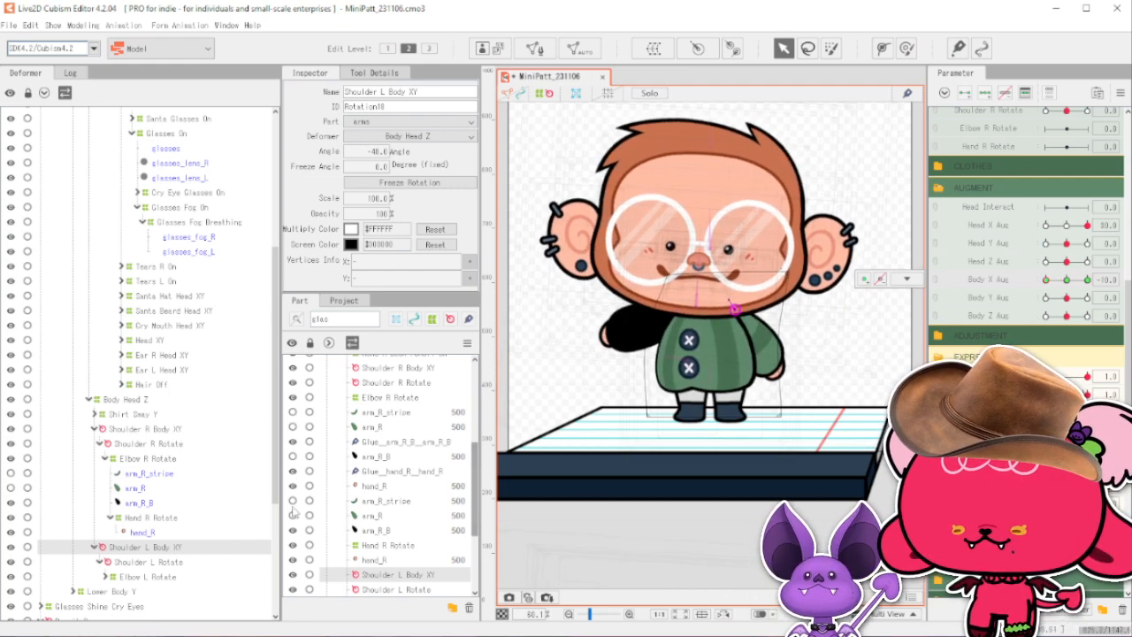
# Swap the Body X Aug keys of Shoulder R Body XY by adjusting -10.0 to 10.0 and 10.0 to -10.0.
pyautogui.click(176, 429)
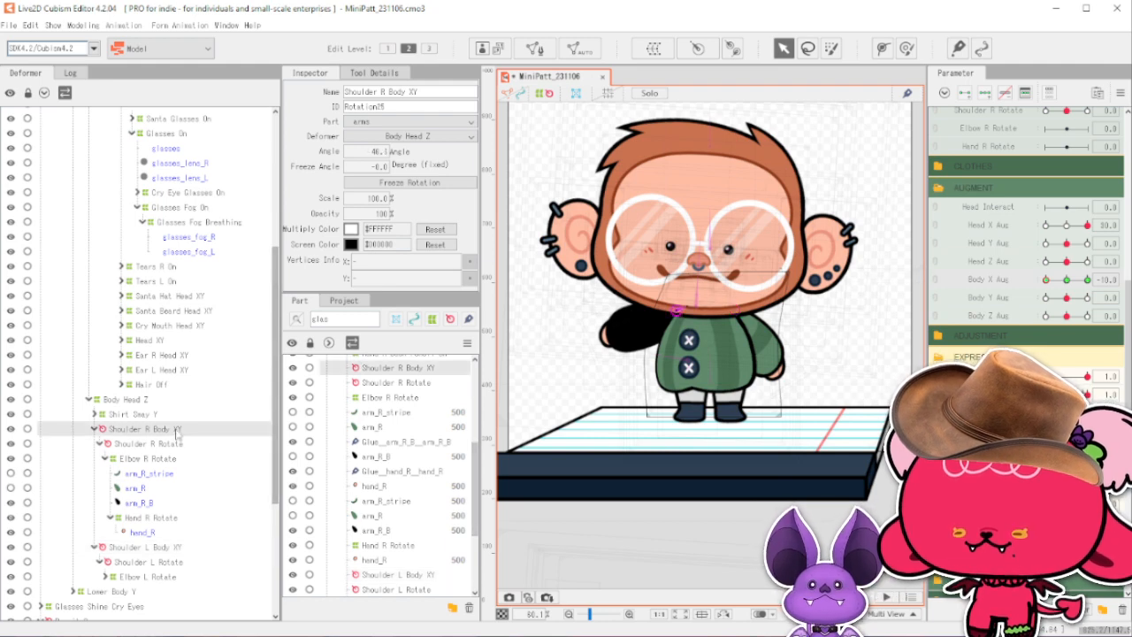
pyautogui.rightClick(1050, 280)
pyautogui.click(913, 282)
pyautogui.click(916, 316)
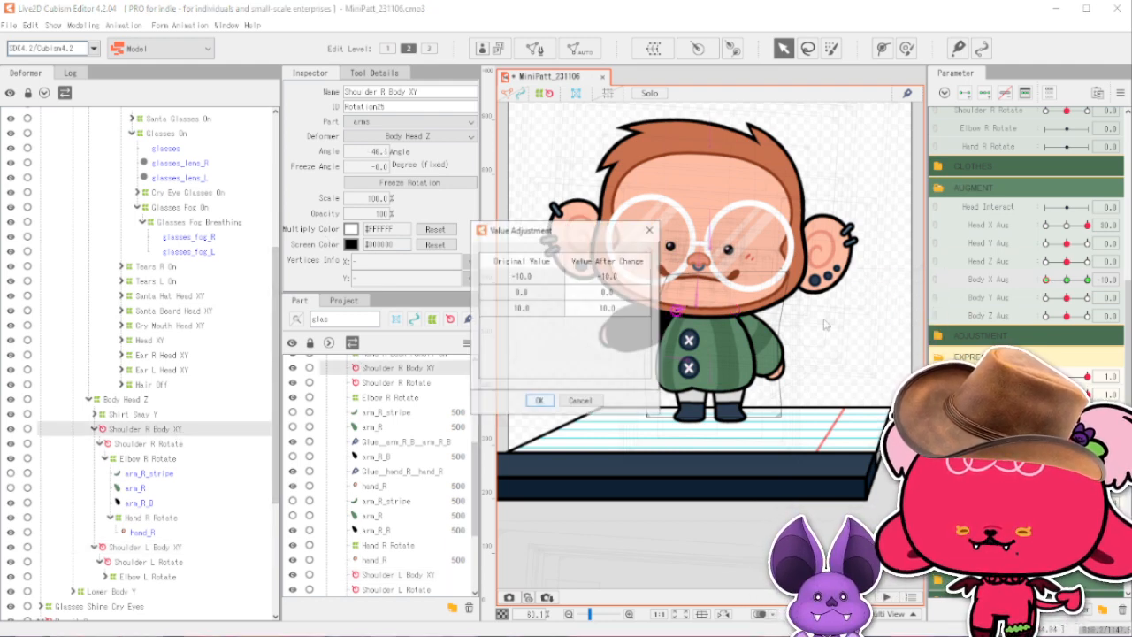
pyautogui.doubleClick(605, 282)
pyautogui.write('10')
pyautogui.doubleClick(609, 312)
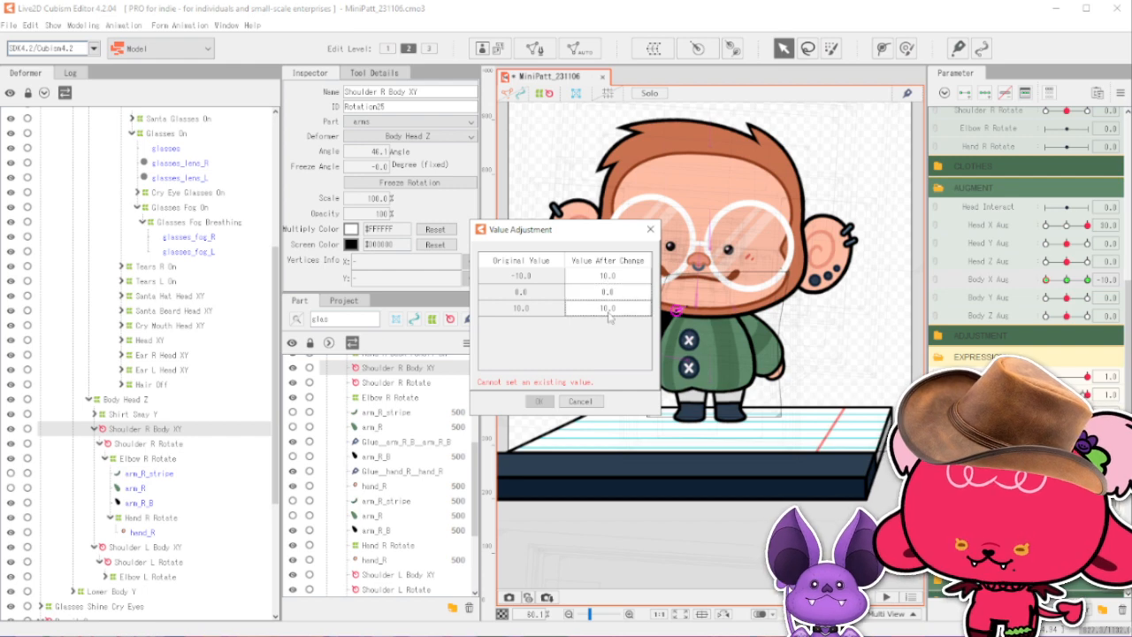
pyautogui.write('-1')
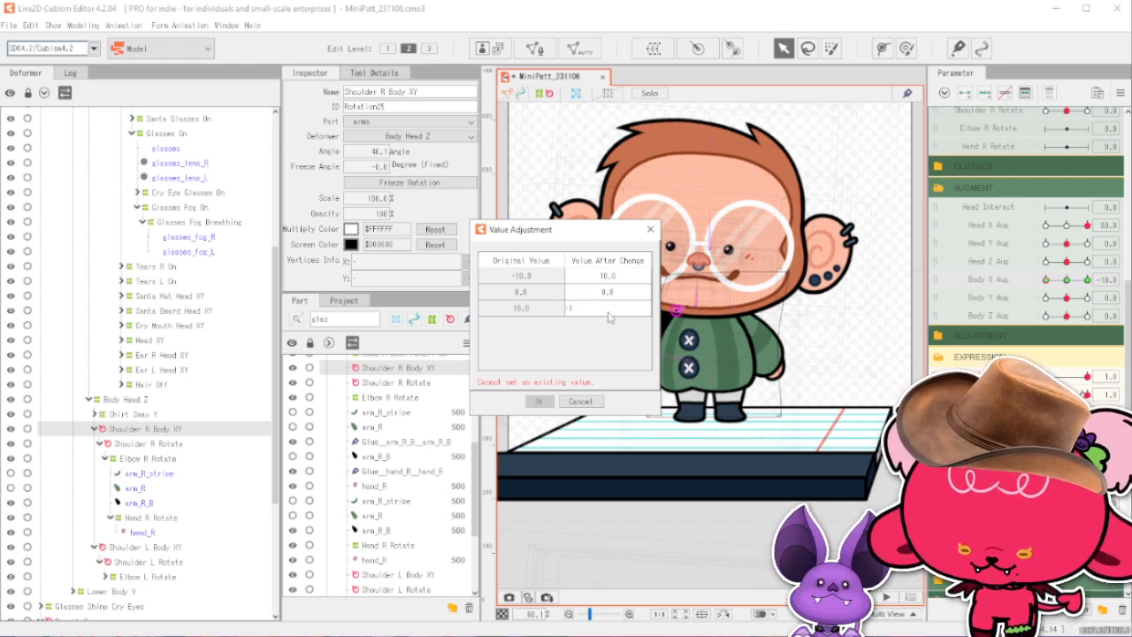
pyautogui.write('0')
pyautogui.press('Return')
pyautogui.click(538, 401)
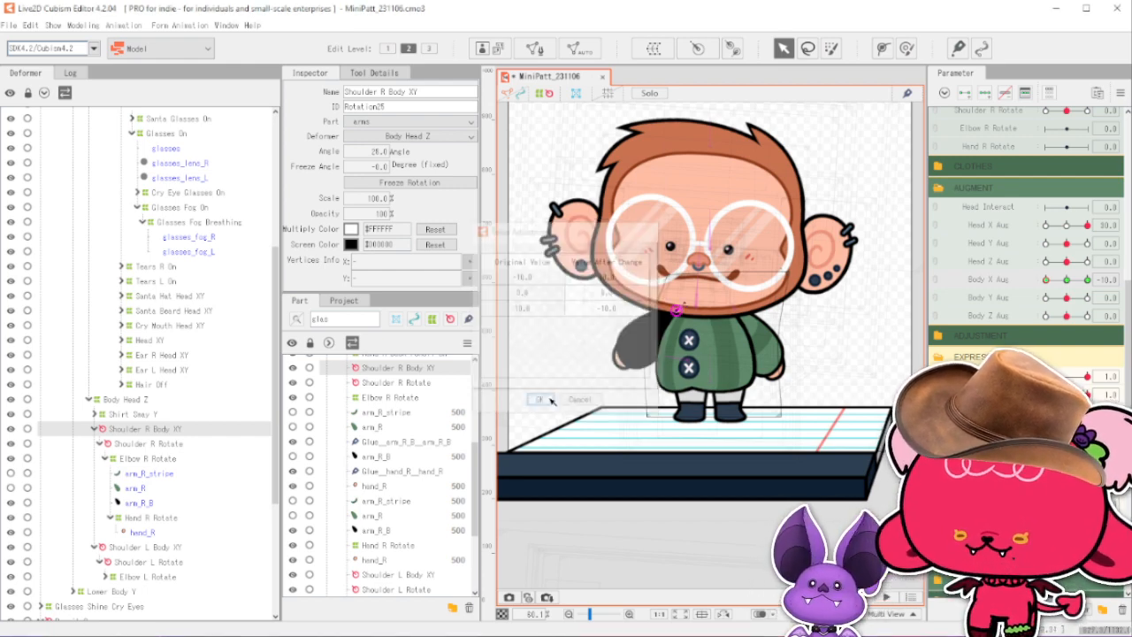
# Check Shoulder R Body XY across the Body X Aug range and inspect its key values without changing them.
pyautogui.moveTo(1042, 290); pyautogui.dragTo(1088, 279)
pyautogui.click(1068, 281)
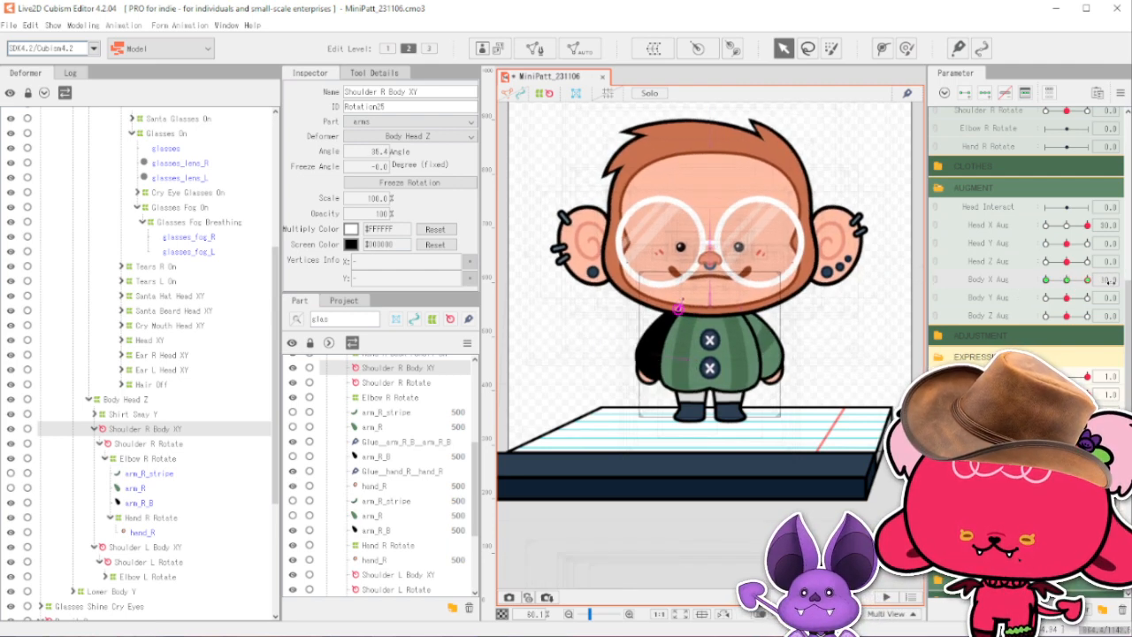
pyautogui.click(904, 280)
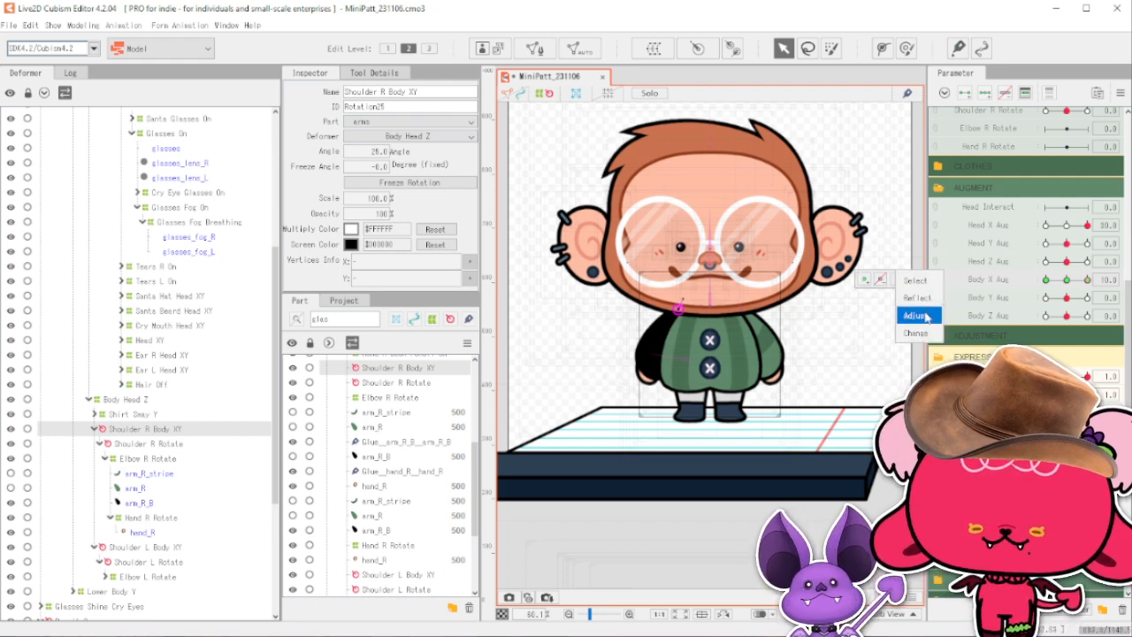
pyautogui.click(920, 318)
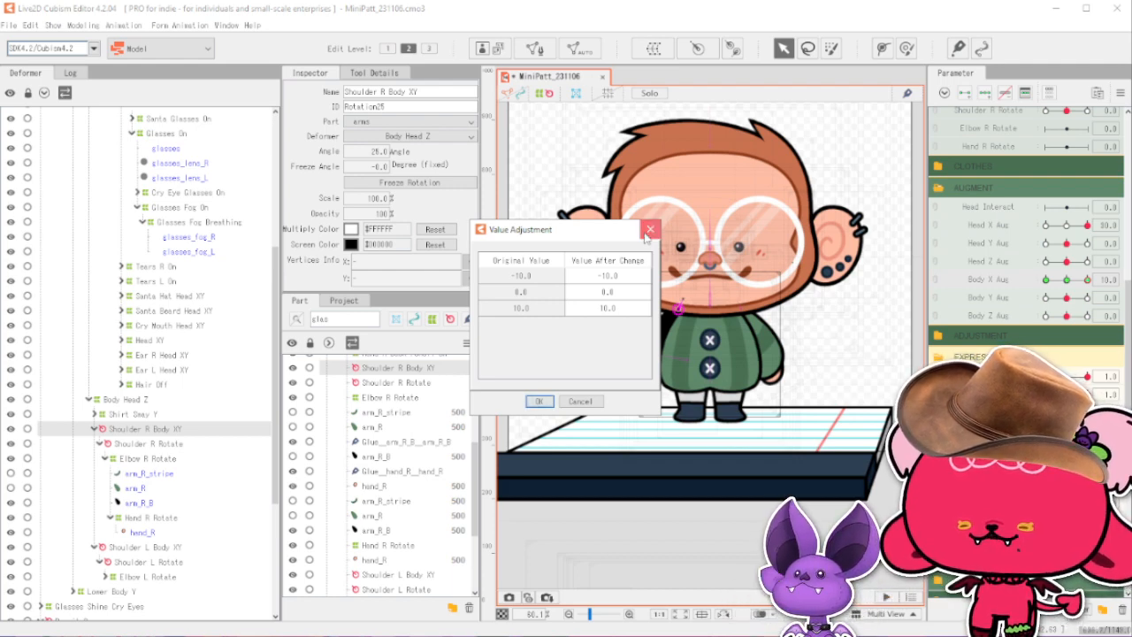
pyautogui.click(650, 229)
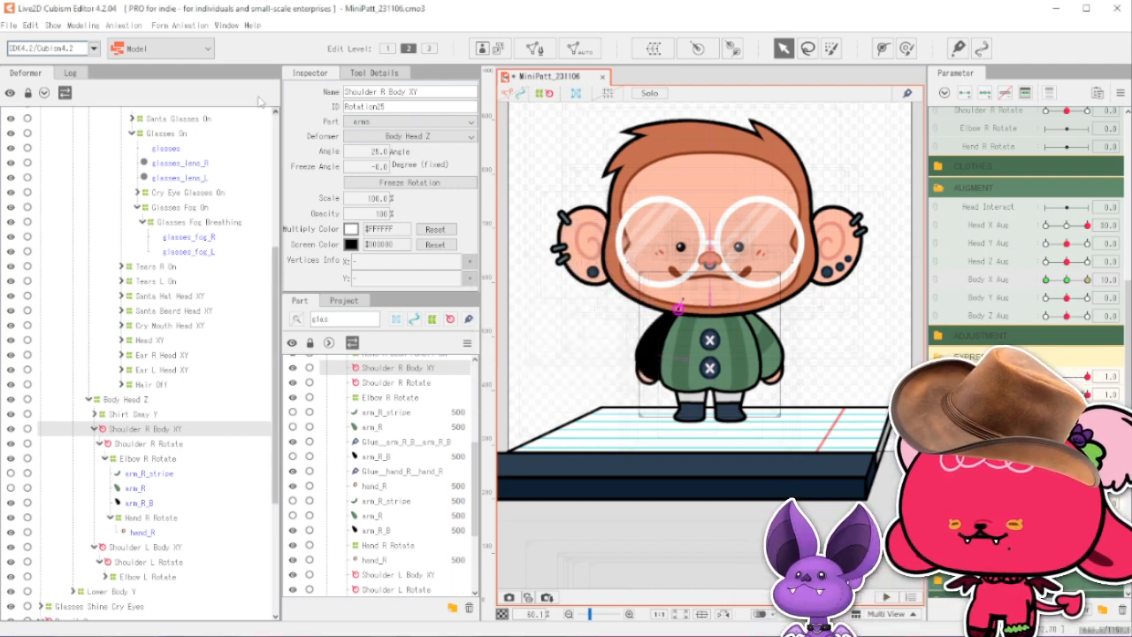
# Open the recent model file MiniPatt_231105.cmo3 for comparison.
pyautogui.click(9, 25)
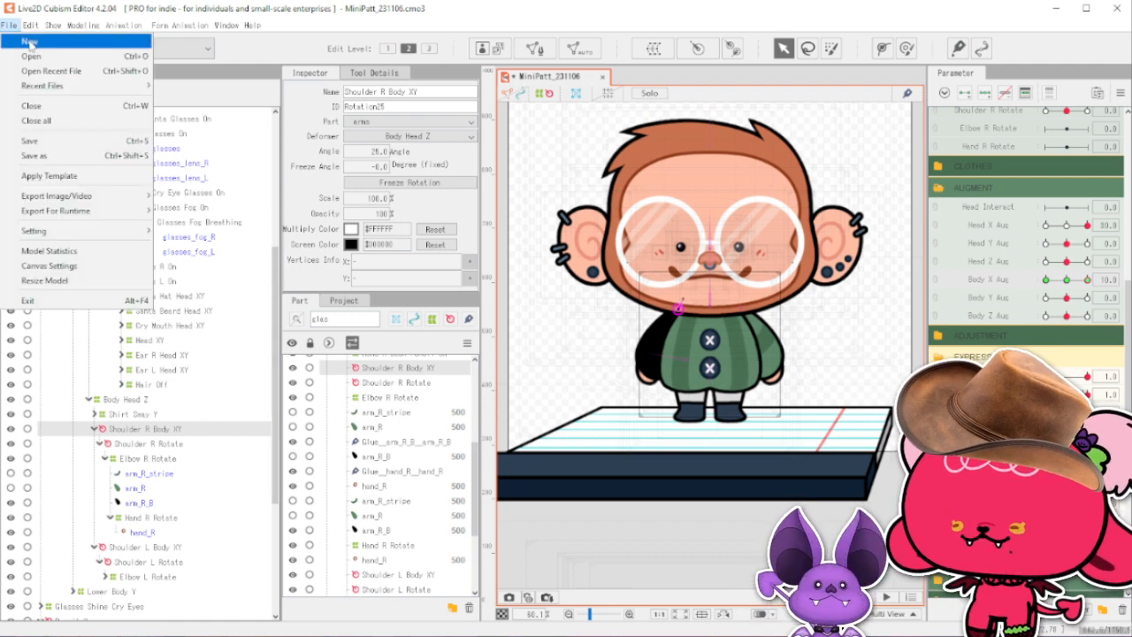
pyautogui.moveTo(60, 86)
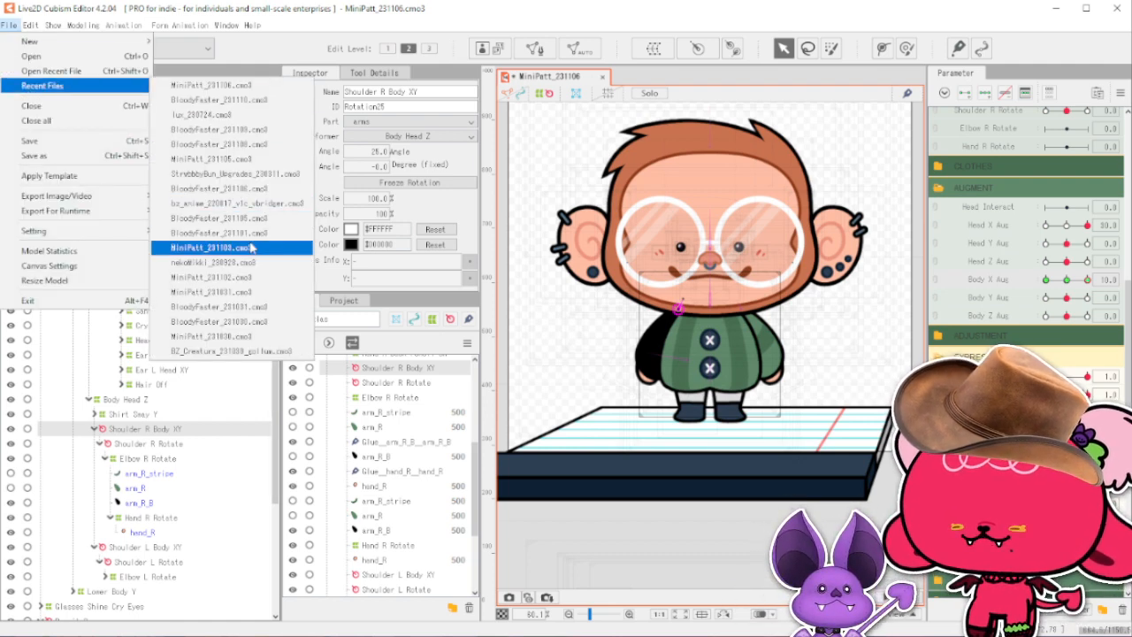
pyautogui.click(270, 161)
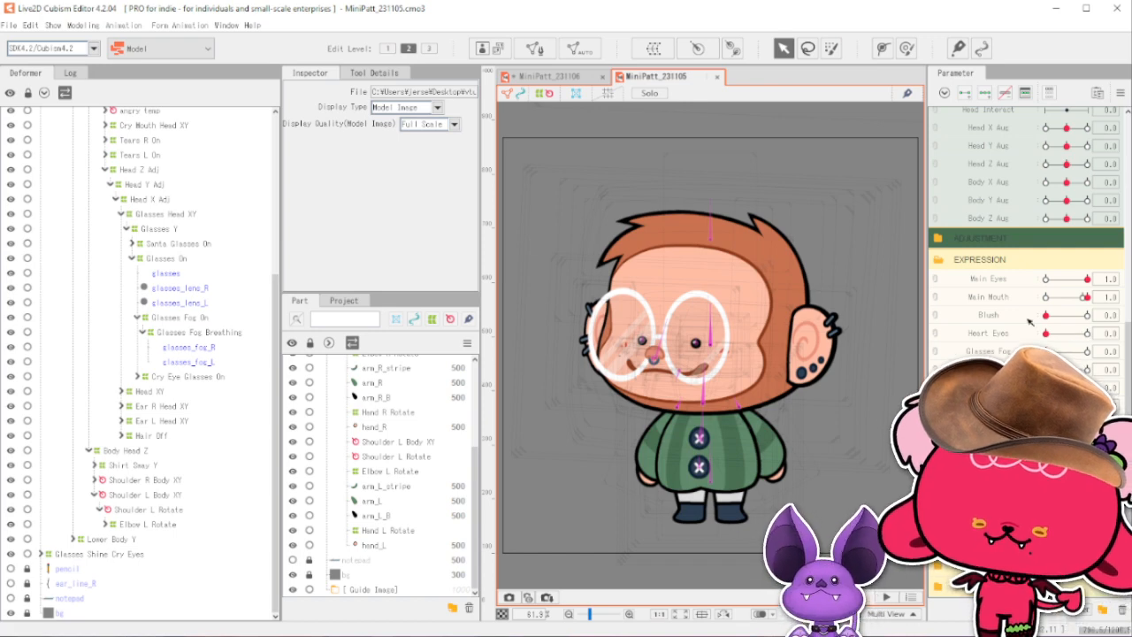
# Examine the Shoulder R Body XY deformer in MiniPatt_231105 and return to the MiniPatt_231106 model.
pyautogui.scroll(4, 1030, 321)
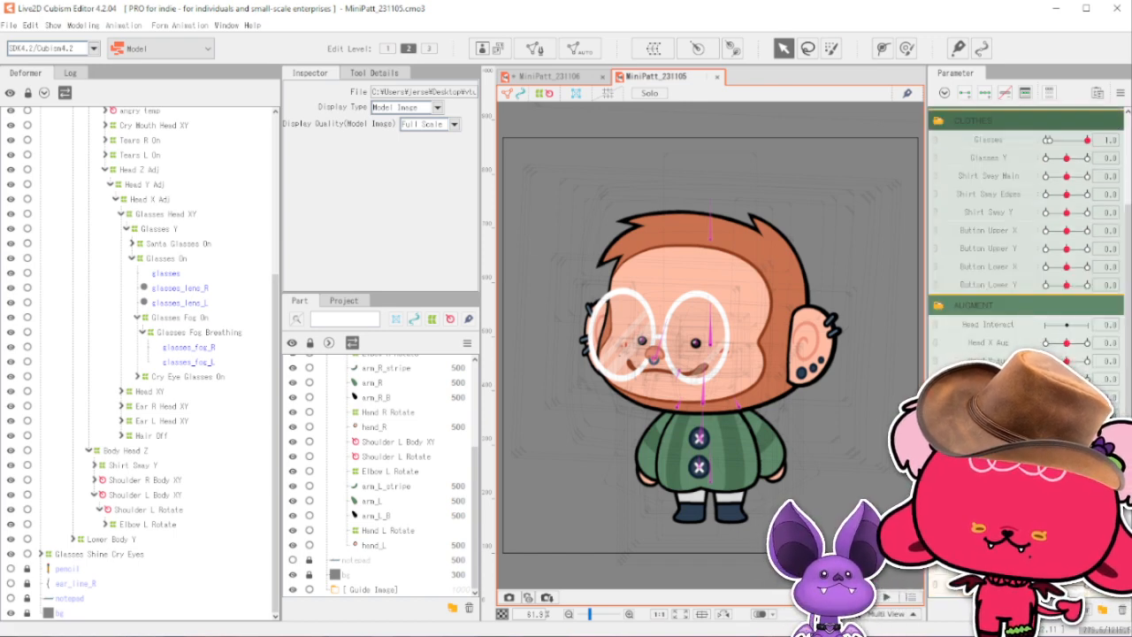
pyautogui.click(680, 409)
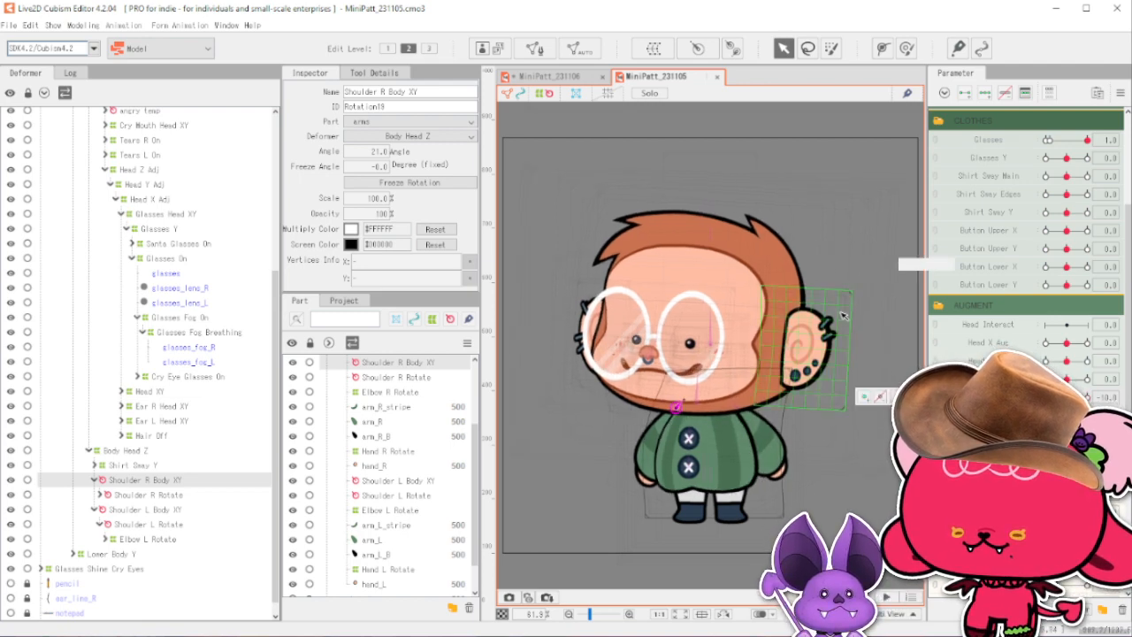
pyautogui.click(538, 94)
pyautogui.scroll(2, 739, 488)
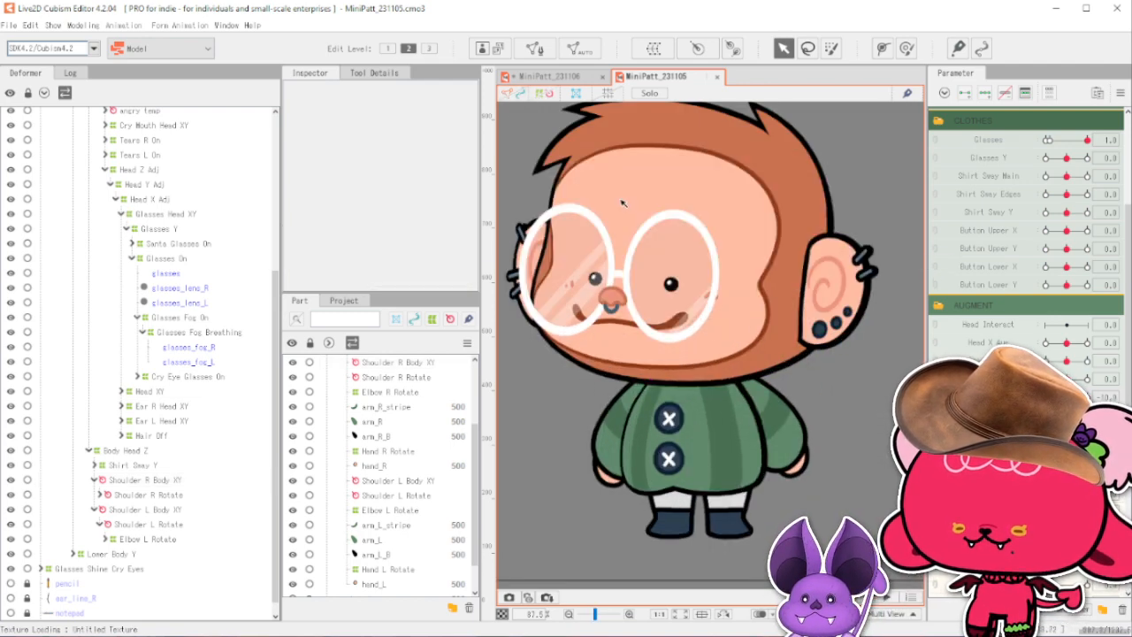
pyautogui.click(552, 77)
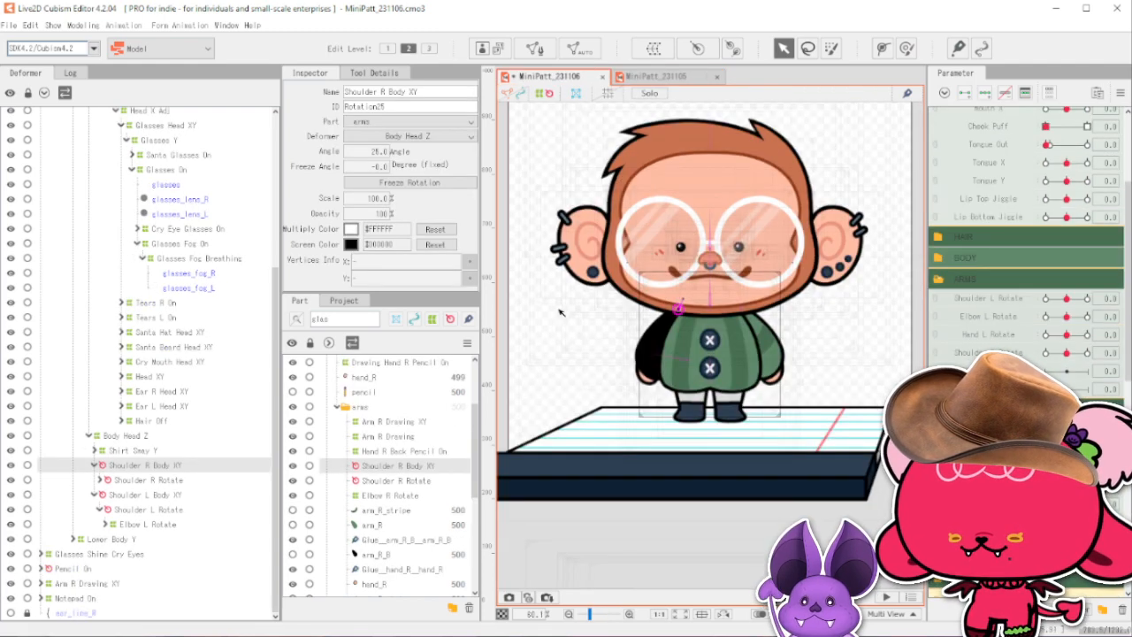
# Fine-tune the placement of the Shoulder R Body XY rotation deformer at the right shoulder, comparing it with MiniPatt_231105 across Body X Aug.
pyautogui.moveTo(678, 307); pyautogui.dragTo(680, 303)
pyautogui.click(657, 77)
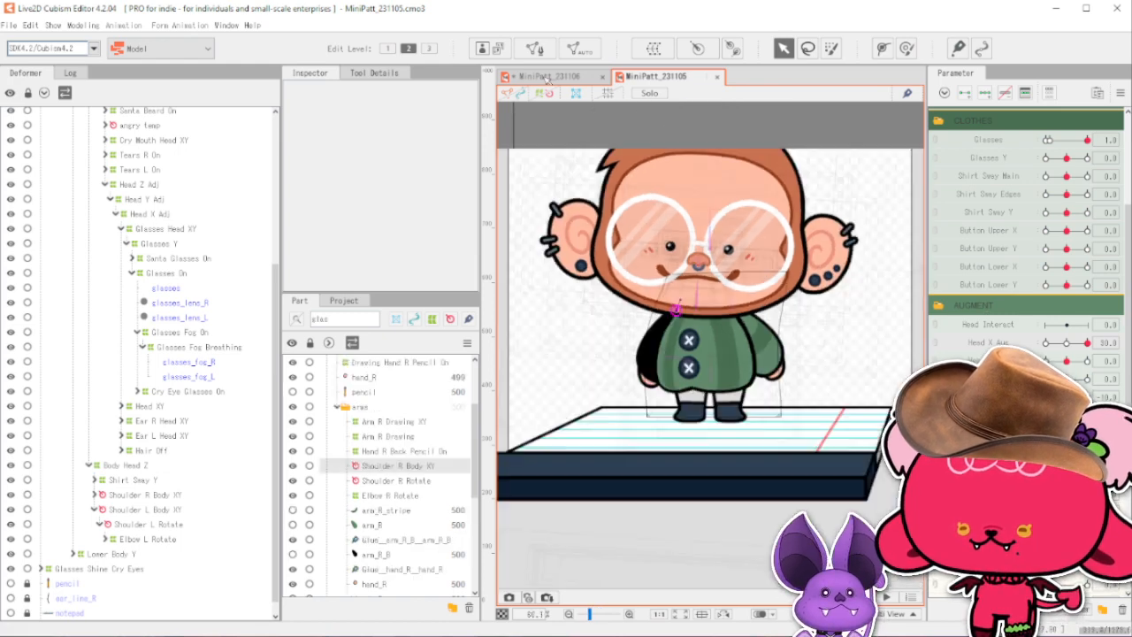
pyautogui.click(548, 78)
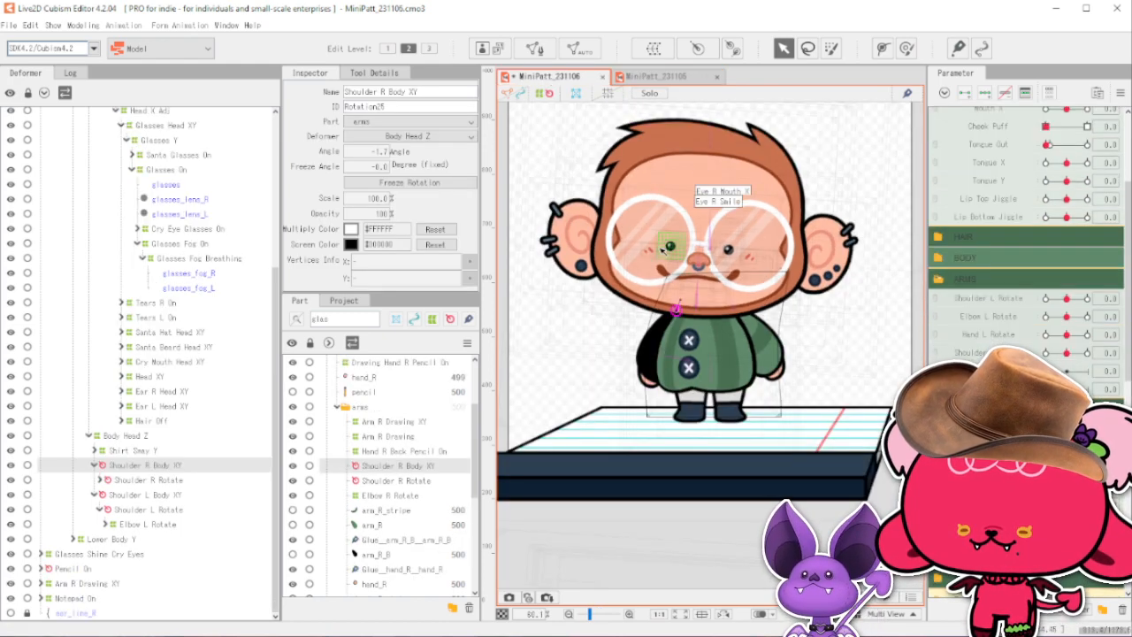
pyautogui.scroll(2, 676, 305)
pyautogui.moveTo(680, 305); pyautogui.dragTo(683, 304)
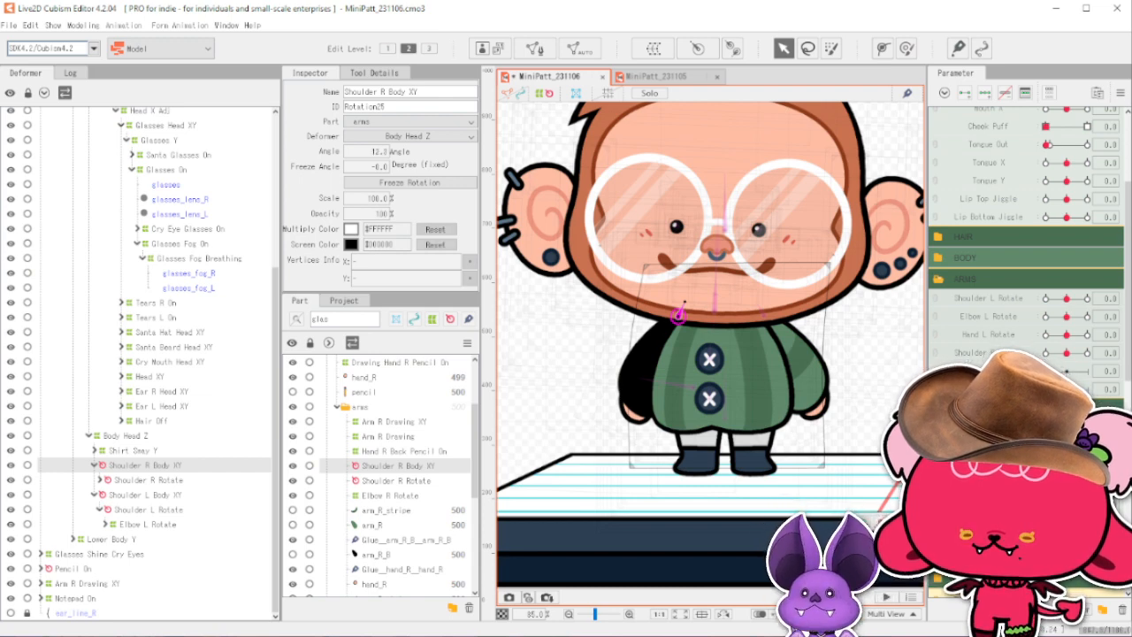
pyautogui.moveTo(683, 304); pyautogui.dragTo(682, 305)
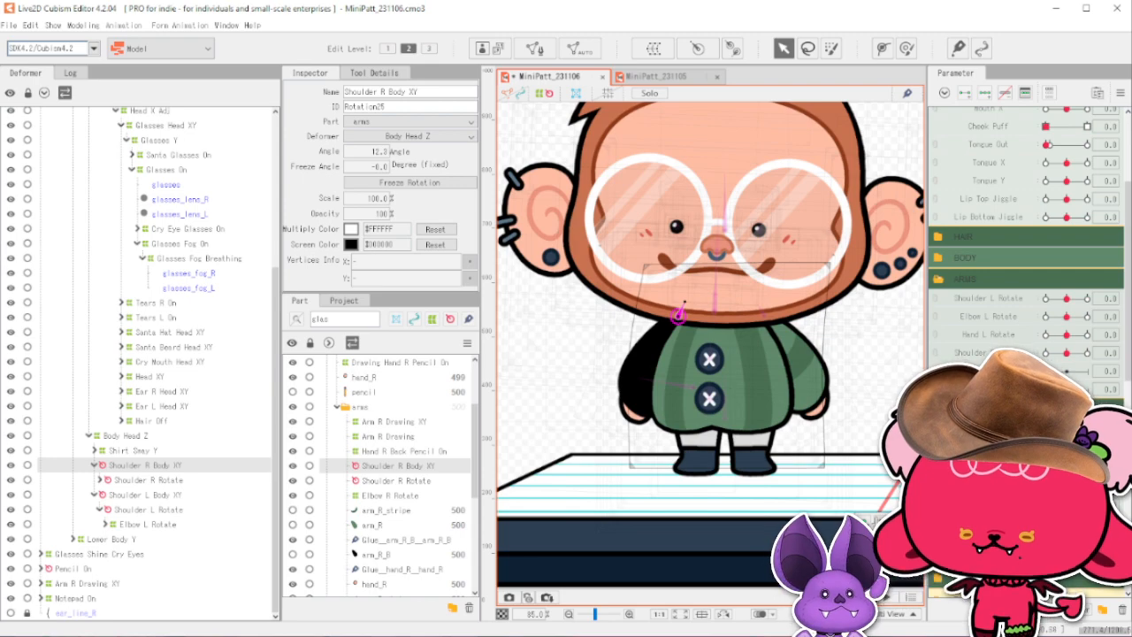
pyautogui.moveTo(1046, 482); pyautogui.dragTo(1067, 493)
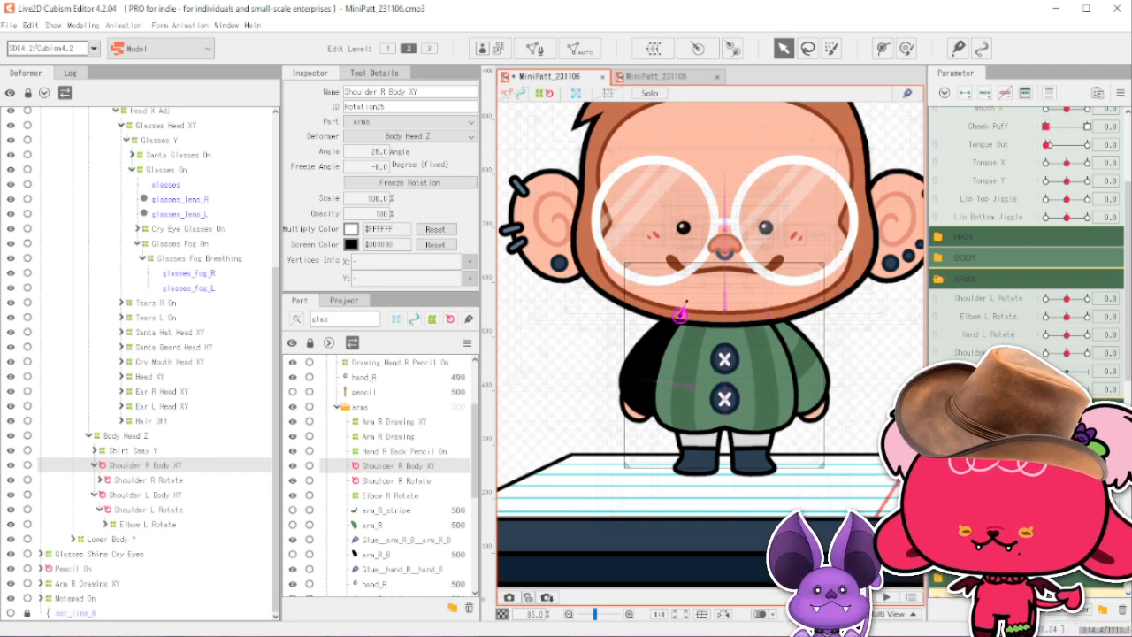
# Compare the Shoulder L Body XY and Shoulder R Body XY deformers at different Body X Aug positions.
pyautogui.click(151, 495)
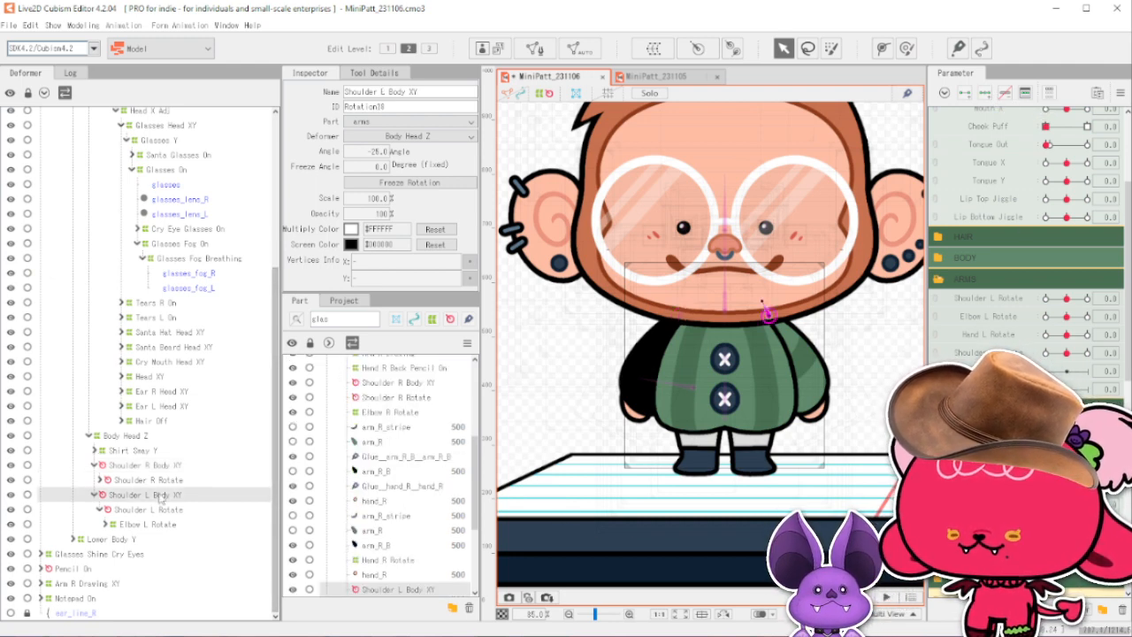
pyautogui.click(168, 465)
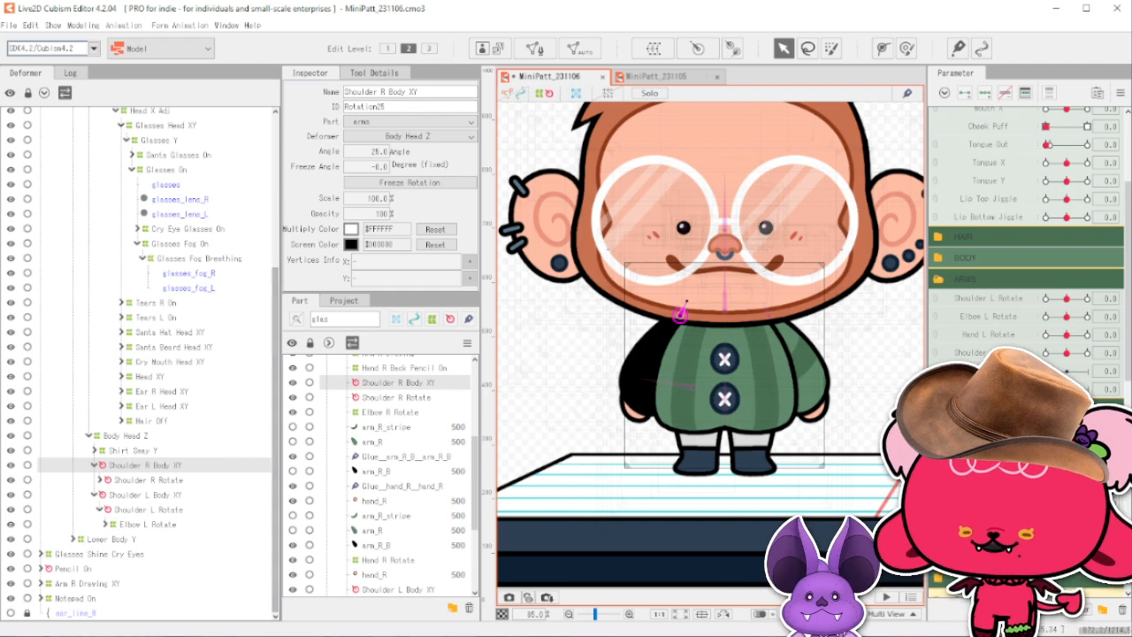
pyautogui.click(132, 496)
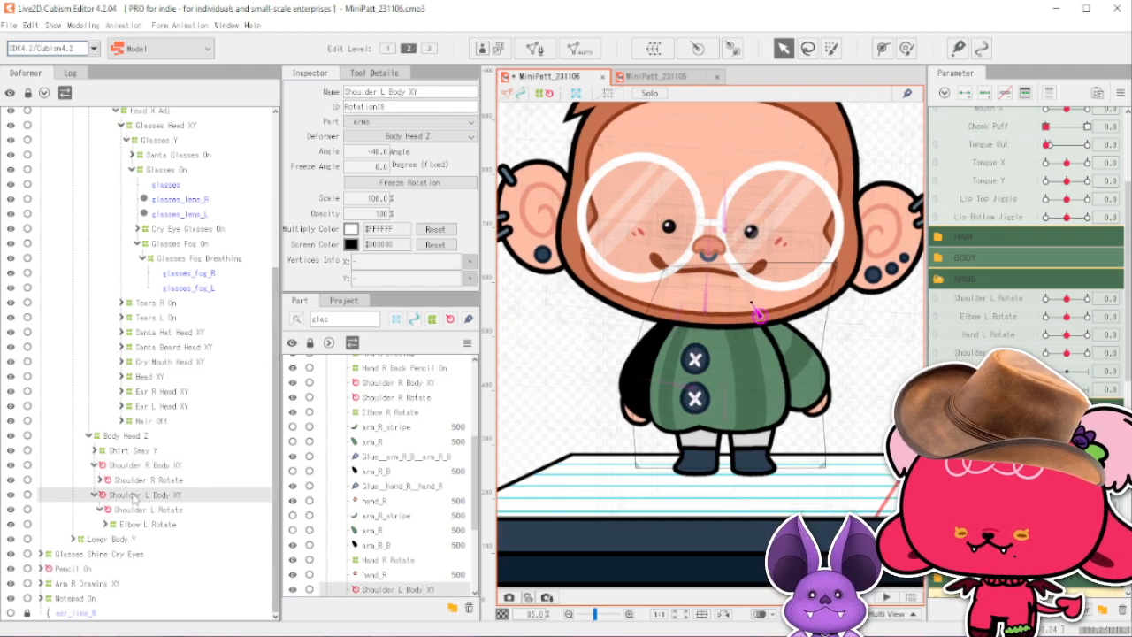
pyautogui.click(165, 469)
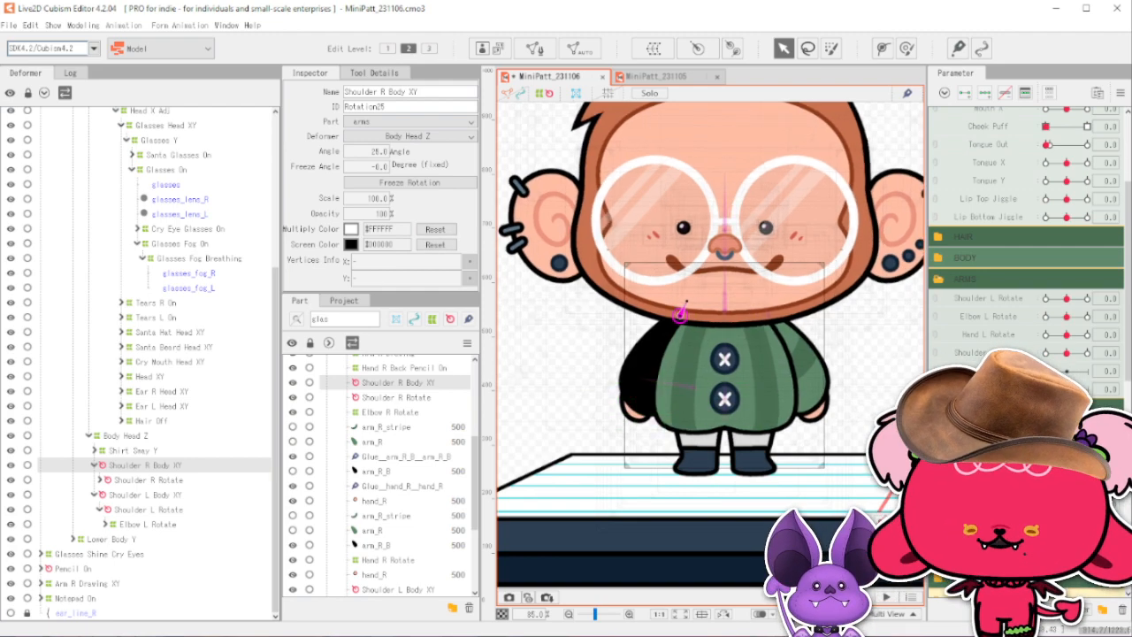
# Close the MiniPatt_231105 comparison model and return to MiniPatt_231106.
pyautogui.scroll(-4, 659, 226)
pyautogui.click(659, 226)
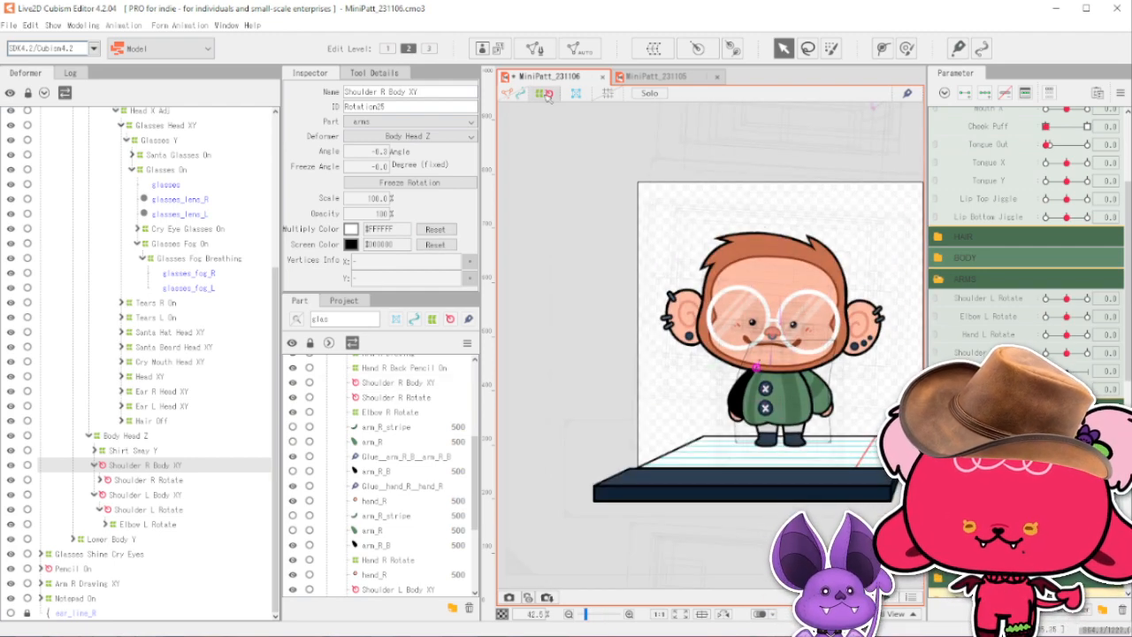
pyautogui.scroll(-2, 659, 226)
pyautogui.click(716, 78)
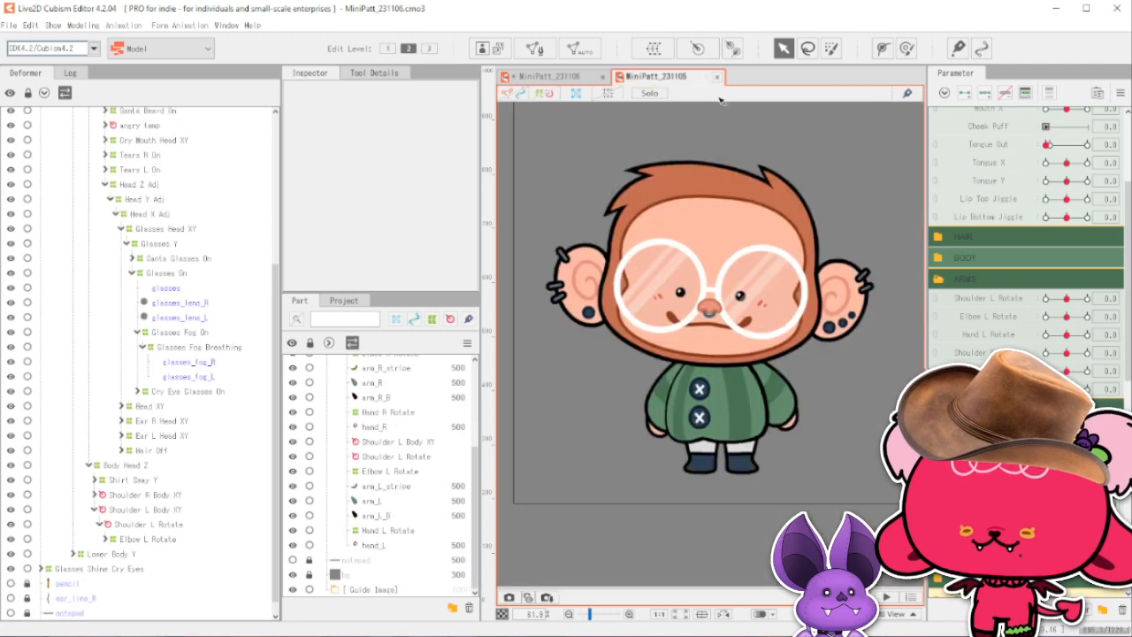
pyautogui.click(721, 78)
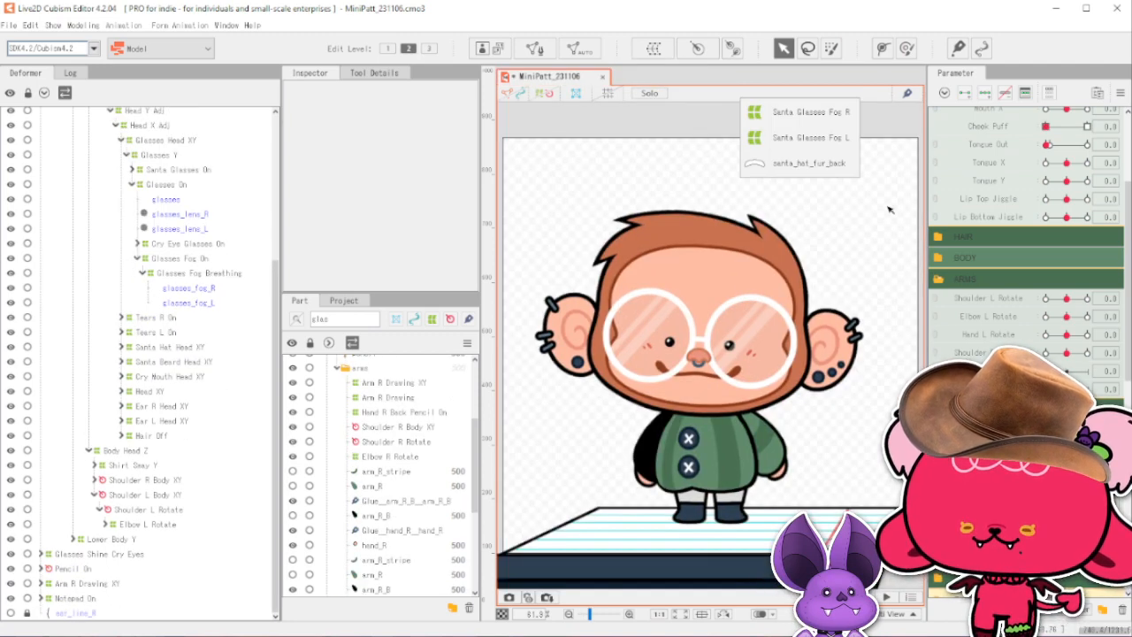
pyautogui.scroll(-2, 862, 170)
pyautogui.scroll(2, 803, 334)
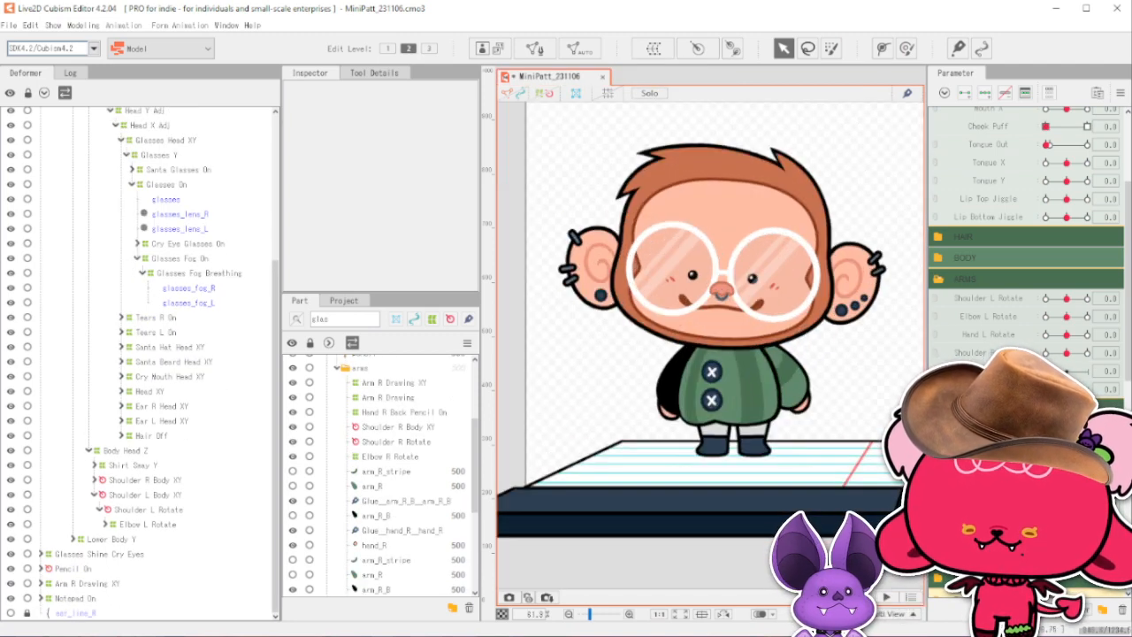
# Switch the character's right arm to its raised drawing pose.
pyautogui.scroll(-10, 1026, 221)
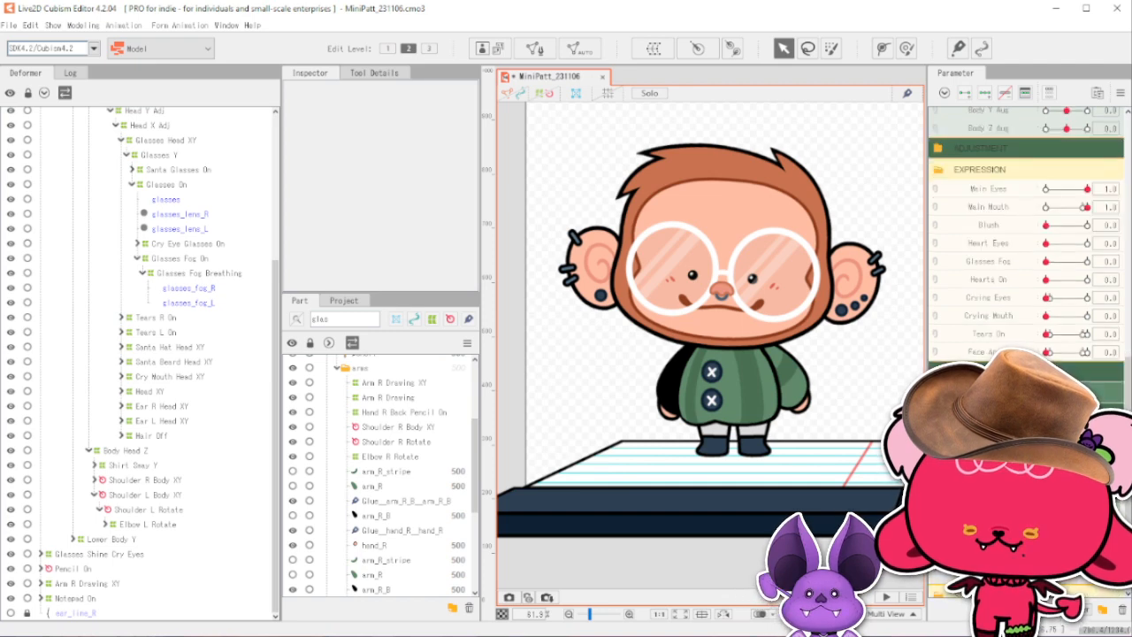
pyautogui.moveTo(1047, 478); pyautogui.dragTo(1075, 496)
pyautogui.scroll(5, 1076, 305)
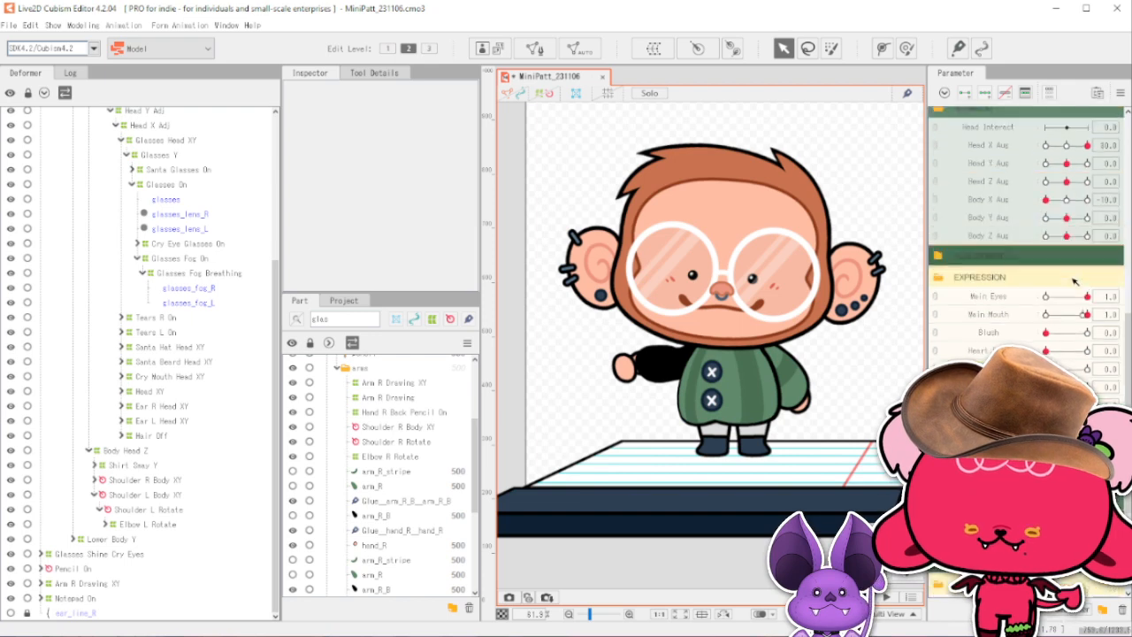
# Test the raised drawing arm's attachment with Body X Aug at 10.0 and across the Body Y Aug and Body Z Aug ranges.
pyautogui.scroll(-2, 1026, 266)
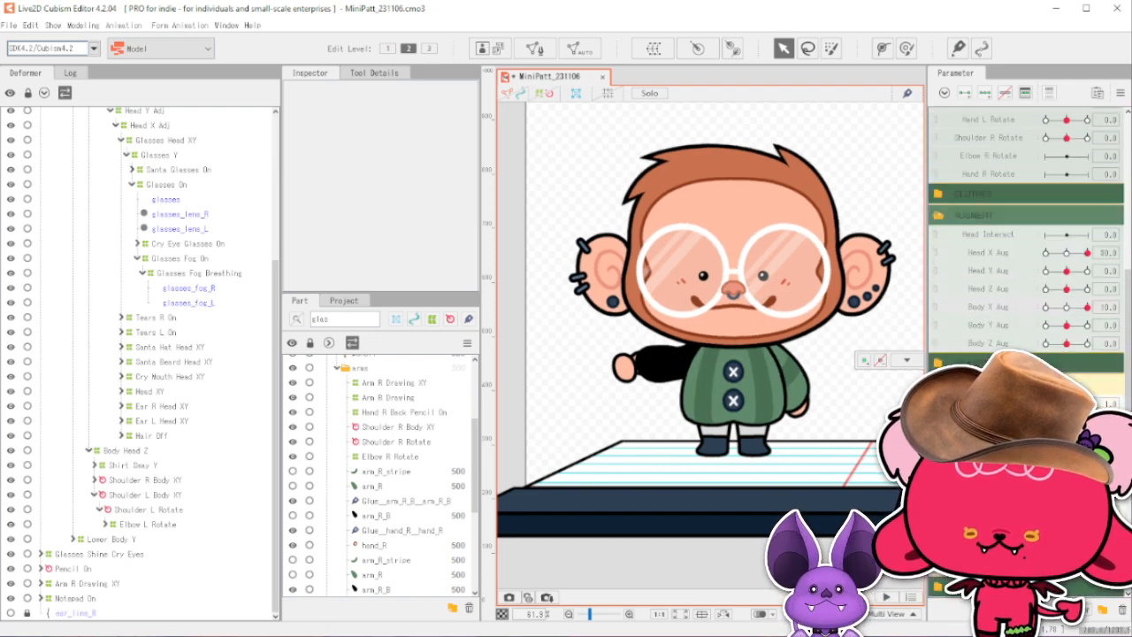
pyautogui.moveTo(1066, 326); pyautogui.dragTo(1027, 344)
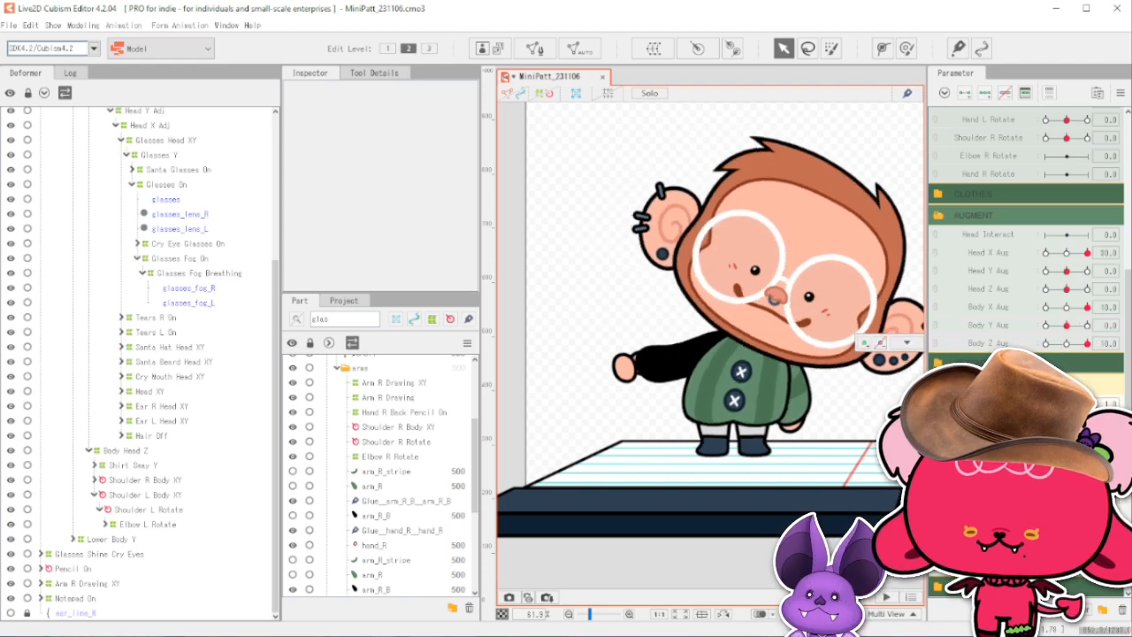
pyautogui.scroll(-4, 1090, 271)
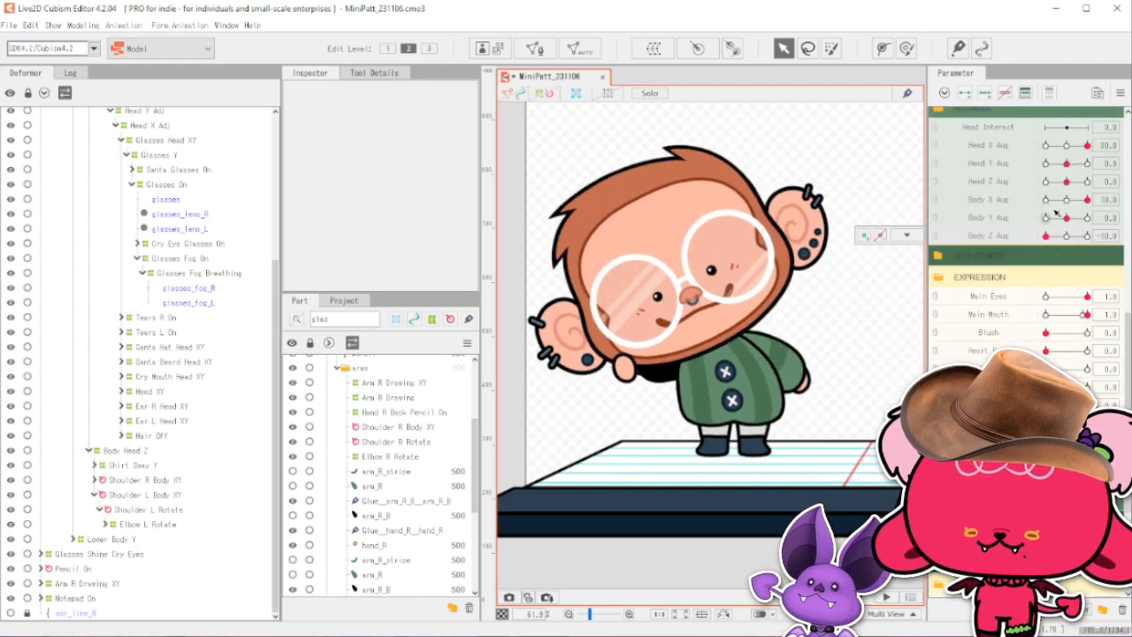
pyautogui.moveTo(1066, 218); pyautogui.dragTo(1095, 218)
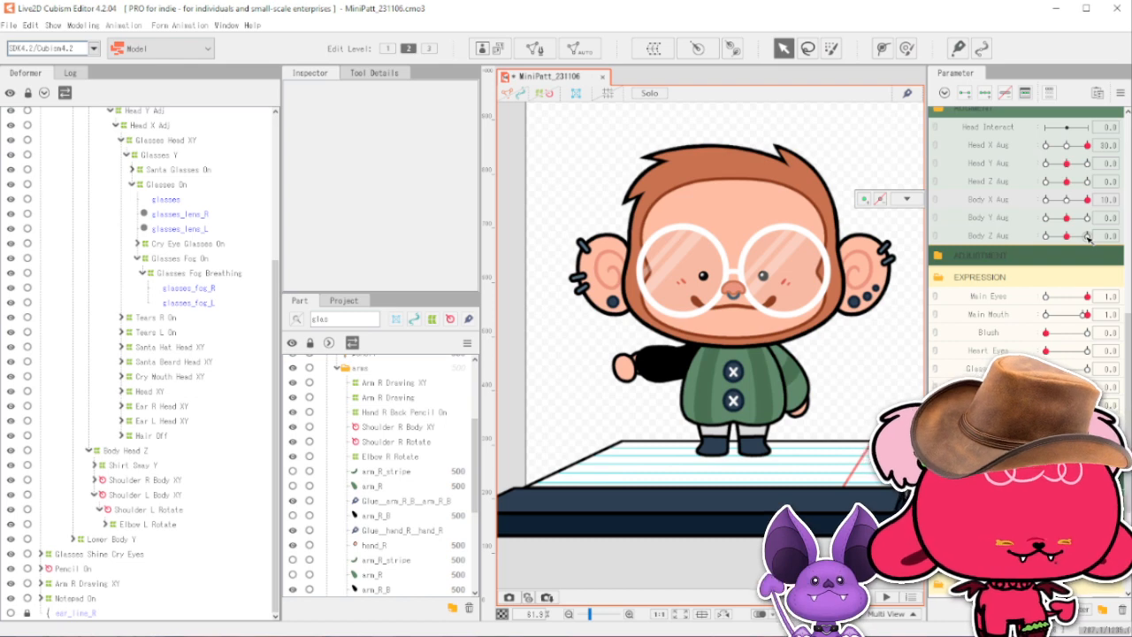
pyautogui.scroll(-3, 708, 337)
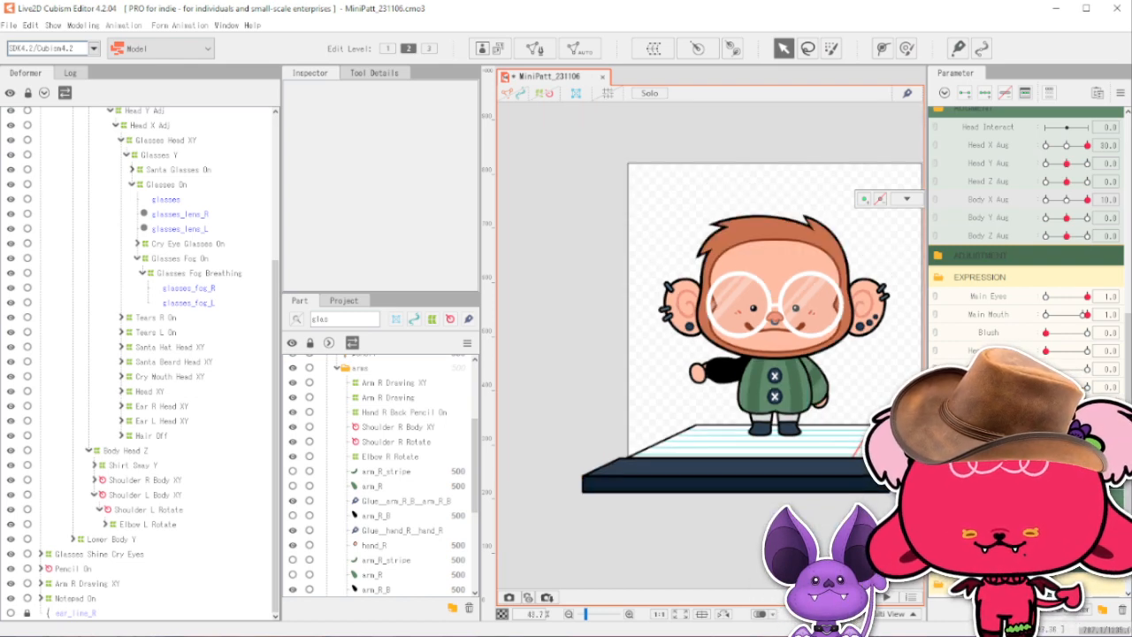
pyautogui.scroll(3, 868, 451)
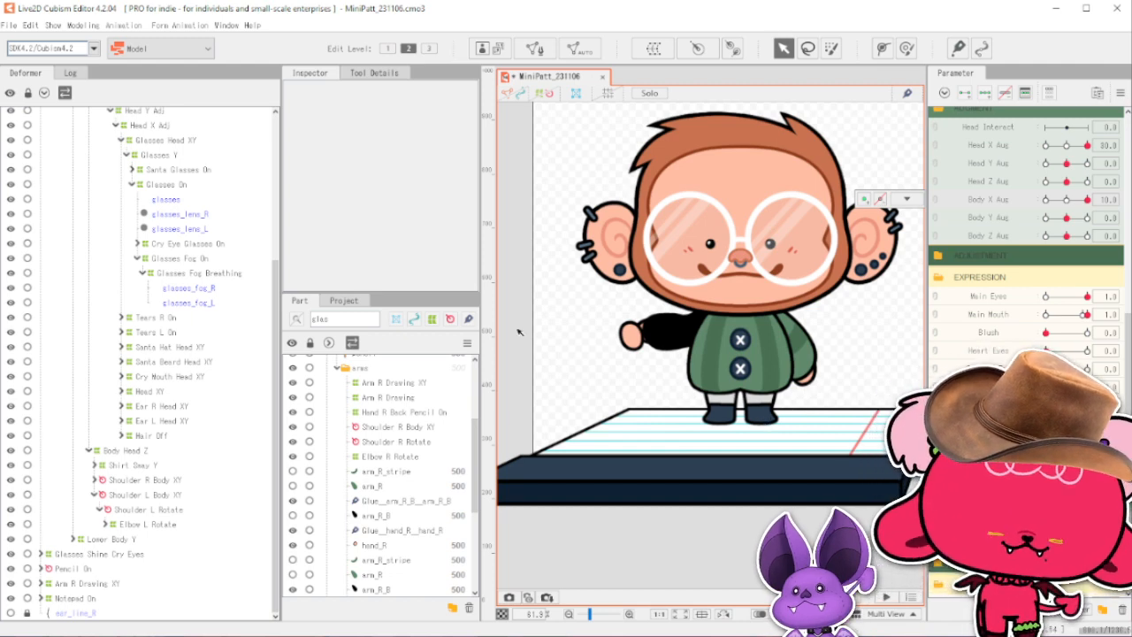
# Collapse the Body Z Adj branch in the deformer hierarchy.
pyautogui.scroll(5, 193, 223)
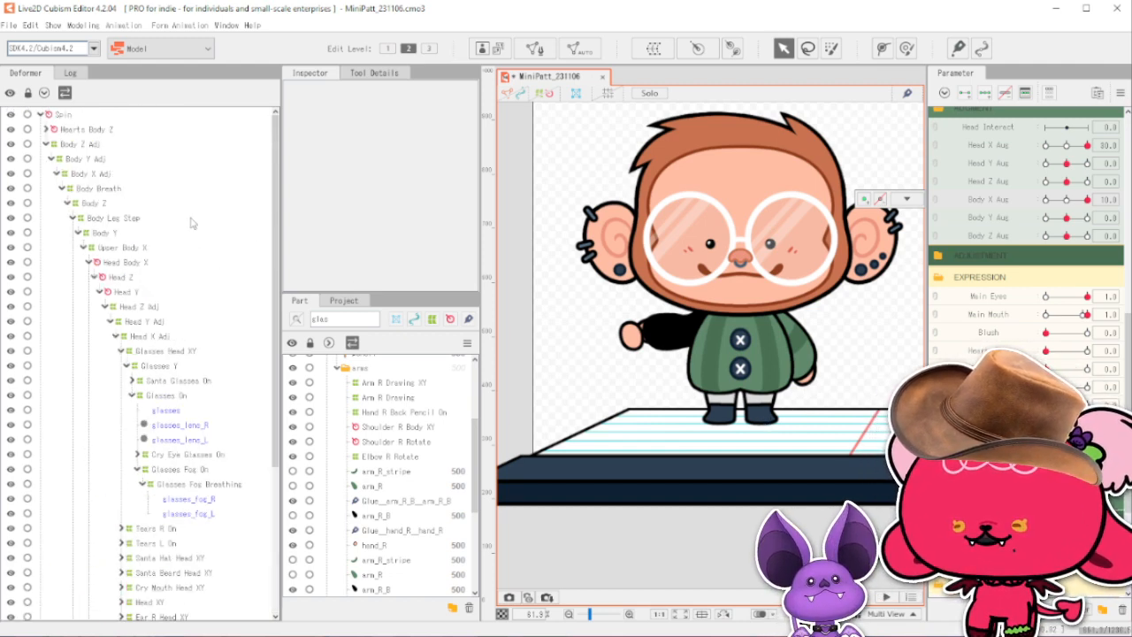
pyautogui.click(46, 143)
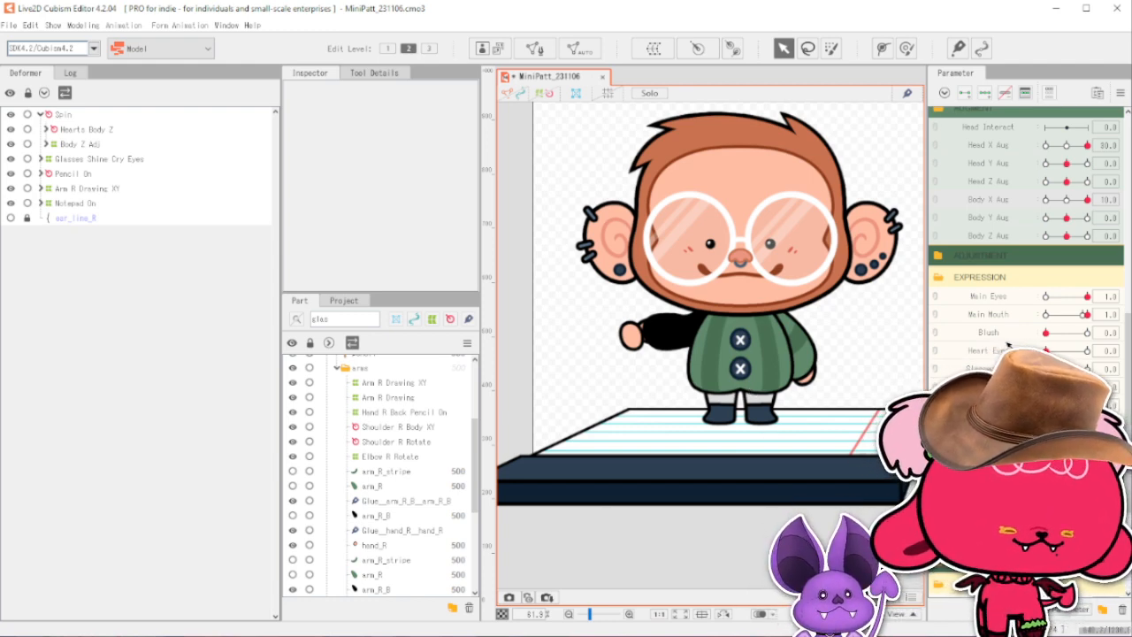
pyautogui.scroll(2, 809, 321)
pyautogui.scroll(-4, 807, 266)
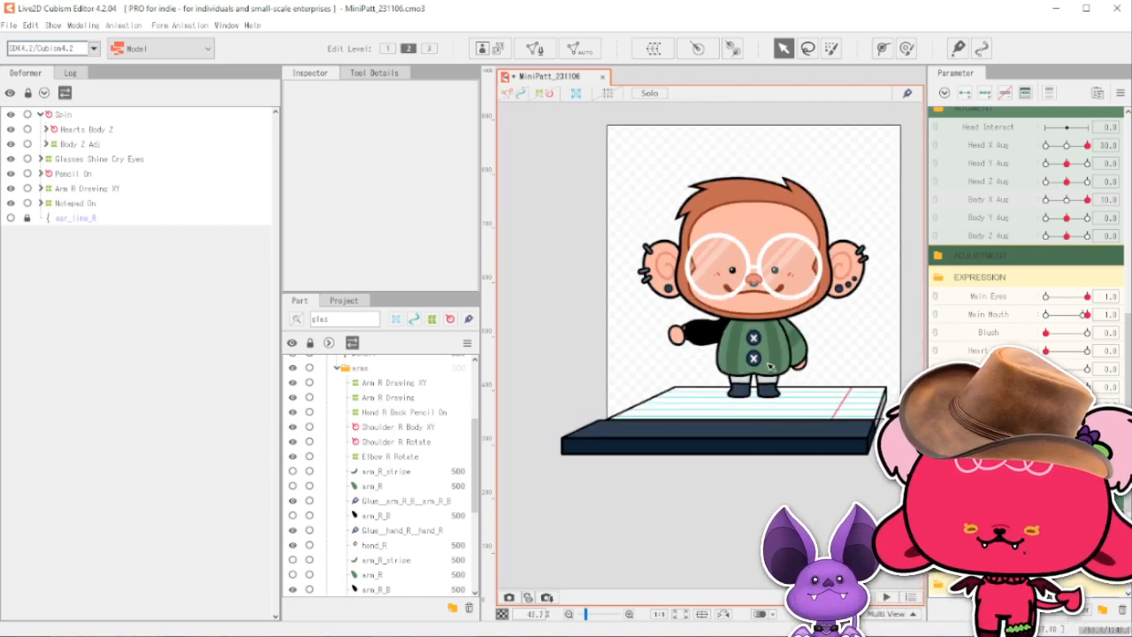
pyautogui.scroll(1, 770, 368)
pyautogui.scroll(-1, 770, 367)
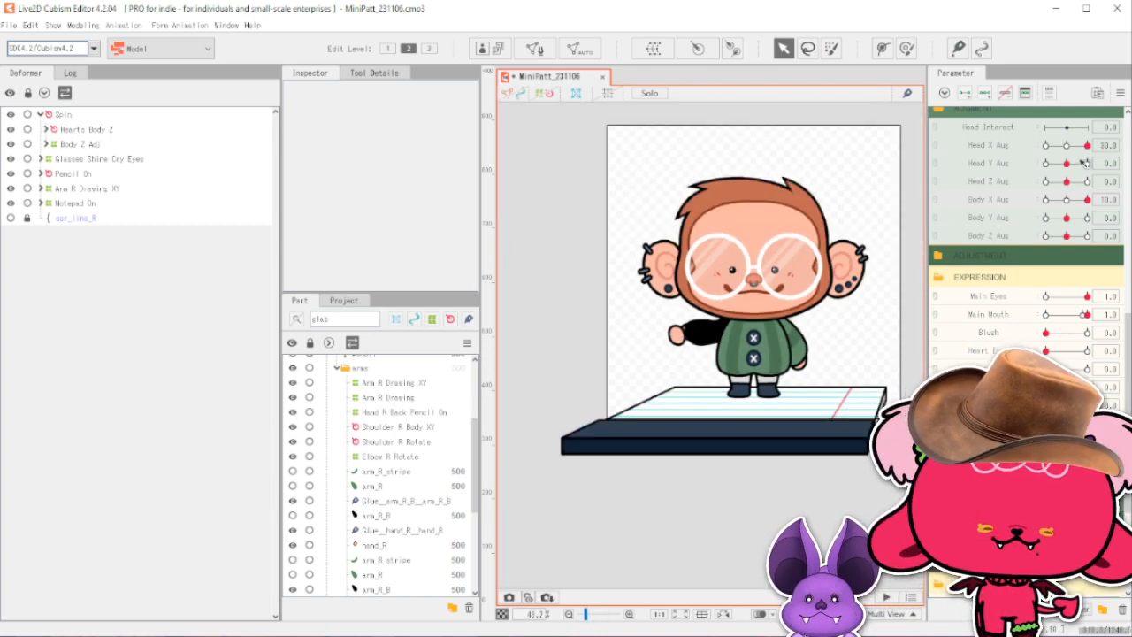
# Test the right shoulder by setting Shoulder R Rotate to 1.0 and returning it to 0.0.
pyautogui.scroll(-6, 1079, 159)
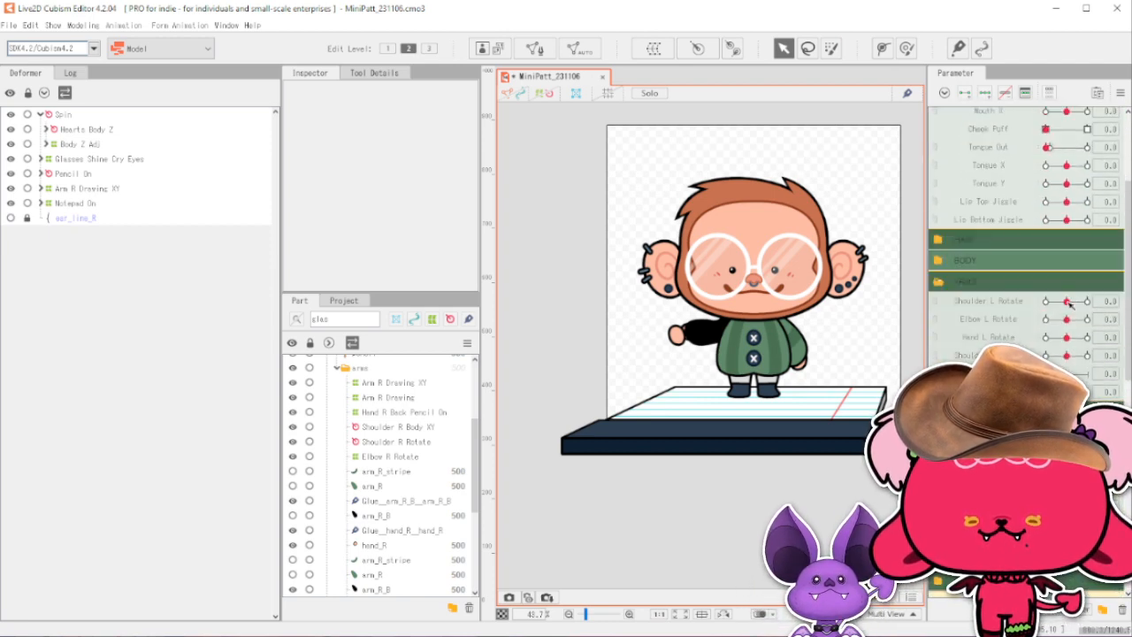
pyautogui.moveTo(1069, 302)
pyautogui.mouseDown()
pyautogui.moveTo(1055, 304)
pyautogui.moveTo(1068, 303)
pyautogui.mouseUp()
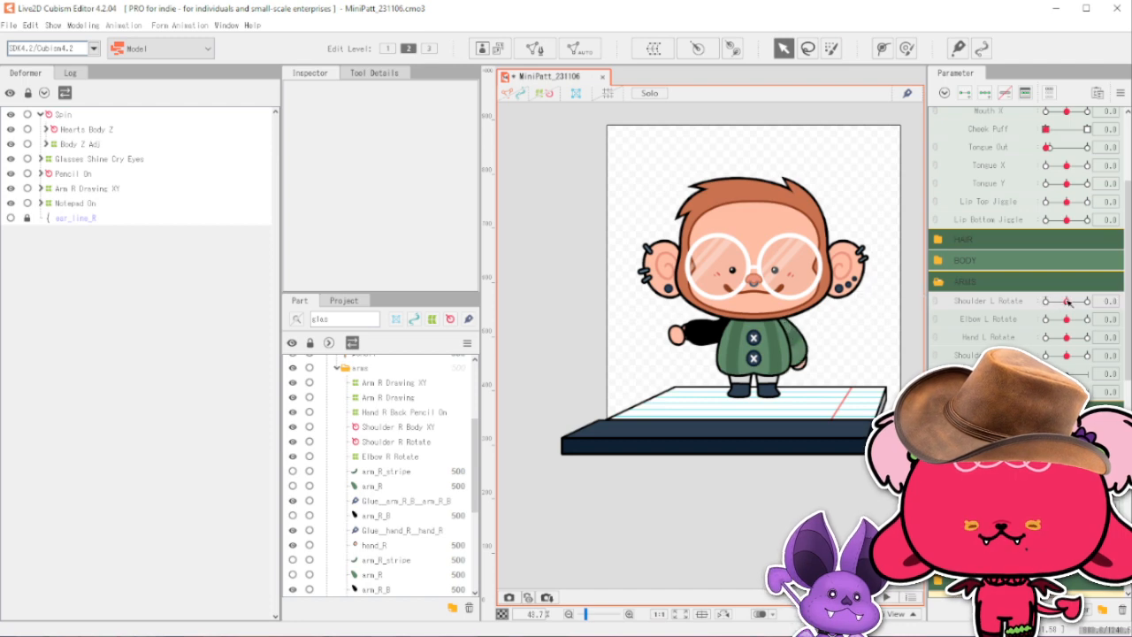
pyautogui.moveTo(1068, 356); pyautogui.dragTo(1092, 365)
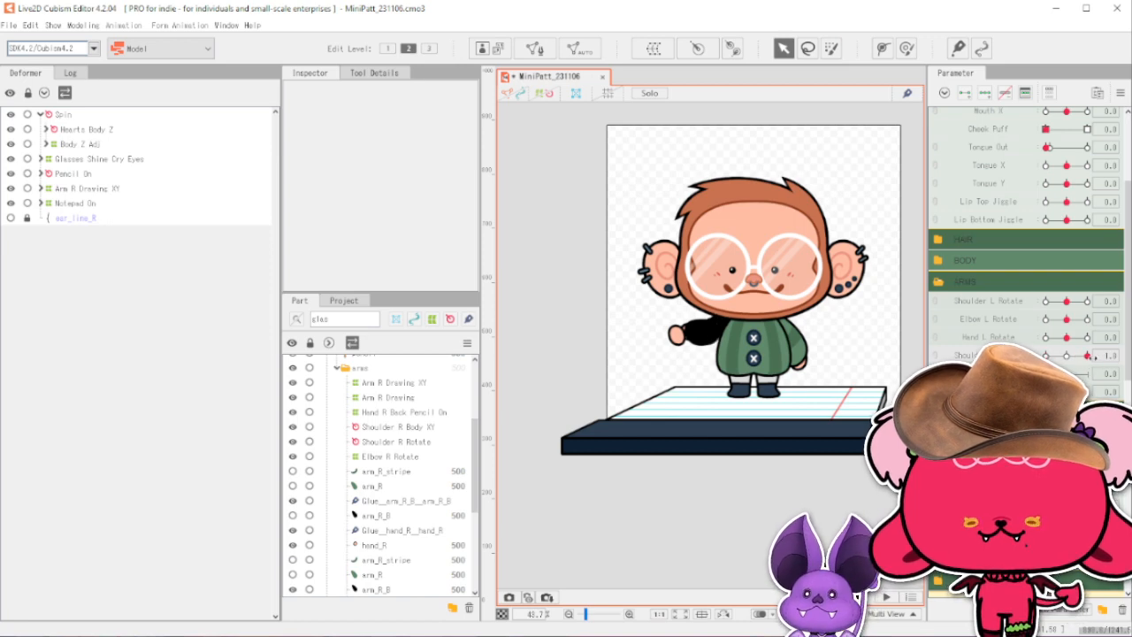
pyautogui.moveTo(1085, 364); pyautogui.dragTo(1067, 364)
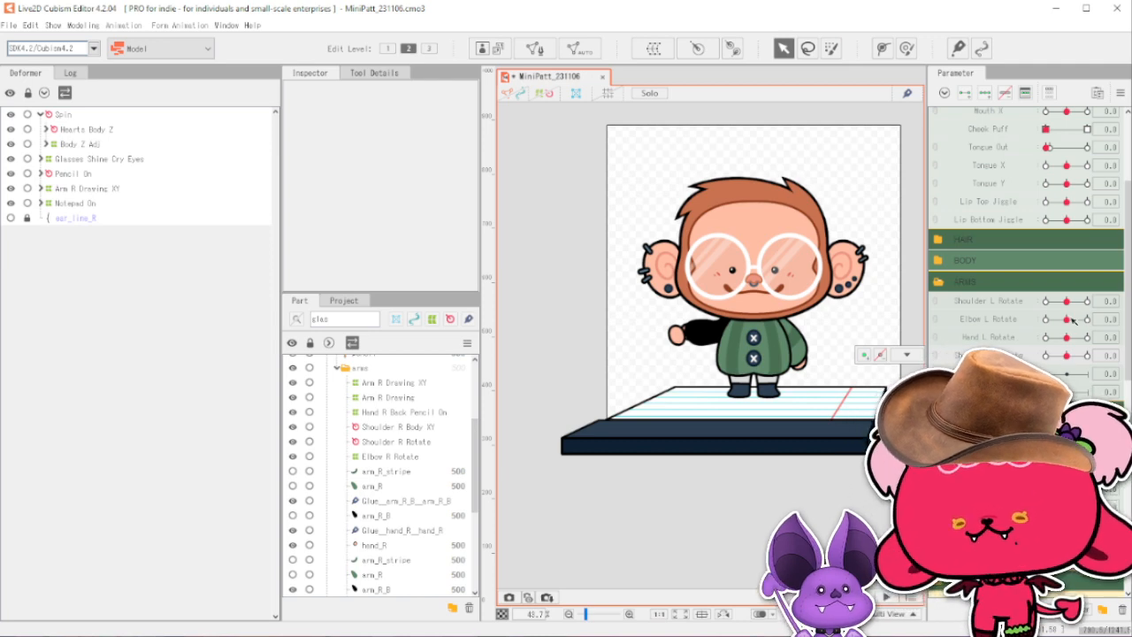
# Select only the Elbow R Rotate deformer among those keyed to Elbow L Rotate and change its parameter to Elbow R Rotate.
pyautogui.click(908, 319)
pyautogui.click(917, 320)
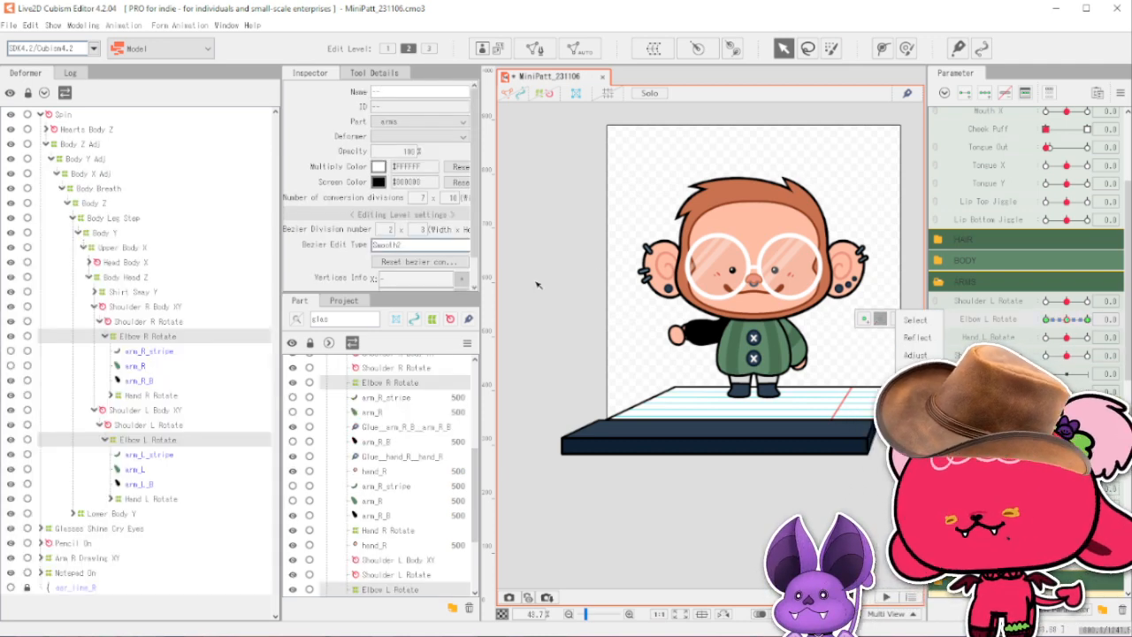
pyautogui.click(174, 336)
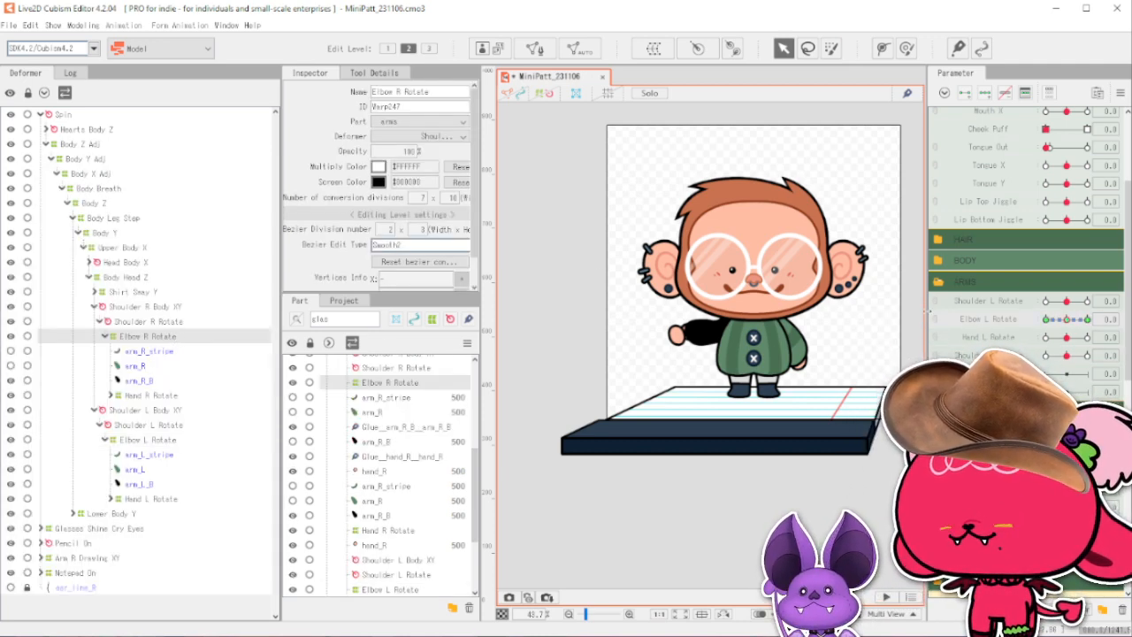
pyautogui.click(927, 311)
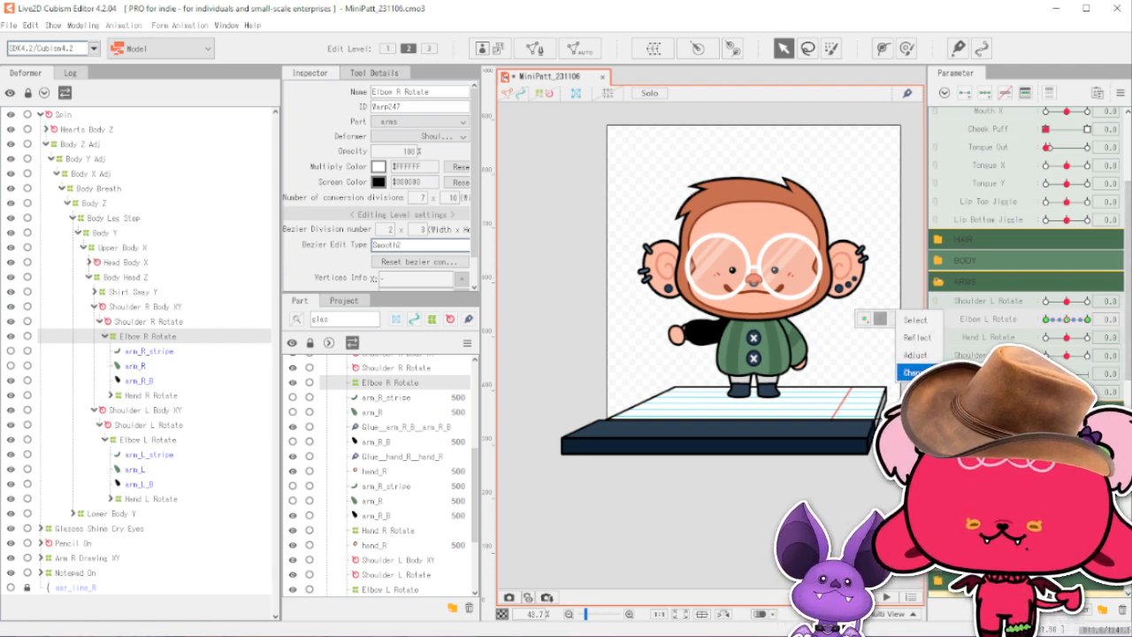
pyautogui.click(913, 373)
pyautogui.scroll(-10, 507, 356)
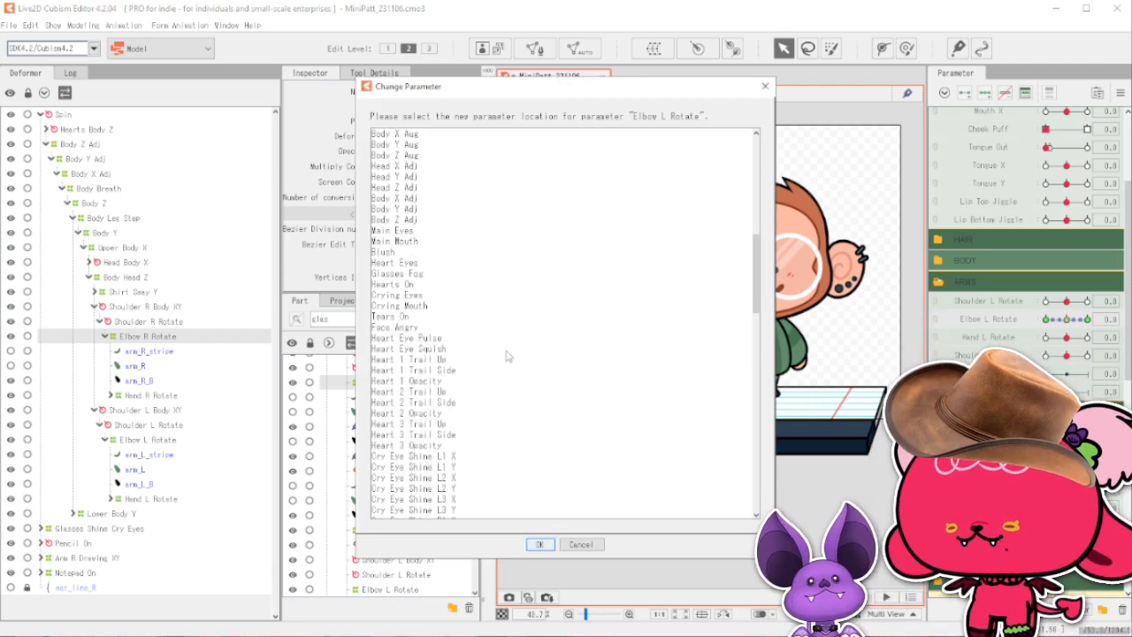
pyautogui.scroll(8, 507, 357)
pyautogui.click(444, 242)
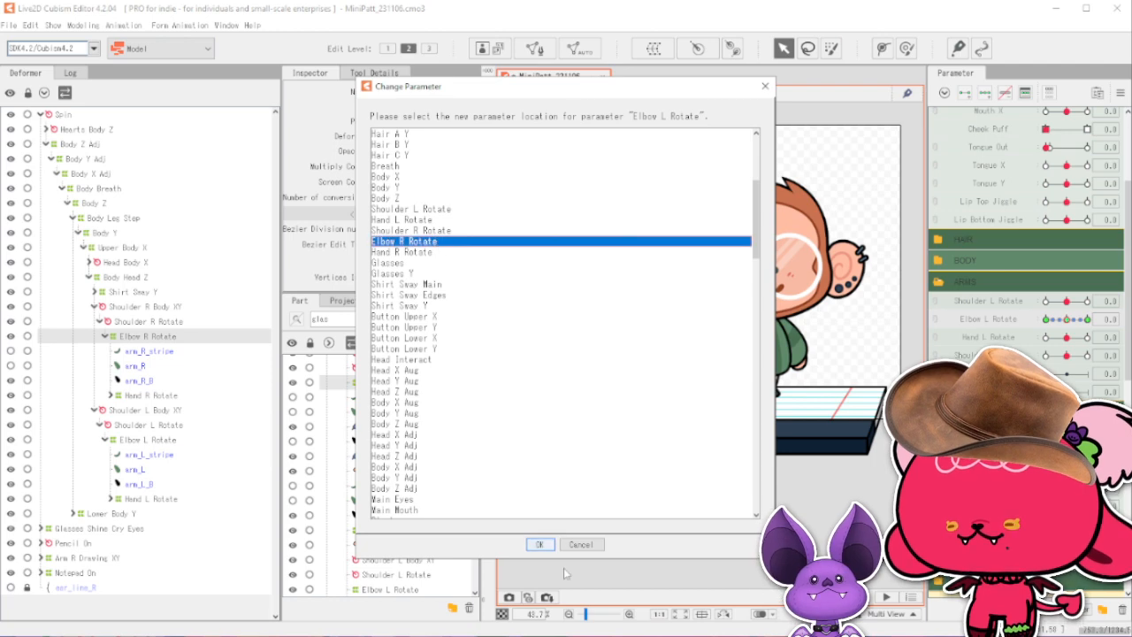
pyautogui.click(540, 545)
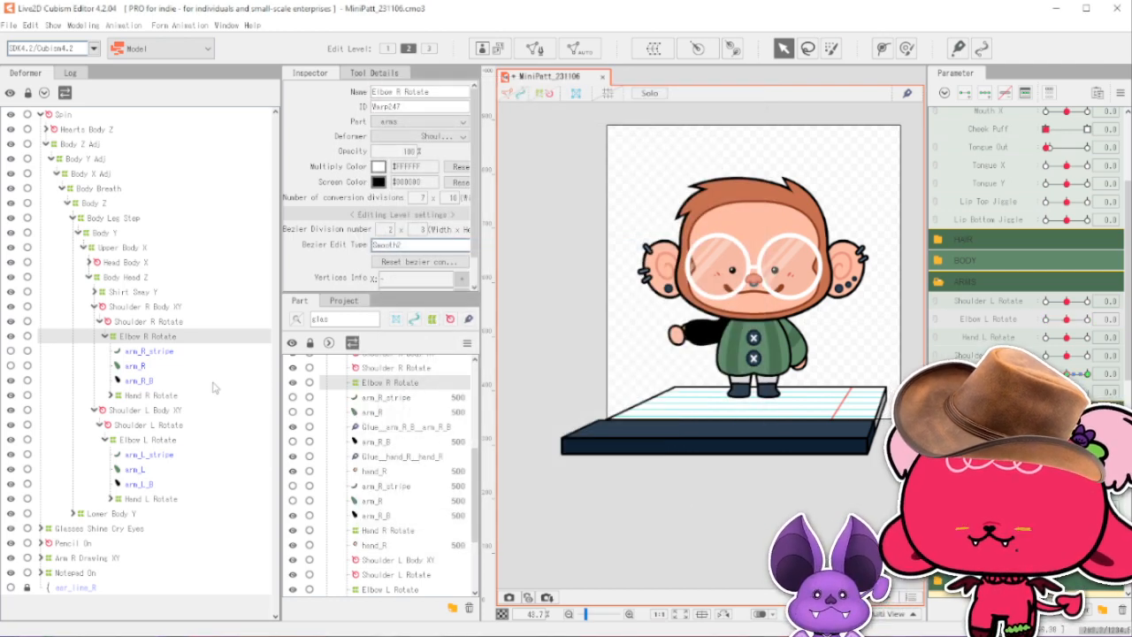
# Change the Hand R Rotate deformer's parameter from Hand L Rotate to Hand R Rotate.
pyautogui.click(213, 394)
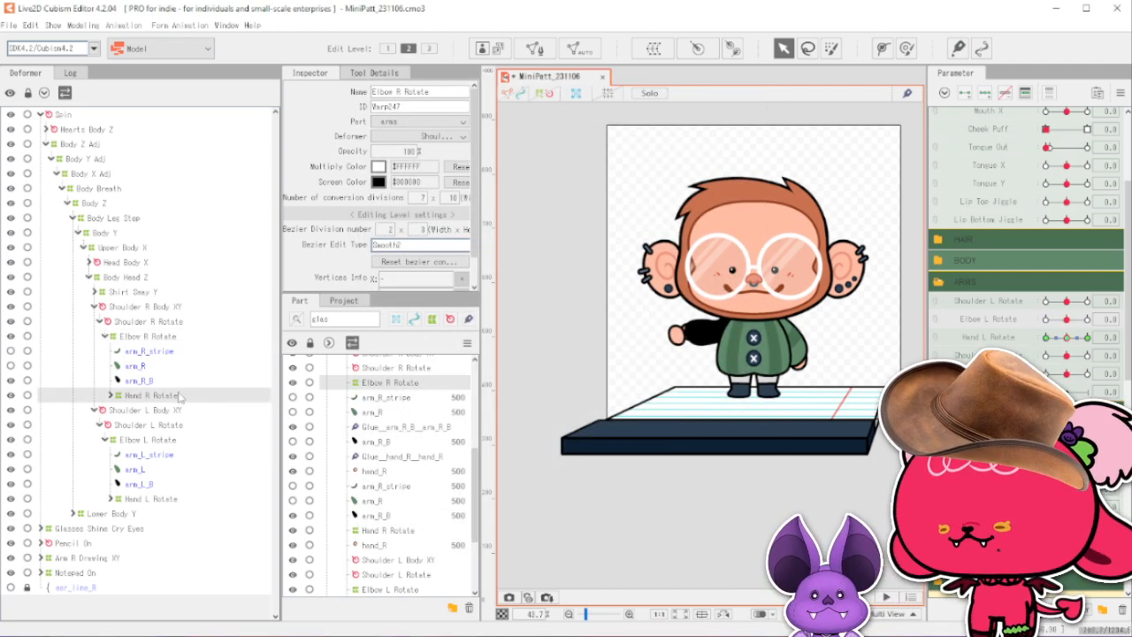
pyautogui.click(1068, 340)
pyautogui.click(907, 390)
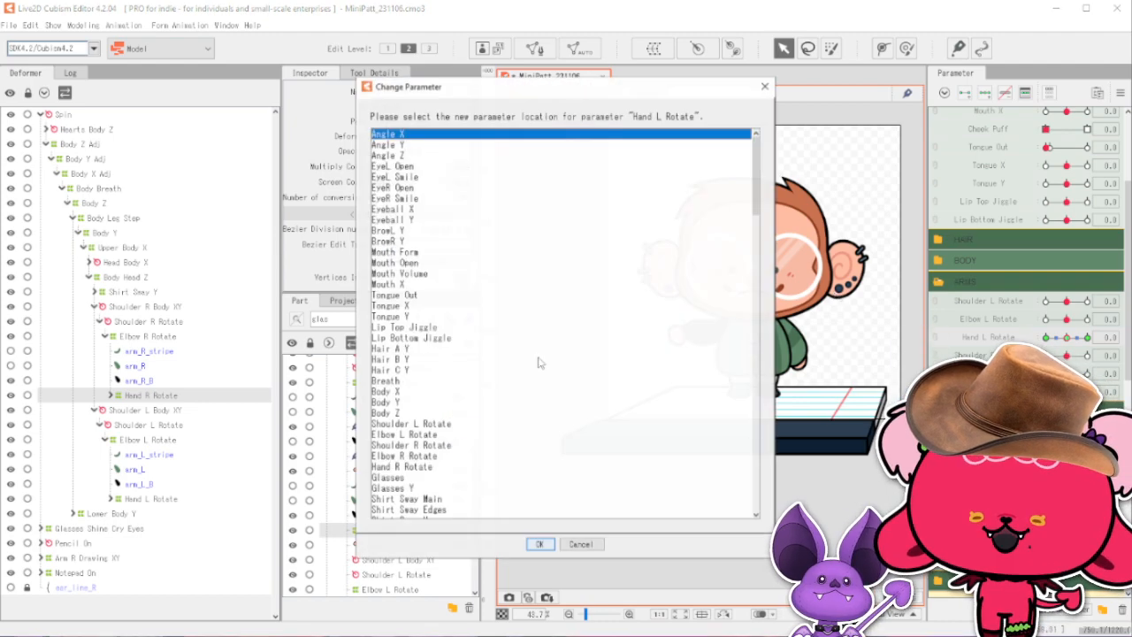
pyautogui.scroll(-8, 487, 341)
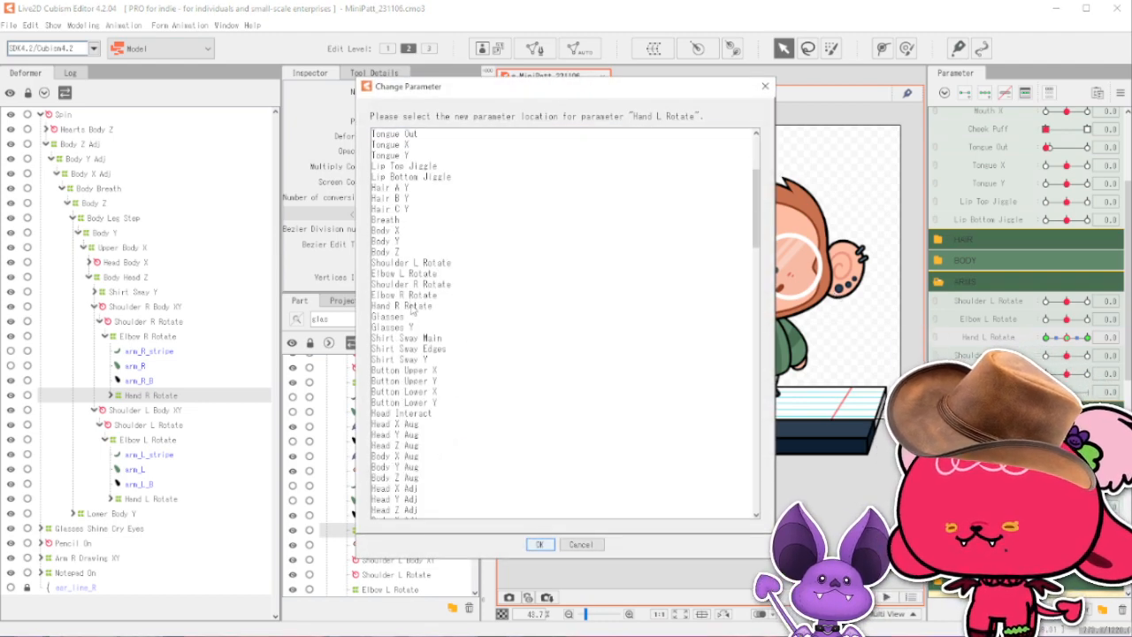
pyautogui.click(412, 305)
pyautogui.click(541, 545)
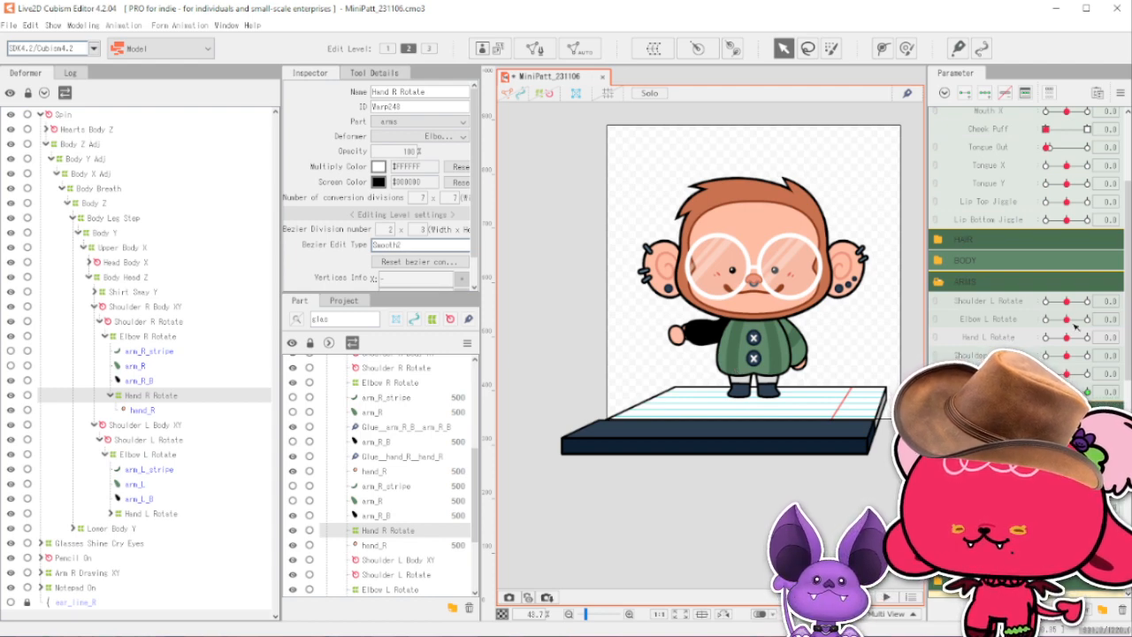
# Test the right elbow with Elbow R Rotate at 1.0, return it to 0.0 and inspect the extended right arm.
pyautogui.moveTo(1067, 320)
pyautogui.mouseDown()
pyautogui.moveTo(1085, 320)
pyautogui.moveTo(1066, 319)
pyautogui.mouseUp()
pyautogui.moveTo(1067, 374); pyautogui.dragTo(1046, 374)
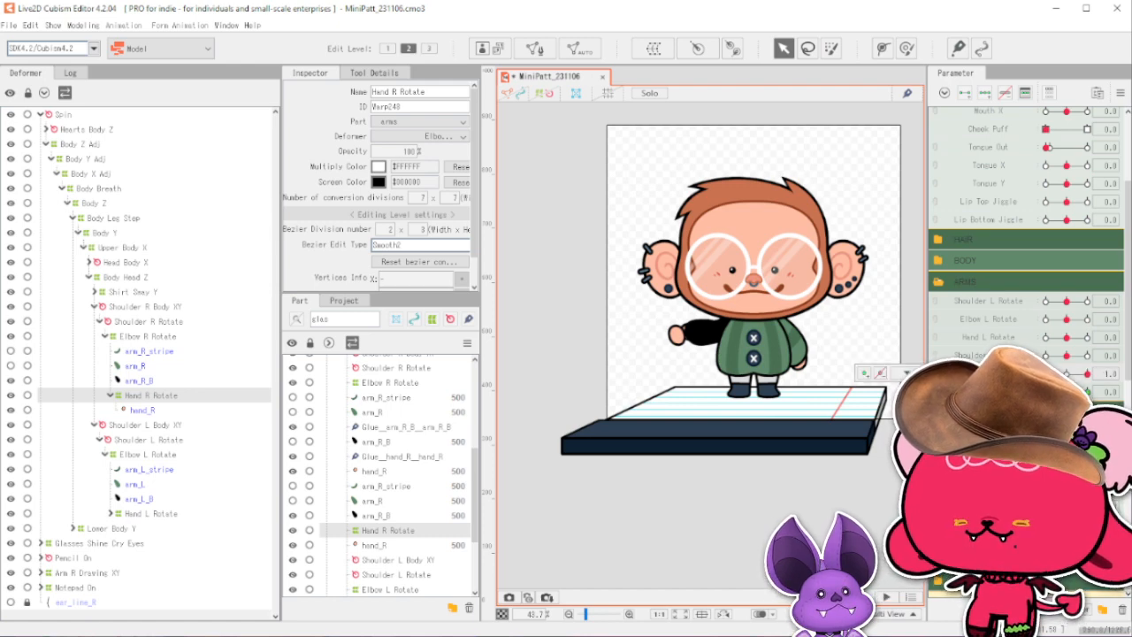
pyautogui.scroll(-10, 1026, 221)
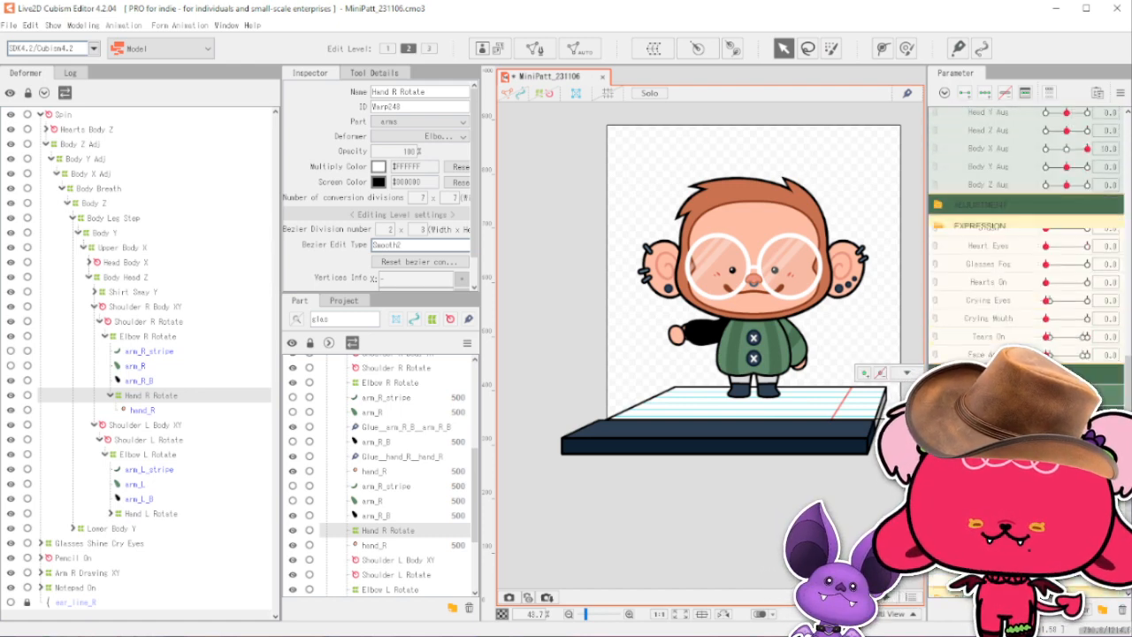
pyautogui.scroll(-5, 1026, 221)
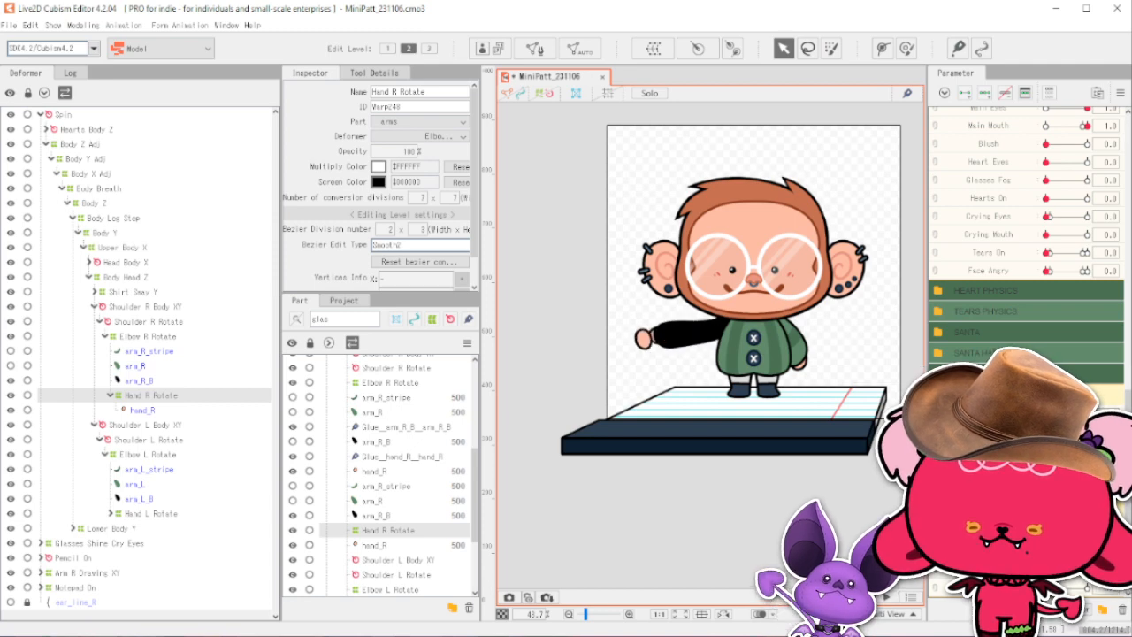
pyautogui.scroll(10, 1051, 286)
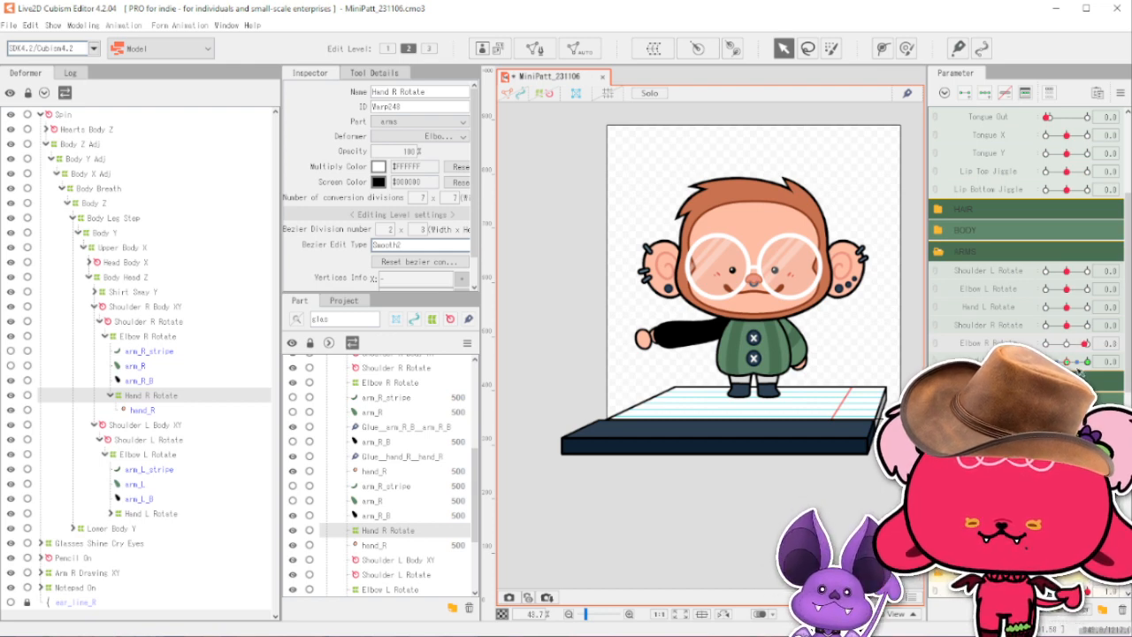
pyautogui.moveTo(1095, 363)
pyautogui.mouseDown()
pyautogui.moveTo(1067, 344)
pyautogui.moveTo(1087, 354)
pyautogui.moveTo(1075, 351)
pyautogui.mouseUp()
pyautogui.scroll(6, 680, 316)
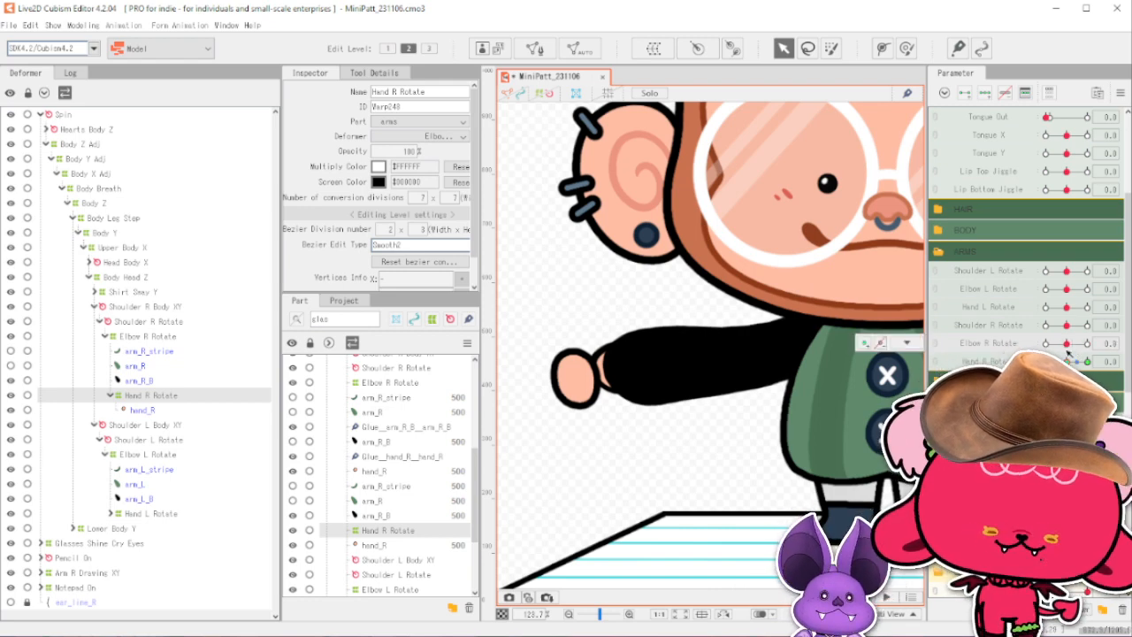
pyautogui.scroll(-6, 590, 328)
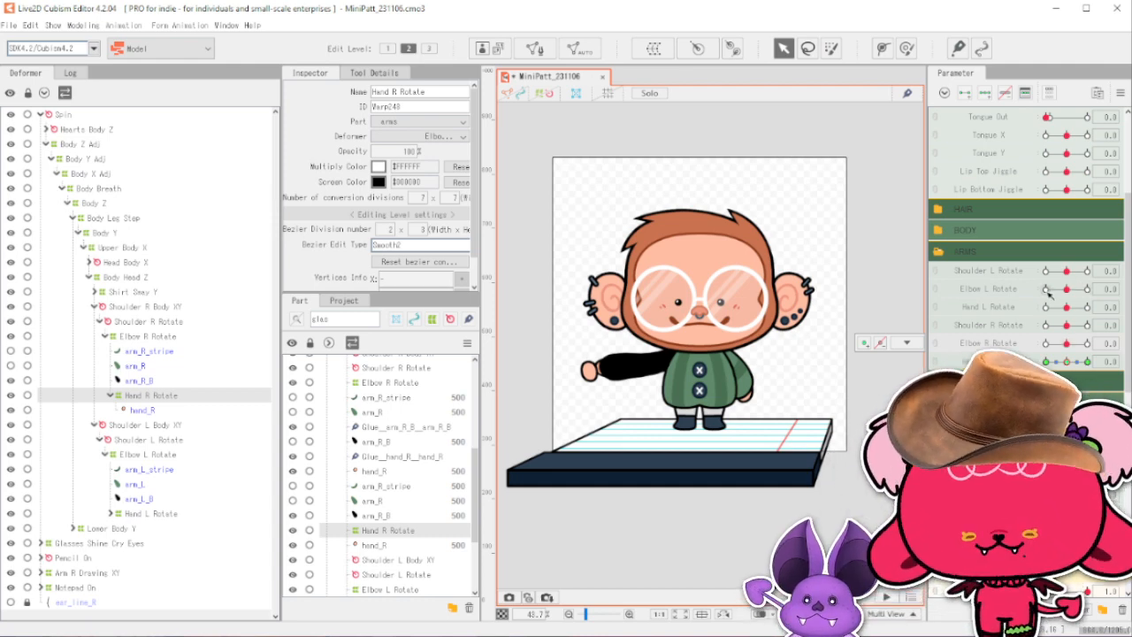
# Make the pencil layer in the body part visible.
pyautogui.scroll(-10, 1026, 222)
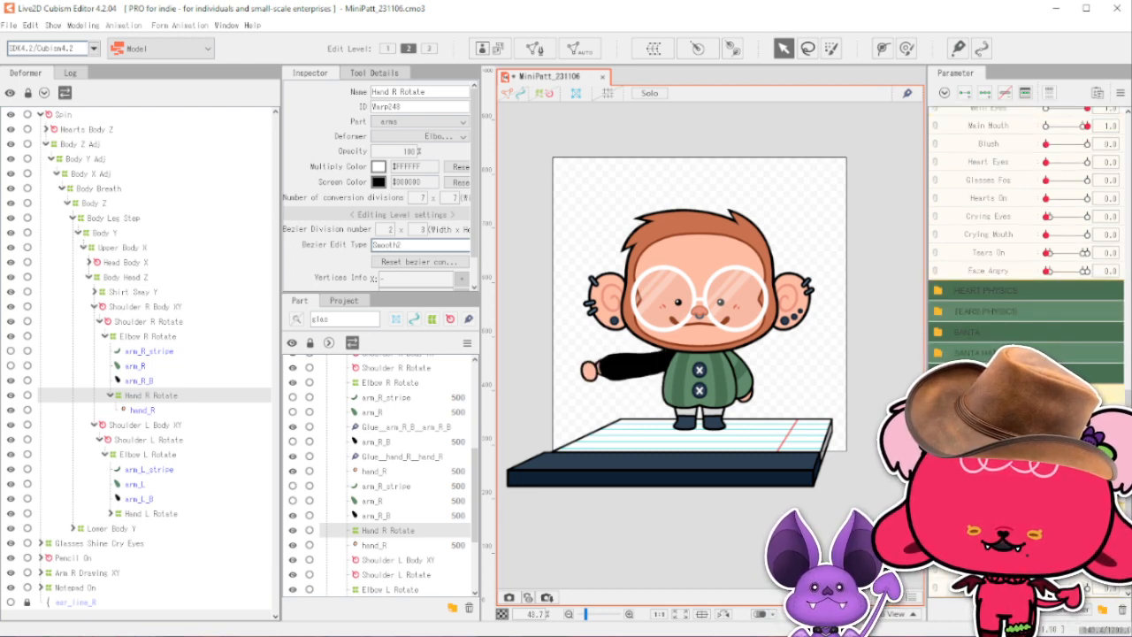
pyautogui.scroll(-3, 362, 492)
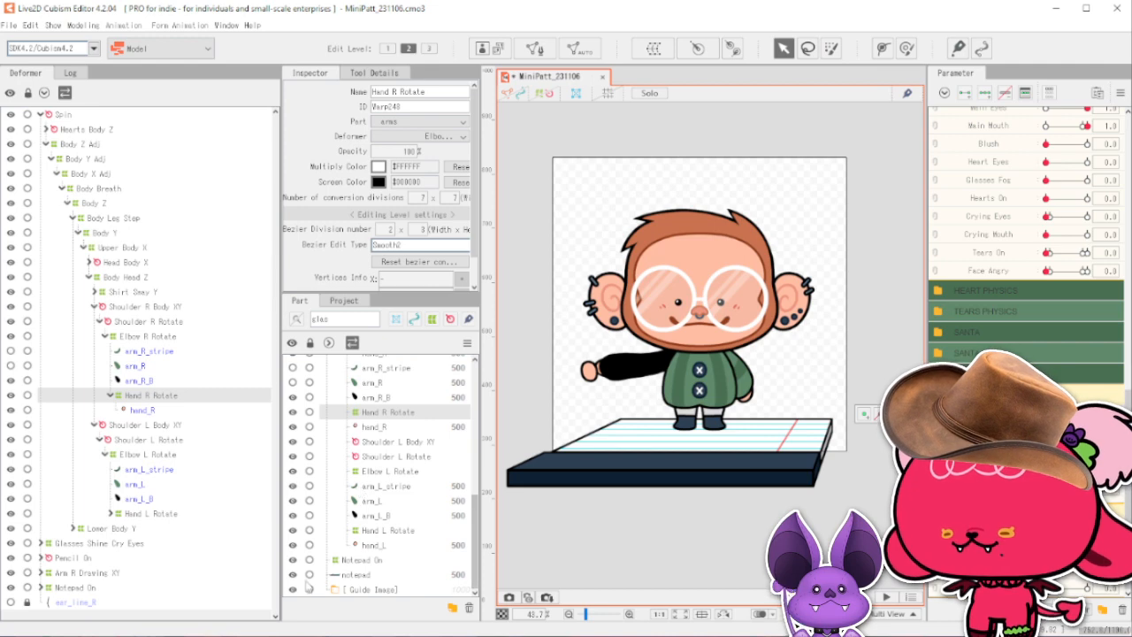
pyautogui.scroll(10, 330, 478)
pyautogui.scroll(1, 330, 478)
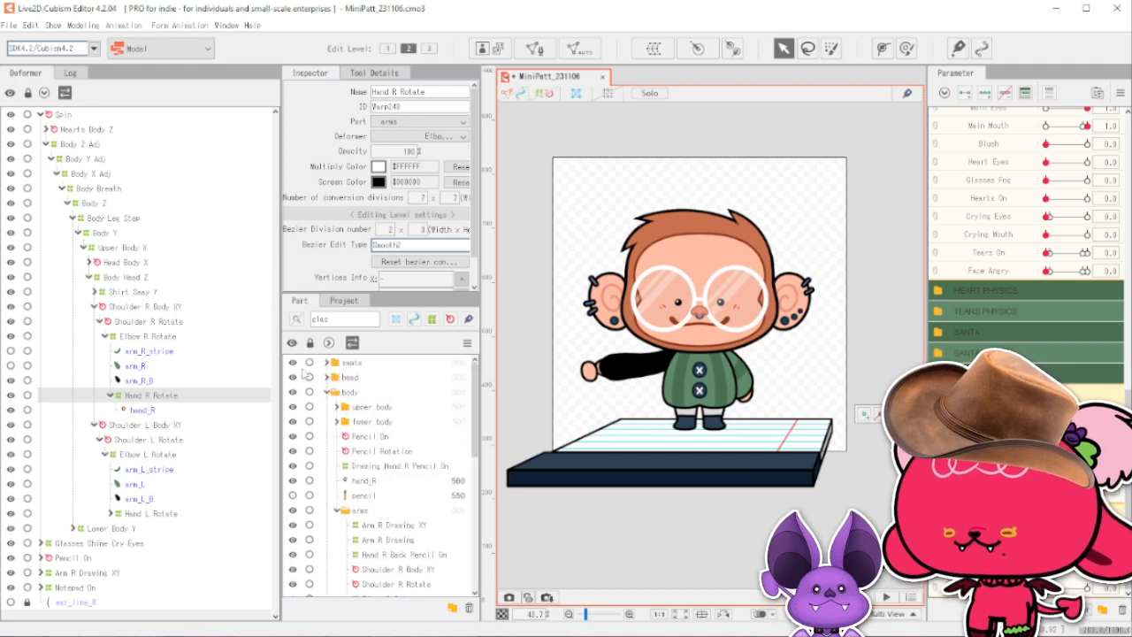
pyautogui.click(293, 496)
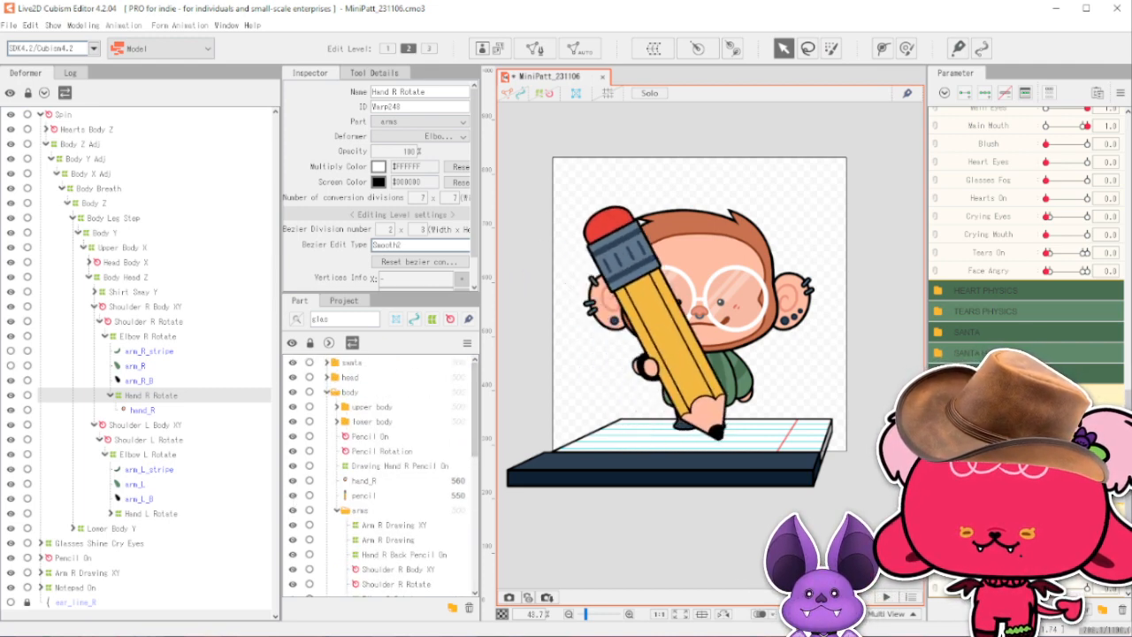
pyautogui.scroll(-3, 381, 478)
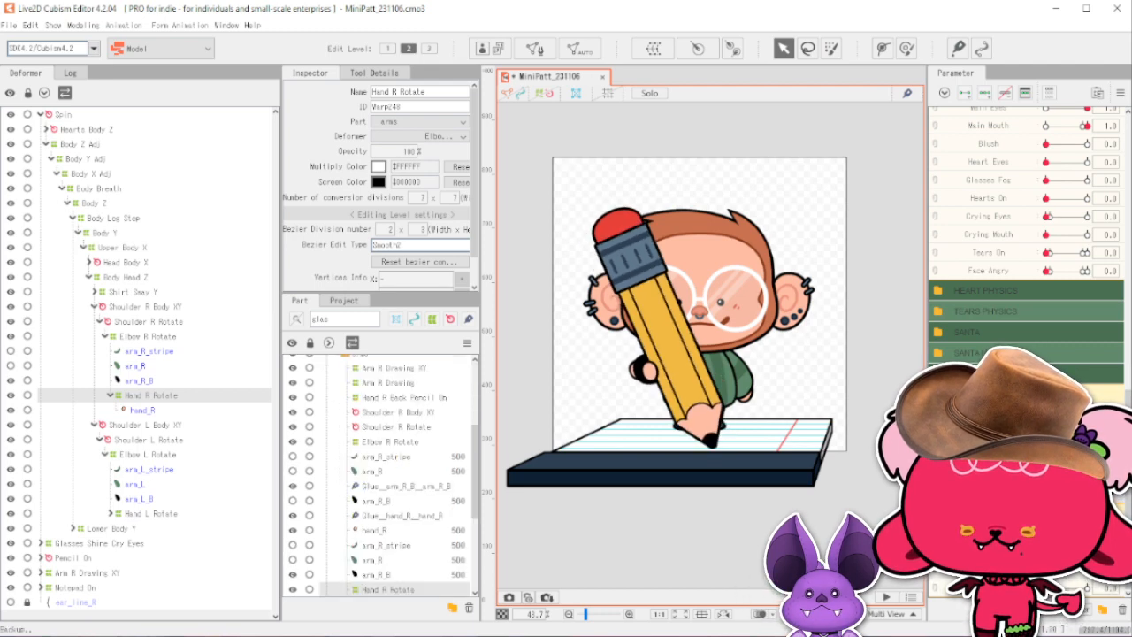
# Select the overlapping hand_R mesh beside the pencil and locate it under Hand R Back Pencil On in the deformer hierarchy.
pyautogui.click(628, 373)
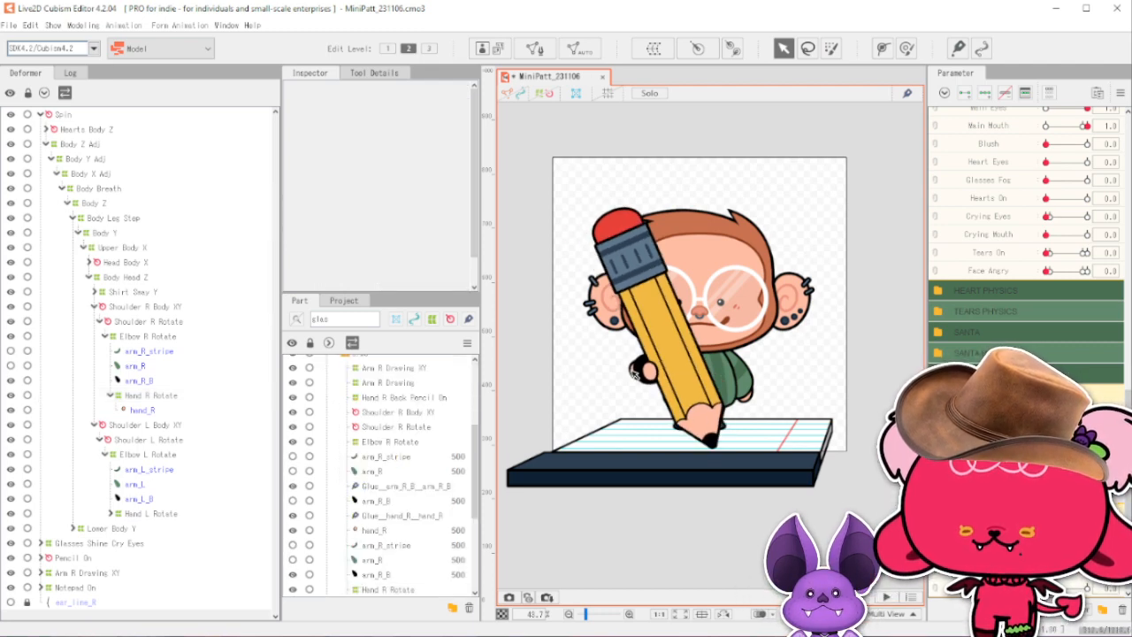
pyautogui.rightClick(650, 381)
pyautogui.click(674, 429)
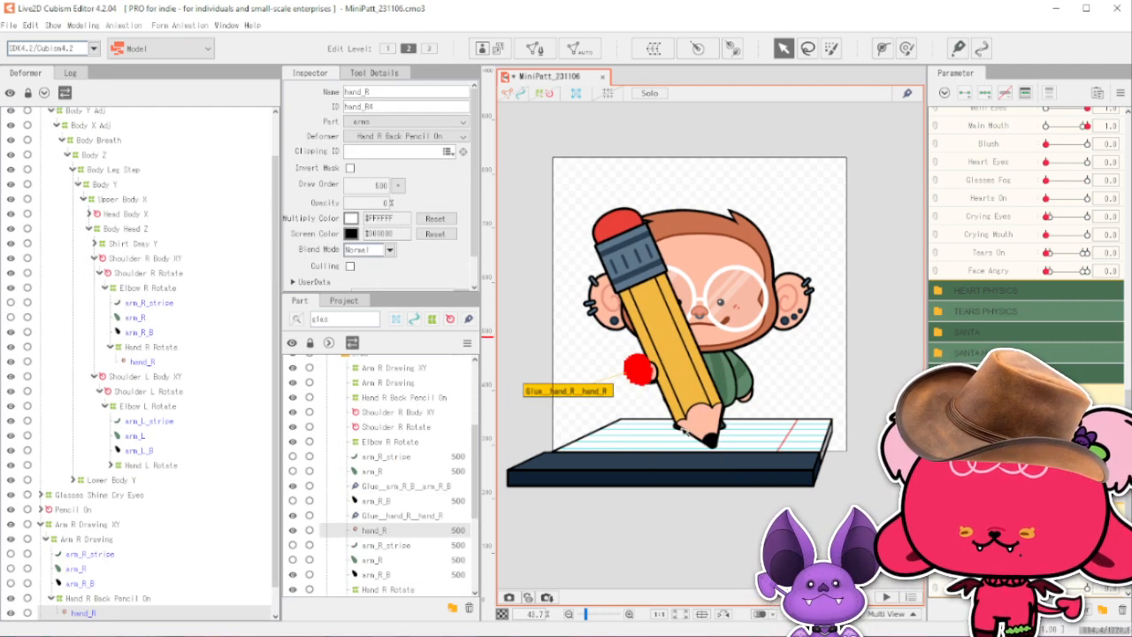
pyautogui.scroll(-1, 121, 453)
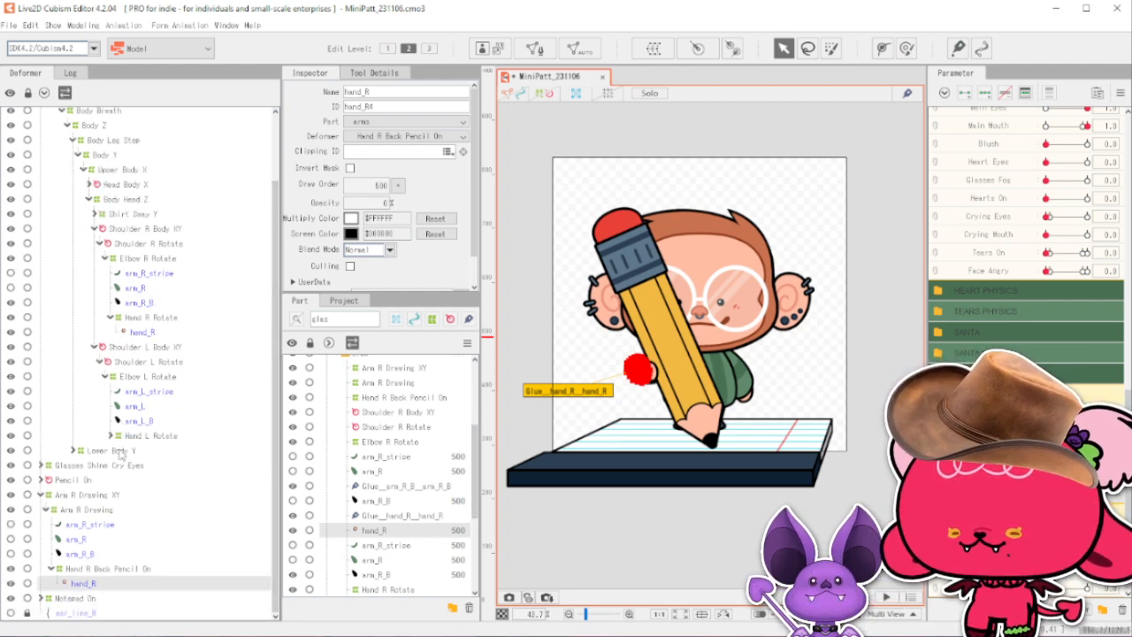
pyautogui.scroll(4, 410, 427)
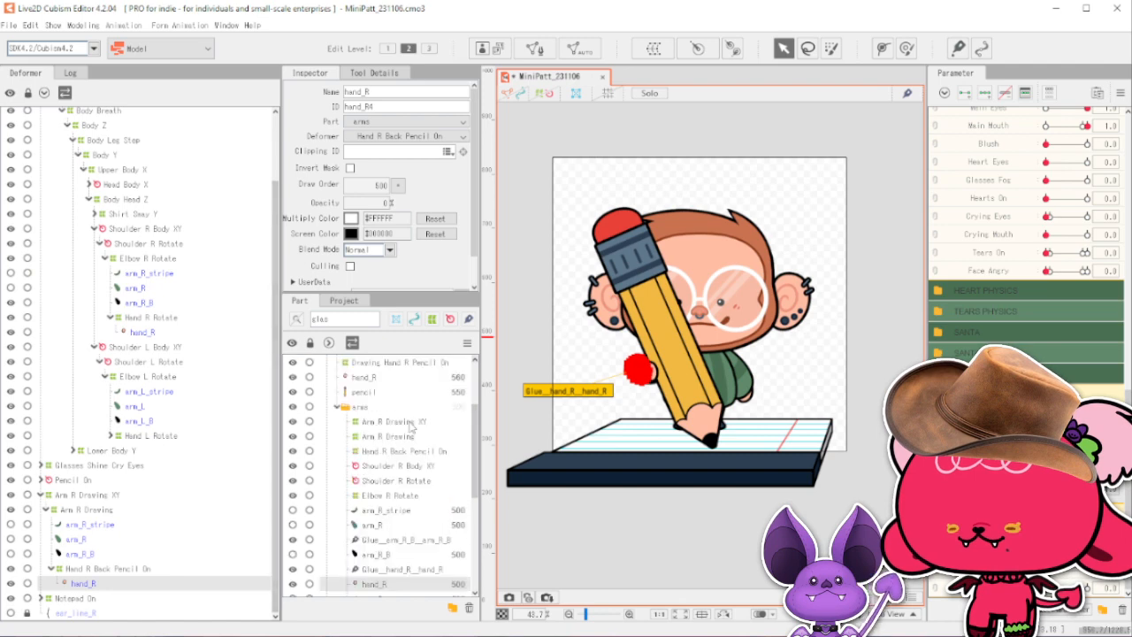
# Lower the pencil layer's opacity to 52% so the hands behind it can be seen.
pyautogui.click(396, 496)
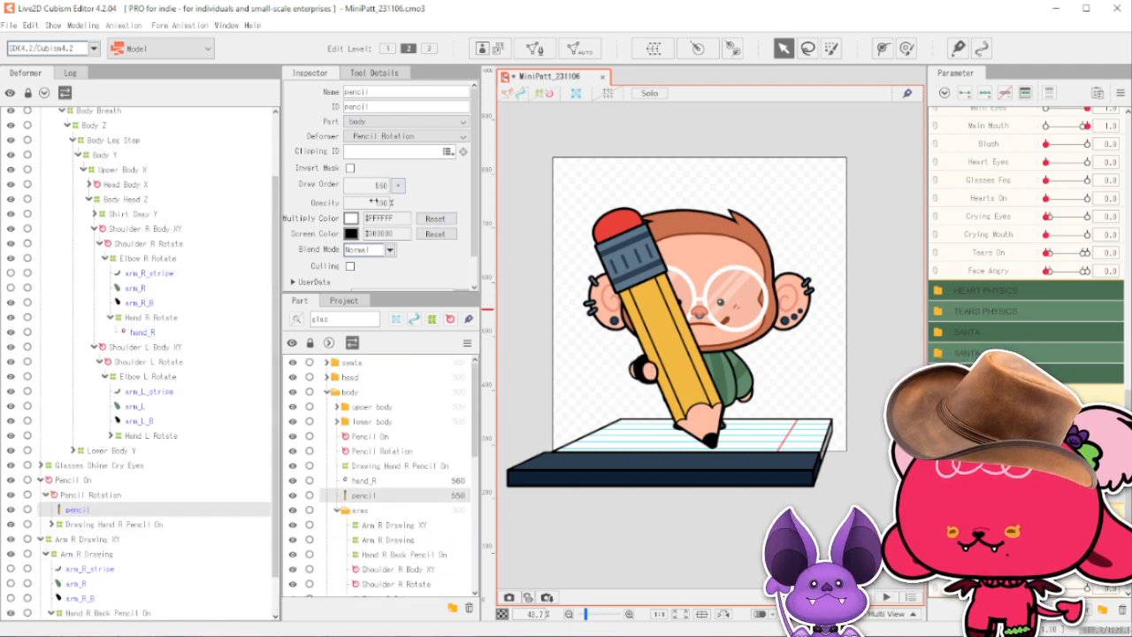
pyautogui.moveTo(374, 202); pyautogui.dragTo(350, 201)
pyautogui.scroll(3, 779, 368)
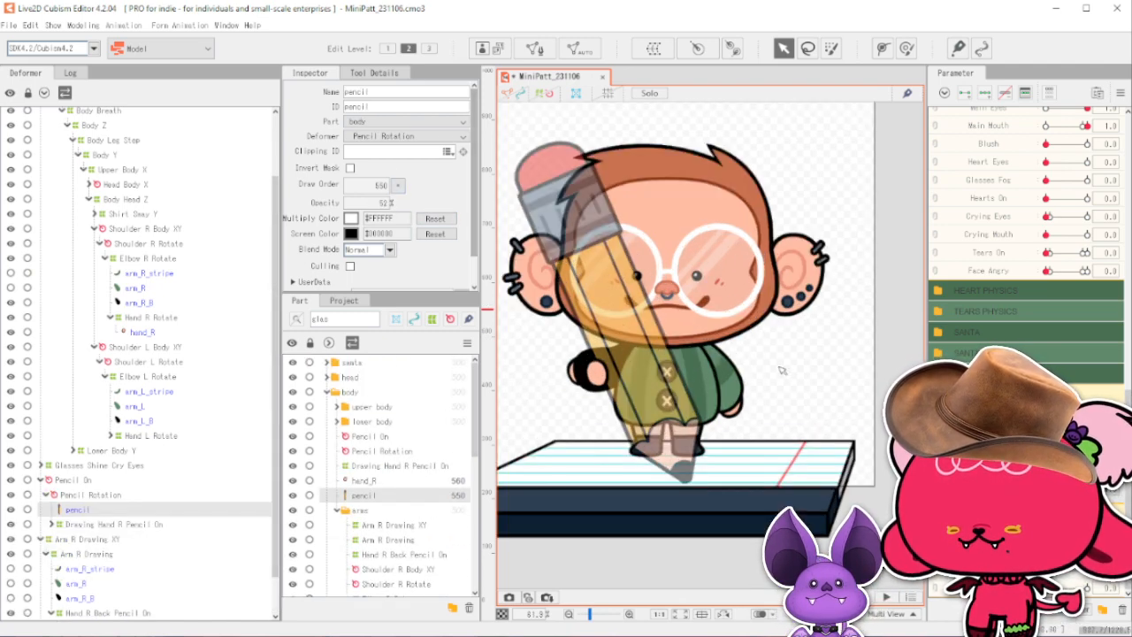
pyautogui.click(573, 376)
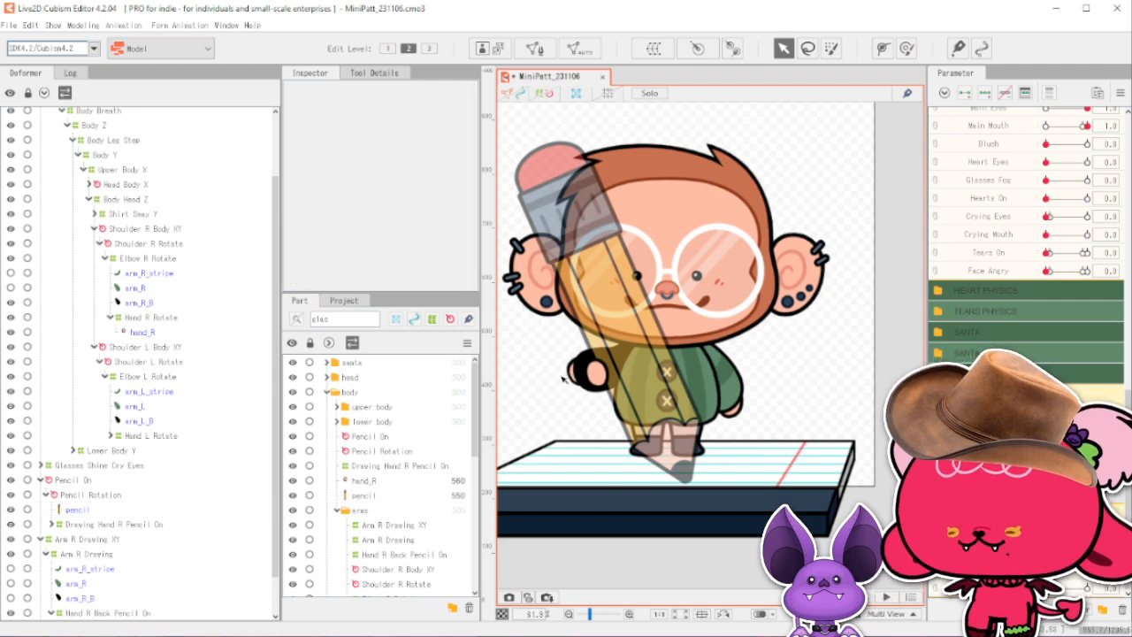
# Create a warp deformer named "Hand R Base Pencil On" as parent of the hand_R mesh under Hand R Rotate.
pyautogui.click(168, 333)
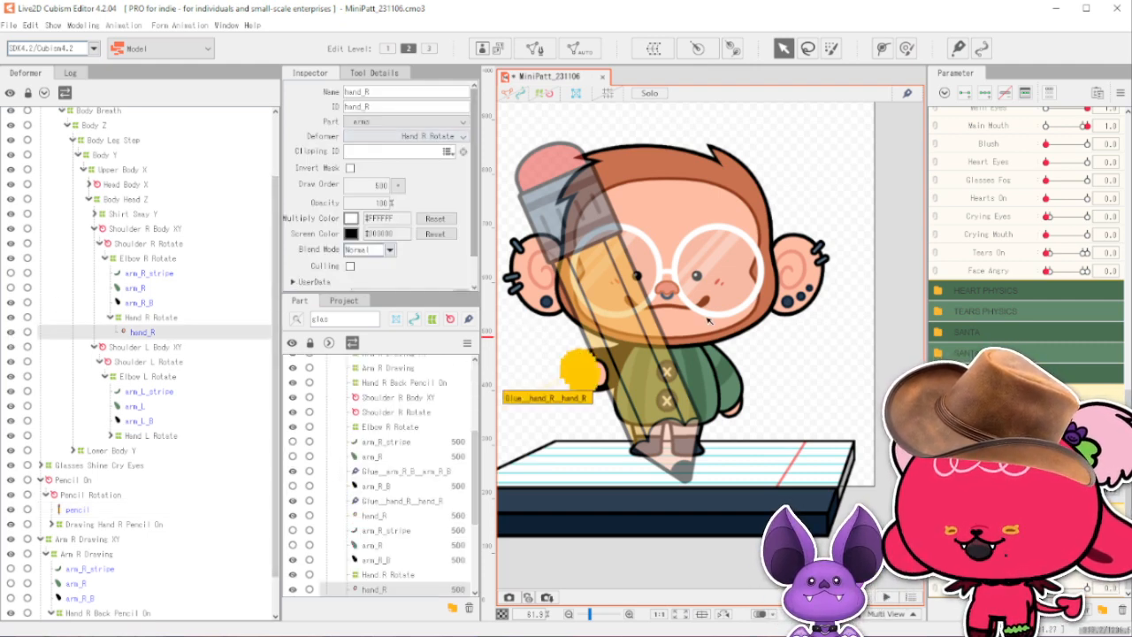
pyautogui.scroll(3, 631, 352)
pyautogui.scroll(3, 571, 349)
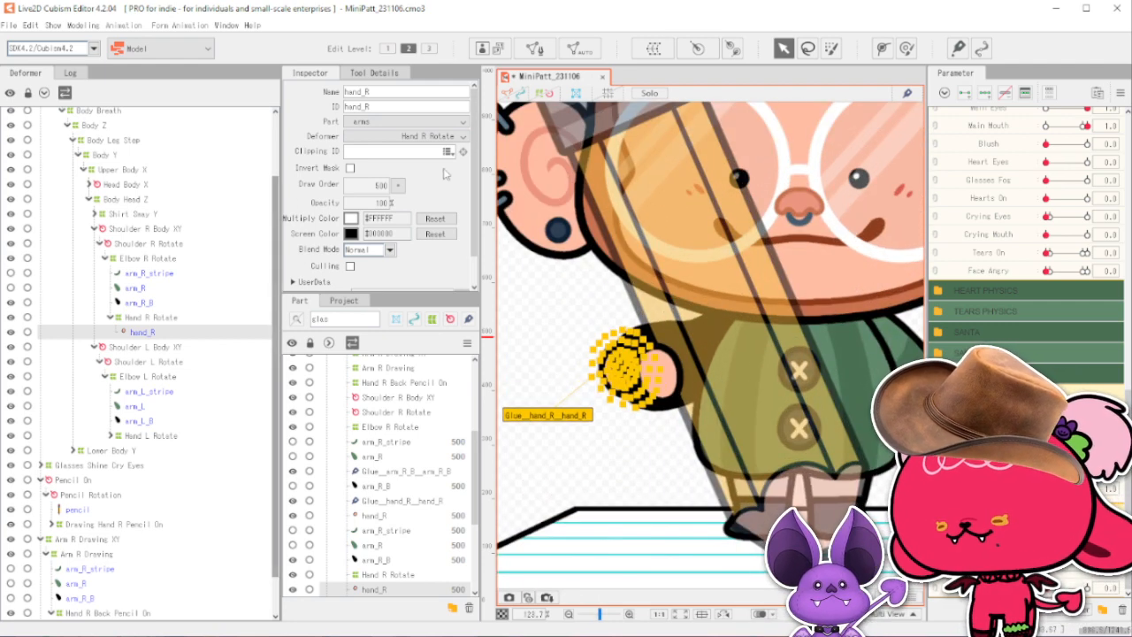
pyautogui.click(654, 48)
pyautogui.moveTo(888, 204); pyautogui.dragTo(716, 197)
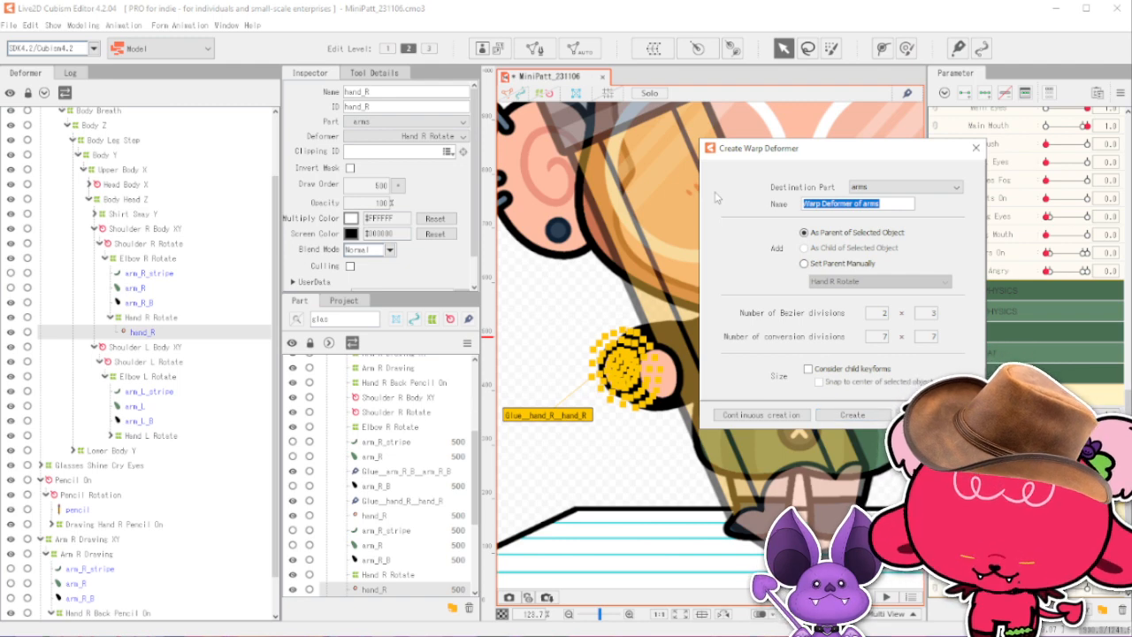
pyautogui.write('Hand ')
pyautogui.write('R.B')
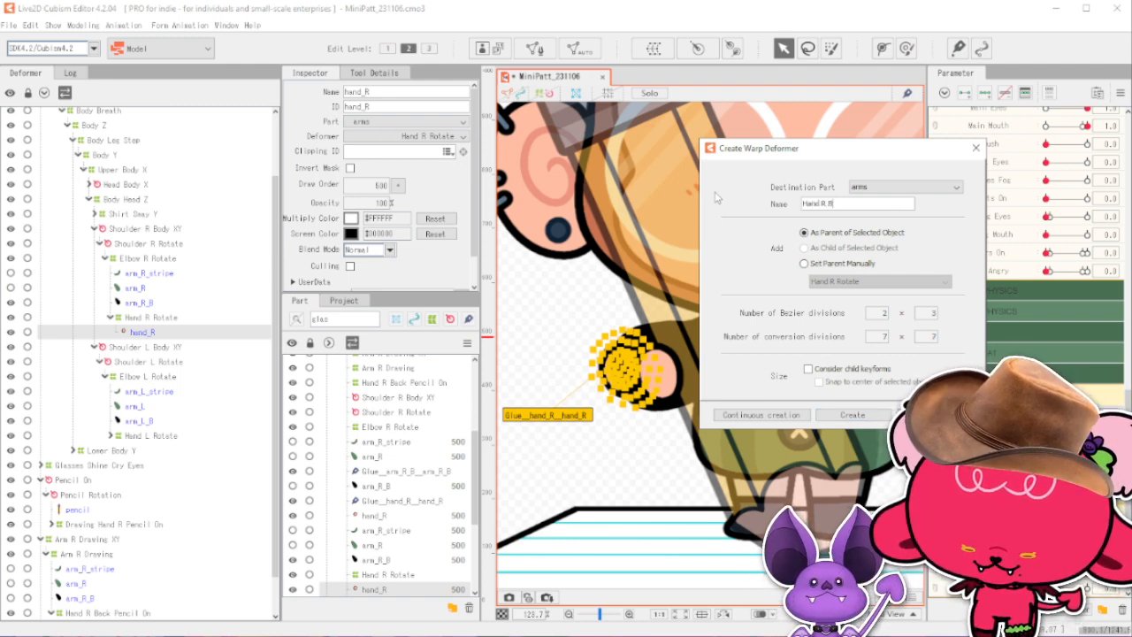
pyautogui.write('ase')
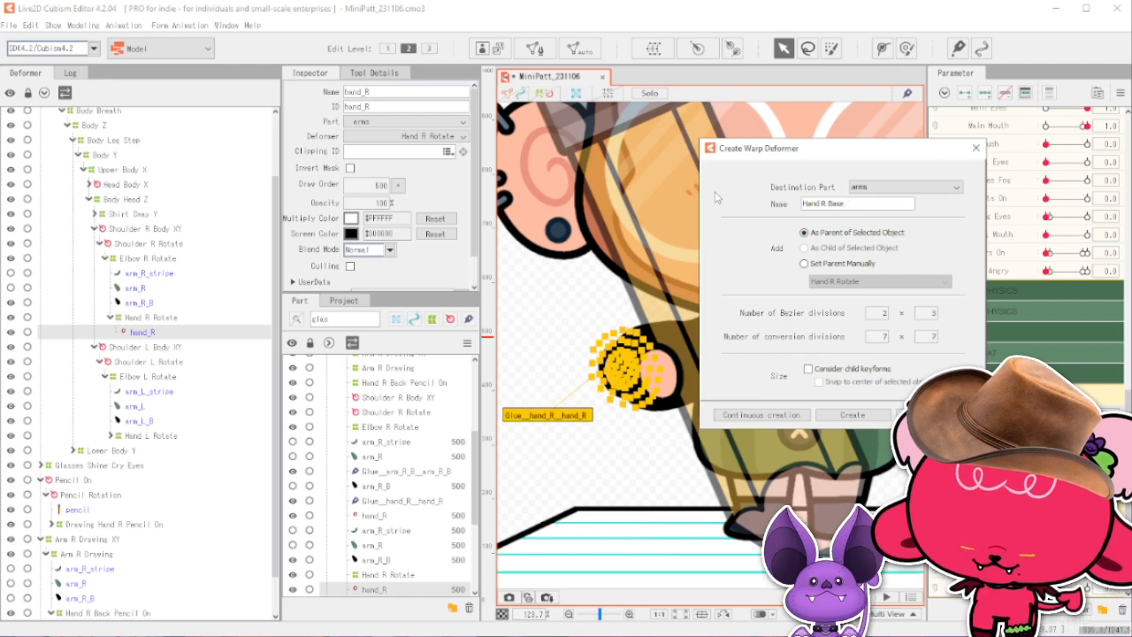
pyautogui.press('BackSpace')
pyautogui.press('BackSpace')
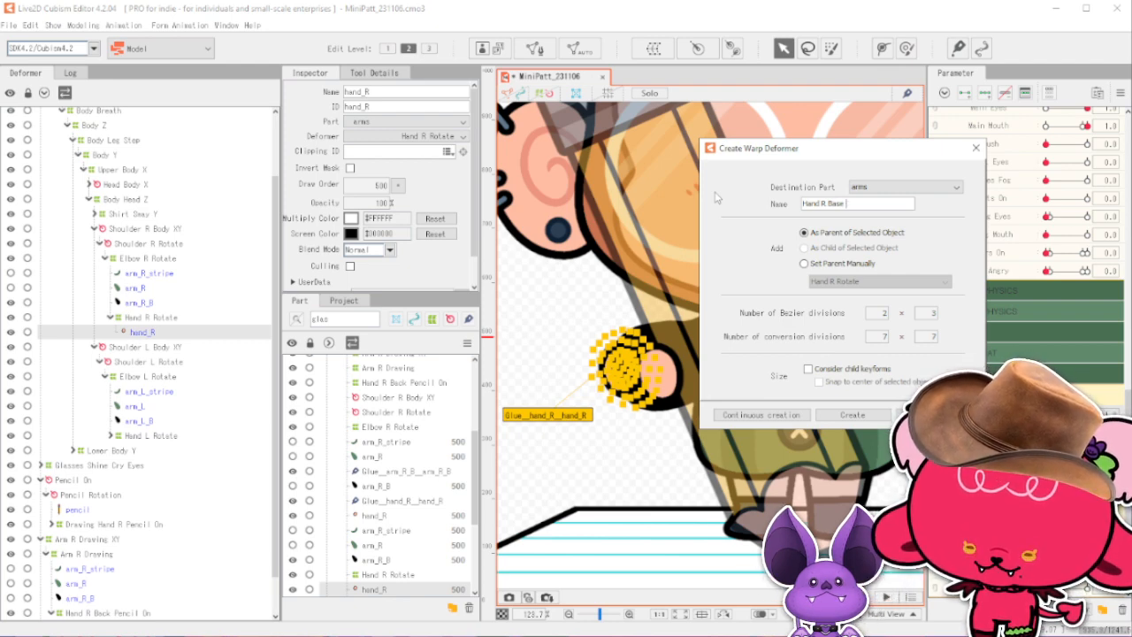
pyautogui.write('Pencil')
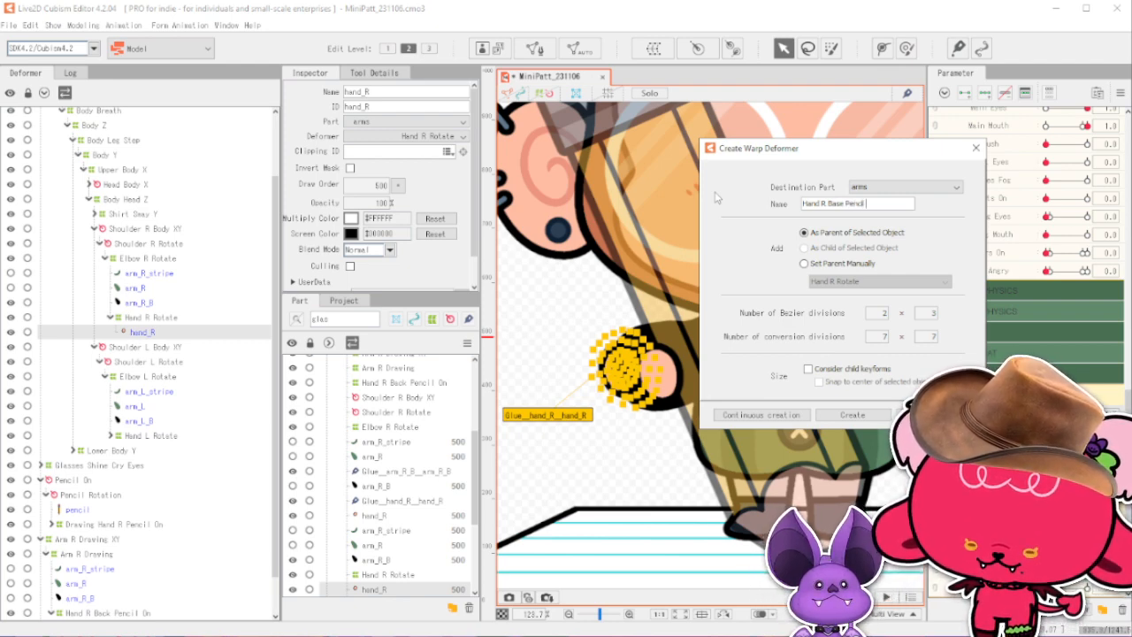
pyautogui.write(' On')
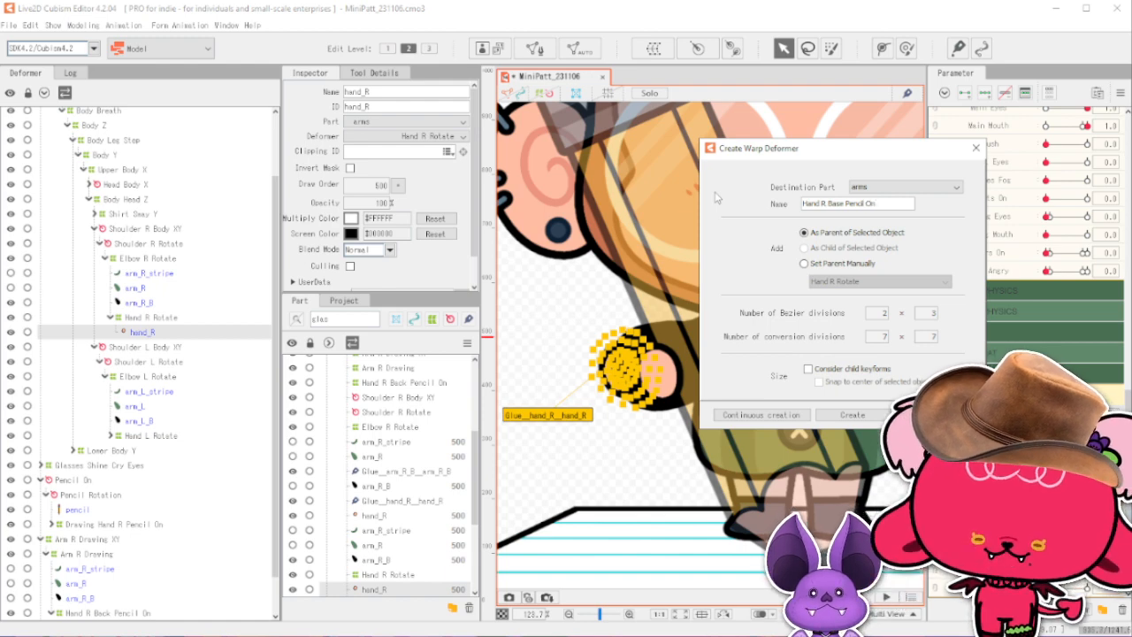
pyautogui.press('Return')
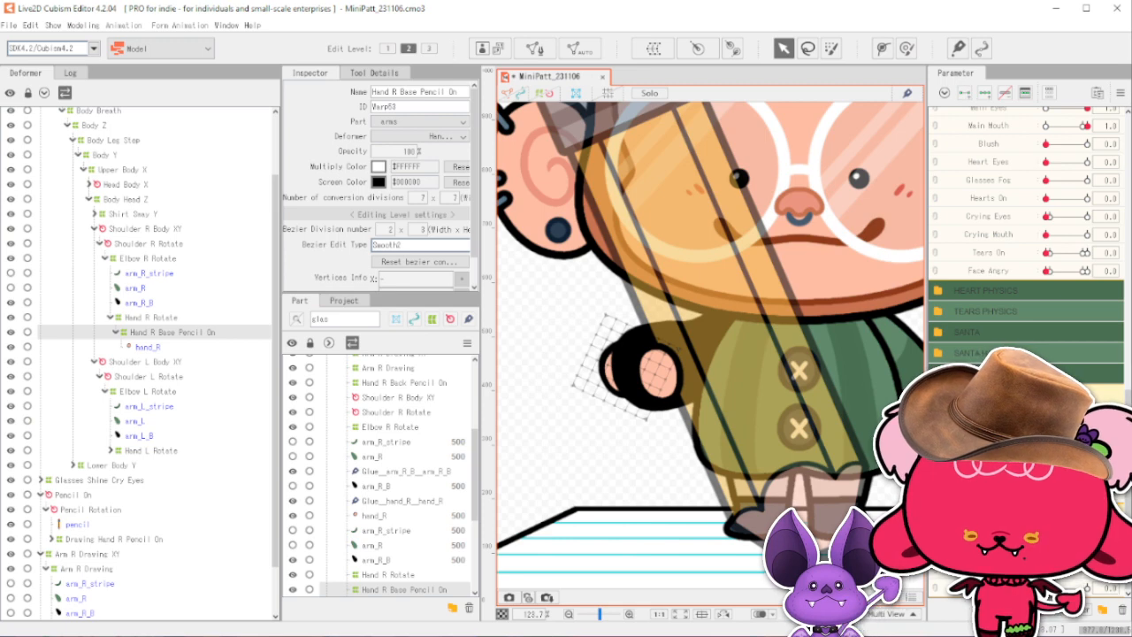
# Key the Hand R Base Pencil On deformer to the pencil pose and make it fully transparent where the pencil is raised.
pyautogui.click(1067, 413)
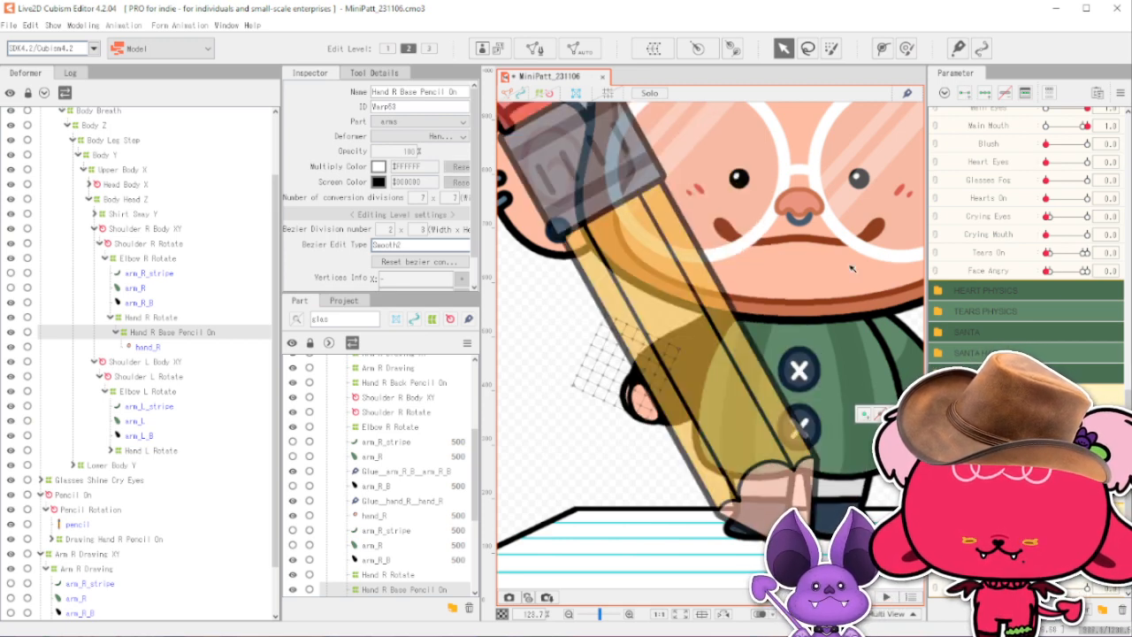
pyautogui.moveTo(1067, 413)
pyautogui.mouseDown()
pyautogui.moveTo(1052, 413)
pyautogui.moveTo(1067, 413)
pyautogui.mouseUp()
pyautogui.scroll(-4, 626, 299)
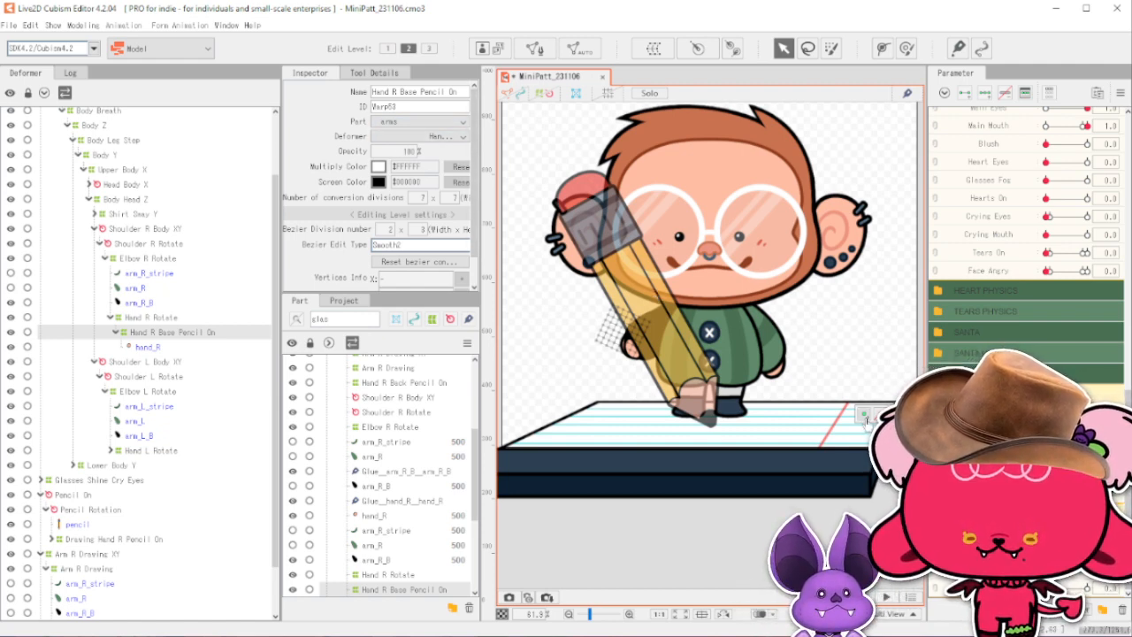
pyautogui.hotkey('ctrl', 'z')
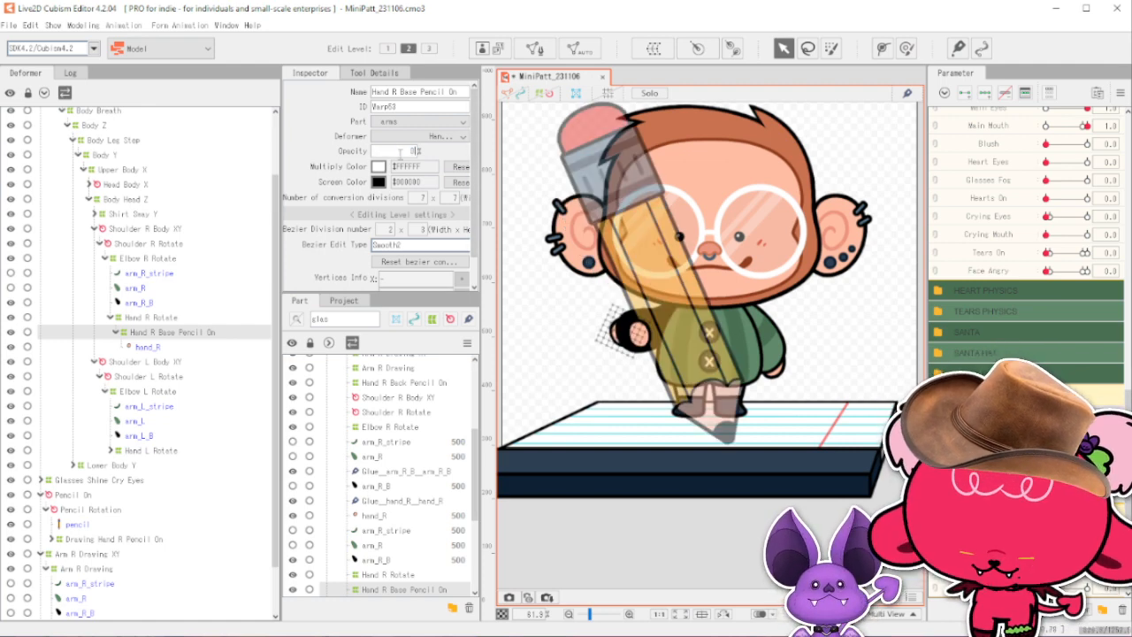
pyautogui.click(548, 94)
pyautogui.click(549, 96)
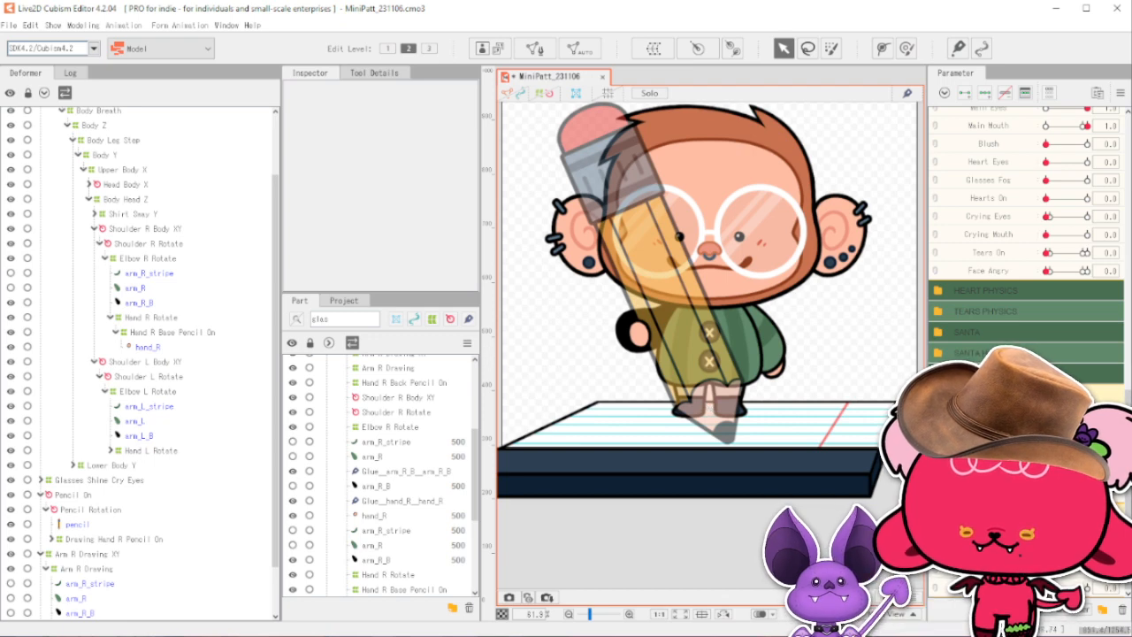
# Check the Hand R Base Pencil On deformer across the pencil poses and restore the pencil mesh's opacity to 100%.
pyautogui.moveTo(1066, 495); pyautogui.dragTo(1046, 496)
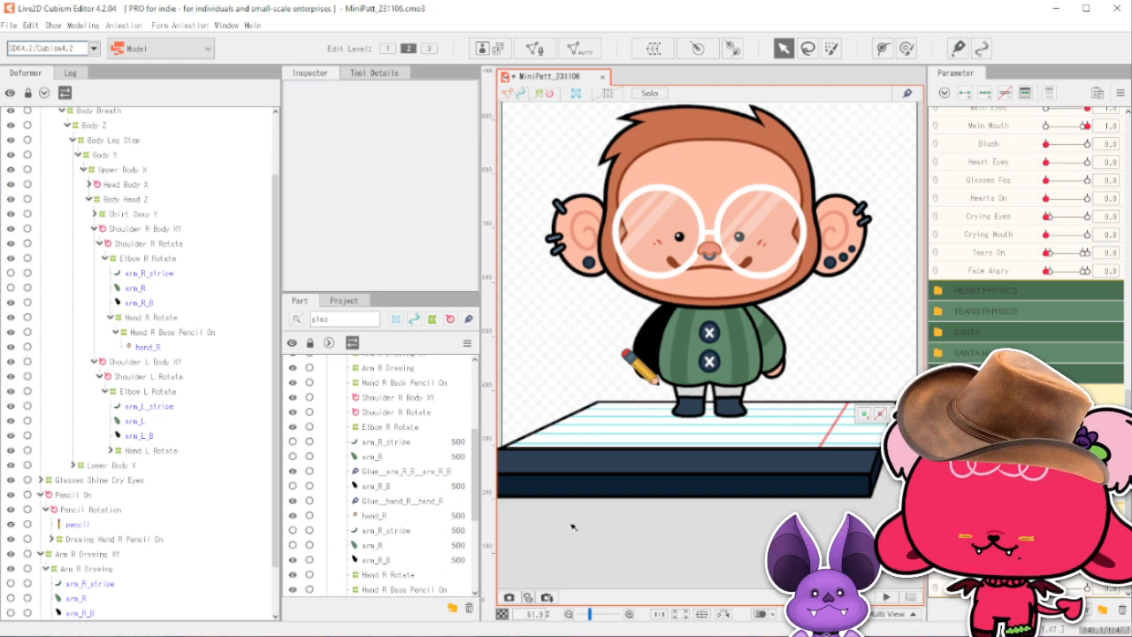
pyautogui.click(162, 332)
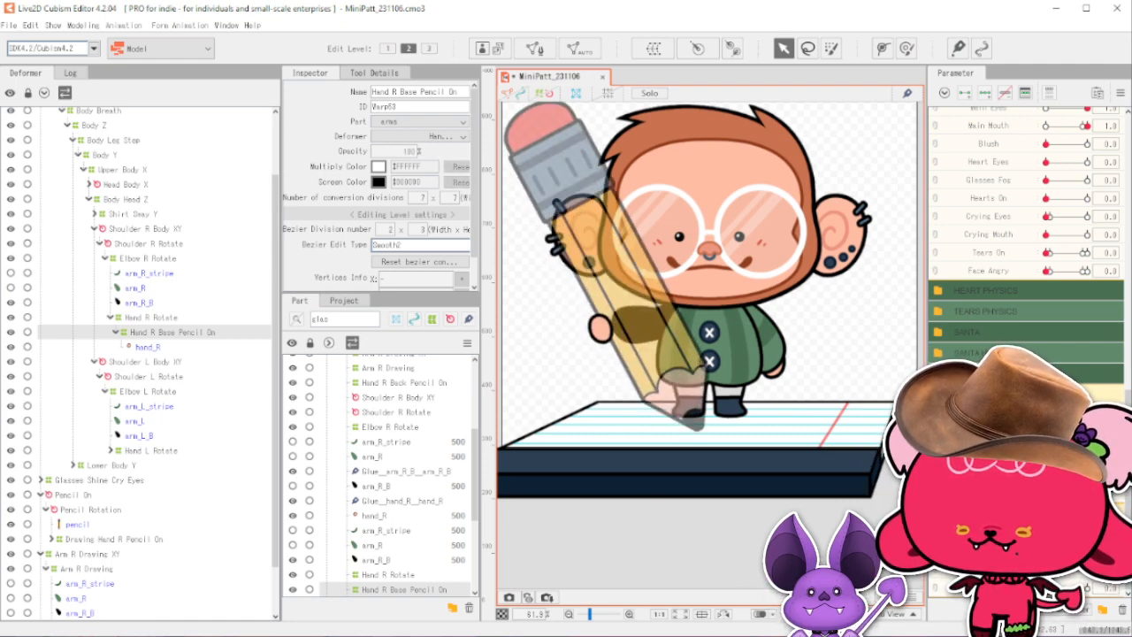
pyautogui.scroll(4, 389, 478)
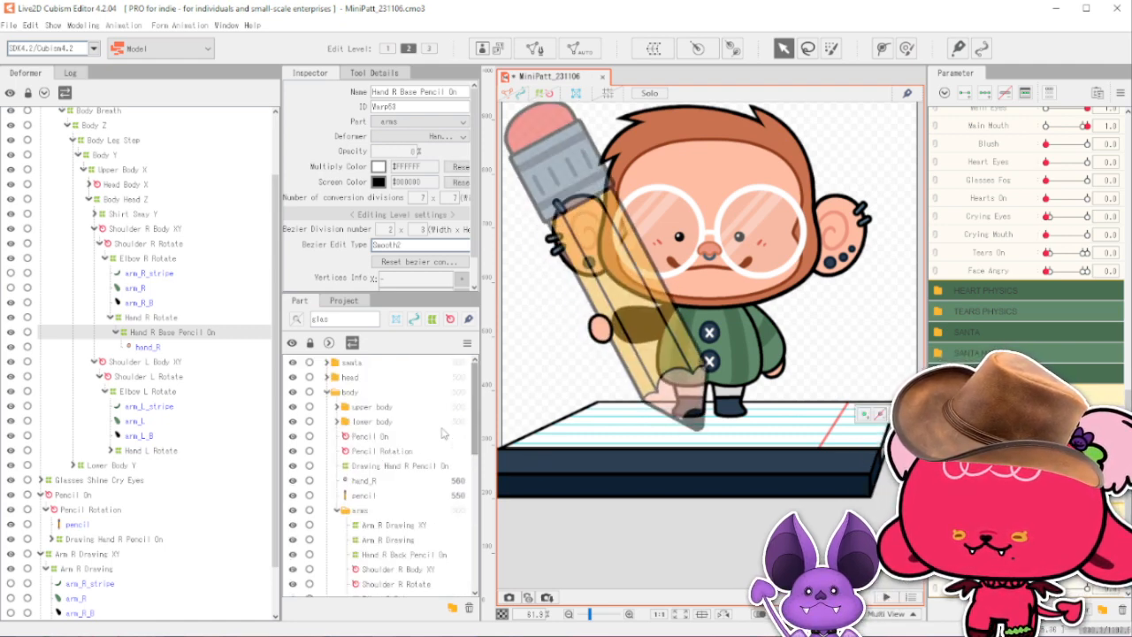
pyautogui.click(371, 495)
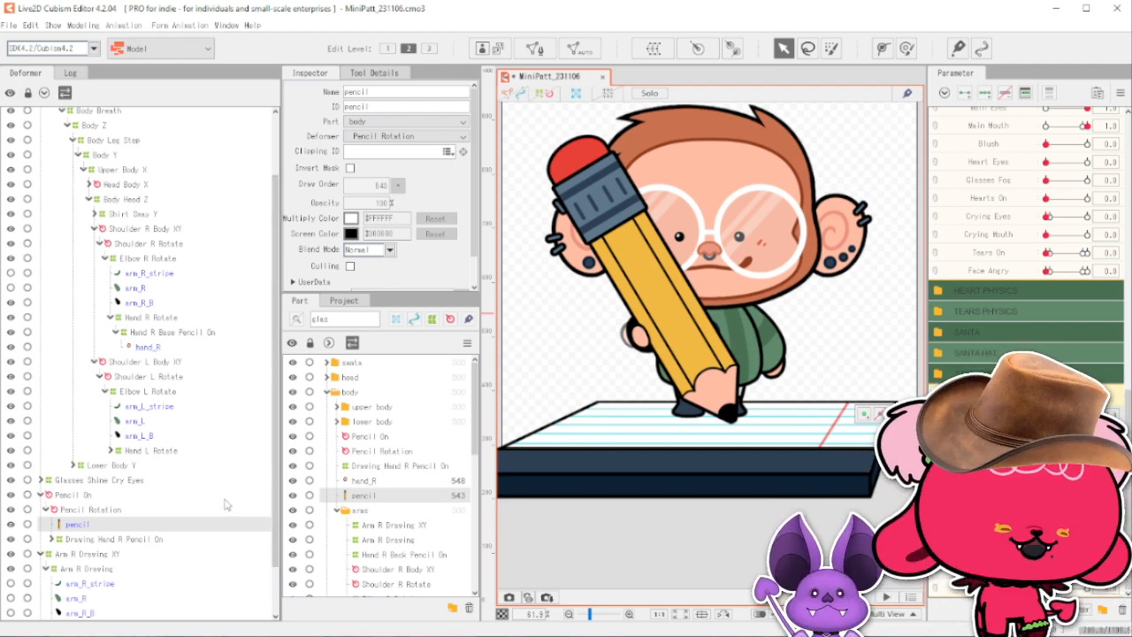
# Lower the pencil, expand Drawing Hand R Pencil On, and inspect the Hand R Back Pencil On deformer and its hand_R mesh.
pyautogui.scroll(-2, 222, 497)
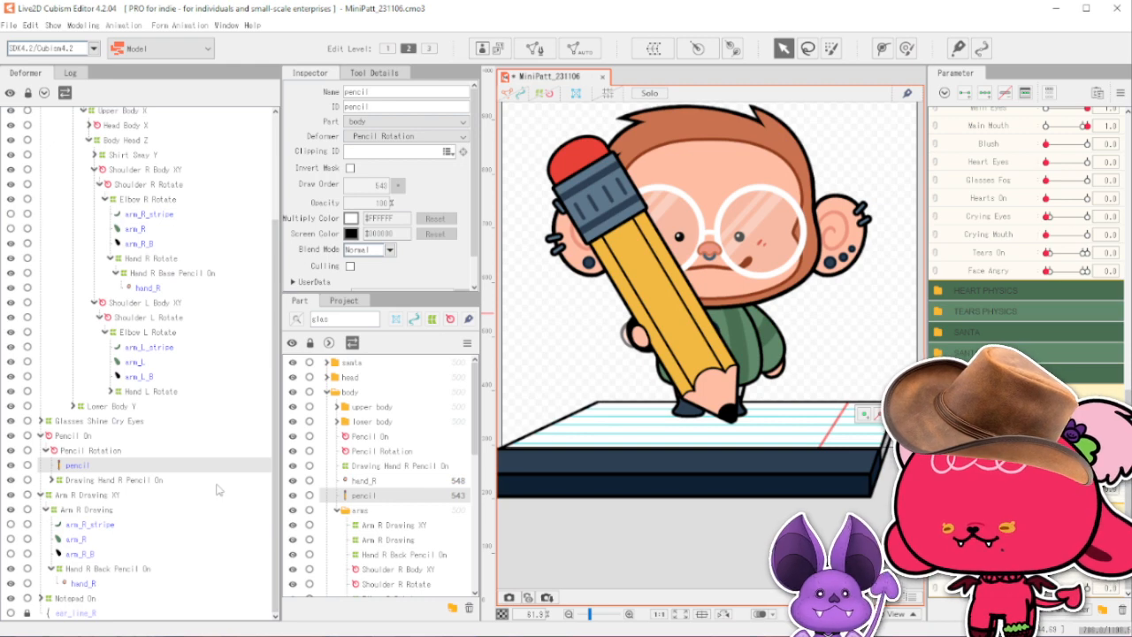
pyautogui.moveTo(1087, 489); pyautogui.dragTo(1047, 490)
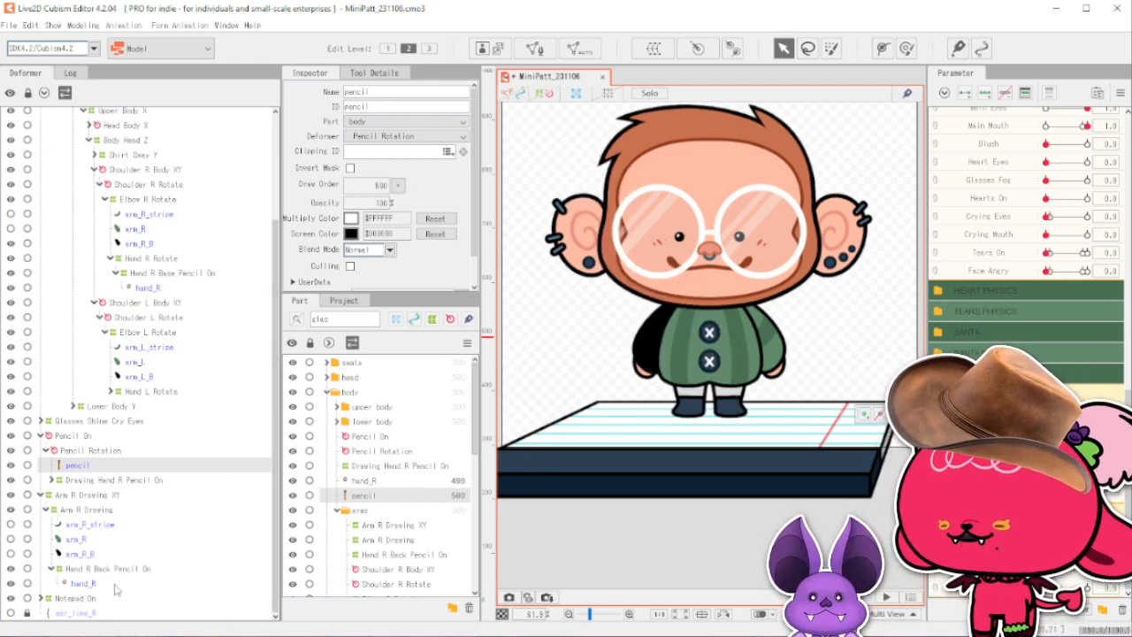
pyautogui.click(52, 480)
pyautogui.click(104, 599)
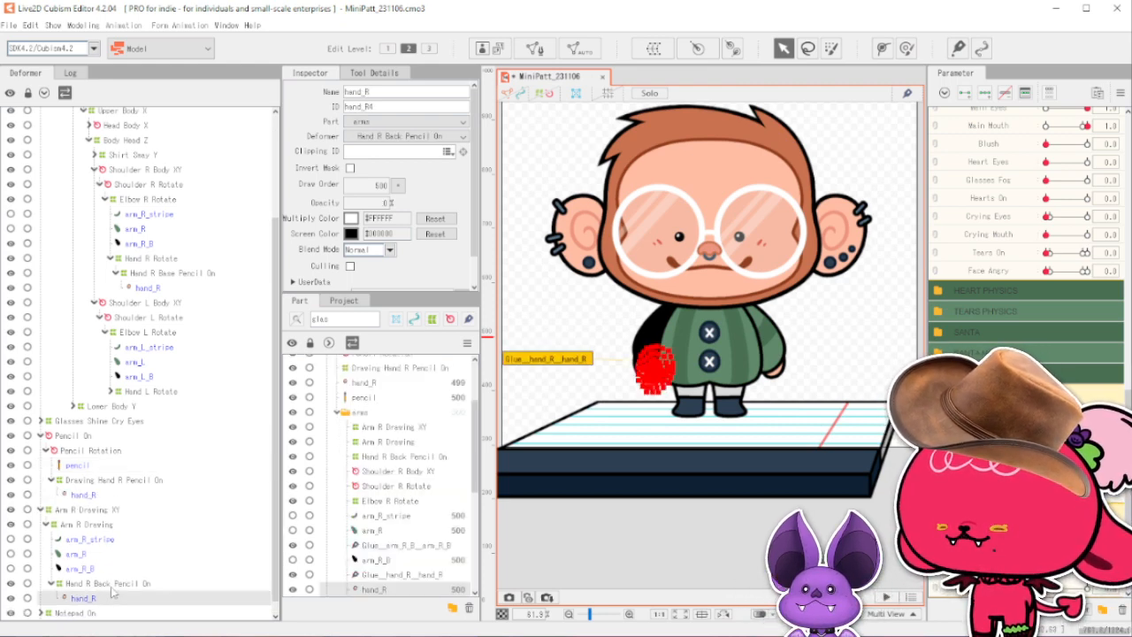
pyautogui.keyDown('ctrl'); pyautogui.click(111, 586); pyautogui.keyUp('ctrl')
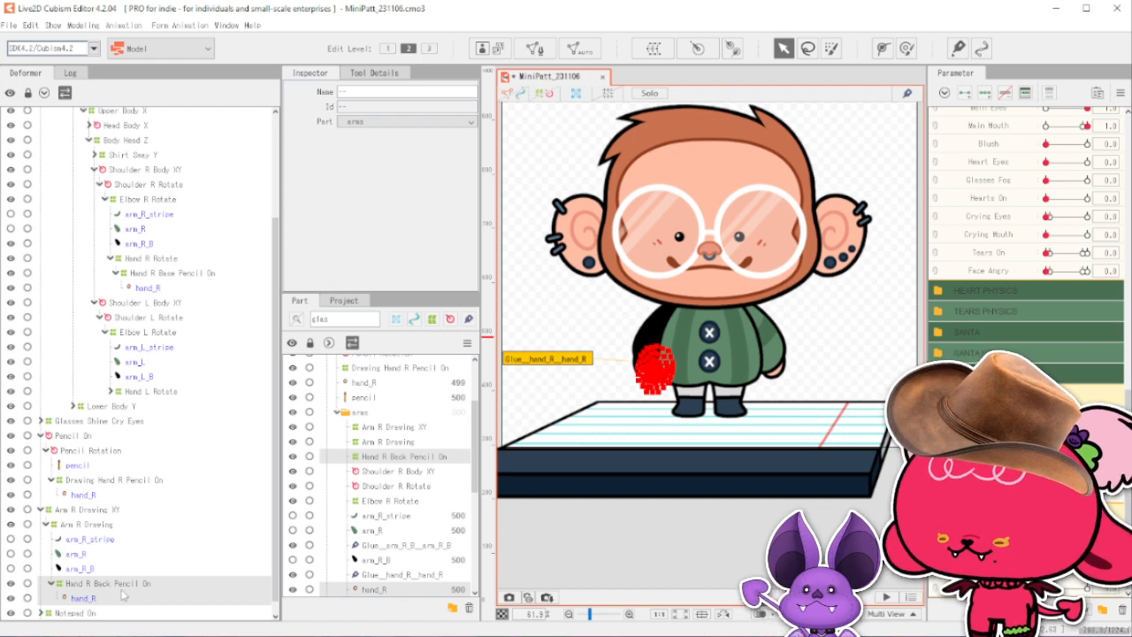
pyautogui.click(115, 599)
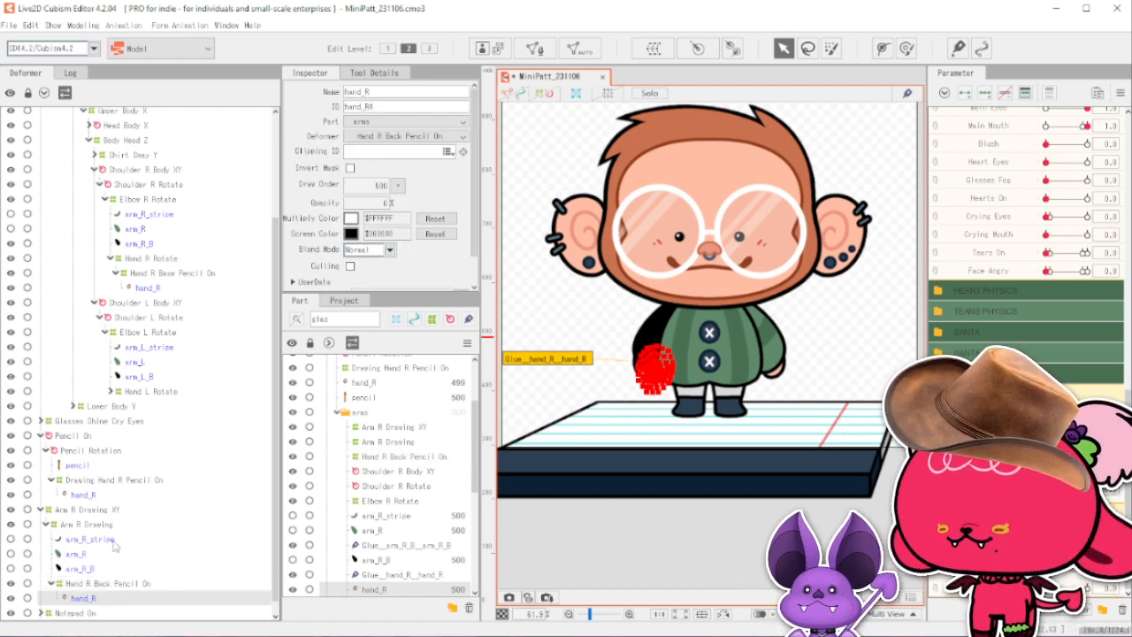
pyautogui.click(98, 585)
pyautogui.keyDown('ctrl'); pyautogui.click(100, 596); pyautogui.keyUp('ctrl')
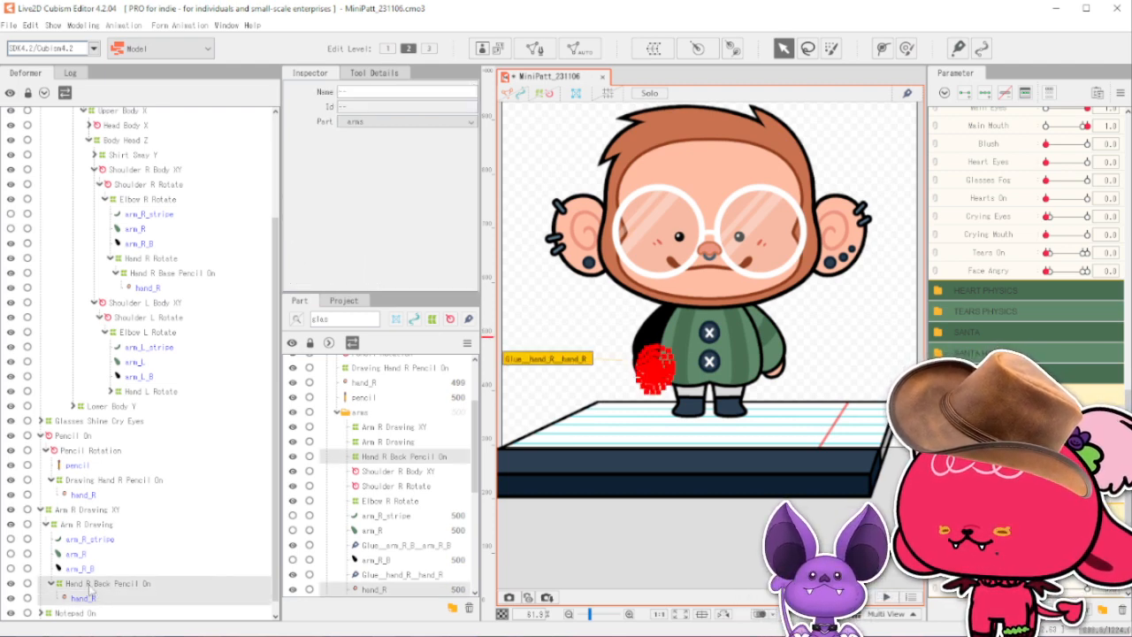
pyautogui.keyDown('ctrl'); pyautogui.click(100, 596); pyautogui.keyUp('ctrl')
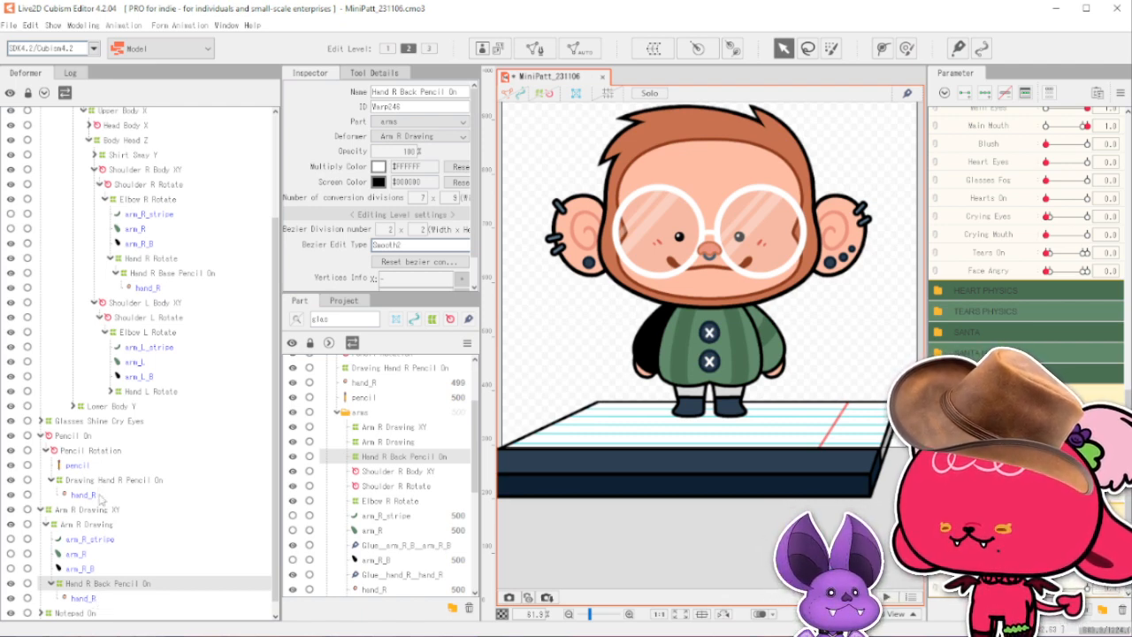
# Try to reparent the back hand_R mesh from Hand R Back Pencil On to Drawing Hand R Pencil On.
pyautogui.click(94, 601)
pyautogui.moveTo(94, 601); pyautogui.dragTo(116, 489)
pyautogui.scroll(5, 659, 354)
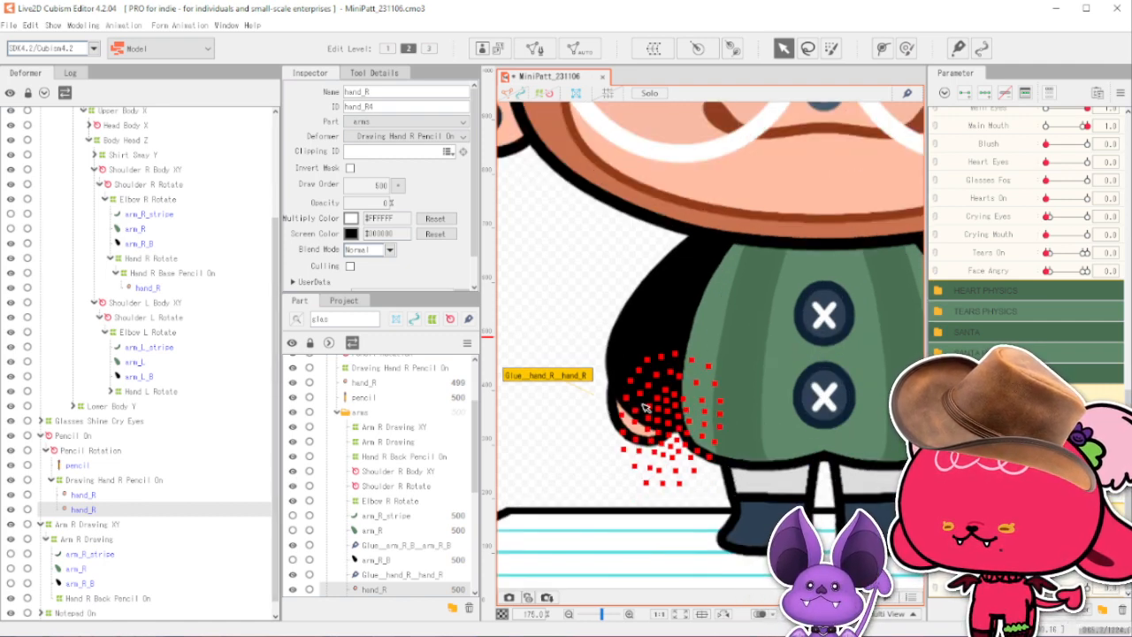
pyautogui.hotkey('ctrl', 'z')
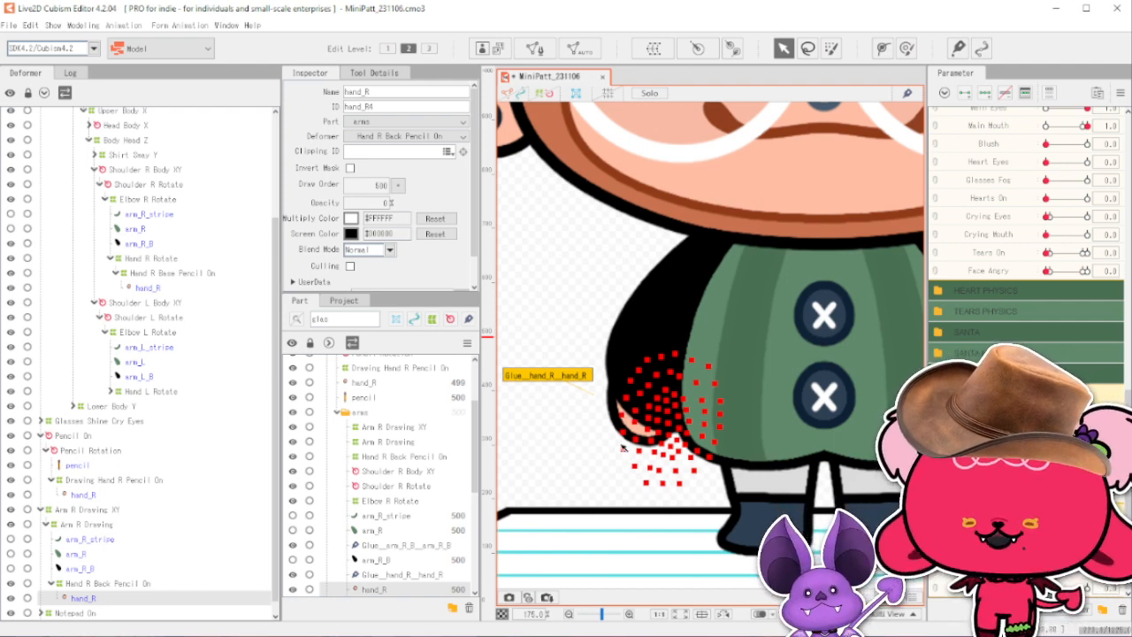
# Raise the pencil again and examine how the drawing hand sits against it.
pyautogui.scroll(-4, 629, 416)
pyautogui.scroll(2, 624, 442)
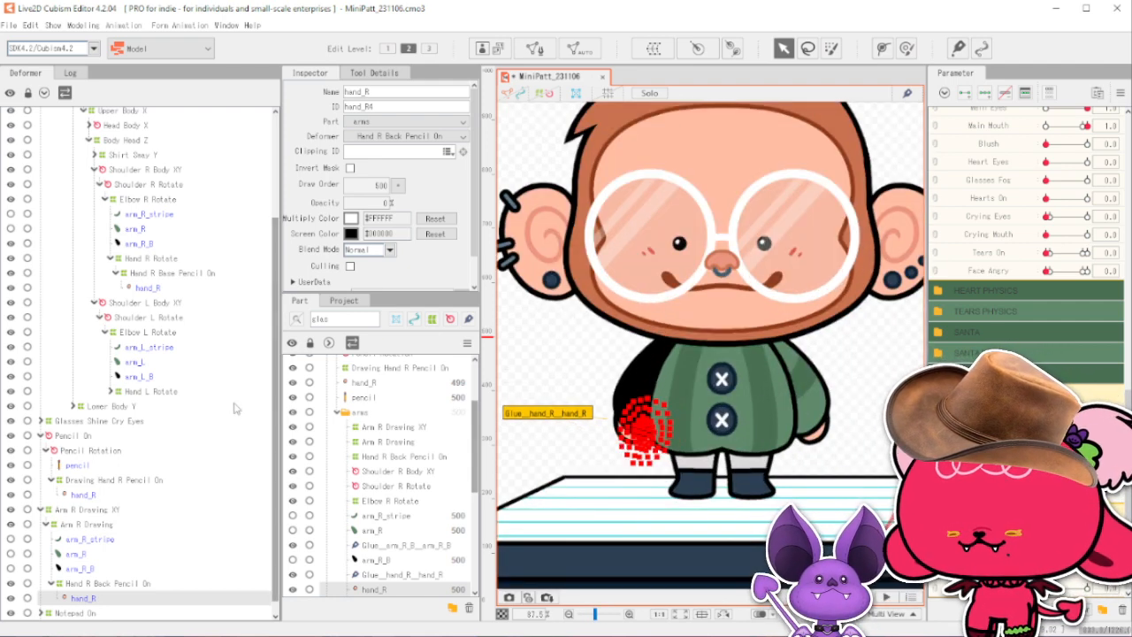
pyautogui.moveTo(1047, 487); pyautogui.dragTo(1088, 486)
pyautogui.click(519, 95)
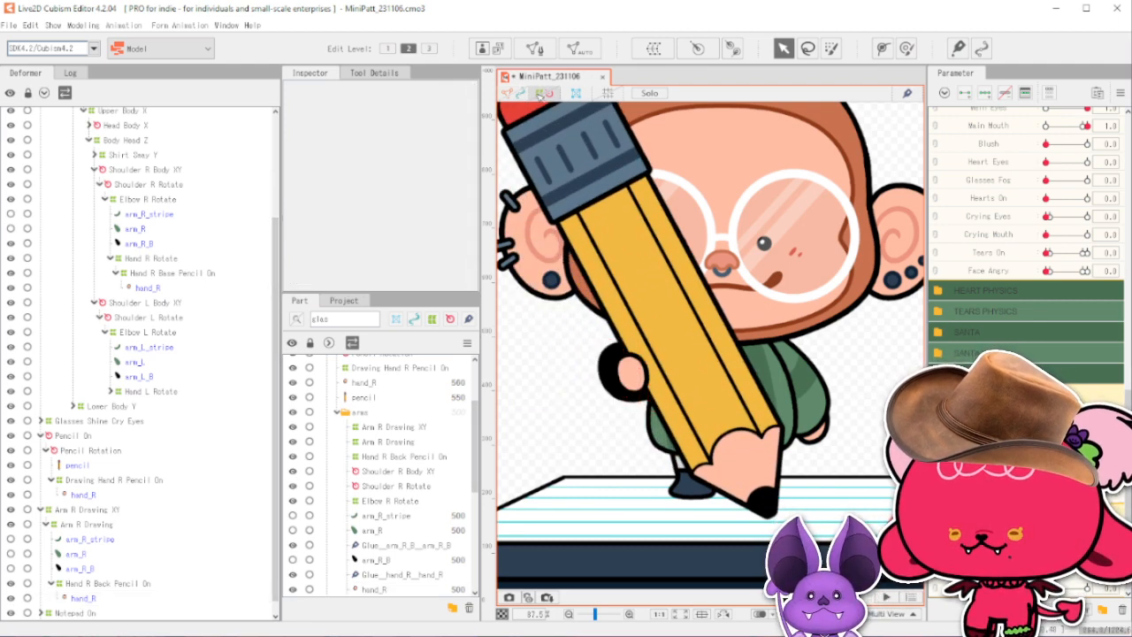
pyautogui.scroll(-3, 689, 389)
pyautogui.moveTo(1087, 487)
pyautogui.mouseDown()
pyautogui.moveTo(1048, 486)
pyautogui.moveTo(1087, 487)
pyautogui.mouseUp()
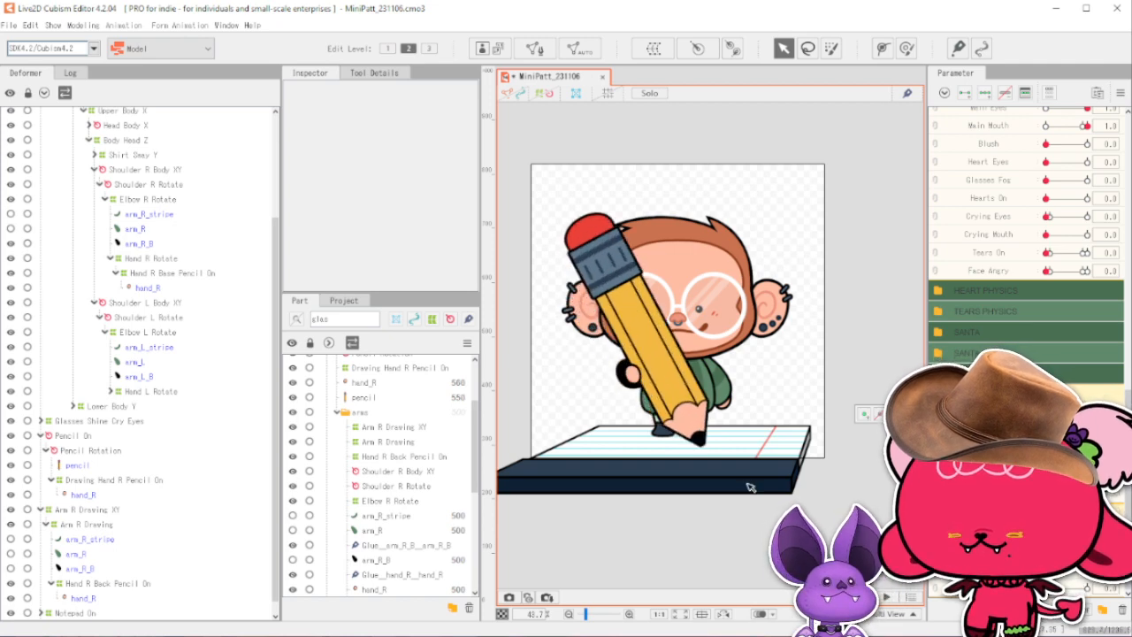
# Change the opacity of the Hand R Base Pencil On deformer in the partly raised pencil pose.
pyautogui.click(113, 584)
pyautogui.click(152, 486)
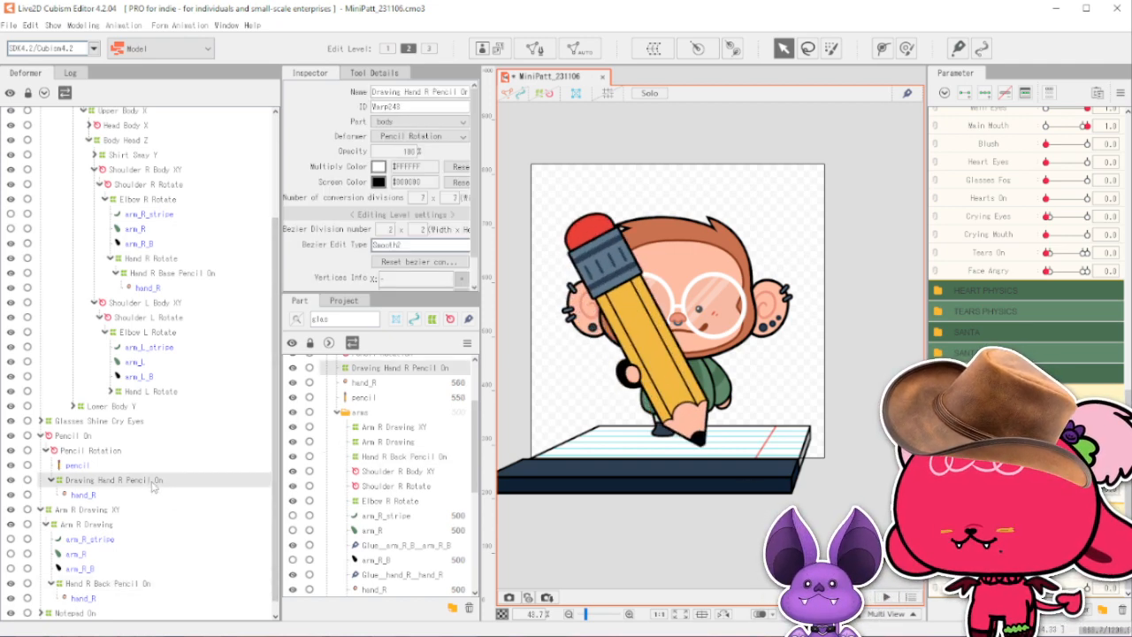
pyautogui.click(200, 274)
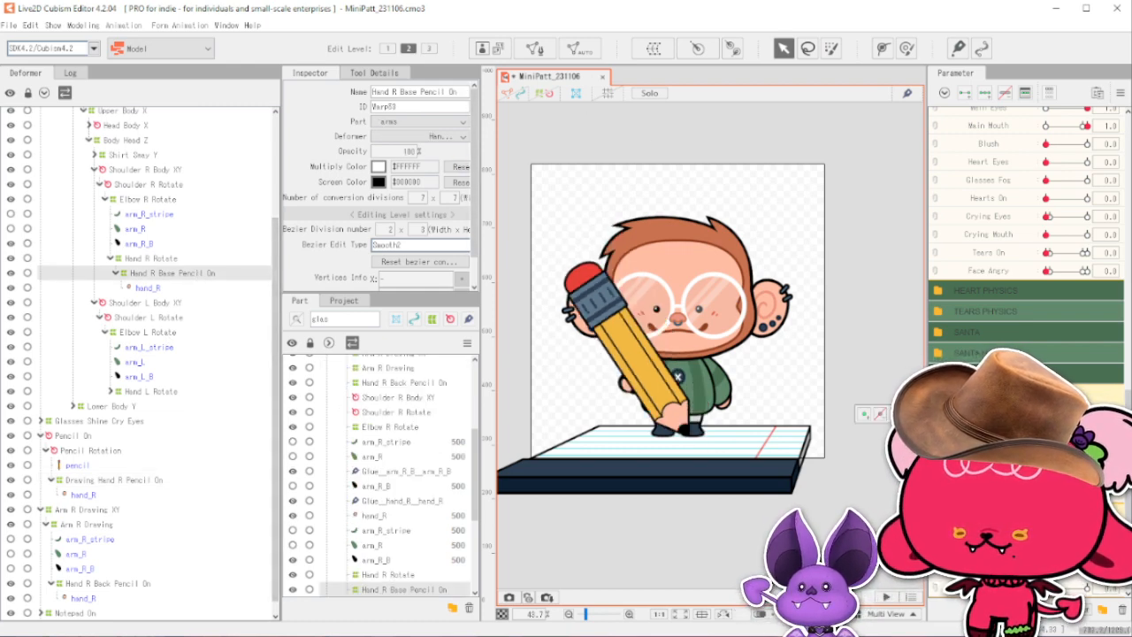
pyautogui.moveTo(420, 150); pyautogui.dragTo(420, 150)
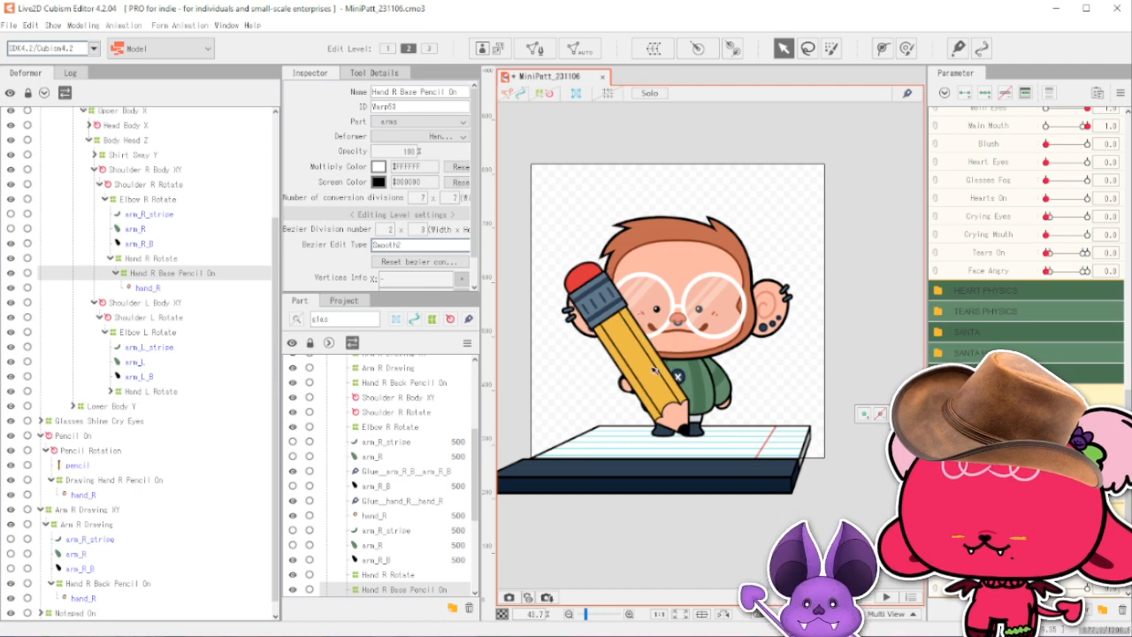
pyautogui.scroll(4, 654, 372)
pyautogui.doubleClick(408, 151)
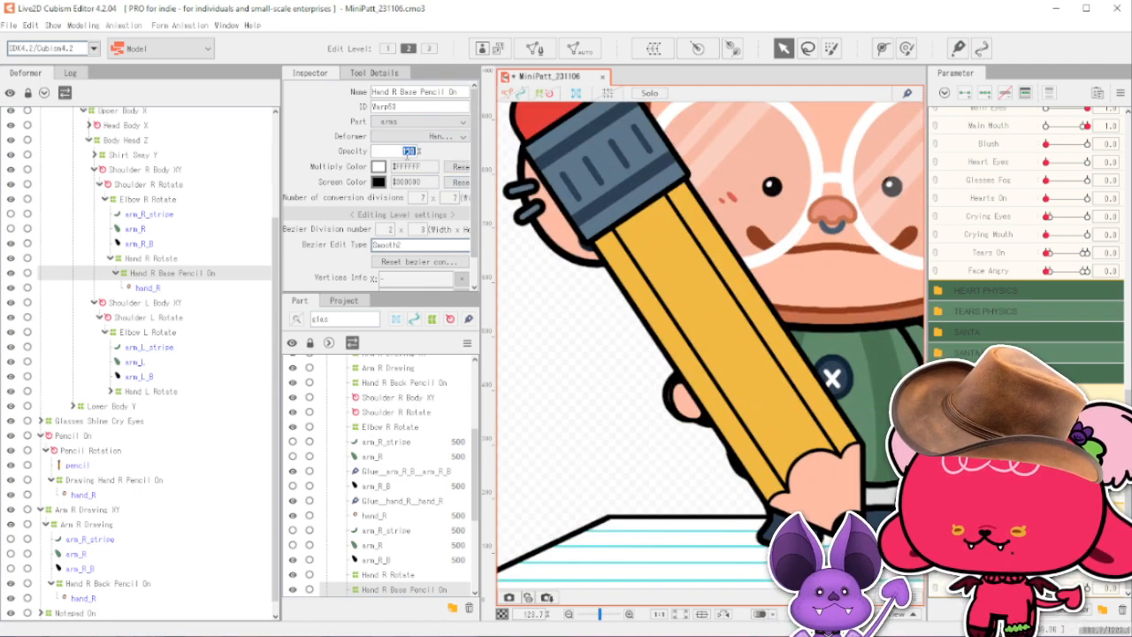
pyautogui.write('80')
pyautogui.press('Return')
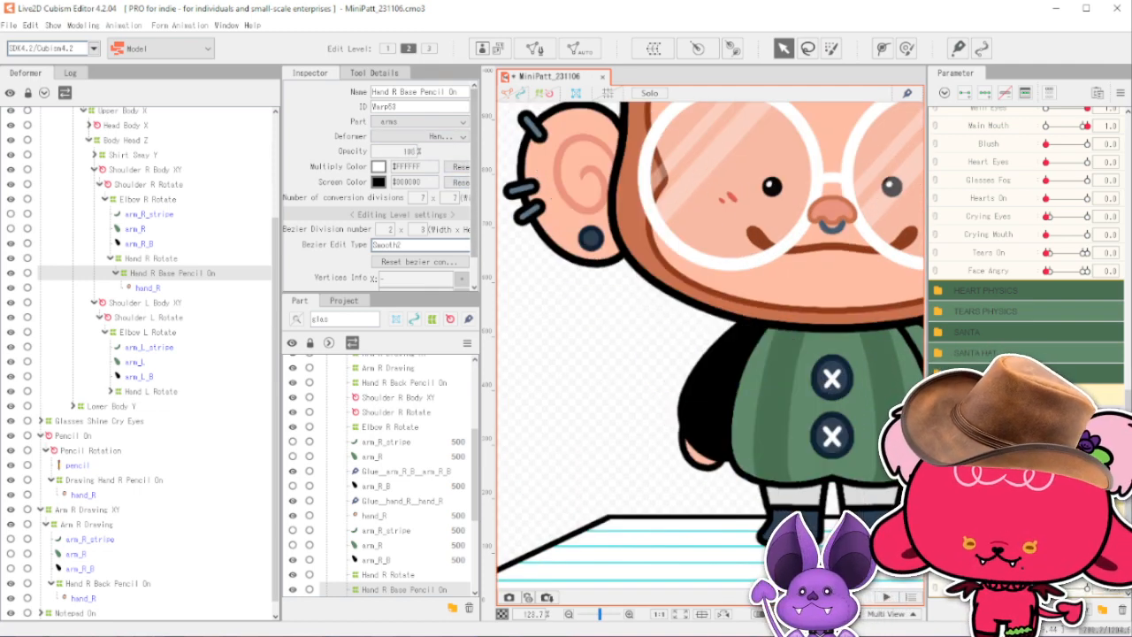
# Set the Hand R Base Pencil On deformer's opacity to 100% in the pose where the pencil has just emerged.
pyautogui.moveTo(1046, 416)
pyautogui.mouseDown()
pyautogui.moveTo(1087, 416)
pyautogui.moveTo(1054, 416)
pyautogui.mouseUp()
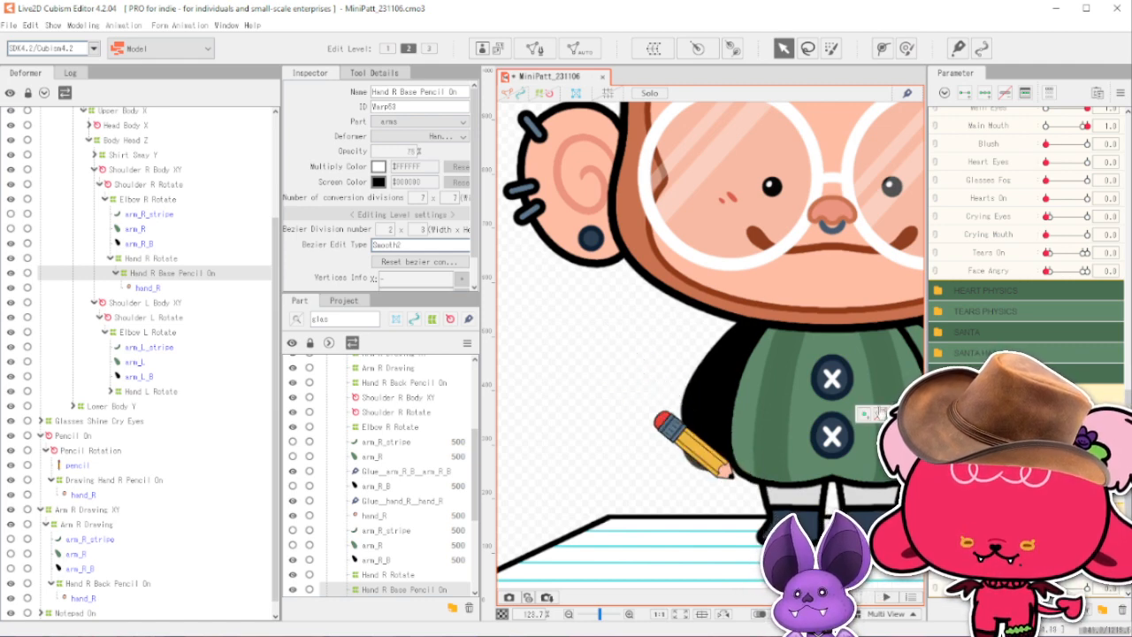
pyautogui.click(392, 153)
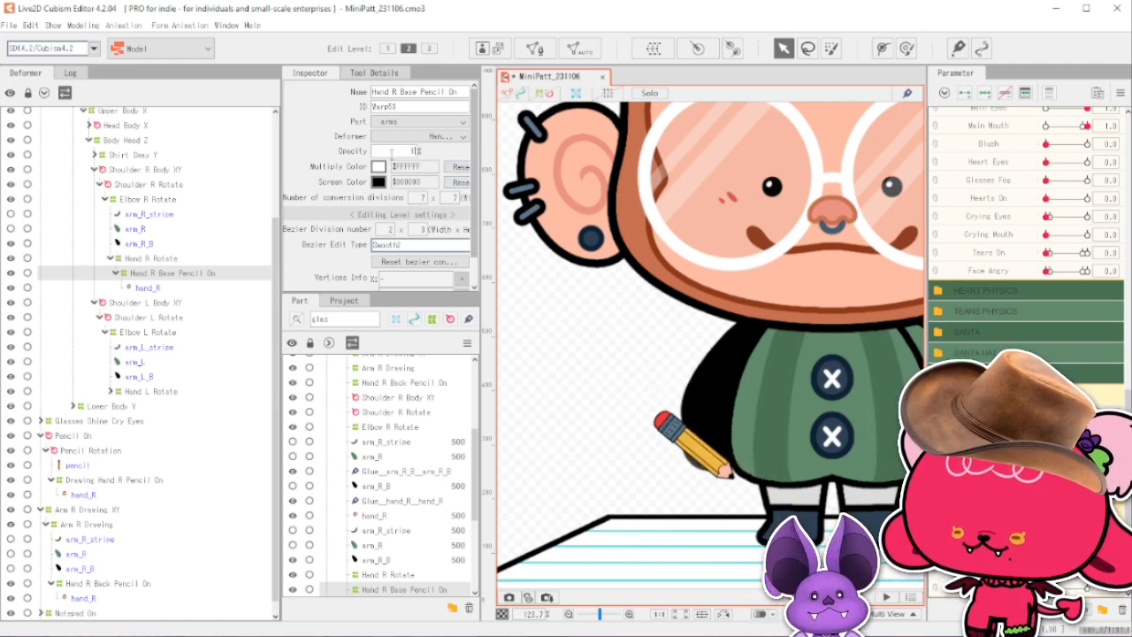
pyautogui.write('100')
pyautogui.press('Return')
# Sweep the pencil and drawing arm parameters to check when the base right hand shows or hides.
pyautogui.moveTo(1051, 416)
pyautogui.mouseDown()
pyautogui.moveTo(1088, 416)
pyautogui.moveTo(1047, 415)
pyautogui.moveTo(1070, 415)
pyautogui.moveTo(1047, 416)
pyautogui.moveTo(1070, 416)
pyautogui.moveTo(1046, 416)
pyautogui.moveTo(1071, 416)
pyautogui.moveTo(1085, 442)
pyautogui.moveTo(1051, 453)
pyautogui.mouseUp()
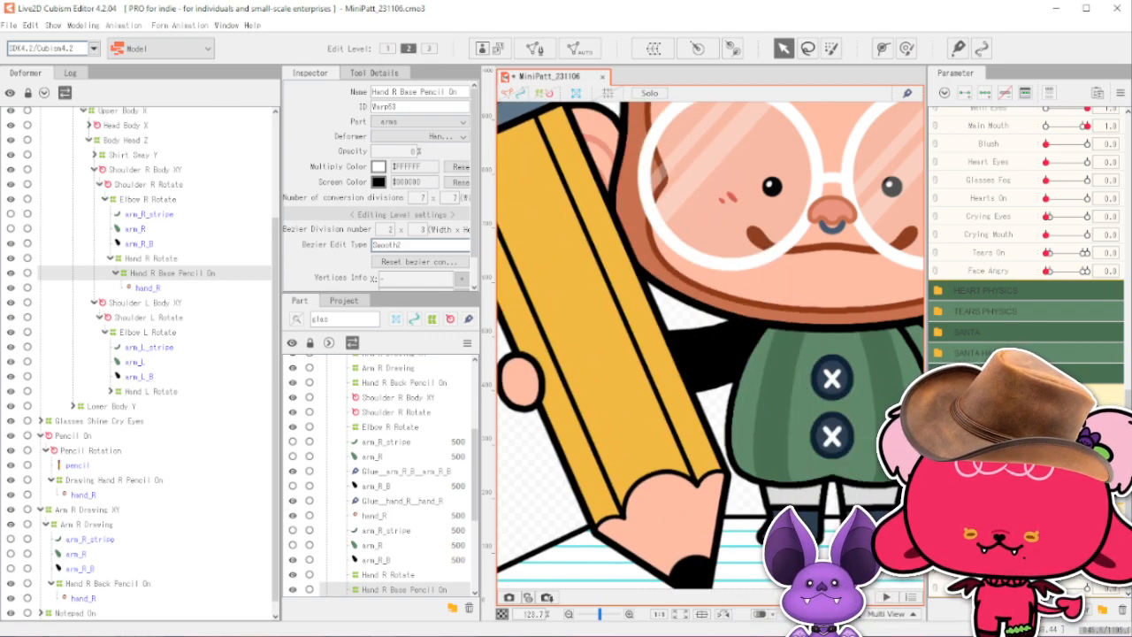
pyautogui.moveTo(1069, 416)
pyautogui.mouseDown()
pyautogui.moveTo(1047, 415)
pyautogui.moveTo(1070, 416)
pyautogui.mouseUp()
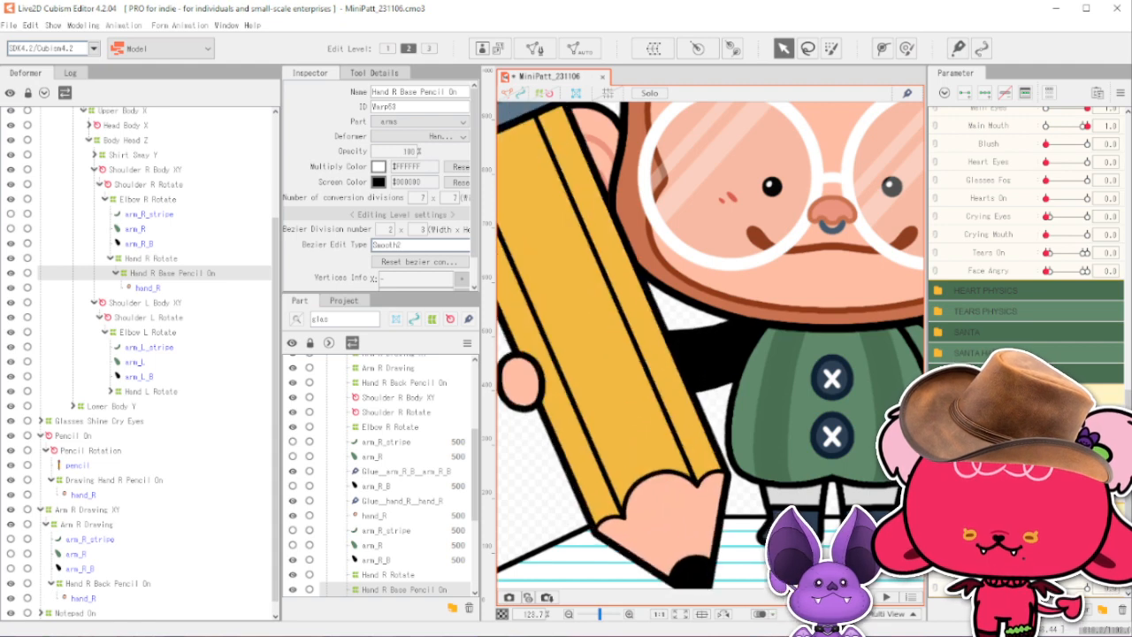
pyautogui.moveTo(1051, 453)
pyautogui.mouseDown()
pyautogui.moveTo(1085, 440)
pyautogui.moveTo(1070, 415)
pyautogui.moveTo(1047, 415)
pyautogui.moveTo(1082, 434)
pyautogui.moveTo(1069, 434)
pyautogui.mouseUp()
pyautogui.scroll(-4, 675, 415)
pyautogui.scroll(-4, 674, 415)
pyautogui.click(1087, 415)
pyautogui.moveTo(1067, 472); pyautogui.dragTo(1073, 472)
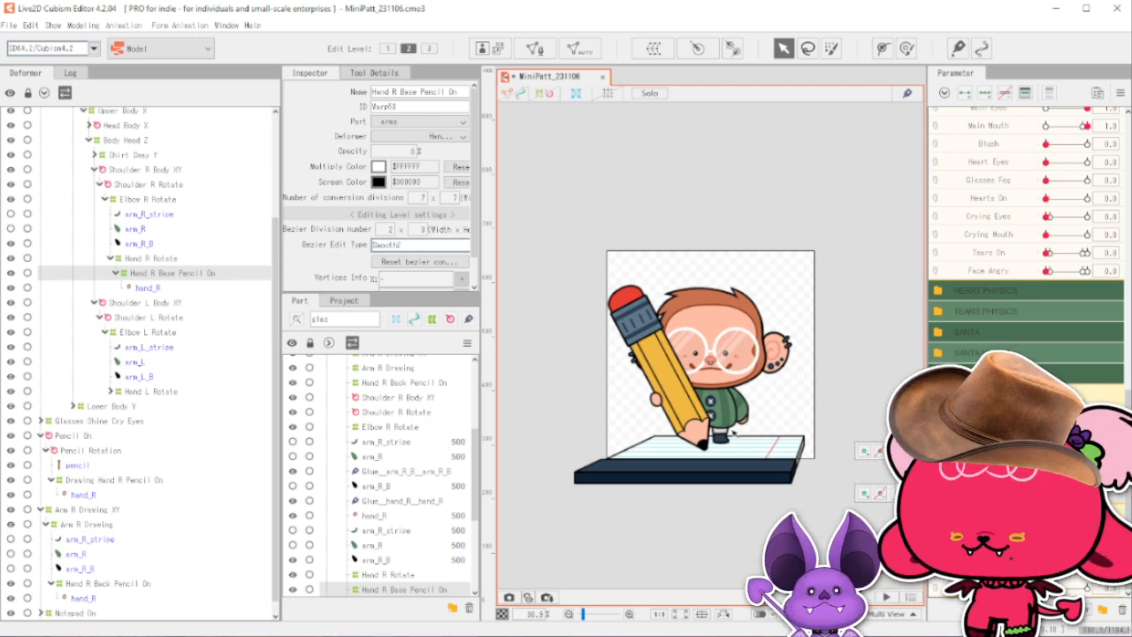
pyautogui.moveTo(1088, 415); pyautogui.dragTo(1081, 415)
# Set Head X Aug to 30 and Body X Aug to 0 with the pencil raised.
pyautogui.scroll(3, 1049, 232)
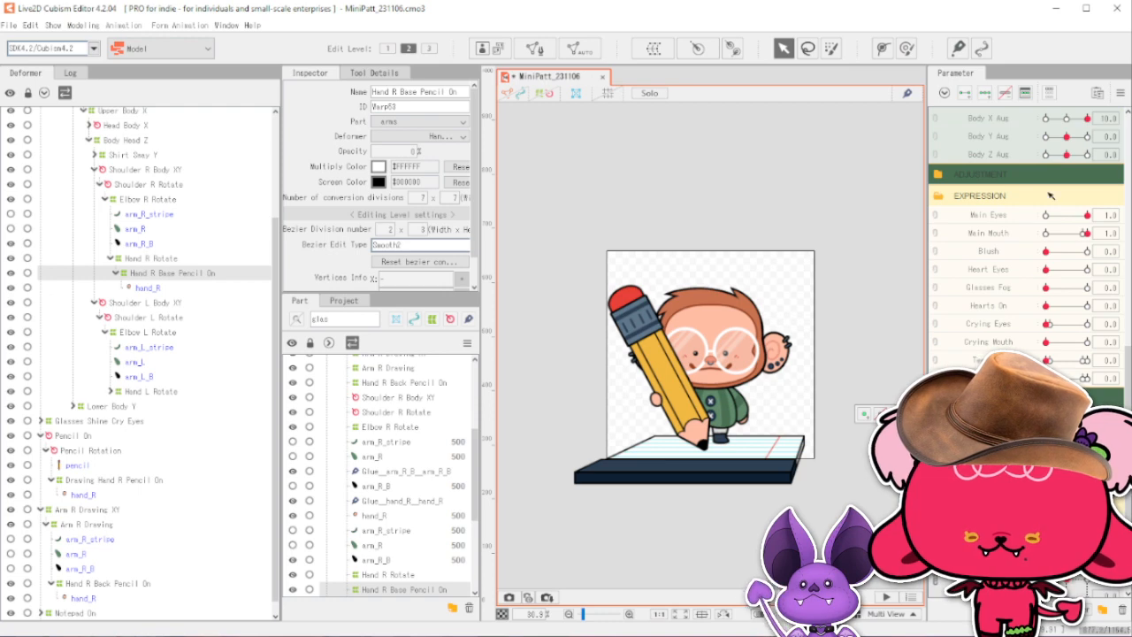
pyautogui.scroll(4, 1051, 196)
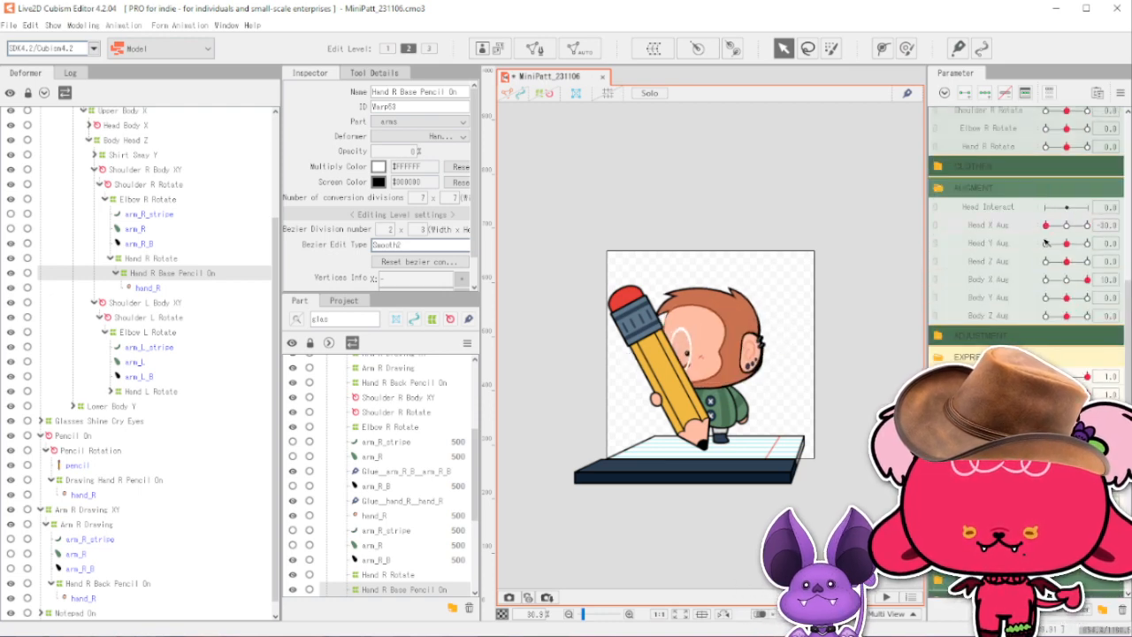
pyautogui.moveTo(1046, 225); pyautogui.dragTo(1087, 225)
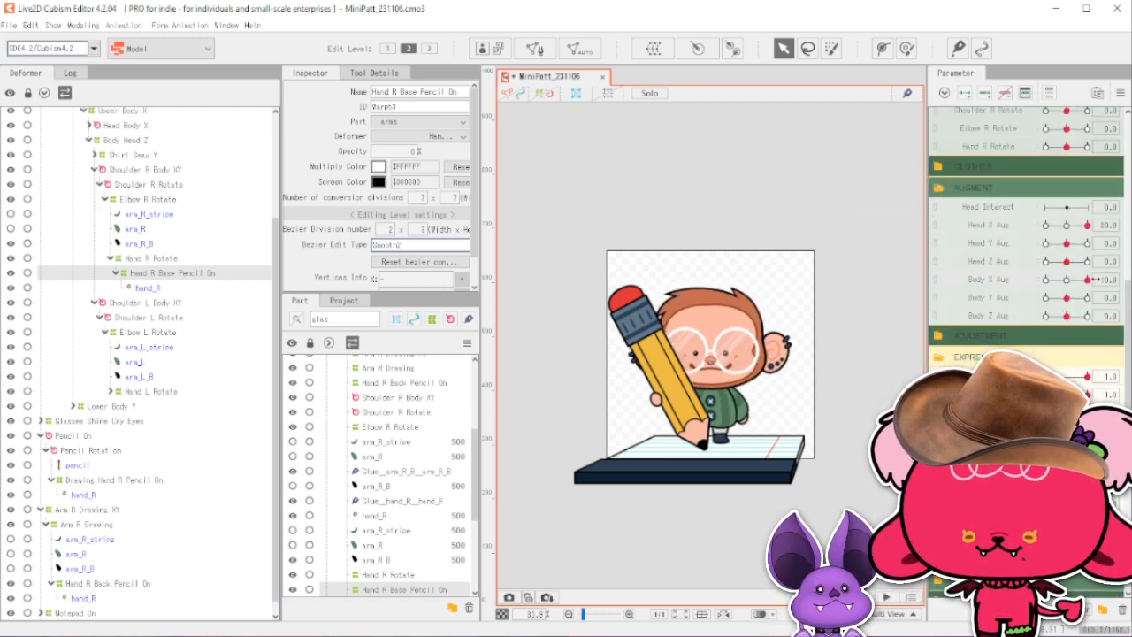
pyautogui.moveTo(1096, 280); pyautogui.dragTo(1067, 299)
pyautogui.click(1068, 281)
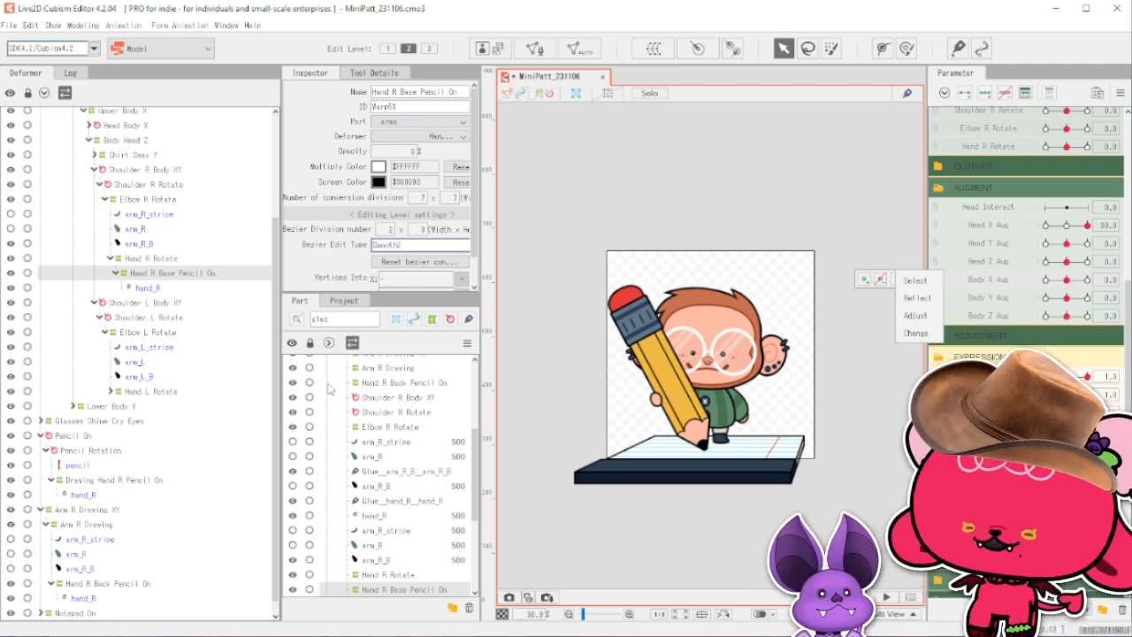
# Put the pencil away and set Body X Aug to 10, then zoom in on the resting right arm to inspect it.
pyautogui.scroll(-3, 329, 389)
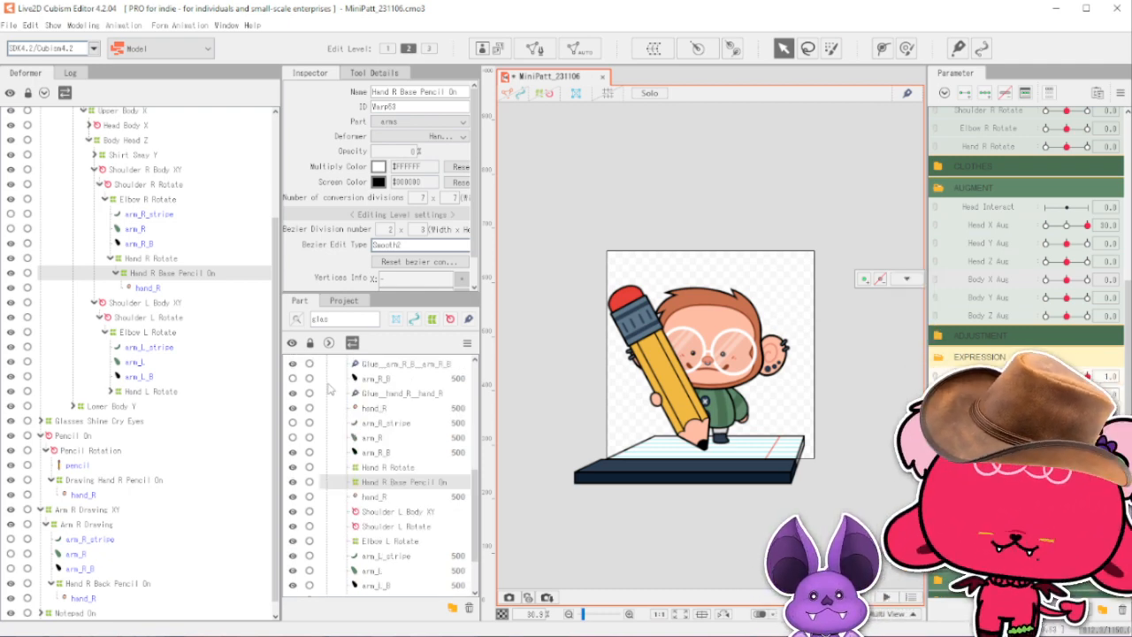
pyautogui.scroll(-2, 329, 389)
pyautogui.scroll(-6, 1026, 266)
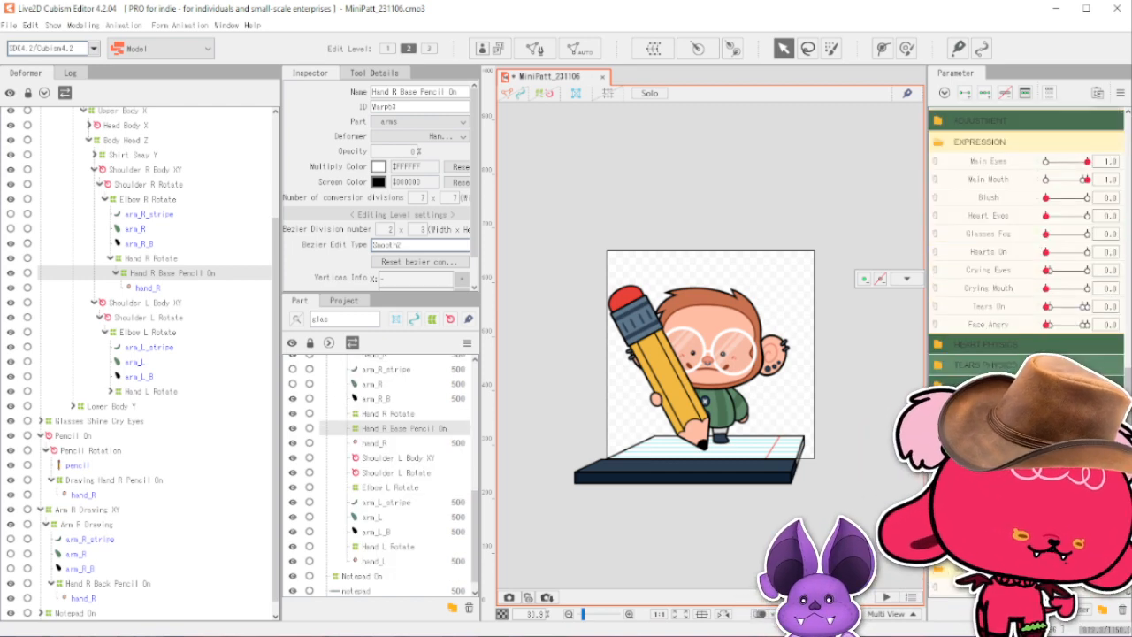
pyautogui.scroll(-3, 1027, 221)
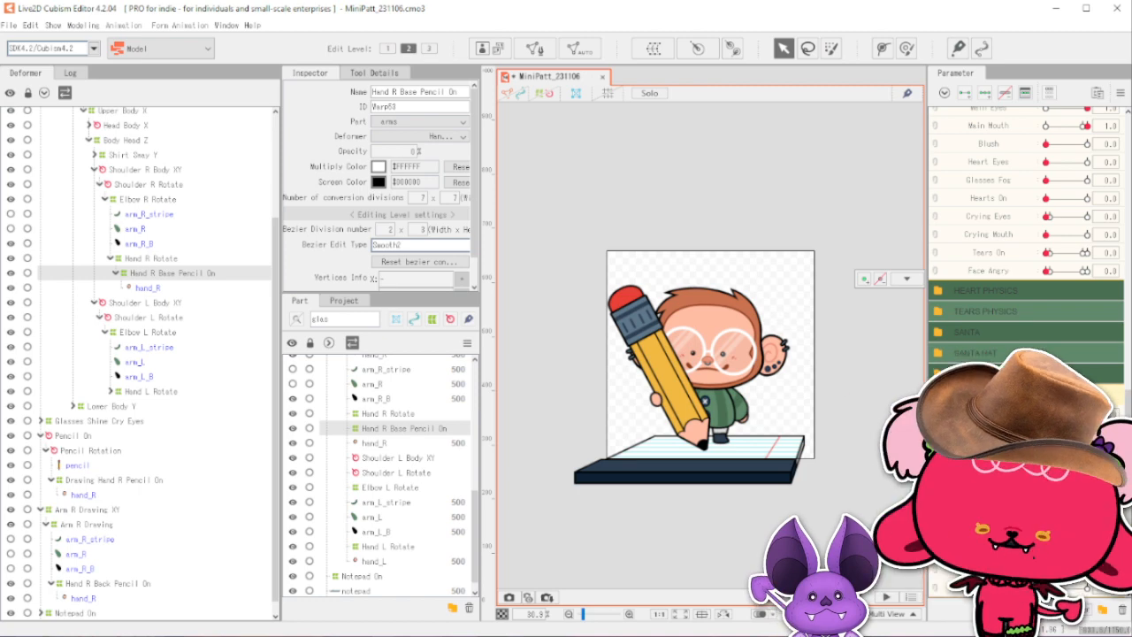
pyautogui.click(708, 306)
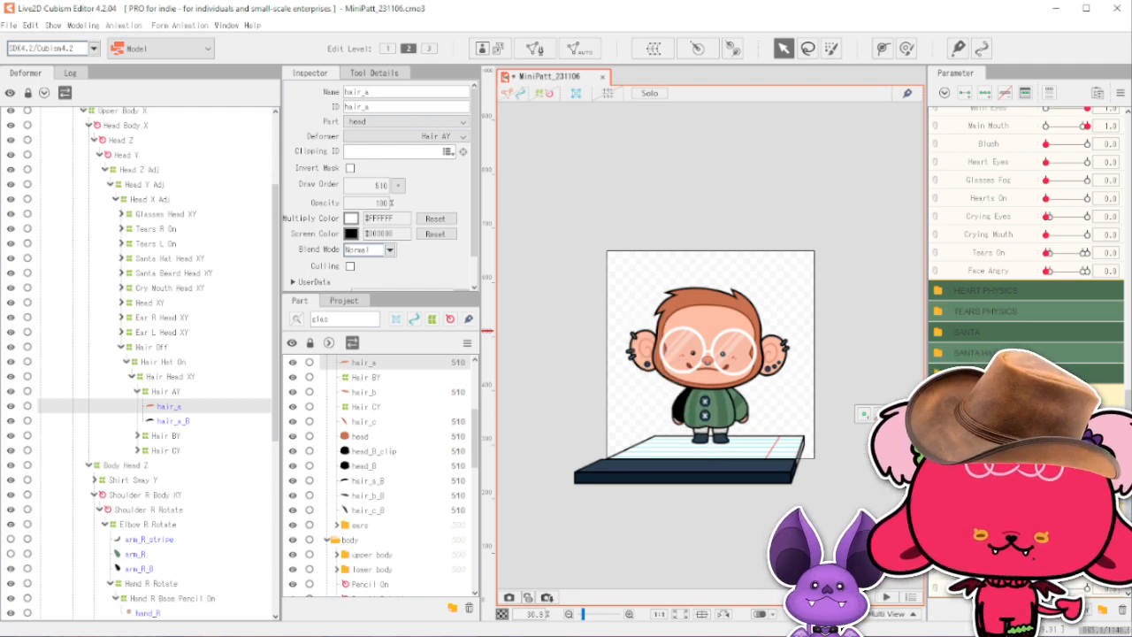
pyautogui.scroll(3, 1055, 237)
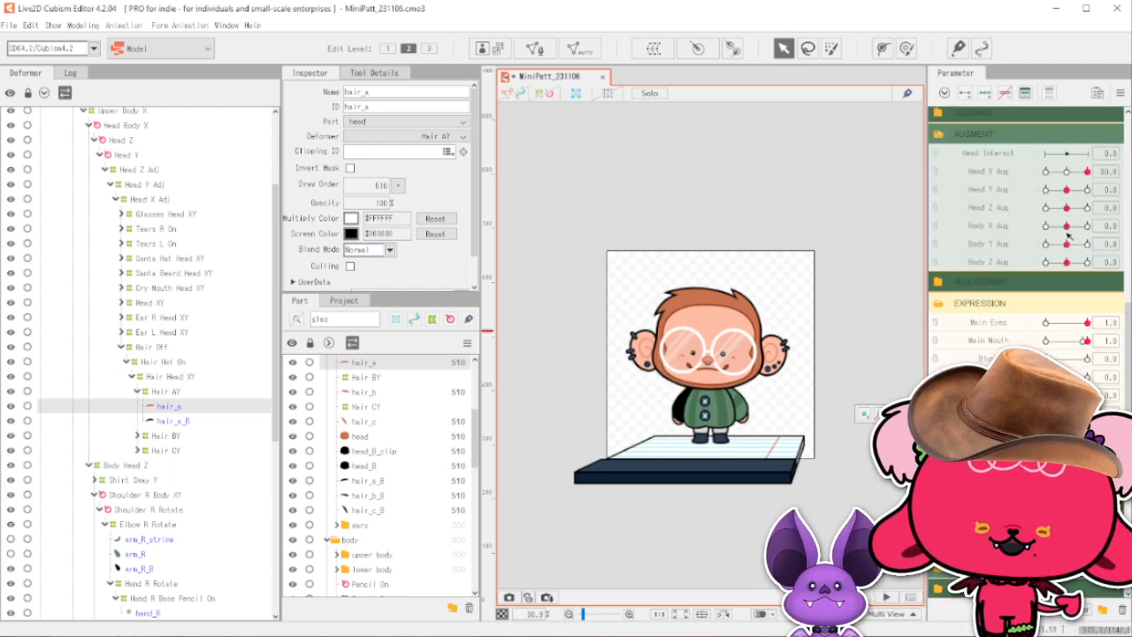
pyautogui.scroll(4, 714, 431)
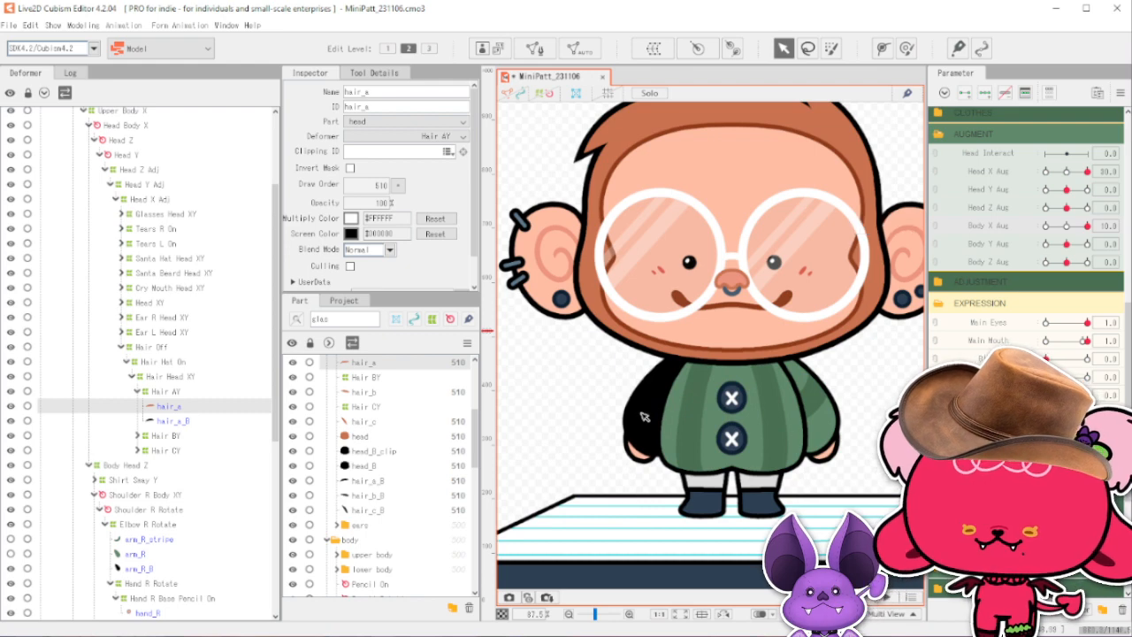
# Select both arm_R_B meshes, under Arm R Drawing and Elbow R Rotate, and examine their vertices on the right arm.
pyautogui.click(645, 417)
pyautogui.scroll(-5, 212, 496)
pyautogui.scroll(-3, 212, 497)
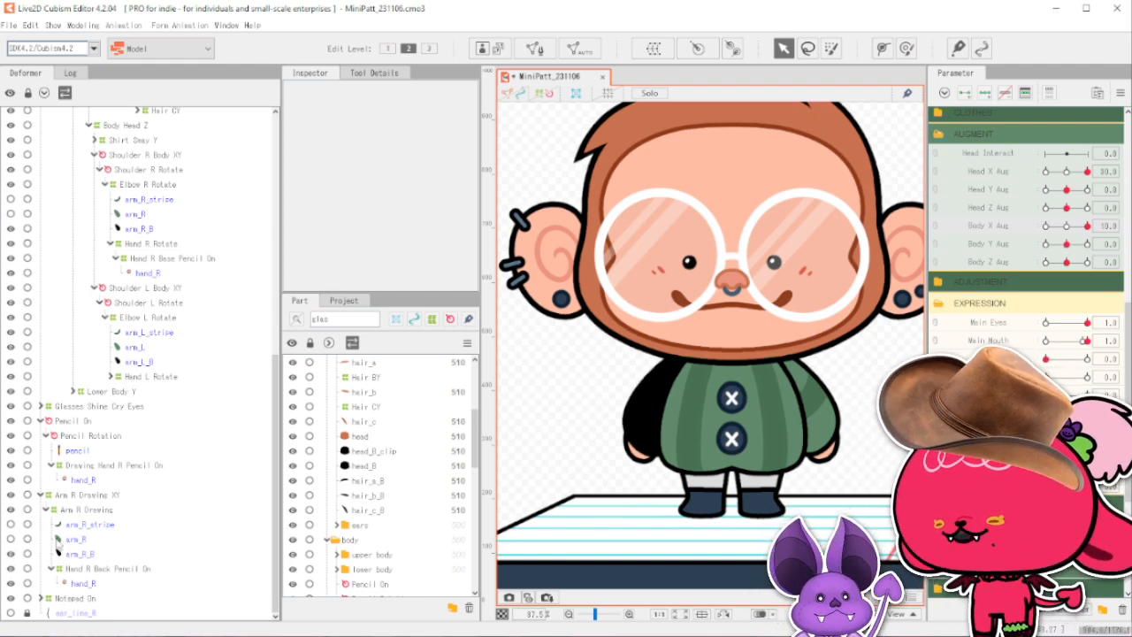
pyautogui.click(108, 558)
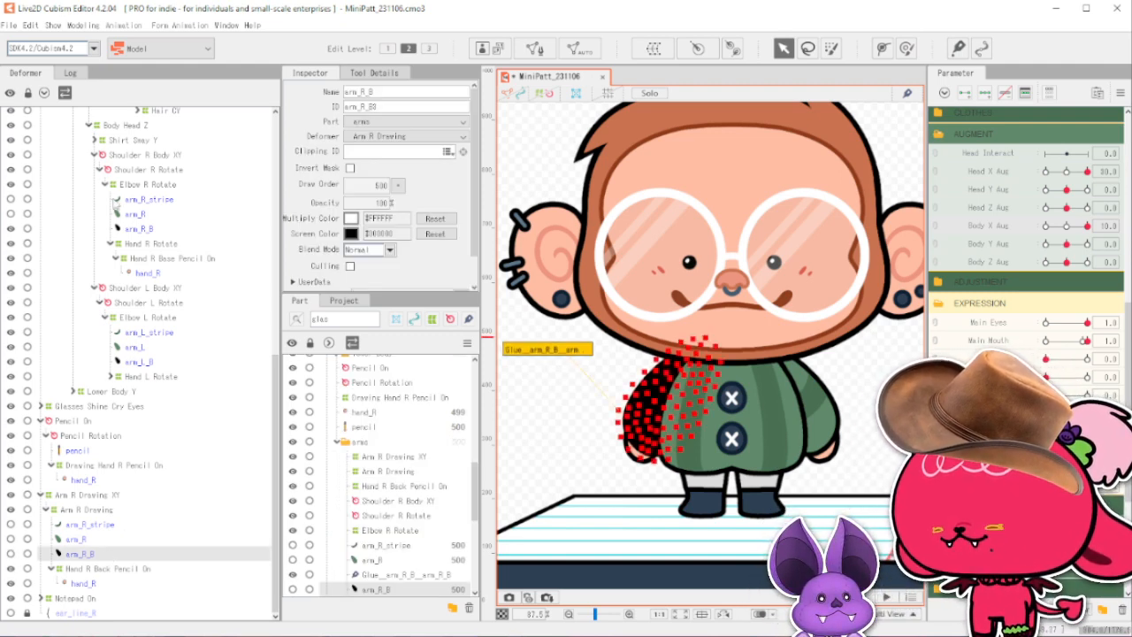
pyautogui.click(151, 233)
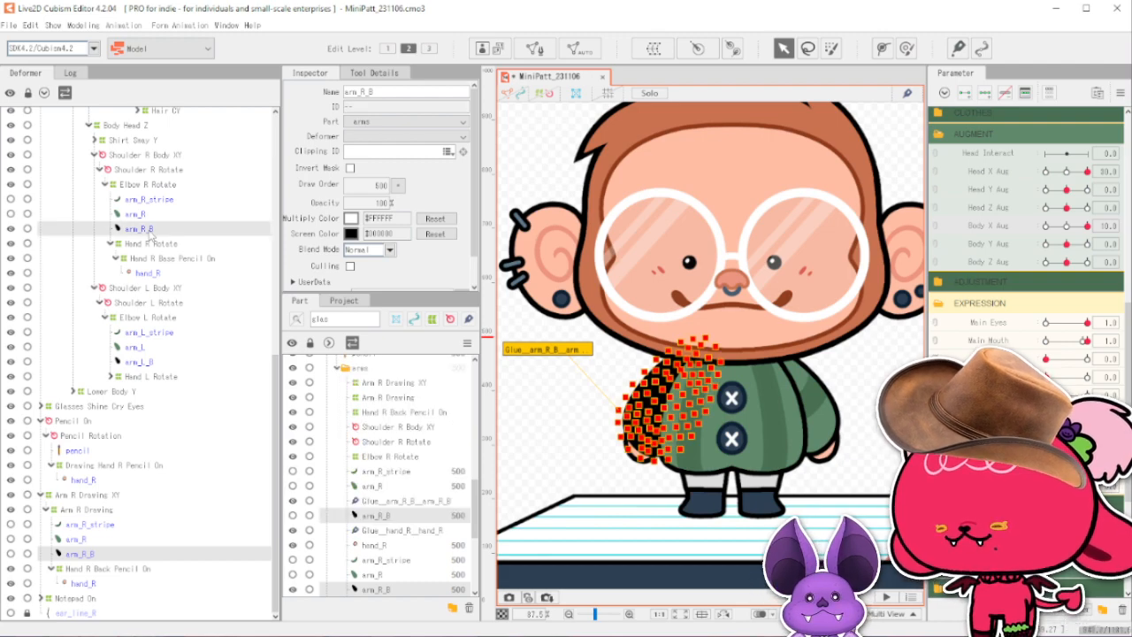
pyautogui.scroll(-3, 673, 370)
pyautogui.scroll(9, 654, 380)
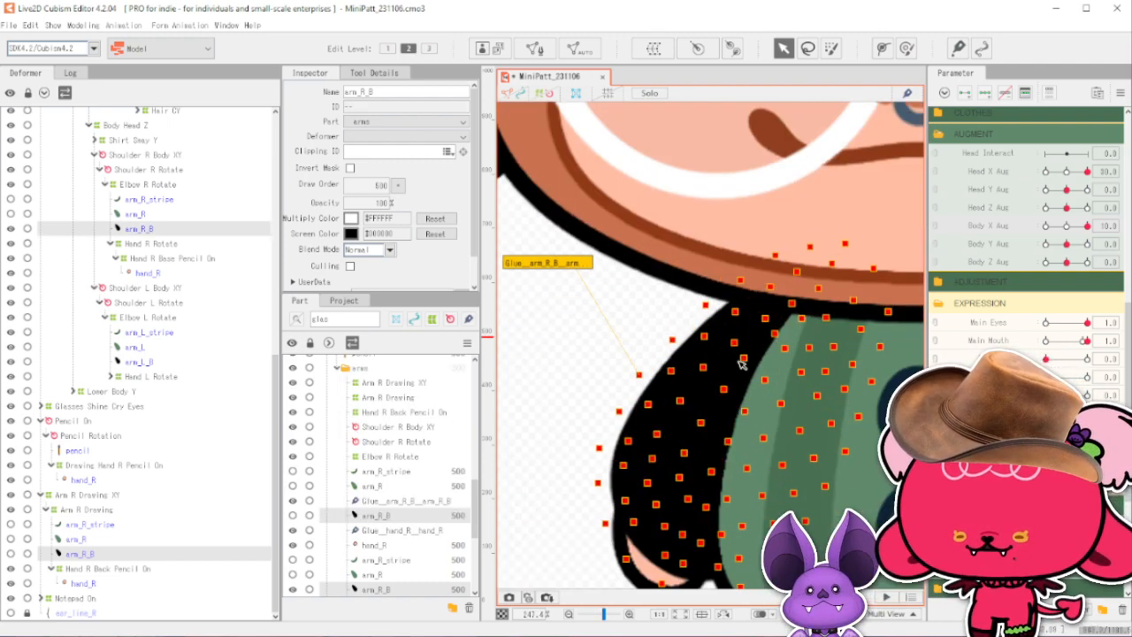
pyautogui.scroll(-4, 685, 353)
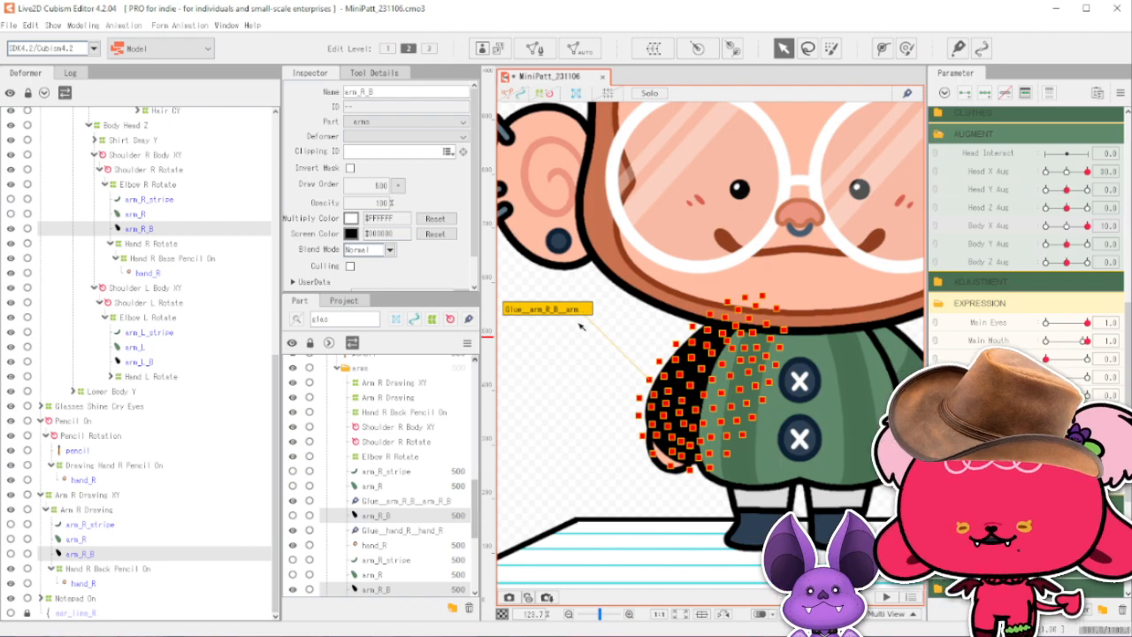
pyautogui.scroll(-1, 619, 328)
pyautogui.scroll(1, 643, 328)
pyautogui.scroll(-1, 644, 328)
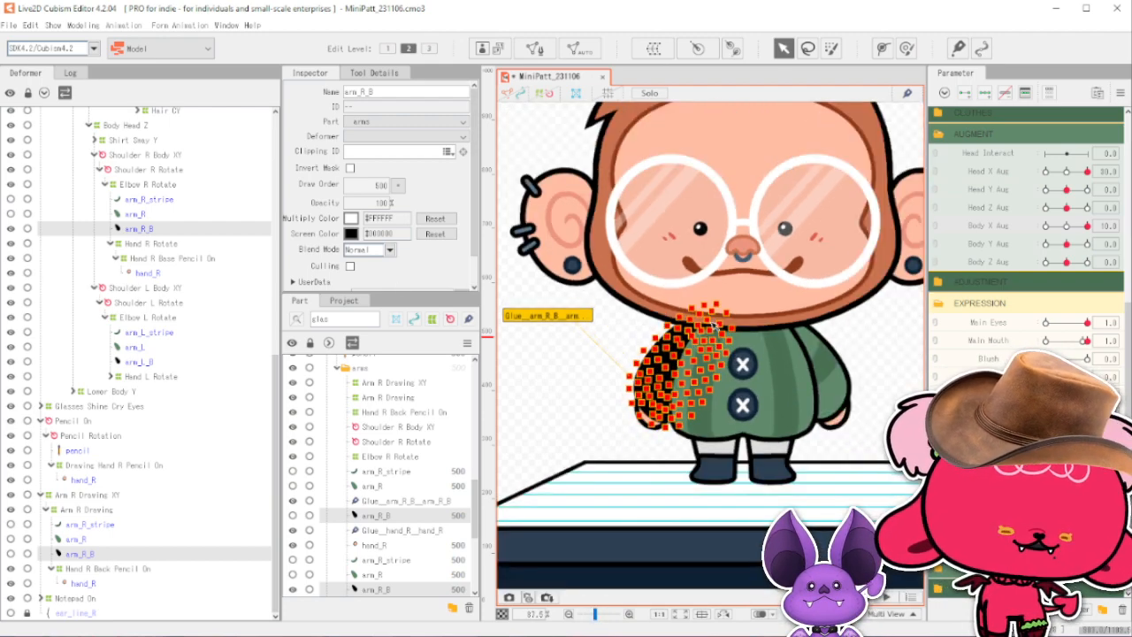
pyautogui.scroll(1, 643, 328)
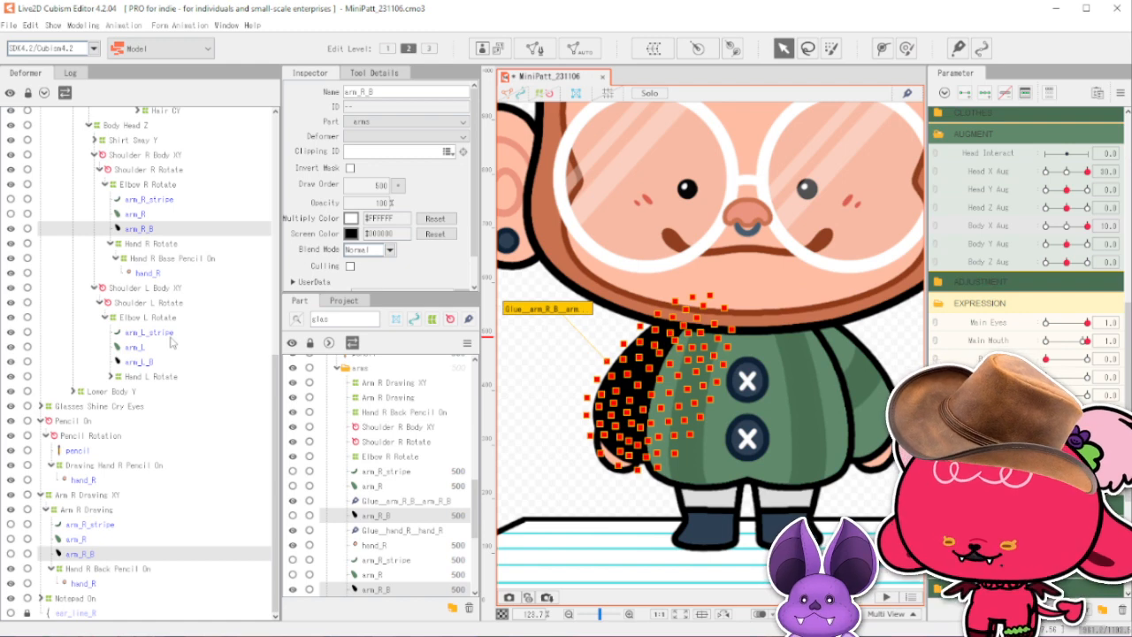
# Duplicate the two arm_R_B meshes together with the glue that joins them.
pyautogui.hotkey('ctrl', 'v')
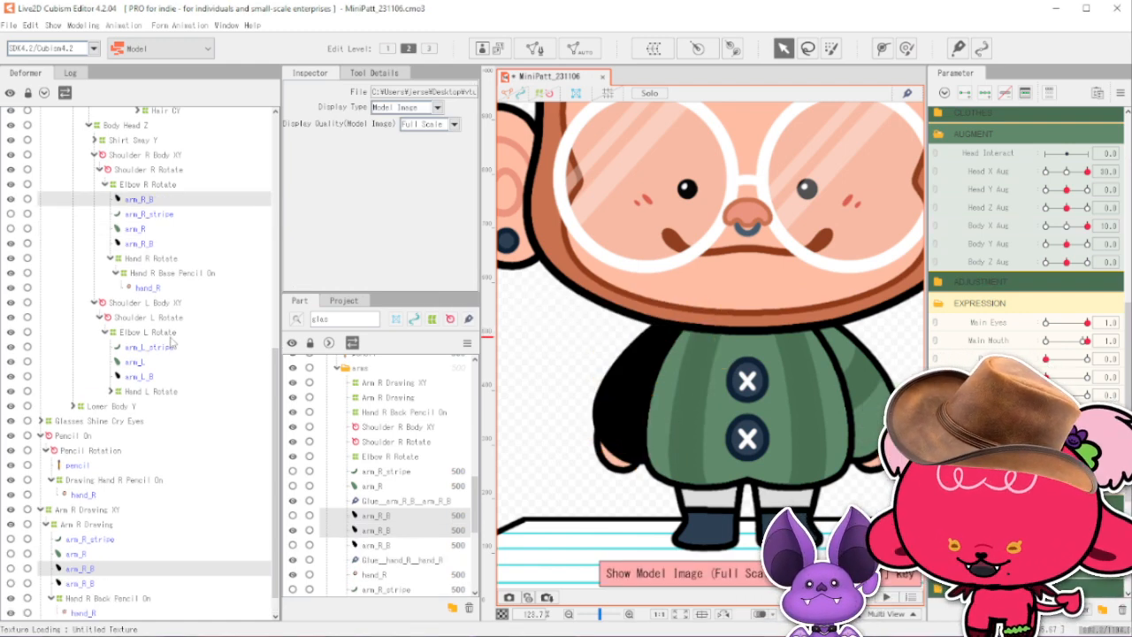
pyautogui.hotkey('ctrl', 'z')
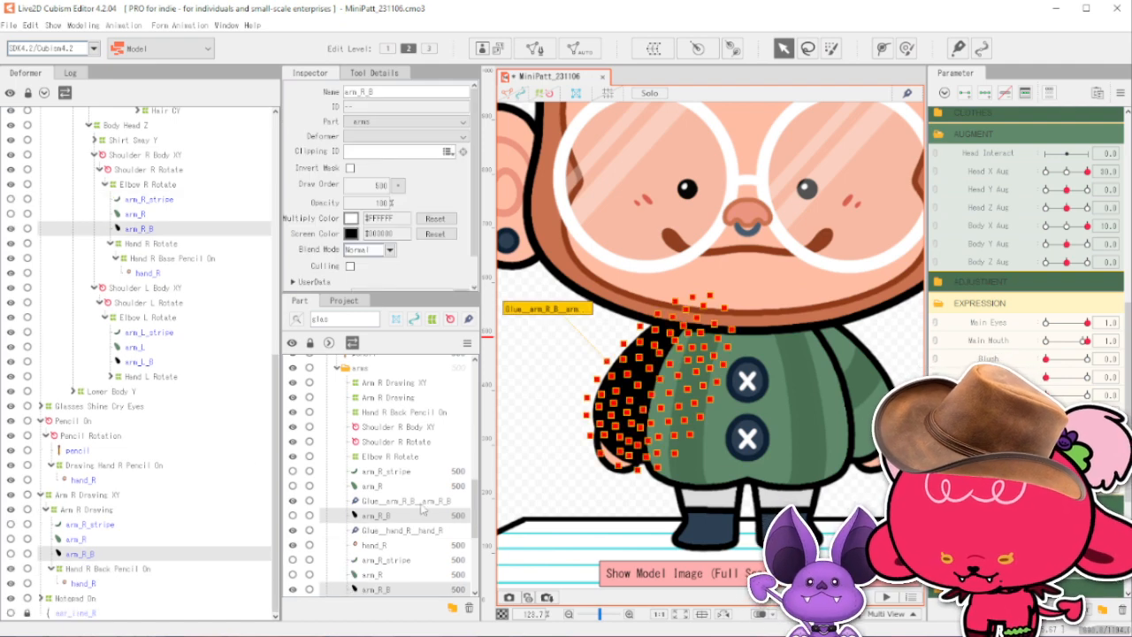
pyautogui.click(437, 503)
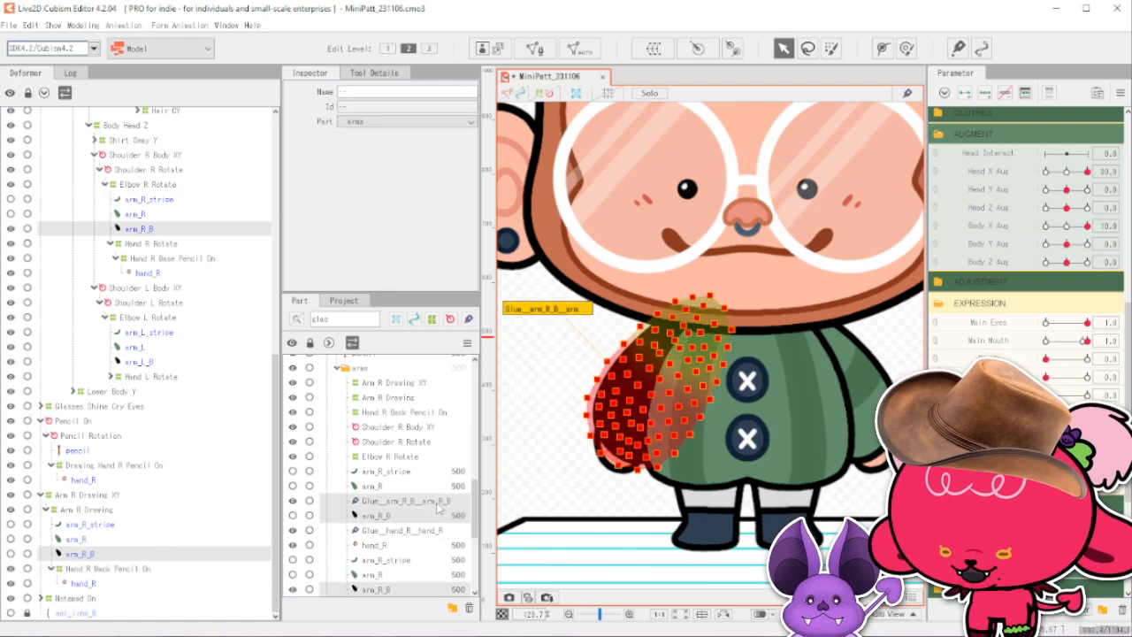
pyautogui.hotkey('ctrl', 'v')
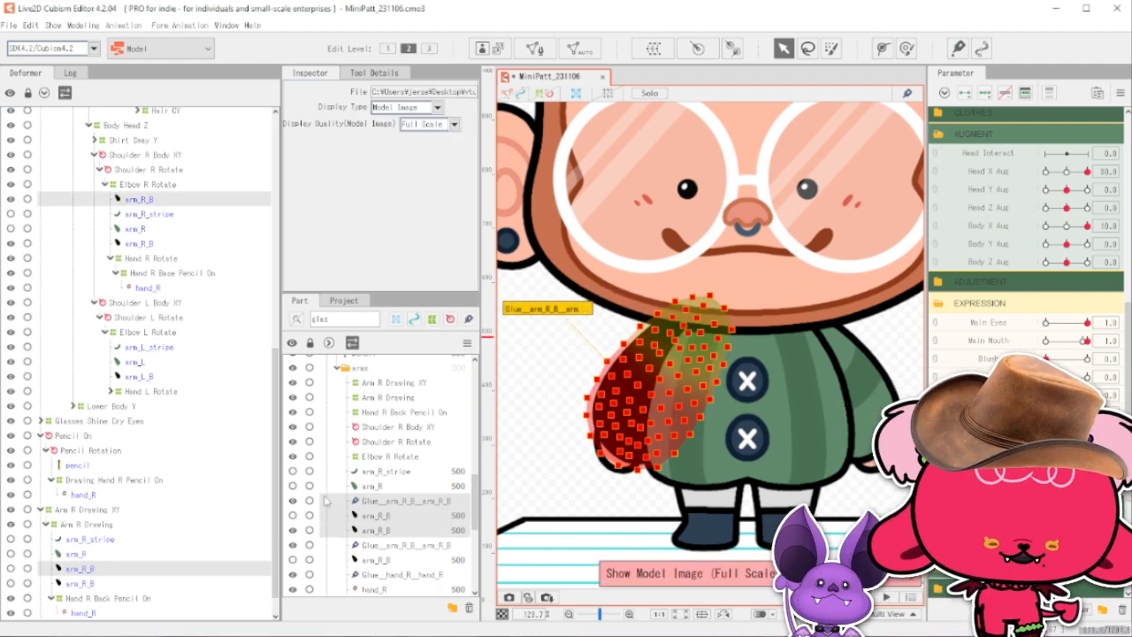
# Delete the original arm_R meshes, and rename the arm_R_B duplicate under Elbow R Rotate as arm_R with ID arm_R.
pyautogui.click(88, 555)
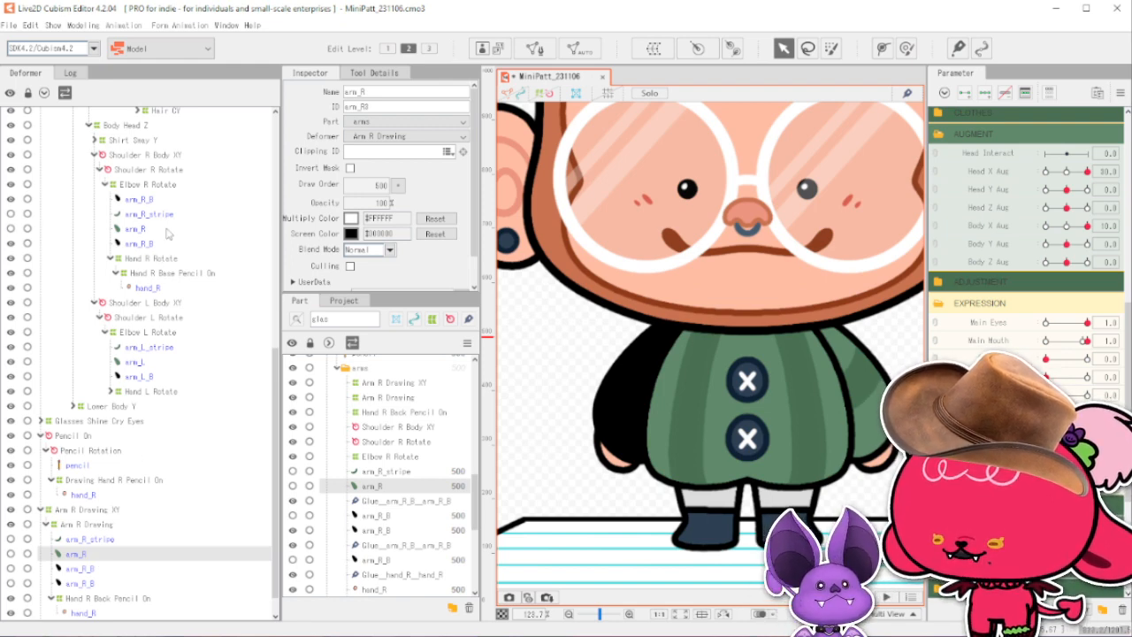
pyautogui.press('Delete')
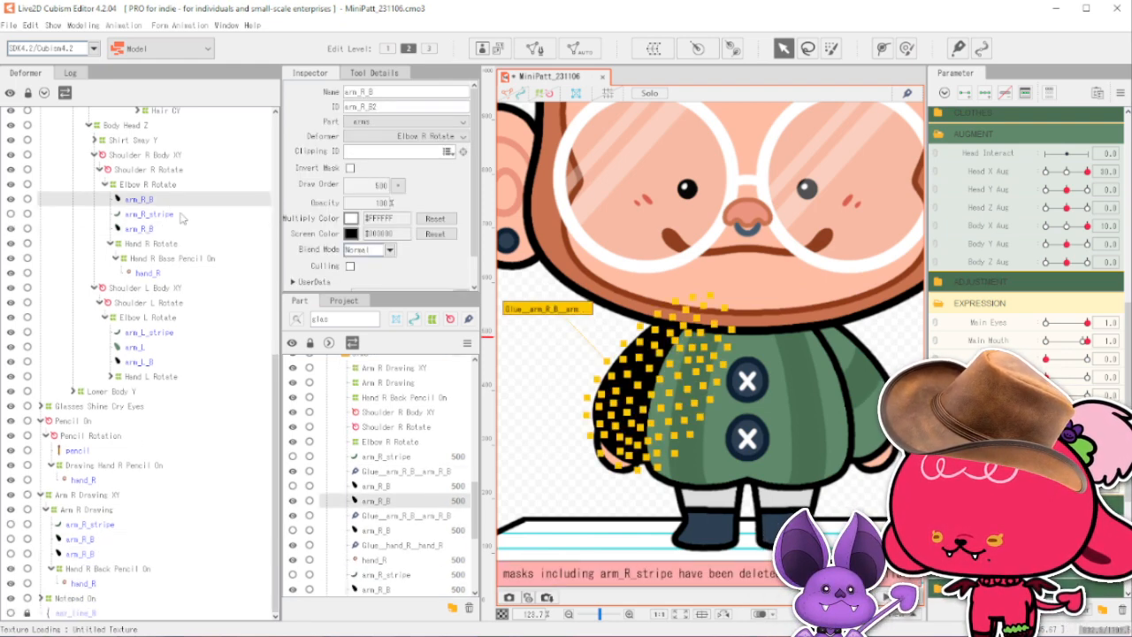
pyautogui.click(395, 93)
pyautogui.press('BackSpace')
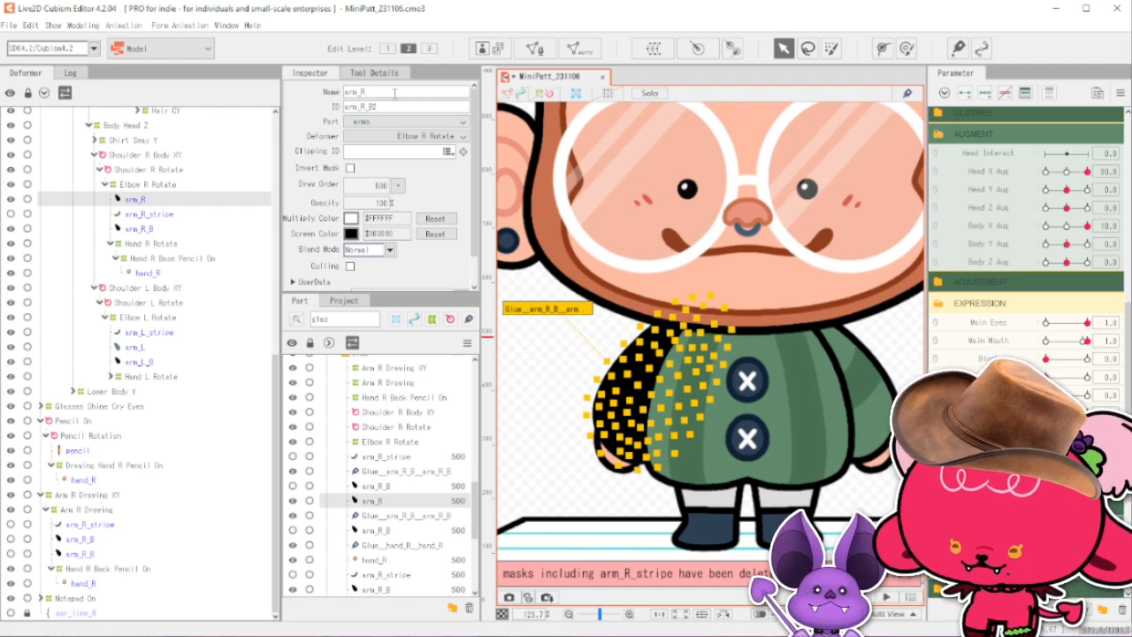
pyautogui.click(436, 106)
pyautogui.click(446, 106)
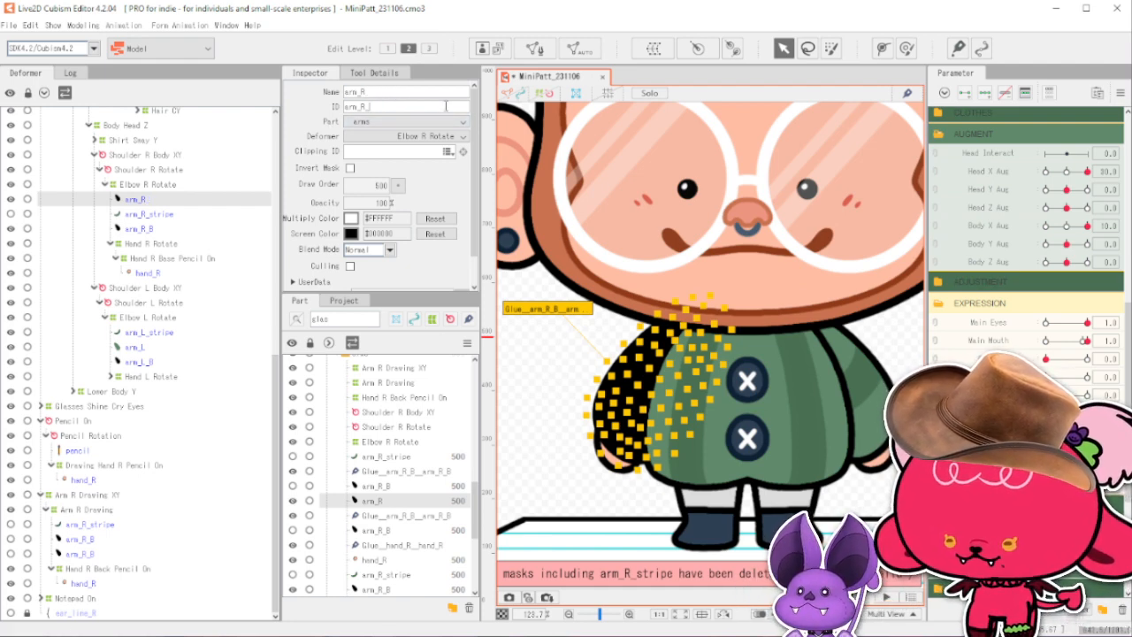
# Rename the arm_R_B duplicate under Arm R Drawing as arm_R and set its ID to arm_R2.
pyautogui.click(105, 540)
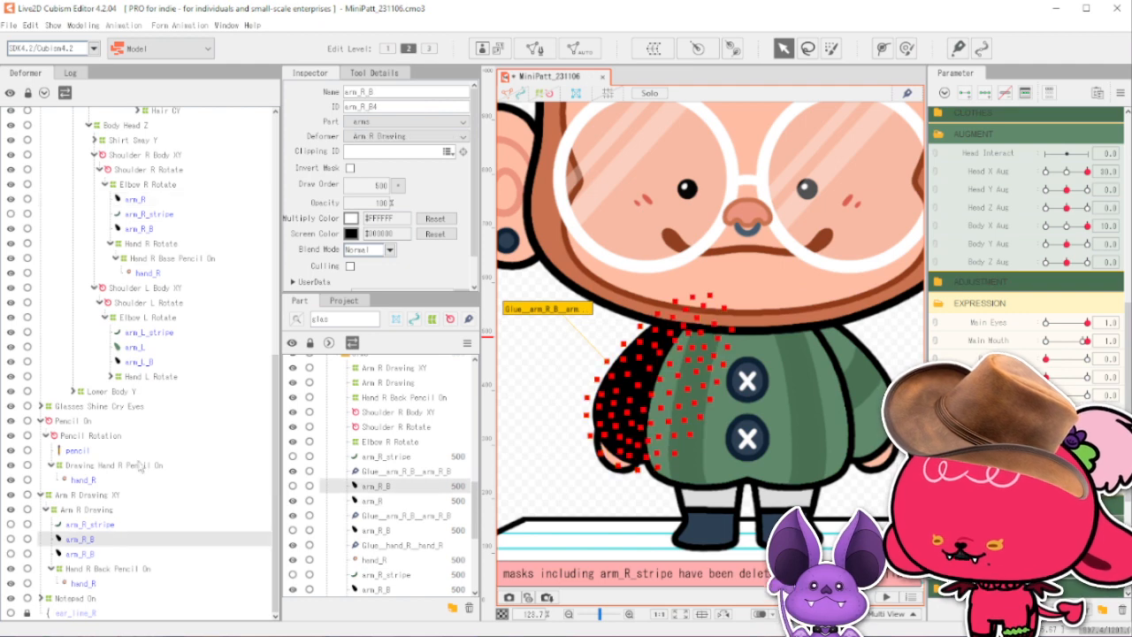
pyautogui.click(404, 92)
pyautogui.click(421, 97)
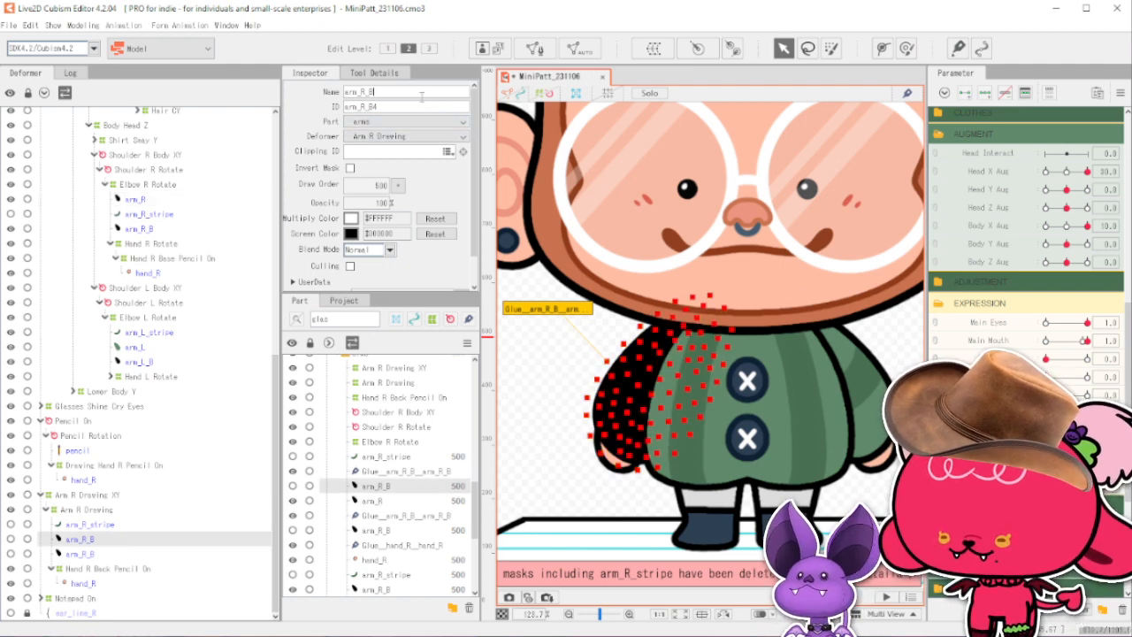
pyautogui.click(393, 105)
pyautogui.click(405, 107)
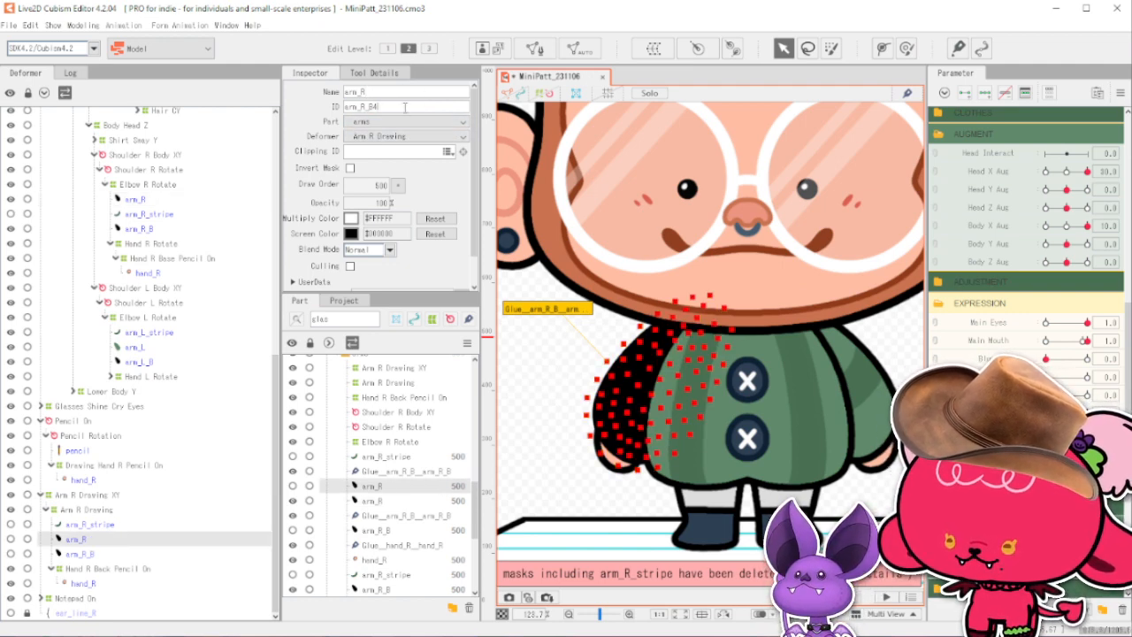
pyautogui.press('BackSpace')
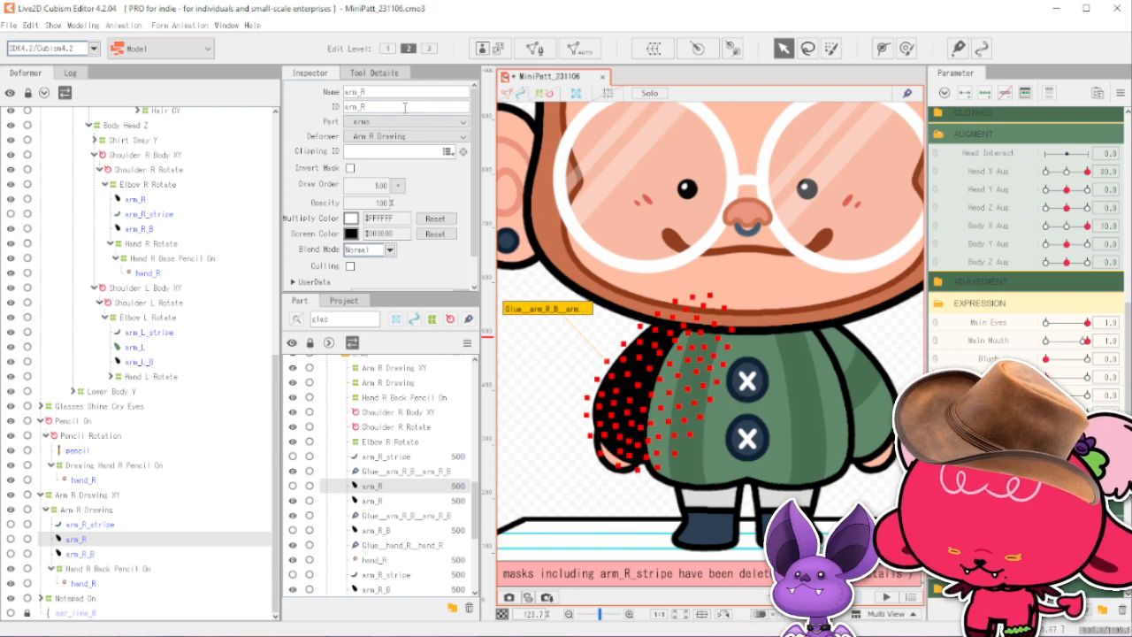
pyautogui.press('Return')
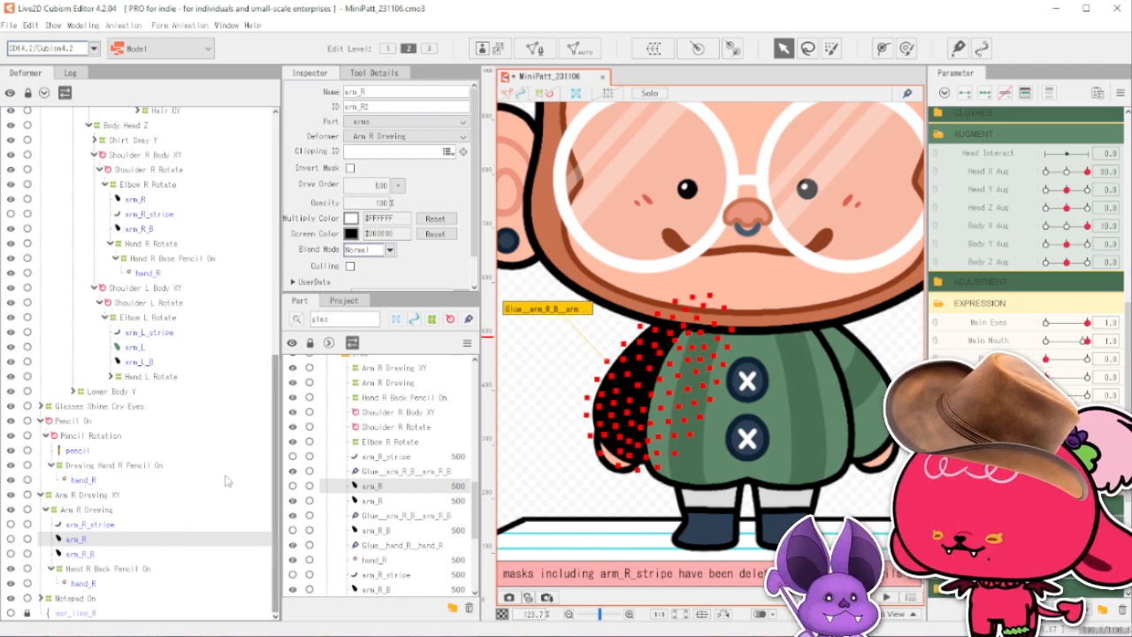
# Move the Elbow R Rotate arm_R mesh between that arm's arm_R_stripe and arm_R_B in the part order.
pyautogui.click(136, 199)
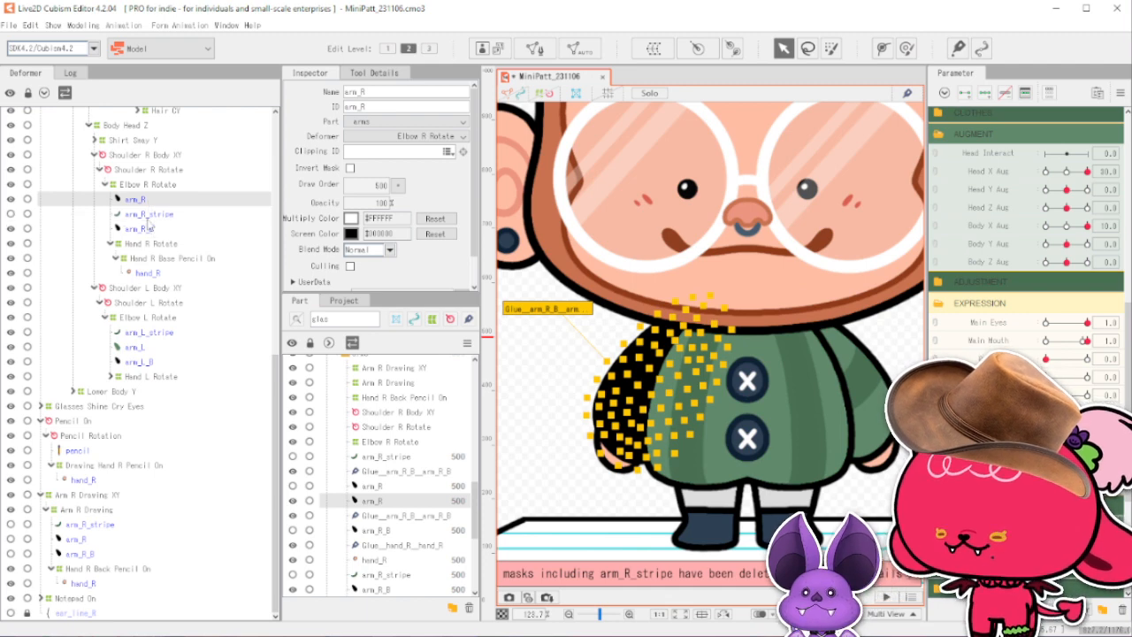
pyautogui.scroll(-2, 414, 513)
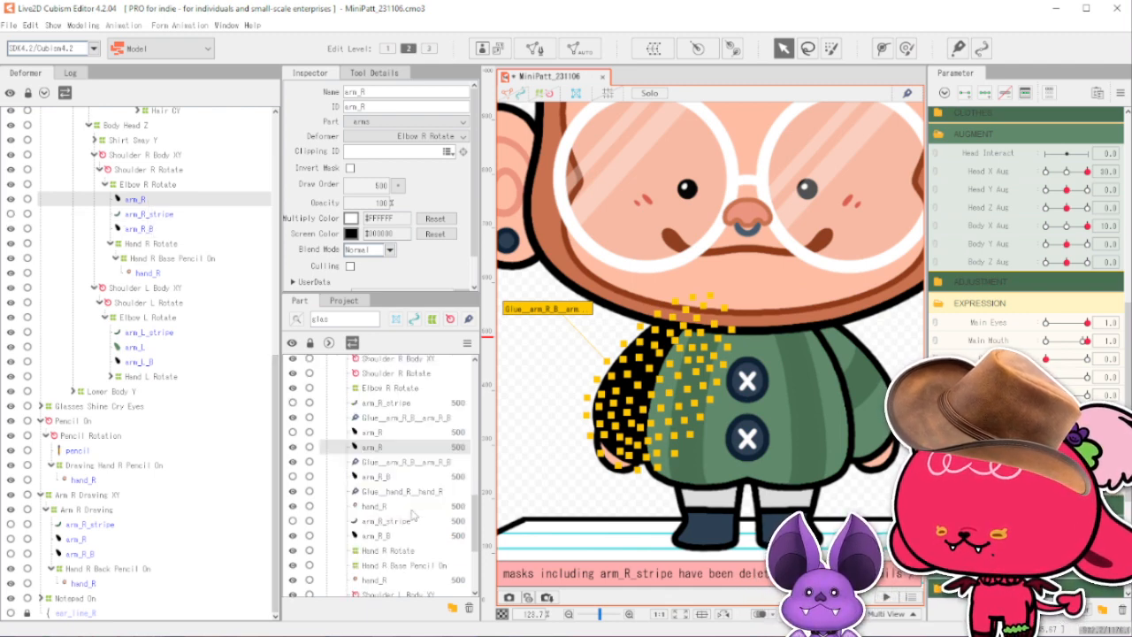
pyautogui.click(387, 434)
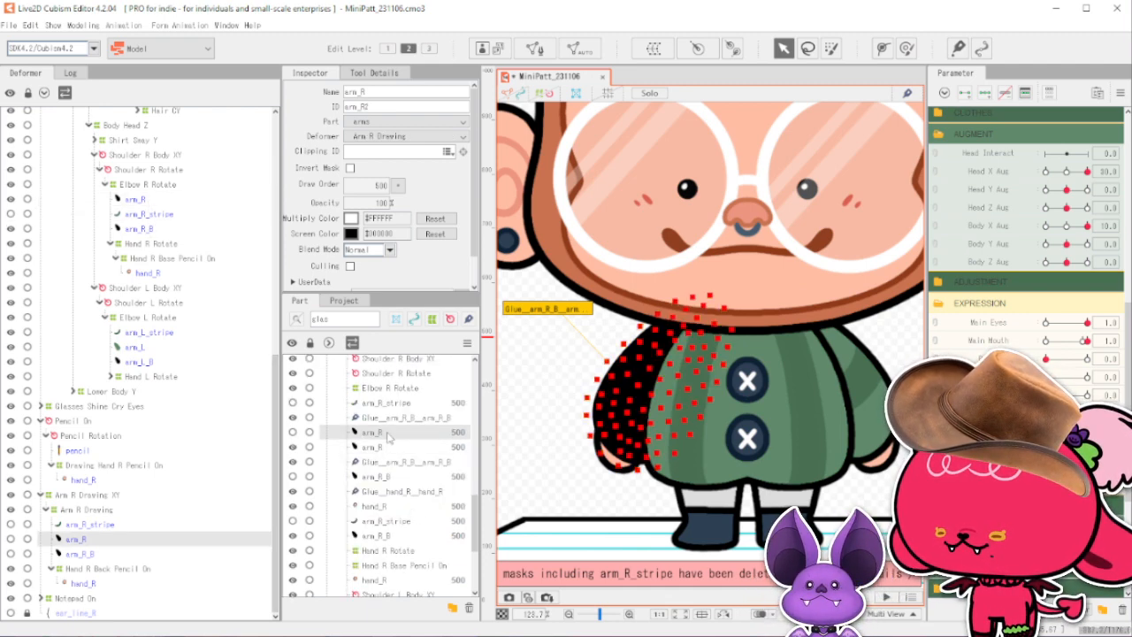
pyautogui.click(391, 447)
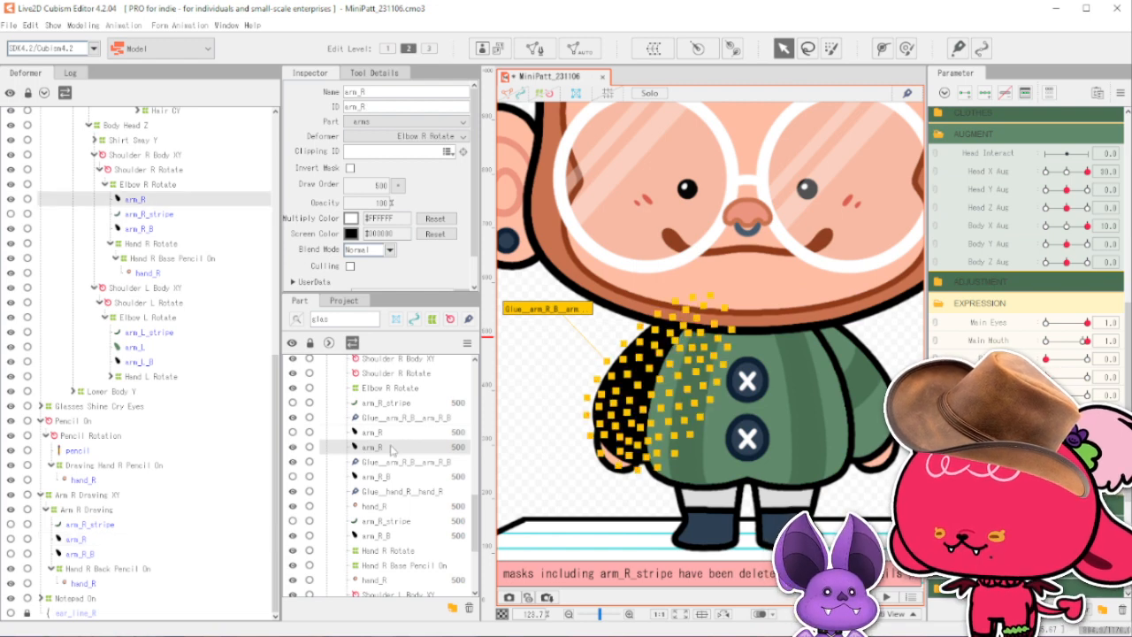
pyautogui.moveTo(387, 451); pyautogui.dragTo(382, 534)
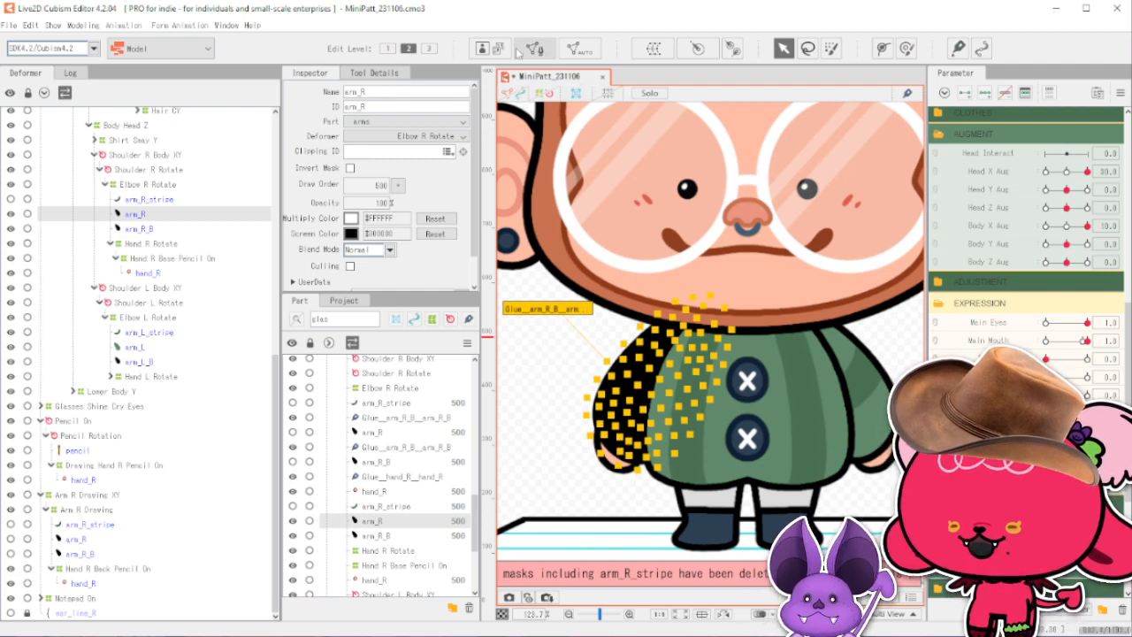
# Try to use the arm_L layer from the upper body source images as the input image for the selected arm_R mesh's model image.
pyautogui.click(374, 73)
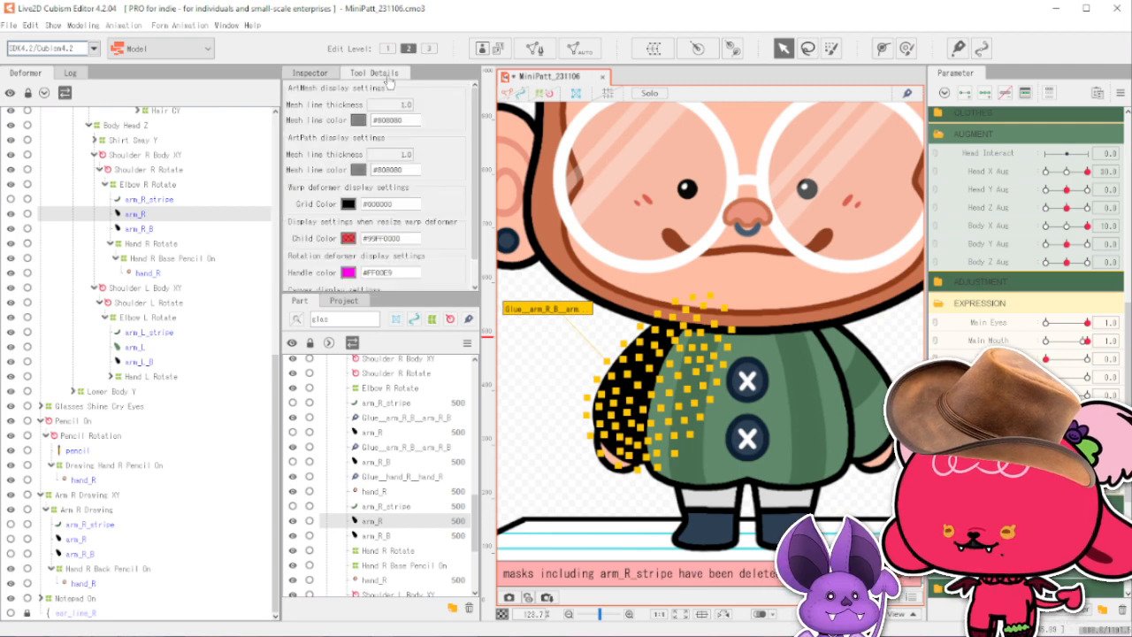
pyautogui.click(310, 73)
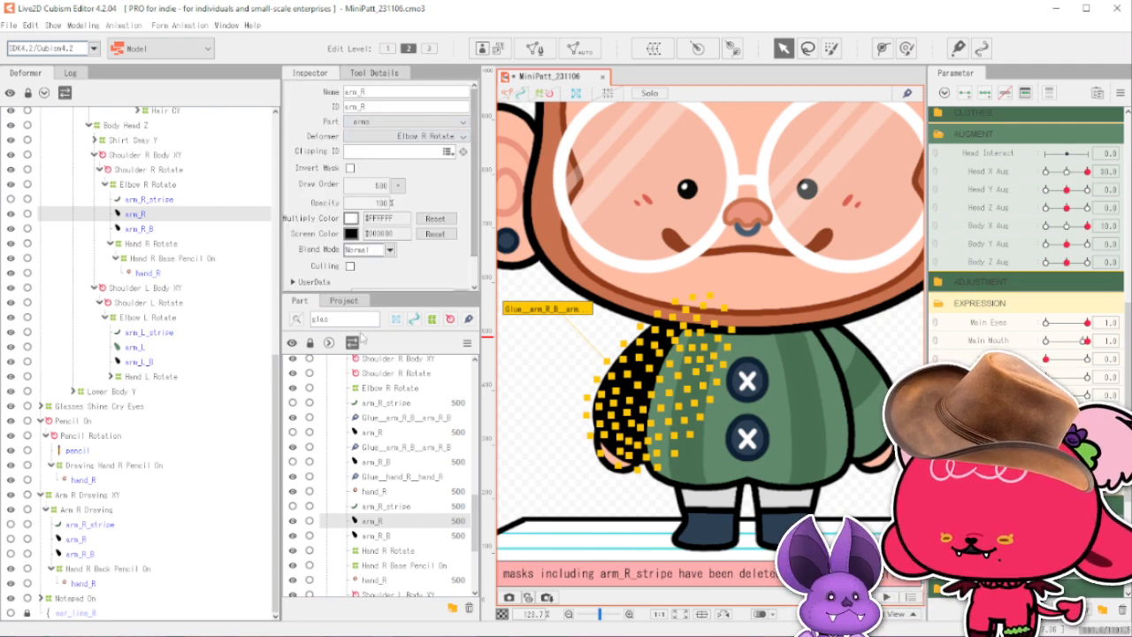
pyautogui.click(344, 301)
pyautogui.click(288, 314)
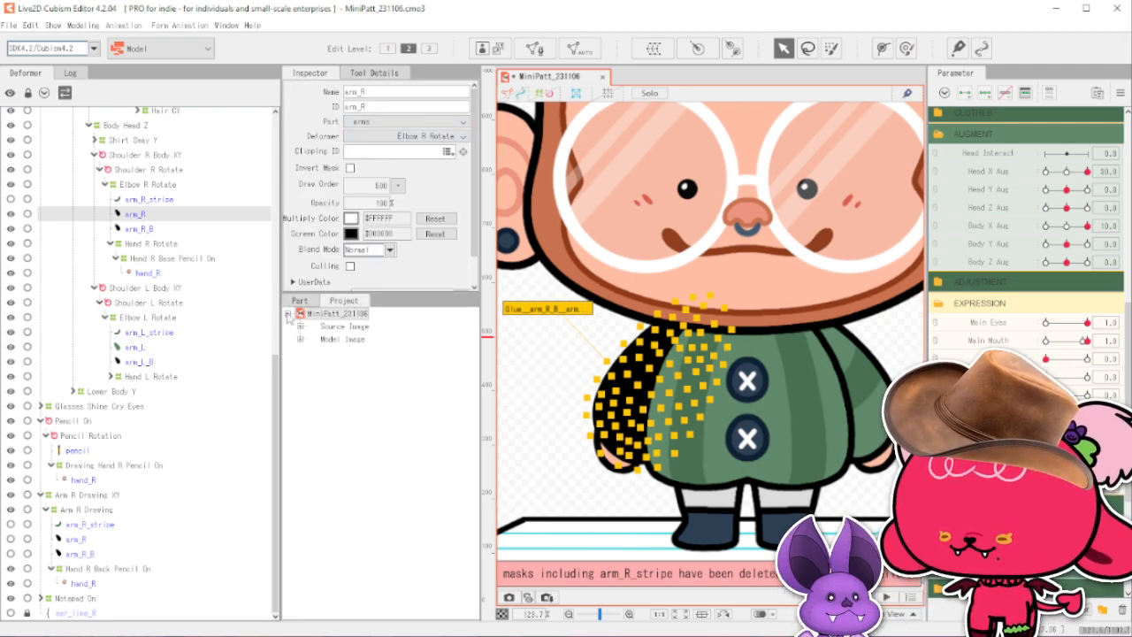
pyautogui.click(301, 326)
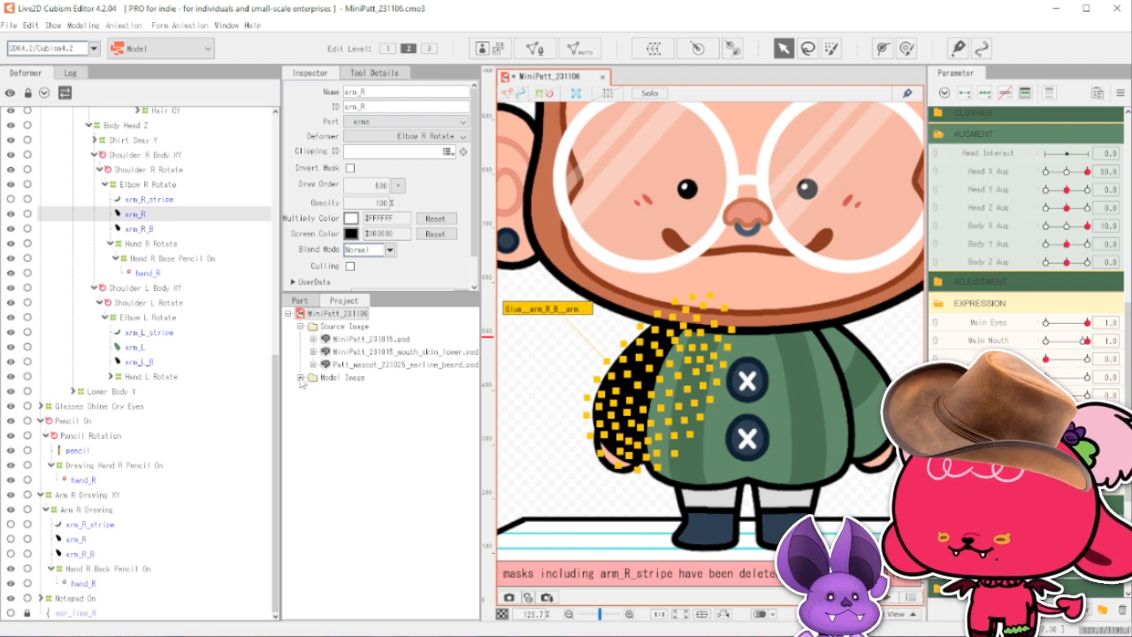
pyautogui.click(301, 378)
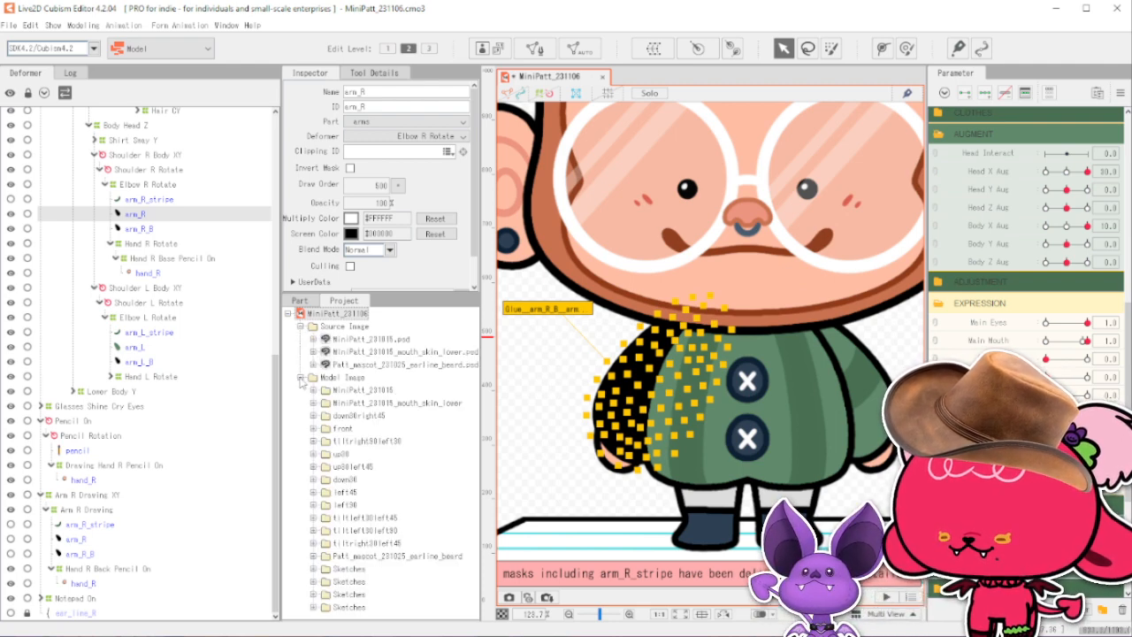
pyautogui.click(302, 377)
pyautogui.click(313, 340)
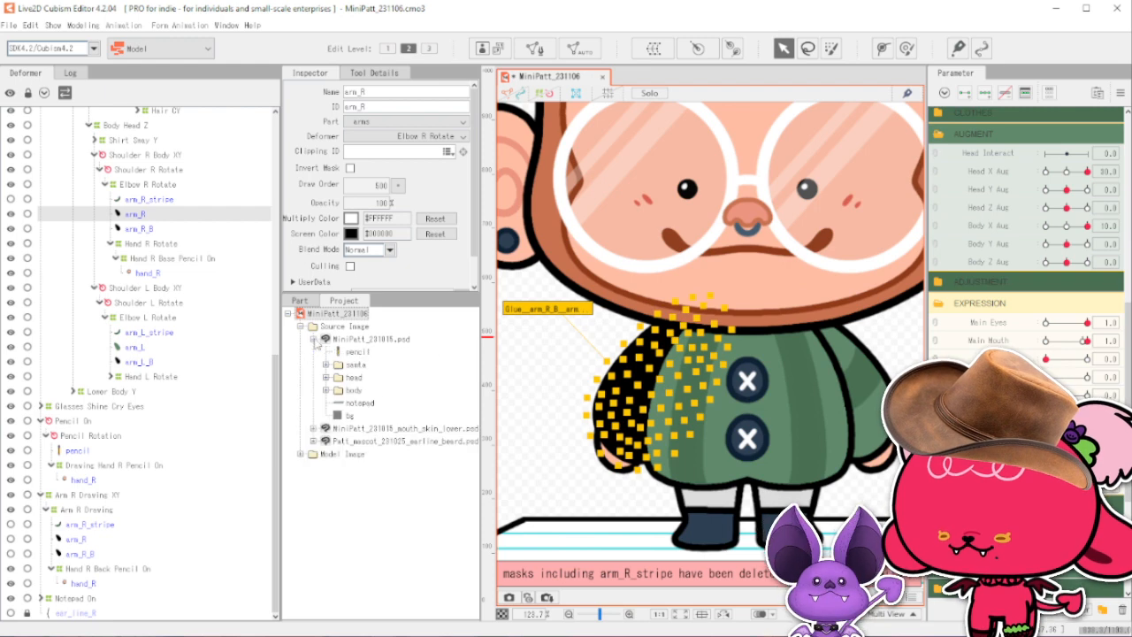
pyautogui.click(326, 391)
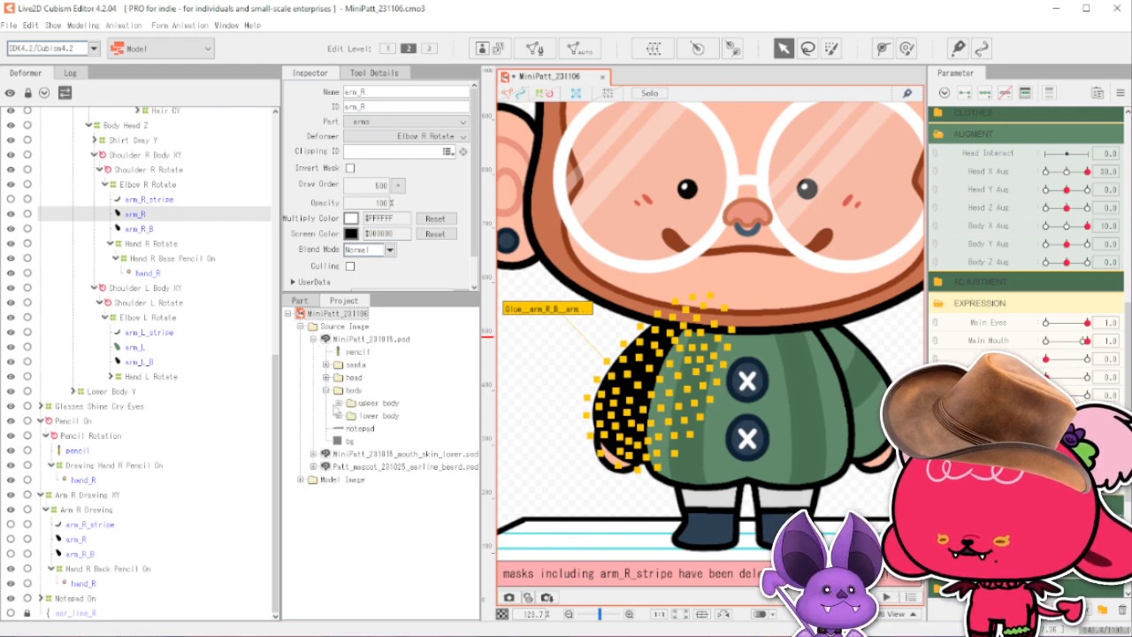
pyautogui.click(338, 403)
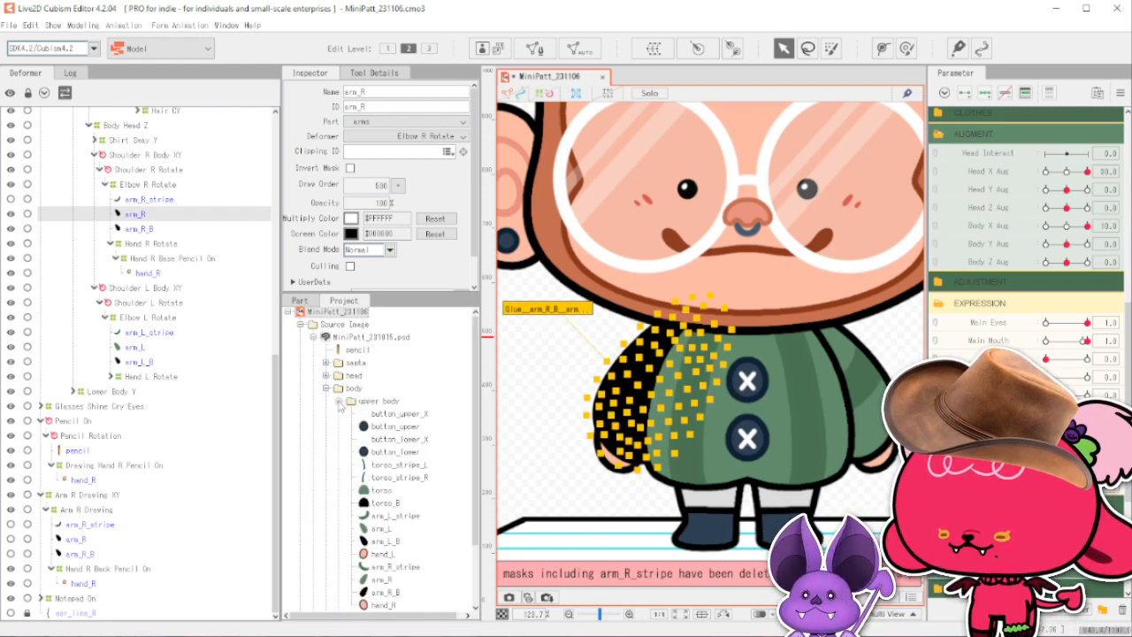
pyautogui.rightClick(389, 532)
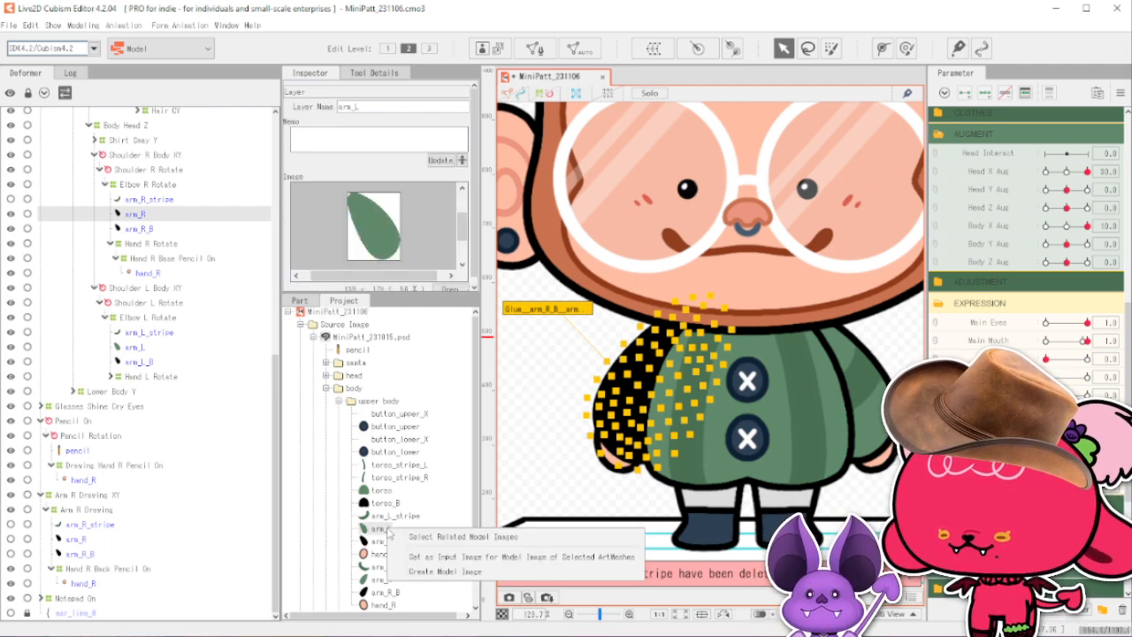
pyautogui.click(455, 557)
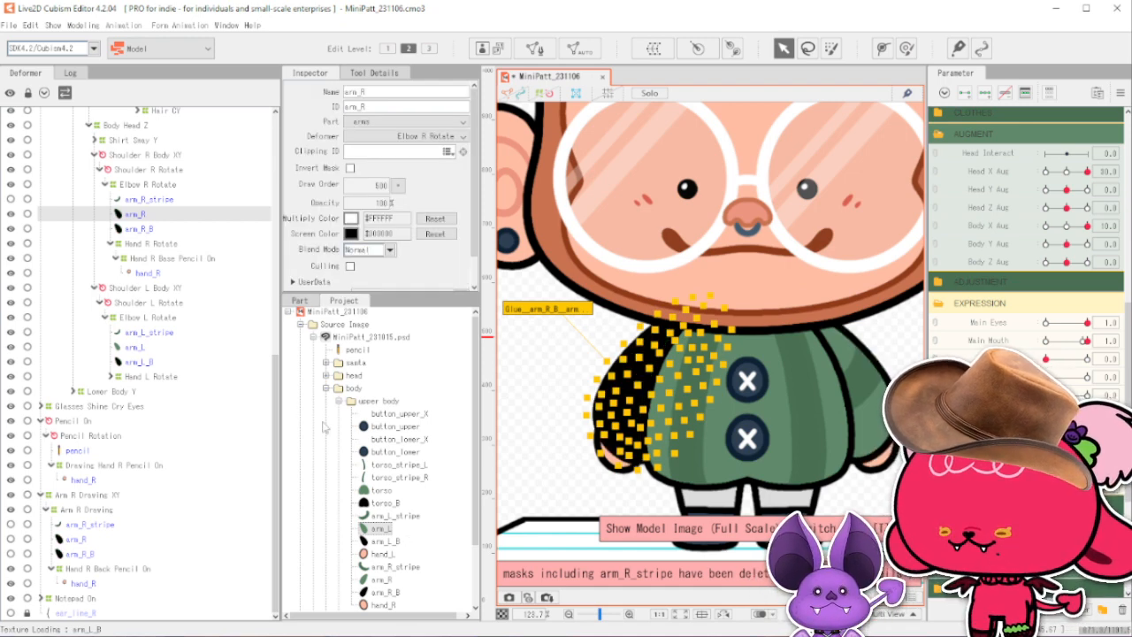
# Set the arm_L model image from the MiniPatt model images as the input image for the selected arm_R mesh.
pyautogui.click(326, 388)
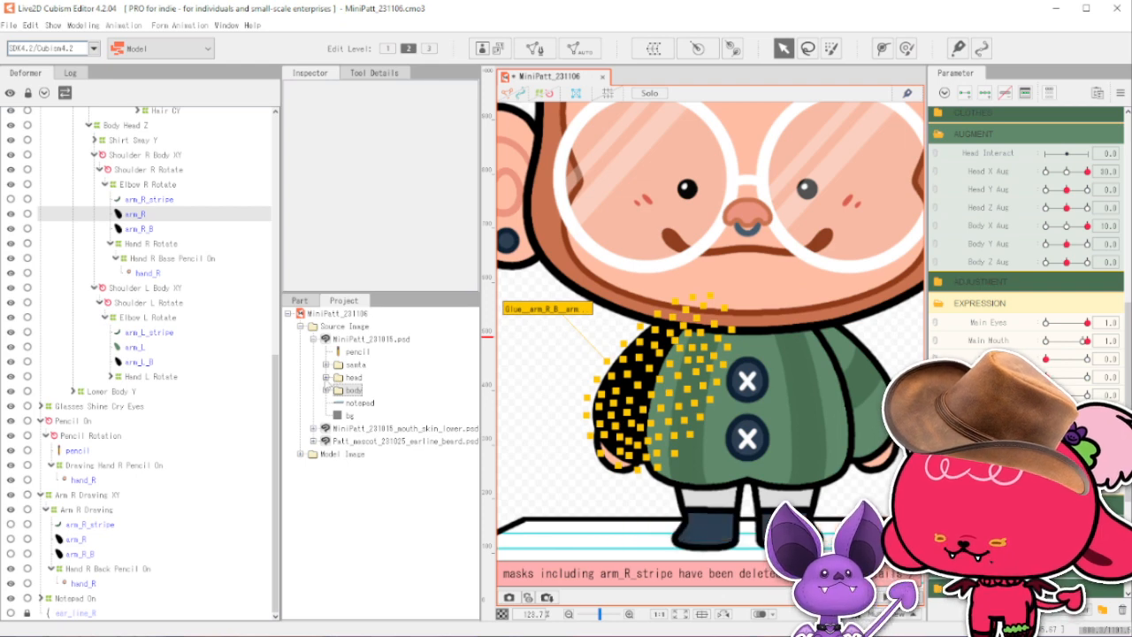
pyautogui.click(302, 454)
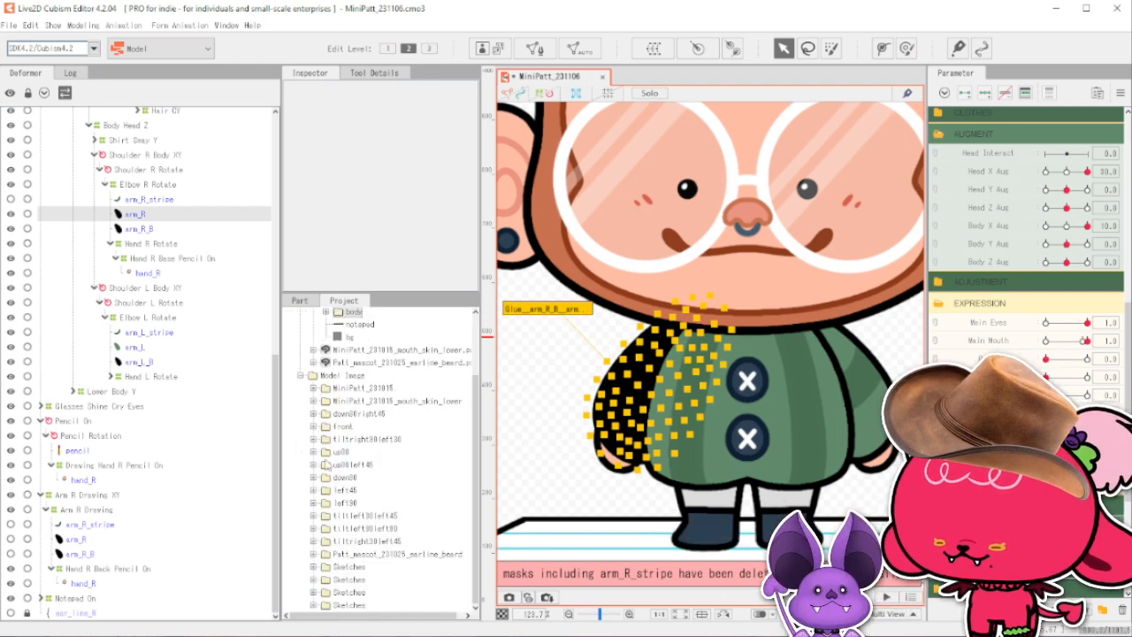
pyautogui.click(314, 389)
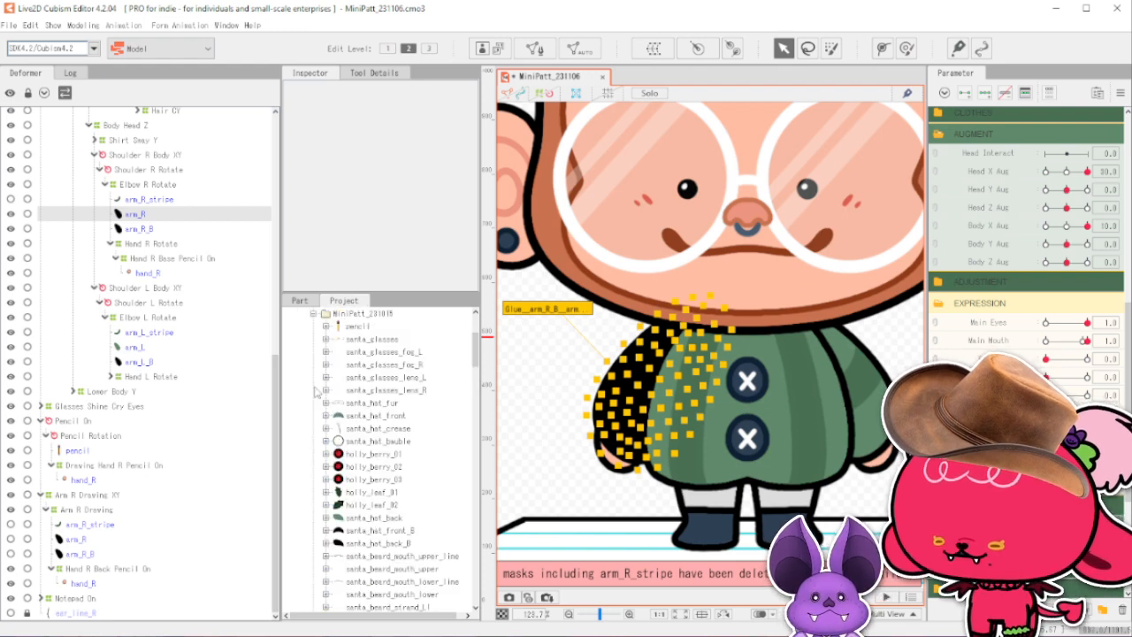
pyautogui.scroll(-15, 316, 392)
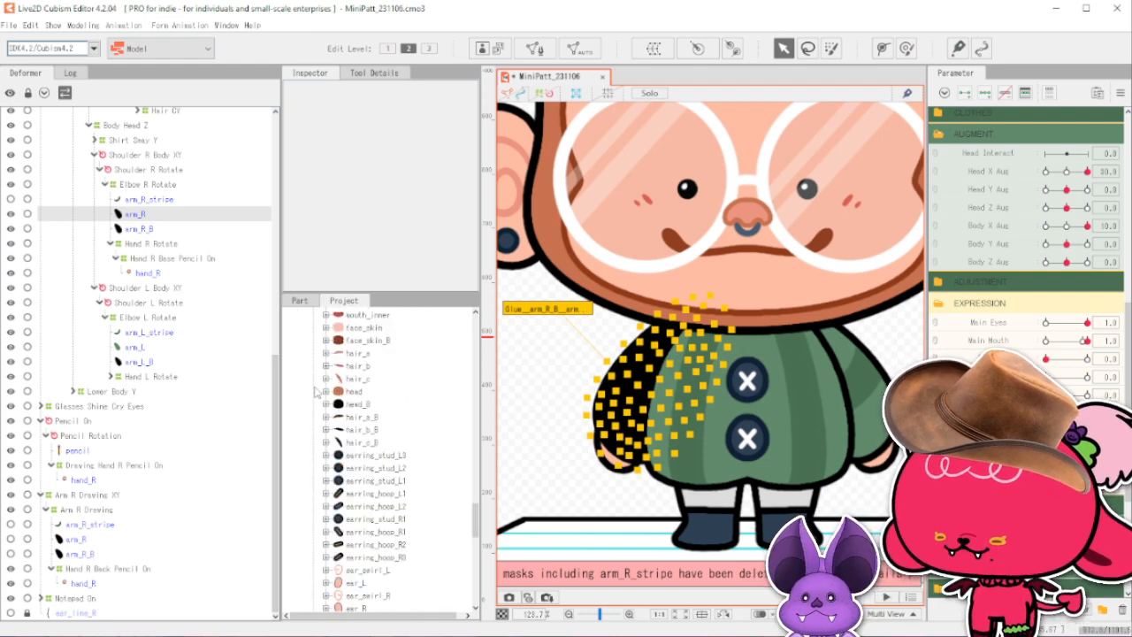
pyautogui.scroll(-7, 316, 392)
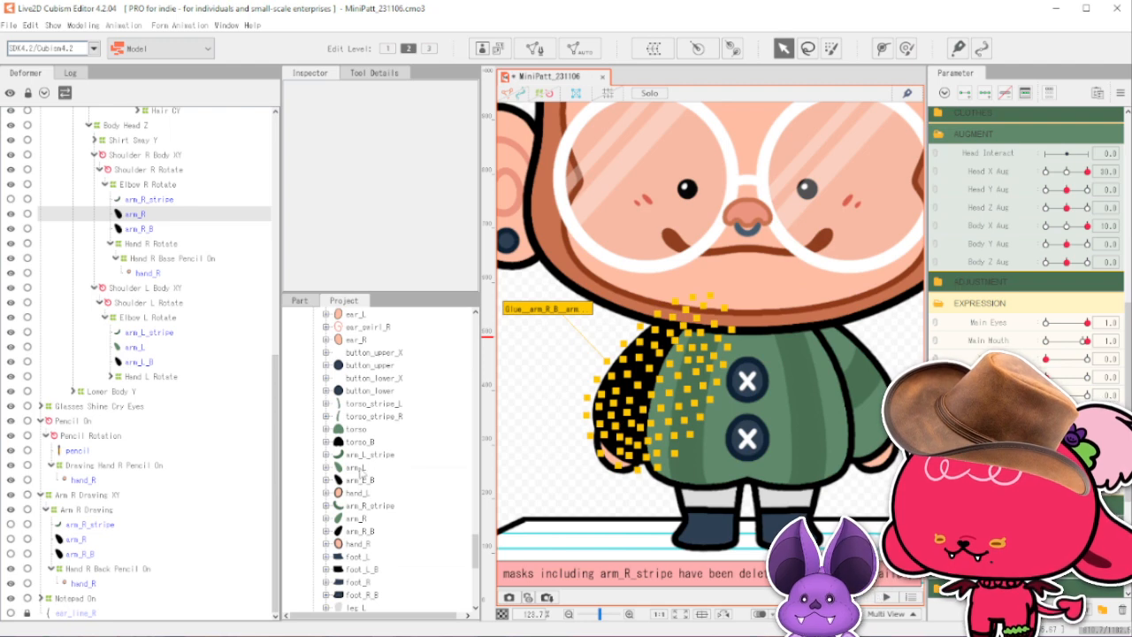
pyautogui.rightClick(360, 473)
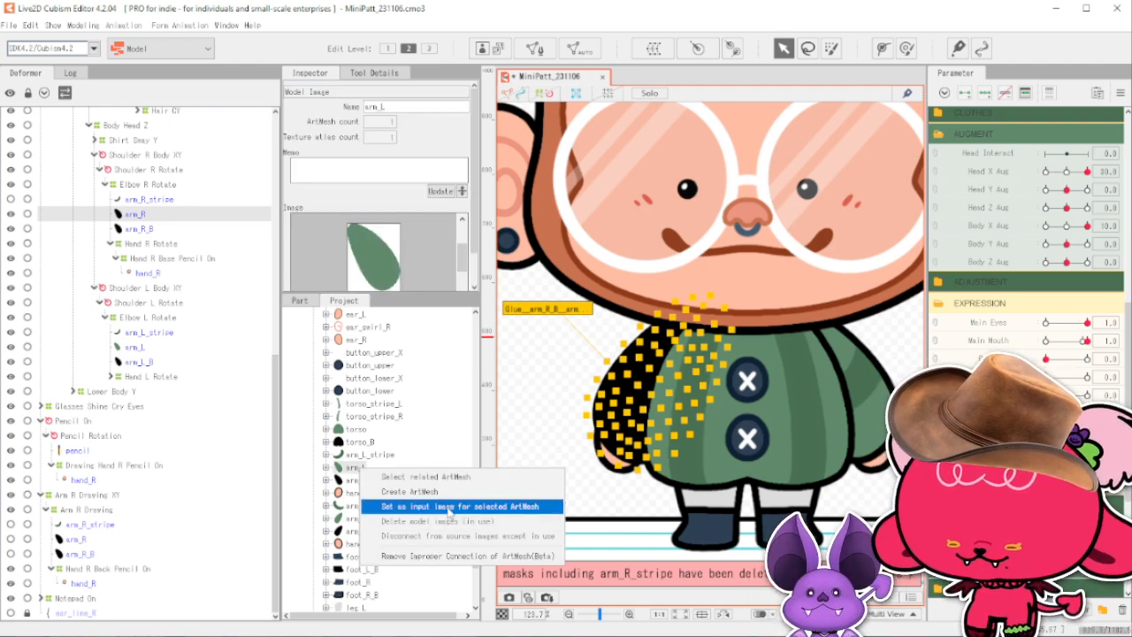
pyautogui.click(462, 618)
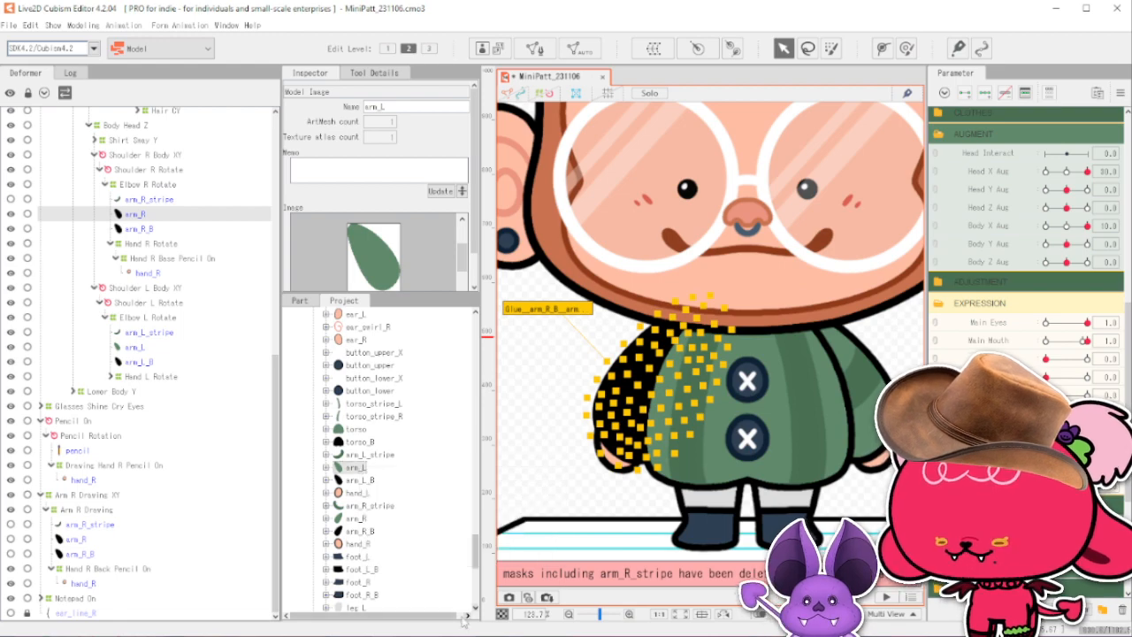
pyautogui.moveTo(479, 565); pyautogui.dragTo(486, 332)
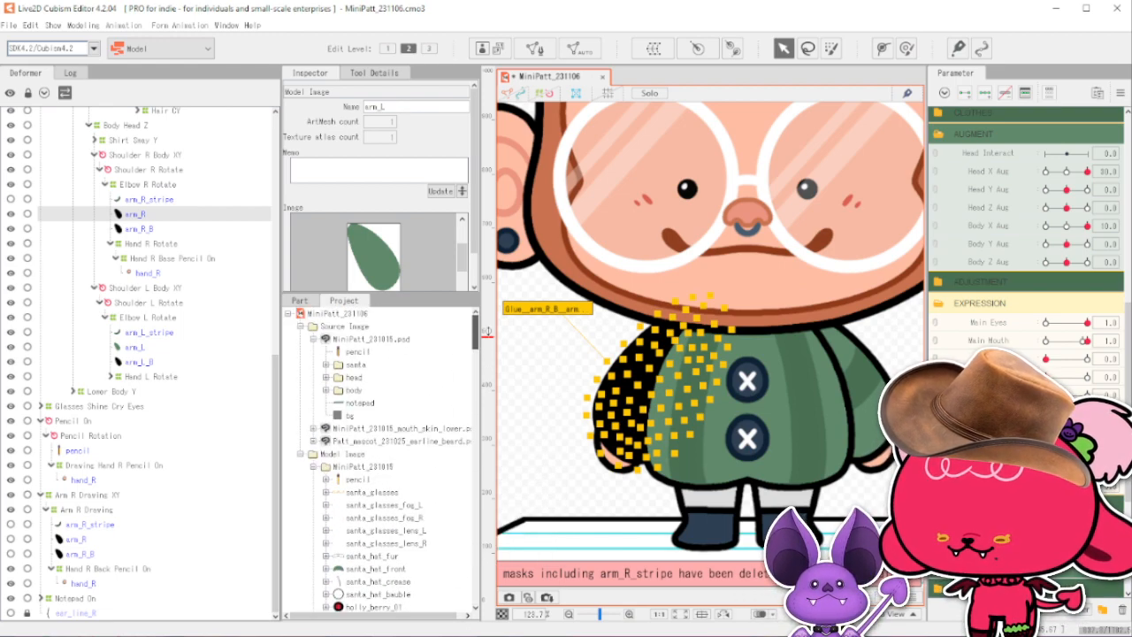
pyautogui.scroll(-15, 403, 444)
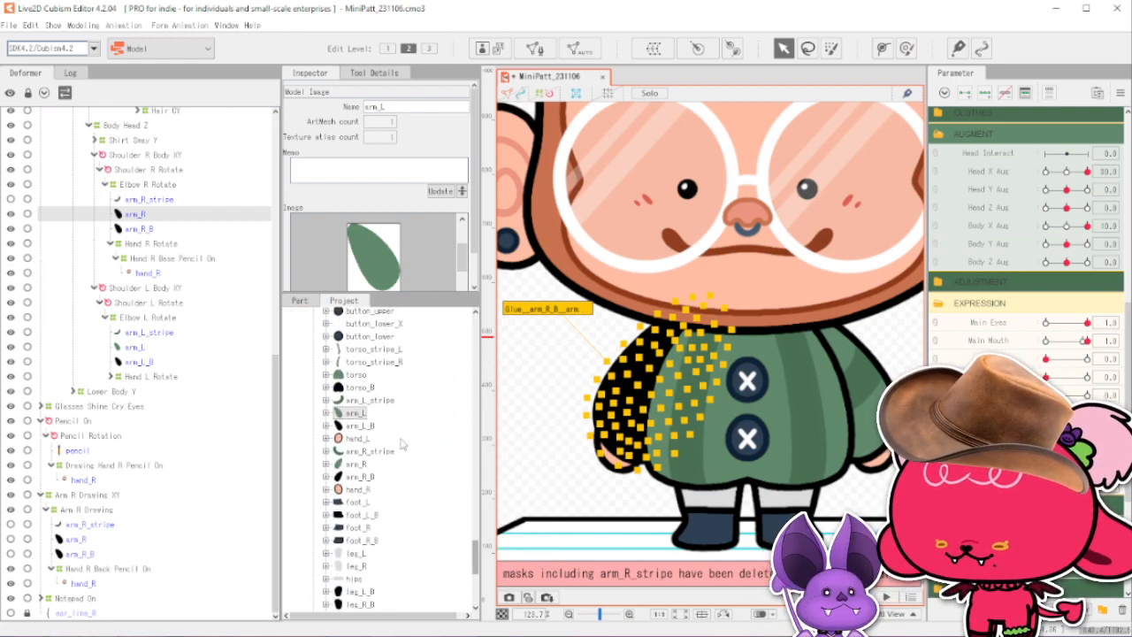
pyautogui.rightClick(364, 412)
pyautogui.click(426, 458)
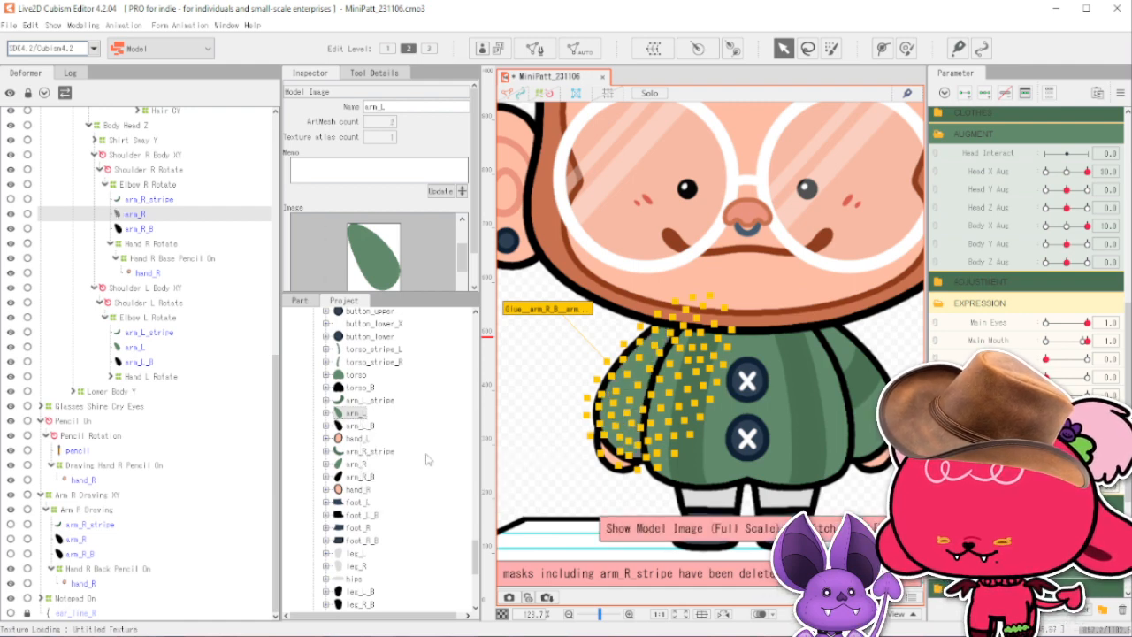
pyautogui.click(582, 521)
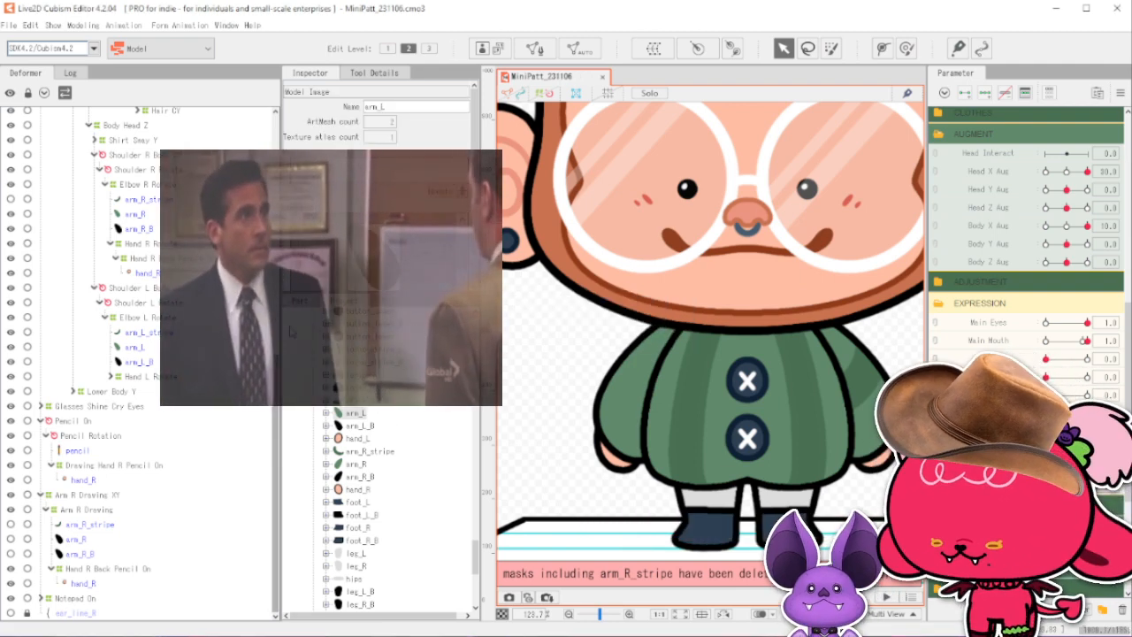
# Show the arm_R_stripe mesh under Elbow R Rotate and set its clipping ID to arm_R.
pyautogui.click(375, 73)
pyautogui.click(319, 73)
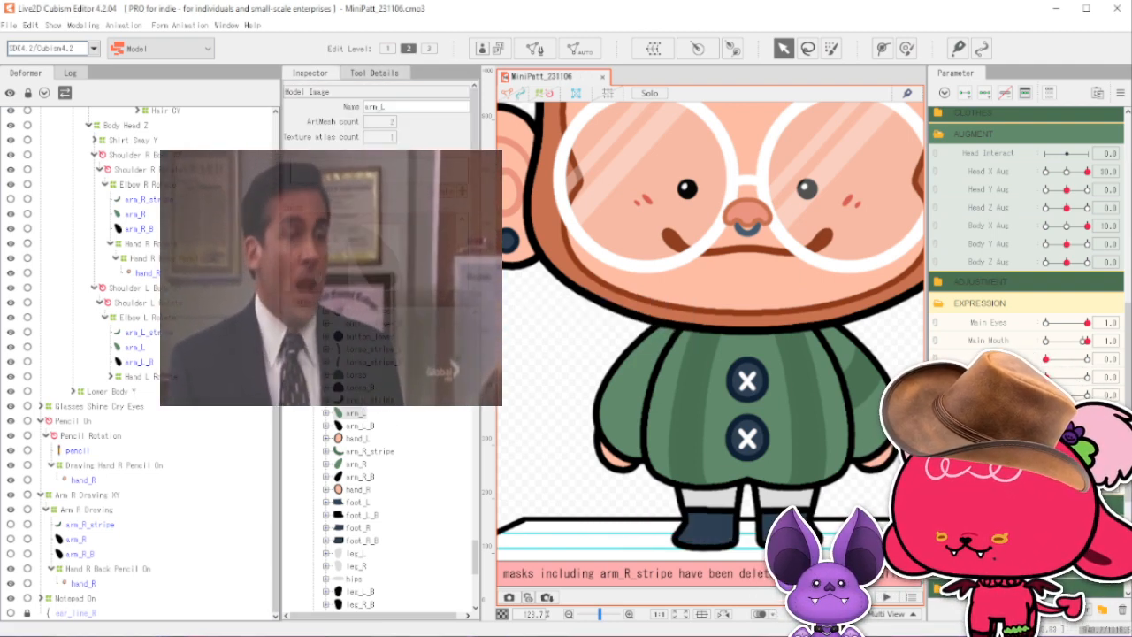
pyautogui.click(302, 301)
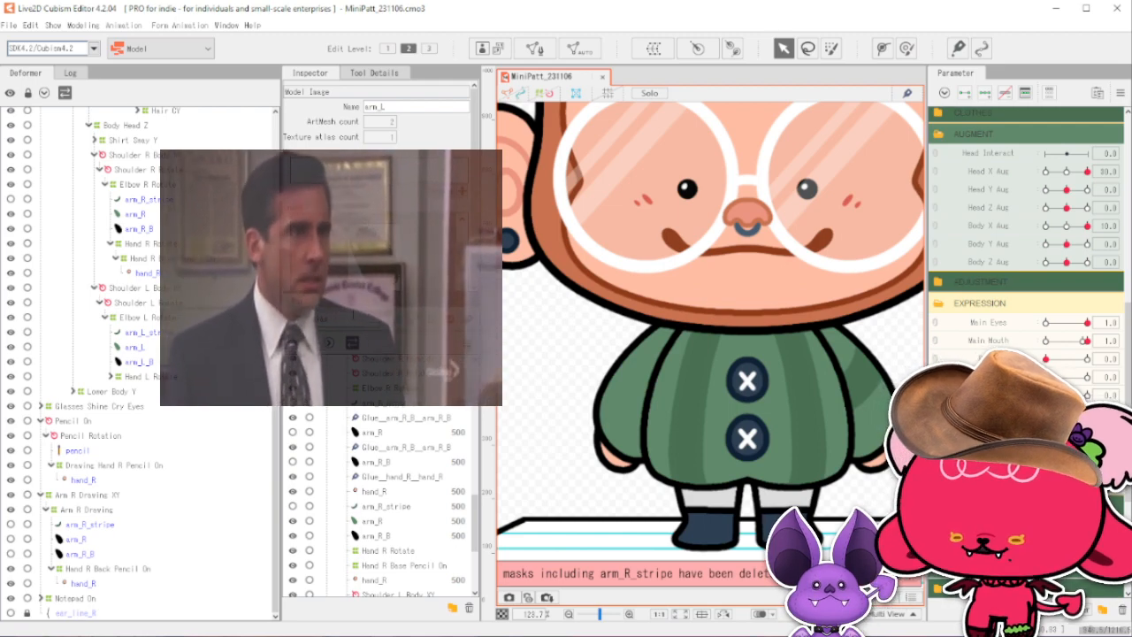
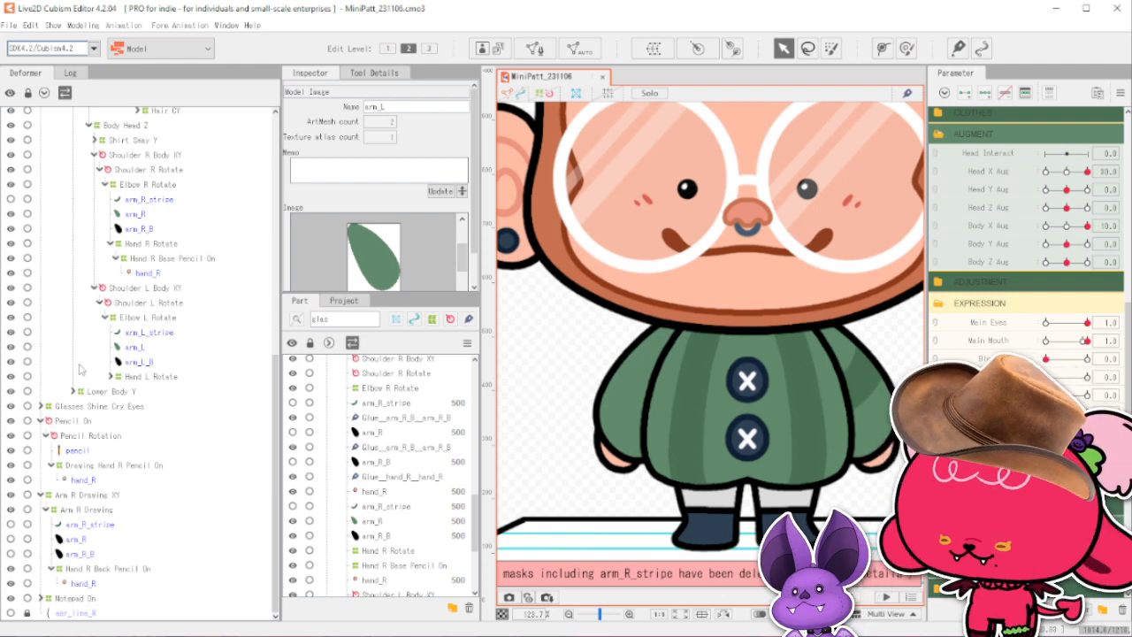
pyautogui.click(14, 202)
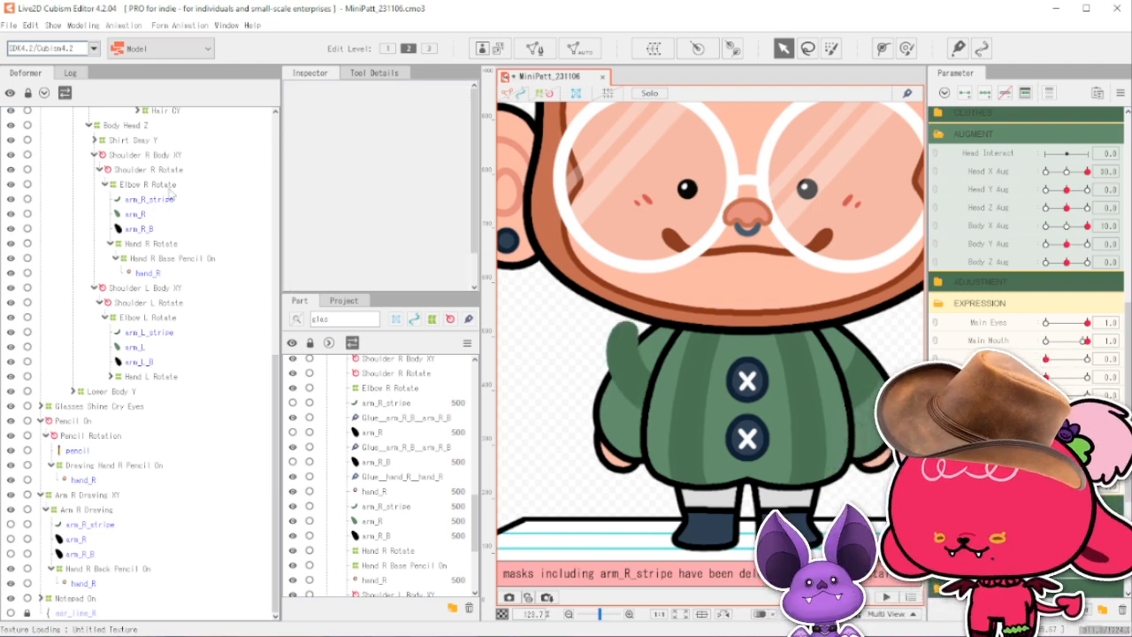
pyautogui.click(147, 200)
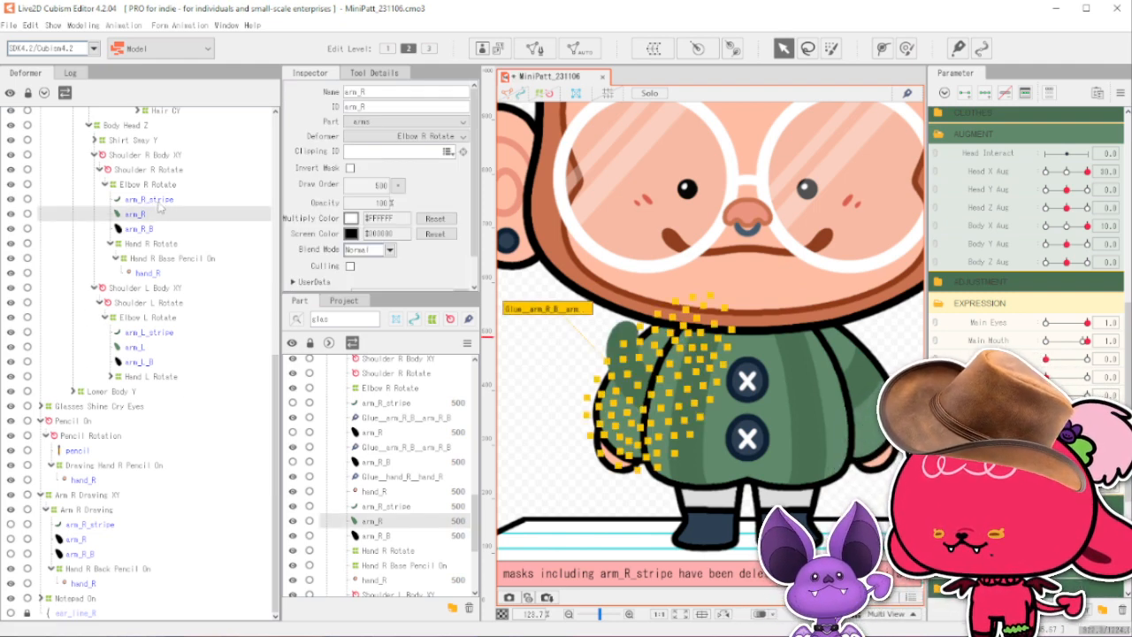
pyautogui.doubleClick(382, 150)
pyautogui.write('arm_R')
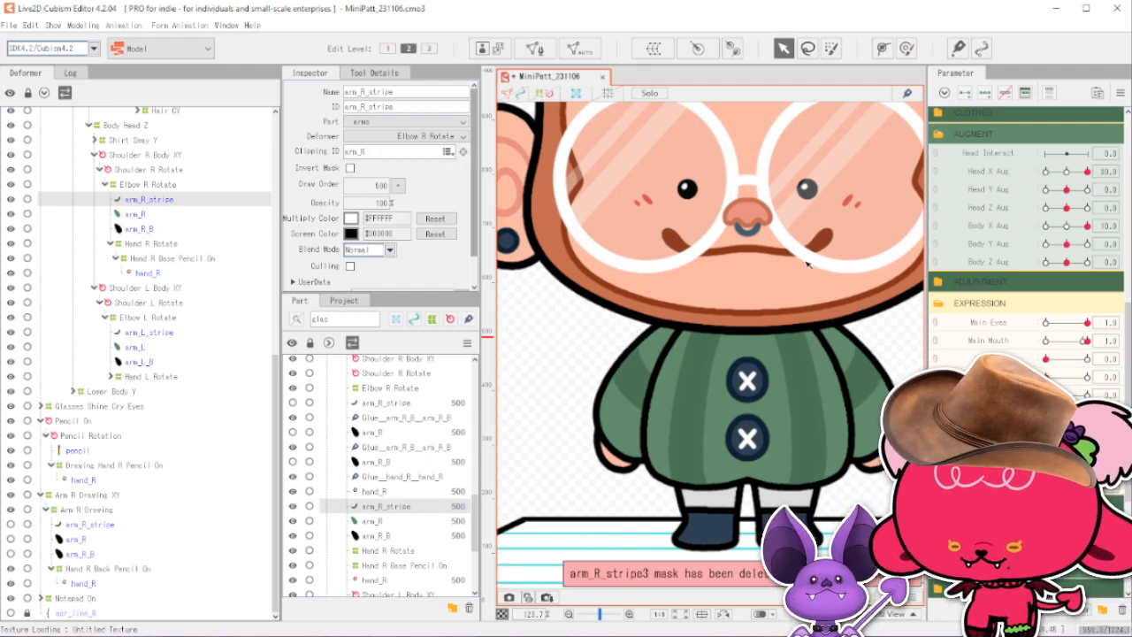
# Check the whole character's right arm in the resting and pencil-drawing poses while varying Body X Aug.
pyautogui.hotkey('ctrl', '0')
pyautogui.scroll(2, 856, 183)
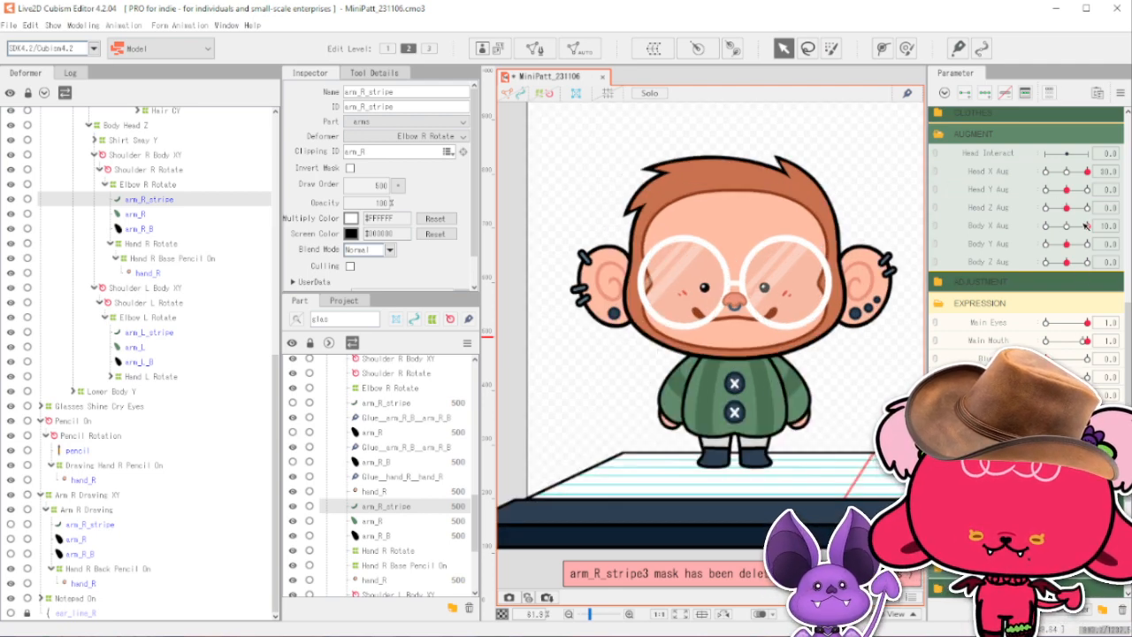
pyautogui.scroll(-5, 1018, 221)
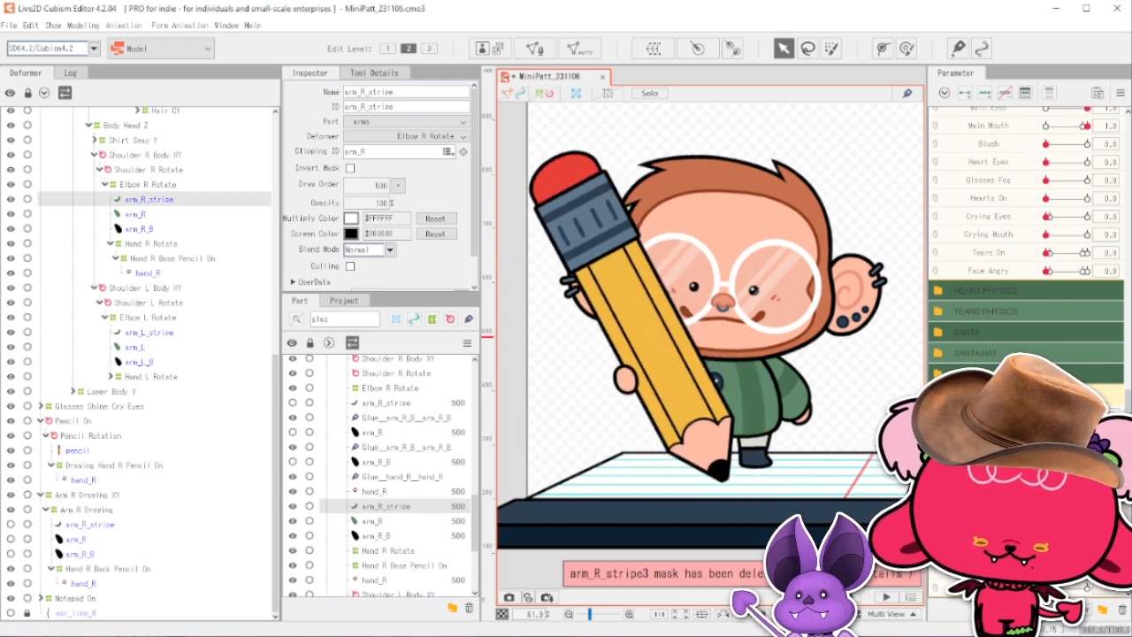
pyautogui.scroll(-5, 1048, 230)
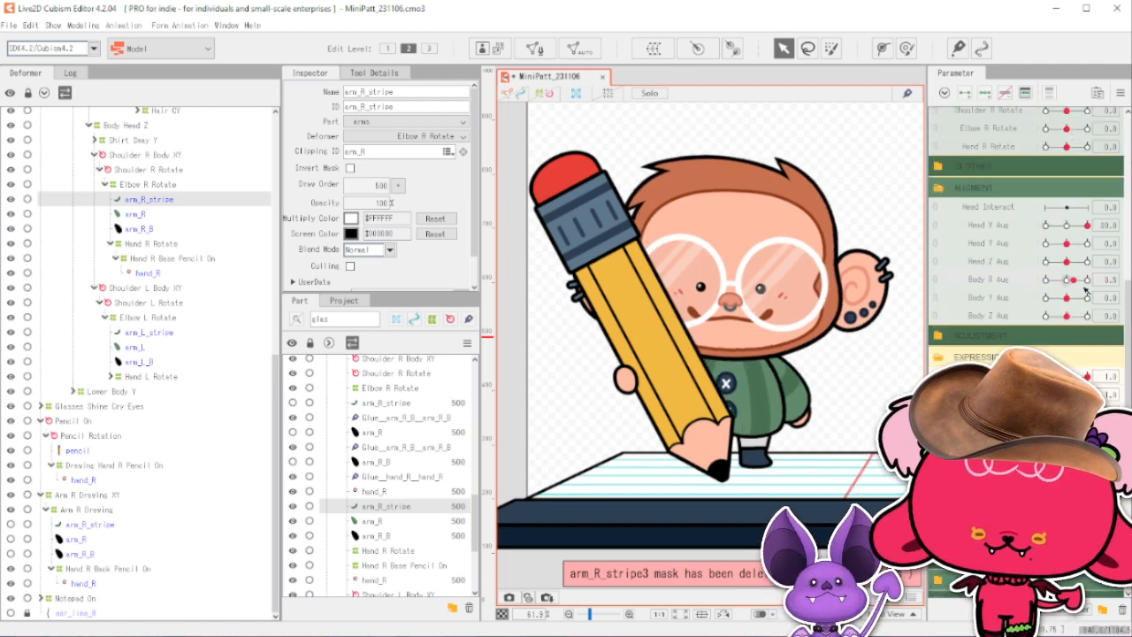
pyautogui.scroll(-5, 1086, 292)
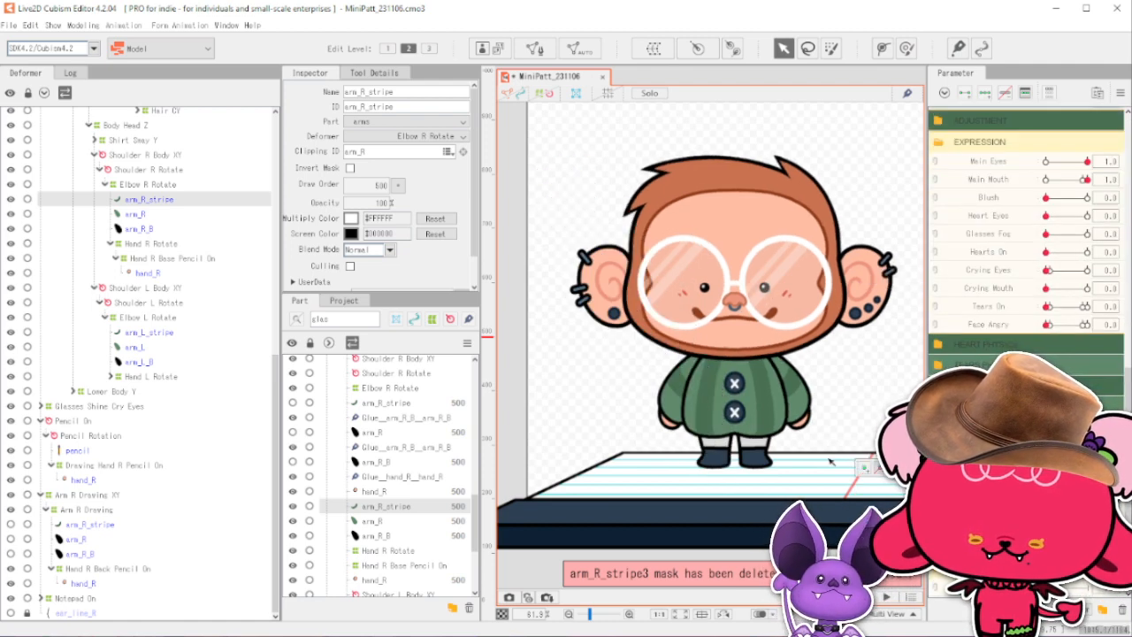
pyautogui.click(682, 389)
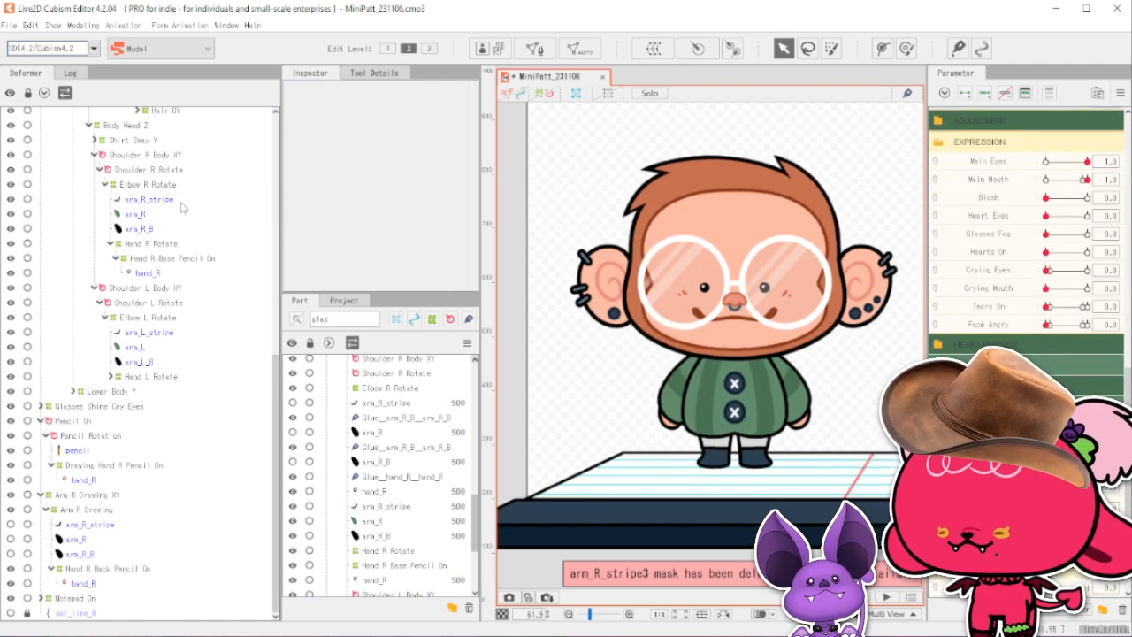
pyautogui.click(147, 229)
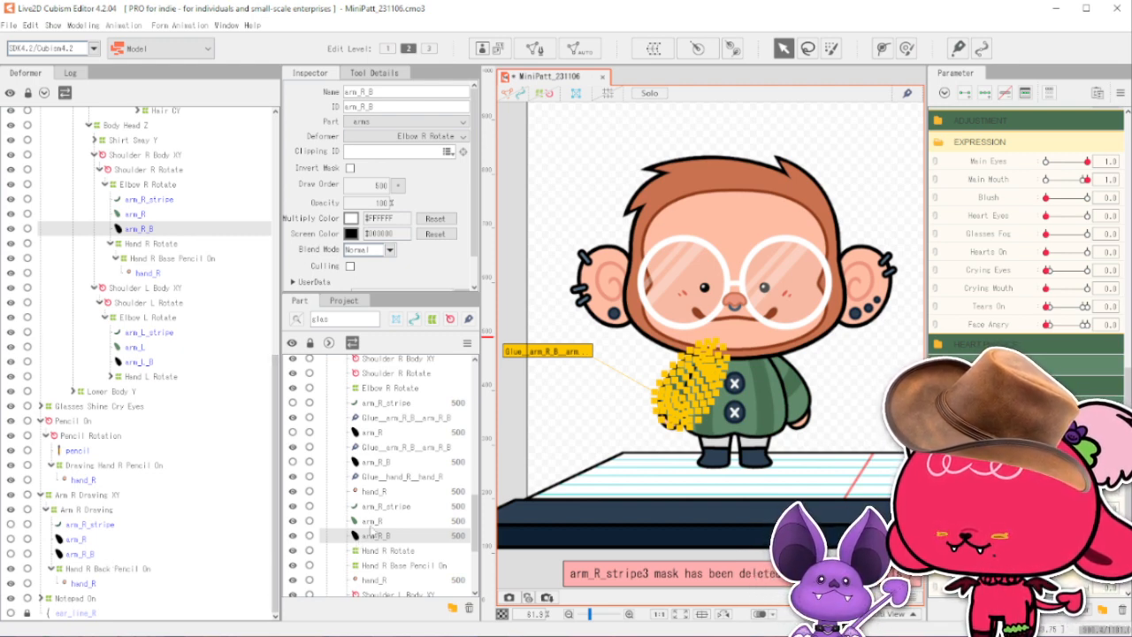
pyautogui.click(431, 447)
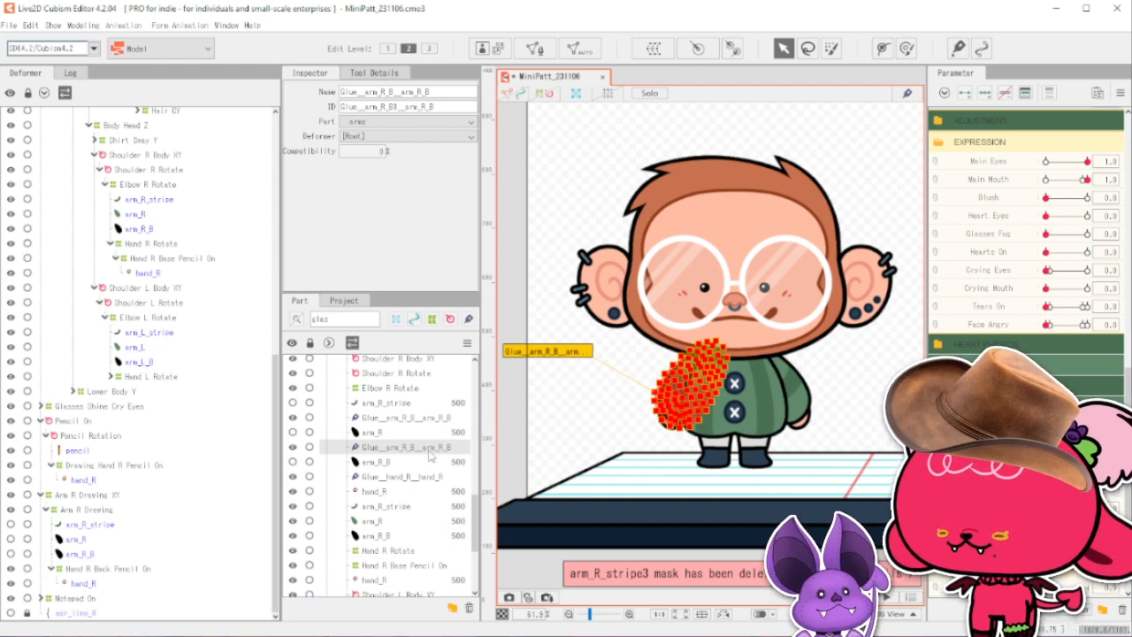
pyautogui.click(412, 536)
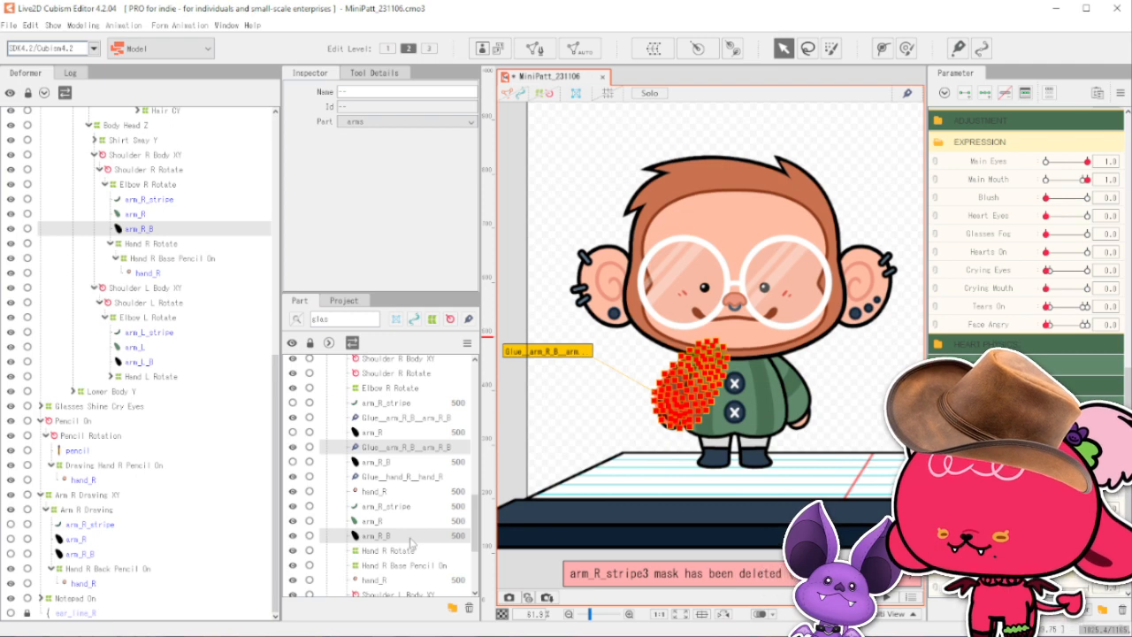
# Review the clipping mask problem and delete the arm_R_stripe mesh under Arm R Drawing whose clipping source is missing.
pyautogui.click(597, 575)
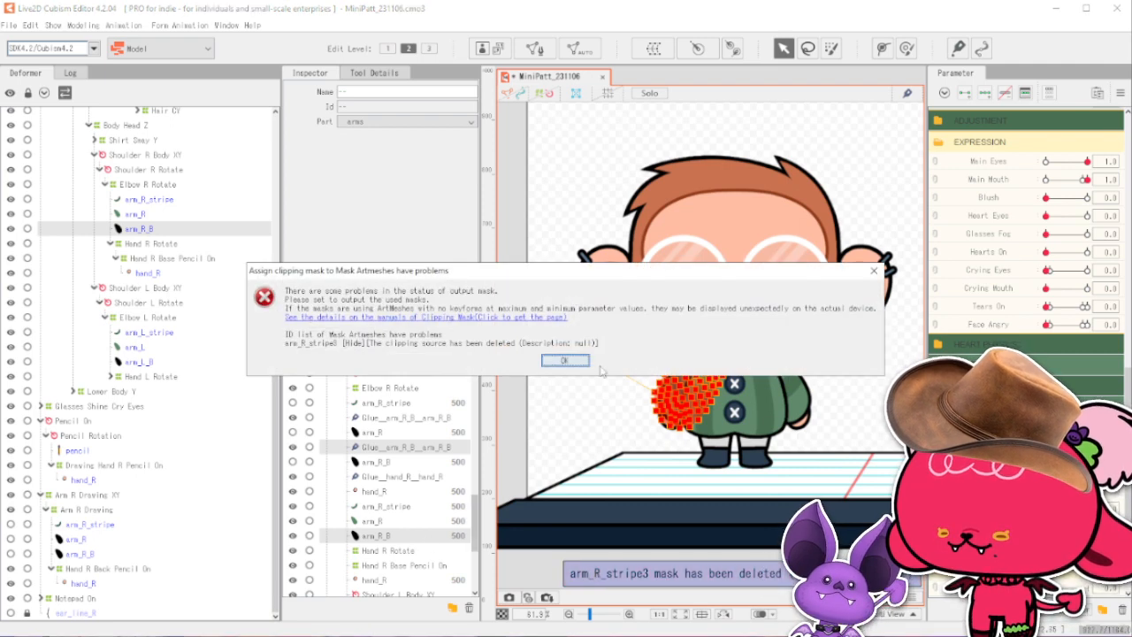
pyautogui.click(552, 361)
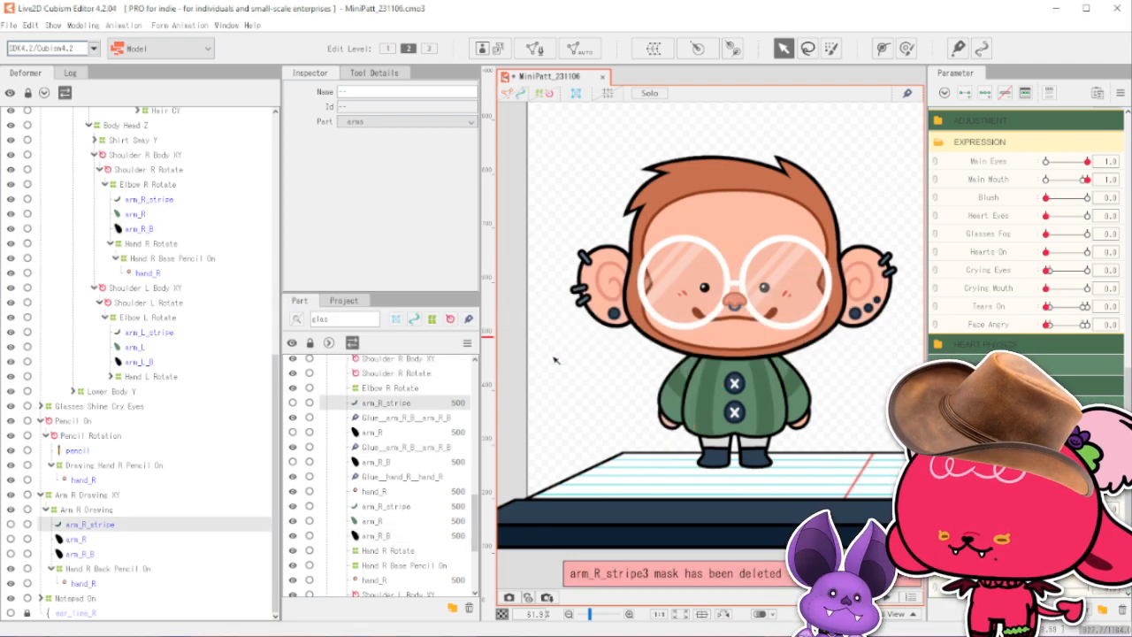
pyautogui.click(99, 526)
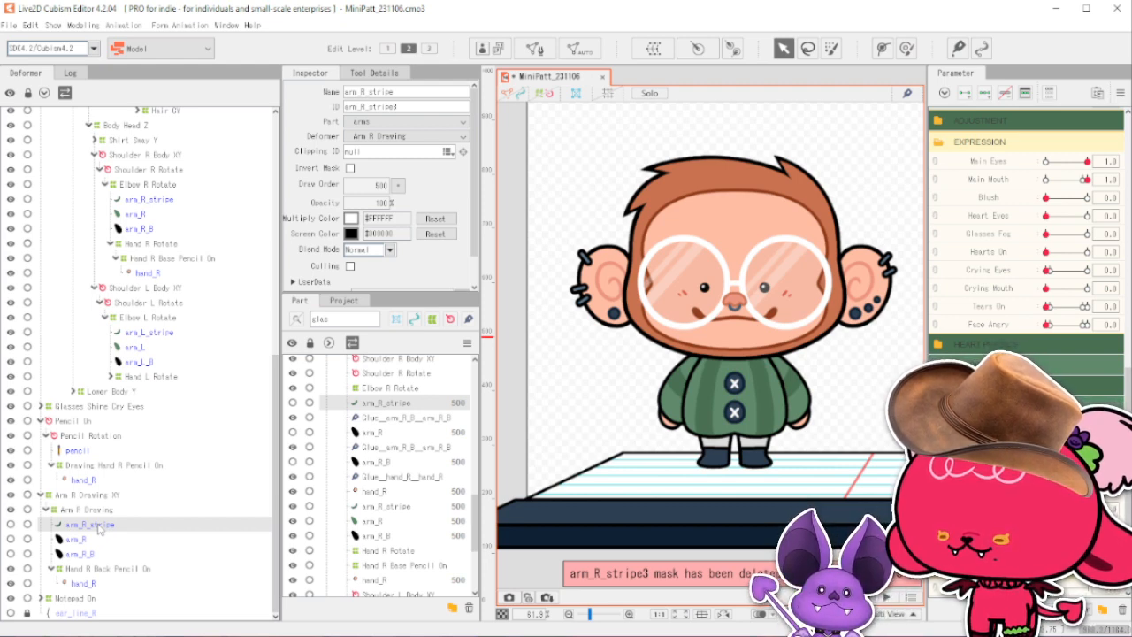
pyautogui.press('Delete')
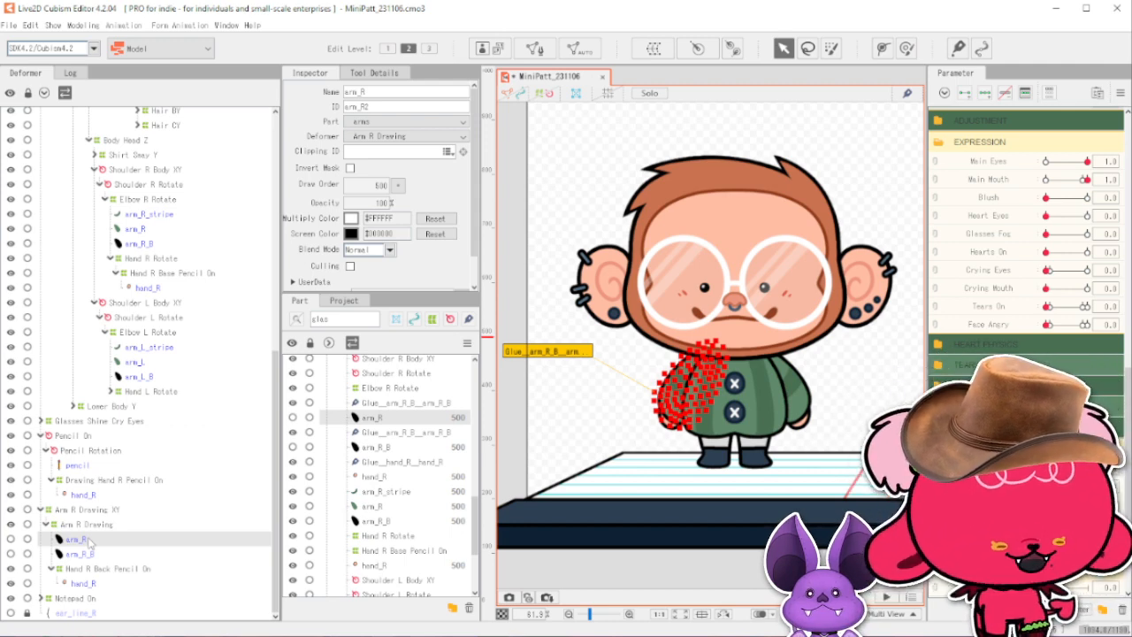
# Duplicate the arm_R_B meshes under Elbow R Rotate and Arm R Drawing together with the glue that joins them.
pyautogui.click(115, 556)
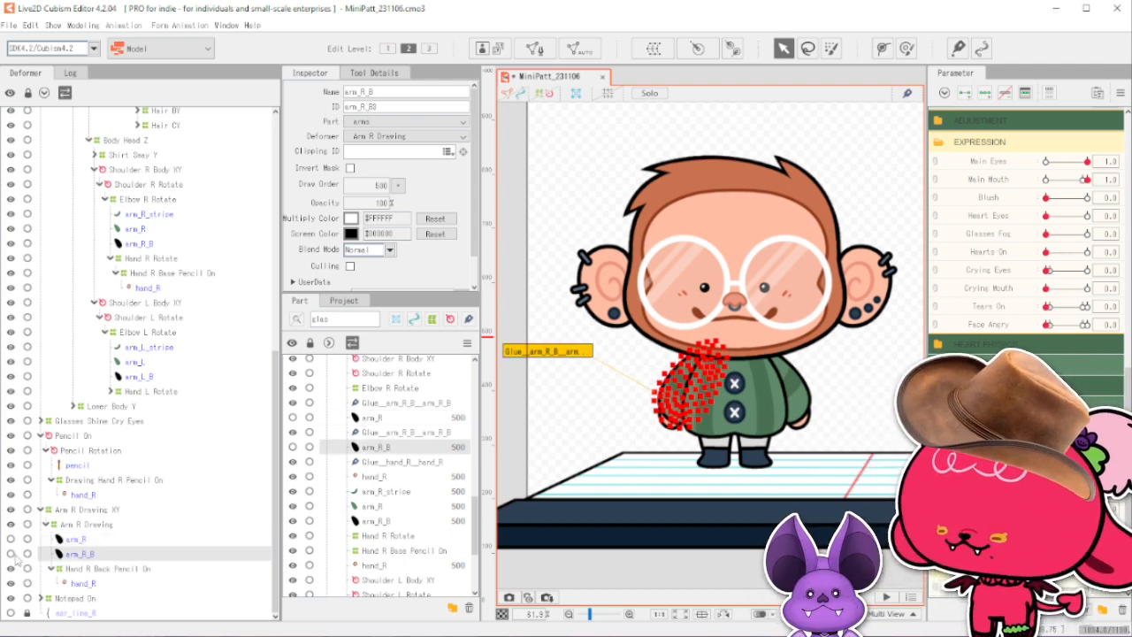
pyautogui.click(109, 540)
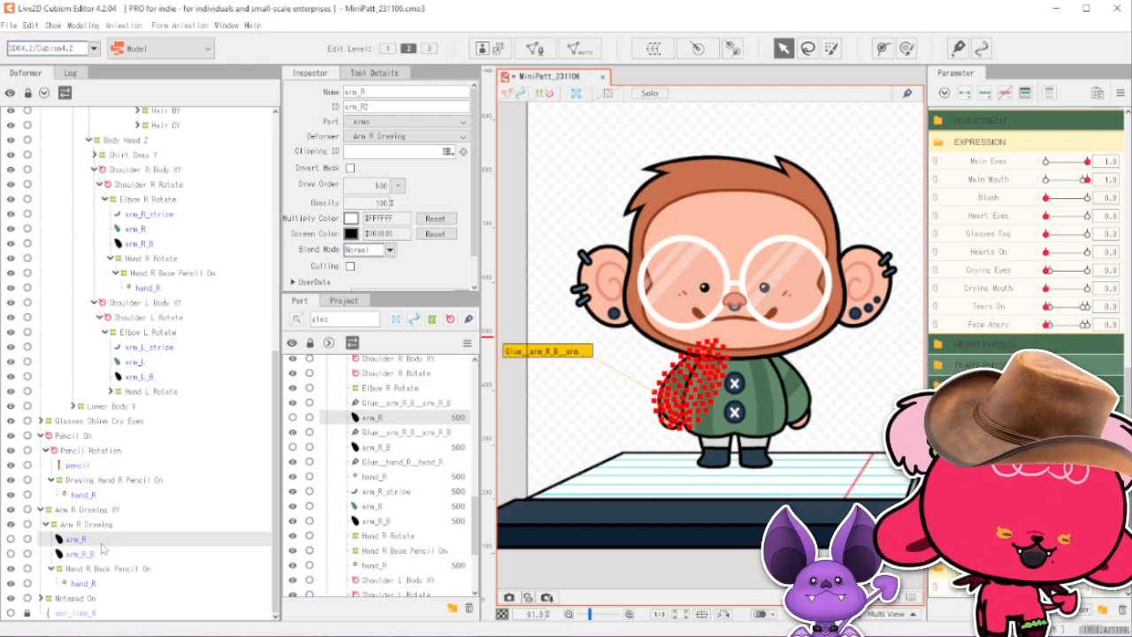
pyautogui.click(114, 555)
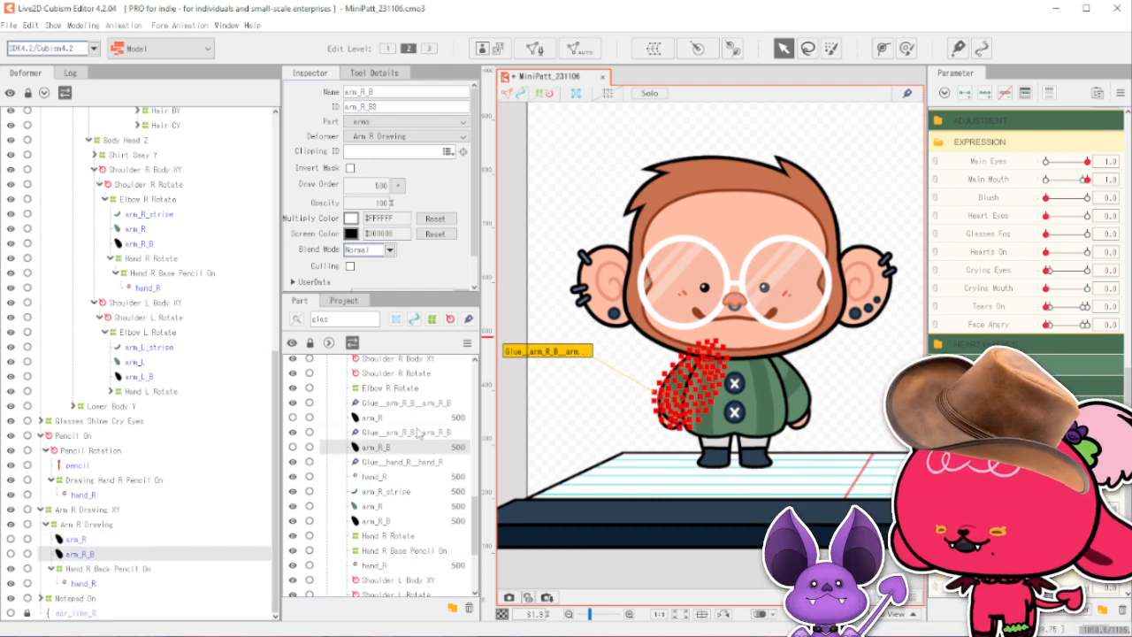
pyautogui.click(401, 522)
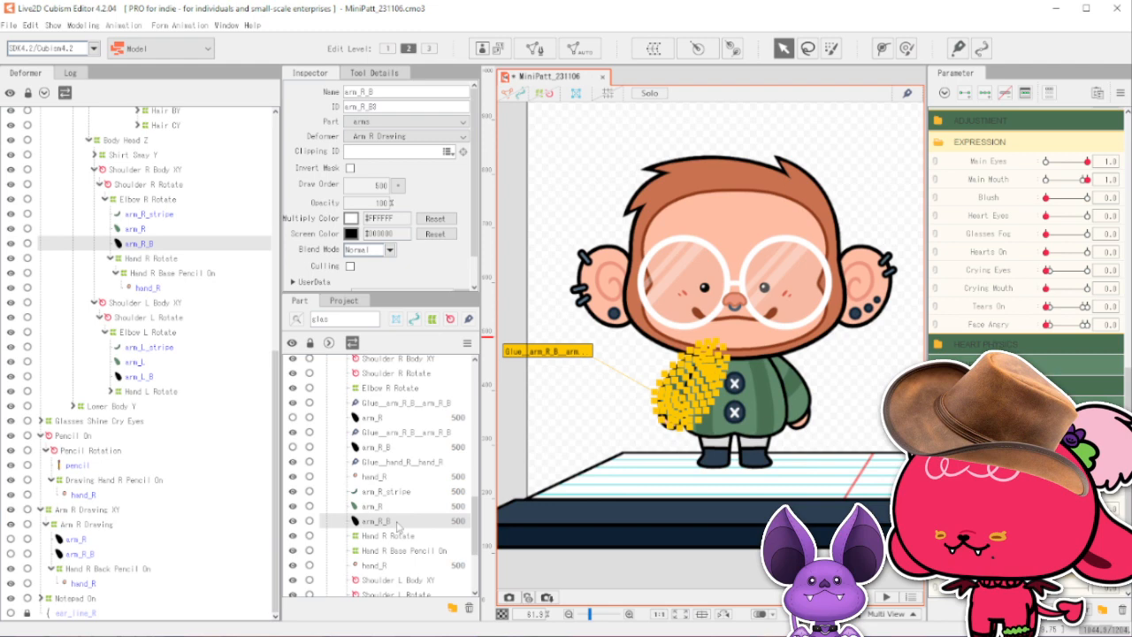
pyautogui.keyDown('ctrl'); pyautogui.click(407, 448); pyautogui.keyUp('ctrl')
pyautogui.keyDown('ctrl'); pyautogui.click(413, 436); pyautogui.keyUp('ctrl')
pyautogui.scroll(5, 717, 378)
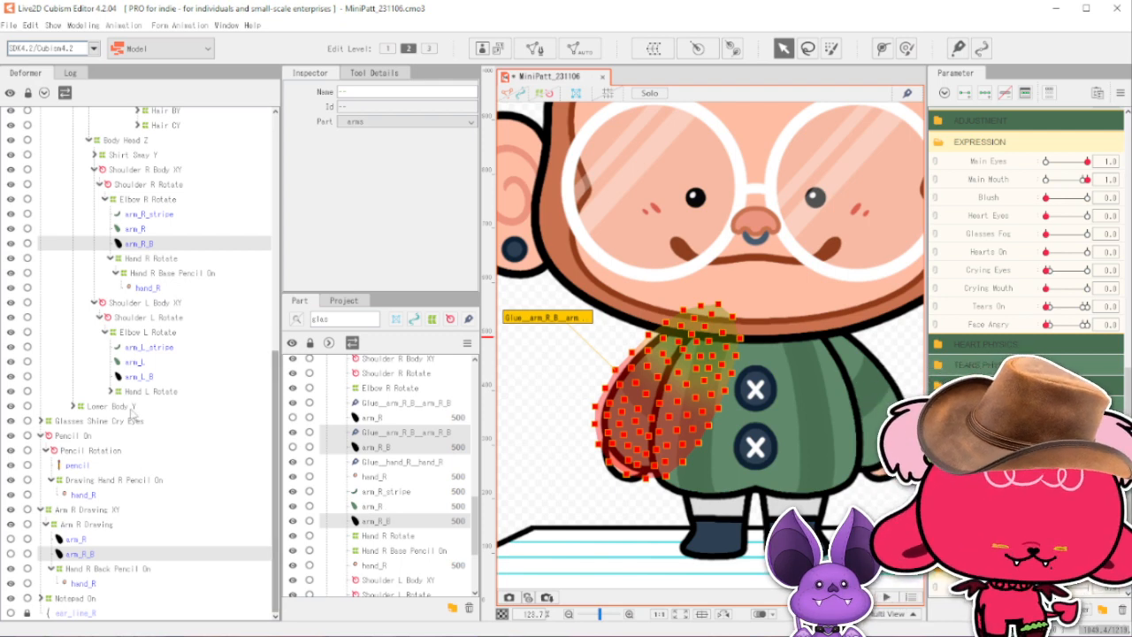
pyautogui.click(398, 523)
pyautogui.keyDown('ctrl'); pyautogui.click(410, 447); pyautogui.keyUp('ctrl')
pyautogui.keyDown('ctrl'); pyautogui.click(417, 433); pyautogui.keyUp('ctrl')
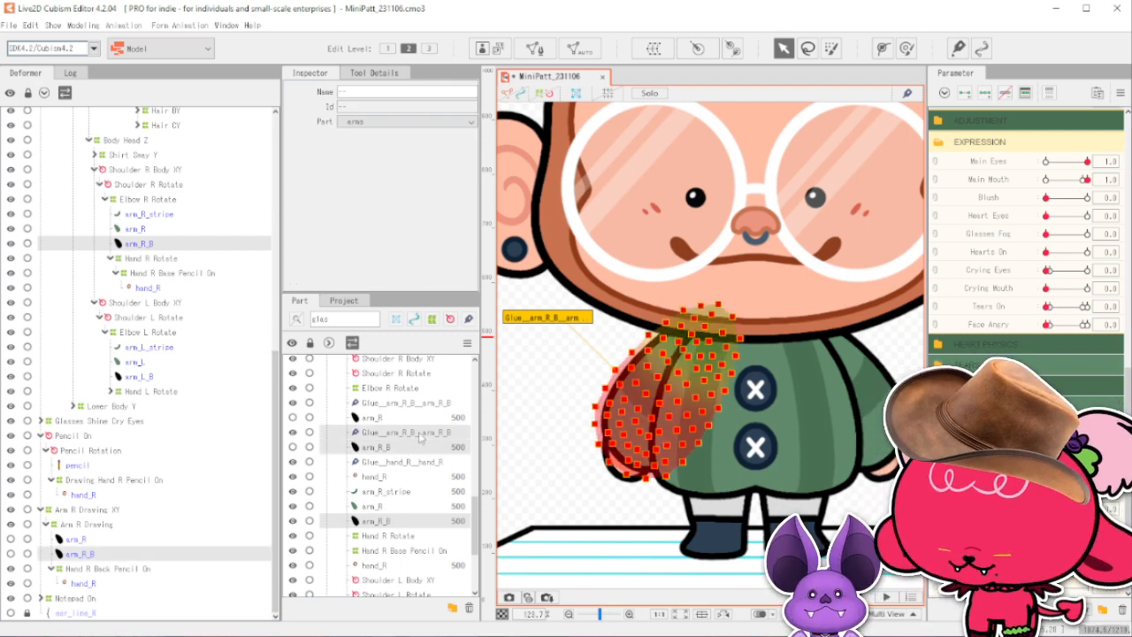
pyautogui.hotkey('ctrl', 'c')
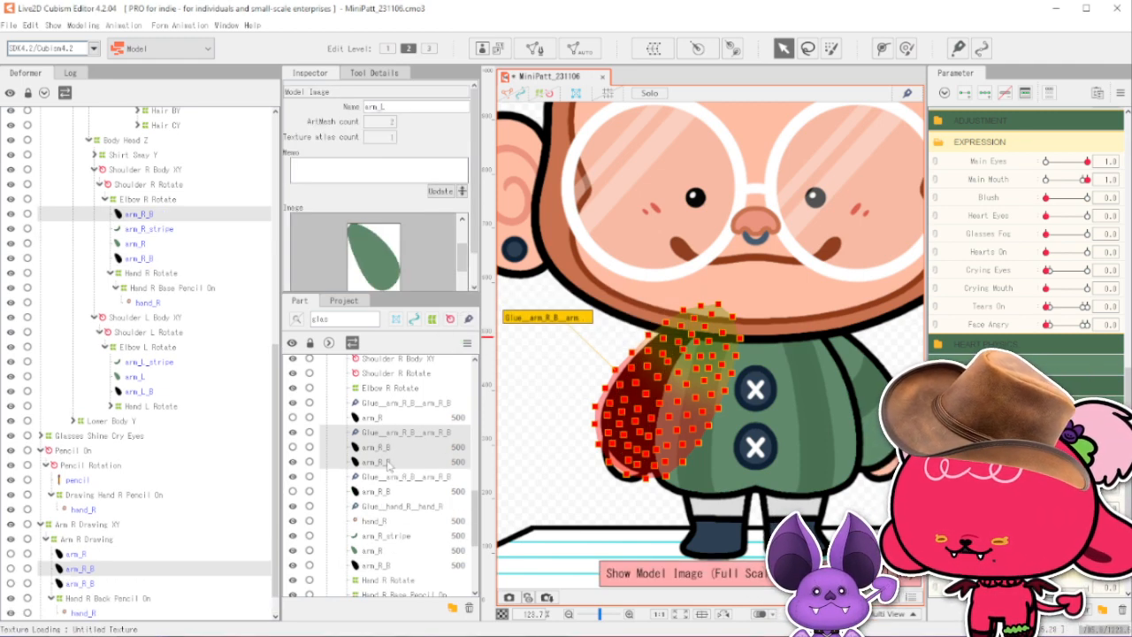
# Rename the duplicated arm_R_B mesh under Arm R Drawing as arm_R_stripe.
pyautogui.click(95, 571)
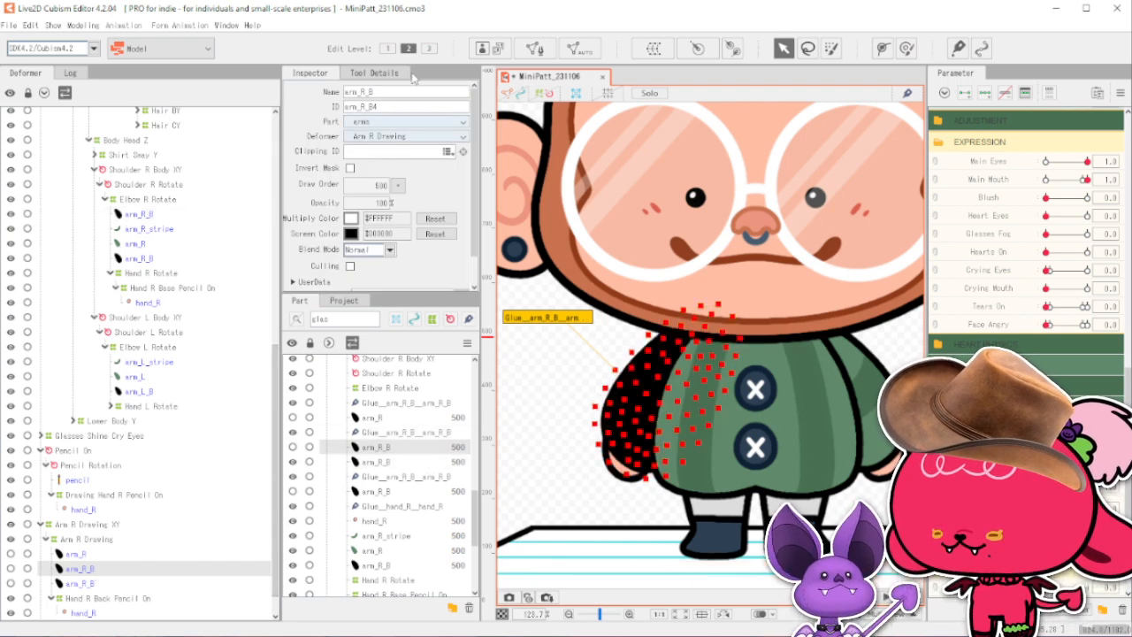
pyautogui.doubleClick(422, 92)
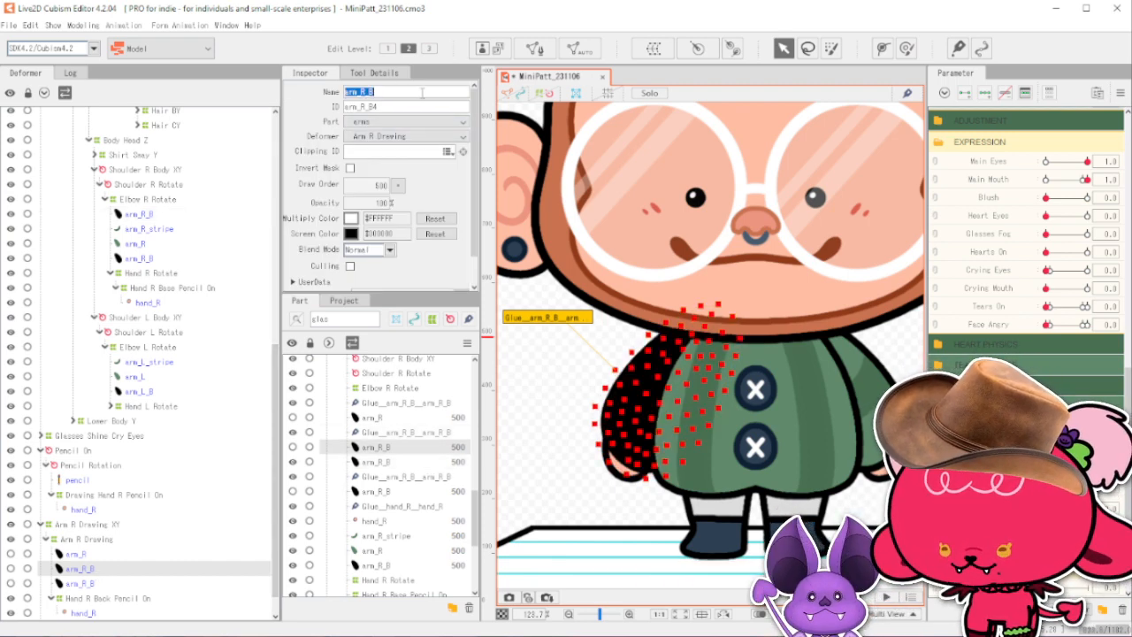
pyautogui.press('End')
pyautogui.press('BackSpace')
pyautogui.write('stripe')
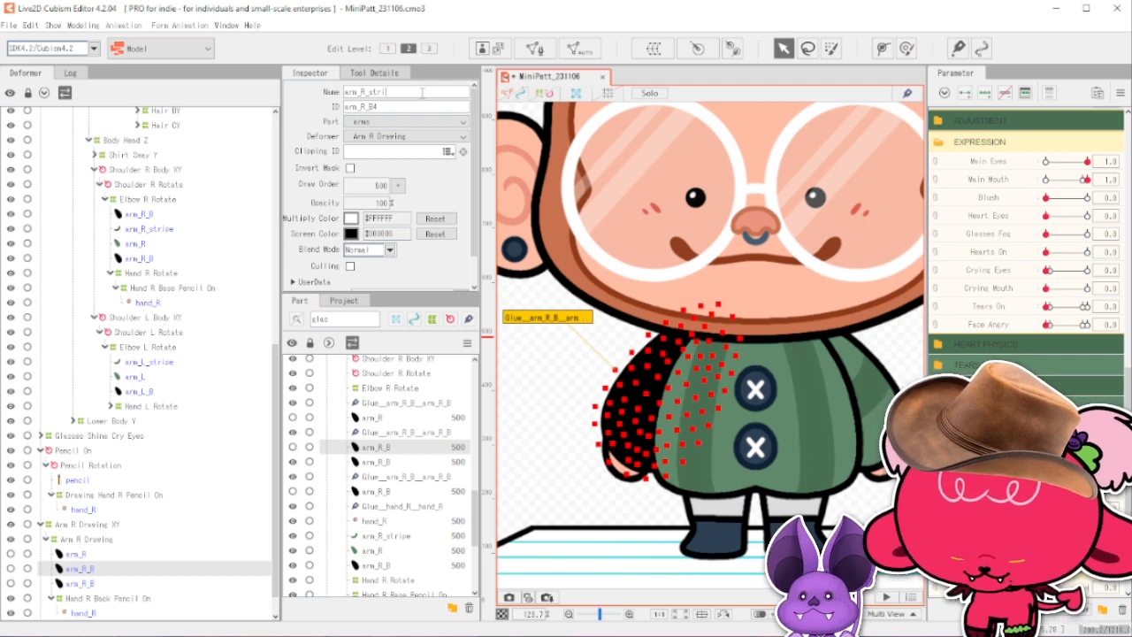
pyautogui.press('Return')
# Try to set the ID of the renamed mesh under Arm R Drawing to arm_R_stripe.
pyautogui.doubleClick(412, 106)
pyautogui.press('End')
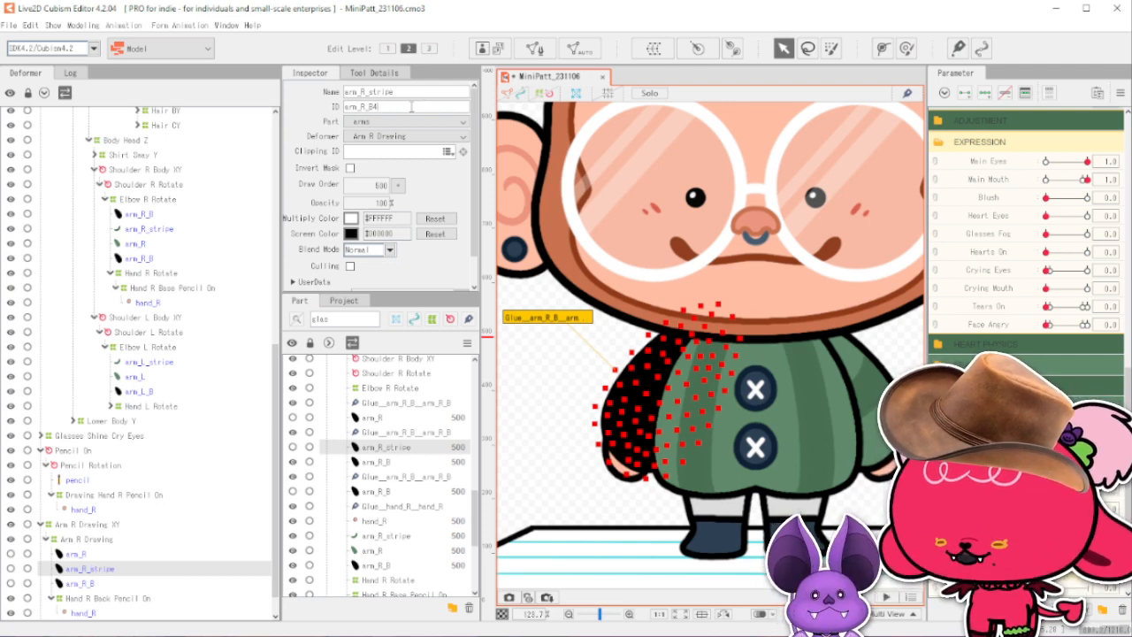
pyautogui.press('BackSpace')
pyautogui.press('BackSpace')
pyautogui.write('stripe')
pyautogui.press('Return')
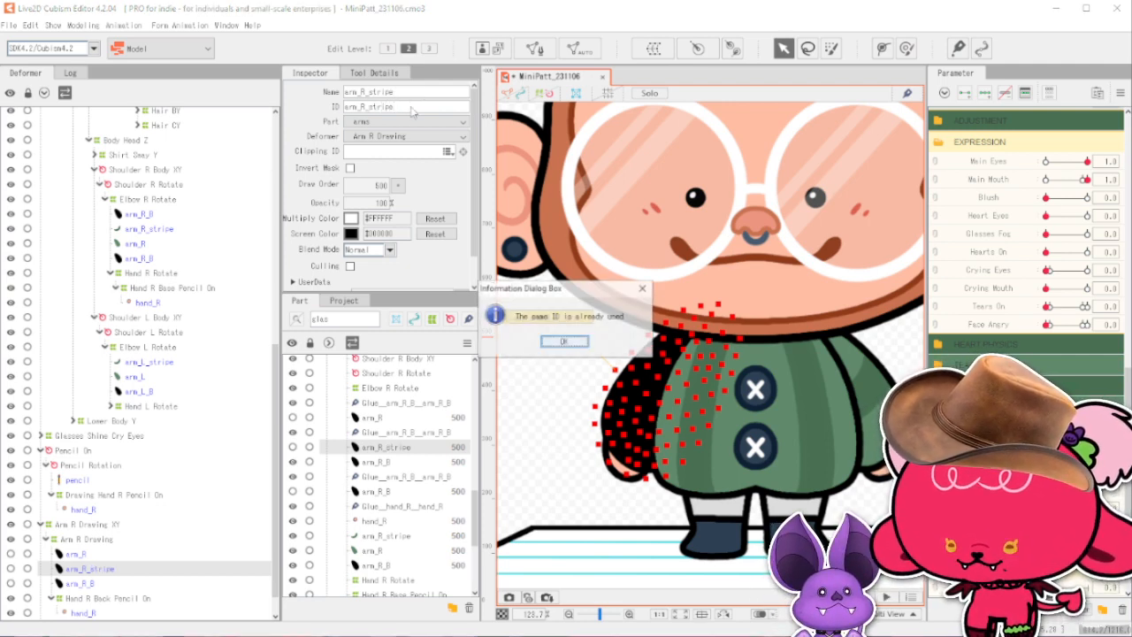
pyautogui.click(550, 343)
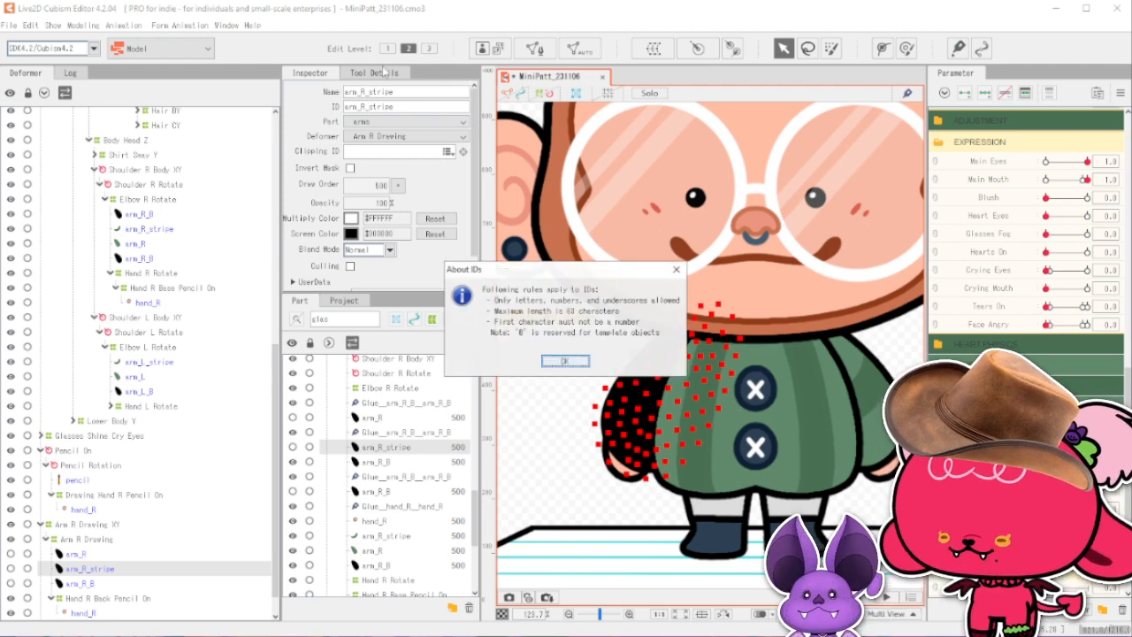
# Dismiss the ID rules notice and set the ID of the arm_R_stripe mesh under Arm R Drawing to arm_R_stripe2.
pyautogui.click(562, 368)
pyautogui.doubleClick(423, 107)
pyautogui.press('End')
pyautogui.press('BackSpace')
pyautogui.press('BackSpace')
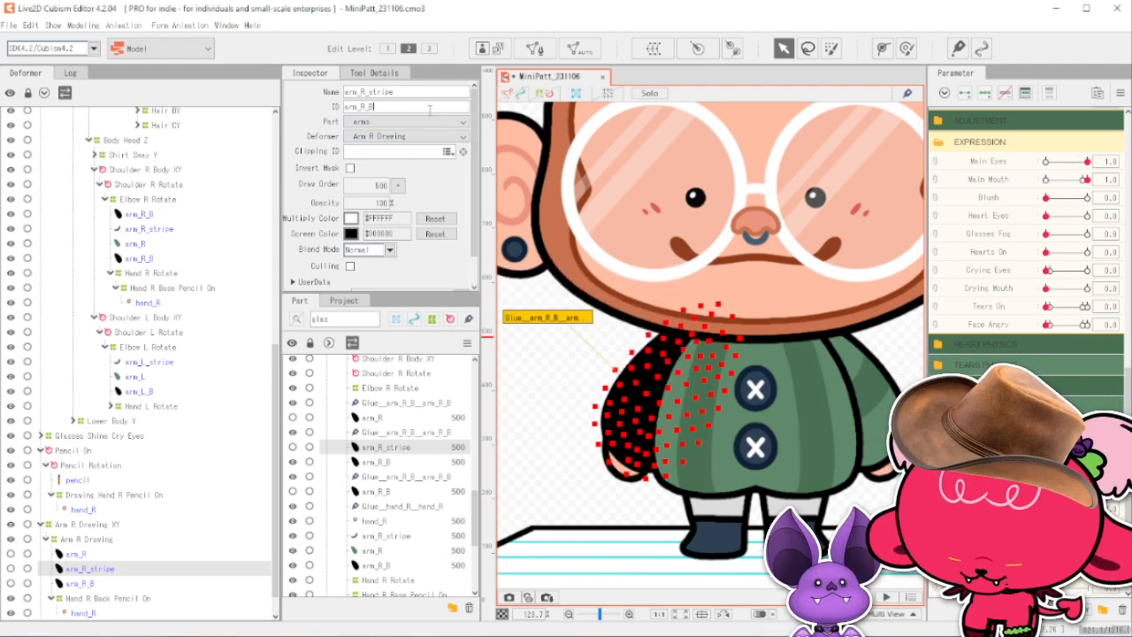
pyautogui.write('stripe2')
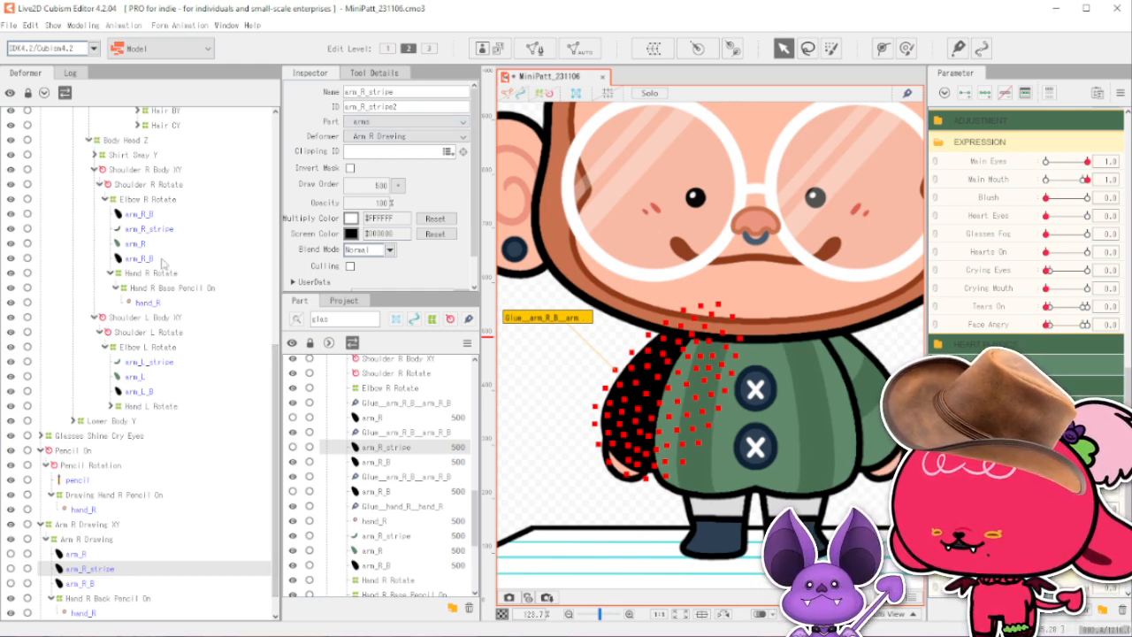
# Set the uppermost arm_R_B mesh under Elbow R Rotate to clipping ID arm_R and move it directly above arm_R_stripe in the part order.
pyautogui.click(165, 217)
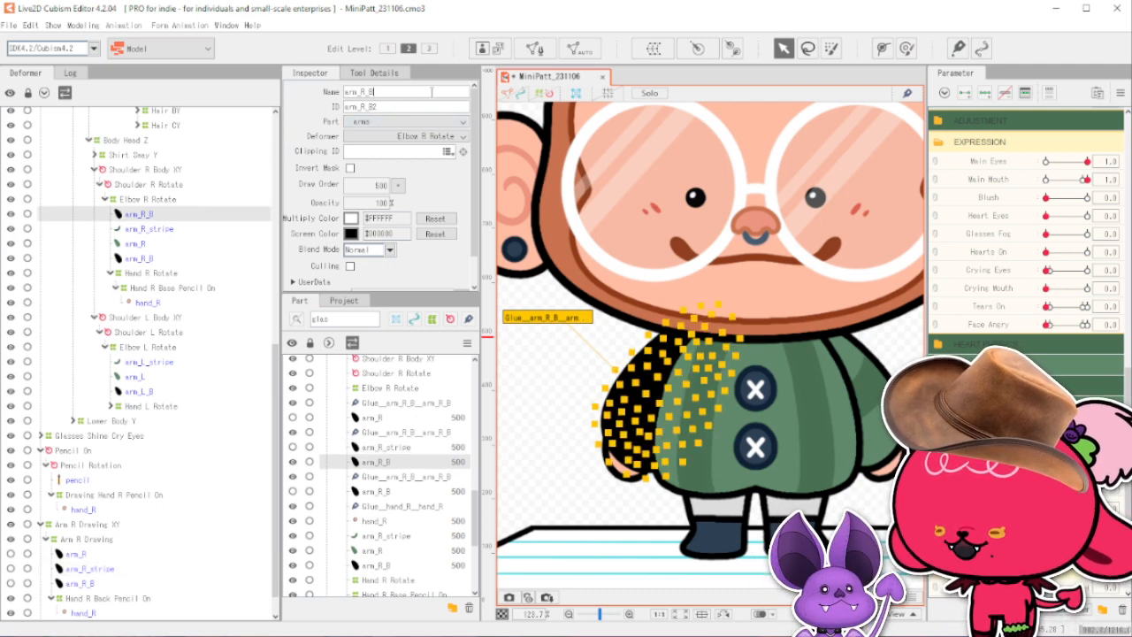
pyautogui.click(189, 232)
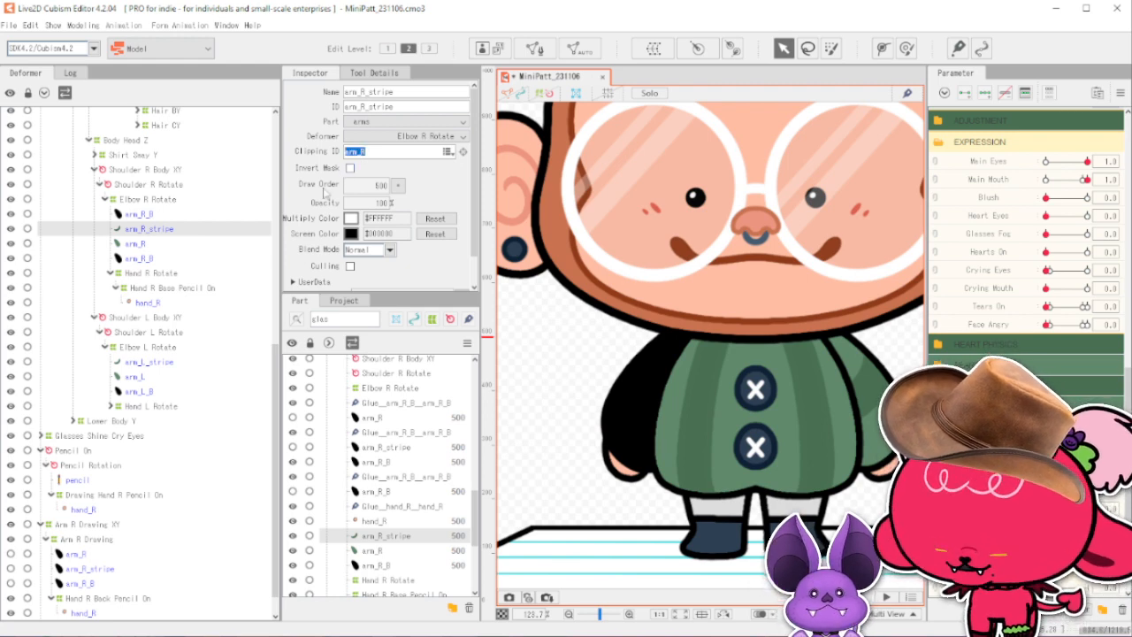
pyautogui.click(177, 217)
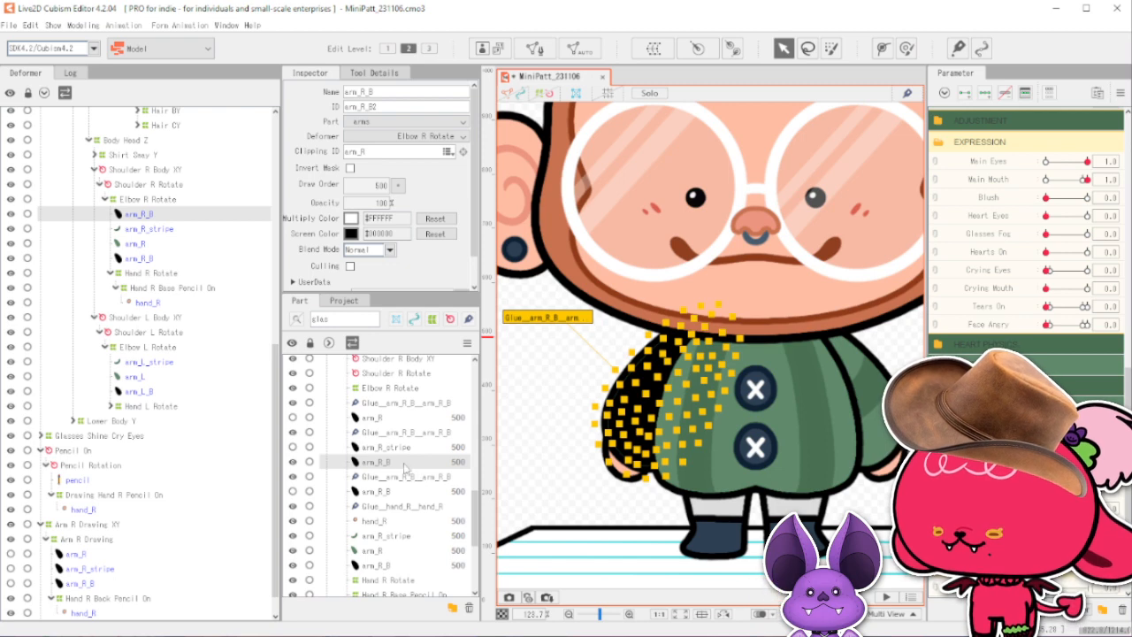
pyautogui.moveTo(400, 466); pyautogui.dragTo(397, 533)
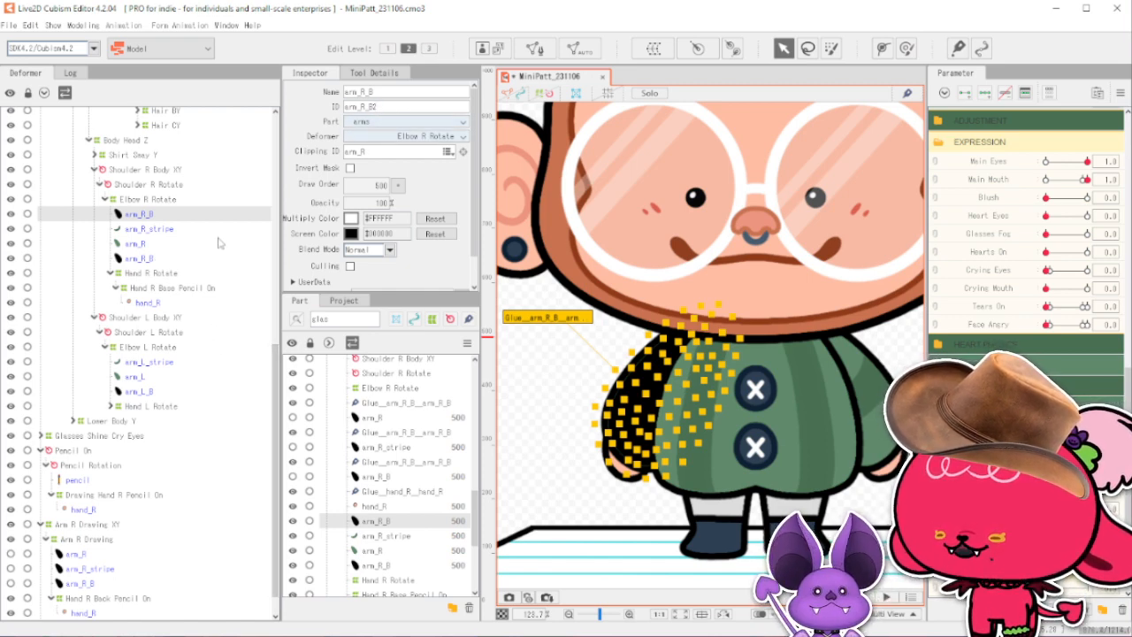
# Delete the original arm_R_stripe mesh under Elbow R Rotate and give its arm_R_B replacement the name and ID arm_R_stripe.
pyautogui.click(182, 229)
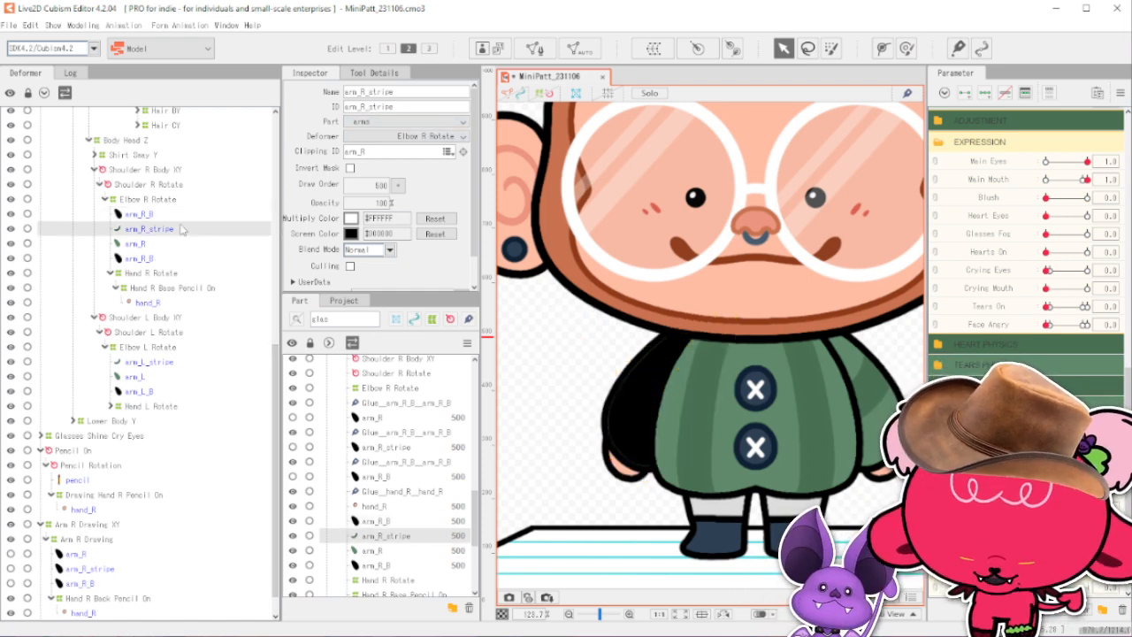
pyautogui.press('Delete')
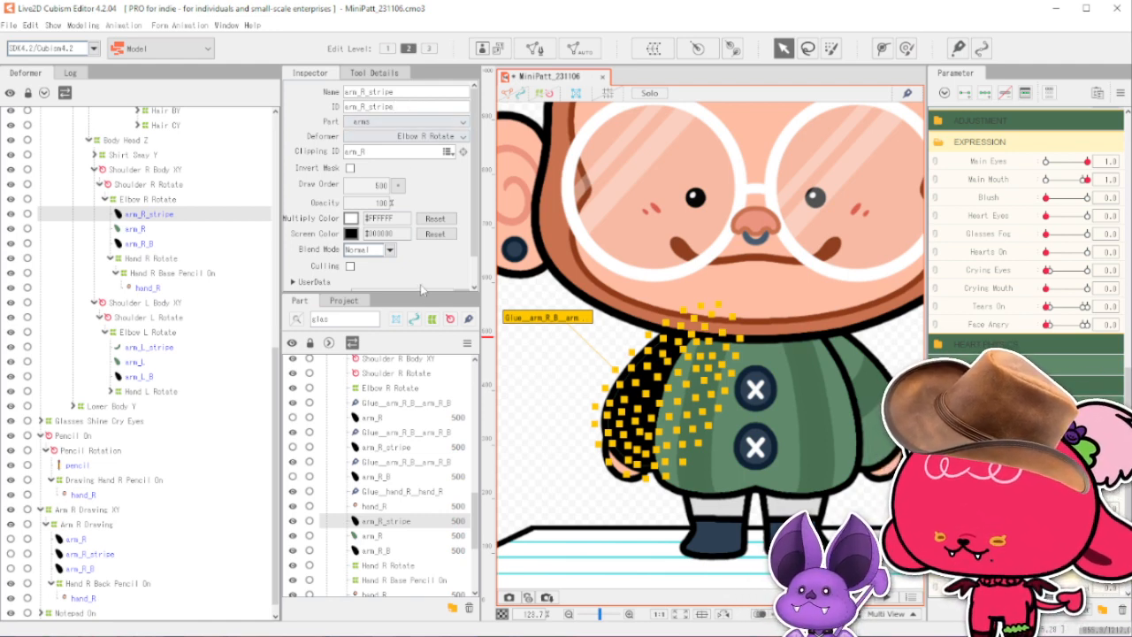
# Set the arm_L_stripe model image as the input image for the new arm_R_stripe mesh, and deselect the mesh.
pyautogui.click(182, 228)
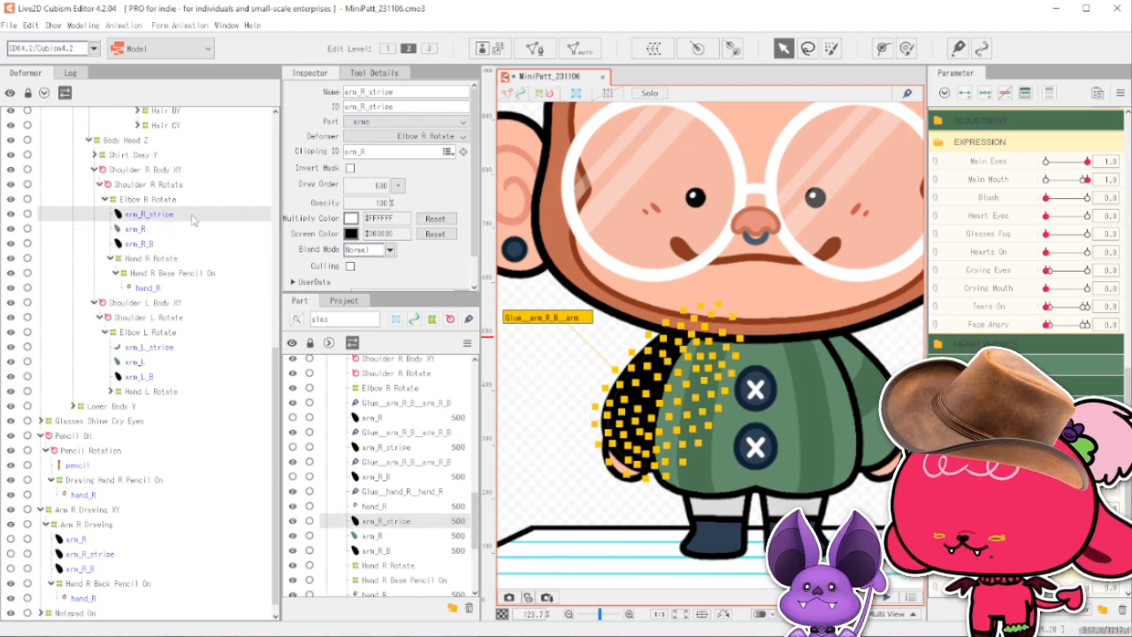
pyautogui.click(358, 300)
pyautogui.rightClick(370, 402)
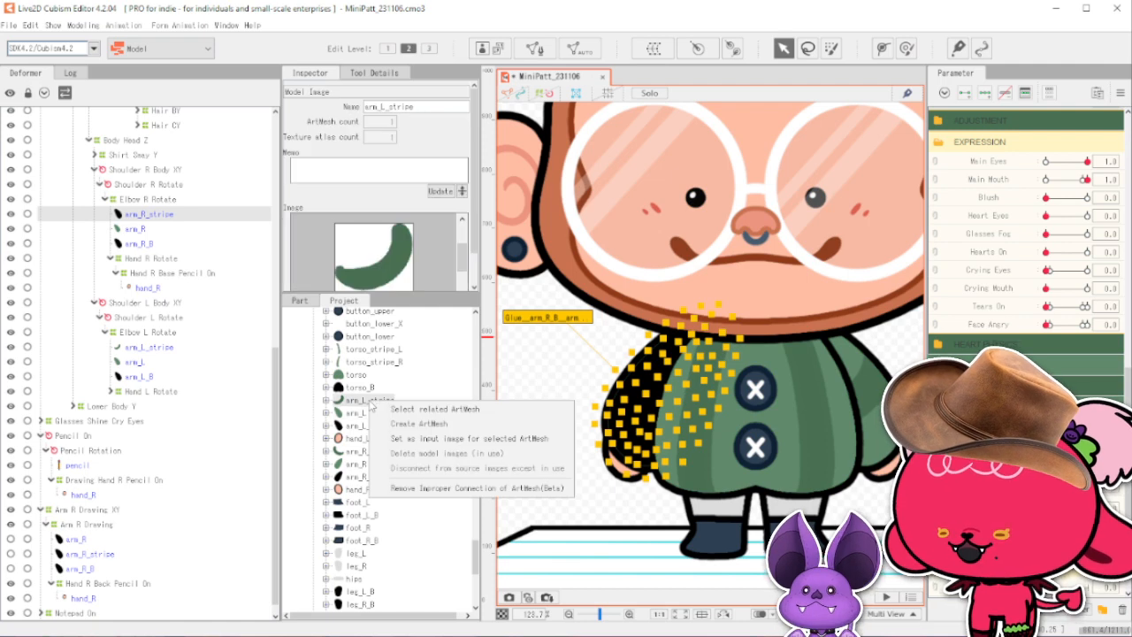
pyautogui.click(469, 441)
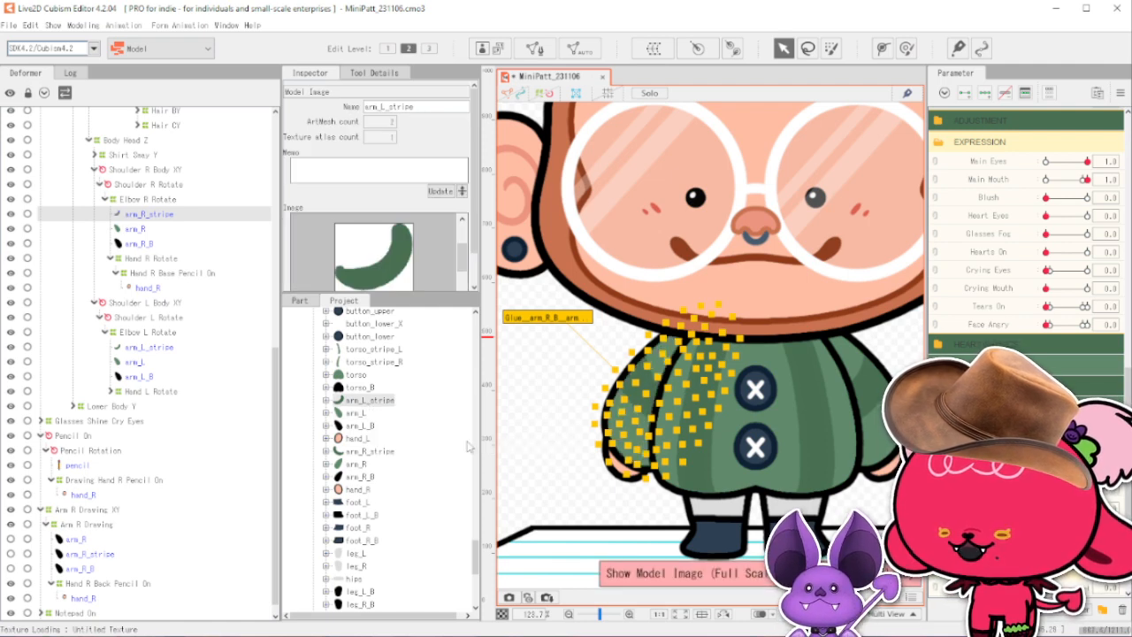
pyautogui.click(558, 497)
# Examine the arm_R_stripe mesh on the character's arm up close and check how the stripe sits on the sleeve.
pyautogui.scroll(-5, 628, 504)
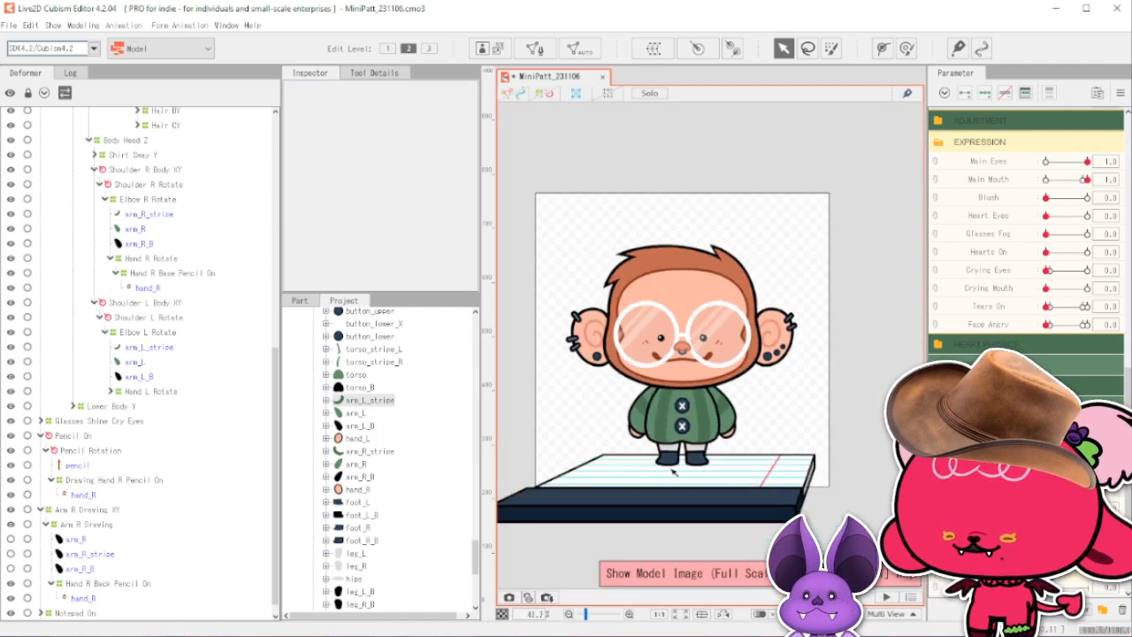
pyautogui.scroll(2, 672, 470)
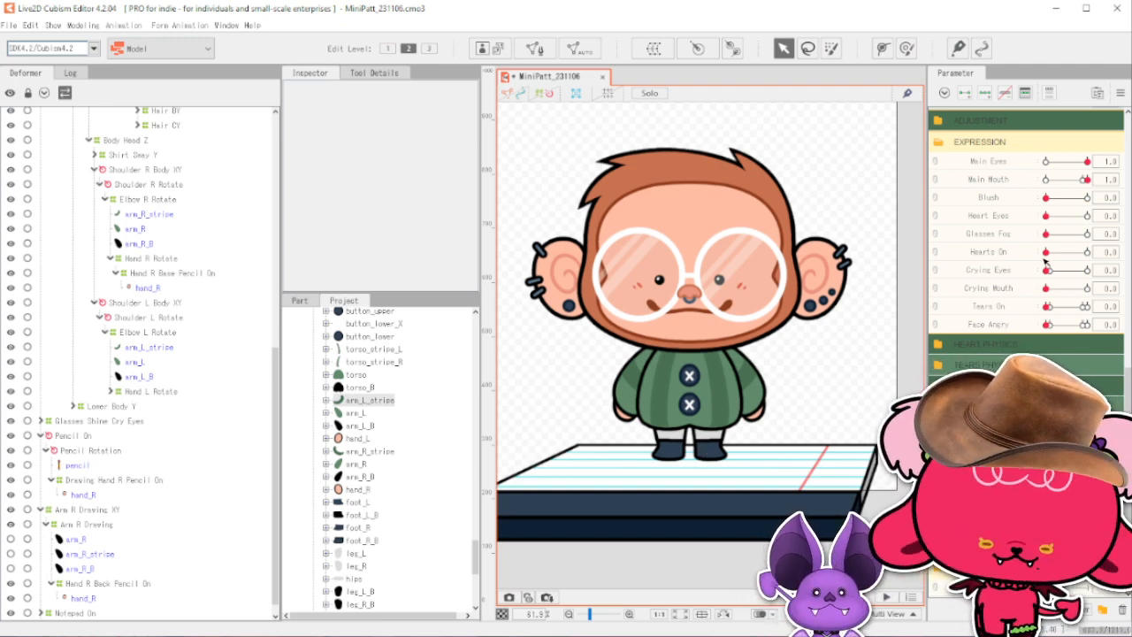
pyautogui.scroll(6, 1045, 217)
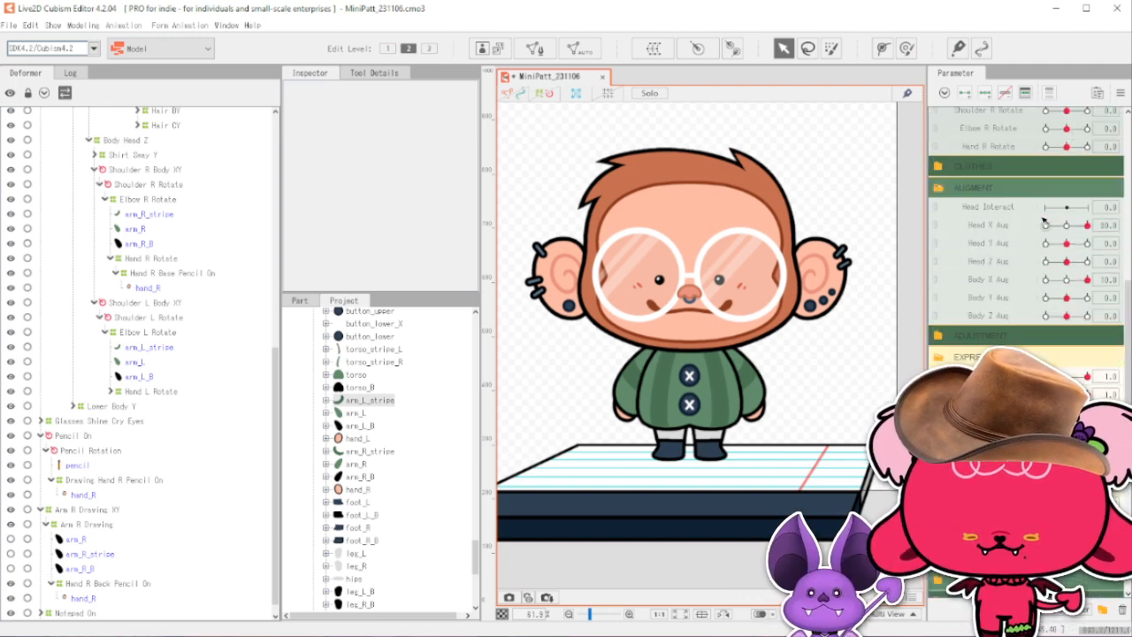
pyautogui.click(148, 214)
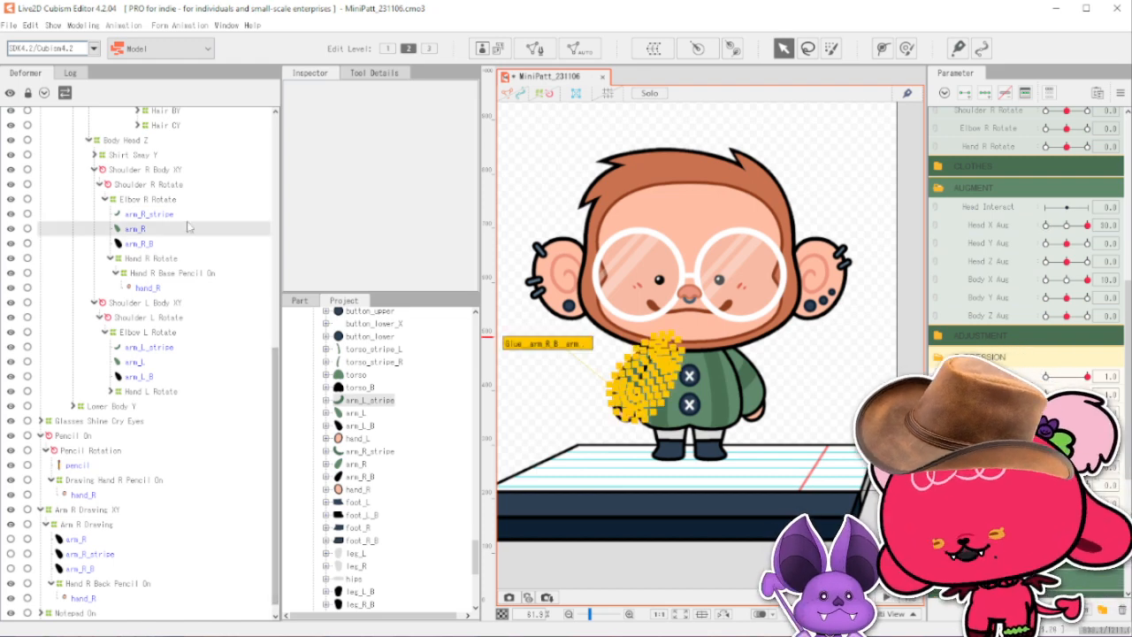
pyautogui.scroll(5, 610, 376)
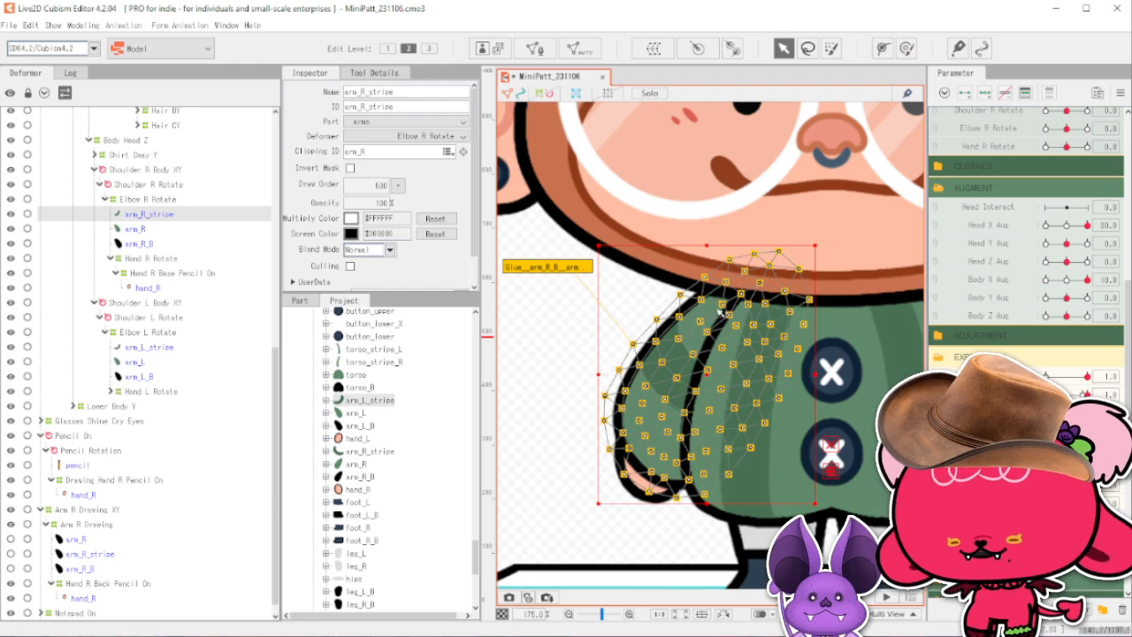
pyautogui.click(518, 100)
# Turn on the pencil pose and move the pencil-holding arm outward, away from the torso, to preview it.
pyautogui.scroll(-5, 663, 354)
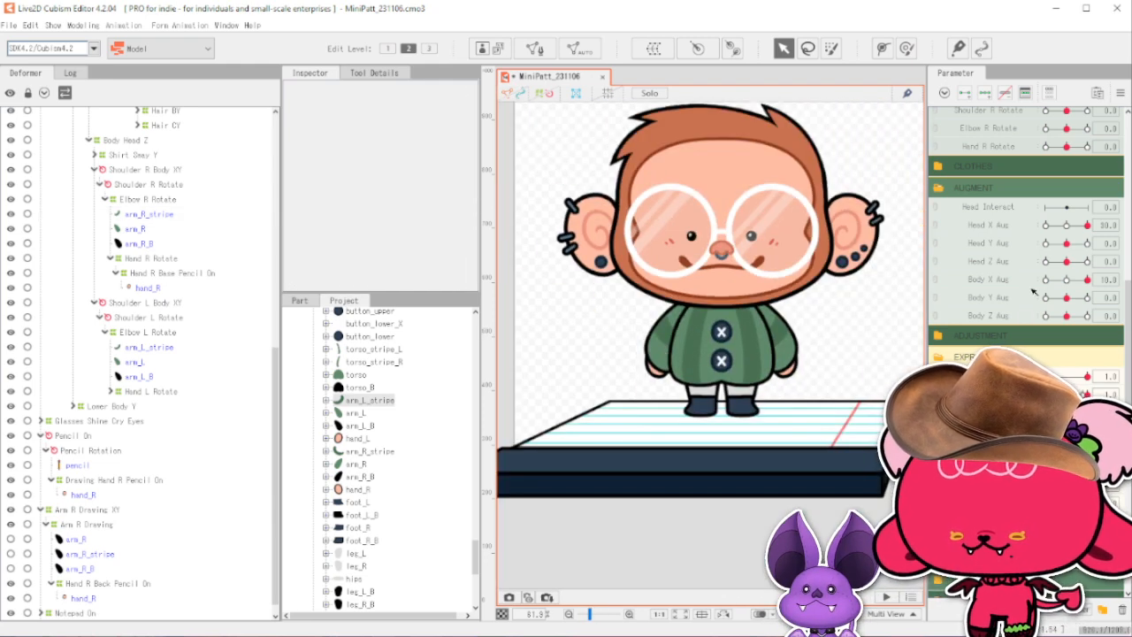
pyautogui.scroll(2, 1032, 292)
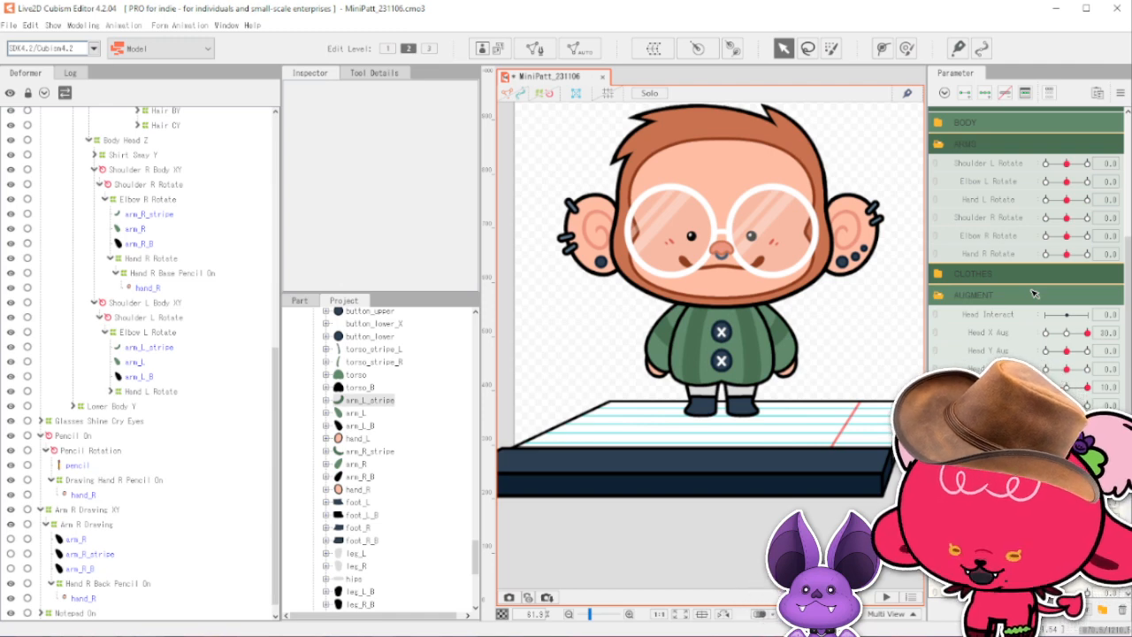
pyautogui.scroll(-4, 1091, 332)
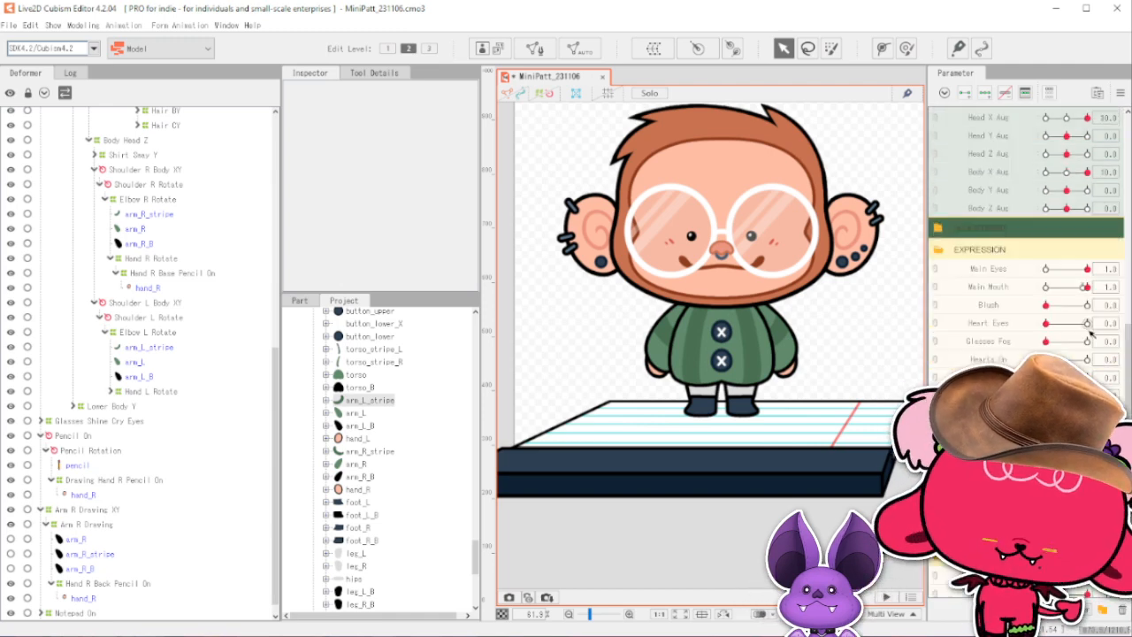
pyautogui.scroll(-3, 1026, 221)
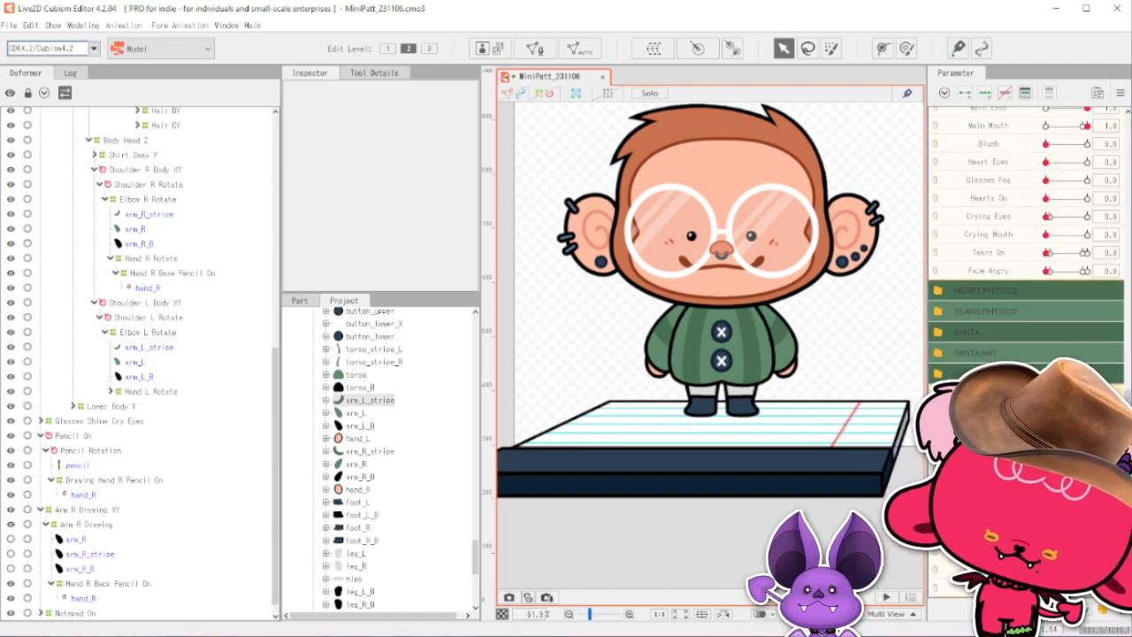
pyautogui.moveTo(1046, 410); pyautogui.dragTo(1087, 410)
pyautogui.moveTo(1056, 458)
pyautogui.mouseDown()
pyautogui.moveTo(1052, 444)
pyautogui.moveTo(1084, 449)
pyautogui.moveTo(1051, 452)
pyautogui.mouseUp()
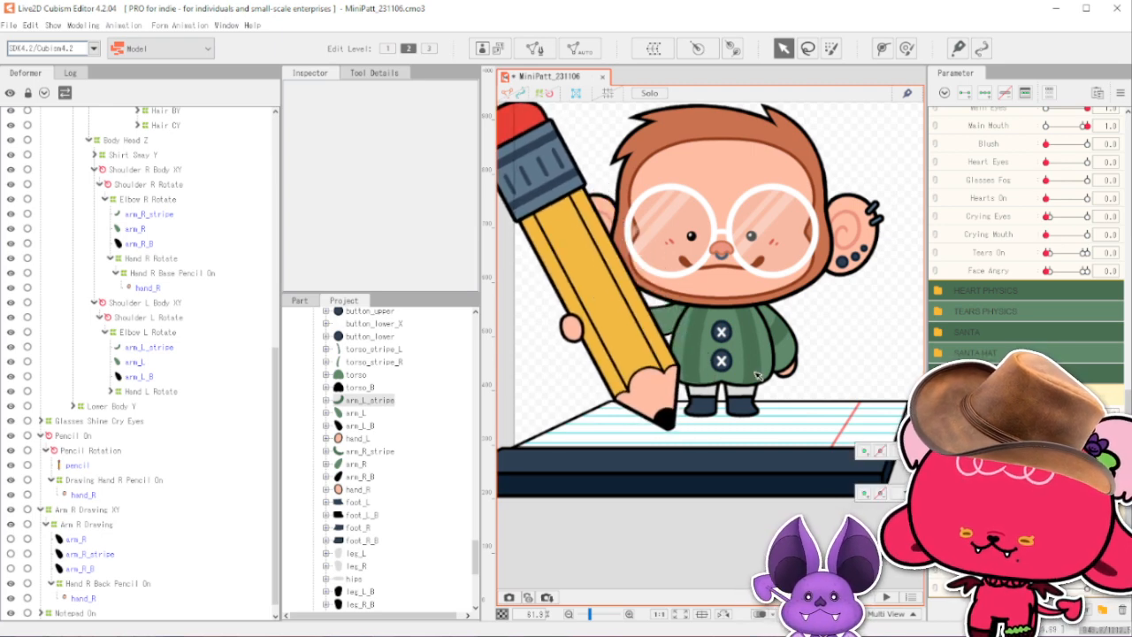
# Set the Bezier division number of the Arm R Drawing XY warp deformer to 3 x 2.
pyautogui.click(124, 510)
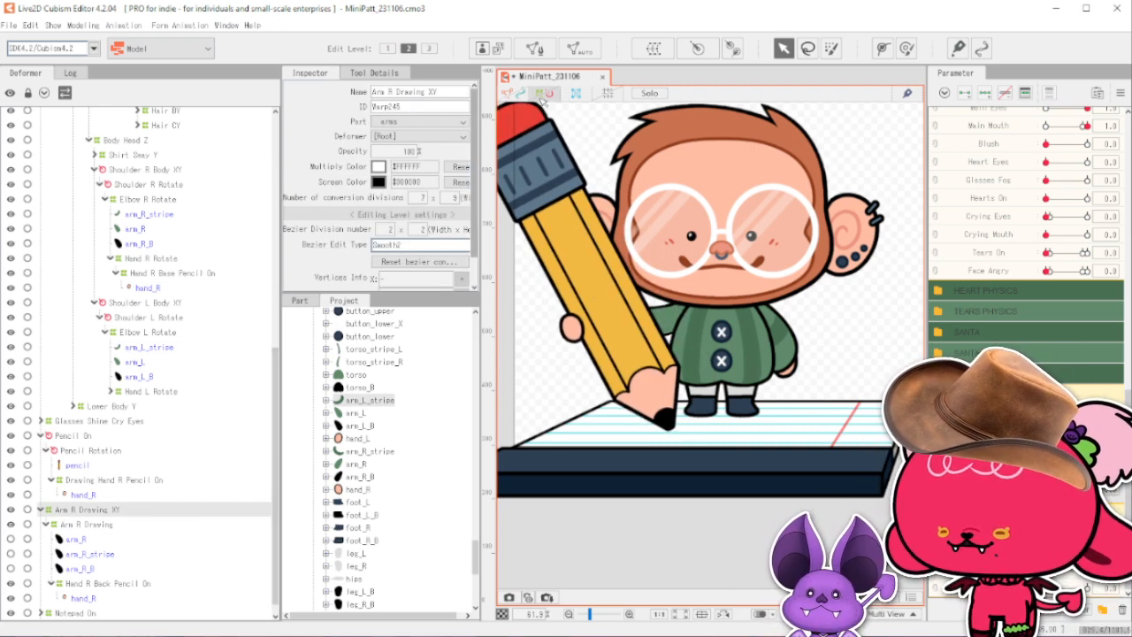
pyautogui.scroll(5, 658, 275)
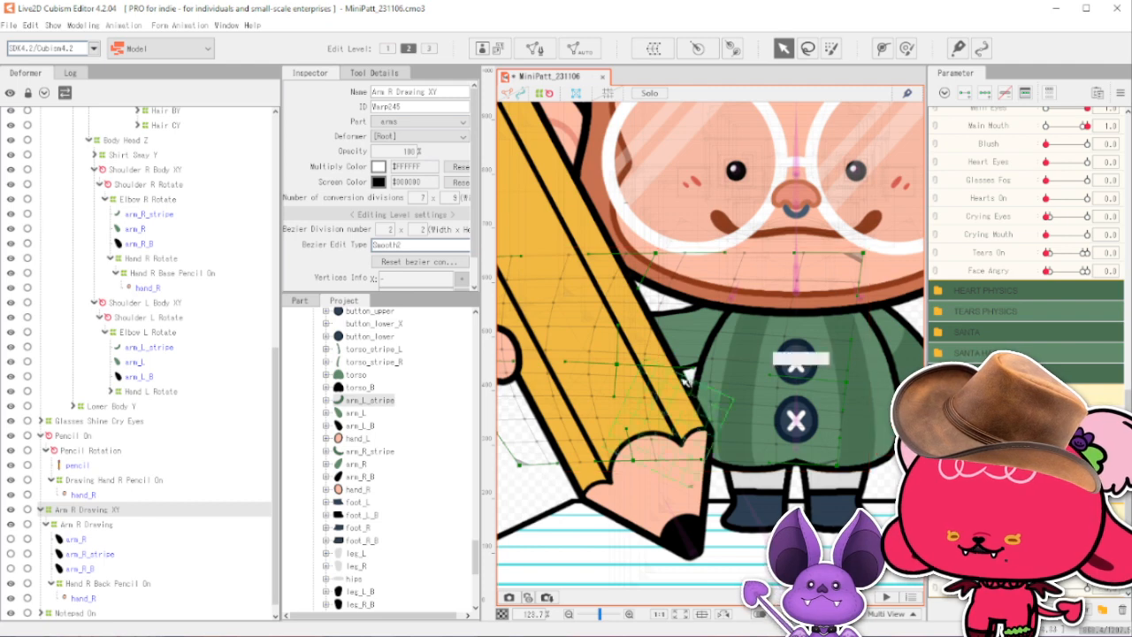
pyautogui.click(420, 262)
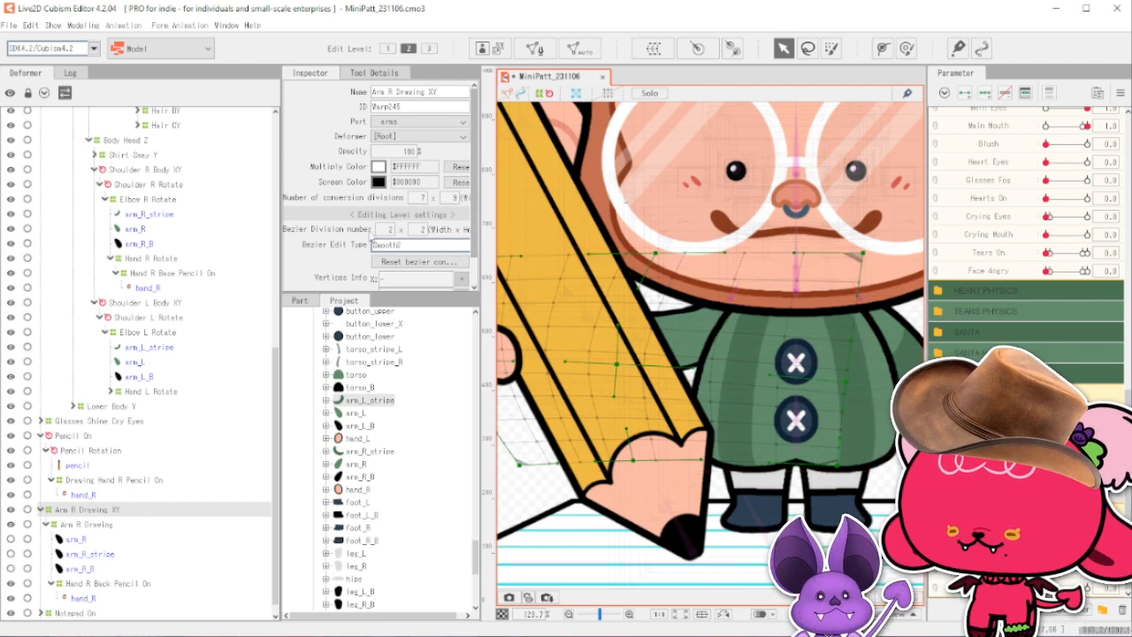
pyautogui.press('Return')
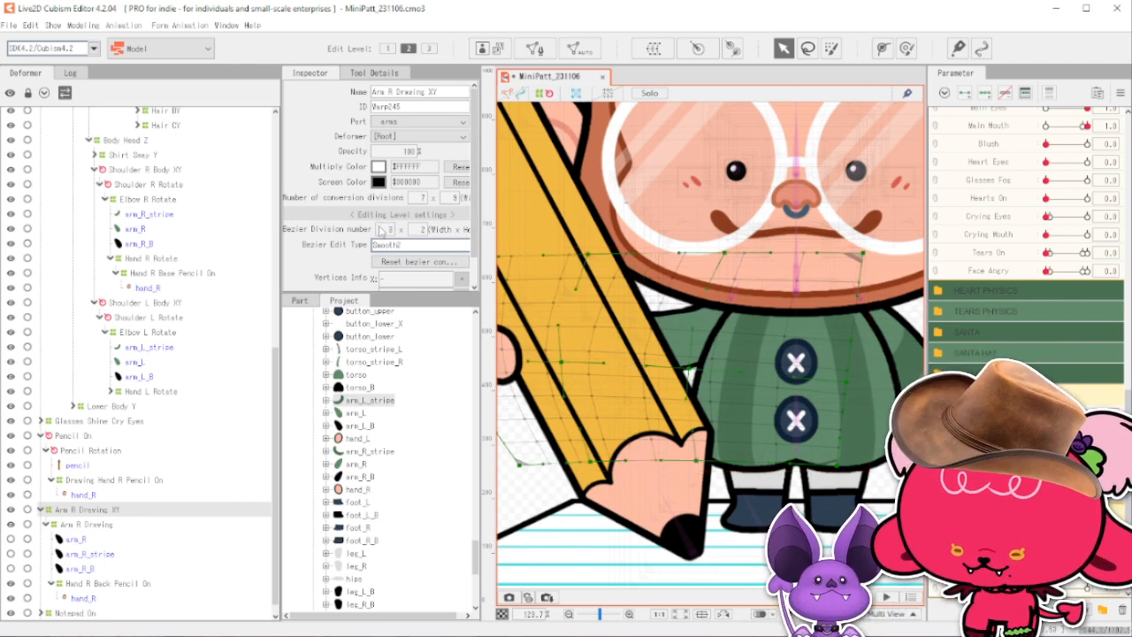
# Shift the inner Bezier points of the Arm R Drawing XY deformer slightly toward the torso and preview the arm in another position.
pyautogui.moveTo(574, 367); pyautogui.dragTo(598, 365)
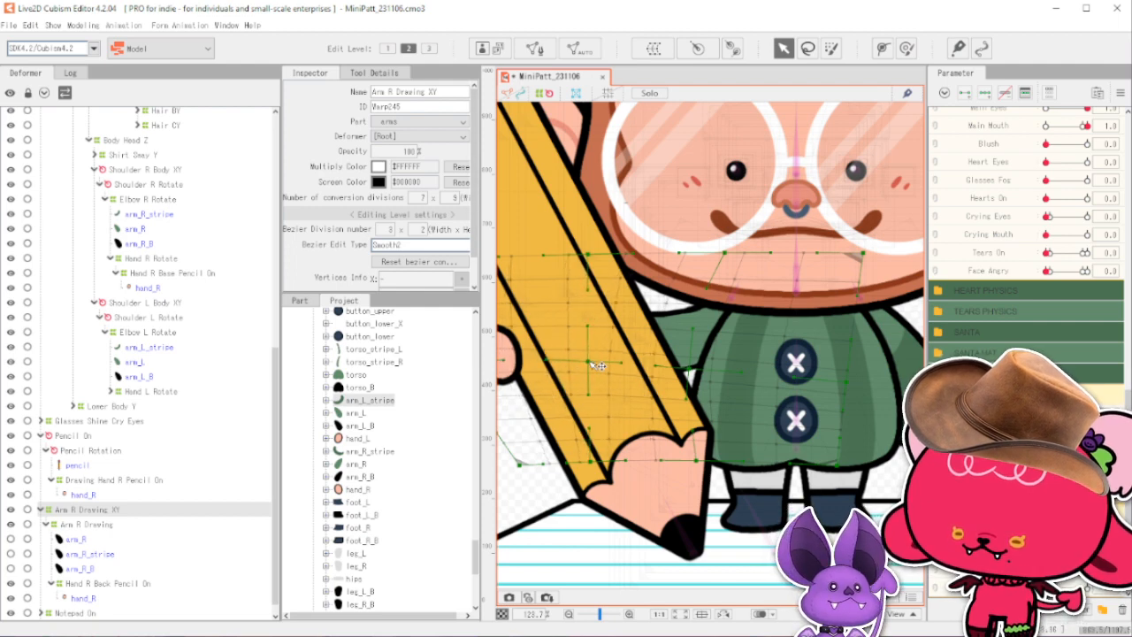
pyautogui.moveTo(693, 375); pyautogui.dragTo(718, 366)
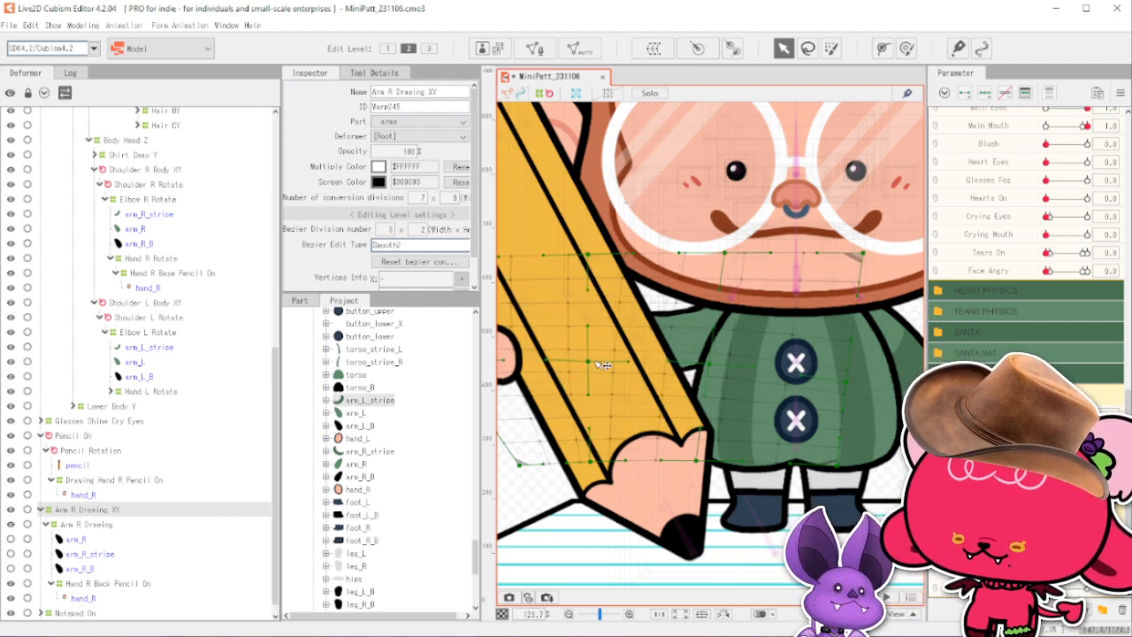
pyautogui.moveTo(602, 366); pyautogui.dragTo(608, 364)
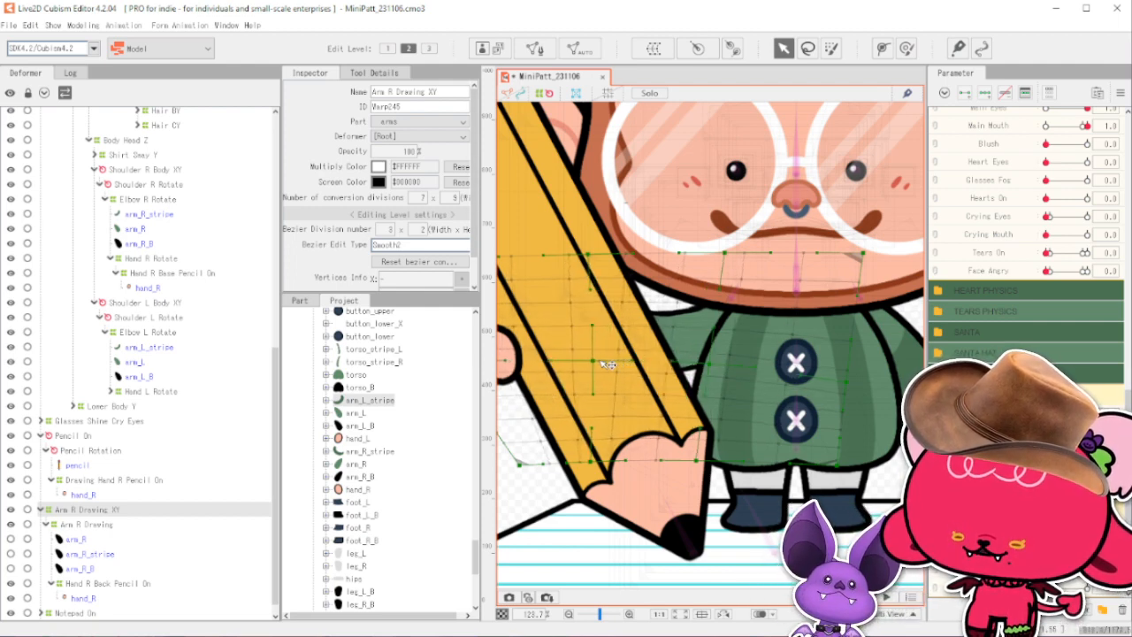
pyautogui.moveTo(589, 256); pyautogui.dragTo(598, 256)
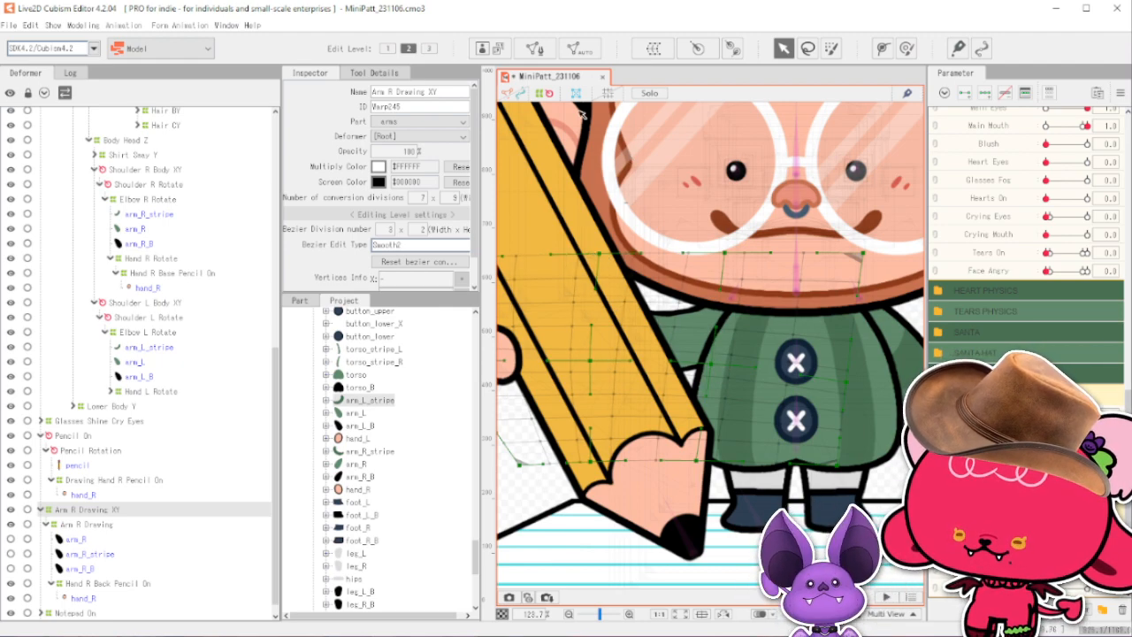
pyautogui.click(548, 94)
pyautogui.scroll(-7, 728, 285)
pyautogui.scroll(3, 736, 266)
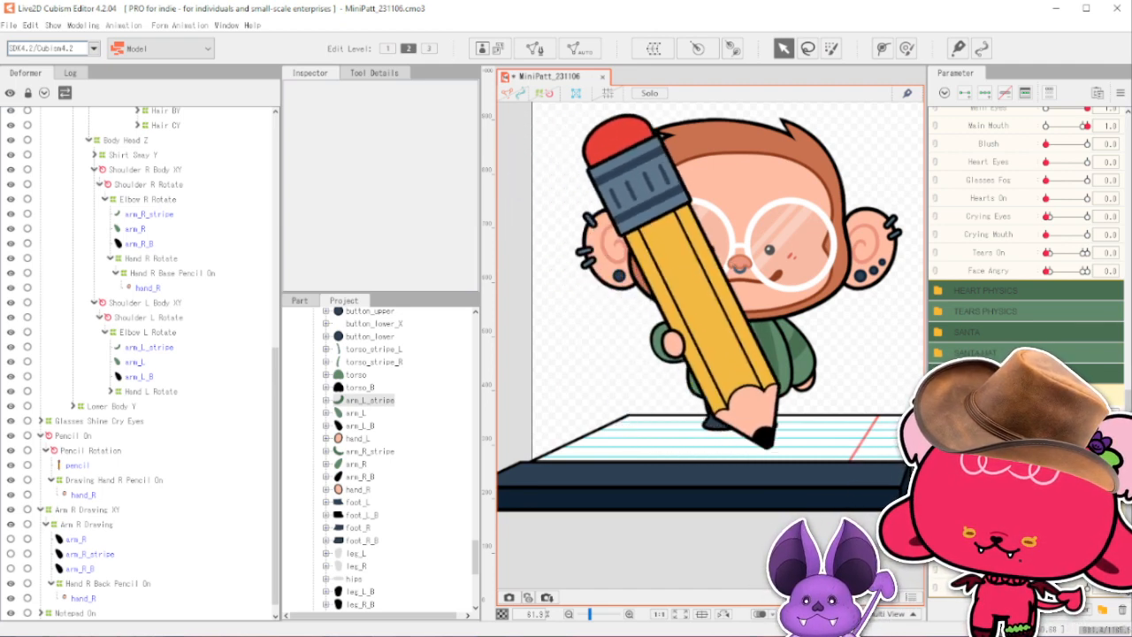
# Undo the Bezier division and point changes on the Arm R Drawing XY deformer.
pyautogui.click(87, 509)
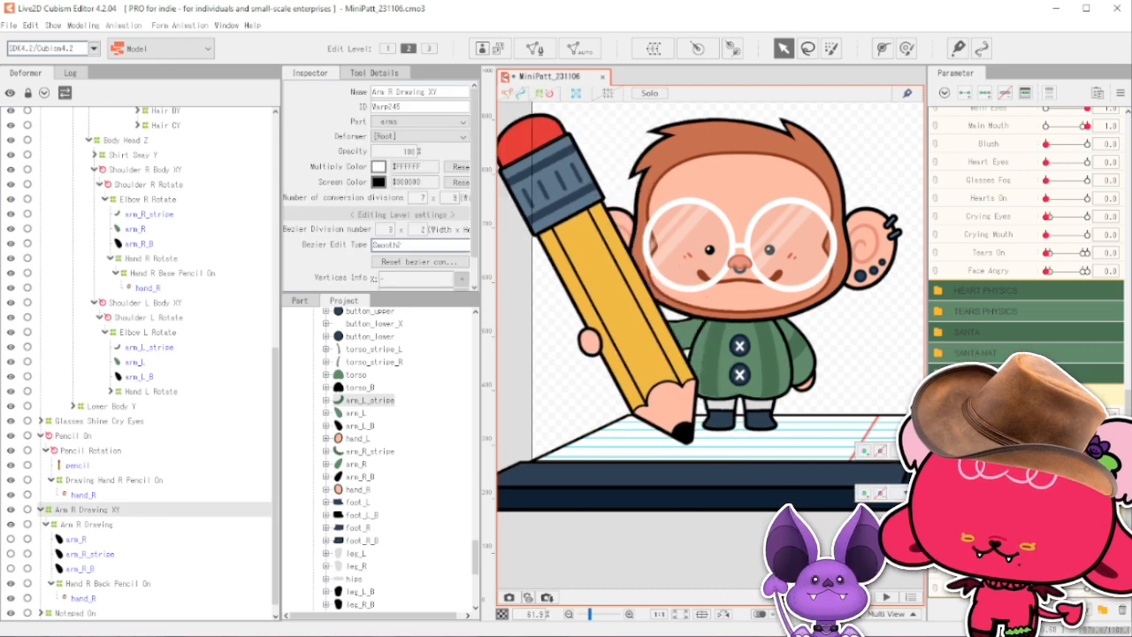
pyautogui.click(149, 214)
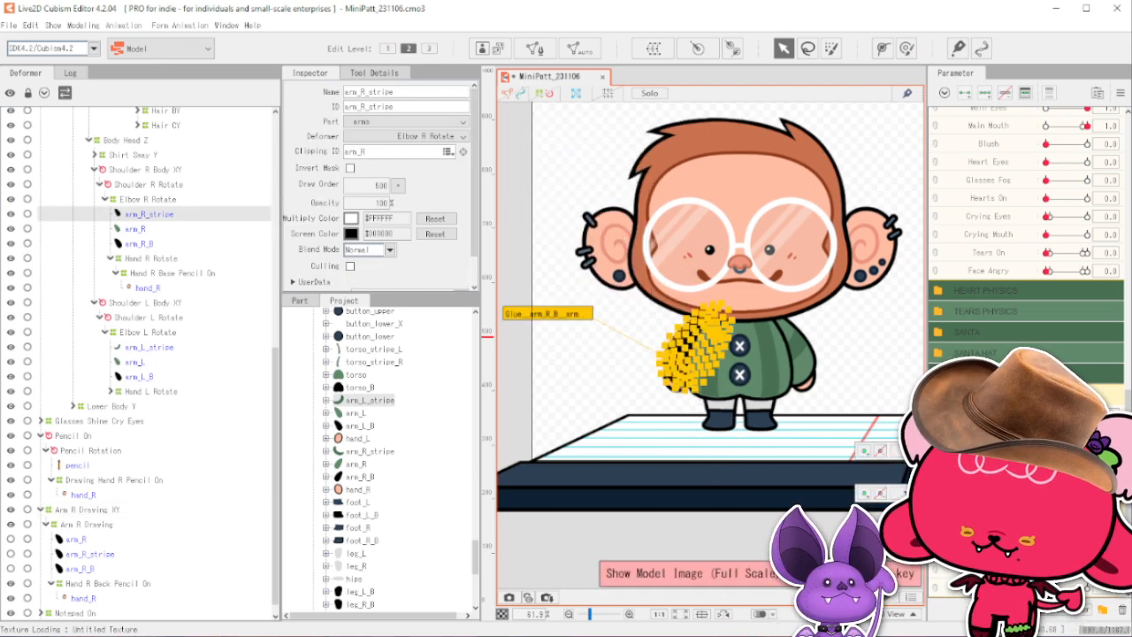
pyautogui.click(87, 510)
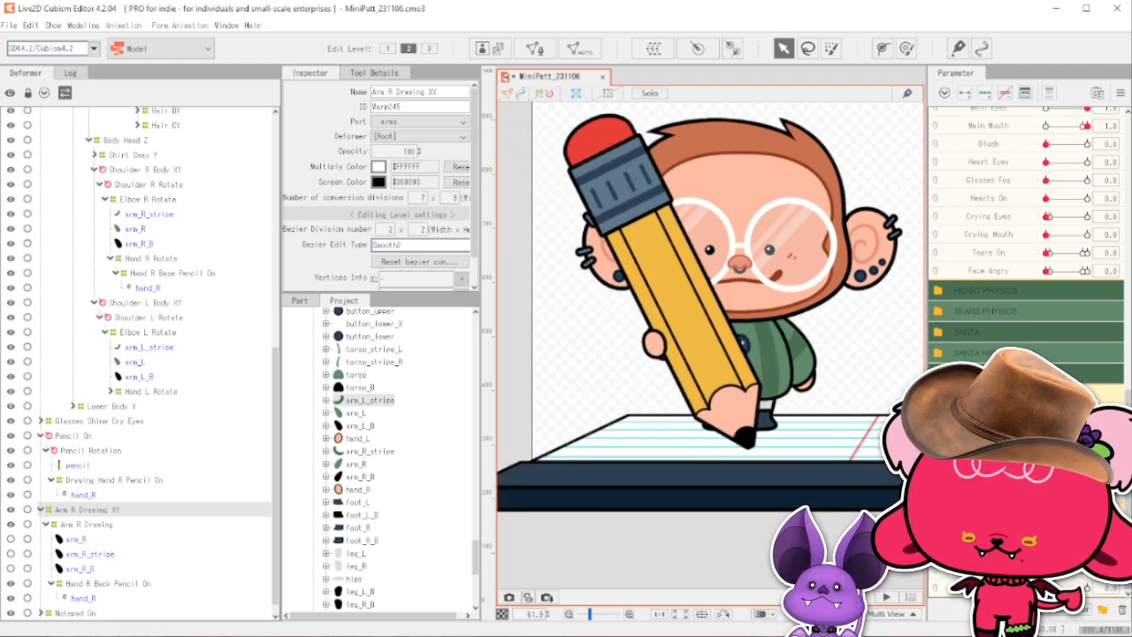
# Turn the pencil pose off and open the physics settings, positioning their window to show the model preview.
pyautogui.scroll(10, 1044, 329)
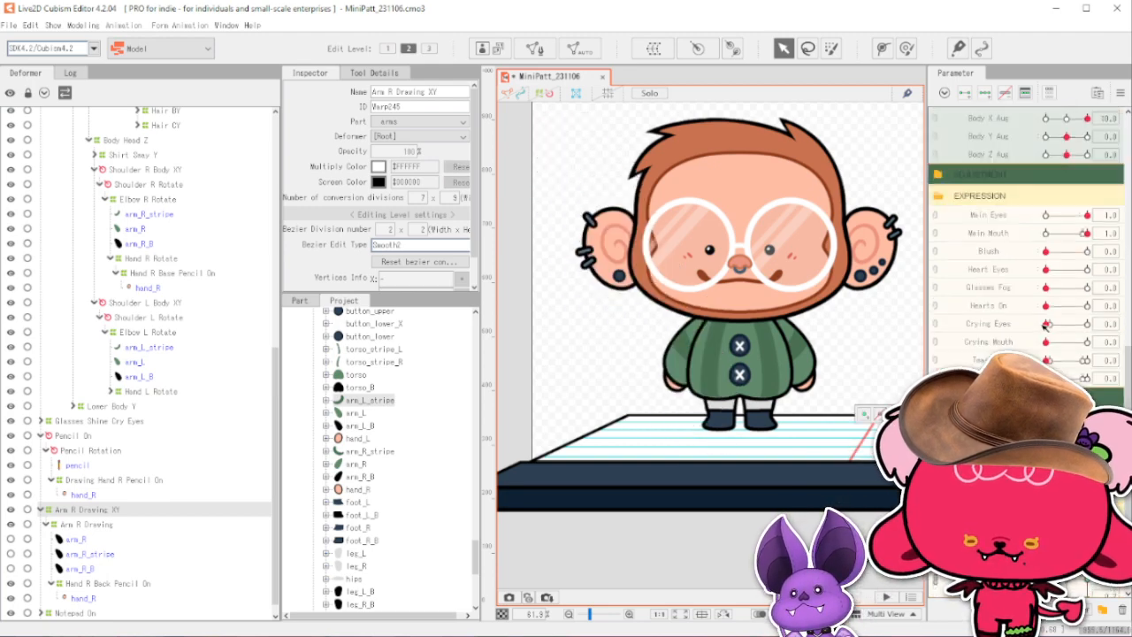
pyautogui.click(83, 24)
pyautogui.click(132, 298)
pyautogui.moveTo(689, 25); pyautogui.dragTo(608, 23)
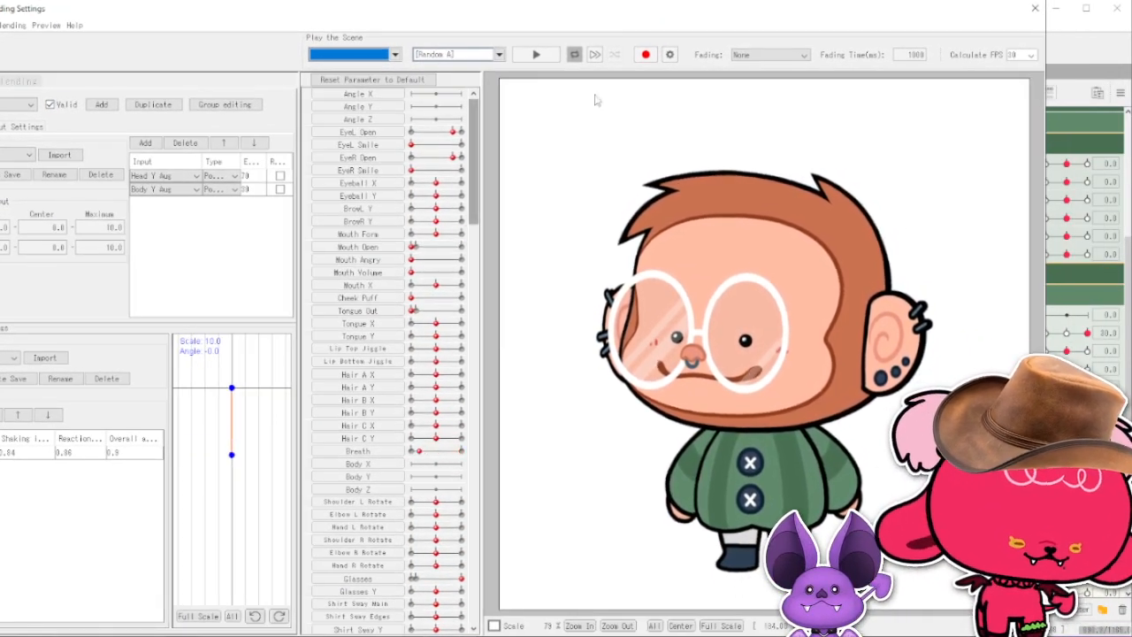
# Turn Pencil On fully up in the physics preview and combine Angle X with Angle Y to turn the head.
pyautogui.moveTo(740, 15); pyautogui.dragTo(715, 16)
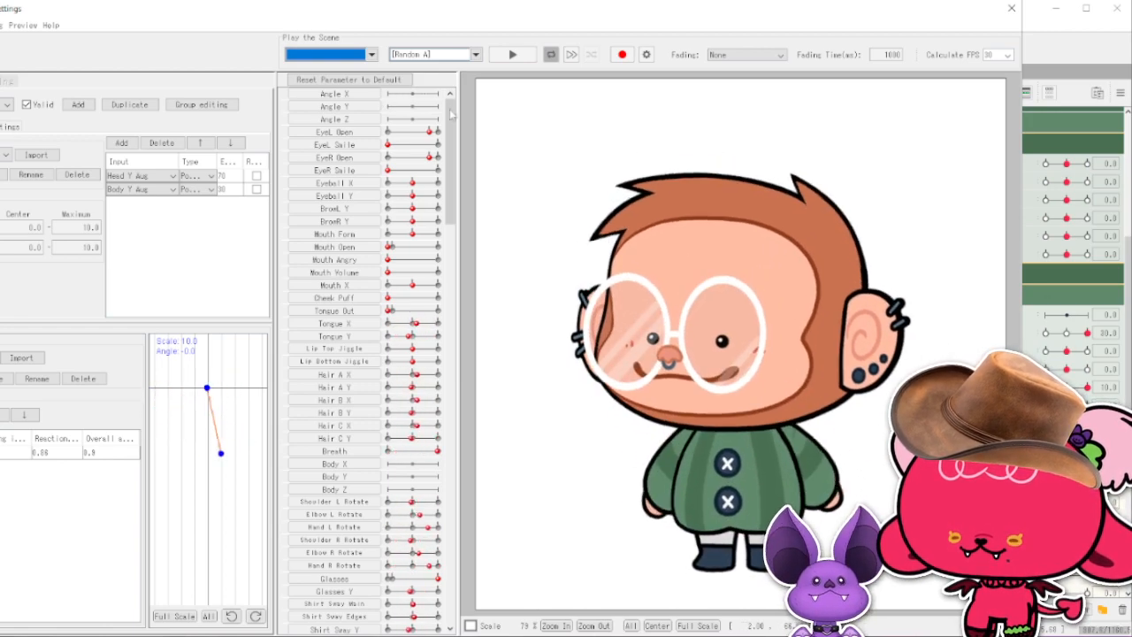
pyautogui.moveTo(448, 135); pyautogui.dragTo(438, 551)
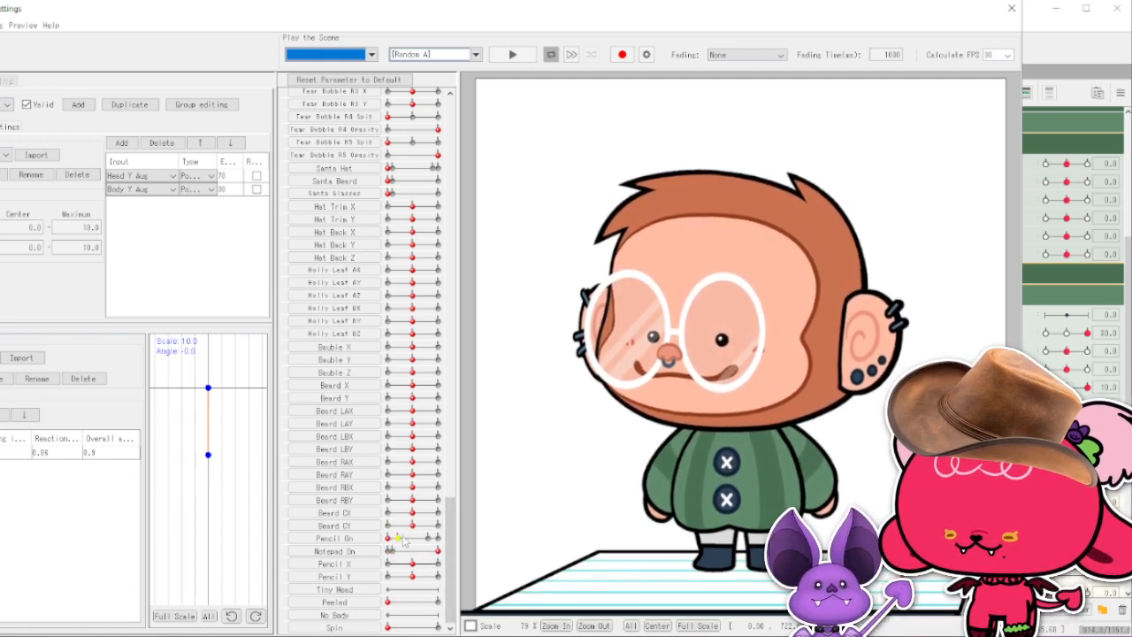
pyautogui.moveTo(390, 540); pyautogui.dragTo(485, 558)
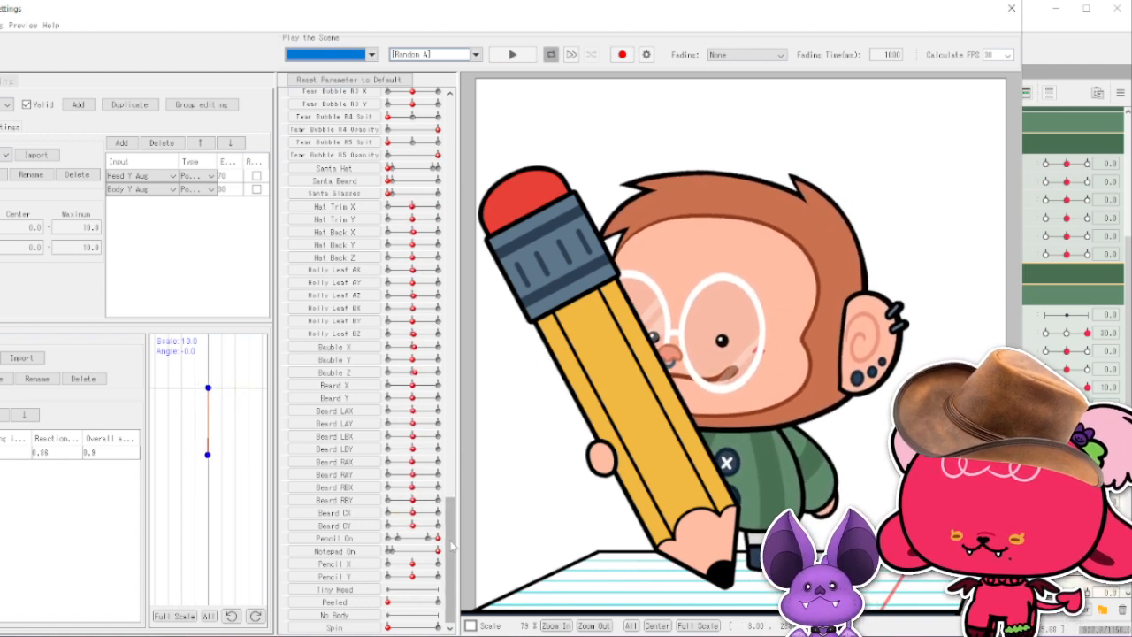
pyautogui.moveTo(452, 546); pyautogui.dragTo(451, 150)
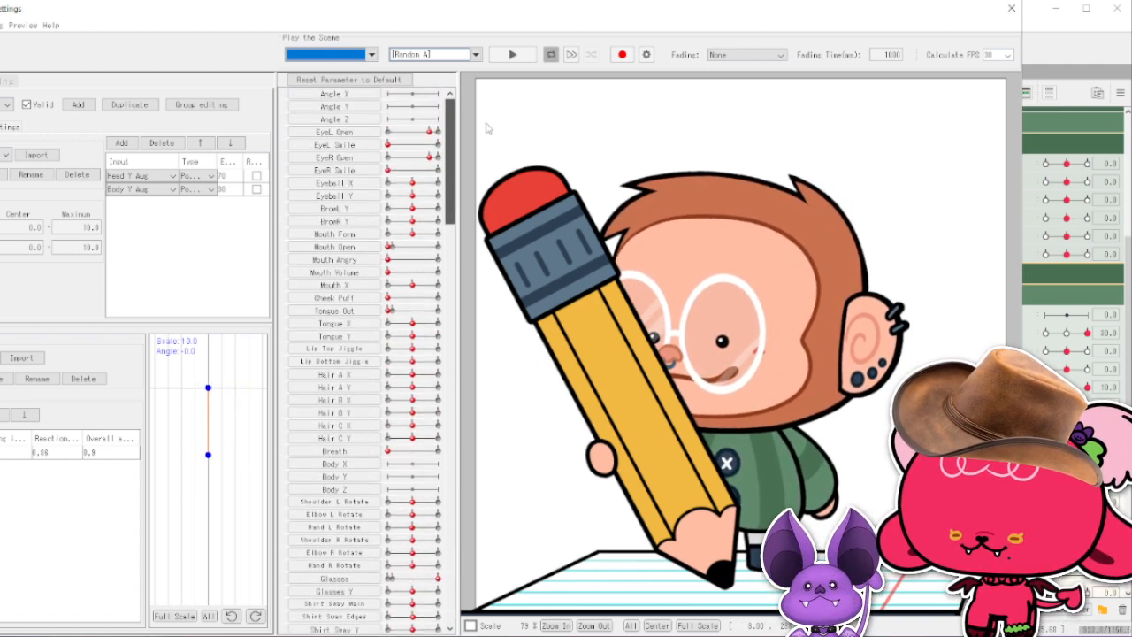
pyautogui.click(287, 97)
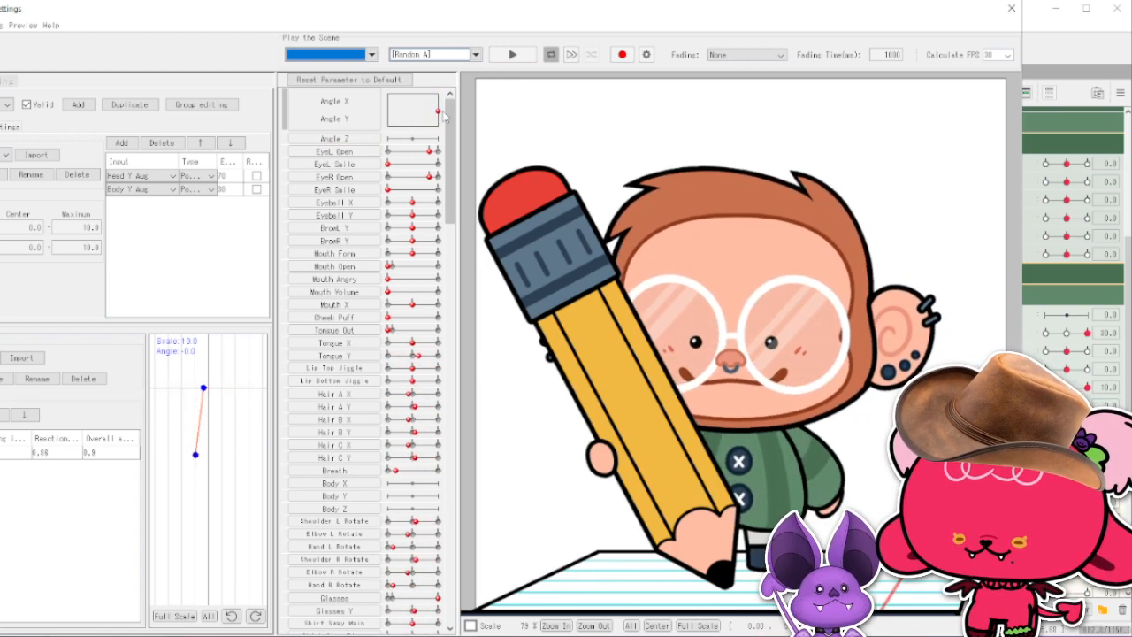
# Combine Pencil X with Pencil Y, preview the drawing arm at several pencil positions, and close the physics settings.
pyautogui.moveTo(449, 115)
pyautogui.mouseDown()
pyautogui.moveTo(451, 588)
pyautogui.moveTo(389, 575)
pyautogui.moveTo(407, 577)
pyautogui.moveTo(392, 550)
pyautogui.moveTo(412, 535)
pyautogui.moveTo(400, 531)
pyautogui.moveTo(407, 594)
pyautogui.moveTo(416, 575)
pyautogui.moveTo(410, 596)
pyautogui.moveTo(420, 594)
pyautogui.mouseUp()
pyautogui.click(285, 568)
pyautogui.moveTo(416, 577)
pyautogui.mouseDown()
pyautogui.moveTo(446, 584)
pyautogui.moveTo(431, 600)
pyautogui.moveTo(423, 572)
pyautogui.moveTo(407, 573)
pyautogui.moveTo(412, 586)
pyautogui.moveTo(433, 570)
pyautogui.moveTo(448, 576)
pyautogui.moveTo(355, 554)
pyautogui.moveTo(428, 571)
pyautogui.moveTo(444, 552)
pyautogui.moveTo(372, 575)
pyautogui.moveTo(436, 581)
pyautogui.moveTo(402, 586)
pyautogui.moveTo(412, 587)
pyautogui.mouseUp()
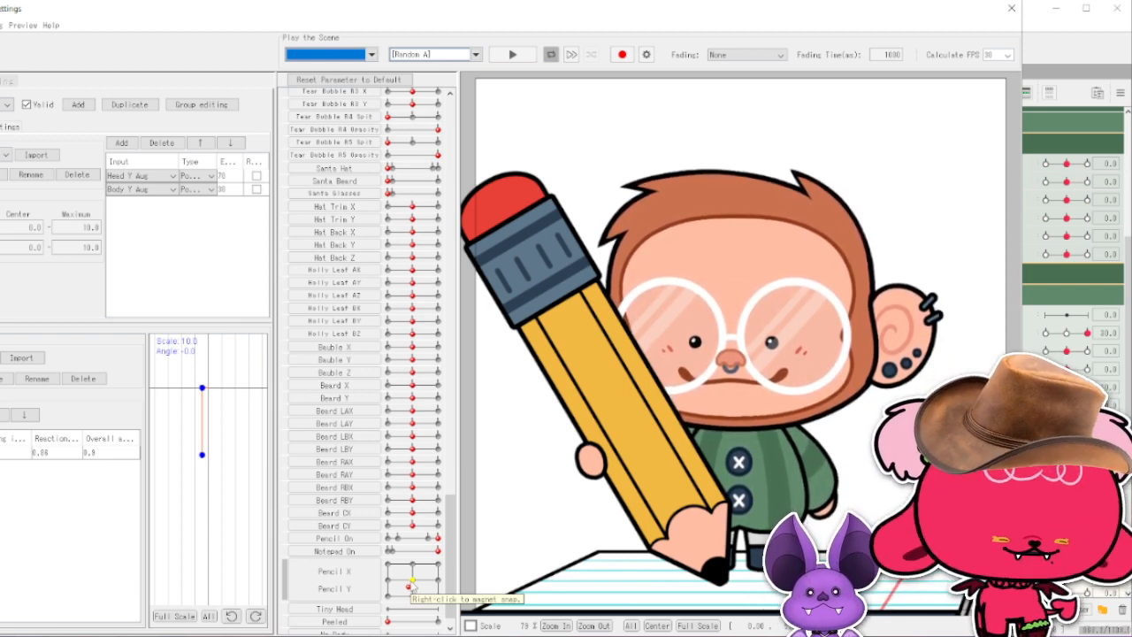
pyautogui.moveTo(410, 584)
pyautogui.mouseDown()
pyautogui.moveTo(434, 567)
pyautogui.moveTo(387, 592)
pyautogui.moveTo(415, 584)
pyautogui.moveTo(441, 595)
pyautogui.moveTo(412, 598)
pyautogui.moveTo(441, 584)
pyautogui.moveTo(413, 593)
pyautogui.moveTo(409, 580)
pyautogui.moveTo(429, 573)
pyautogui.moveTo(387, 576)
pyautogui.mouseUp()
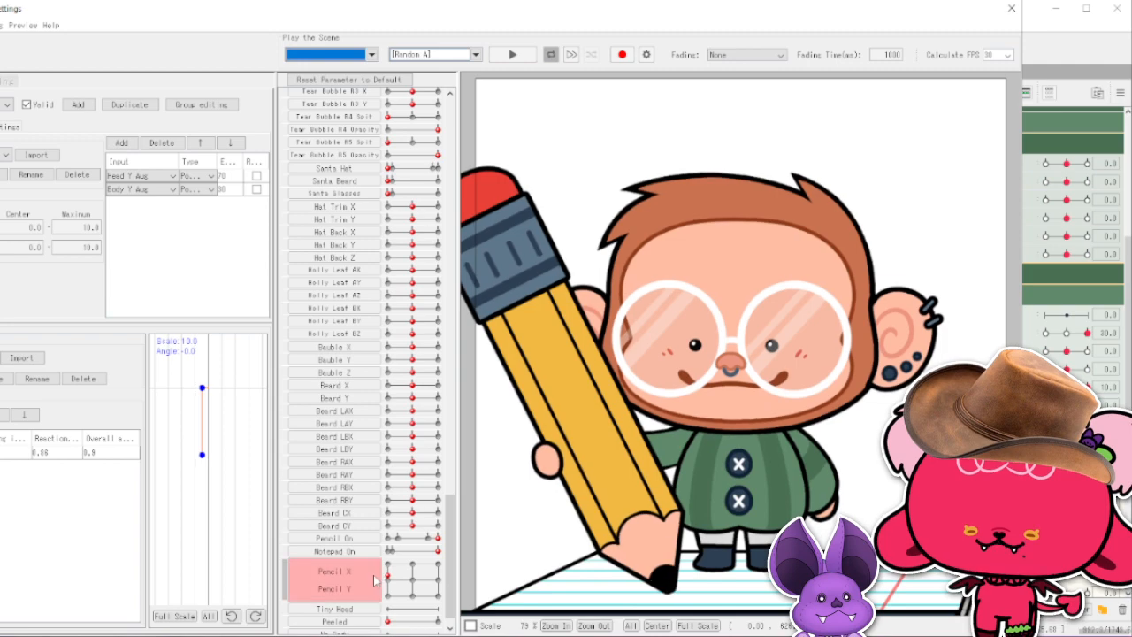
pyautogui.click(1013, 8)
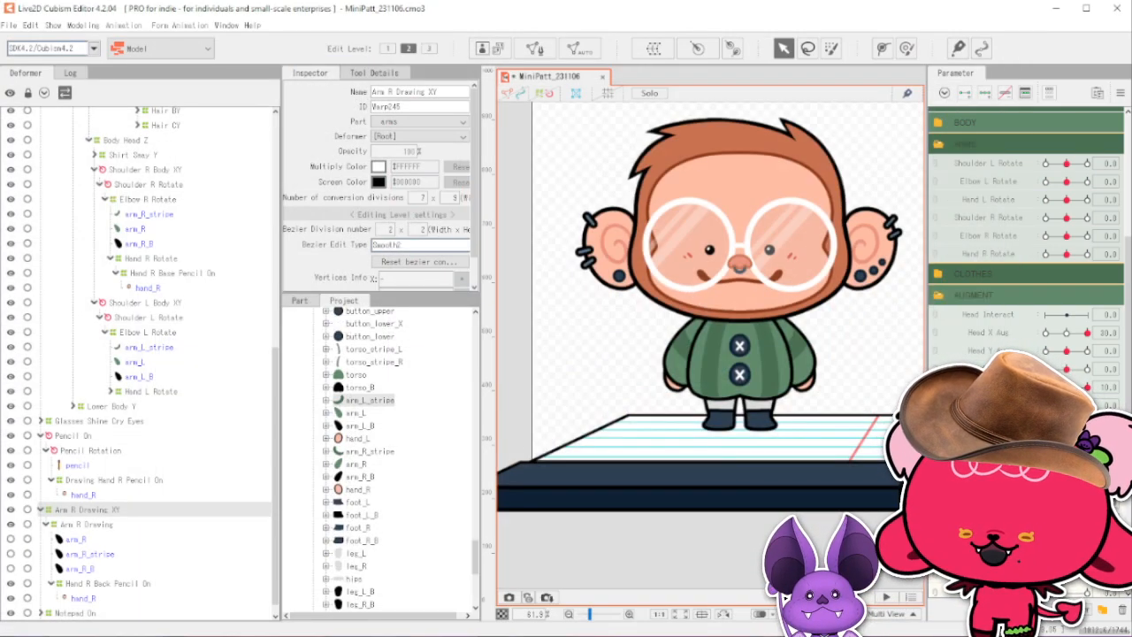
# Show the pencil pose in the editor and duplicate the arm_L_stripe, arm_L and arm_L_B meshes under Elbow L Rotate.
pyautogui.scroll(-5, 1027, 221)
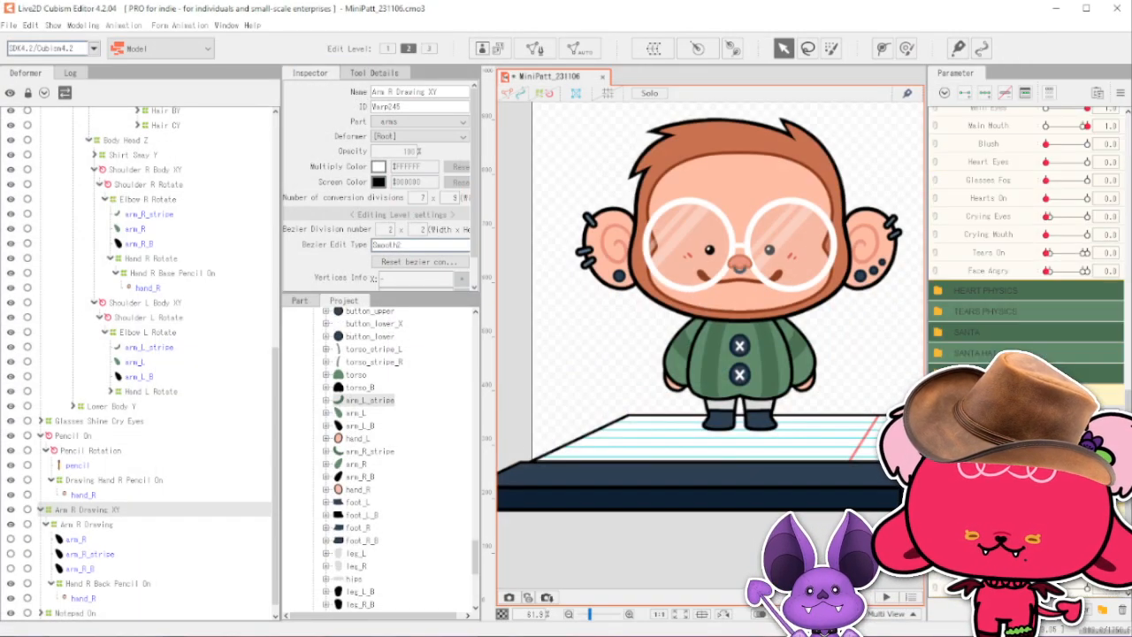
pyautogui.click(810, 369)
pyautogui.click(867, 402)
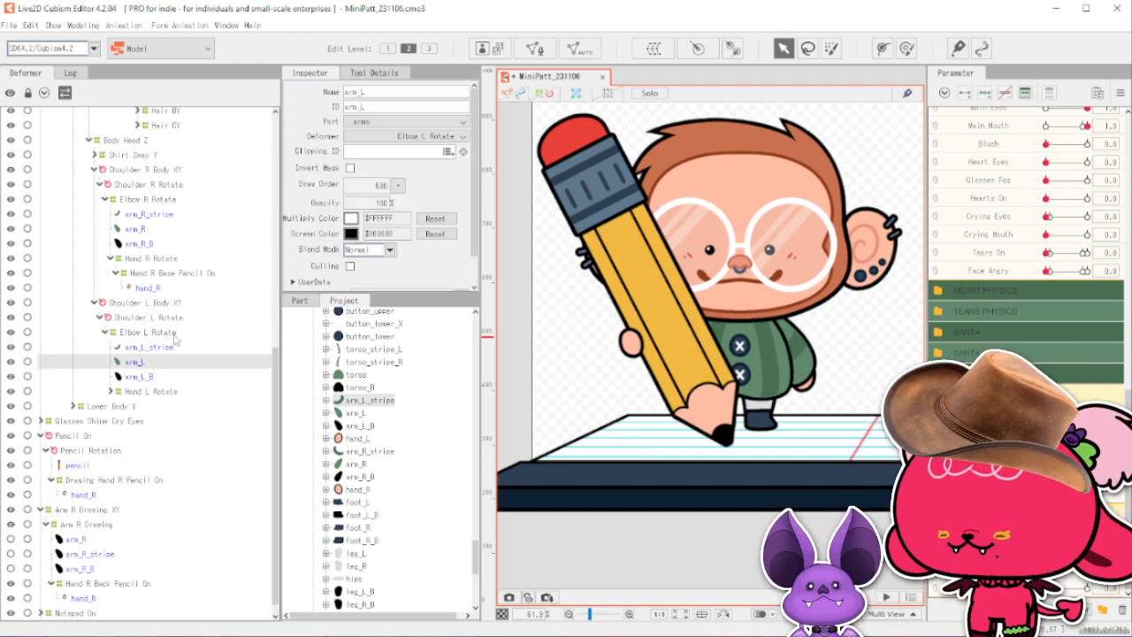
pyautogui.keyDown('shift'); pyautogui.click(174, 375); pyautogui.keyUp('shift')
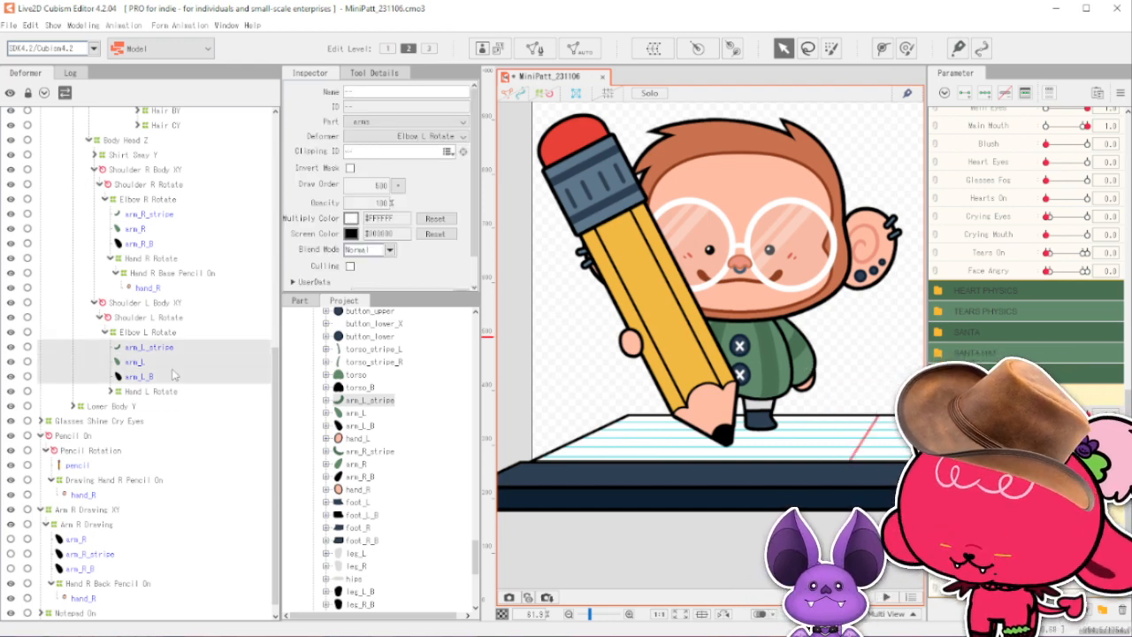
pyautogui.hotkey('ctrl', 'v')
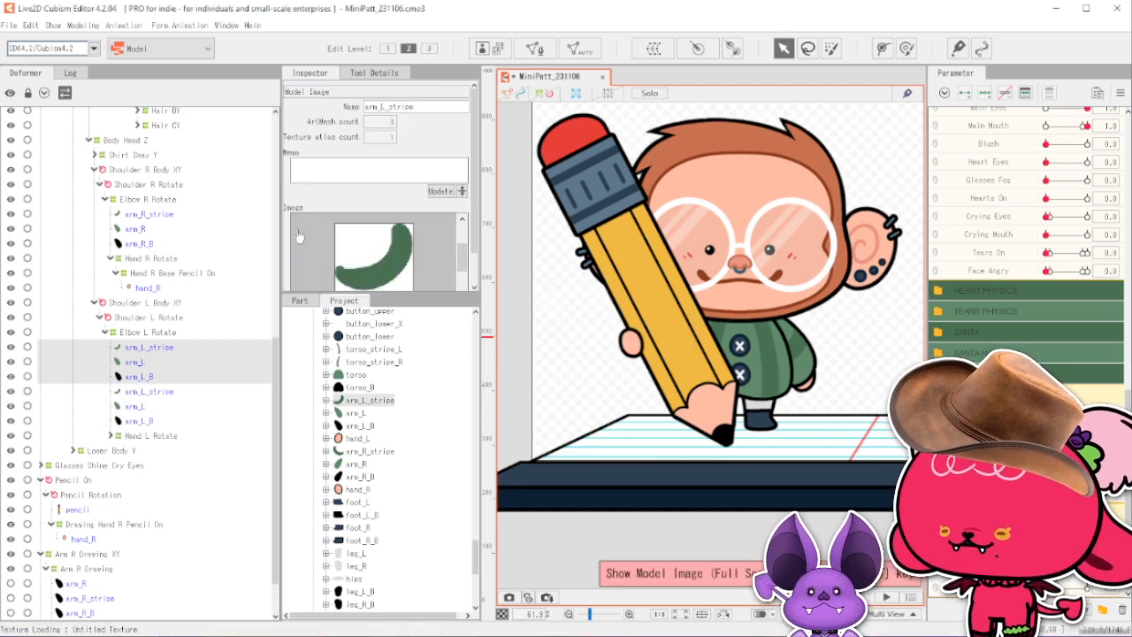
# Move the copied arm_L_stripe, arm_L and arm_L_B meshes out of Elbow L Rotate to the root of the deformer tree.
pyautogui.click(299, 302)
pyautogui.scroll(-2, 160, 340)
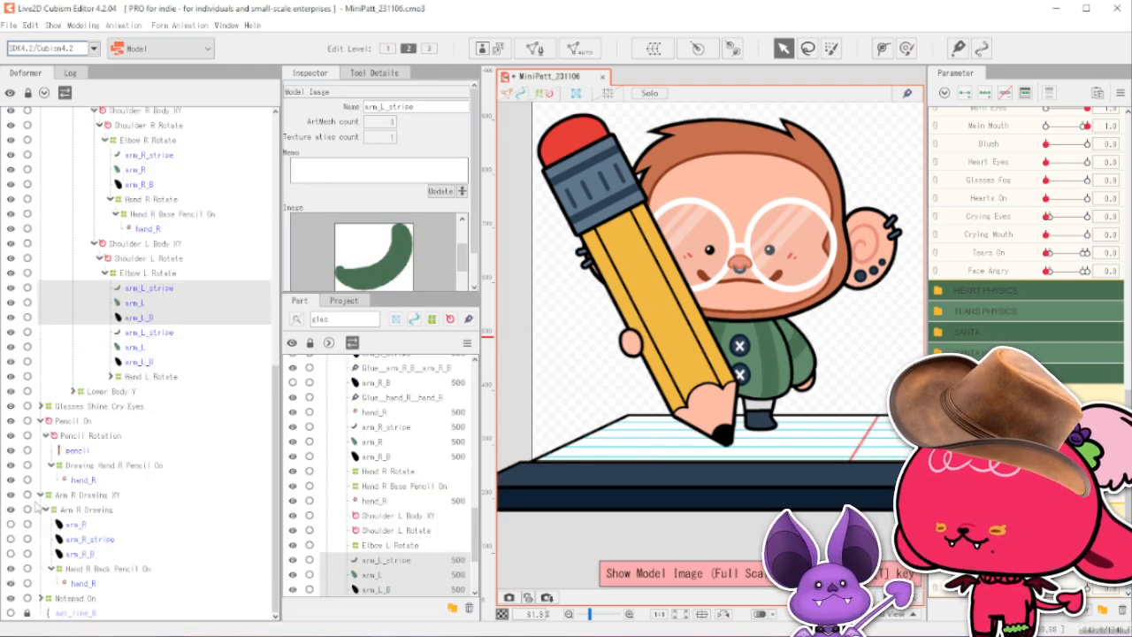
pyautogui.scroll(3, 39, 501)
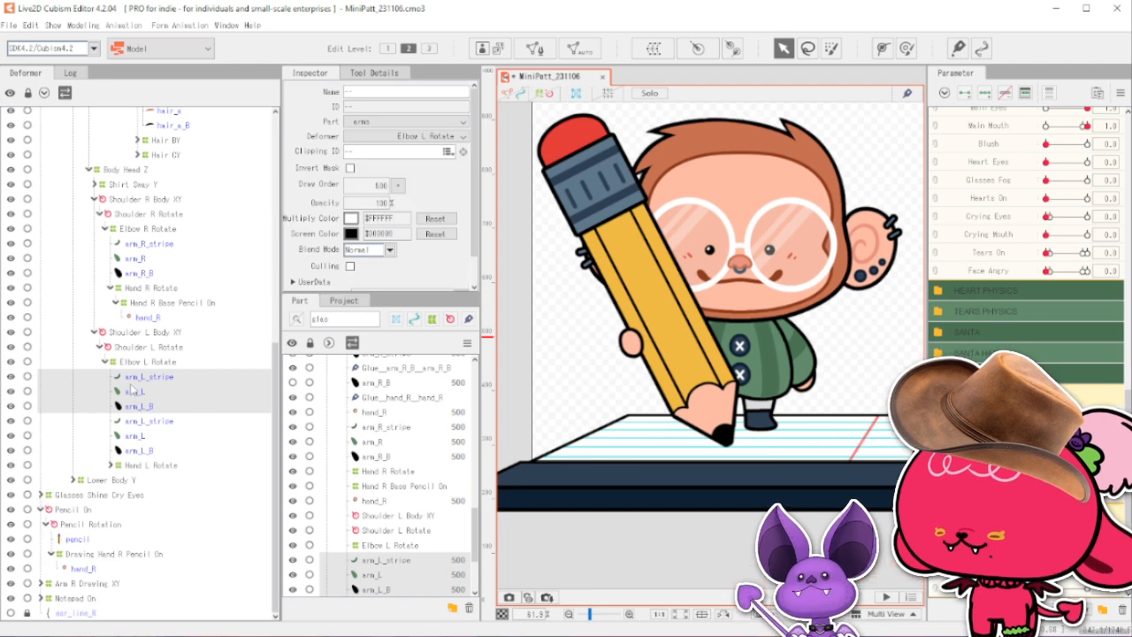
pyautogui.moveTo(140, 391); pyautogui.dragTo(81, 583)
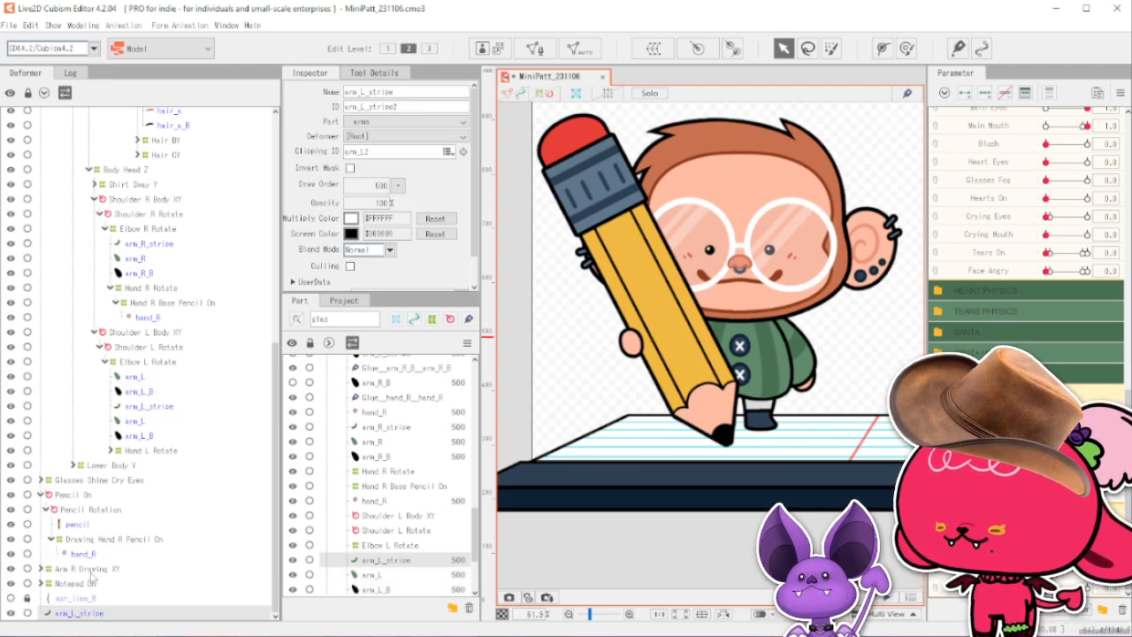
pyautogui.hotkey('ctrl', 'z')
pyautogui.keyDown('shift'); pyautogui.click(142, 406); pyautogui.keyUp('shift')
pyautogui.moveTo(142, 406); pyautogui.dragTo(99, 588)
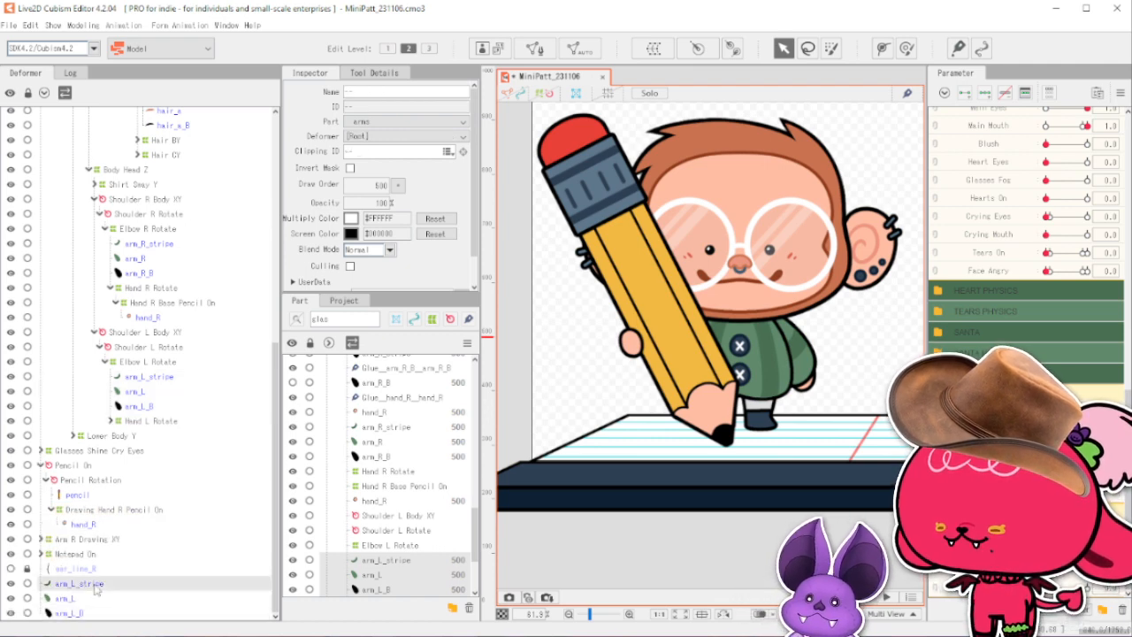
# Create a warp deformer named Arm L Pencil On as parent of the three copied left arm meshes, with 2 x 3 Bezier divisions.
pyautogui.click(653, 47)
pyautogui.moveTo(891, 208); pyautogui.dragTo(708, 196)
pyautogui.write('Arm L Drawing')
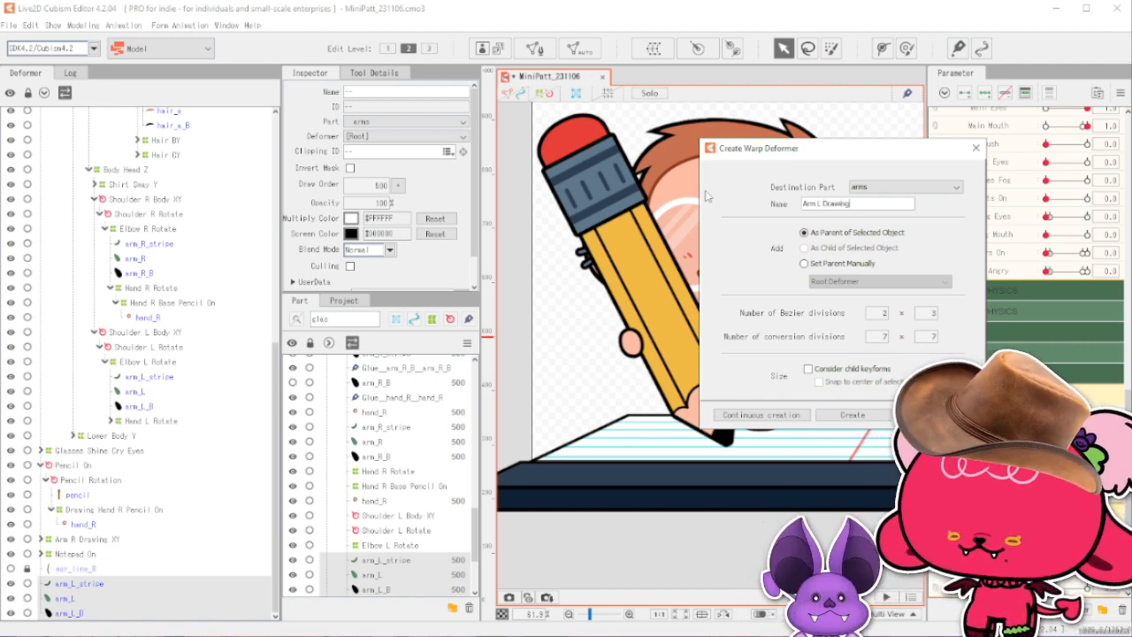
pyautogui.press('BackSpace')
pyautogui.press('BackSpace')
pyautogui.press('BackSpace')
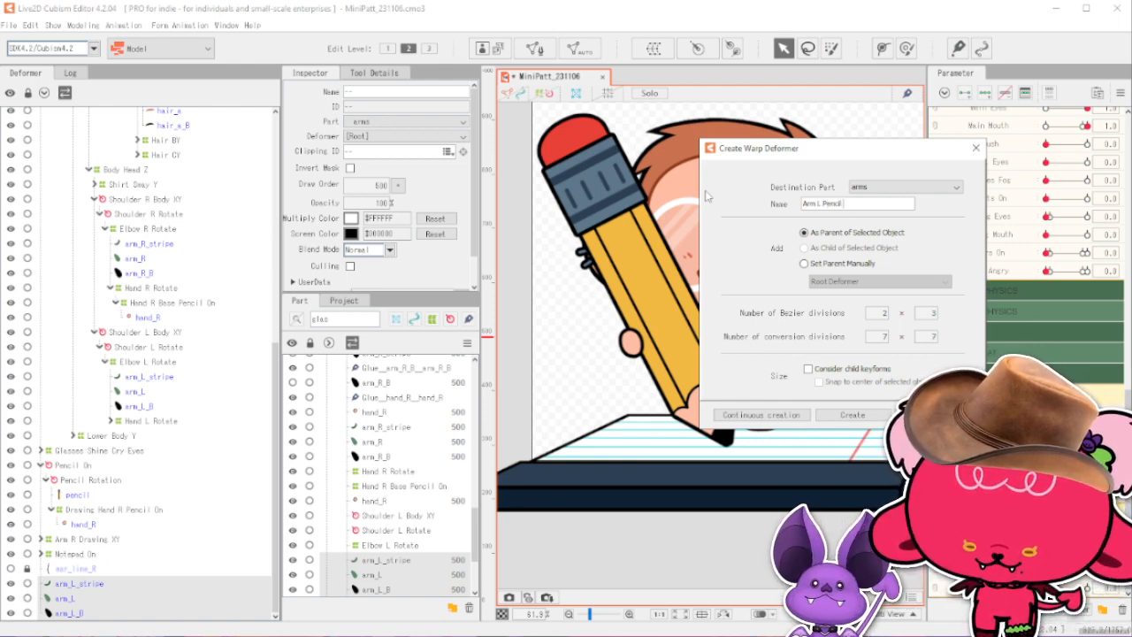
pyautogui.click(841, 415)
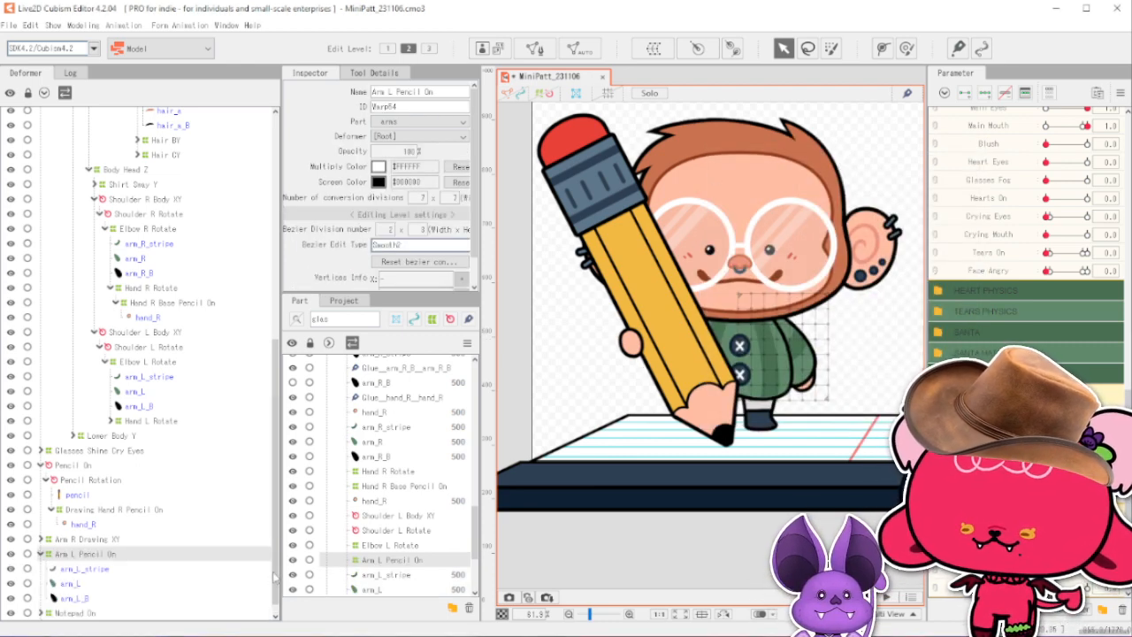
# Set the draw order of the three meshes under Arm L Pencil On to 560.
pyautogui.scroll(-2, 403, 549)
pyautogui.scroll(-2, 410, 525)
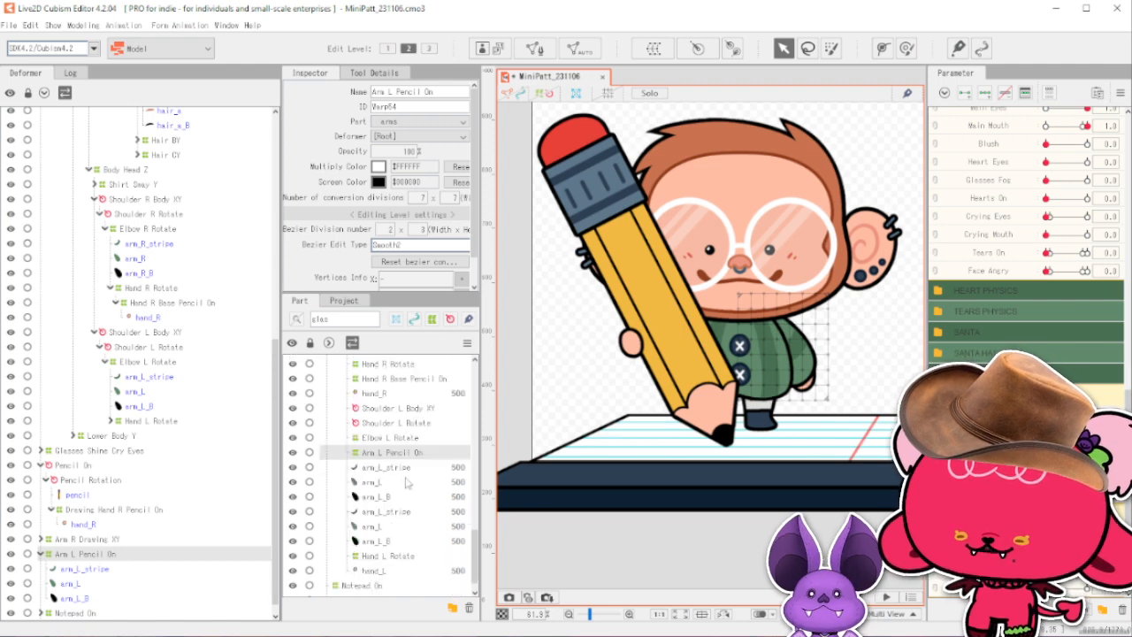
pyautogui.click(386, 467)
pyautogui.keyDown('shift'); pyautogui.click(376, 497); pyautogui.keyUp('shift')
pyautogui.doubleClick(381, 186)
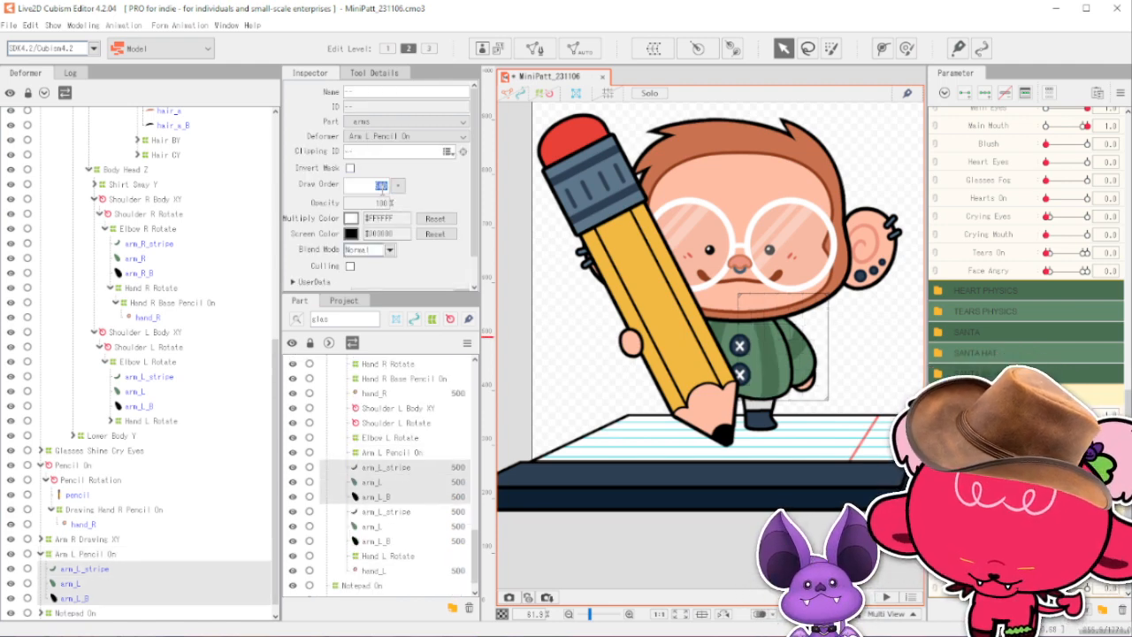
pyautogui.write('600')
pyautogui.press('Return')
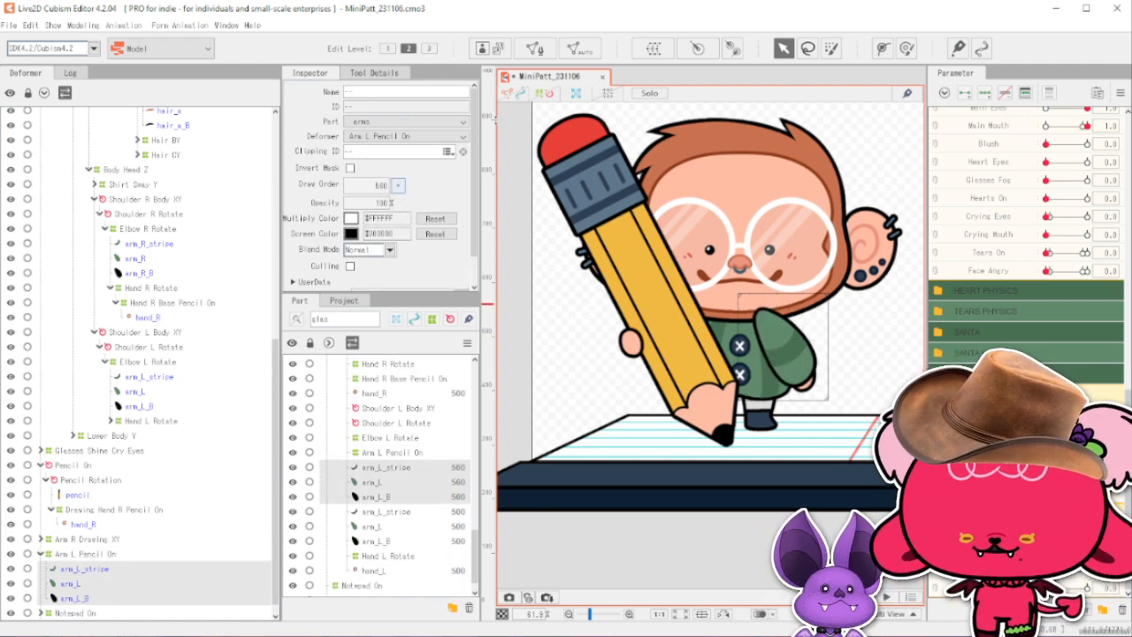
# Check the head mesh's draw order and lower the three Arm L Pencil On meshes' draw order to just below it.
pyautogui.click(845, 292)
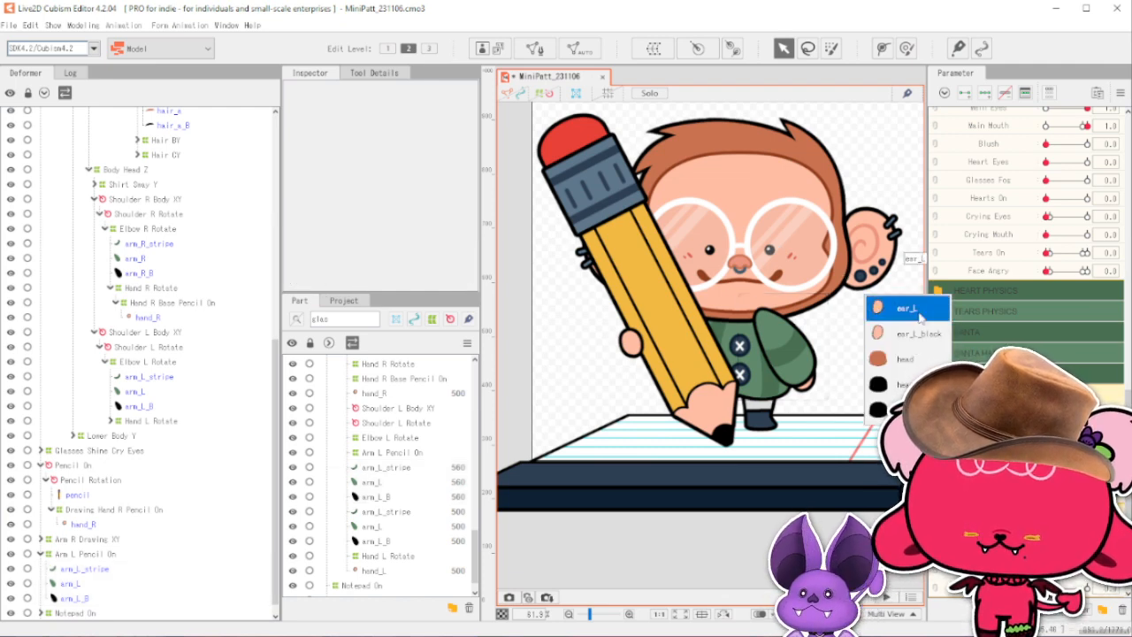
pyautogui.click(905, 359)
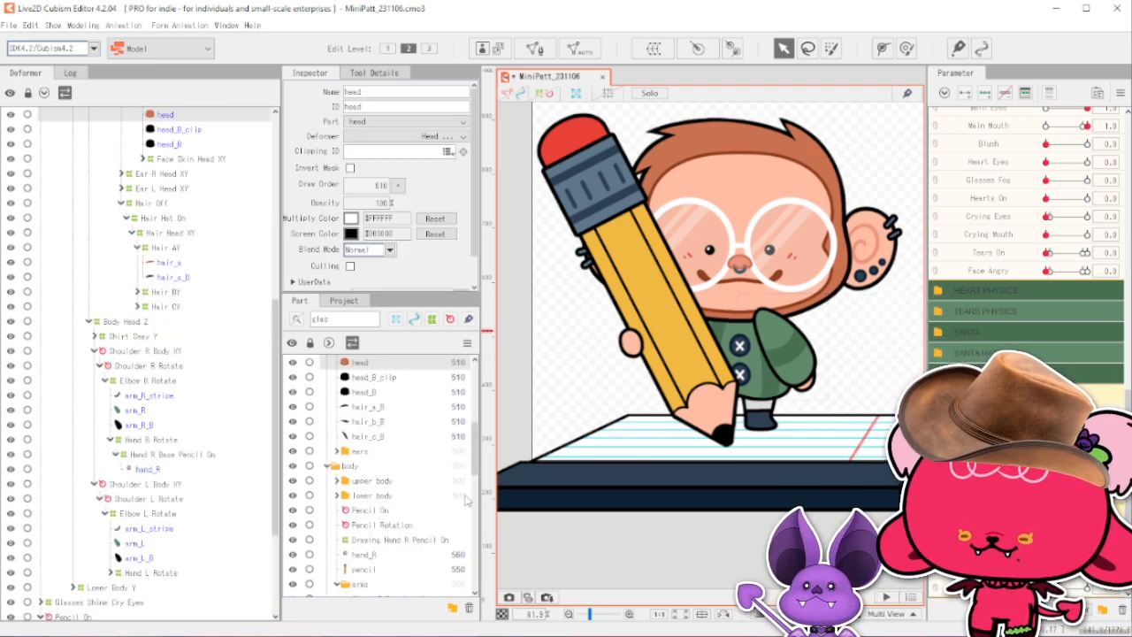
pyautogui.moveTo(475, 451); pyautogui.dragTo(475, 501)
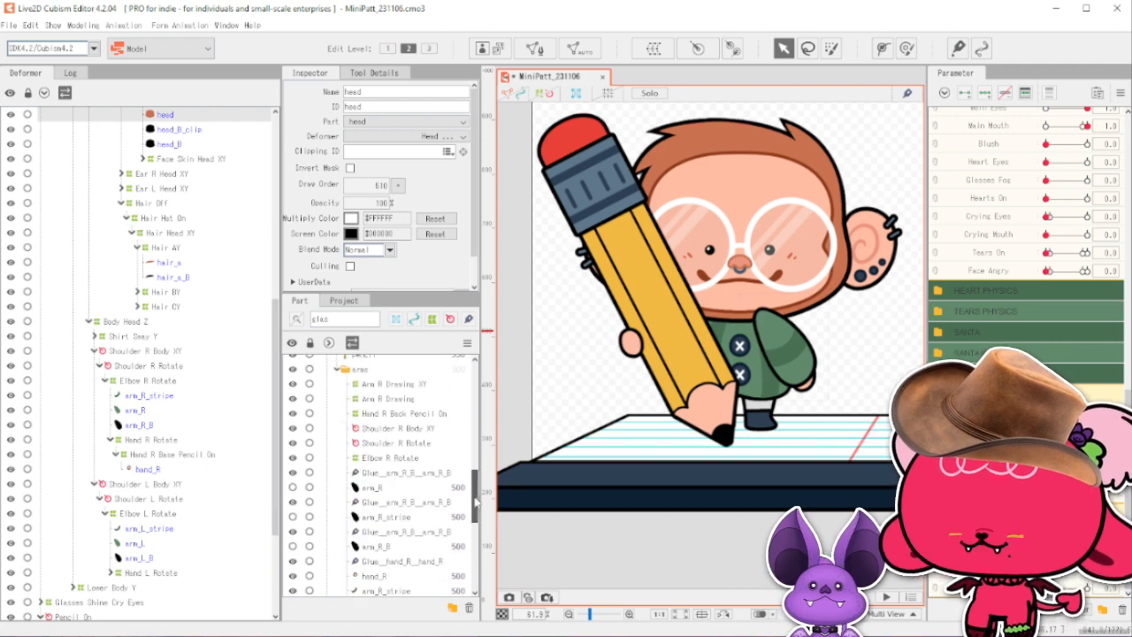
pyautogui.click(830, 268)
pyautogui.click(831, 269)
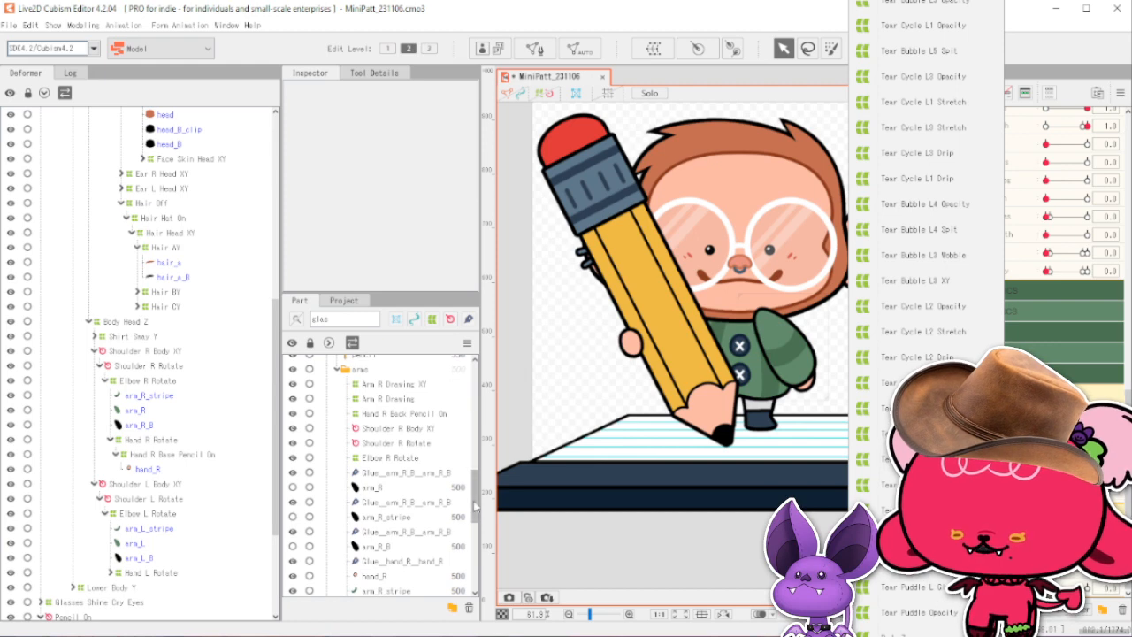
pyautogui.moveTo(475, 506); pyautogui.dragTo(476, 579)
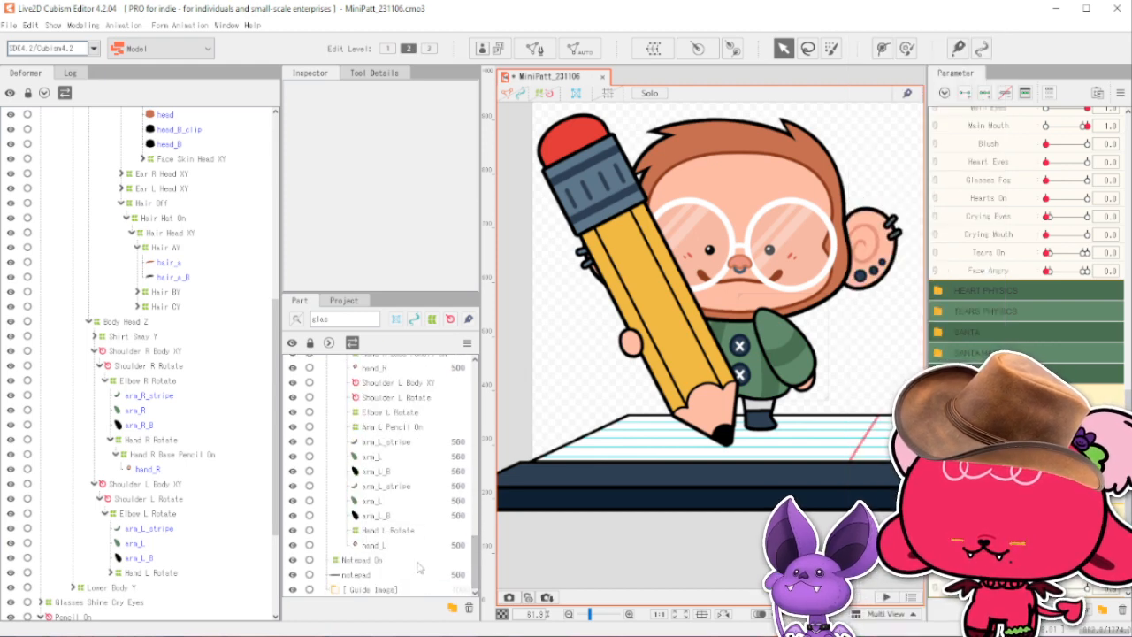
pyautogui.click(397, 445)
pyautogui.keyDown('shift'); pyautogui.click(397, 469); pyautogui.keyUp('shift')
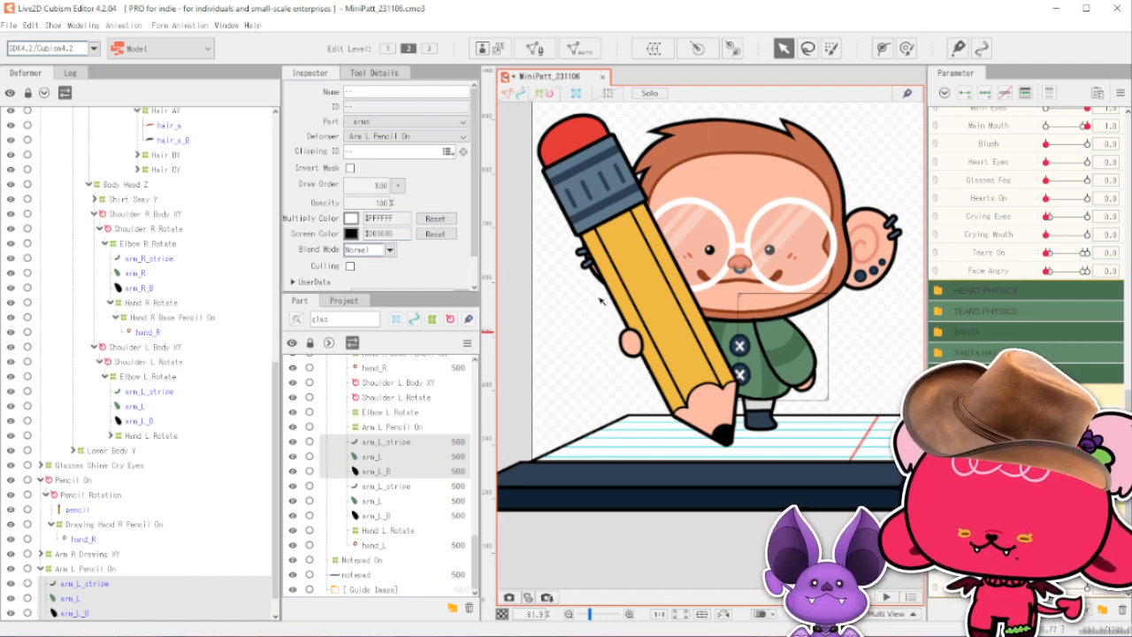
# Compare the draw orders of the pencil mesh and the hand_R mesh that holds it.
pyautogui.click(661, 291)
pyautogui.rightClick(661, 291)
pyautogui.click(719, 325)
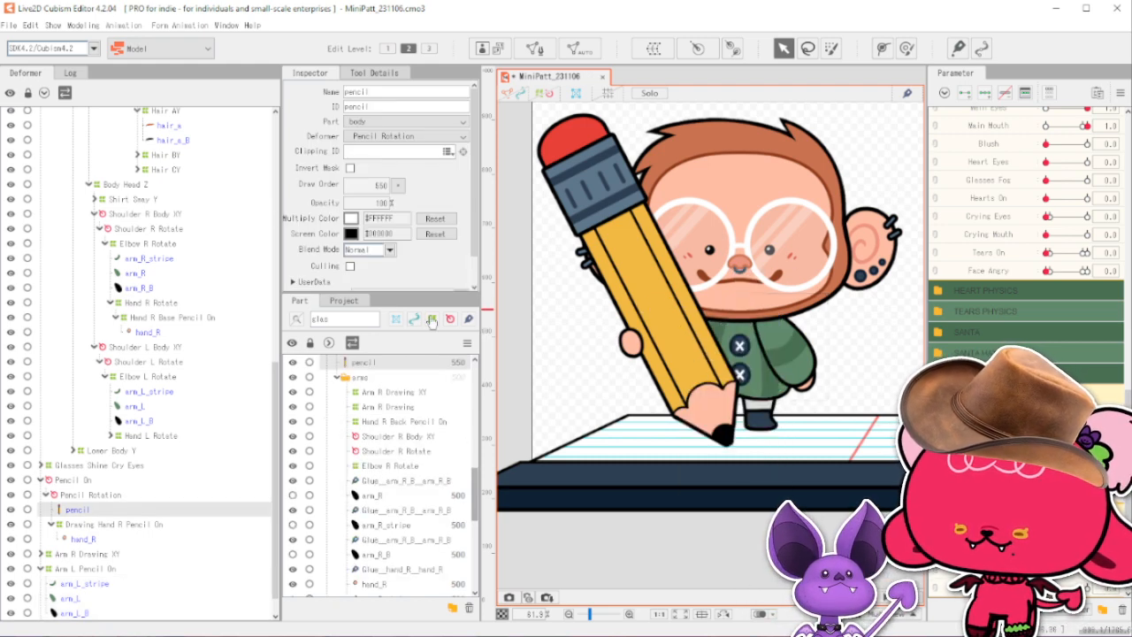
pyautogui.scroll(3, 418, 474)
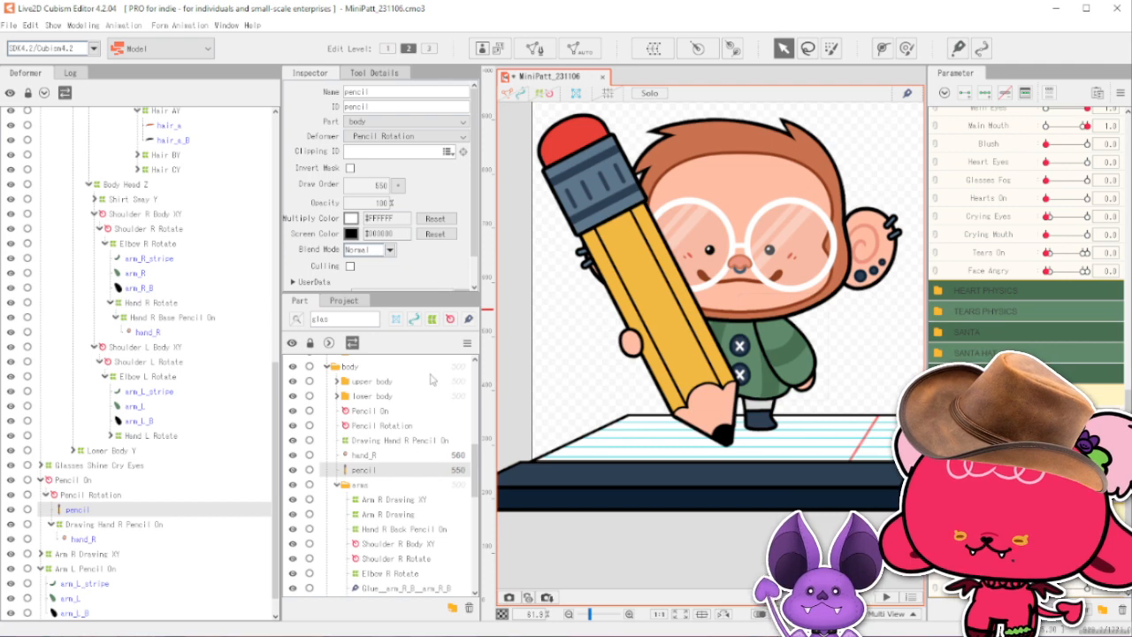
pyautogui.keyDown('ctrl'); pyautogui.click(433, 456); pyautogui.keyUp('ctrl')
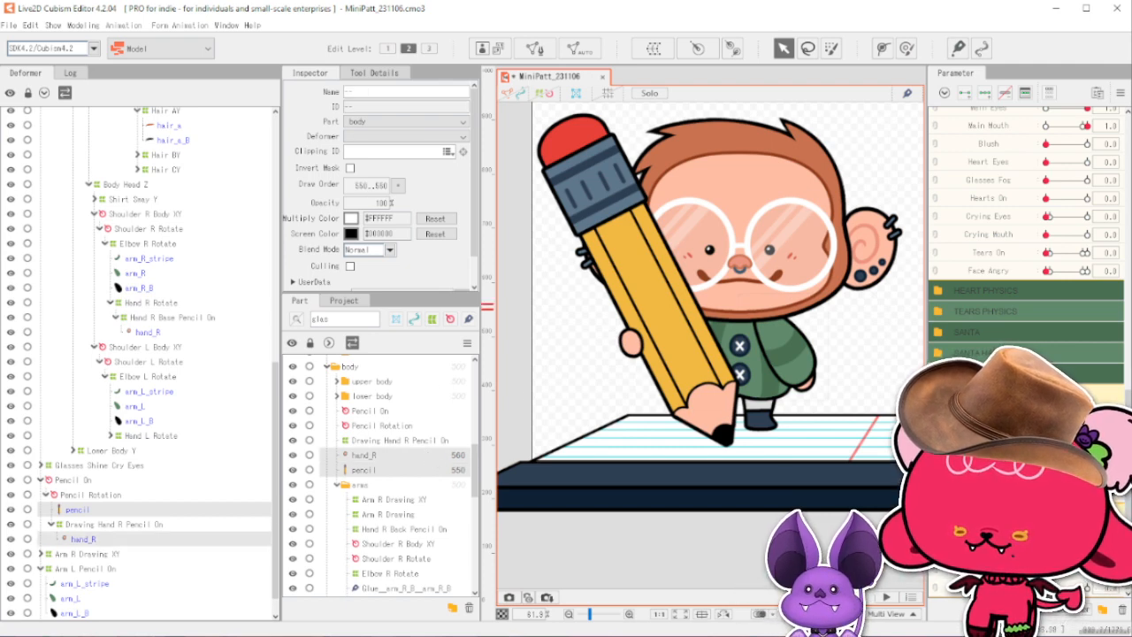
# Try a draw order below the head's for the pencil mesh, and undo it.
pyautogui.click(423, 470)
pyautogui.doubleClick(375, 184)
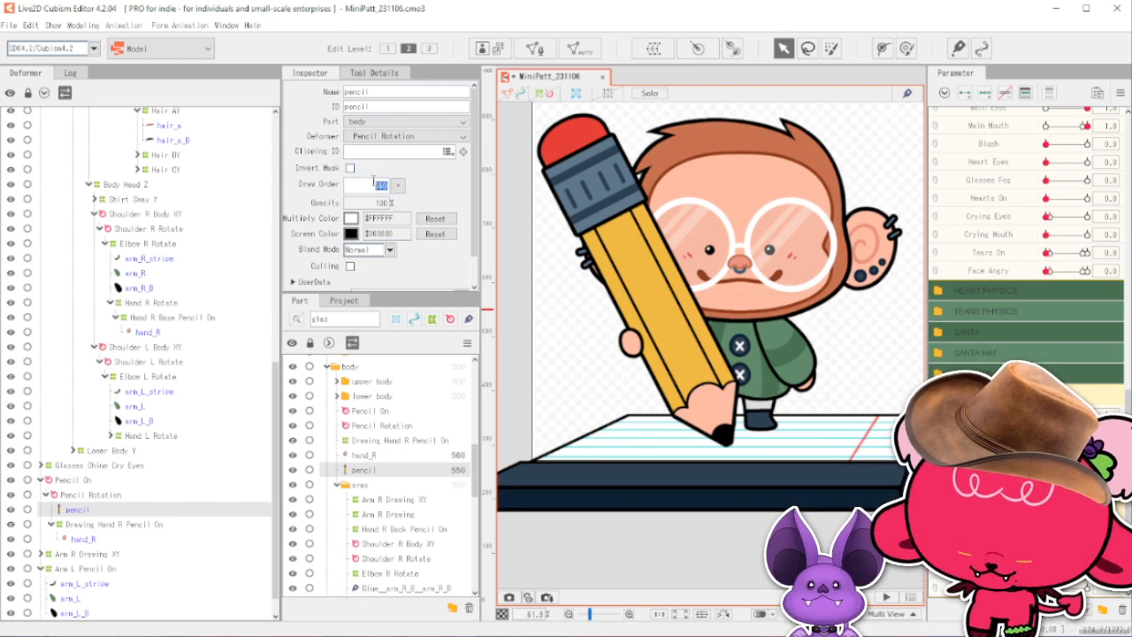
pyautogui.write('600')
pyautogui.press('Return')
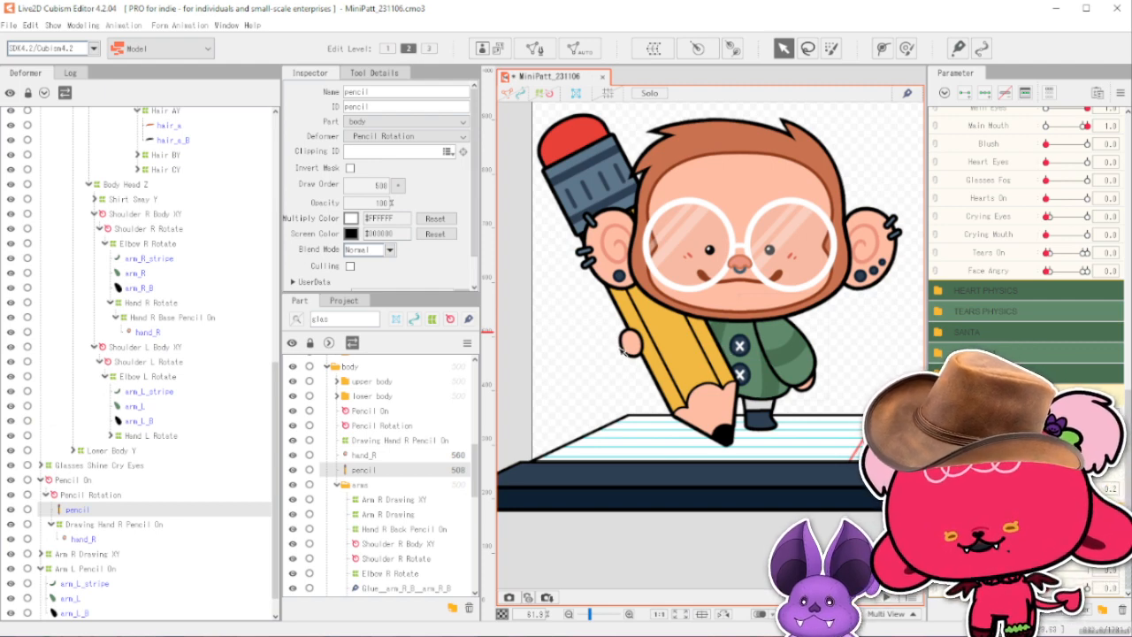
pyautogui.hotkey('ctrl', 'z')
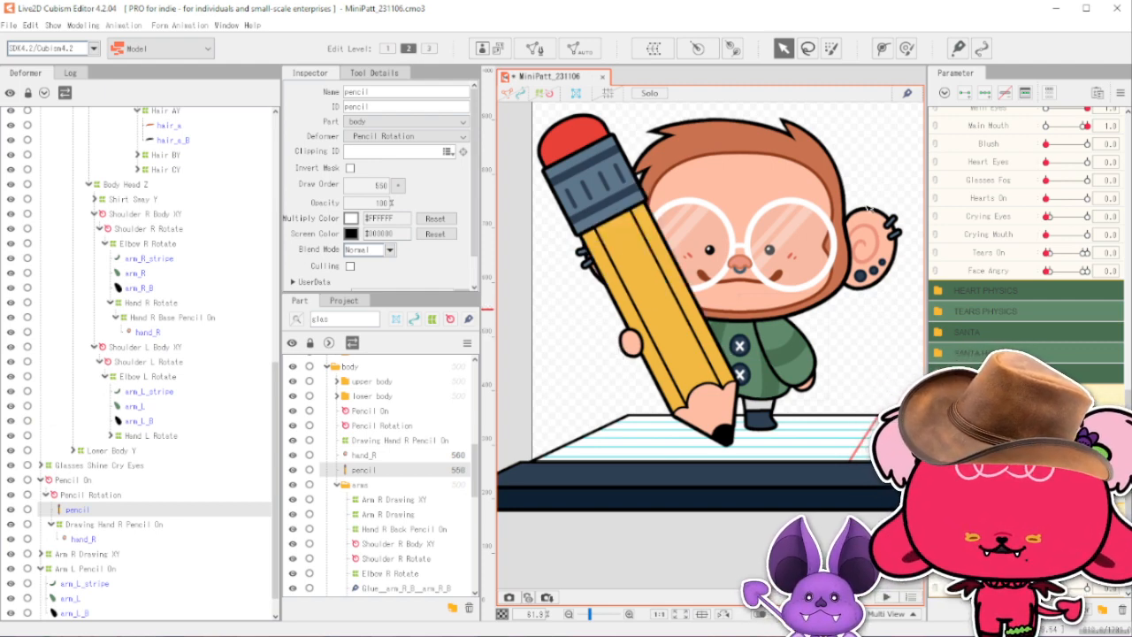
pyautogui.scroll(-1, 202, 535)
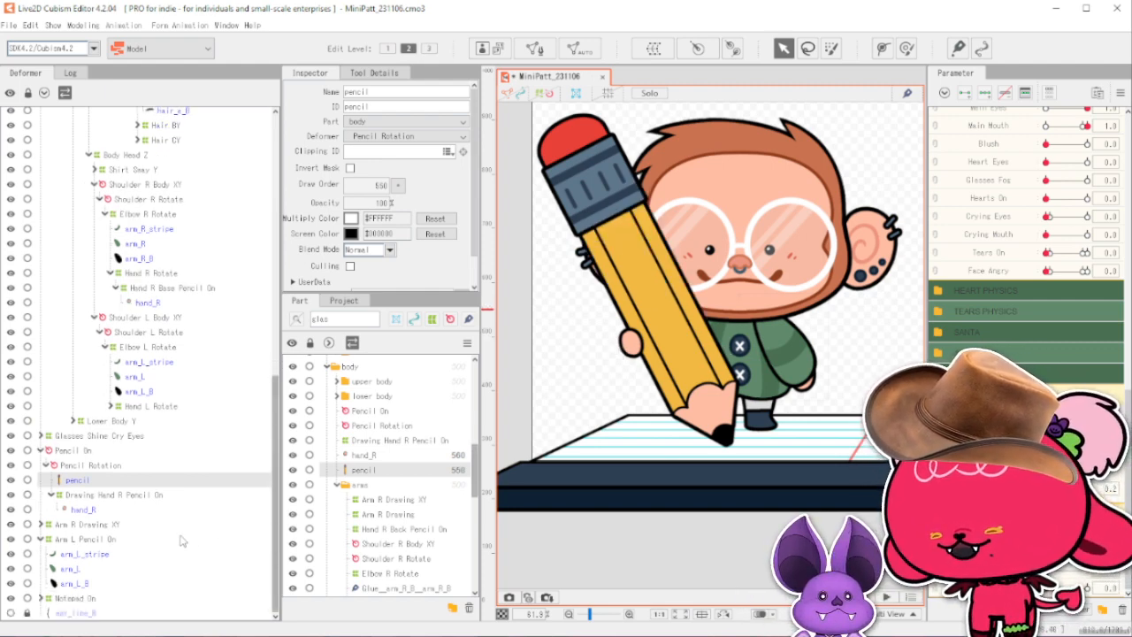
pyautogui.click(116, 540)
pyautogui.keyDown('shift'); pyautogui.click(116, 583); pyautogui.keyUp('shift')
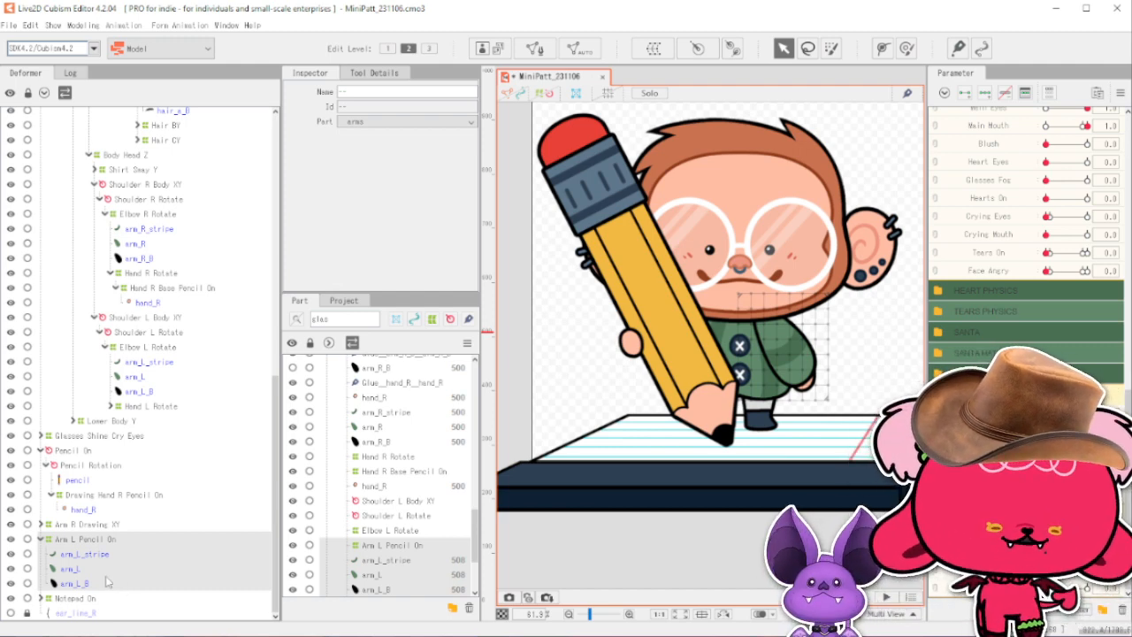
pyautogui.click(110, 525)
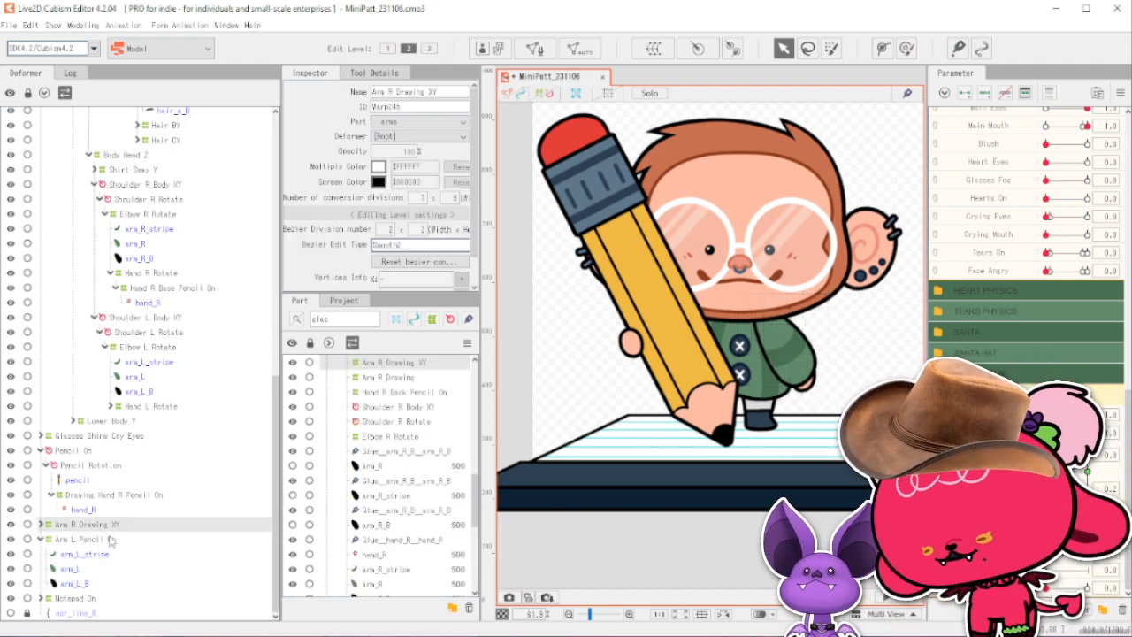
pyautogui.click(113, 539)
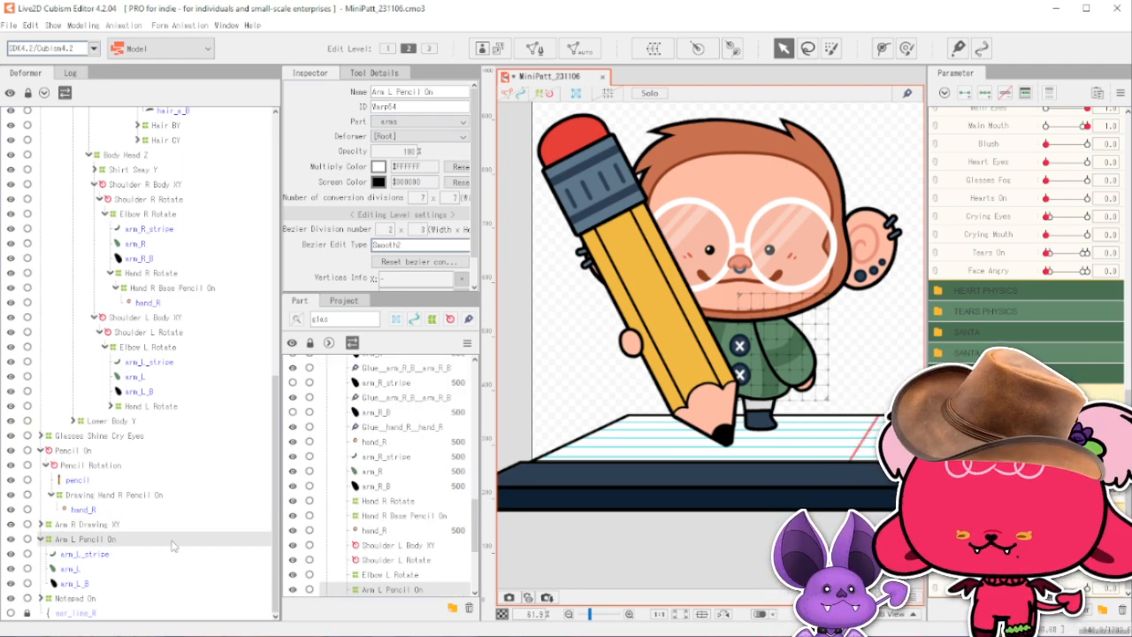
pyautogui.keyDown('shift'); pyautogui.click(113, 582); pyautogui.keyUp('shift')
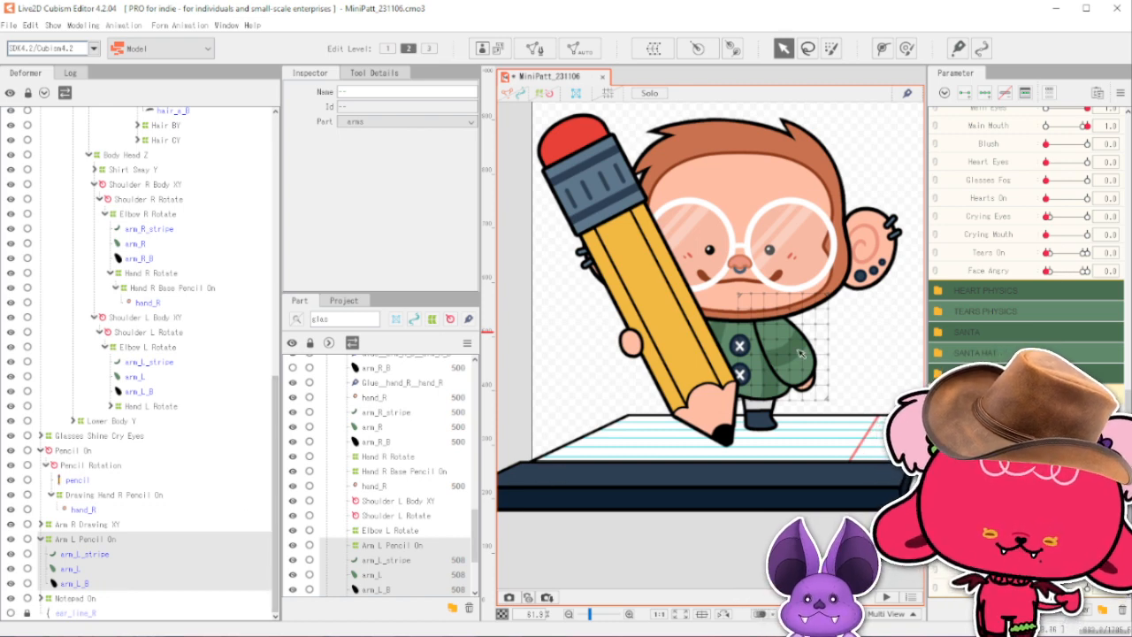
pyautogui.click(850, 342)
# Move the arm_L_stripe mesh under Arm L Pencil On slightly lower on the sleeve.
pyautogui.rightClick(808, 369)
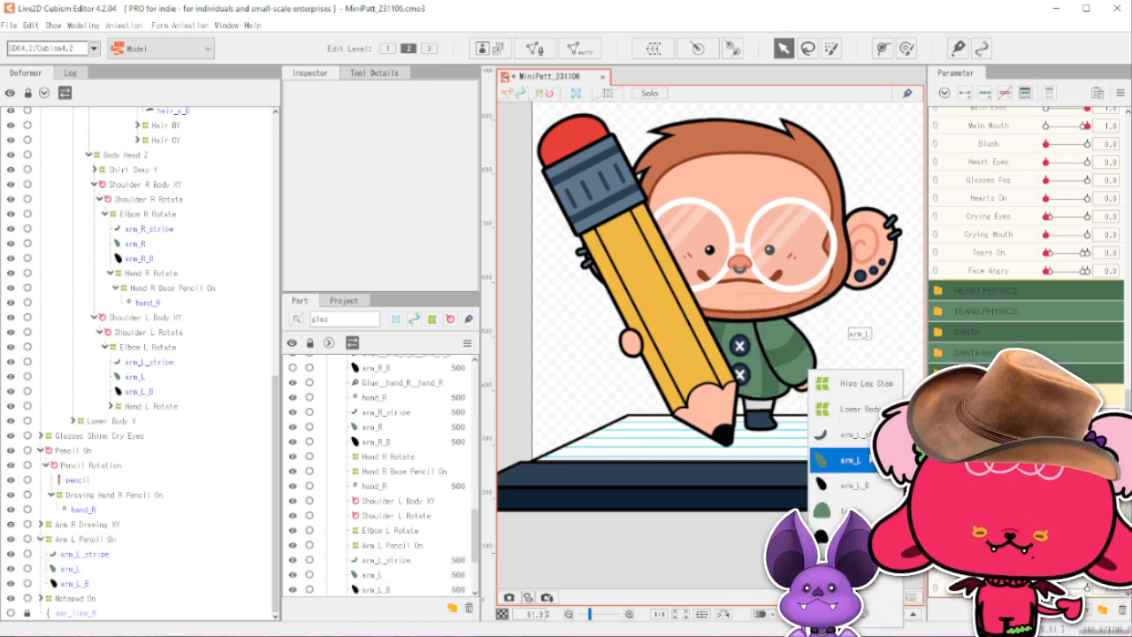
pyautogui.click(854, 434)
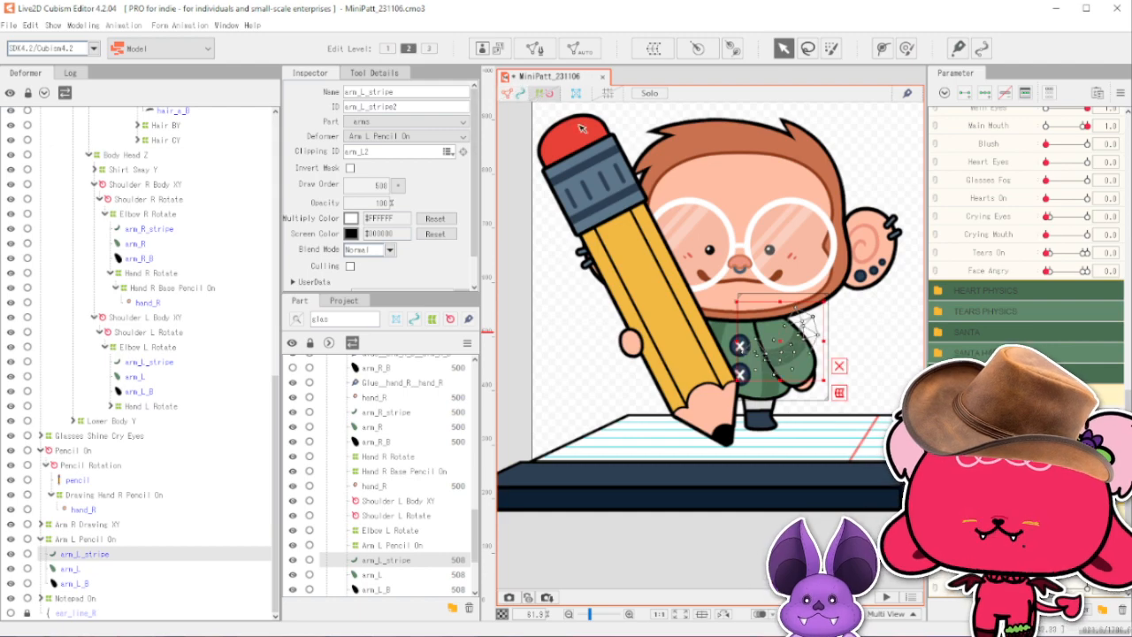
pyautogui.scroll(5, 813, 307)
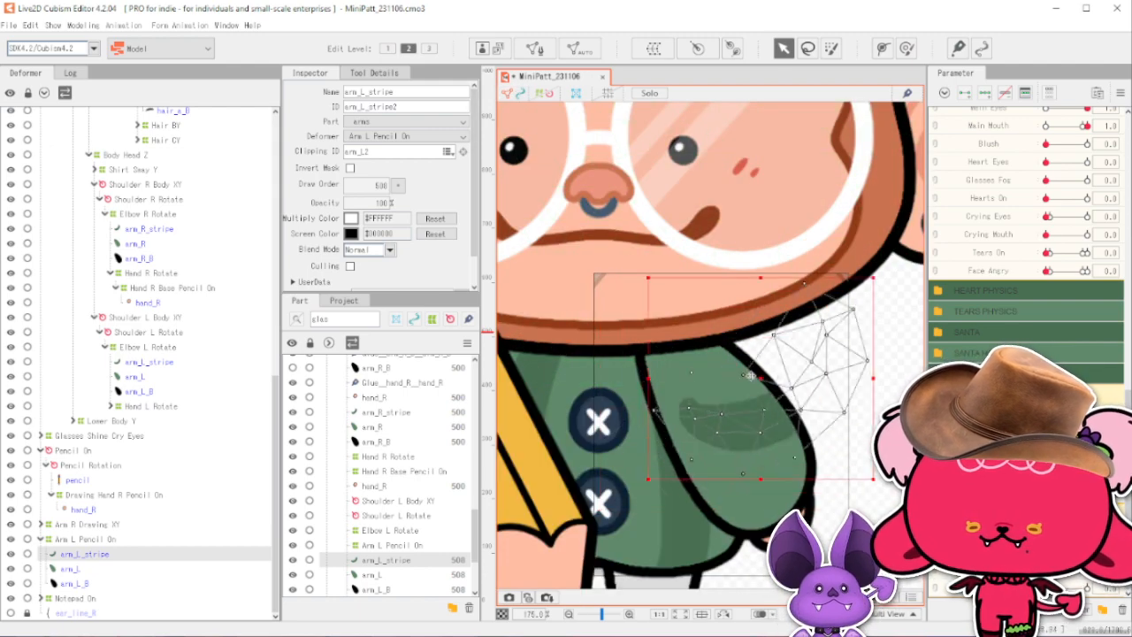
pyautogui.moveTo(751, 376); pyautogui.dragTo(734, 435)
# Rotate the three Arm L Pencil On meshes together and place them across the front of the body toward the pencil.
pyautogui.keyDown('shift'); pyautogui.click(86, 584); pyautogui.keyUp('shift')
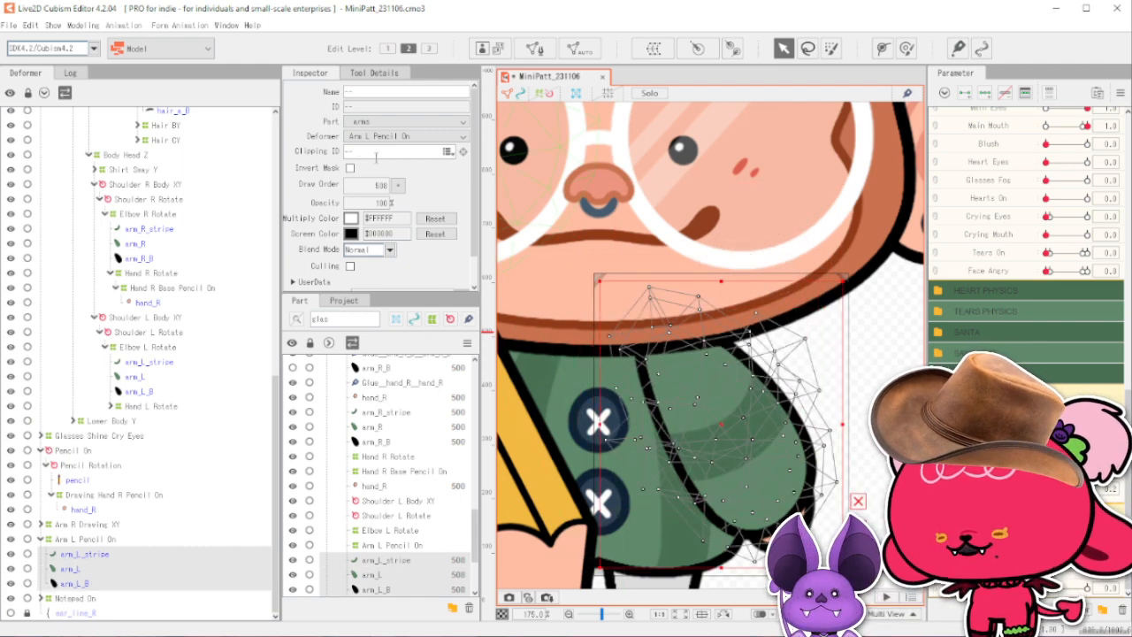
pyautogui.scroll(-4, 767, 376)
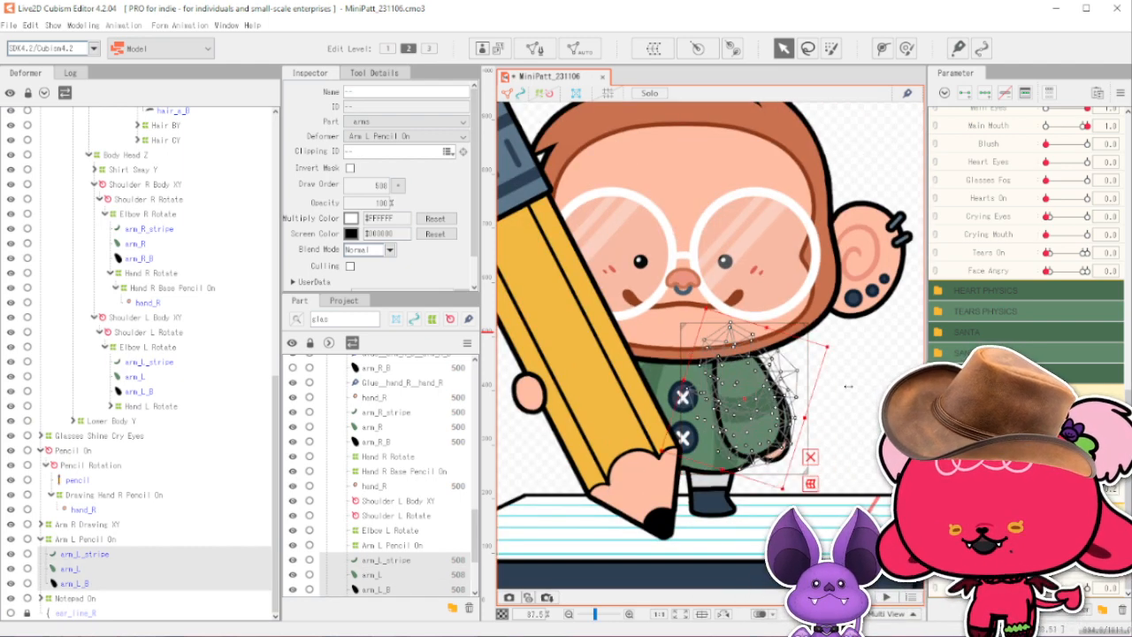
pyautogui.moveTo(751, 400)
pyautogui.mouseDown()
pyautogui.moveTo(705, 431)
pyautogui.moveTo(718, 414)
pyautogui.mouseUp()
# Set the three Arm L Pencil On meshes' draw order to 560 and shift the arm slightly up toward the pencil.
pyautogui.click(381, 184)
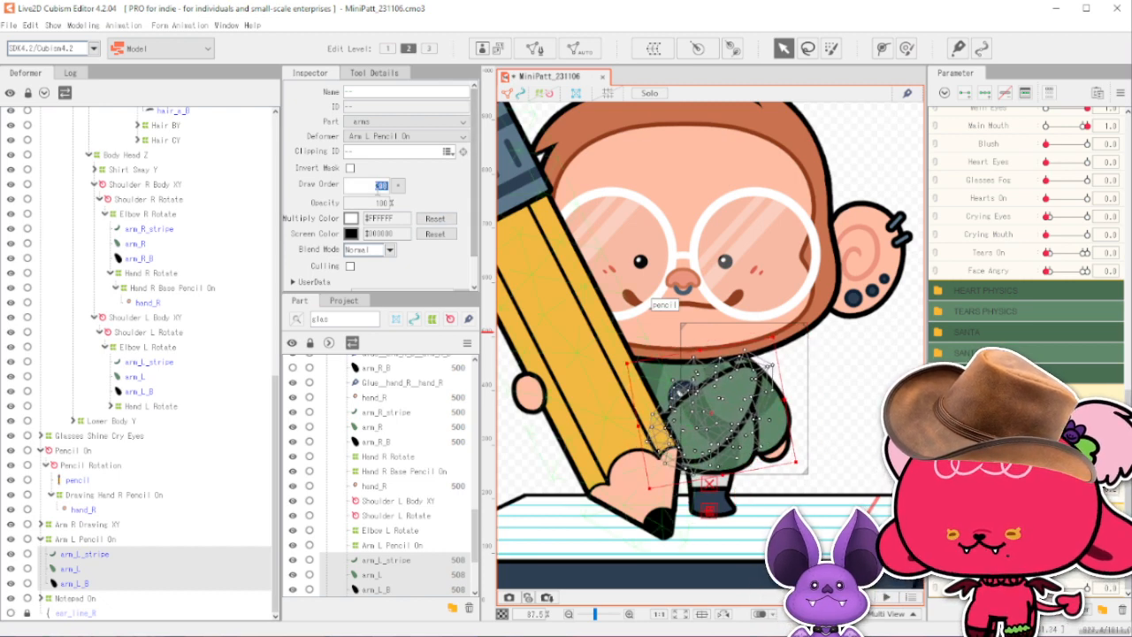
pyautogui.write('60')
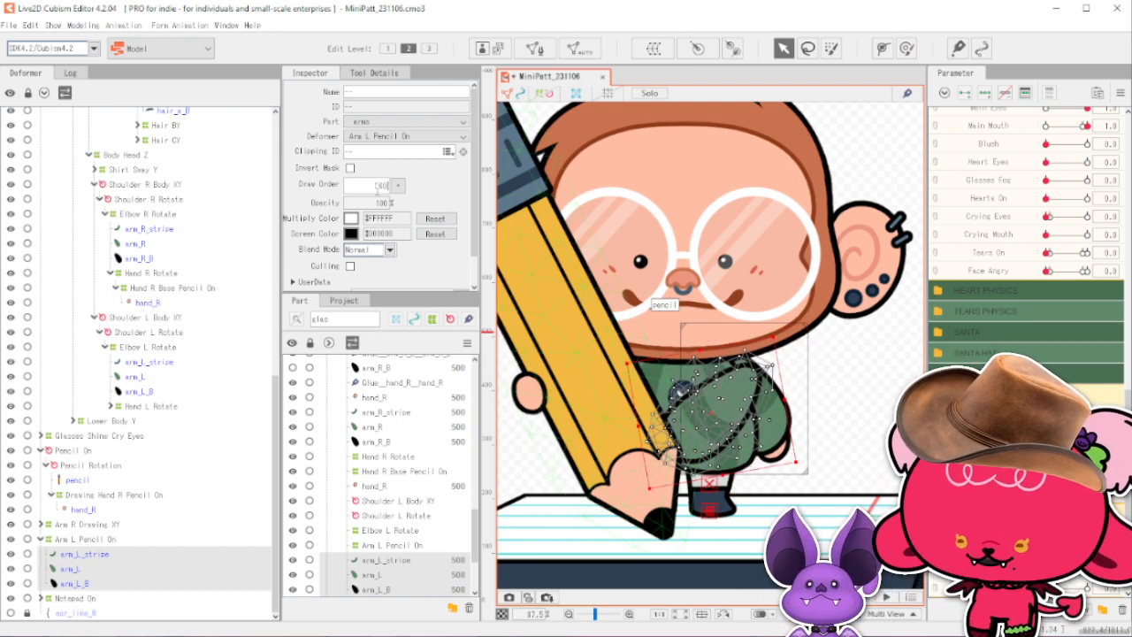
pyautogui.press('Return')
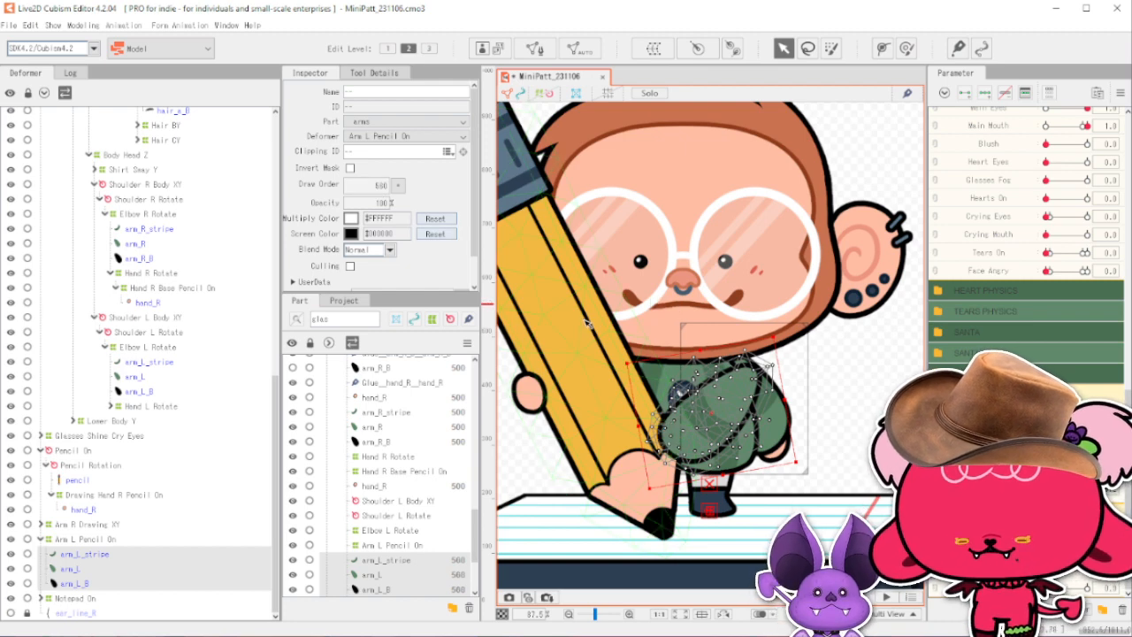
pyautogui.moveTo(712, 412); pyautogui.dragTo(699, 397)
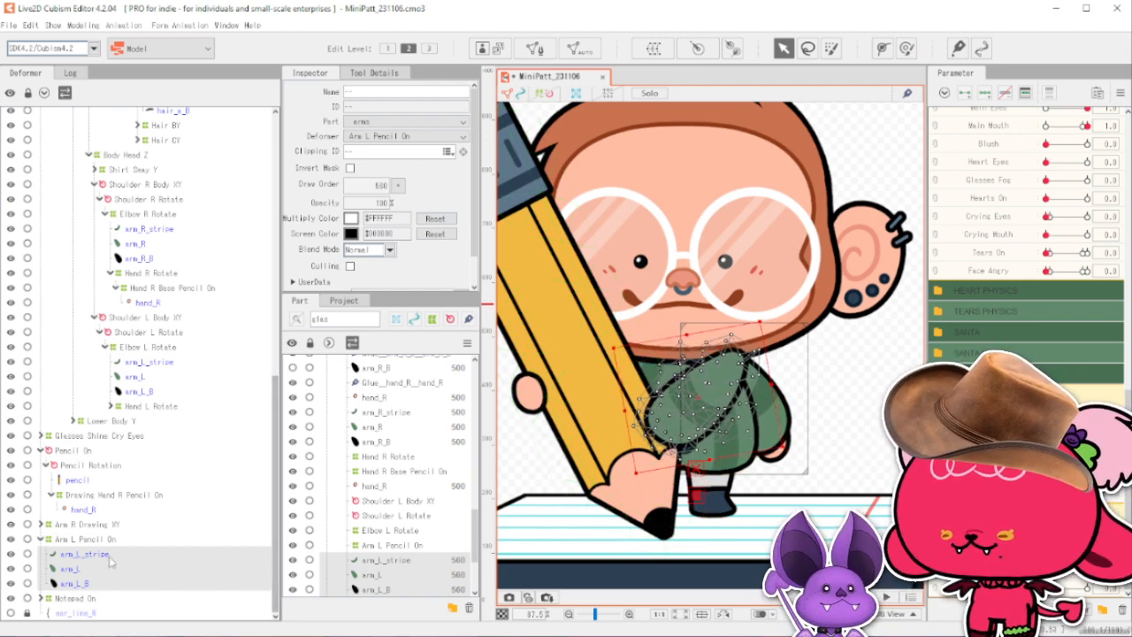
pyautogui.click(528, 121)
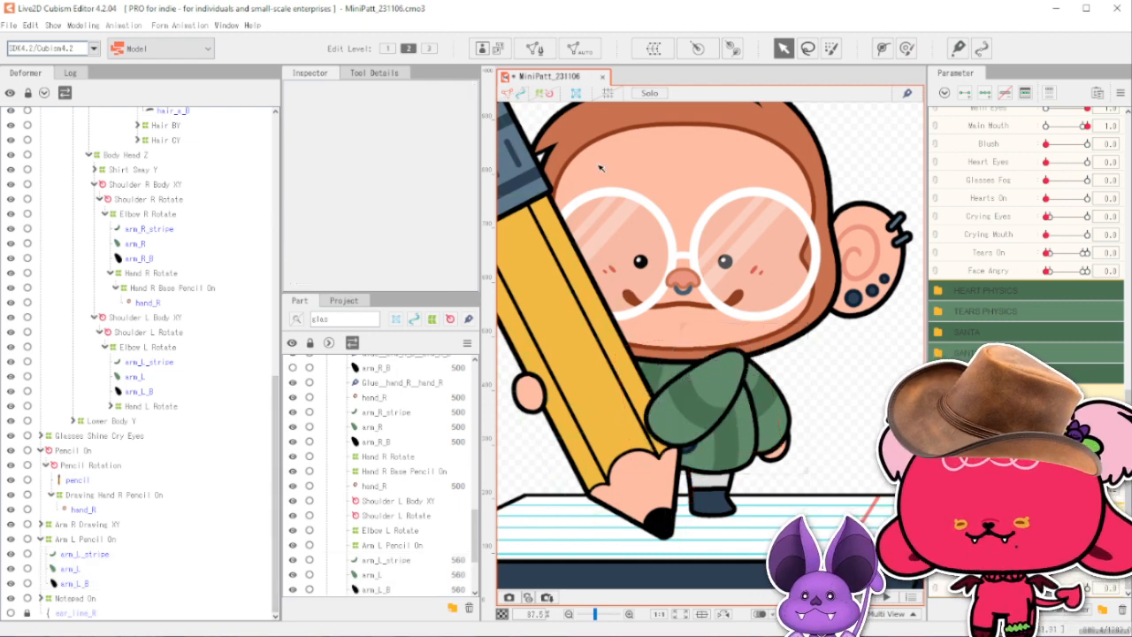
# Test the crossed arm against the head at Head X Aug 30 and Head Y Aug -30, and return both to 0.
pyautogui.scroll(-2, 602, 168)
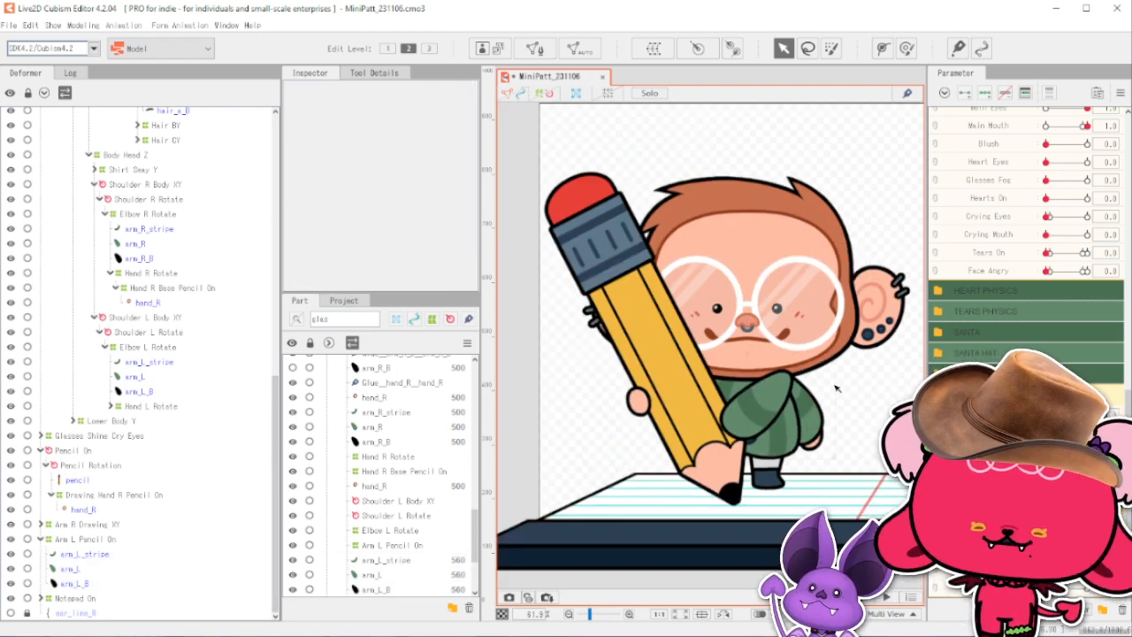
pyautogui.scroll(5, 1074, 164)
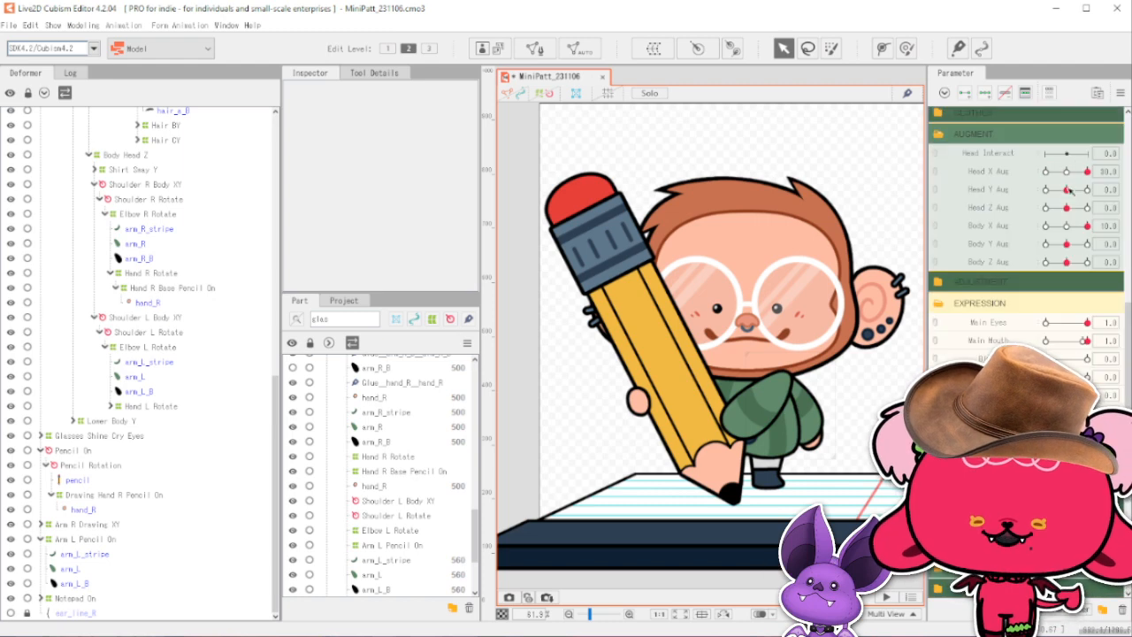
pyautogui.scroll(1, 972, 178)
pyautogui.moveTo(1087, 192)
pyautogui.mouseDown()
pyautogui.moveTo(1066, 192)
pyautogui.moveTo(1088, 199)
pyautogui.moveTo(1087, 175)
pyautogui.moveTo(1049, 170)
pyautogui.moveTo(1086, 213)
pyautogui.moveTo(1049, 209)
pyautogui.moveTo(1089, 212)
pyautogui.mouseUp()
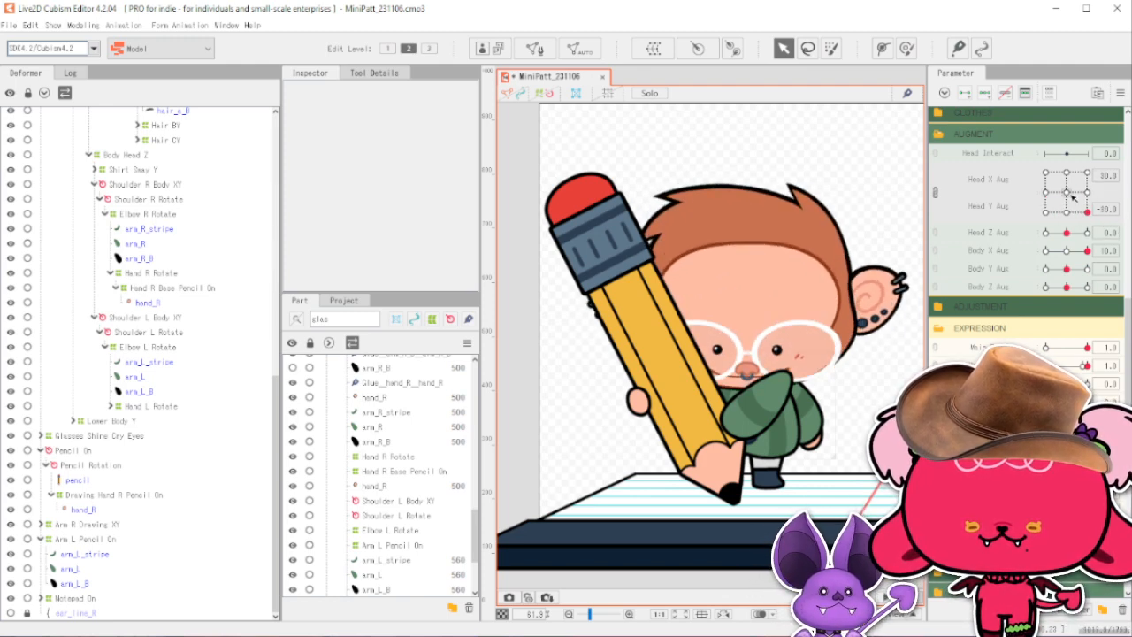
pyautogui.click(1066, 194)
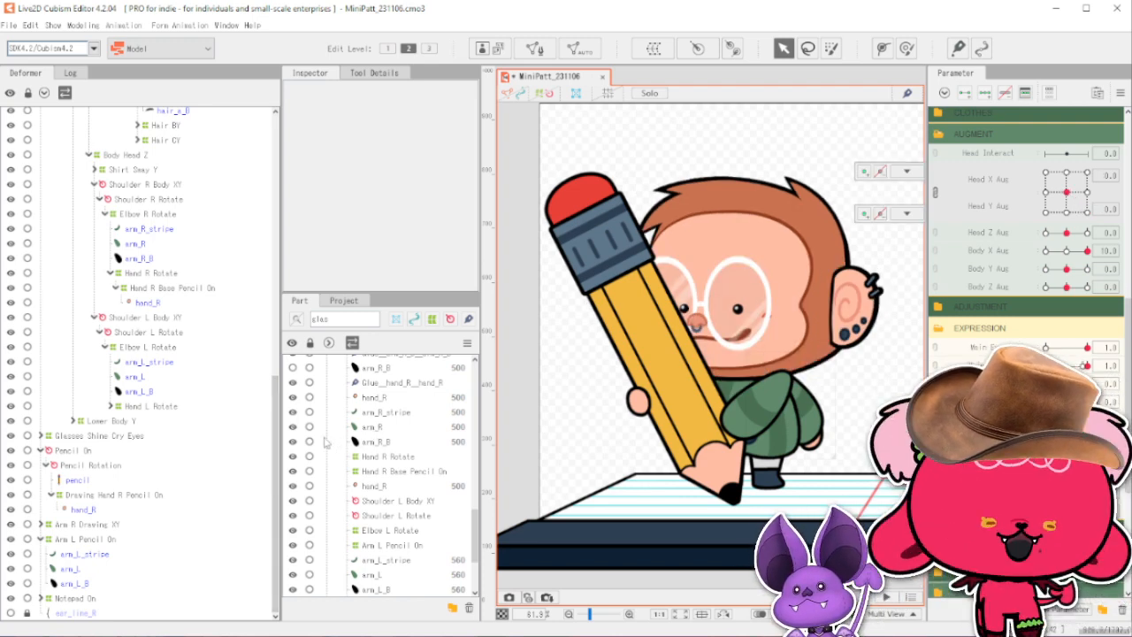
# Clip the arm_L and arm_L_B meshes under Arm L Pencil On with head_B and invert the mask.
pyautogui.click(118, 541)
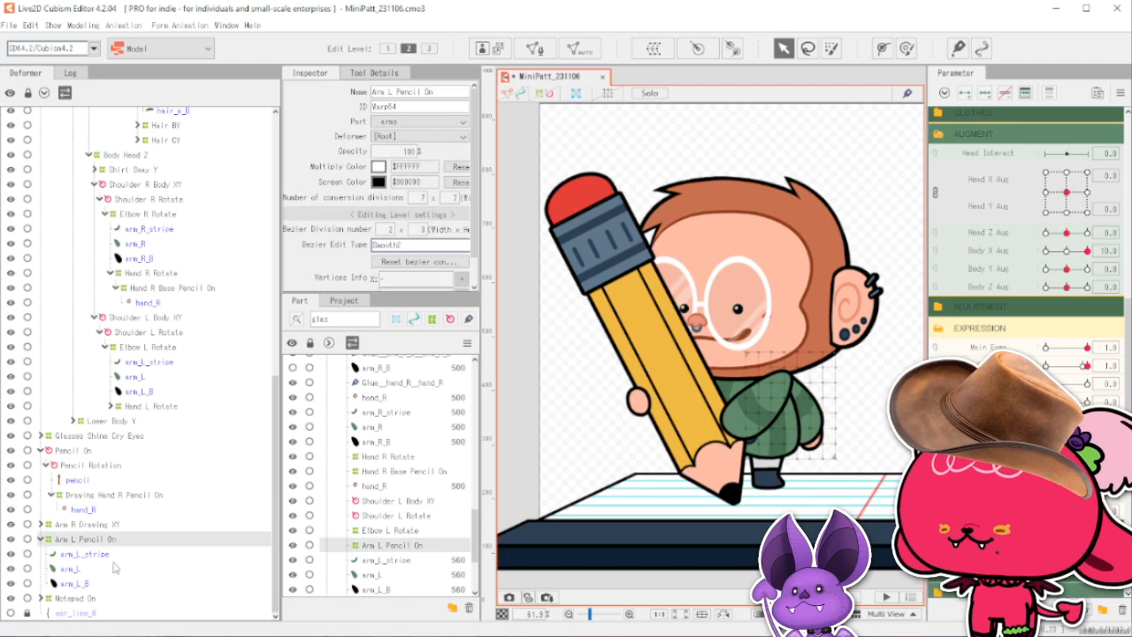
pyautogui.click(96, 570)
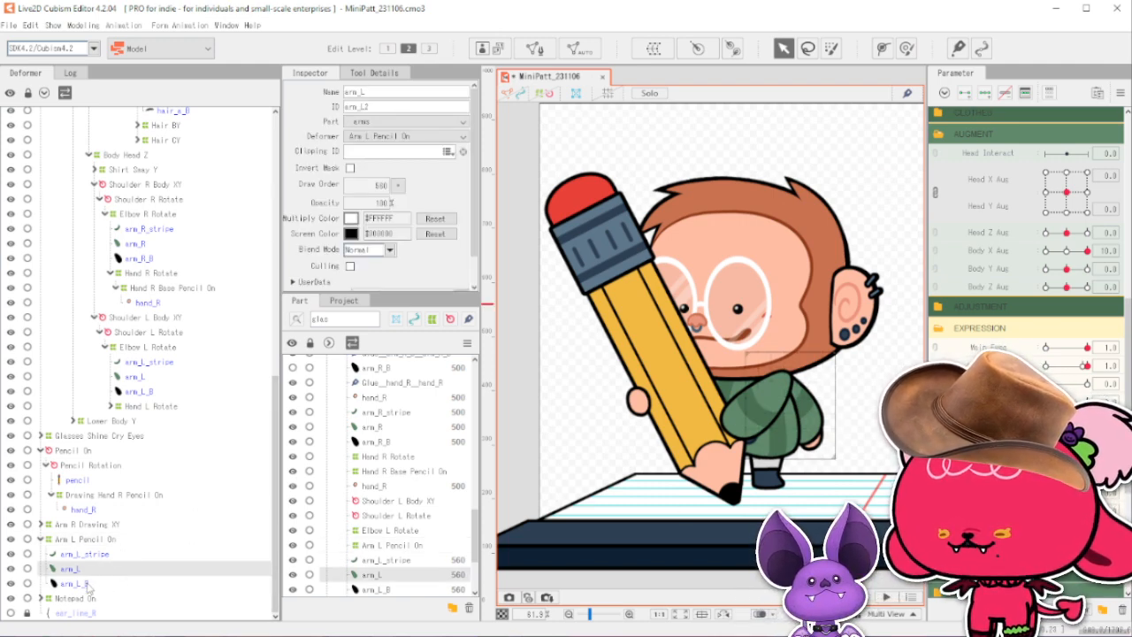
pyautogui.keyDown('ctrl'); pyautogui.click(104, 584); pyautogui.keyUp('ctrl')
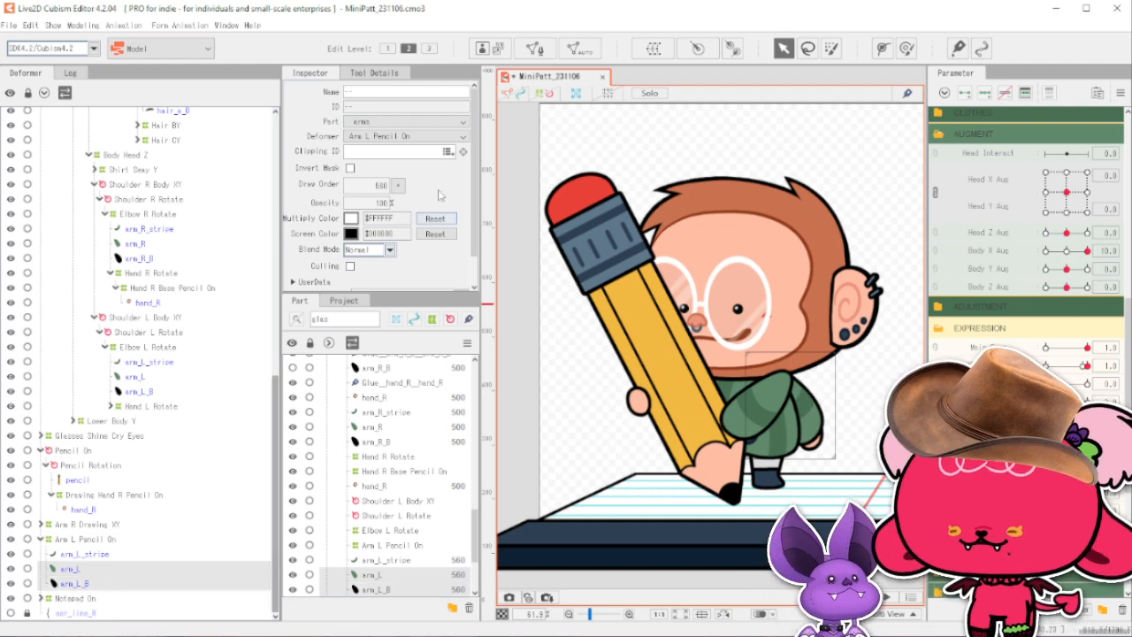
pyautogui.click(417, 153)
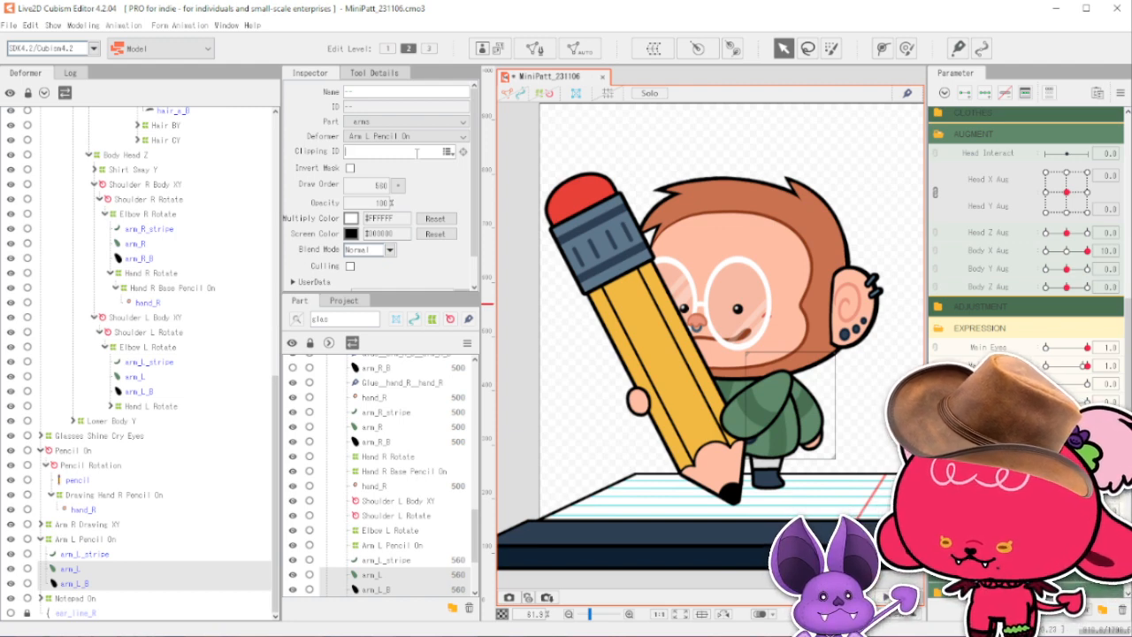
pyautogui.write('head_B')
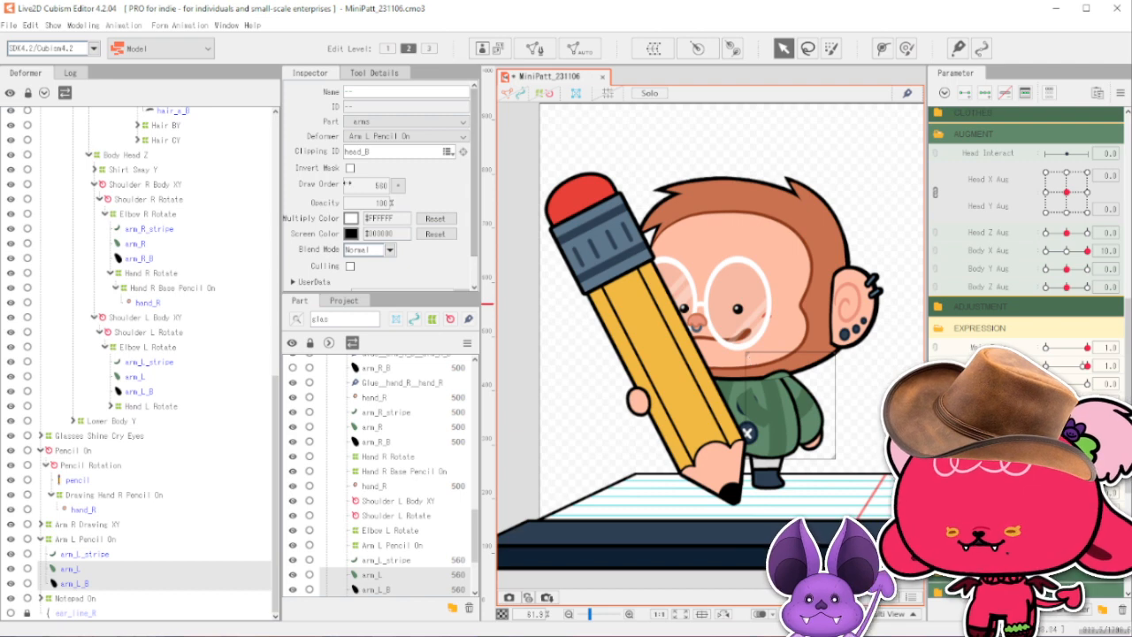
pyautogui.click(351, 168)
# Examine the masked arm along the chin through different Head X and Head Y Aug poses, ending at X 30 and Y 0.
pyautogui.scroll(3, 806, 396)
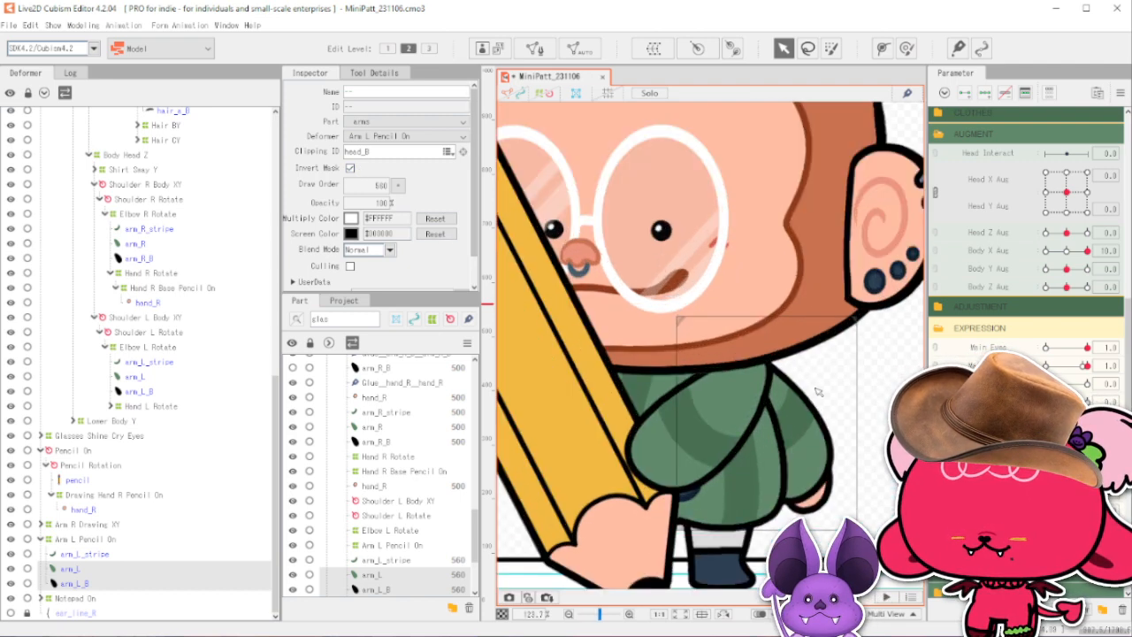
pyautogui.click(1073, 213)
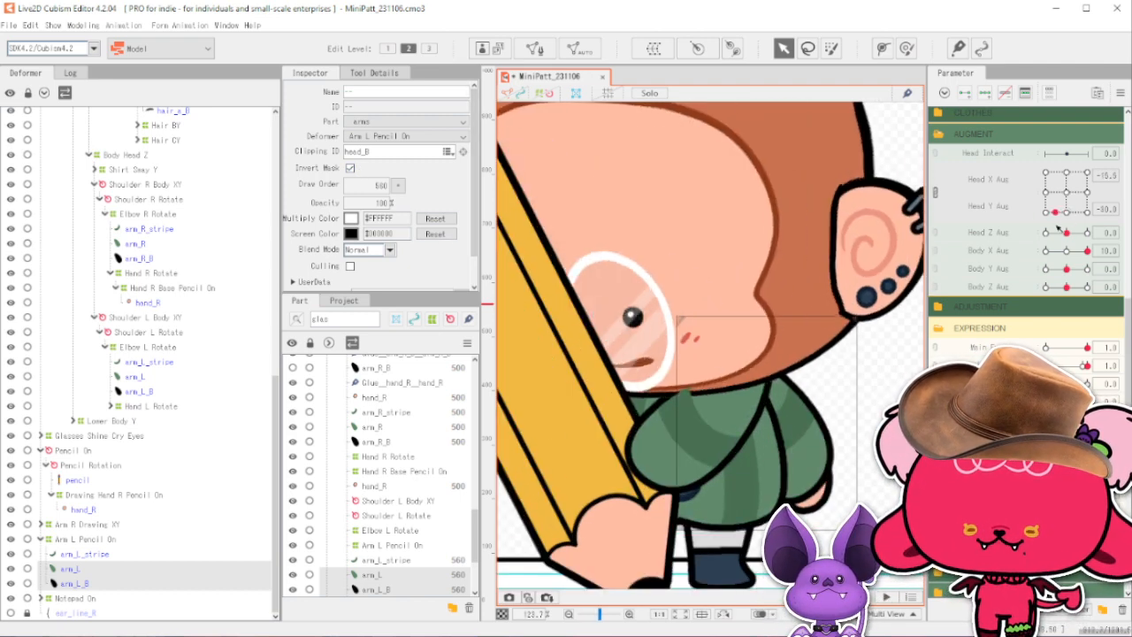
pyautogui.scroll(3, 728, 442)
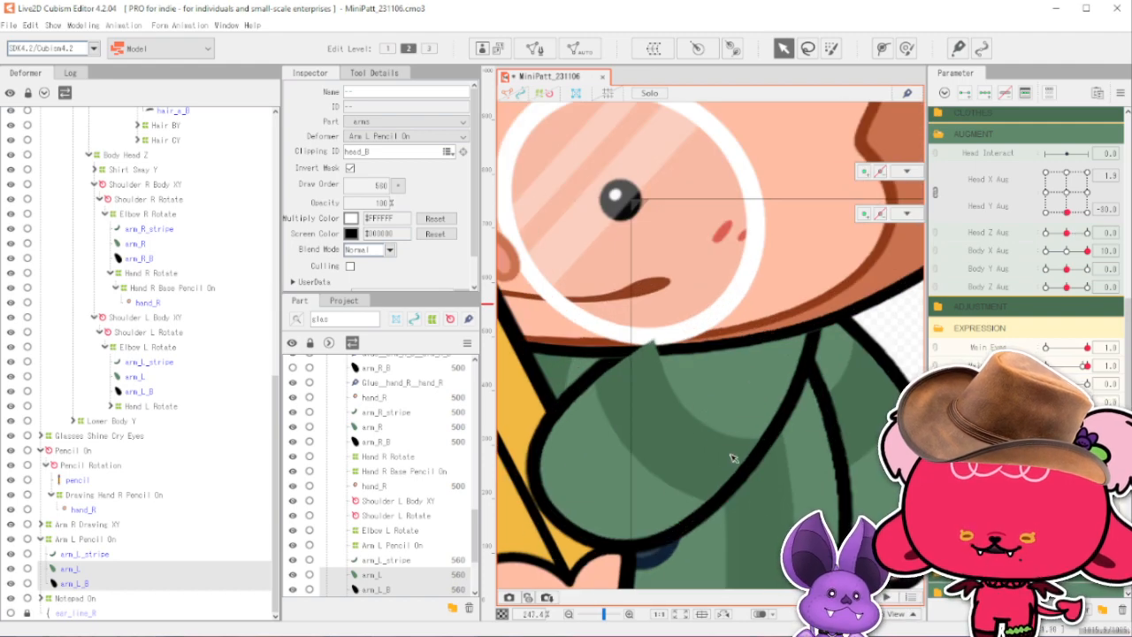
pyautogui.click(1077, 213)
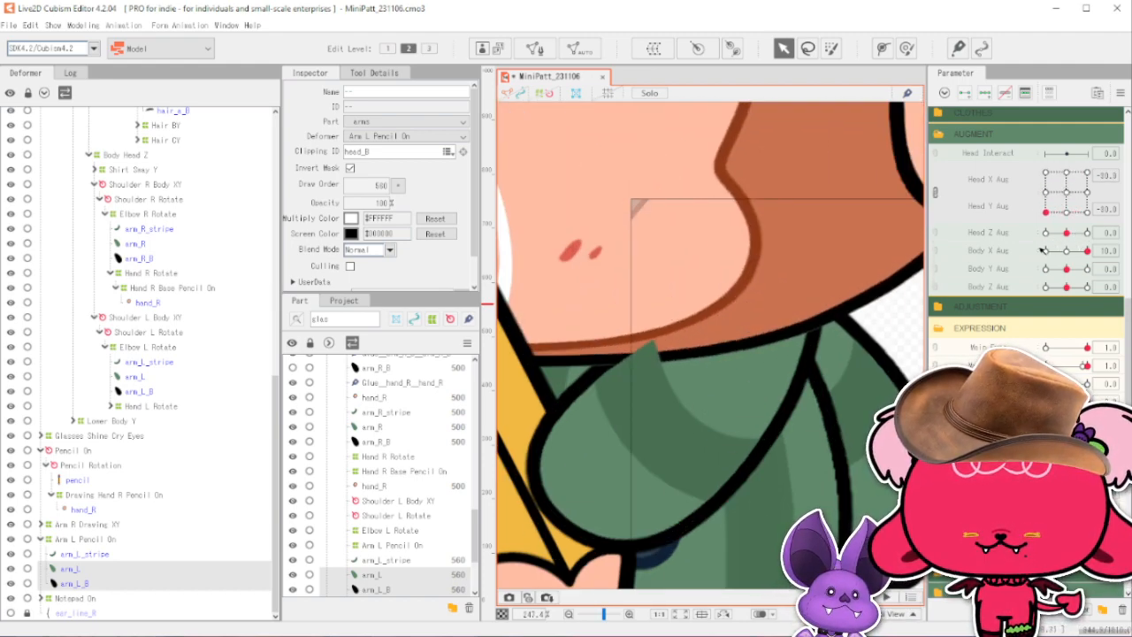
pyautogui.click(1087, 212)
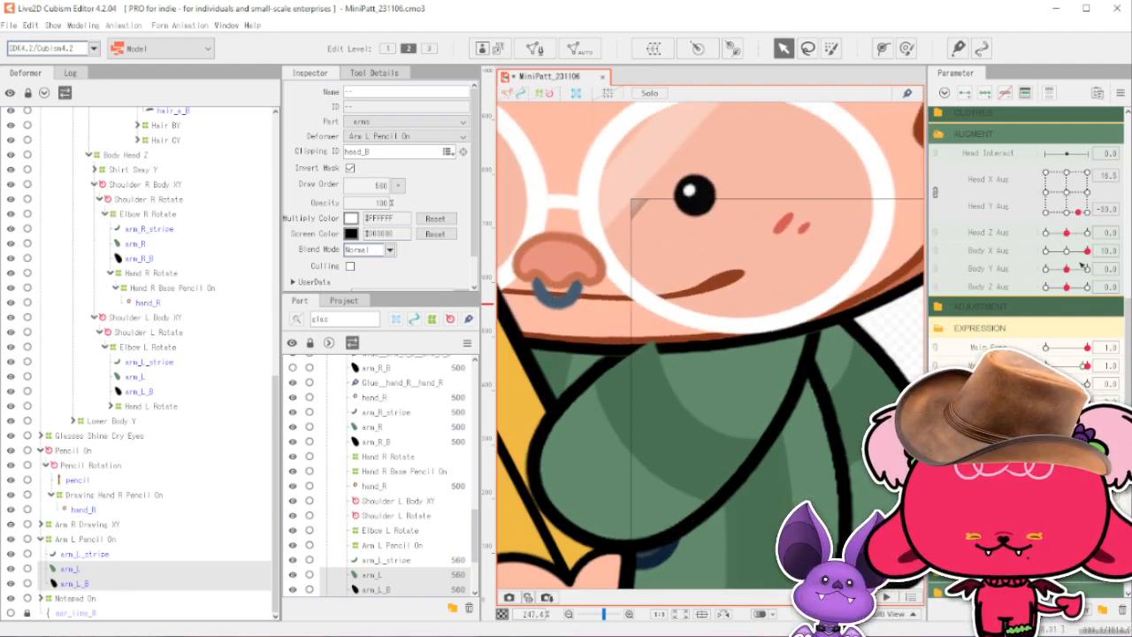
pyautogui.moveTo(1115, 223); pyautogui.dragTo(1067, 180)
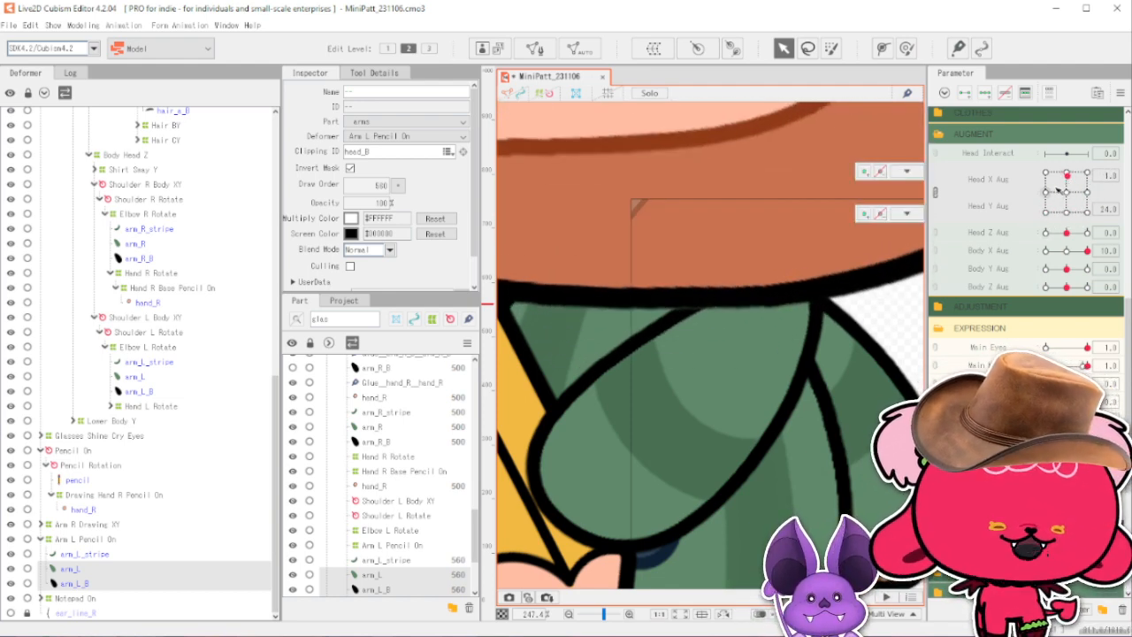
pyautogui.click(1059, 197)
pyautogui.moveTo(1068, 192); pyautogui.dragTo(1066, 195)
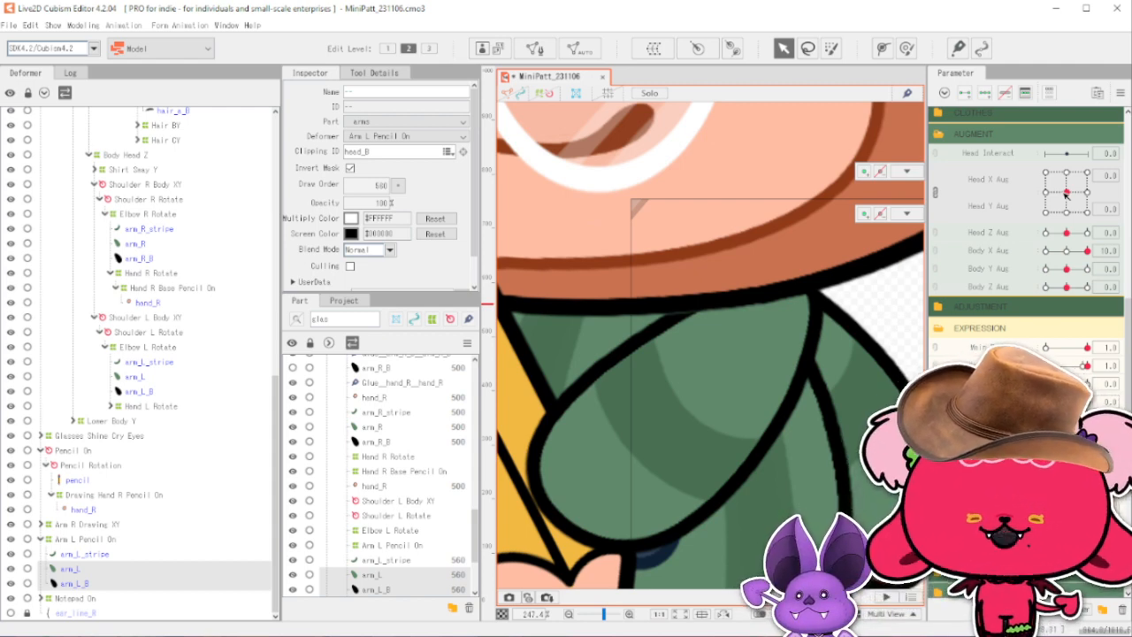
pyautogui.rightClick(1083, 189)
pyautogui.click(1085, 189)
pyautogui.click(1083, 191)
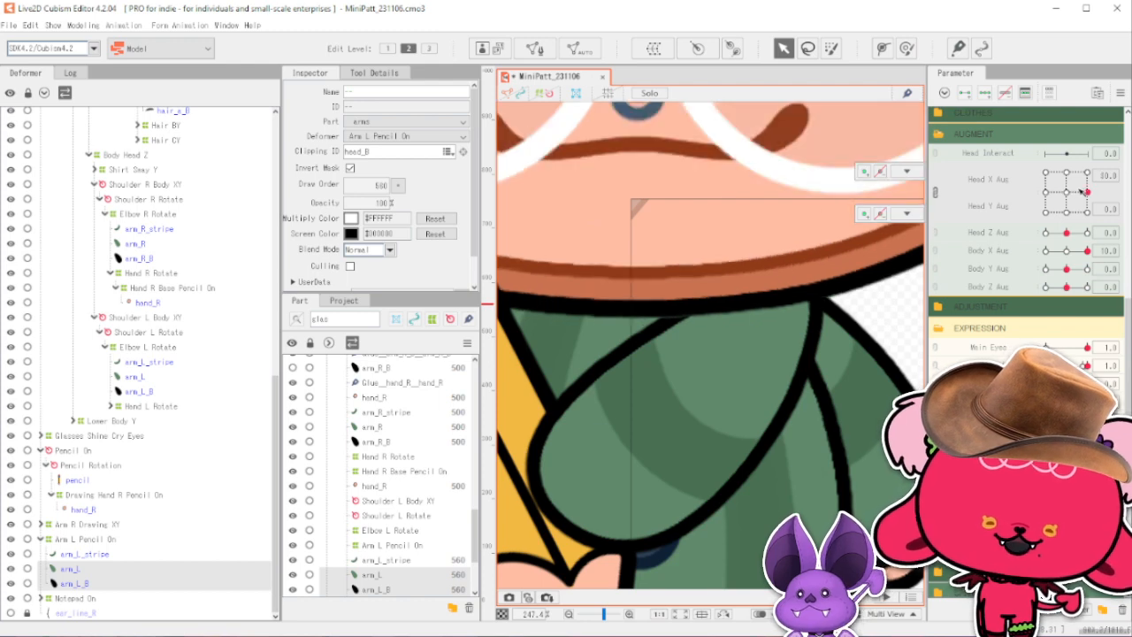
pyautogui.scroll(-5, 735, 278)
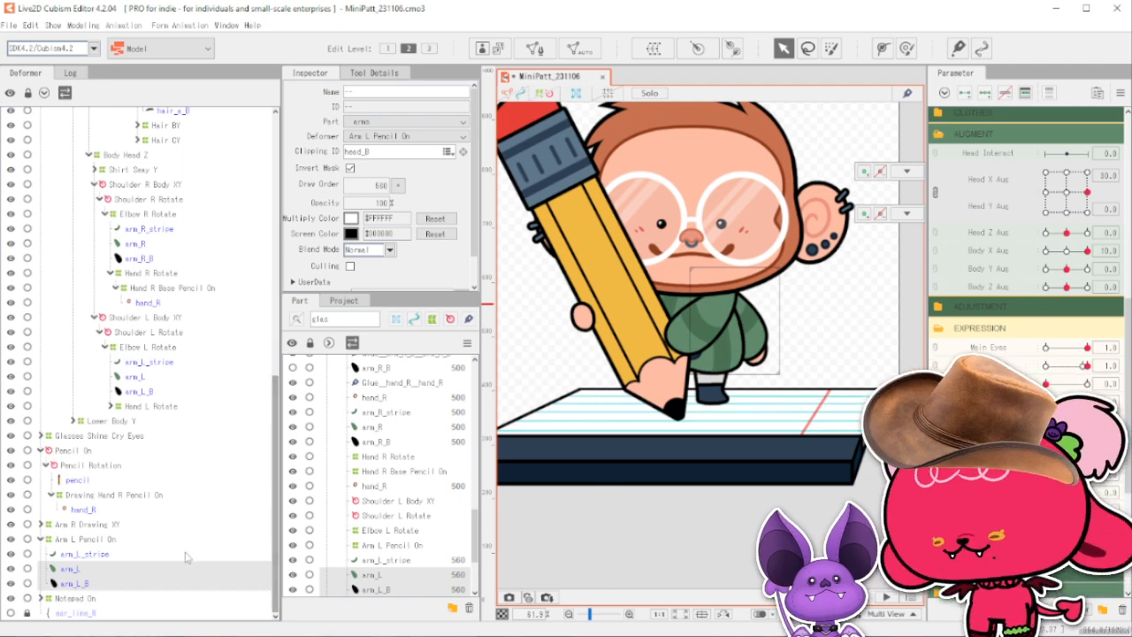
# Delete the Arm L Pencil On deformer together with its three arm meshes, and show the tool details.
pyautogui.click(116, 541)
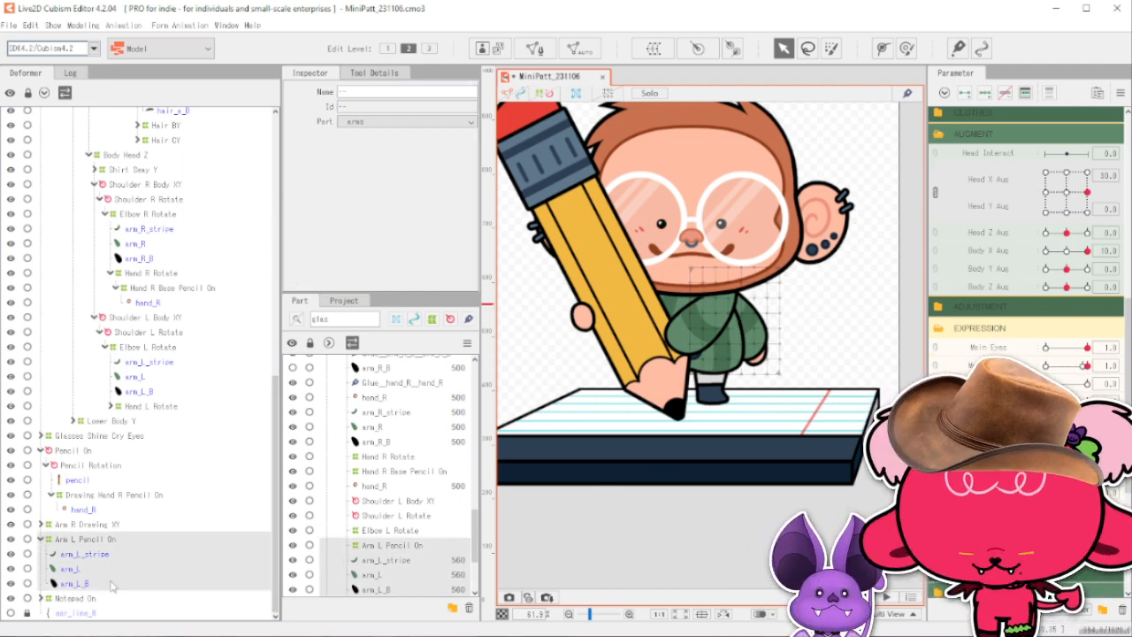
pyautogui.press('Delete')
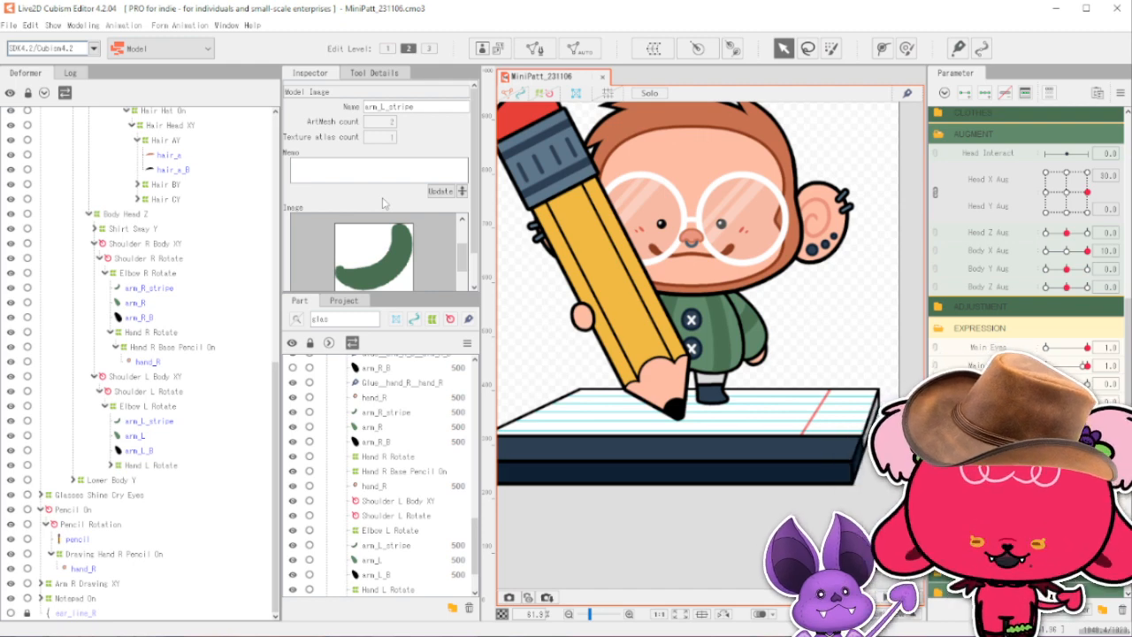
pyautogui.click(377, 74)
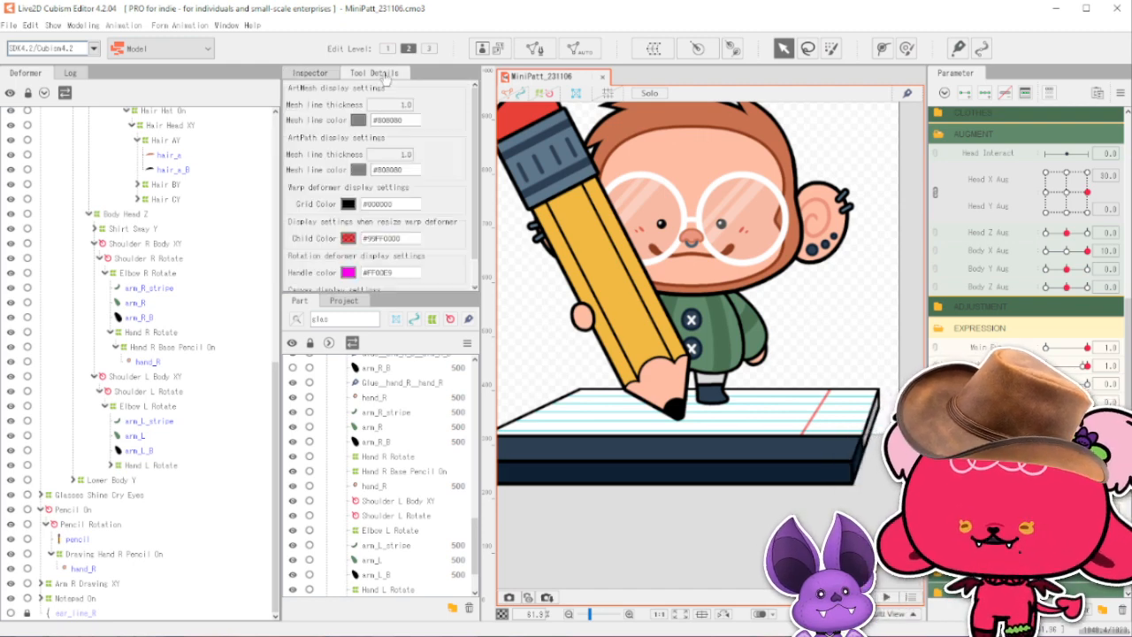
# Inspect the settings of the arms part and look through the part list up to the head meshes.
pyautogui.click(303, 76)
pyautogui.scroll(5, 386, 400)
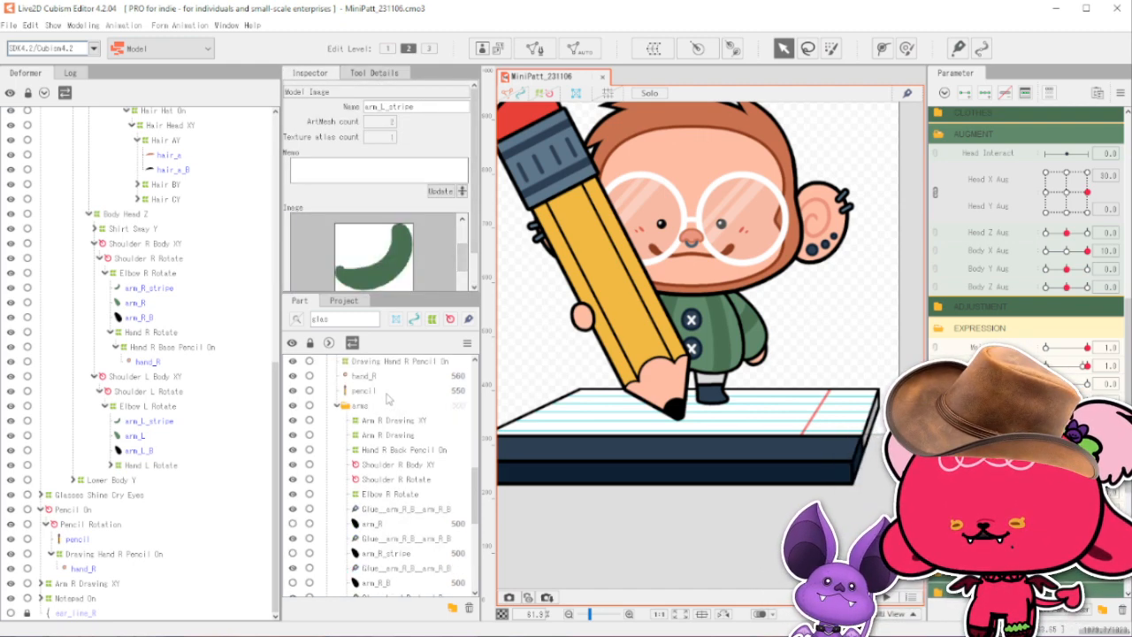
pyautogui.click(384, 404)
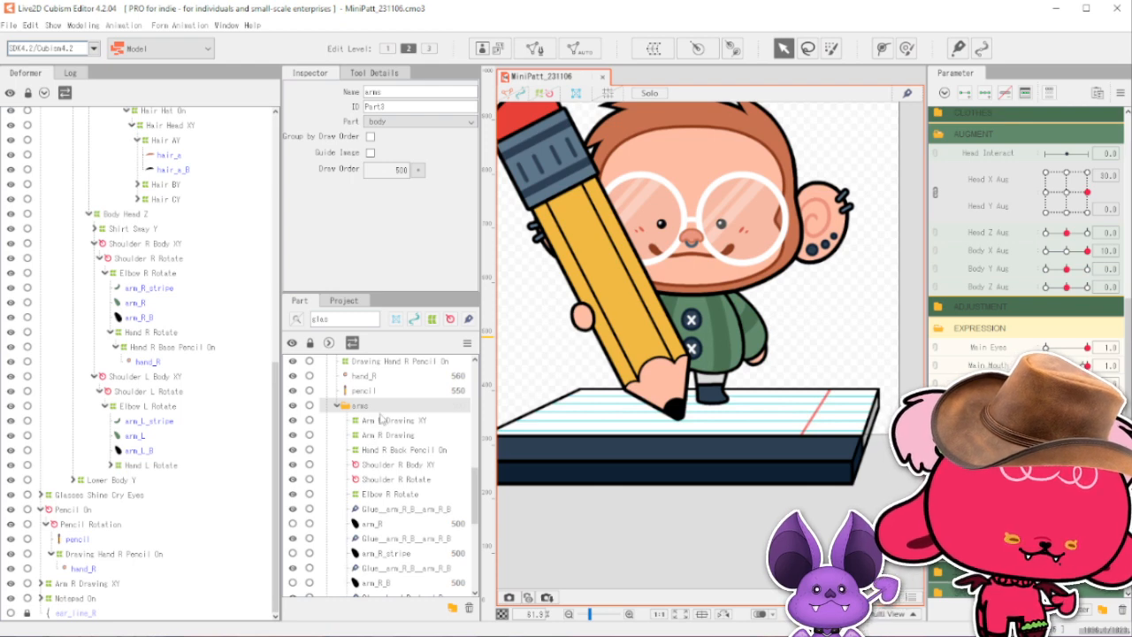
pyautogui.scroll(2, 387, 411)
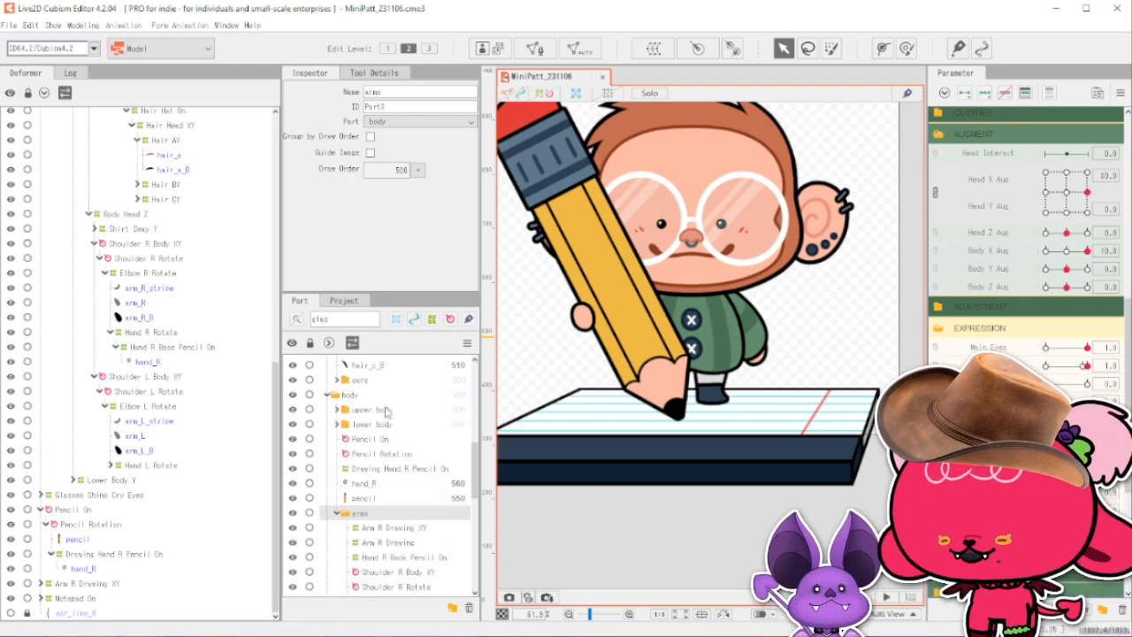
pyautogui.scroll(5, 387, 412)
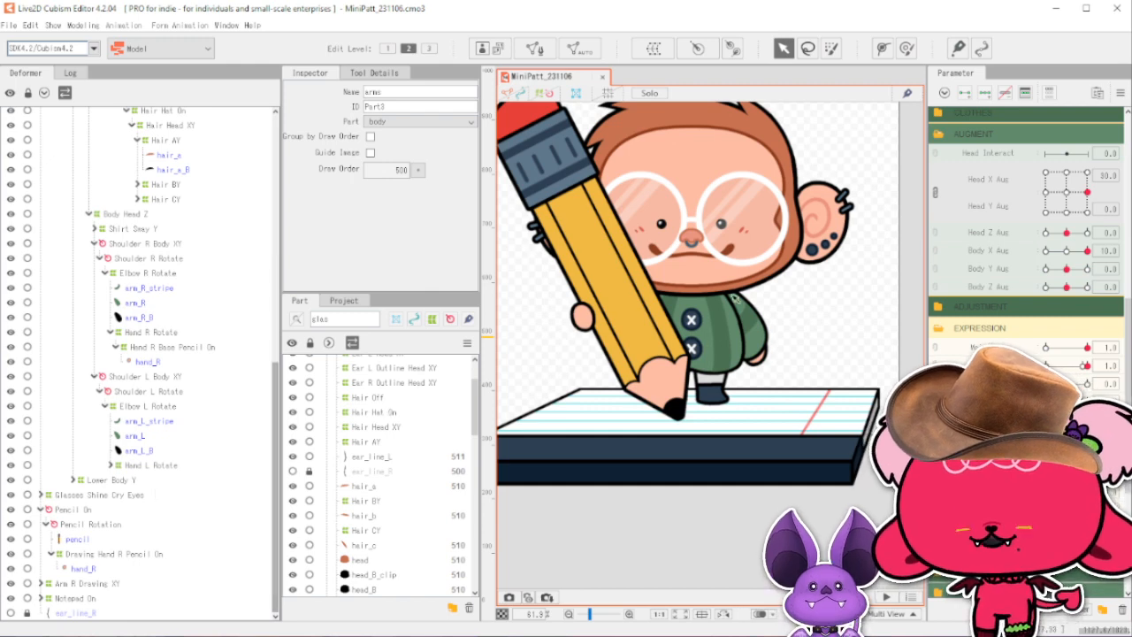
pyautogui.scroll(-3, 760, 276)
pyautogui.scroll(3, 771, 165)
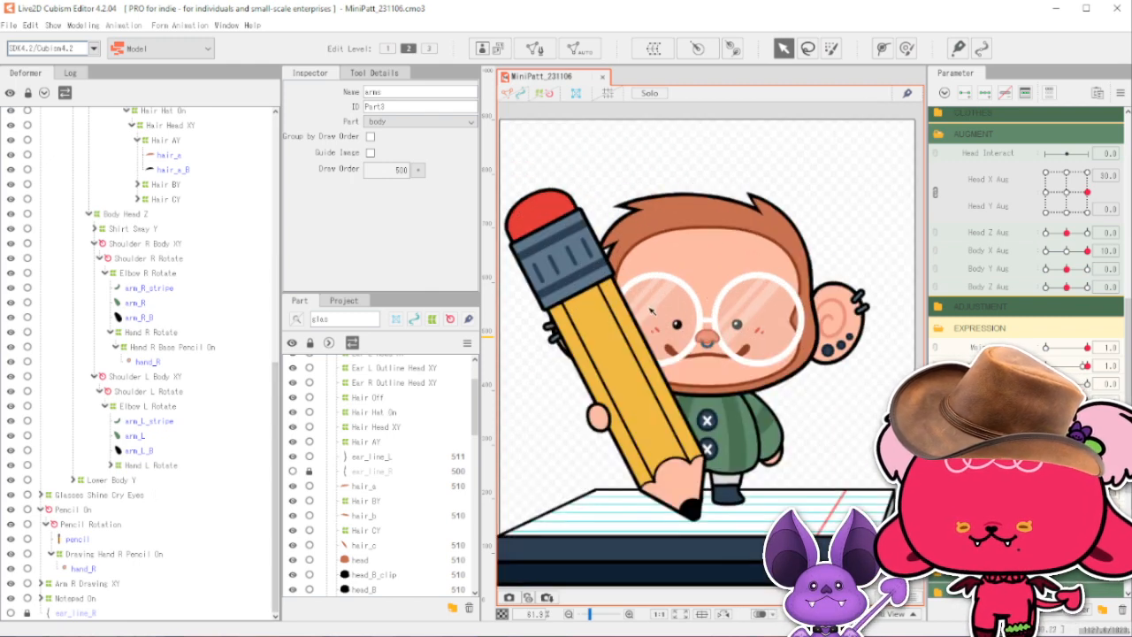
# Select the face_skin mesh on the forehead, turn on the ArtMesh display, and save the model.
pyautogui.click(736, 245)
pyautogui.rightClick(723, 250)
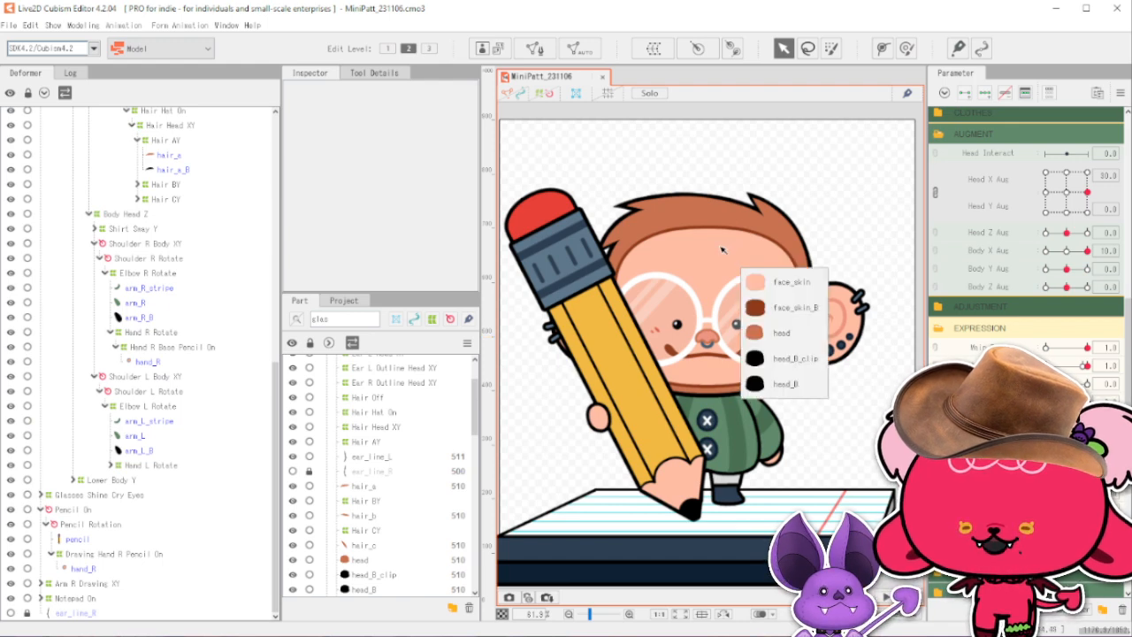
pyautogui.click(798, 287)
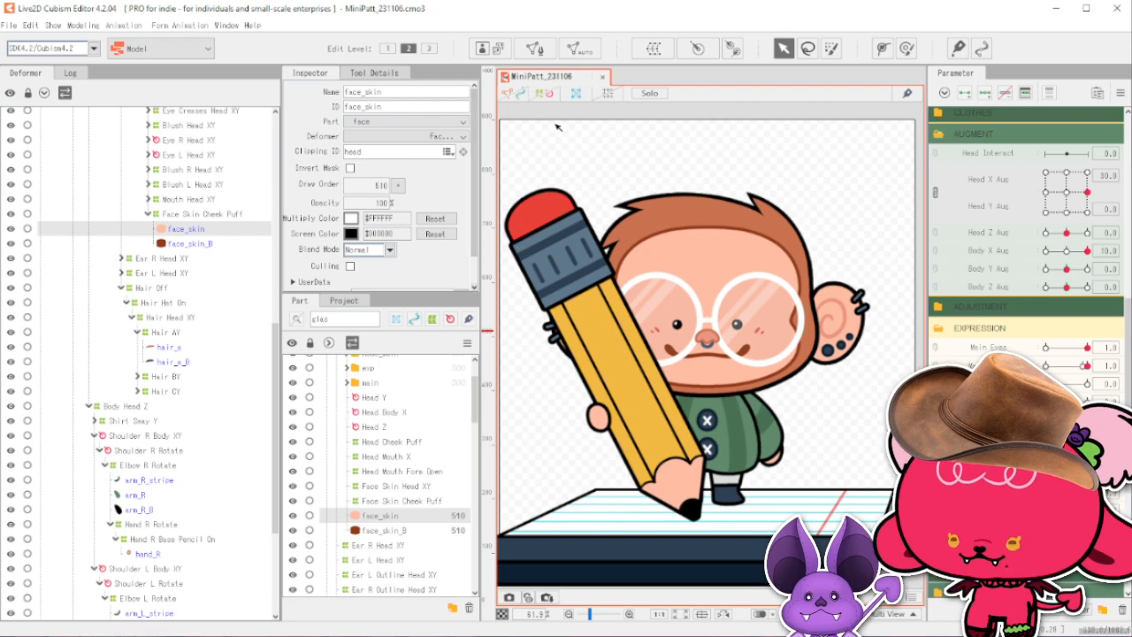
pyautogui.click(508, 95)
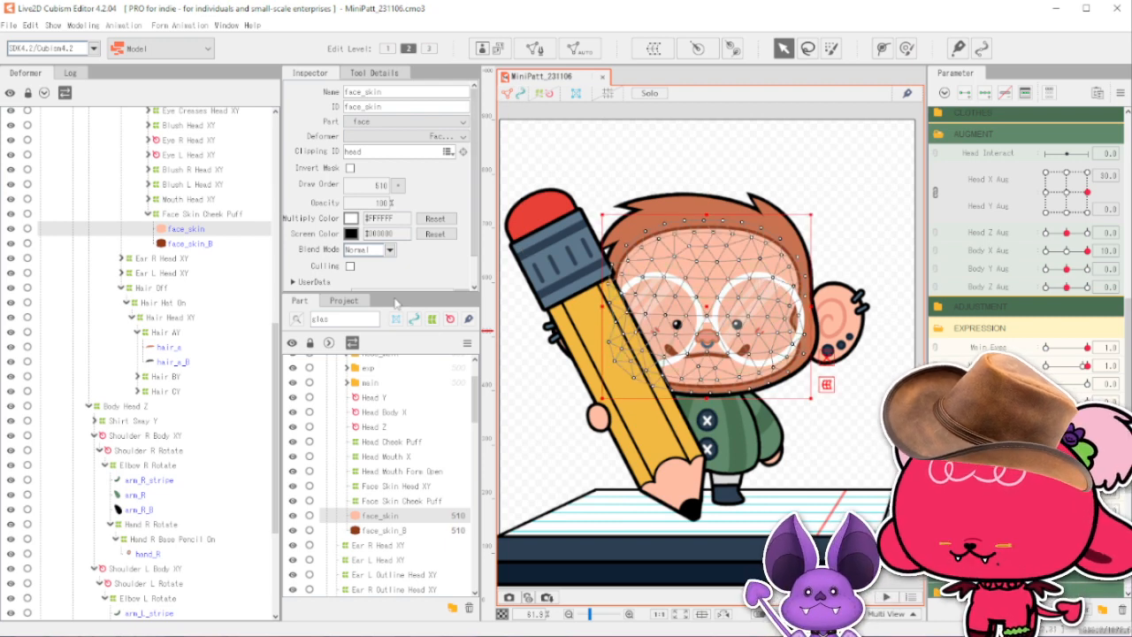
pyautogui.hotkey('ctrl', 's')
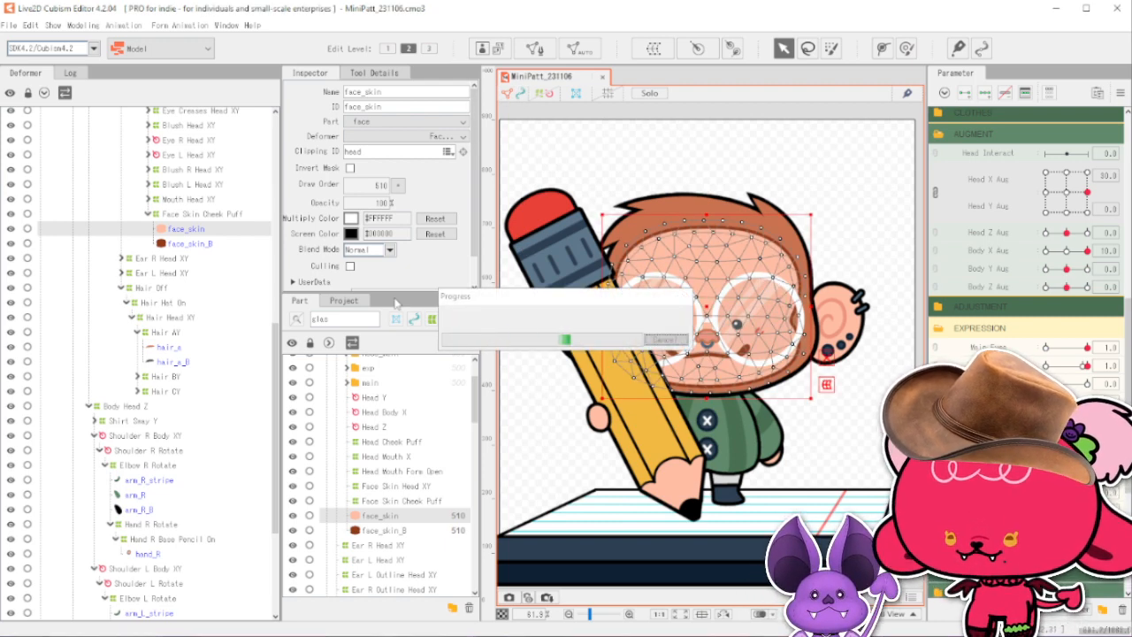
pyautogui.click(213, 232)
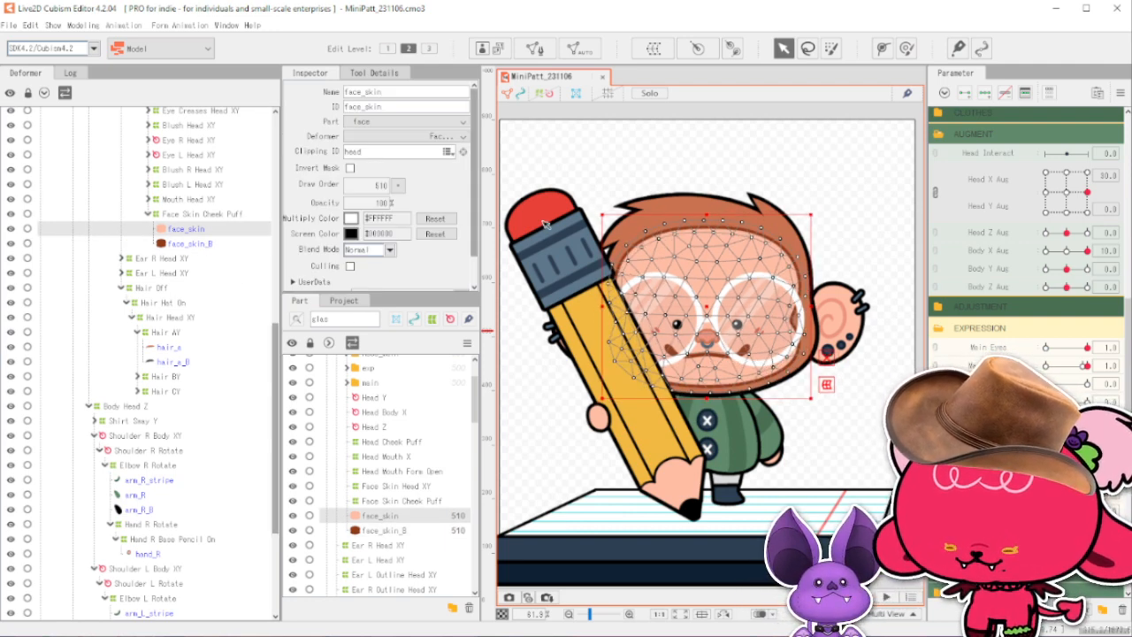
# Duplicate the hair_b and hair_b_B meshes and place the copies above the head, clear of the original hair.
pyautogui.click(669, 205)
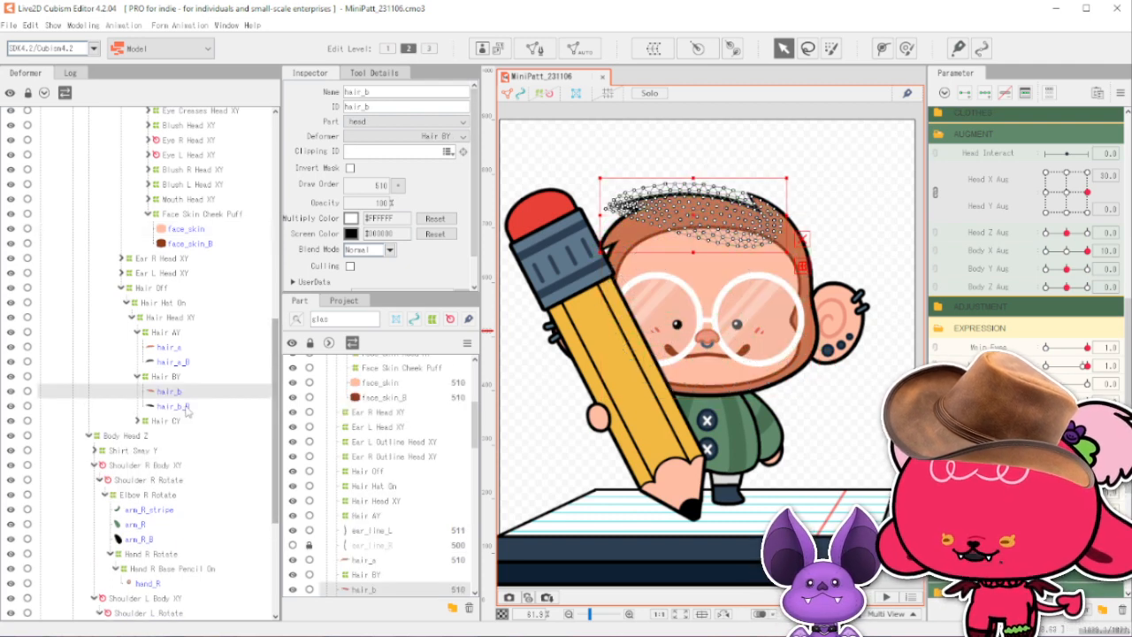
pyautogui.hotkey('ctrl', 'v')
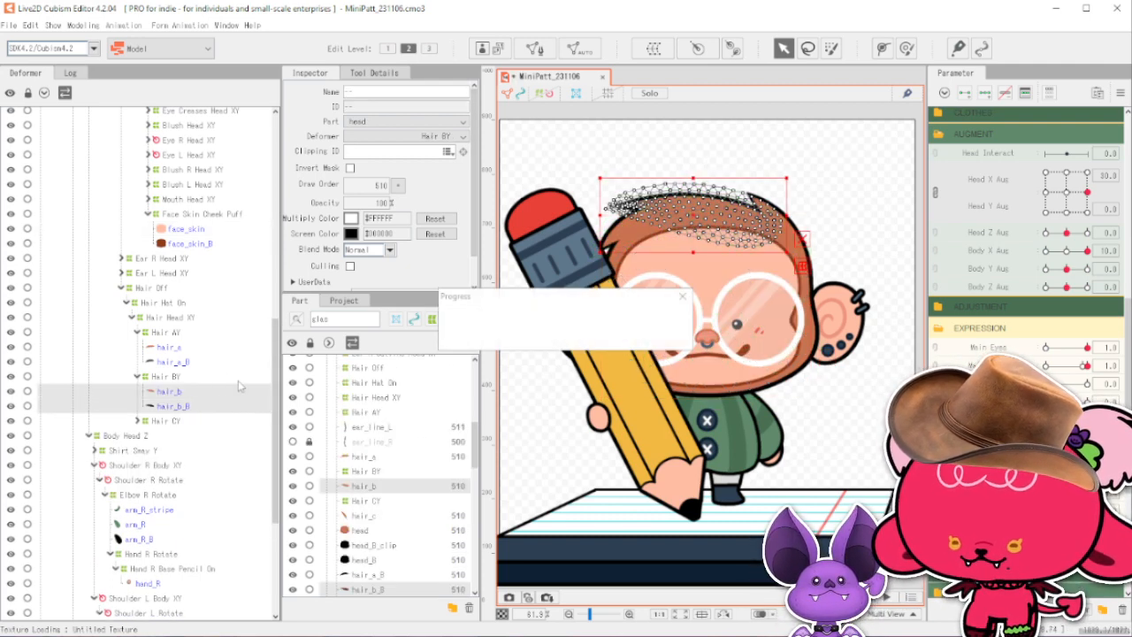
pyautogui.moveTo(741, 213); pyautogui.dragTo(844, 157)
pyautogui.click(856, 229)
pyautogui.scroll(3, 736, 356)
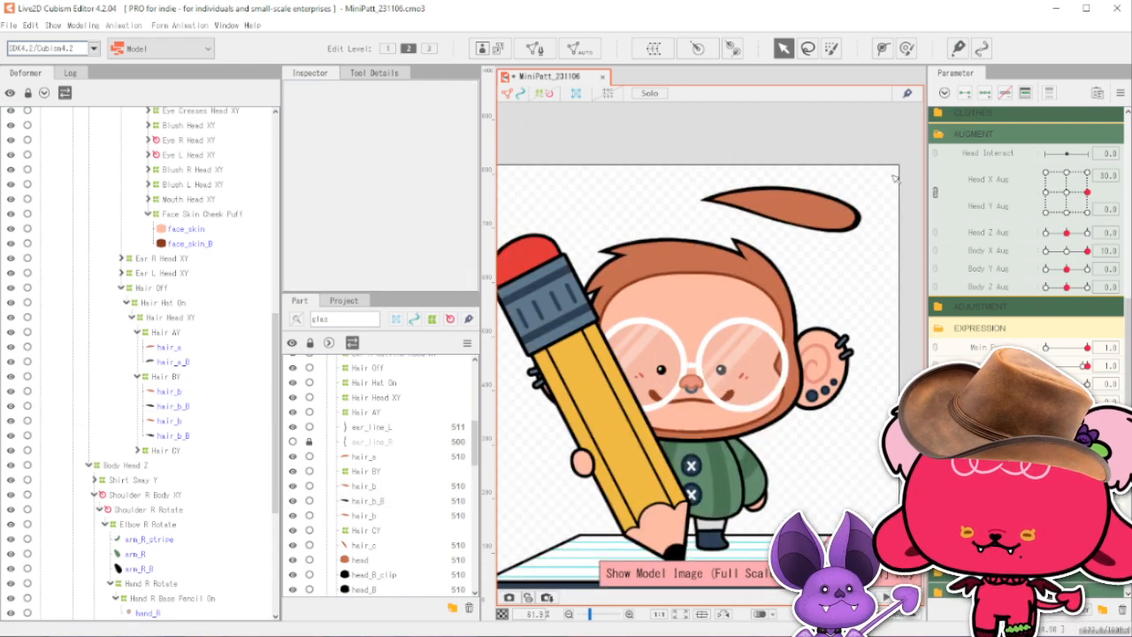
# Try to clip the copied hair_b fill with hair_b_B as its clipping ID.
pyautogui.click(827, 232)
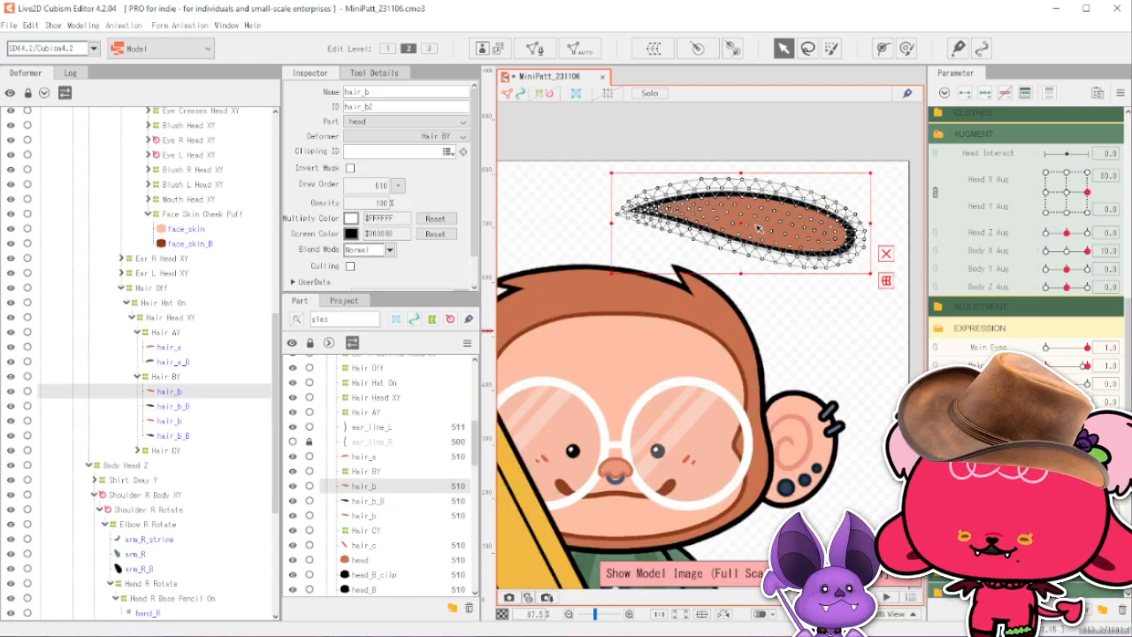
pyautogui.moveTo(378, 203); pyautogui.dragTo(363, 203)
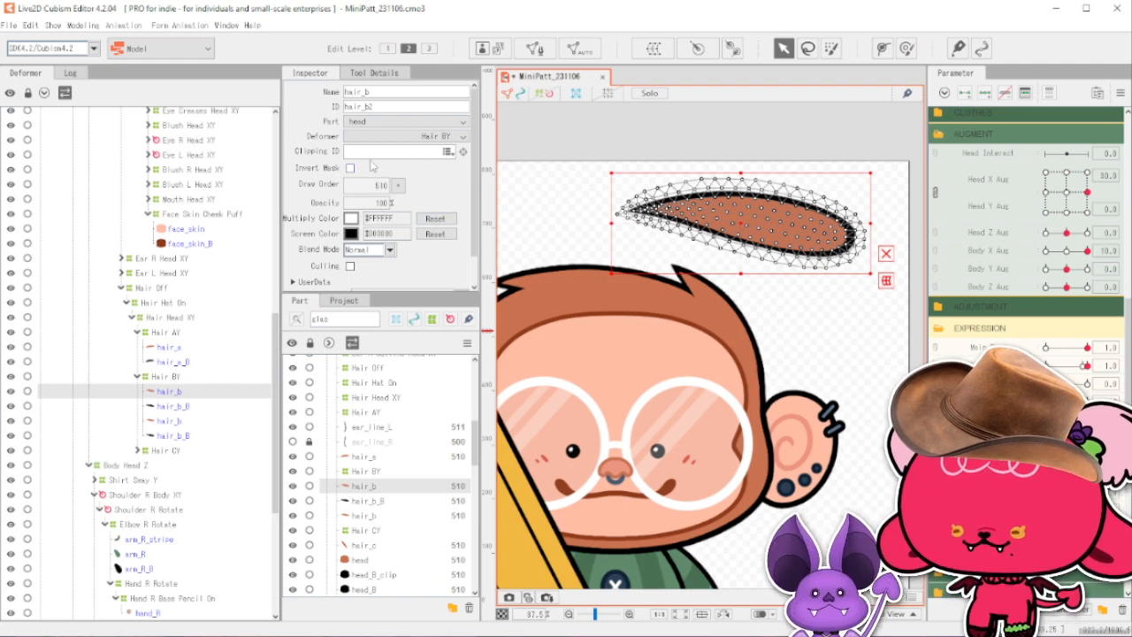
pyautogui.click(205, 407)
pyautogui.doubleClick(388, 92)
pyautogui.hotkey('ctrl', 'c')
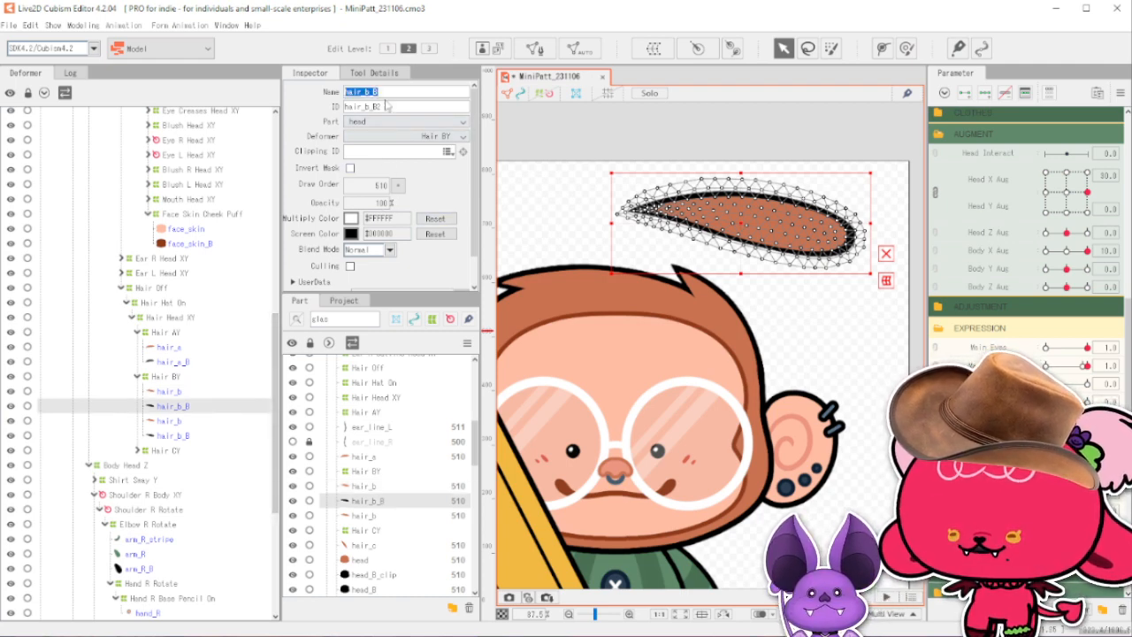
pyautogui.click(195, 394)
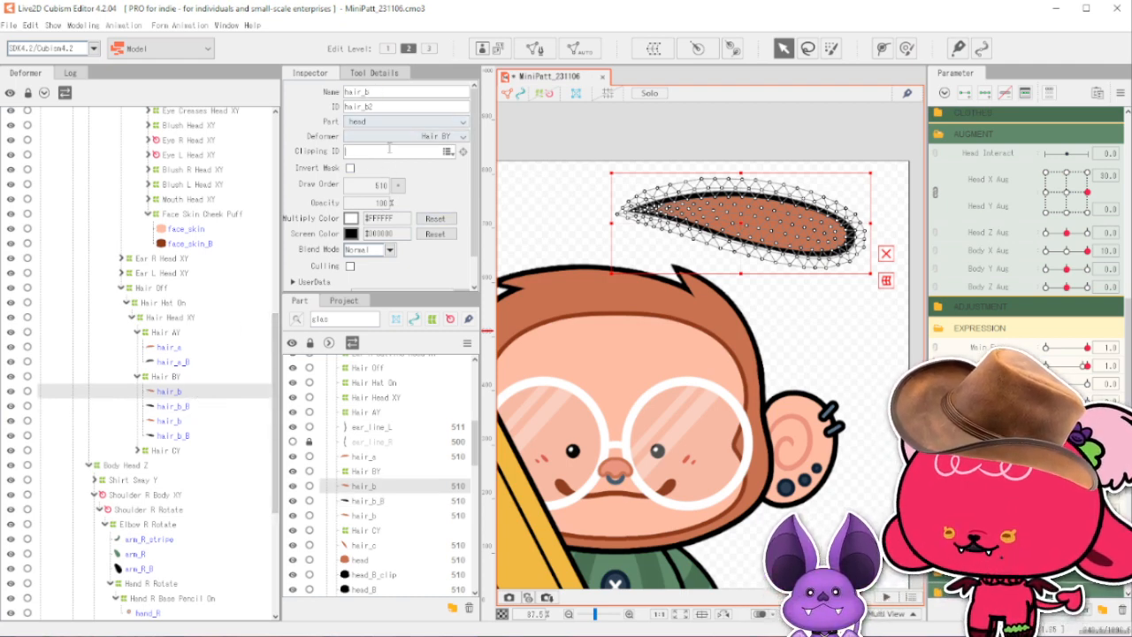
pyautogui.hotkey('ctrl', 'v')
pyautogui.press('Return')
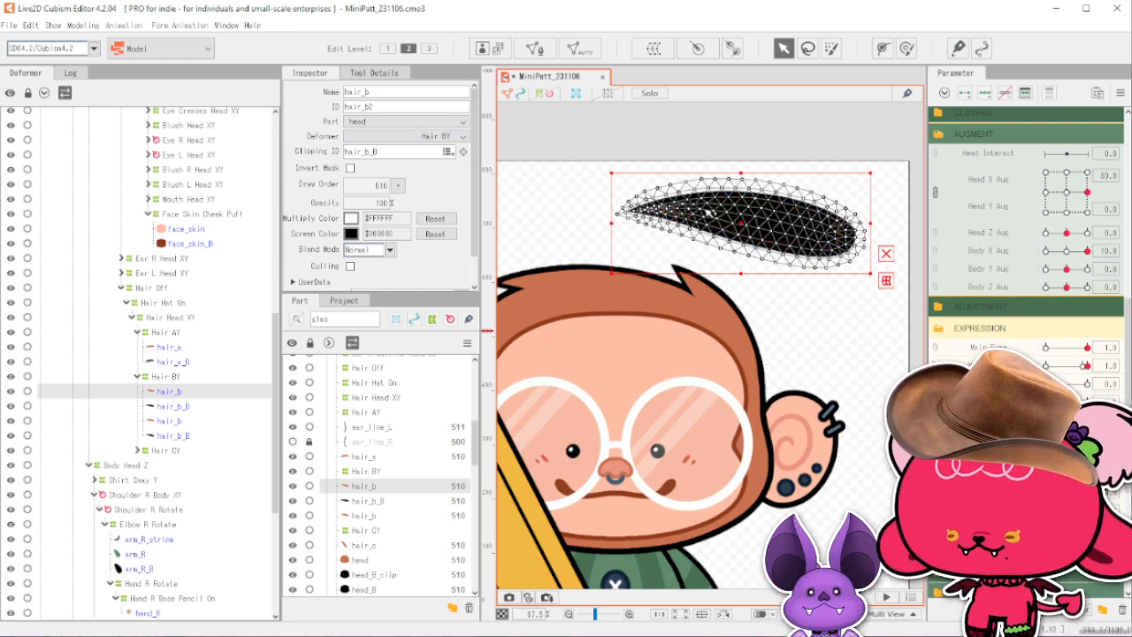
pyautogui.moveTo(734, 224); pyautogui.dragTo(755, 214)
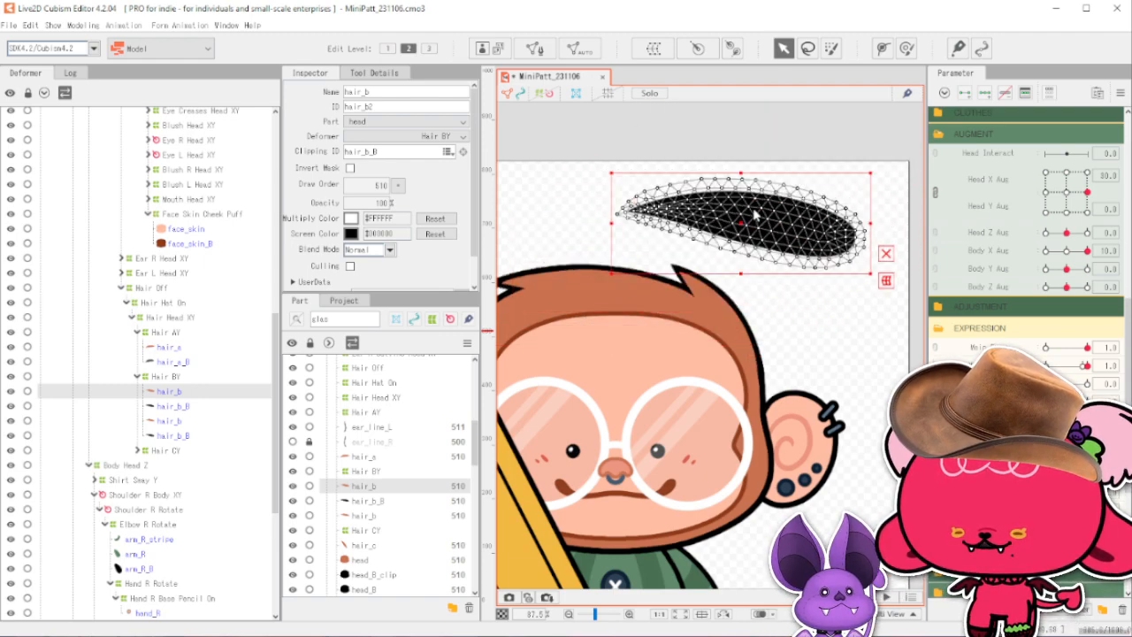
# Set the copied hair_b fill's clipping ID to hair_b_B2 so that it is masked by the copied outline.
pyautogui.click(187, 436)
pyautogui.doubleClick(400, 106)
pyautogui.hotkey('ctrl', 'c')
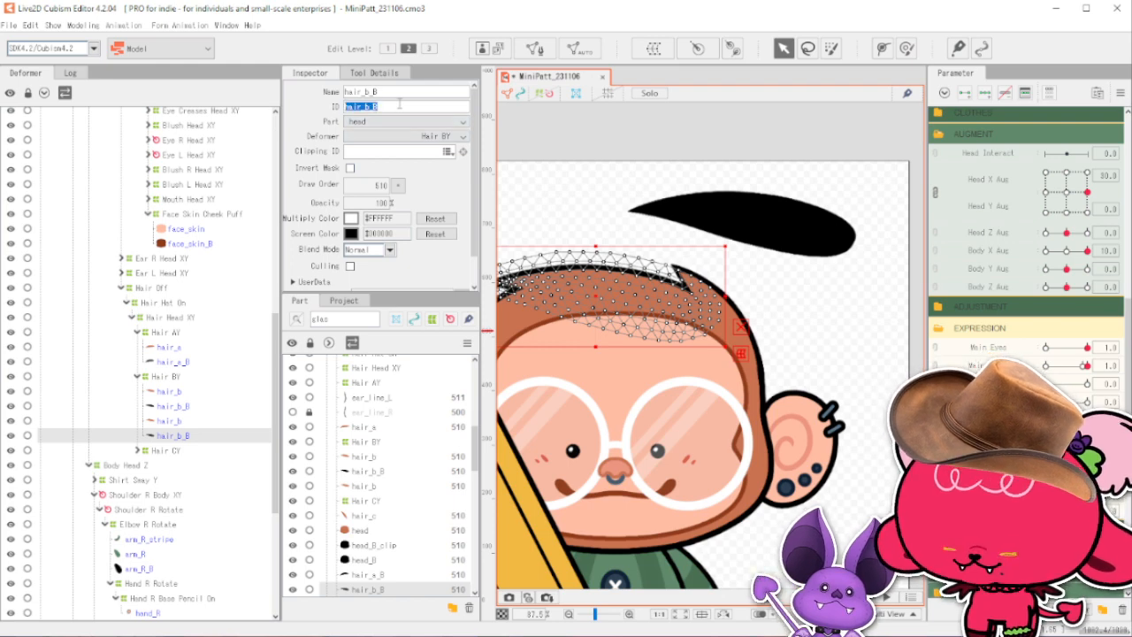
pyautogui.click(177, 391)
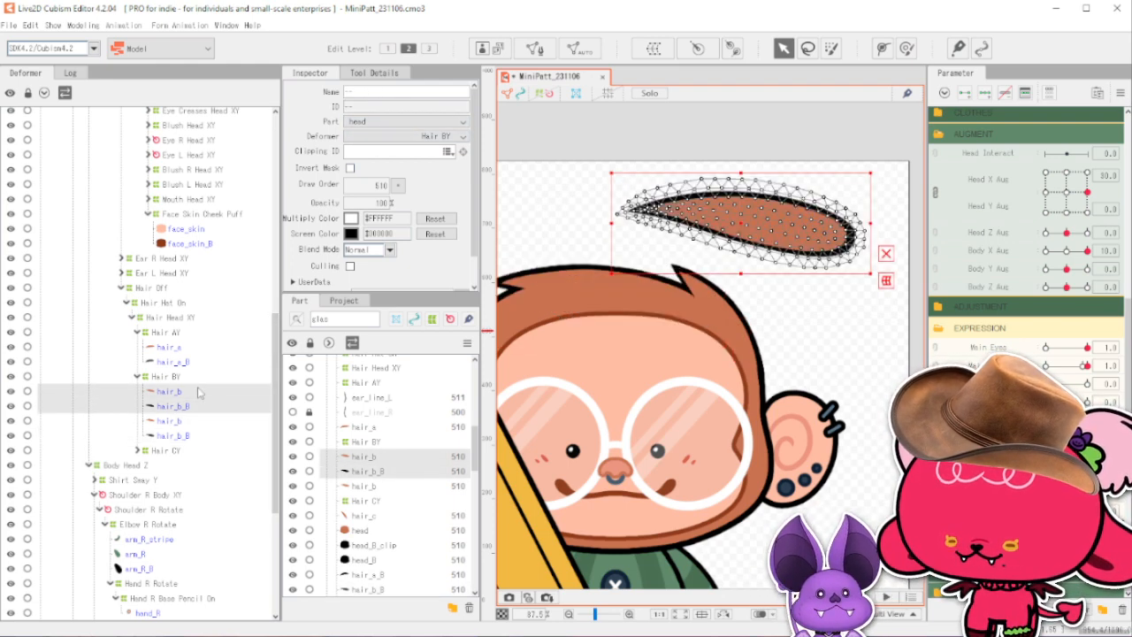
pyautogui.doubleClick(409, 154)
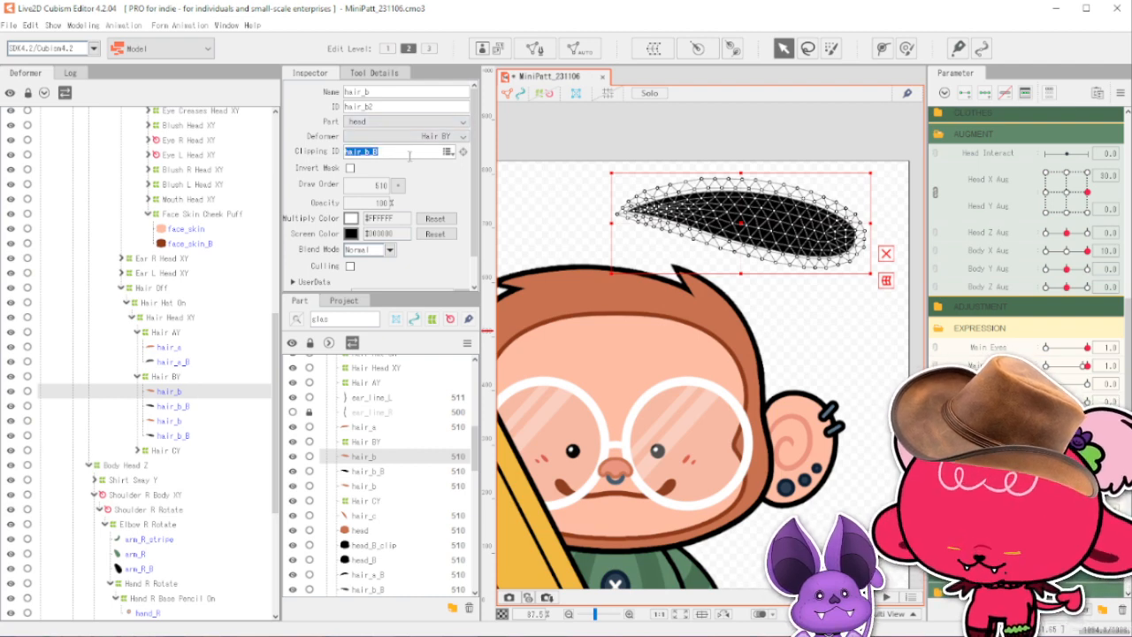
pyautogui.hotkey('ctrl', 'v')
pyautogui.doubleClick(410, 156)
pyautogui.click(410, 157)
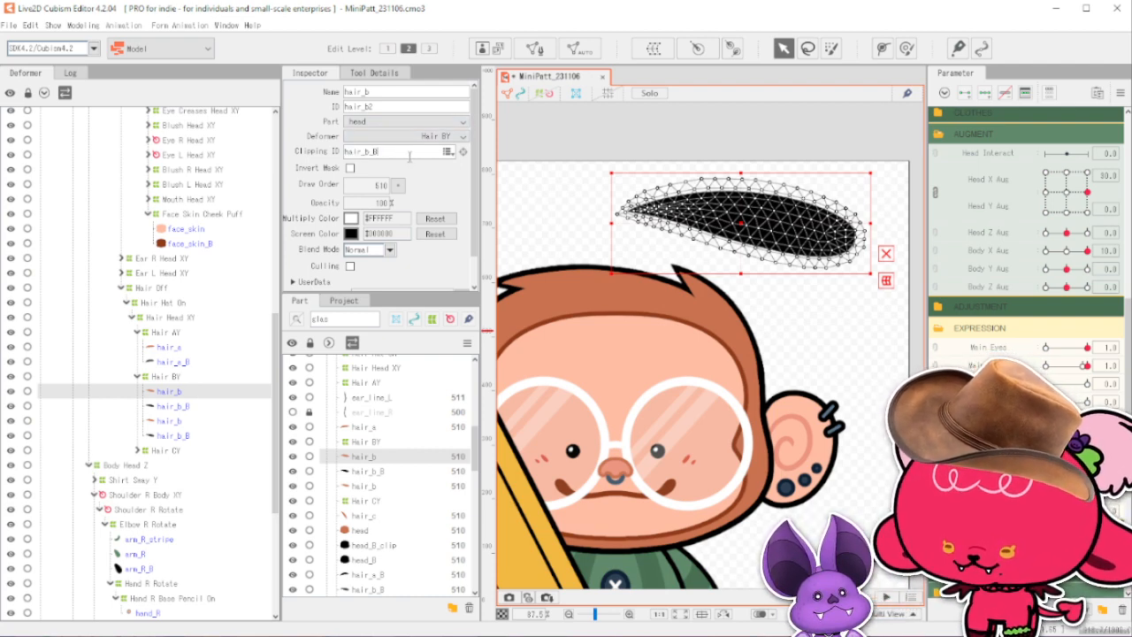
pyautogui.press('Return')
pyautogui.scroll(3, 768, 186)
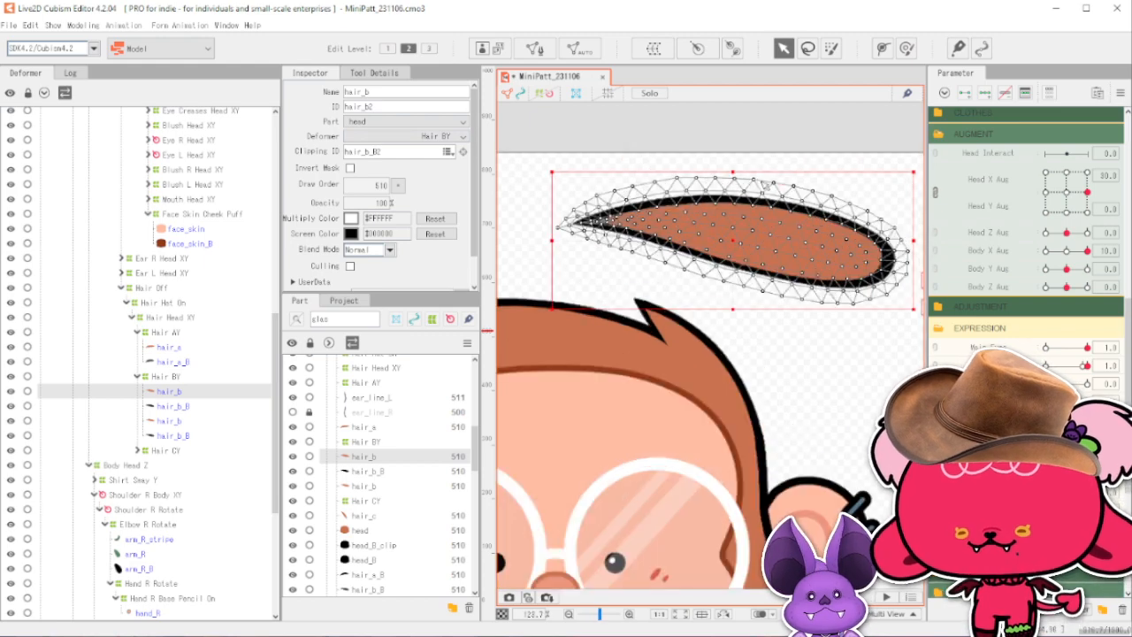
# Shift the copied hair fill slightly off its outline to test the clipping, and undo the move.
pyautogui.moveTo(732, 243)
pyautogui.mouseDown()
pyautogui.moveTo(740, 229)
pyautogui.moveTo(717, 245)
pyautogui.mouseUp()
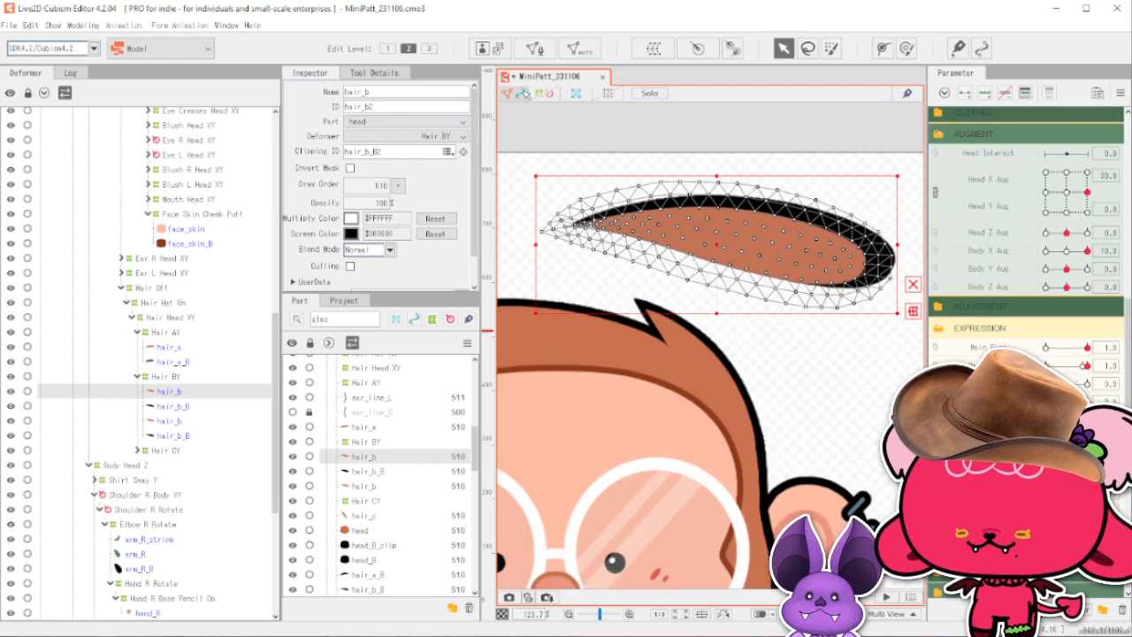
pyautogui.click(531, 93)
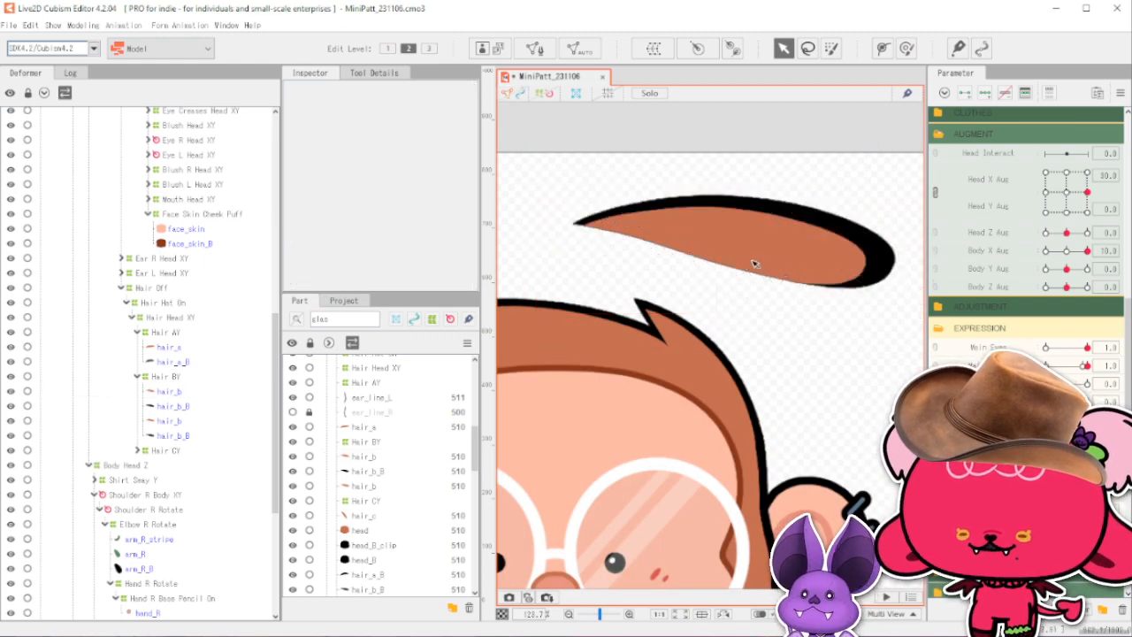
pyautogui.click(181, 394)
pyautogui.click(510, 93)
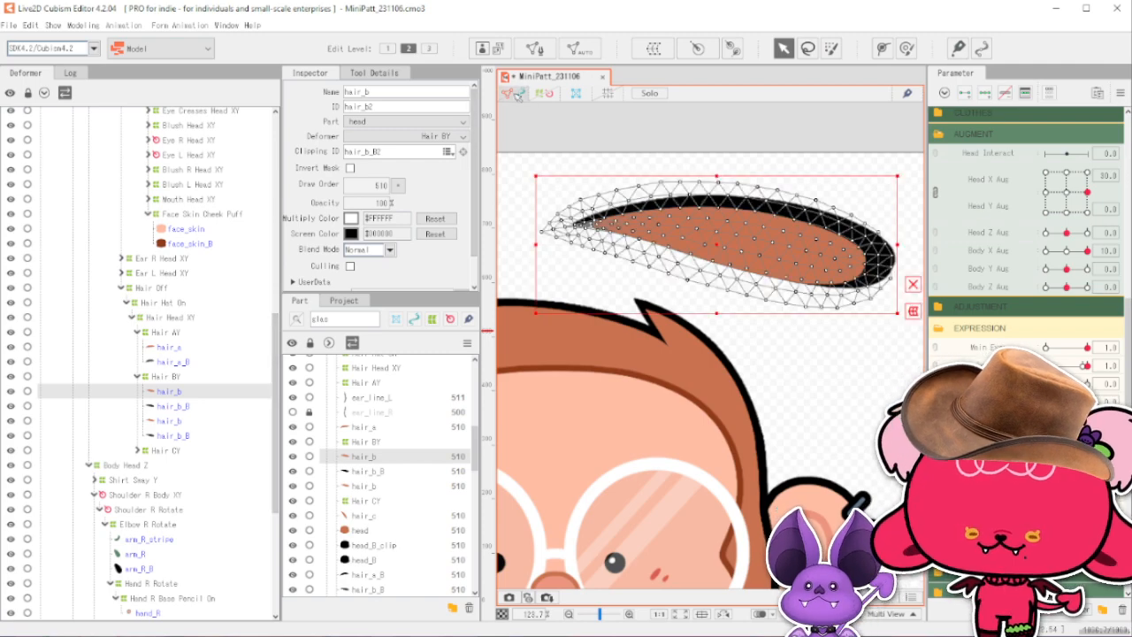
pyautogui.moveTo(710, 245)
pyautogui.mouseDown()
pyautogui.moveTo(664, 231)
pyautogui.moveTo(713, 202)
pyautogui.moveTo(705, 245)
pyautogui.mouseUp()
pyautogui.hotkey('ctrl', 'z')
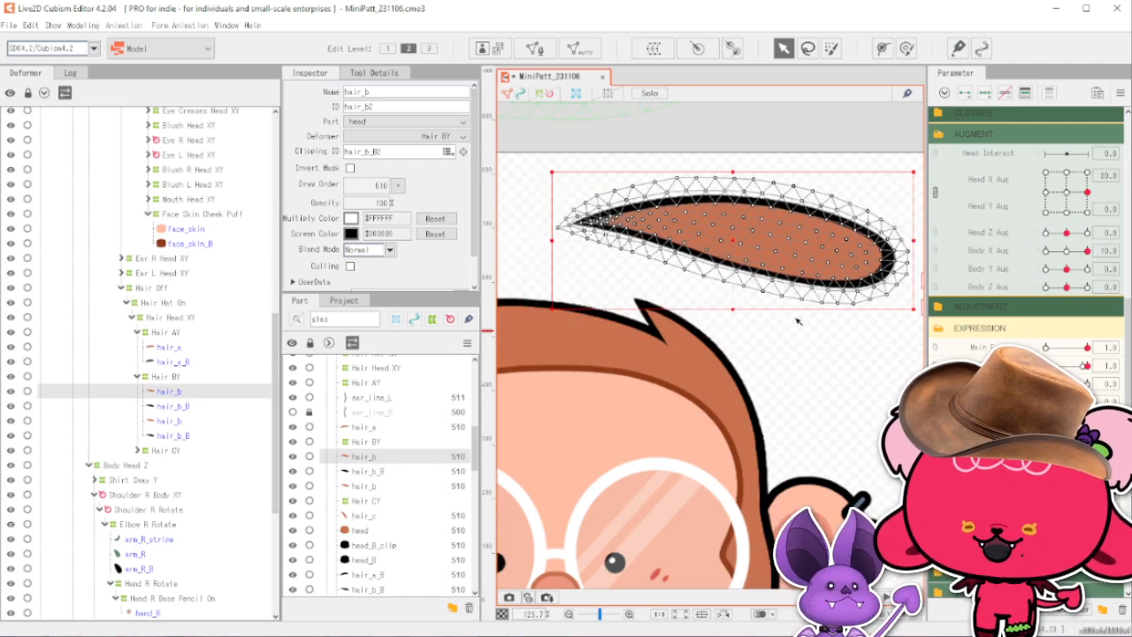
# Duplicate the face_skin mesh, move the copy up over the copied hair strand, and clear its clipping ID.
pyautogui.click(614, 400)
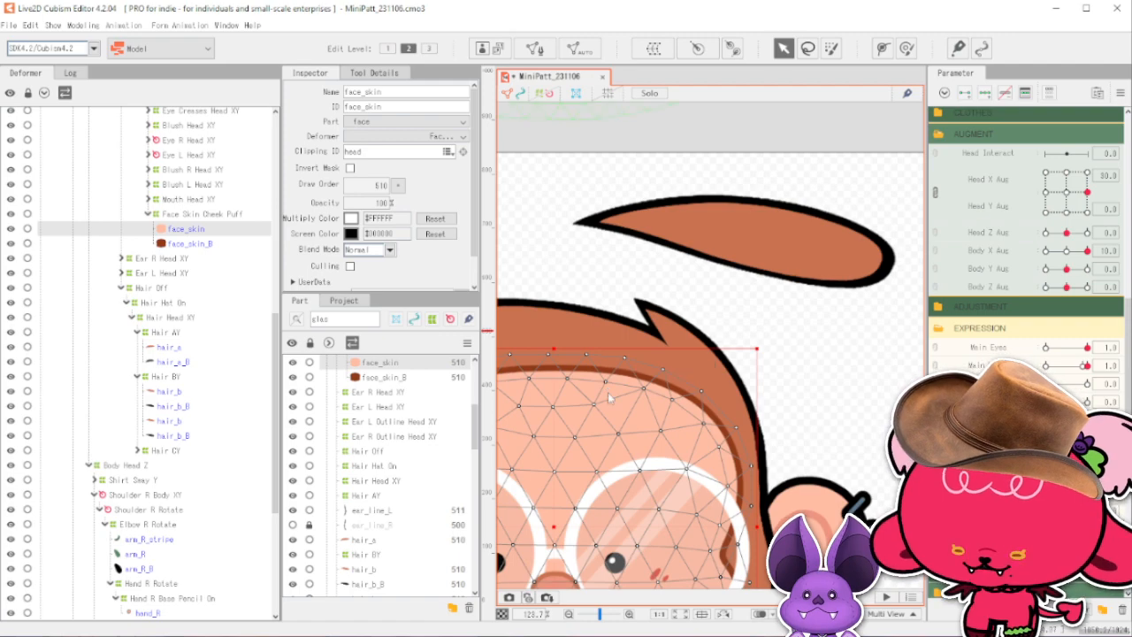
pyautogui.hotkey('ctrl', 'd')
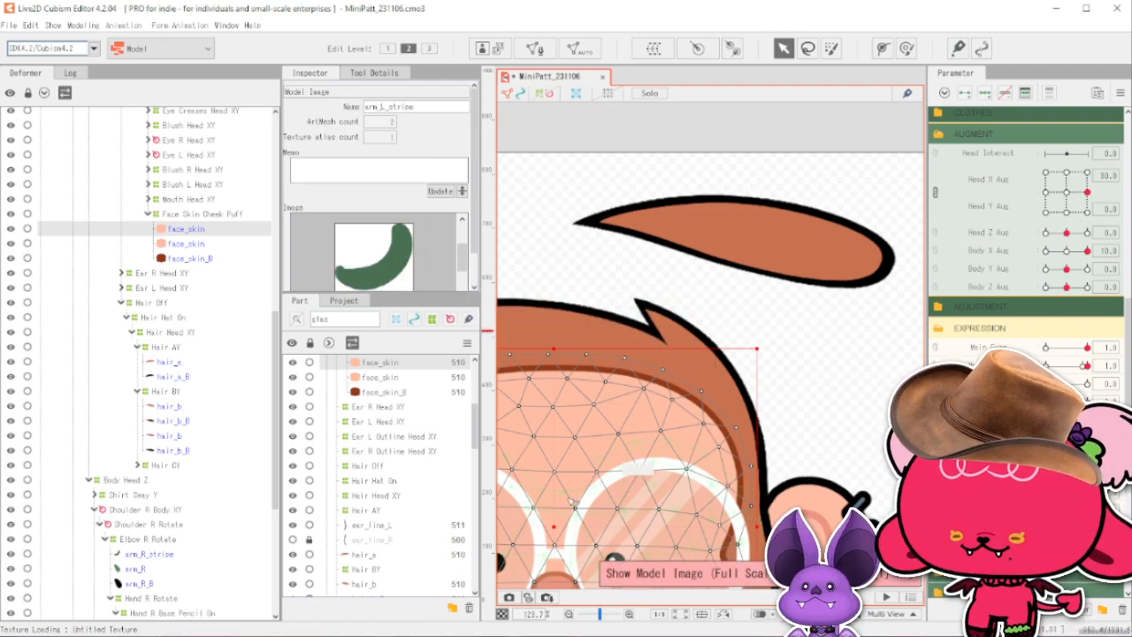
pyautogui.moveTo(686, 357); pyautogui.dragTo(667, 286)
pyautogui.click(434, 152)
pyautogui.press('BackSpace')
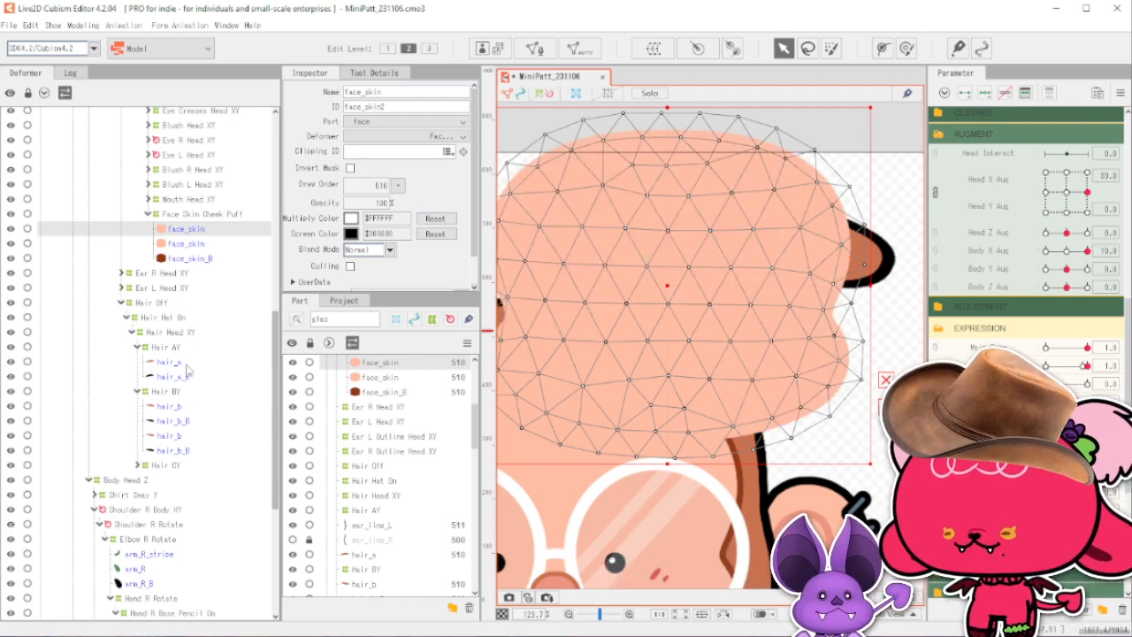
# Clip the copied face_skin mesh to the copied hair fill with the clipping ID hair_b2.
pyautogui.click(176, 406)
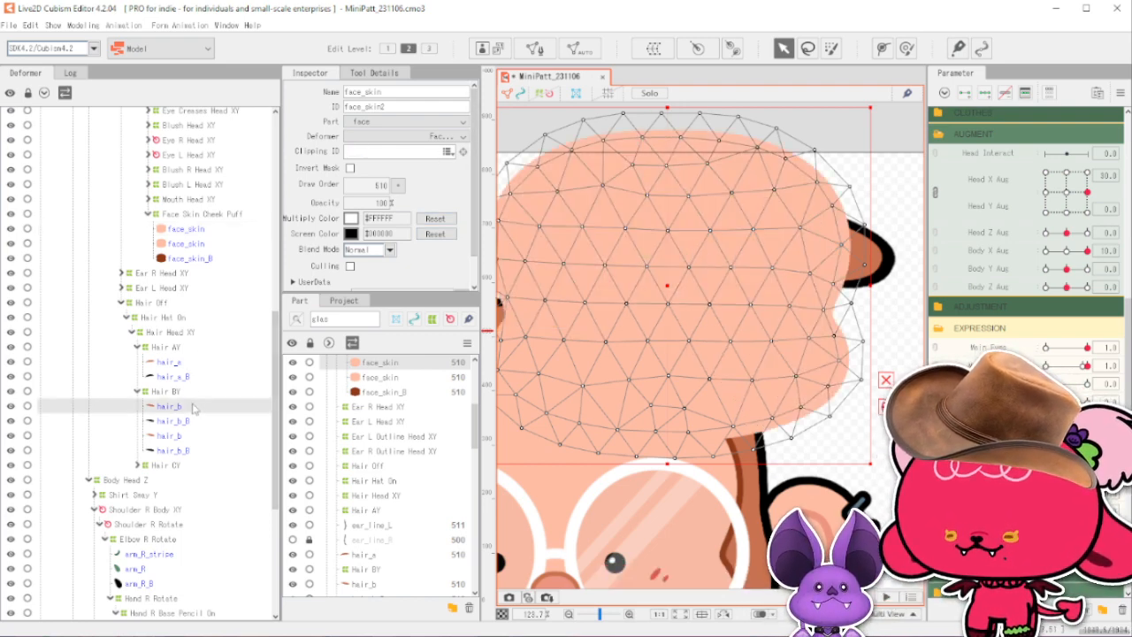
pyautogui.click(409, 106)
pyautogui.hotkey('ctrl', 'c')
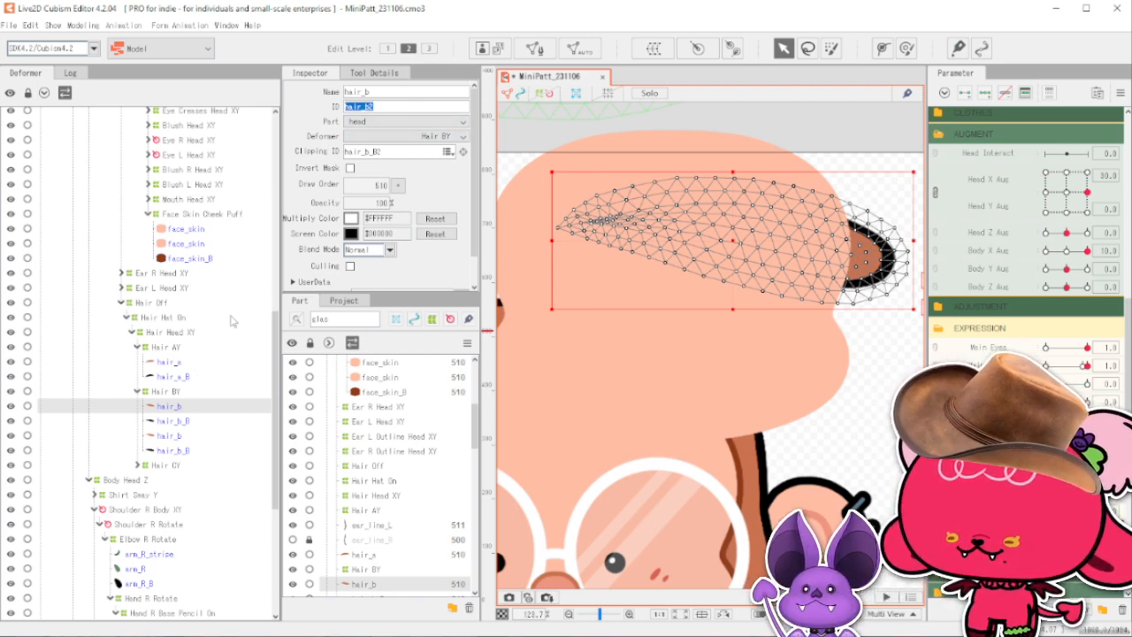
pyautogui.click(207, 230)
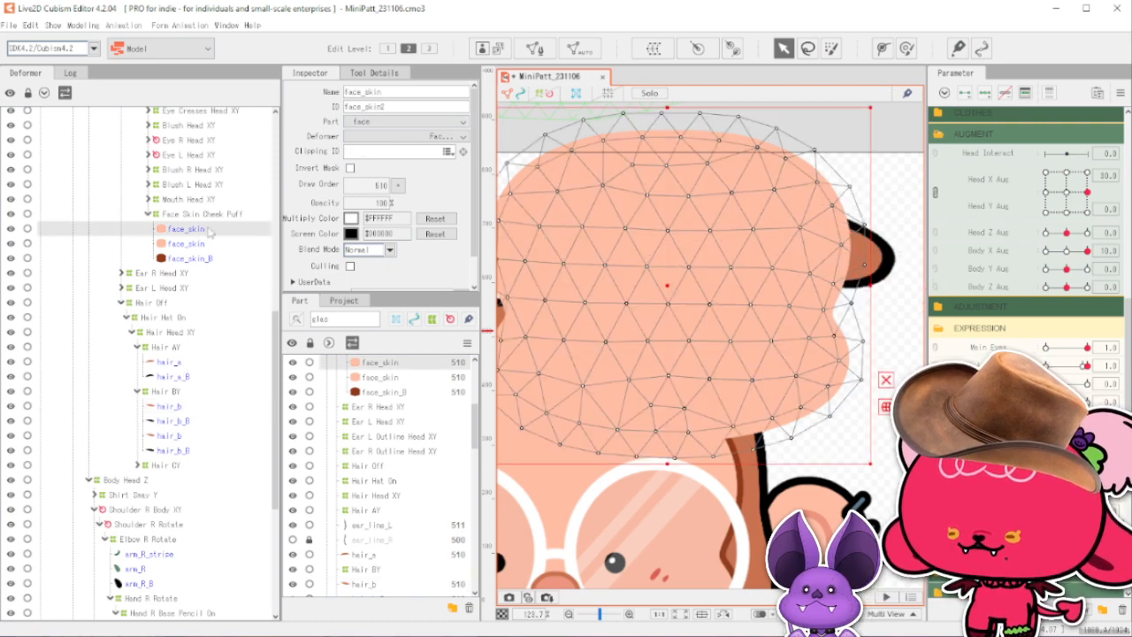
pyautogui.click(399, 151)
pyautogui.hotkey('ctrl', 'v')
pyautogui.press('Return')
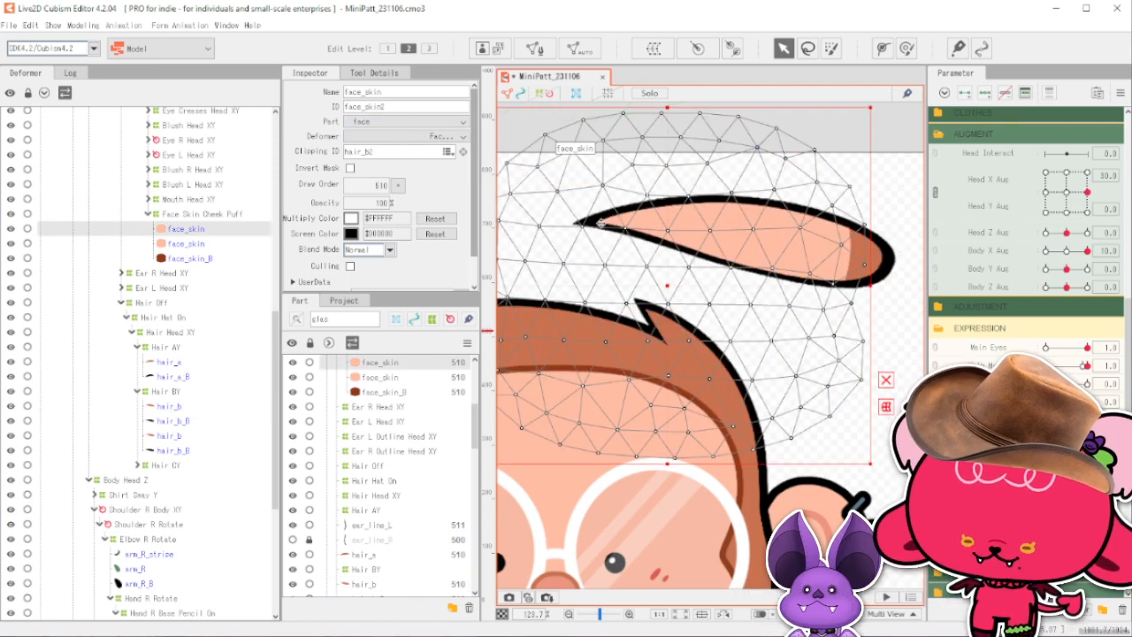
# Move the copied hair_b fill up and away from its hair_b_B outline to demonstrate the nested face_skin clipping.
pyautogui.scroll(2, 789, 207)
pyautogui.scroll(-2, 791, 209)
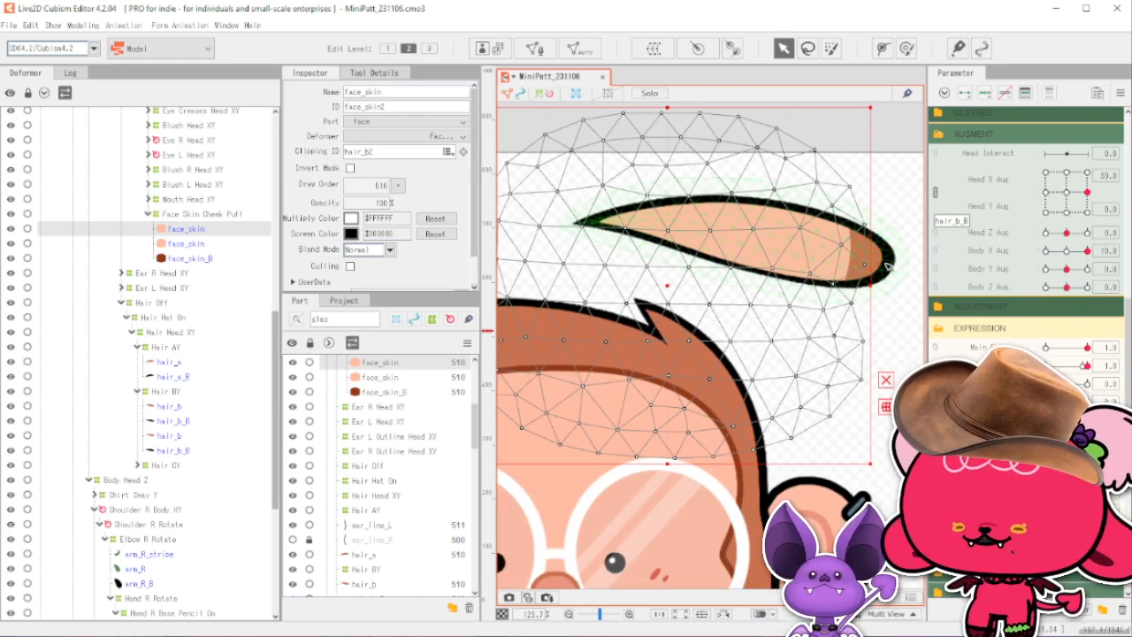
pyautogui.click(174, 420)
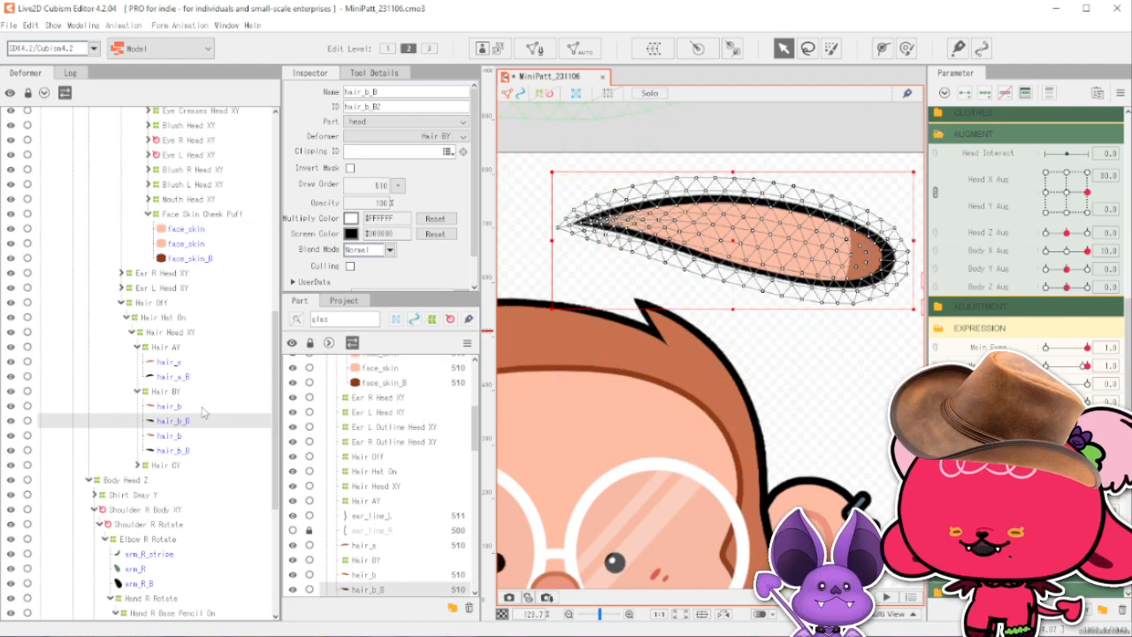
pyautogui.click(215, 410)
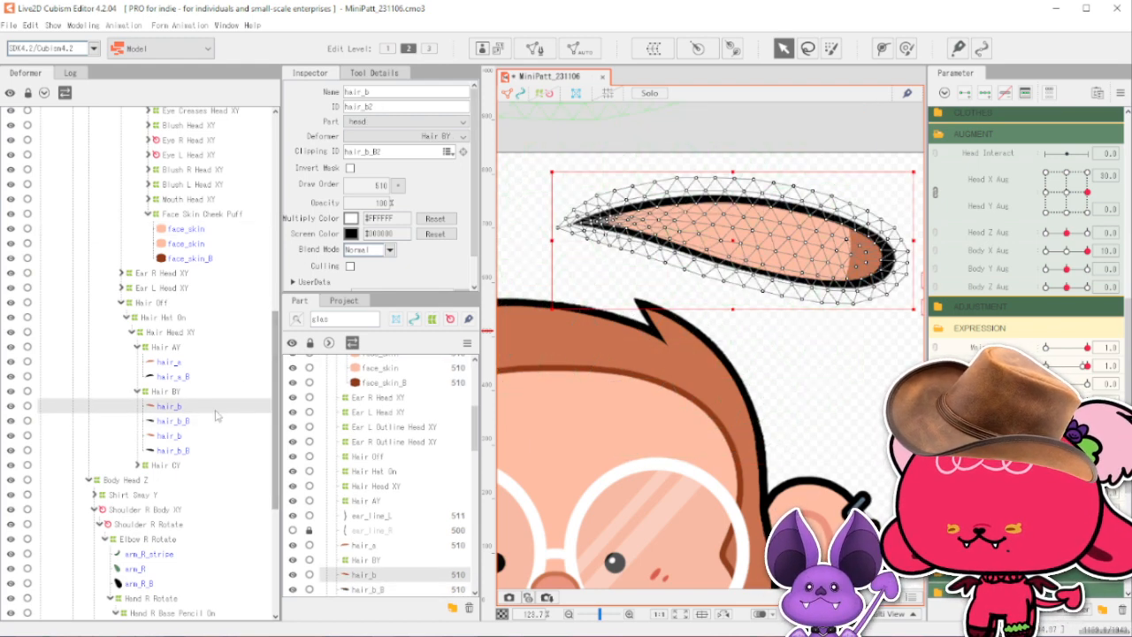
pyautogui.moveTo(736, 239); pyautogui.dragTo(767, 205)
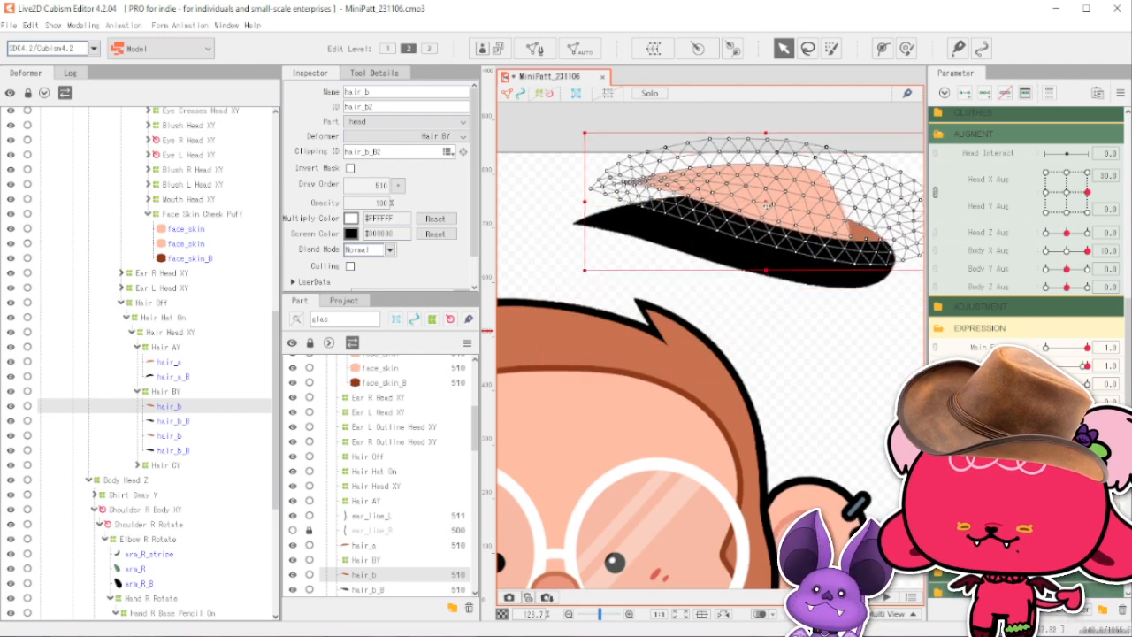
pyautogui.click(790, 296)
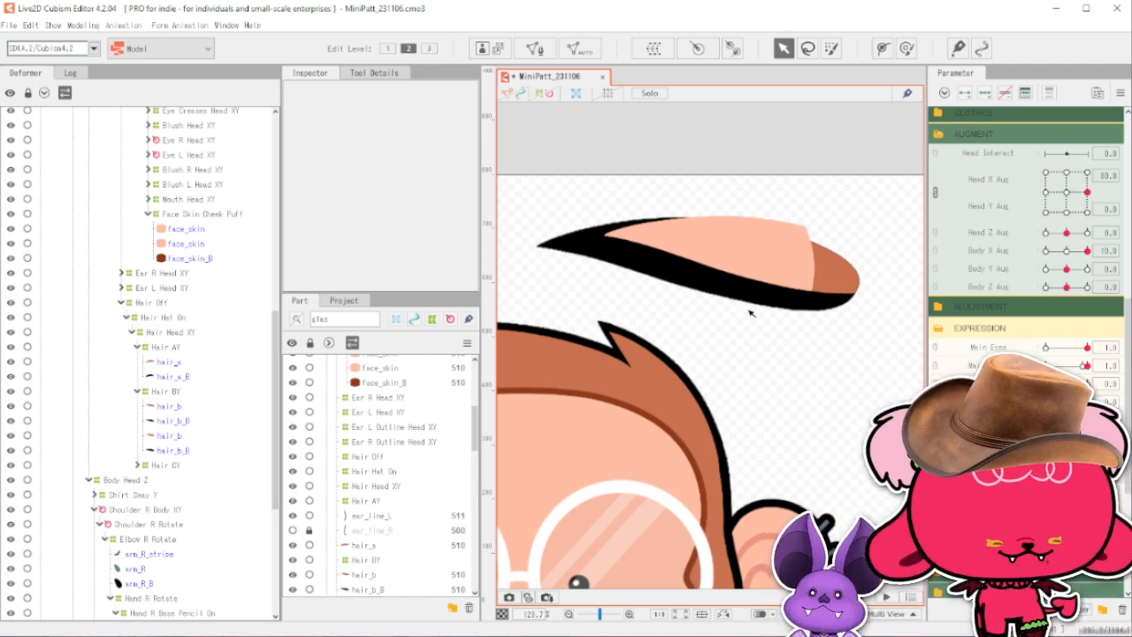
# Reselect the copied hair_b fill, make art meshes selectable, and shift the fill further across the outline.
pyautogui.click(201, 408)
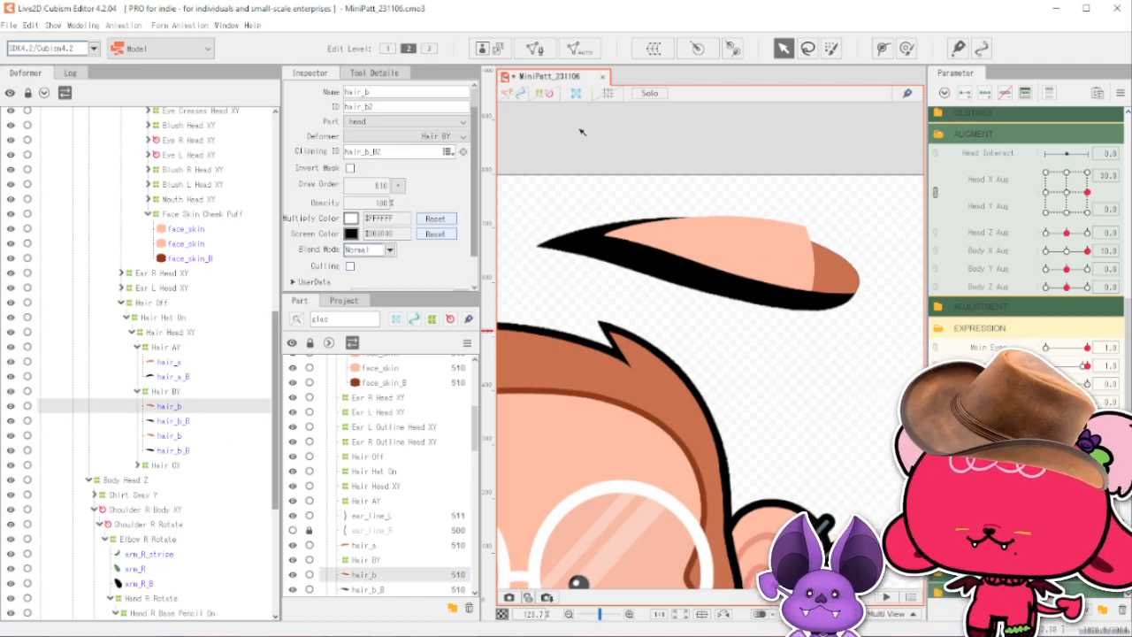
pyautogui.click(510, 93)
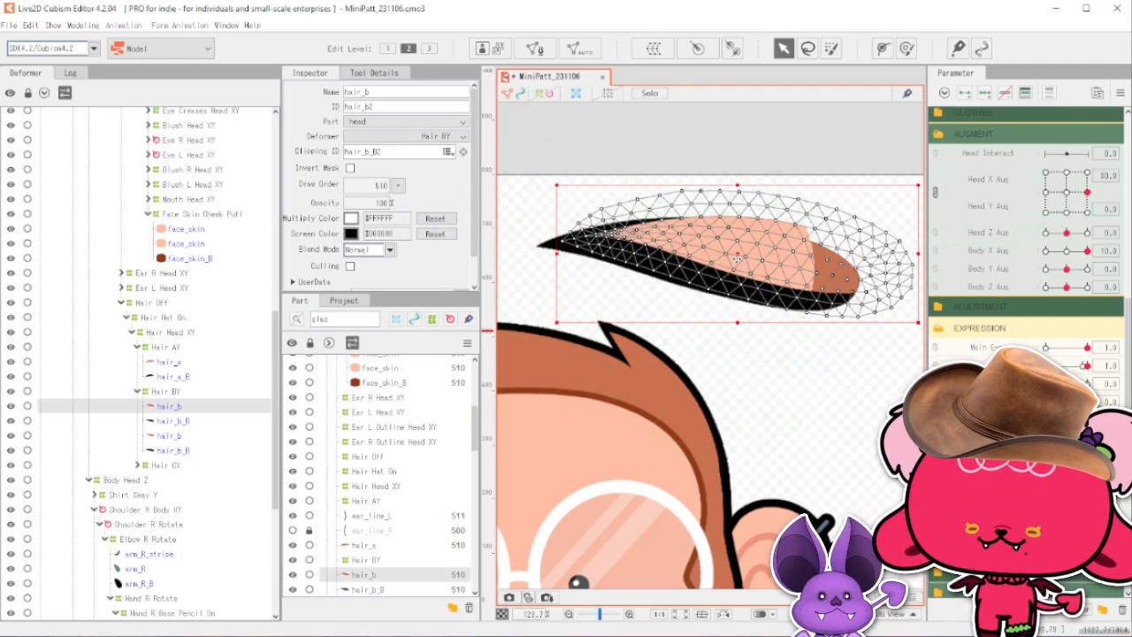
pyautogui.moveTo(731, 250); pyautogui.dragTo(752, 264)
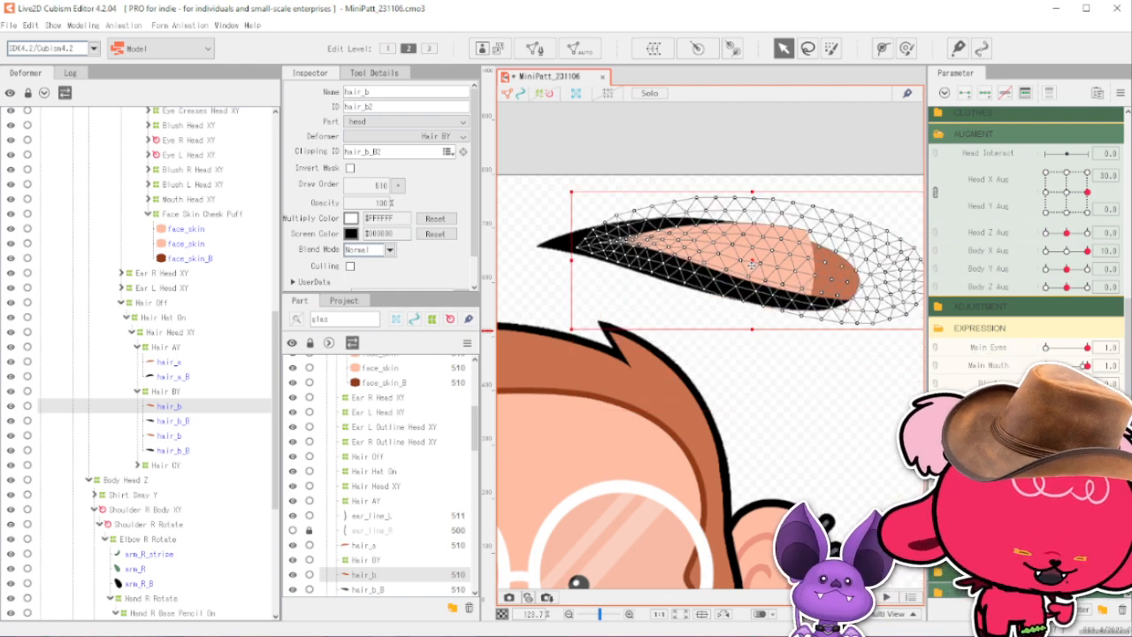
# Delete the demonstration copies of hair_b, hair_b_B and face_skin.
pyautogui.click(197, 425)
pyautogui.keyDown('ctrl'); pyautogui.click(212, 408); pyautogui.keyUp('ctrl')
pyautogui.keyDown('ctrl'); pyautogui.click(243, 231); pyautogui.keyUp('ctrl')
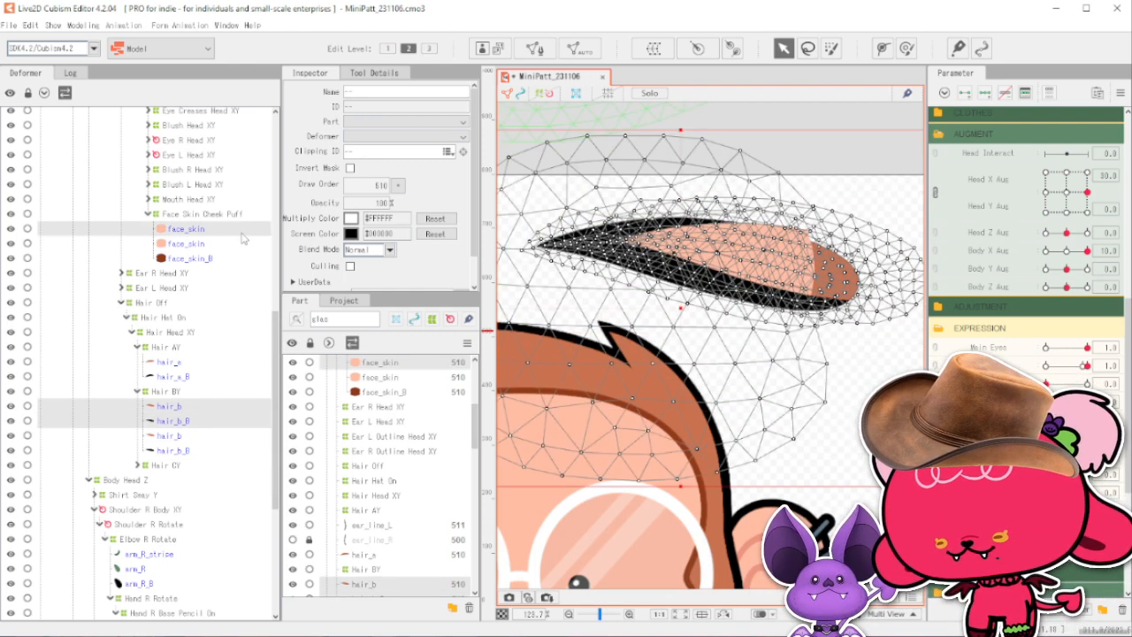
pyautogui.click(220, 243)
pyautogui.click(230, 230)
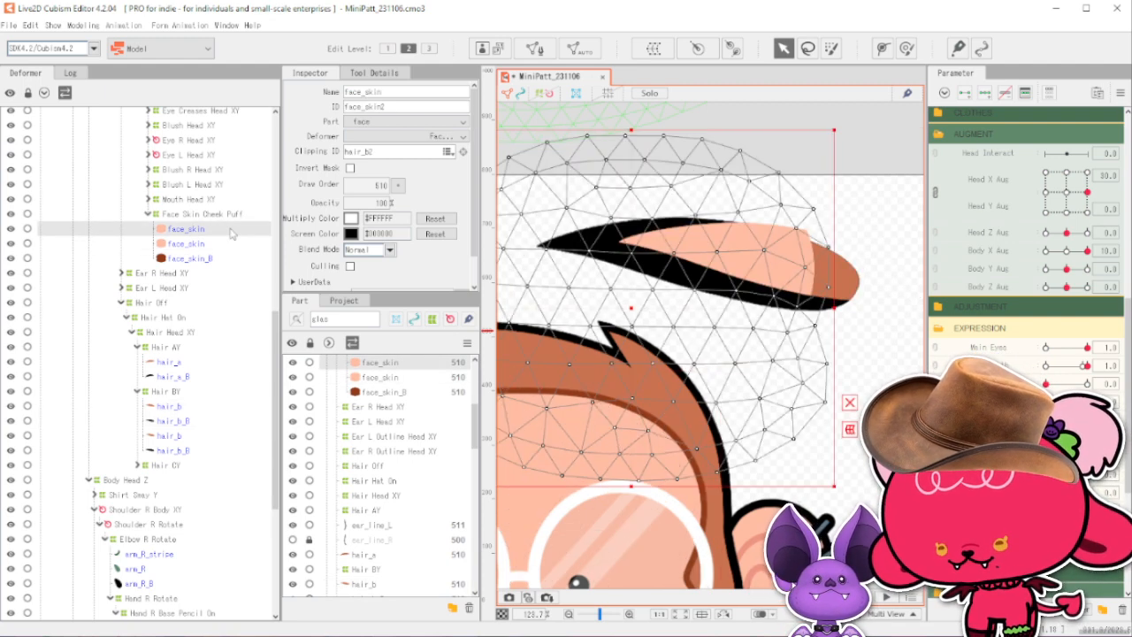
pyautogui.press('Delete')
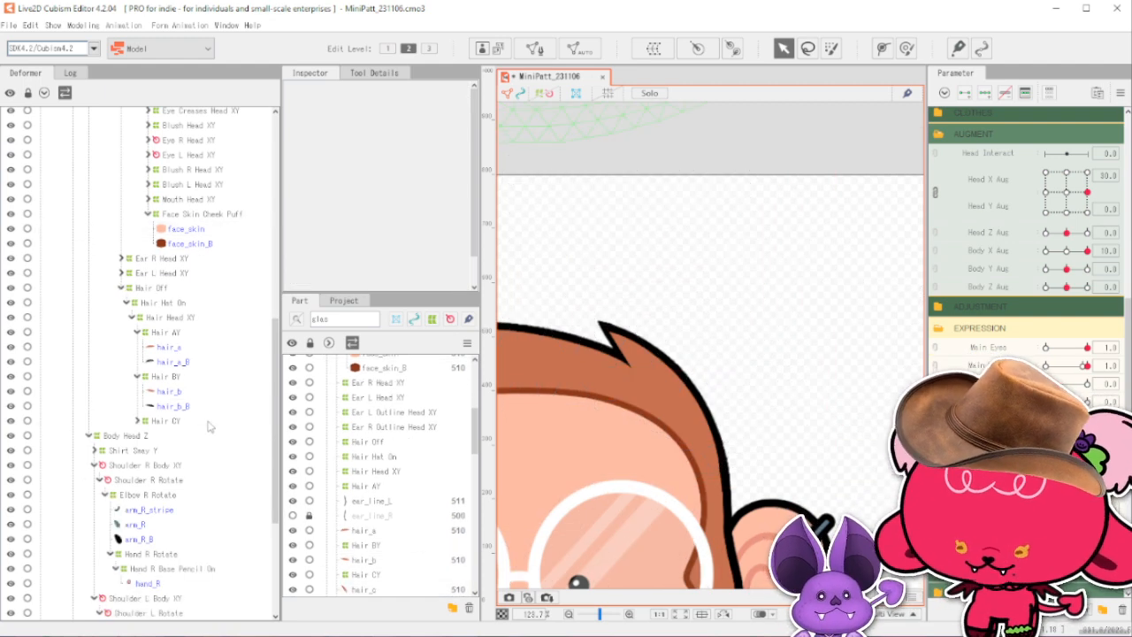
# Export the model for runtime as MiniPatt_231106.moc3 targeting SDK 4.2 / Cubism4.2, and save the project.
pyautogui.scroll(-2, 677, 286)
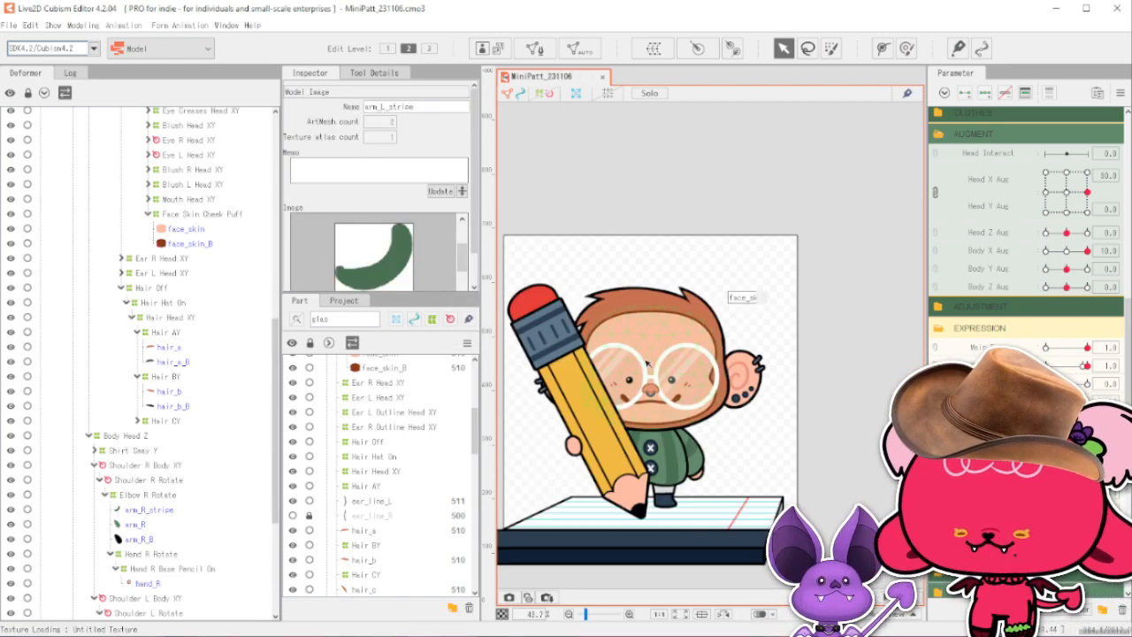
pyautogui.scroll(-2, 732, 283)
pyautogui.scroll(-2, 731, 312)
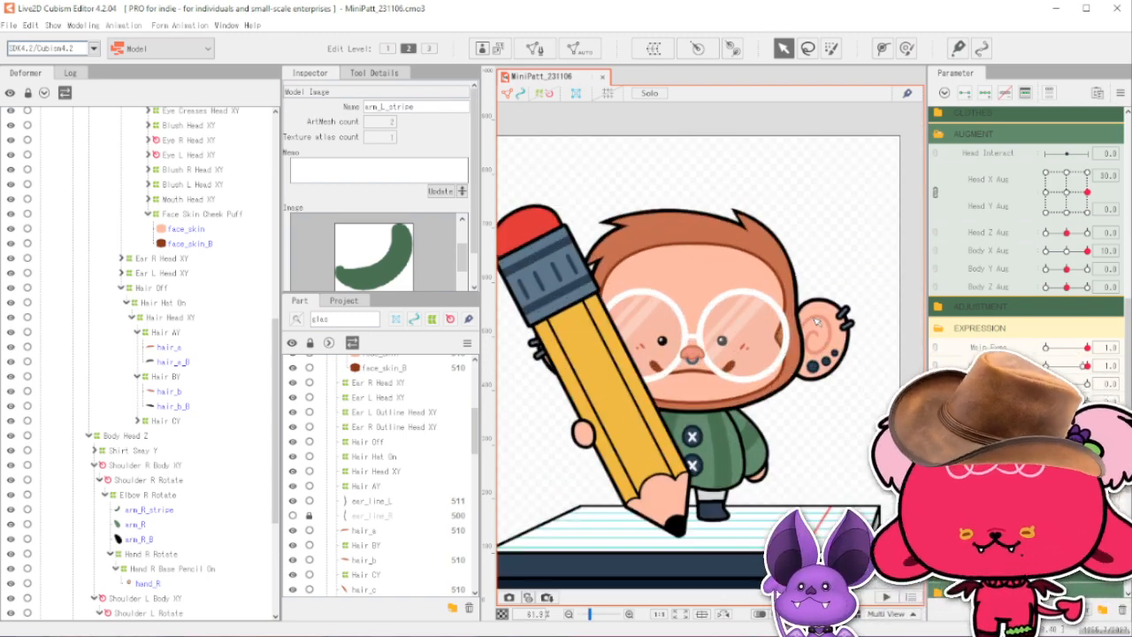
pyautogui.scroll(2, 815, 322)
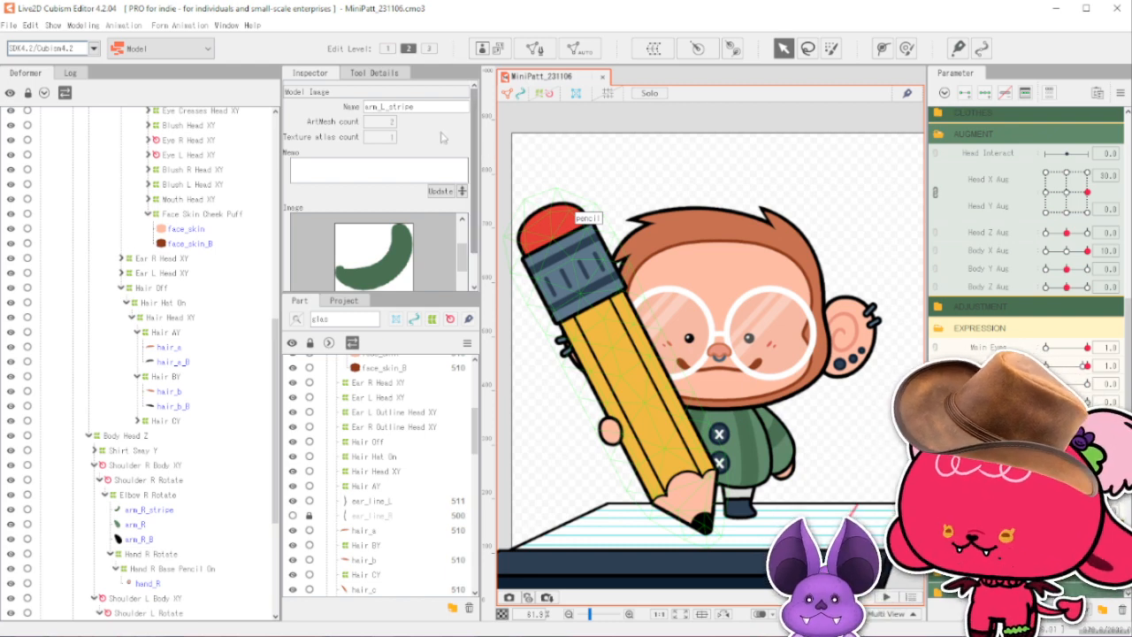
pyautogui.click(9, 25)
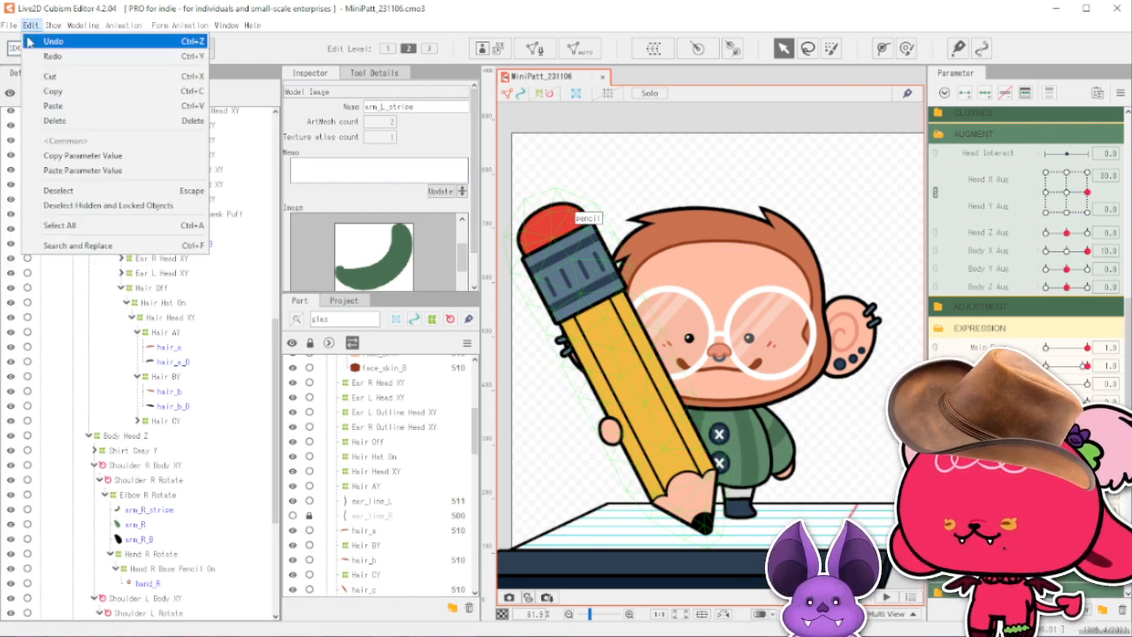
pyautogui.moveTo(89, 212)
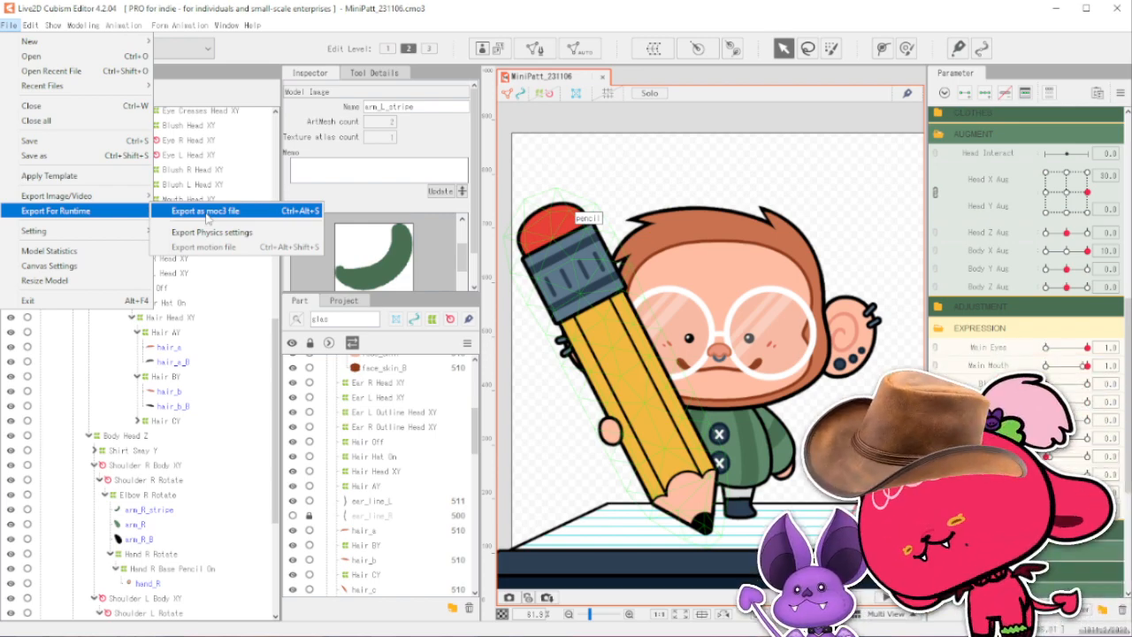
pyautogui.click(210, 212)
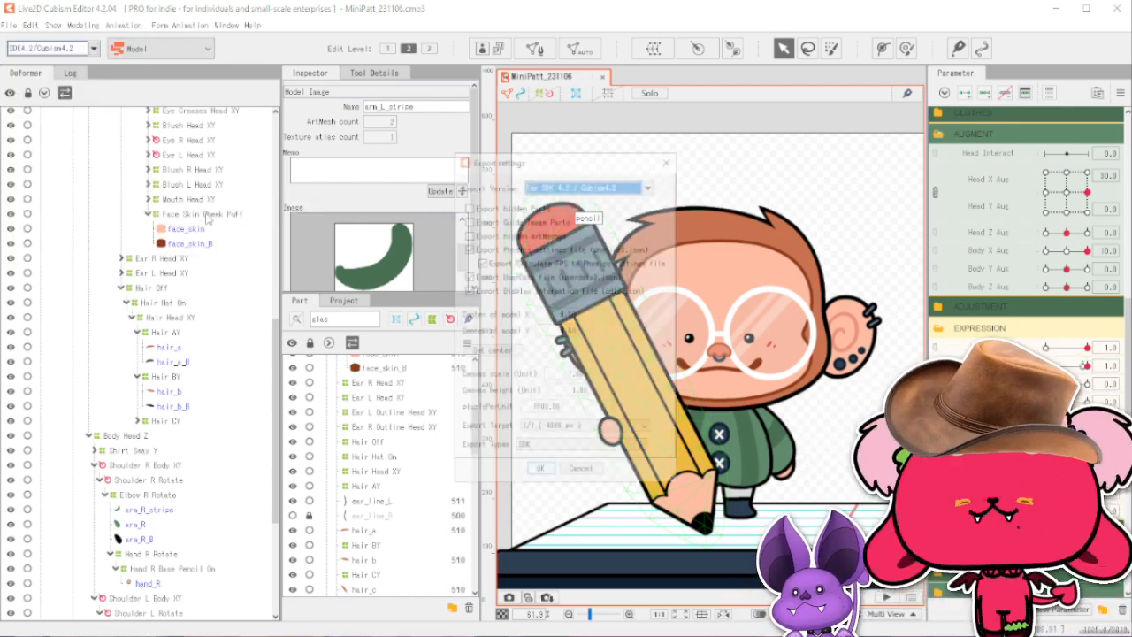
pyautogui.click(540, 473)
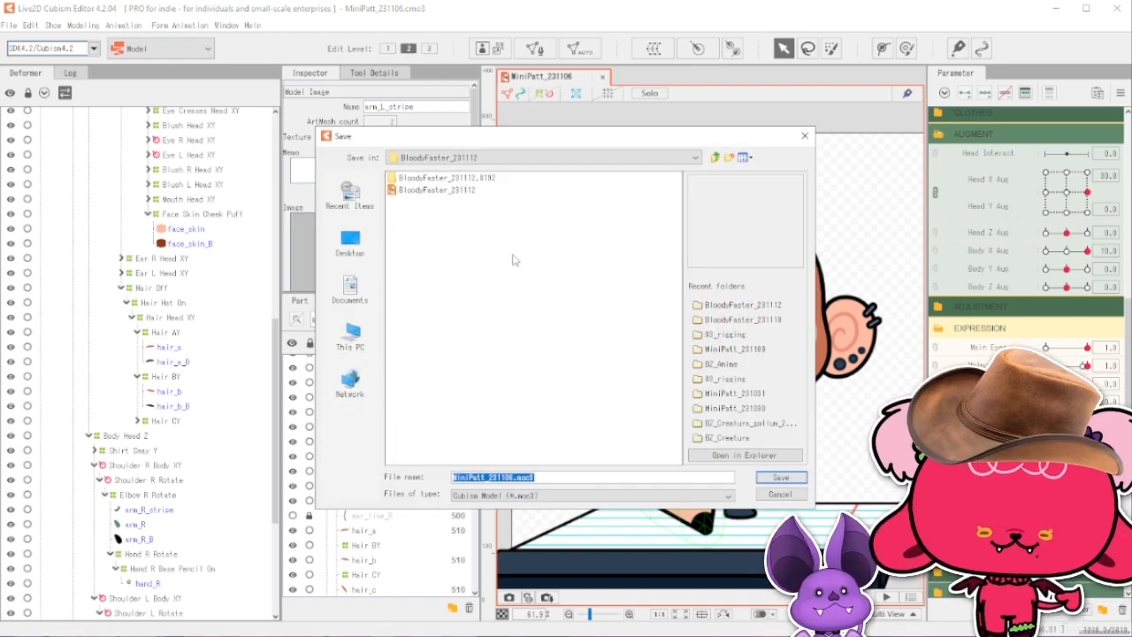
pyautogui.click(716, 157)
pyautogui.press('Return')
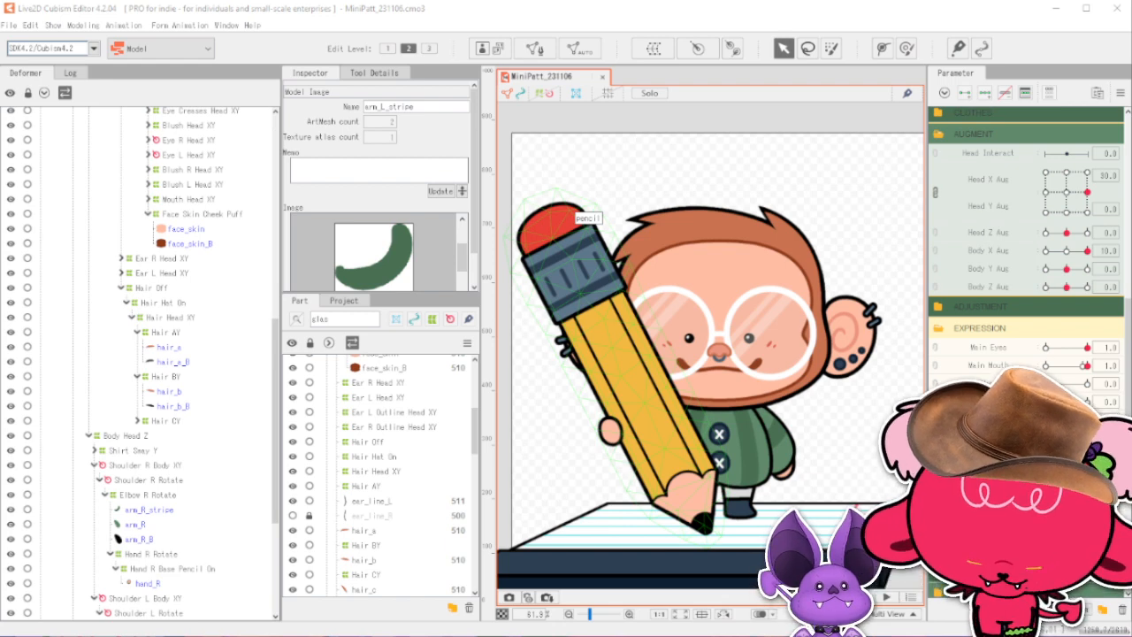
pyautogui.hotkey('ctrl', 's')
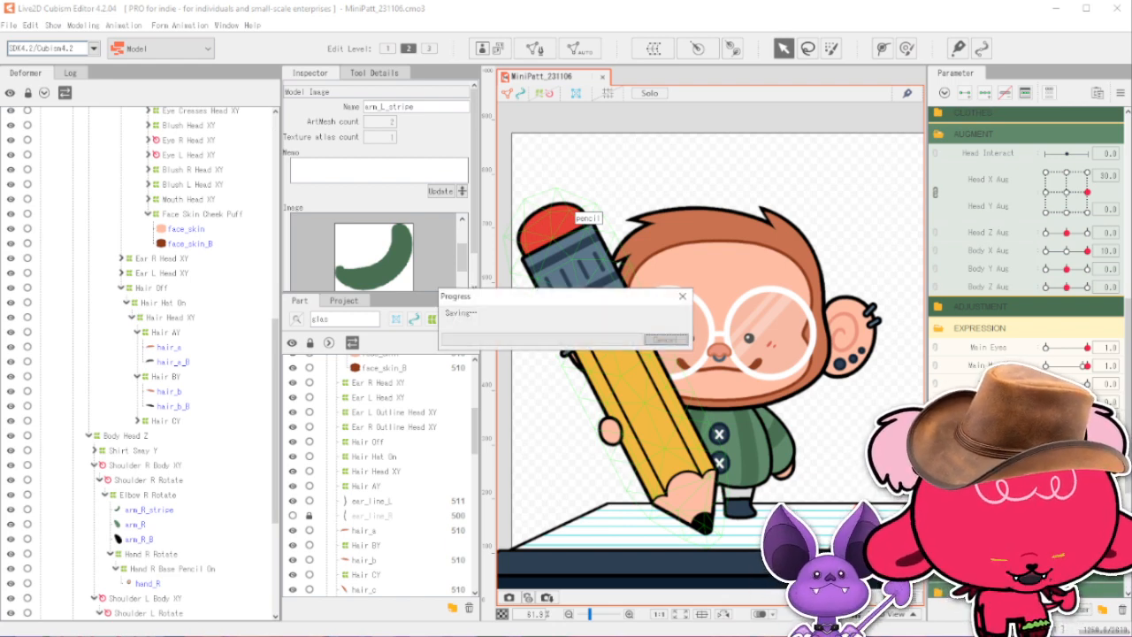
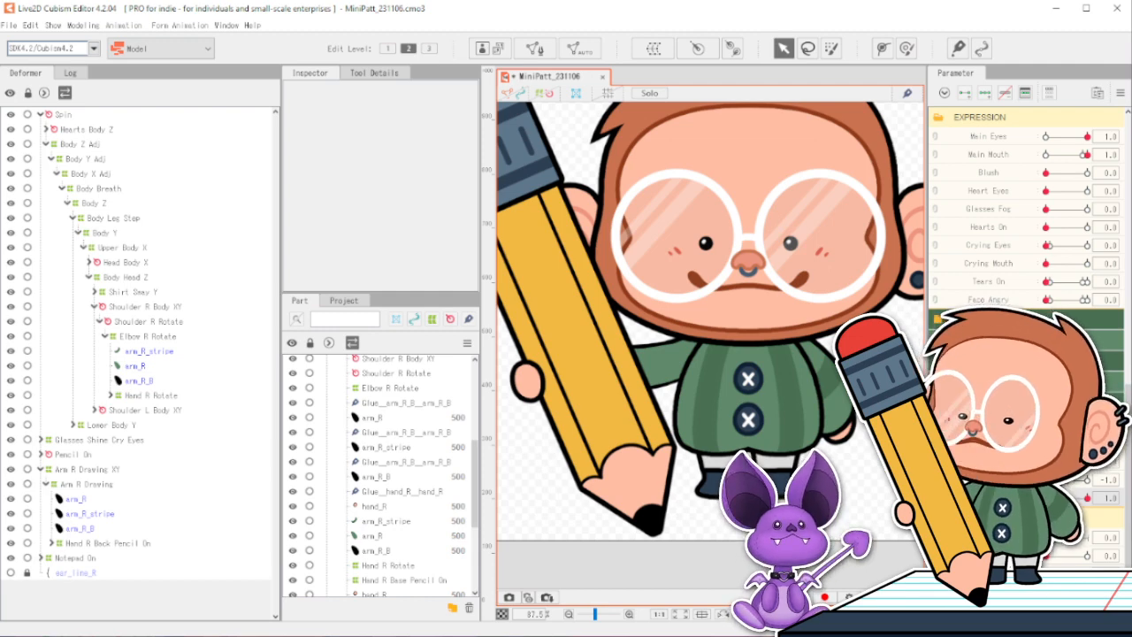
# Define a new parameter named Pencil Adj X with the ID ParamPencilAdjX.
pyautogui.scroll(-5, 770, 377)
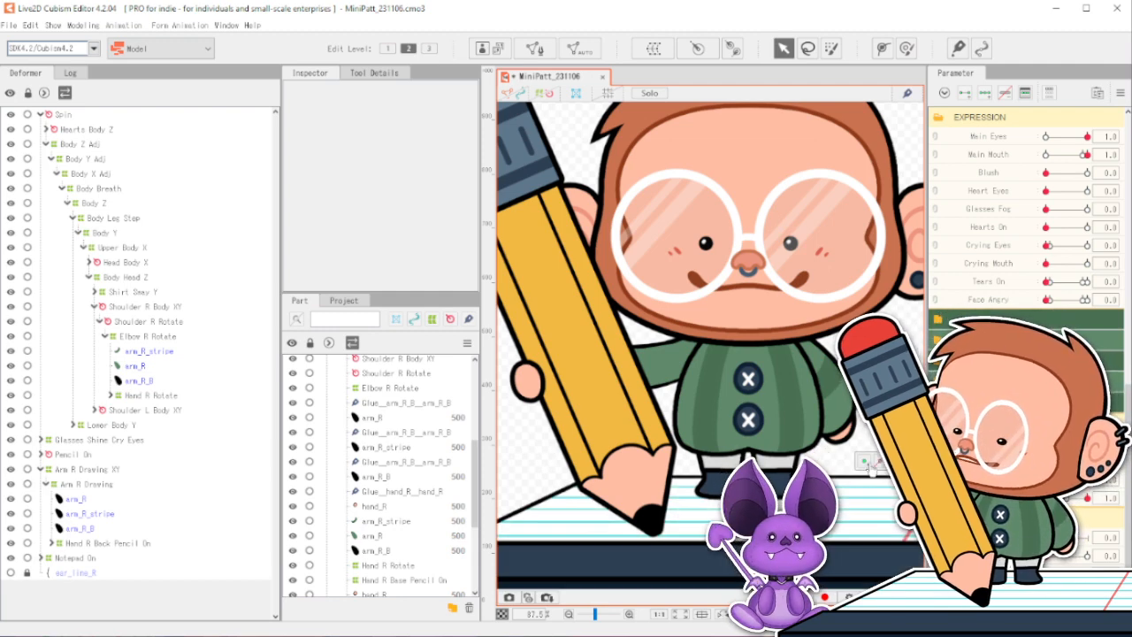
pyautogui.scroll(1, 769, 377)
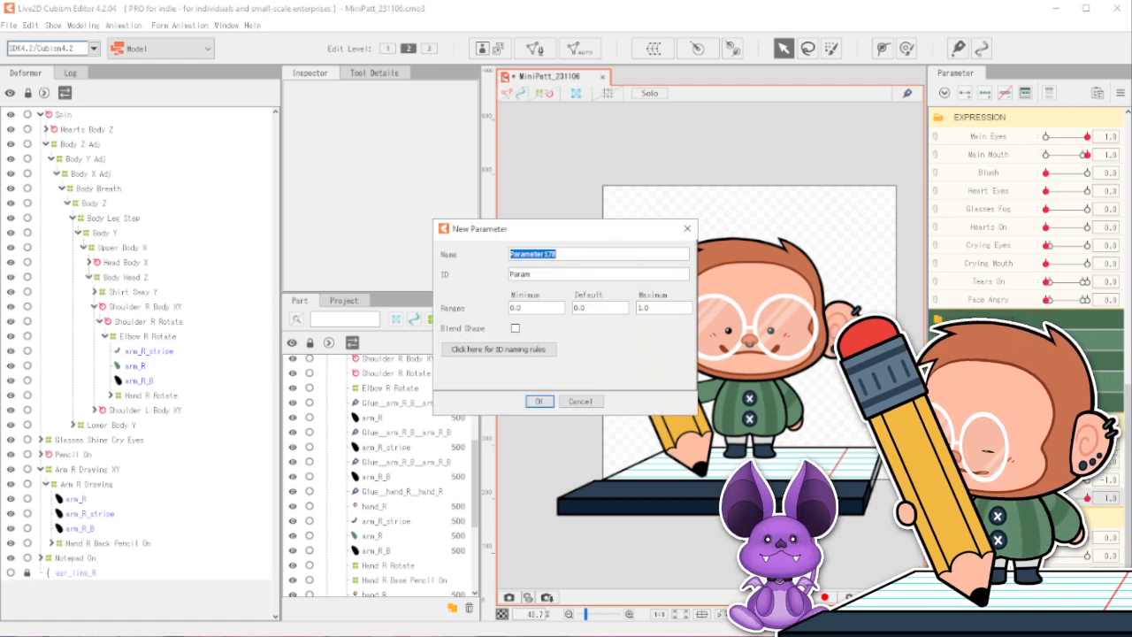
pyautogui.write('Penc')
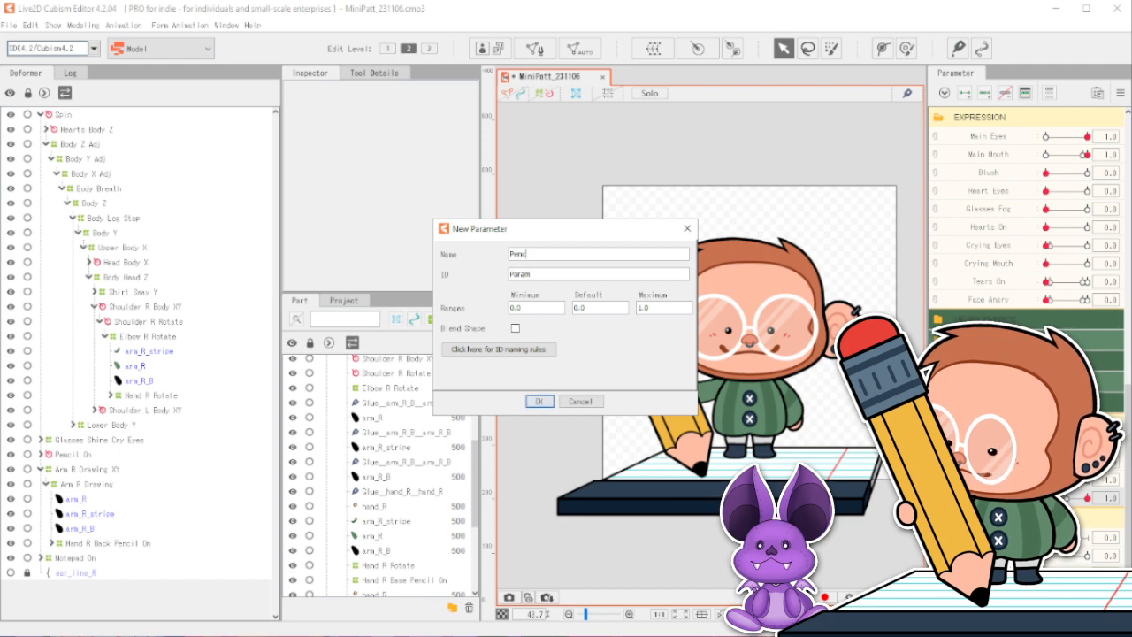
pyautogui.write('il Adj ')
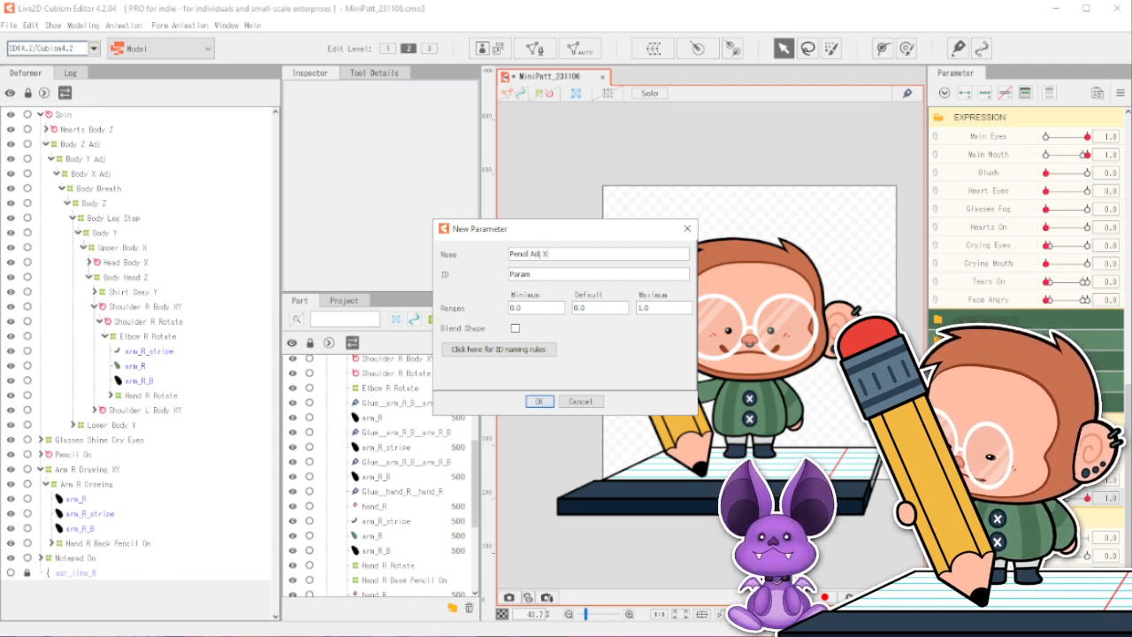
pyautogui.write('X')
pyautogui.moveTo(552, 253); pyautogui.dragTo(440, 254)
pyautogui.hotkey('ctrl', 'c')
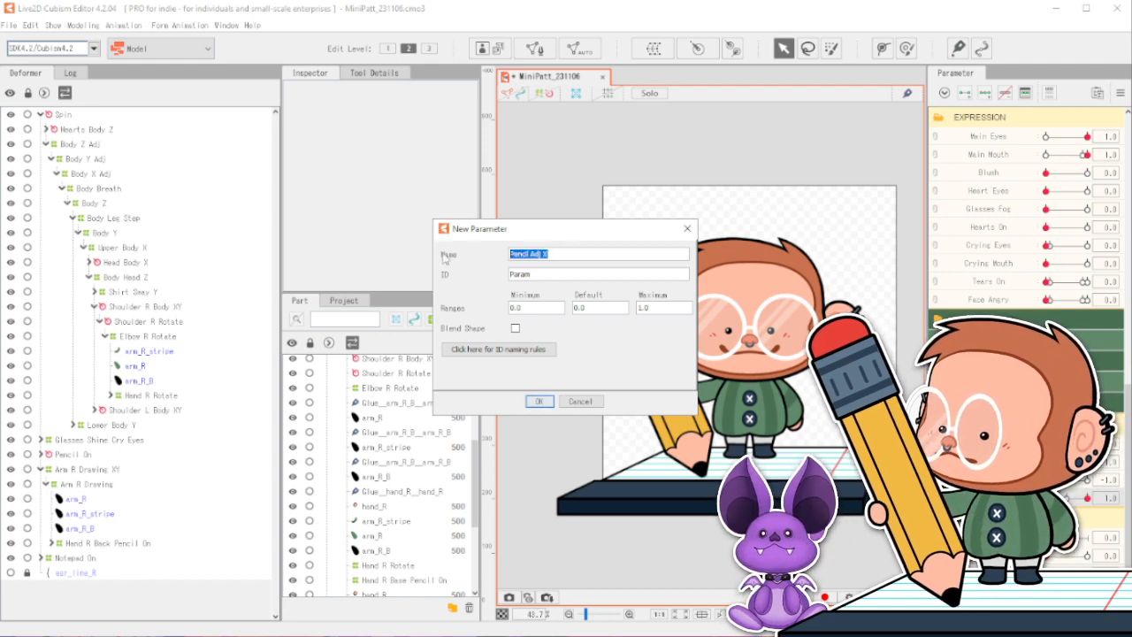
pyautogui.doubleClick(531, 275)
pyautogui.click(562, 275)
pyautogui.hotkey('ctrl', 'v')
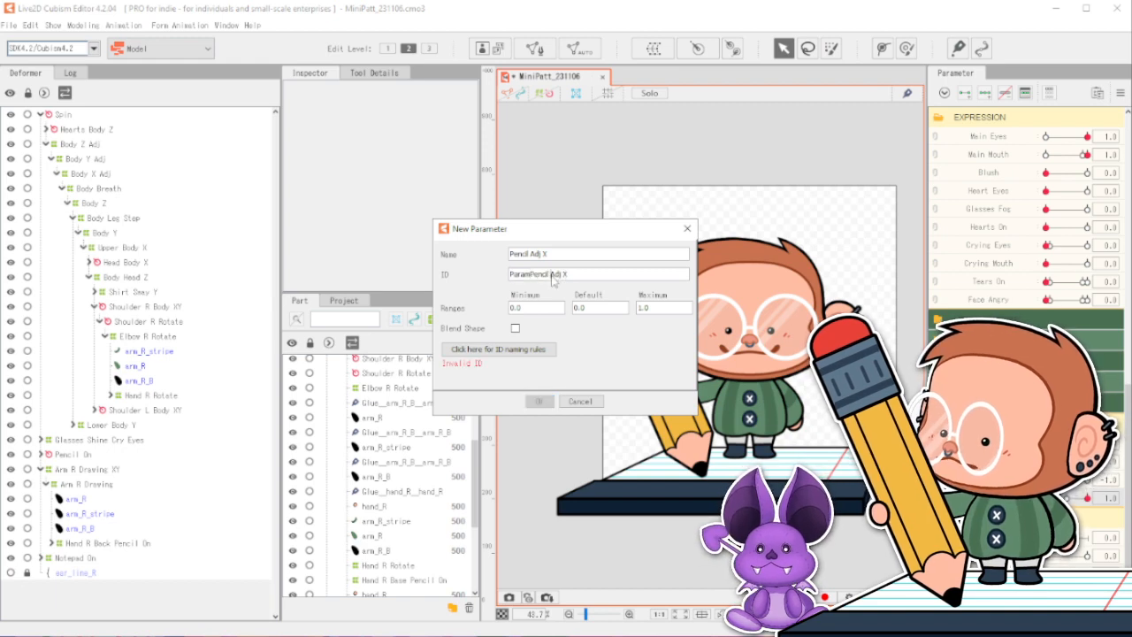
pyautogui.press('Left')
pyautogui.press('BackSpace')
# Set the new parameter's minimum to -1.0 and create it.
pyautogui.doubleClick(522, 310)
pyautogui.write('-1')
pyautogui.press('Tab')
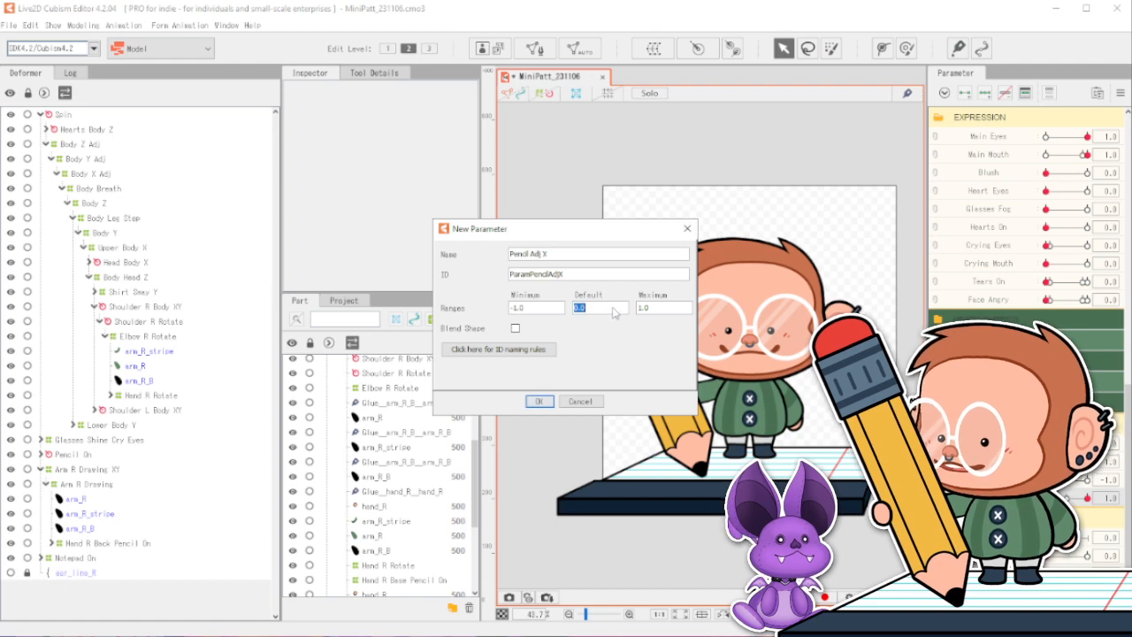
pyautogui.click(540, 401)
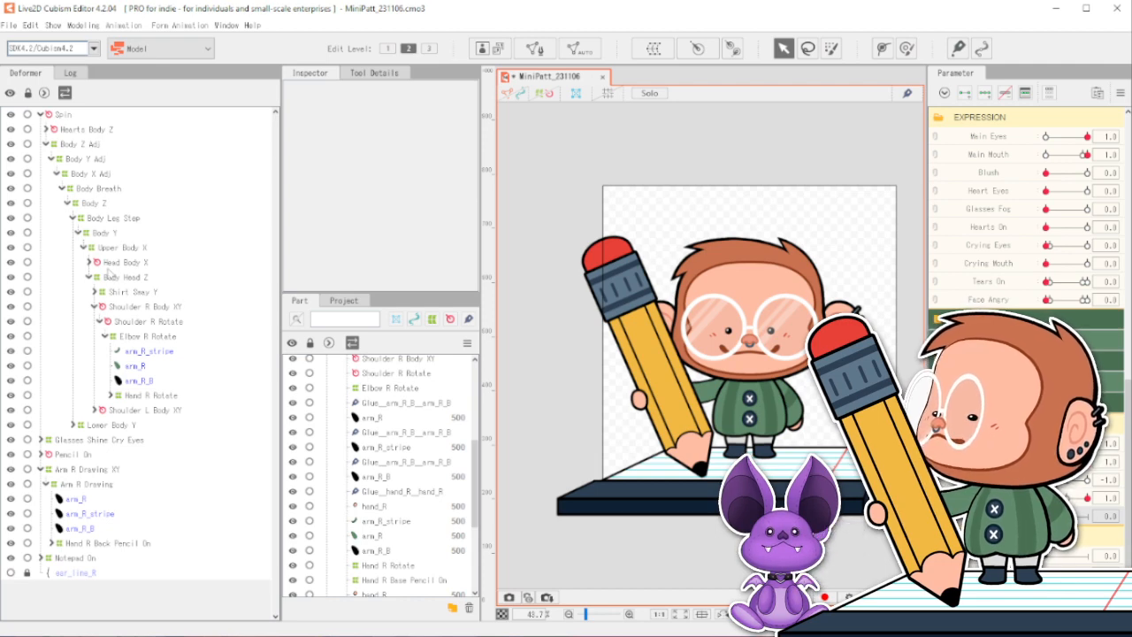
# Try to create a parent warp deformer named Pencil Adj XY over Pencil Rotation, pencil and Drawing Hand R Pencil On.
pyautogui.click(41, 454)
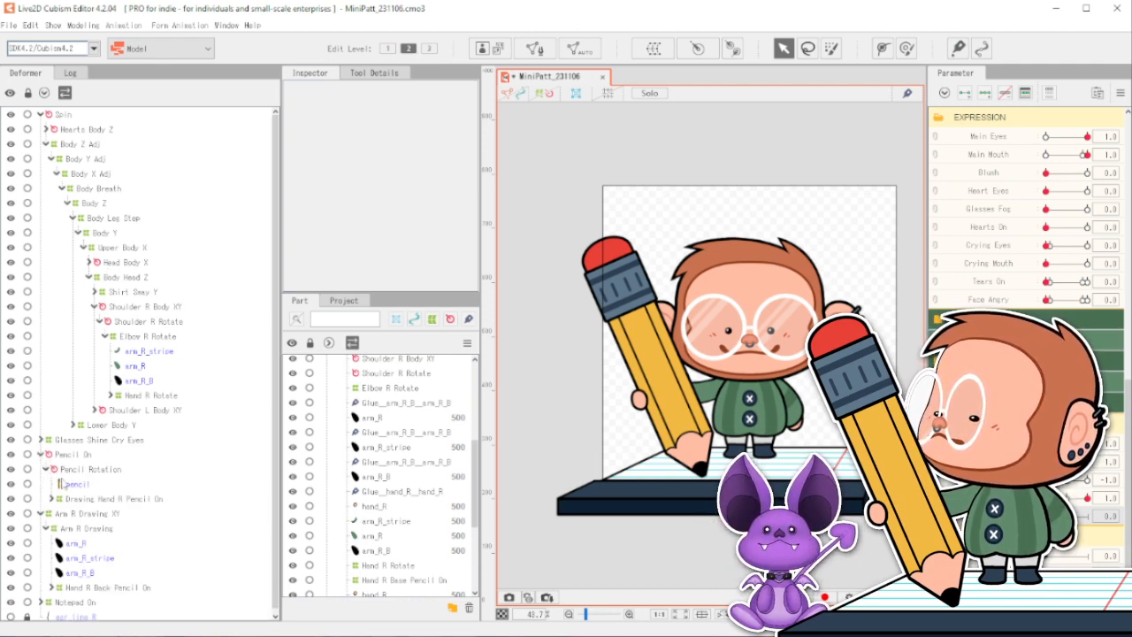
pyautogui.click(95, 471)
pyautogui.keyDown('shift'); pyautogui.click(102, 501); pyautogui.keyUp('shift')
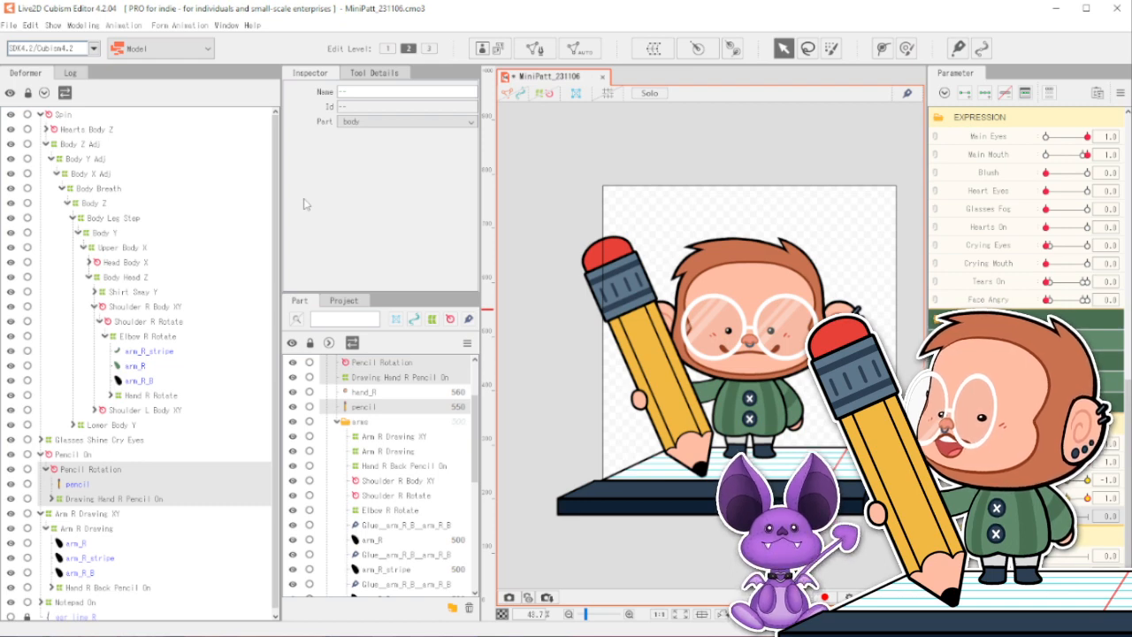
pyautogui.click(653, 47)
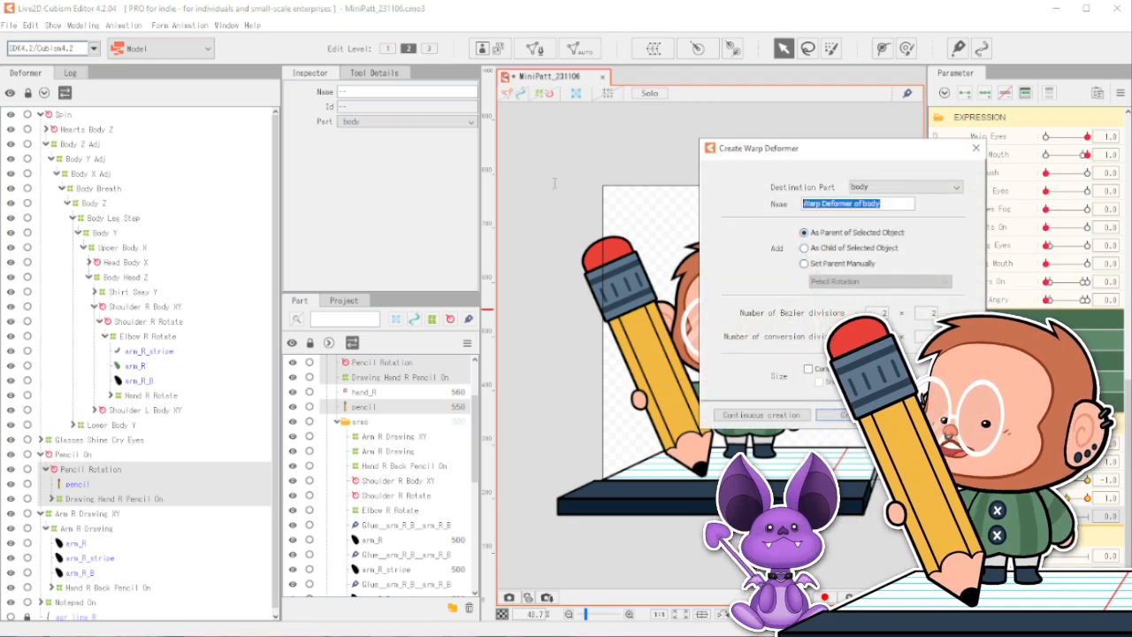
pyautogui.write('Wa')
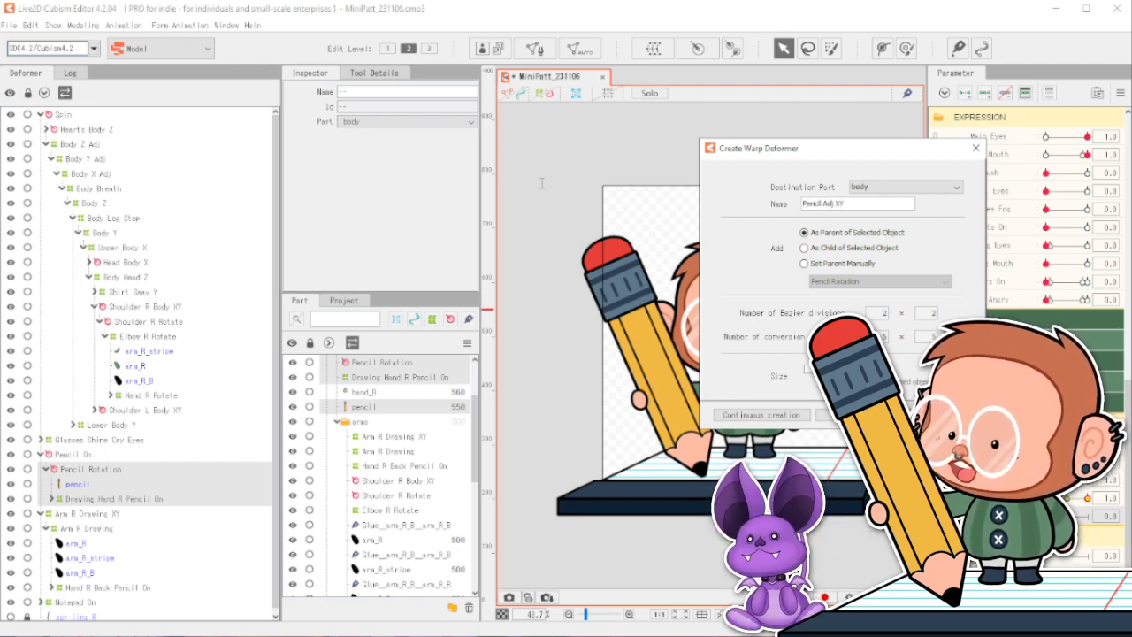
pyautogui.press('Return')
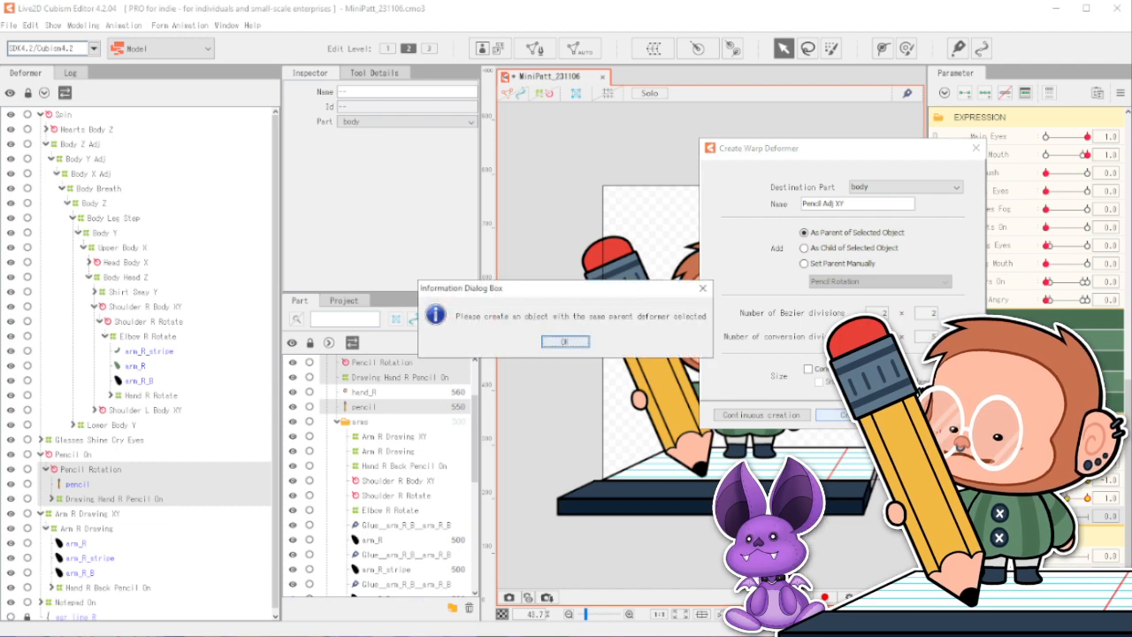
pyautogui.click(566, 341)
# Create a parent warp deformer named Pencil Adj XY over the Pencil Rotation deformer alone.
pyautogui.keyDown('ctrl'); pyautogui.click(155, 500); pyautogui.keyUp('ctrl')
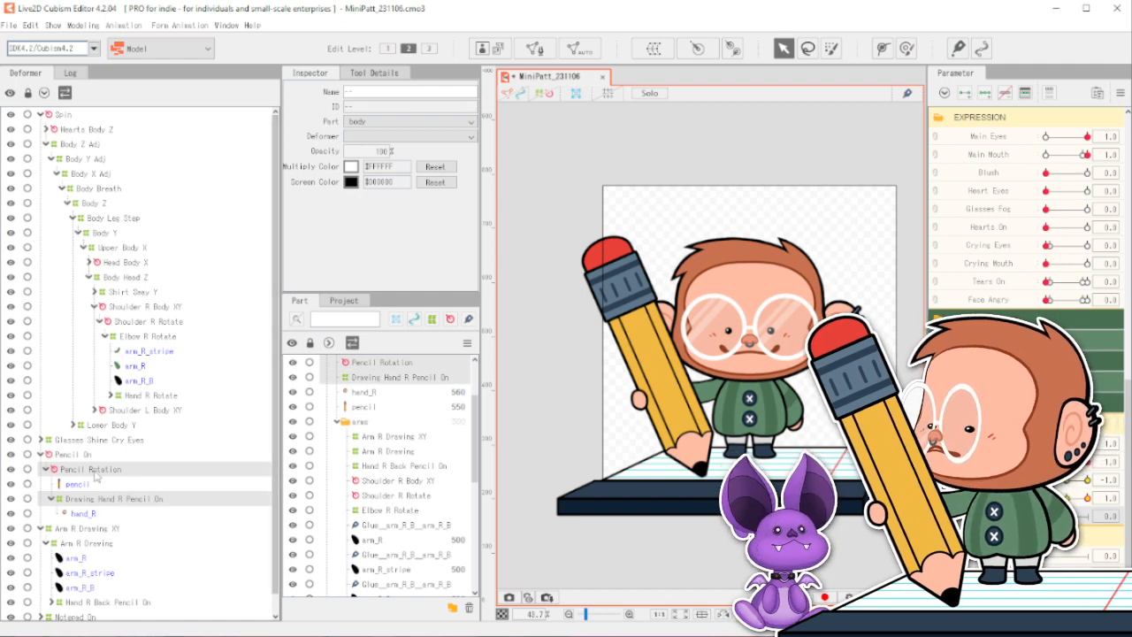
pyautogui.click(95, 476)
pyautogui.click(654, 47)
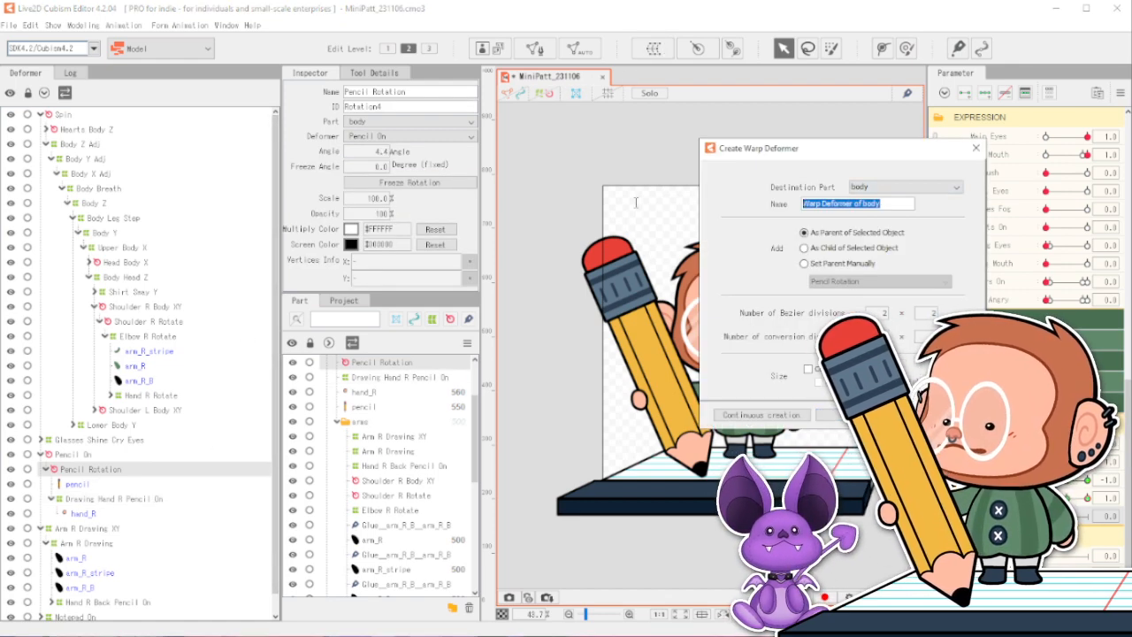
pyautogui.write('Pencil Adj XY')
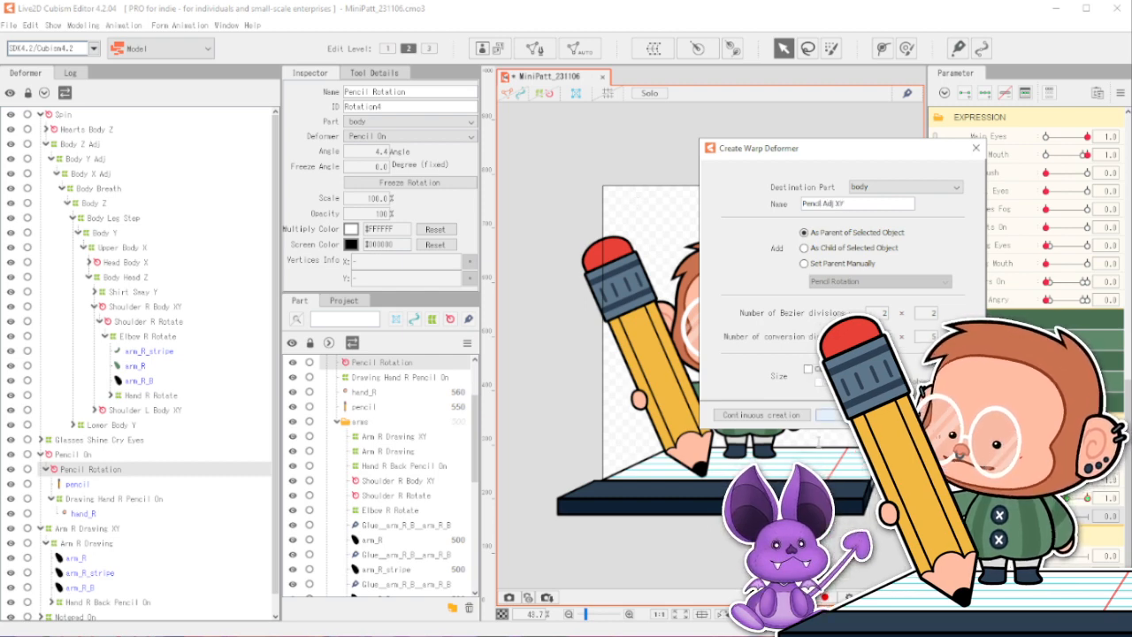
pyautogui.press('Return')
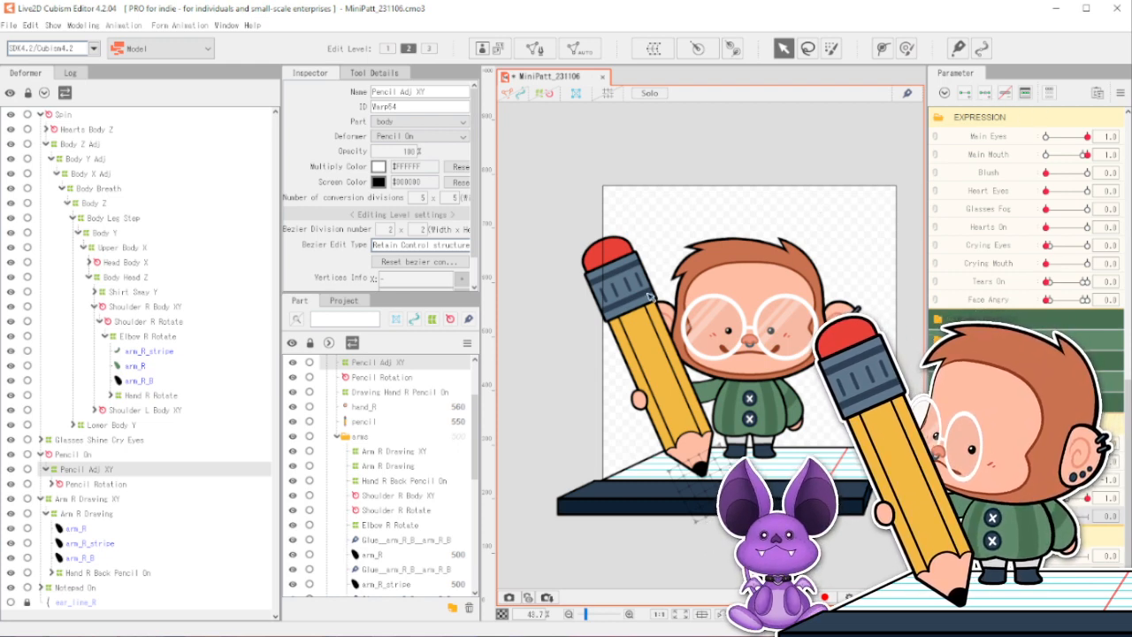
# Collapse the Arm R Drawing XY group and show the deformers on the canvas.
pyautogui.click(40, 499)
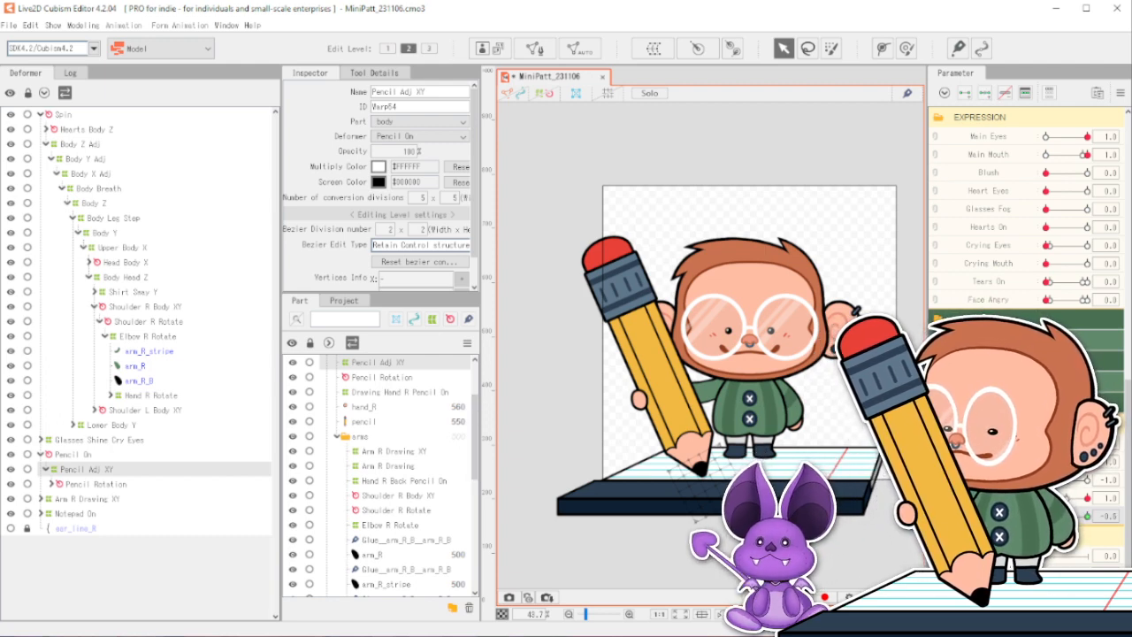
pyautogui.click(546, 104)
pyautogui.click(545, 94)
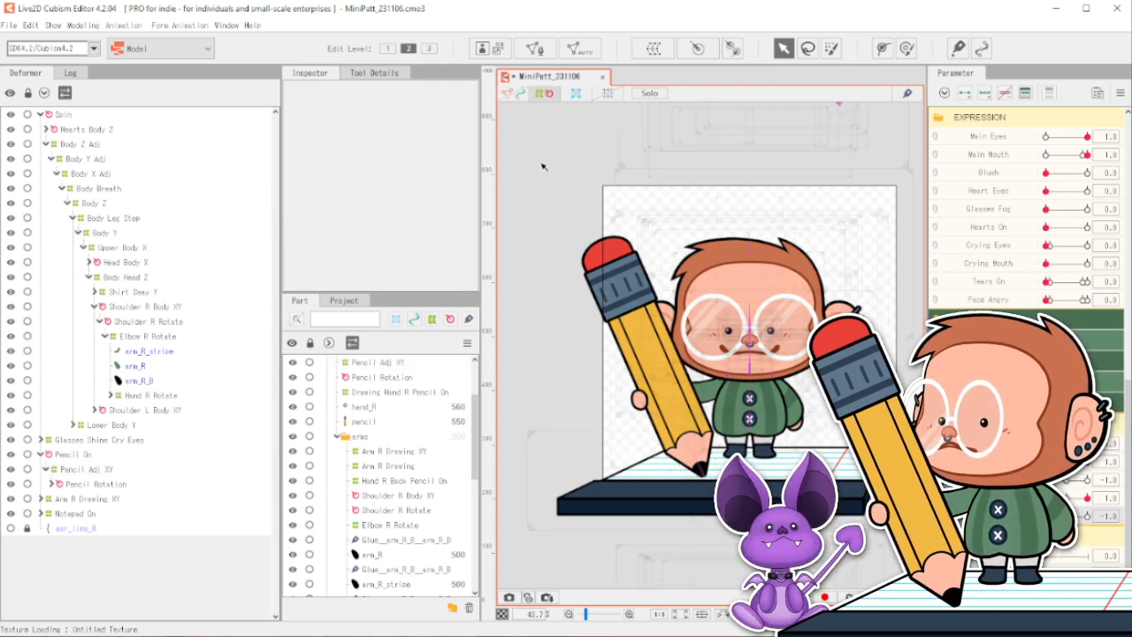
# Shift the Pencil Adj XY deformer slightly left at Pencil Adj X -1.0 and slightly right at 1.0.
pyautogui.click(131, 470)
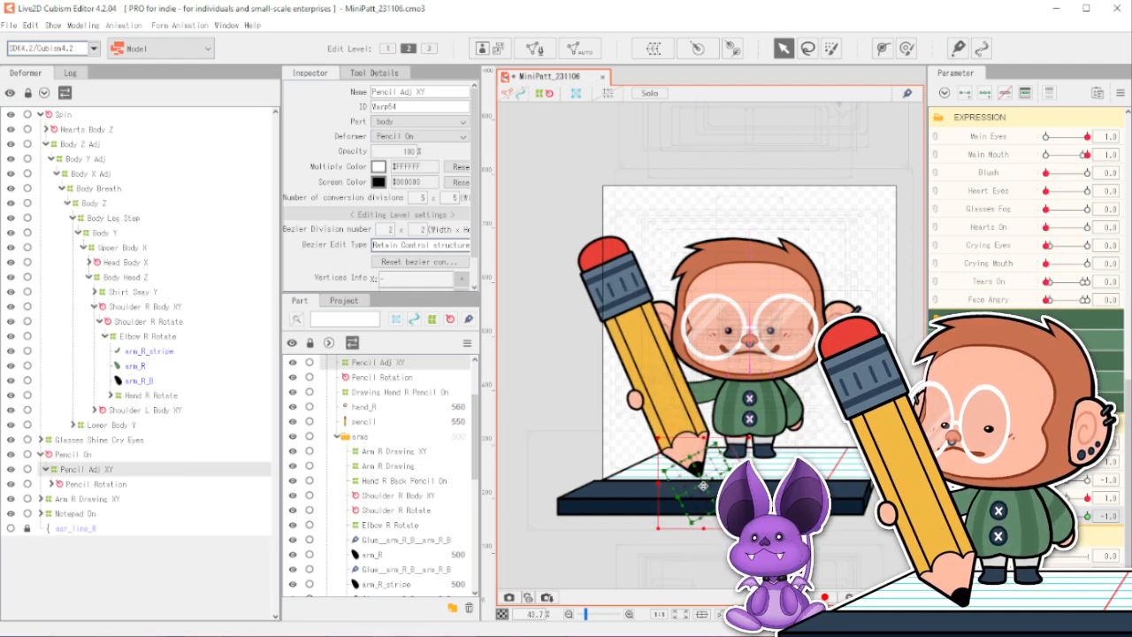
pyautogui.moveTo(708, 490); pyautogui.dragTo(706, 488)
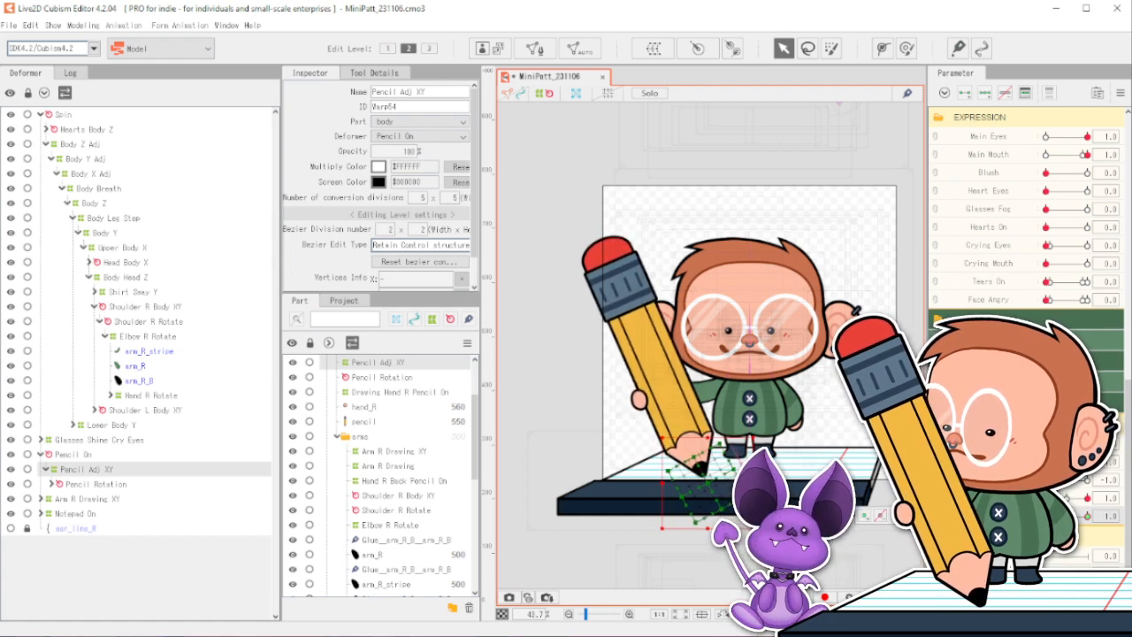
pyautogui.moveTo(718, 483); pyautogui.dragTo(726, 483)
pyautogui.moveTo(772, 436); pyautogui.dragTo(768, 434)
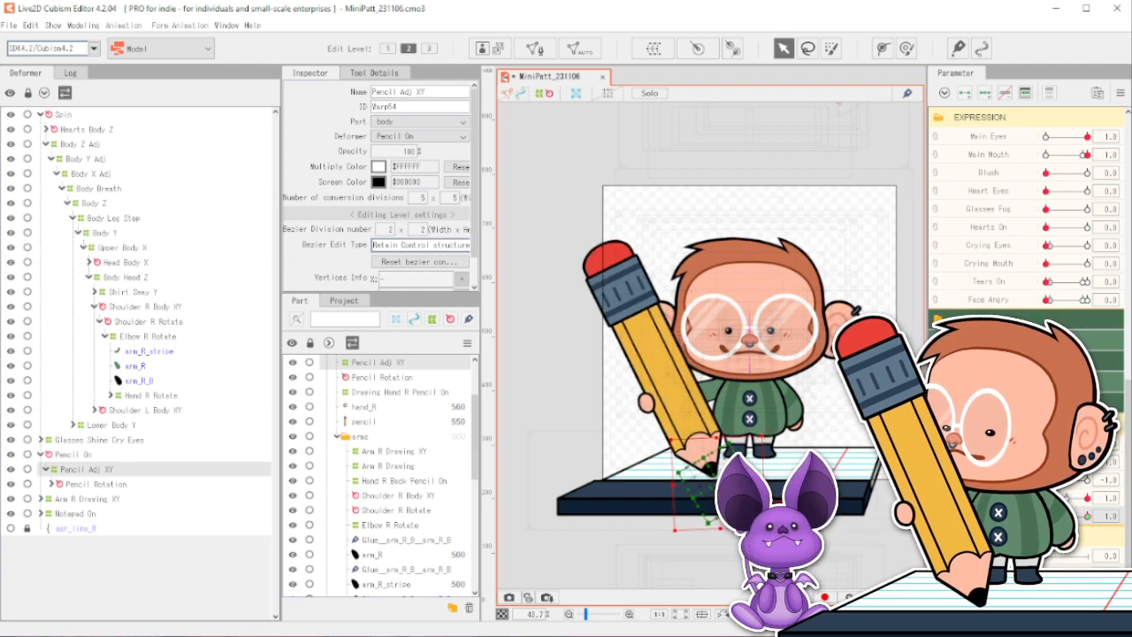
pyautogui.moveTo(1087, 516)
pyautogui.mouseDown()
pyautogui.moveTo(1046, 516)
pyautogui.moveTo(1092, 515)
pyautogui.moveTo(1051, 515)
pyautogui.moveTo(1067, 516)
pyautogui.mouseUp()
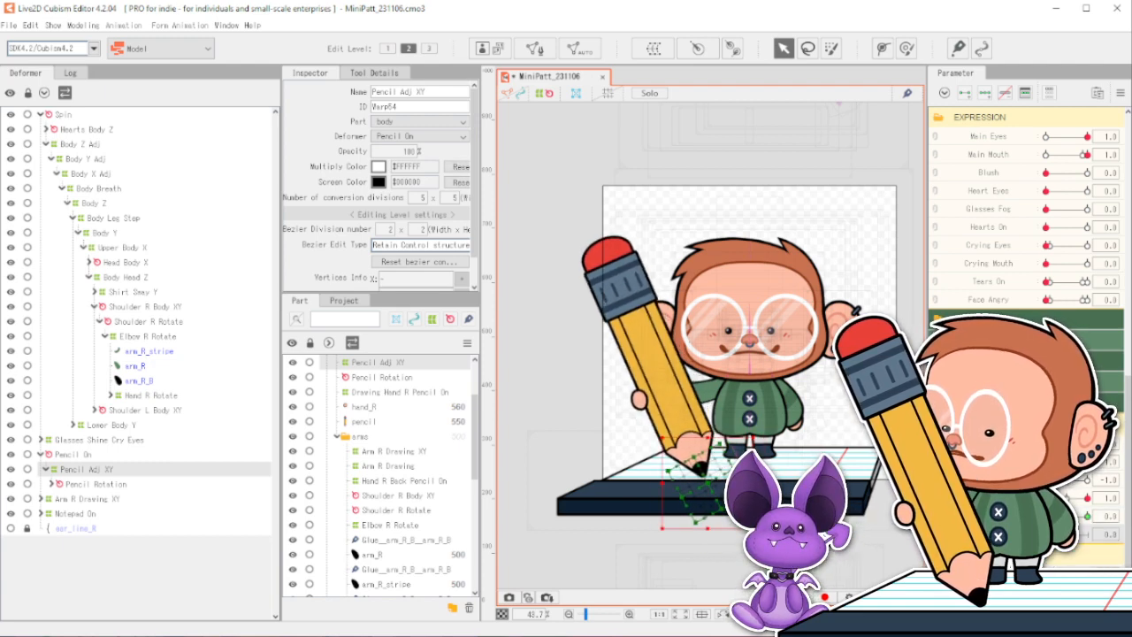
# Rename the duplicated pencil adjustment parameter as Pencil Adj Y and set its ID to ParamPencilAdjY.
pyautogui.click(1044, 535)
pyautogui.click(603, 257)
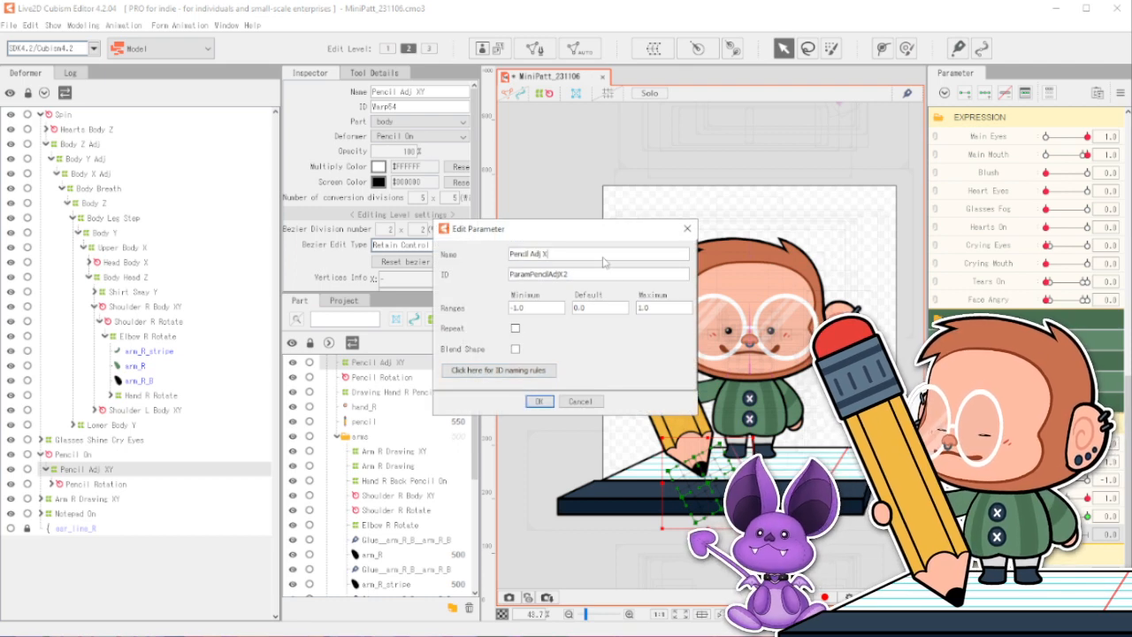
pyautogui.press('BackSpace')
pyautogui.write('Y')
pyautogui.click(626, 276)
pyautogui.click(626, 276)
pyautogui.press('BackSpace')
pyautogui.press('BackSpace')
pyautogui.write('Y')
pyautogui.click(542, 400)
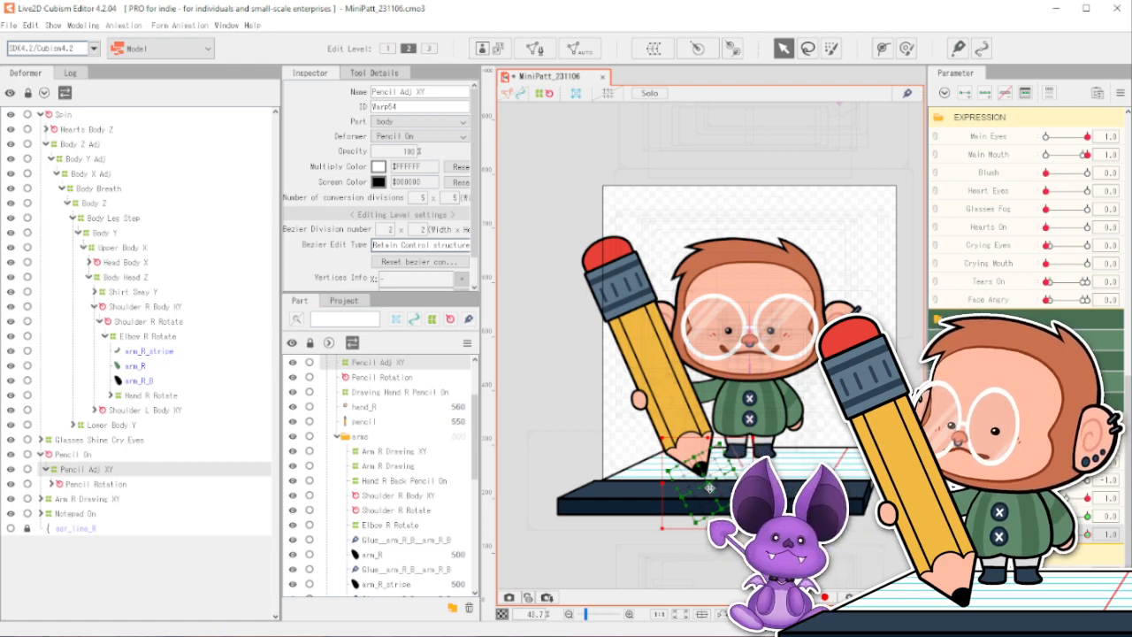
# Shift the Pencil Adj XY deformer slightly upward at Pencil Adj Y 1.0 and check the pencil in a different position.
pyautogui.scroll(3, 713, 484)
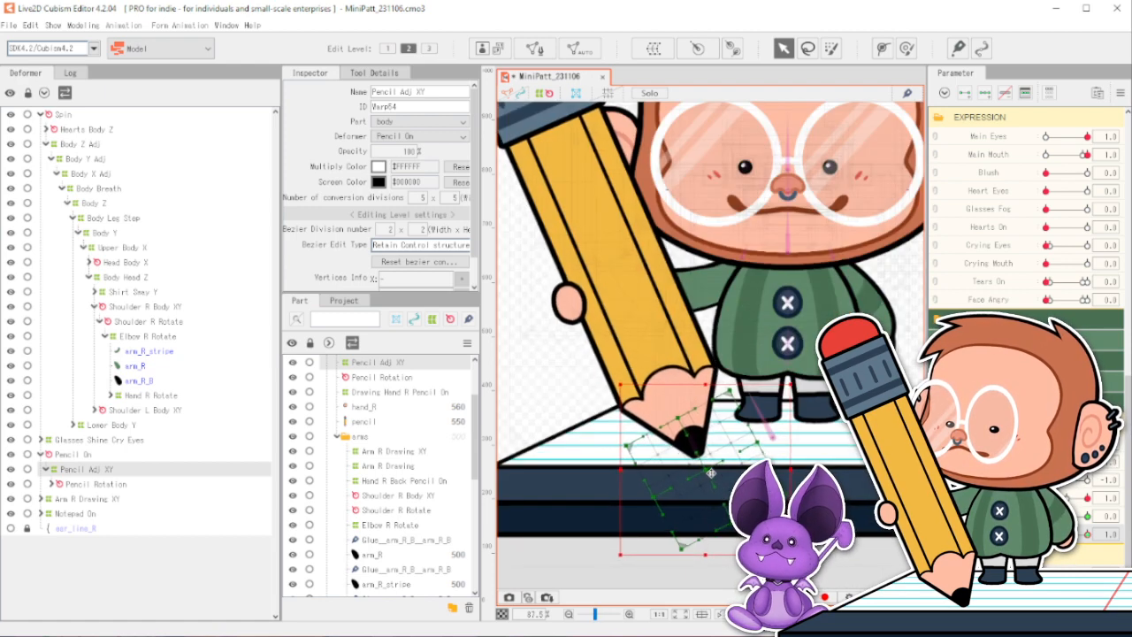
pyautogui.moveTo(724, 470); pyautogui.dragTo(730, 466)
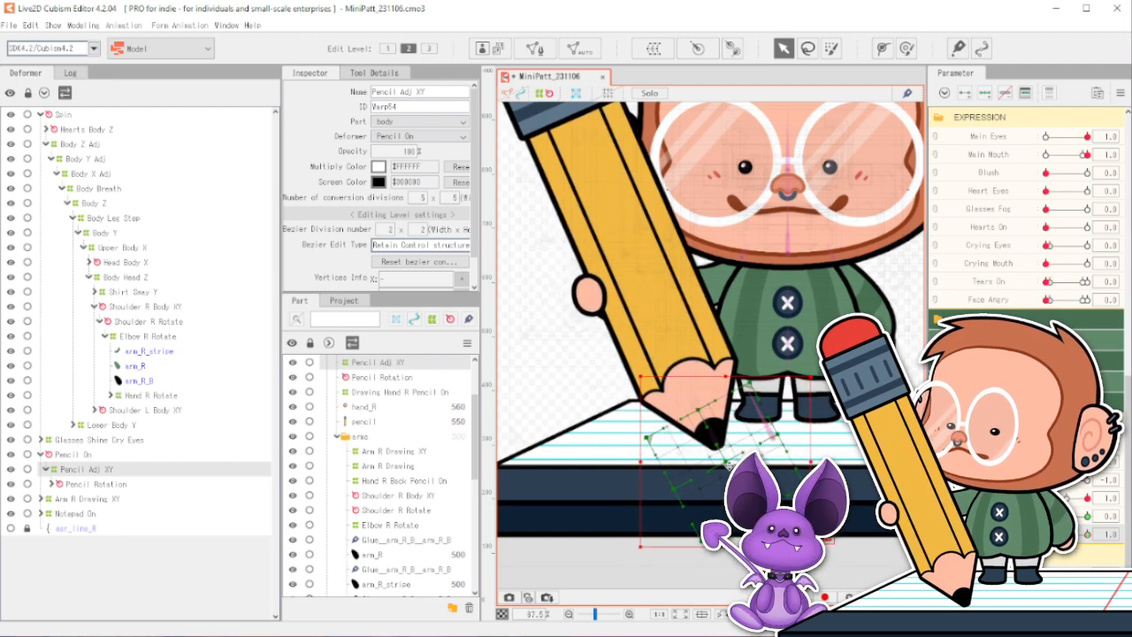
pyautogui.click(1068, 498)
pyautogui.scroll(-4, 855, 489)
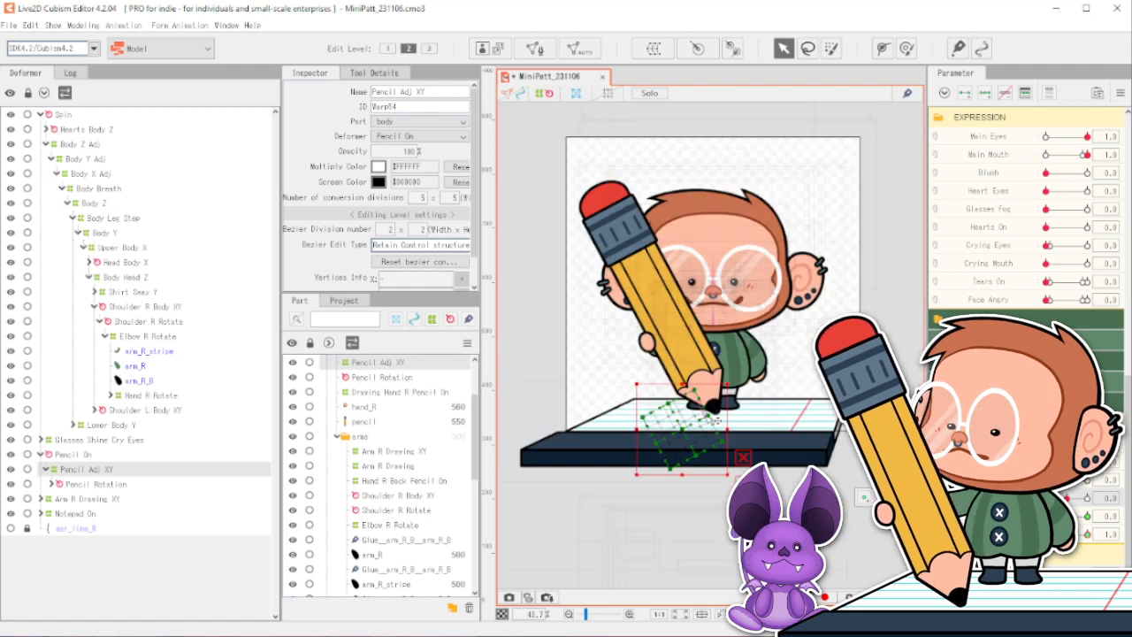
# Test the pencil adjustment parameters in combination with the pencil's drawing movement.
pyautogui.scroll(2, 855, 489)
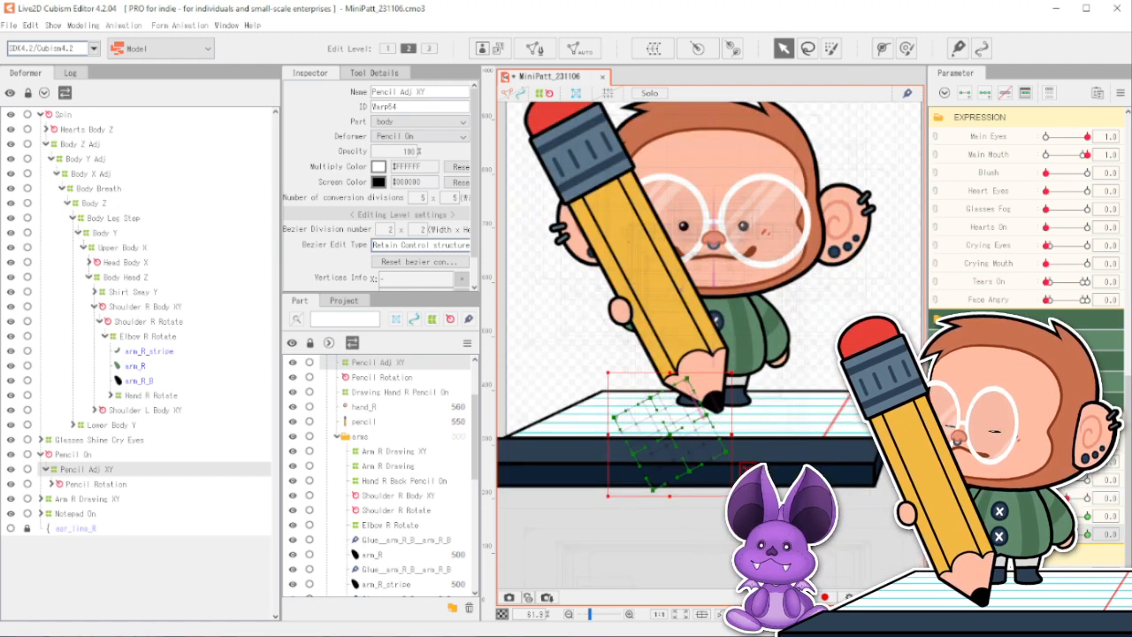
pyautogui.moveTo(1062, 534); pyautogui.dragTo(1117, 520)
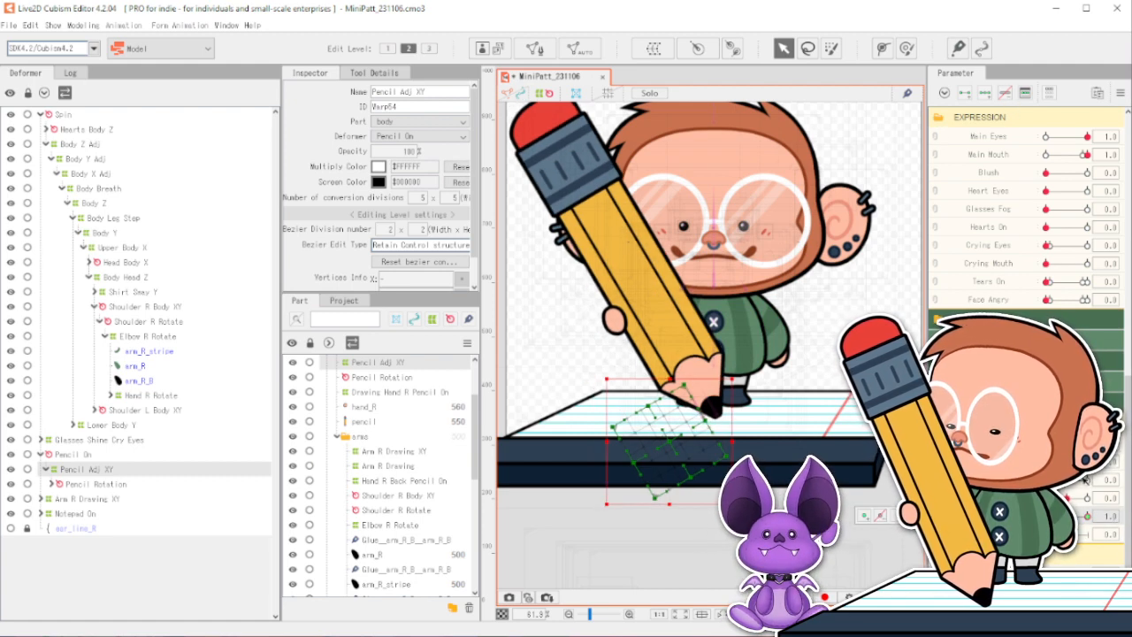
pyautogui.moveTo(1090, 479); pyautogui.dragTo(1110, 480)
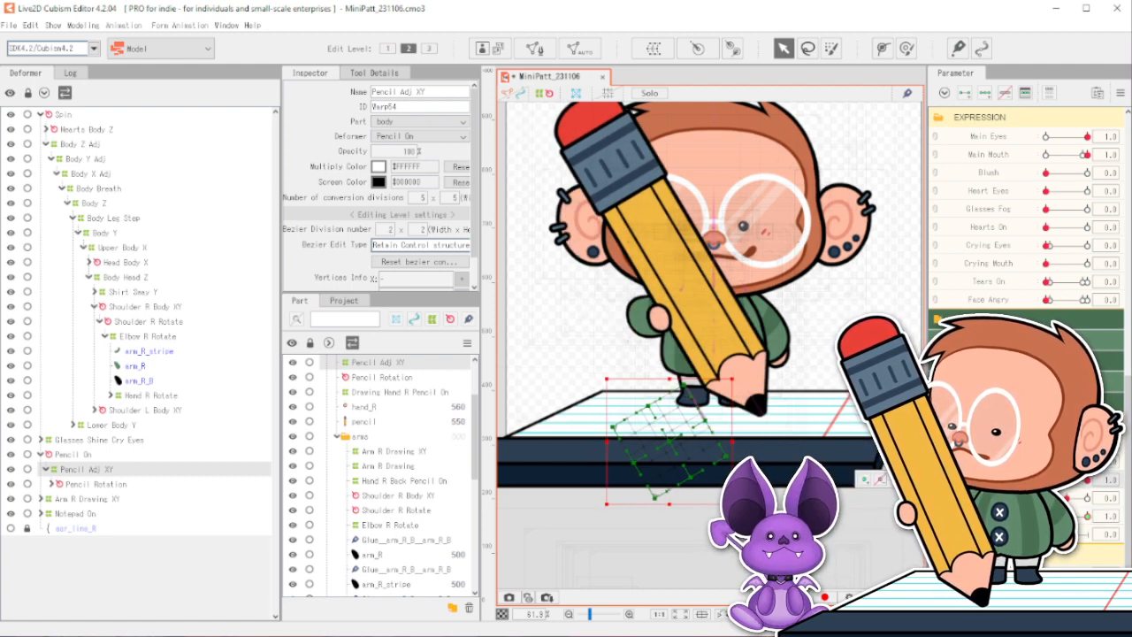
pyautogui.click(1108, 529)
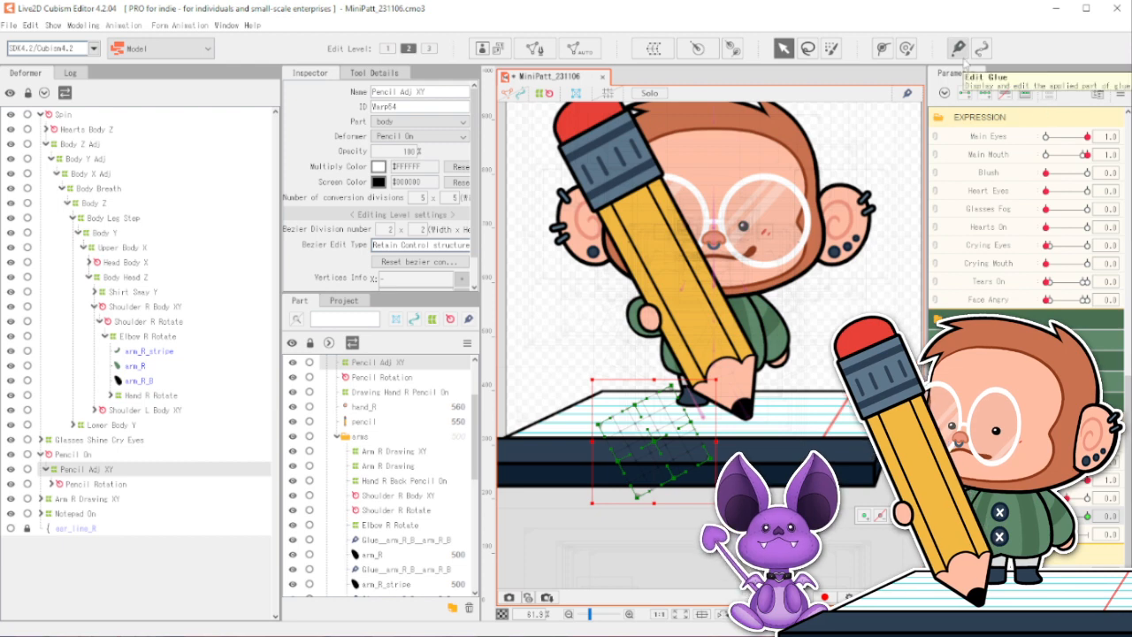
# Try to place Pencil Adj XY between Pencil Rotation and its child objects in the deformer hierarchy.
pyautogui.click(51, 484)
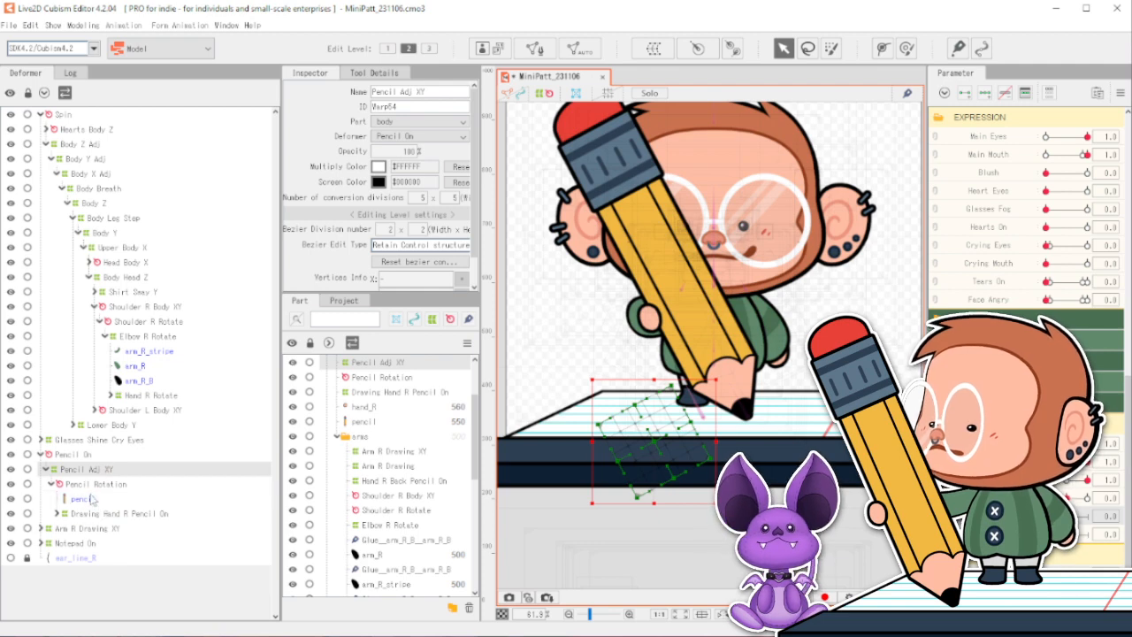
pyautogui.moveTo(92, 484)
pyautogui.mouseDown()
pyautogui.moveTo(71, 470)
pyautogui.moveTo(97, 489)
pyautogui.moveTo(88, 504)
pyautogui.moveTo(89, 493)
pyautogui.moveTo(101, 518)
pyautogui.moveTo(85, 485)
pyautogui.mouseUp()
pyautogui.click(52, 484)
pyautogui.click(84, 499)
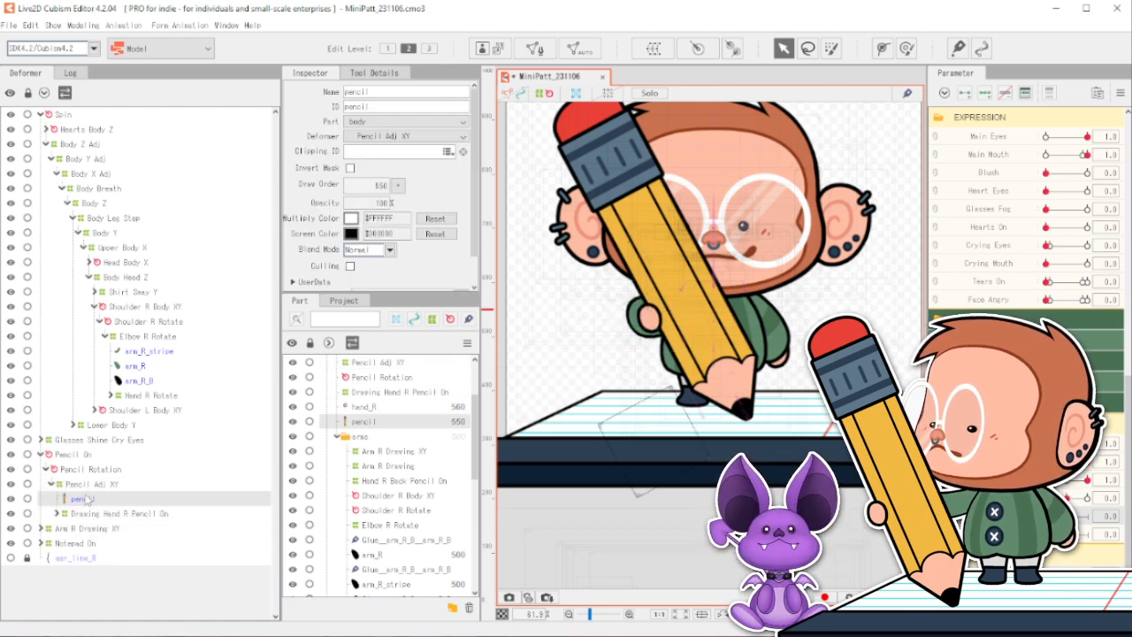
pyautogui.click(91, 485)
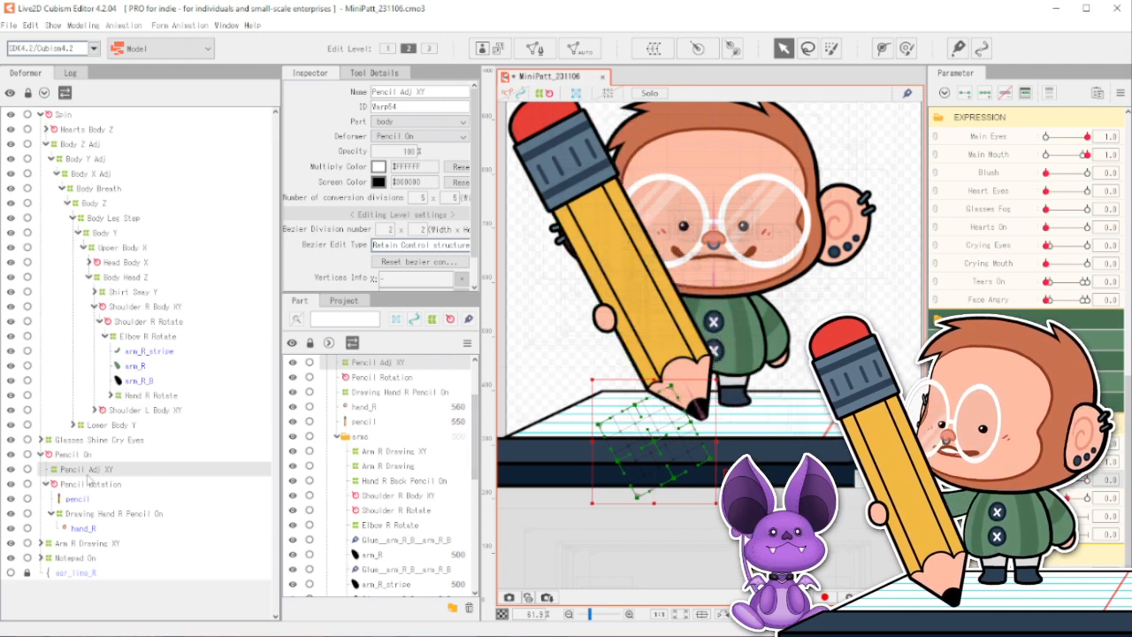
# Move Pencil Adj XY under Pencil Rotation and place pencil and Drawing Hand R Pencil On inside it.
pyautogui.moveTo(88, 474)
pyautogui.mouseDown()
pyautogui.moveTo(81, 496)
pyautogui.moveTo(91, 503)
pyautogui.mouseUp()
pyautogui.click(85, 485)
pyautogui.keyDown('ctrl'); pyautogui.click(107, 513); pyautogui.keyUp('ctrl')
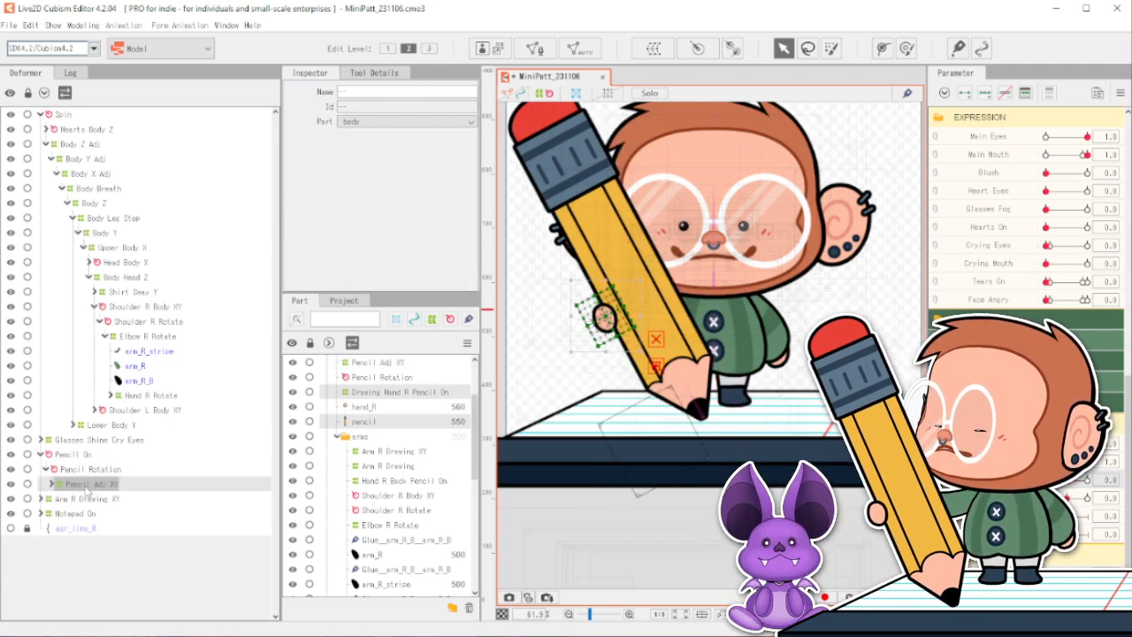
pyautogui.click(88, 485)
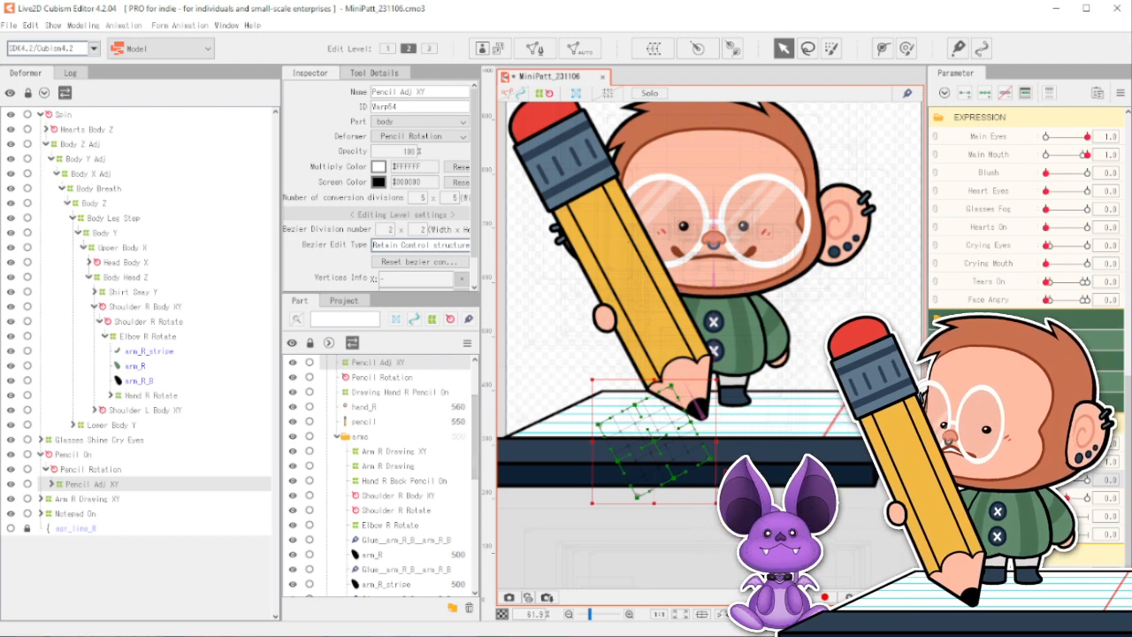
pyautogui.hotkey('ctrl', 'z')
pyautogui.hotkey('ctrl', 'y')
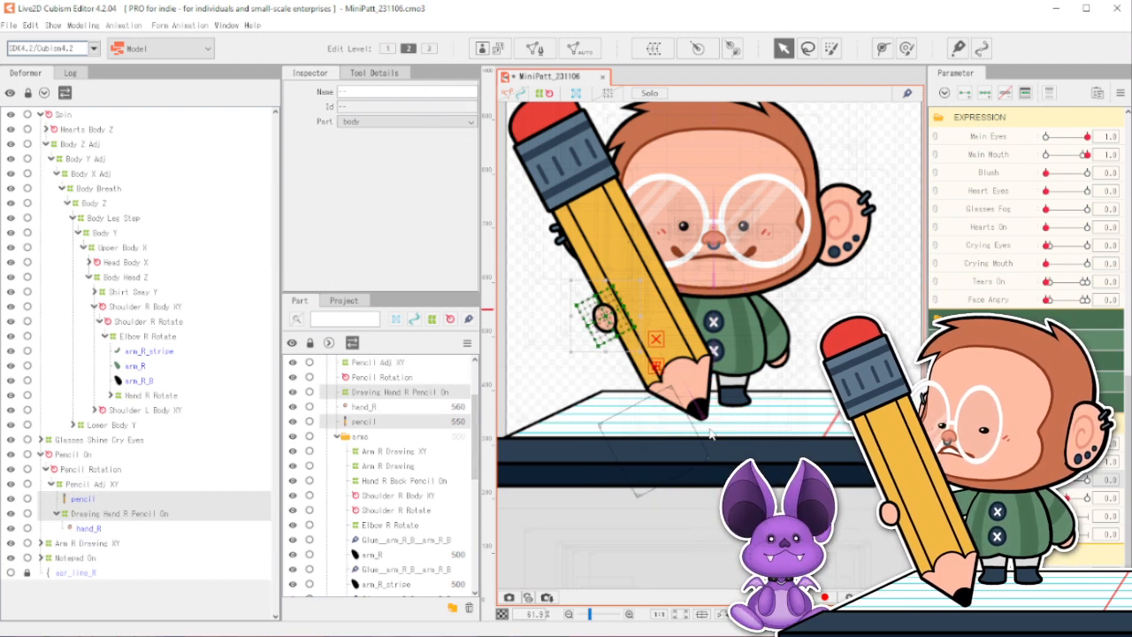
# Delete the Pencil Adj XY deformer and recreate it under that name as the parent of pencil and Drawing Hand R Pencil On.
pyautogui.click(93, 485)
pyautogui.press('Delete')
pyautogui.click(93, 485)
pyautogui.keyDown('ctrl'); pyautogui.click(102, 499); pyautogui.keyUp('ctrl')
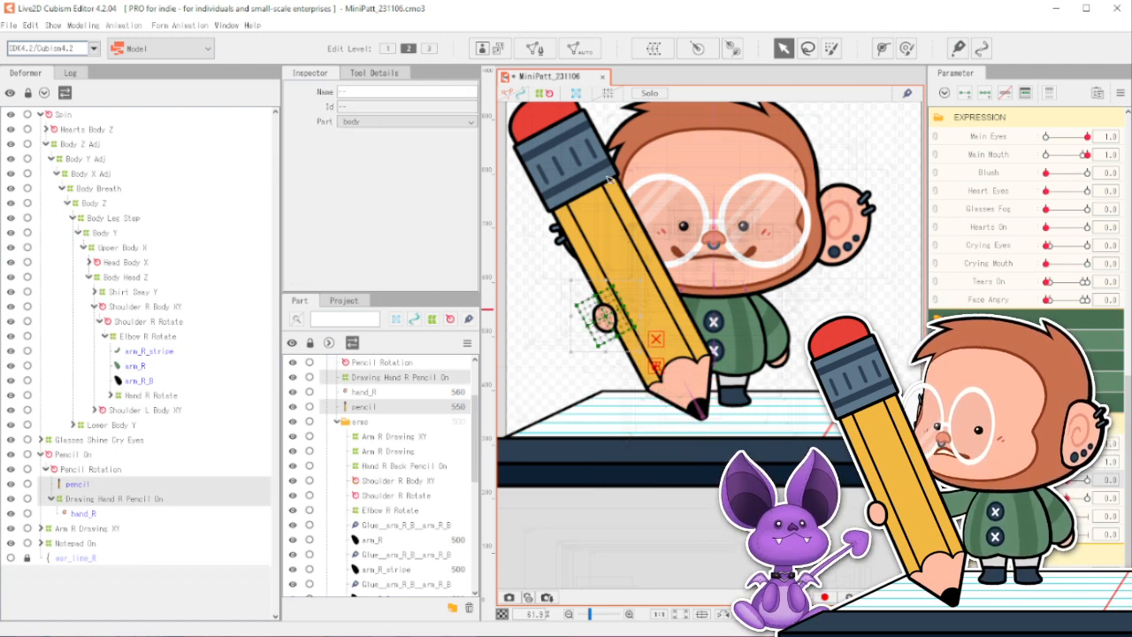
pyautogui.click(652, 48)
pyautogui.tripleClick(908, 202)
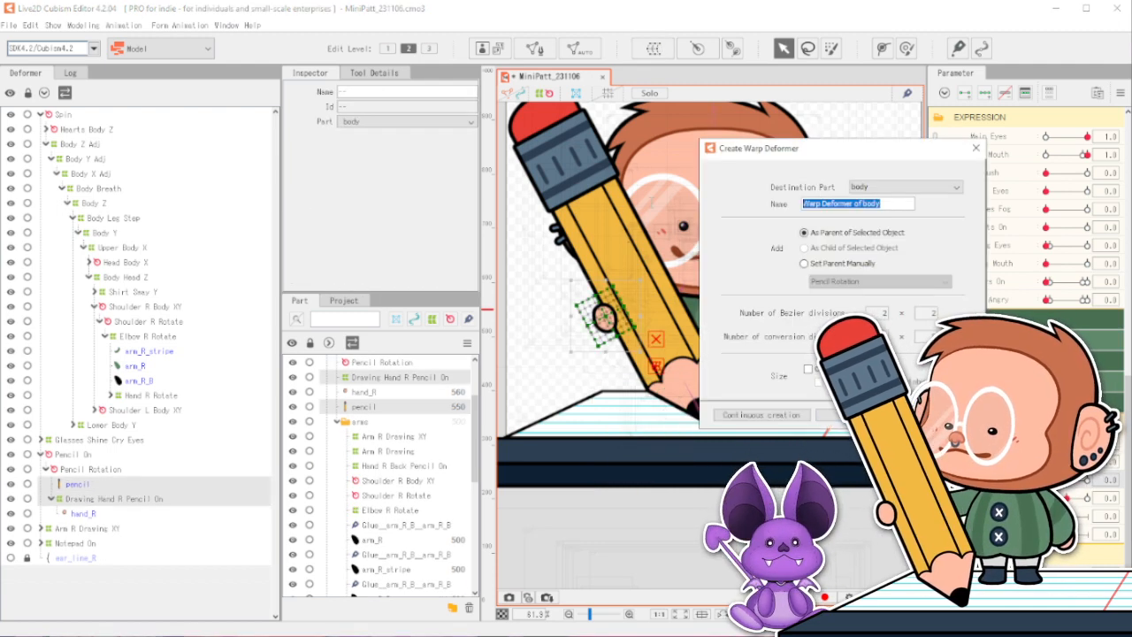
pyautogui.write('Pencil Adj XY')
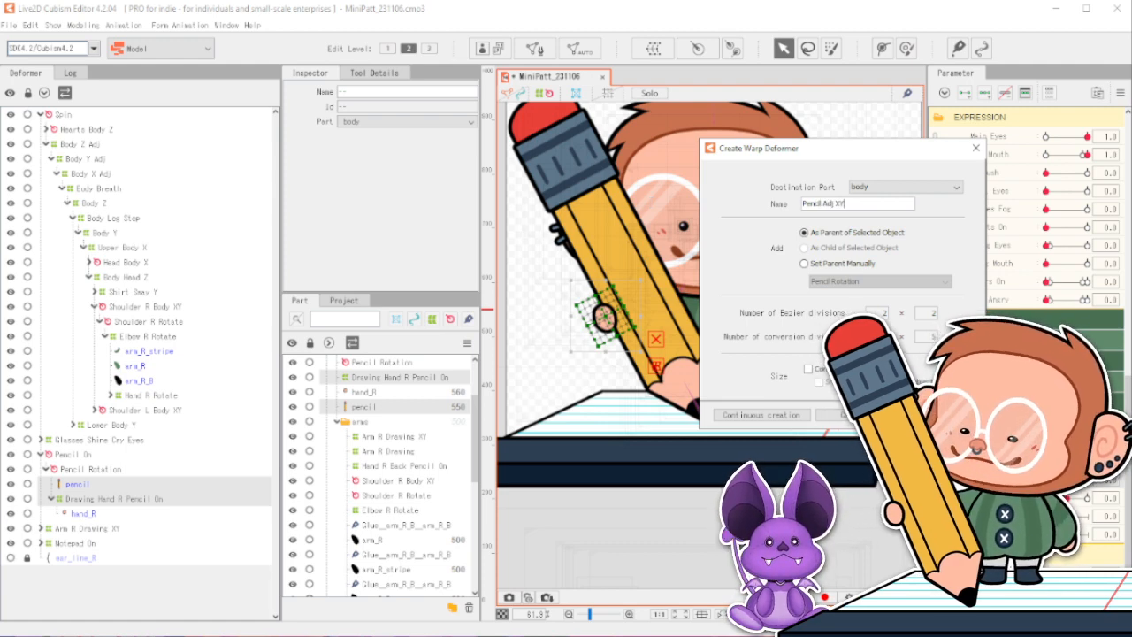
pyautogui.click(863, 415)
# Key the new Pencil Adj XY deformer on Pencil Adj X, shifting the pencil slightly right at 1.0.
pyautogui.scroll(-2, 851, 444)
pyautogui.scroll(2, 763, 452)
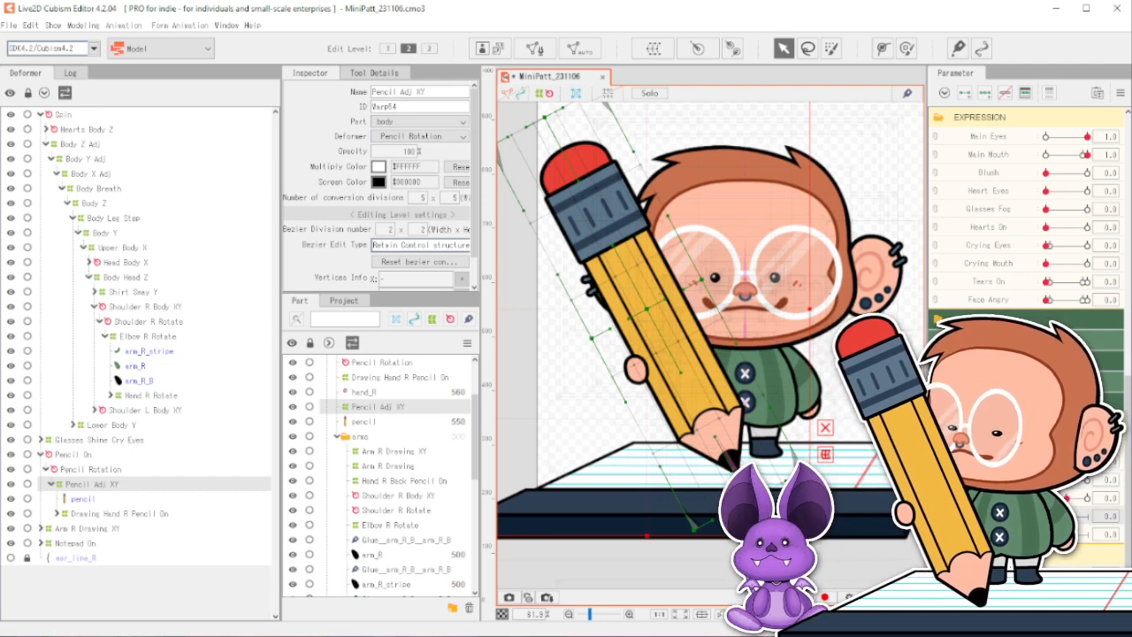
pyautogui.click(1045, 516)
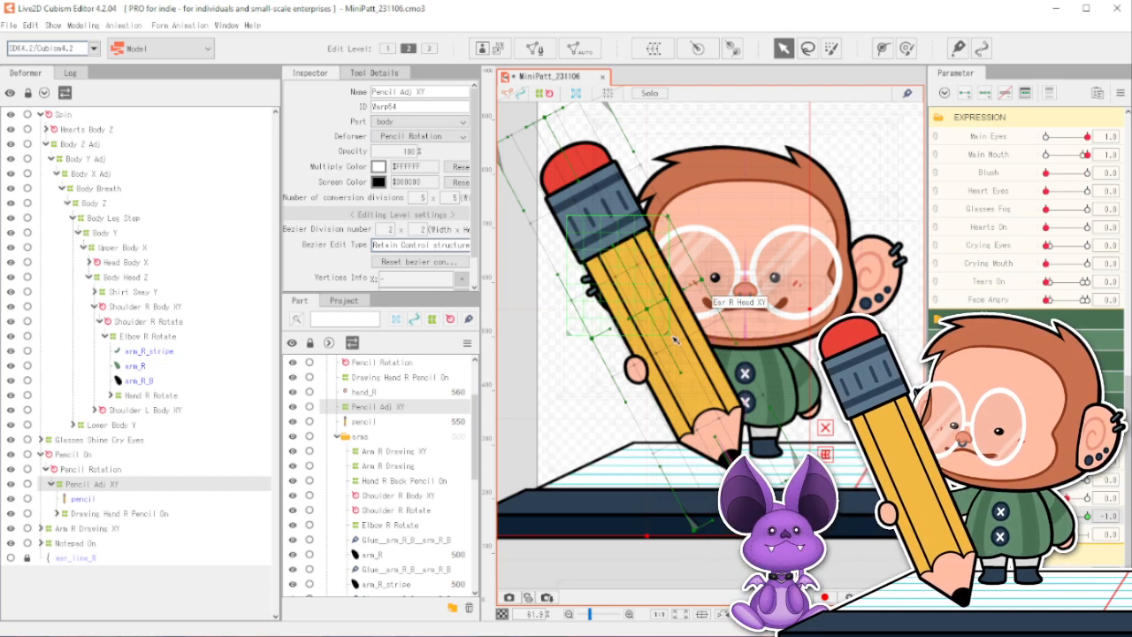
pyautogui.moveTo(648, 312); pyautogui.dragTo(660, 314)
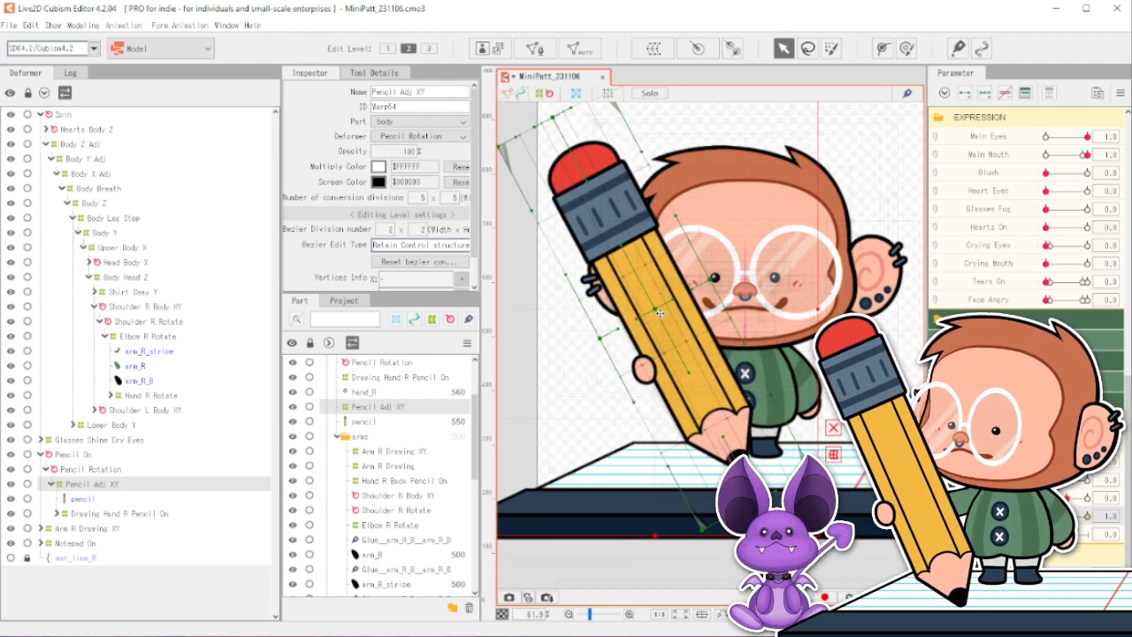
# Set the Pencil Adj XY deformer's Bezier edit type to Smooth2 and its conversion divisions to 5 × 17.
pyautogui.click(413, 255)
pyautogui.click(416, 269)
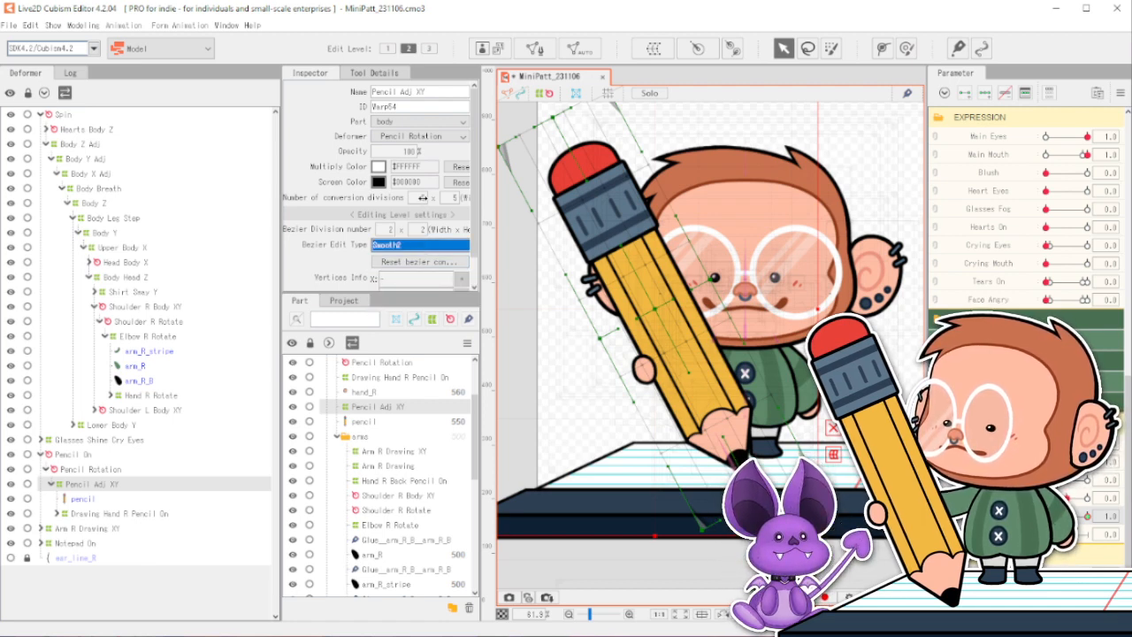
pyautogui.click(450, 196)
pyautogui.write('10')
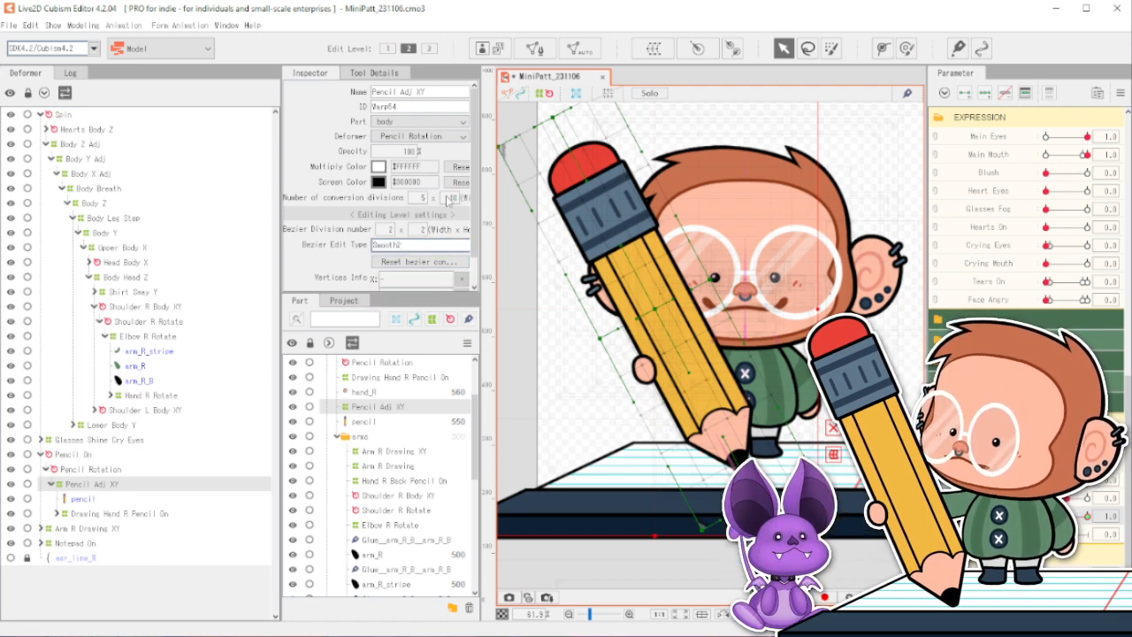
pyautogui.press('Return')
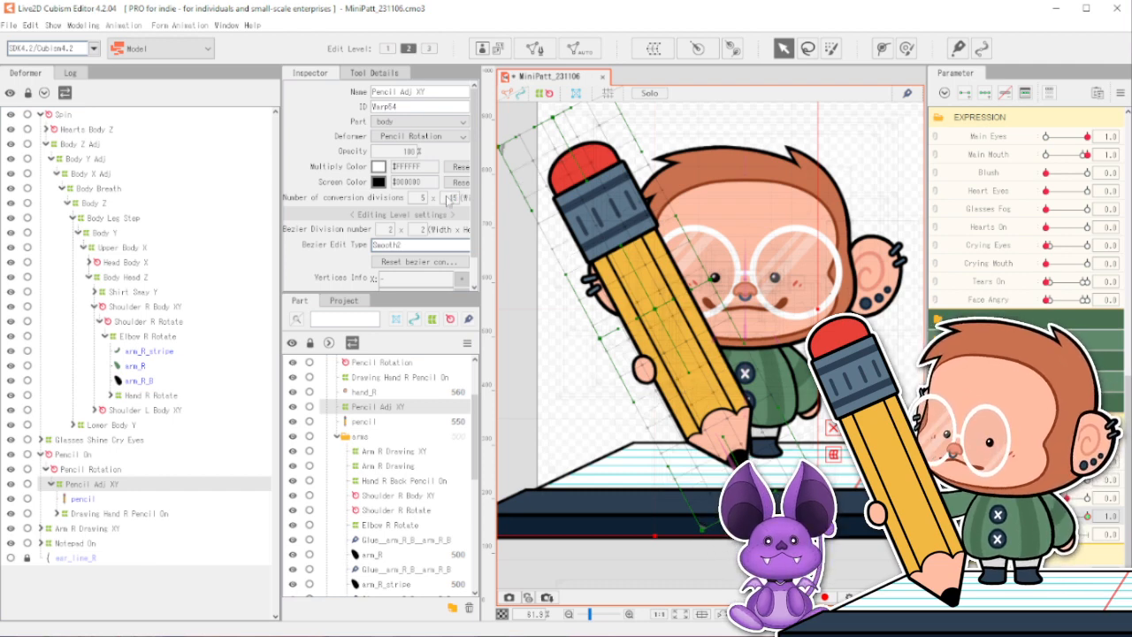
pyautogui.doubleClick(450, 199)
pyautogui.press('Return')
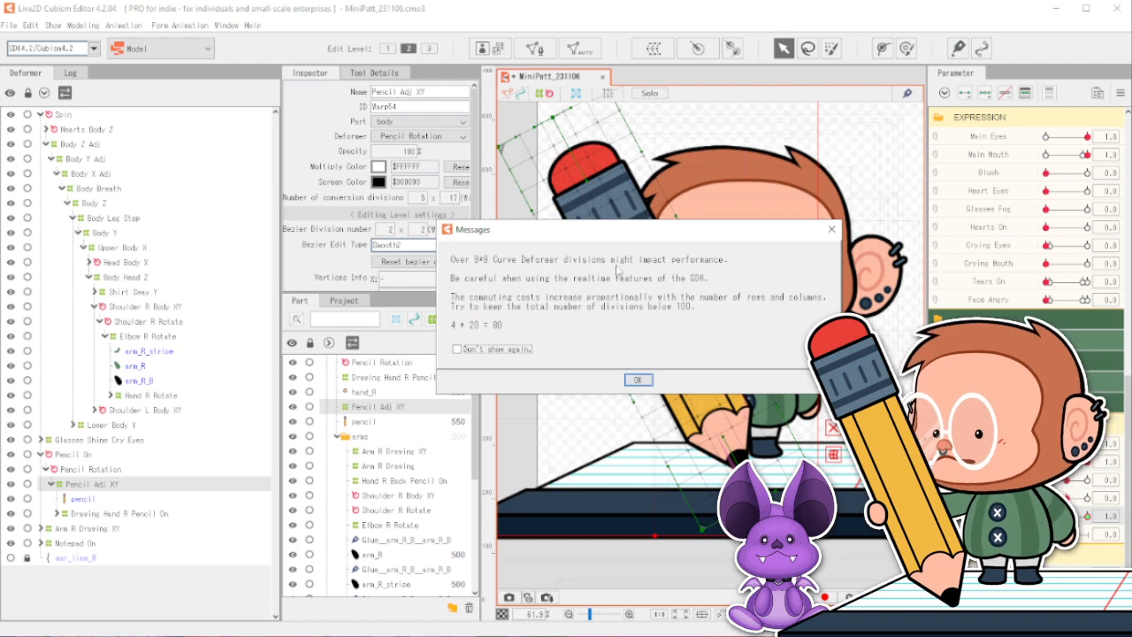
pyautogui.click(639, 380)
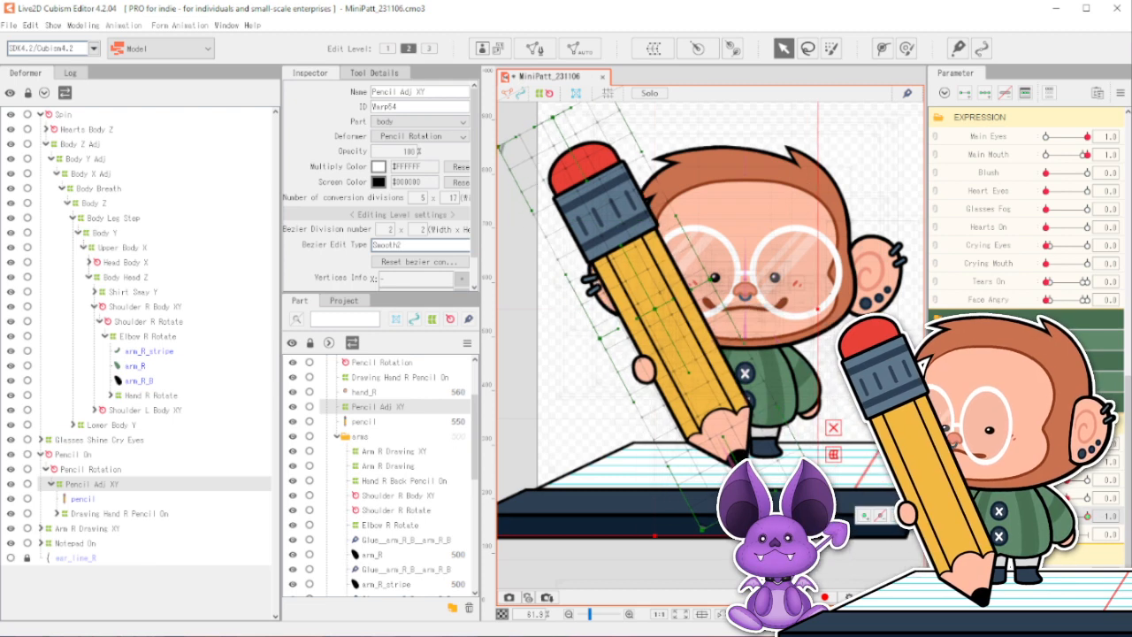
# Set Pencil Adj X to -1.0 and change the Pencil Adj XY deformer's Bezier division number to 2 × 5.
pyautogui.click(1088, 481)
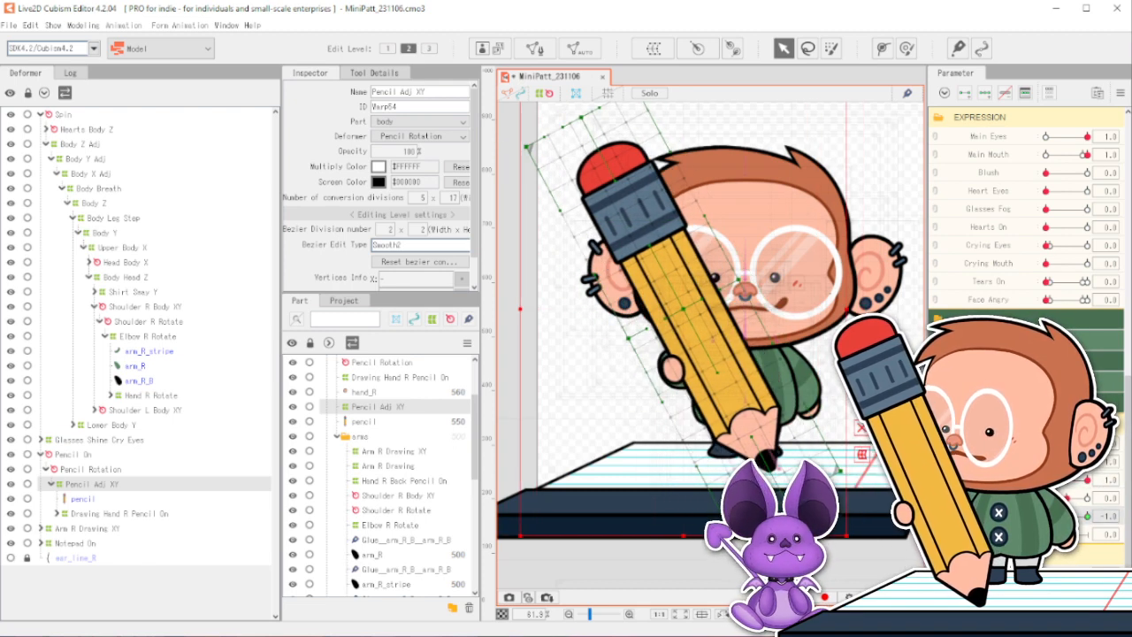
pyautogui.moveTo(1088, 480); pyautogui.dragTo(1073, 480)
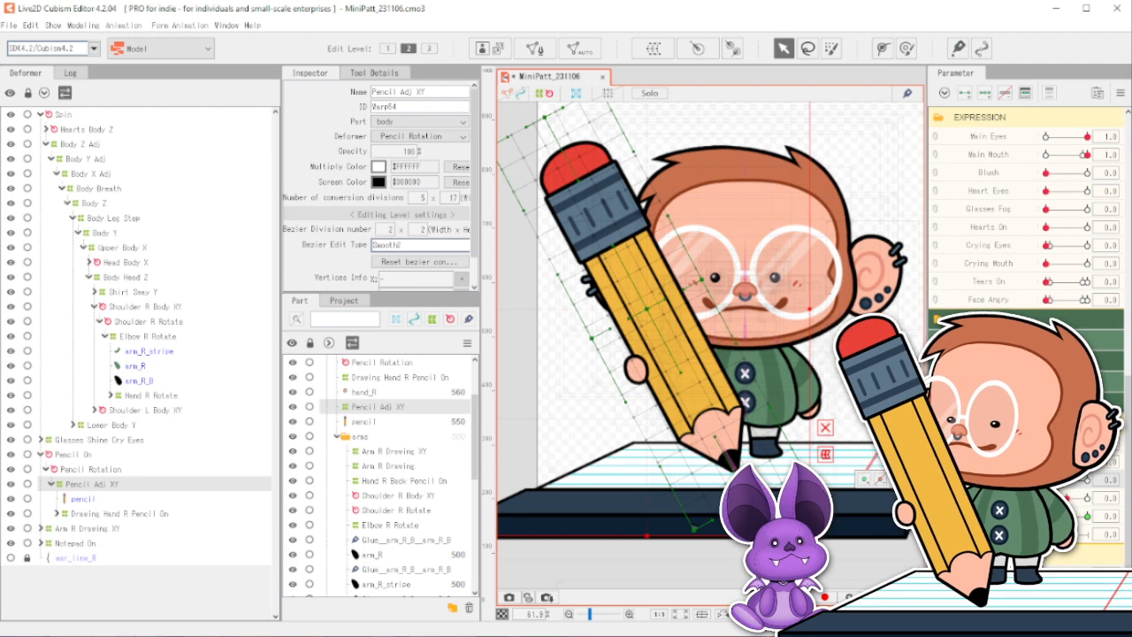
pyautogui.scroll(2, 618, 255)
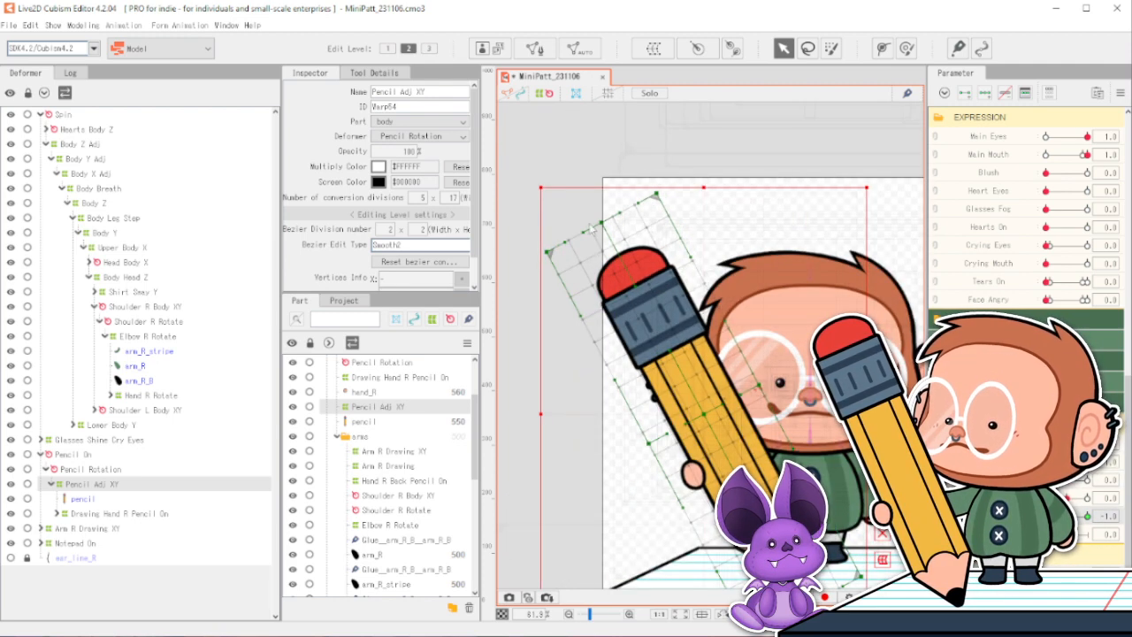
pyautogui.write('5')
pyautogui.press('Return')
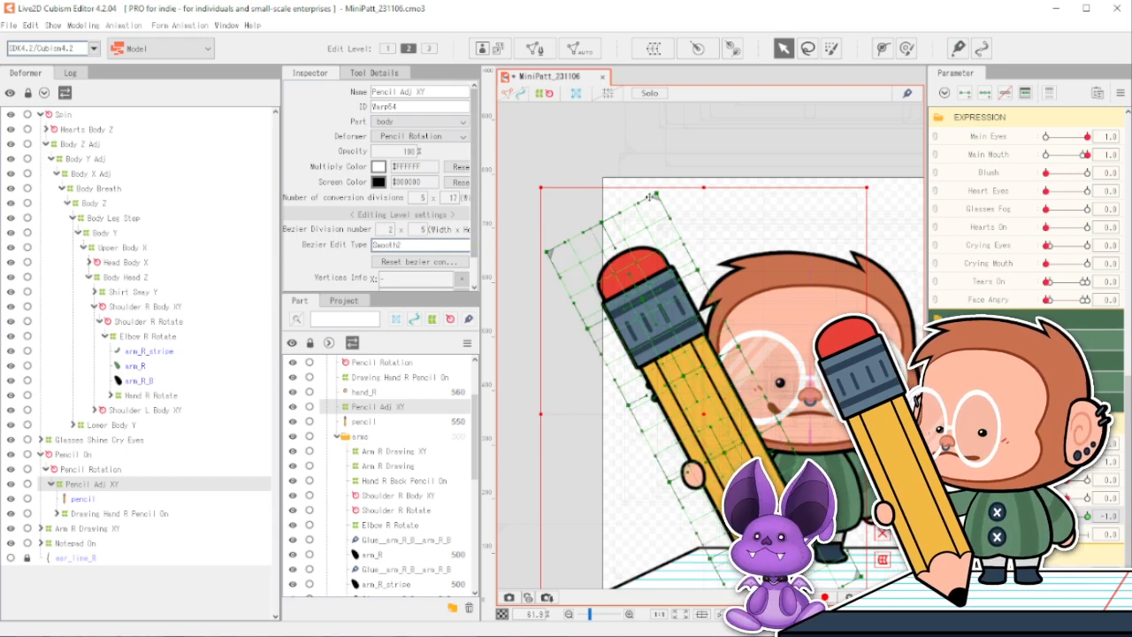
# Try to bend the pencil's eraser end slightly right at Pencil Adj X -1.0 by moving the warp's upper Bezier points.
pyautogui.moveTo(656, 194); pyautogui.dragTo(665, 190)
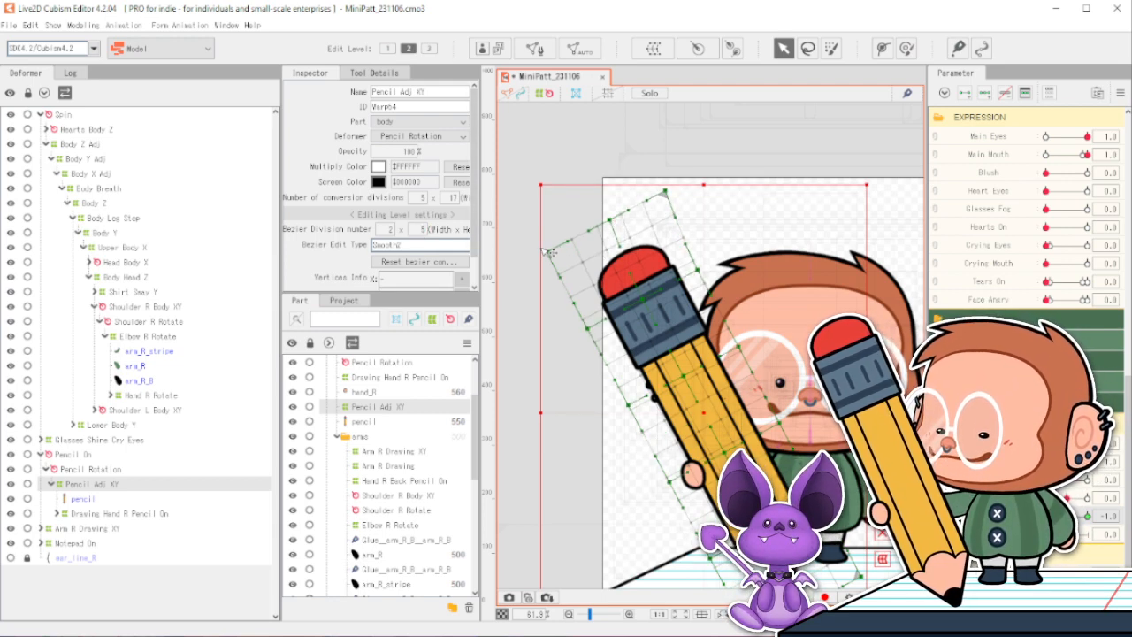
pyautogui.moveTo(547, 252); pyautogui.dragTo(555, 252)
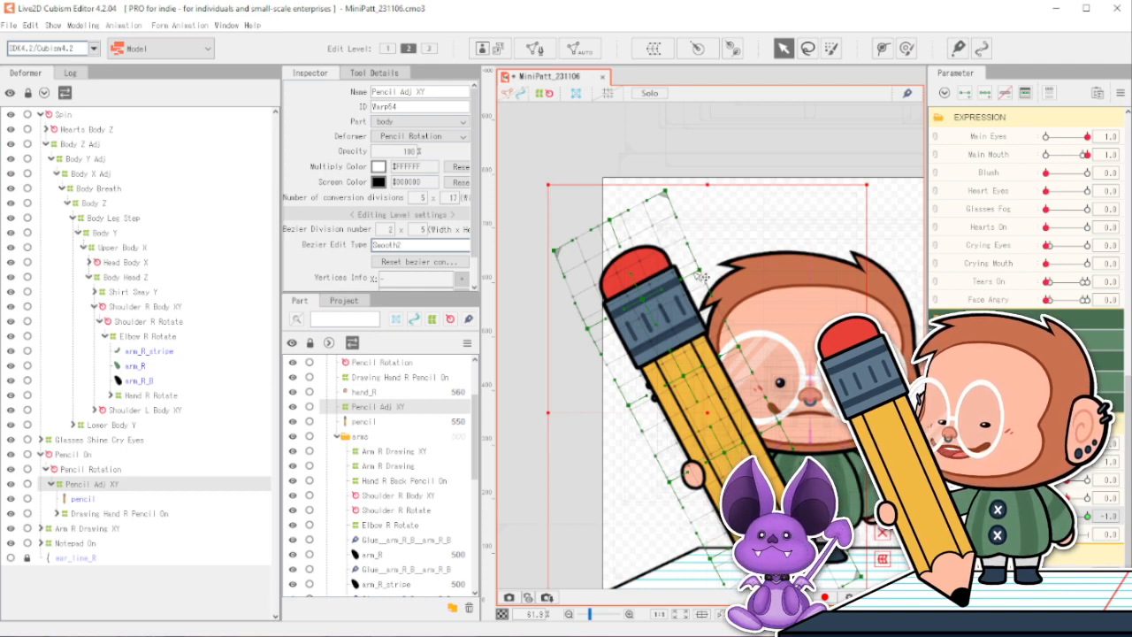
pyautogui.moveTo(588, 328); pyautogui.dragTo(591, 328)
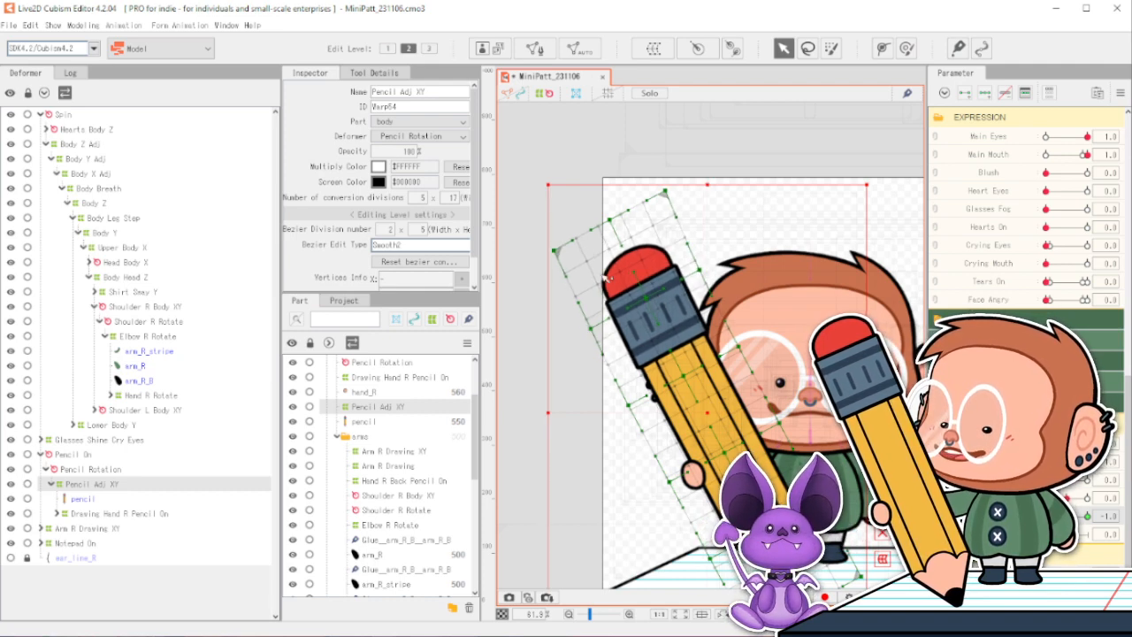
pyautogui.moveTo(610, 219); pyautogui.dragTo(615, 219)
pyautogui.moveTo(666, 191); pyautogui.dragTo(674, 192)
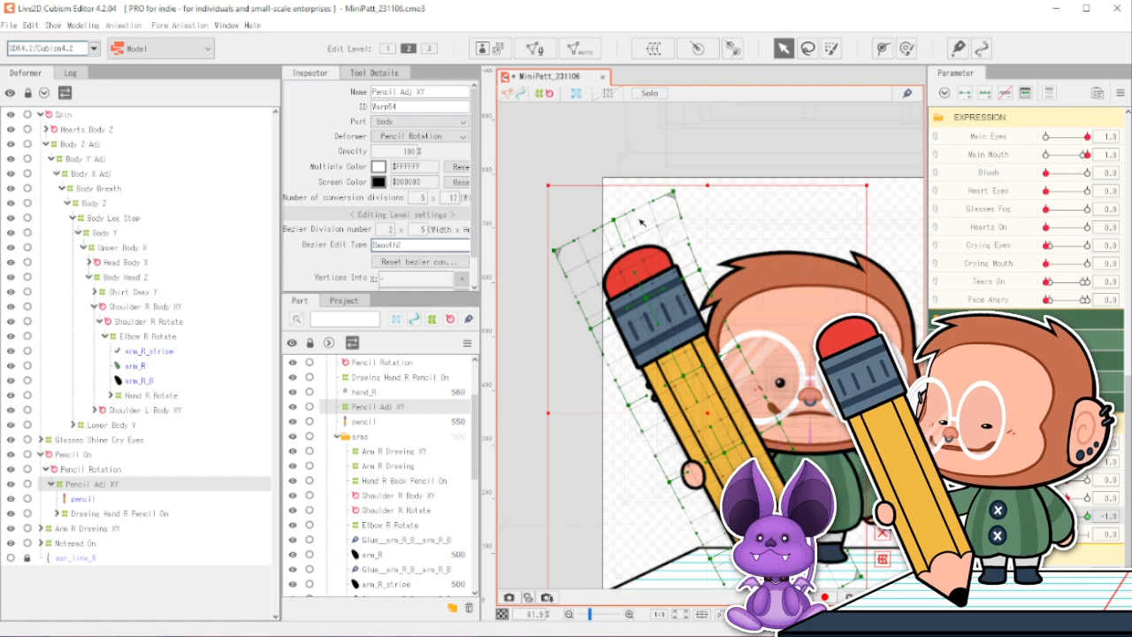
pyautogui.moveTo(614, 220); pyautogui.dragTo(617, 216)
pyautogui.moveTo(555, 251); pyautogui.dragTo(562, 248)
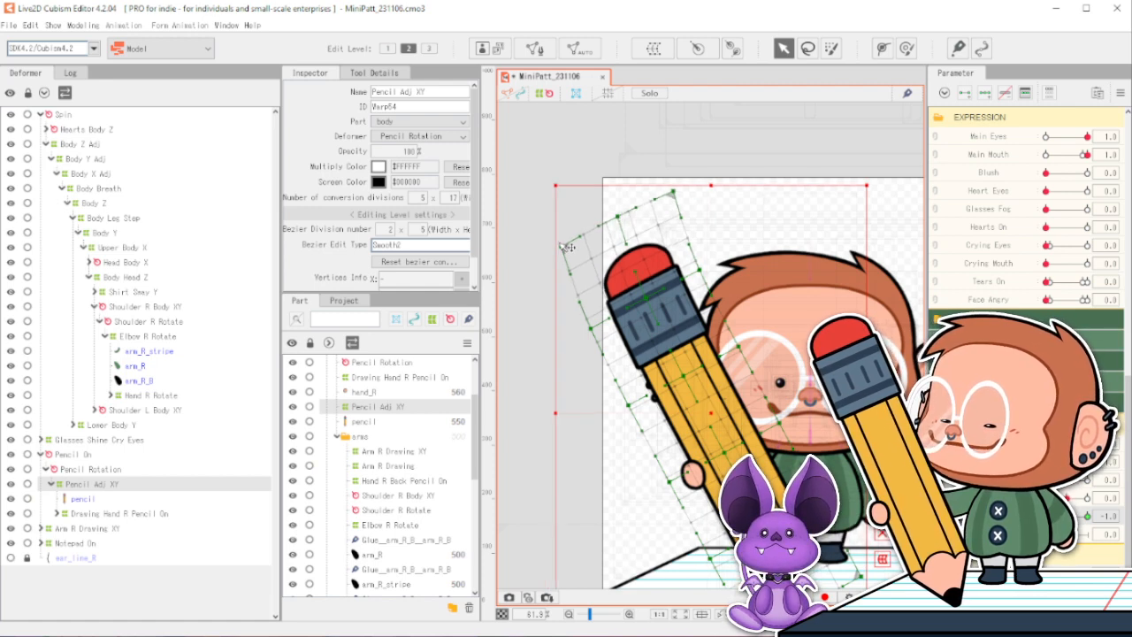
pyautogui.moveTo(645, 300); pyautogui.dragTo(649, 298)
pyautogui.moveTo(700, 270); pyautogui.dragTo(703, 270)
pyautogui.moveTo(592, 330); pyautogui.dragTo(605, 332)
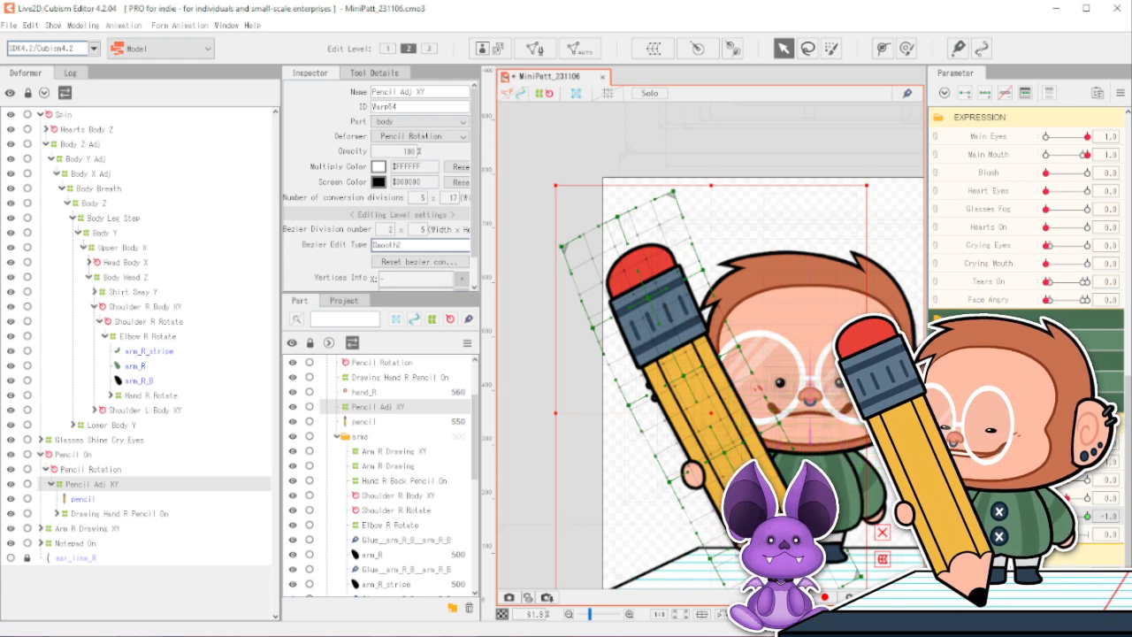
# Check the bend across Pencil Adj X and return the eraser-end Bezier points to their previous positions at -1.0.
pyautogui.moveTo(1046, 516)
pyautogui.mouseDown()
pyautogui.moveTo(1094, 528)
pyautogui.moveTo(1044, 526)
pyautogui.moveTo(1067, 522)
pyautogui.mouseUp()
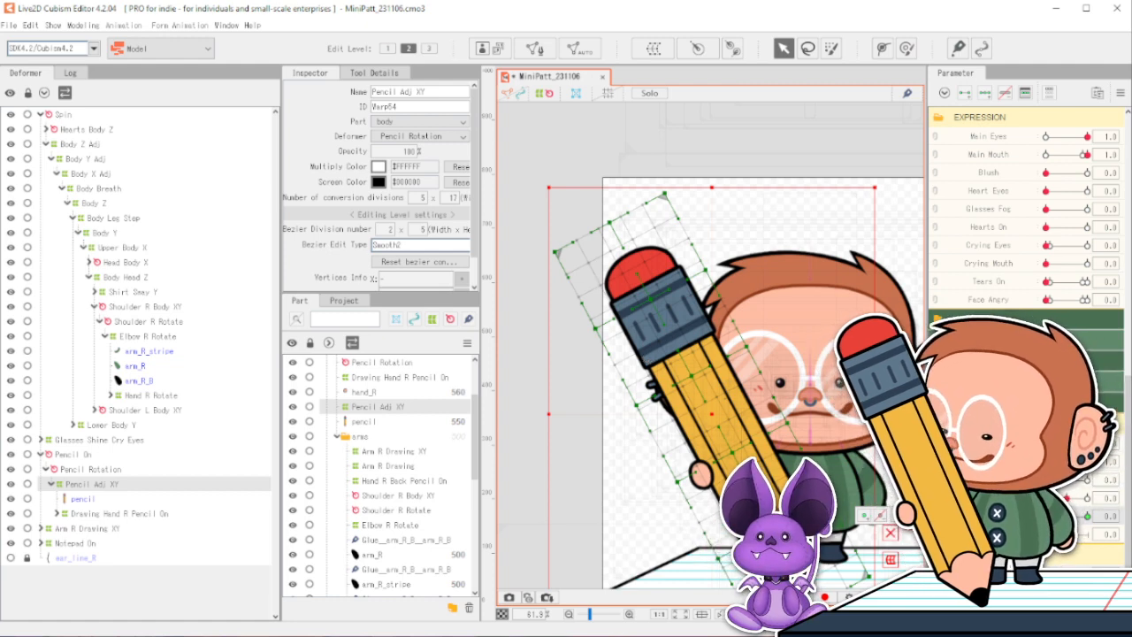
pyautogui.click(1047, 517)
pyautogui.moveTo(649, 298); pyautogui.dragTo(646, 299)
pyautogui.moveTo(561, 247); pyautogui.dragTo(554, 251)
pyautogui.moveTo(617, 217); pyautogui.dragTo(613, 220)
pyautogui.moveTo(673, 191); pyautogui.dragTo(666, 190)
pyautogui.moveTo(613, 221); pyautogui.dragTo(612, 220)
pyautogui.moveTo(591, 329); pyautogui.dragTo(588, 329)
pyautogui.moveTo(646, 299); pyautogui.dragTo(644, 299)
pyautogui.moveTo(699, 270); pyautogui.dragTo(698, 270)
pyautogui.moveTo(555, 251); pyautogui.dragTo(547, 252)
pyautogui.moveTo(610, 220); pyautogui.dragTo(602, 222)
pyautogui.moveTo(665, 190); pyautogui.dragTo(656, 193)
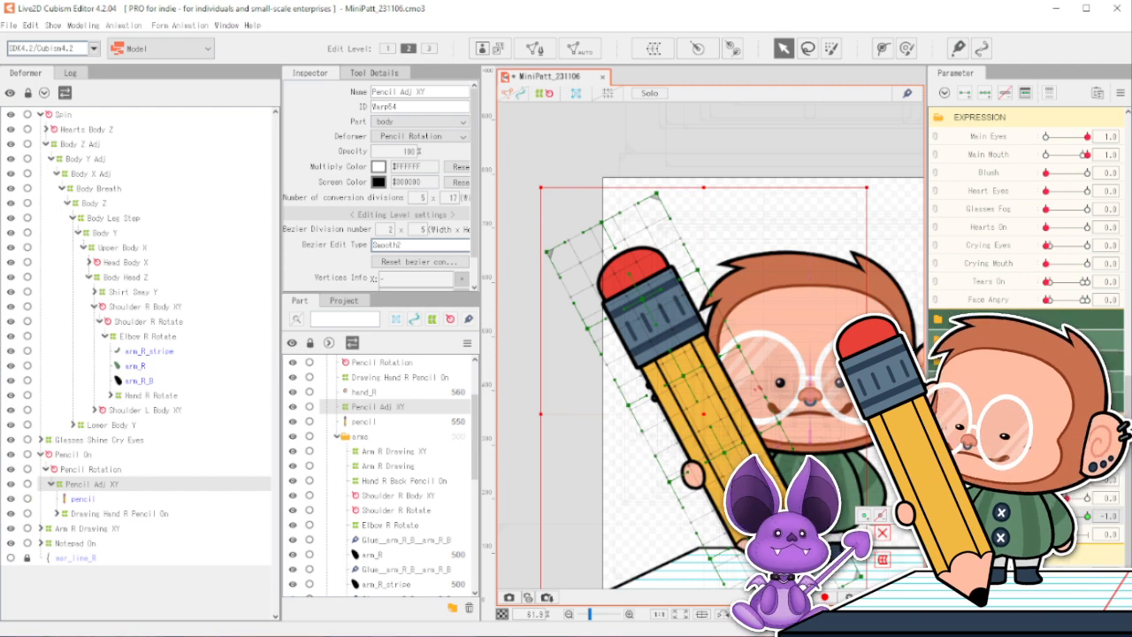
# Try to bend the eraser end left at Pencil Adj X 0.0 by moving the warp's upper Bezier points.
pyautogui.click(1066, 515)
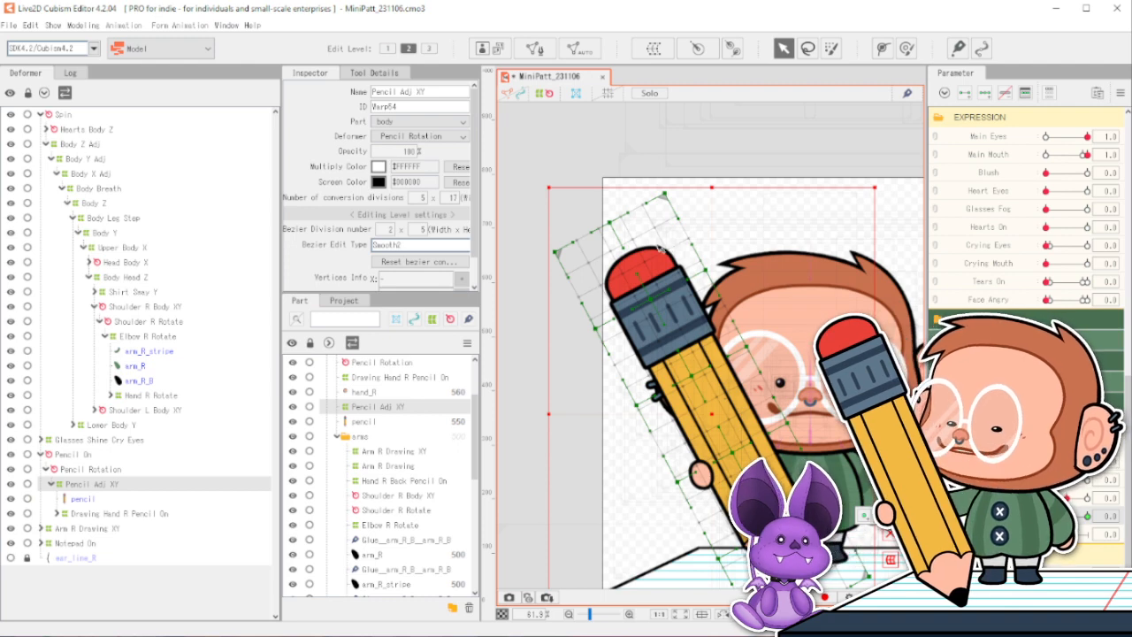
pyautogui.moveTo(555, 253); pyautogui.dragTo(542, 261)
pyautogui.moveTo(610, 222); pyautogui.dragTo(595, 226)
pyautogui.moveTo(664, 194); pyautogui.dragTo(663, 206)
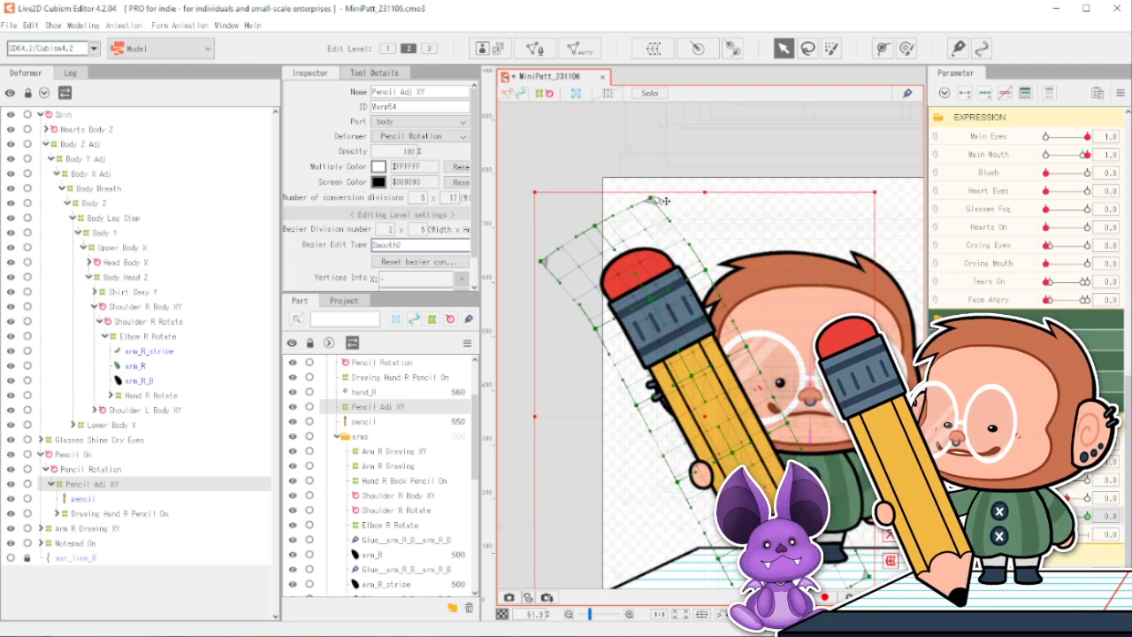
pyautogui.moveTo(655, 305); pyautogui.dragTo(657, 305)
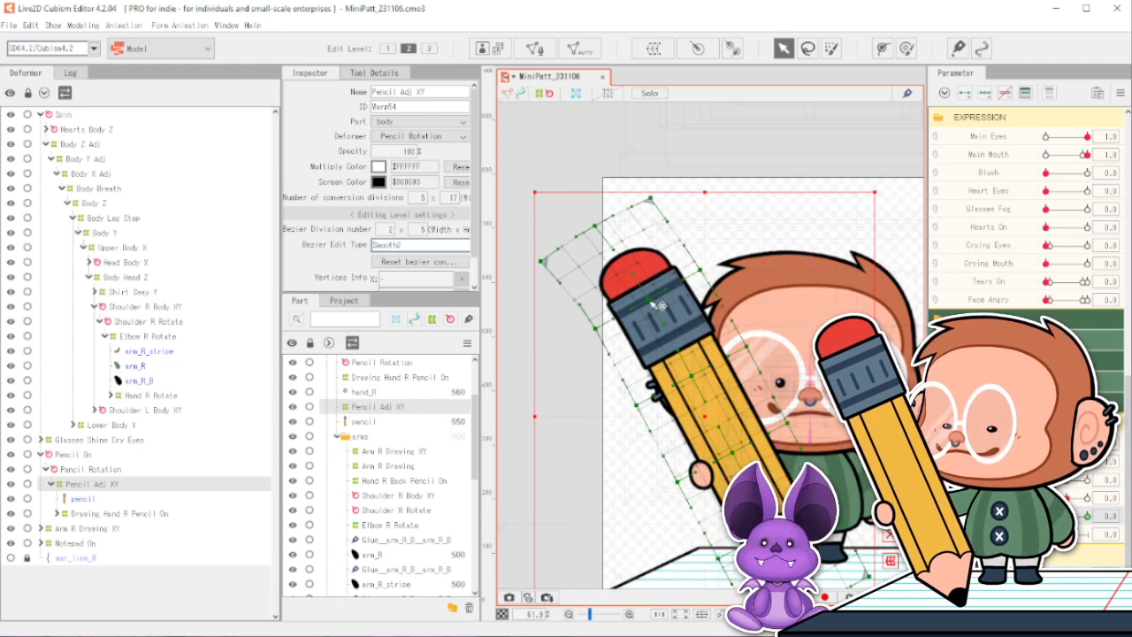
# Undo the last Bezier point moves around the pencil's eraser end.
pyautogui.hotkey('ctrl', 'z')
pyautogui.hotkey('ctrl', 'z')
pyautogui.hotkey('ctrl', 'z')
pyautogui.hotkey('ctrl', 'z')
pyautogui.hotkey('ctrl', 'z')
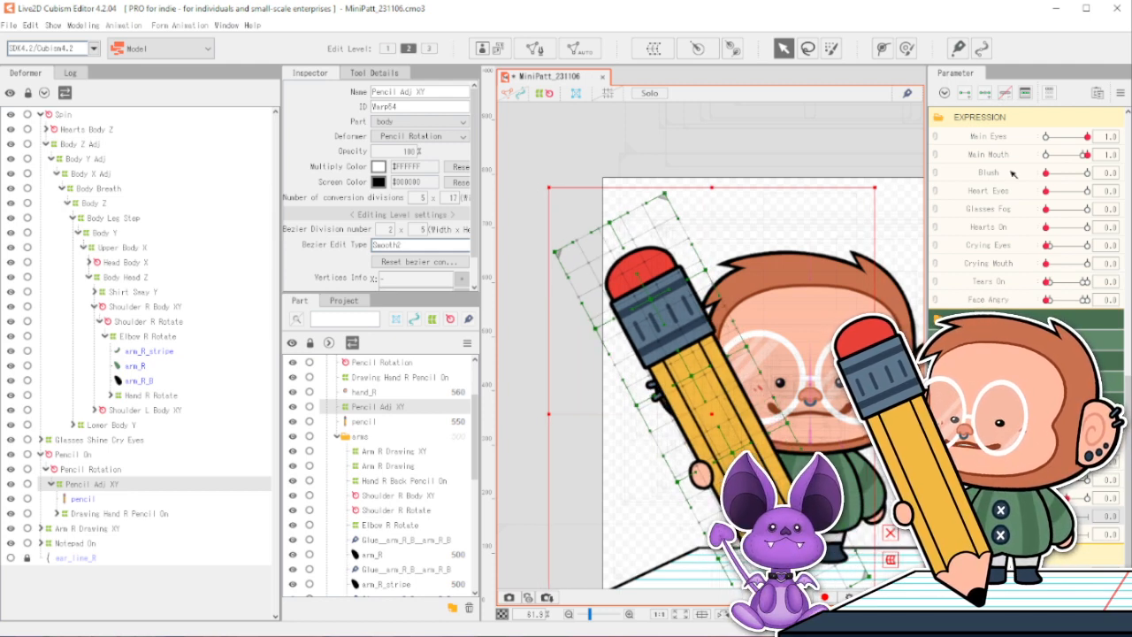
# Try to bend the eraser end right at Pencil Adj X 1.0 by moving individual Bezier points of the warp.
pyautogui.click(1088, 516)
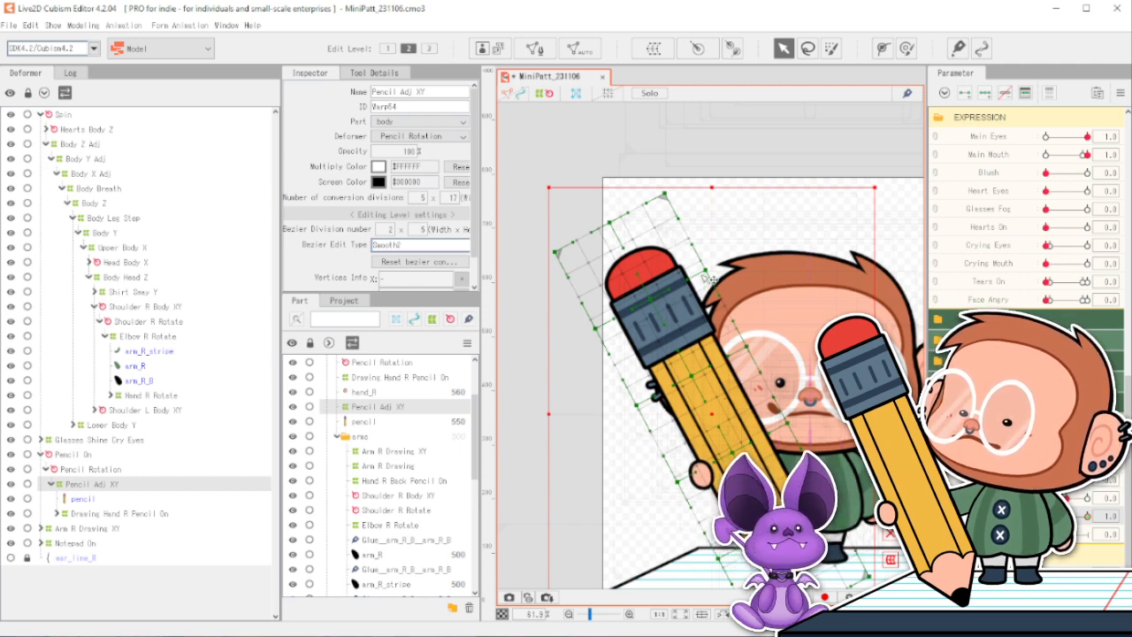
pyautogui.moveTo(664, 302); pyautogui.dragTo(673, 301)
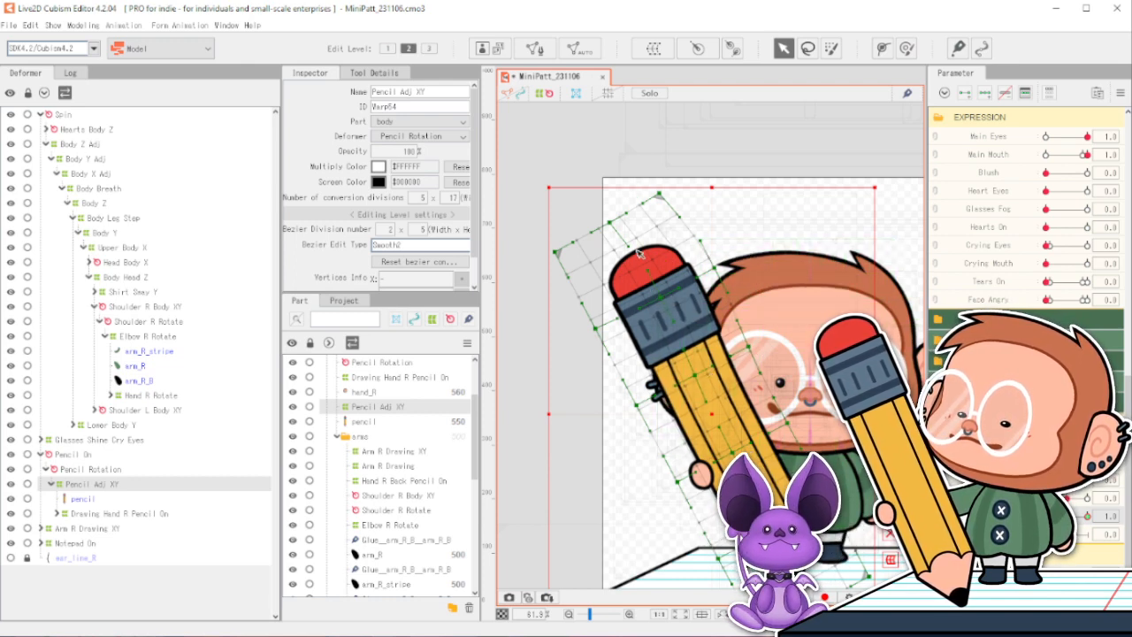
pyautogui.moveTo(562, 257); pyautogui.dragTo(559, 259)
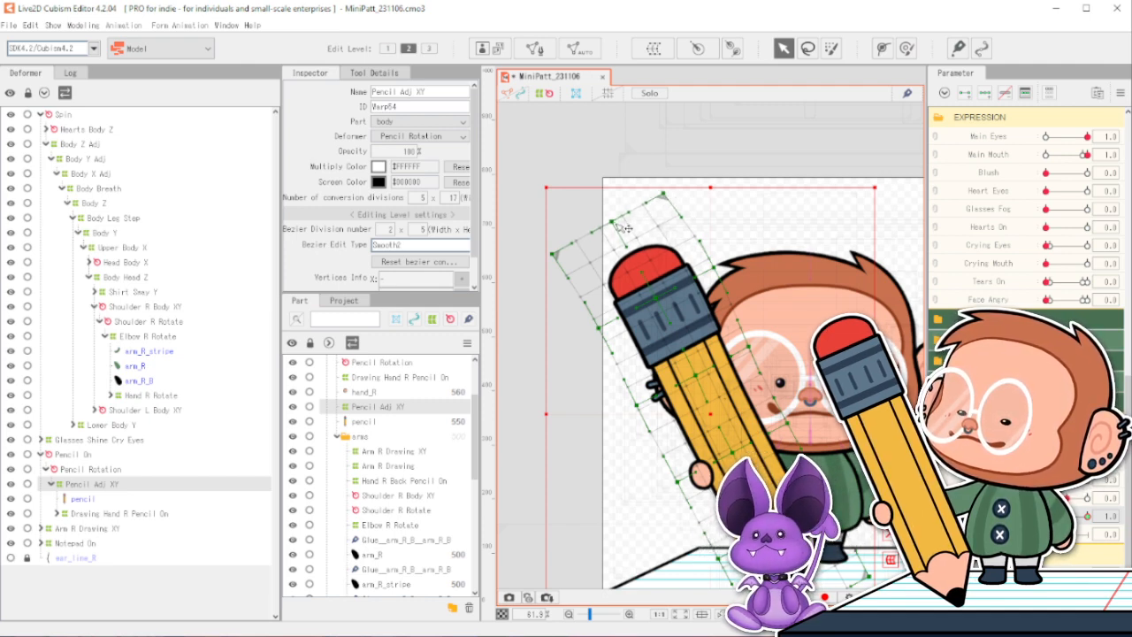
pyautogui.moveTo(626, 229)
pyautogui.mouseDown()
pyautogui.moveTo(634, 235)
pyautogui.moveTo(677, 203)
pyautogui.moveTo(720, 152)
pyautogui.mouseUp()
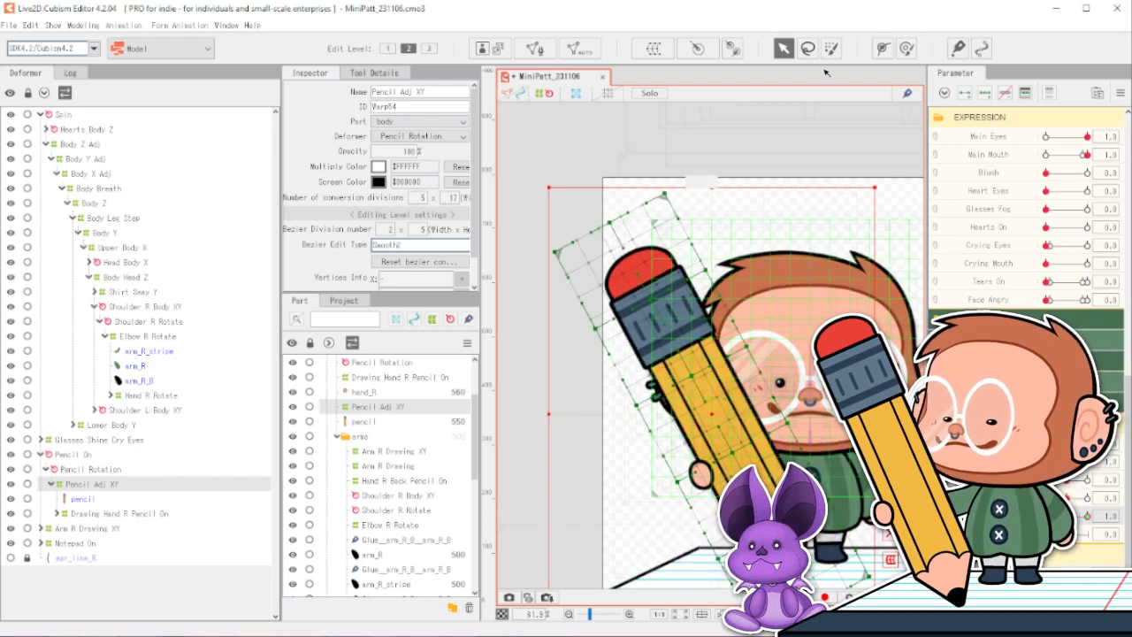
# Push the warp's eraser end slightly right with the Deform Brush at Pencil Adj X 1.0 and test the parameter.
pyautogui.click(908, 48)
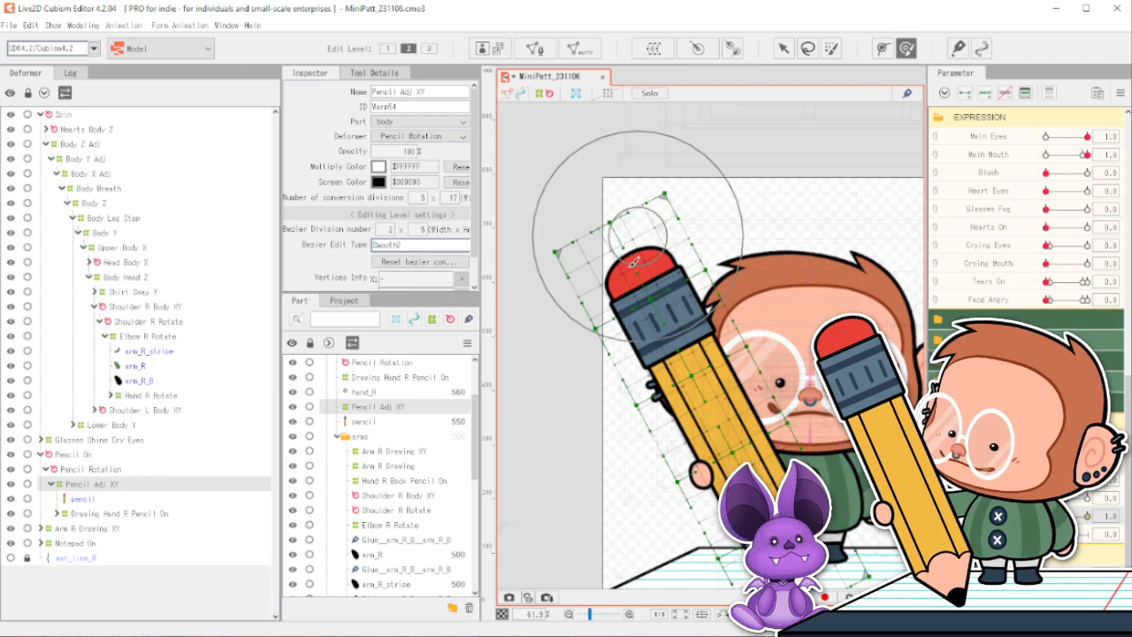
pyautogui.moveTo(610, 244)
pyautogui.mouseDown()
pyautogui.moveTo(660, 228)
pyautogui.moveTo(651, 215)
pyautogui.moveTo(719, 172)
pyautogui.mouseUp()
pyautogui.moveTo(578, 239); pyautogui.dragTo(617, 237)
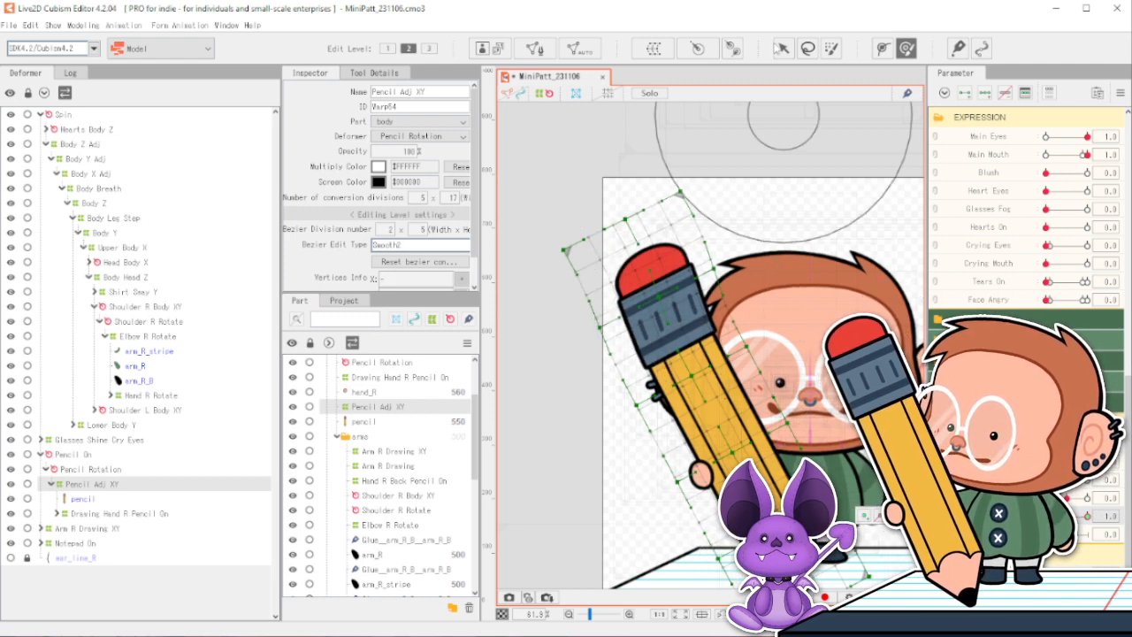
pyautogui.click(784, 49)
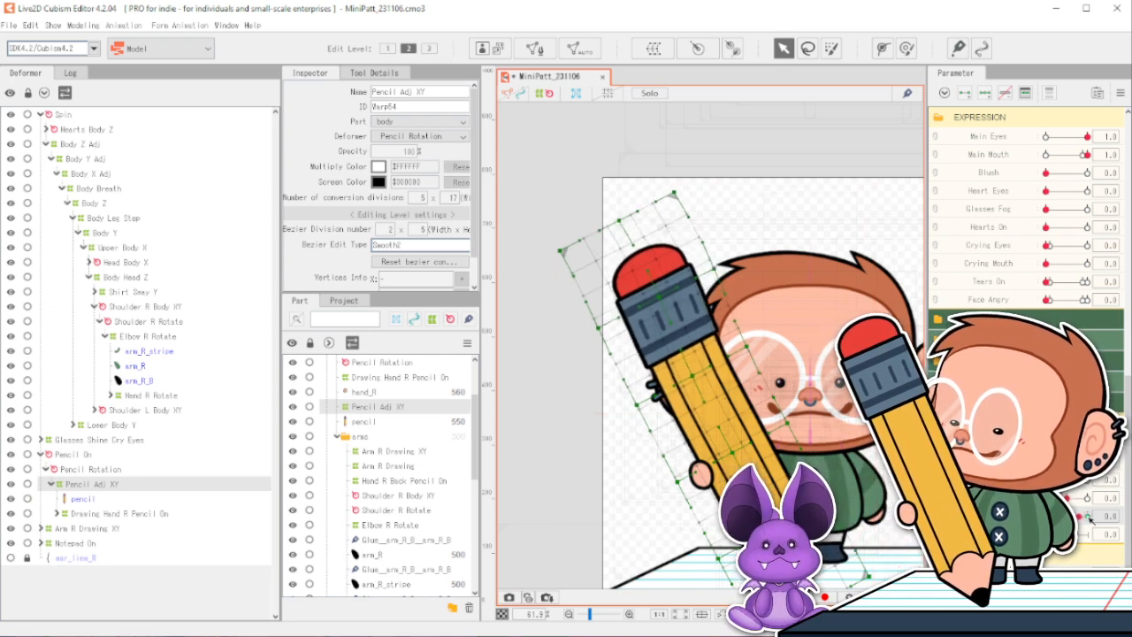
pyautogui.moveTo(1089, 517); pyautogui.dragTo(1089, 517)
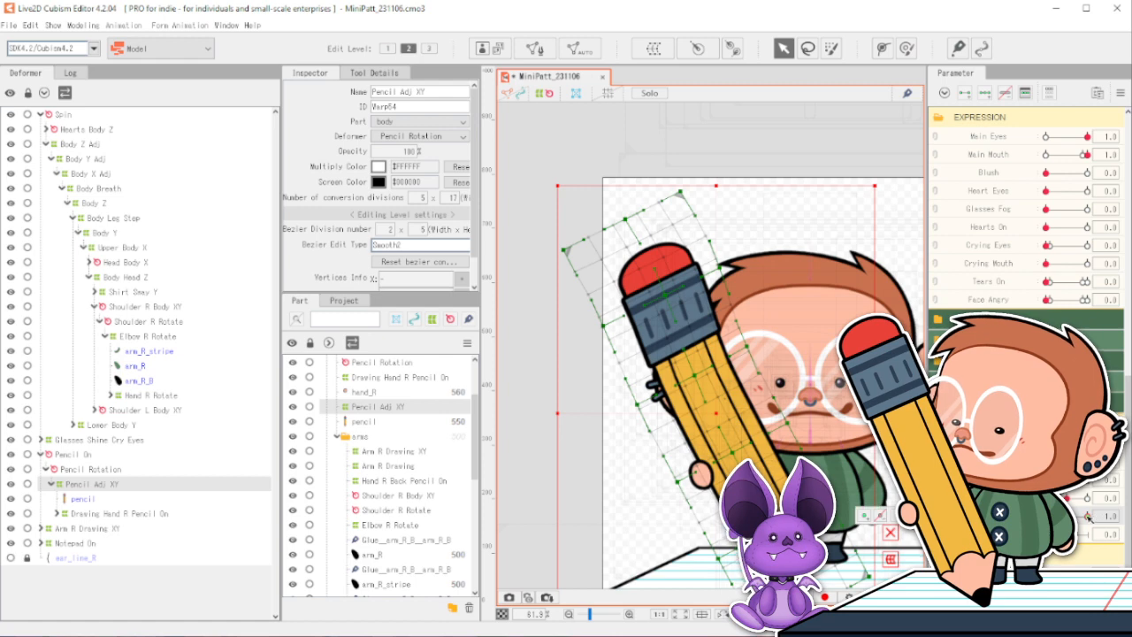
# Push the warp's eraser end slightly left with the Deform Brush at Pencil Adj X -1.0, then deselect it to check the pose.
pyautogui.moveTo(1089, 516); pyautogui.dragTo(1046, 516)
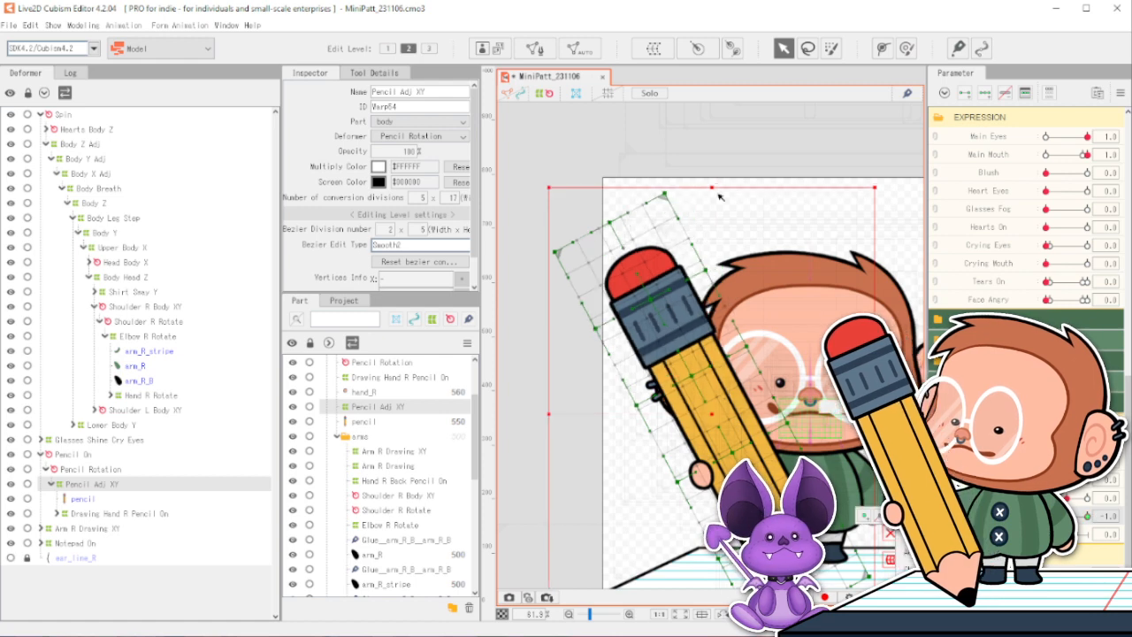
pyautogui.click(906, 49)
pyautogui.moveTo(561, 244)
pyautogui.mouseDown()
pyautogui.moveTo(656, 153)
pyautogui.moveTo(621, 148)
pyautogui.moveTo(561, 204)
pyautogui.moveTo(562, 262)
pyautogui.moveTo(526, 304)
pyautogui.mouseUp()
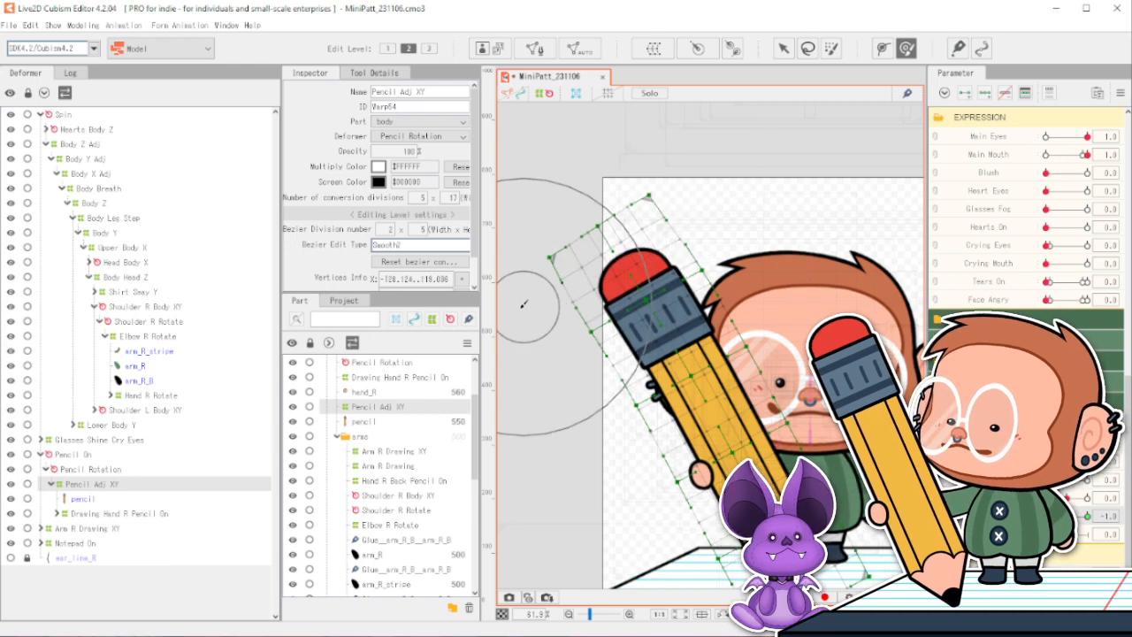
pyautogui.scroll(-3, 559, 240)
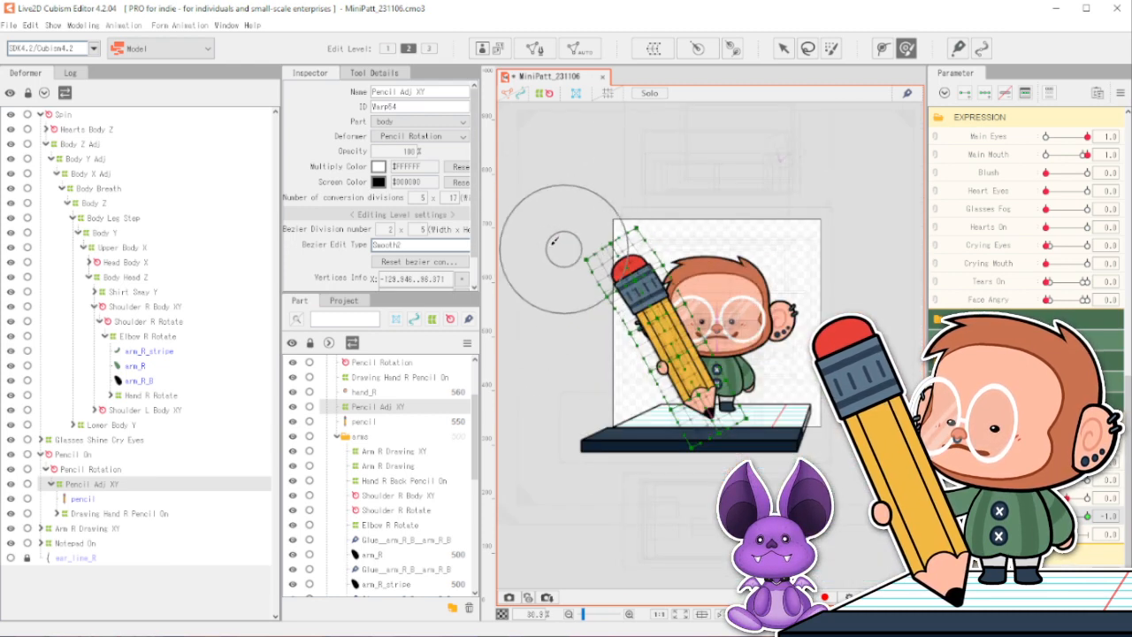
pyautogui.scroll(3, 559, 241)
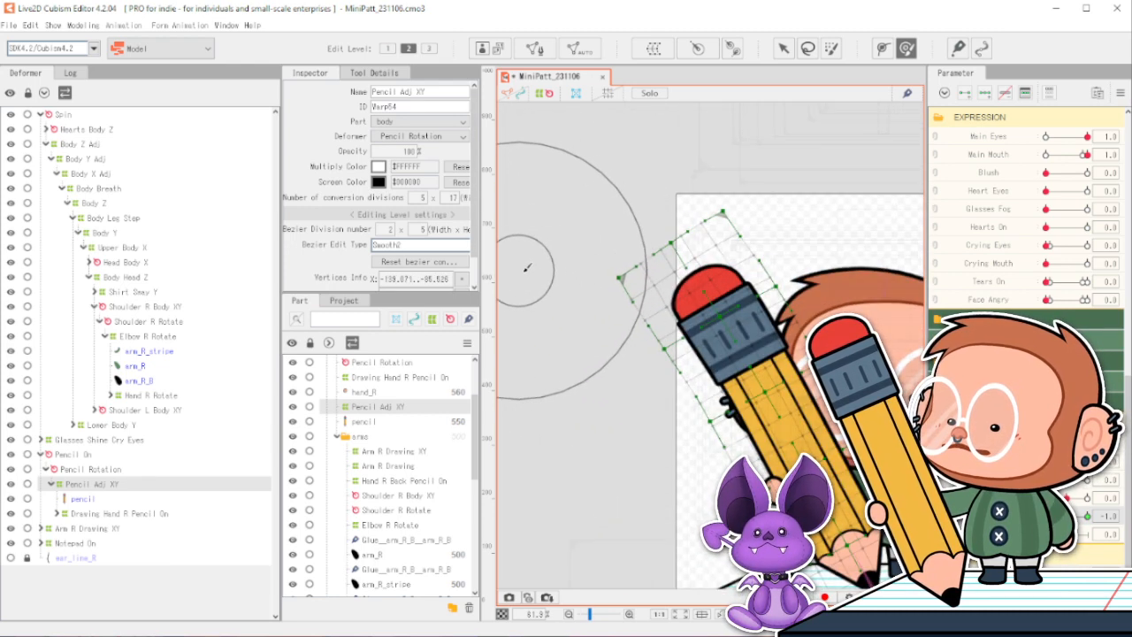
pyautogui.moveTo(704, 254); pyautogui.dragTo(696, 257)
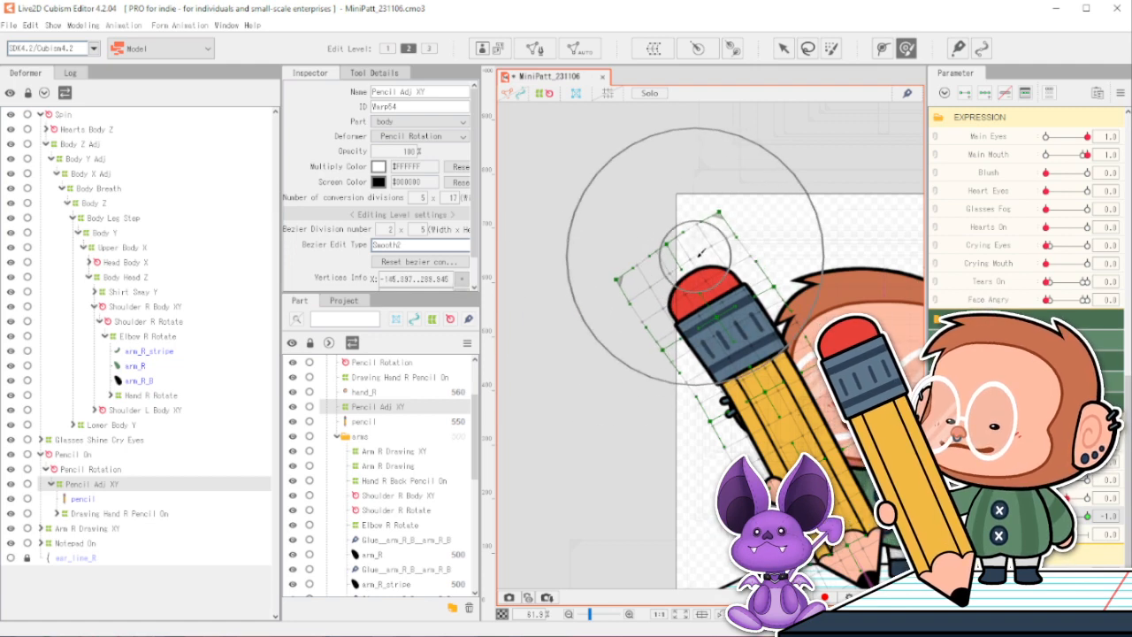
pyautogui.click(546, 94)
pyautogui.scroll(-6, 696, 301)
pyautogui.scroll(5, 746, 291)
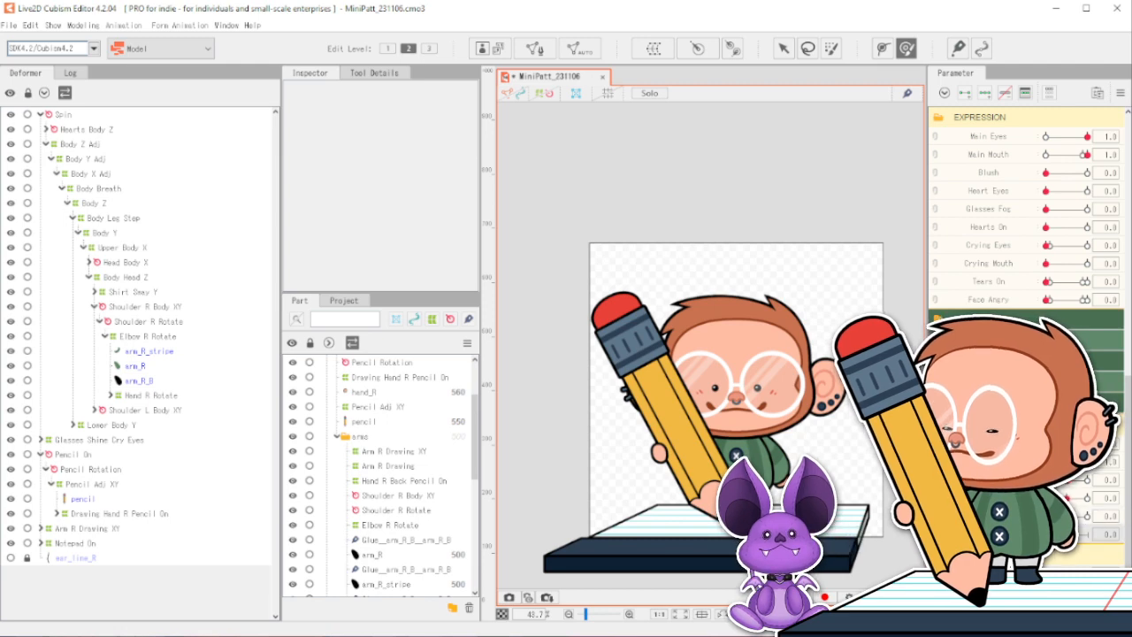
# Push the Pencil Adj XY warp's eraser end slightly up with the Deform Brush at Pencil Adj Y 1.0.
pyautogui.click(107, 486)
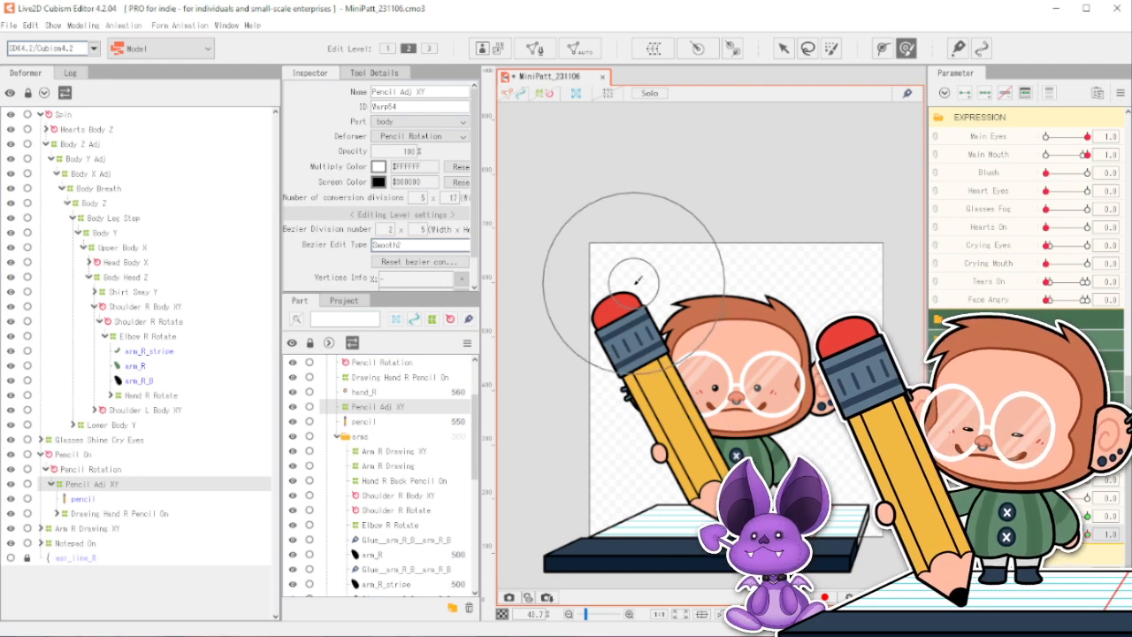
pyautogui.click(540, 93)
pyautogui.scroll(2, 612, 283)
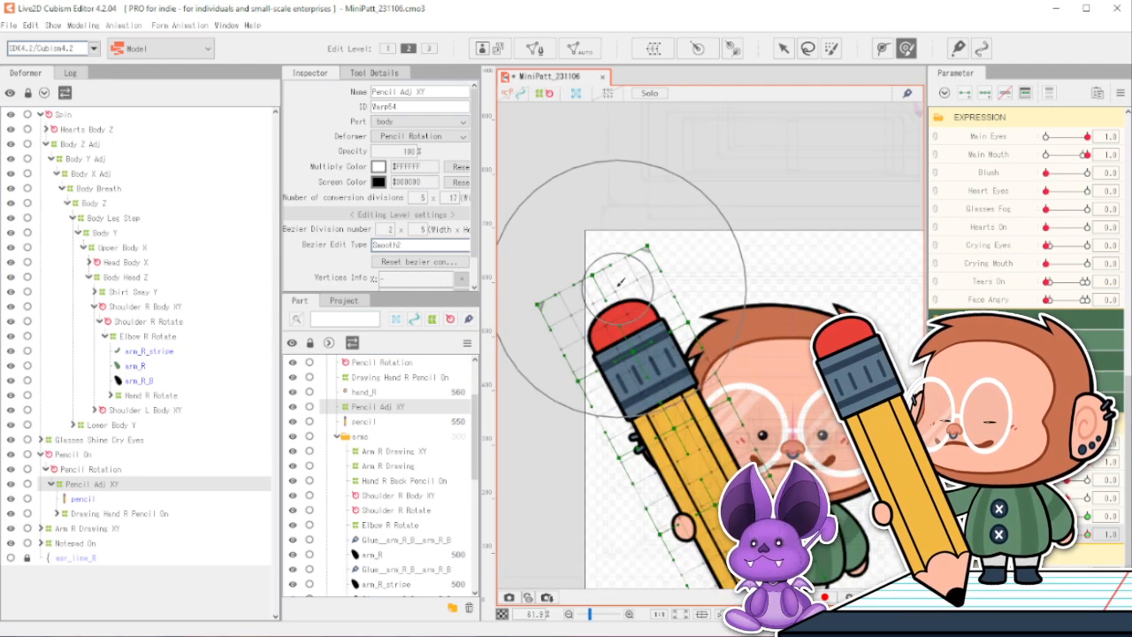
pyautogui.moveTo(614, 283); pyautogui.dragTo(597, 284)
pyautogui.moveTo(622, 338); pyautogui.dragTo(625, 335)
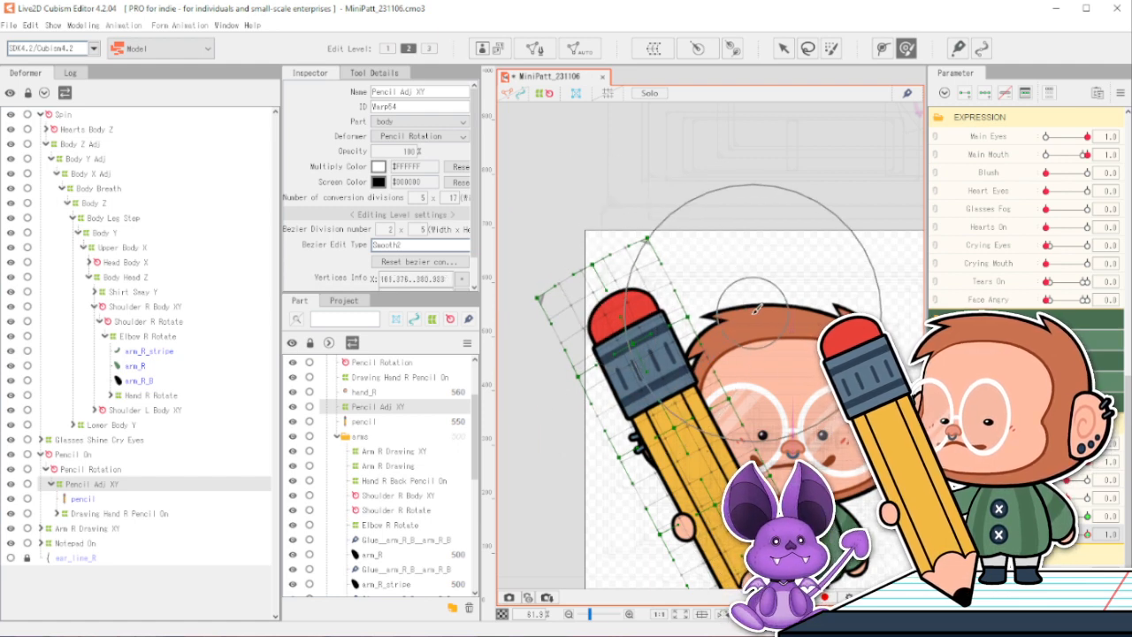
pyautogui.moveTo(549, 390); pyautogui.dragTo(552, 387)
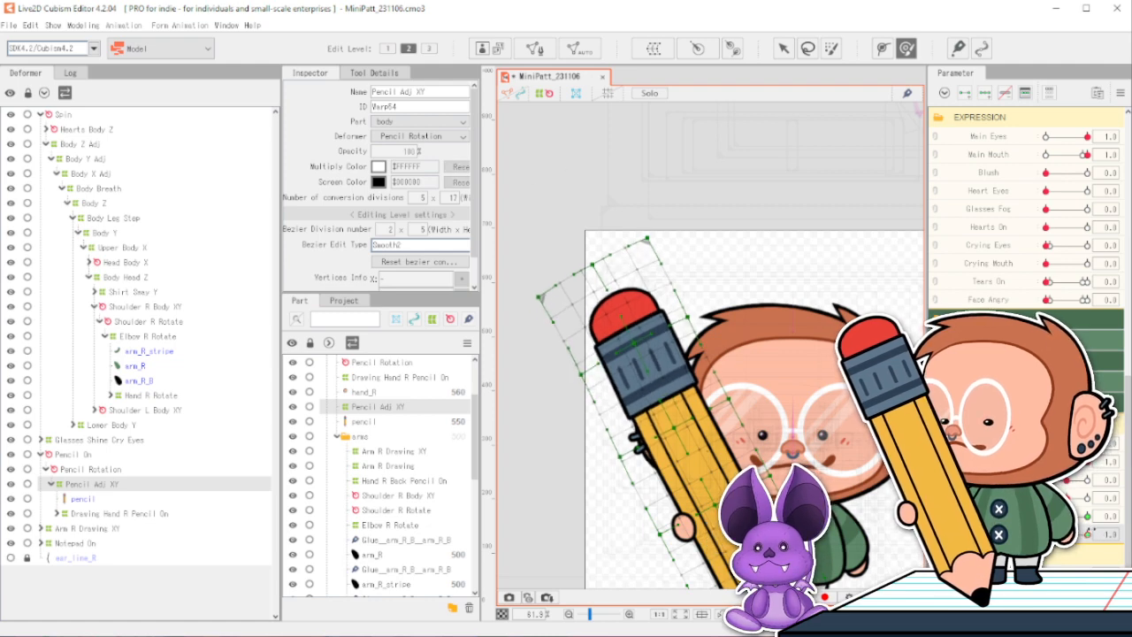
# Push the warp's eraser end slightly down with the Deform Brush at Pencil Adj Y -1.0, then deselect it and check the pose.
pyautogui.moveTo(1089, 534); pyautogui.dragTo(1067, 535)
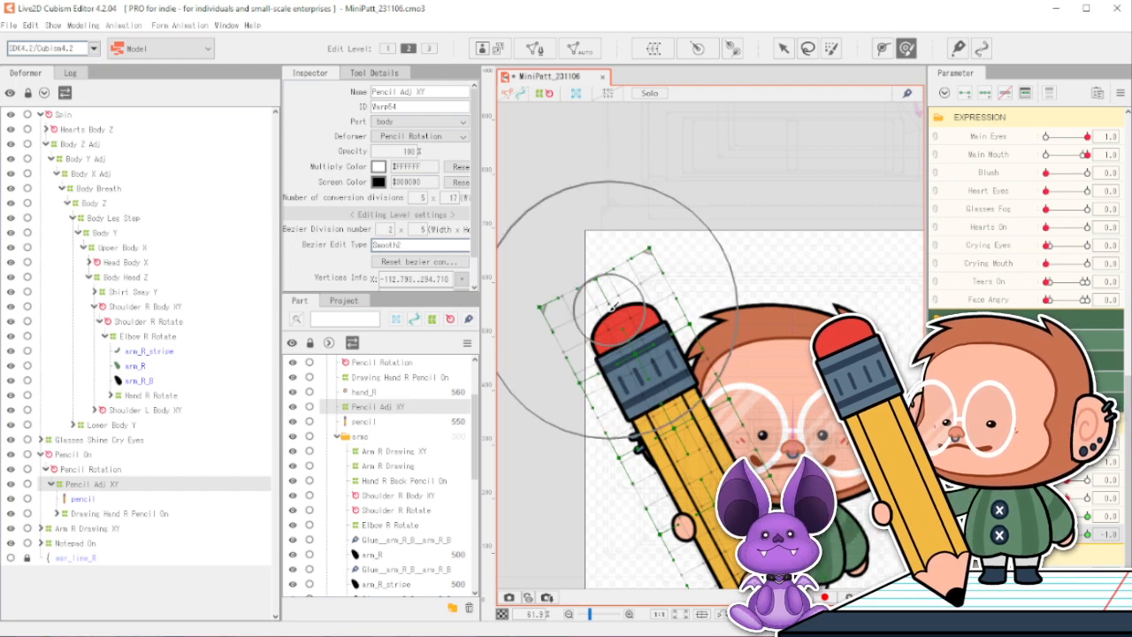
pyautogui.moveTo(584, 282)
pyautogui.mouseDown()
pyautogui.moveTo(711, 305)
pyautogui.moveTo(581, 266)
pyautogui.moveTo(551, 410)
pyautogui.moveTo(706, 310)
pyautogui.mouseUp()
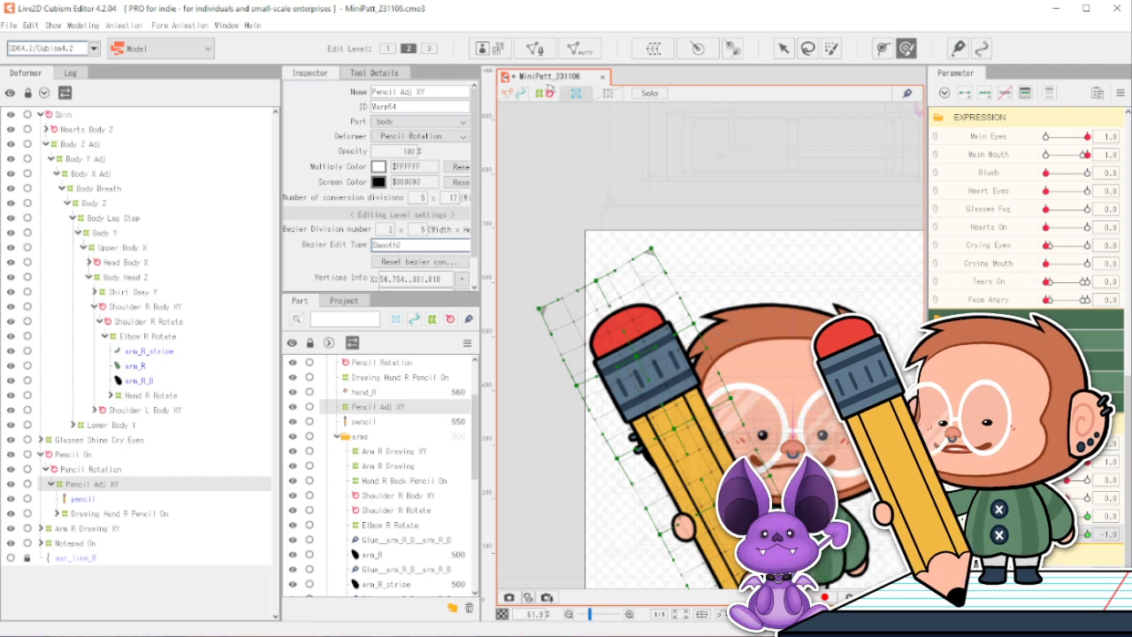
pyautogui.click(658, 345)
pyautogui.scroll(1, 657, 345)
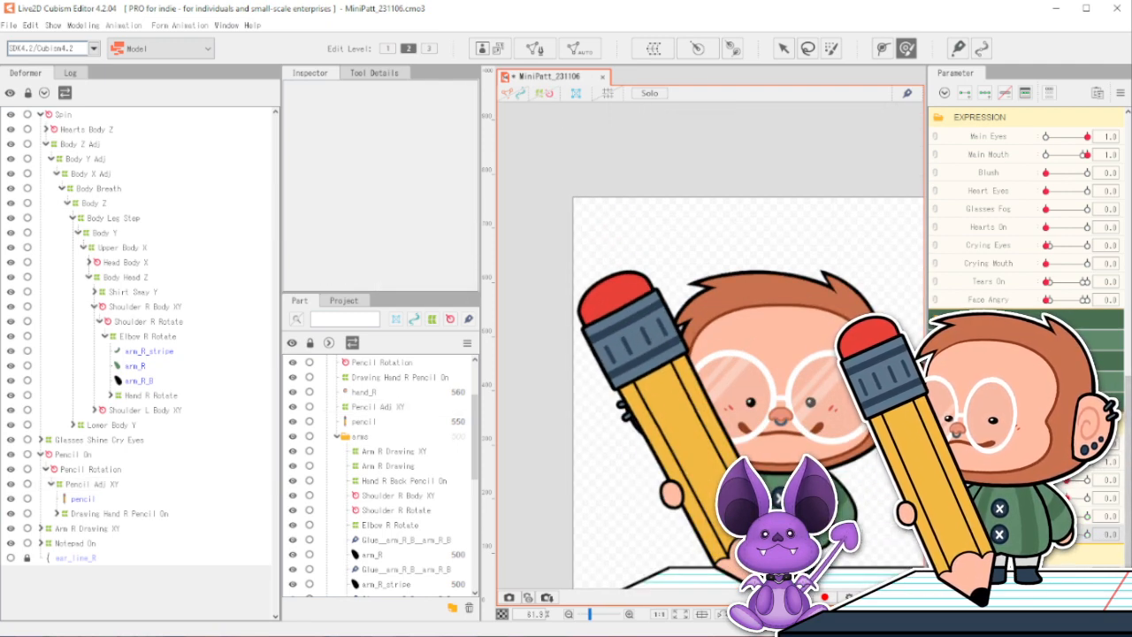
# Synthesize all four corner forms of the Pencil Adj XY warp for Pencil Adj X and Pencil Adj Y.
pyautogui.click(93, 483)
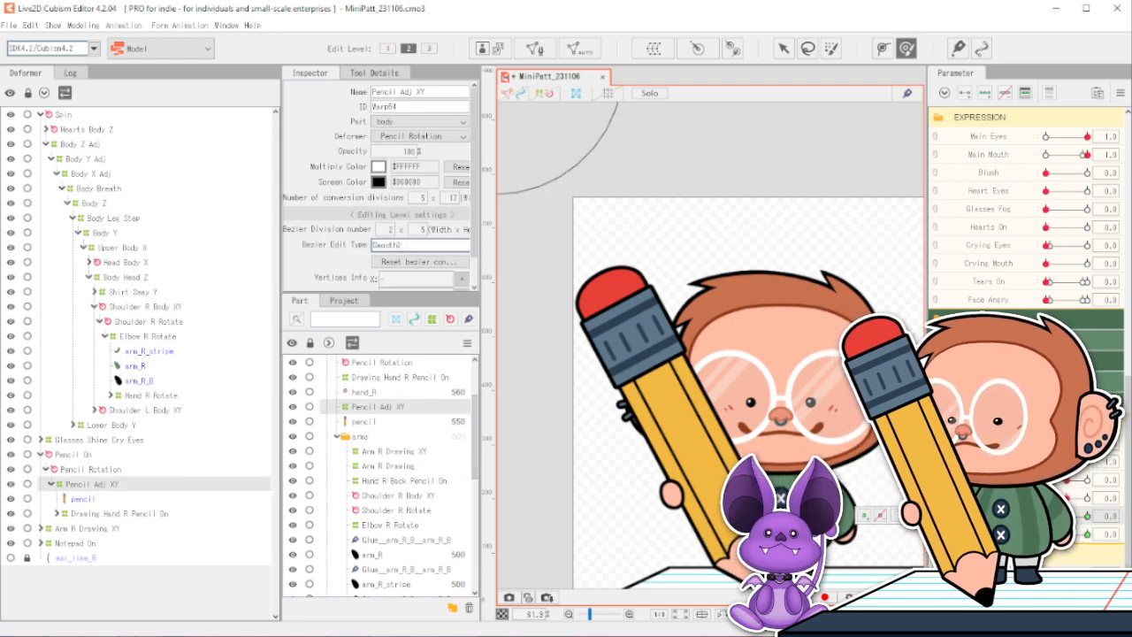
pyautogui.click(1120, 92)
pyautogui.click(986, 194)
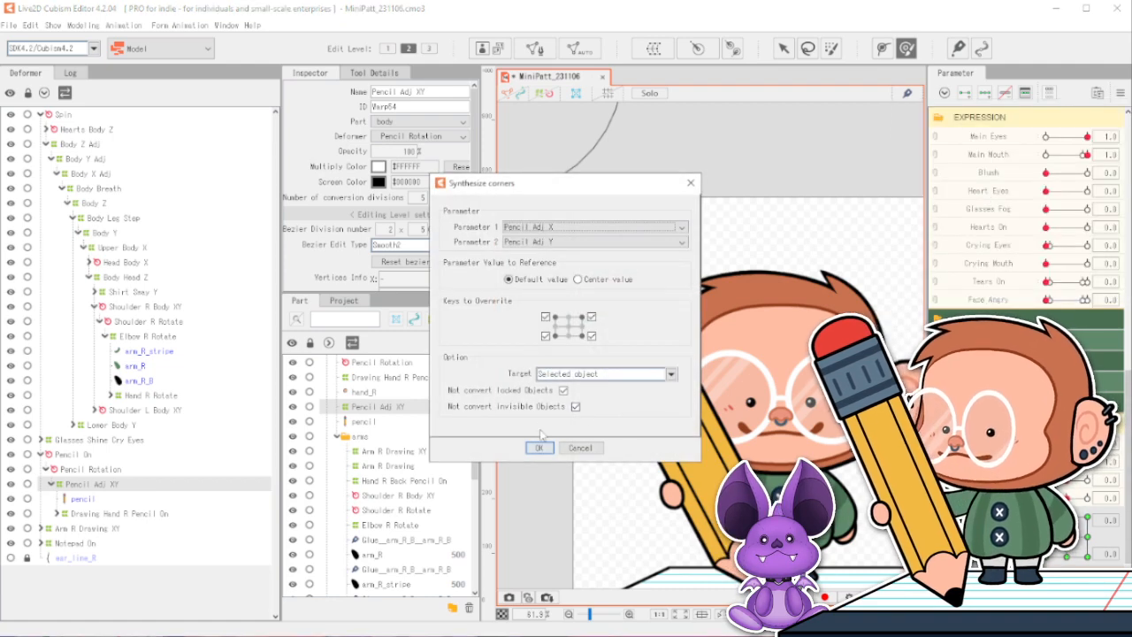
pyautogui.click(540, 447)
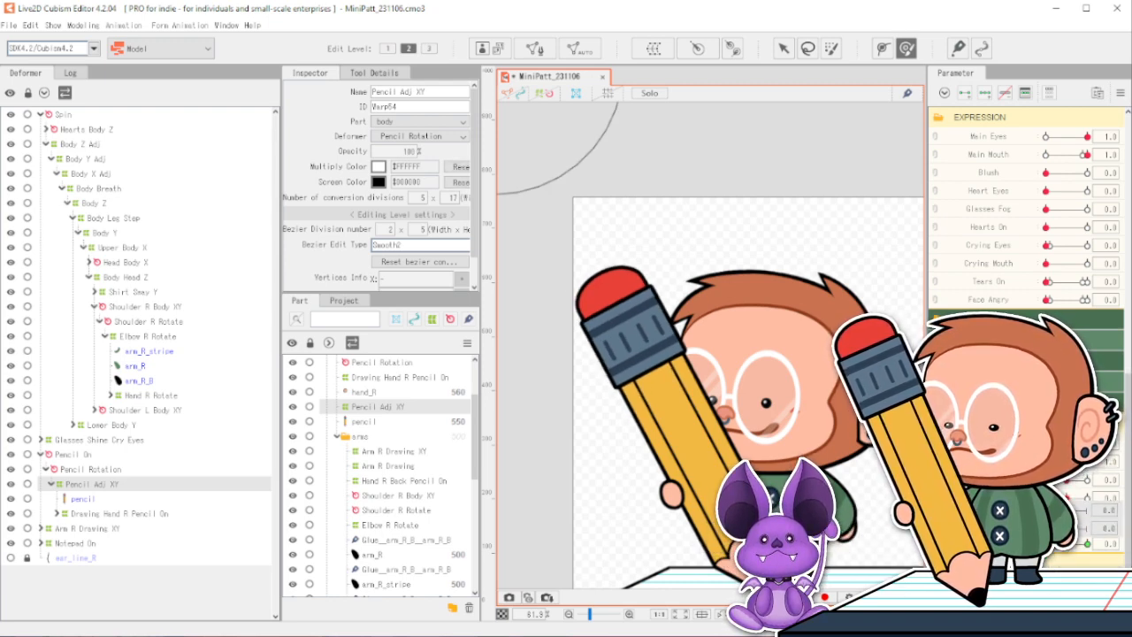
# Rename the duplicate Pencil Adj X parameter as Pencil Aug X with the ID ParamPencilAugX2.
pyautogui.doubleClick(989, 511)
pyautogui.doubleClick(538, 255)
pyautogui.write('Ang X')
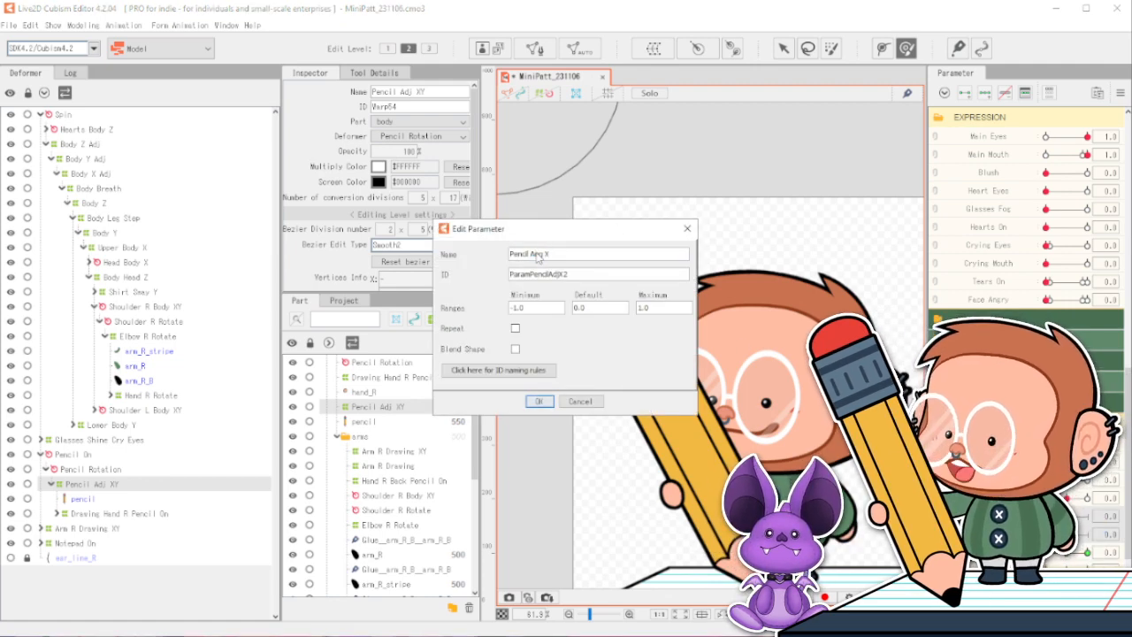
pyautogui.doubleClick(562, 277)
pyautogui.click(560, 278)
pyautogui.press('BackSpace')
pyautogui.press('BackSpace')
pyautogui.press('BackSpace')
pyautogui.write('Ang')
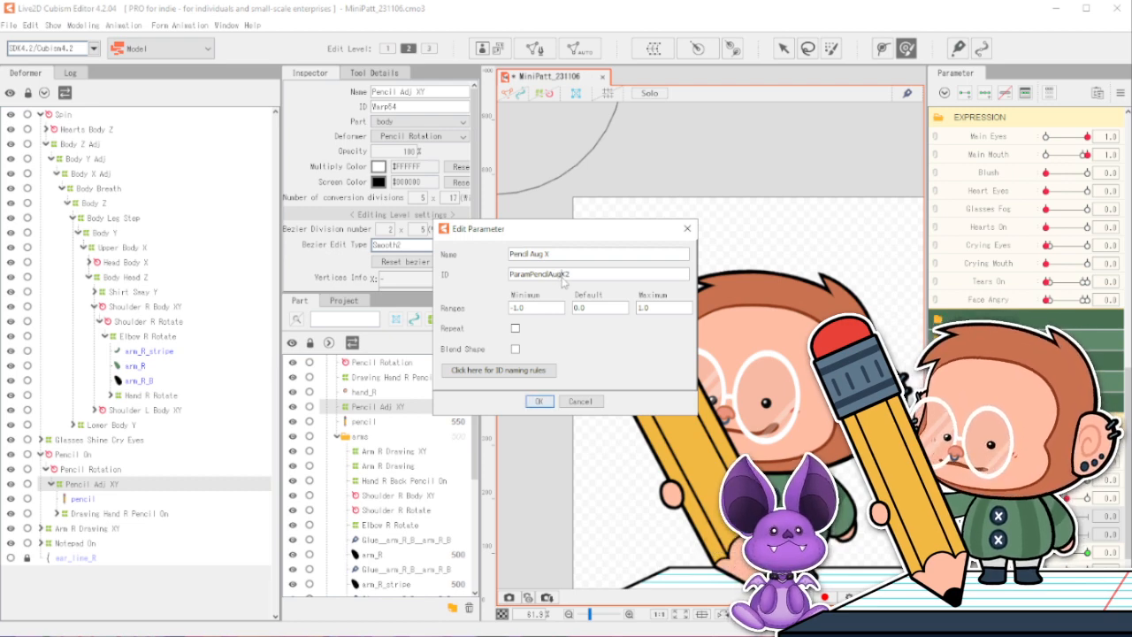
pyautogui.click(539, 401)
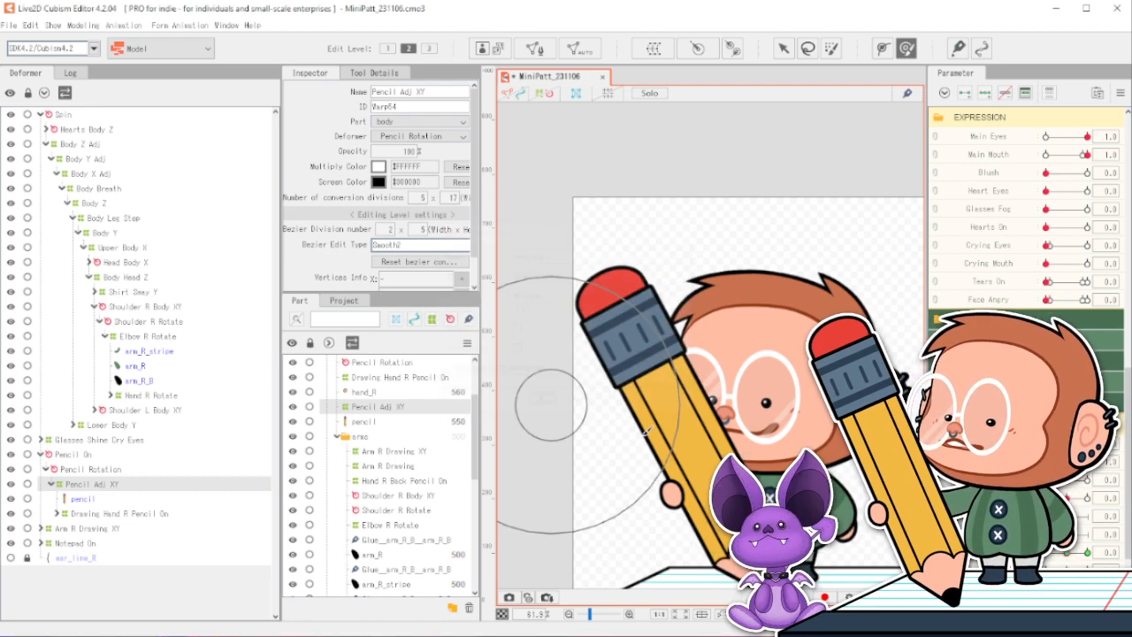
# Rename the matching Y parameter as Pencil Aug Y with the ID ParamPencilAugY.
pyautogui.doubleClick(990, 534)
pyautogui.click(541, 254)
pyautogui.press('BackSpace')
pyautogui.press('BackSpace')
pyautogui.press('BackSpace')
pyautogui.write('Ang')
pyautogui.press('BackSpace')
pyautogui.click(596, 276)
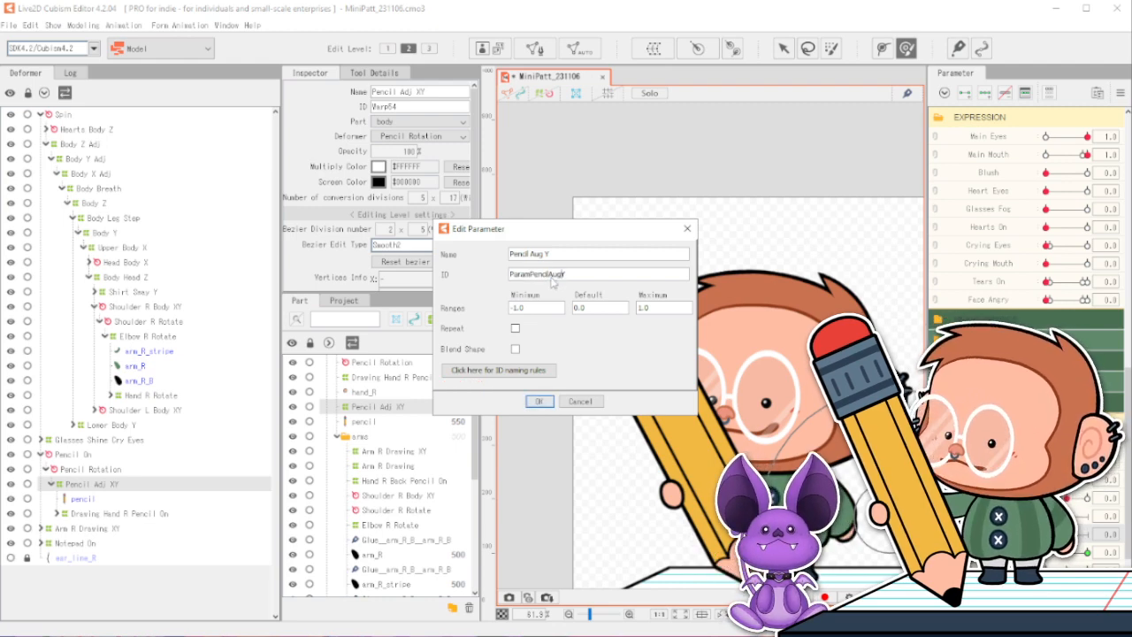
pyautogui.click(538, 401)
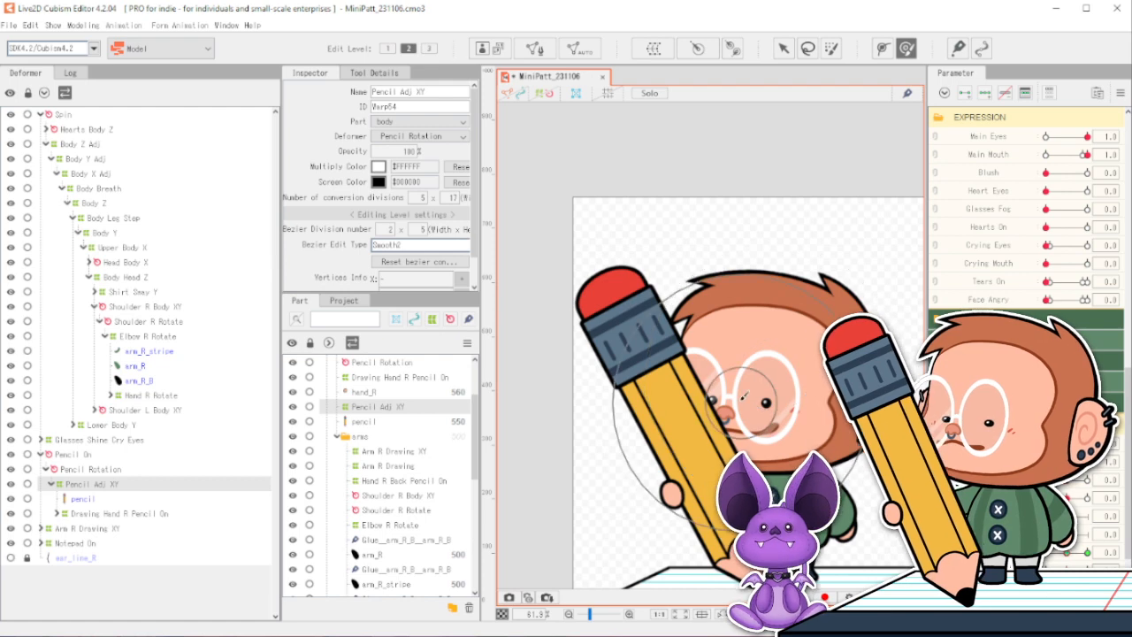
# Select the objects keyed to Pencil X, Pencil Rotation and Arm R Drawing XY, and transfer their keys to Pencil Aug X.
pyautogui.scroll(-2, 687, 368)
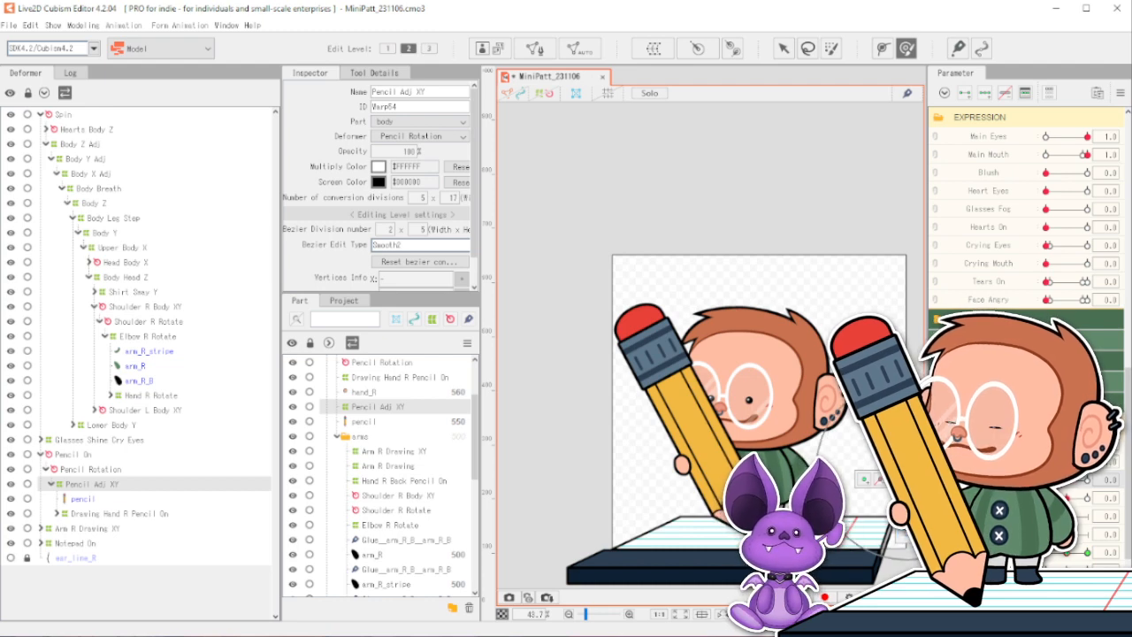
pyautogui.click(866, 479)
pyautogui.click(696, 290)
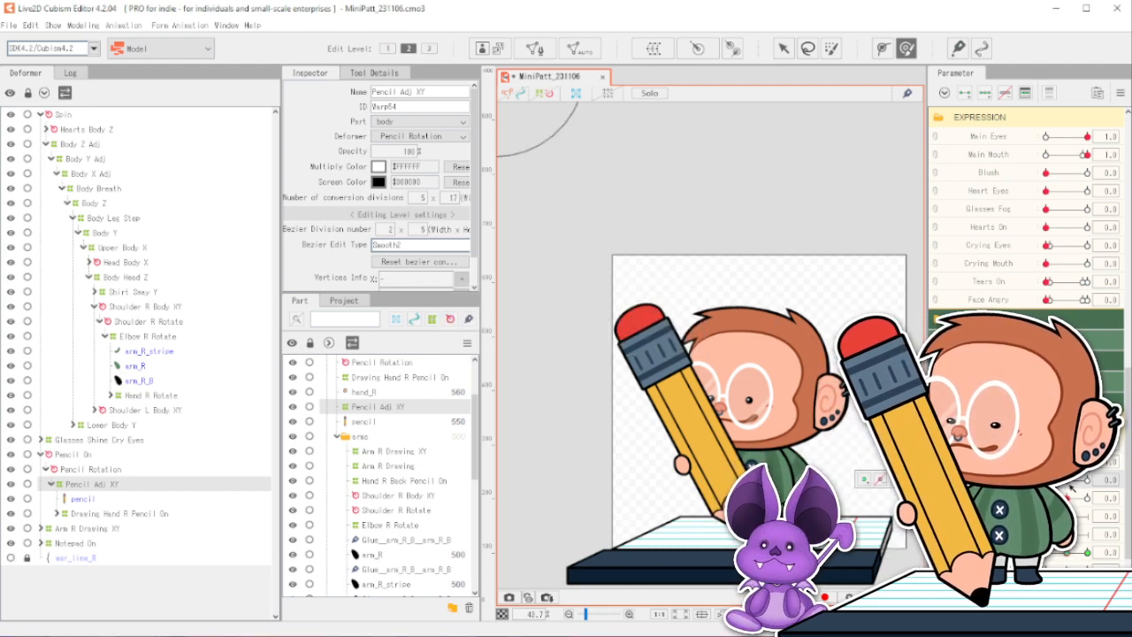
pyautogui.click(1075, 489)
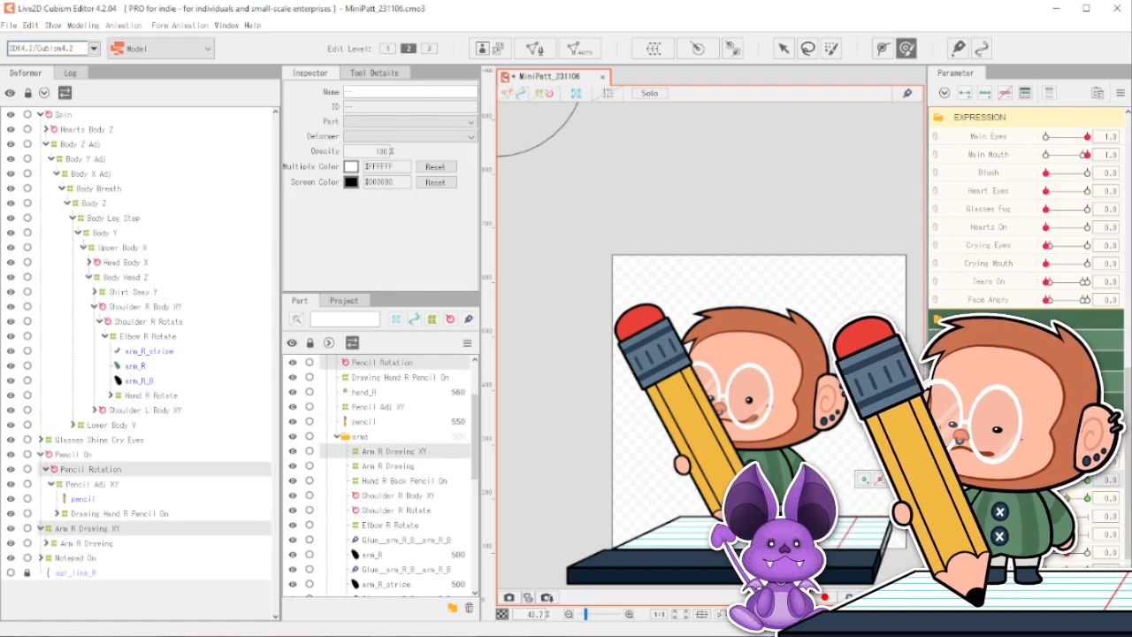
pyautogui.click(920, 535)
pyautogui.scroll(-15, 557, 387)
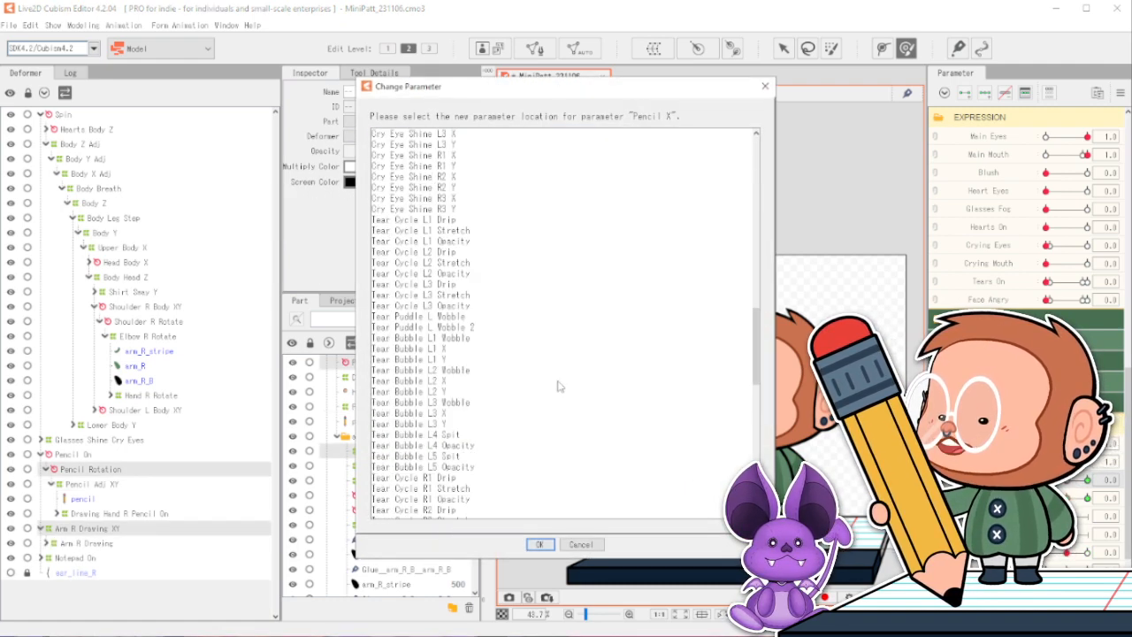
pyautogui.click(427, 438)
pyautogui.click(542, 544)
# Transfer the selected deformers' keys from Pencil Y to Pencil Aug Y and save the model.
pyautogui.click(912, 551)
pyautogui.scroll(-15, 540, 403)
pyautogui.click(425, 450)
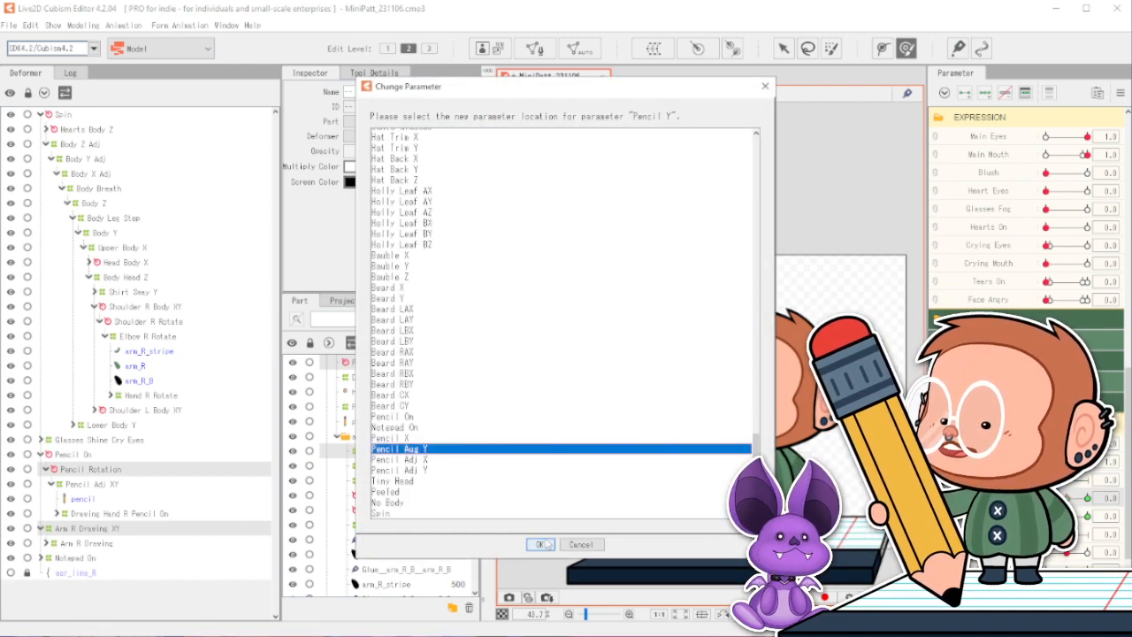
pyautogui.click(540, 544)
pyautogui.click(784, 48)
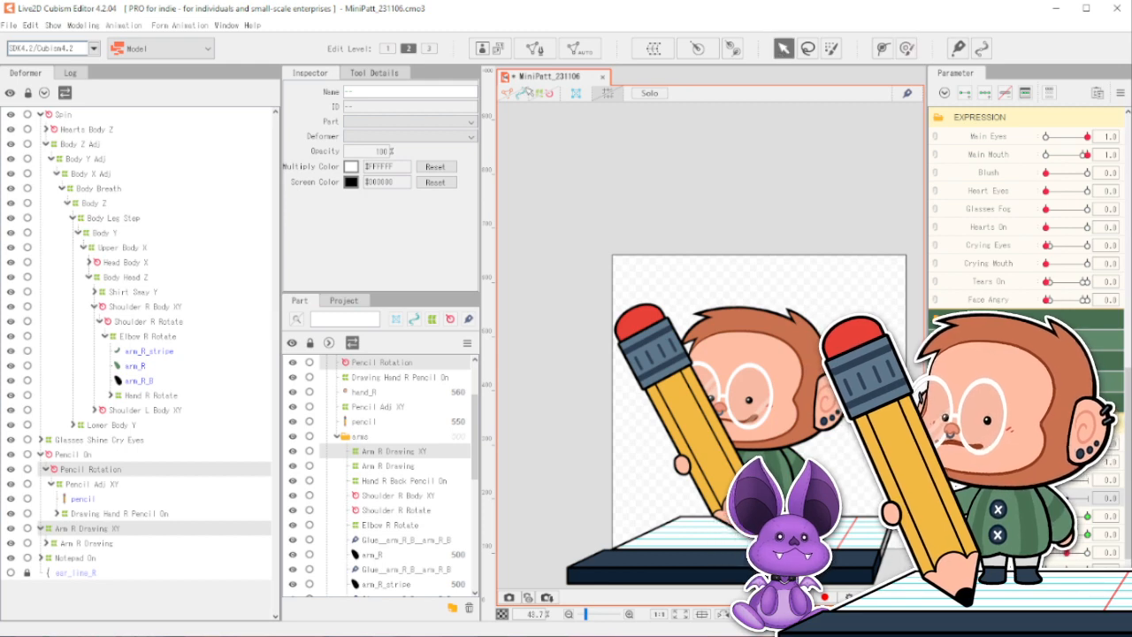
pyautogui.hotkey('ctrl', 's')
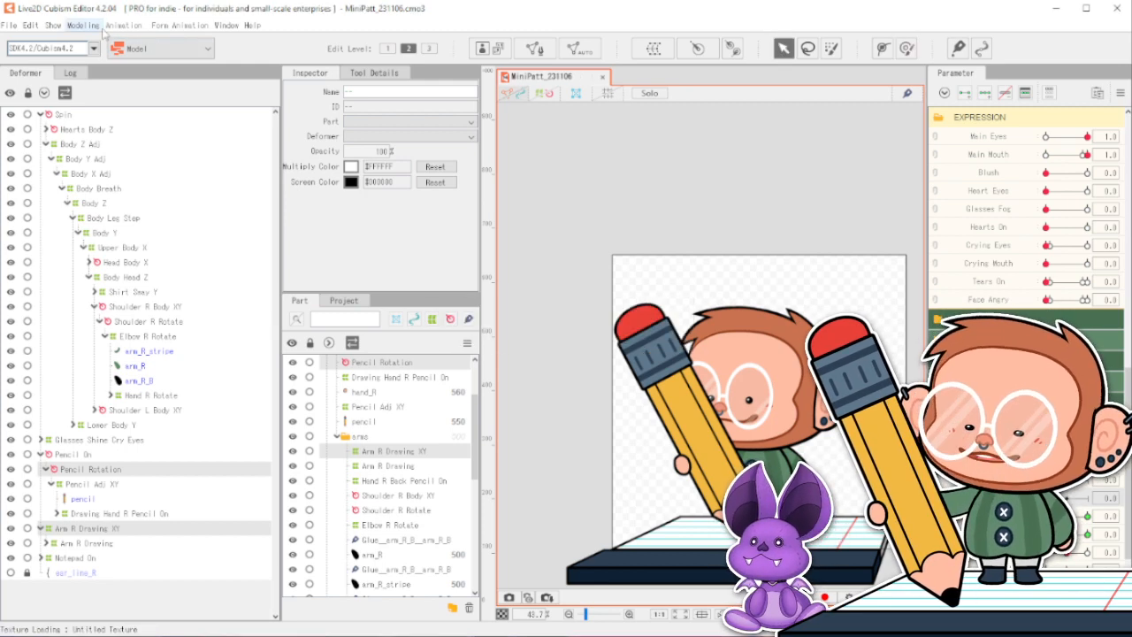
# Open the model's physics settings and select the Head X Aug group.
pyautogui.click(83, 24)
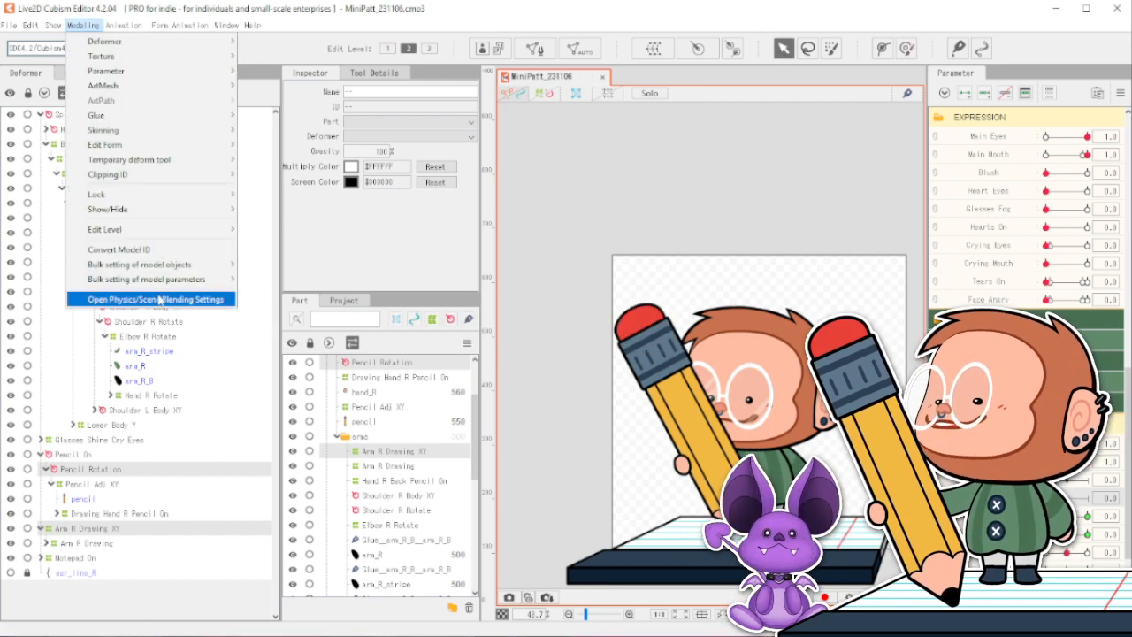
pyautogui.click(151, 299)
pyautogui.moveTo(287, 13); pyautogui.dragTo(208, 19)
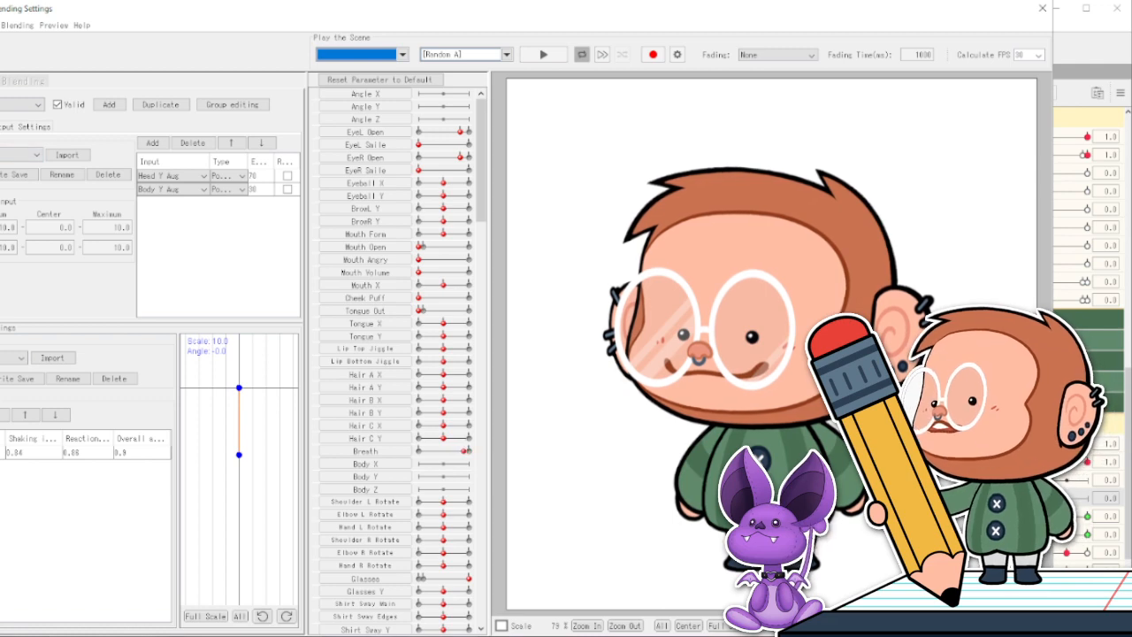
pyautogui.click(16, 108)
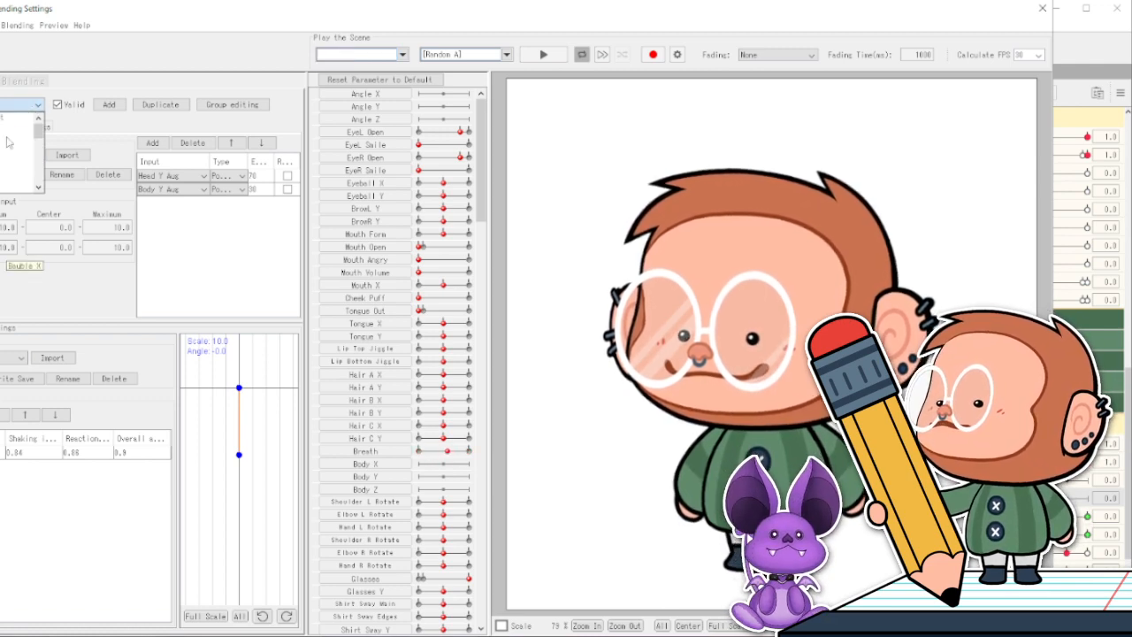
pyautogui.click(13, 131)
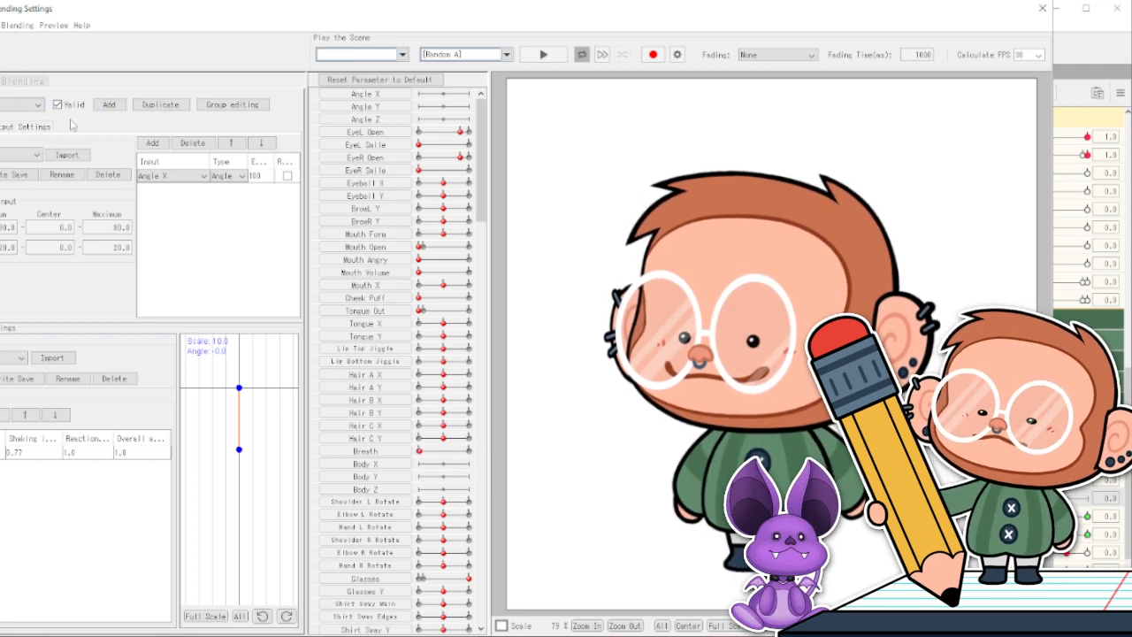
# Duplicate the Head X Aug physics group under the name Pencil X Aug.
pyautogui.click(158, 107)
pyautogui.click(588, 313)
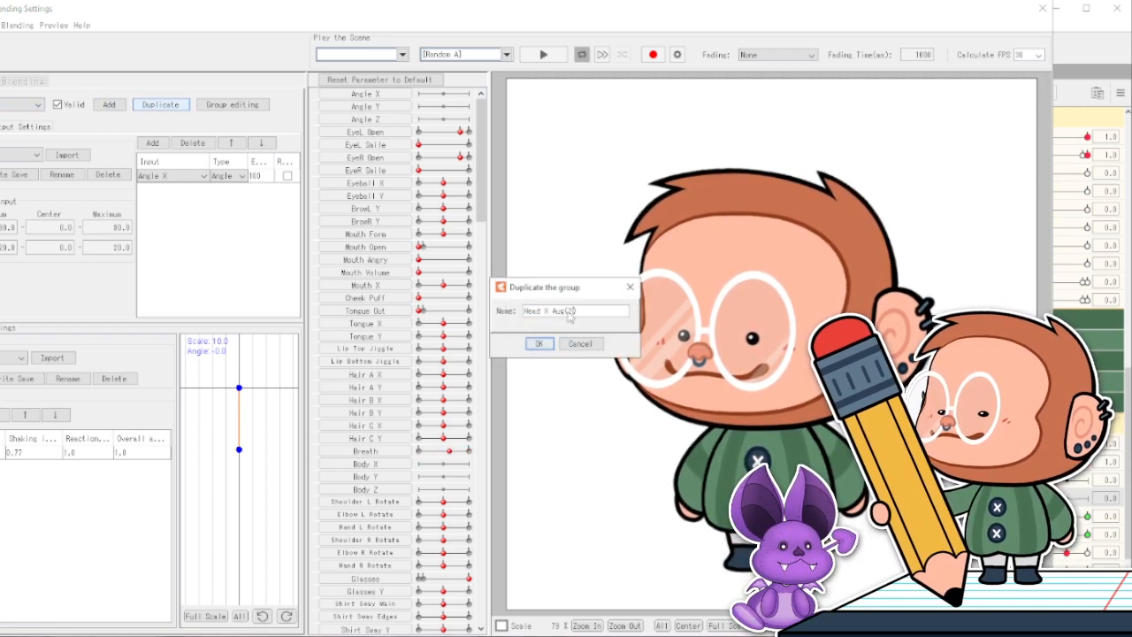
pyautogui.write('PH')
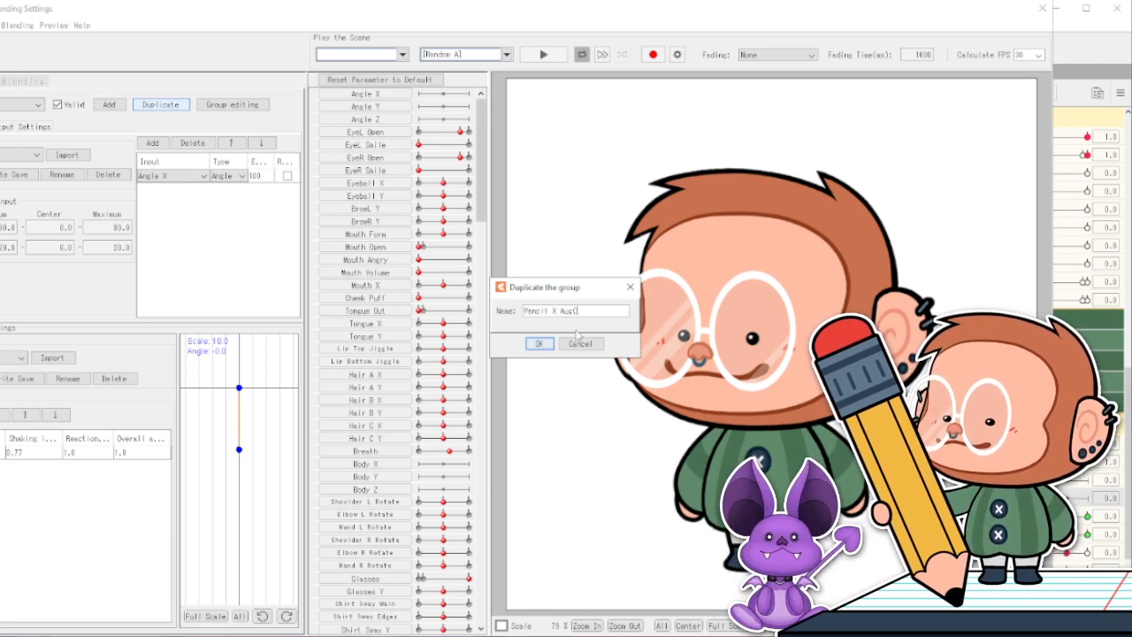
pyautogui.click(547, 344)
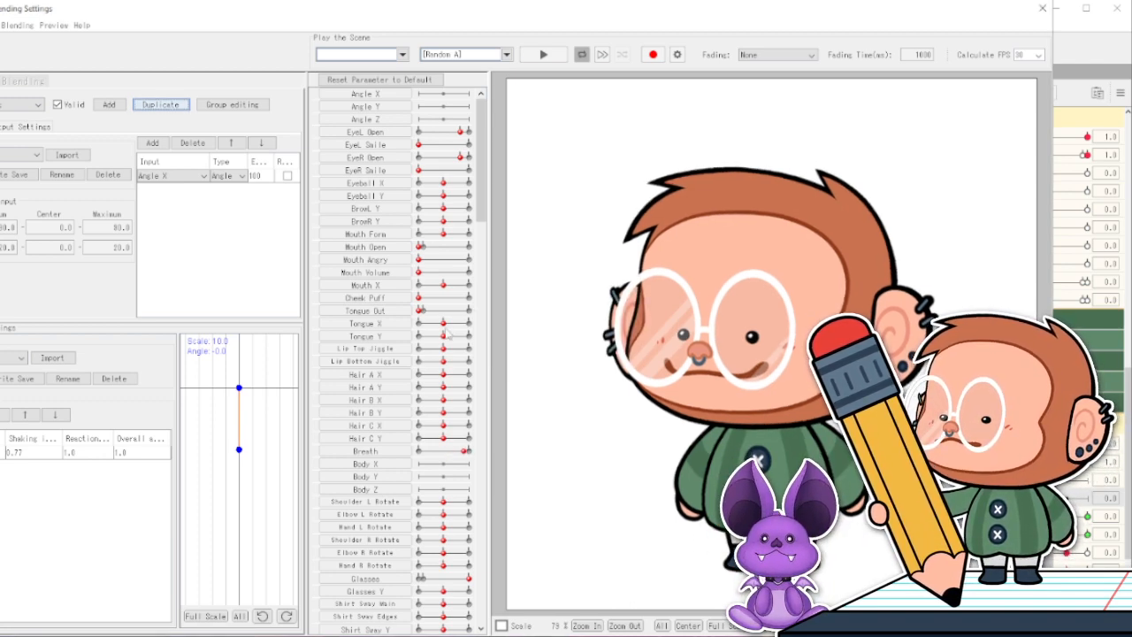
# Keep Angle X as the new group's first input and set its effect to 10.
pyautogui.click(175, 177)
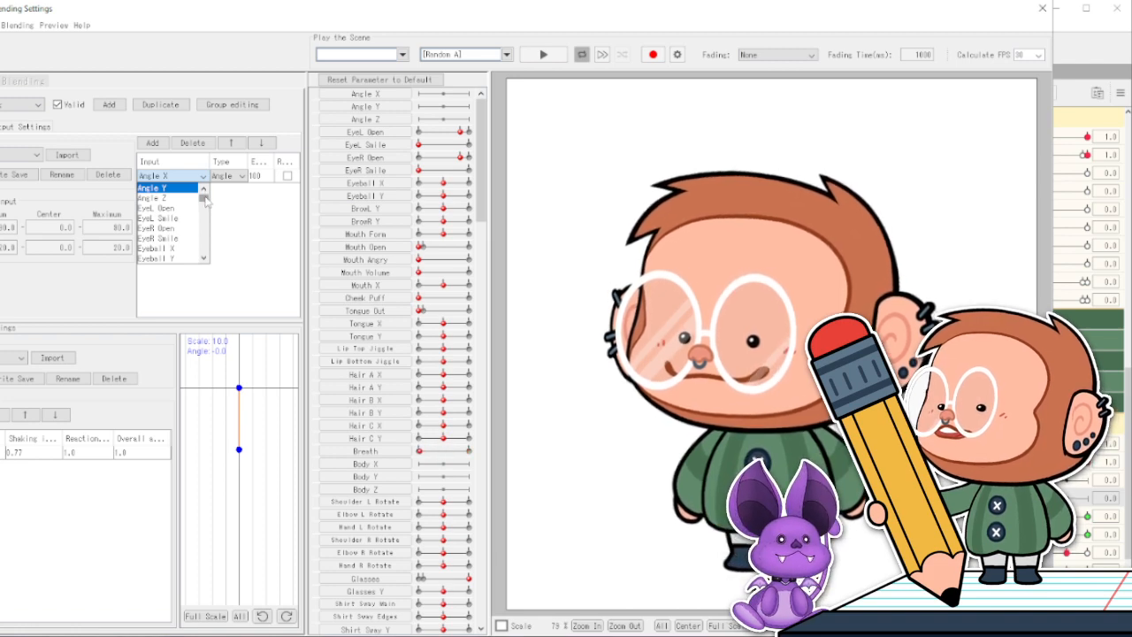
pyautogui.moveTo(205, 201); pyautogui.dragTo(206, 219)
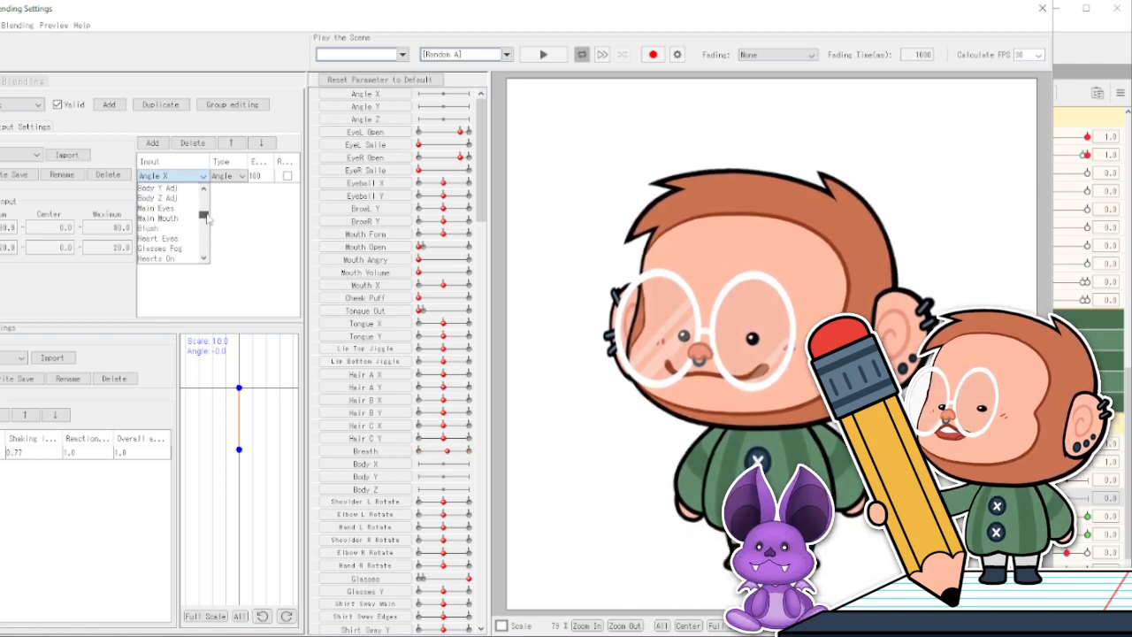
pyautogui.moveTo(206, 219); pyautogui.dragTo(213, 196)
pyautogui.click(263, 177)
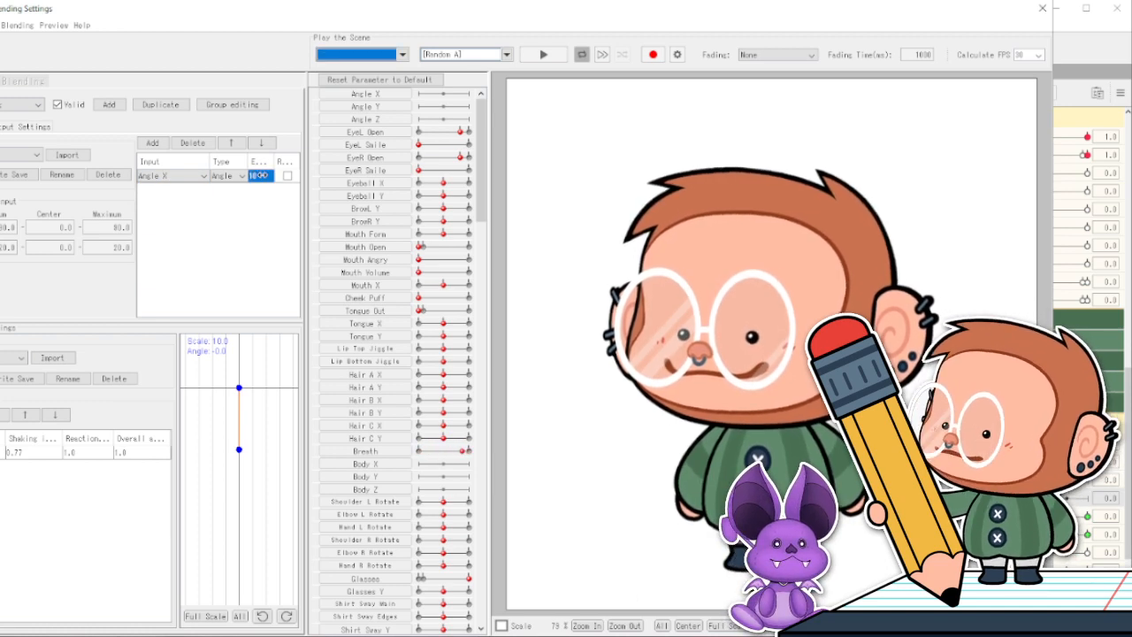
# Add Pencil Aug X as the second physics input with the Angle type and an effect of 90.
pyautogui.click(152, 143)
pyautogui.scroll(-15, 511, 314)
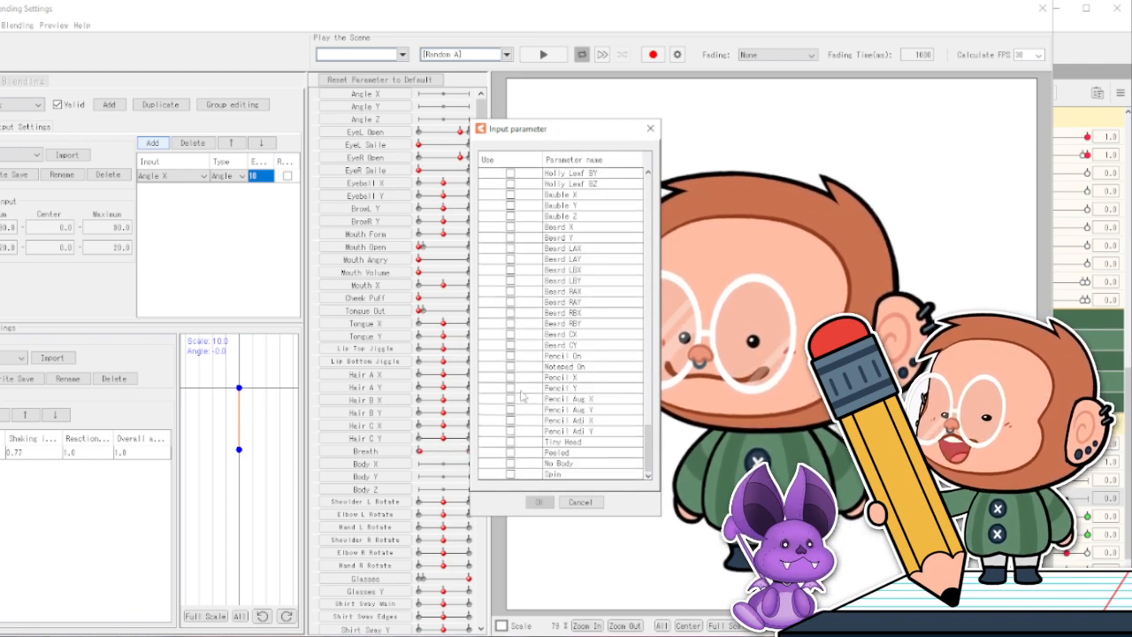
pyautogui.click(511, 399)
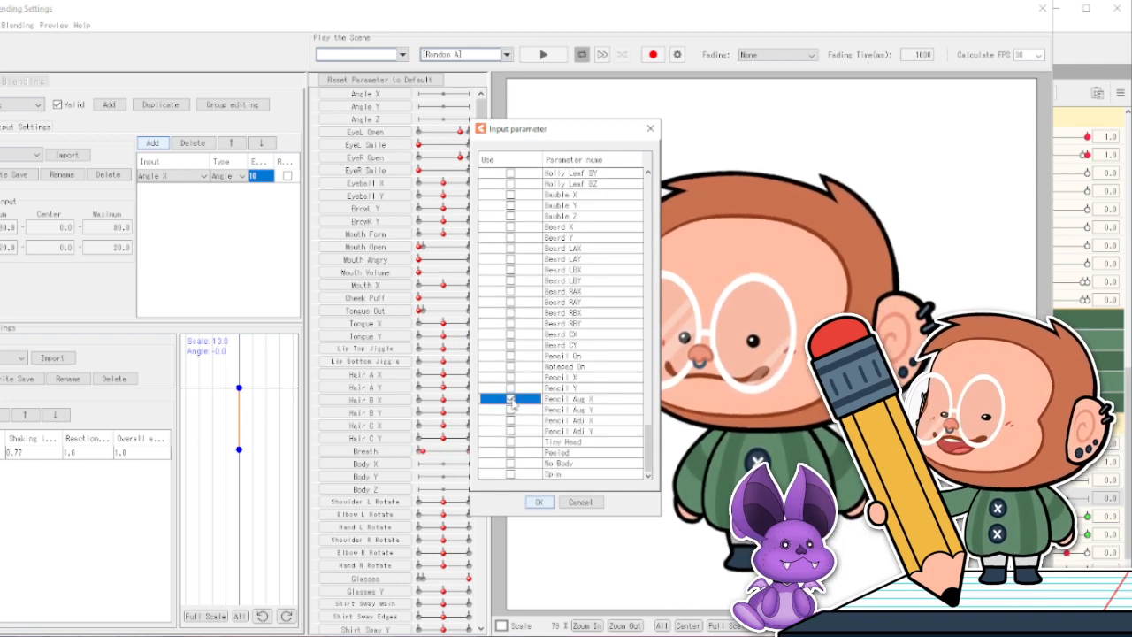
pyautogui.click(541, 503)
pyautogui.click(234, 189)
pyautogui.click(232, 213)
pyautogui.click(254, 189)
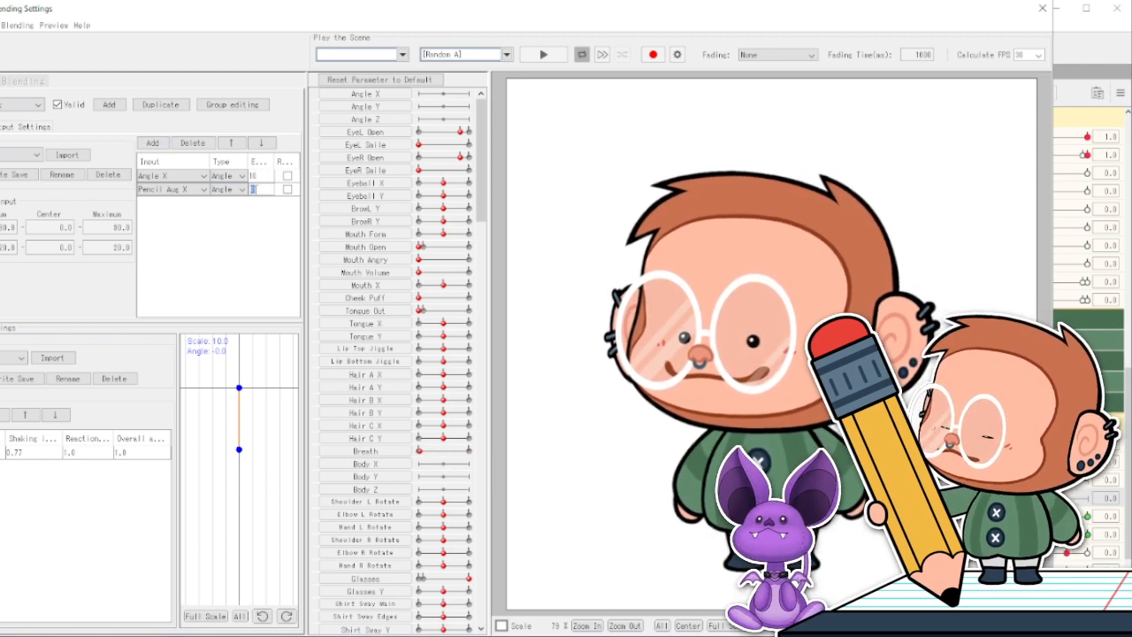
pyautogui.press('Return')
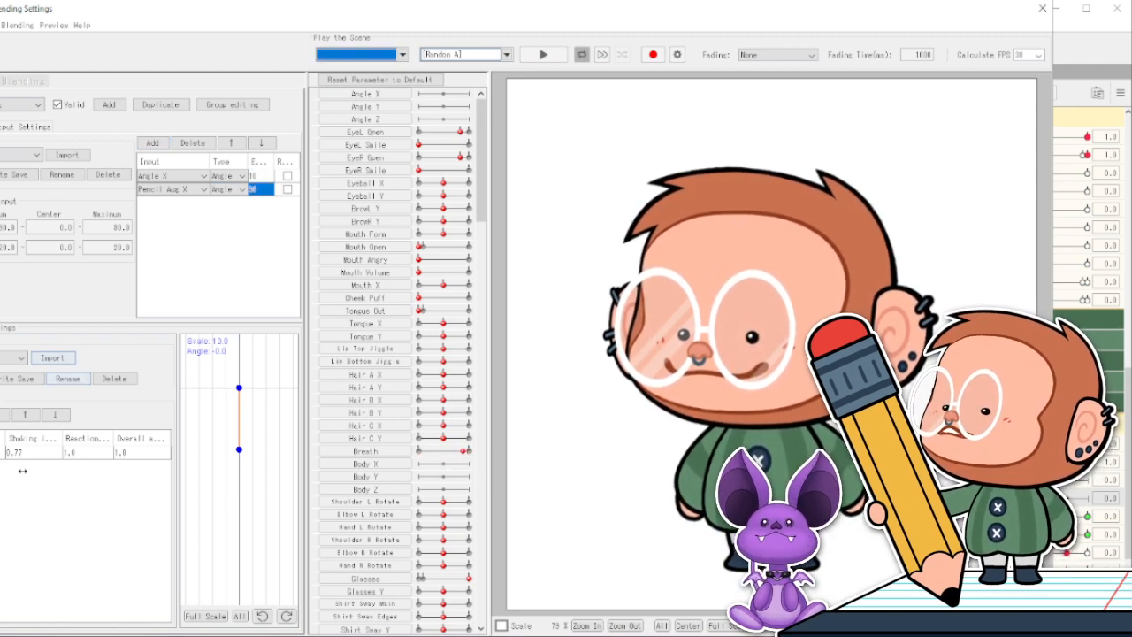
# Set the output parameter of the Pencil X Aug physics group to Pencil Aug X.
pyautogui.click(17, 127)
pyautogui.click(14, 181)
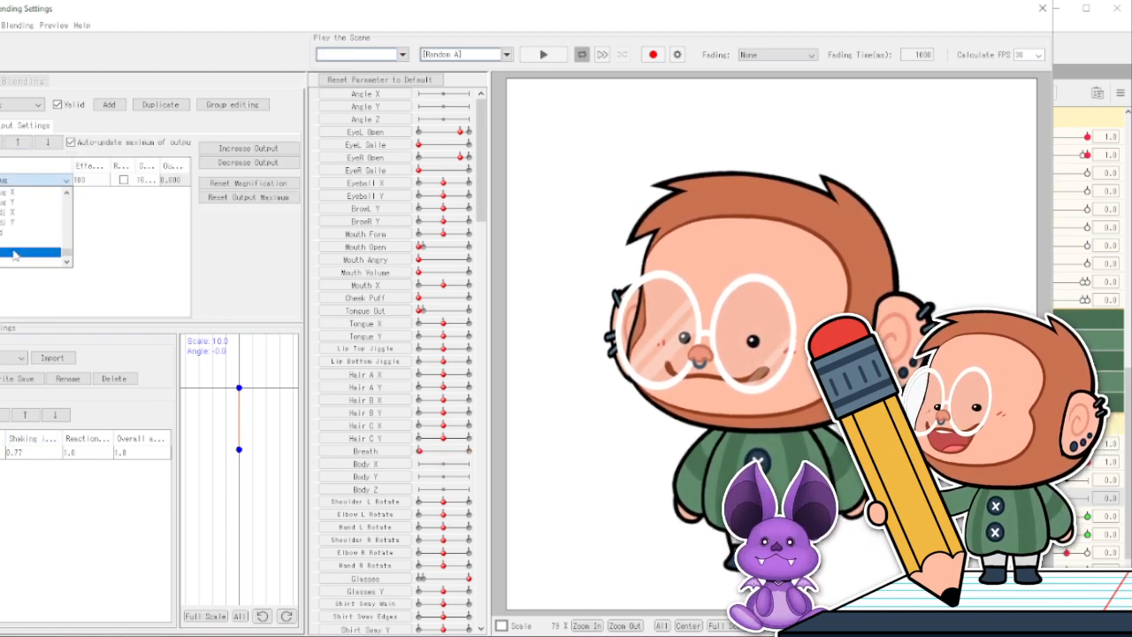
pyautogui.click(25, 230)
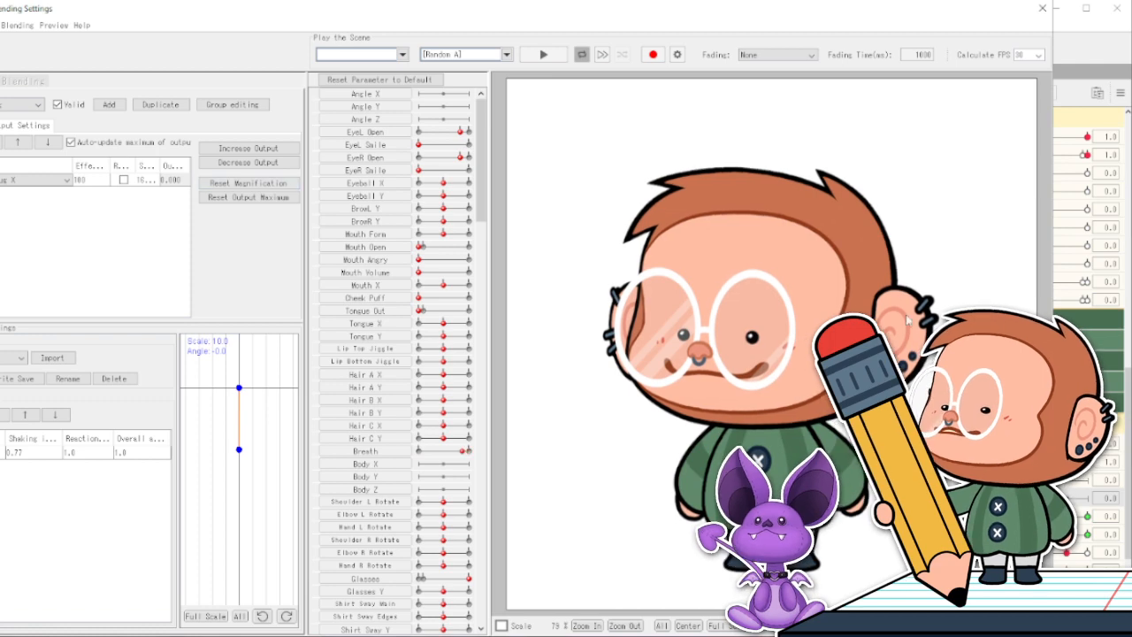
# Show the pencil and notepad in the preview by setting Pencil On and Notepad On to maximum.
pyautogui.scroll(-20, 425, 452)
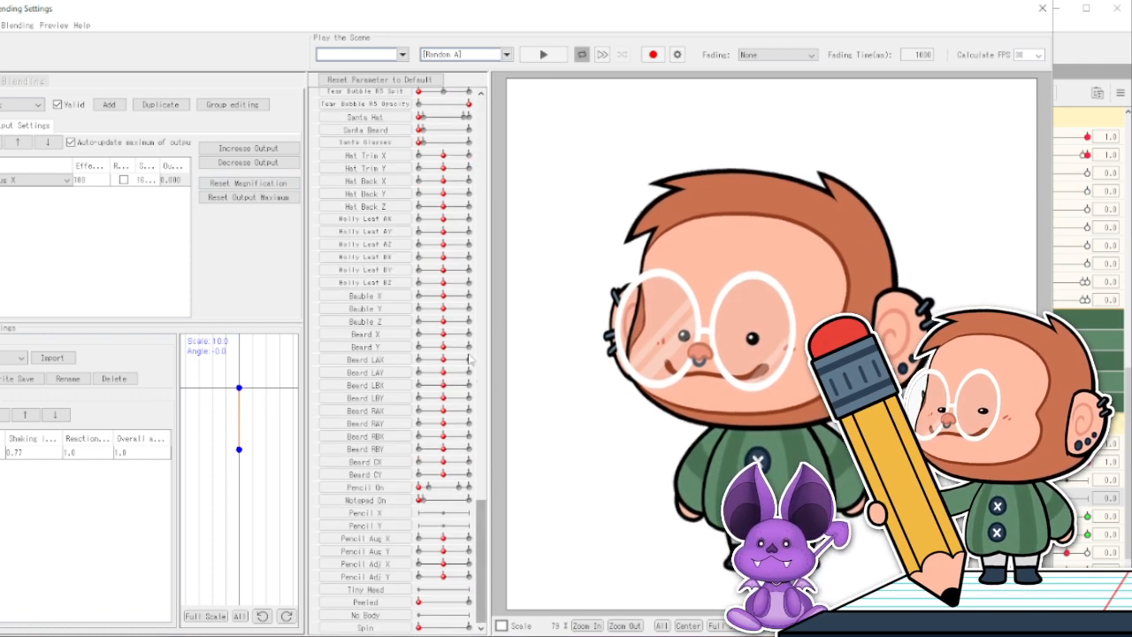
pyautogui.click(432, 488)
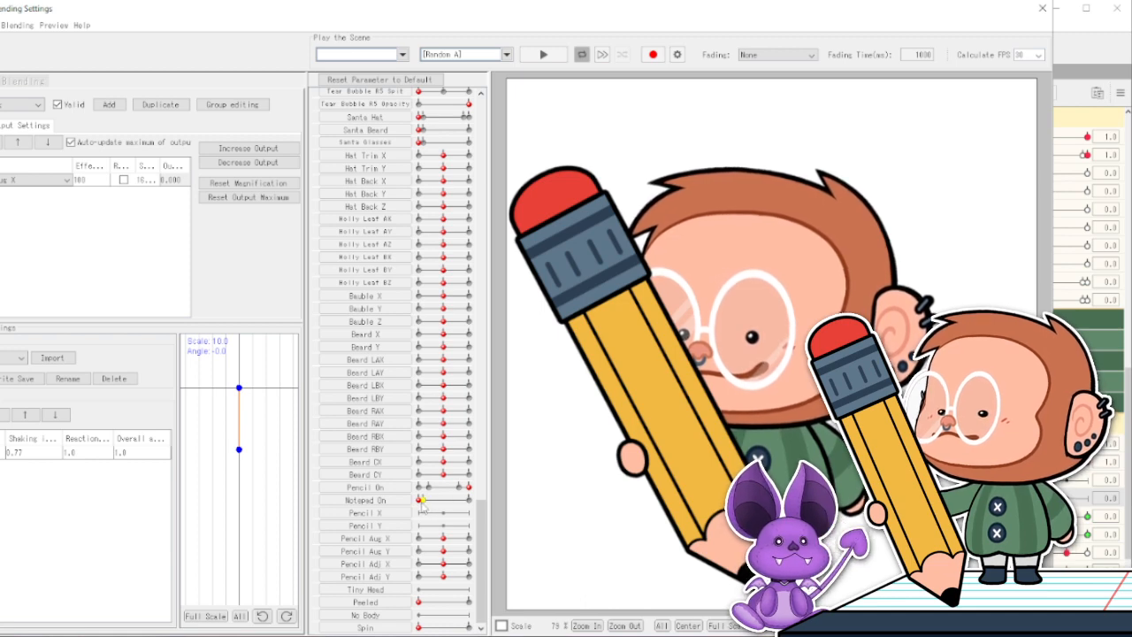
pyautogui.click(430, 501)
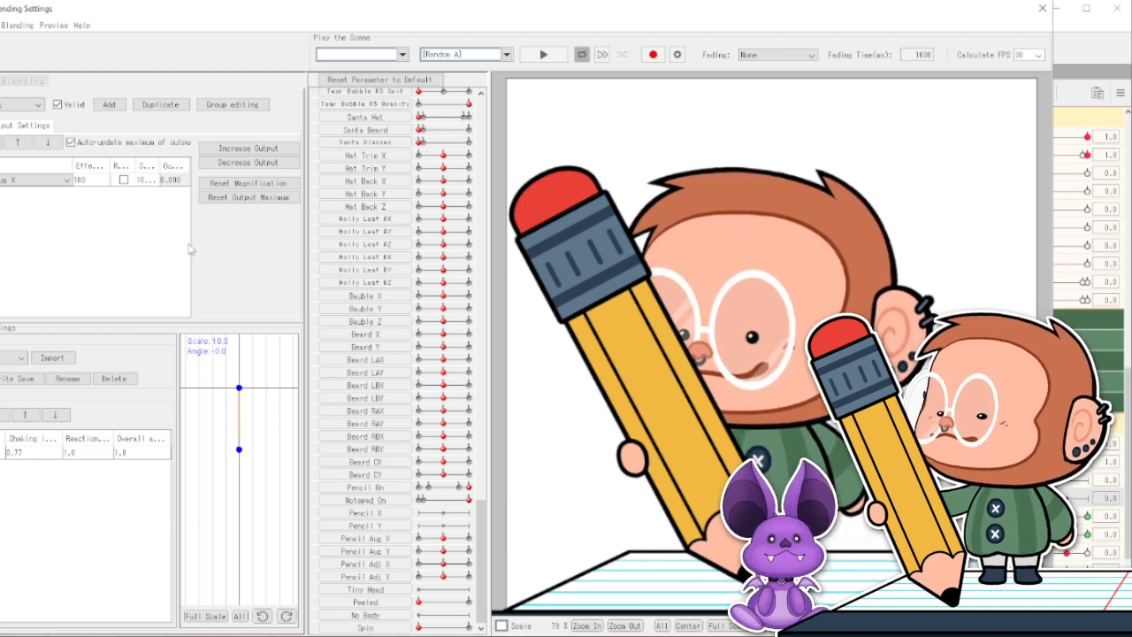
# Change the group's second input from Pencil Aug X to Pencil X and test the pencil's motion in the preview.
pyautogui.click(2, 127)
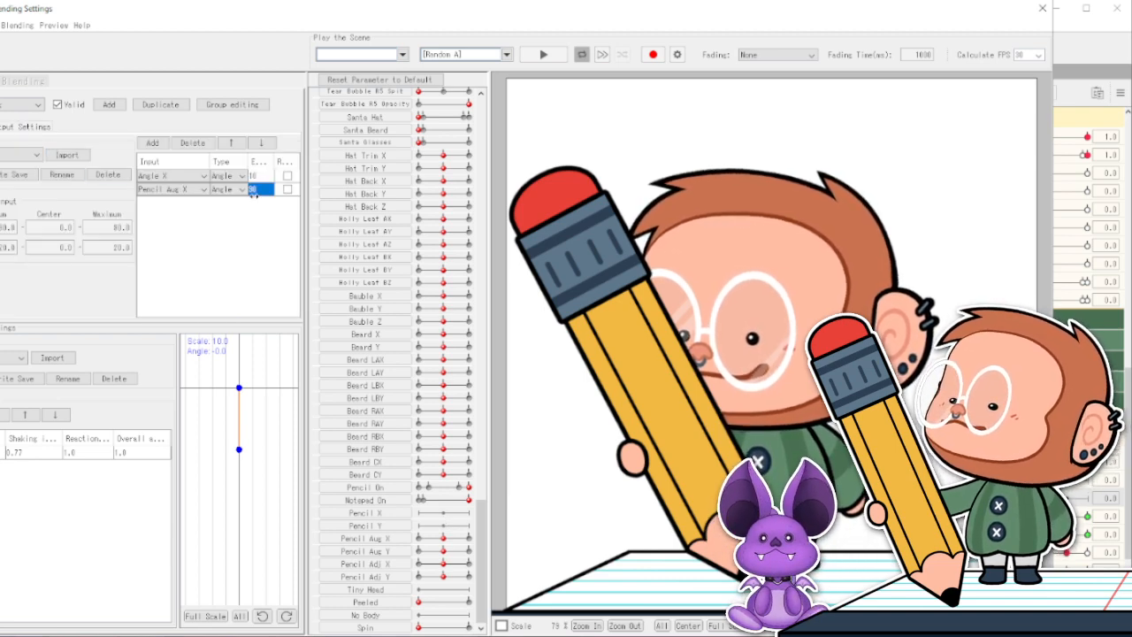
pyautogui.click(187, 176)
pyautogui.click(182, 197)
pyautogui.click(182, 190)
pyautogui.click(183, 178)
pyautogui.click(184, 177)
pyautogui.click(185, 186)
pyautogui.click(190, 190)
pyautogui.moveTo(204, 214); pyautogui.dragTo(207, 257)
pyautogui.scroll(-10, 183, 250)
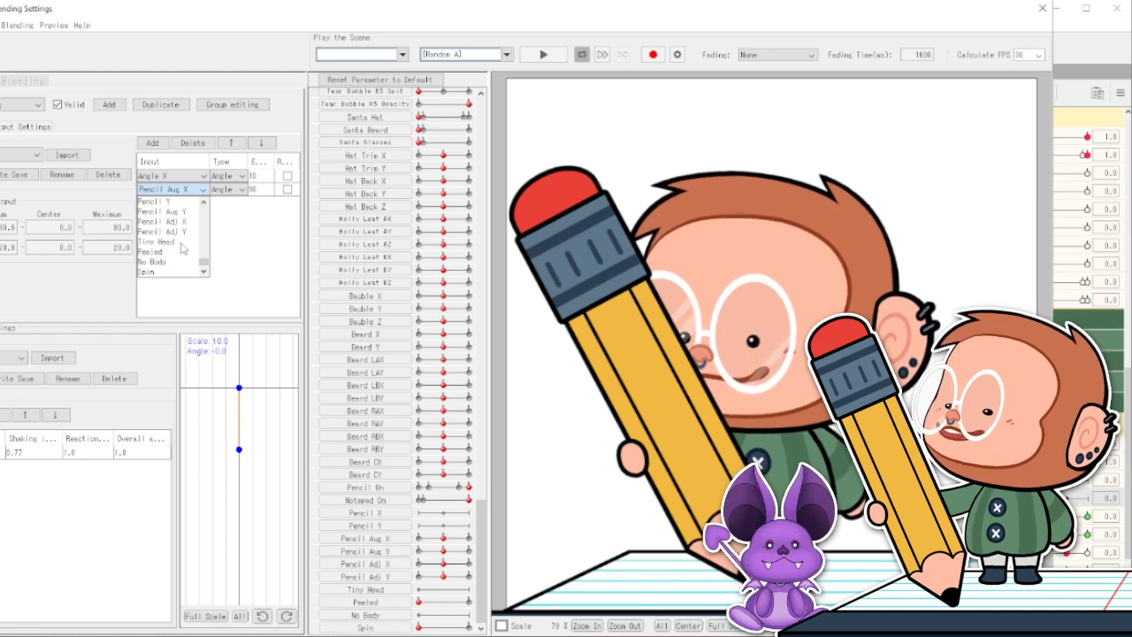
pyautogui.click(159, 262)
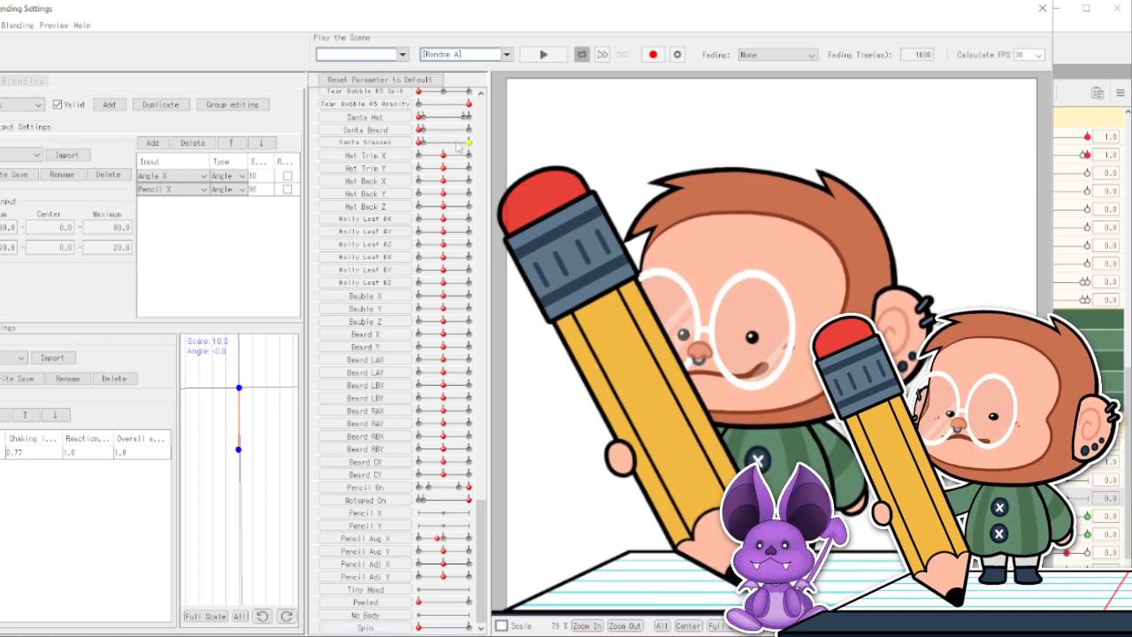
pyautogui.moveTo(453, 518)
pyautogui.mouseDown()
pyautogui.moveTo(441, 519)
pyautogui.moveTo(475, 511)
pyautogui.moveTo(444, 524)
pyautogui.mouseUp()
pyautogui.click(408, 526)
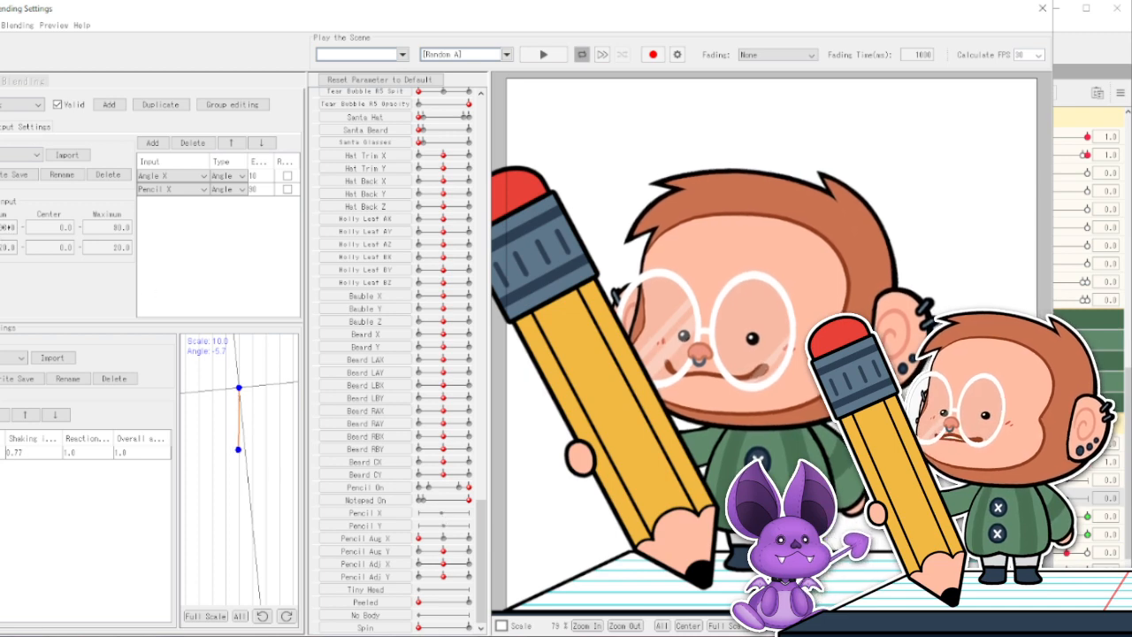
# Set the first input range's minimum to -10 and maximum to 10, then test Pencil X in the preview.
pyautogui.press('Return')
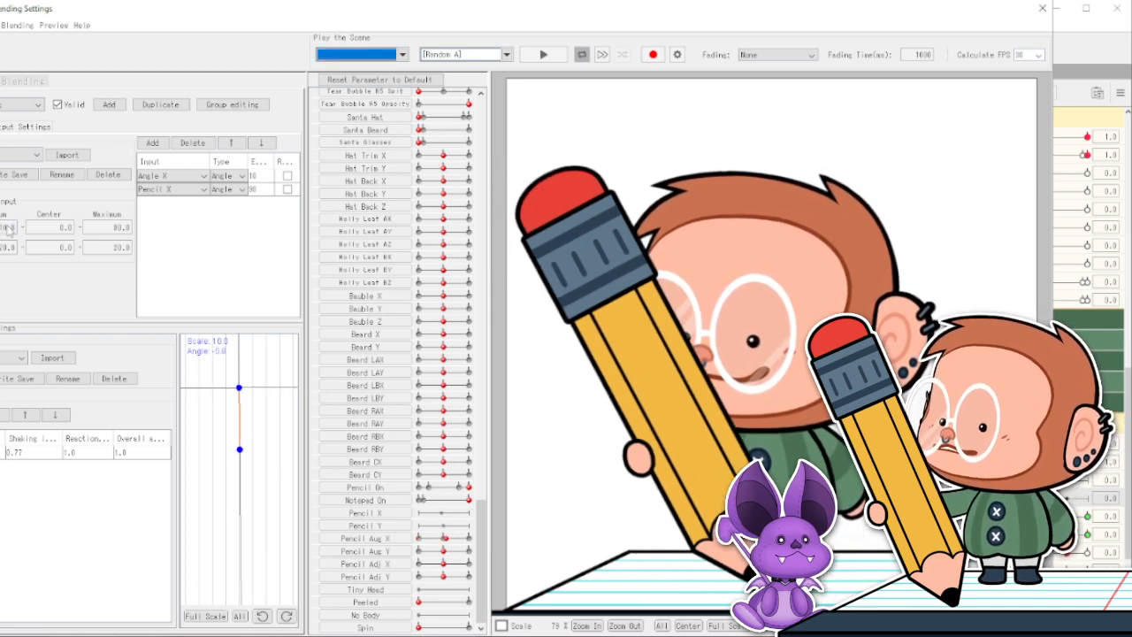
pyautogui.click(111, 226)
pyautogui.write('1')
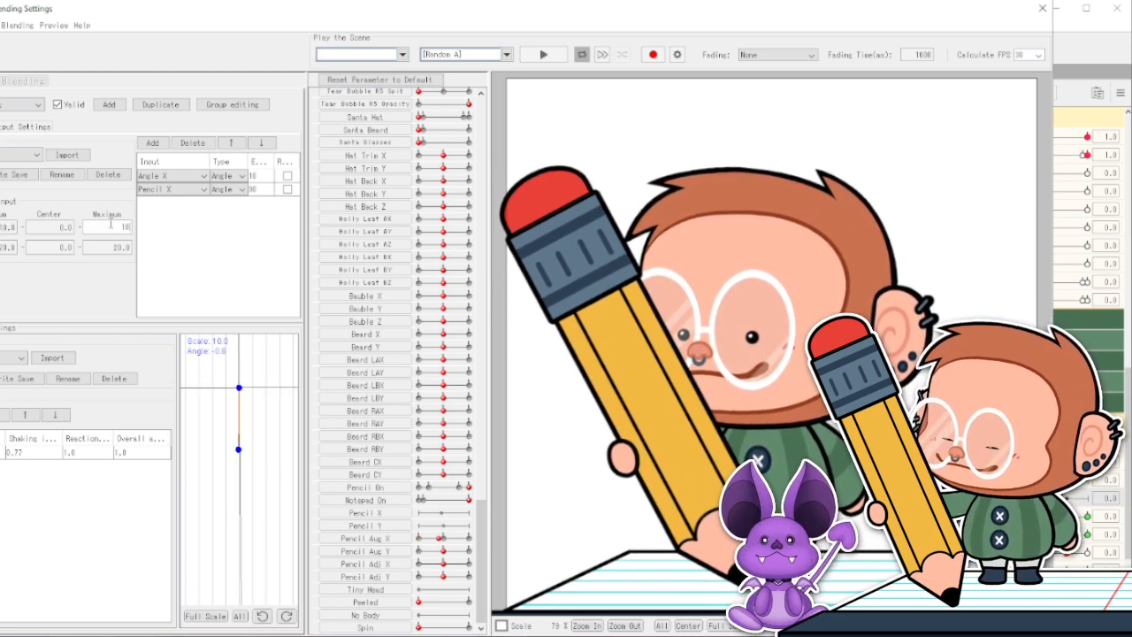
pyautogui.write('0')
pyautogui.press('Return')
pyautogui.moveTo(443, 514)
pyautogui.mouseDown()
pyautogui.moveTo(414, 517)
pyautogui.moveTo(486, 515)
pyautogui.moveTo(410, 521)
pyautogui.moveTo(507, 512)
pyautogui.moveTo(404, 515)
pyautogui.moveTo(492, 511)
pyautogui.moveTo(431, 503)
pyautogui.moveTo(459, 483)
pyautogui.mouseUp()
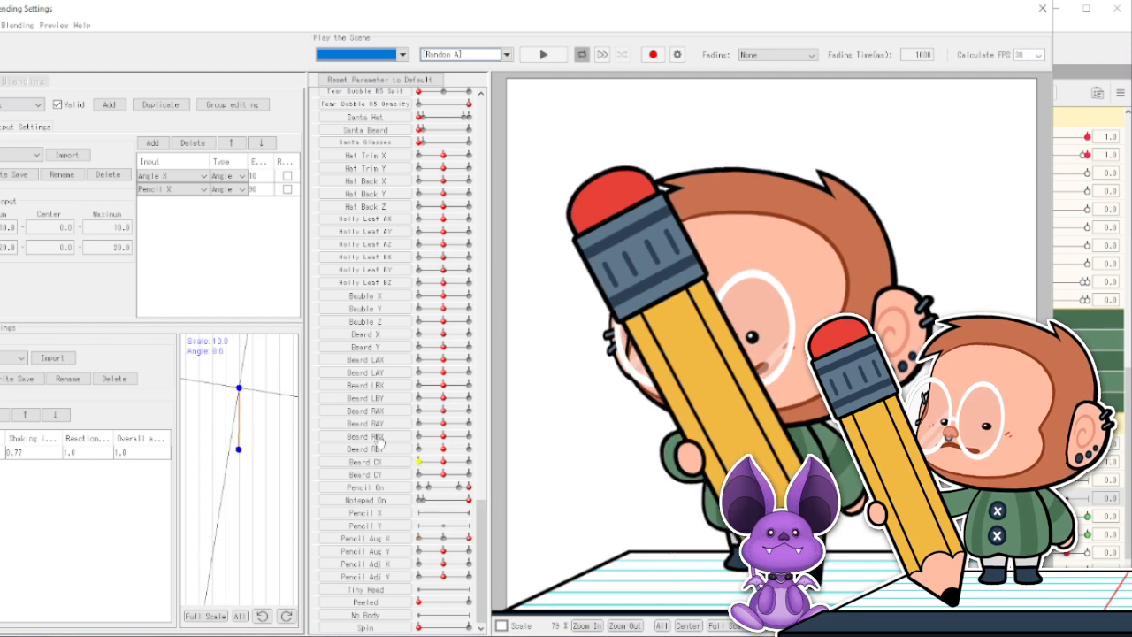
# Set the second input range's minimum to -10 and maximum to 10.
pyautogui.click(5, 251)
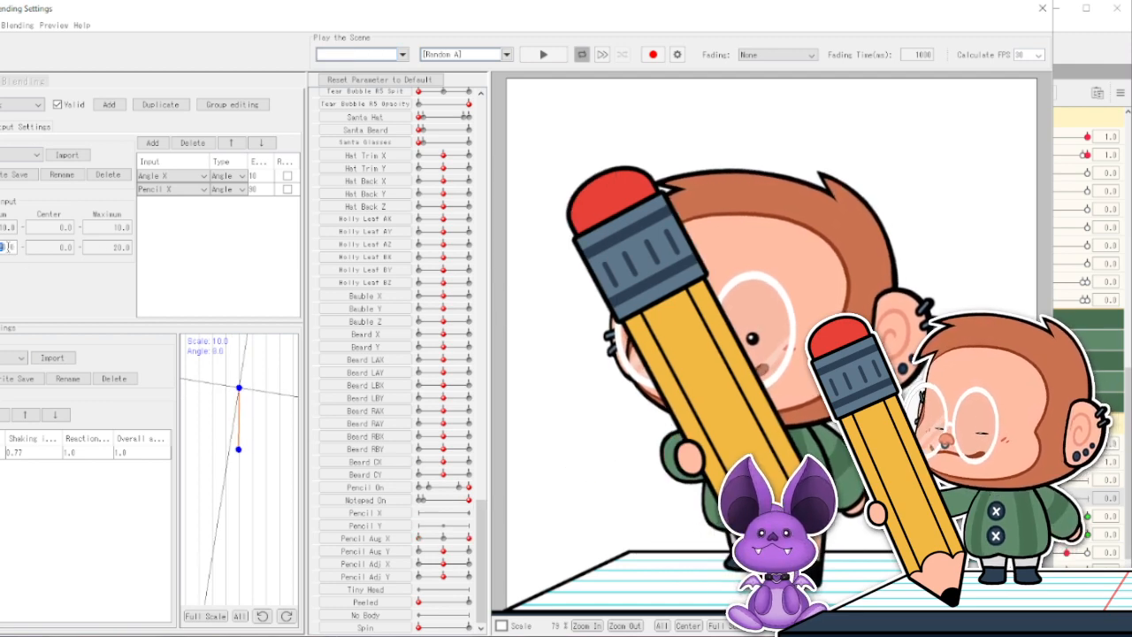
pyautogui.write('-10')
pyautogui.press('Return')
pyautogui.click(101, 247)
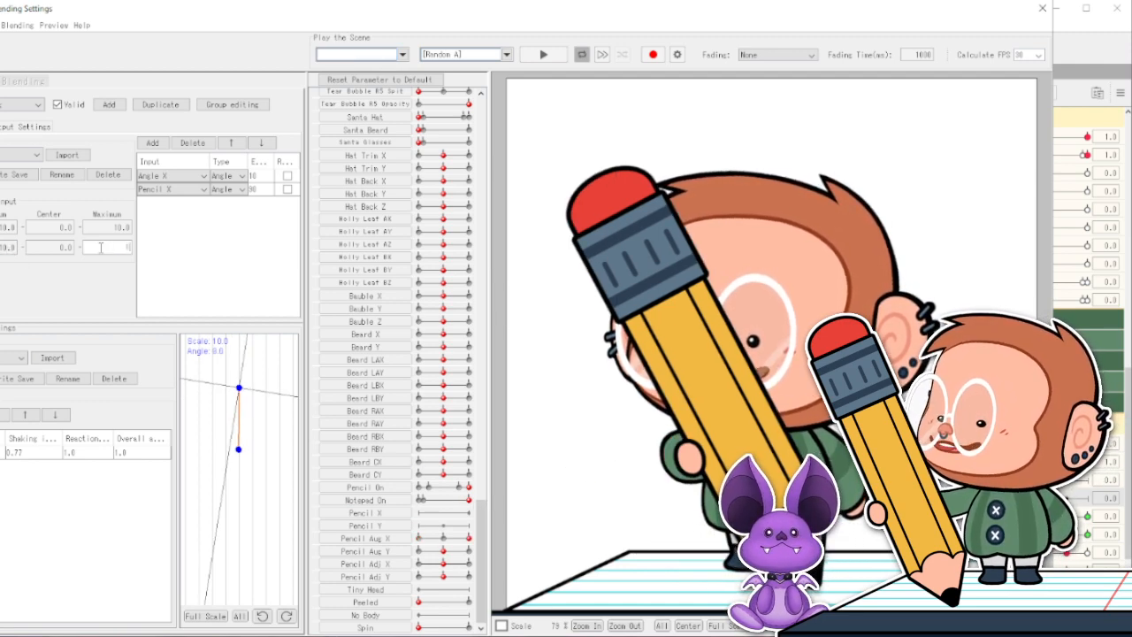
pyautogui.write('10')
pyautogui.press('Return')
# Decrease the Pencil Aug X output magnification to fit the parameter range.
pyautogui.click(27, 126)
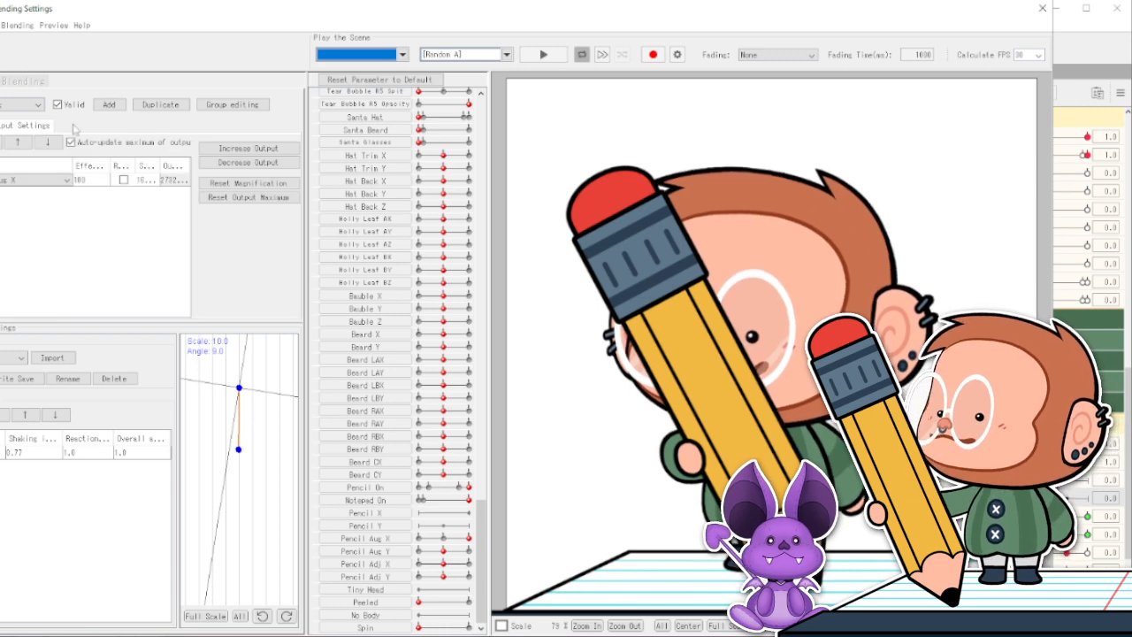
pyautogui.click(272, 162)
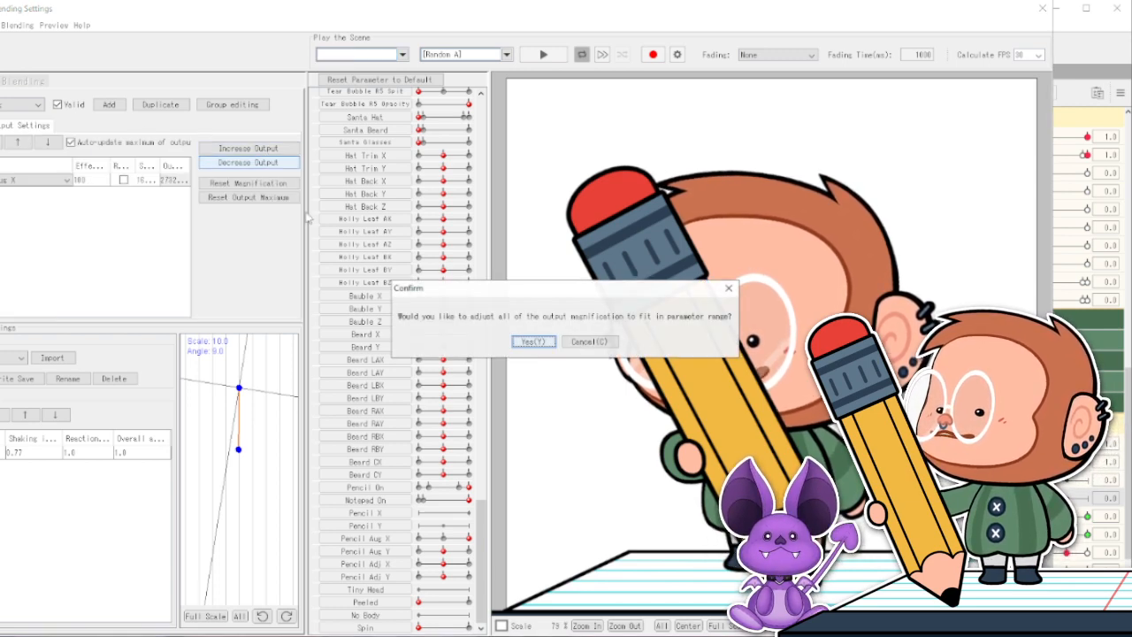
pyautogui.click(541, 347)
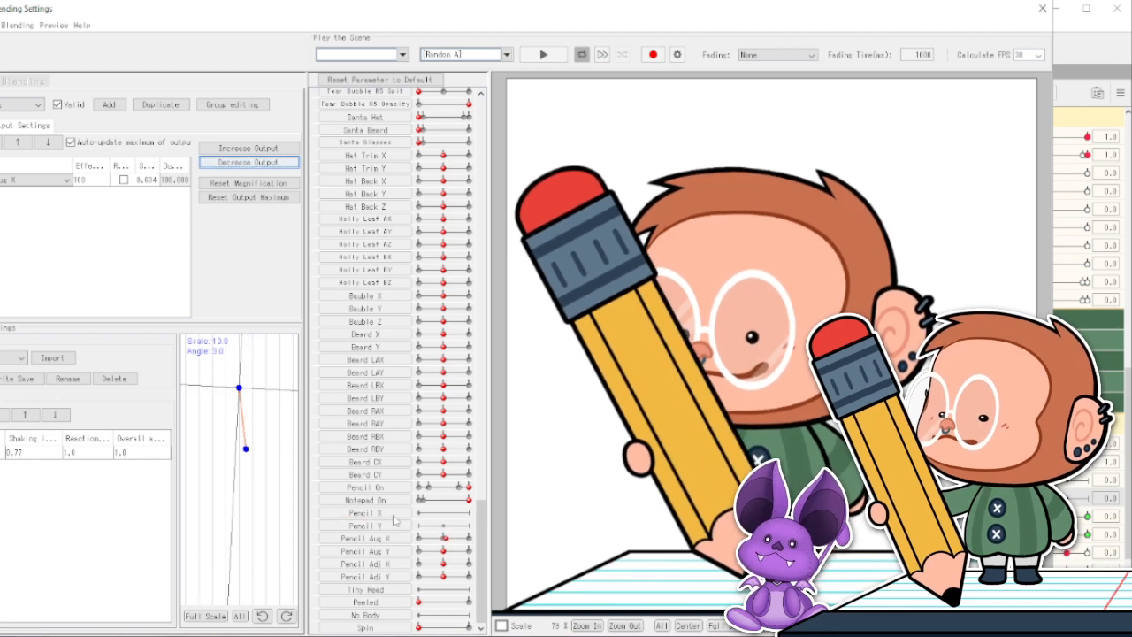
# Restore the original input ranges and refit the Pencil Aug X output magnification to its parameter range.
pyautogui.click(4, 129)
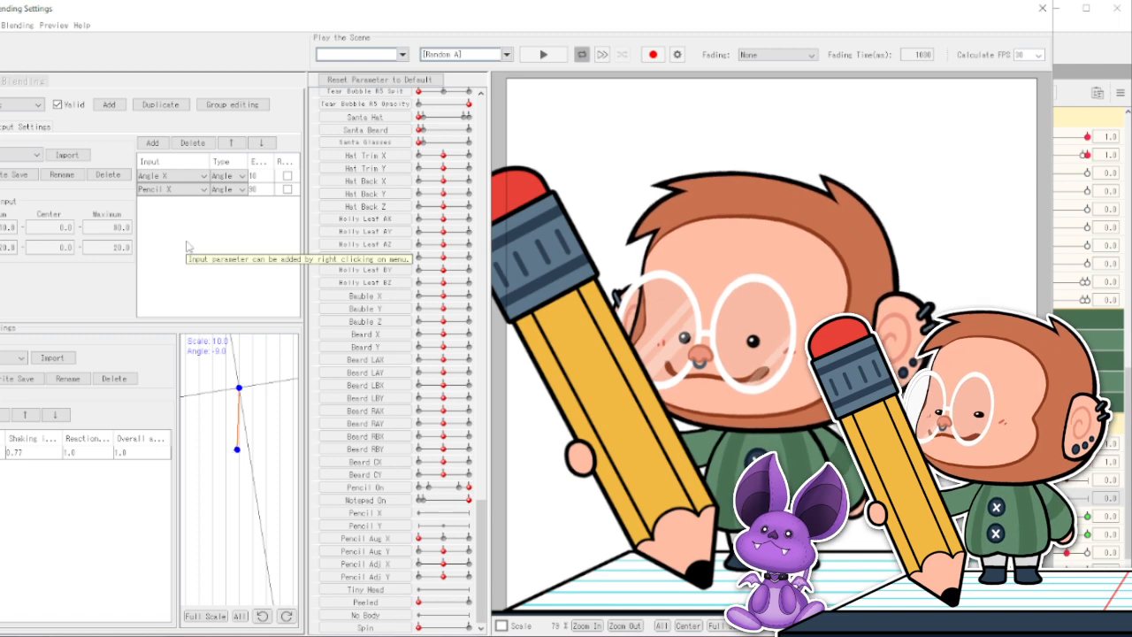
pyautogui.click(21, 130)
pyautogui.click(266, 164)
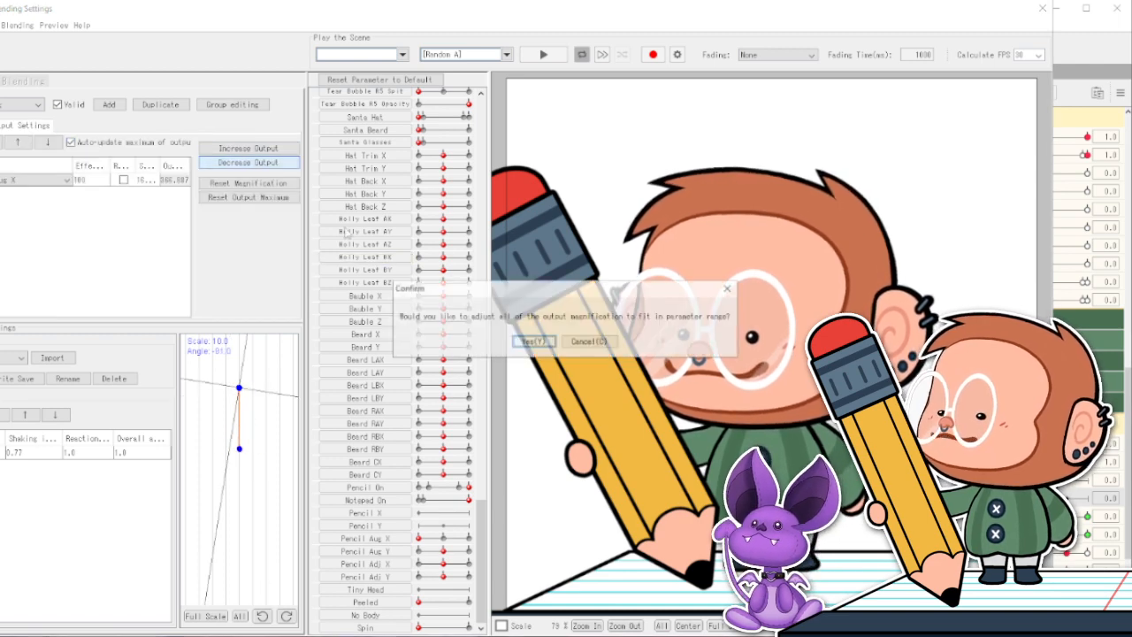
pyautogui.click(534, 342)
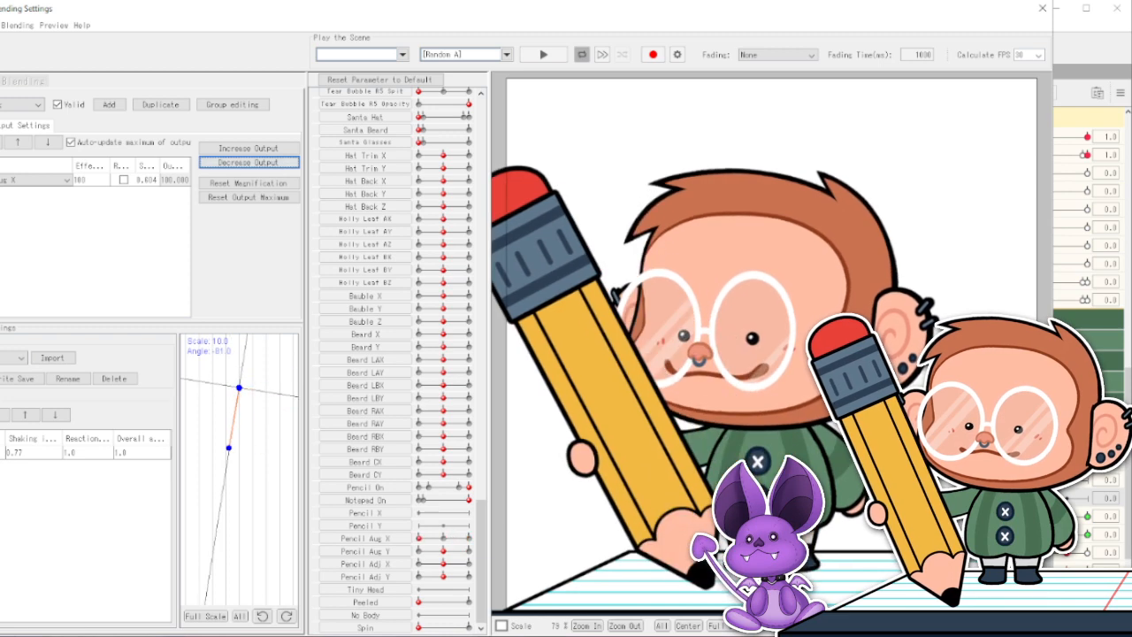
# Duplicate the Pencil X Aug physics group under the name Pencil Y Aug.
pyautogui.click(22, 104)
pyautogui.click(22, 126)
pyautogui.click(160, 104)
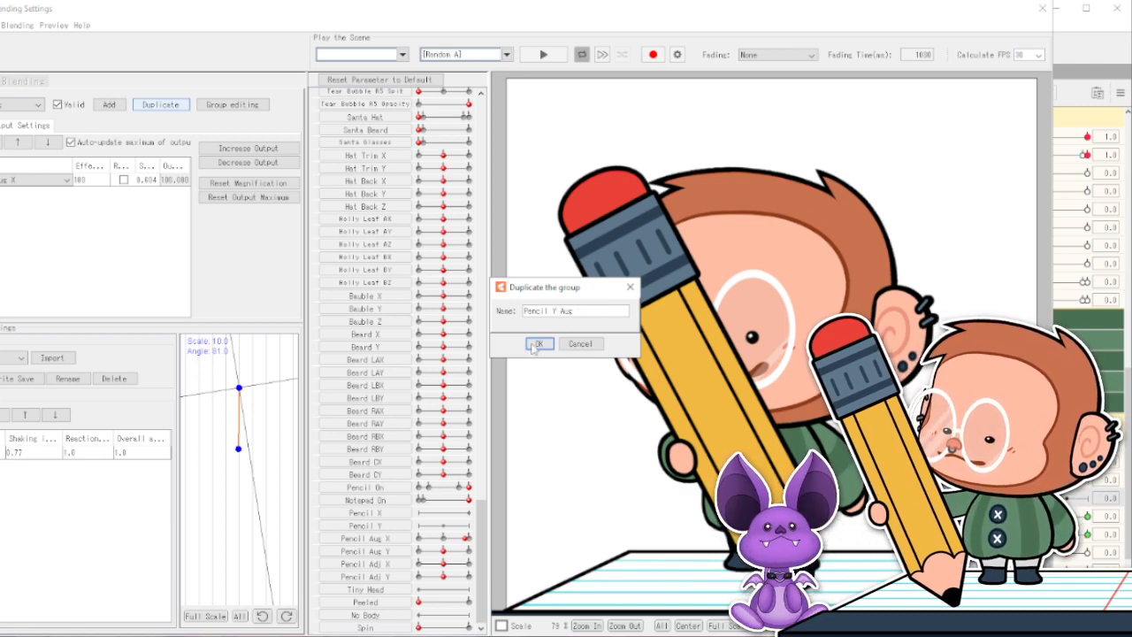
pyautogui.click(538, 344)
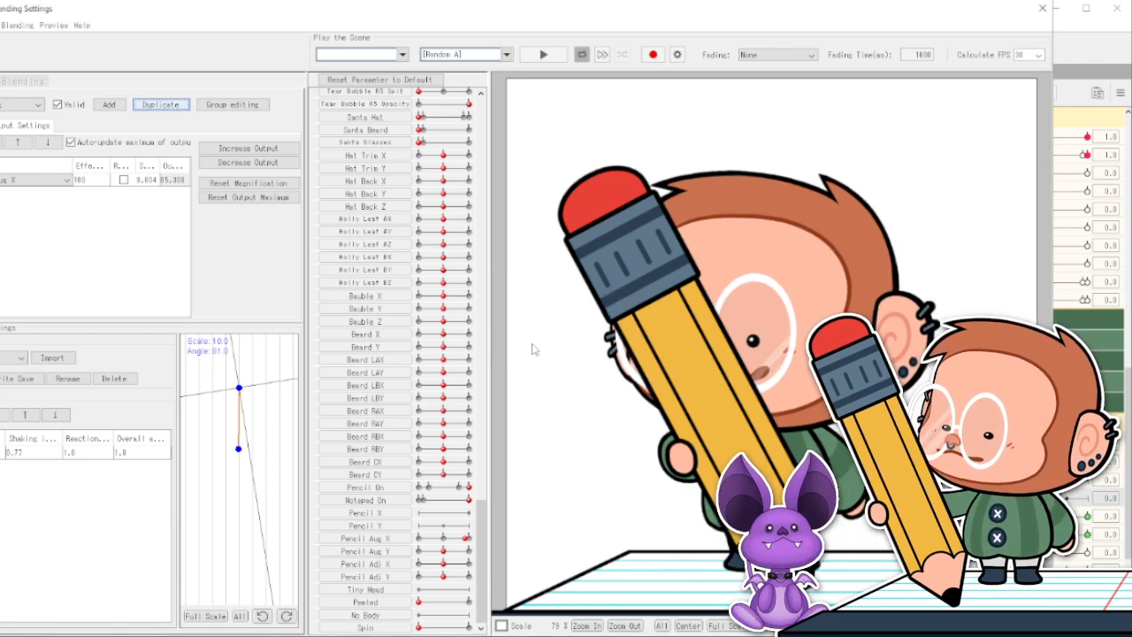
# Set the output parameter of the Pencil Y Aug group to Pencil Aug Y.
pyautogui.click(35, 180)
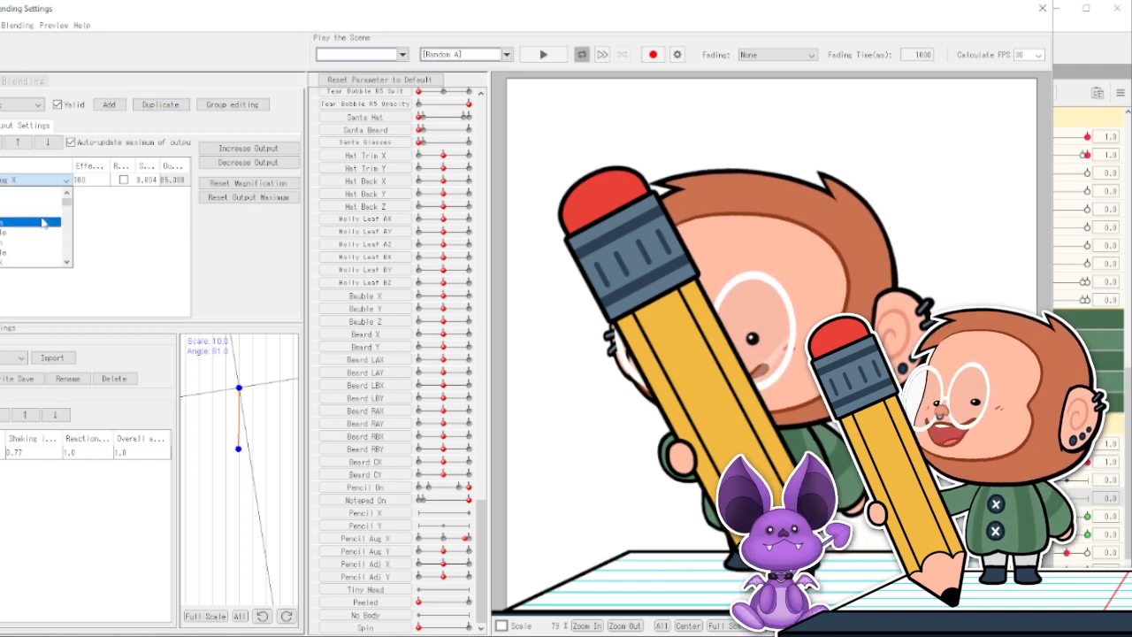
pyautogui.scroll(-3, 40, 230)
pyautogui.scroll(-3, 36, 244)
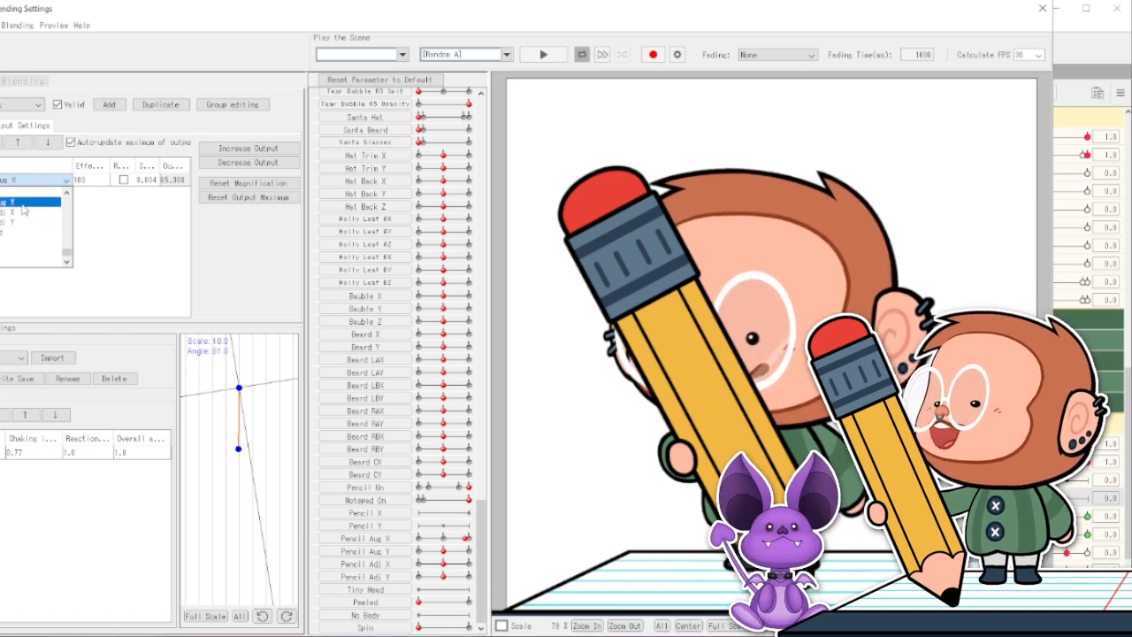
pyautogui.click(24, 204)
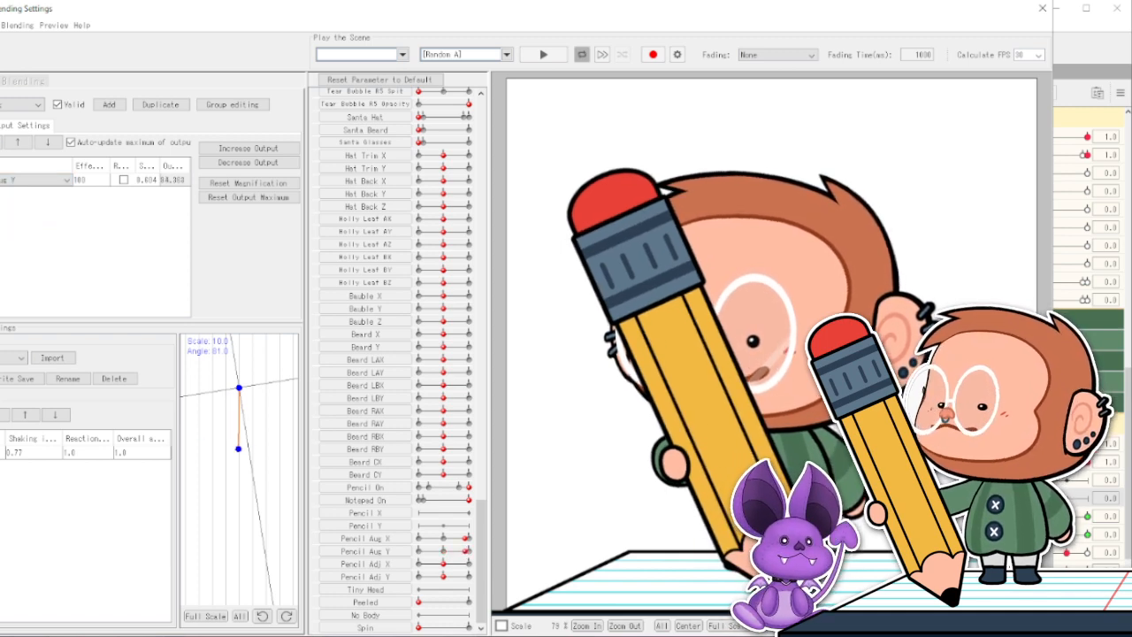
# Change the Pencil Y Aug group's inputs to Angle Y and Pencil Y.
pyautogui.click(0, 127)
pyautogui.click(182, 177)
pyautogui.click(183, 190)
pyautogui.click(184, 190)
pyautogui.scroll(-10, 189, 244)
pyautogui.scroll(-10, 189, 243)
pyautogui.scroll(-3, 189, 243)
pyautogui.scroll(12, 190, 243)
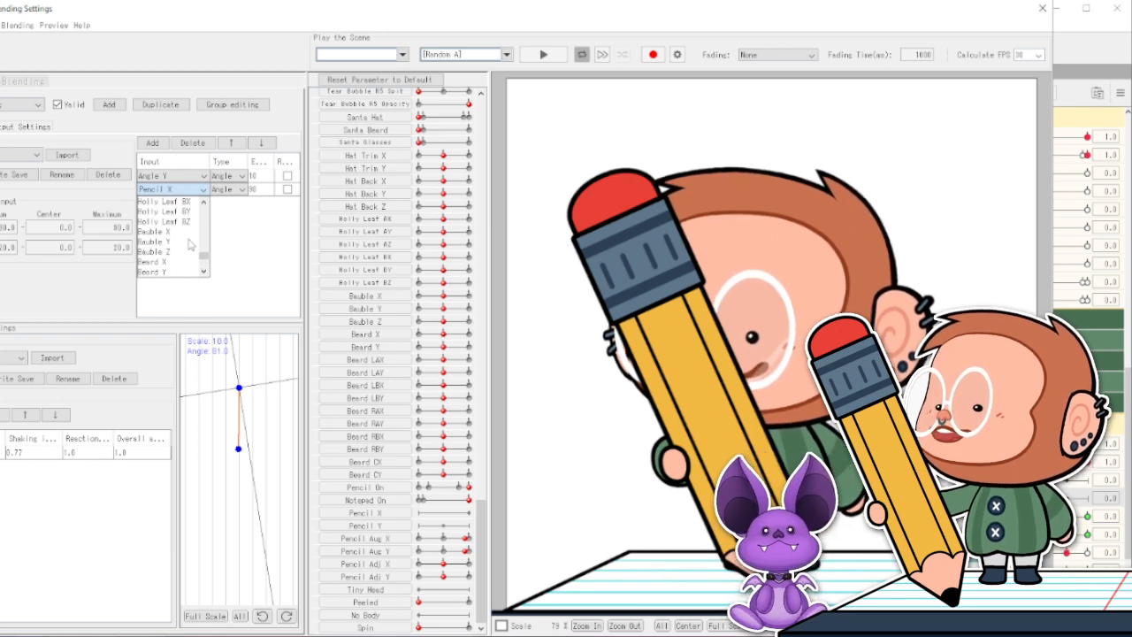
pyautogui.scroll(10, 190, 243)
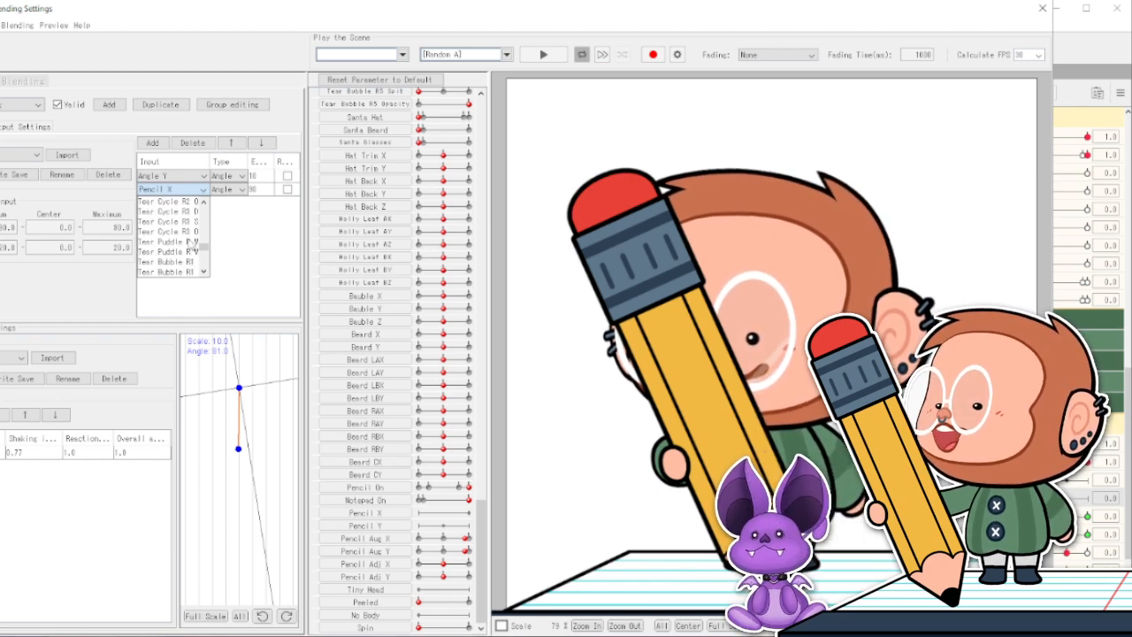
pyautogui.scroll(-8, 191, 244)
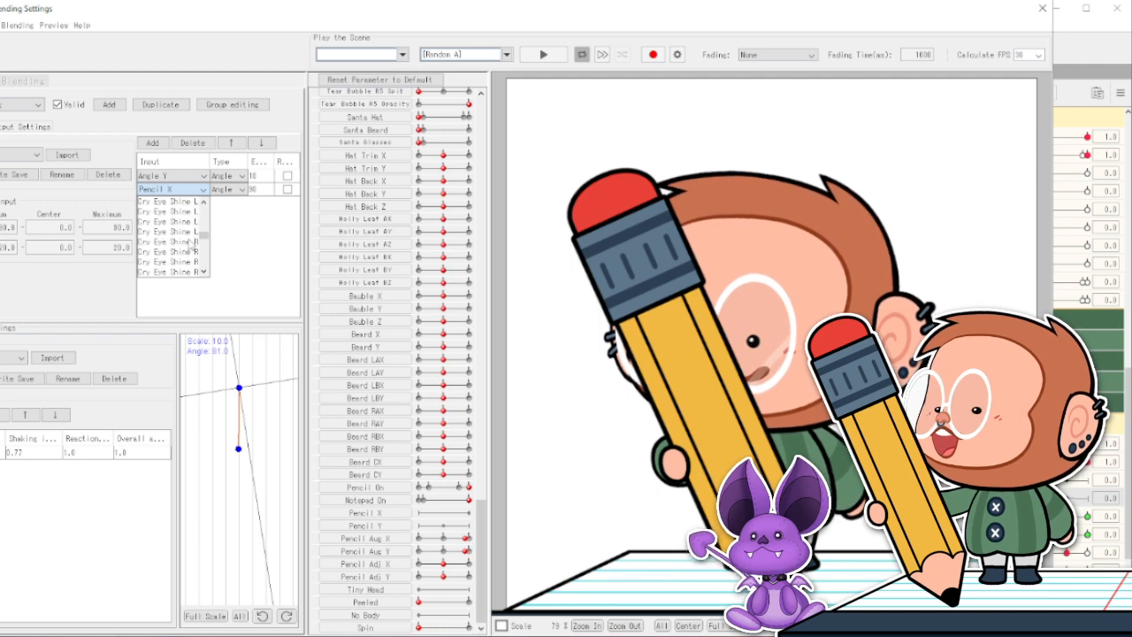
pyautogui.scroll(-5, 189, 243)
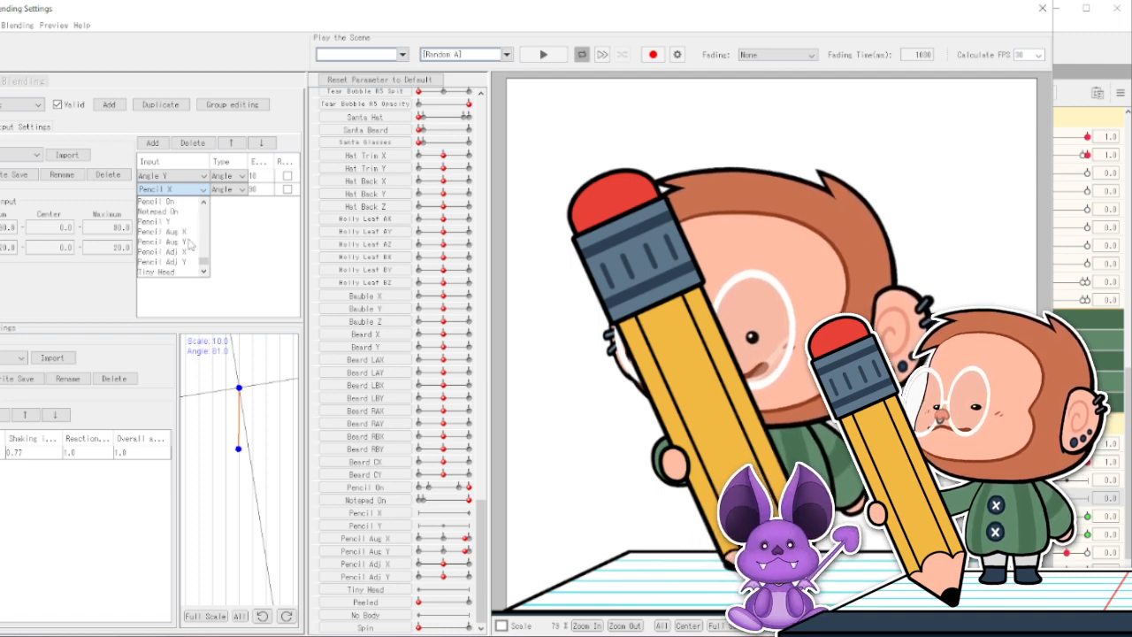
pyautogui.click(164, 221)
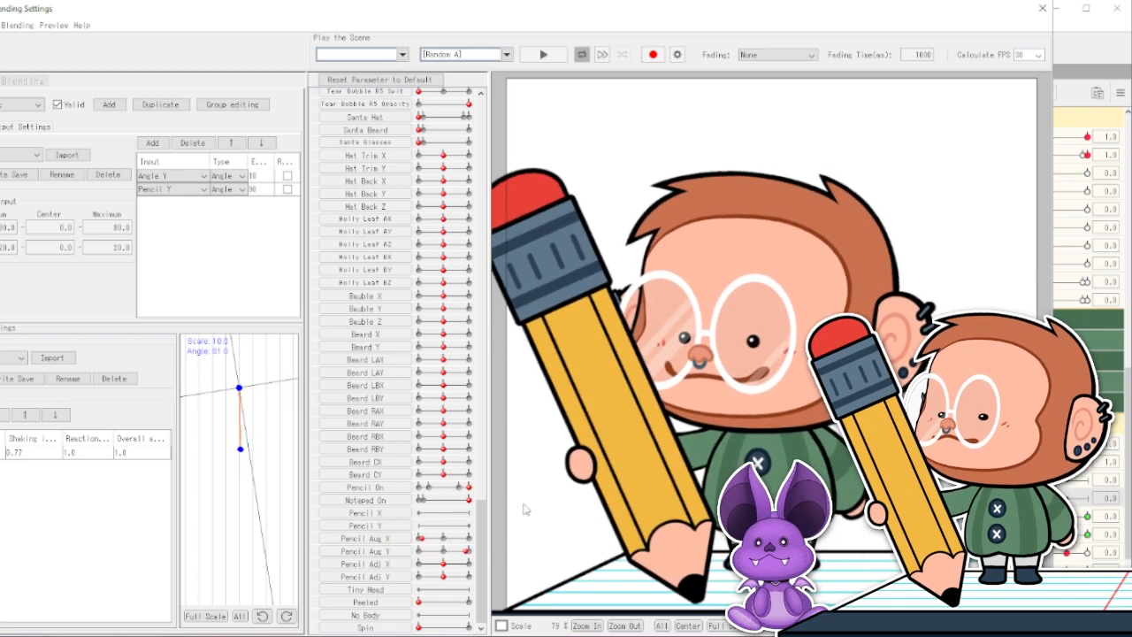
# Combine the Pencil X and Pencil Y sliders in the preview and test the pencil's motion on both axes.
pyautogui.click(315, 520)
pyautogui.moveTo(423, 545)
pyautogui.mouseDown()
pyautogui.moveTo(475, 541)
pyautogui.moveTo(351, 556)
pyautogui.moveTo(531, 529)
pyautogui.moveTo(496, 554)
pyautogui.moveTo(421, 552)
pyautogui.moveTo(408, 540)
pyautogui.moveTo(430, 555)
pyautogui.moveTo(371, 530)
pyautogui.moveTo(469, 533)
pyautogui.moveTo(463, 545)
pyautogui.moveTo(382, 537)
pyautogui.mouseUp()
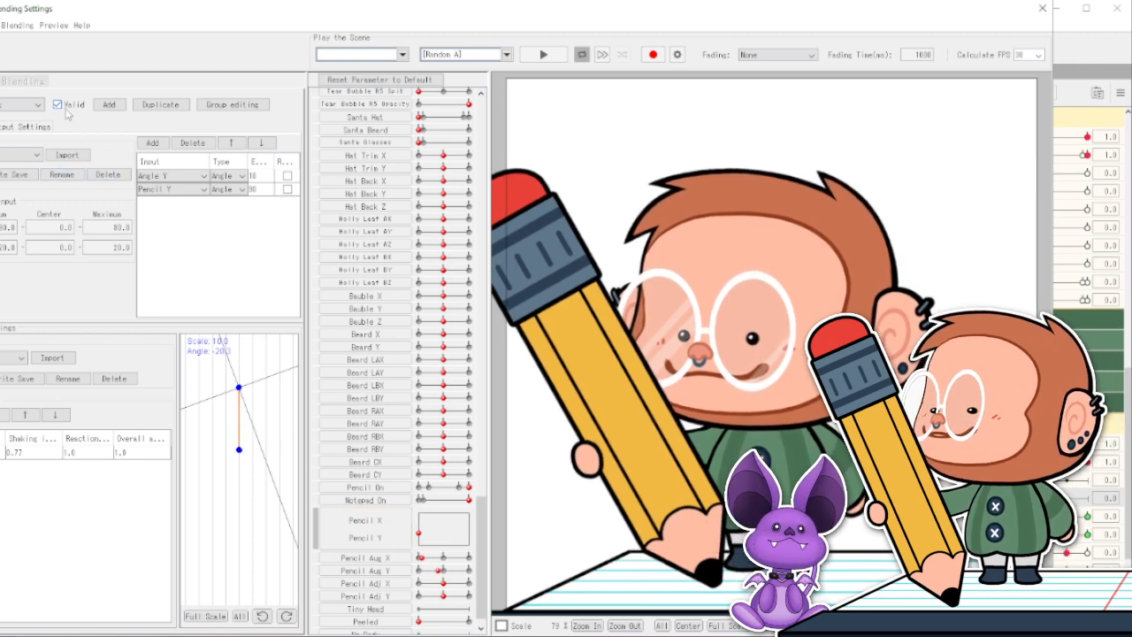
# Replace the Angle Y input of the Pencil Y Aug physics group with Head Y Aug.
pyautogui.click(16, 107)
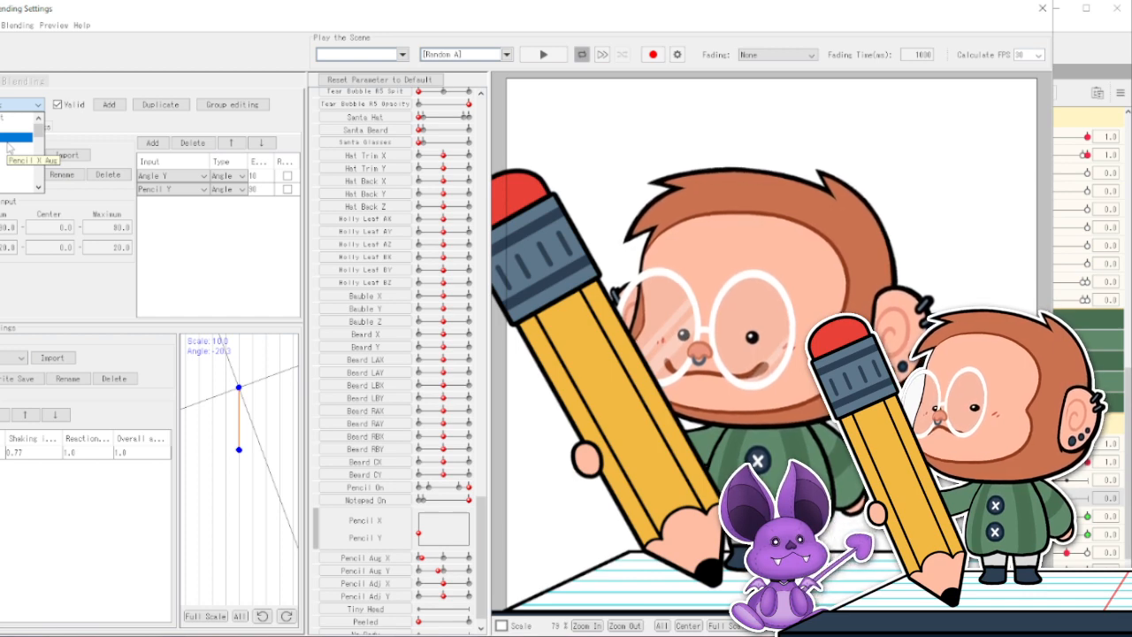
pyautogui.click(188, 182)
pyautogui.click(188, 177)
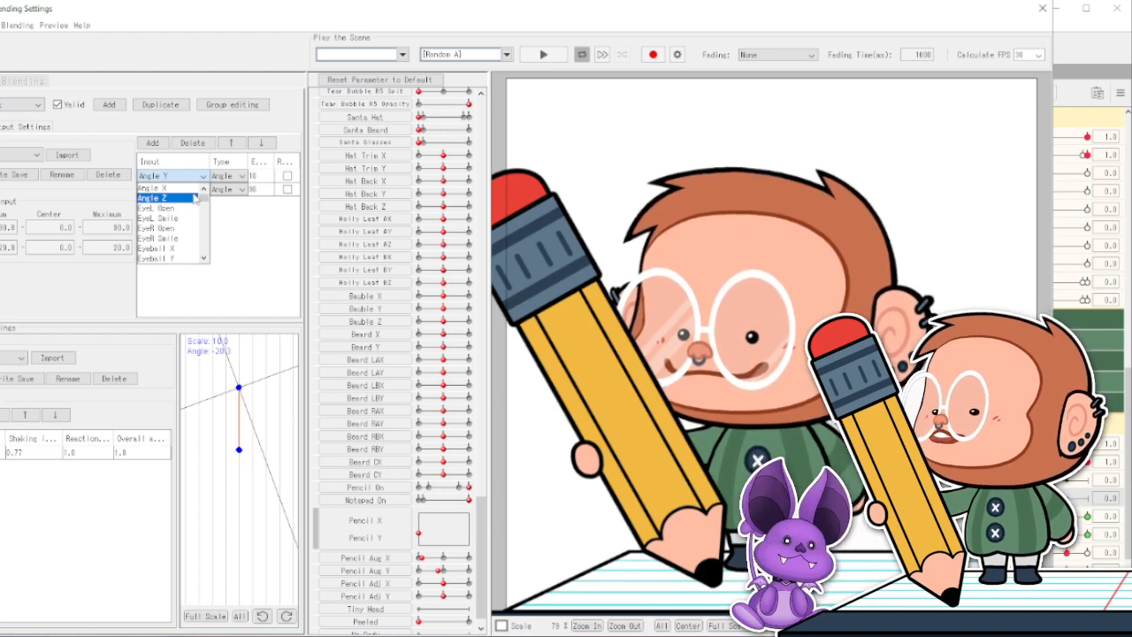
pyautogui.moveTo(481, 553); pyautogui.dragTo(494, 198)
pyautogui.moveTo(481, 573); pyautogui.dragTo(511, 119)
pyautogui.scroll(10, 467, 562)
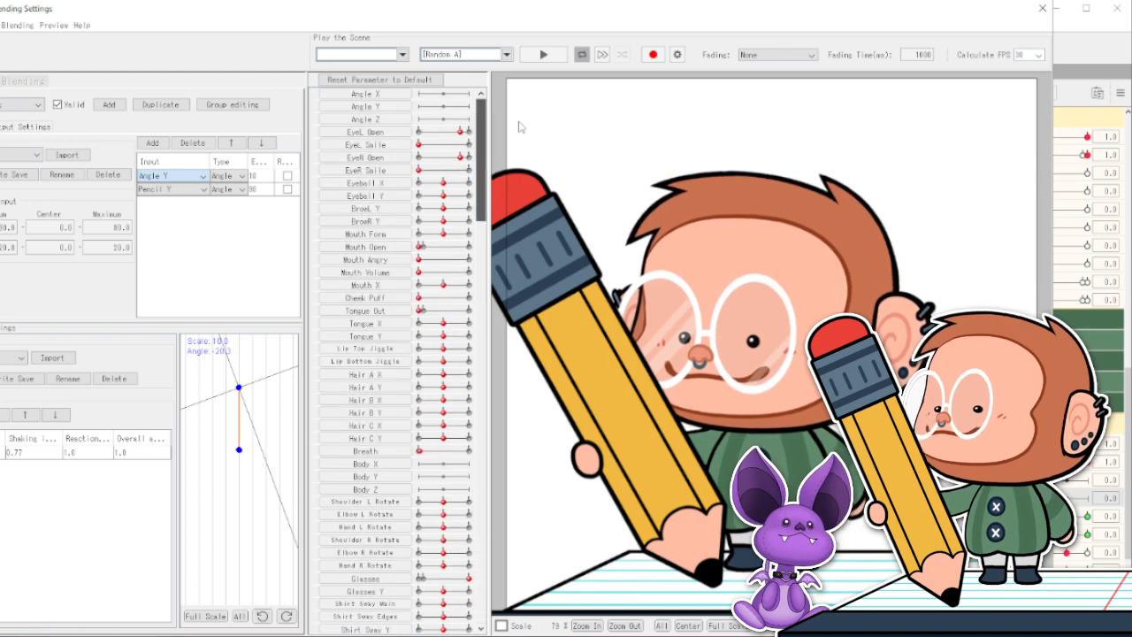
pyautogui.scroll(-12, 467, 562)
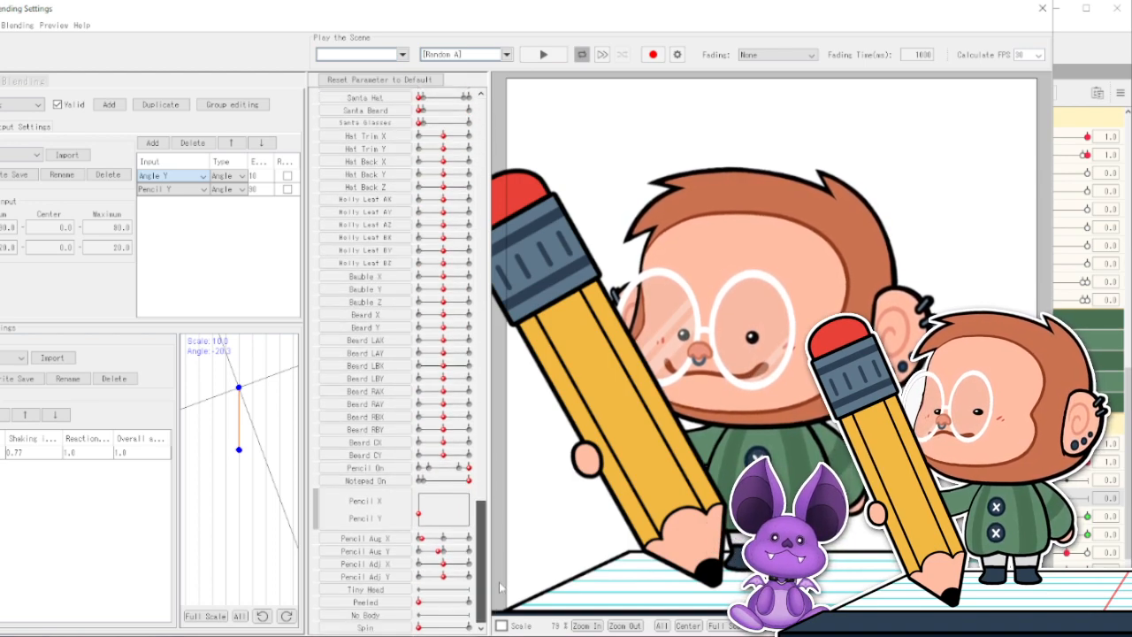
pyautogui.click(180, 177)
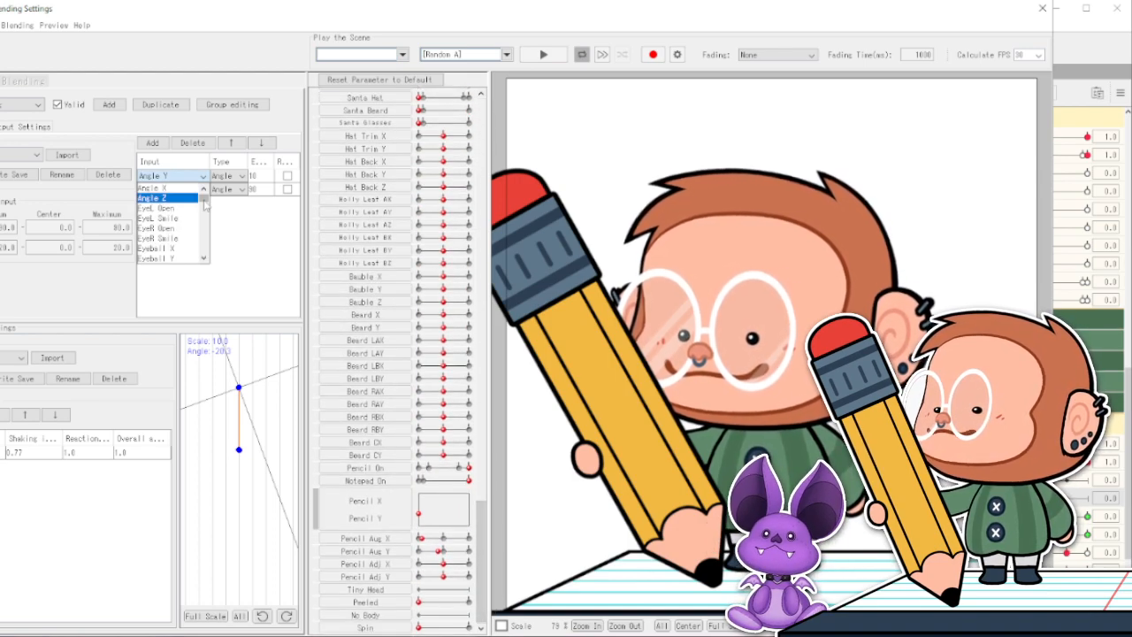
pyautogui.moveTo(204, 204); pyautogui.dragTo(215, 220)
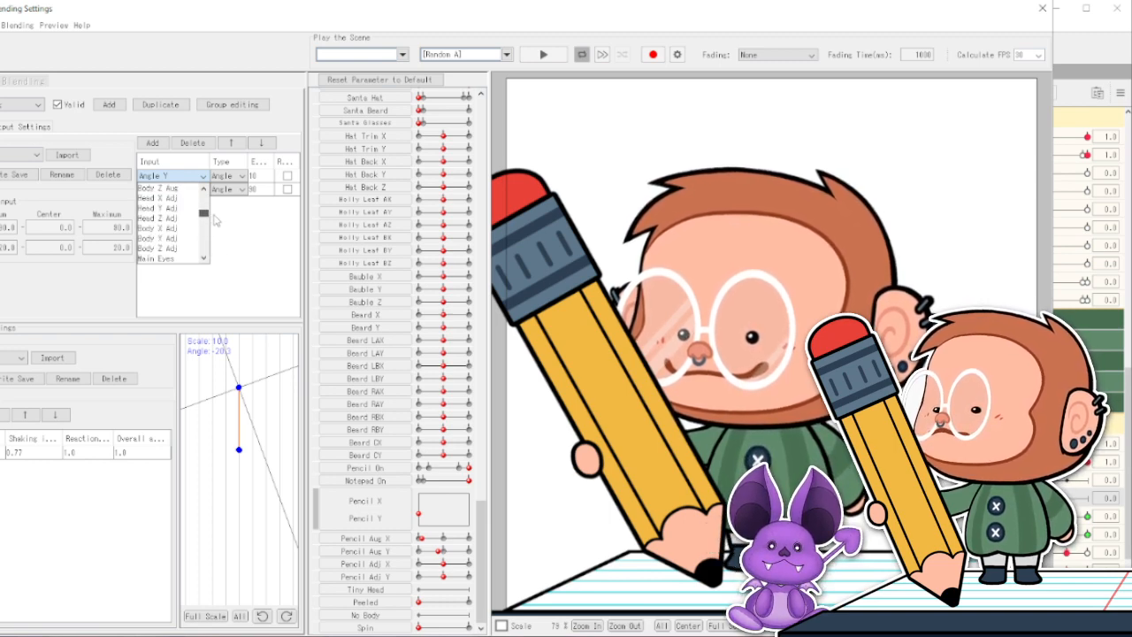
pyautogui.scroll(1, 183, 211)
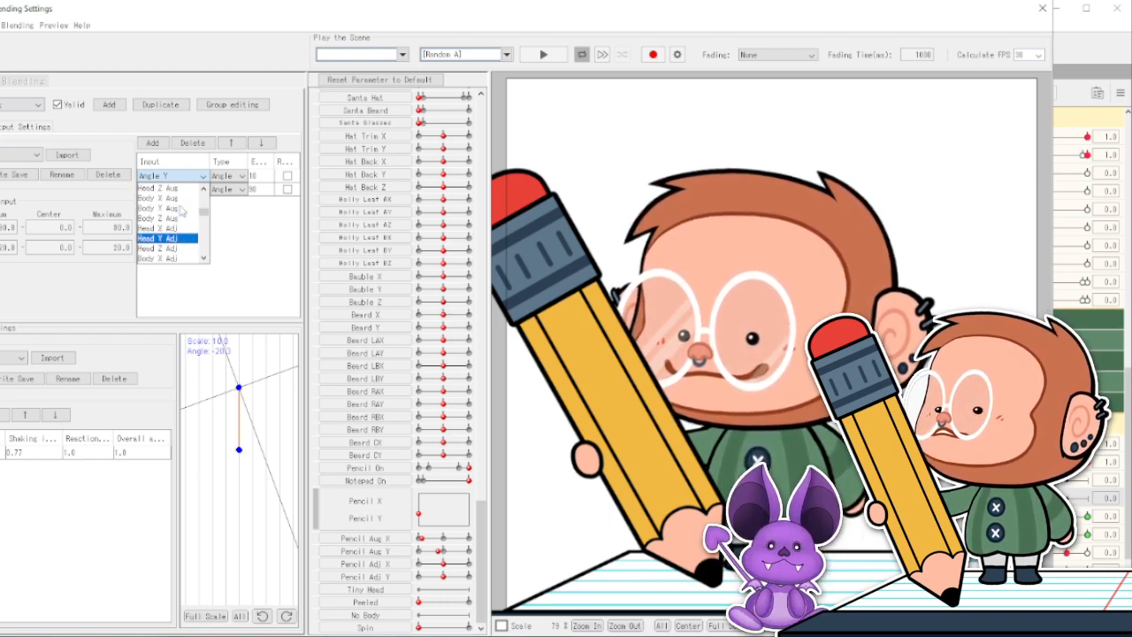
pyautogui.scroll(1, 183, 210)
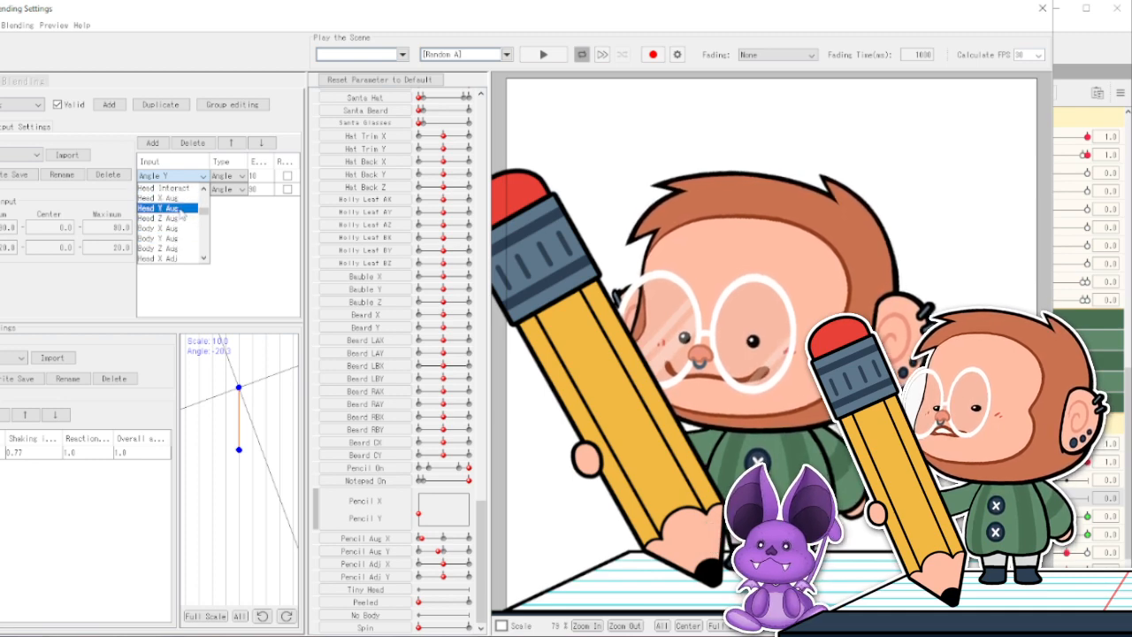
pyautogui.click(180, 209)
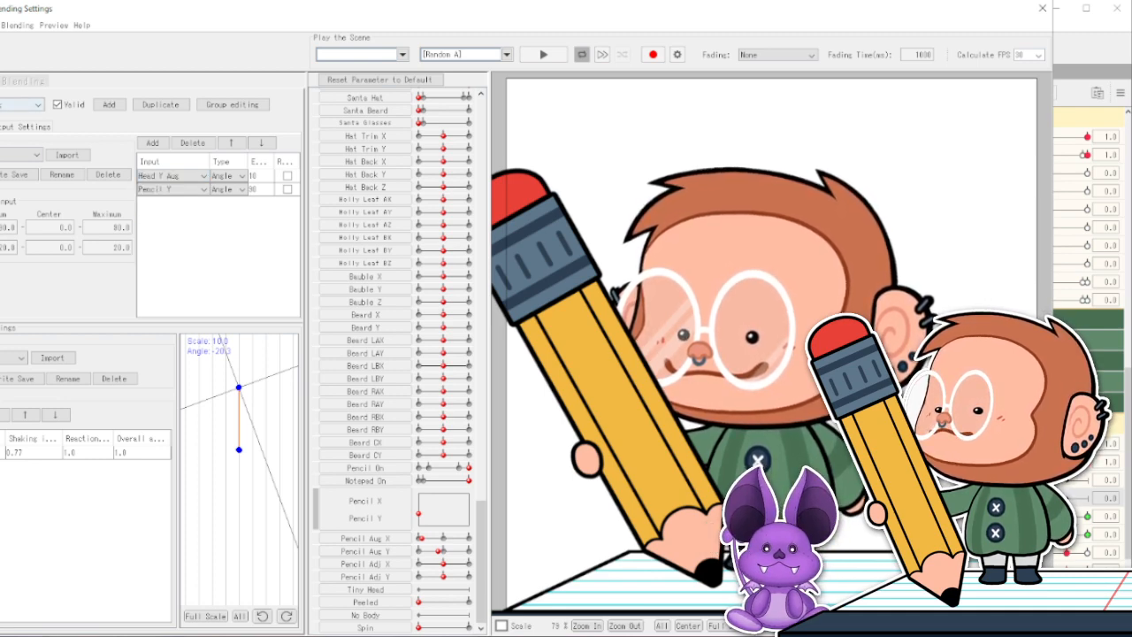
# Switch to the Pencil X Aug physics group and replace its Angle X input with Head X Aug.
pyautogui.click(28, 104)
pyautogui.moveTo(37, 132); pyautogui.dragTo(39, 164)
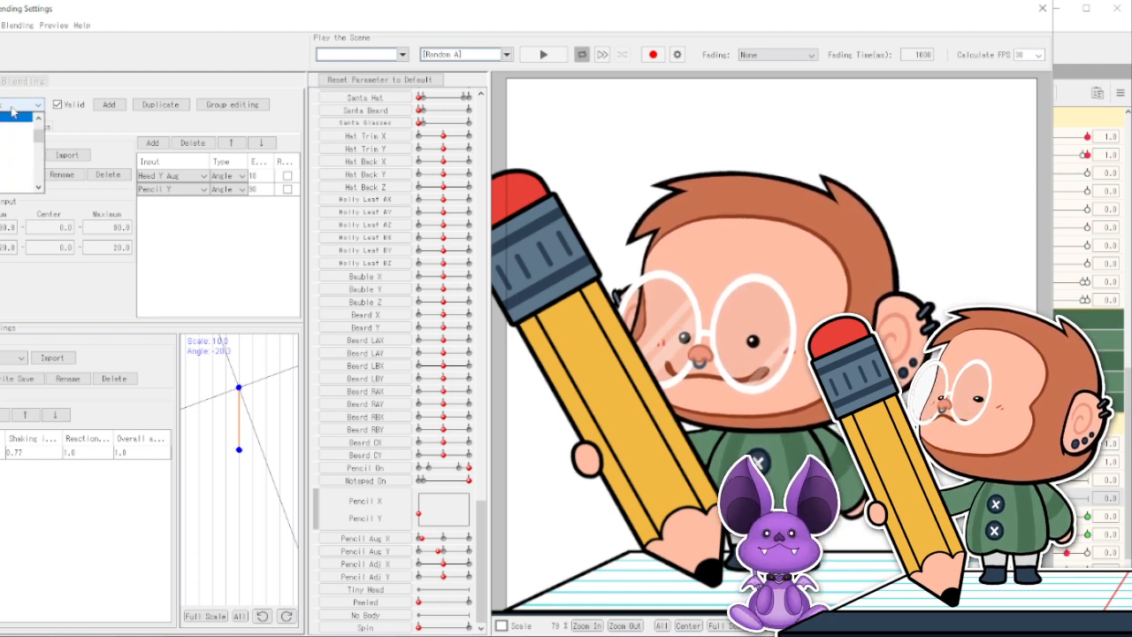
pyautogui.click(18, 146)
pyautogui.click(149, 178)
pyautogui.moveTo(204, 189)
pyautogui.mouseDown()
pyautogui.moveTo(213, 253)
pyautogui.moveTo(218, 216)
pyautogui.mouseUp()
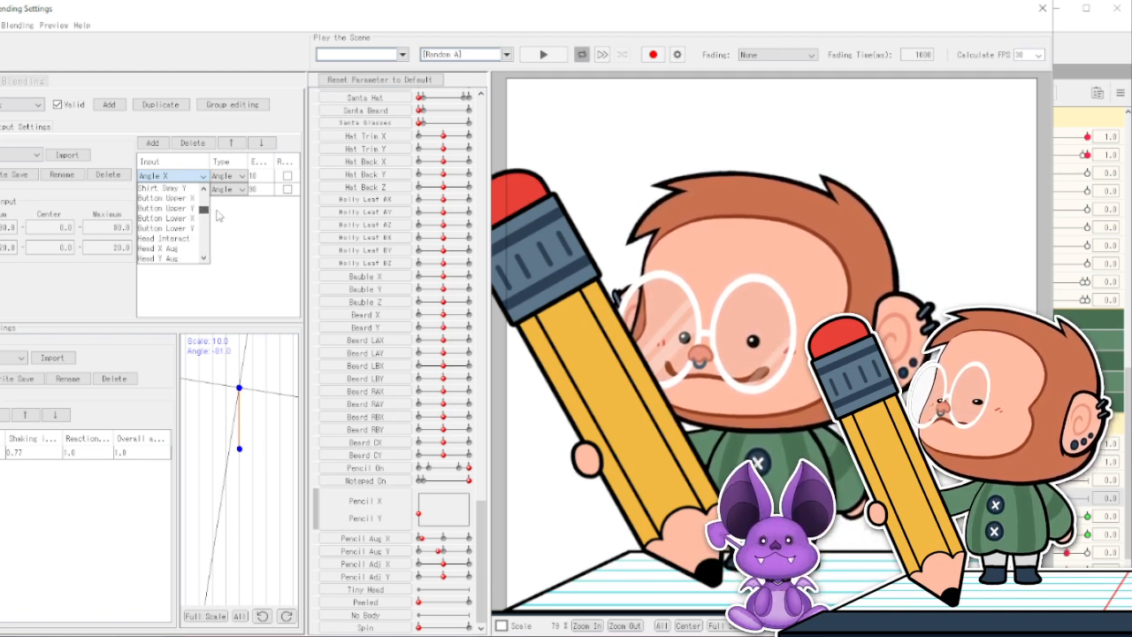
pyautogui.click(185, 249)
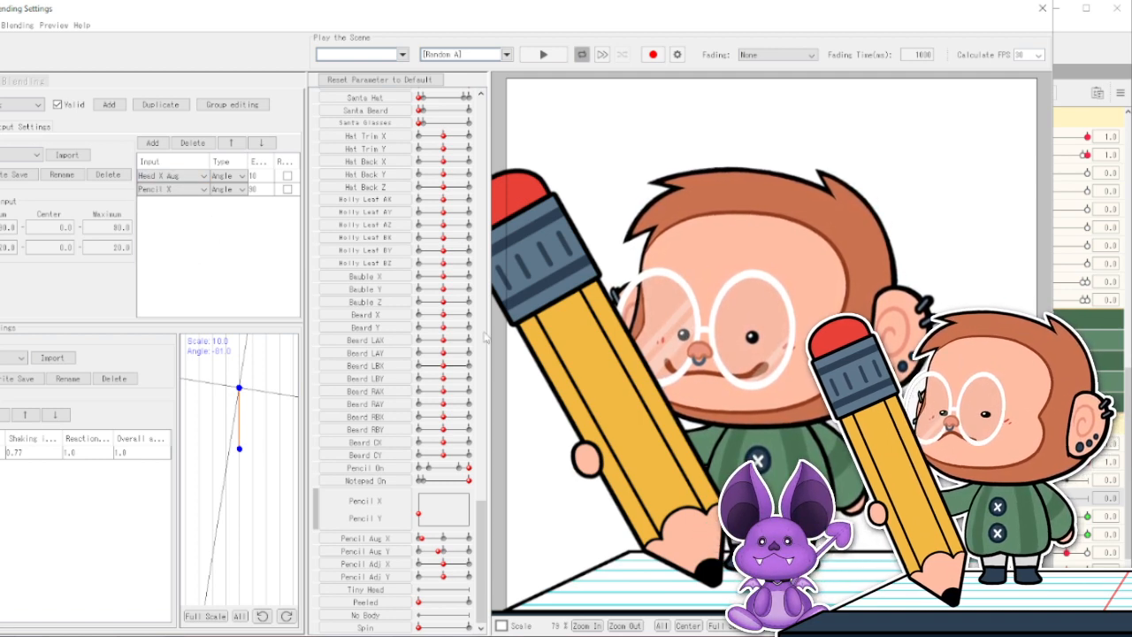
# Combine the Angle X and Angle Y preview sliders, test the pencil's response to head movement, reset the parameters and separate the sliders.
pyautogui.moveTo(480, 531); pyautogui.dragTo(480, 127)
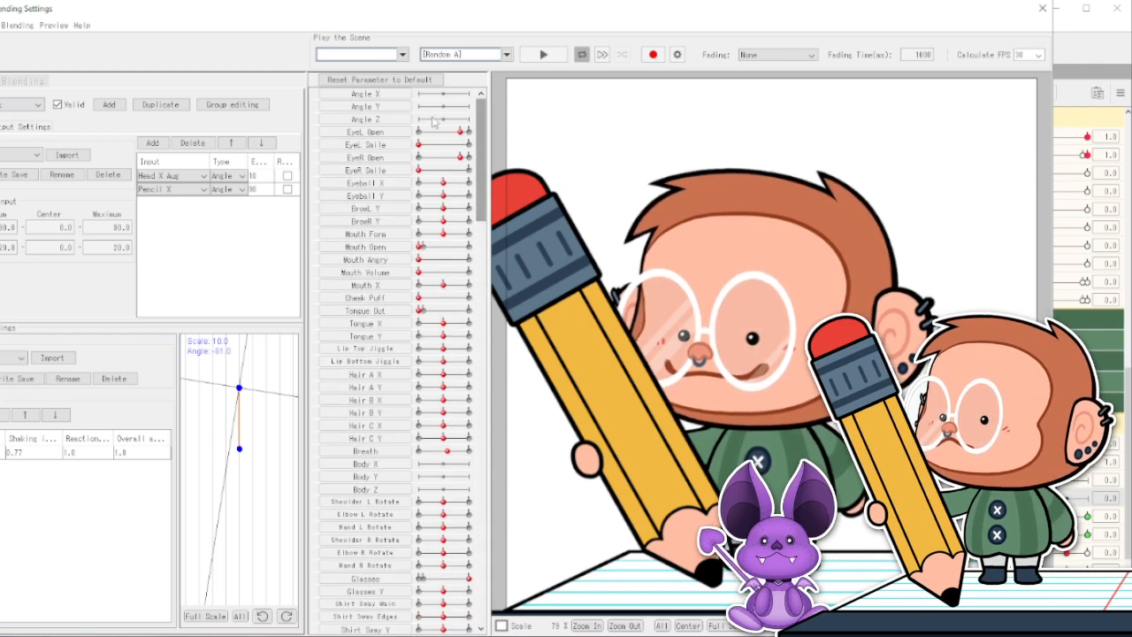
pyautogui.click(335, 99)
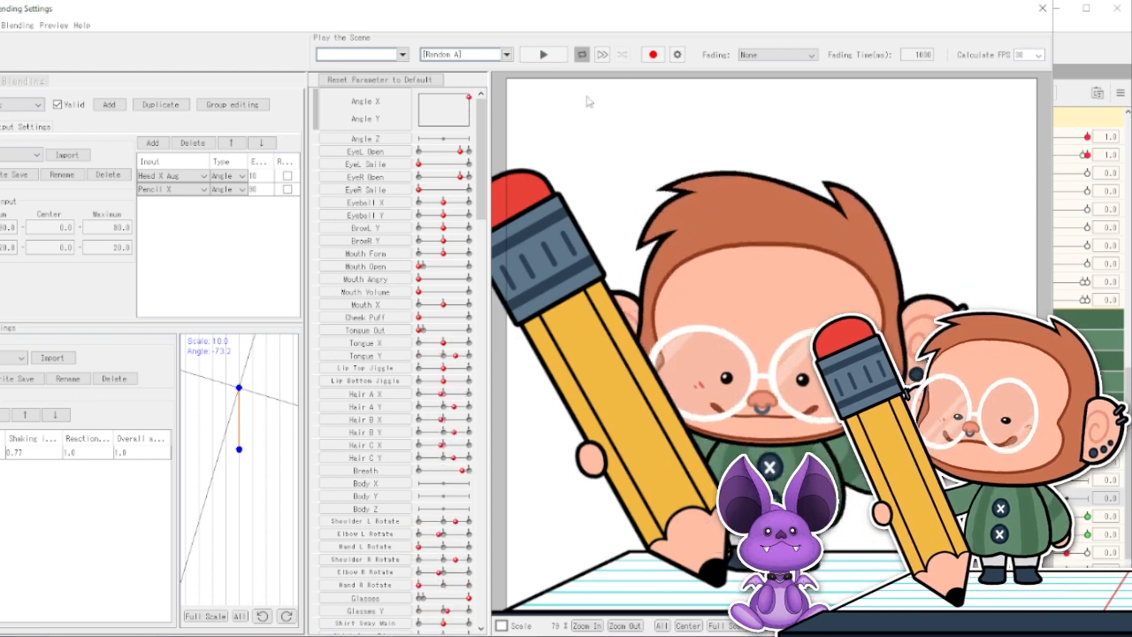
pyautogui.moveTo(418, 147); pyautogui.dragTo(445, 111)
pyautogui.click(422, 81)
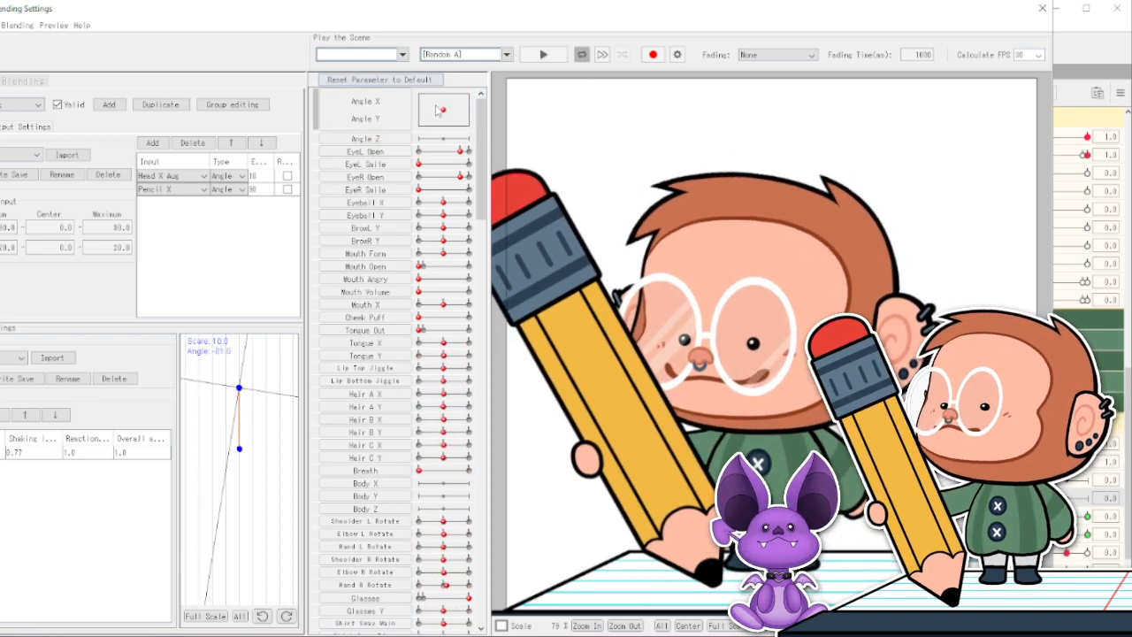
pyautogui.click(316, 119)
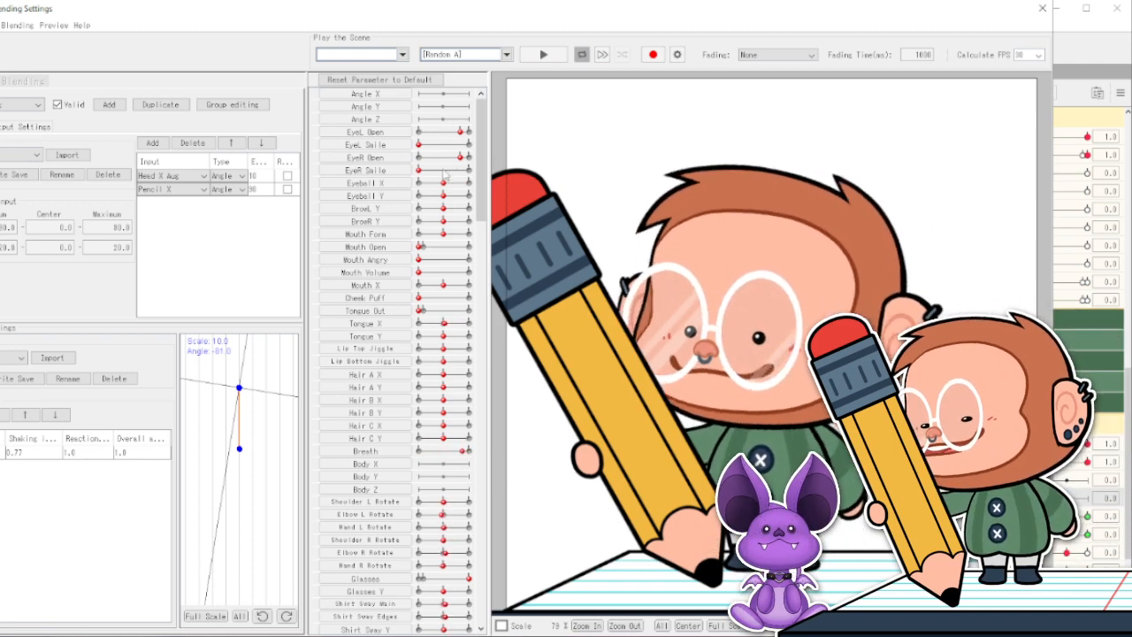
# Add Head Z Aug as a third input parameter of the Pencil X Aug physics group.
pyautogui.click(153, 143)
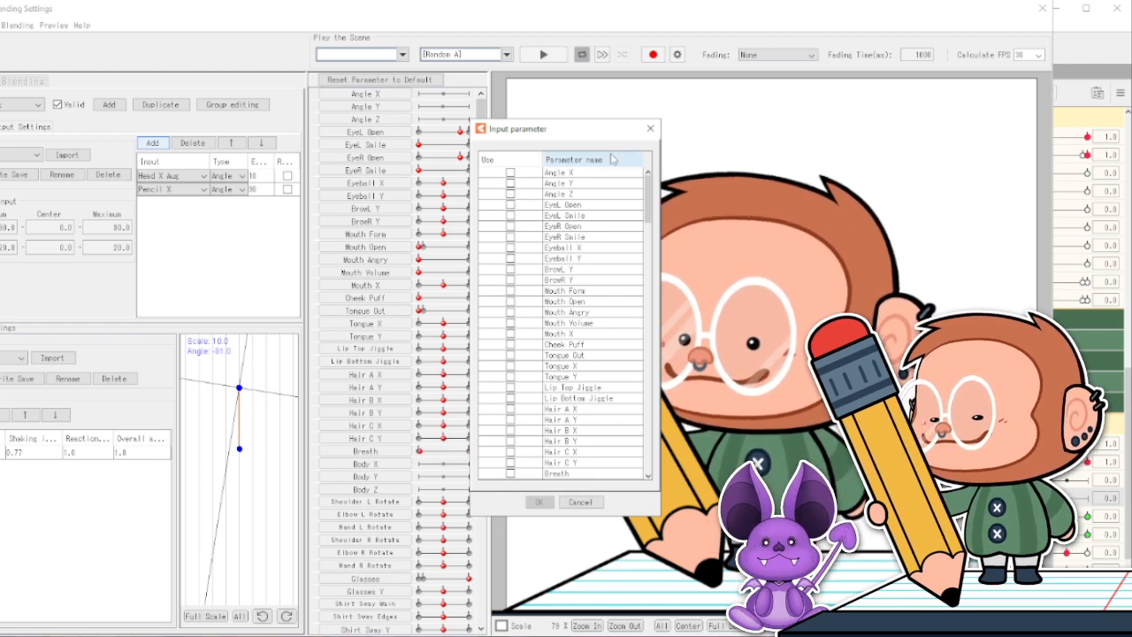
pyautogui.click(650, 129)
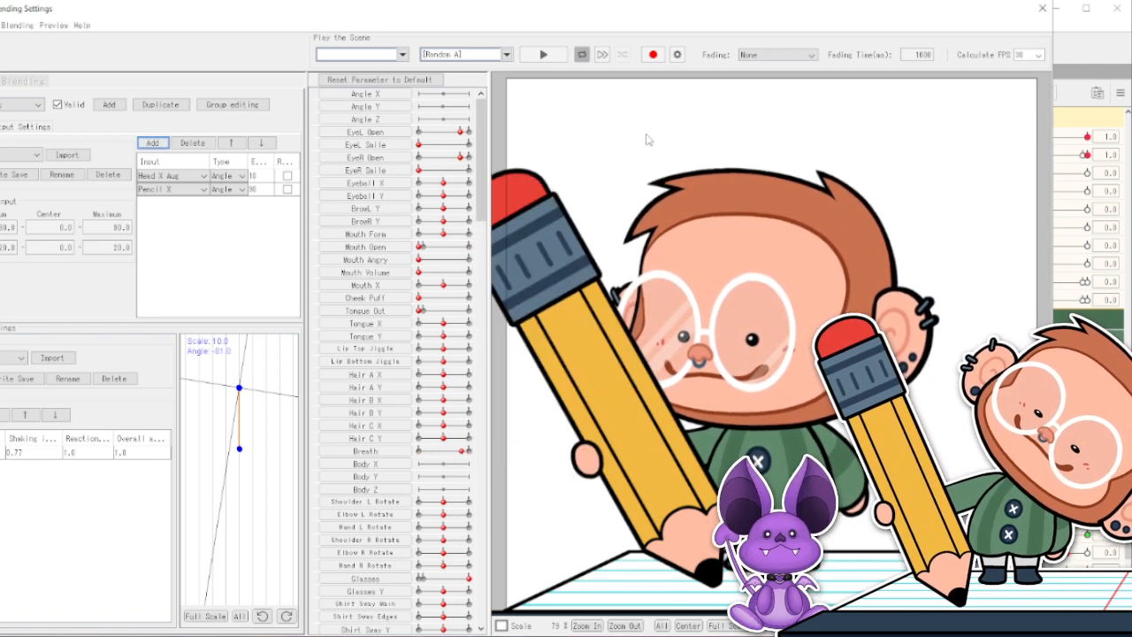
pyautogui.click(152, 143)
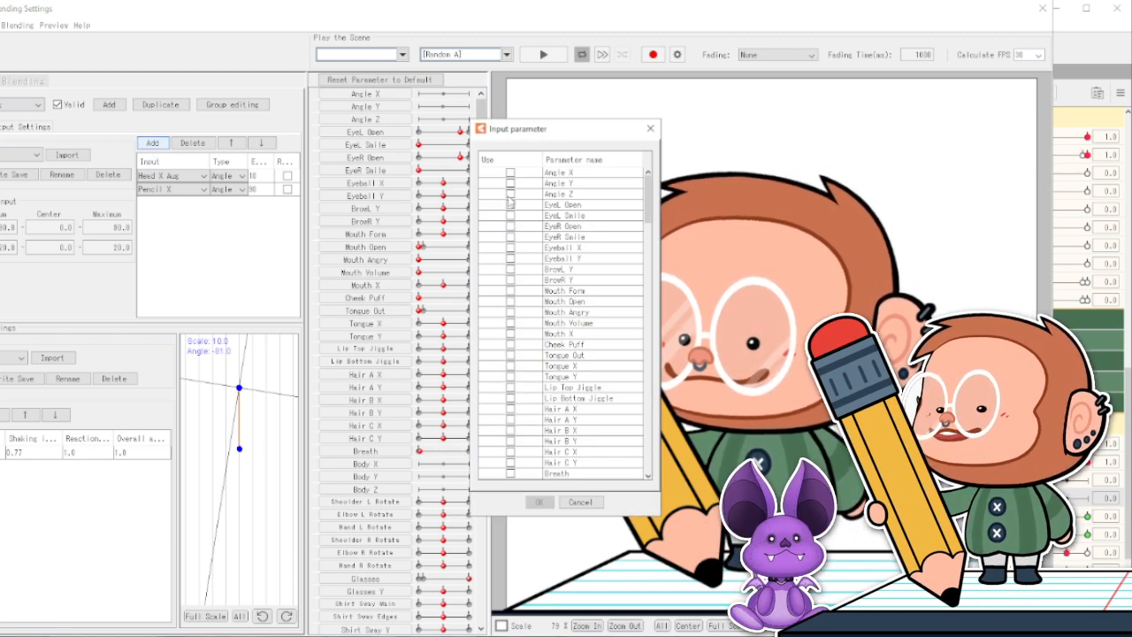
pyautogui.scroll(-15, 539, 354)
pyautogui.scroll(-2, 537, 306)
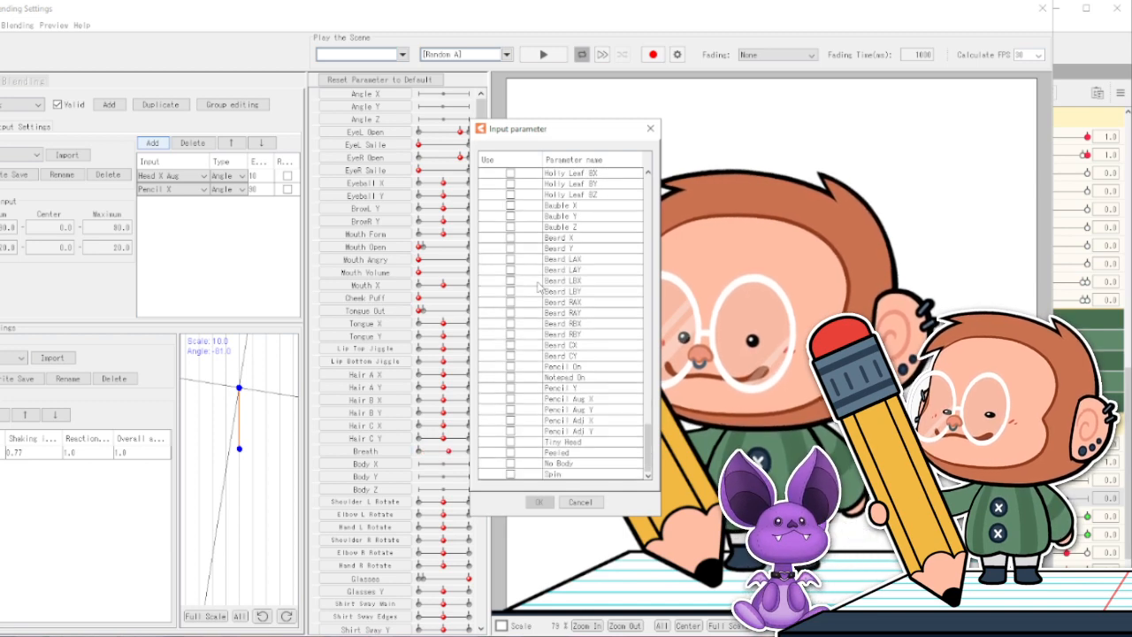
pyautogui.scroll(10, 537, 285)
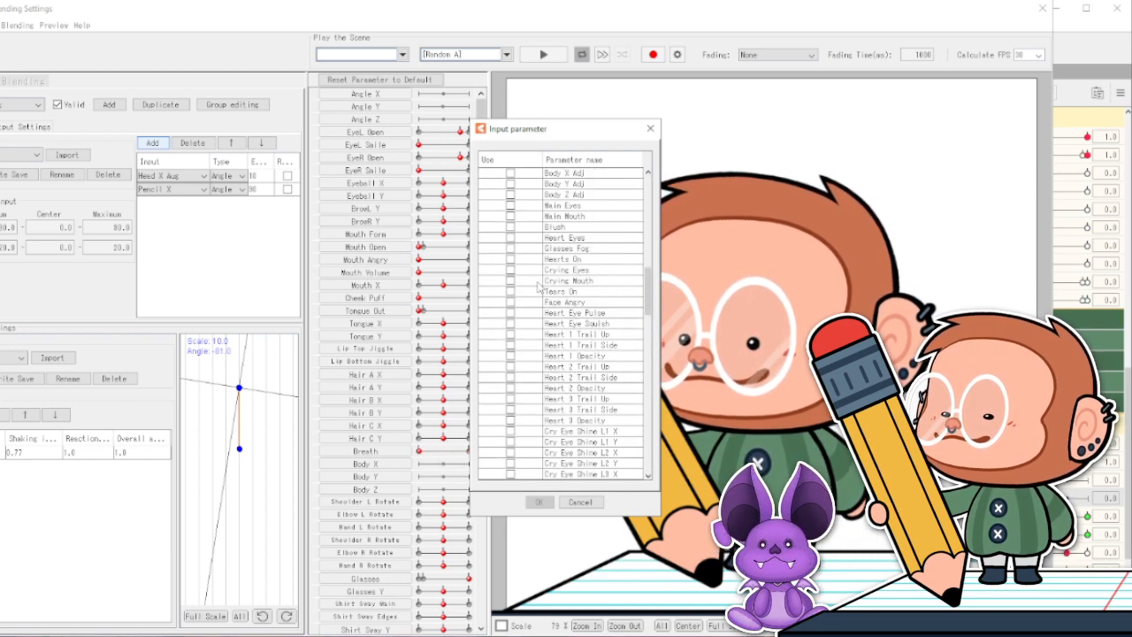
pyautogui.scroll(2, 538, 285)
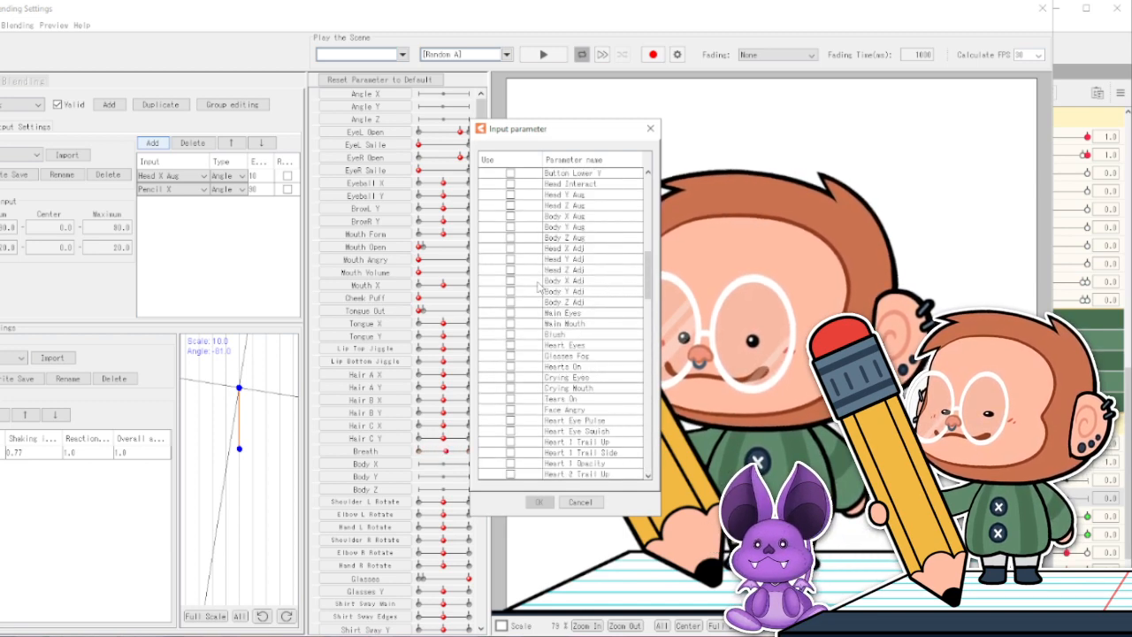
pyautogui.click(511, 206)
pyautogui.click(539, 502)
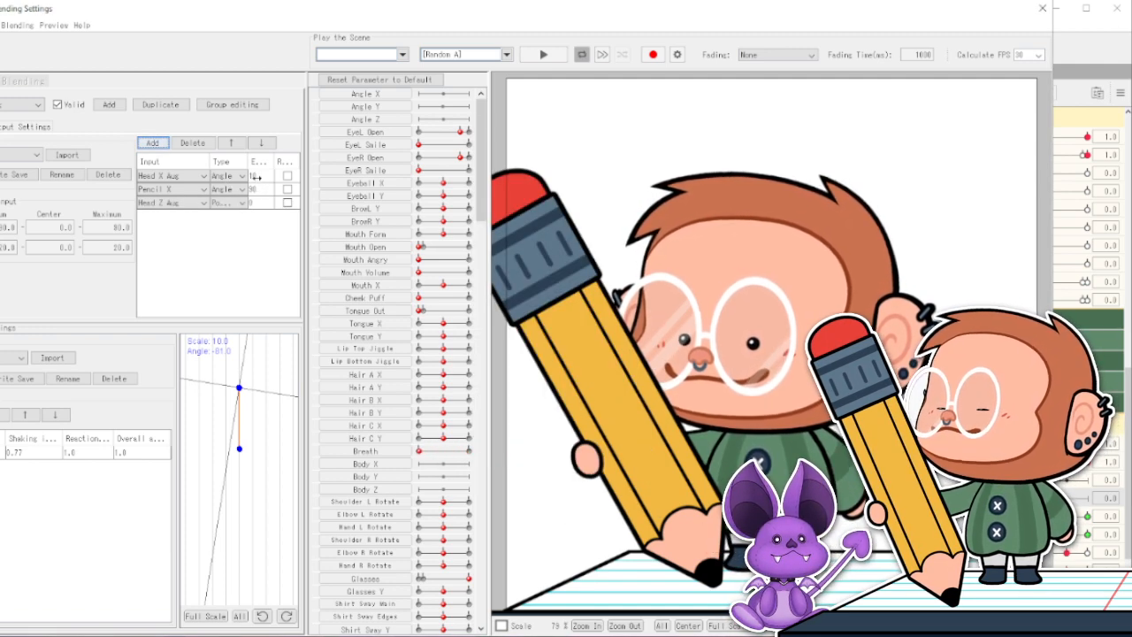
# Set the effect of the Pencil X input to 80.
pyautogui.doubleClick(259, 189)
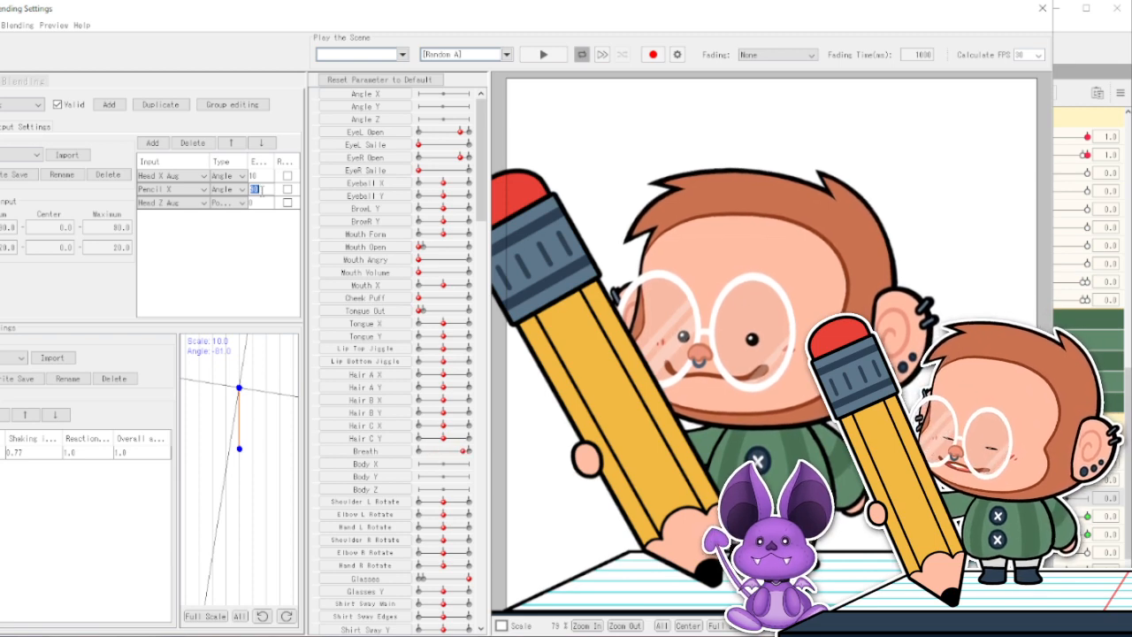
pyautogui.write('80')
pyautogui.press('Return')
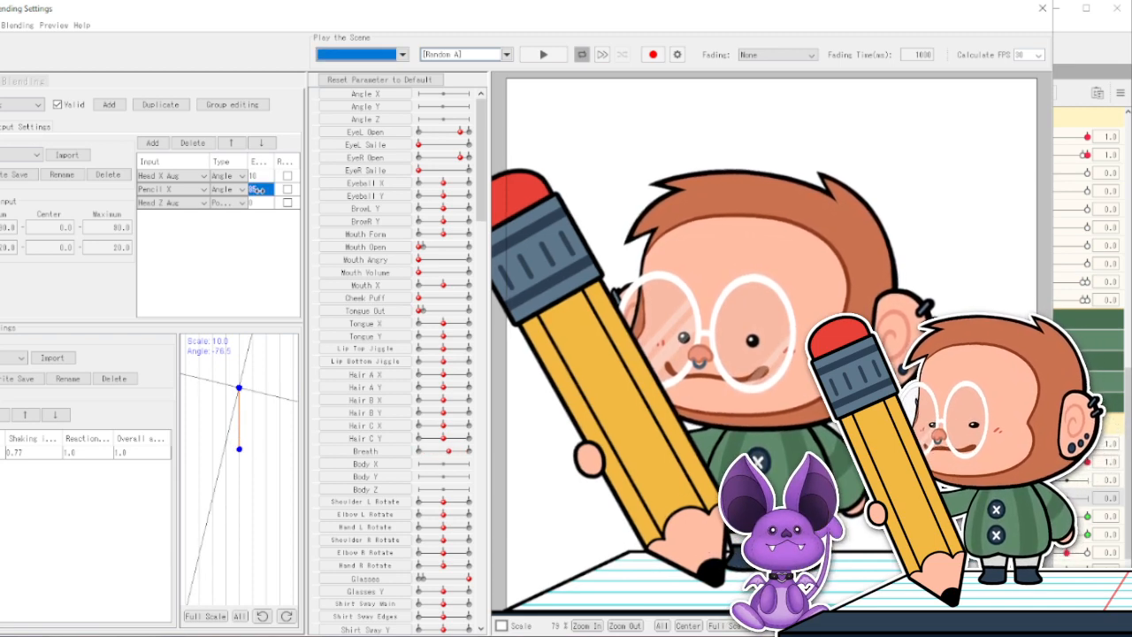
pyautogui.doubleClick(262, 191)
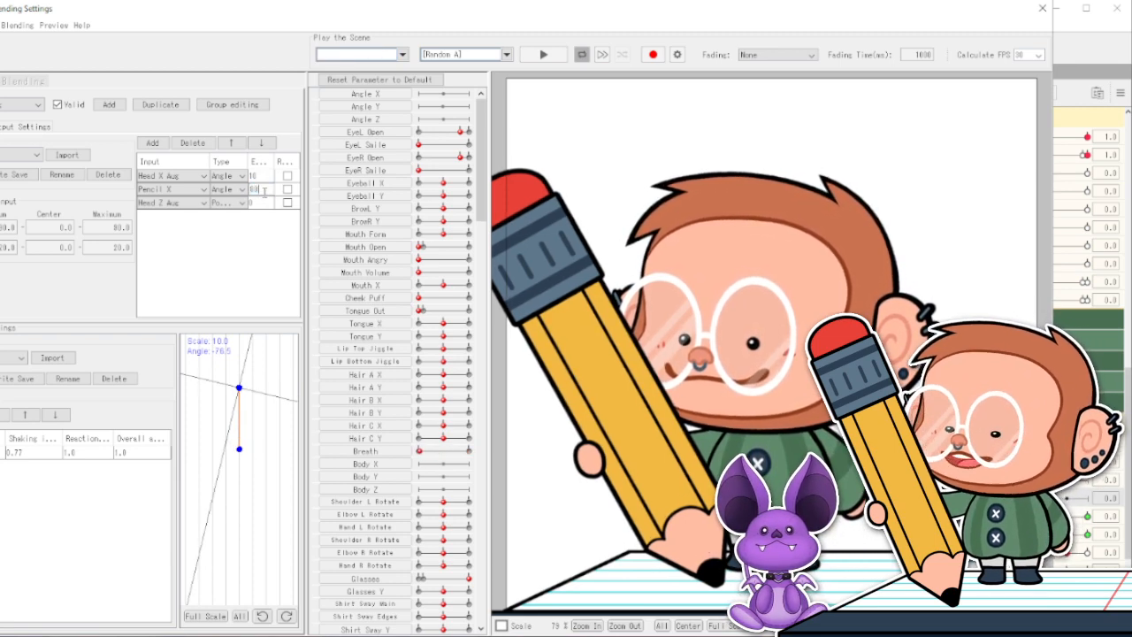
pyautogui.press('Return')
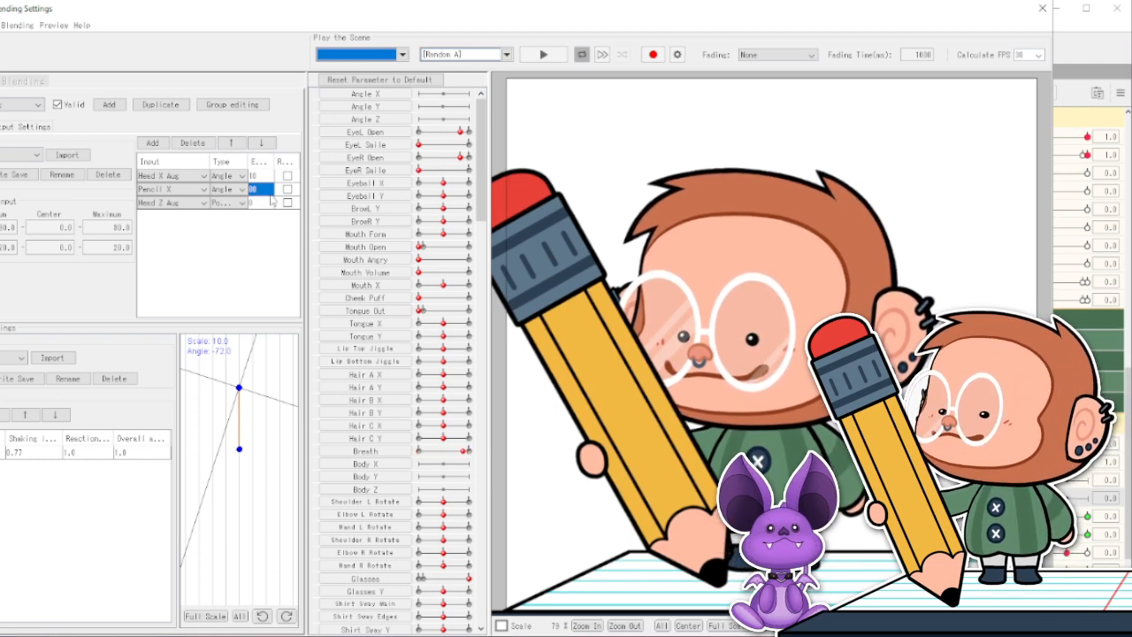
# Change the Head Z Aug input's type to Angle and set its effect to 10.
pyautogui.click(264, 178)
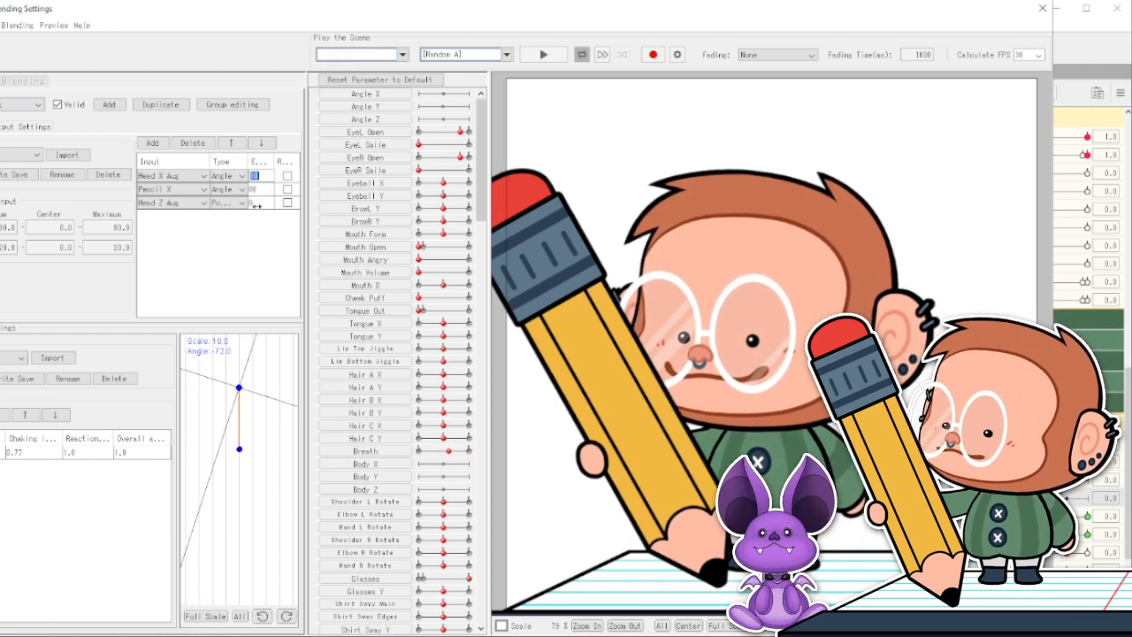
pyautogui.click(239, 202)
pyautogui.click(231, 214)
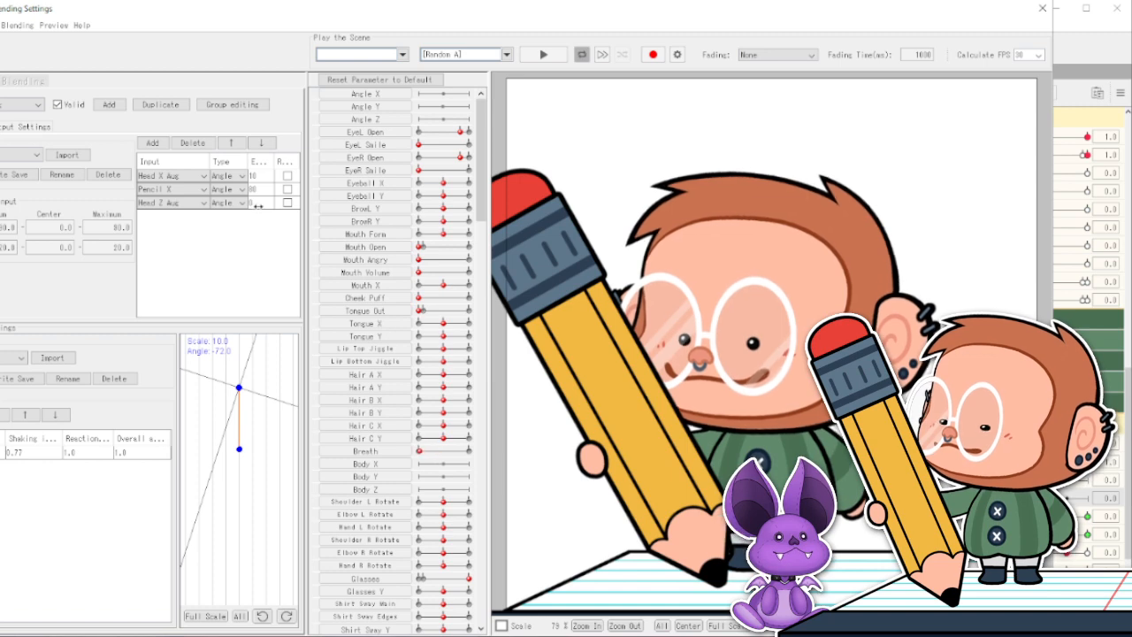
pyautogui.click(258, 205)
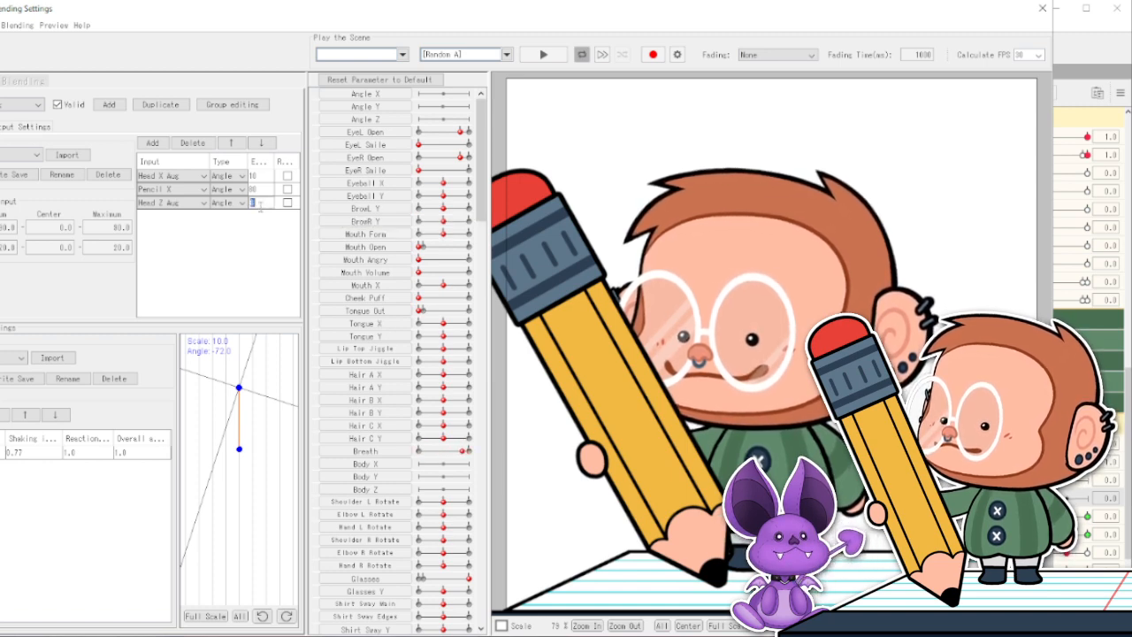
pyautogui.press('Return')
# Set the effect of Head X Aug to 7 and Head Z Aug to 13, and test the pencil with Angle Z.
pyautogui.click(269, 176)
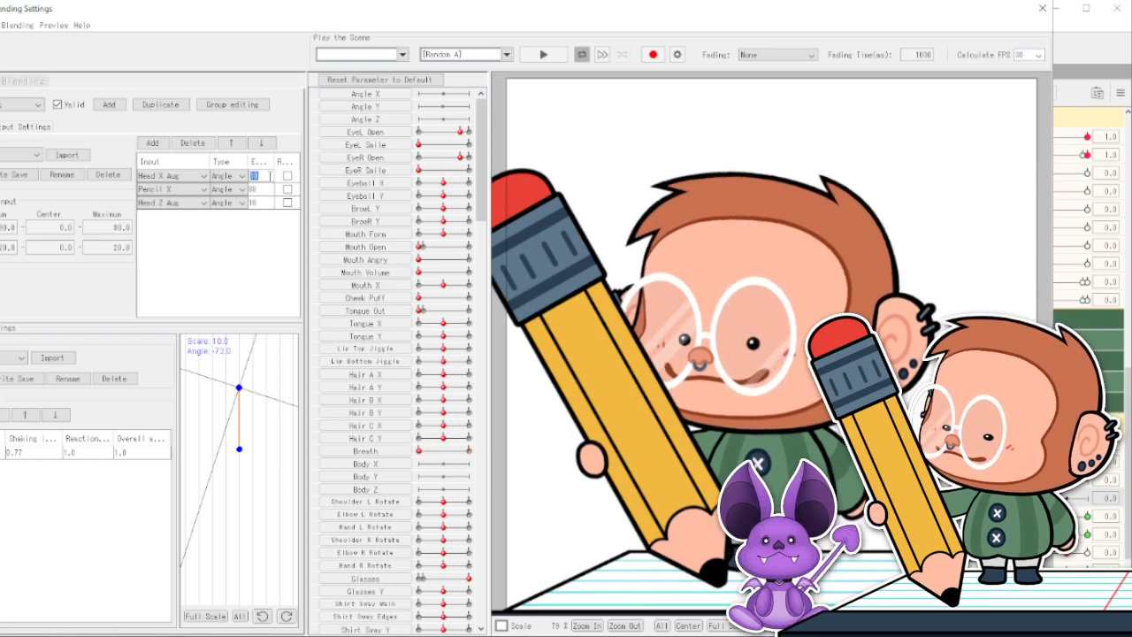
pyautogui.write('7')
pyautogui.click(265, 202)
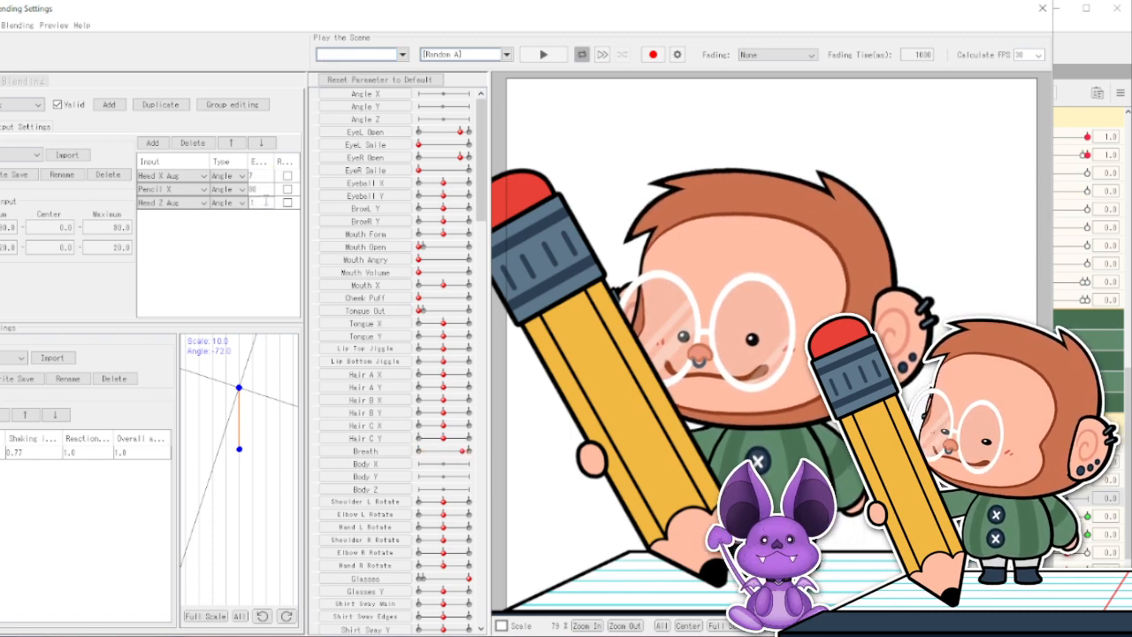
pyautogui.press('Return')
pyautogui.moveTo(445, 118); pyautogui.dragTo(505, 131)
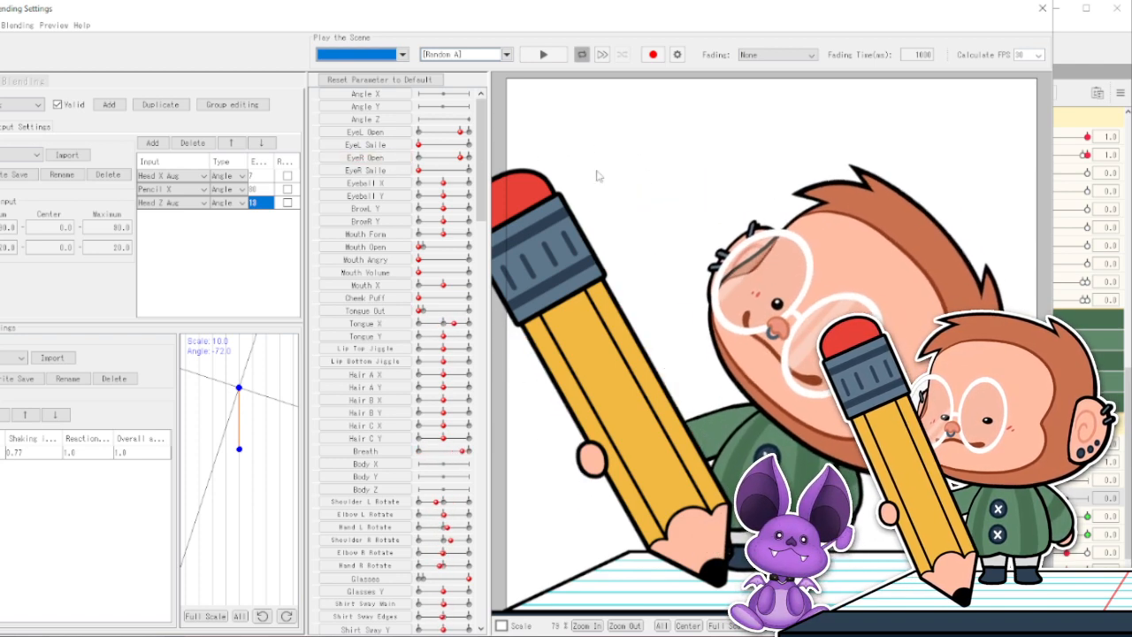
pyautogui.click(228, 105)
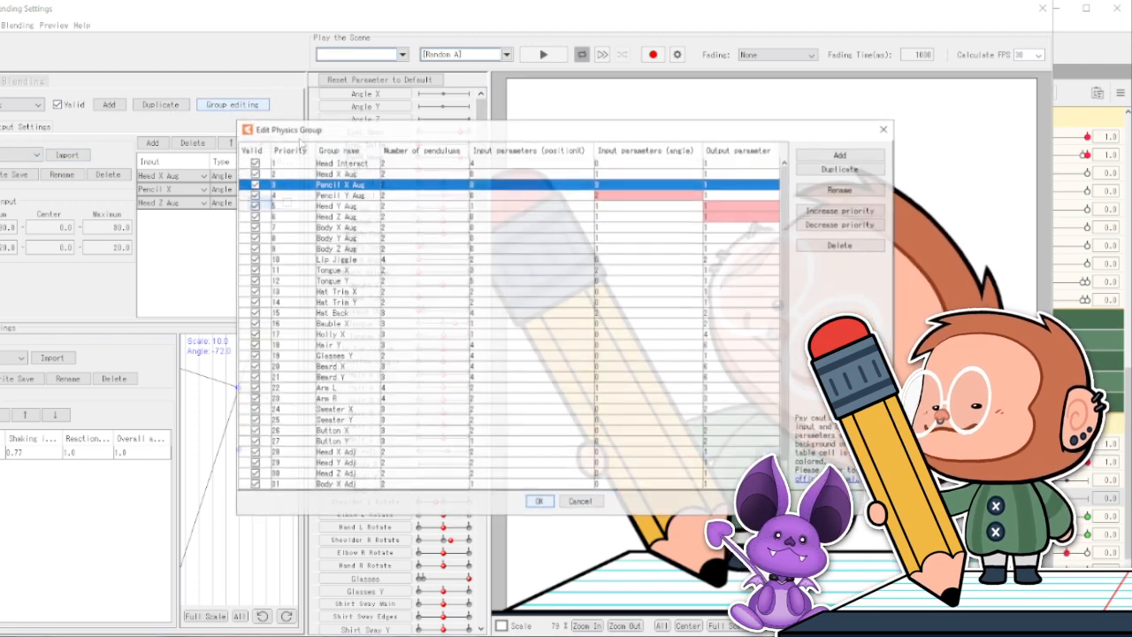
pyautogui.keyDown('shift'); pyautogui.click(352, 194); pyautogui.keyUp('shift')
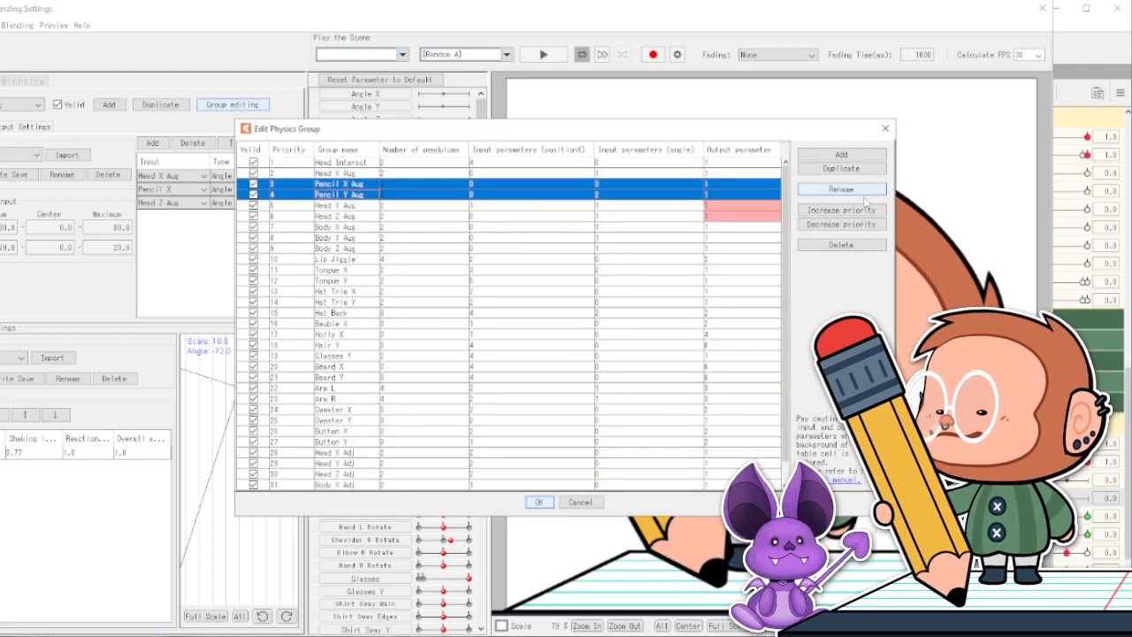
pyautogui.click(841, 225)
pyautogui.click(842, 225)
pyautogui.click(842, 224)
pyautogui.click(841, 224)
pyautogui.click(841, 225)
pyautogui.click(842, 225)
pyautogui.click(841, 224)
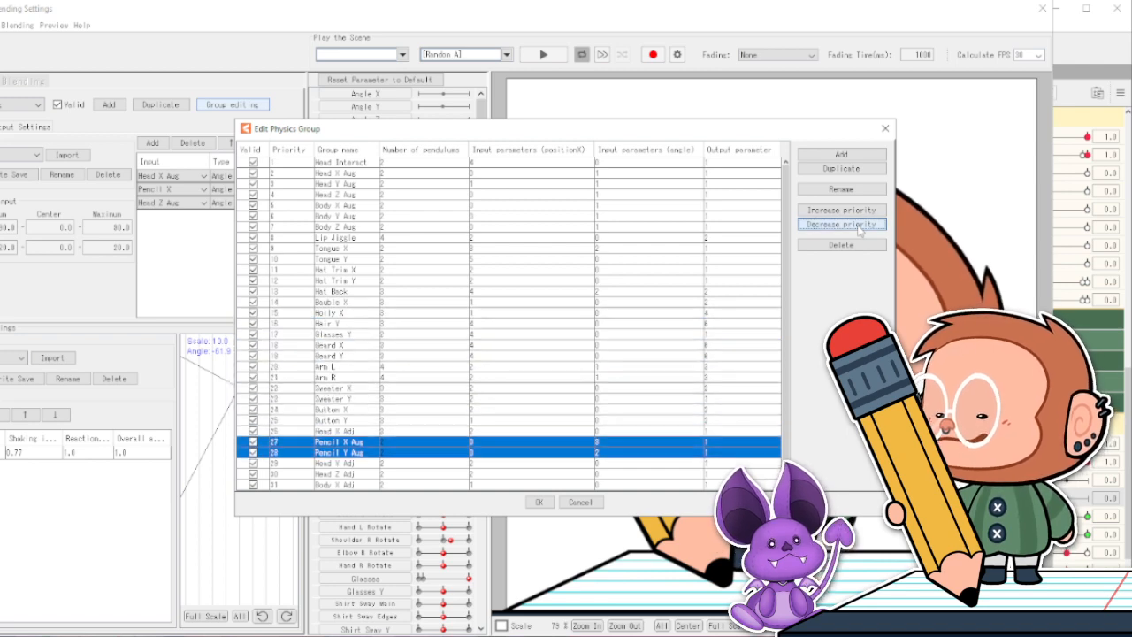
pyautogui.click(862, 210)
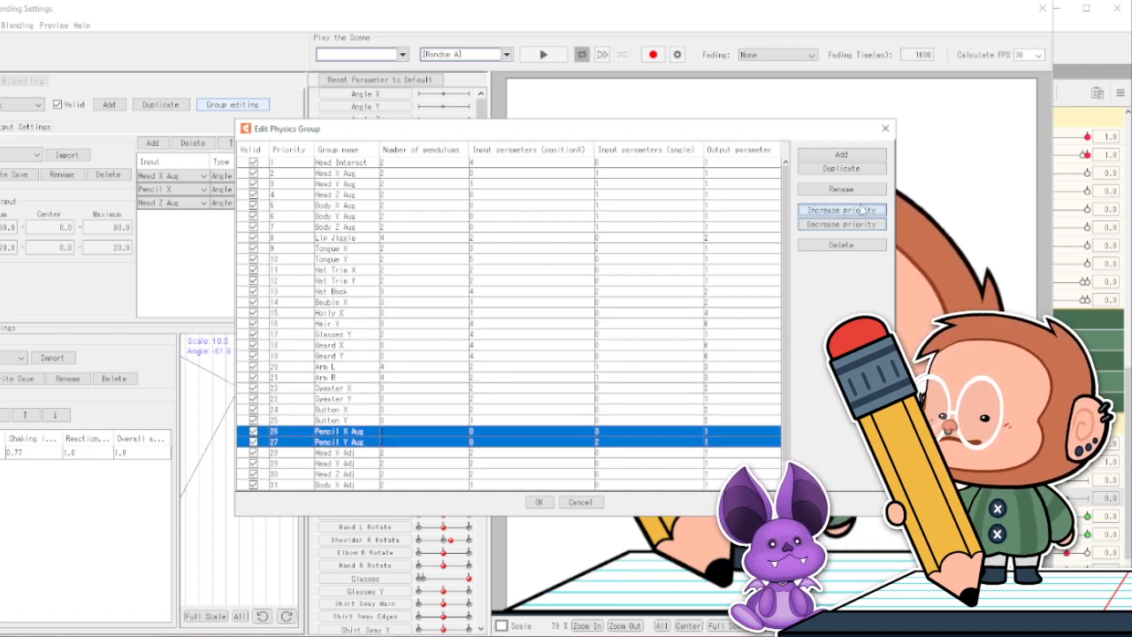
pyautogui.click(571, 504)
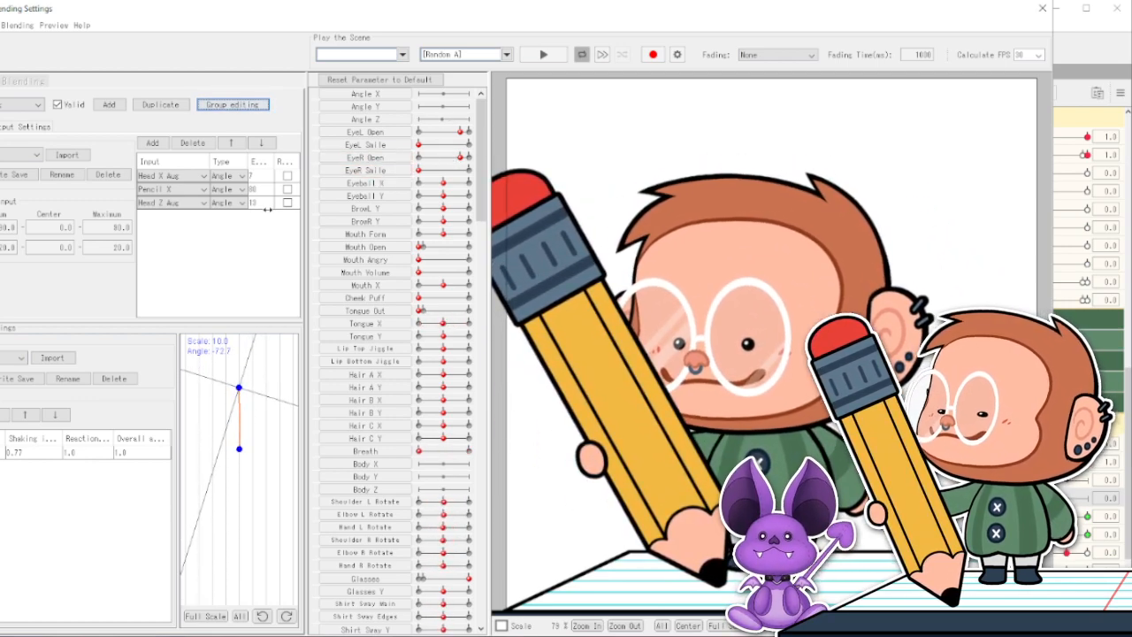
# Move the Head Z Aug input above Pencil X, and open the Head X Adj physics group.
pyautogui.click(231, 143)
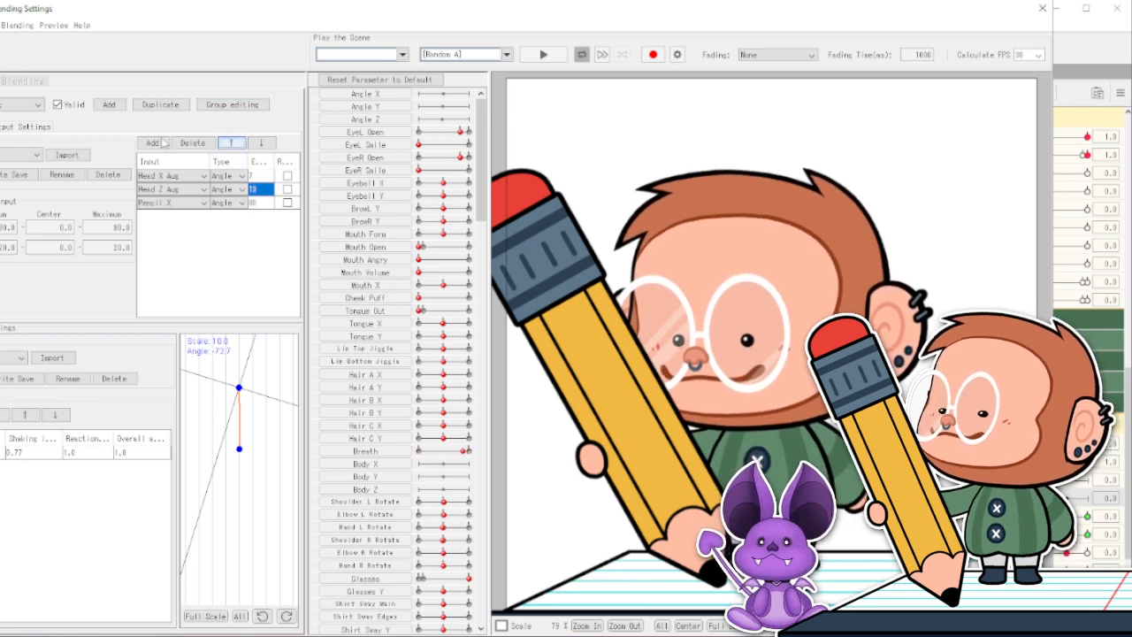
pyautogui.click(35, 104)
pyautogui.scroll(-3, 31, 179)
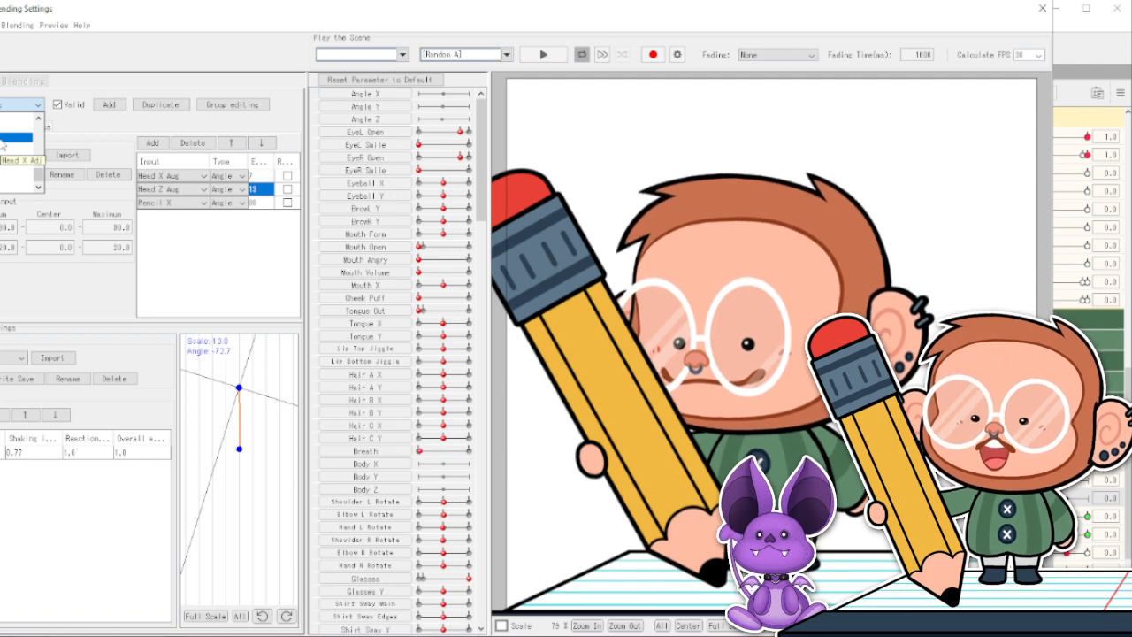
pyautogui.click(6, 140)
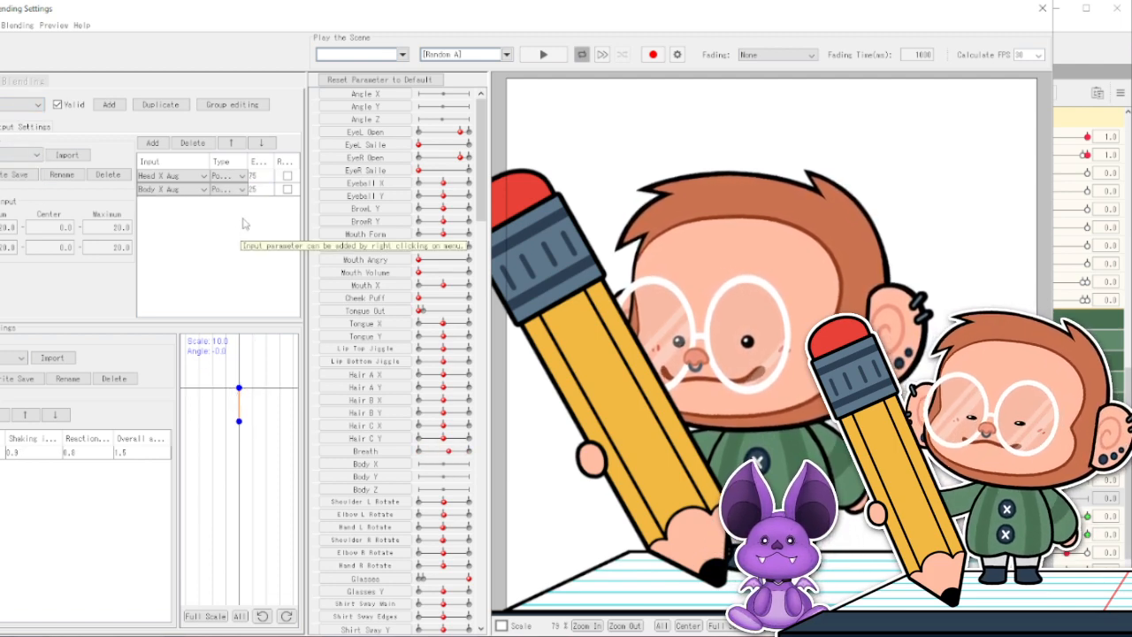
# Duplicate the Head X Adj physics group under the name Pencil X Adj.
pyautogui.click(116, 105)
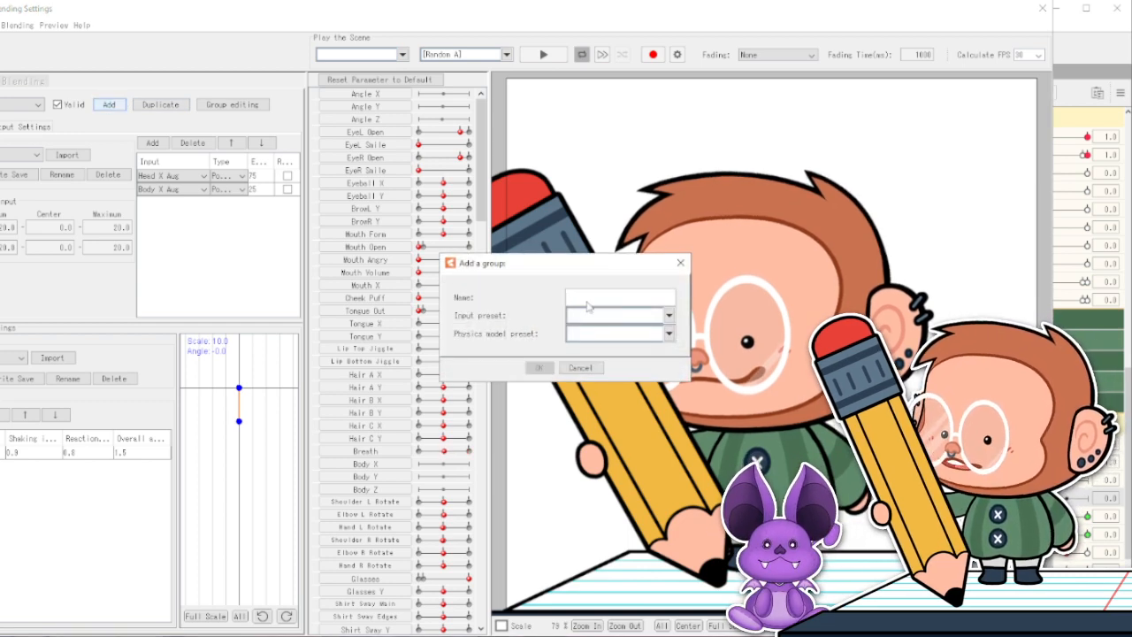
pyautogui.click(580, 368)
pyautogui.click(184, 107)
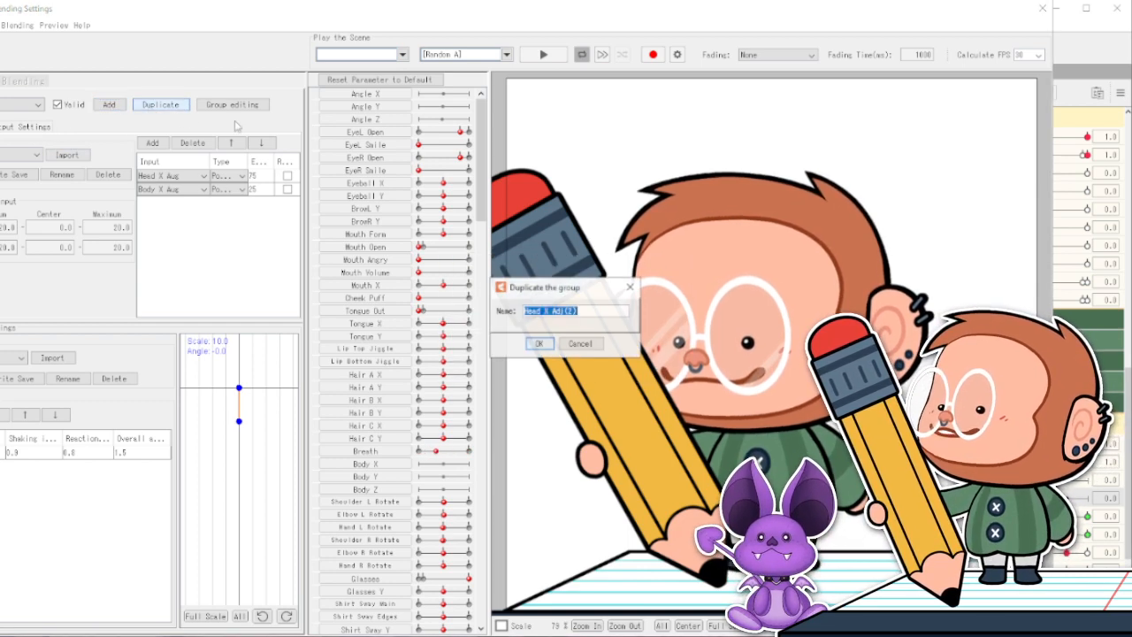
pyautogui.write('He')
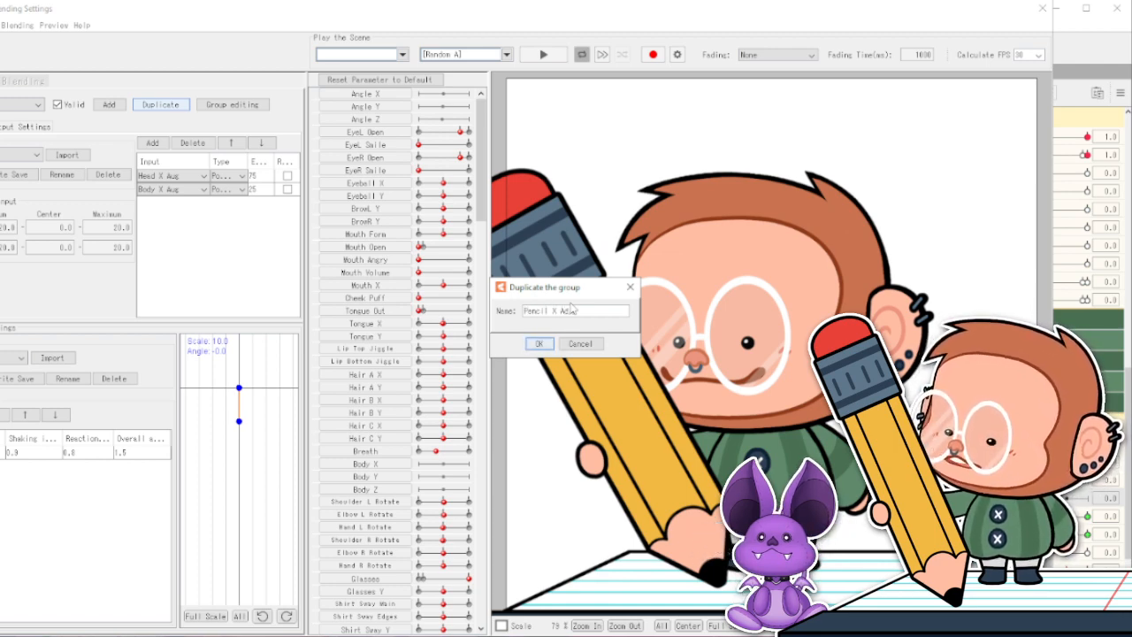
pyautogui.click(538, 343)
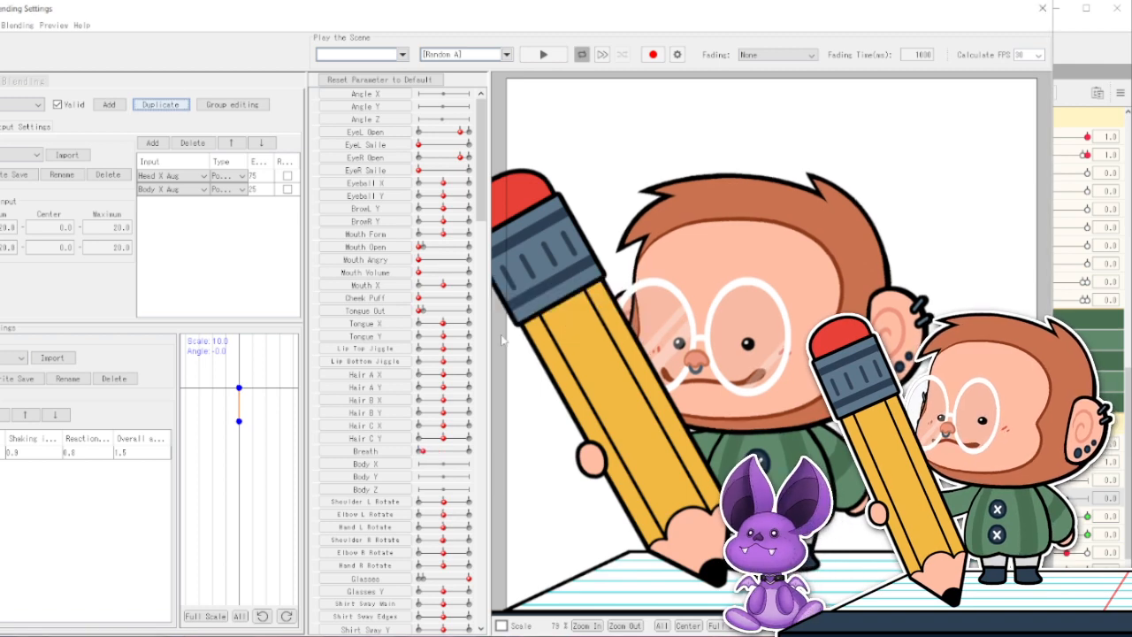
# Delete the head and body inputs copied into the Pencil X Adj group and add Pencil Adj X as its input parameter.
pyautogui.click(256, 189)
pyautogui.click(193, 143)
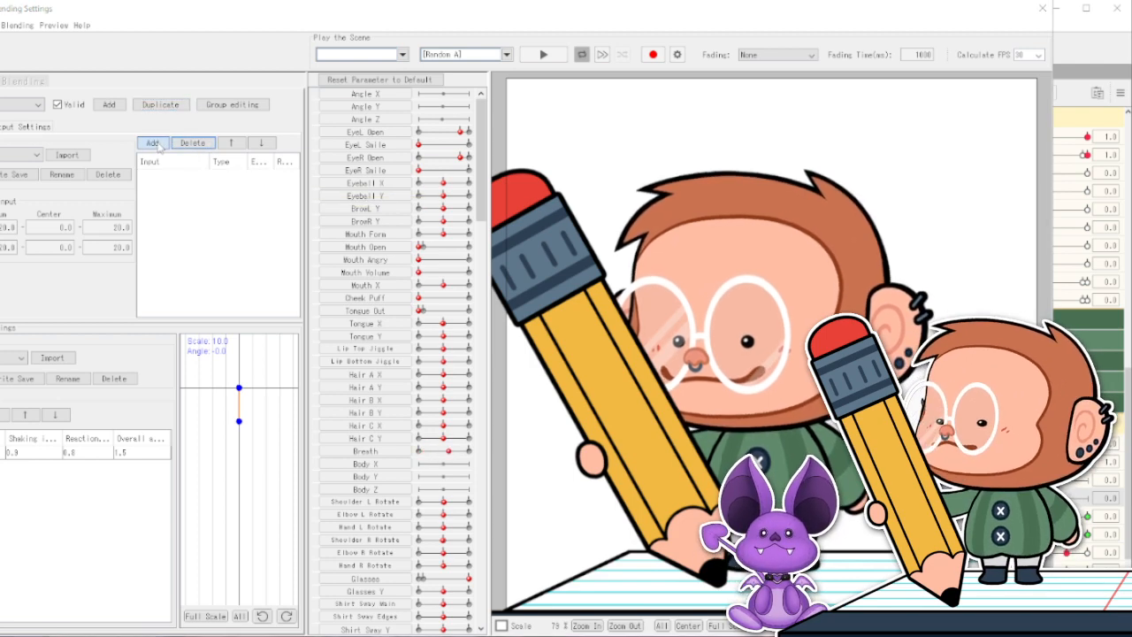
pyautogui.click(154, 144)
pyautogui.moveTo(648, 203); pyautogui.dragTo(646, 464)
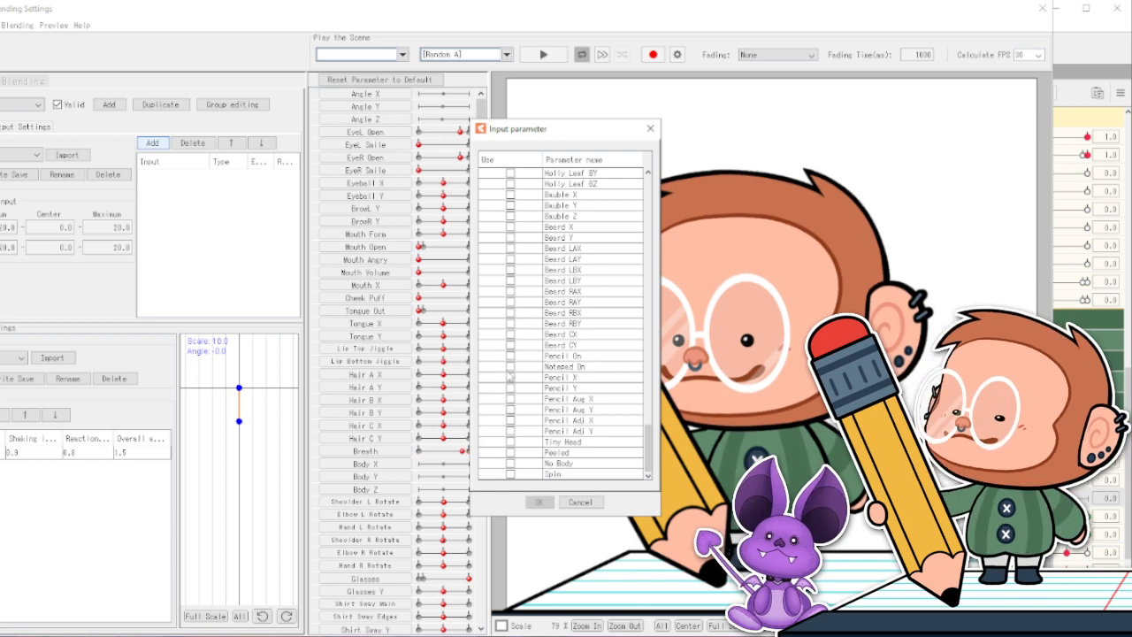
pyautogui.click(511, 421)
pyautogui.click(539, 502)
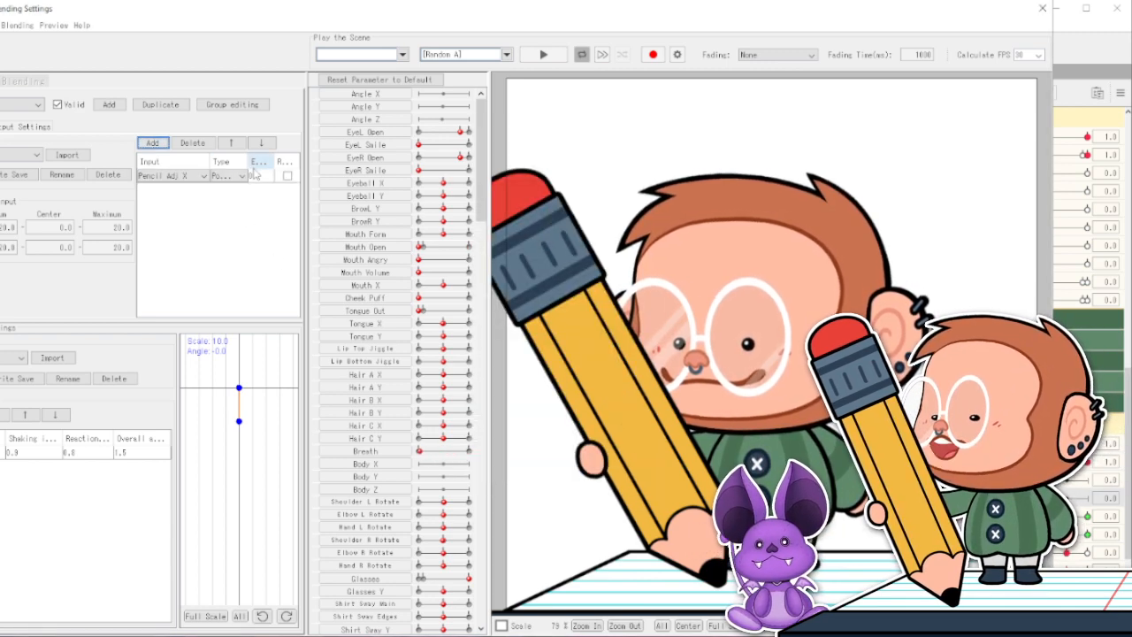
# Change the group's input parameter to Pencil Aug X and set its effect to 100.
pyautogui.click(193, 176)
pyautogui.moveTo(204, 198); pyautogui.dragTo(203, 275)
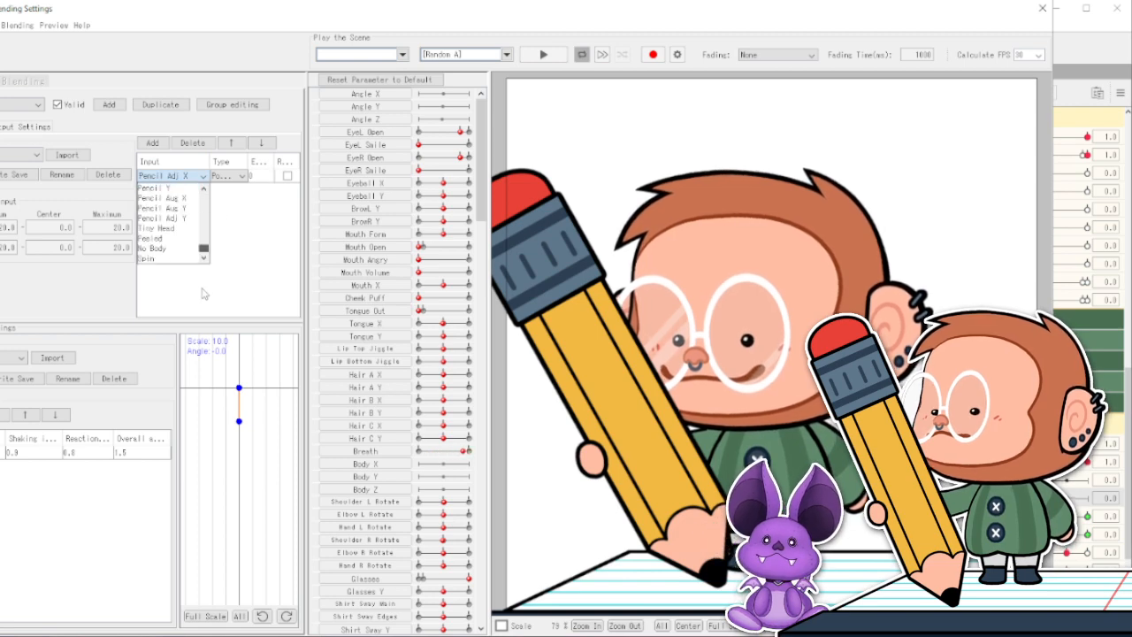
pyautogui.scroll(1, 171, 243)
pyautogui.click(187, 236)
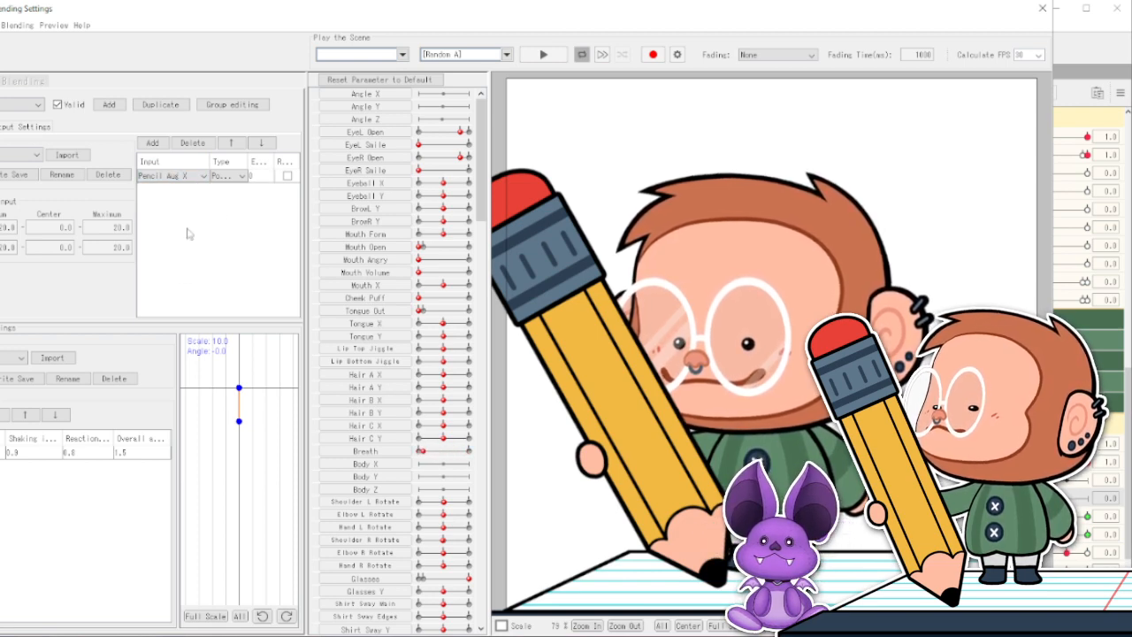
pyautogui.doubleClick(260, 174)
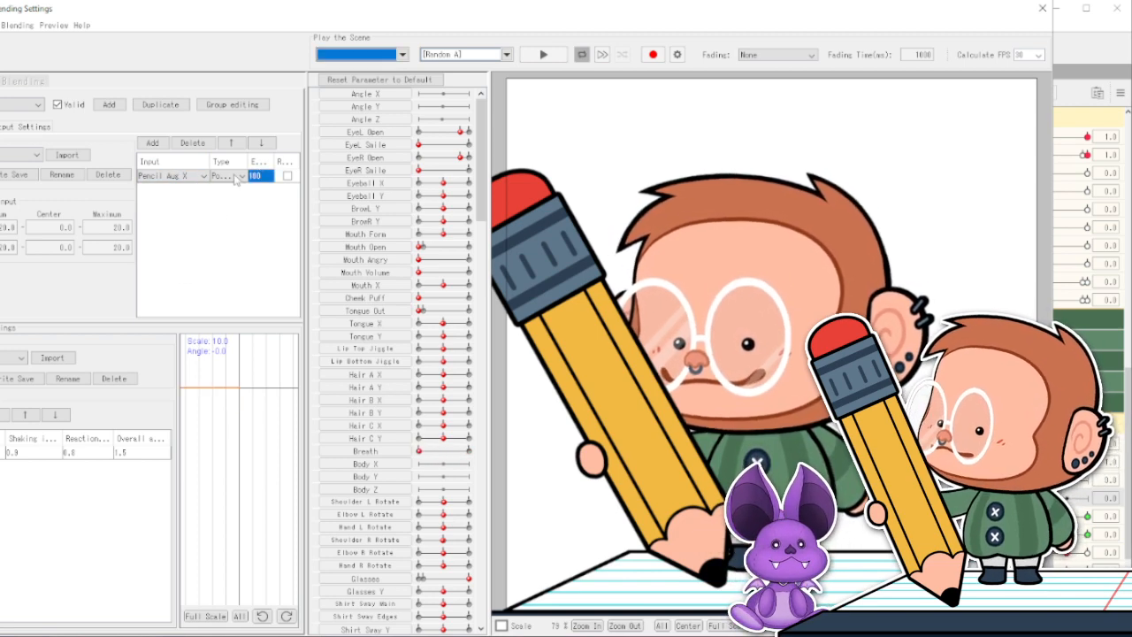
pyautogui.click(256, 263)
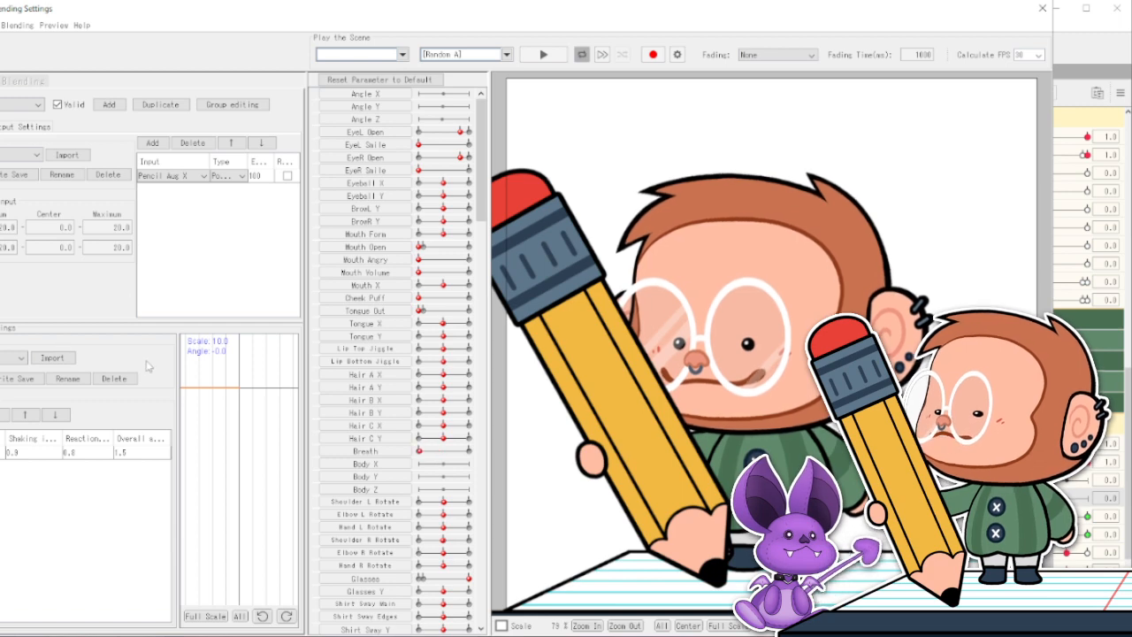
# Change the output parameter of the Pencil X Adj group to Pencil Adj X.
pyautogui.click(9, 129)
pyautogui.click(13, 180)
pyautogui.moveTo(66, 203); pyautogui.dragTo(63, 301)
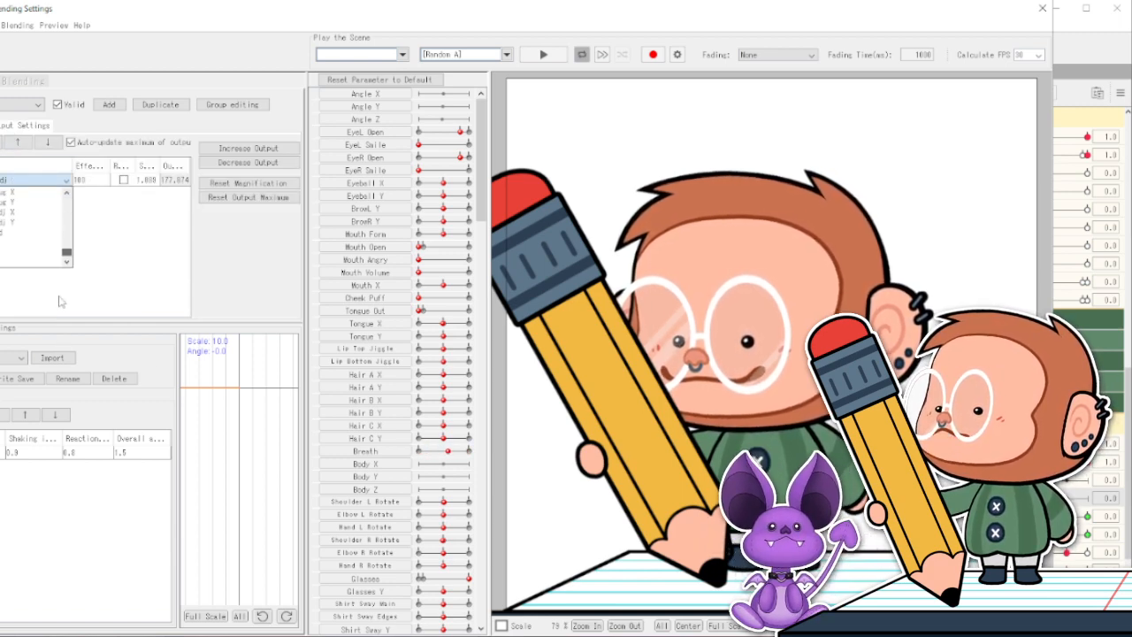
pyautogui.click(10, 226)
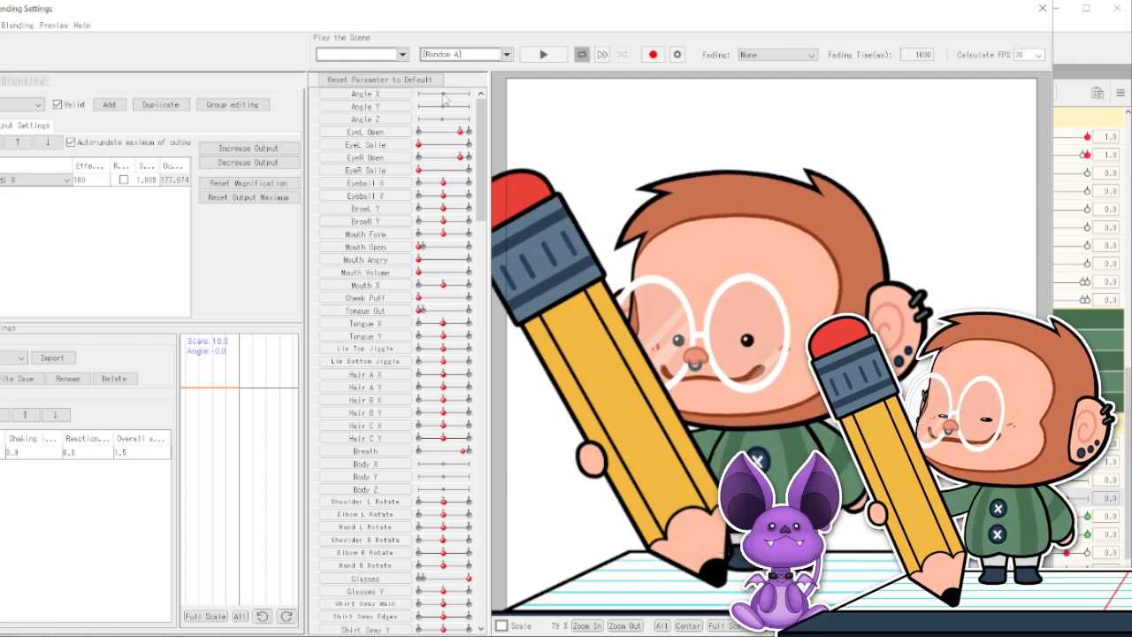
# Test the pencil's movement with Pencil X and Pencil Y, and reduce the output scale of Pencil Adj X to 0.648.
pyautogui.scroll(-15, 429, 537)
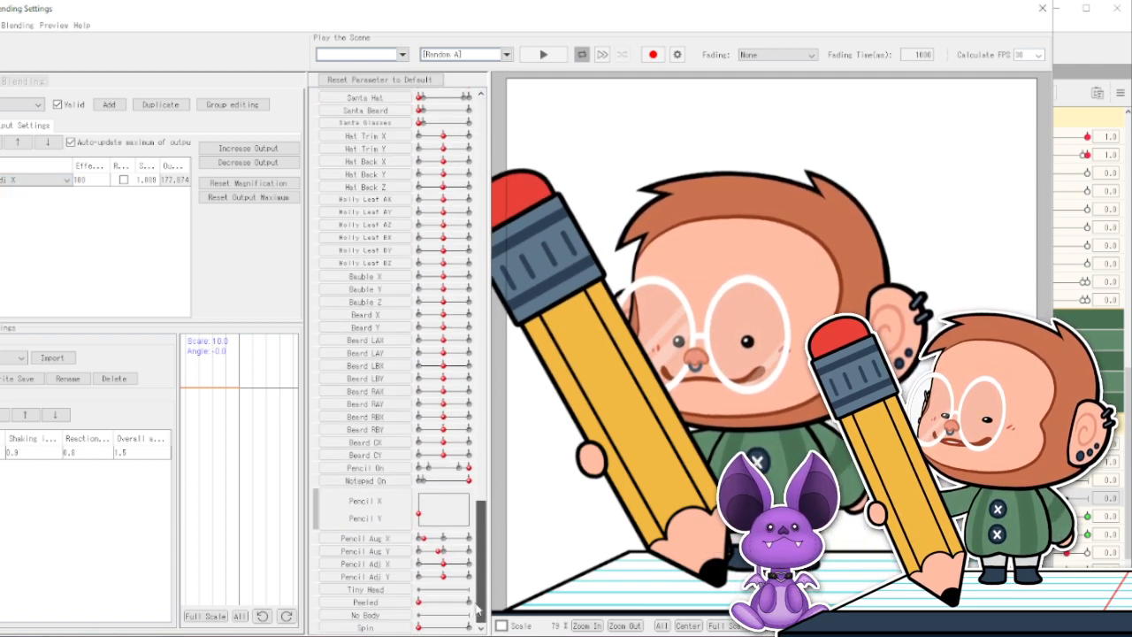
pyautogui.click(420, 514)
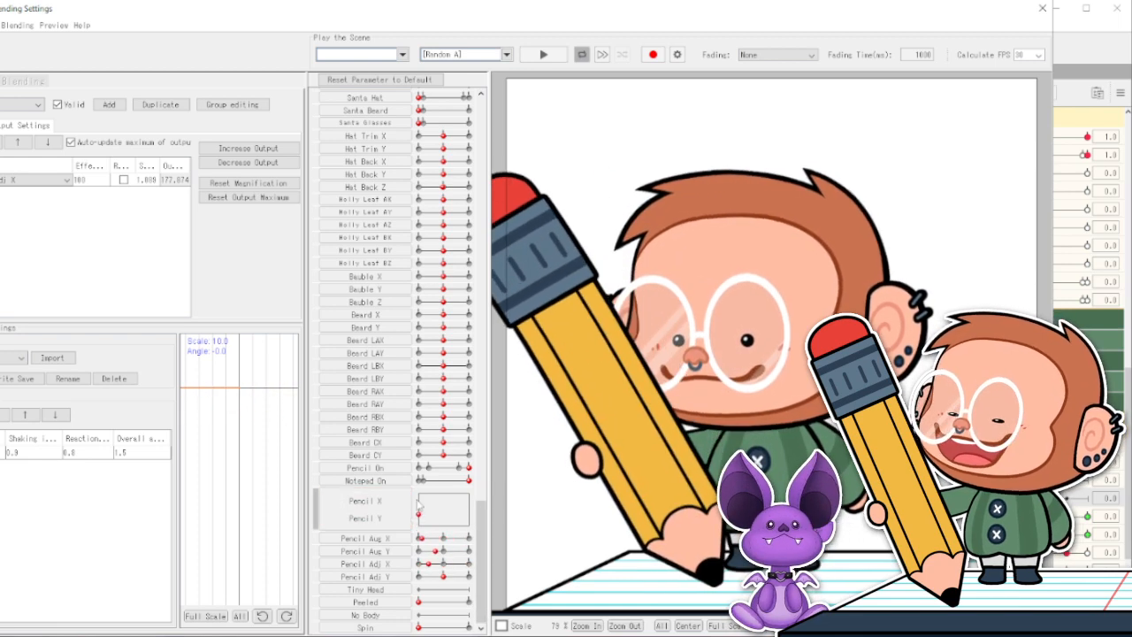
pyautogui.click(467, 503)
pyautogui.click(446, 502)
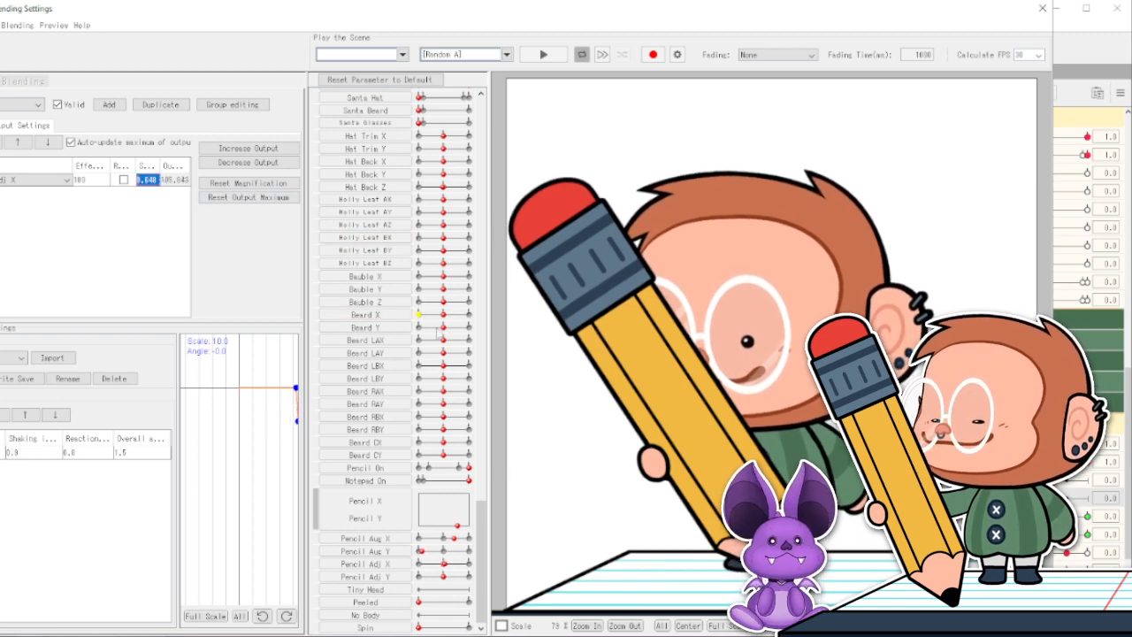
pyautogui.moveTo(437, 517); pyautogui.dragTo(458, 513)
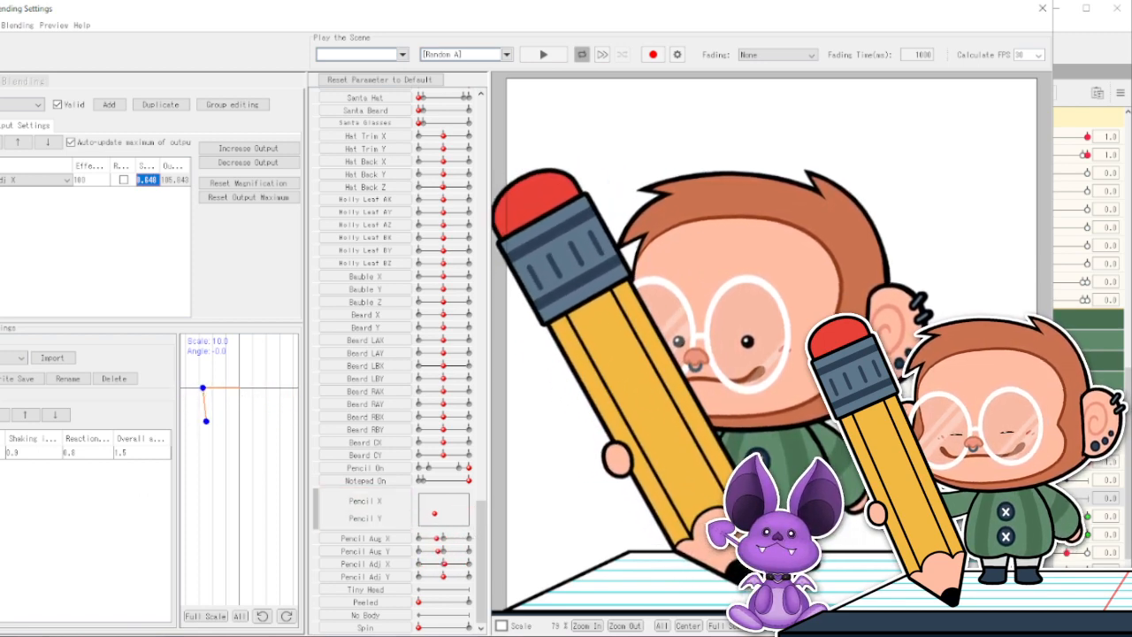
# Set the pendulum's shaking influence and reaction speed to 0.84 and its overall acceleration to 1.61, and test the pencil's movement.
pyautogui.moveTo(81, 452); pyautogui.dragTo(138, 452)
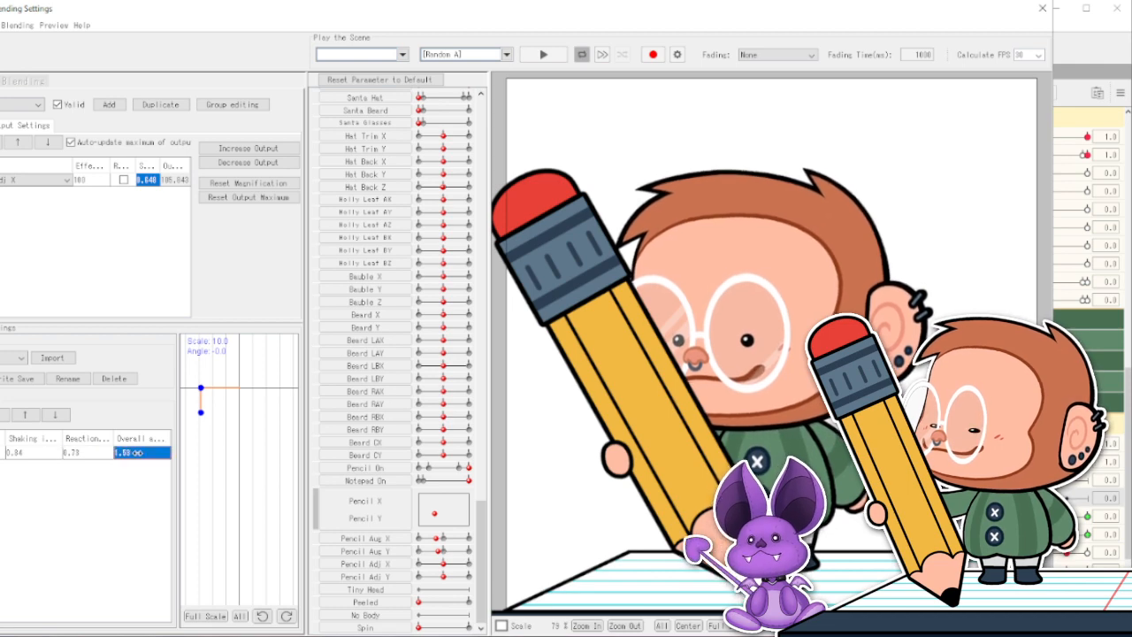
pyautogui.click(93, 453)
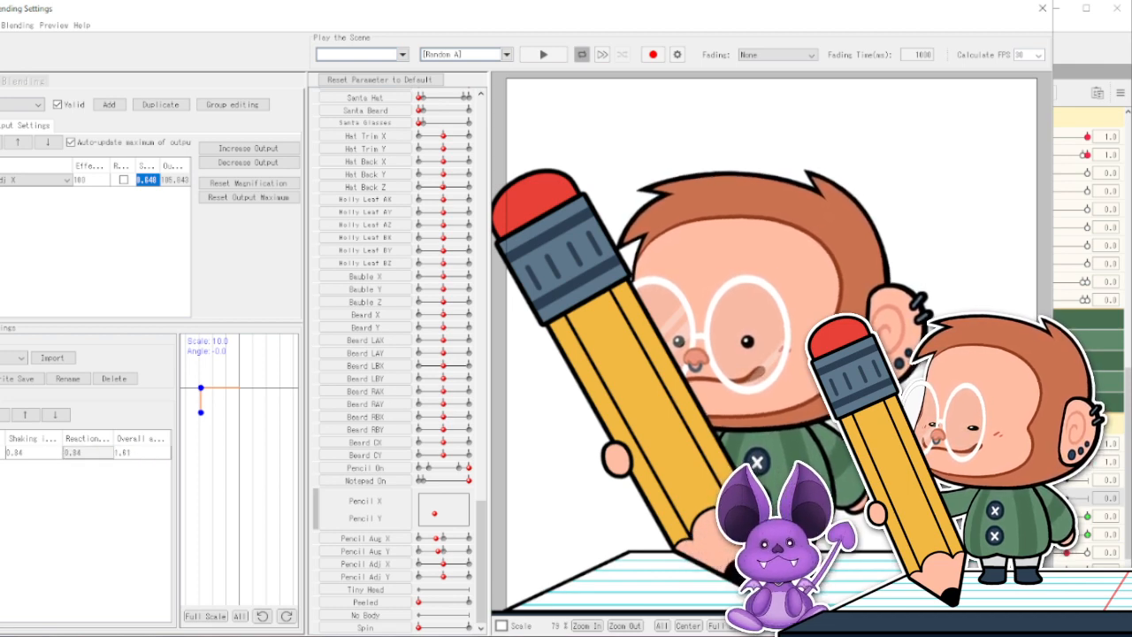
pyautogui.moveTo(451, 501)
pyautogui.mouseDown()
pyautogui.moveTo(427, 509)
pyautogui.moveTo(251, 447)
pyautogui.mouseUp()
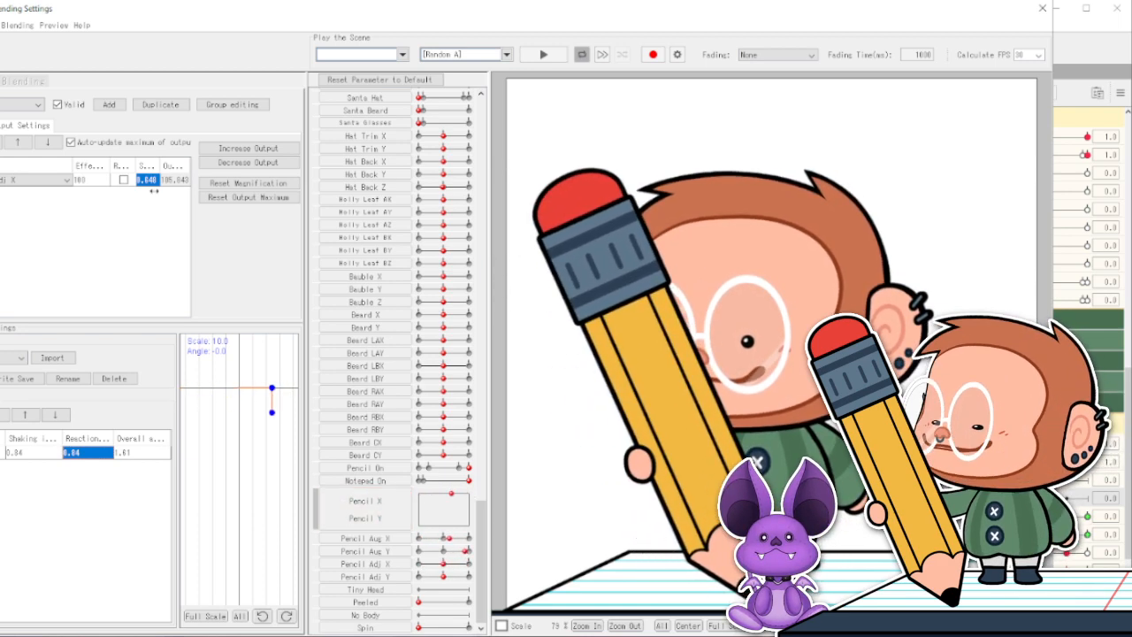
# Fine-tune the output scale of Pencil Adj X to 0.616 while moving the pencil through its X and Y range.
pyautogui.moveTo(451, 494); pyautogui.dragTo(414, 507)
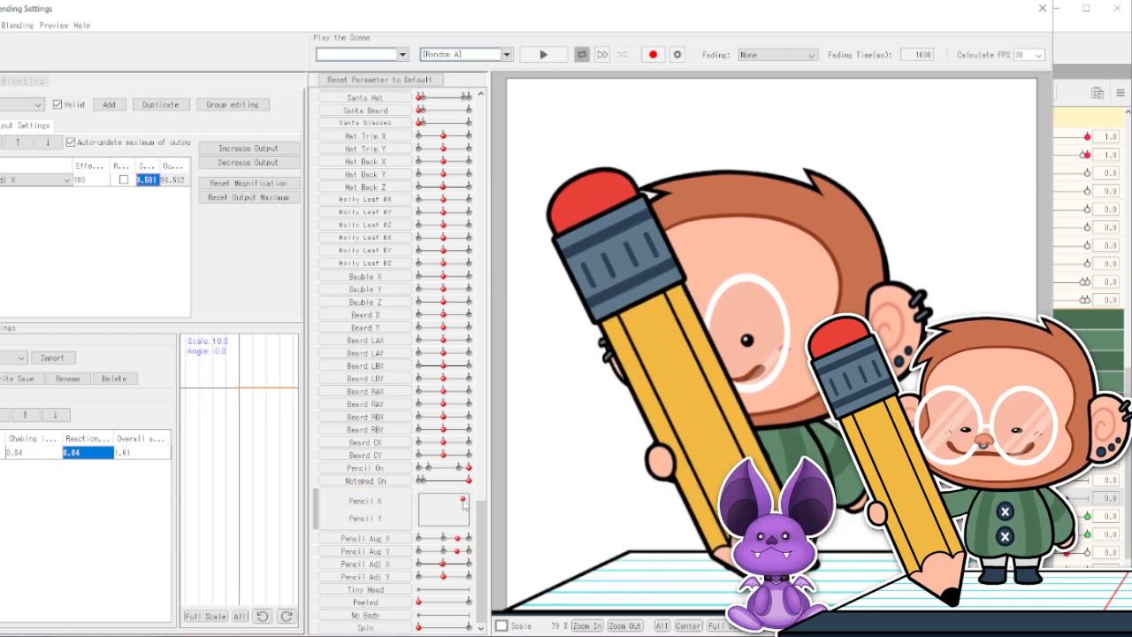
pyautogui.moveTo(449, 510)
pyautogui.mouseDown()
pyautogui.moveTo(405, 502)
pyautogui.moveTo(373, 513)
pyautogui.moveTo(430, 511)
pyautogui.moveTo(329, 548)
pyautogui.moveTo(410, 544)
pyautogui.mouseUp()
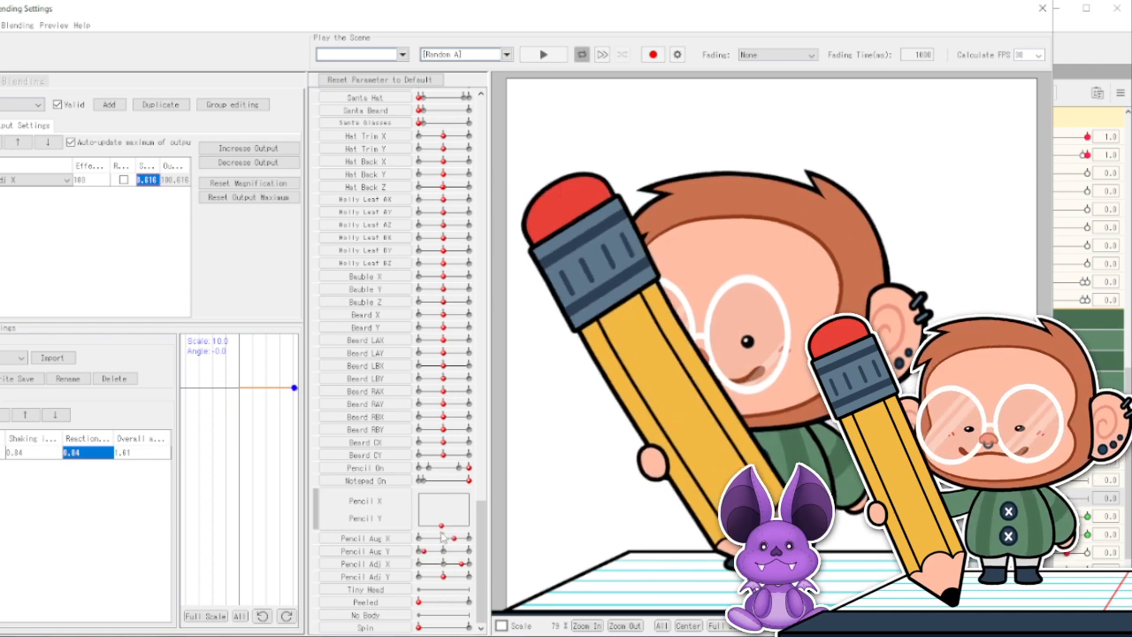
pyautogui.moveTo(426, 540)
pyautogui.mouseDown()
pyautogui.moveTo(400, 542)
pyautogui.moveTo(447, 523)
pyautogui.moveTo(393, 523)
pyautogui.moveTo(469, 539)
pyautogui.mouseUp()
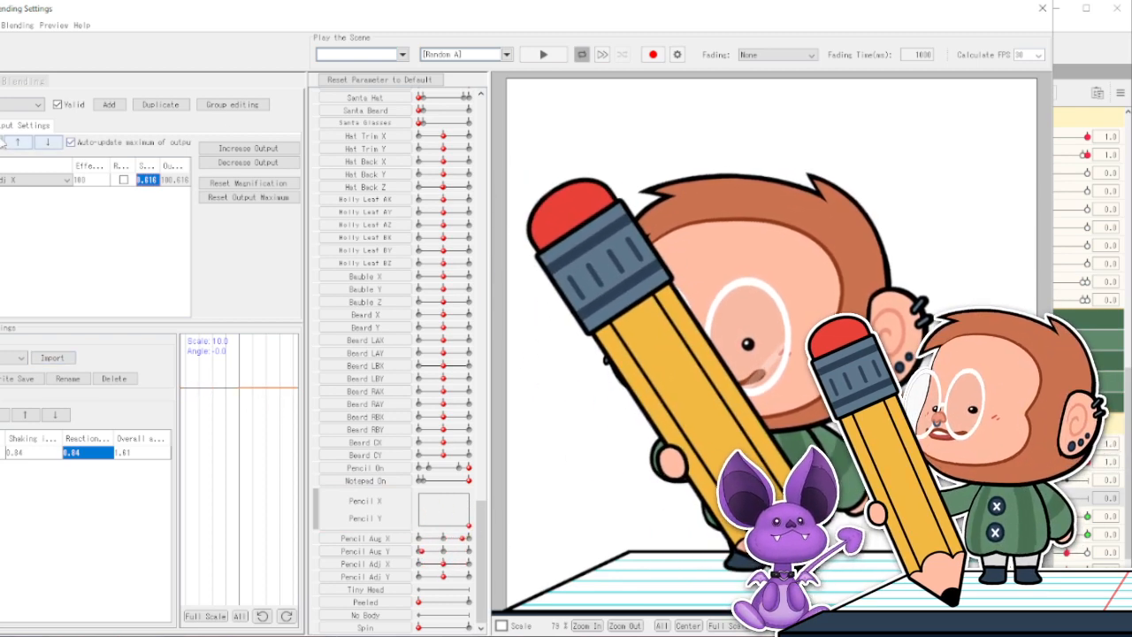
# Duplicate the group as Pencil Y Adj, change its output parameter to Pencil Adj Y, and open its input settings.
pyautogui.click(160, 104)
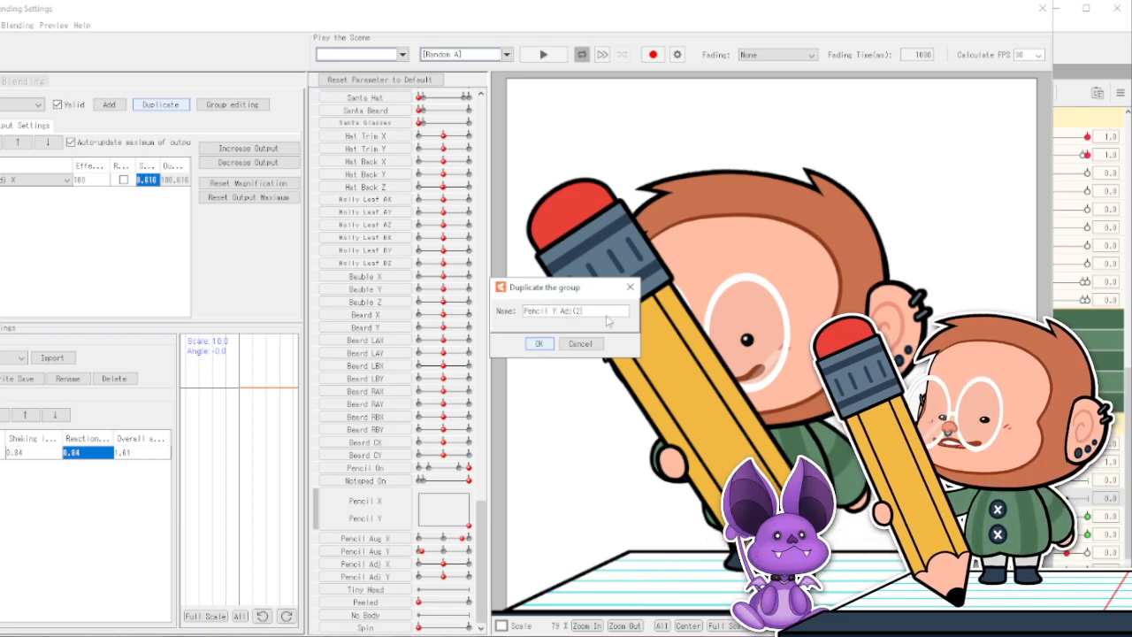
pyautogui.press('Return')
pyautogui.click(63, 180)
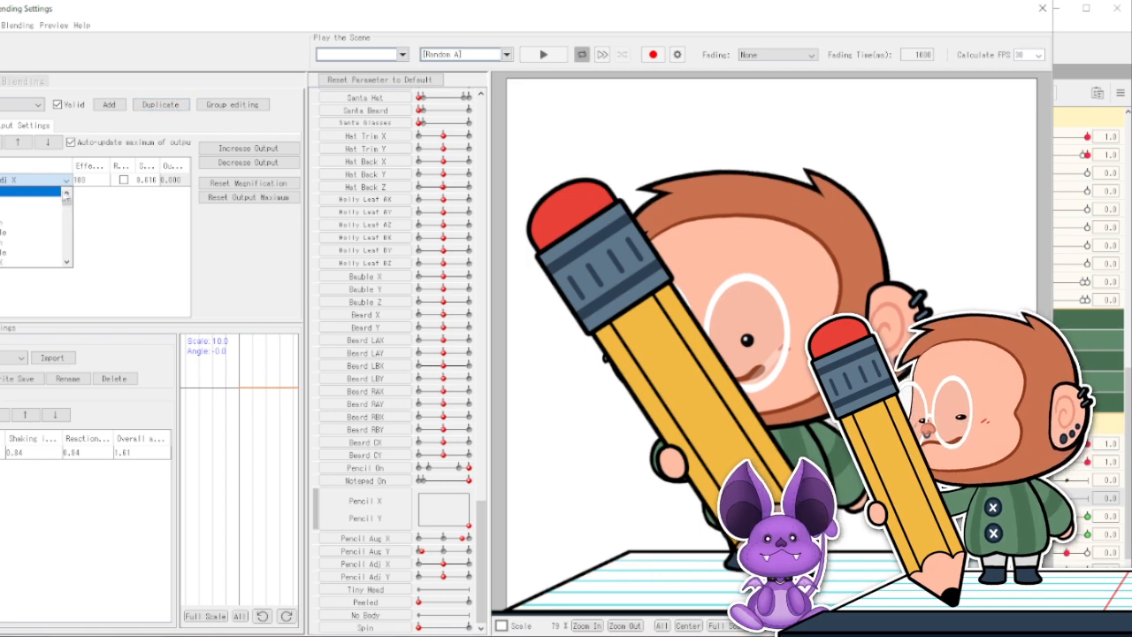
pyautogui.moveTo(69, 208); pyautogui.dragTo(68, 252)
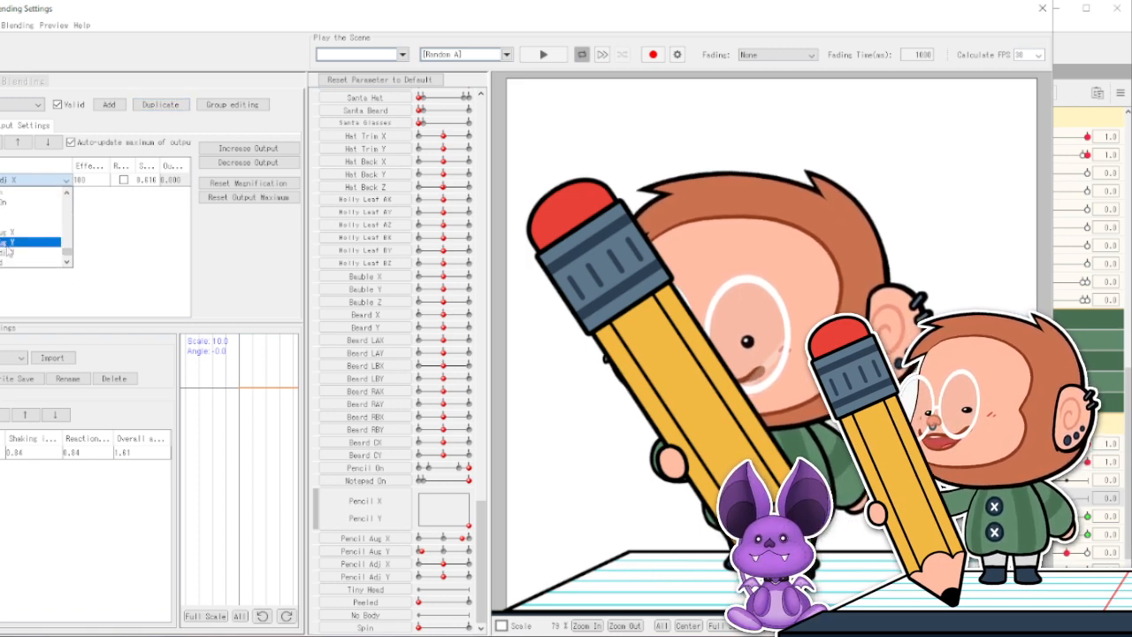
pyautogui.click(12, 253)
pyautogui.click(22, 127)
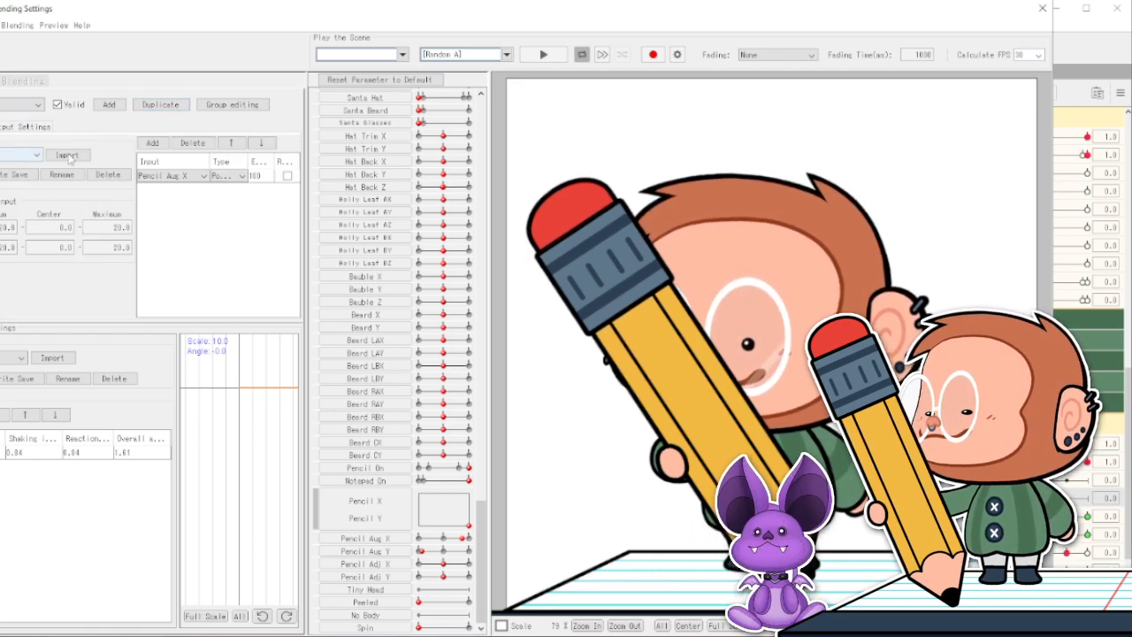
# Set the input parameter of the Pencil Y Adj group to Pencil Aug Y, and test the pencil's movement with Pencil X and Pencil Y.
pyautogui.click(168, 176)
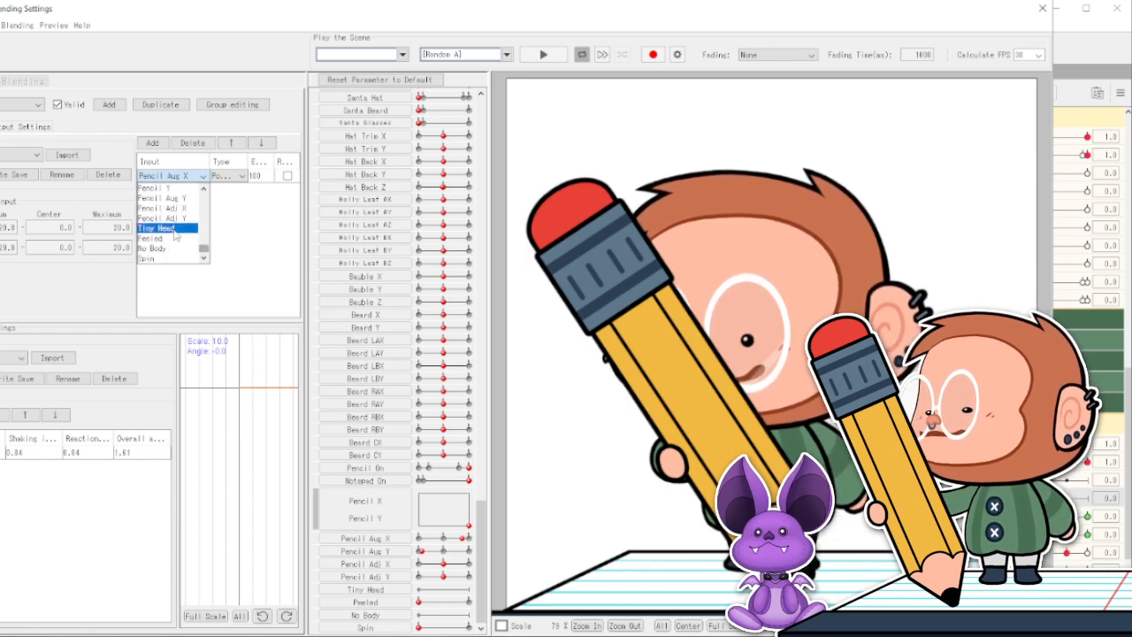
pyautogui.click(164, 198)
pyautogui.moveTo(451, 517)
pyautogui.mouseDown()
pyautogui.moveTo(448, 493)
pyautogui.moveTo(443, 515)
pyautogui.moveTo(425, 502)
pyautogui.moveTo(461, 518)
pyautogui.moveTo(436, 502)
pyautogui.moveTo(455, 512)
pyautogui.moveTo(442, 513)
pyautogui.mouseUp()
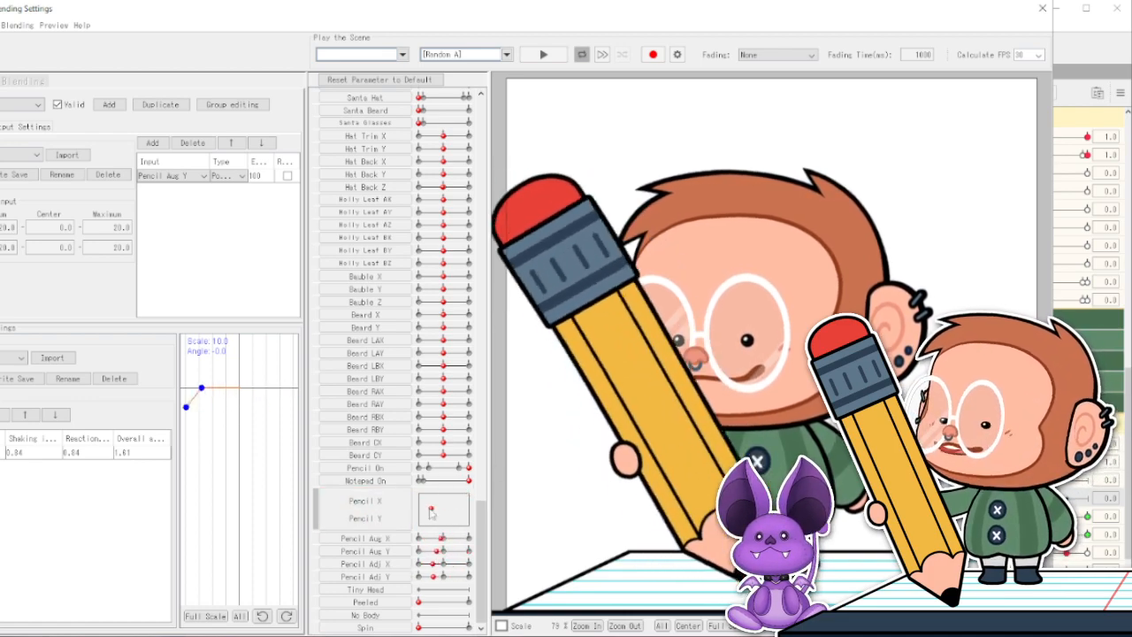
pyautogui.click(1042, 8)
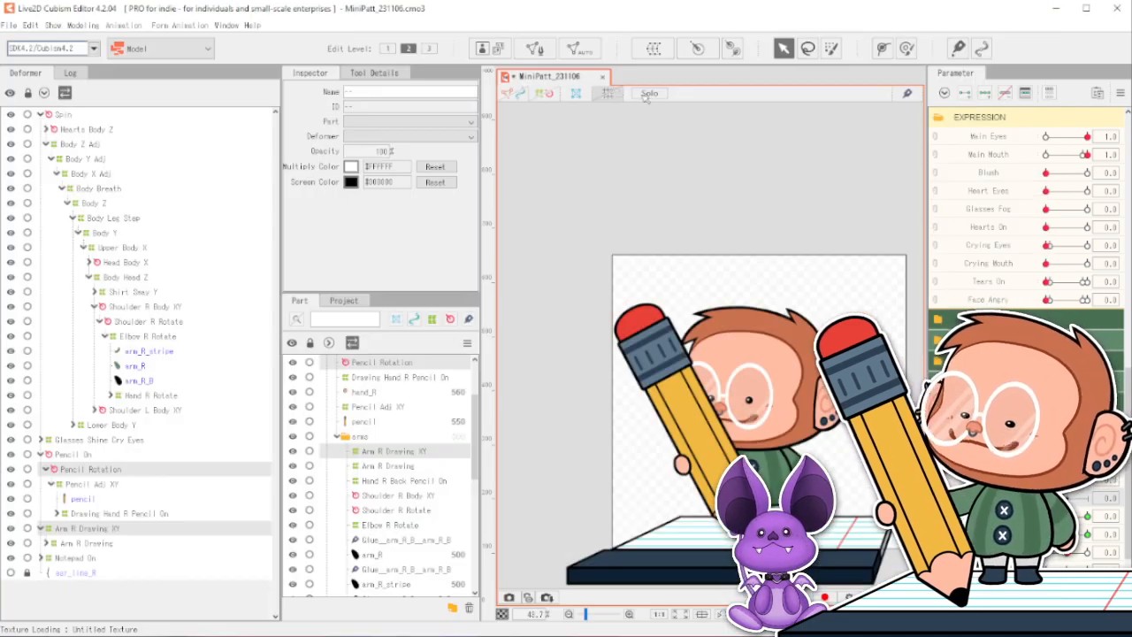
# Reopen the physics settings and raise the priority of the Pencil X Adj and Pencil Y Adj groups so they sit directly after Pencil Y Aug.
pyautogui.click(73, 24)
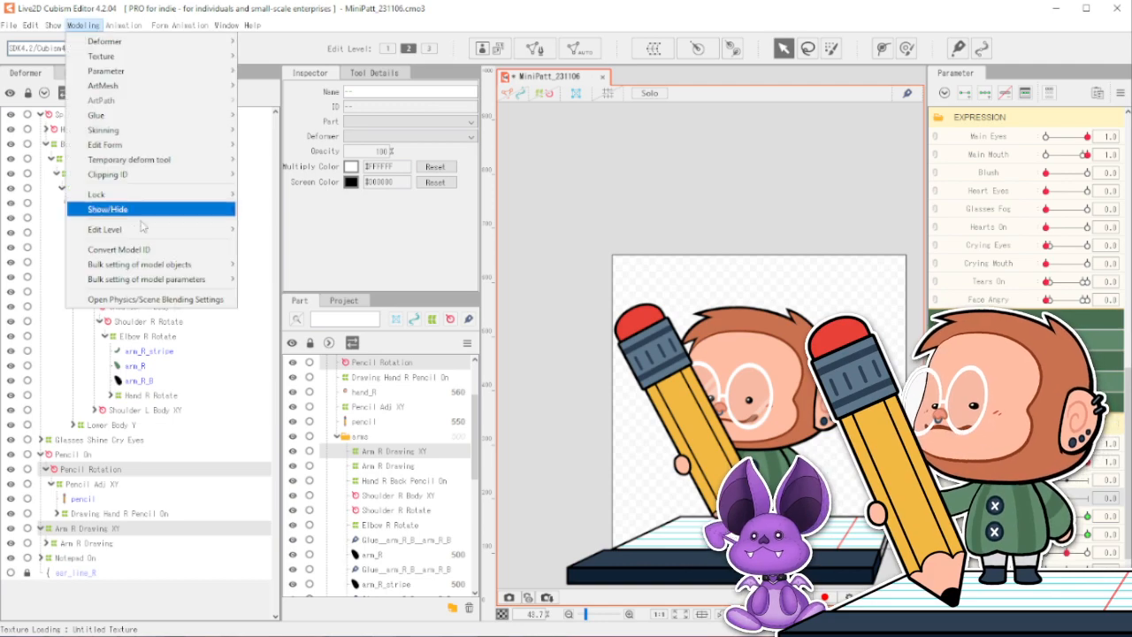
pyautogui.click(150, 297)
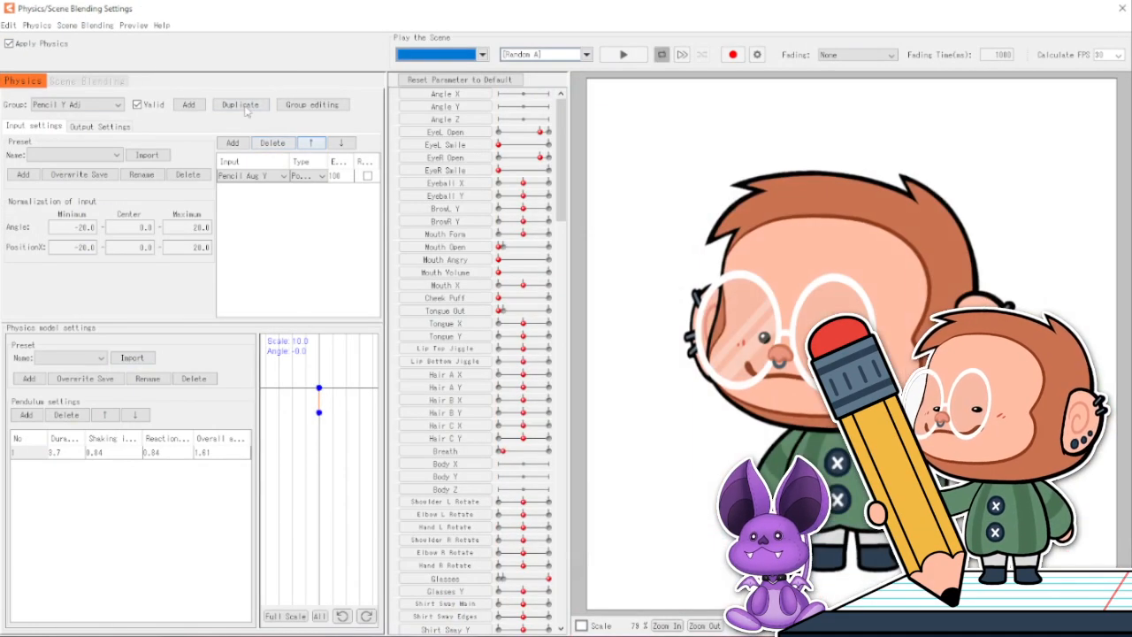
pyautogui.click(312, 104)
pyautogui.scroll(-2, 353, 440)
pyautogui.keyDown('ctrl'); pyautogui.click(363, 420); pyautogui.keyUp('ctrl')
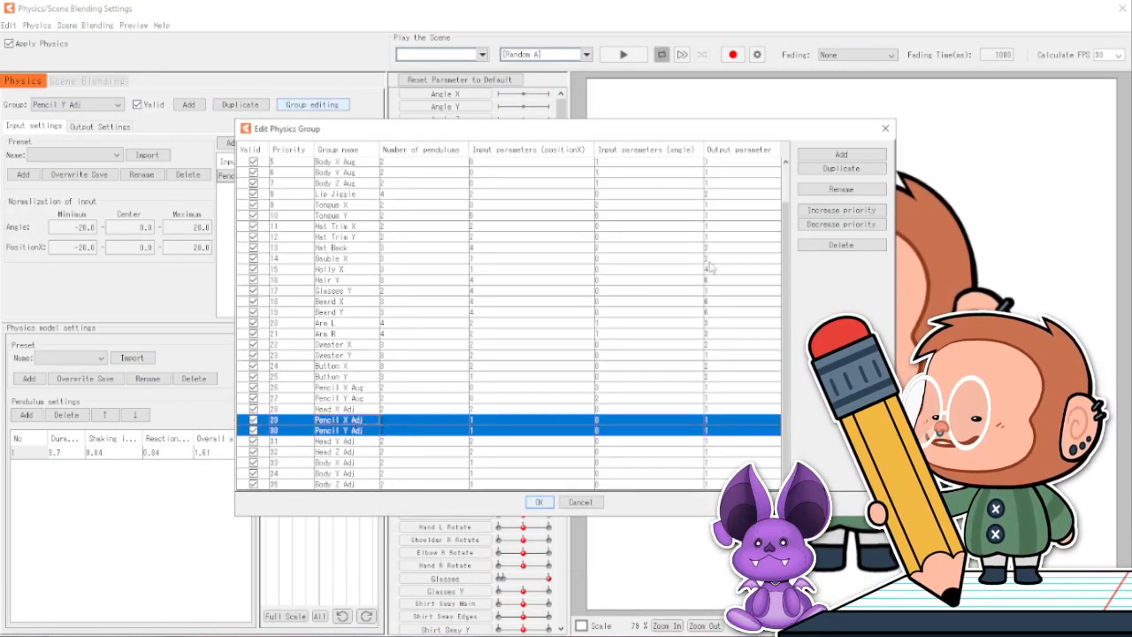
pyautogui.click(868, 210)
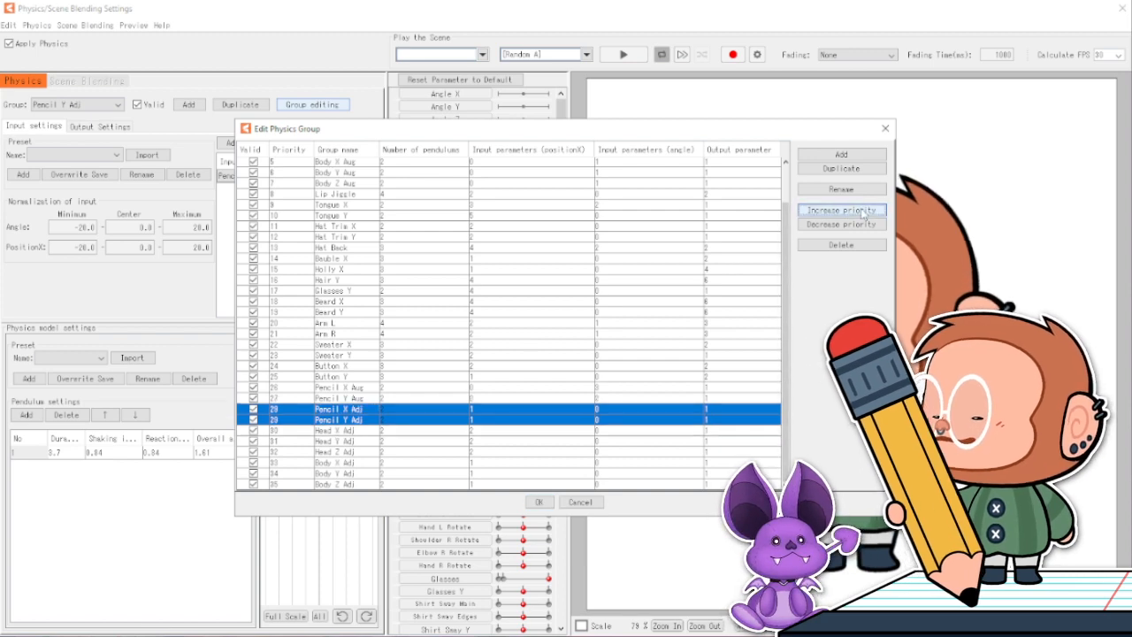
pyautogui.click(540, 503)
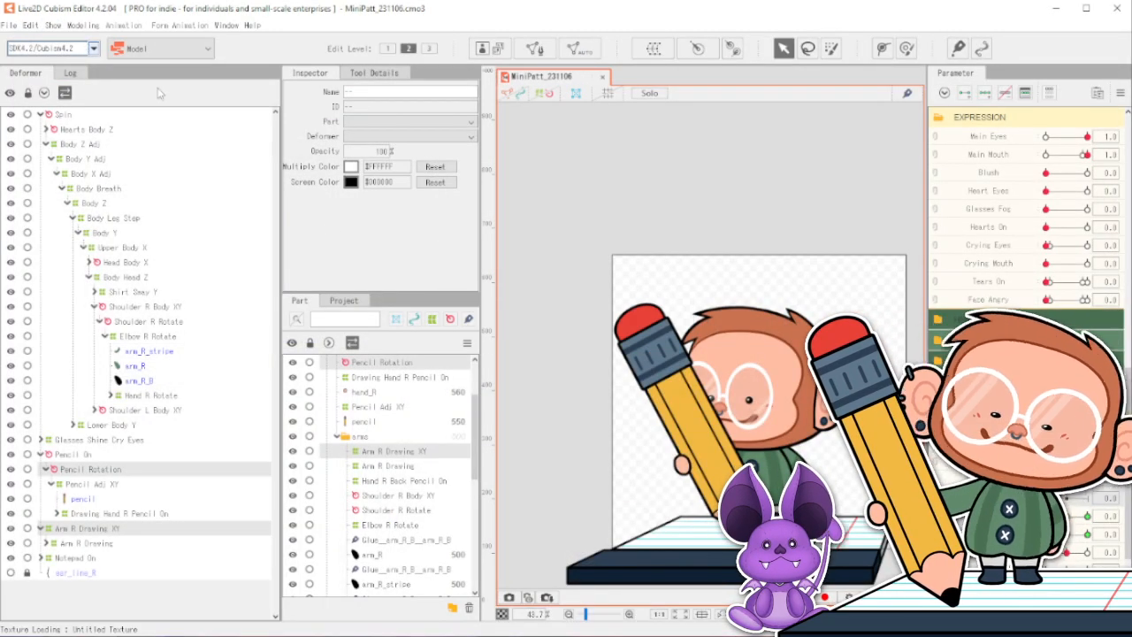
pyautogui.click(9, 25)
pyautogui.moveTo(30, 25)
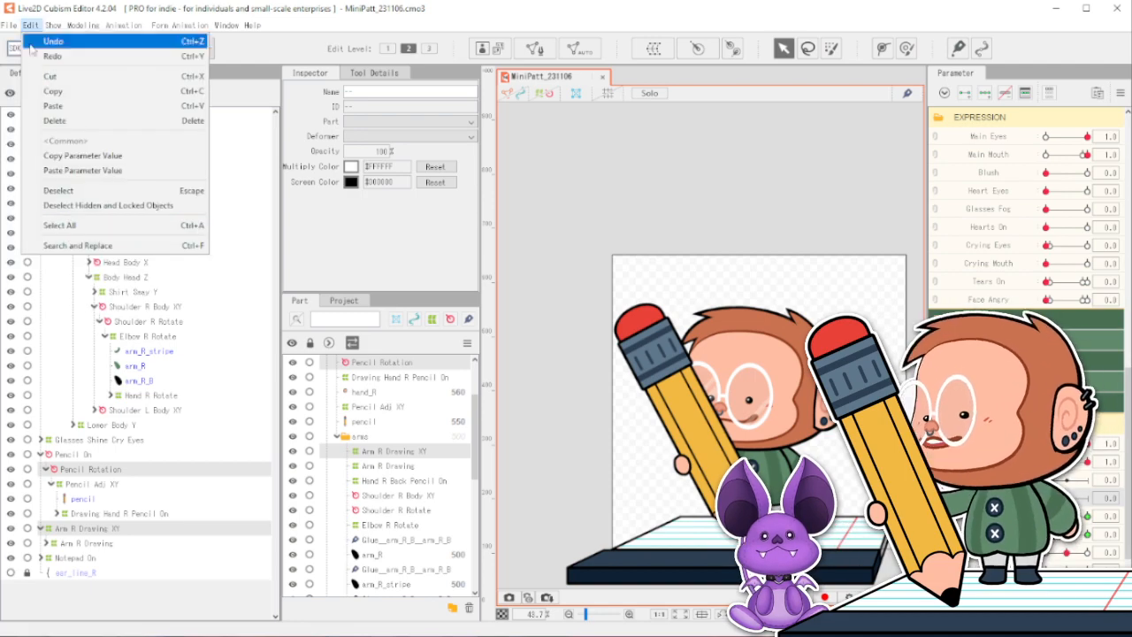